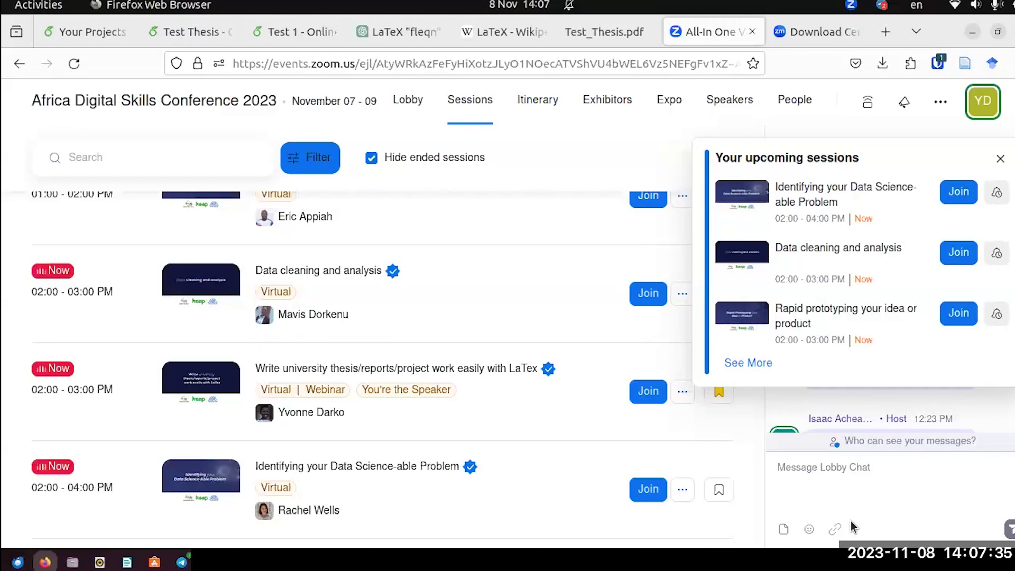
Switch to the LaTeX Wikipedia article and read down through its introduction.
{"action": "left_click", "coordinate": [485, 30]}
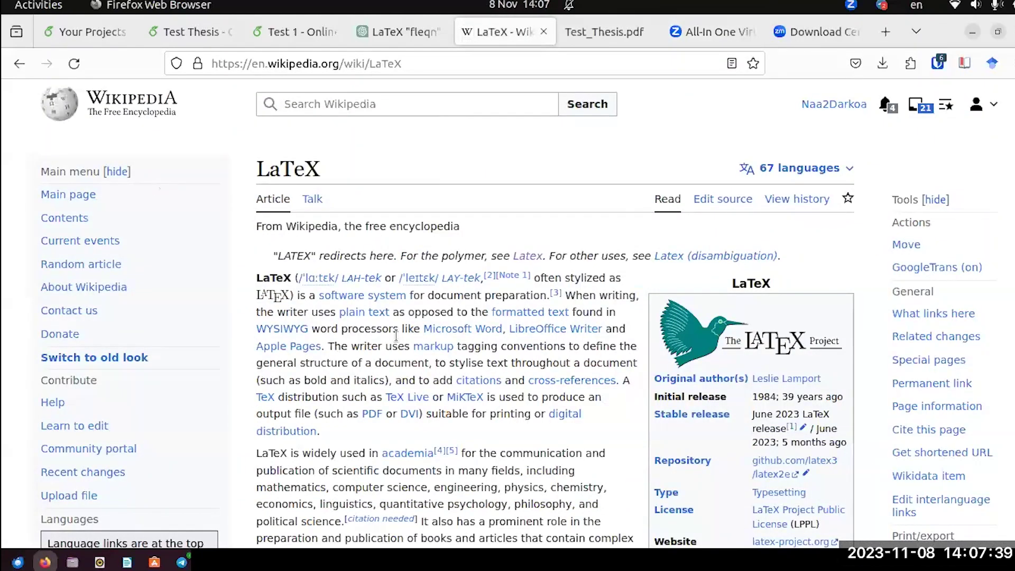
{"action": "scroll", "coordinate": [398, 338], "scroll_direction": "down", "scroll_amount": 3}
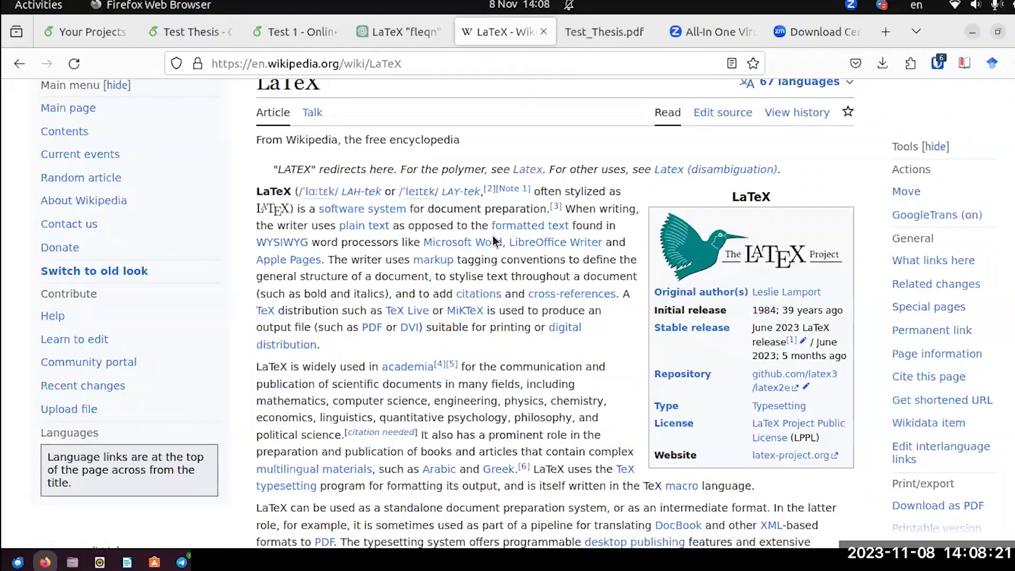
{"action": "mouse_move", "coordinate": [476, 246]}
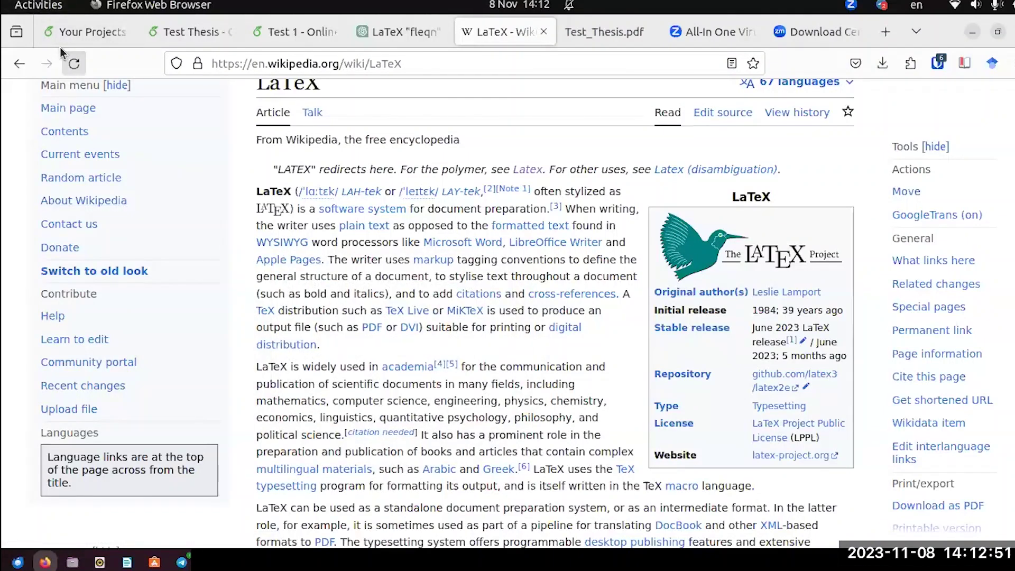
Return to the Overleaf project list and close the blue Contact Sales banner.
{"action": "left_click", "coordinate": [76, 33]}
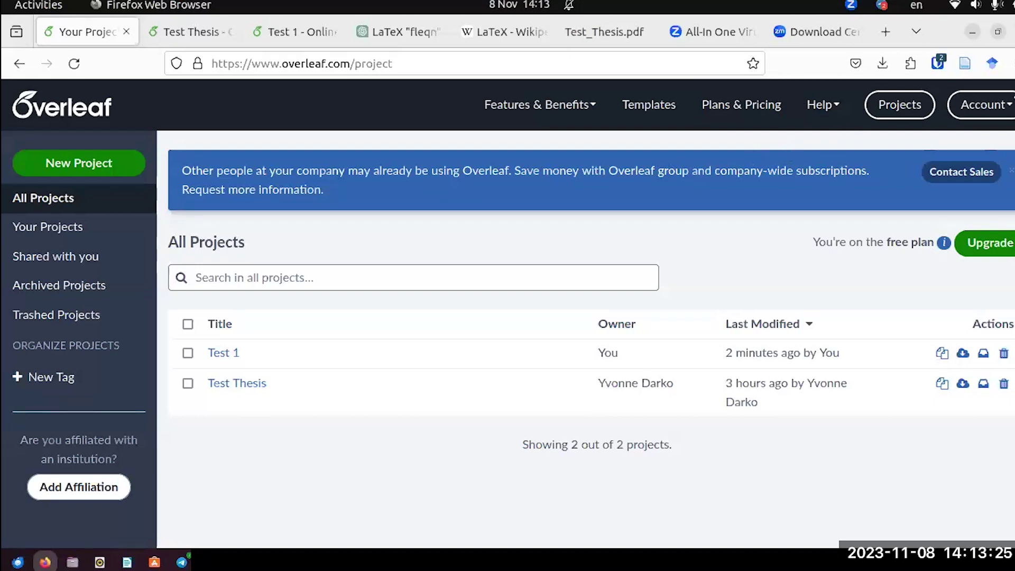
{"action": "left_click", "coordinate": [991, 115]}
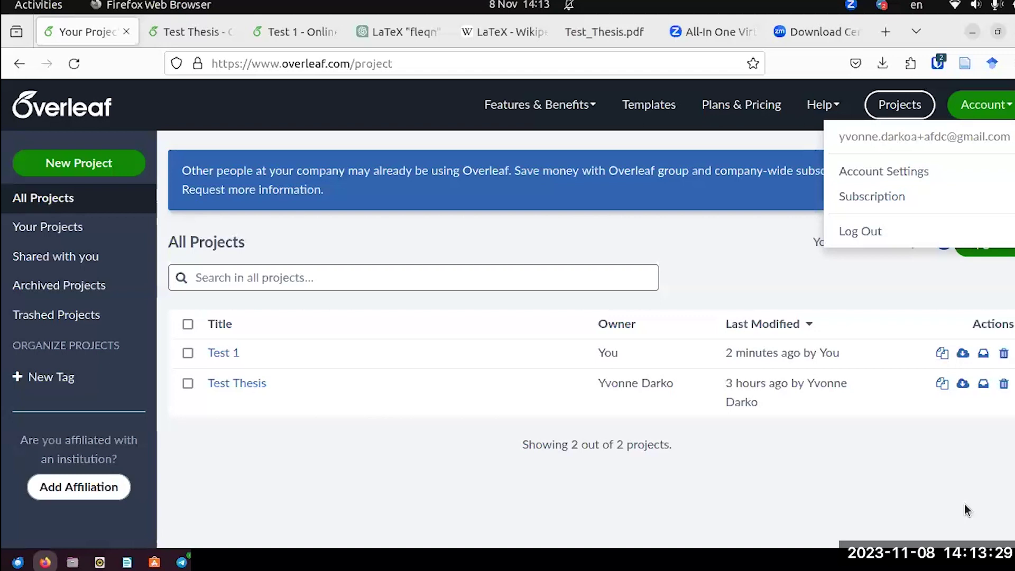
{"action": "left_click", "coordinate": [689, 243]}
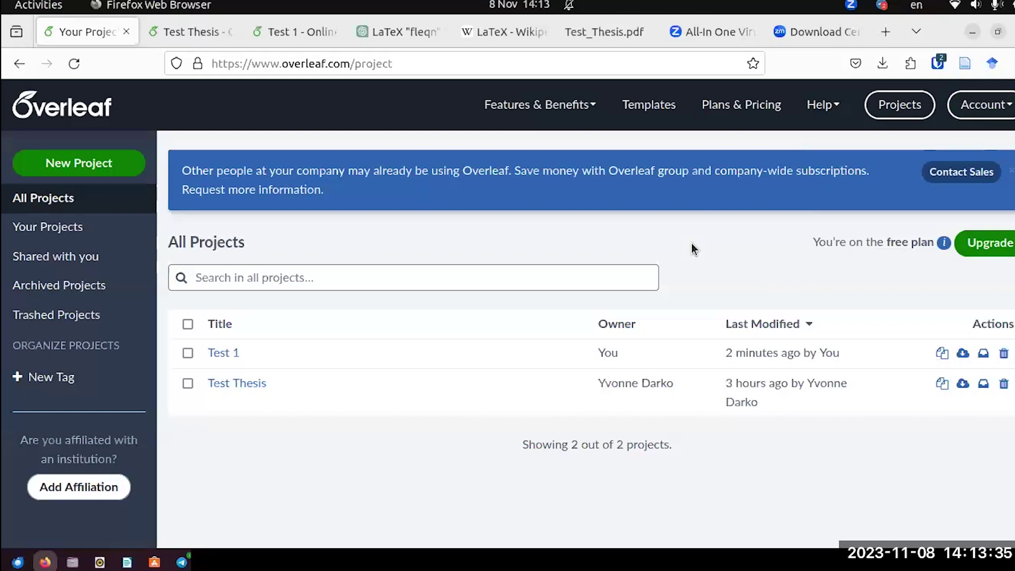
{"action": "left_click", "coordinate": [1010, 170]}
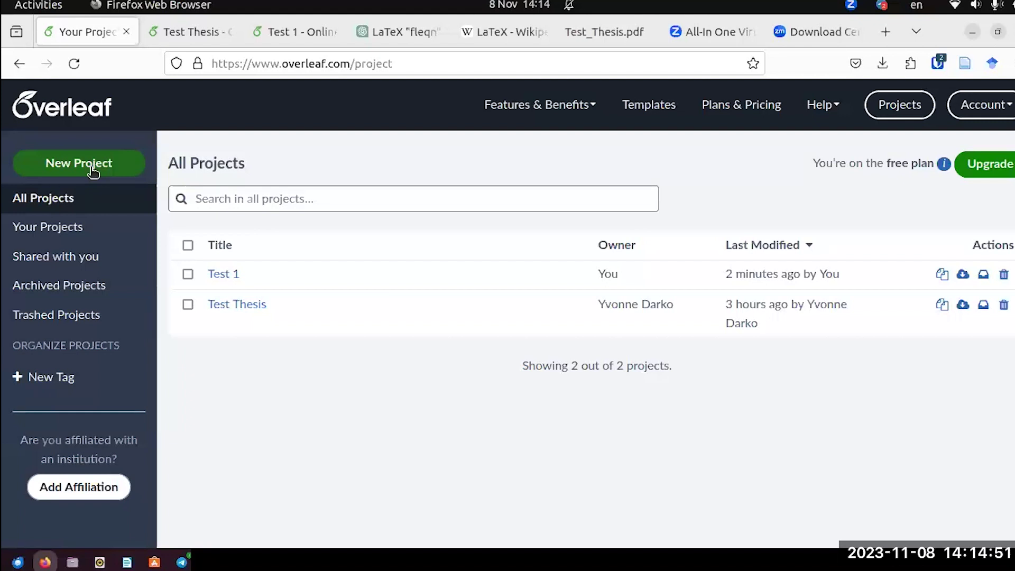
Show the New Project dropdown with its blank project and Thesis template choices.
{"action": "left_click", "coordinate": [93, 172]}
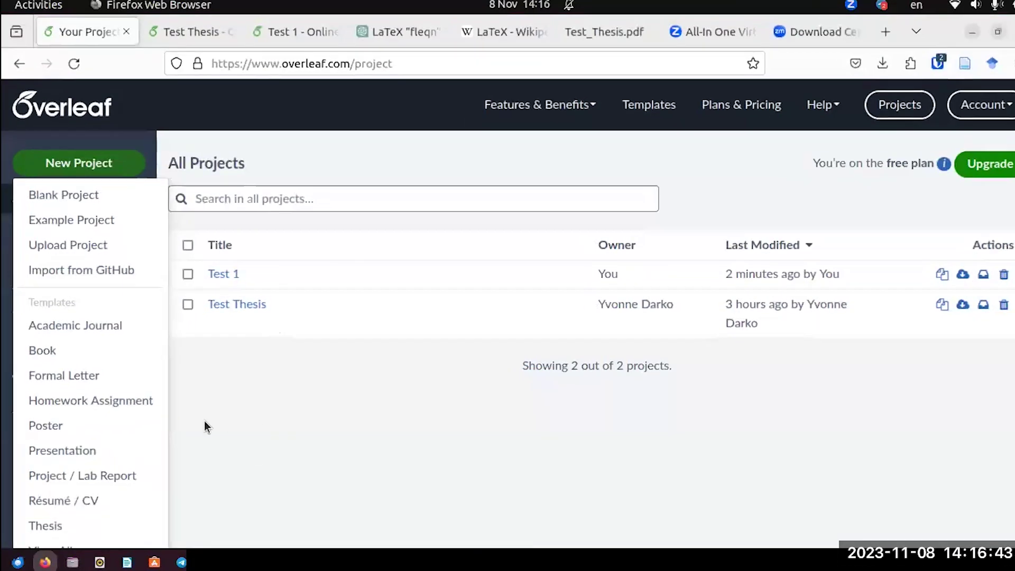
{"action": "left_click", "coordinate": [116, 167]}
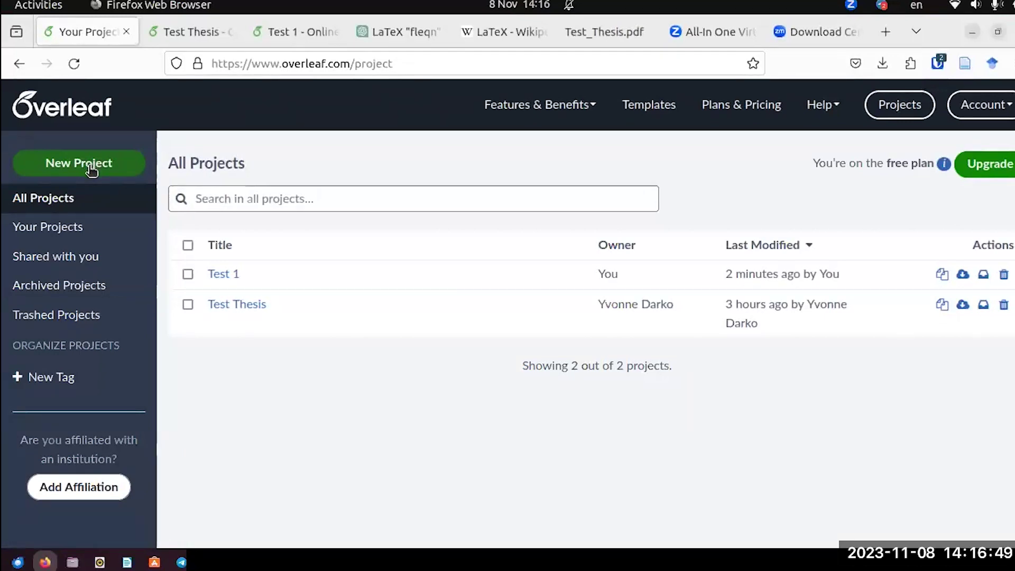
{"action": "left_click", "coordinate": [92, 168]}
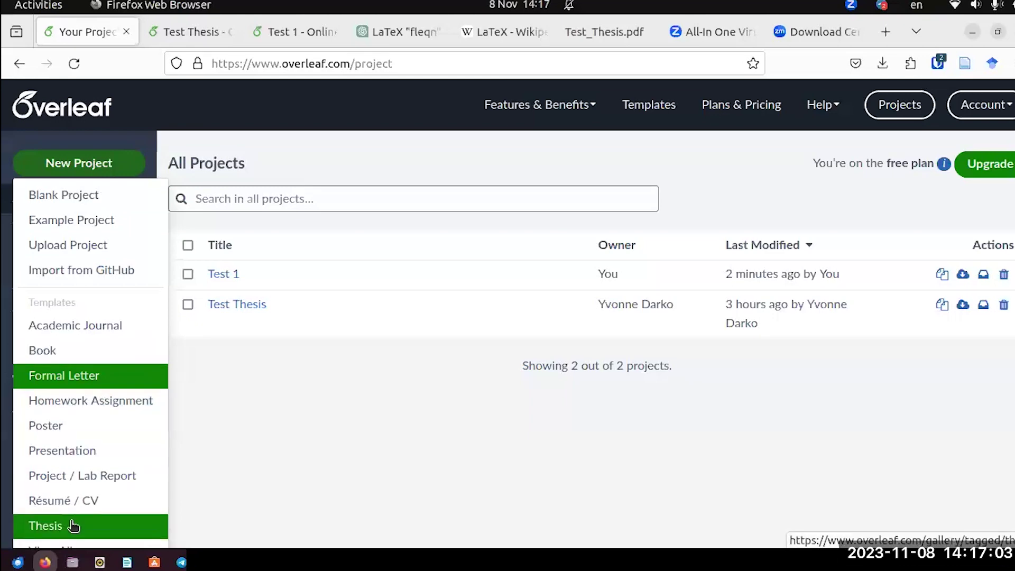
Browse the Thesis template gallery, comparing SCUT_thesis, Colaps Master Thesis and USM Thesis title pages.
{"action": "left_click", "coordinate": [78, 530]}
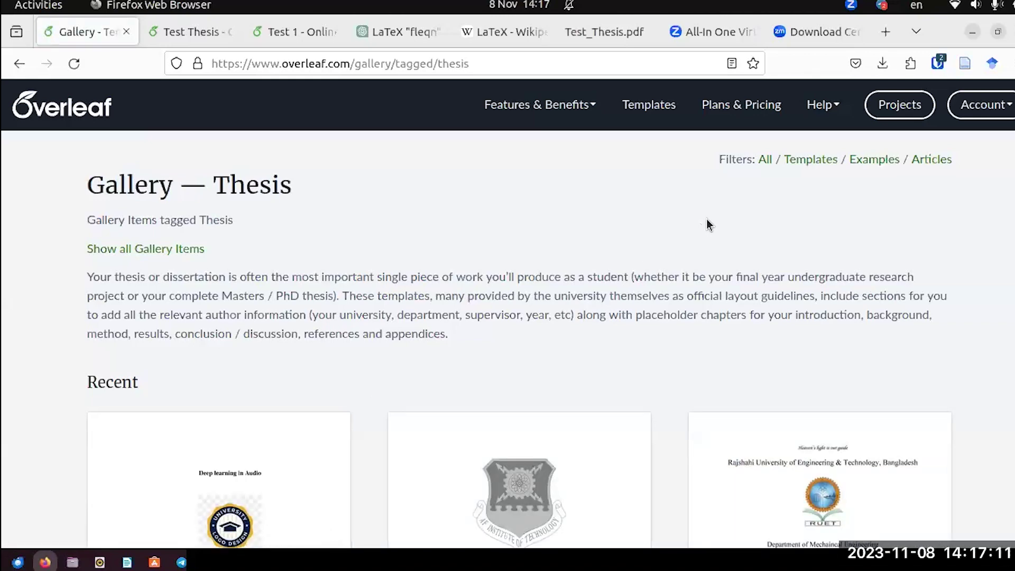
{"action": "scroll", "coordinate": [706, 218], "scroll_direction": "down", "scroll_amount": 8}
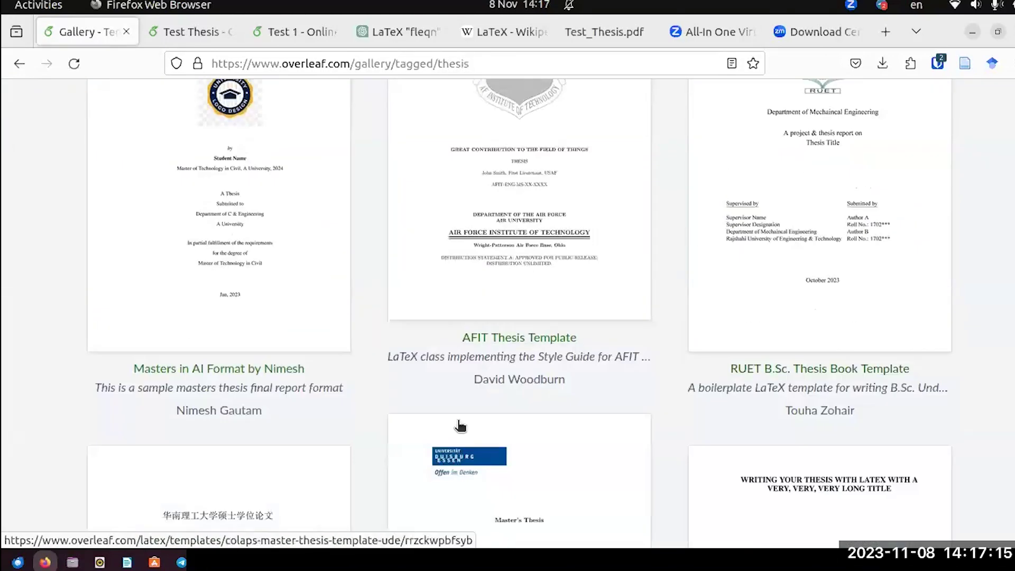
{"action": "scroll", "coordinate": [242, 362], "scroll_direction": "up", "scroll_amount": 2}
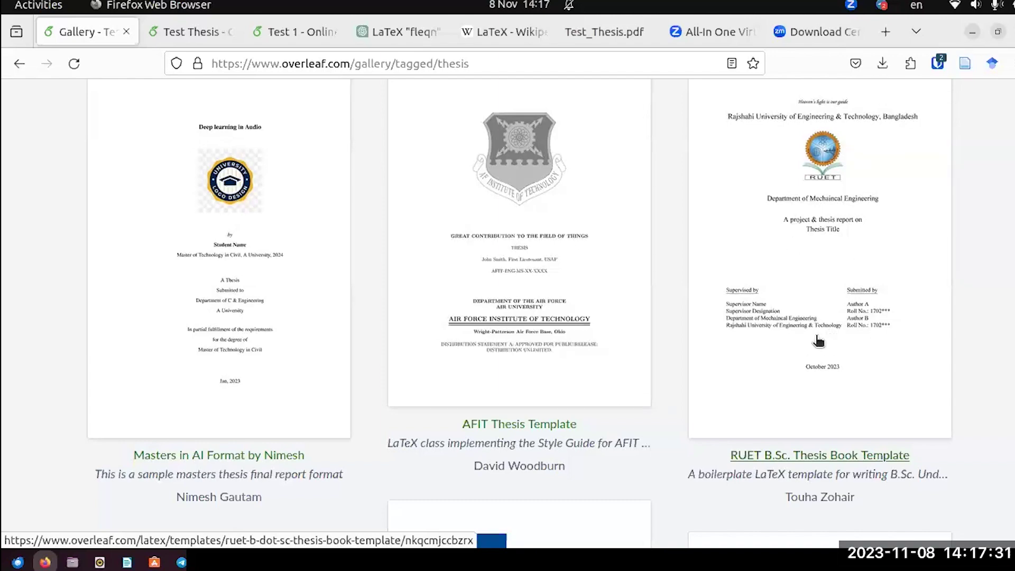
{"action": "scroll", "coordinate": [824, 338], "scroll_direction": "down", "scroll_amount": 7}
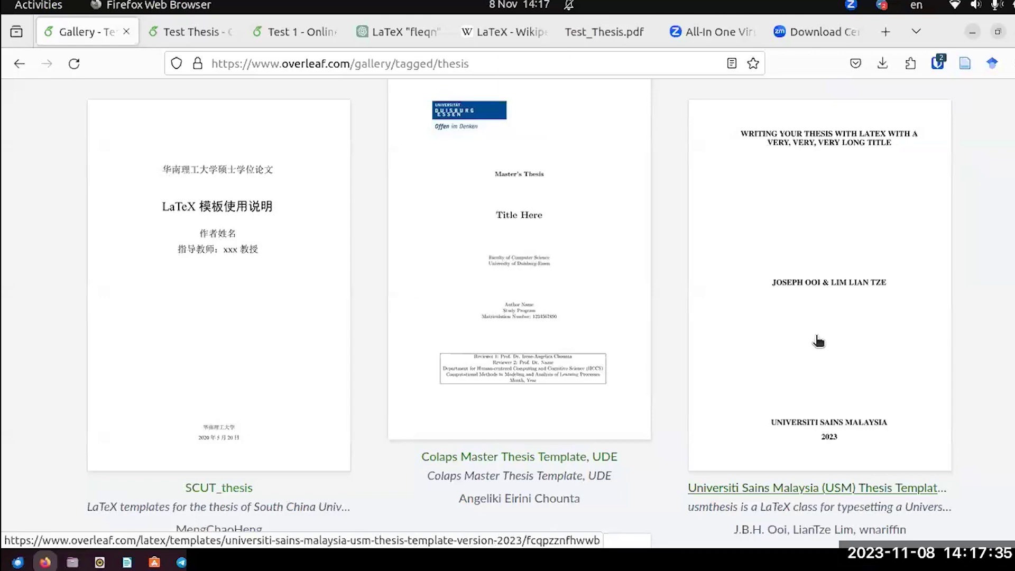
{"action": "scroll", "coordinate": [818, 341], "scroll_direction": "down", "scroll_amount": 5}
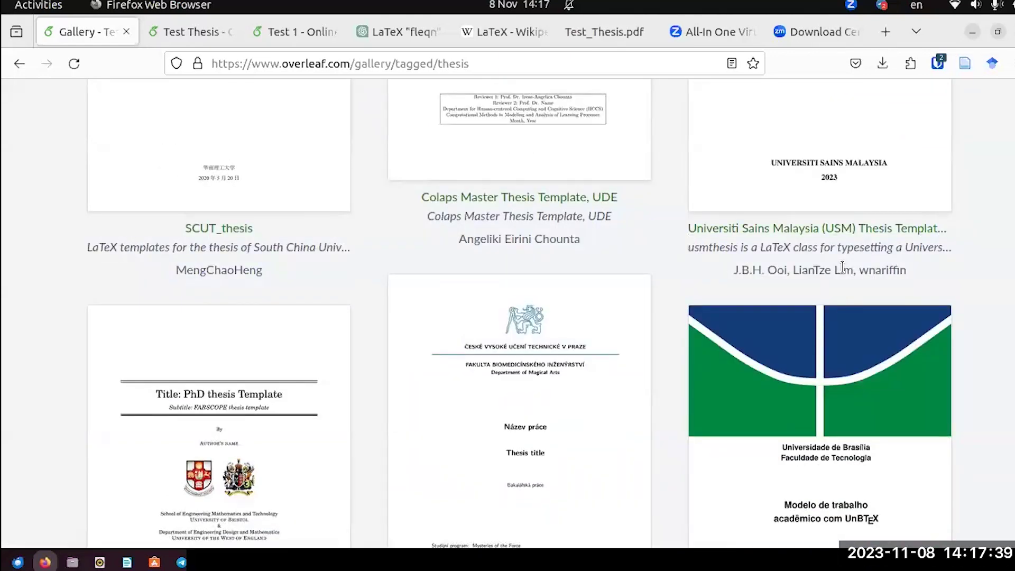
{"action": "scroll", "coordinate": [528, 306], "scroll_direction": "down", "scroll_amount": 3}
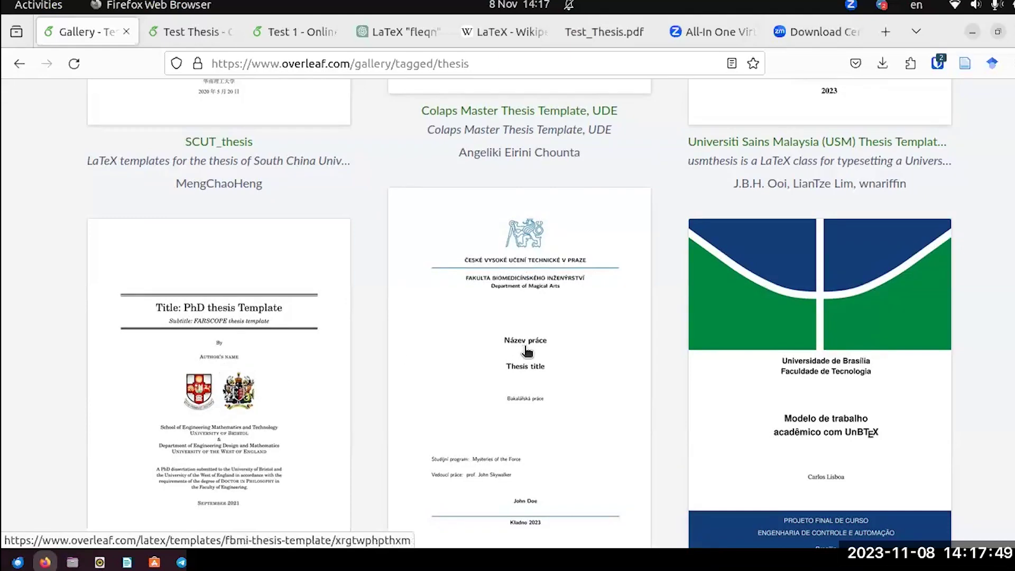
{"action": "scroll", "coordinate": [526, 350], "scroll_direction": "up", "scroll_amount": 12}
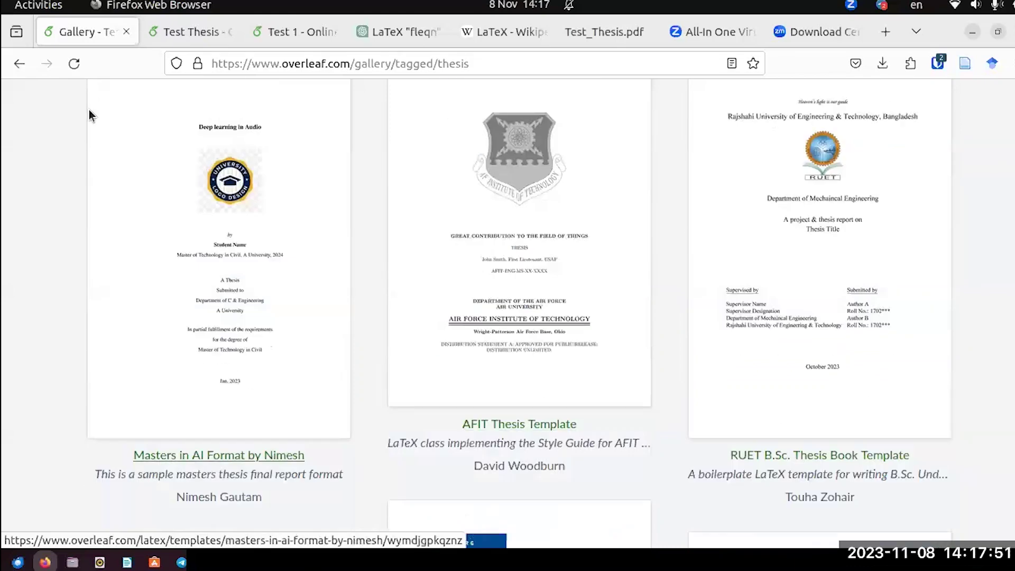
Go back to All Projects and show the New Project dropdown.
{"action": "left_click", "coordinate": [9, 70]}
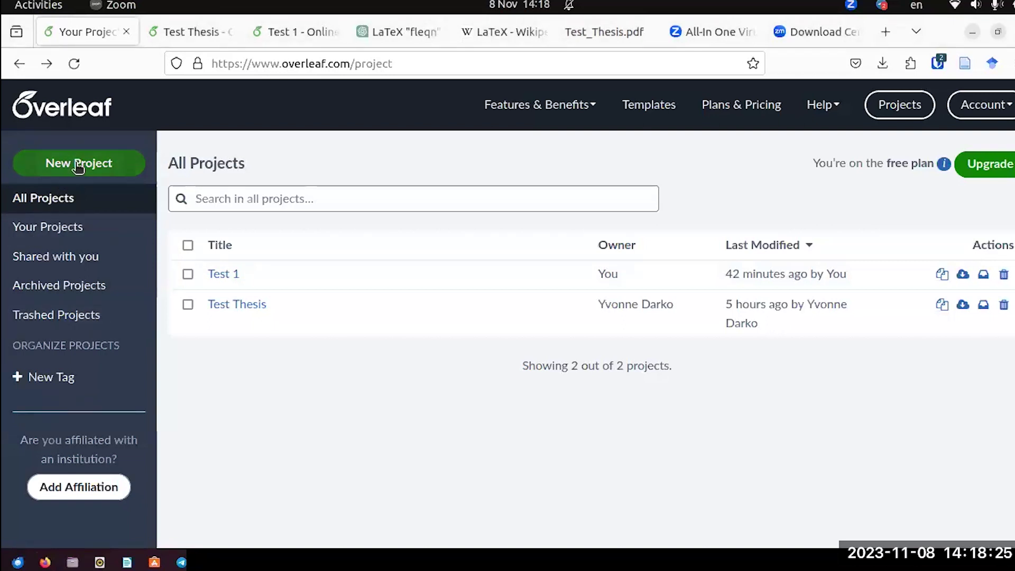
{"action": "left_click", "coordinate": [79, 165]}
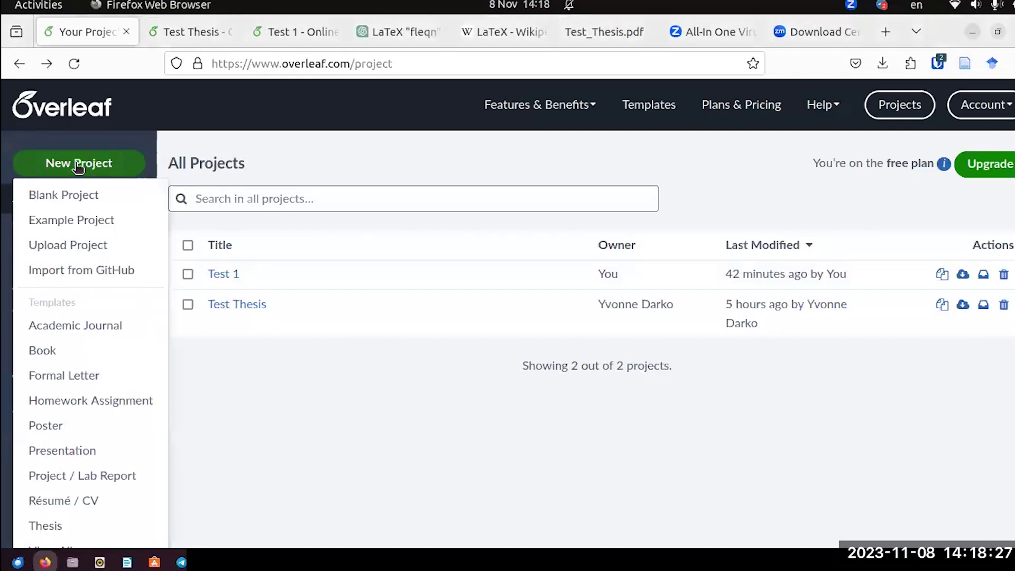
Create a blank project named 'Test 2'.
{"action": "left_click", "coordinate": [74, 196]}
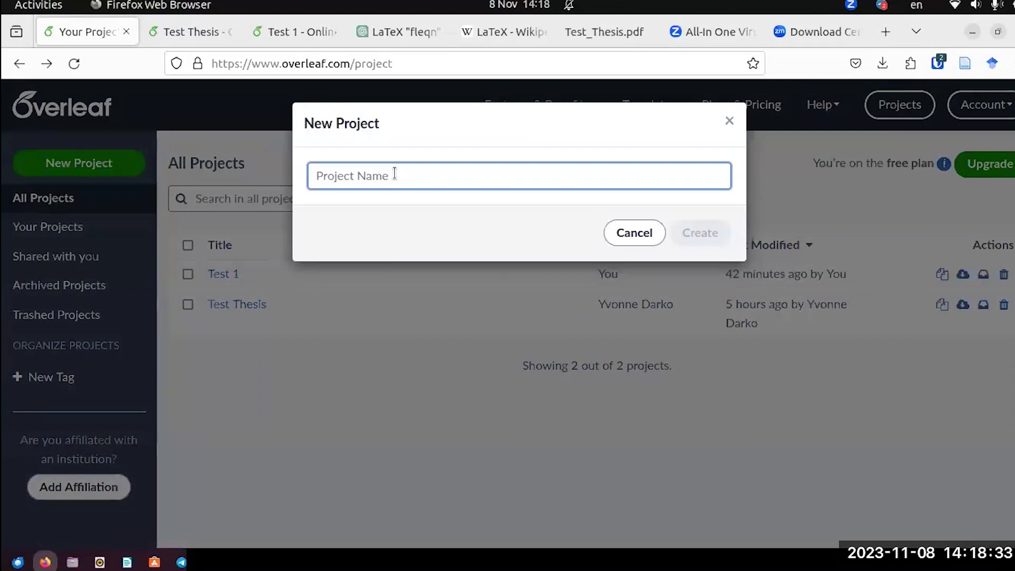
{"action": "type", "text": "Test 2"}
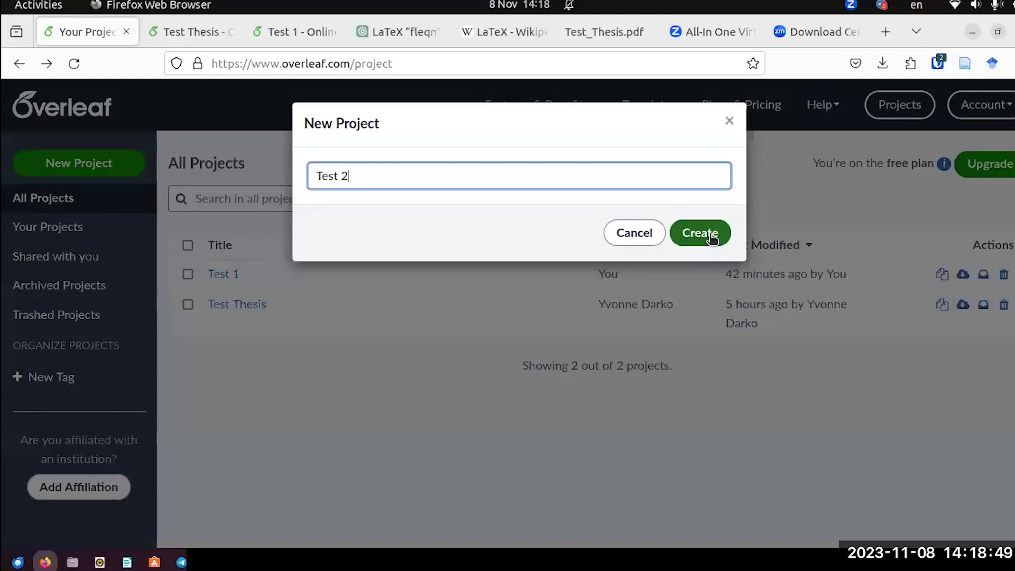
{"action": "left_click", "coordinate": [711, 237]}
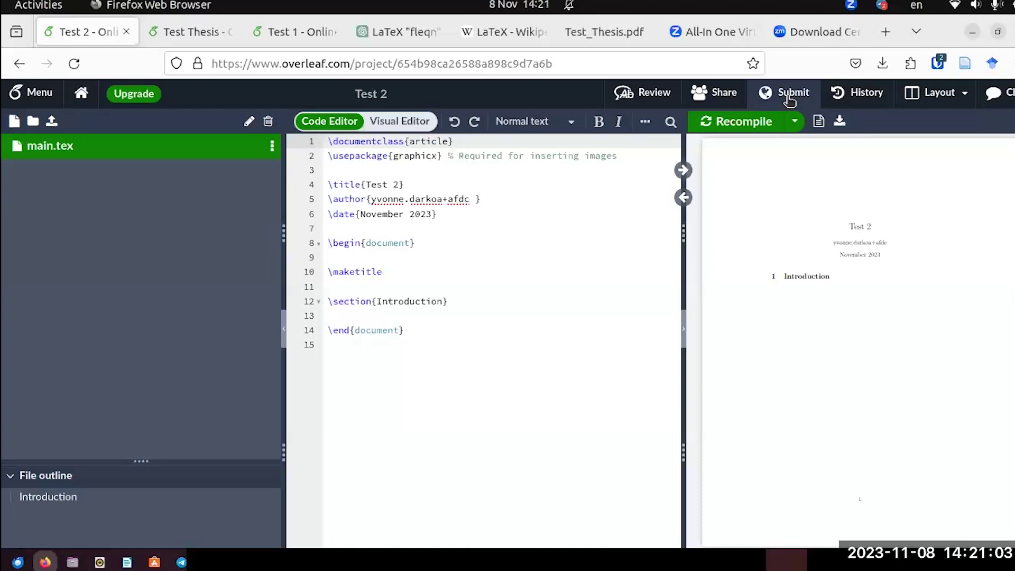
Show the Submit dialog for the Test 2 project.
{"action": "left_click", "coordinate": [788, 96]}
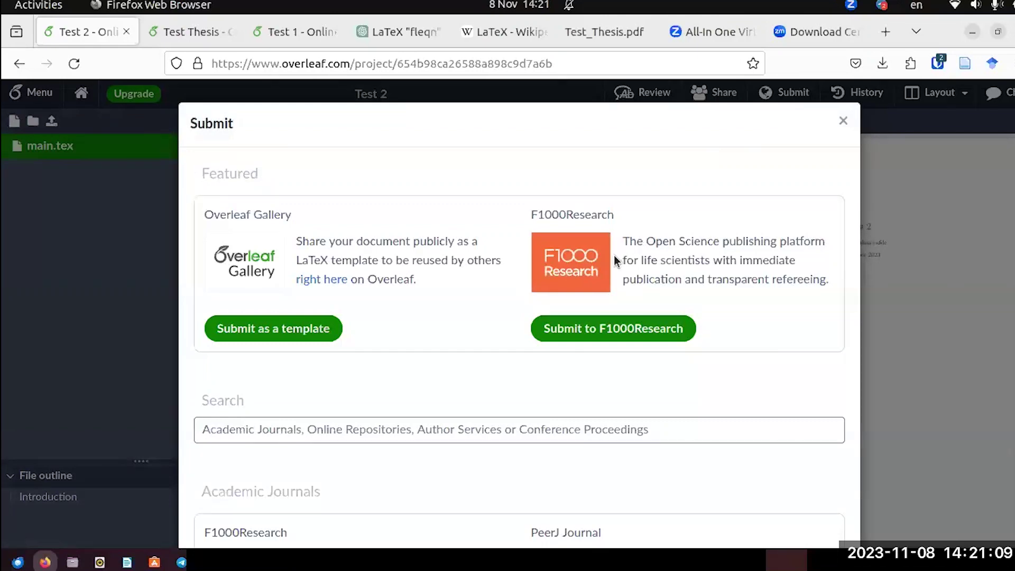
Expand Academic Journals in the Submit dialog to reveal Scientific Reports and MDPI Journals.
{"action": "scroll", "coordinate": [613, 255], "scroll_direction": "down", "scroll_amount": 4}
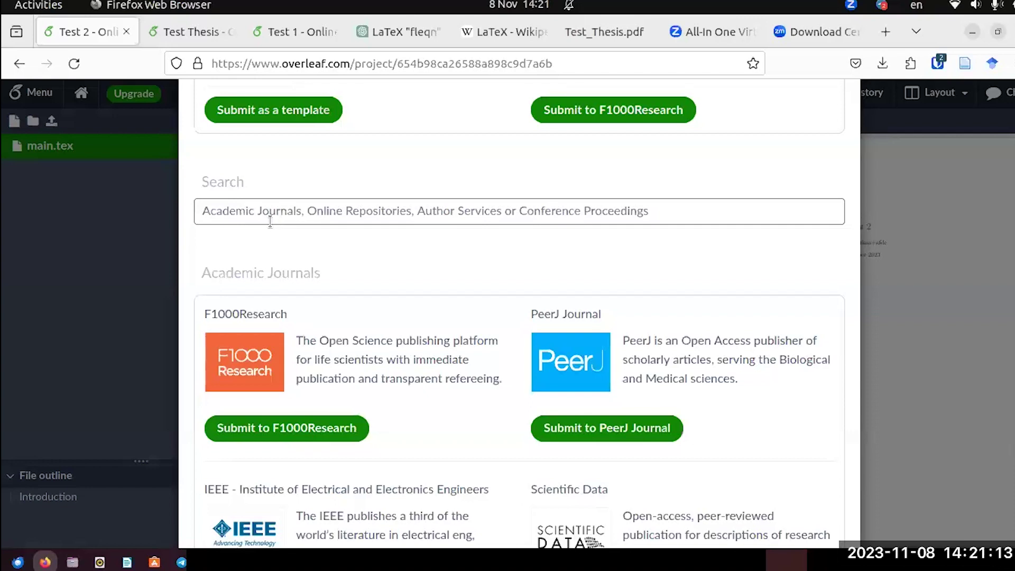
{"action": "scroll", "coordinate": [429, 263], "scroll_direction": "down", "scroll_amount": 5}
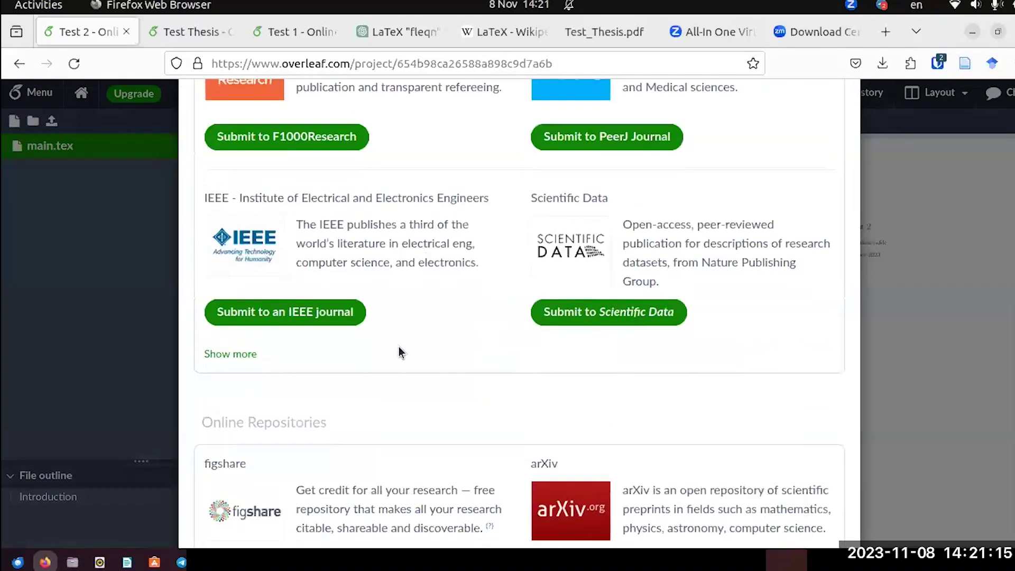
{"action": "left_click", "coordinate": [226, 355]}
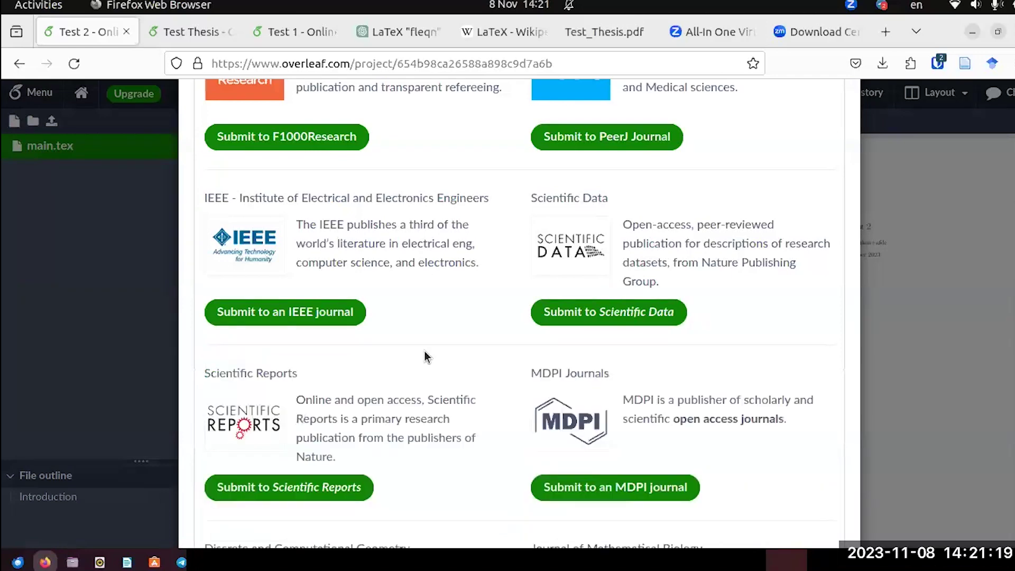
{"action": "scroll", "coordinate": [424, 356], "scroll_direction": "down", "scroll_amount": 4}
{"action": "scroll", "coordinate": [529, 317], "scroll_direction": "down", "scroll_amount": 3}
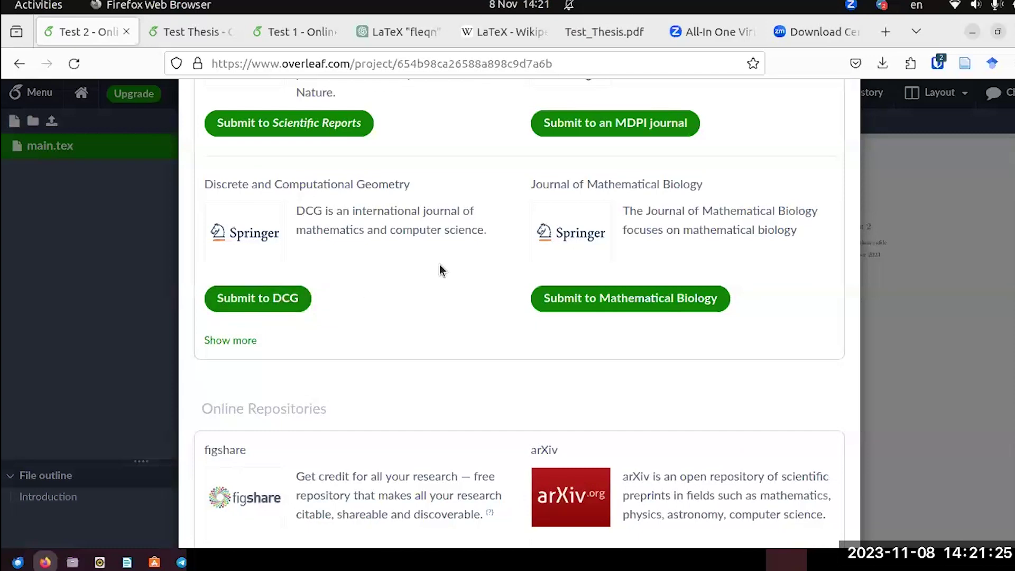
{"action": "scroll", "coordinate": [444, 267], "scroll_direction": "up", "scroll_amount": 7}
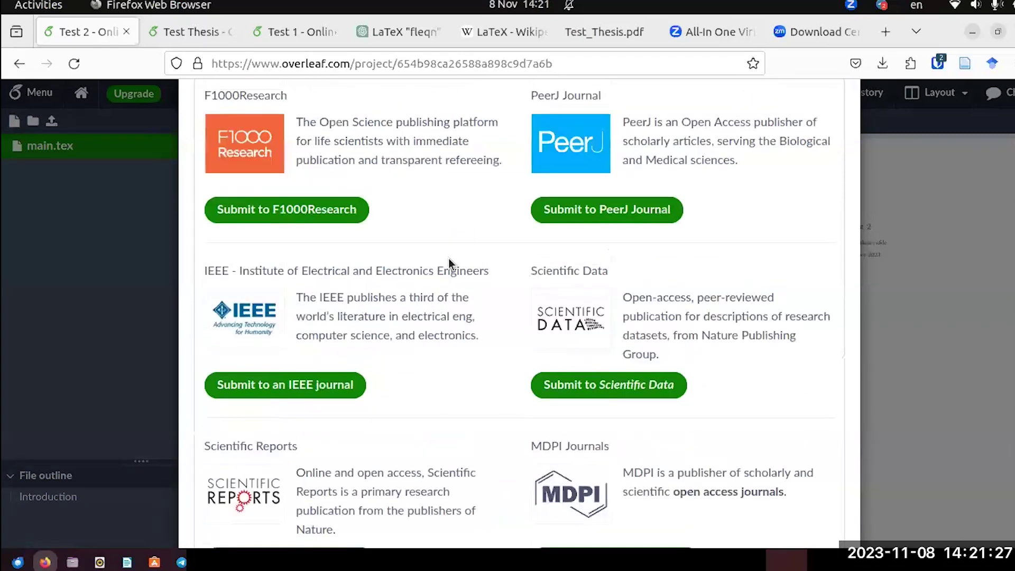
{"action": "scroll", "coordinate": [449, 263], "scroll_direction": "up", "scroll_amount": 7}
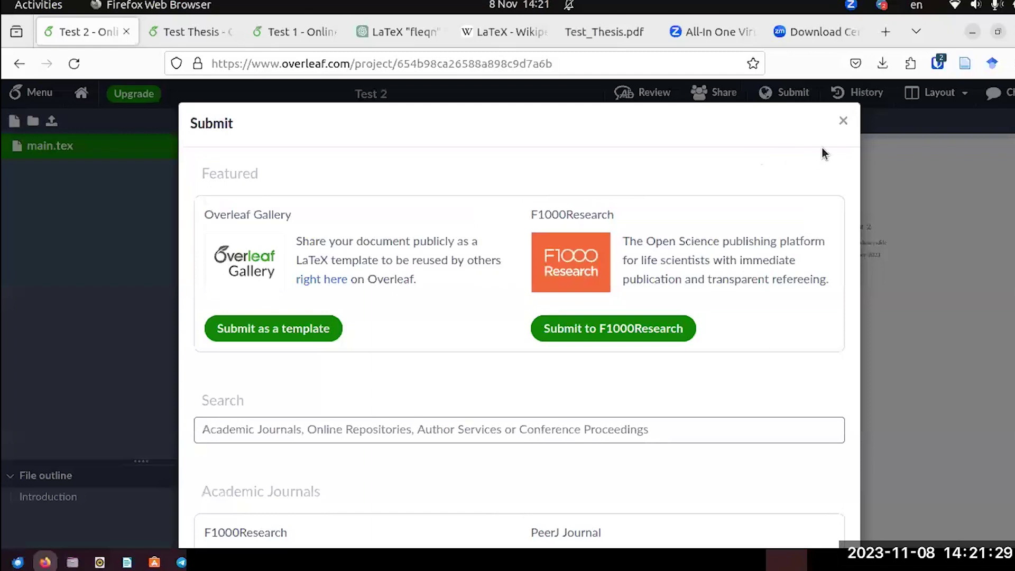
Close the Submit dialog and the Test 1 tab, returning to Test 2 with layout unchanged.
{"action": "left_click", "coordinate": [842, 120]}
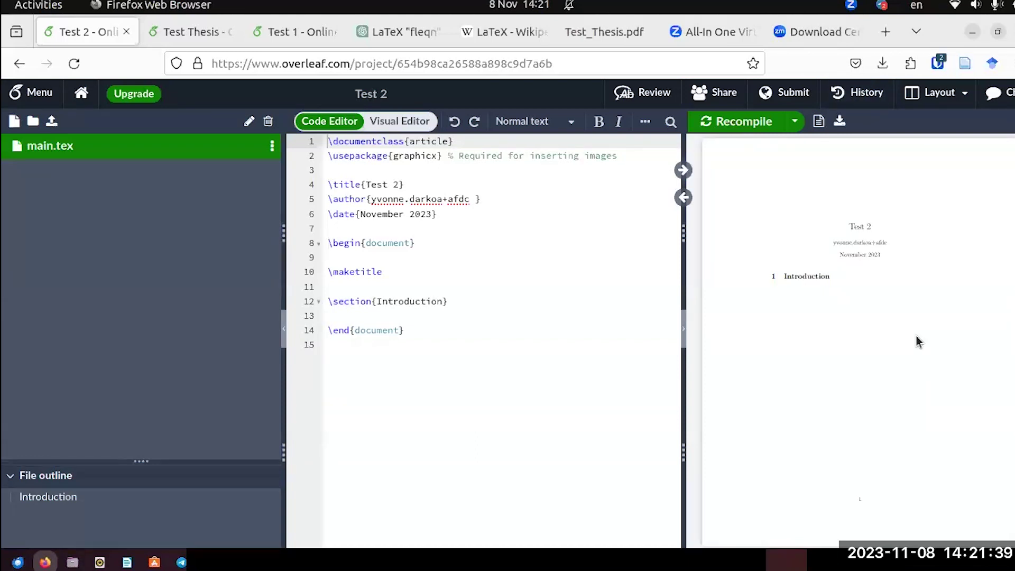
{"action": "left_click", "coordinate": [304, 35]}
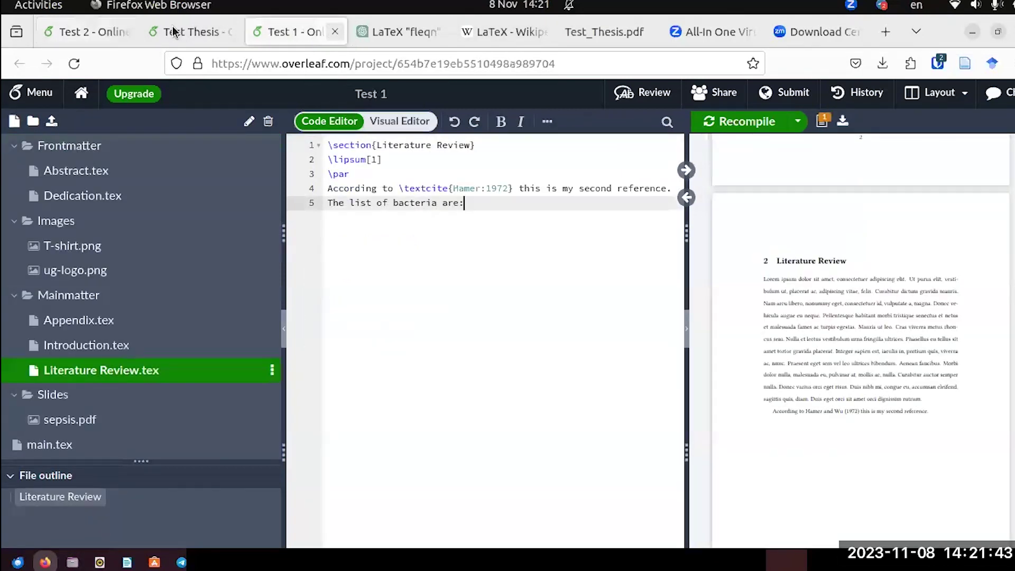
{"action": "left_click", "coordinate": [338, 32]}
{"action": "left_click", "coordinate": [107, 30]}
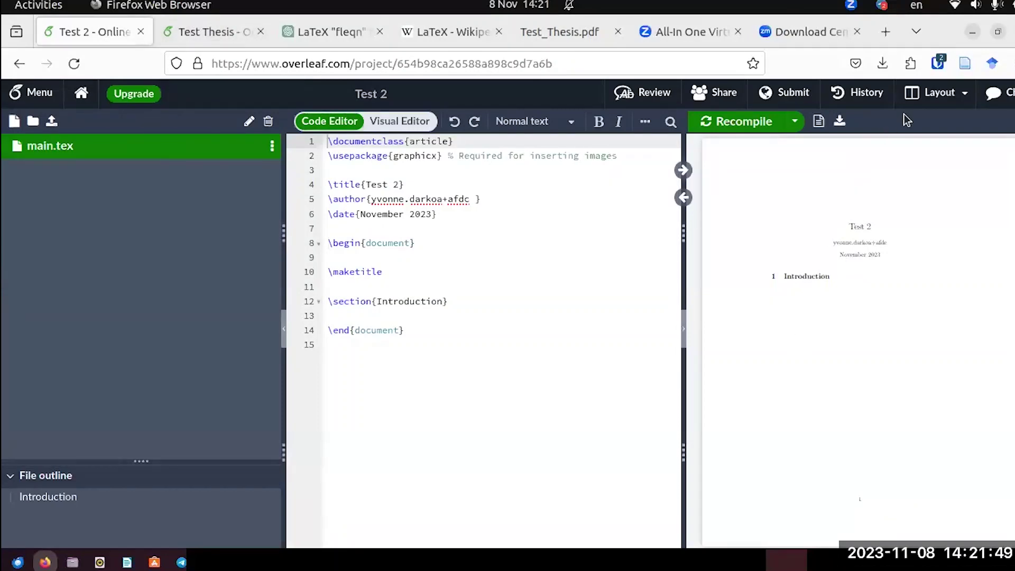
{"action": "left_click", "coordinate": [954, 102]}
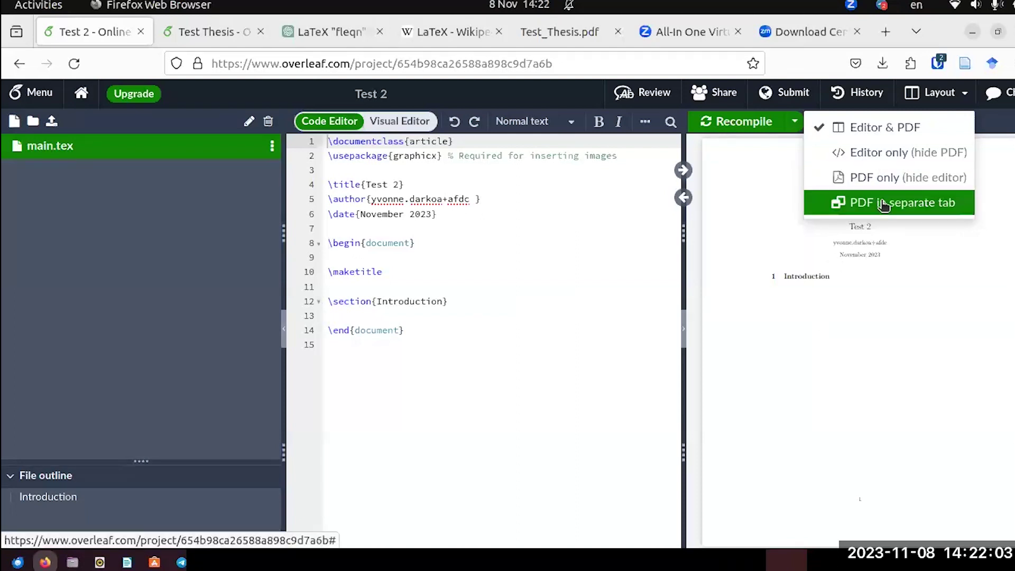
{"action": "left_click", "coordinate": [951, 93]}
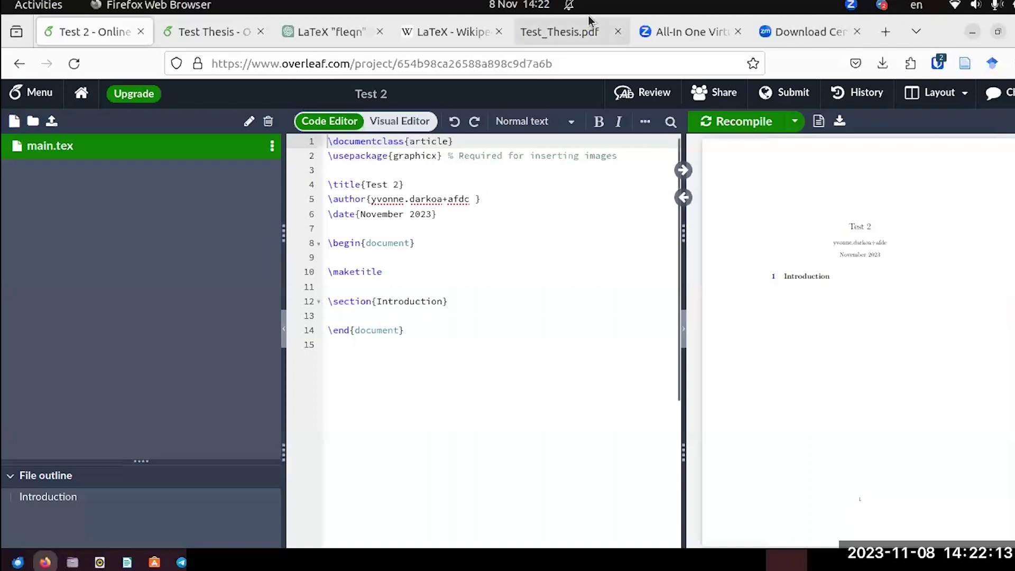
Reload Test_Thesis.pdf, scroll all 14 pages to References, then return to its title page.
{"action": "left_click", "coordinate": [567, 41]}
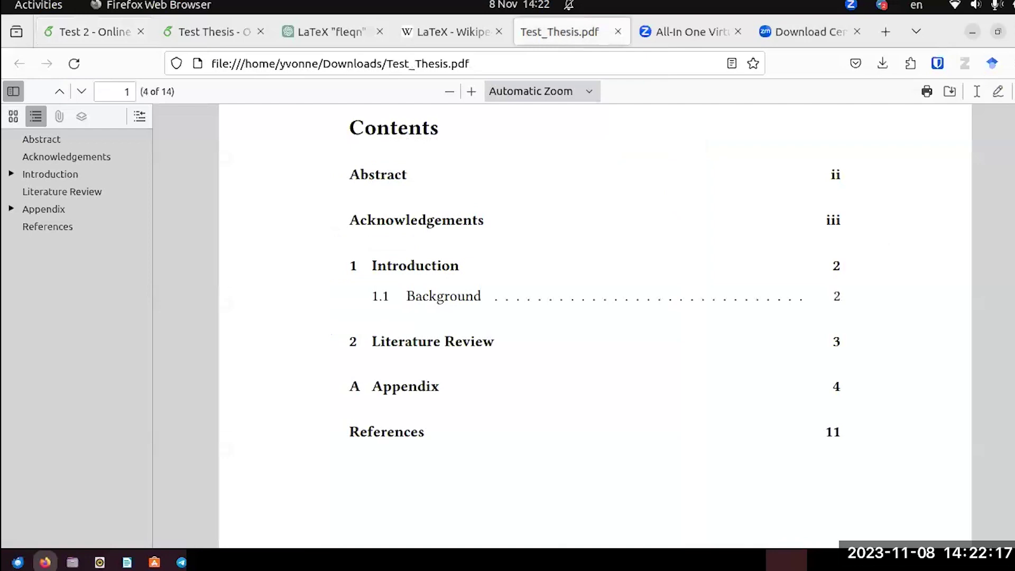
{"action": "key", "text": "ctrl+r"}
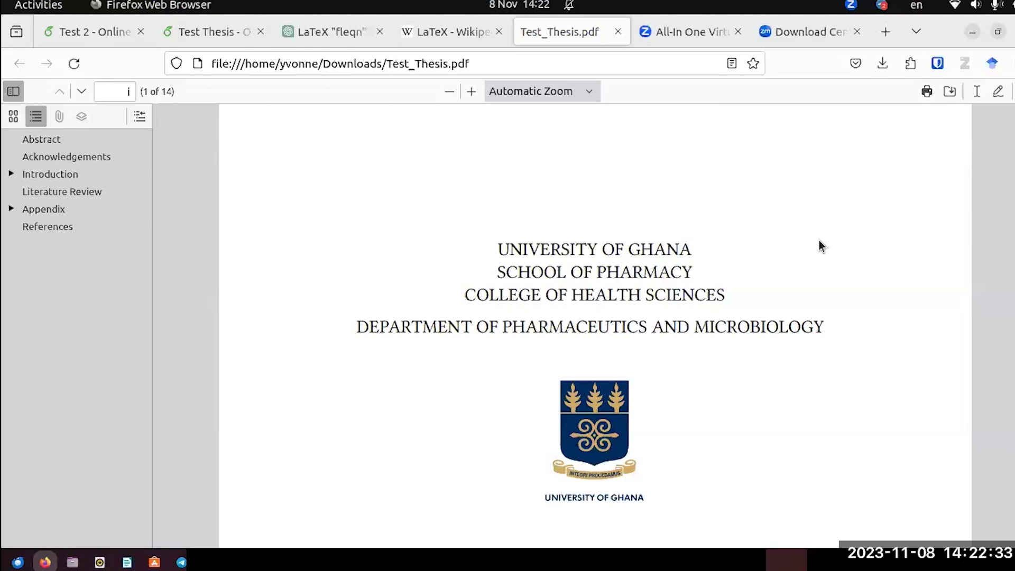
{"action": "scroll", "coordinate": [820, 245], "scroll_direction": "down", "scroll_amount": 5}
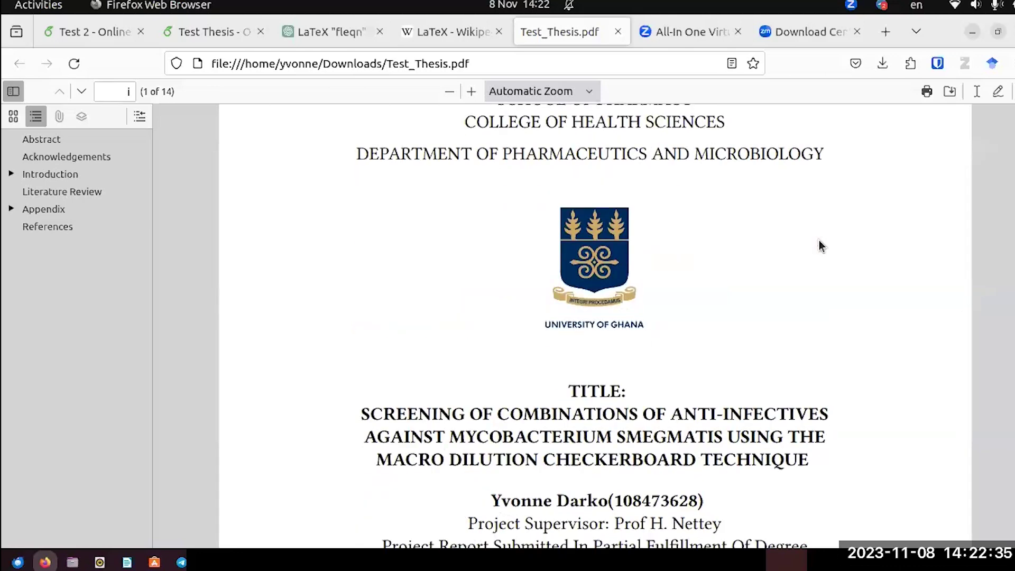
{"action": "scroll", "coordinate": [820, 246], "scroll_direction": "down", "scroll_amount": 10}
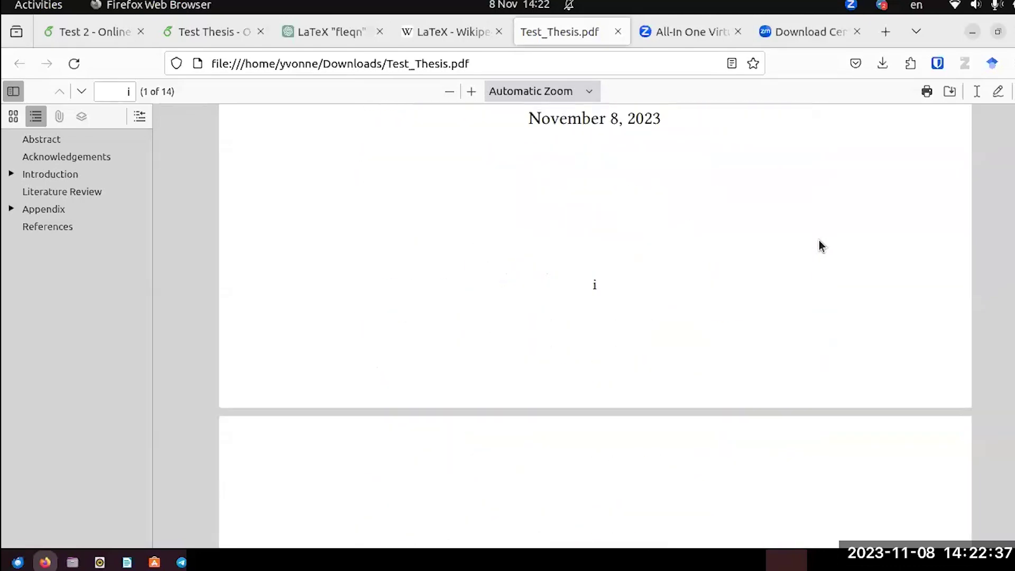
{"action": "scroll", "coordinate": [821, 246], "scroll_direction": "down", "scroll_amount": 18}
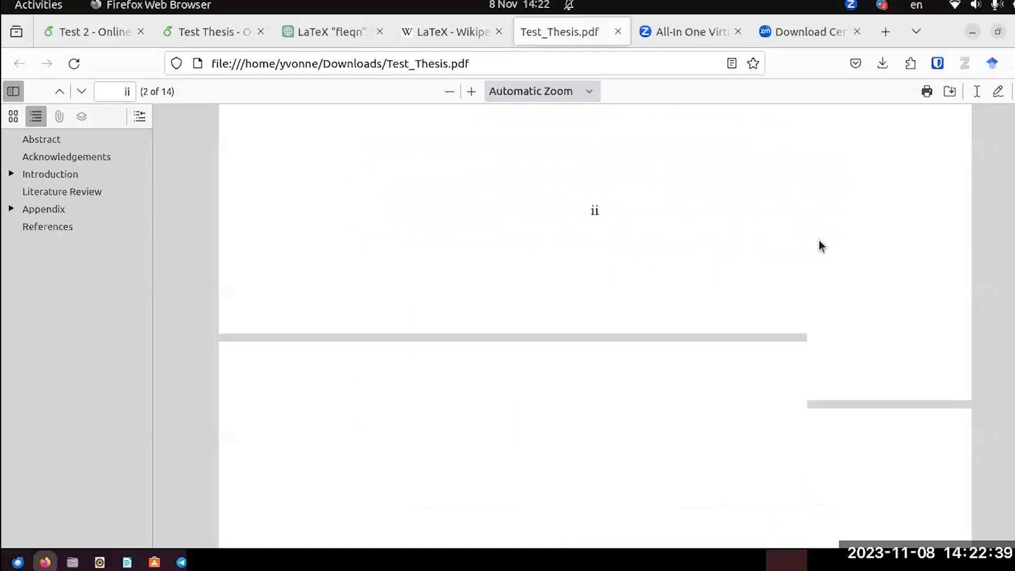
{"action": "scroll", "coordinate": [819, 245], "scroll_direction": "down", "scroll_amount": 20}
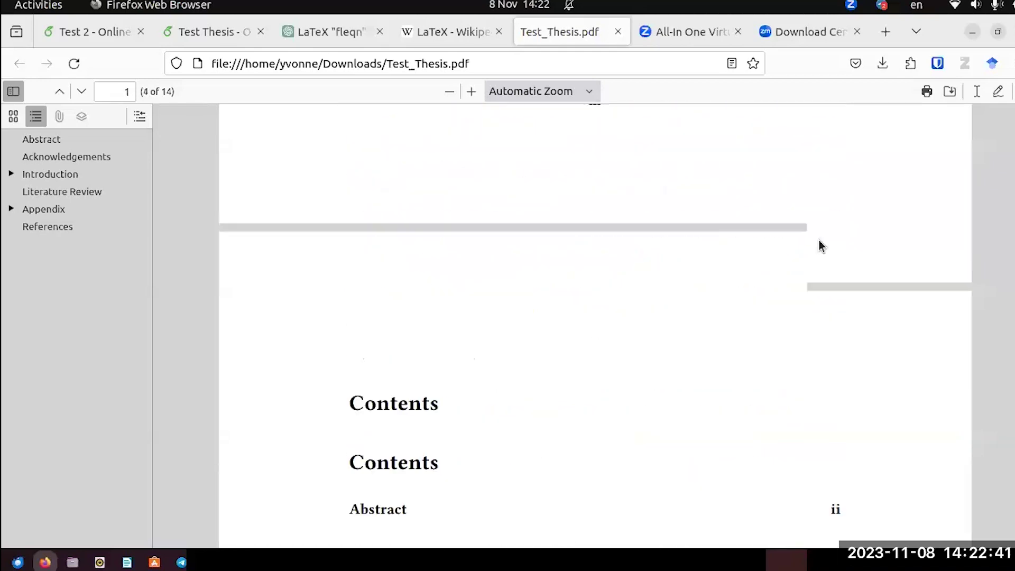
{"action": "scroll", "coordinate": [820, 245], "scroll_direction": "down", "scroll_amount": 3}
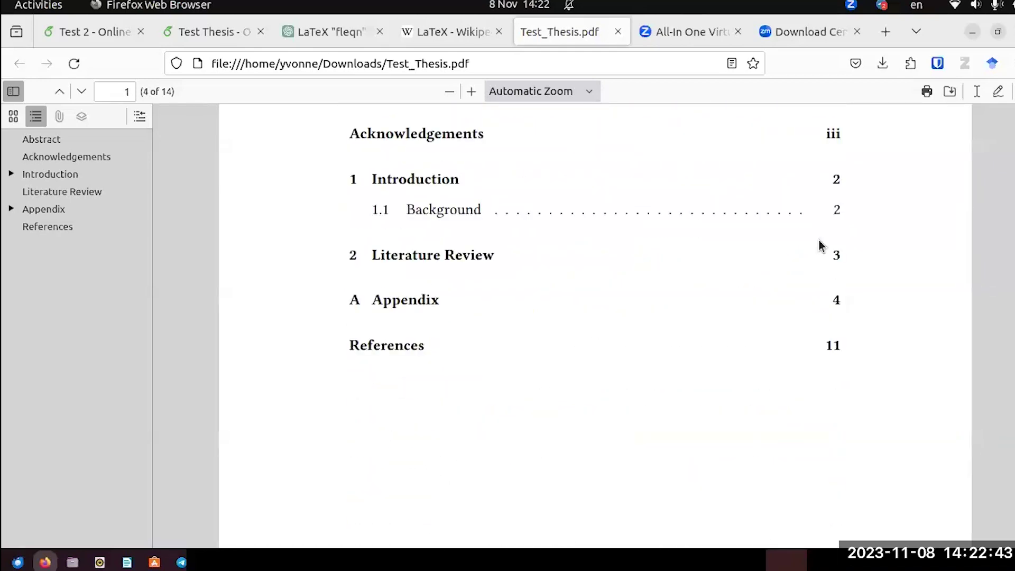
{"action": "scroll", "coordinate": [820, 246], "scroll_direction": "down", "scroll_amount": 15}
{"action": "scroll", "coordinate": [819, 240], "scroll_direction": "down", "scroll_amount": 15}
{"action": "scroll", "coordinate": [819, 240], "scroll_direction": "down", "scroll_amount": 15}
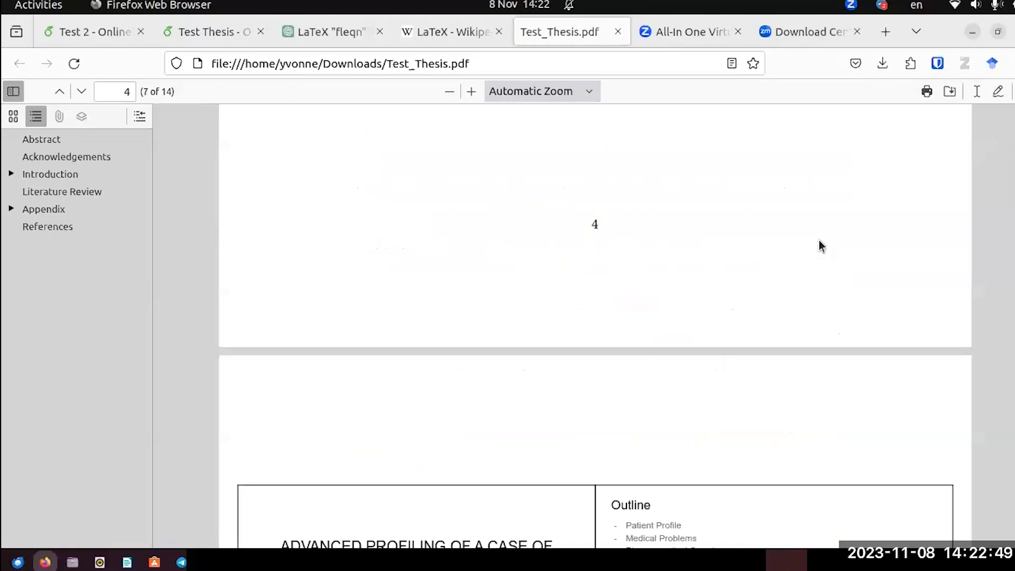
{"action": "scroll", "coordinate": [820, 245], "scroll_direction": "down", "scroll_amount": 10}
{"action": "scroll", "coordinate": [819, 245], "scroll_direction": "down", "scroll_amount": 15}
{"action": "scroll", "coordinate": [821, 246], "scroll_direction": "down", "scroll_amount": 10}
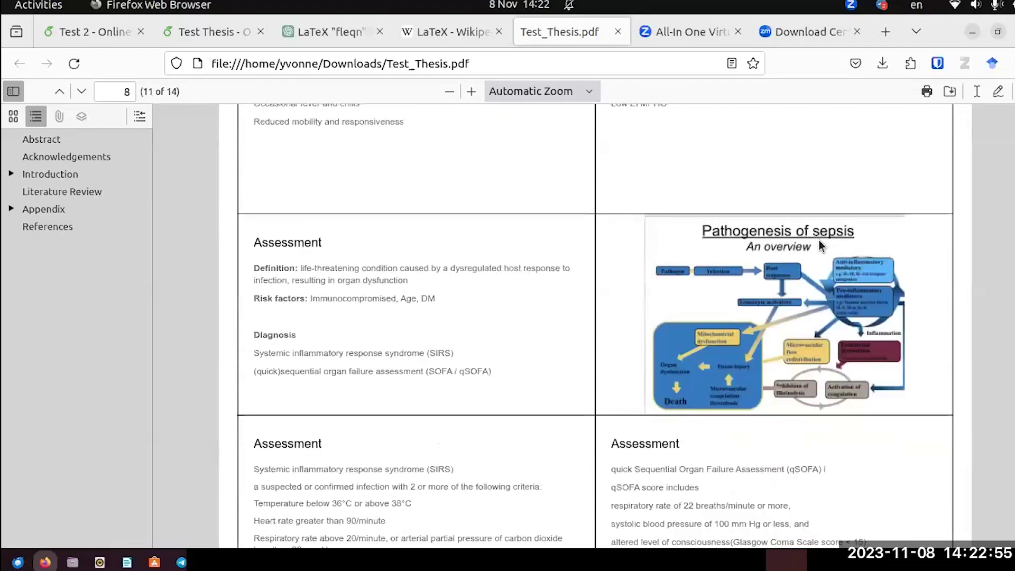
{"action": "scroll", "coordinate": [820, 246], "scroll_direction": "down", "scroll_amount": 15}
{"action": "scroll", "coordinate": [821, 245], "scroll_direction": "down", "scroll_amount": 12}
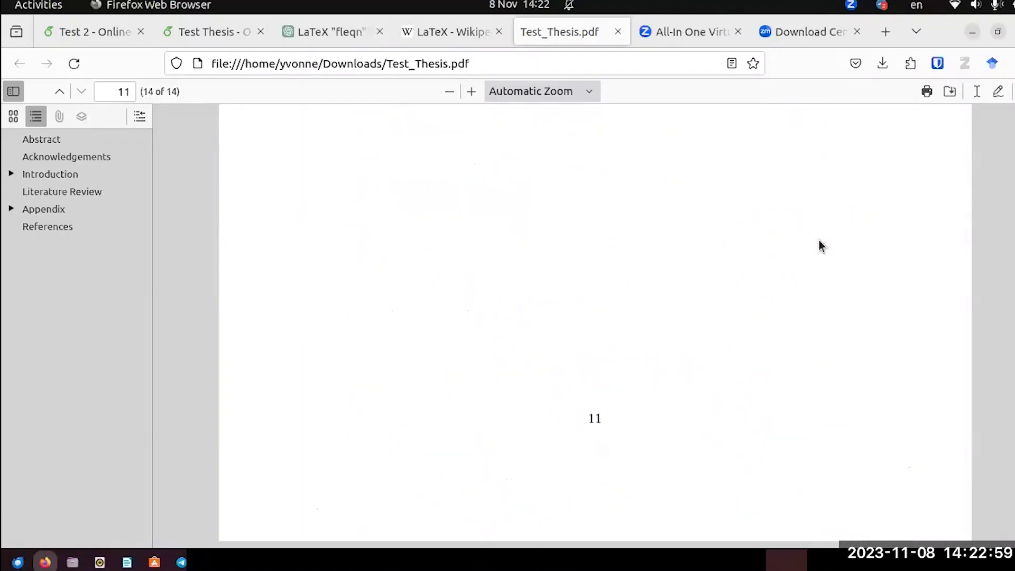
{"action": "scroll", "coordinate": [820, 246], "scroll_direction": "up", "scroll_amount": 6}
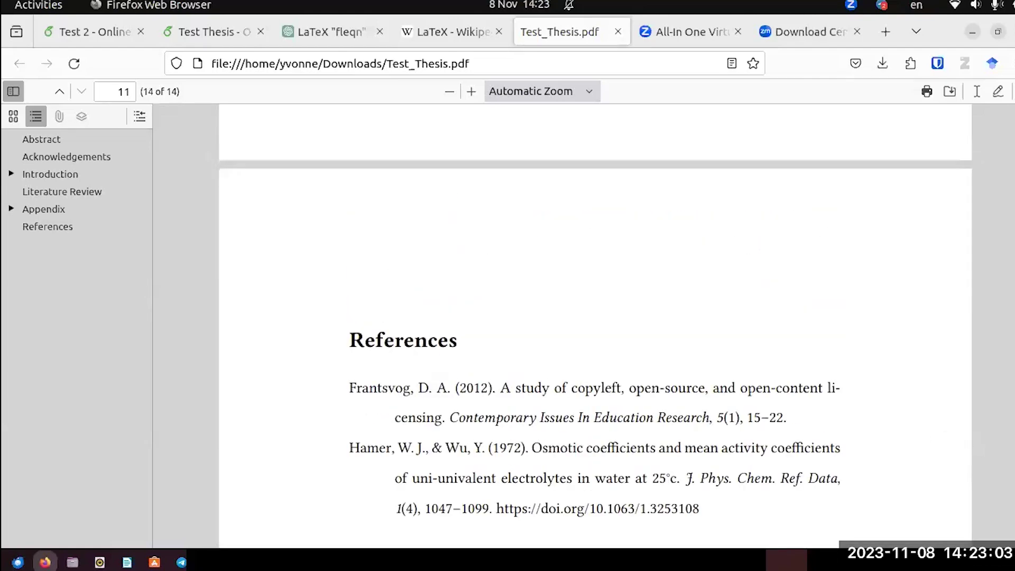
{"action": "key", "text": "Home"}
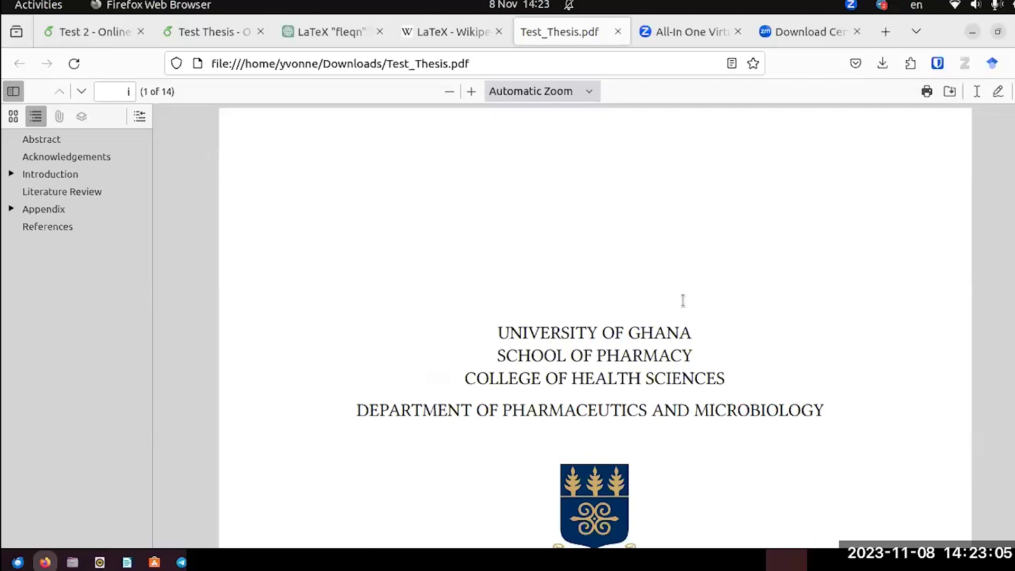
{"action": "scroll", "coordinate": [683, 300], "scroll_direction": "down", "scroll_amount": 2}
Bring up the Test_Thesis.pdf reference and scroll to its university header, logo and title block.
{"action": "left_click", "coordinate": [95, 30]}
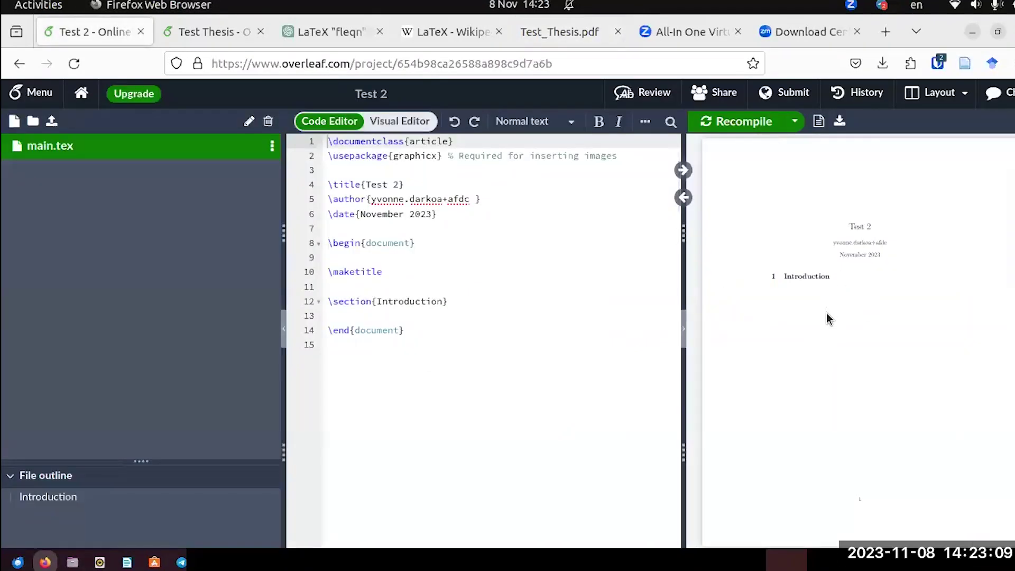
{"action": "scroll", "coordinate": [825, 314], "scroll_direction": "up", "scroll_amount": 1}
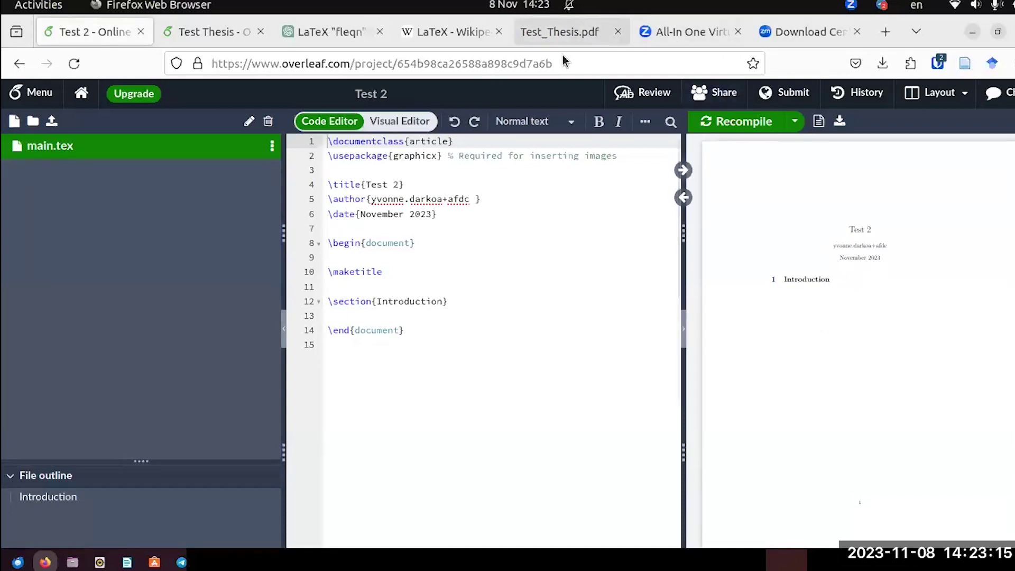
{"action": "left_click", "coordinate": [562, 33]}
{"action": "scroll", "coordinate": [696, 412], "scroll_direction": "down", "scroll_amount": 3}
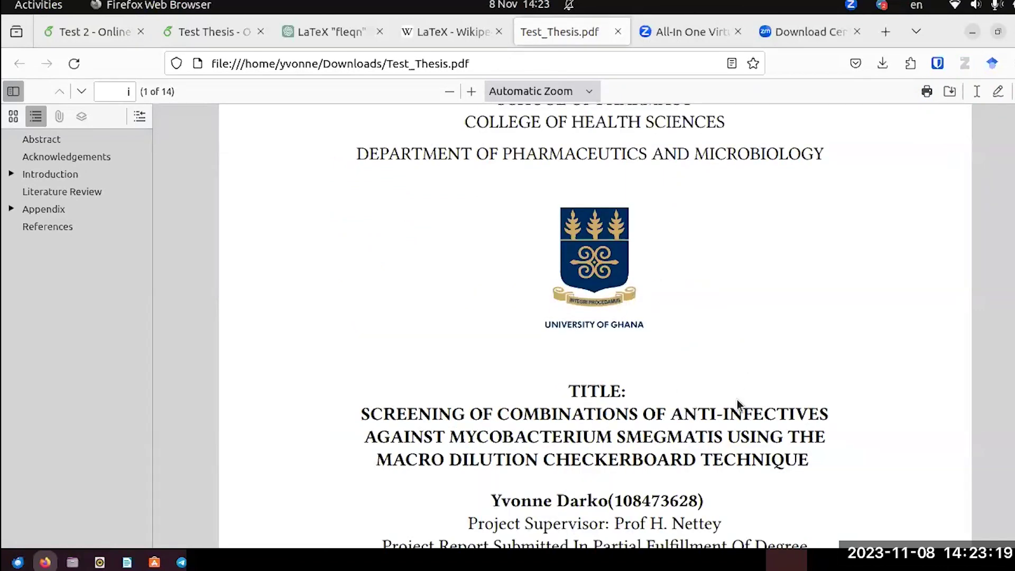
Go back to the 'Test 2 - Online' tab showing main.tex beside its preview.
{"action": "left_click", "coordinate": [70, 33]}
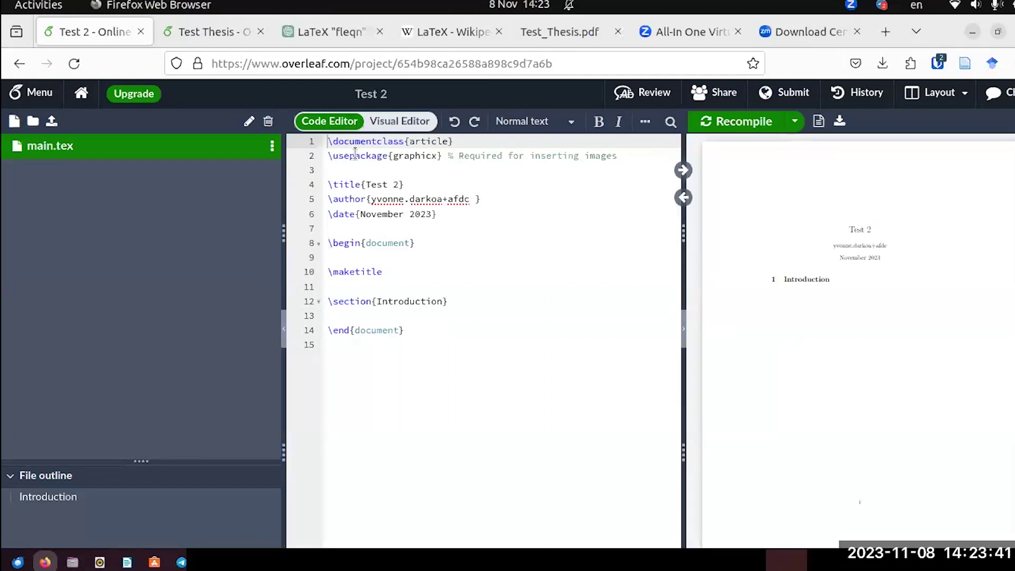
{"action": "left_click", "coordinate": [396, 123]}
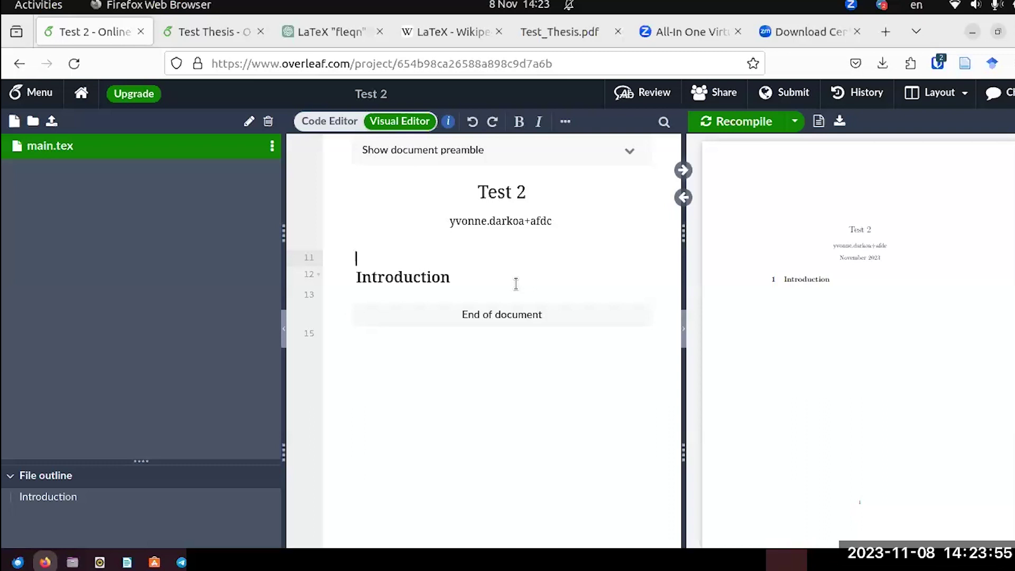
{"action": "left_click", "coordinate": [330, 121]}
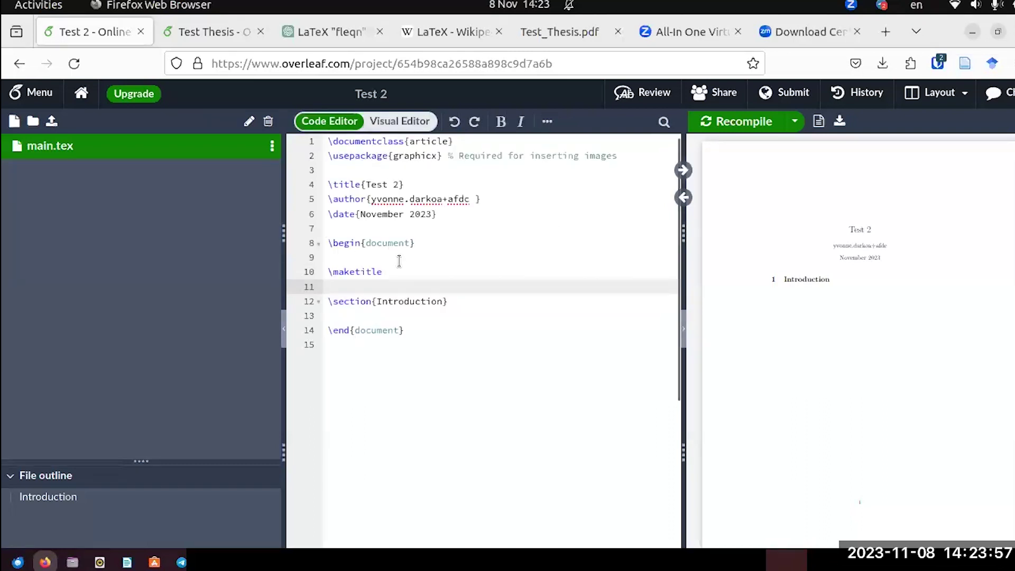
{"action": "left_click", "coordinate": [407, 127]}
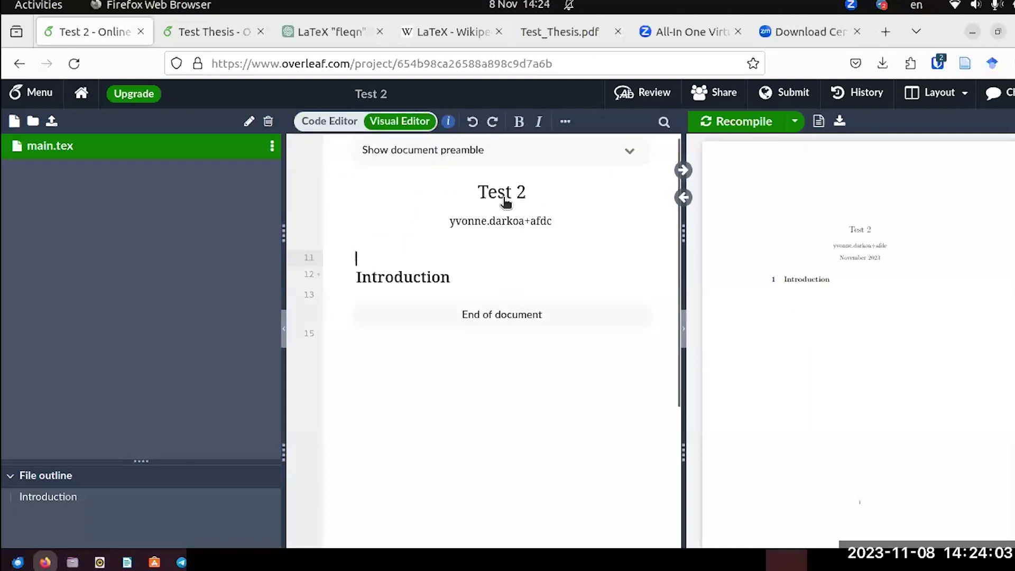
{"action": "left_click", "coordinate": [338, 126]}
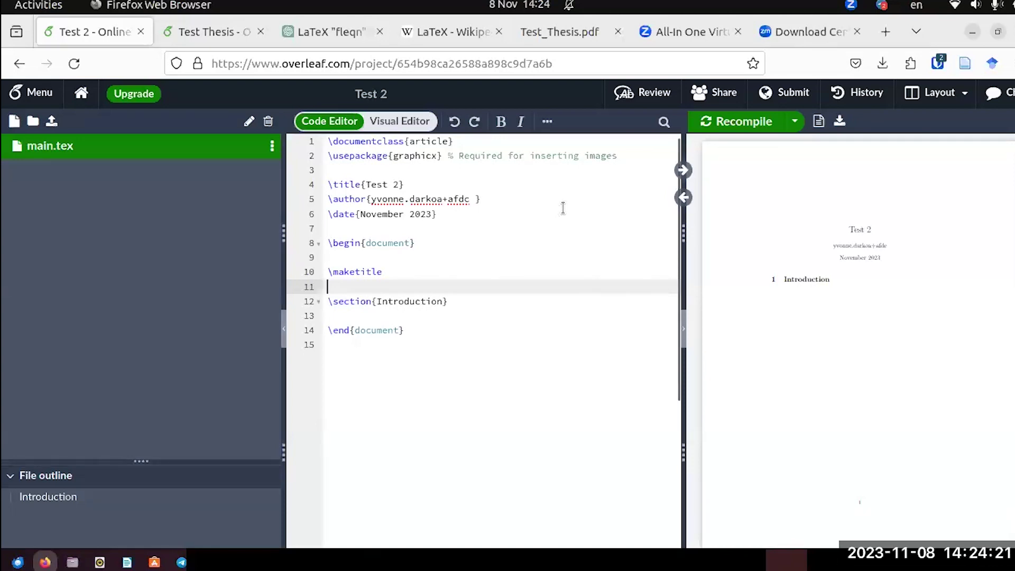
{"action": "left_click", "coordinate": [560, 32]}
{"action": "scroll", "coordinate": [639, 261], "scroll_direction": "up", "scroll_amount": 3}
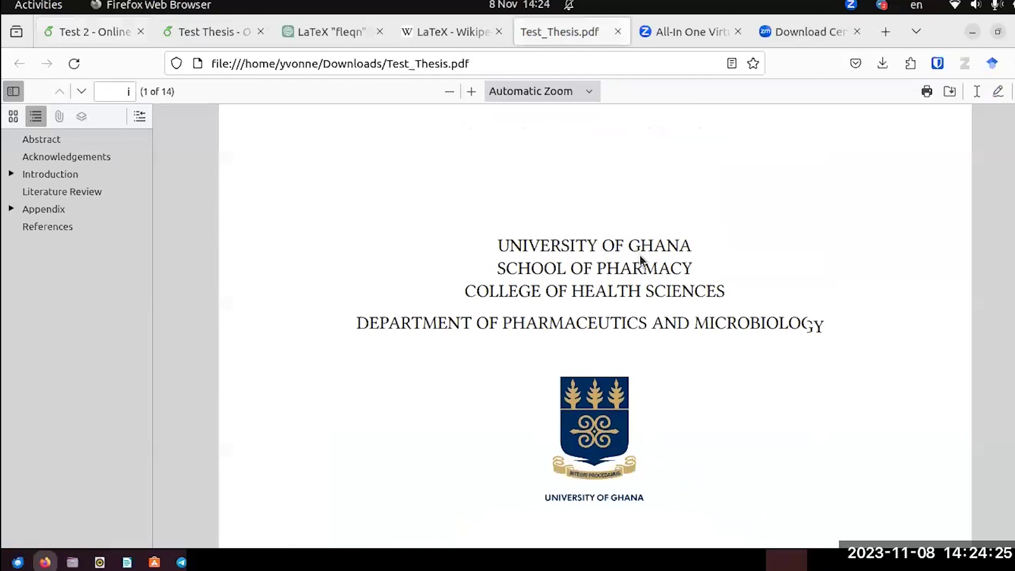
{"action": "scroll", "coordinate": [639, 260], "scroll_direction": "down", "scroll_amount": 4}
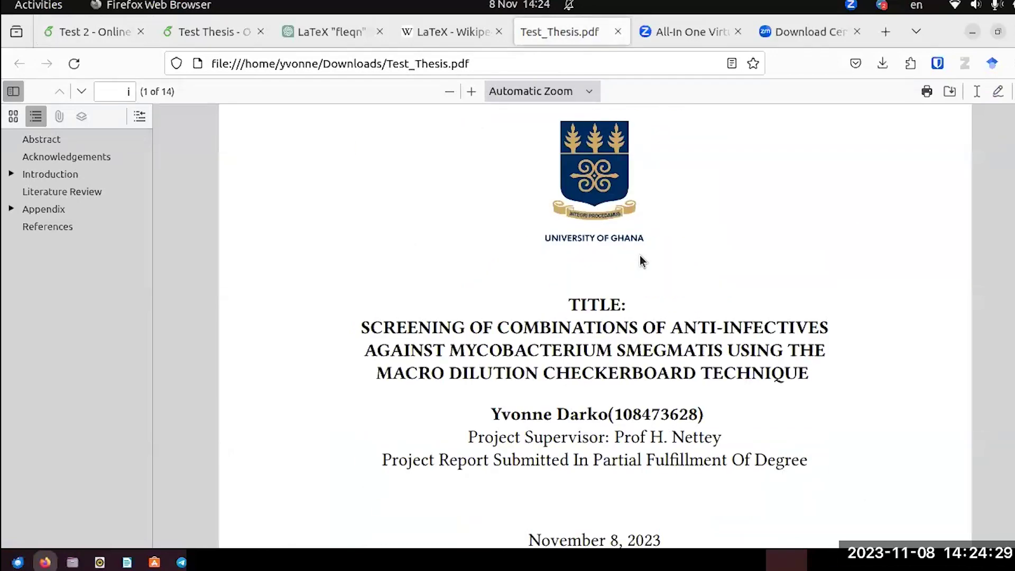
{"action": "scroll", "coordinate": [640, 261], "scroll_direction": "down", "scroll_amount": 2}
{"action": "scroll", "coordinate": [639, 260], "scroll_direction": "up", "scroll_amount": 4}
{"action": "left_click", "coordinate": [74, 38]}
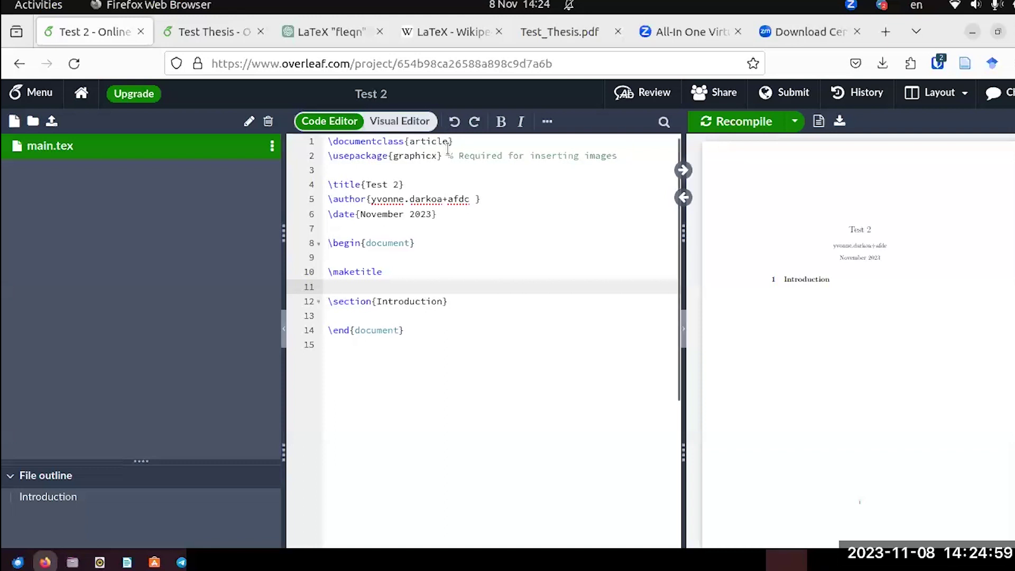
Delete 'article' from \documentclass{article} on line 1 so the class list appears.
{"action": "left_click_drag", "start_coordinate": [448, 141], "coordinate": [411, 142]}
{"action": "key", "text": "BackSpace"}
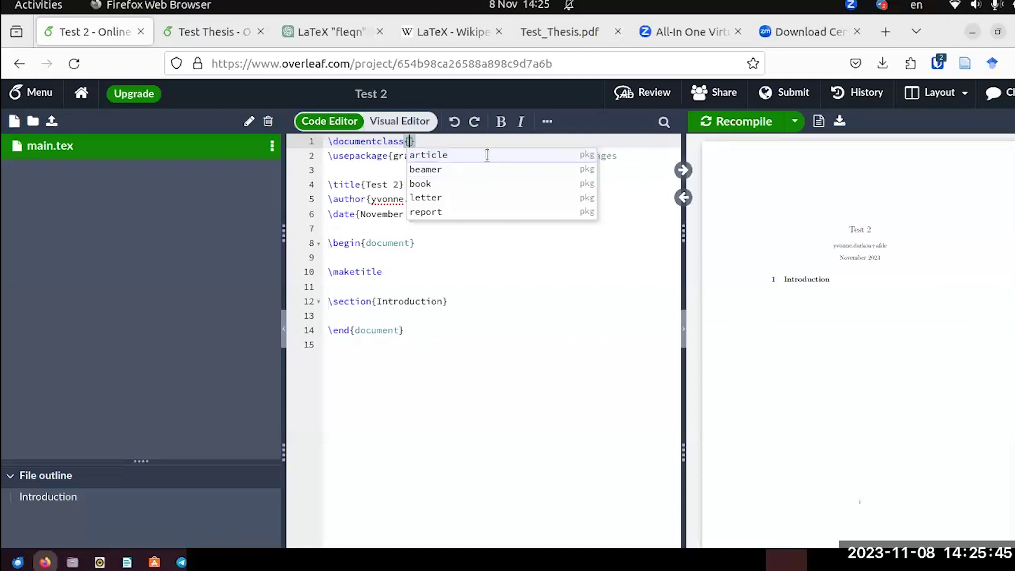
Choose 'article' from the autocomplete list to restore \documentclass{article}.
{"action": "left_click", "coordinate": [484, 154]}
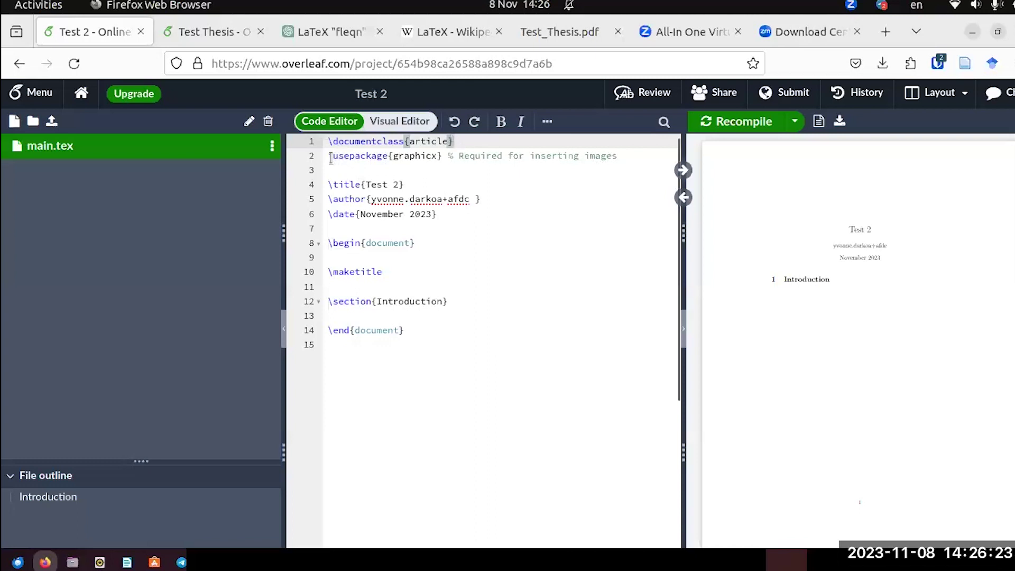
Remove the '2' from \title{Test 2} on line 4 so it reads 'Test'.
{"action": "left_click_drag", "start_coordinate": [327, 156], "coordinate": [441, 155]}
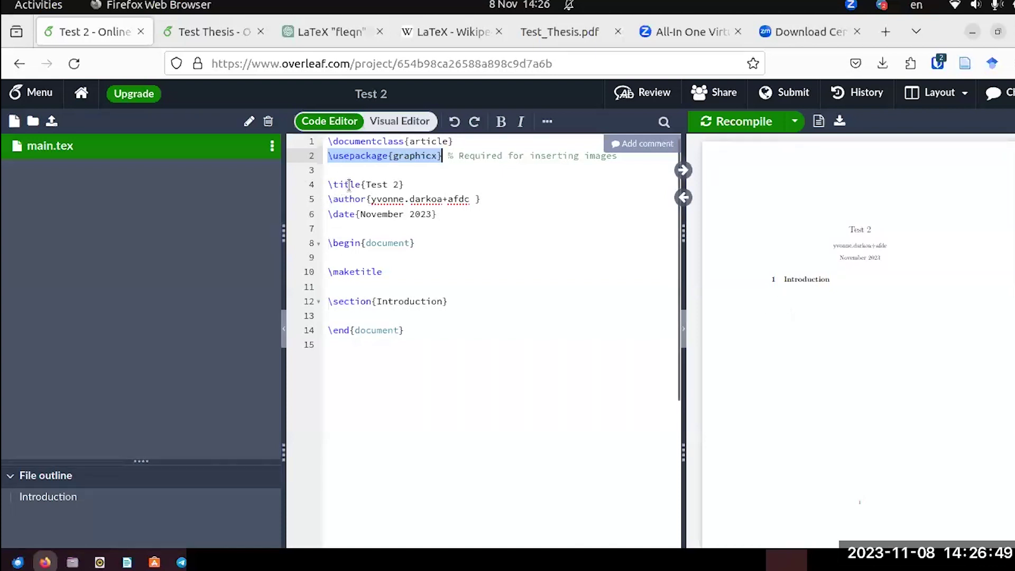
{"action": "left_click", "coordinate": [382, 184]}
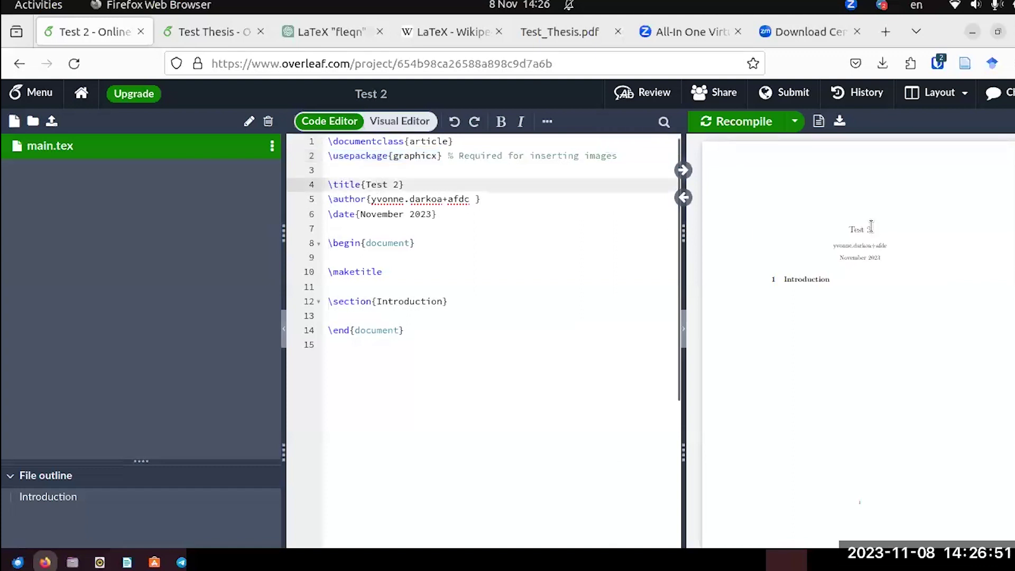
{"action": "left_click", "coordinate": [400, 185]}
{"action": "key", "text": "BackSpace"}
{"action": "key", "text": "BackSpace"}
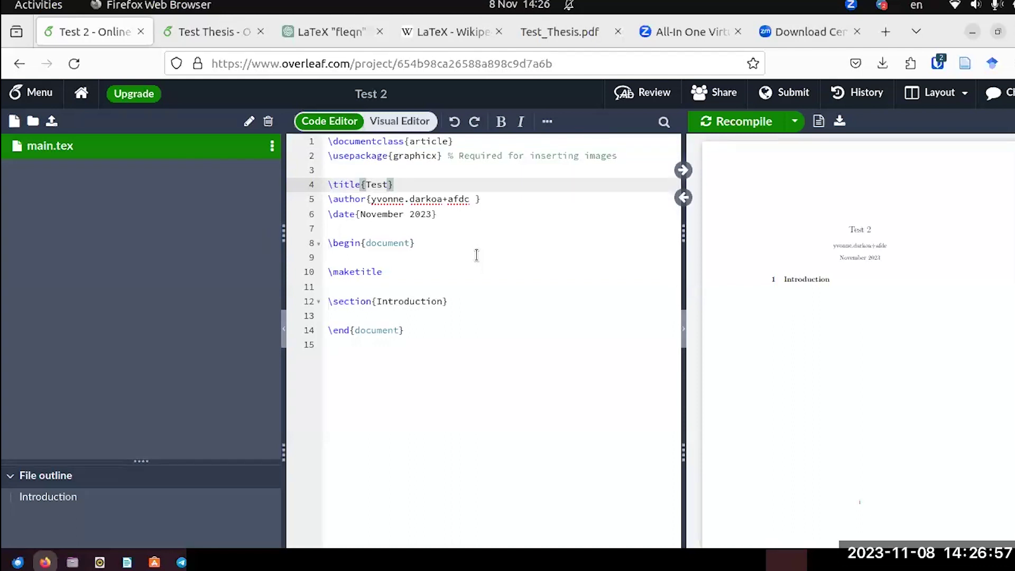
Recompile and zoom the preview in twice to check the 'Test' title.
{"action": "left_click", "coordinate": [741, 125]}
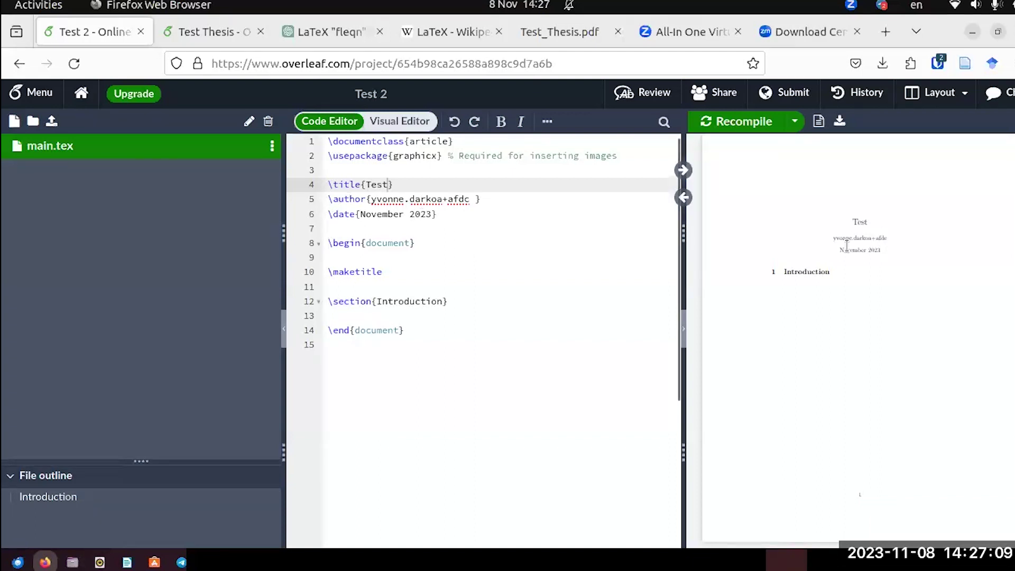
{"action": "left_click", "coordinate": [789, 161]}
{"action": "left_click", "coordinate": [789, 162]}
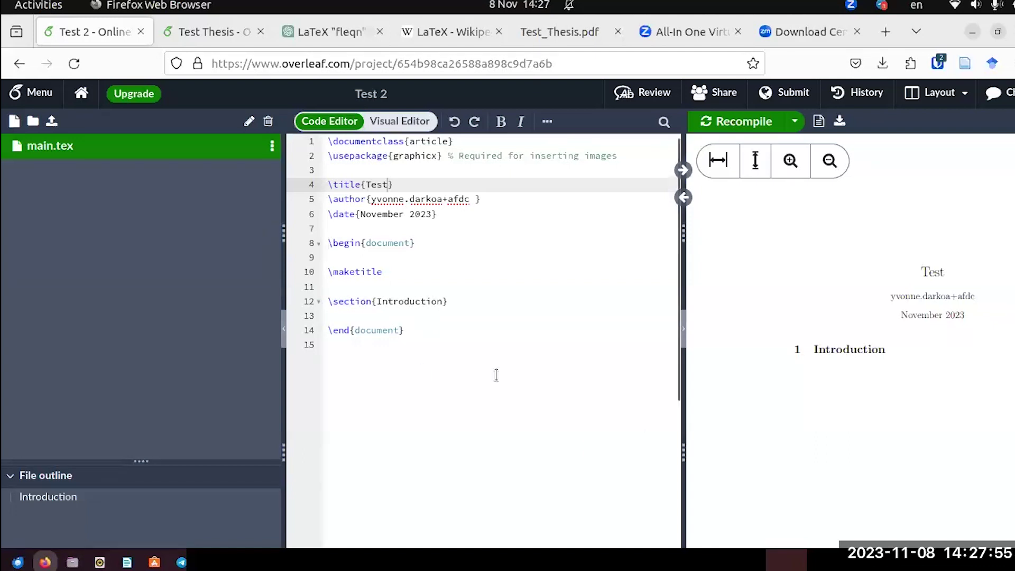
After a glance at Test_Thesis.pdf, zoom the Test 2 preview out twice to fit the page.
{"action": "left_click", "coordinate": [547, 32]}
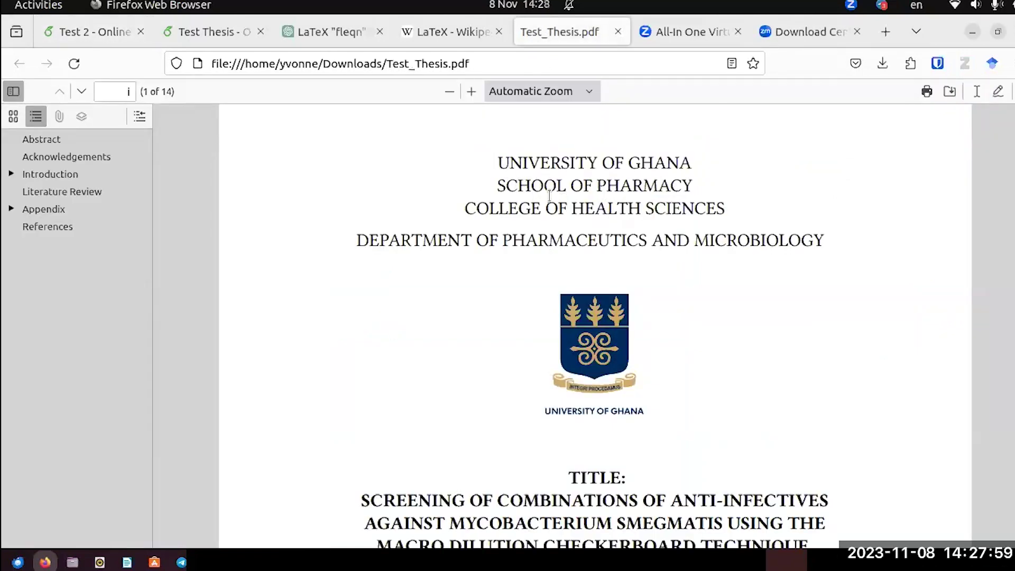
{"action": "left_click", "coordinate": [79, 29]}
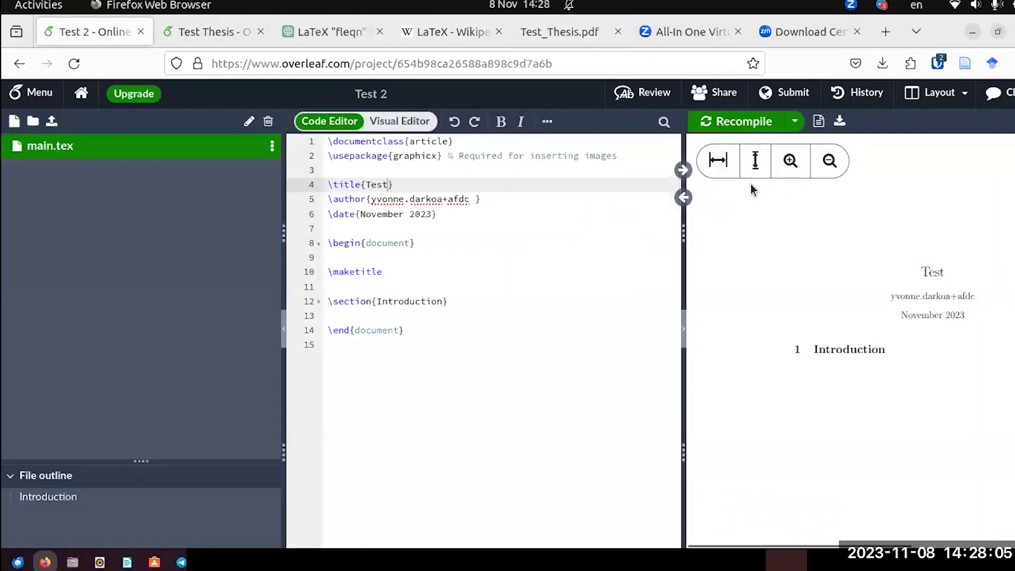
{"action": "left_click", "coordinate": [828, 161]}
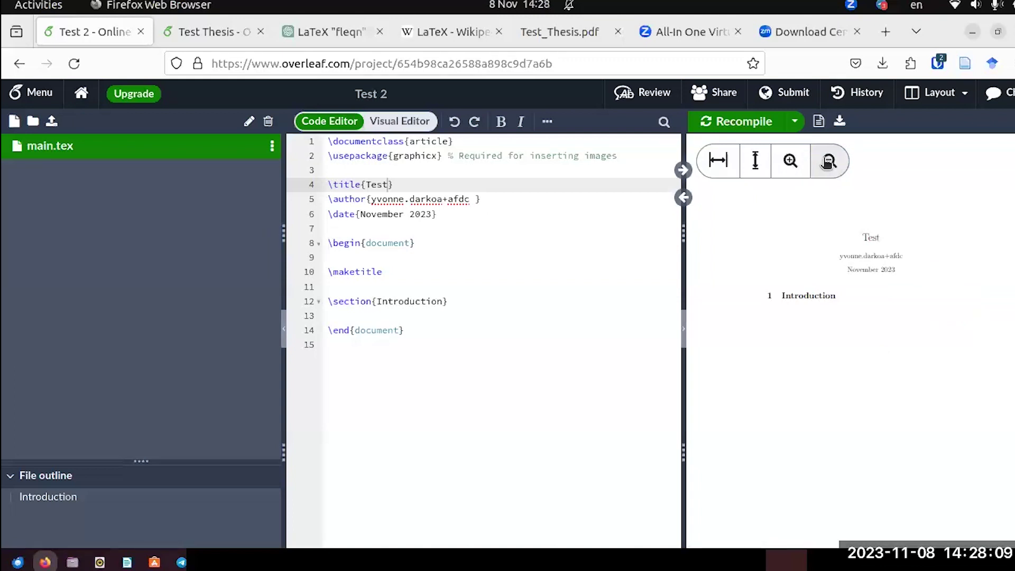
{"action": "left_click", "coordinate": [827, 161]}
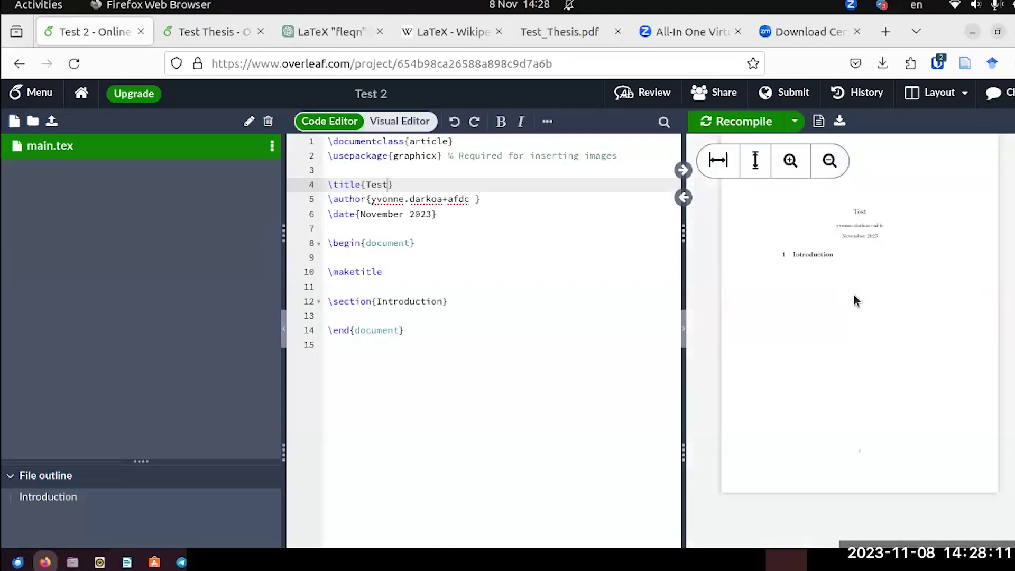
{"action": "scroll", "coordinate": [857, 300], "scroll_direction": "up", "scroll_amount": 1}
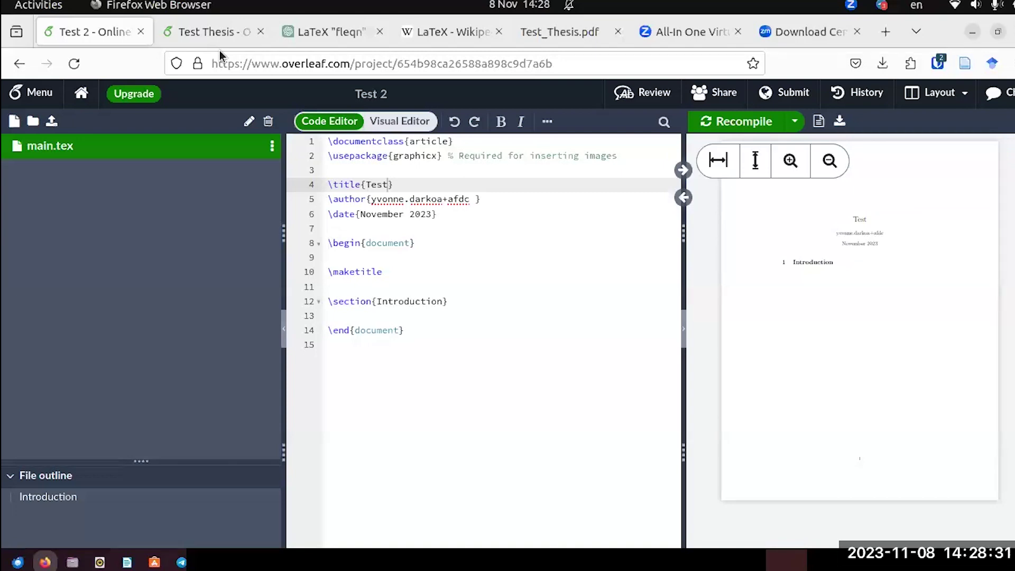
Switch between tabs and settle on the Test Thesis project with Introduction.tex open.
{"action": "left_click", "coordinate": [556, 40]}
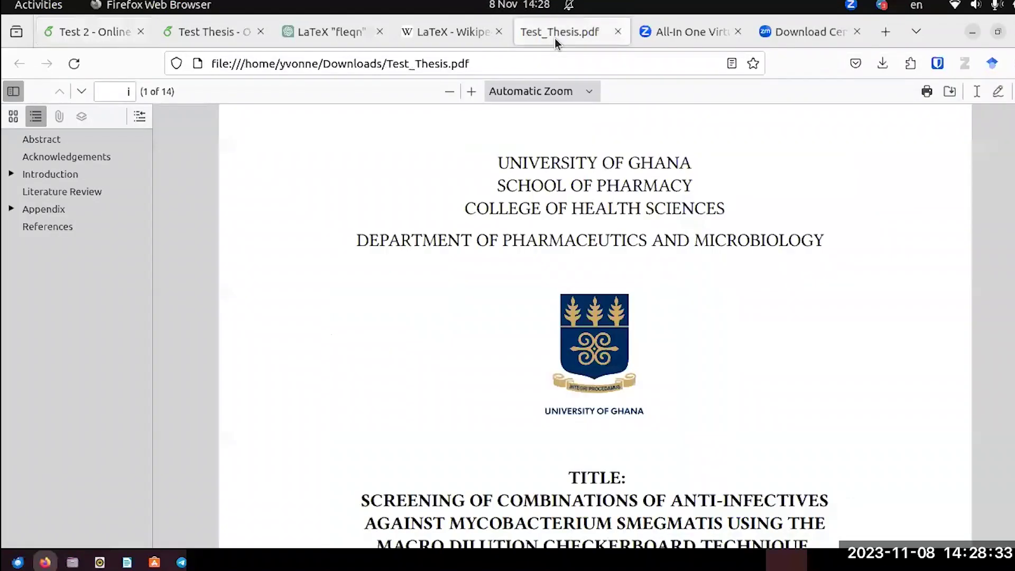
{"action": "left_click", "coordinate": [84, 31]}
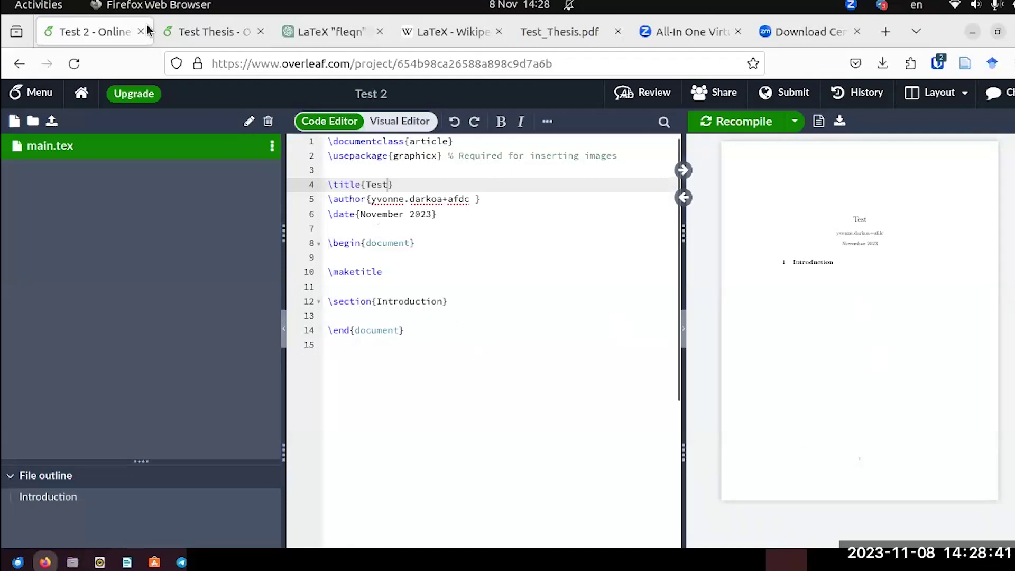
{"action": "left_click", "coordinate": [189, 35]}
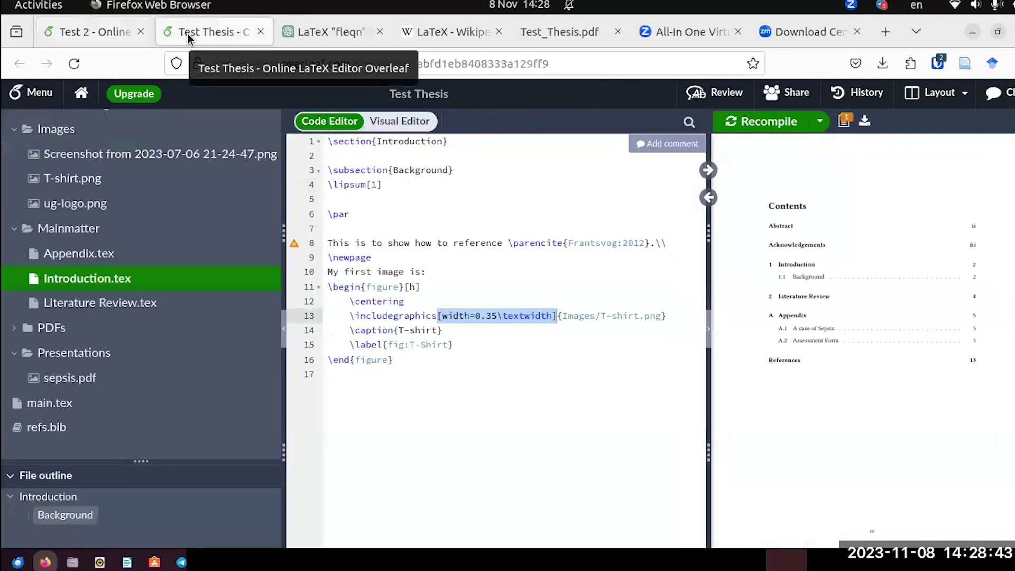
{"action": "left_click", "coordinate": [96, 33]}
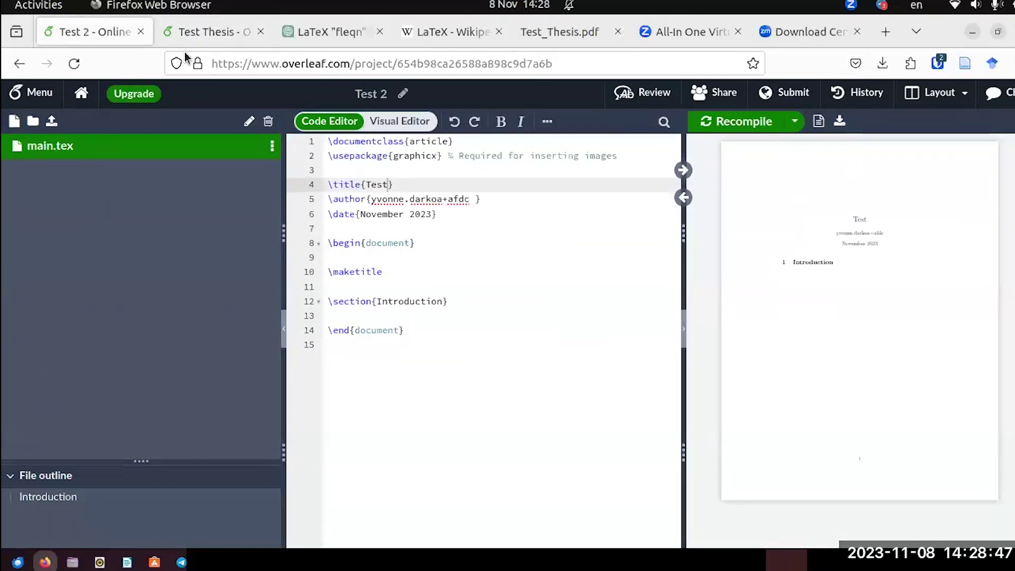
{"action": "left_click", "coordinate": [200, 34]}
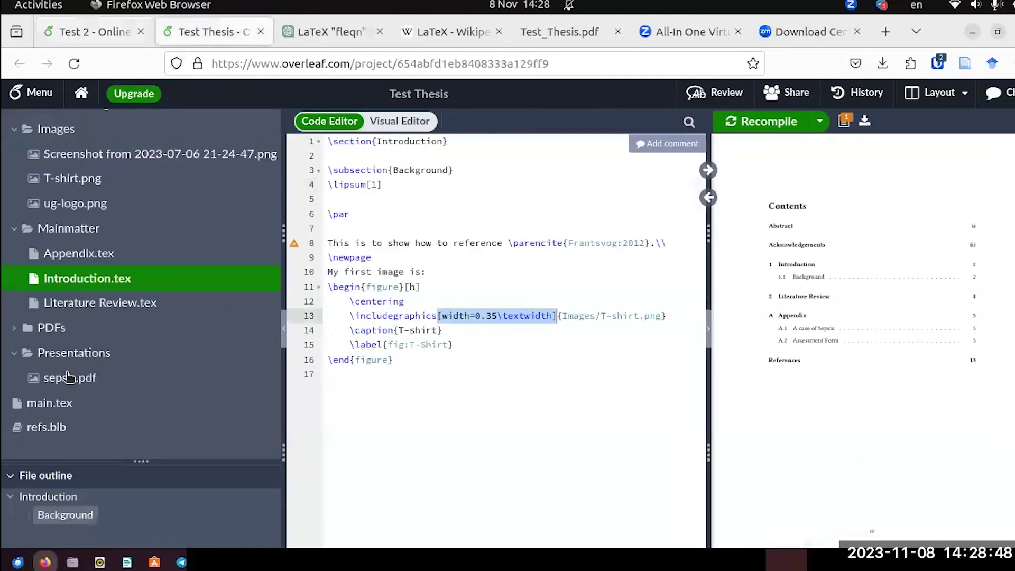
Open Test Thesis's main.tex at line 1 beside its University of Ghana title page.
{"action": "left_click", "coordinate": [53, 405]}
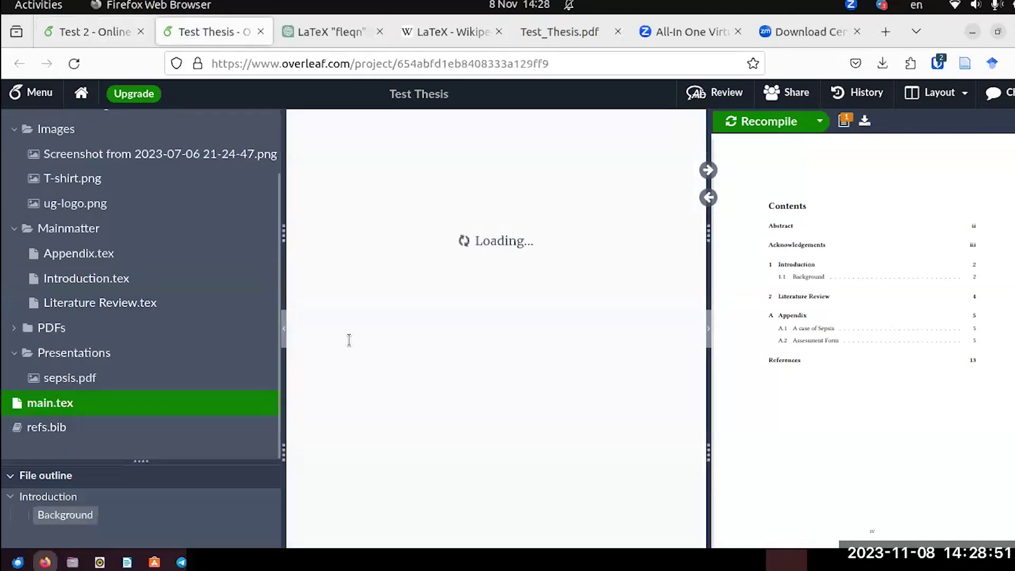
{"action": "scroll", "coordinate": [534, 215], "scroll_direction": "up", "scroll_amount": 20}
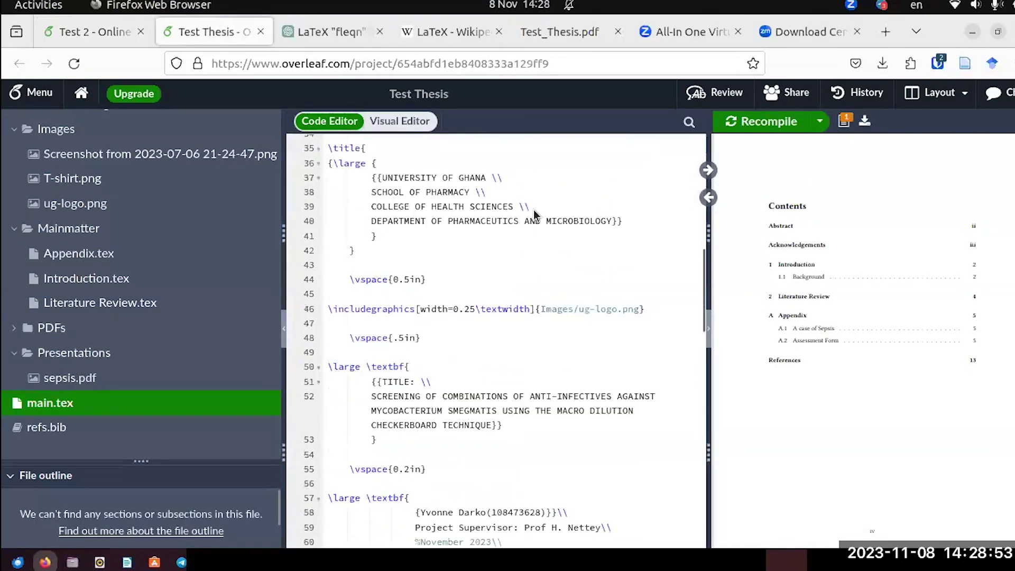
{"action": "scroll", "coordinate": [993, 306], "scroll_direction": "up", "scroll_amount": 10}
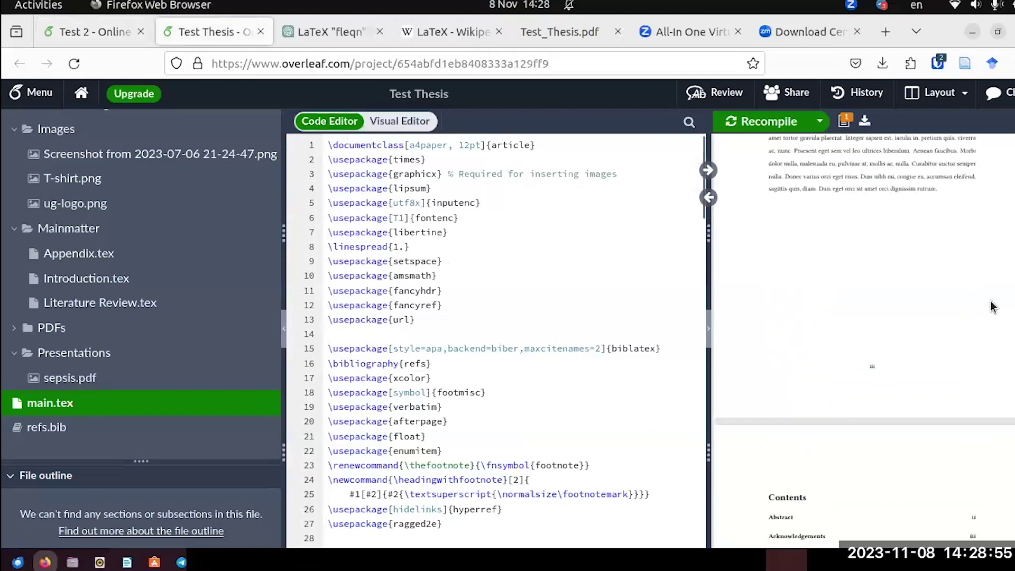
{"action": "scroll", "coordinate": [992, 305], "scroll_direction": "up", "scroll_amount": 5}
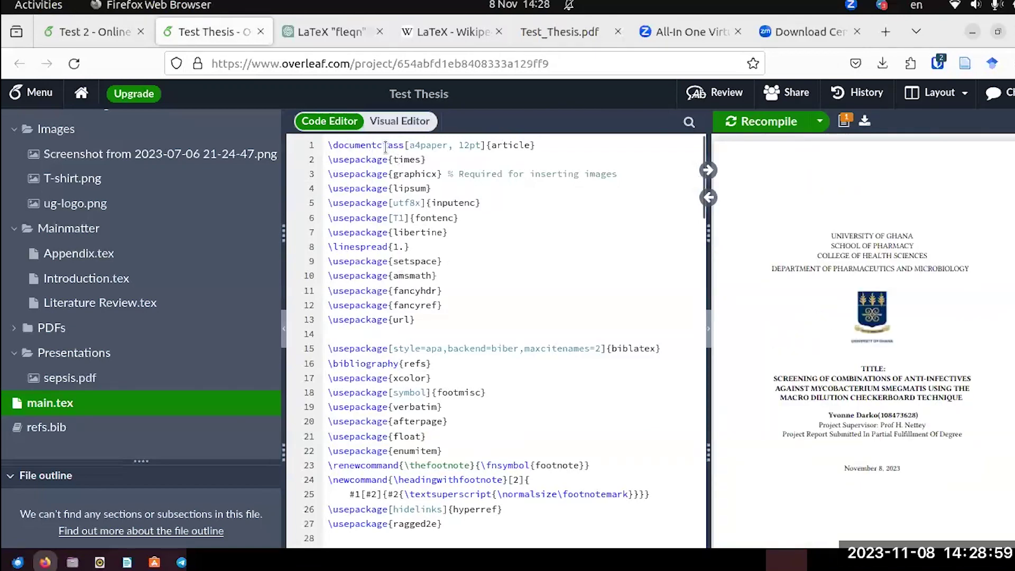
{"action": "left_click", "coordinate": [94, 32]}
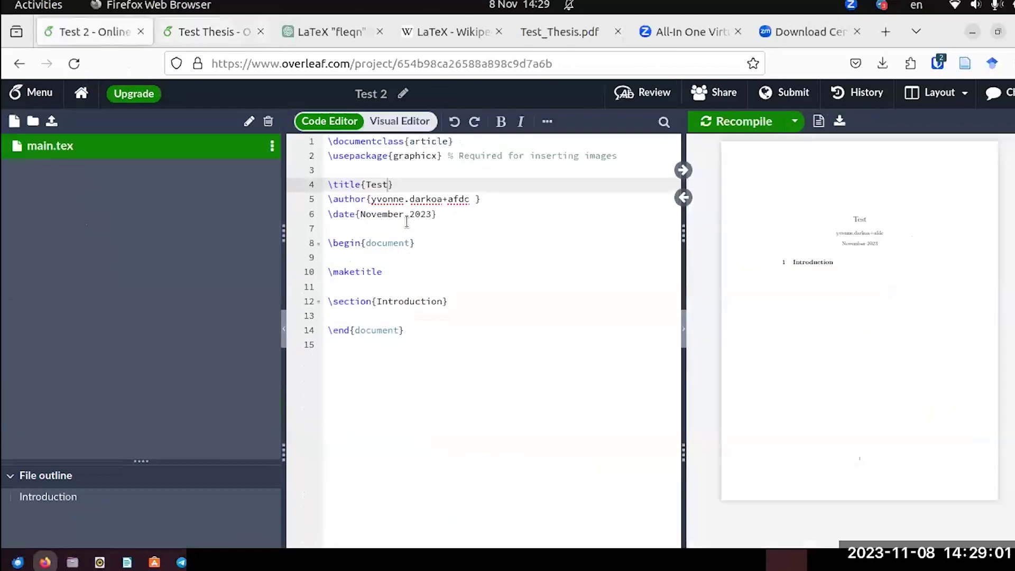
{"action": "left_click", "coordinate": [230, 38]}
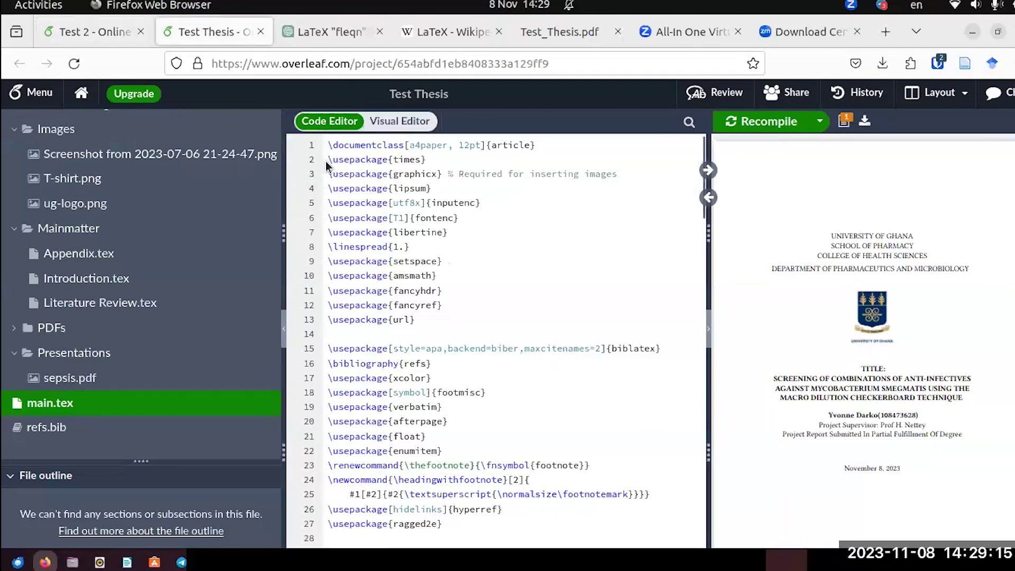
Copy Test Thesis's \documentclass[a4paper, 12pt]{article}, times and graphicx lines.
{"action": "left_click_drag", "start_coordinate": [327, 160], "coordinate": [437, 160]}
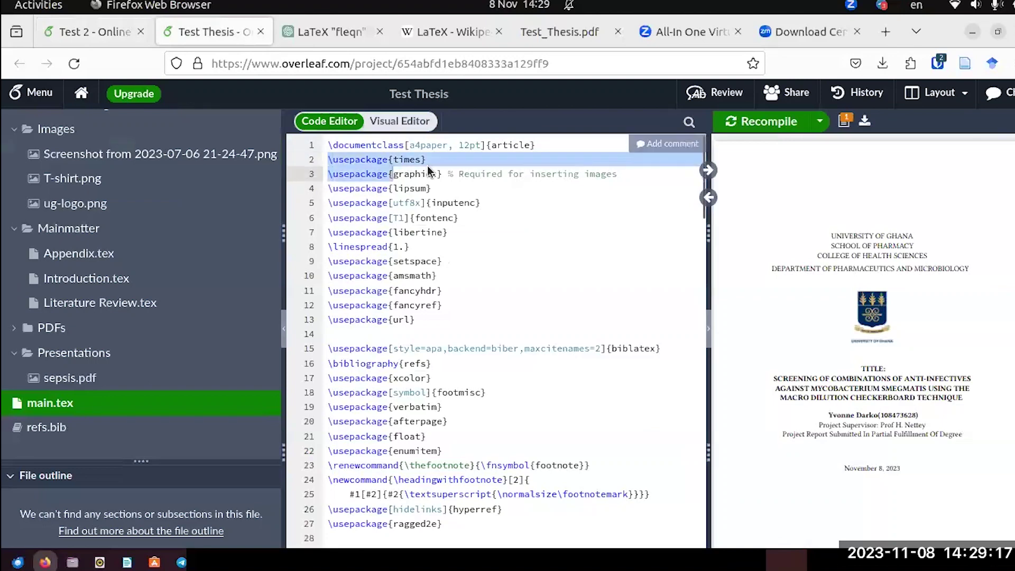
{"action": "left_click", "coordinate": [326, 148]}
{"action": "left_click_drag", "start_coordinate": [327, 145], "coordinate": [559, 149]}
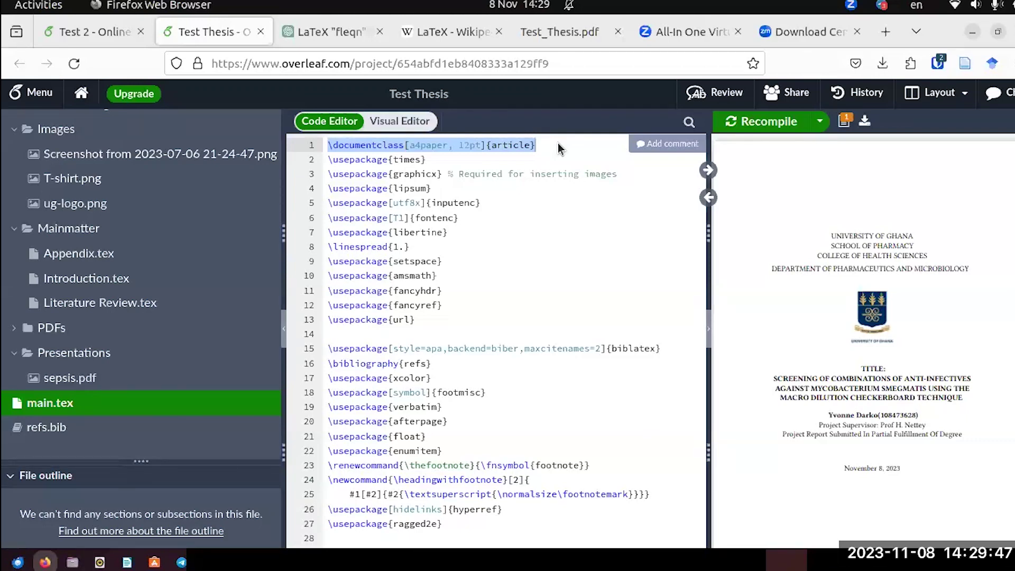
{"action": "left_click_drag", "start_coordinate": [559, 150], "coordinate": [532, 162]}
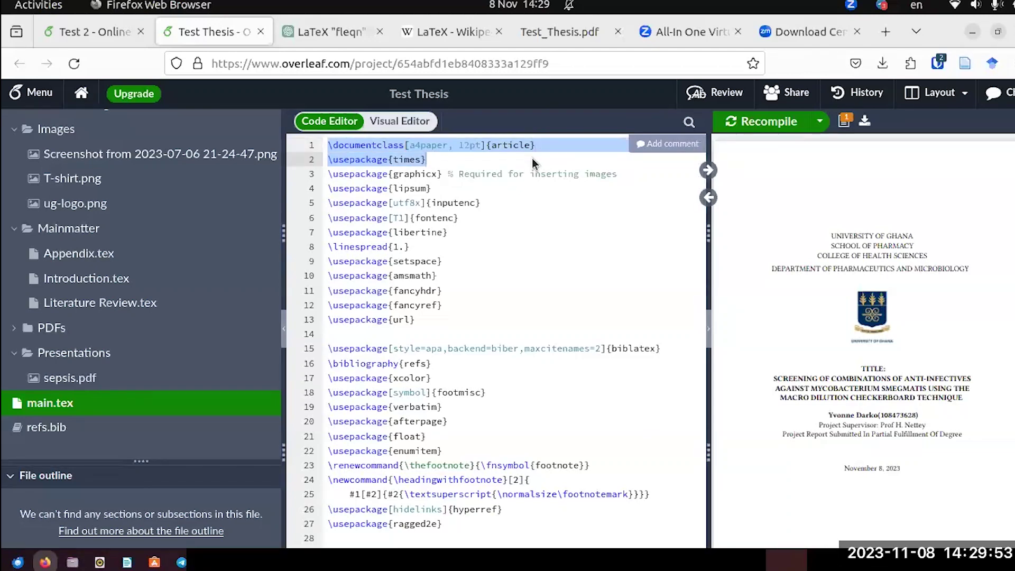
{"action": "left_click_drag", "start_coordinate": [531, 158], "coordinate": [642, 181]}
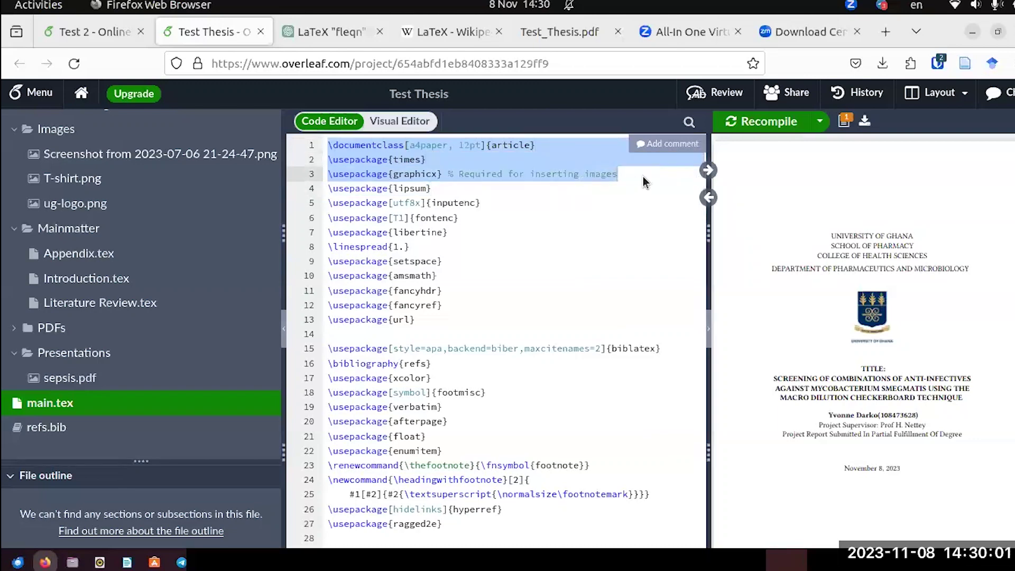
{"action": "right_click", "coordinate": [467, 162]}
{"action": "left_click", "coordinate": [516, 179]}
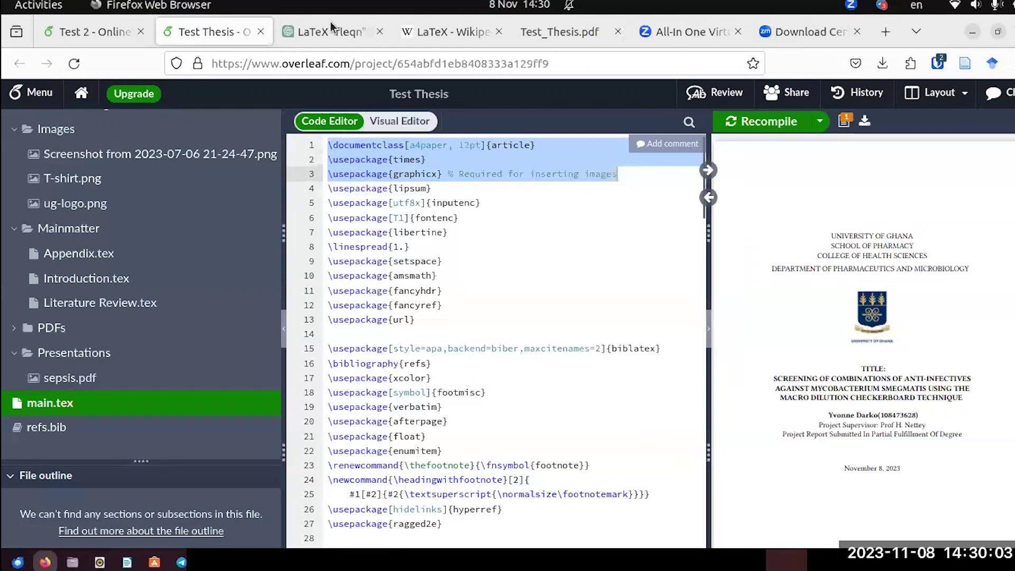
Paste those lines over Test 2's first two lines, then return to Test Thesis.
{"action": "left_click", "coordinate": [77, 34]}
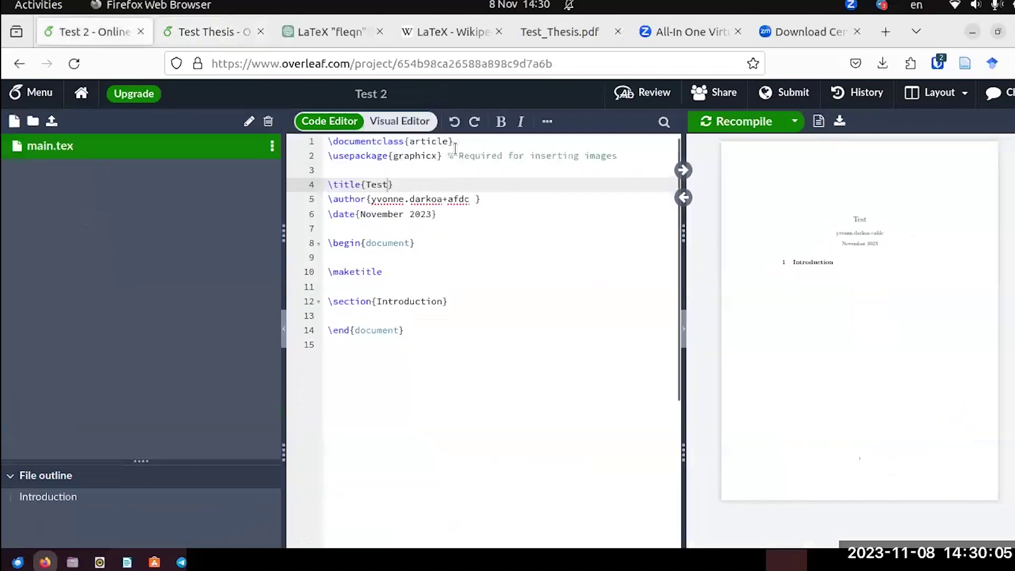
{"action": "left_click_drag", "start_coordinate": [327, 140], "coordinate": [636, 162]}
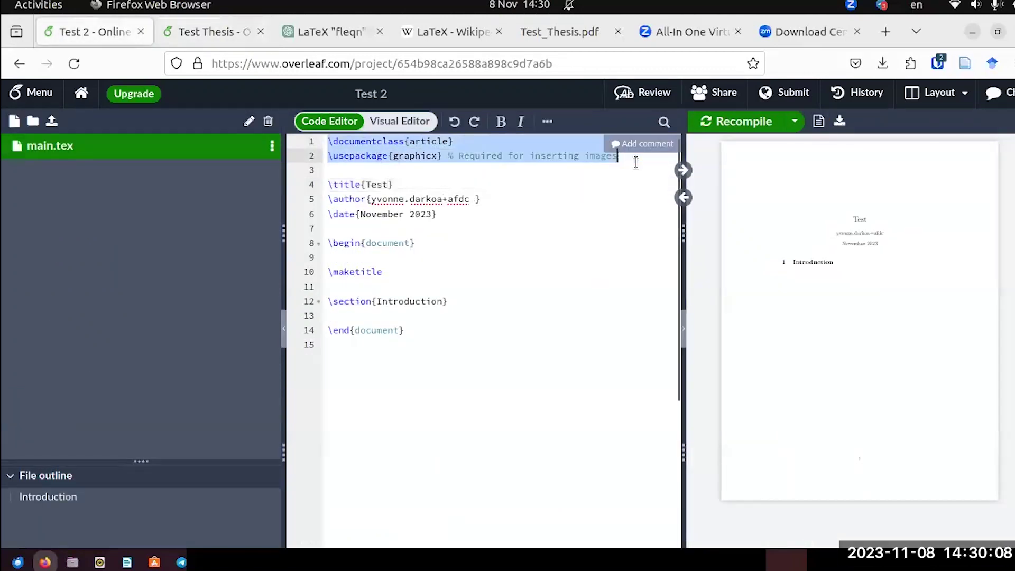
{"action": "right_click", "coordinate": [434, 156]}
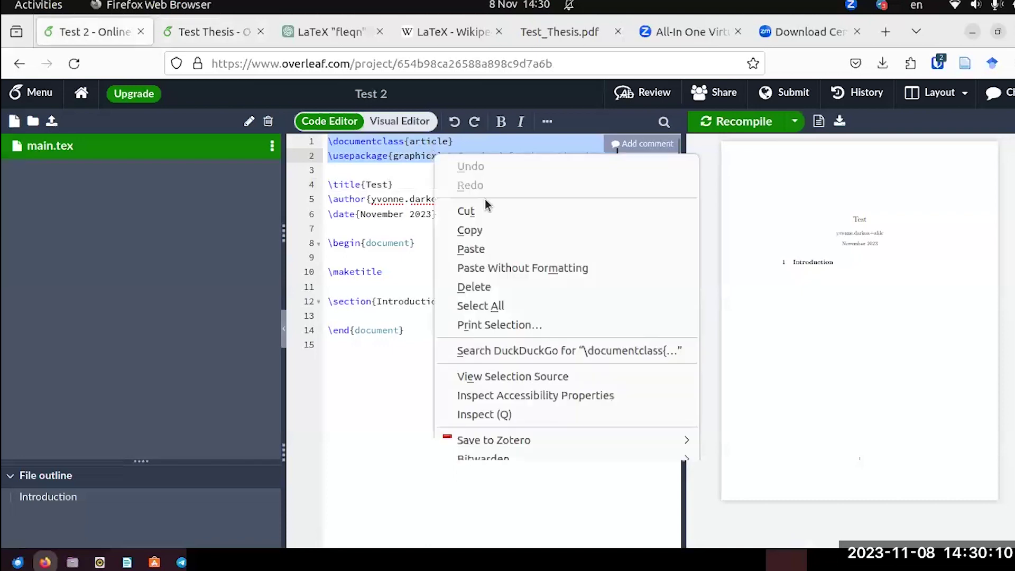
{"action": "left_click", "coordinate": [482, 247]}
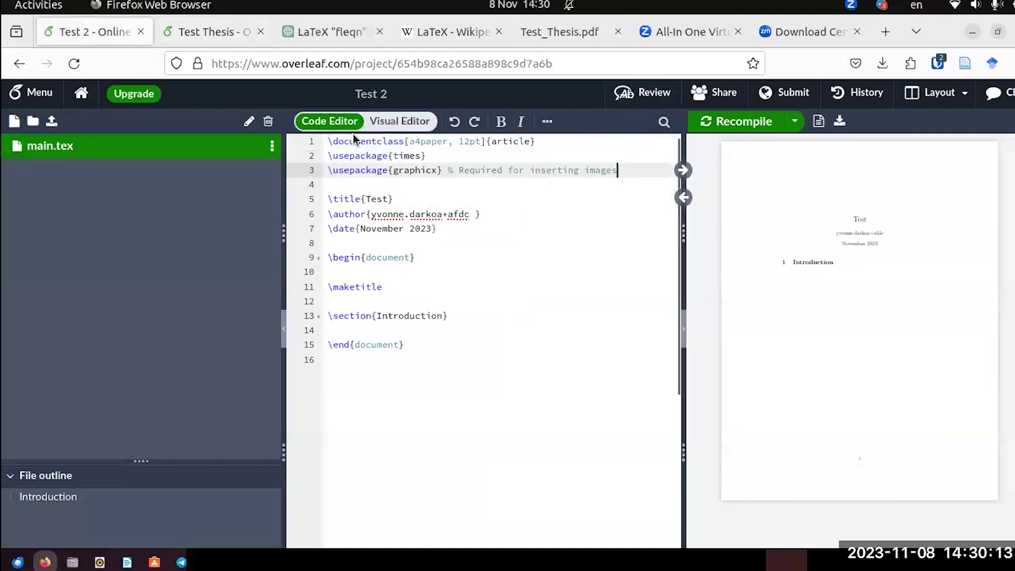
{"action": "left_click", "coordinate": [223, 36]}
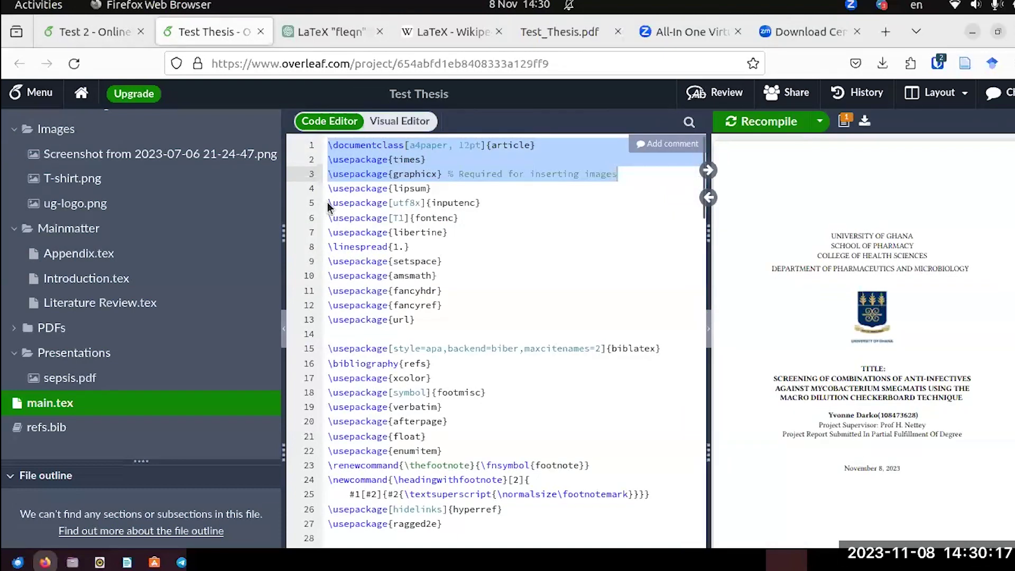
Paste Test Thesis's encoding, font and spacing package lines below line 3 in Test 2.
{"action": "left_click_drag", "start_coordinate": [328, 202], "coordinate": [418, 328]}
{"action": "key", "text": "ctrl+c"}
{"action": "left_click", "coordinate": [87, 32]}
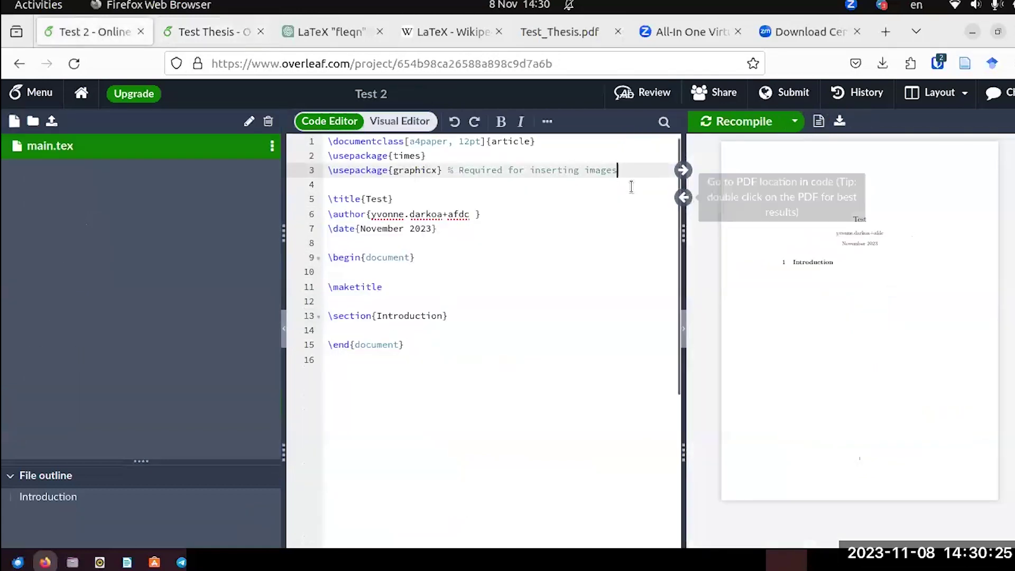
{"action": "key", "text": "Return"}
{"action": "key", "text": "Return"}
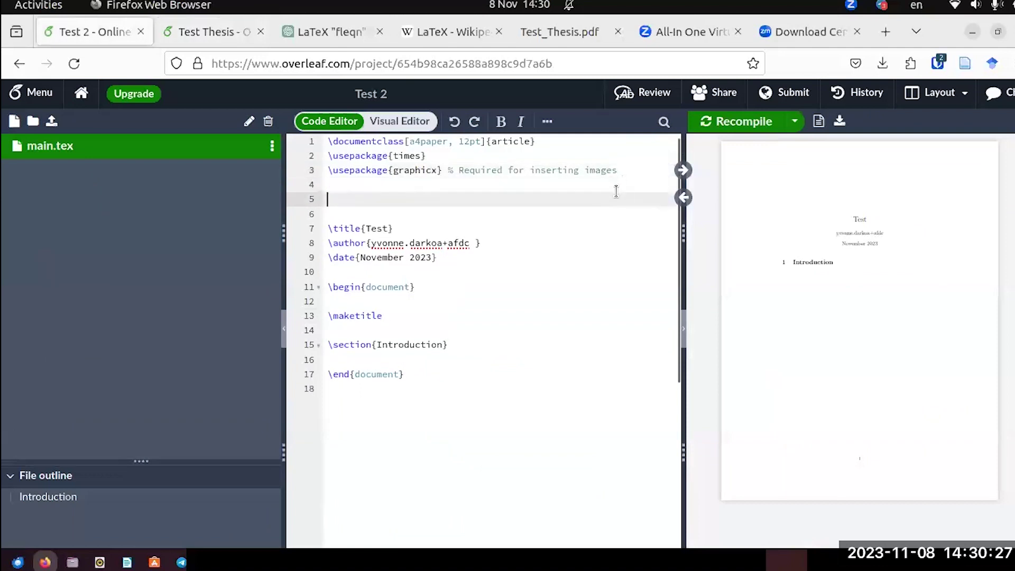
{"action": "key", "text": "ctrl+v"}
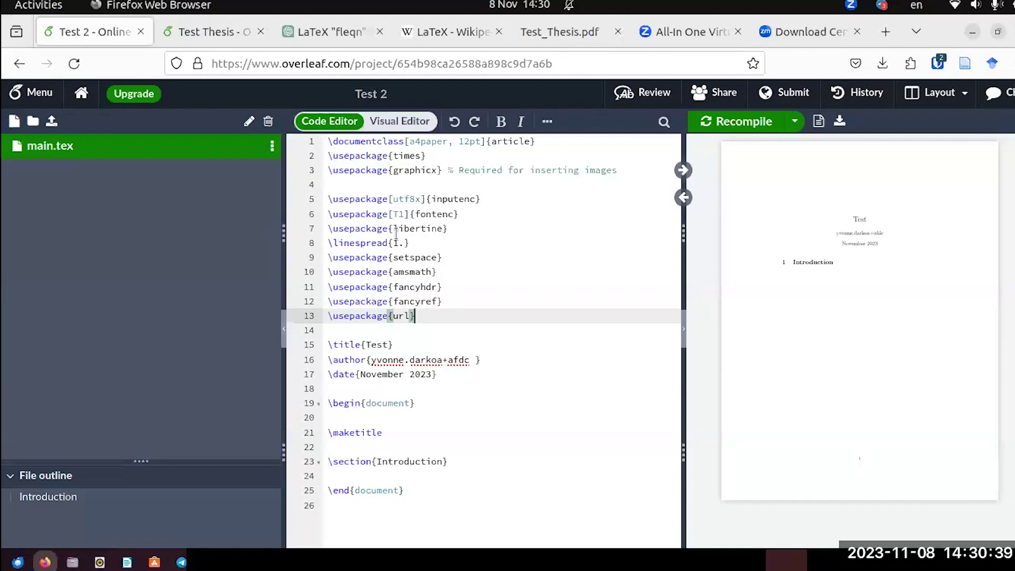
{"action": "left_click", "coordinate": [326, 36]}
{"action": "scroll", "coordinate": [532, 398], "scroll_direction": "down", "scroll_amount": 1}
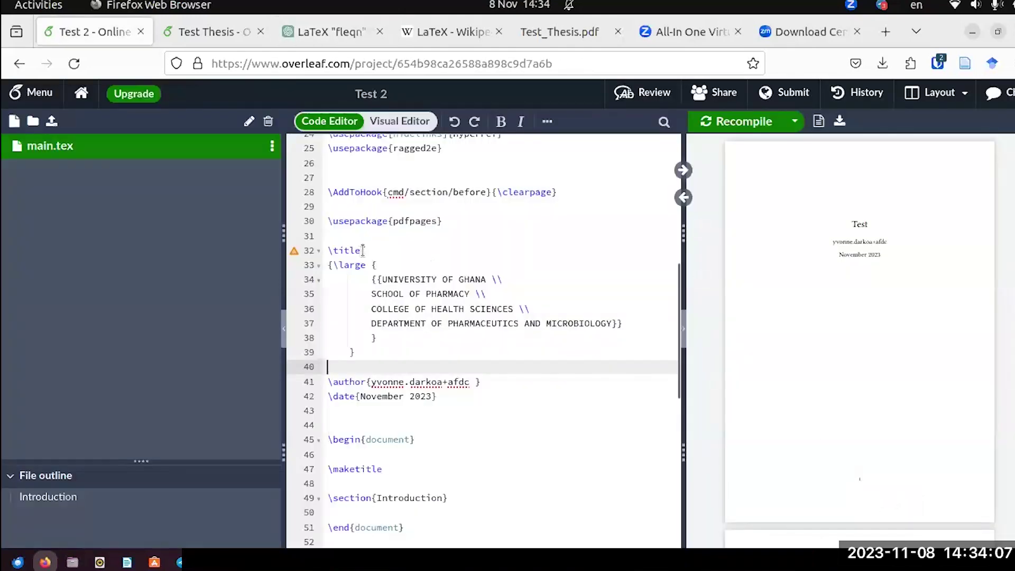
Look at Test 2's title line and Test Thesis's title code, then go to the ChatGPT fleqn chat.
{"action": "left_click", "coordinate": [364, 250]}
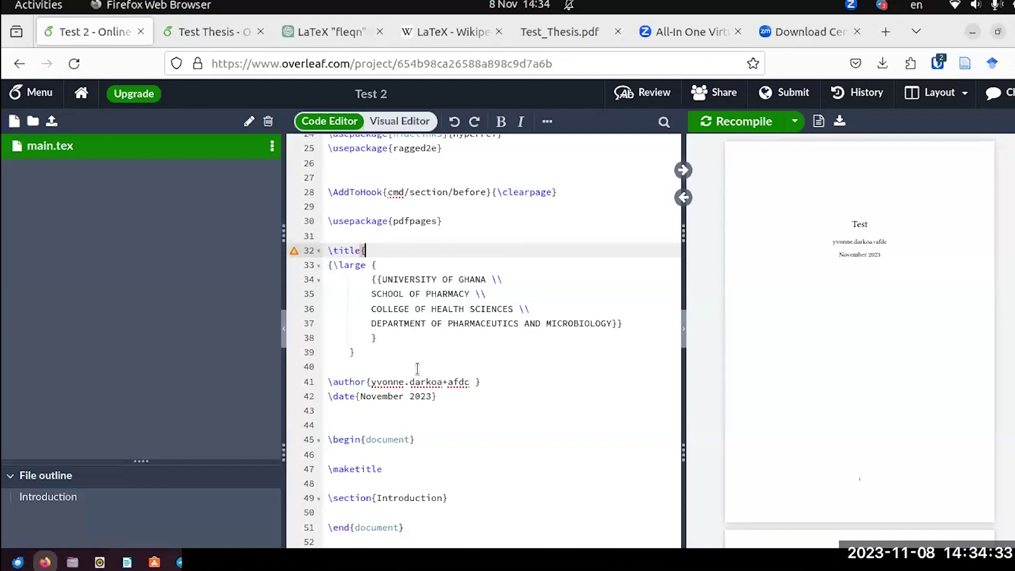
{"action": "left_click", "coordinate": [198, 32]}
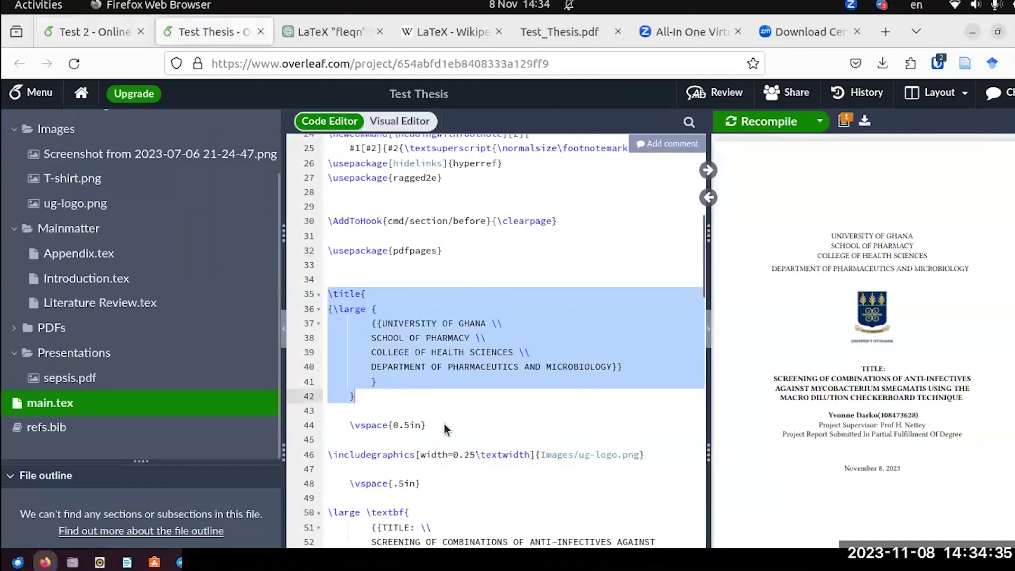
{"action": "left_click", "coordinate": [323, 37]}
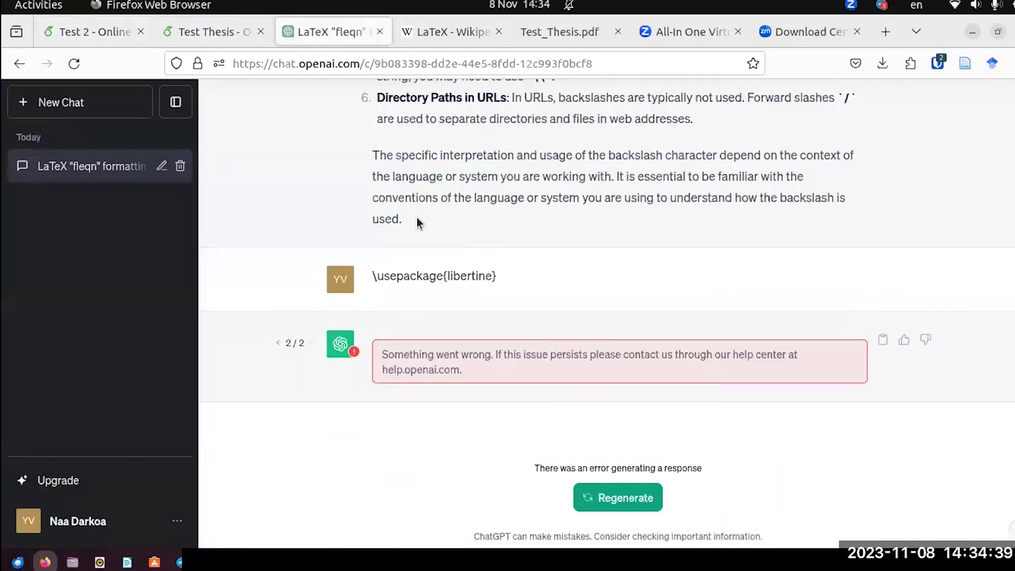
Reread ChatGPT's answers on fleqn, title-page numbering and libertine, then return to Test 2's main.tex.
{"action": "left_click", "coordinate": [86, 32]}
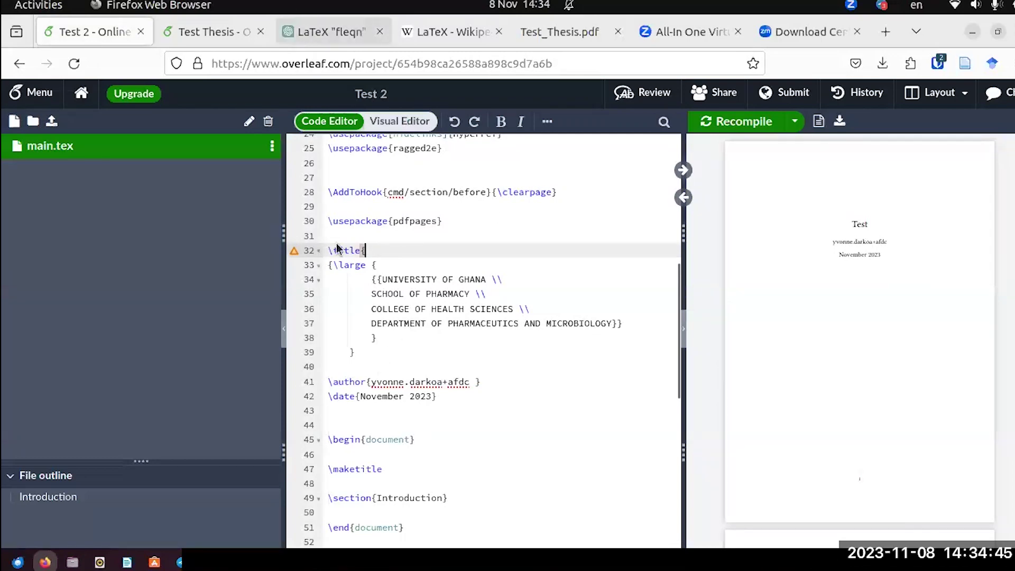
{"action": "left_click", "coordinate": [303, 34]}
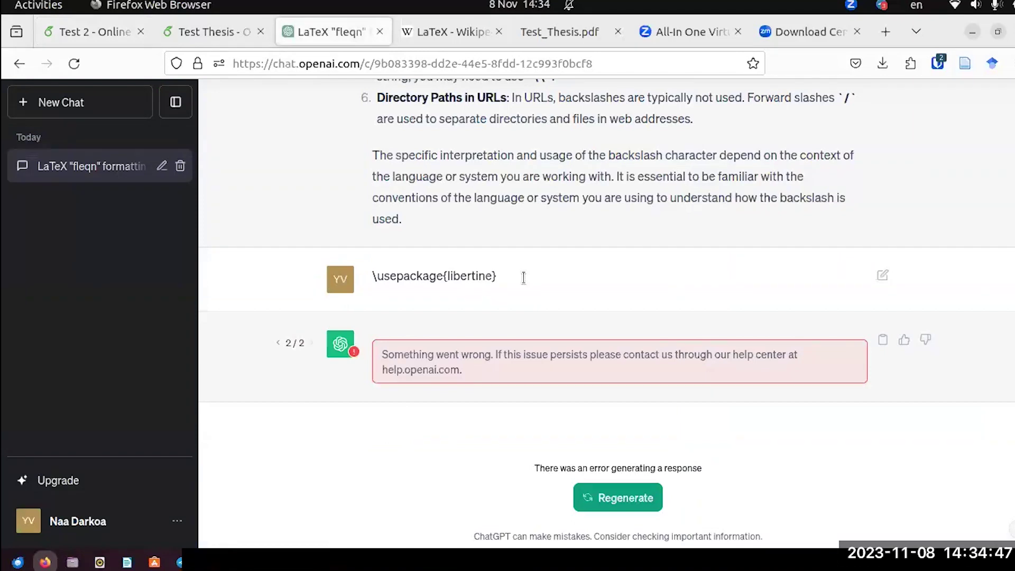
{"action": "scroll", "coordinate": [524, 284], "scroll_direction": "up", "scroll_amount": 10}
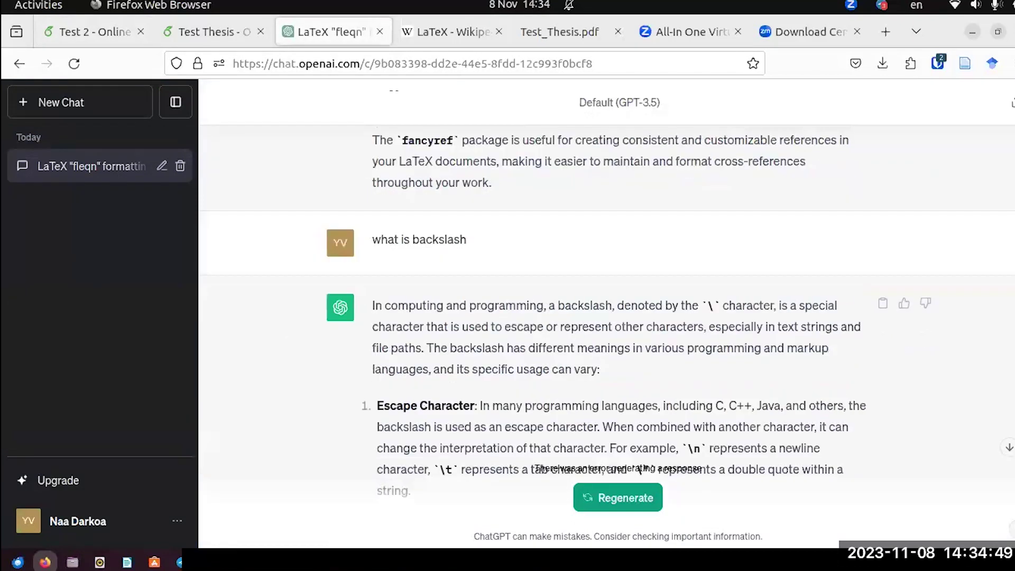
{"action": "scroll", "coordinate": [606, 312], "scroll_direction": "up", "scroll_amount": 15}
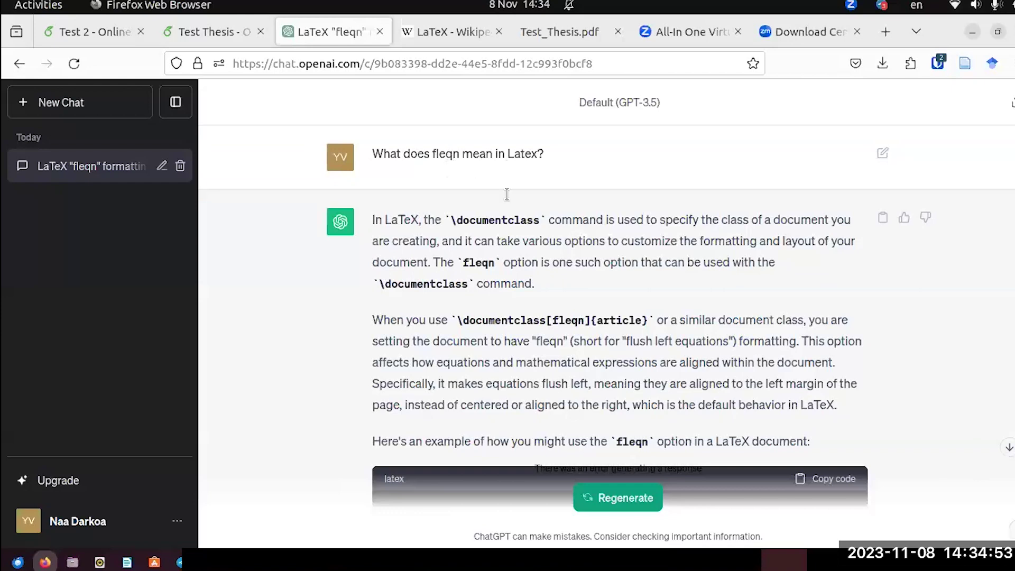
{"action": "scroll", "coordinate": [505, 312], "scroll_direction": "down", "scroll_amount": 2}
{"action": "scroll", "coordinate": [506, 311], "scroll_direction": "down", "scroll_amount": 10}
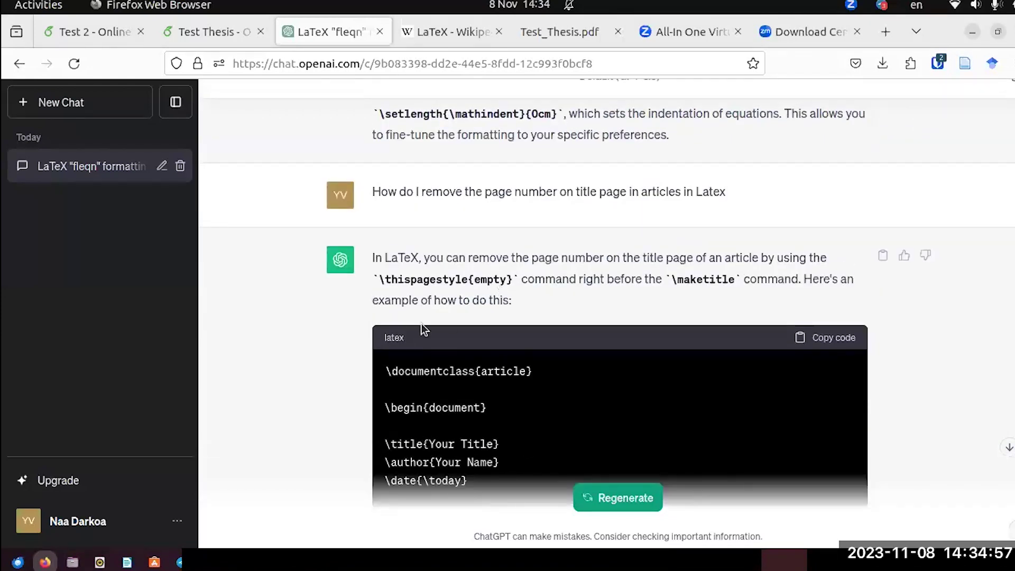
{"action": "scroll", "coordinate": [531, 222], "scroll_direction": "down", "scroll_amount": 6}
{"action": "scroll", "coordinate": [529, 230], "scroll_direction": "down", "scroll_amount": 14}
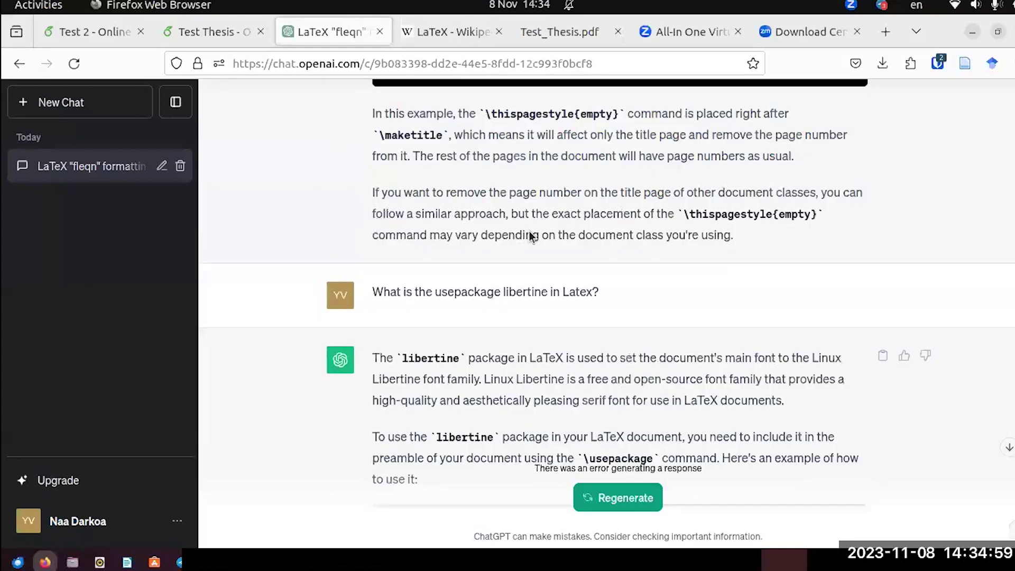
{"action": "scroll", "coordinate": [529, 230], "scroll_direction": "up", "scroll_amount": 6}
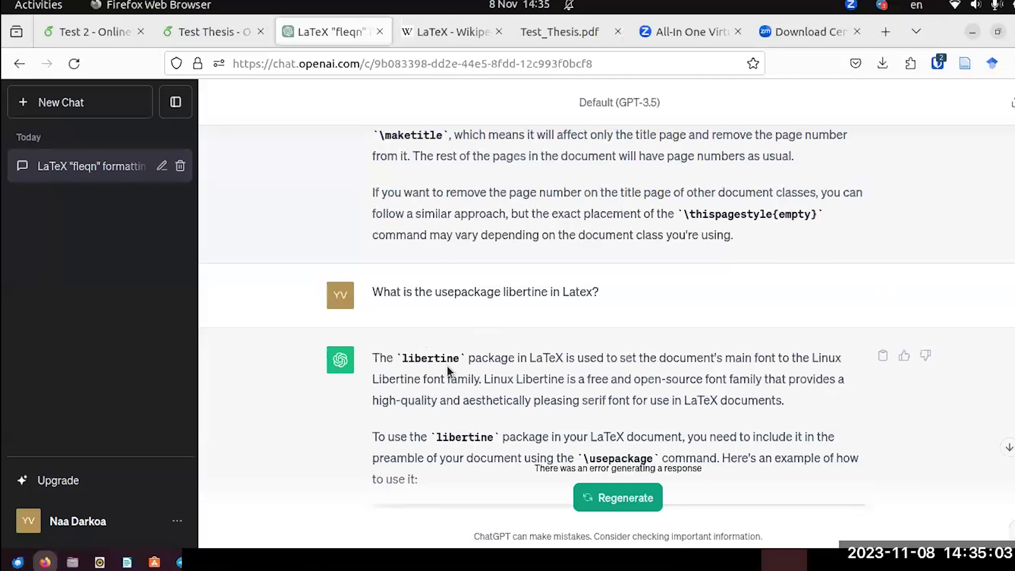
{"action": "scroll", "coordinate": [444, 372], "scroll_direction": "down", "scroll_amount": 4}
{"action": "scroll", "coordinate": [444, 372], "scroll_direction": "down", "scroll_amount": 3}
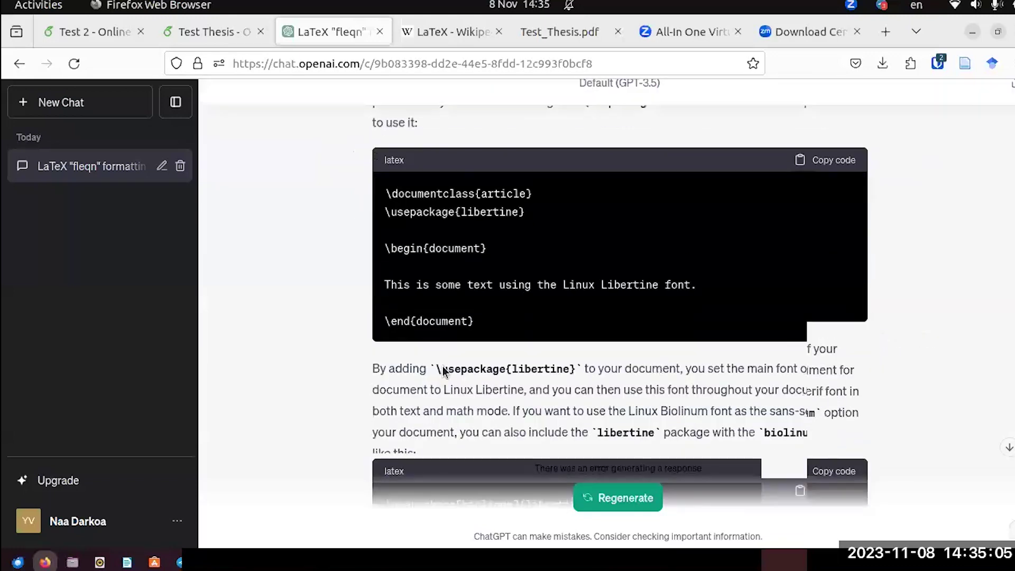
{"action": "scroll", "coordinate": [537, 242], "scroll_direction": "up", "scroll_amount": 2}
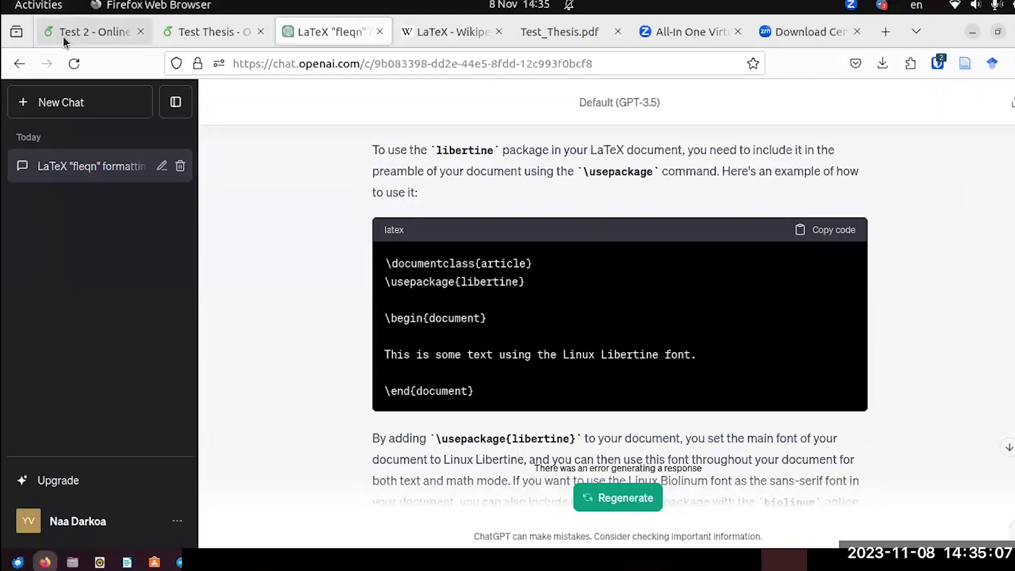
{"action": "left_click", "coordinate": [64, 36]}
{"action": "scroll", "coordinate": [411, 242], "scroll_direction": "up", "scroll_amount": 4}
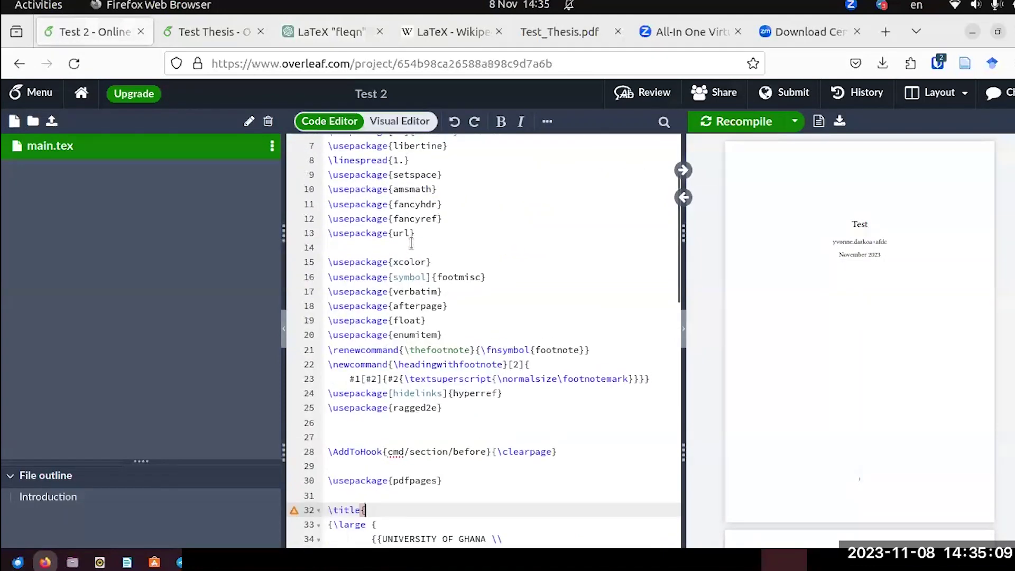
Close the title block with a brace on line 40 and recompile to show the University of Ghana header.
{"action": "scroll", "coordinate": [434, 271], "scroll_direction": "down", "scroll_amount": 5}
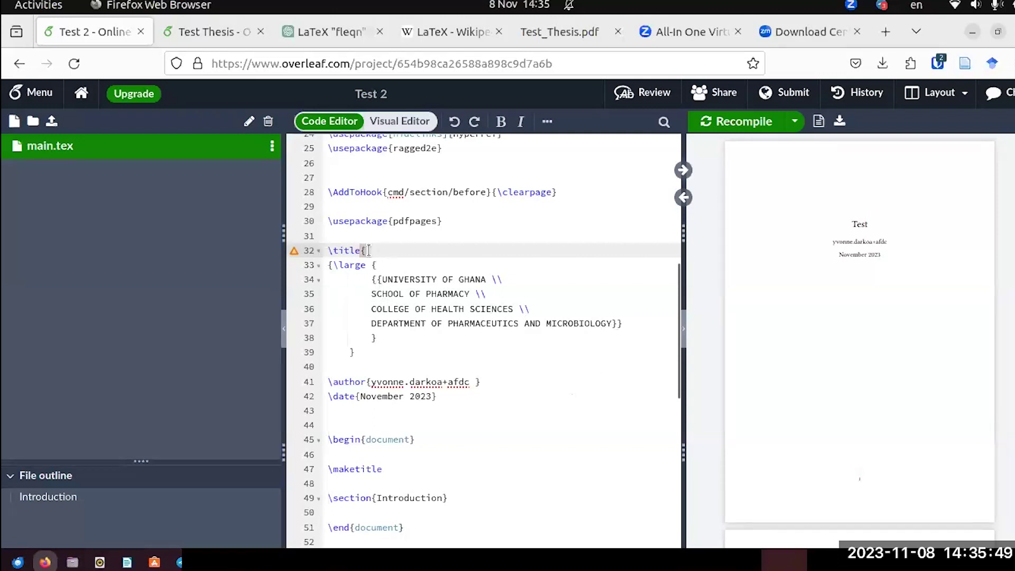
{"action": "left_click", "coordinate": [324, 365]}
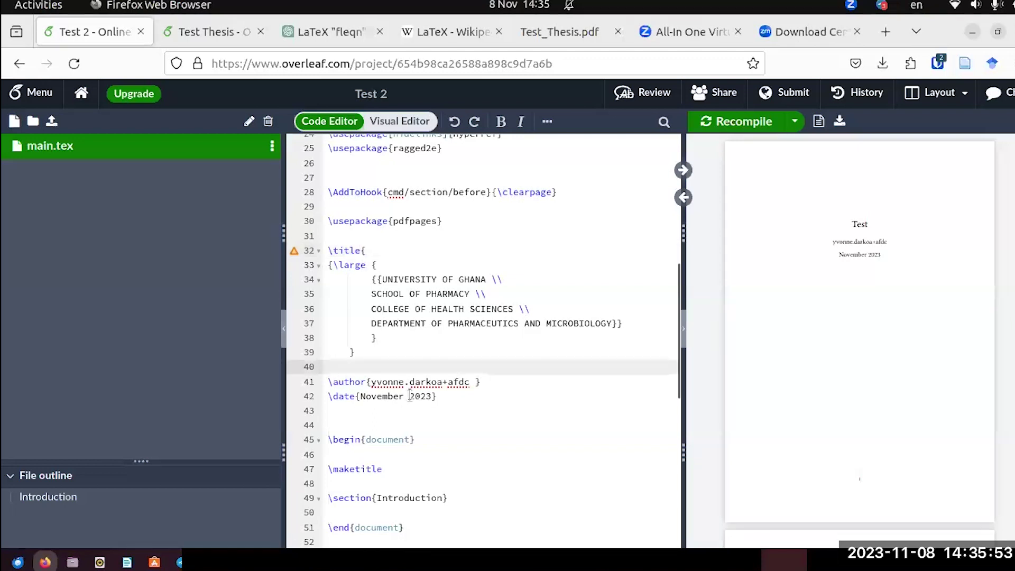
{"action": "type", "text": "}"}
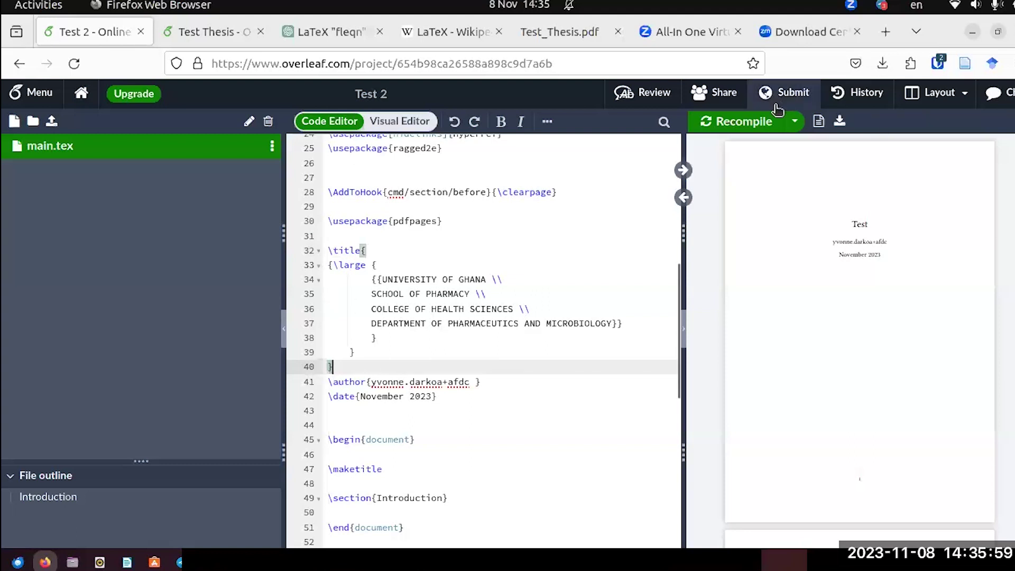
{"action": "left_click", "coordinate": [731, 121]}
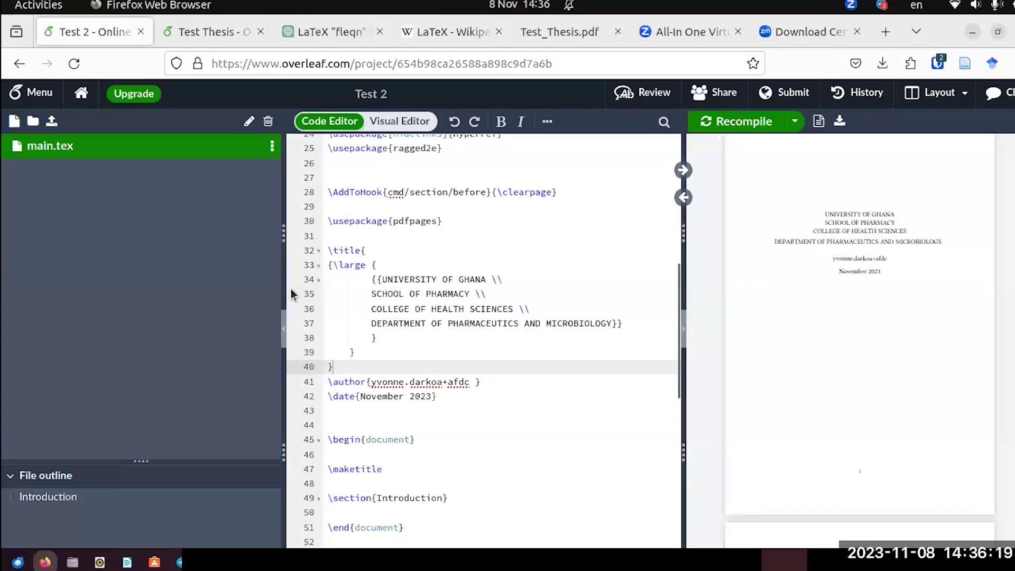
{"action": "left_click", "coordinate": [209, 33]}
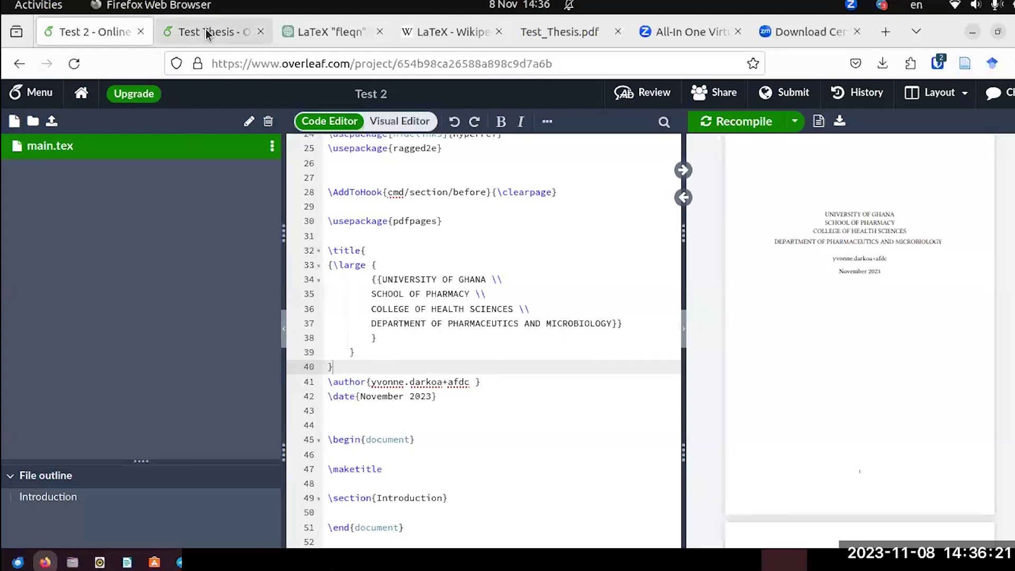
{"action": "scroll", "coordinate": [362, 293], "scroll_direction": "down", "scroll_amount": 5}
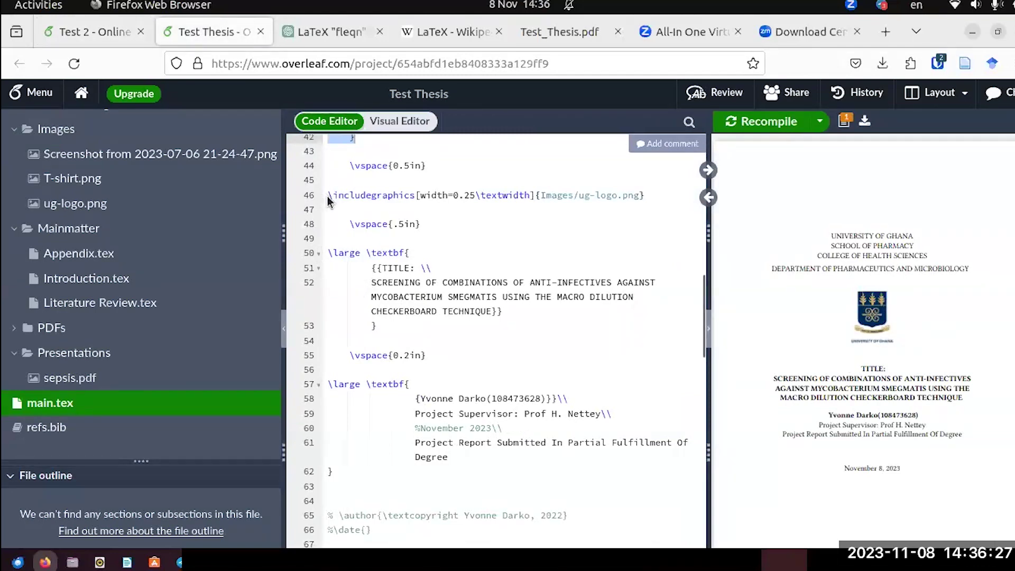
{"action": "left_click_drag", "start_coordinate": [327, 196], "coordinate": [650, 205]}
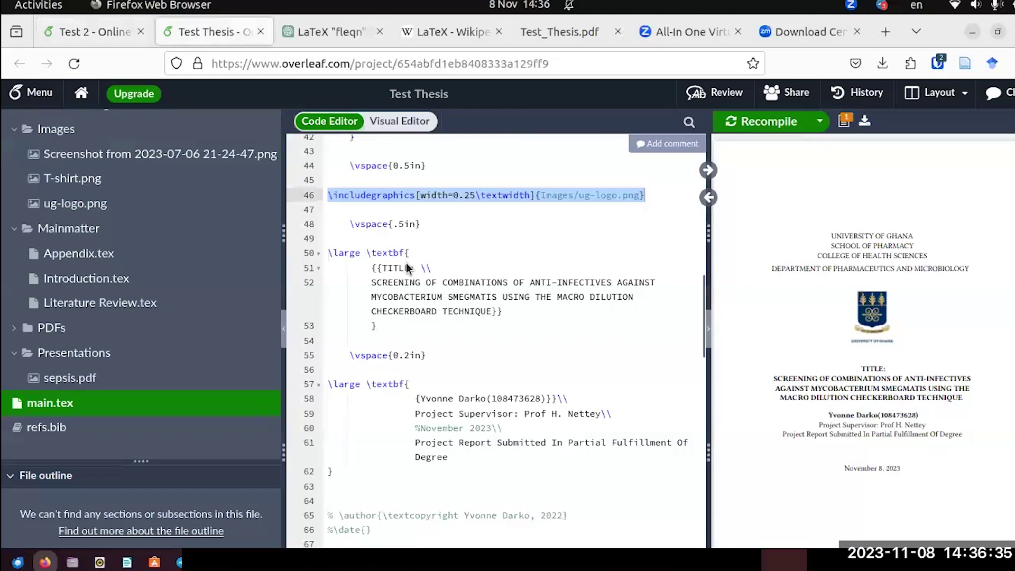
{"action": "left_click", "coordinate": [106, 26]}
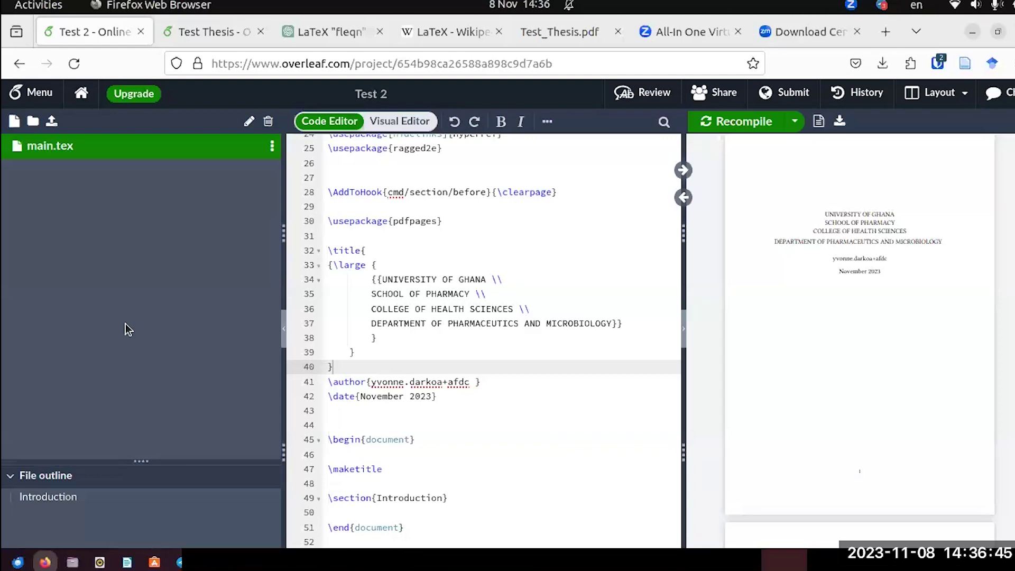
Create a new folder named Images in the Test 2 project.
{"action": "left_click", "coordinate": [33, 122]}
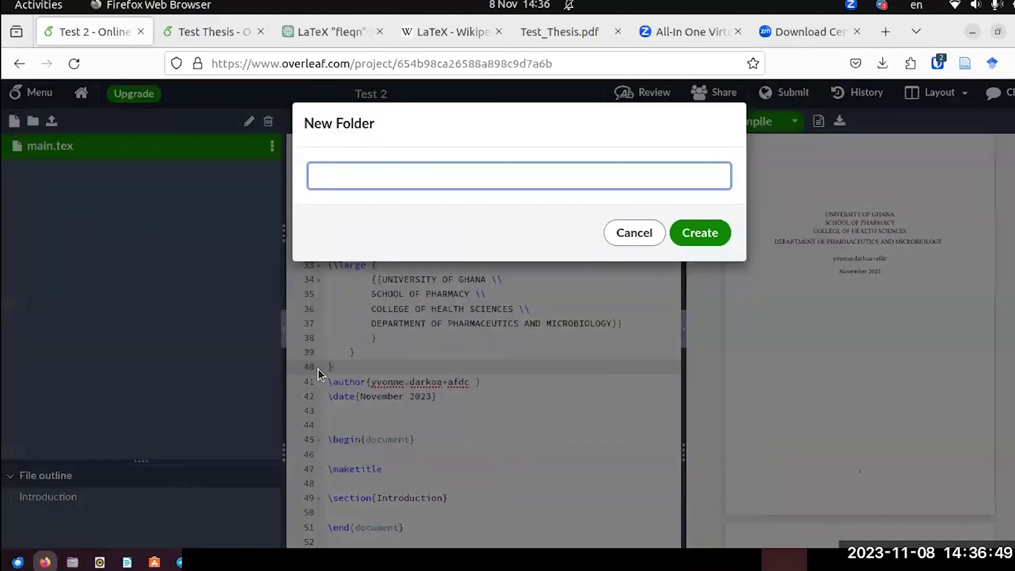
{"action": "type", "text": "i"}
{"action": "key", "text": "BackSpace"}
{"action": "type", "text": "Images"}
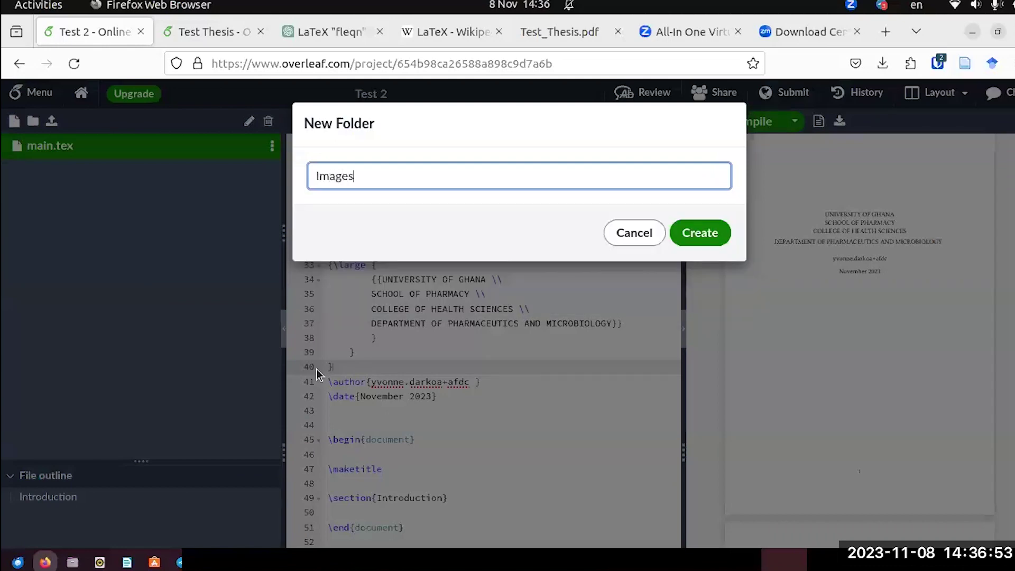
{"action": "left_click", "coordinate": [716, 235]}
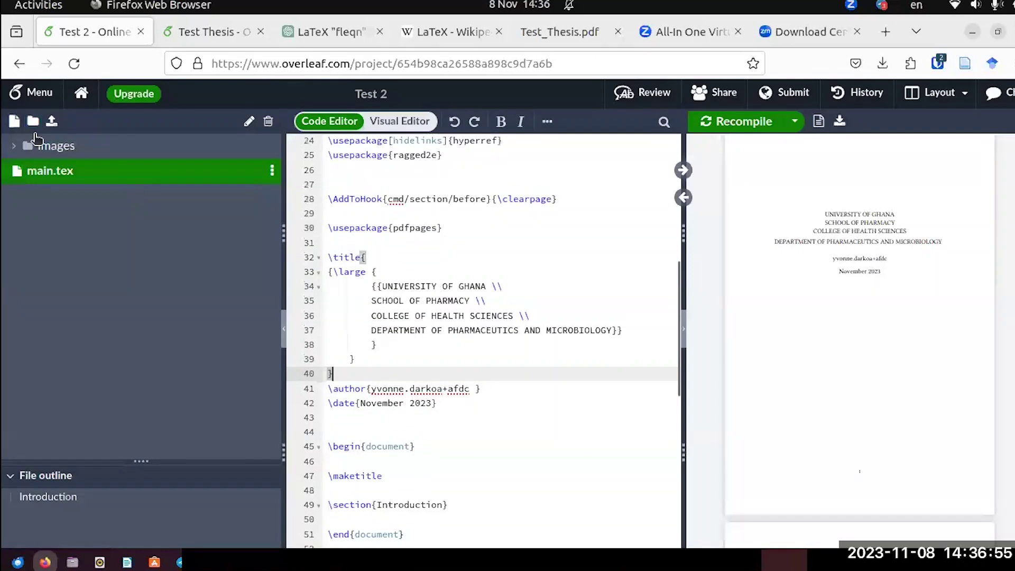
Upload ug-logo.png from the desktop into the Images folder.
{"action": "left_click", "coordinate": [14, 147]}
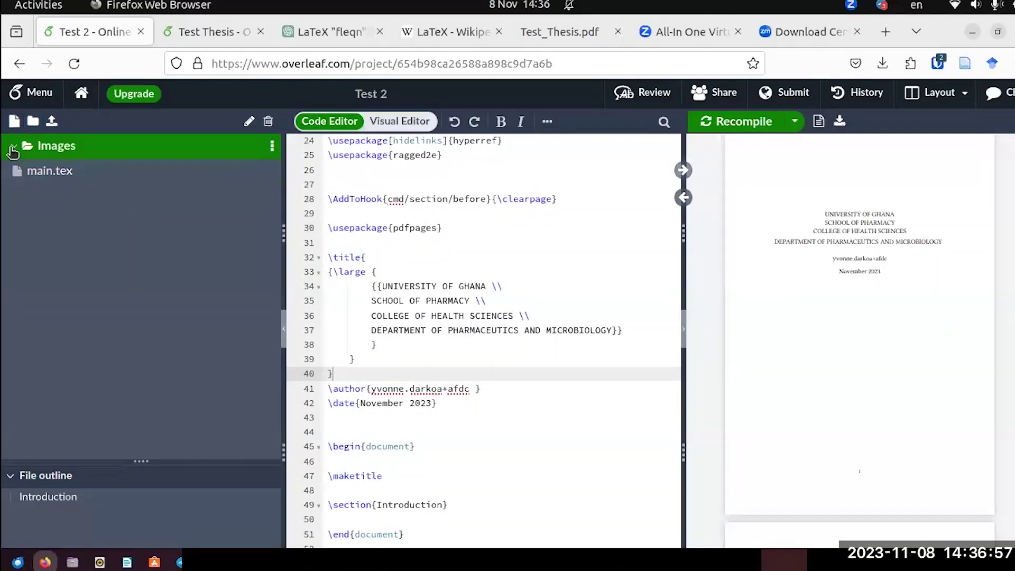
{"action": "right_click", "coordinate": [48, 143]}
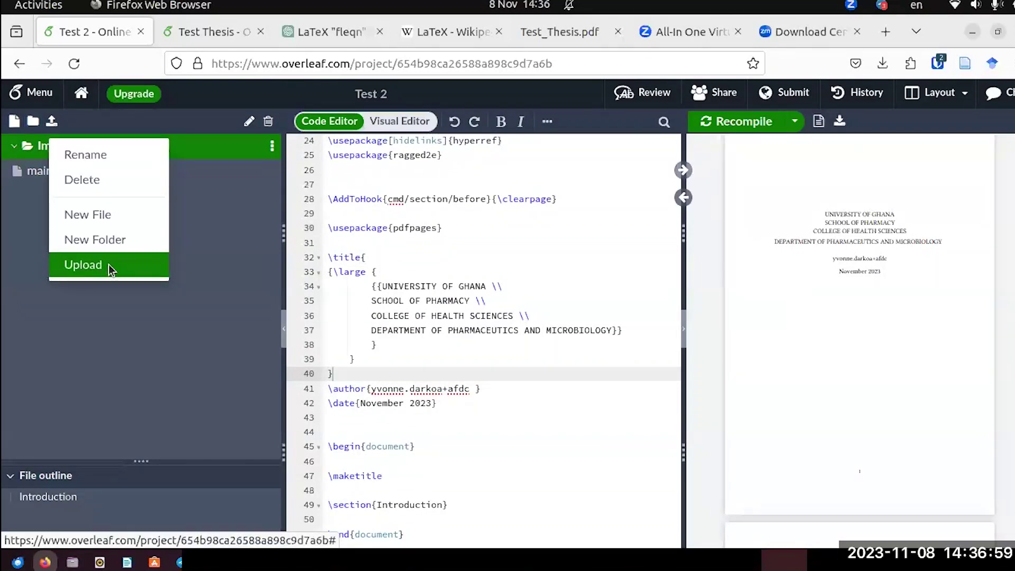
{"action": "left_click", "coordinate": [102, 264]}
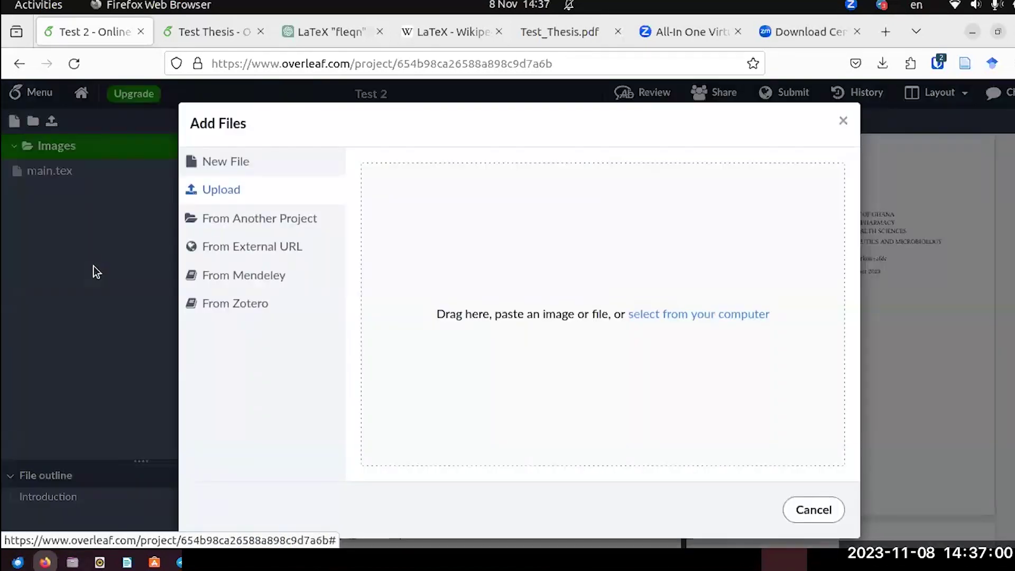
{"action": "left_click", "coordinate": [997, 32]}
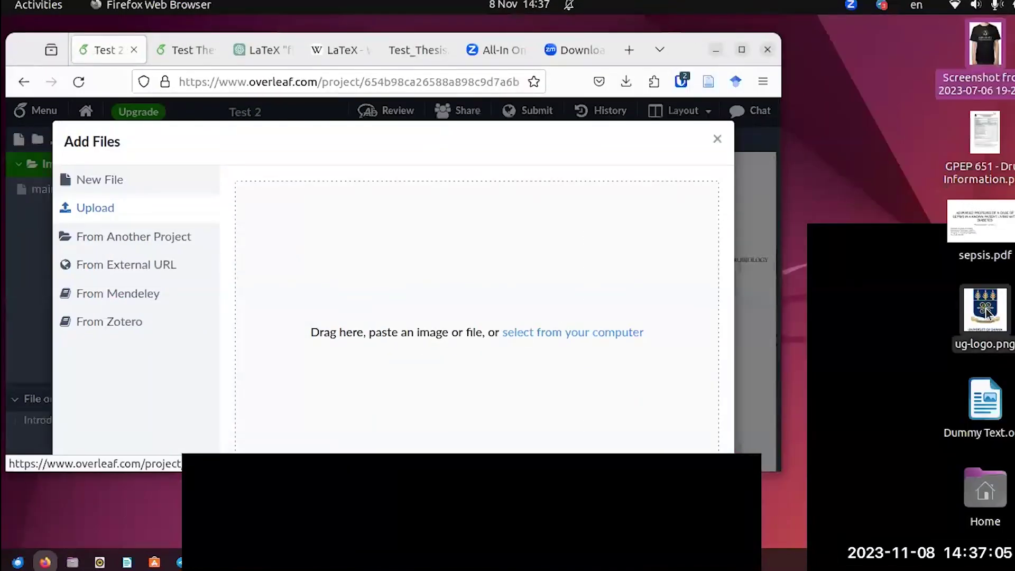
{"action": "left_click_drag", "start_coordinate": [986, 312], "coordinate": [525, 308]}
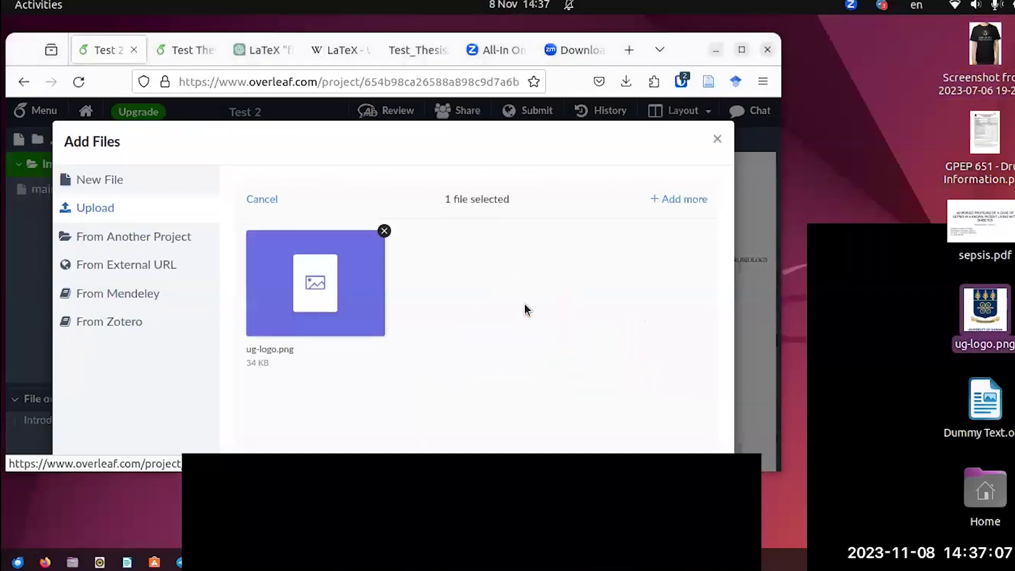
{"action": "left_click", "coordinate": [741, 50]}
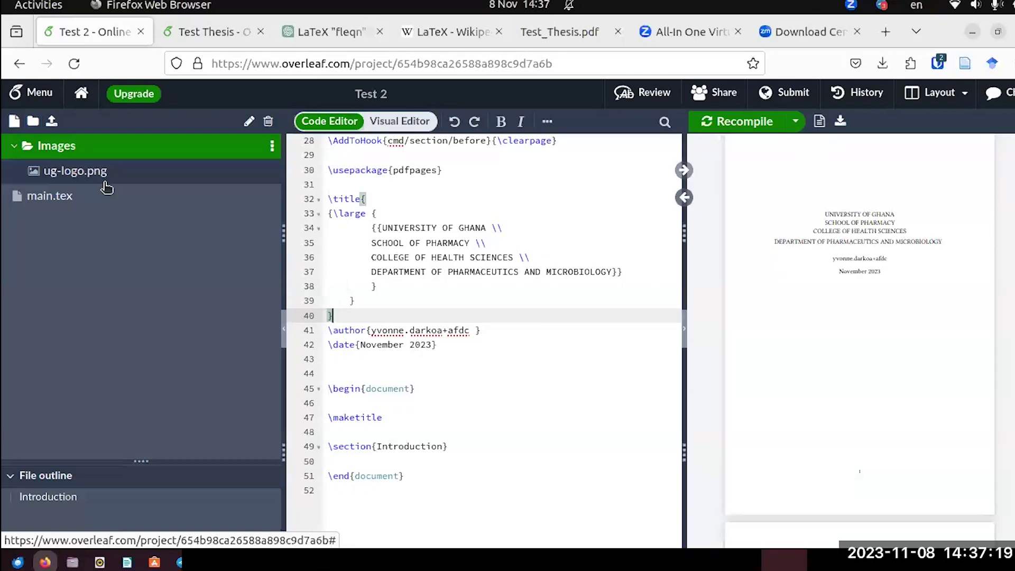
Copy the ug-logo.png includegraphics line at 0.25 textwidth from Test Thesis into Test 2's title block and recompile.
{"action": "scroll", "coordinate": [413, 325], "scroll_direction": "up", "scroll_amount": 4}
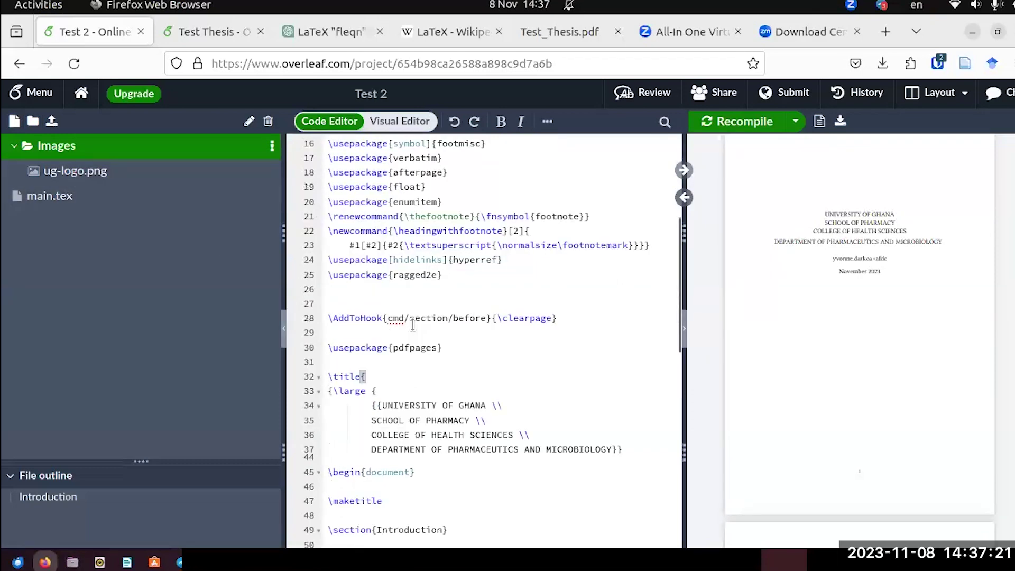
{"action": "scroll", "coordinate": [413, 325], "scroll_direction": "up", "scroll_amount": 5}
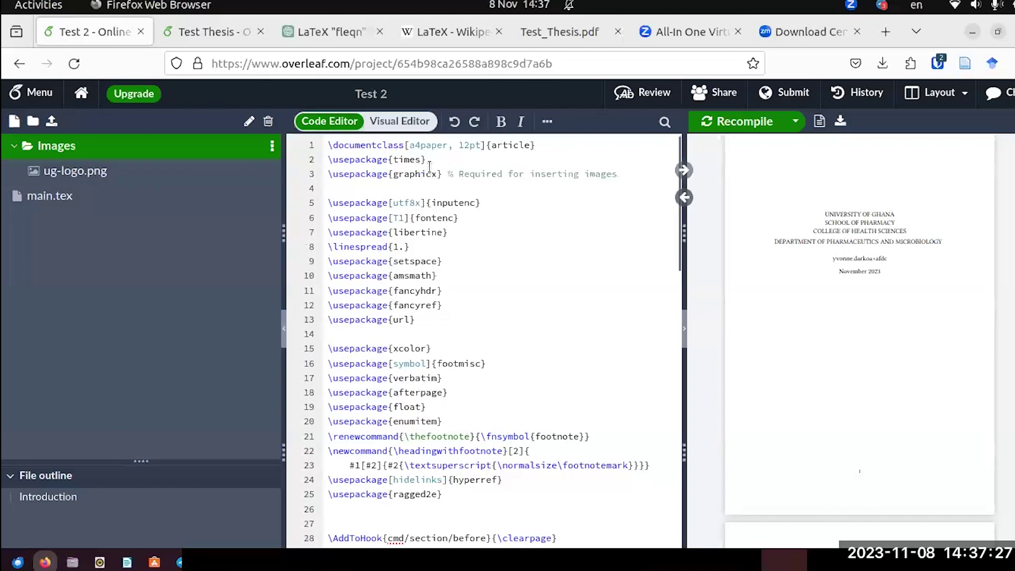
{"action": "scroll", "coordinate": [443, 253], "scroll_direction": "down", "scroll_amount": 10}
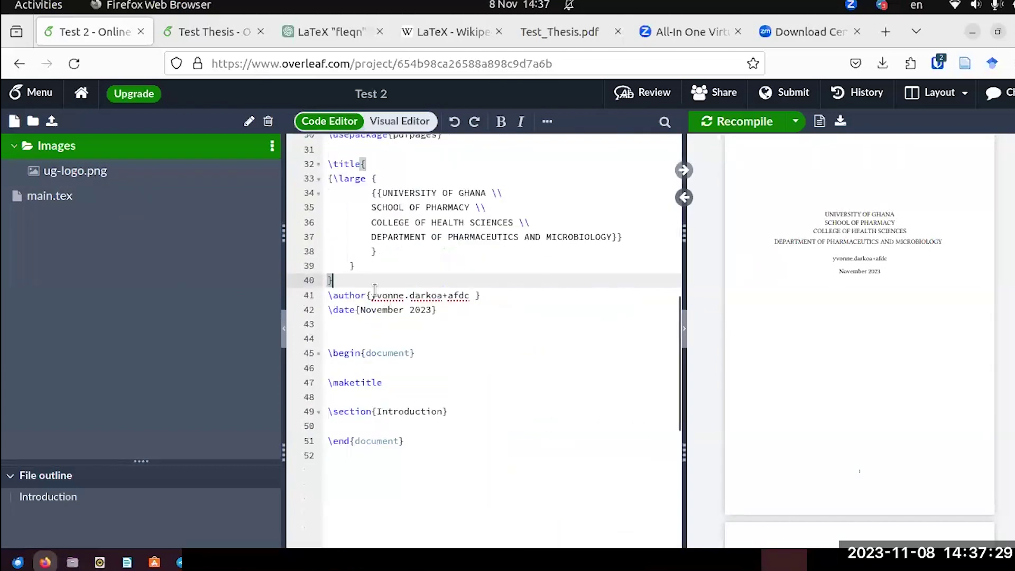
{"action": "left_click", "coordinate": [220, 40]}
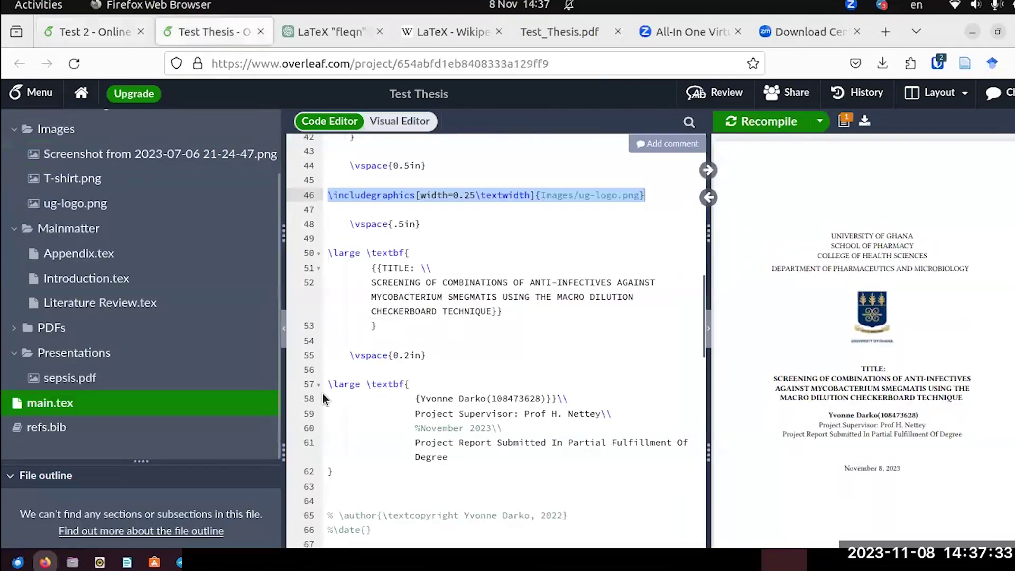
{"action": "right_click", "coordinate": [372, 196]}
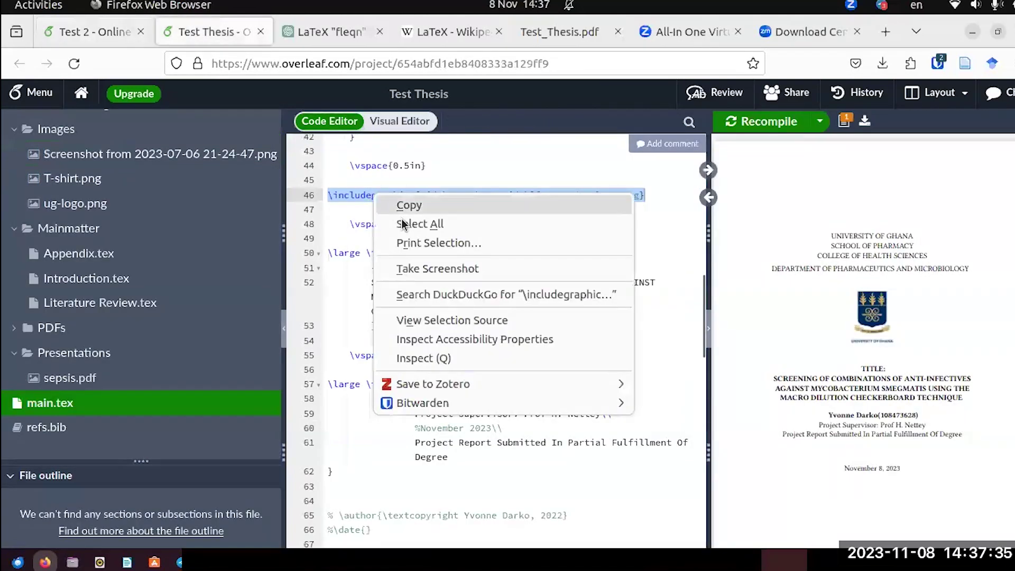
{"action": "left_click", "coordinate": [404, 205]}
{"action": "left_click", "coordinate": [116, 38]}
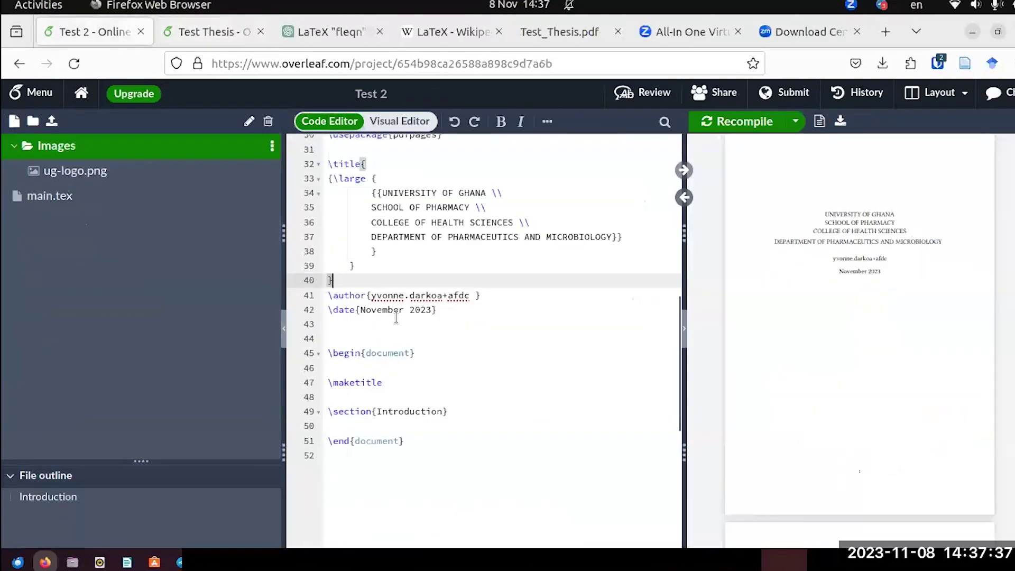
{"action": "key", "text": "Return"}
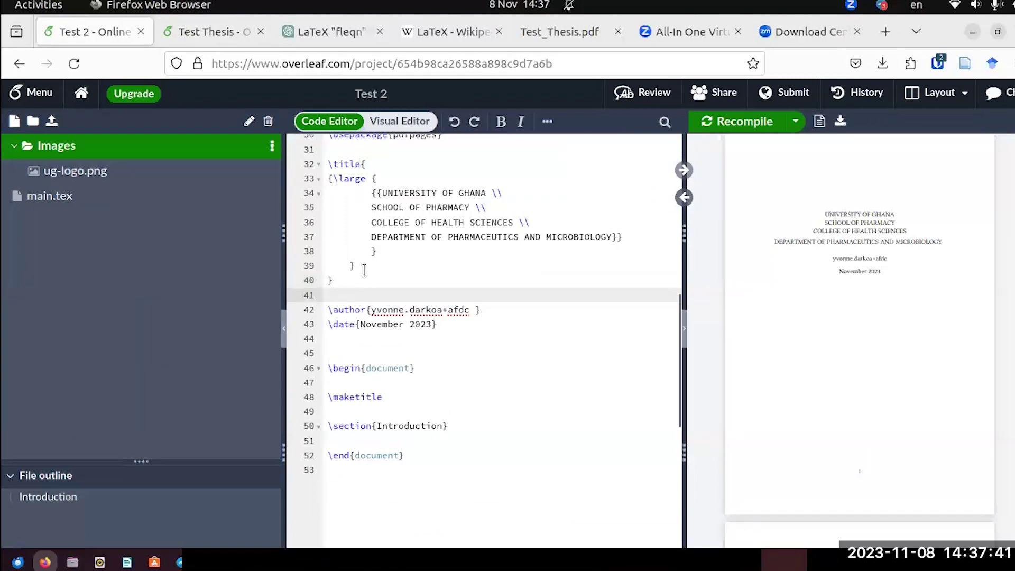
{"action": "left_click", "coordinate": [362, 269]}
{"action": "key", "text": "Return"}
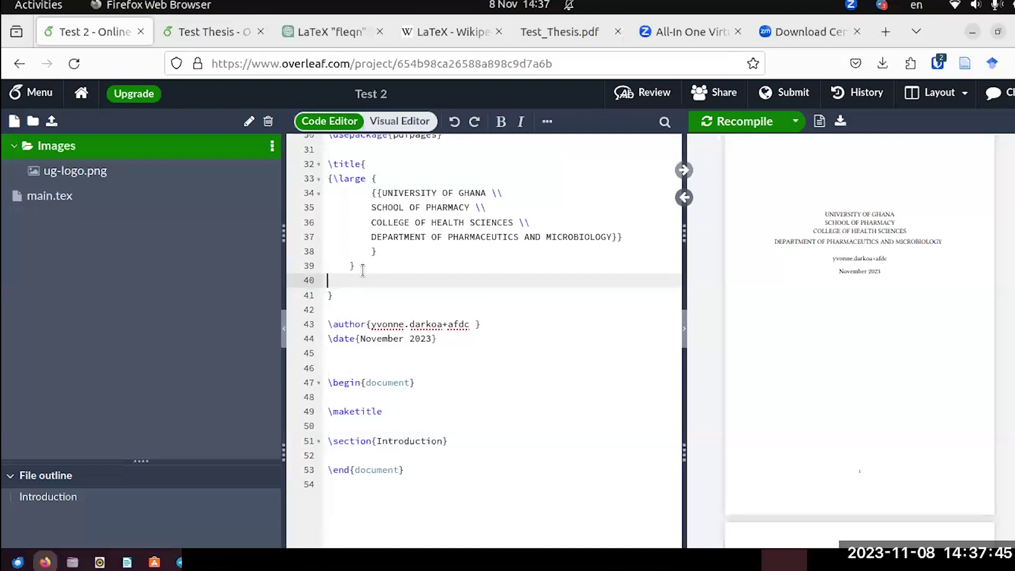
{"action": "key", "text": "ctrl+v"}
{"action": "left_click", "coordinate": [745, 122]}
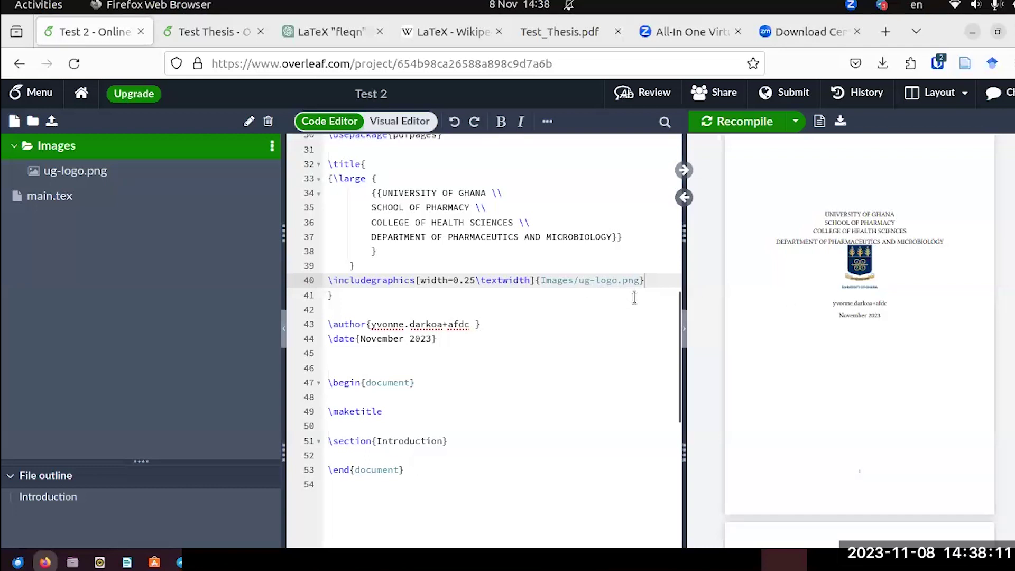
Copy the vspace 0.5in command from Test Thesis into Test 2 above the logo line and recompile.
{"action": "left_click", "coordinate": [362, 262]}
{"action": "key", "text": "Return"}
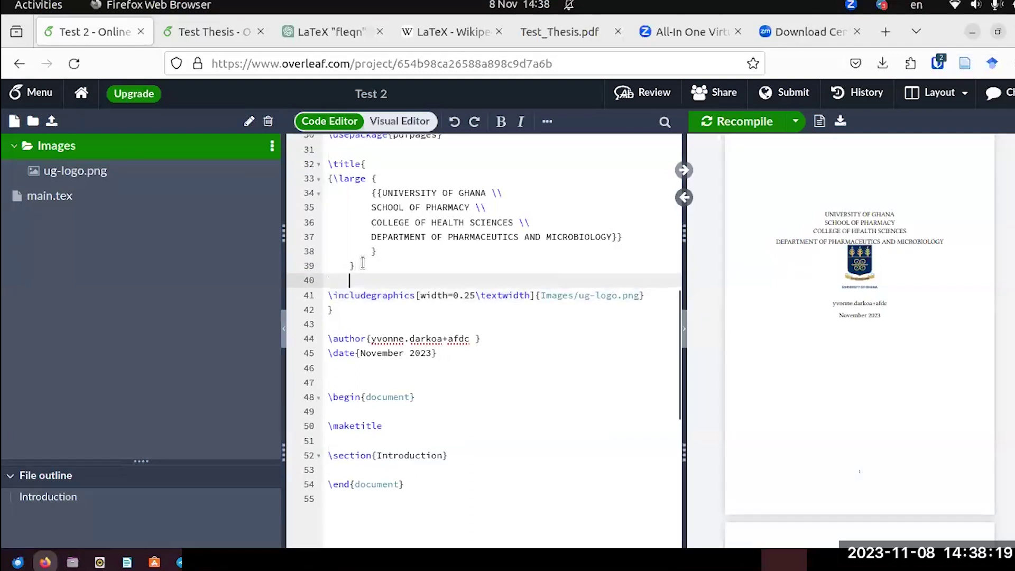
{"action": "left_click", "coordinate": [218, 31]}
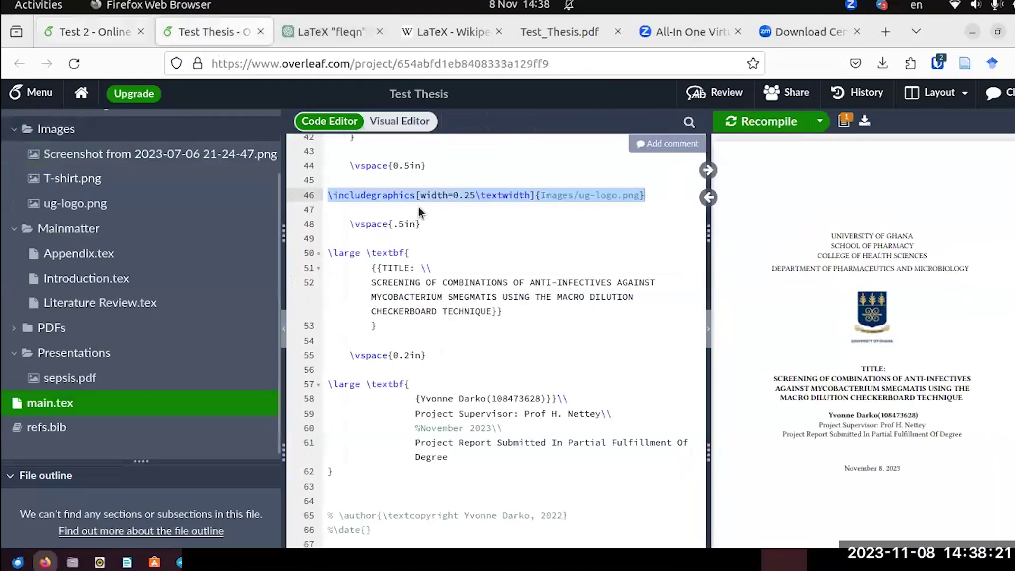
{"action": "left_click", "coordinate": [431, 166]}
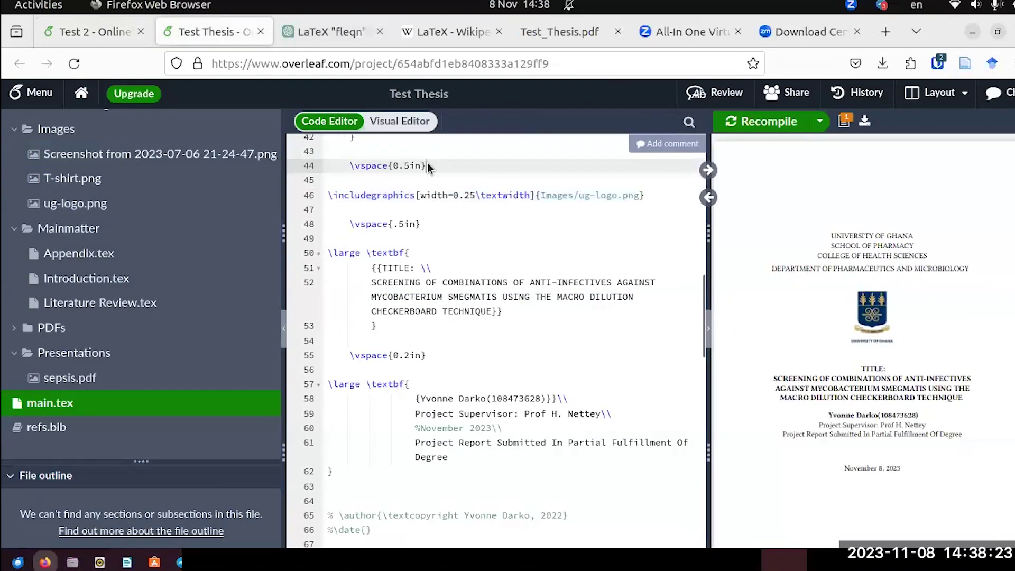
{"action": "left_click_drag", "start_coordinate": [431, 165], "coordinate": [349, 167]}
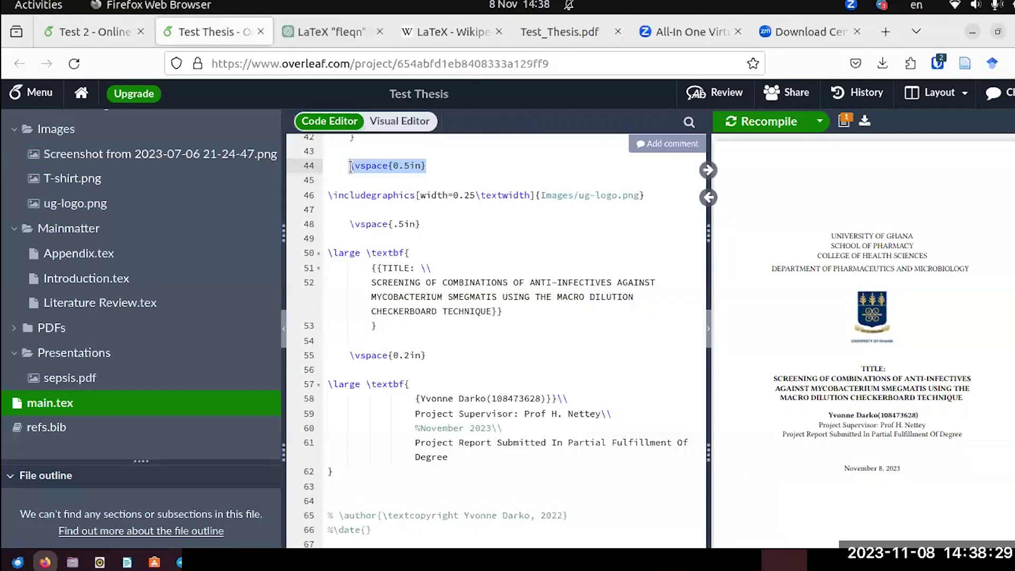
{"action": "key", "text": "ctrl+Page_Up"}
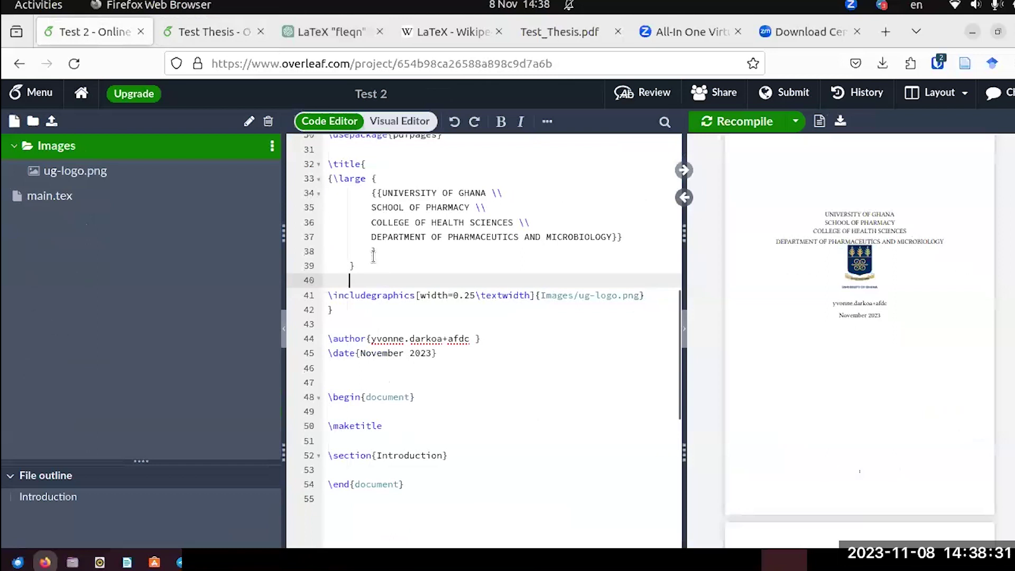
{"action": "type", "text": "\\vspace{0.5in}"}
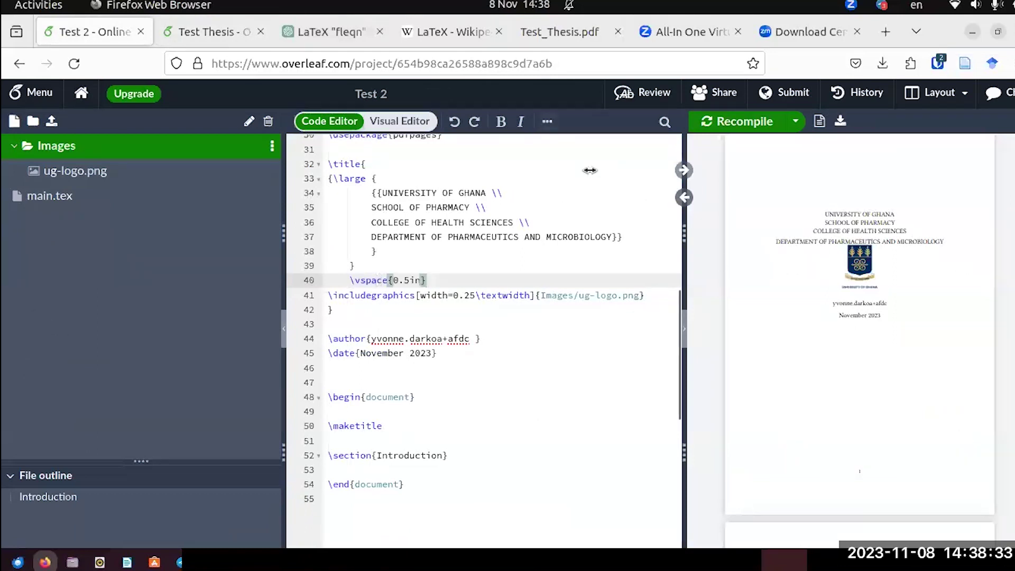
{"action": "left_click", "coordinate": [761, 121]}
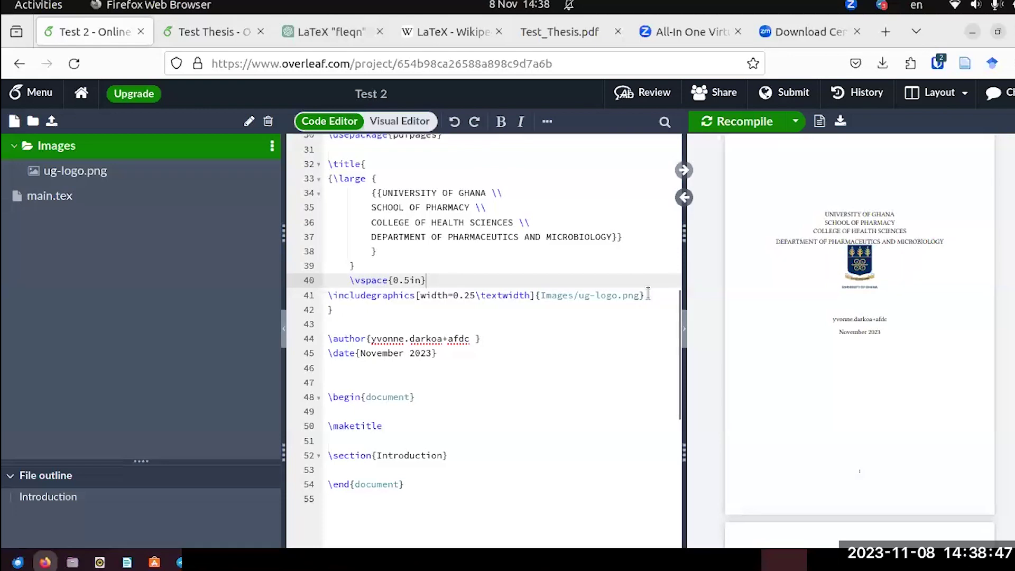
Add blank lines before and after the 0.5in spacing line and recompile the title page.
{"action": "left_click", "coordinate": [362, 264]}
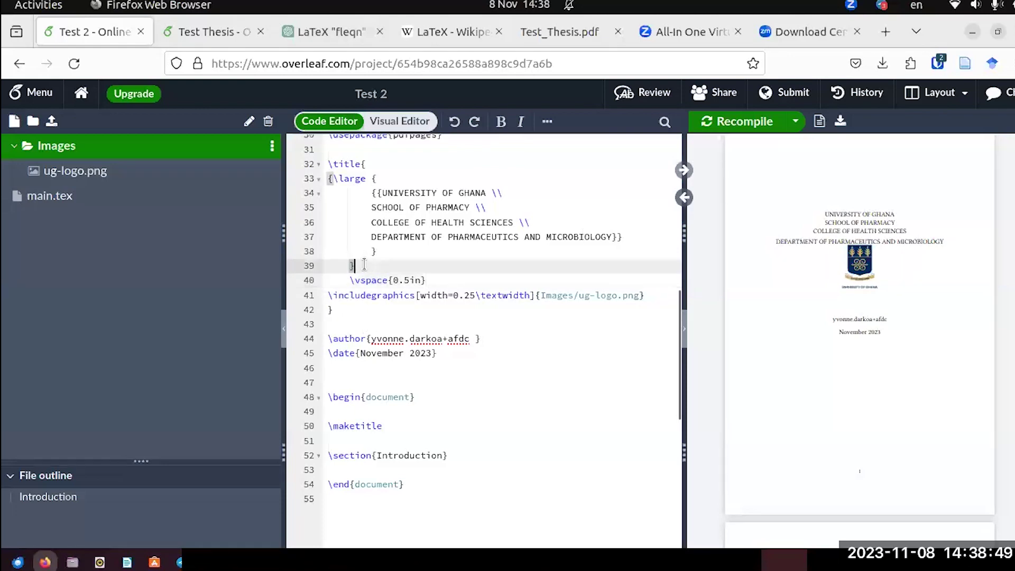
{"action": "key", "text": "Return"}
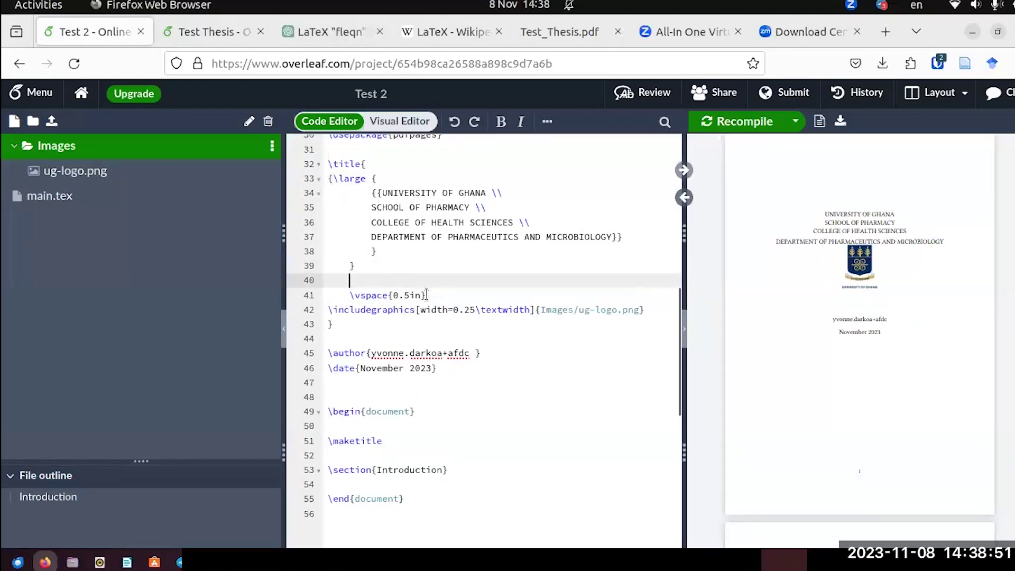
{"action": "left_click", "coordinate": [426, 295]}
{"action": "key", "text": "Return"}
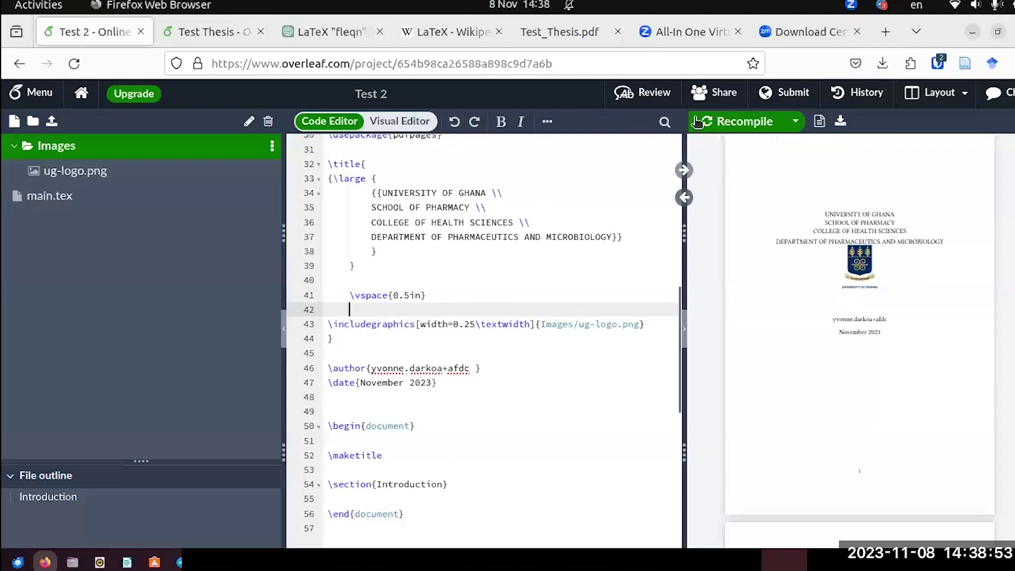
{"action": "left_click", "coordinate": [698, 122]}
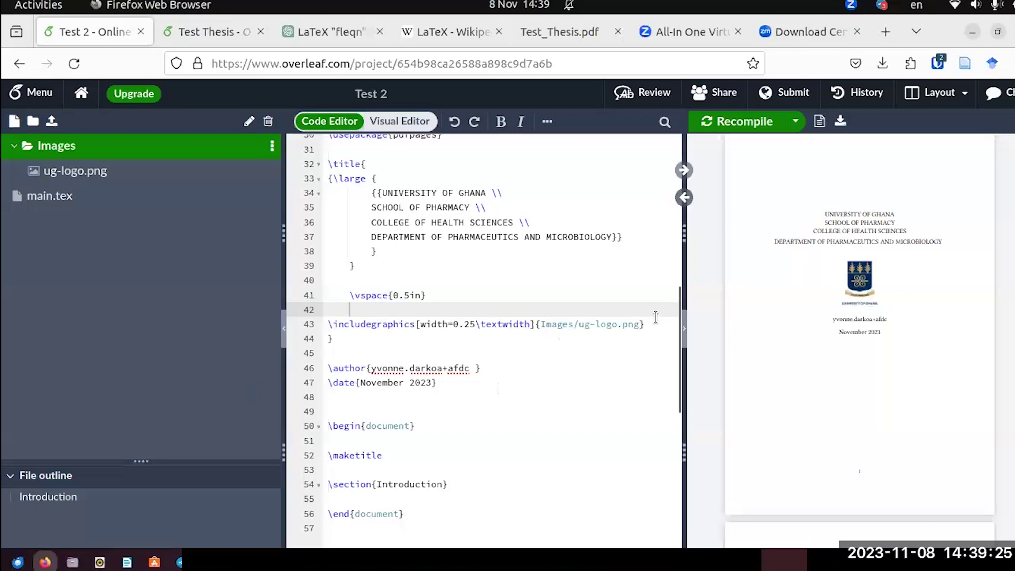
Check Test_Thesis.pdf, copy the bold title block from Test Thesis, and return to Test 2.
{"action": "left_click", "coordinate": [531, 33]}
{"action": "scroll", "coordinate": [570, 255], "scroll_direction": "down", "scroll_amount": 5}
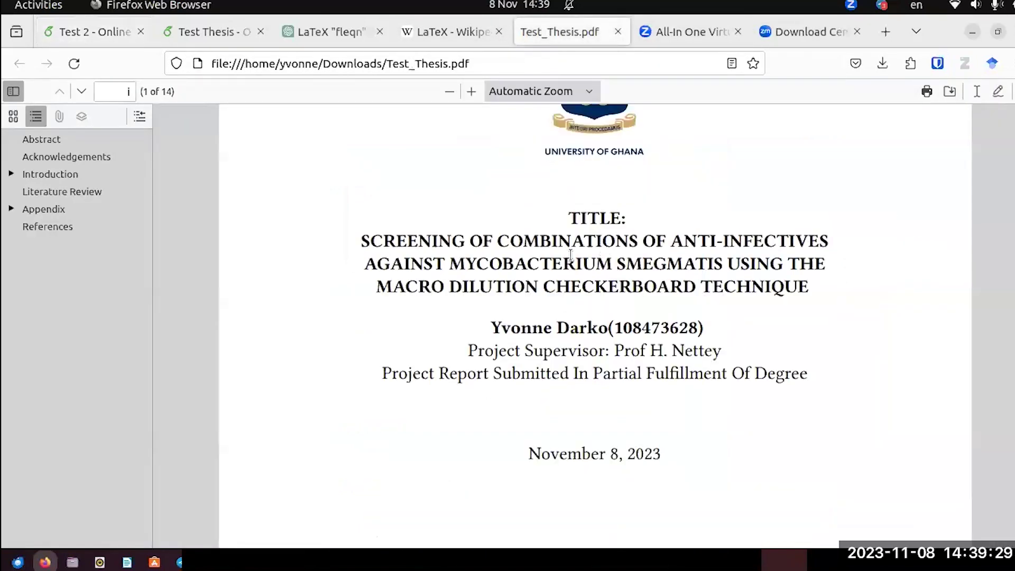
{"action": "left_click", "coordinate": [235, 31]}
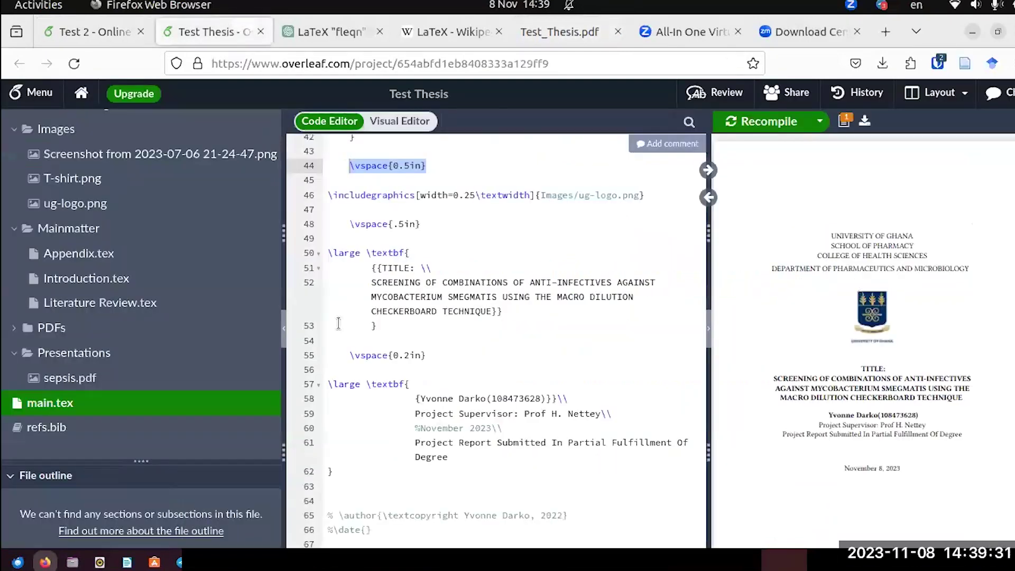
{"action": "scroll", "coordinate": [338, 317], "scroll_direction": "down", "scroll_amount": 3}
{"action": "scroll", "coordinate": [335, 259], "scroll_direction": "up", "scroll_amount": 3}
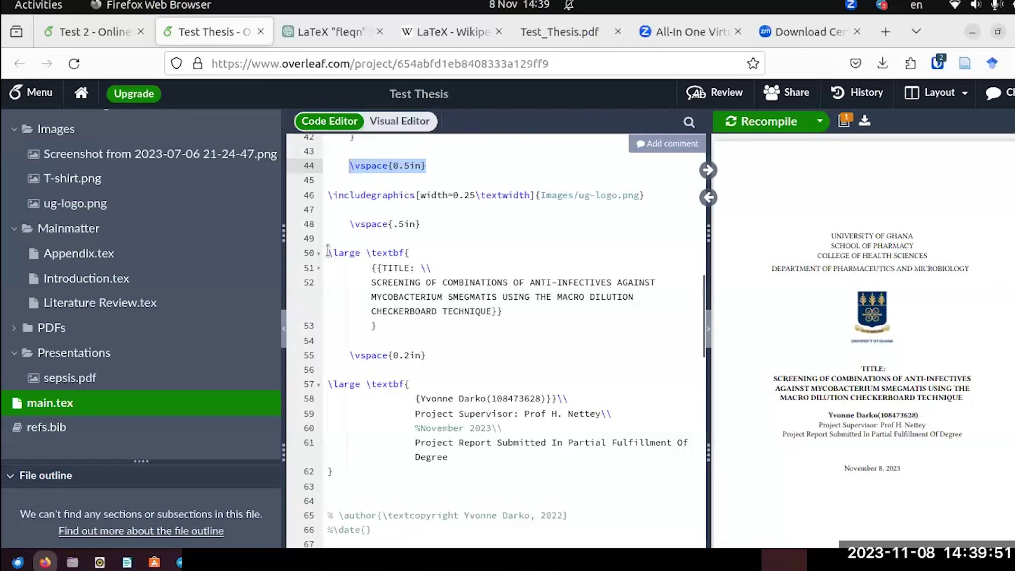
{"action": "left_click_drag", "start_coordinate": [328, 253], "coordinate": [504, 328]}
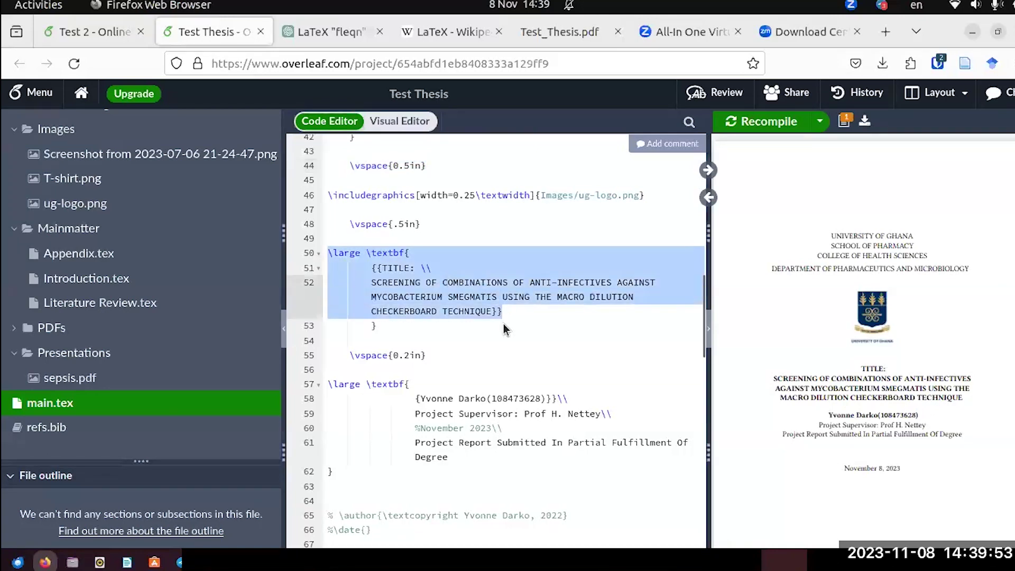
{"action": "right_click", "coordinate": [481, 276]}
{"action": "left_click", "coordinate": [510, 289]}
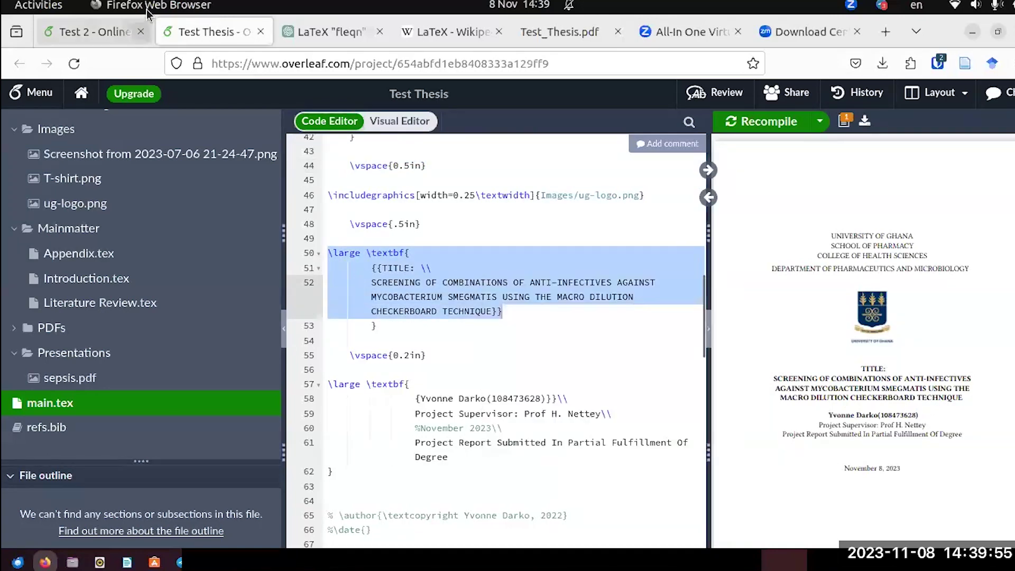
{"action": "left_click", "coordinate": [108, 30]}
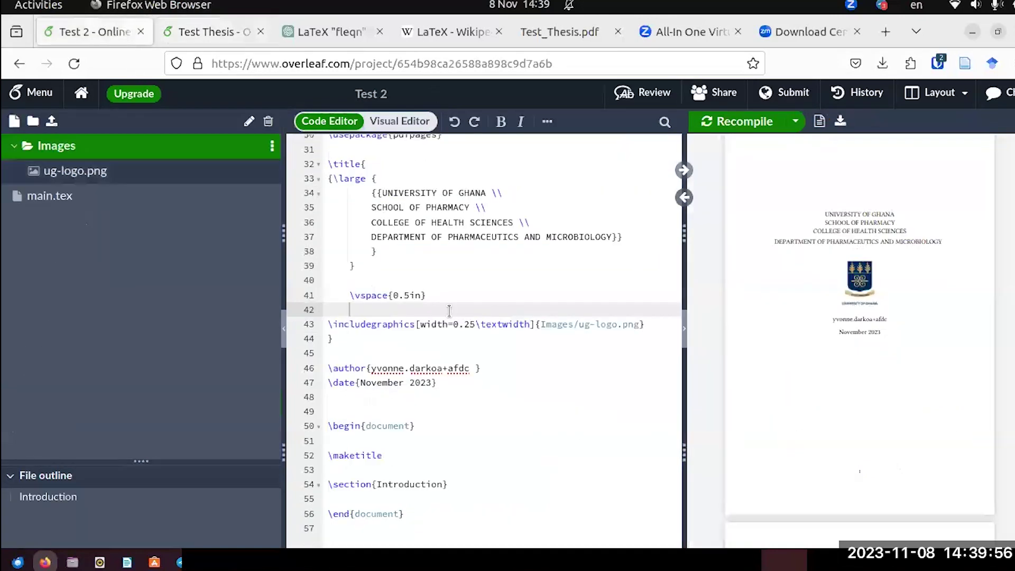
Paste the bold title block two lines below the logo, close the title with a brace, and recompile.
{"action": "left_click", "coordinate": [650, 327]}
{"action": "key", "text": "Return"}
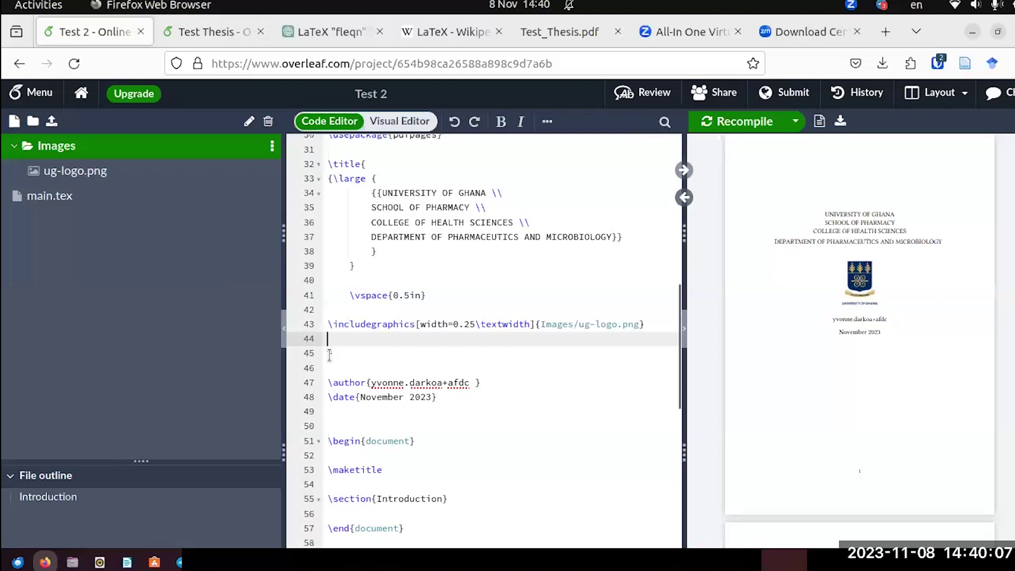
{"action": "key", "text": "Return"}
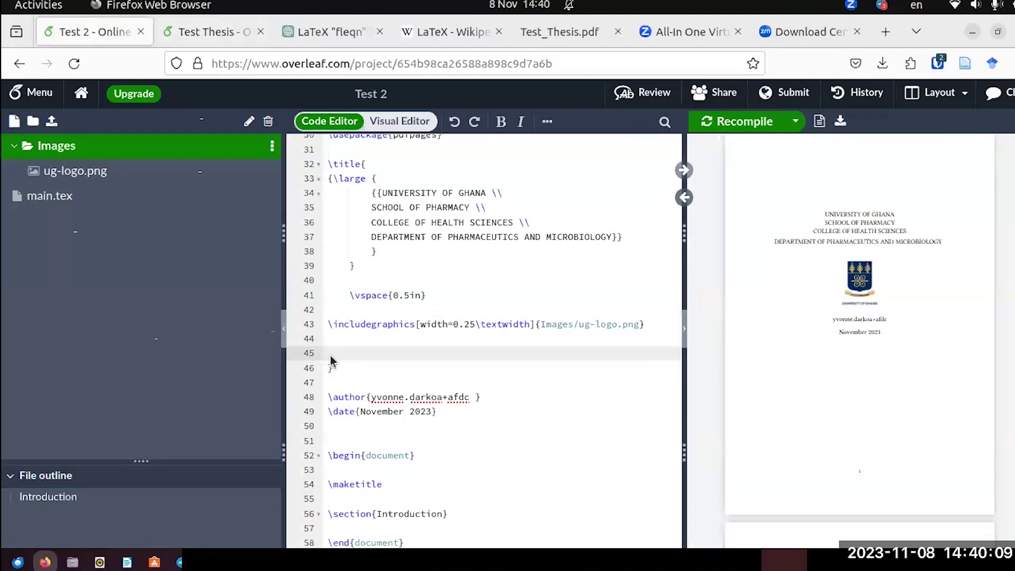
{"action": "key", "text": "ctrl+v"}
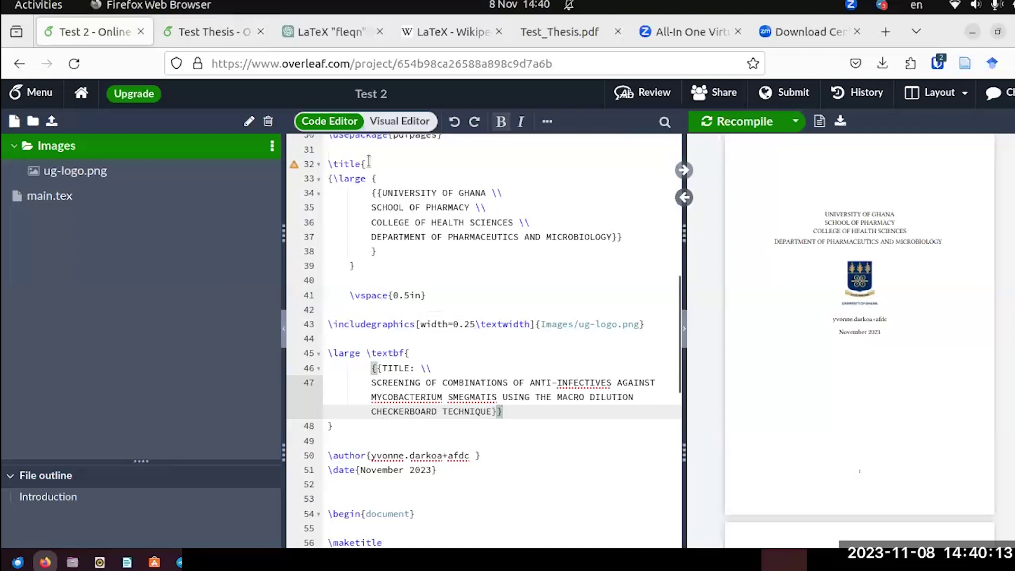
{"action": "left_click", "coordinate": [368, 161]}
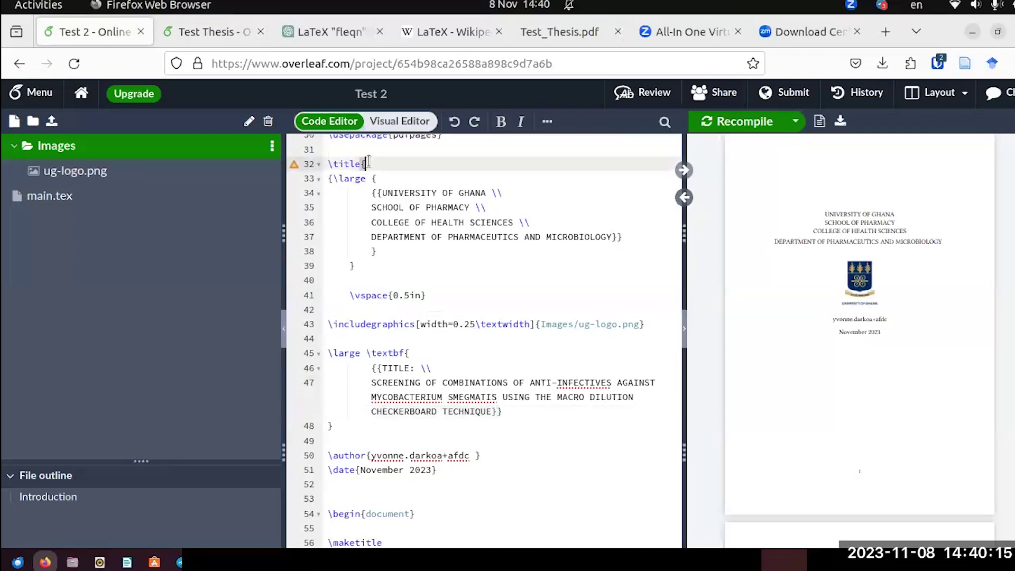
{"action": "left_click", "coordinate": [338, 423]}
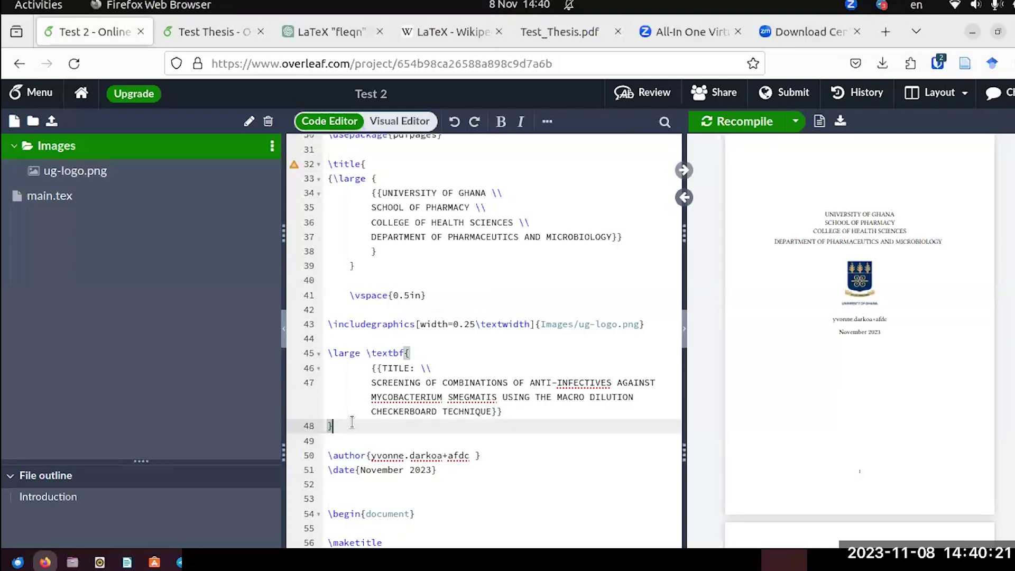
{"action": "key", "text": "Return"}
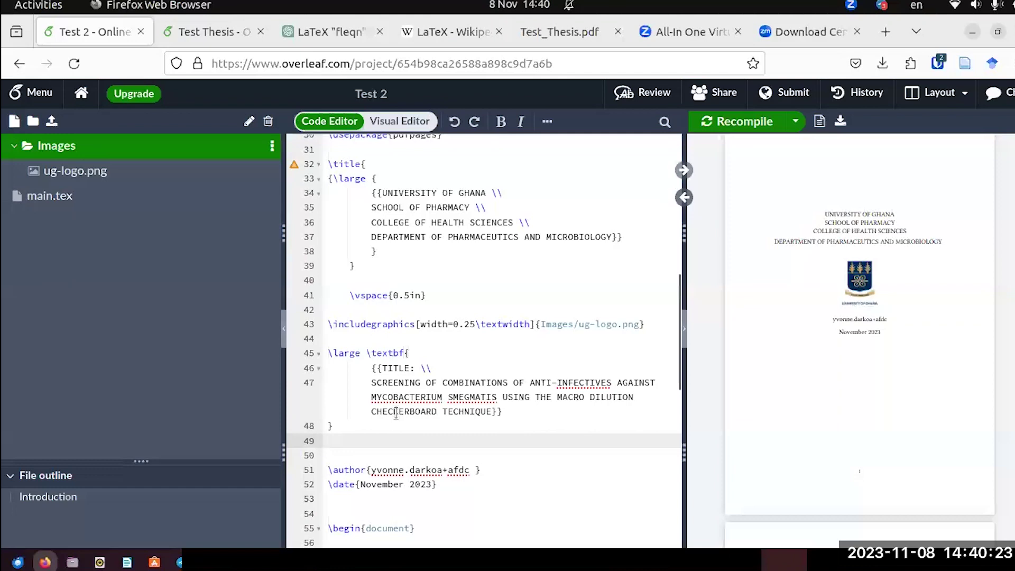
{"action": "type", "text": "}"}
{"action": "left_click", "coordinate": [735, 122]}
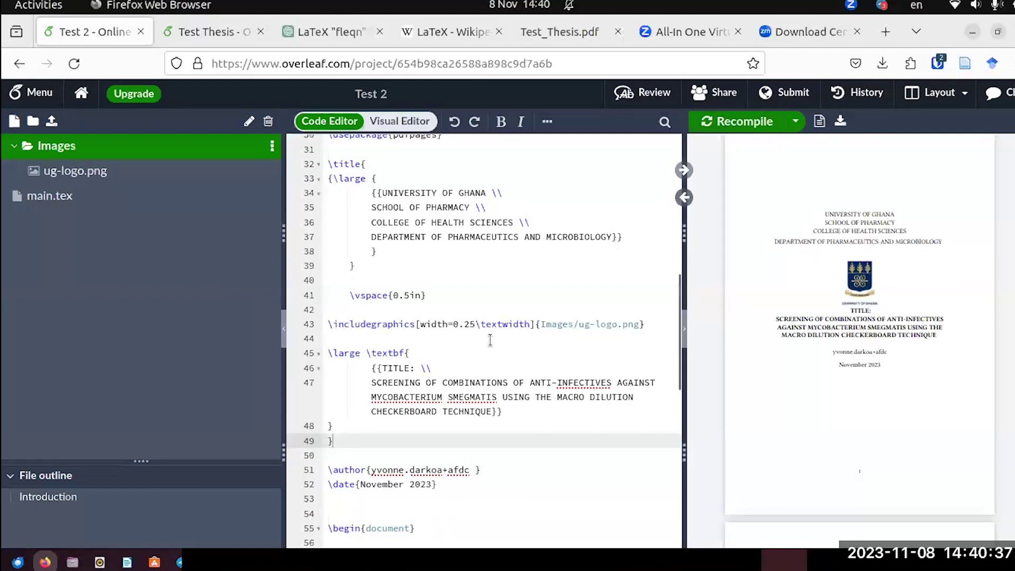
{"action": "left_click_drag", "start_coordinate": [425, 294], "coordinate": [350, 295]}
{"action": "key", "text": "ctrl+c"}
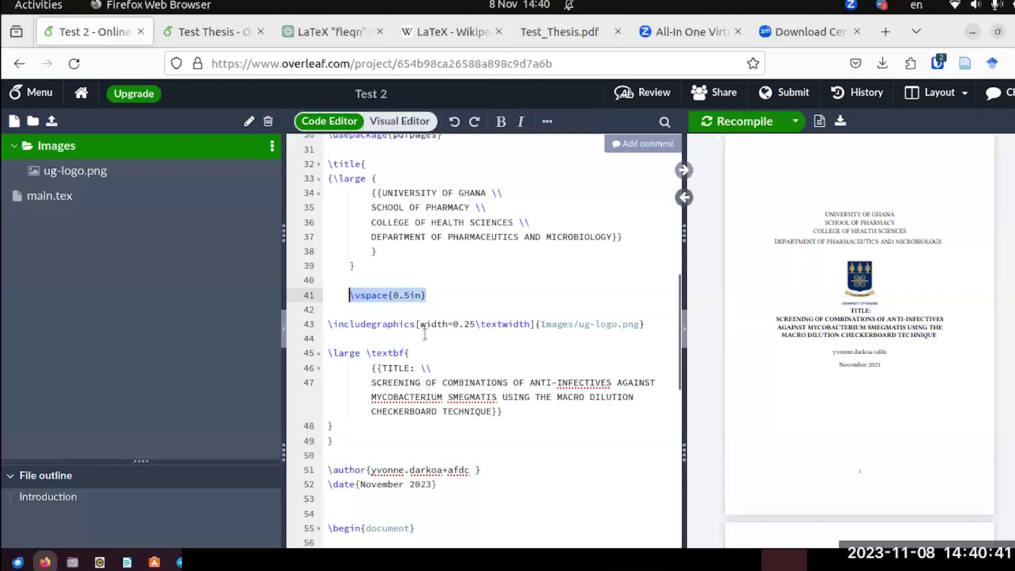
Paste the 0.5in vertical space below the logo line, recompile, and bring up Test_Thesis.pdf for comparison.
{"action": "left_click", "coordinate": [366, 338]}
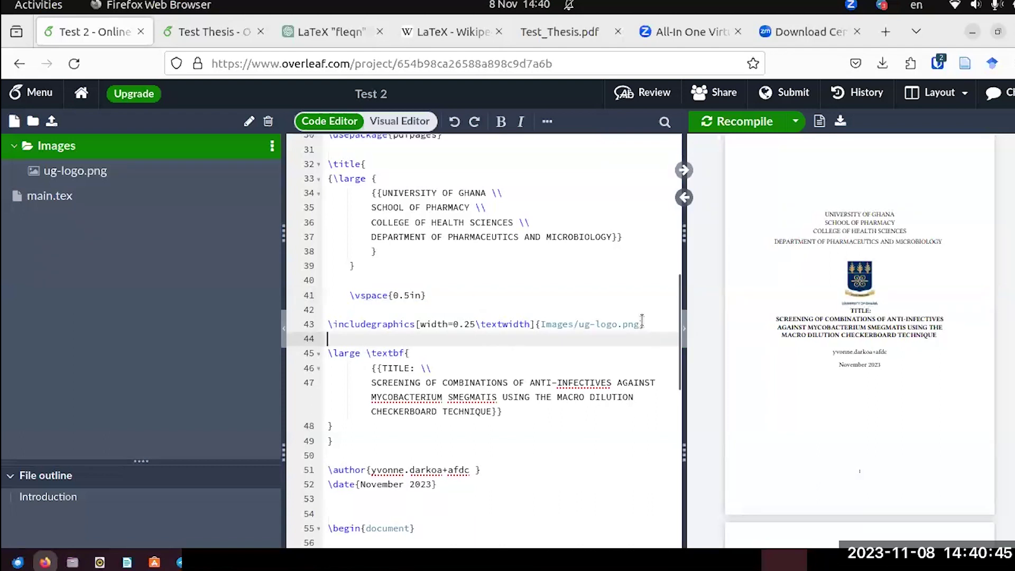
{"action": "left_click", "coordinate": [645, 324]}
{"action": "key", "text": "Return"}
{"action": "key", "text": "Return"}
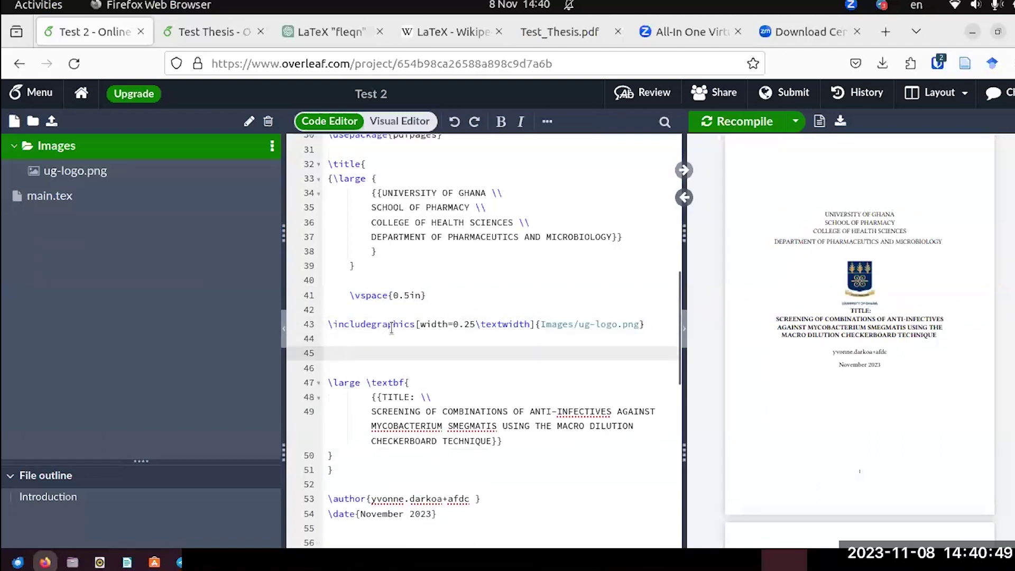
{"action": "key", "text": "ctrl+v"}
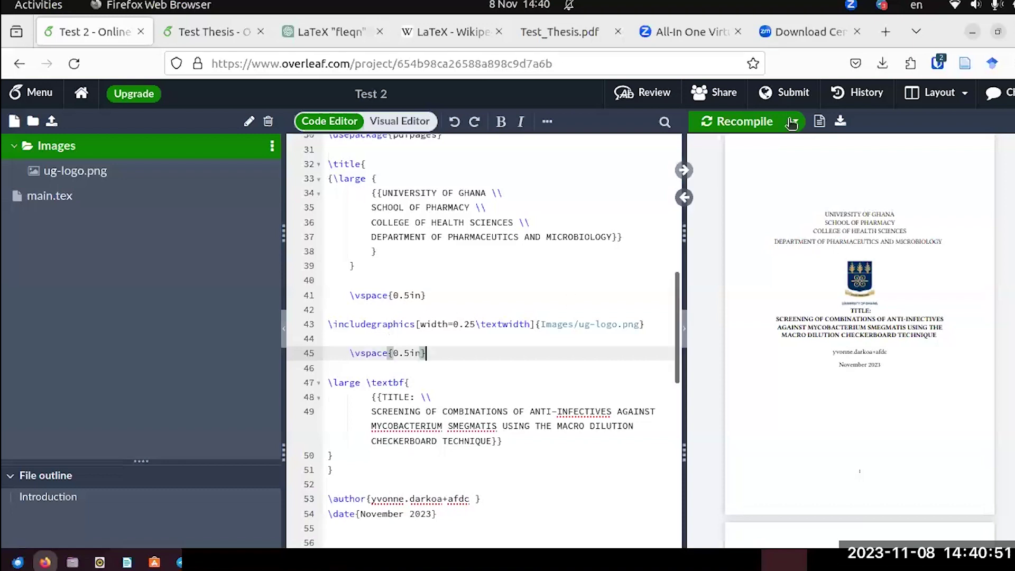
{"action": "left_click", "coordinate": [764, 121]}
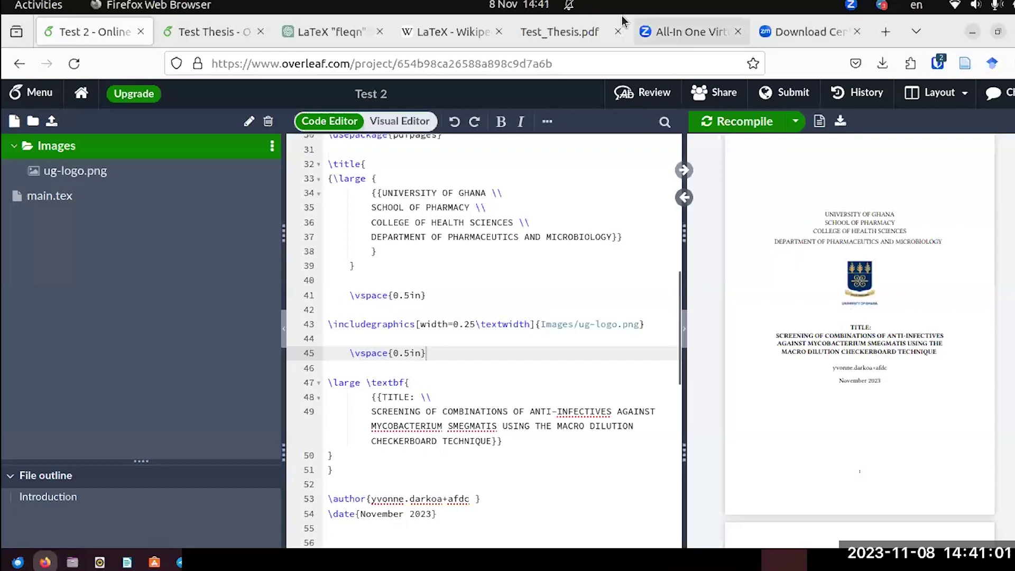
{"action": "left_click", "coordinate": [568, 35]}
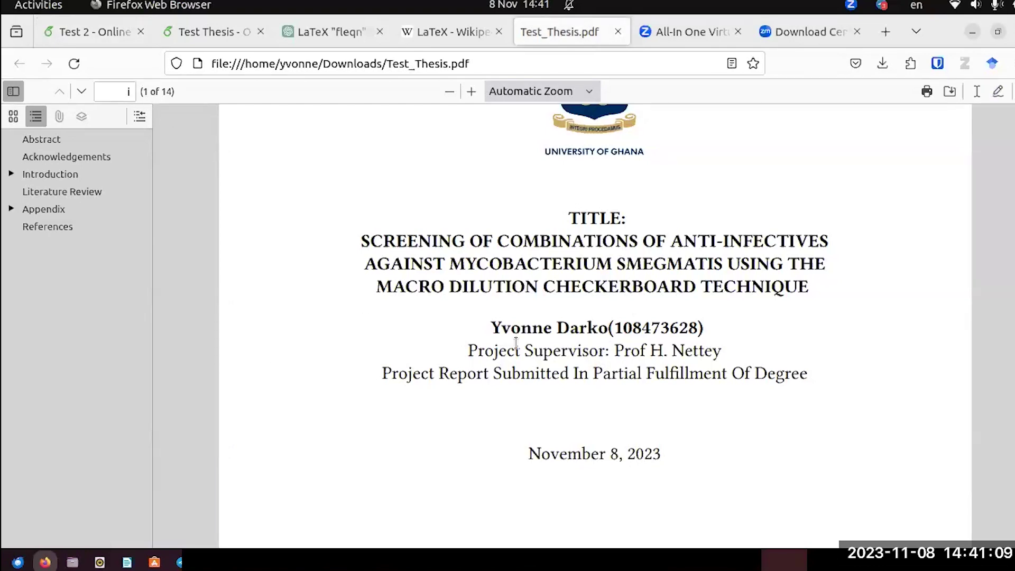
Return to the Test Thesis main.tex, at the bold author, Project Supervisor and Partial Fulfillment lines.
{"action": "left_click", "coordinate": [197, 36]}
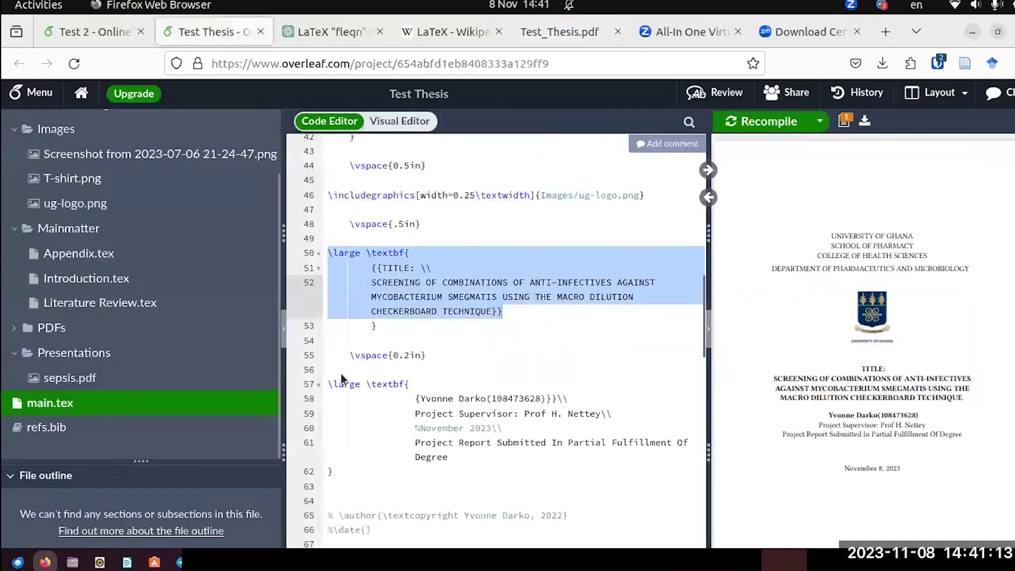
{"action": "scroll", "coordinate": [362, 367], "scroll_direction": "down", "scroll_amount": 2}
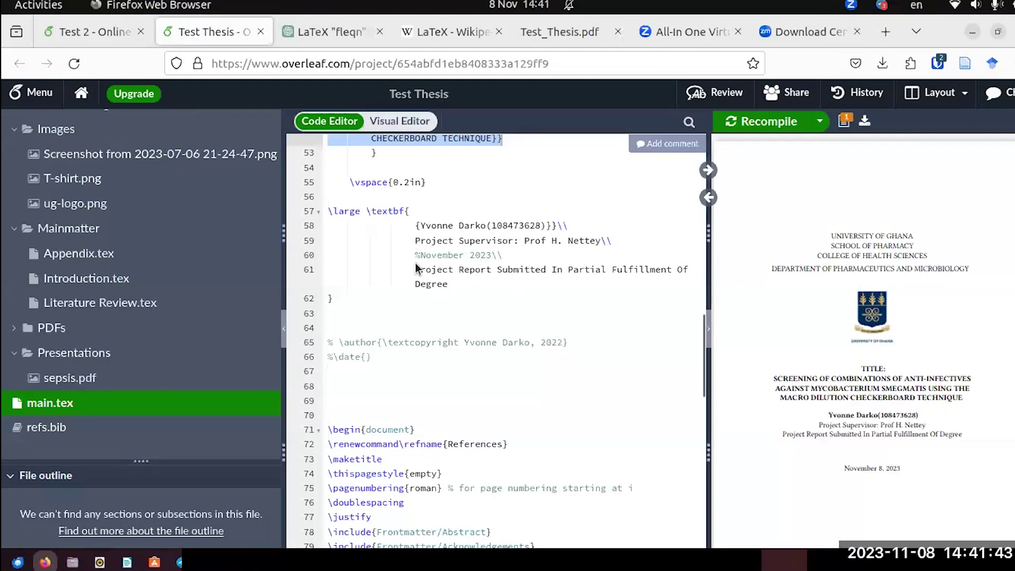
Copy Test Thesis lines 55–61 (spacing, name, supervisor, report statement) into Test 2 below the title block.
{"action": "left_click", "coordinate": [463, 288]}
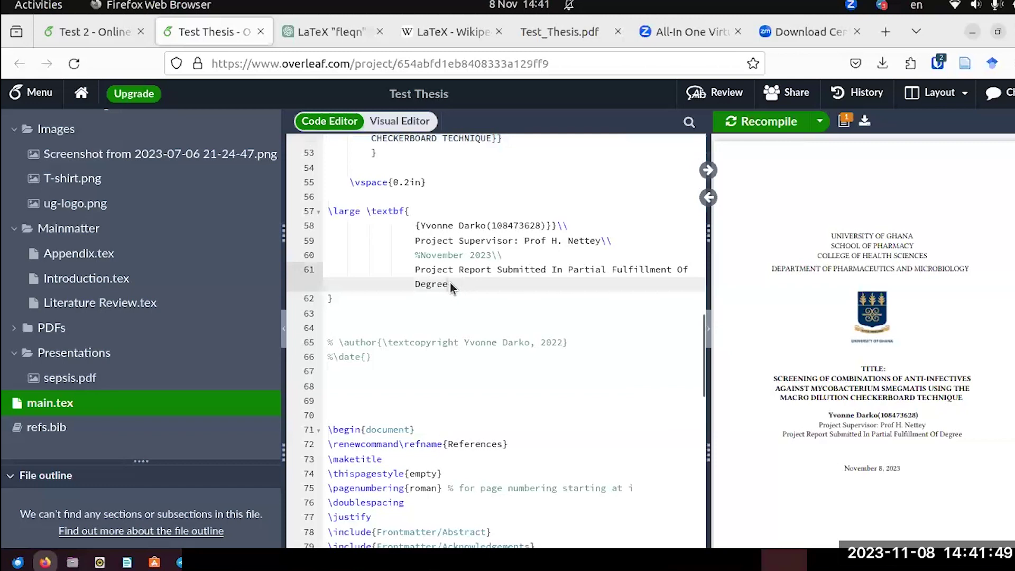
{"action": "left_click_drag", "start_coordinate": [451, 287], "coordinate": [328, 180]}
{"action": "key", "text": "ctrl+c"}
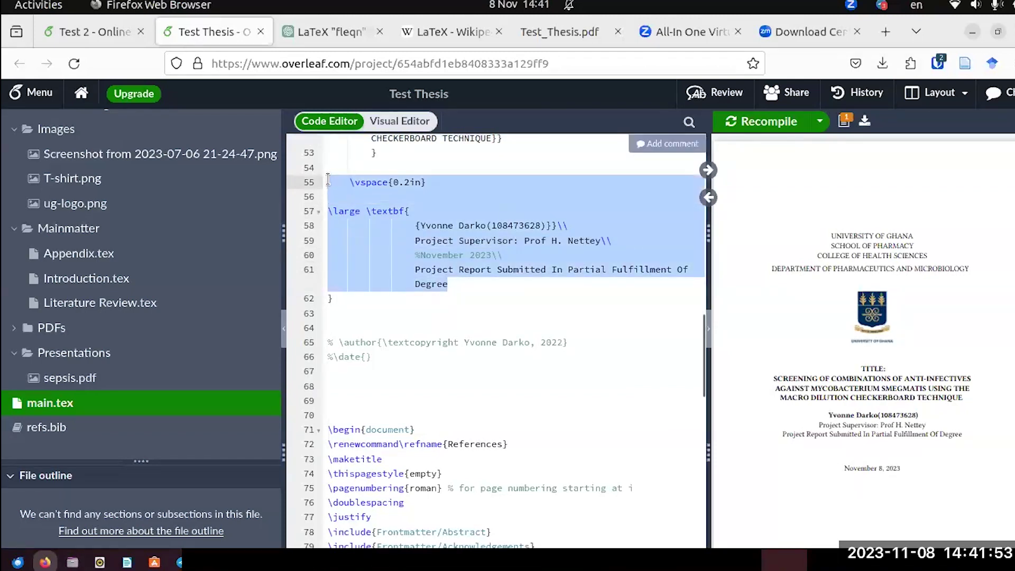
{"action": "left_click", "coordinate": [102, 41]}
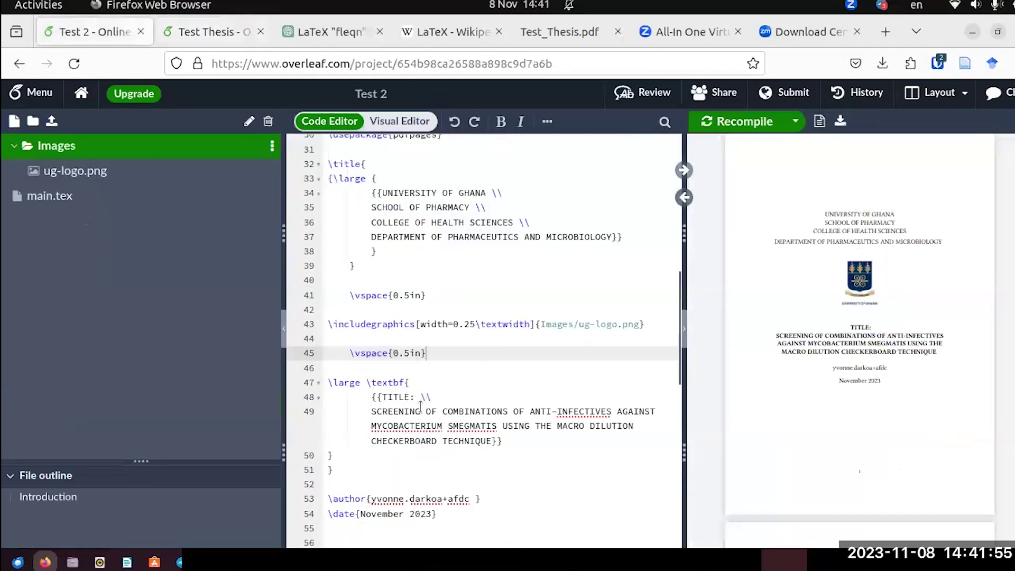
{"action": "scroll", "coordinate": [465, 407], "scroll_direction": "down", "scroll_amount": 5}
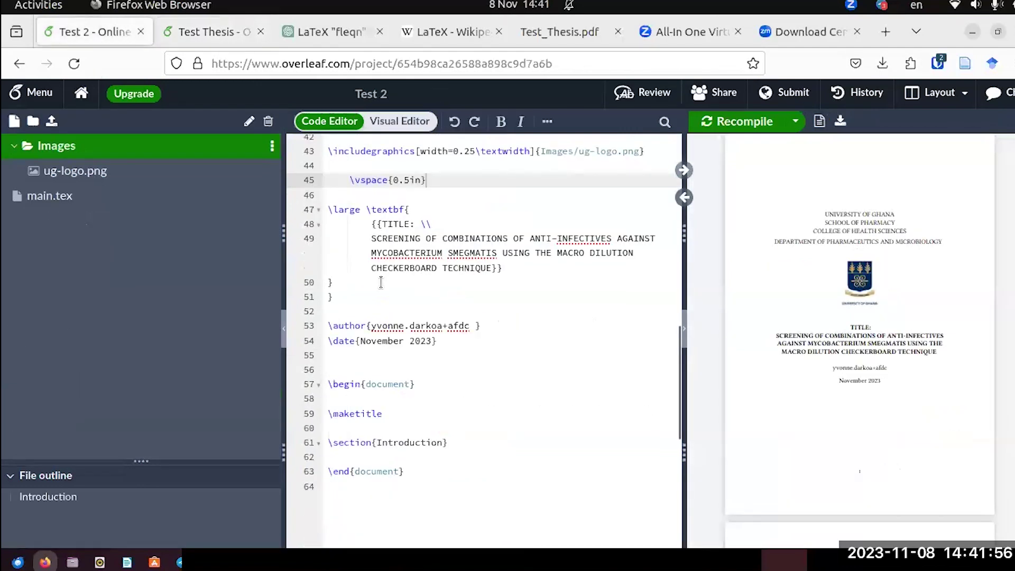
{"action": "left_click", "coordinate": [335, 289]}
{"action": "left_click", "coordinate": [339, 283]}
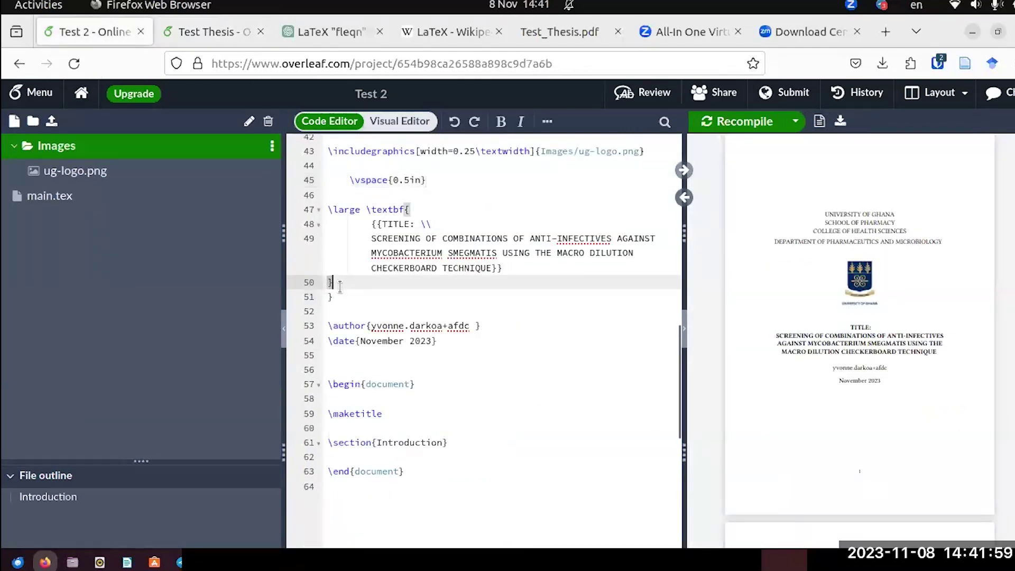
{"action": "key", "text": "Return"}
{"action": "key", "text": "Return"}
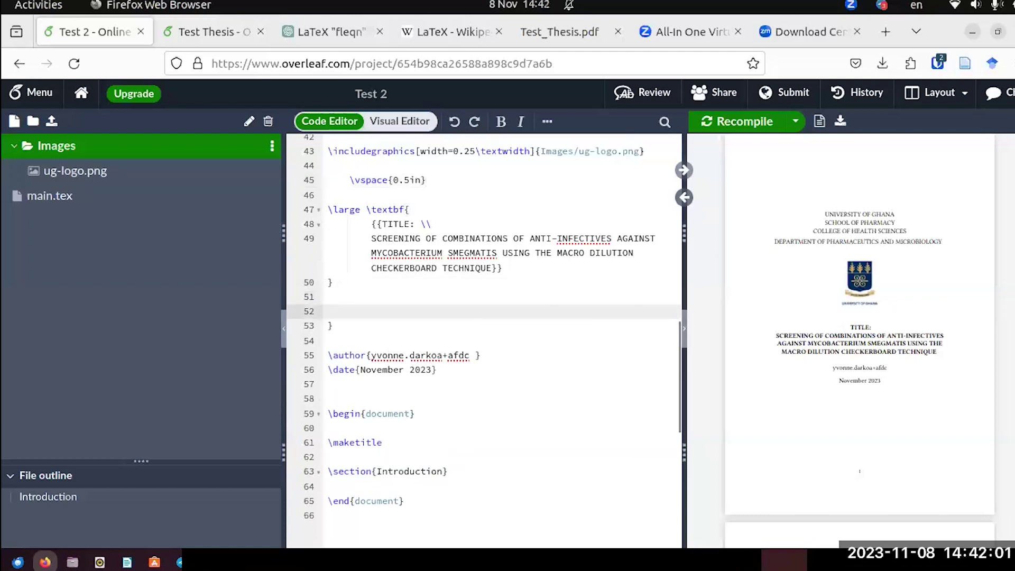
{"action": "key", "text": "ctrl+v"}
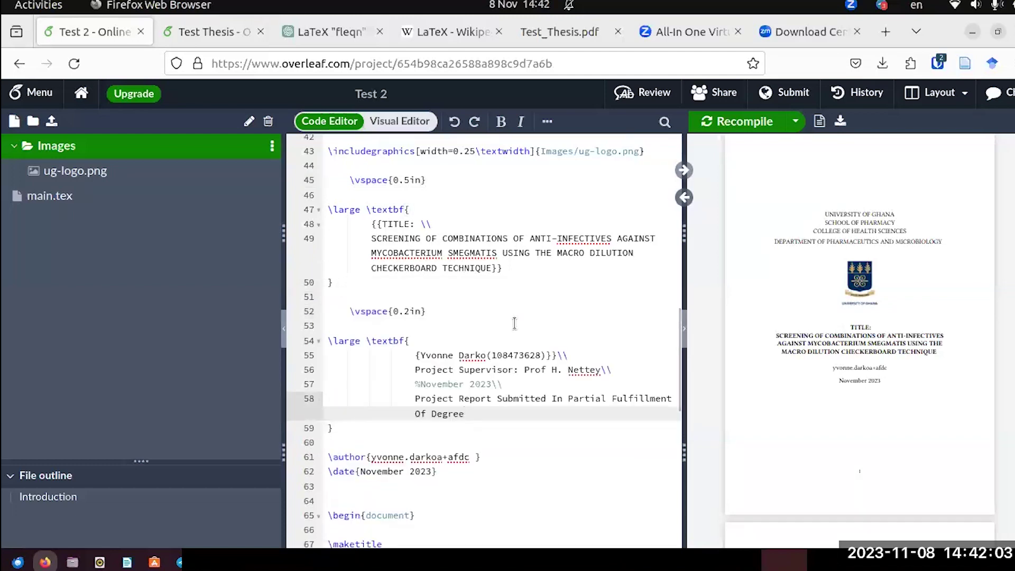
{"action": "scroll", "coordinate": [514, 323], "scroll_direction": "up", "scroll_amount": 6}
{"action": "scroll", "coordinate": [514, 322], "scroll_direction": "up", "scroll_amount": 4}
{"action": "scroll", "coordinate": [514, 323], "scroll_direction": "down", "scroll_amount": 12}
{"action": "scroll", "coordinate": [514, 323], "scroll_direction": "down", "scroll_amount": 2}
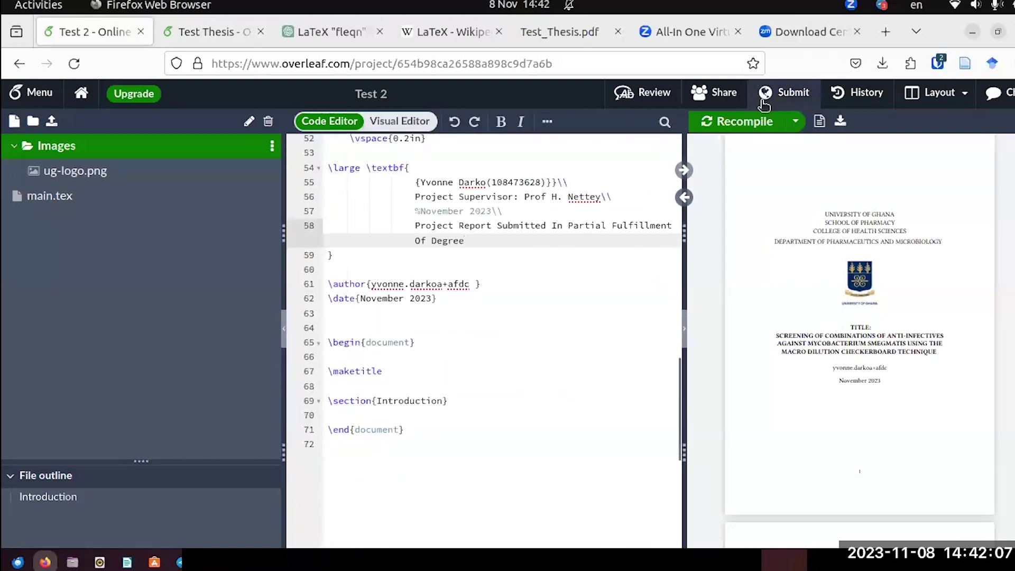
Recompile Test 2 and review the title page with the new name and supervisor lines.
{"action": "left_click", "coordinate": [746, 117]}
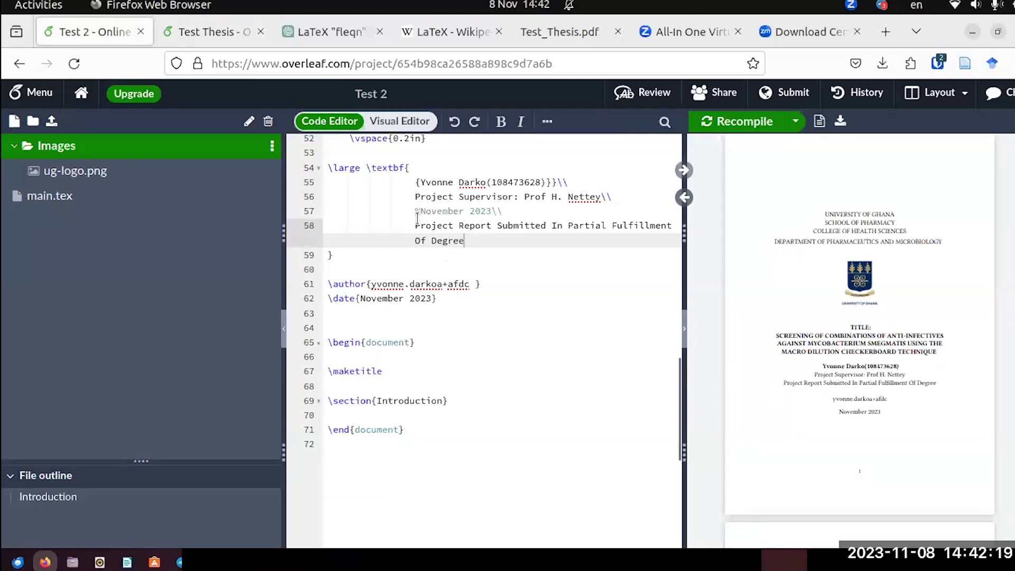
{"action": "scroll", "coordinate": [408, 219], "scroll_direction": "up", "scroll_amount": 1}
{"action": "scroll", "coordinate": [408, 219], "scroll_direction": "up", "scroll_amount": 15}
{"action": "scroll", "coordinate": [406, 229], "scroll_direction": "down", "scroll_amount": 12}
{"action": "scroll", "coordinate": [405, 228], "scroll_direction": "down", "scroll_amount": 5}
Try uncommenting the November 2023 line and recompiling, then comment it out again with %.
{"action": "left_click_drag", "start_coordinate": [502, 211], "coordinate": [425, 210]}
{"action": "left_click", "coordinate": [424, 211]}
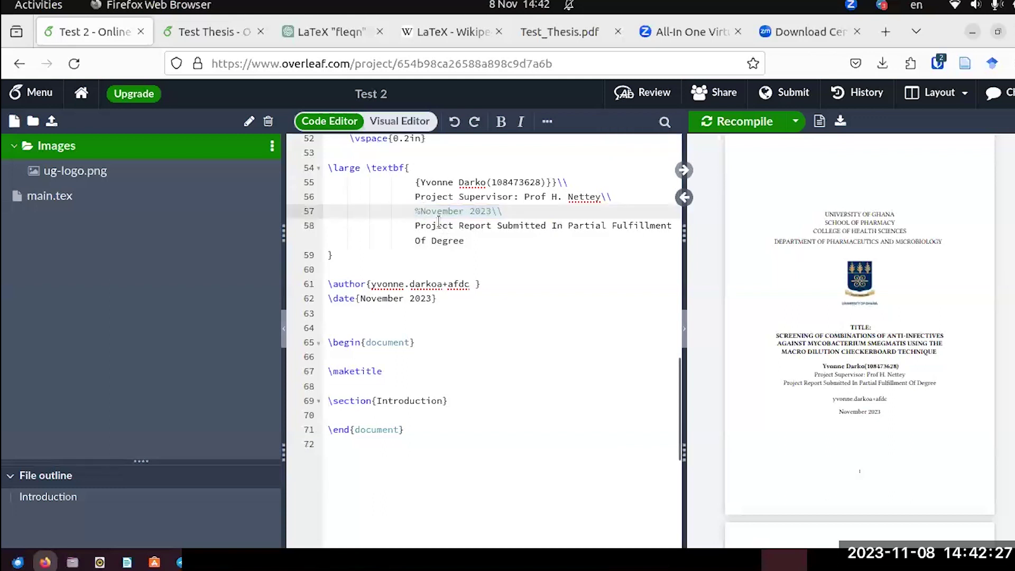
{"action": "left_click", "coordinate": [418, 216]}
{"action": "key", "text": "BackSpace"}
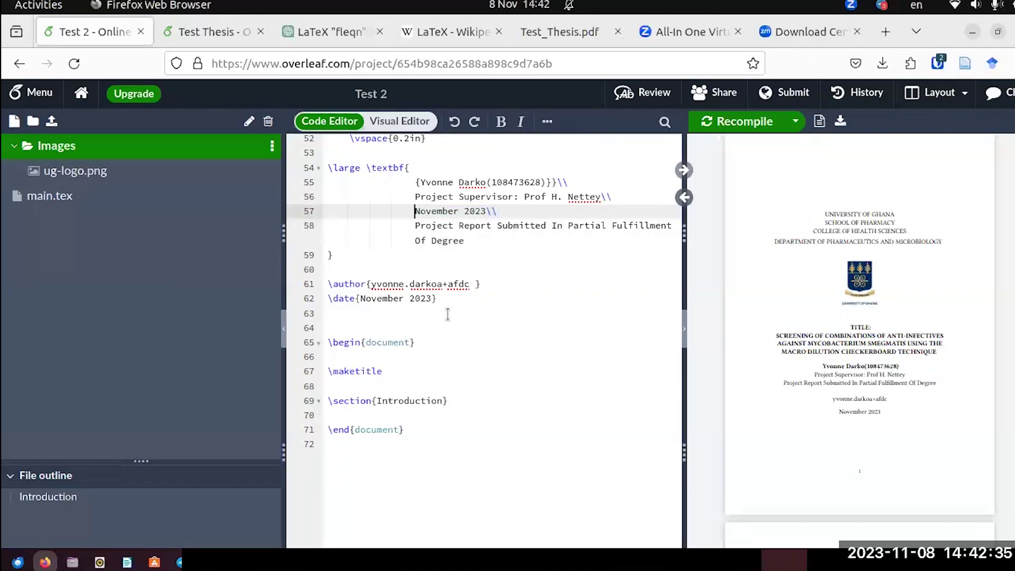
{"action": "type", "text": "%"}
{"action": "left_click", "coordinate": [506, 259]}
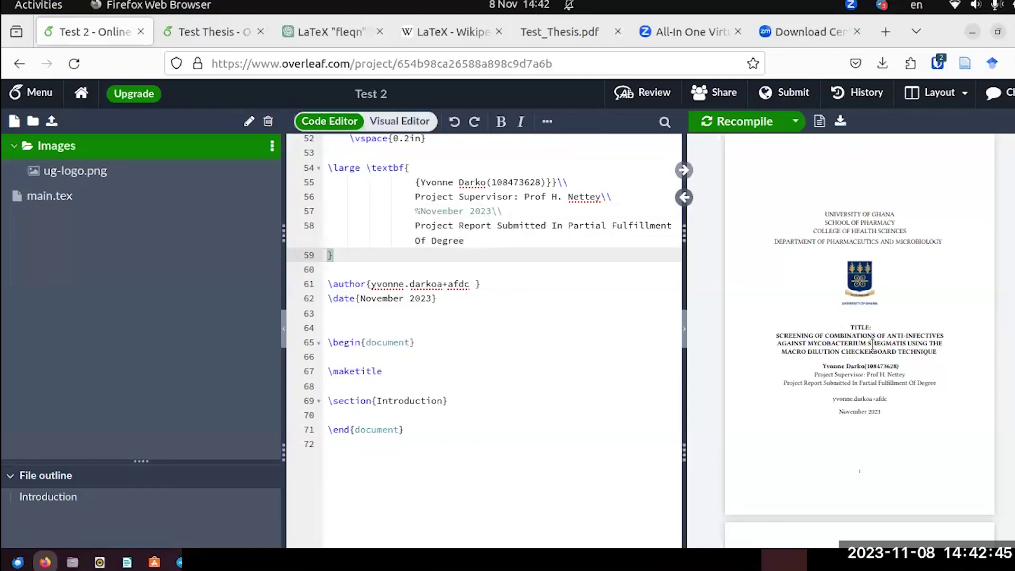
{"action": "left_click", "coordinate": [419, 211]}
{"action": "key", "text": "BackSpace"}
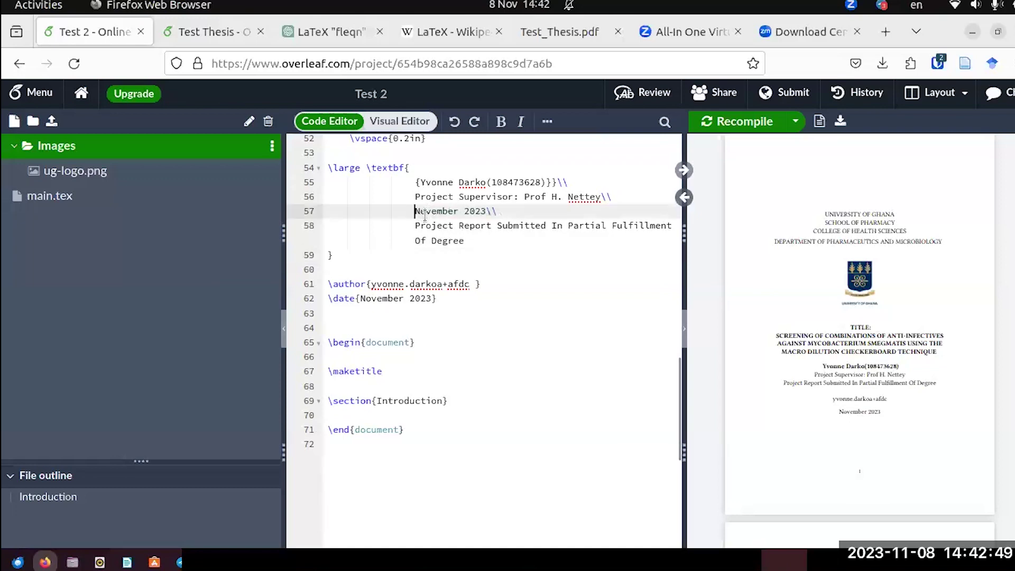
{"action": "left_click", "coordinate": [739, 121]}
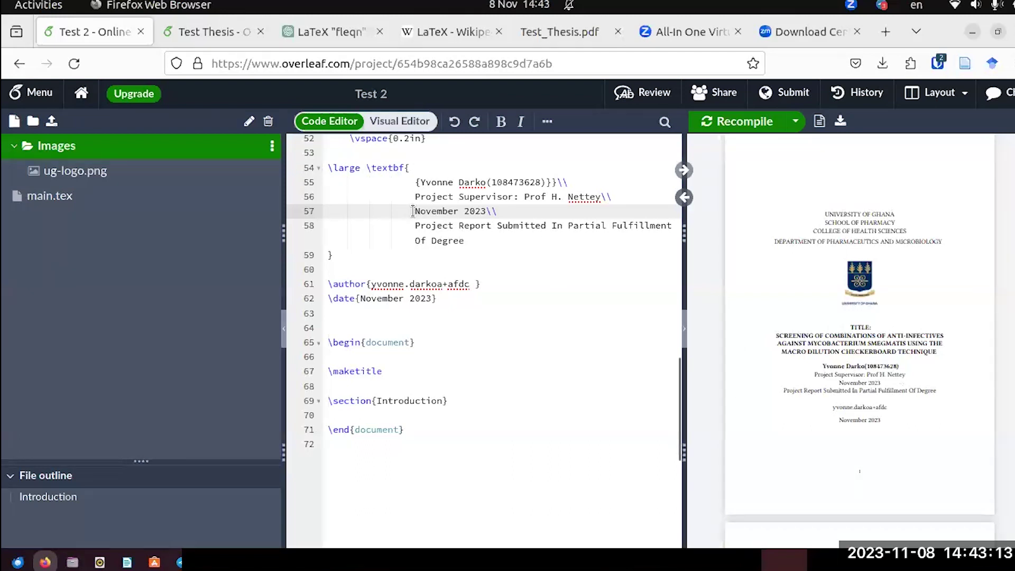
{"action": "type", "text": "%"}
Comment out the \author line with % and recompile, leaving a single November 2023 date.
{"action": "left_click", "coordinate": [728, 120]}
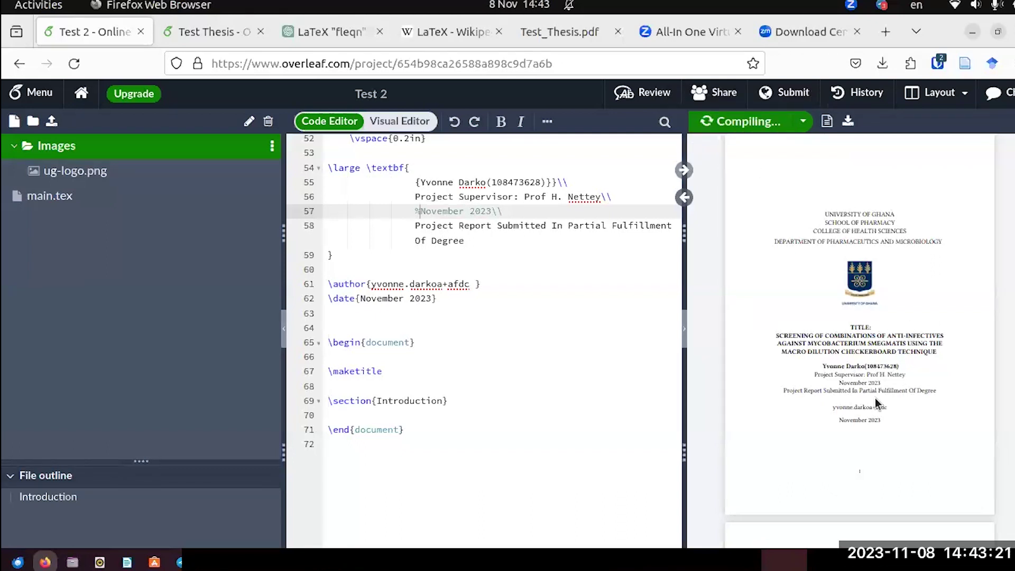
{"action": "left_click", "coordinate": [329, 282]}
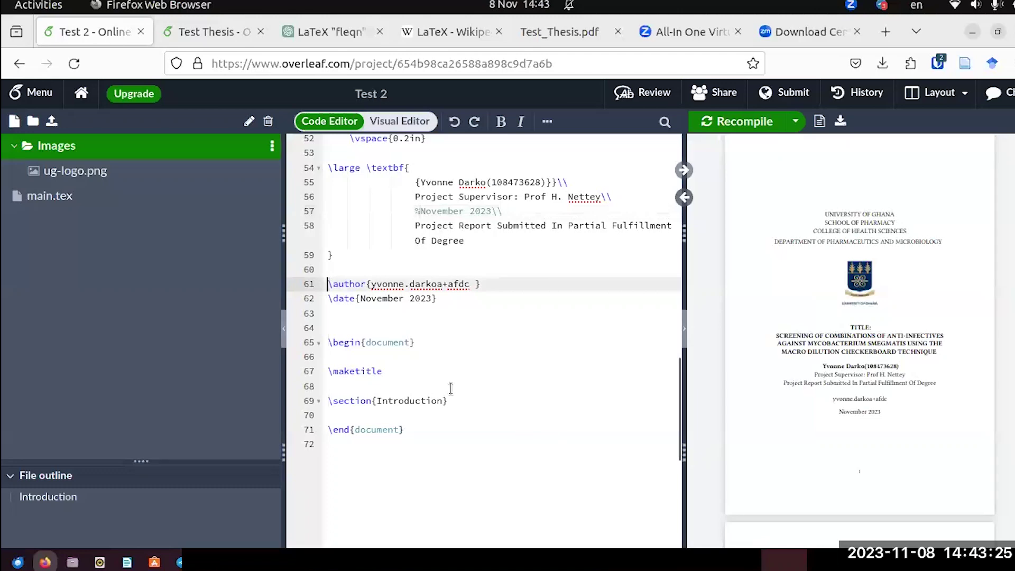
{"action": "type", "text": "%"}
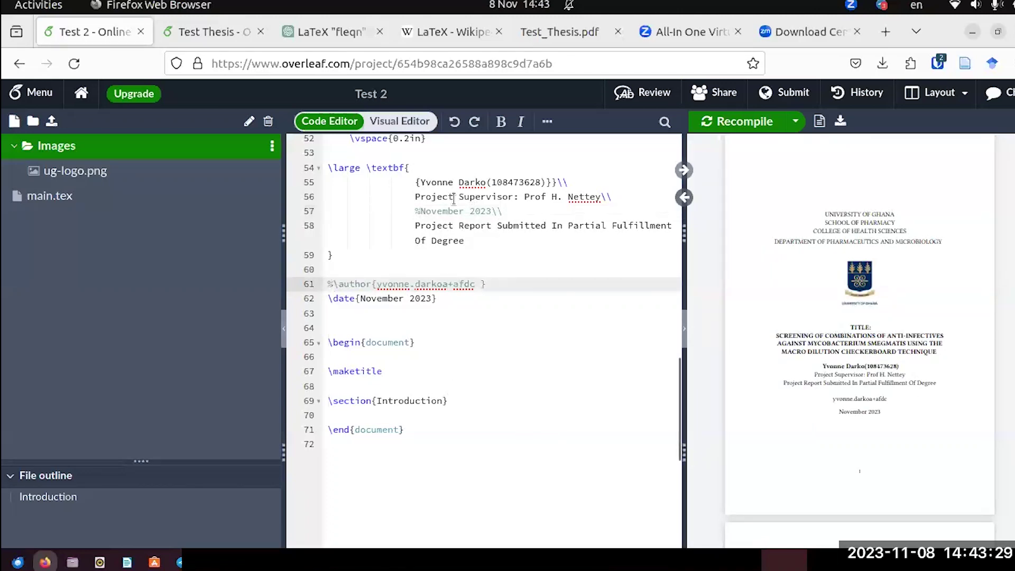
{"action": "left_click", "coordinate": [739, 123]}
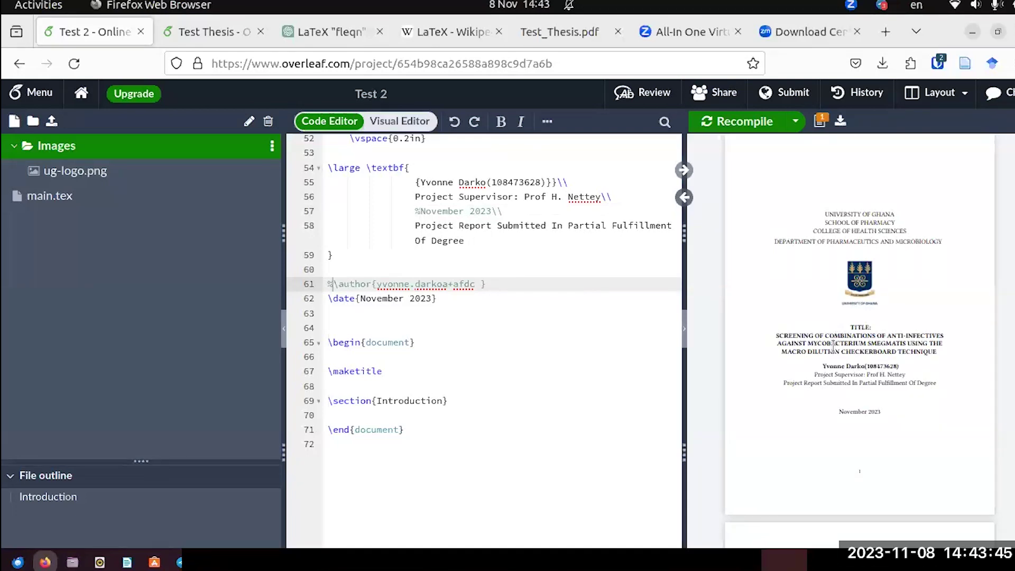
{"action": "scroll", "coordinate": [833, 346], "scroll_direction": "down", "scroll_amount": 4}
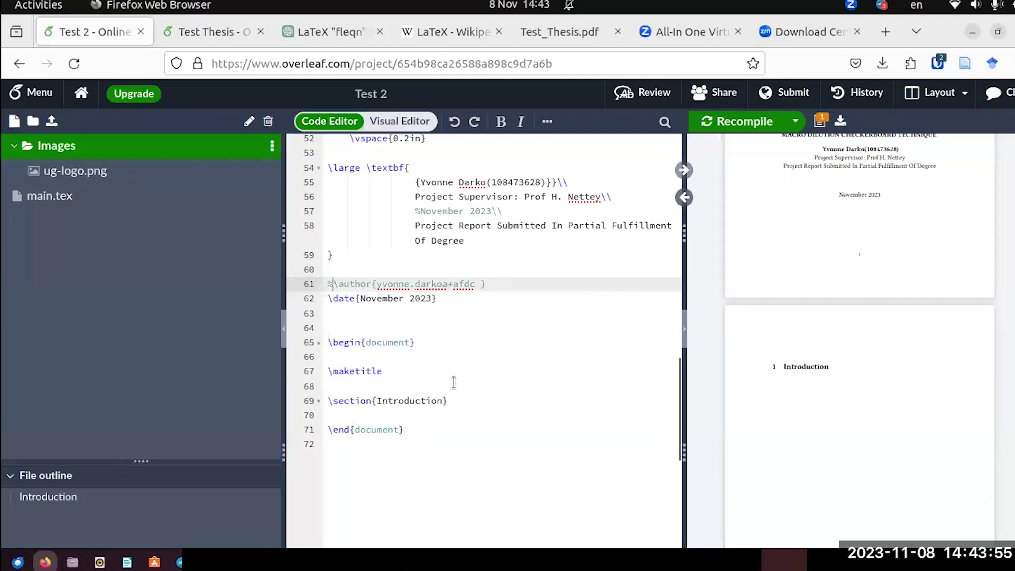
{"action": "scroll", "coordinate": [801, 393], "scroll_direction": "down", "scroll_amount": 3}
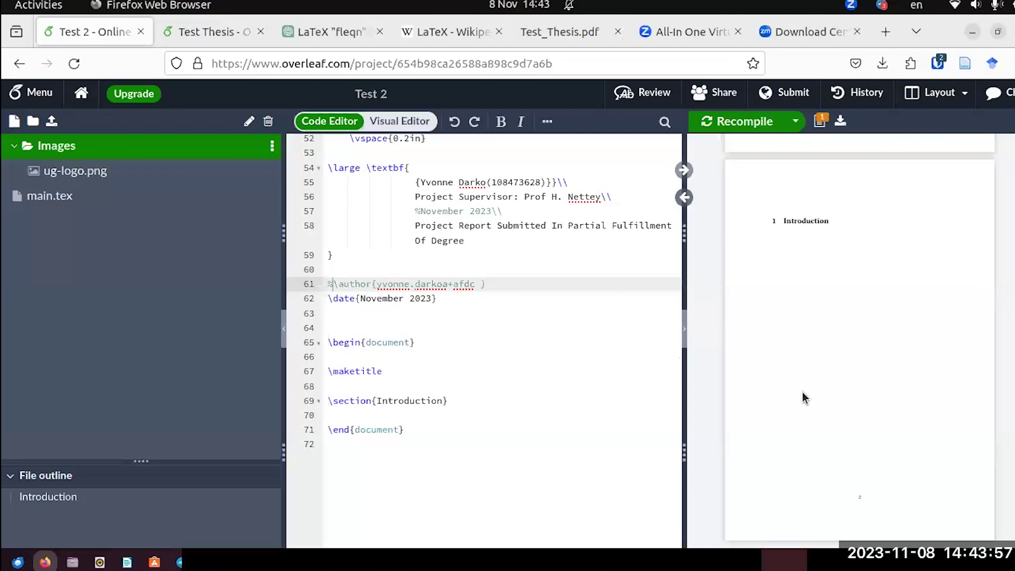
{"action": "scroll", "coordinate": [801, 392], "scroll_direction": "up", "scroll_amount": 5}
{"action": "left_click", "coordinate": [534, 33]}
{"action": "scroll", "coordinate": [555, 273], "scroll_direction": "down", "scroll_amount": 10}
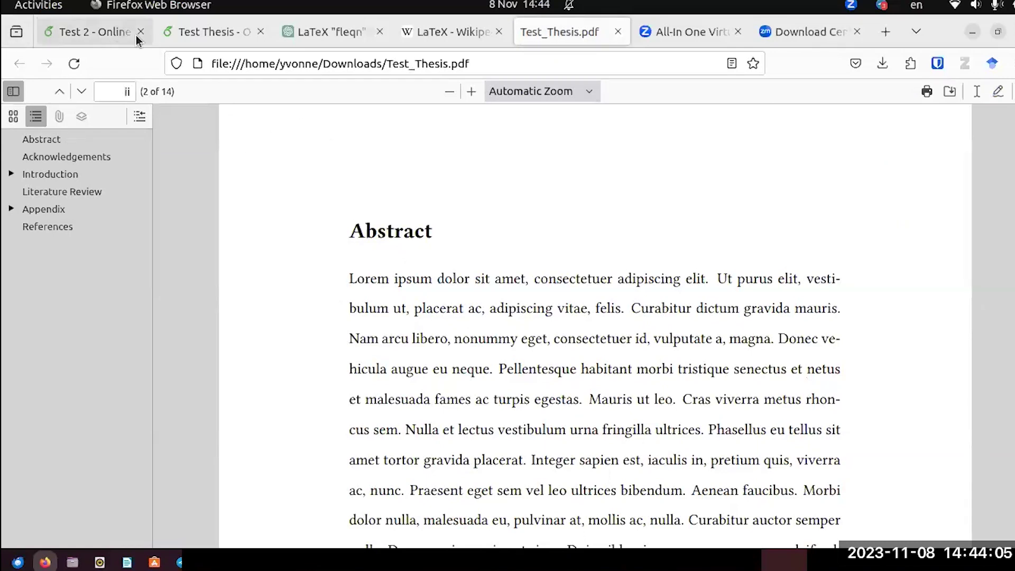
{"action": "left_click", "coordinate": [102, 40]}
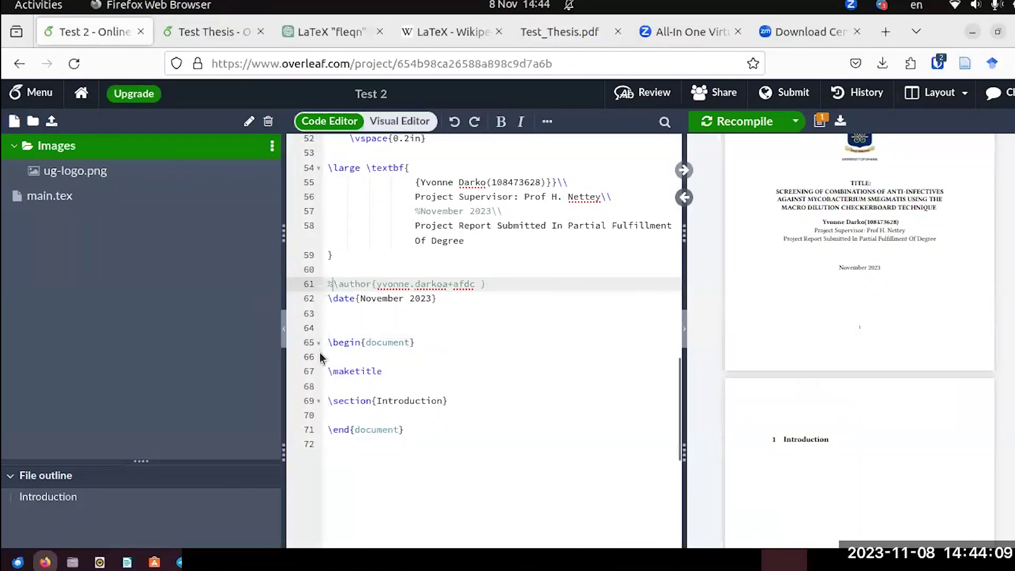
{"action": "left_click", "coordinate": [205, 38]}
{"action": "scroll", "coordinate": [447, 406], "scroll_direction": "down", "scroll_amount": 3}
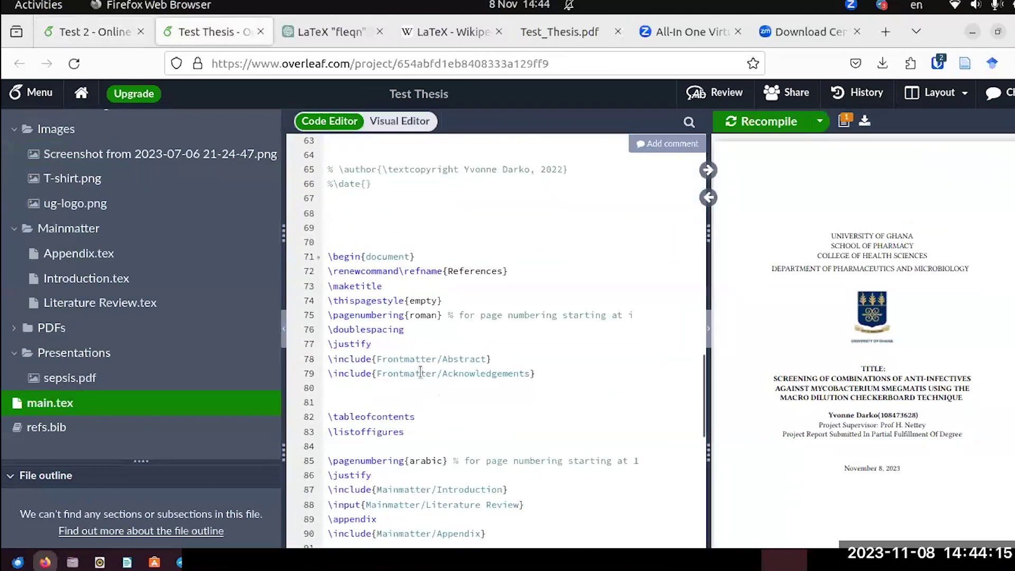
{"action": "left_click", "coordinate": [98, 32]}
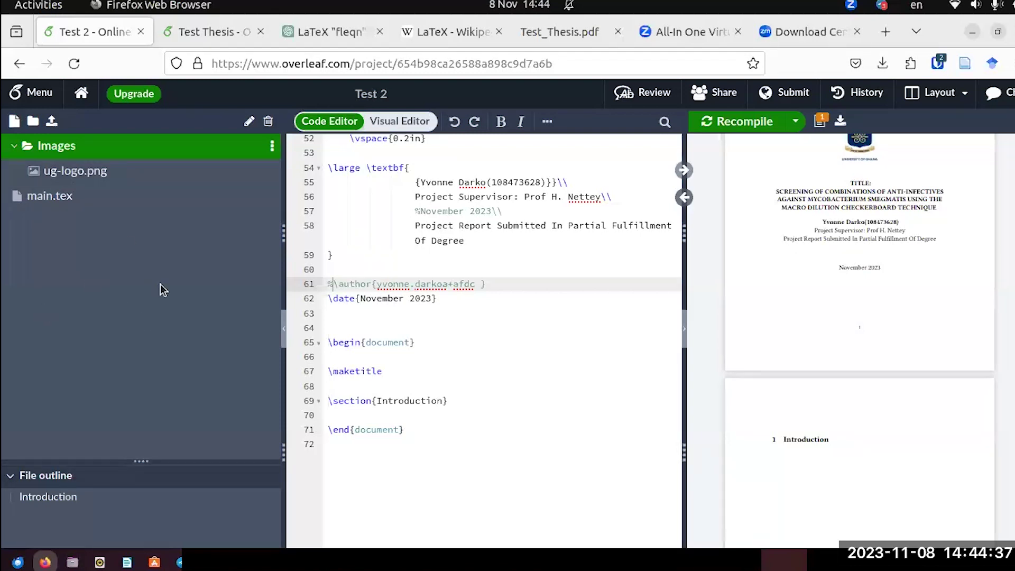
{"action": "left_click", "coordinate": [33, 121]}
{"action": "type", "text": "Frontmatter"}
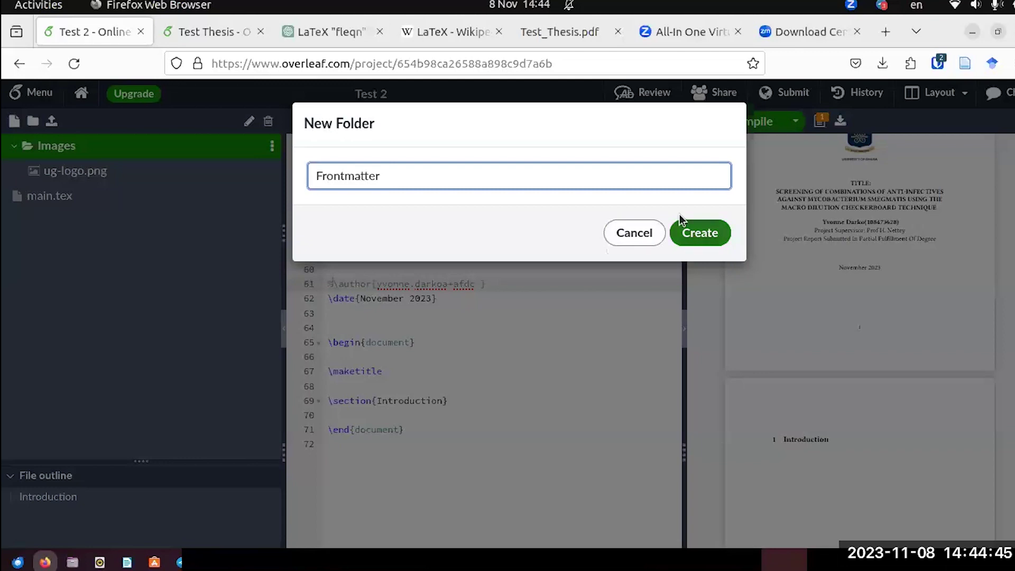
{"action": "left_click", "coordinate": [705, 234]}
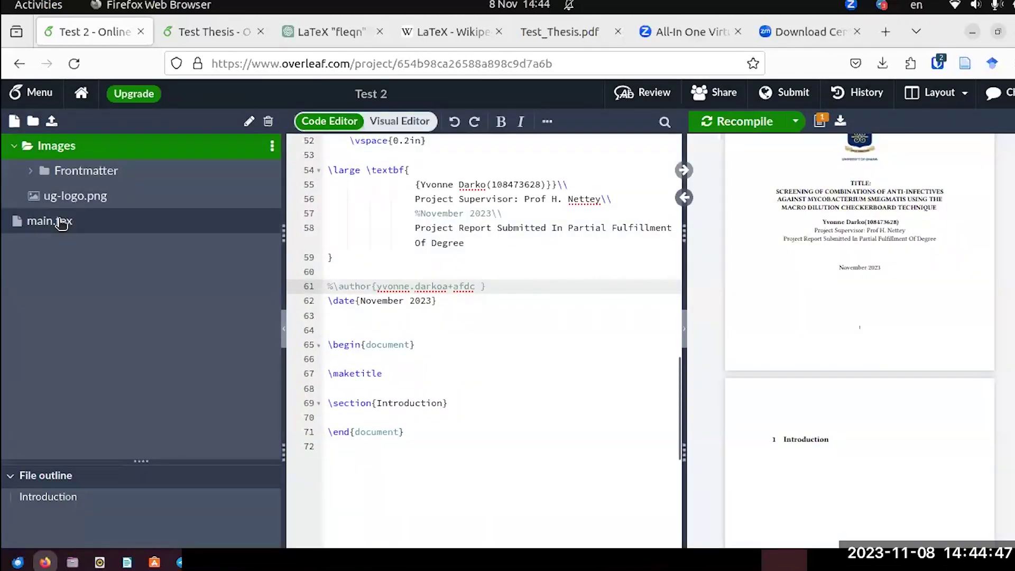
{"action": "left_click_drag", "start_coordinate": [63, 176], "coordinate": [10, 222]}
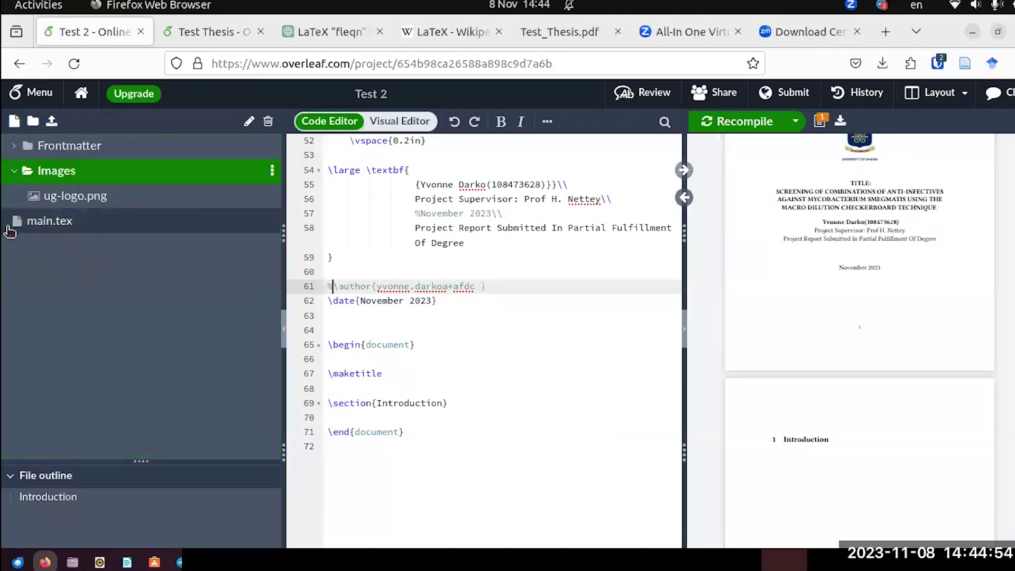
{"action": "left_click", "coordinate": [11, 149]}
{"action": "left_click", "coordinate": [11, 148]}
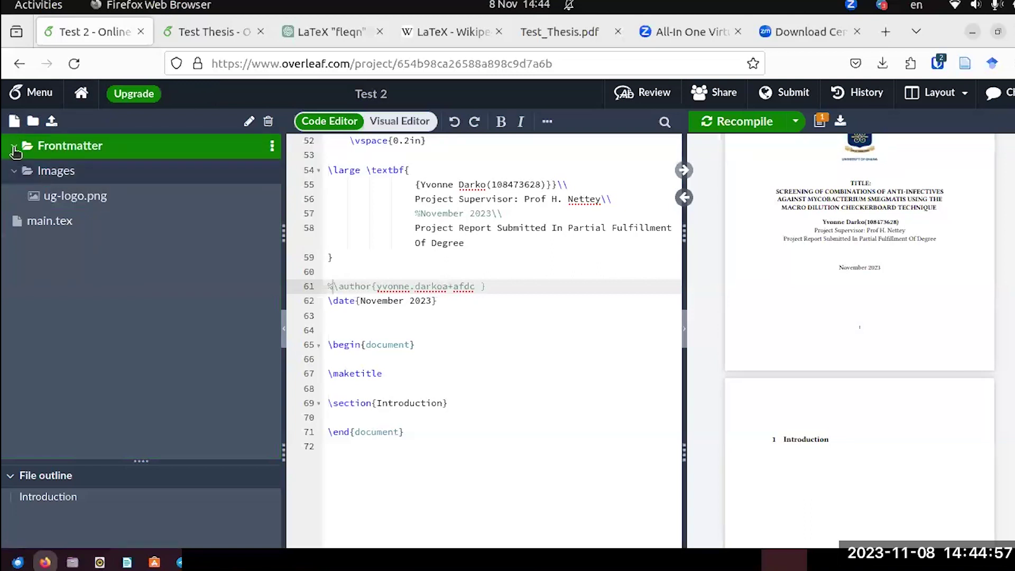
{"action": "right_click", "coordinate": [48, 147]}
{"action": "left_click", "coordinate": [201, 277]}
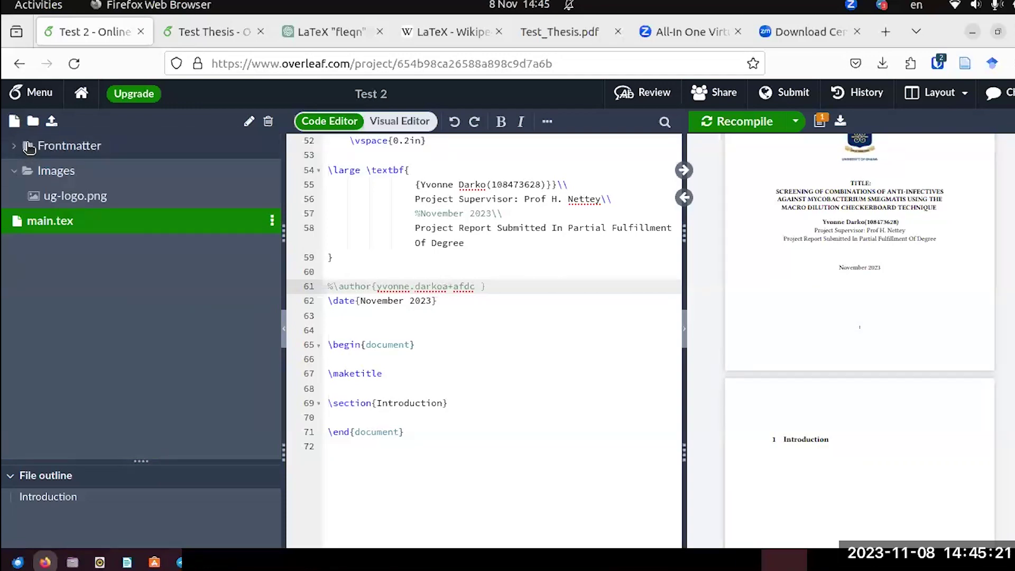
Create an empty Abstract.tex file under Frontmatter and expand the folder to show it.
{"action": "right_click", "coordinate": [29, 149]}
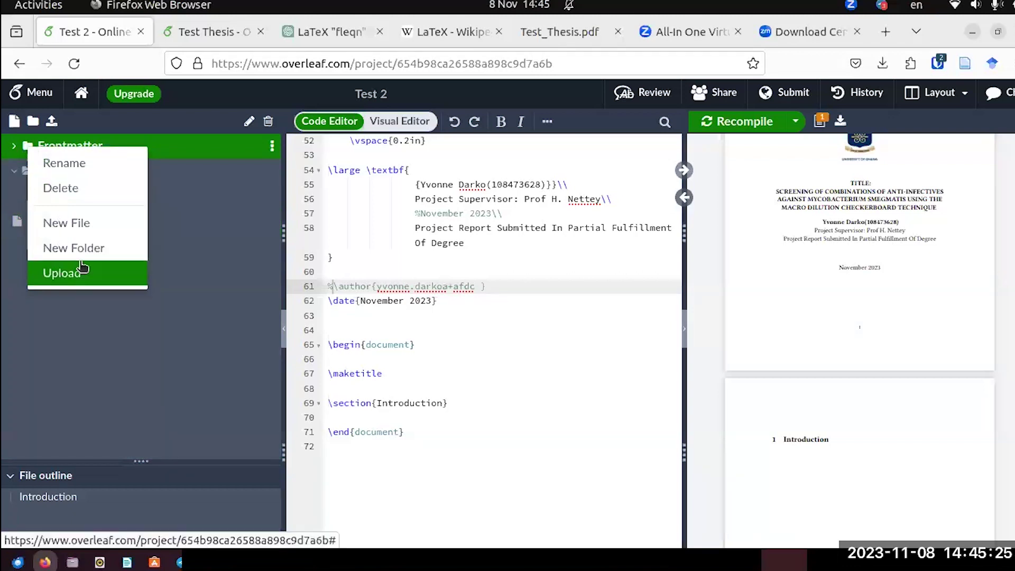
{"action": "left_click", "coordinate": [94, 227]}
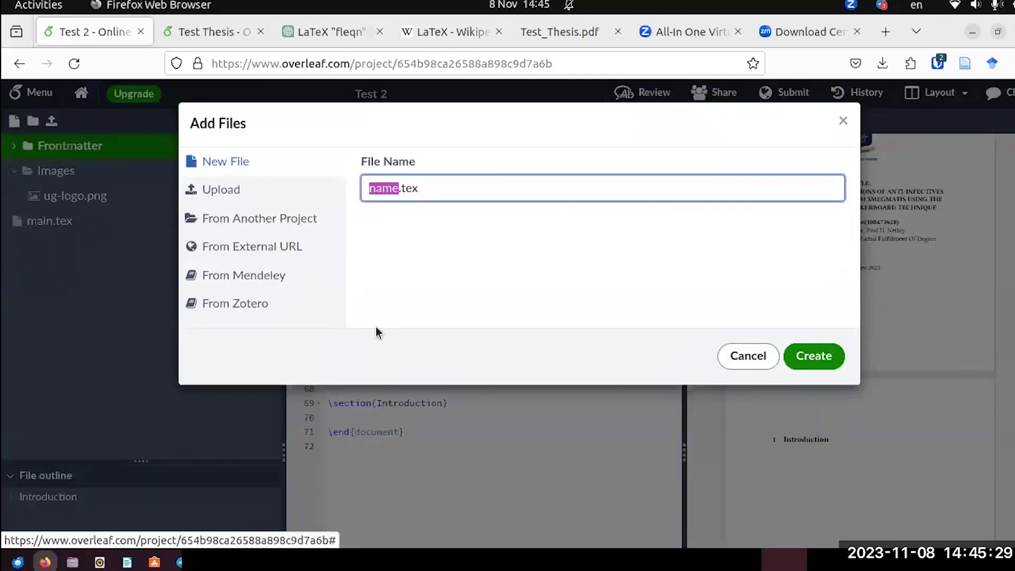
{"action": "type", "text": "Abst"}
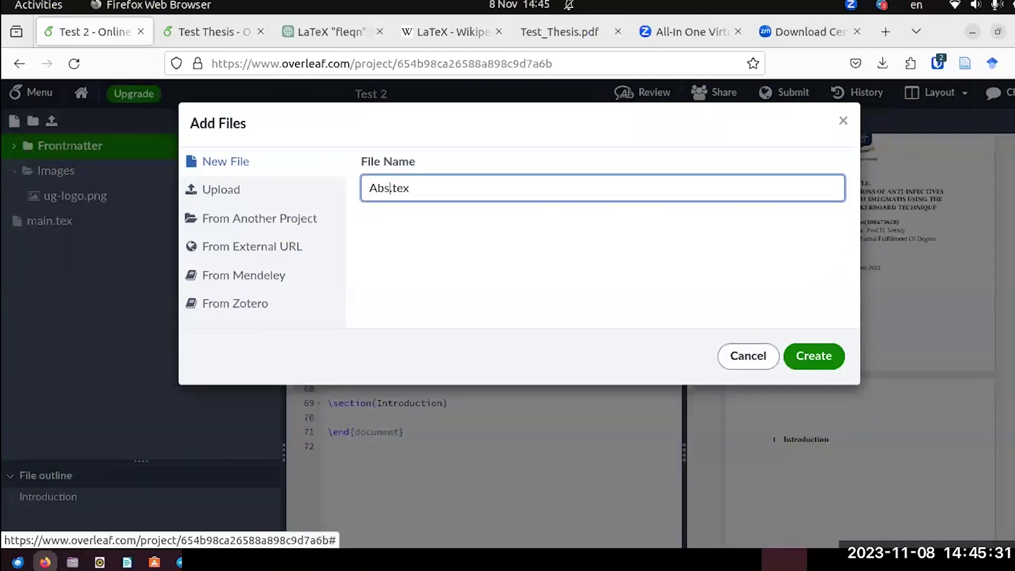
{"action": "type", "text": "ract"}
{"action": "left_click", "coordinate": [407, 214]}
{"action": "left_click", "coordinate": [815, 360]}
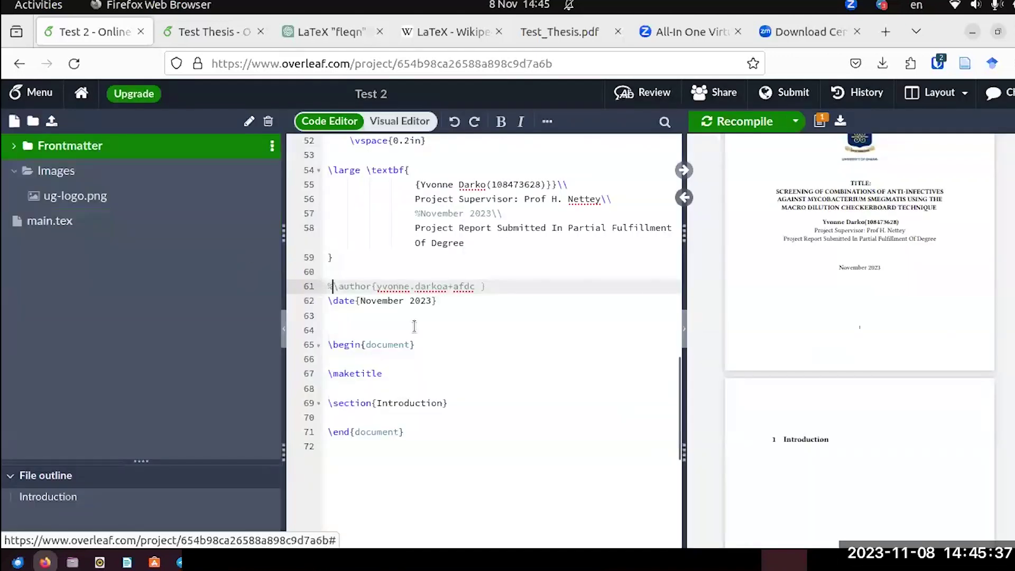
{"action": "left_click", "coordinate": [65, 144]}
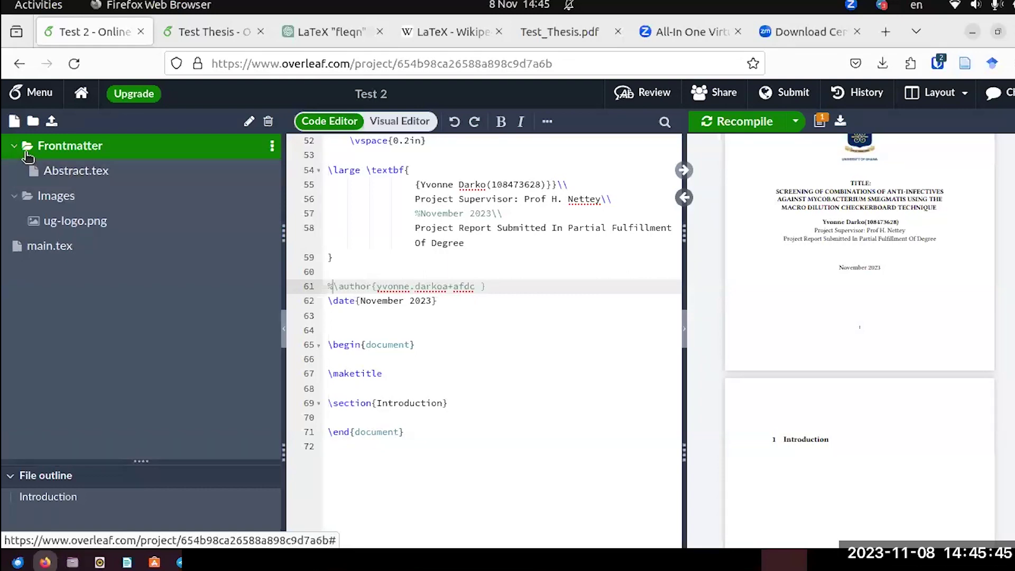
Look over the front matter pages in the reference Test_Thesis.pdf.
{"action": "right_click", "coordinate": [27, 154]}
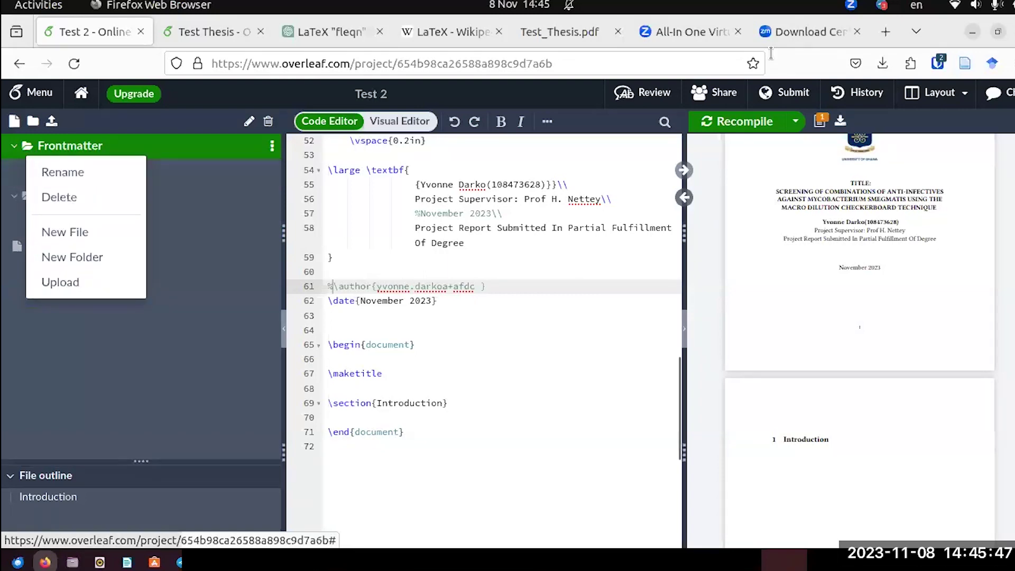
{"action": "left_click", "coordinate": [566, 38]}
{"action": "scroll", "coordinate": [702, 324], "scroll_direction": "down", "scroll_amount": 15}
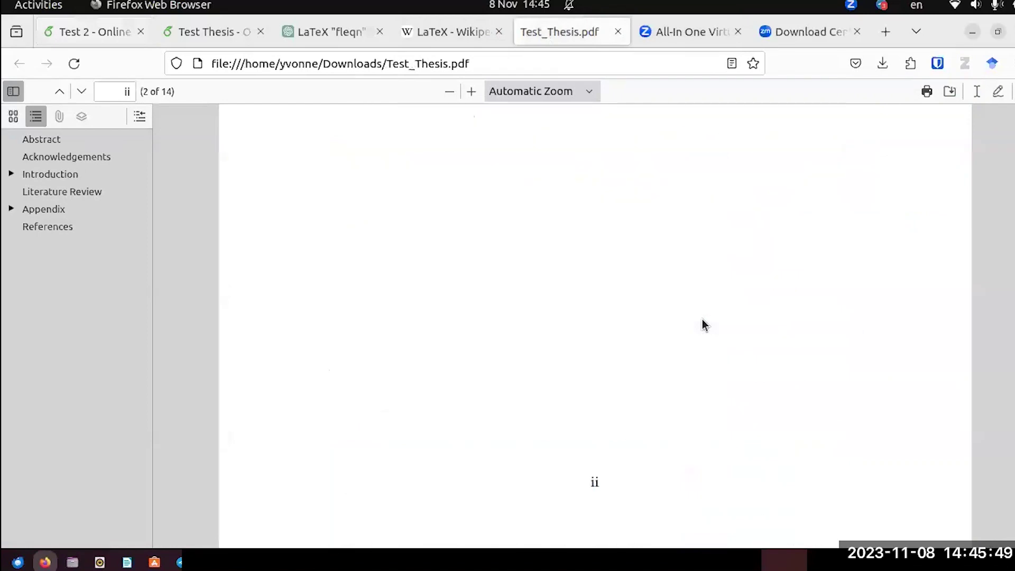
{"action": "scroll", "coordinate": [702, 323], "scroll_direction": "up", "scroll_amount": 3}
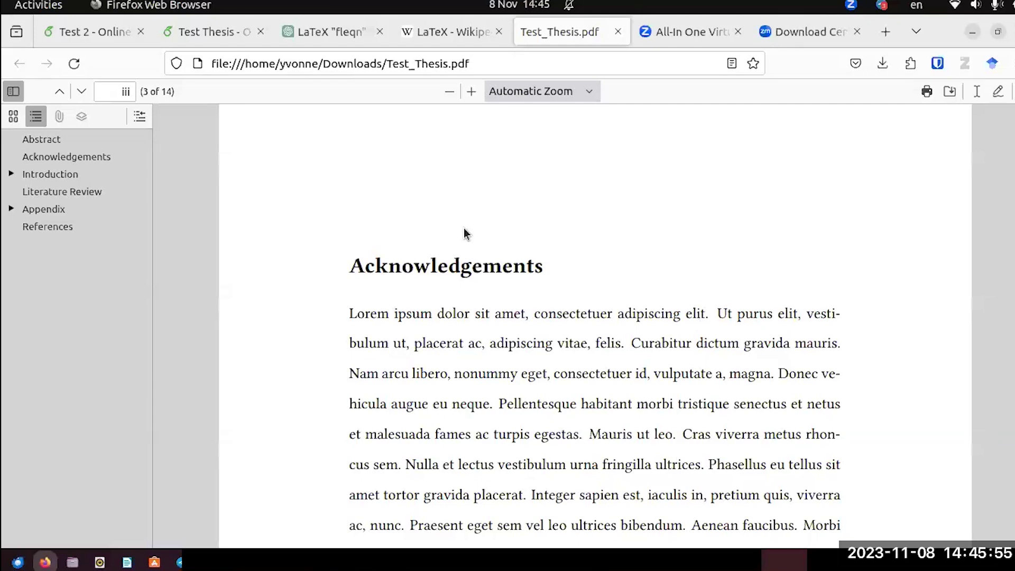
Add a Dedication.tex file to Test 2's Frontmatter folder, then switch to Test Thesis.
{"action": "left_click", "coordinate": [78, 41]}
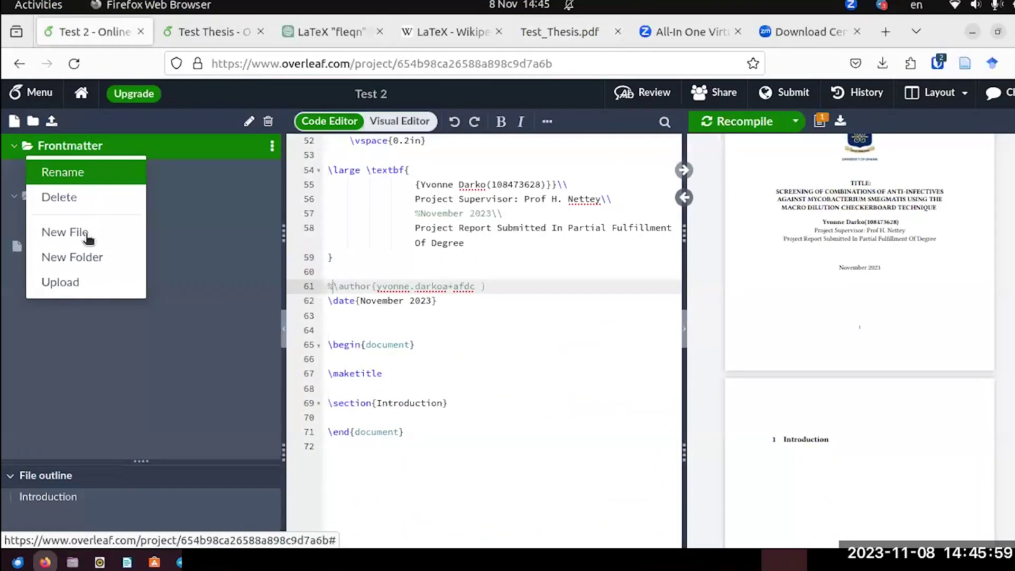
{"action": "left_click", "coordinate": [104, 233]}
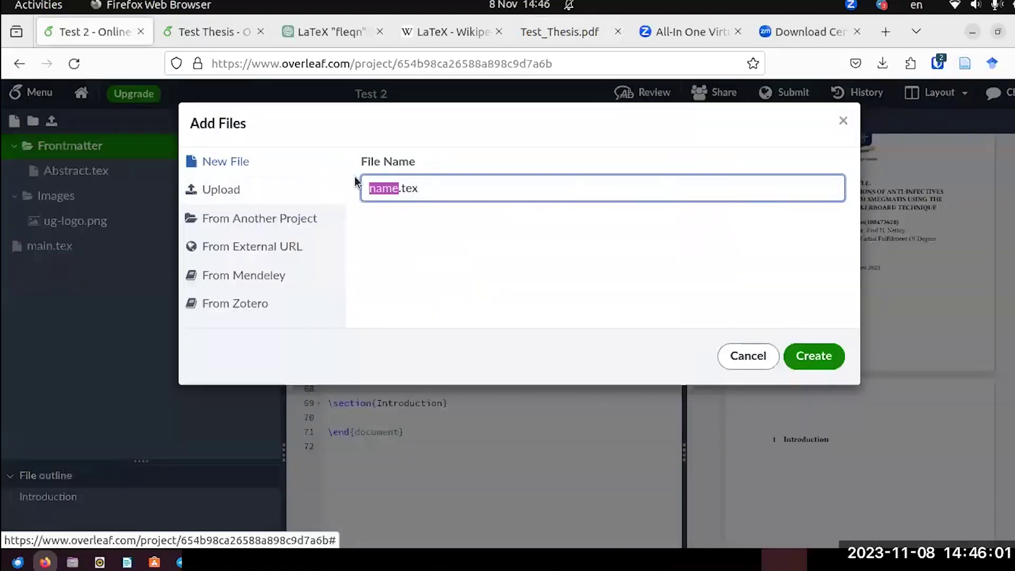
{"action": "type", "text": "Dedication"}
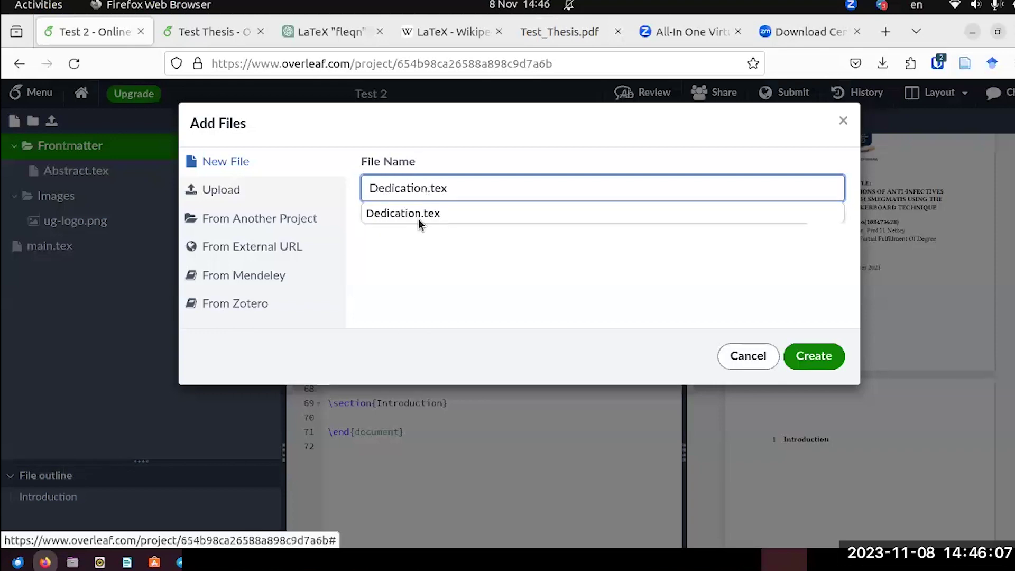
{"action": "left_click", "coordinate": [420, 220]}
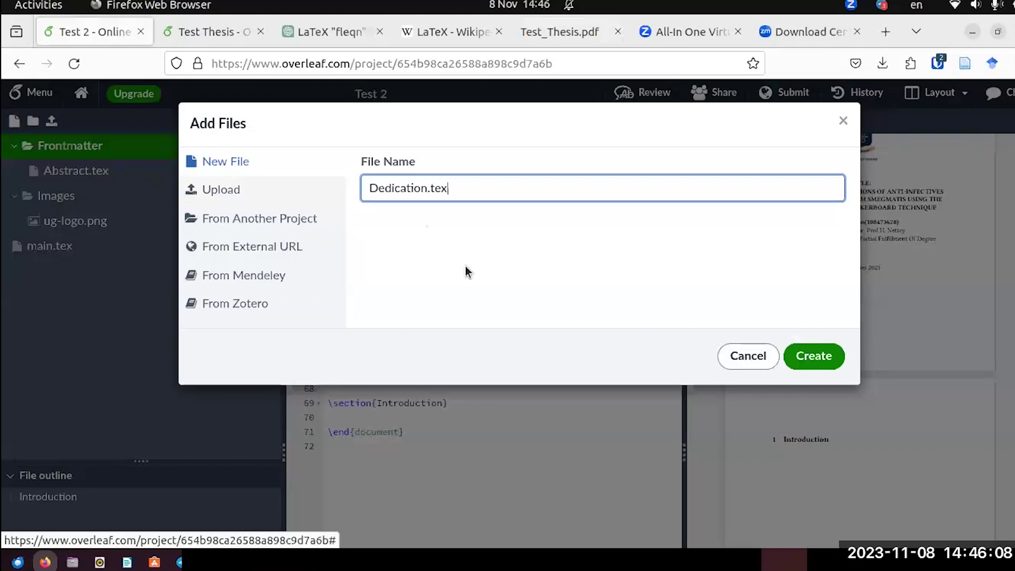
{"action": "left_click", "coordinate": [826, 363]}
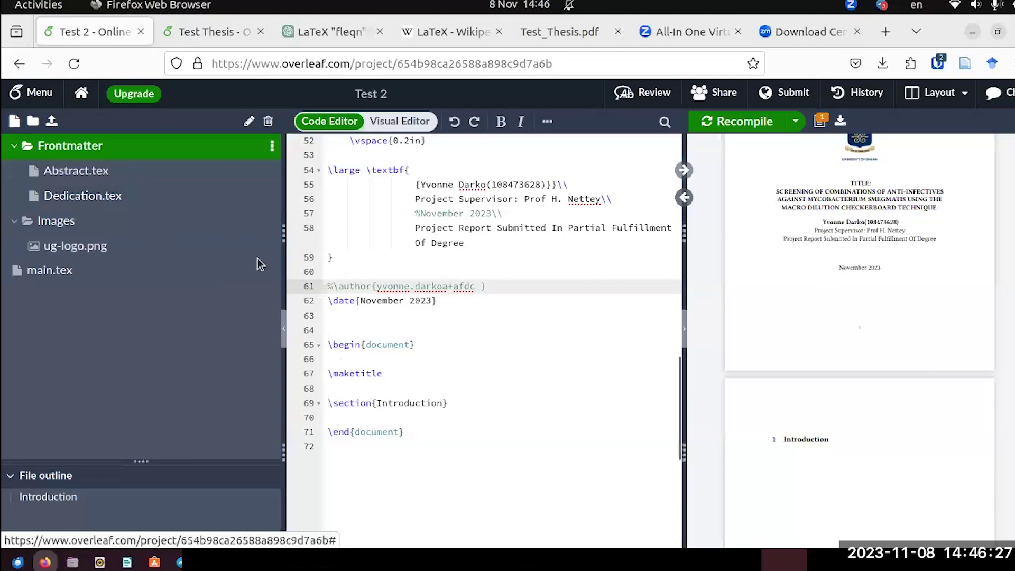
{"action": "key", "text": "ctrl+Tab"}
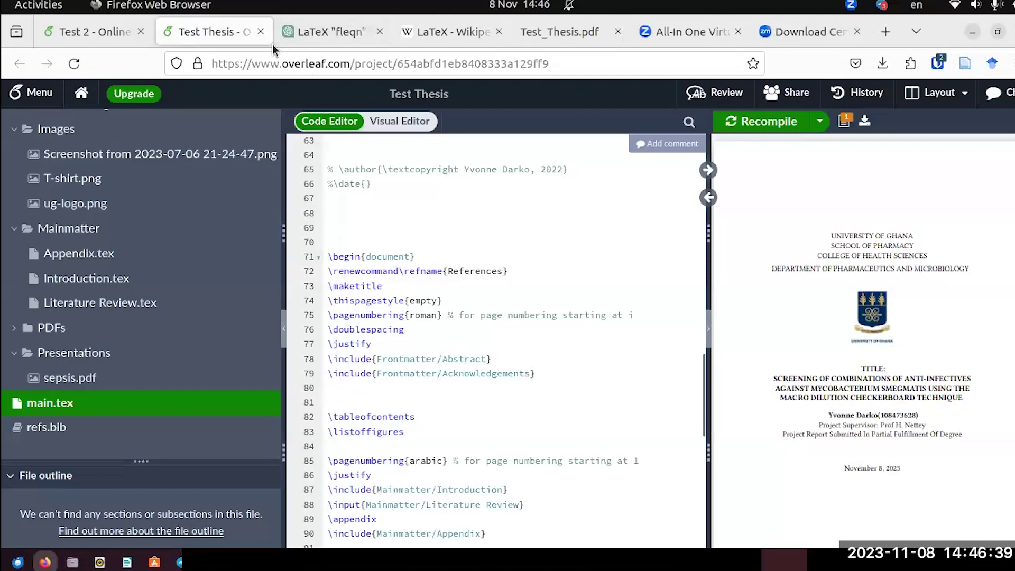
Delete the \section{Introduction} line after \maketitle in Test 2's main.tex.
{"action": "left_click", "coordinate": [95, 31]}
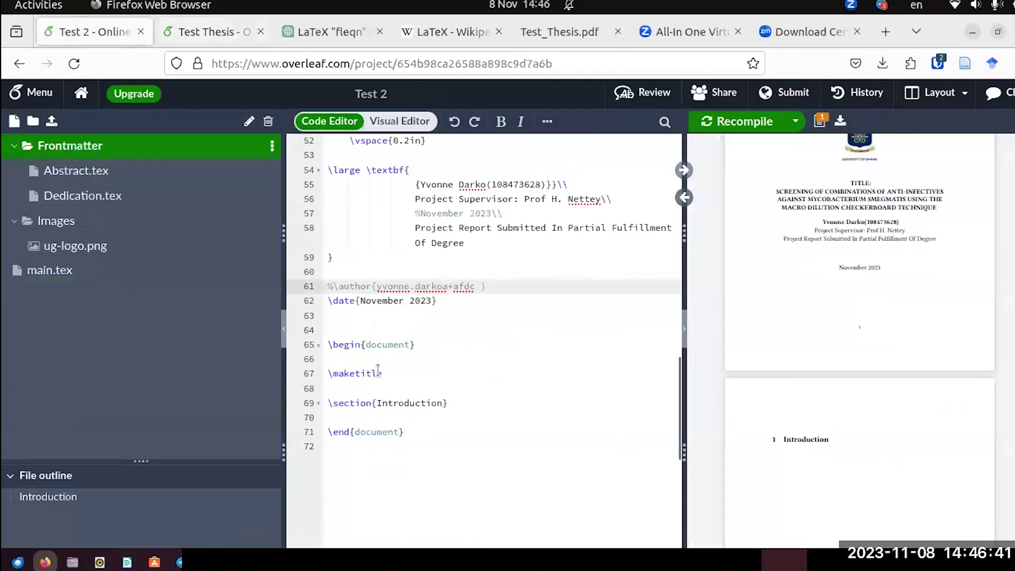
{"action": "left_click", "coordinate": [382, 372]}
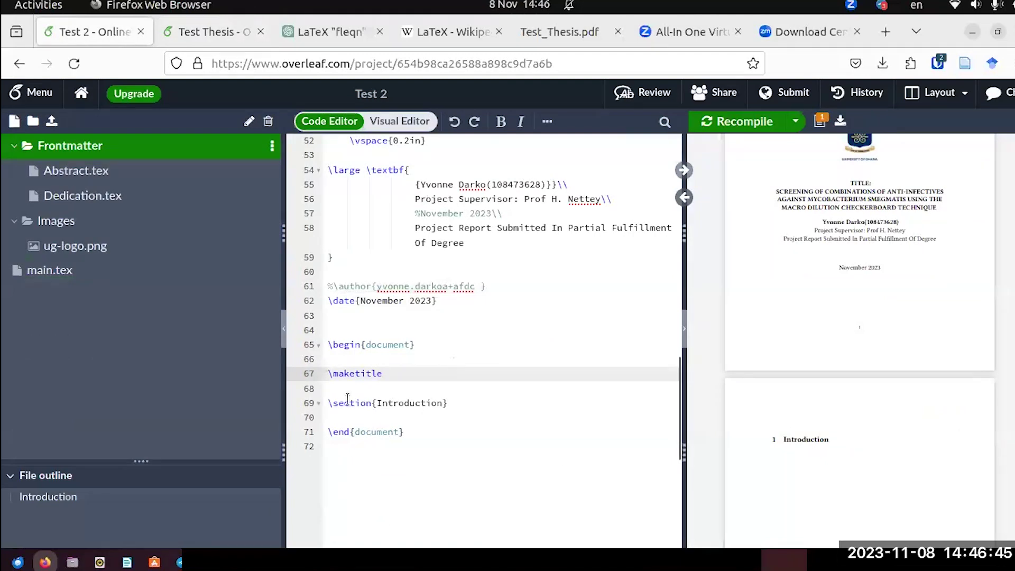
{"action": "left_click_drag", "start_coordinate": [447, 403], "coordinate": [426, 403]}
{"action": "left_click_drag", "start_coordinate": [335, 403], "coordinate": [333, 402]}
{"action": "key", "text": "BackSpace"}
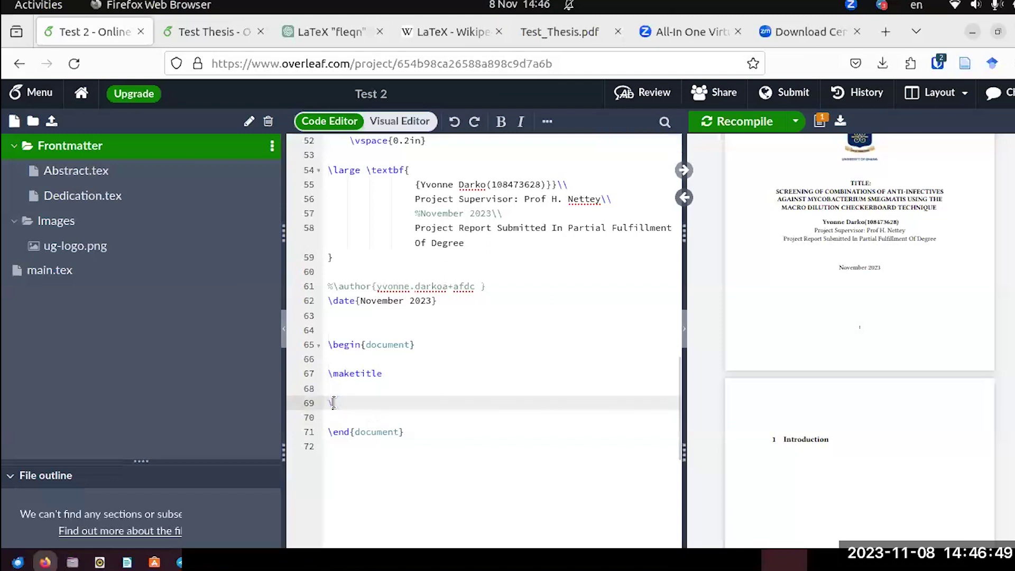
Insert \include{Frontmatter/Abstract} and \include{Frontmatter/Dedication} there and recompile.
{"action": "type", "text": "include"}
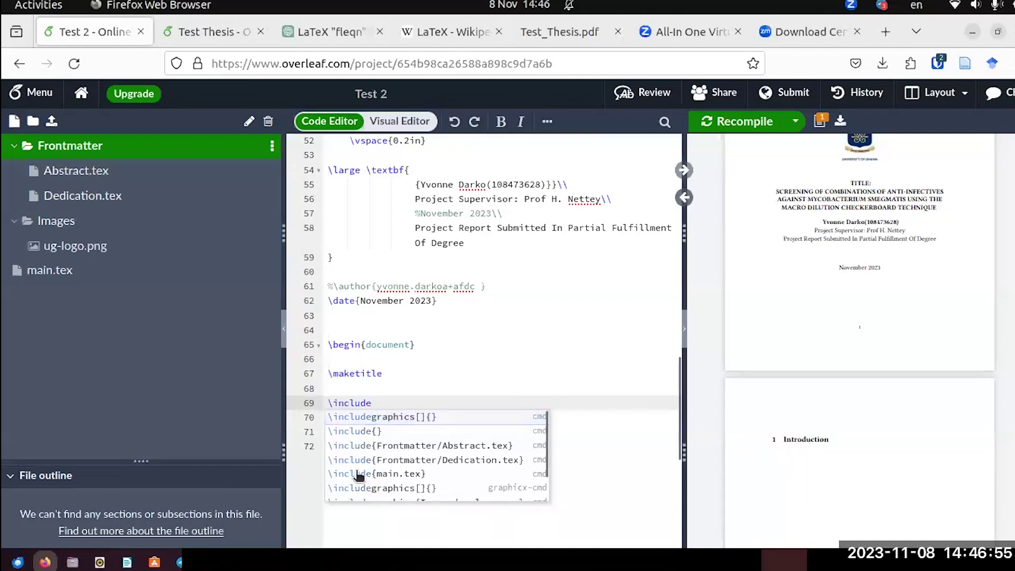
{"action": "scroll", "coordinate": [380, 446], "scroll_direction": "down", "scroll_amount": 1}
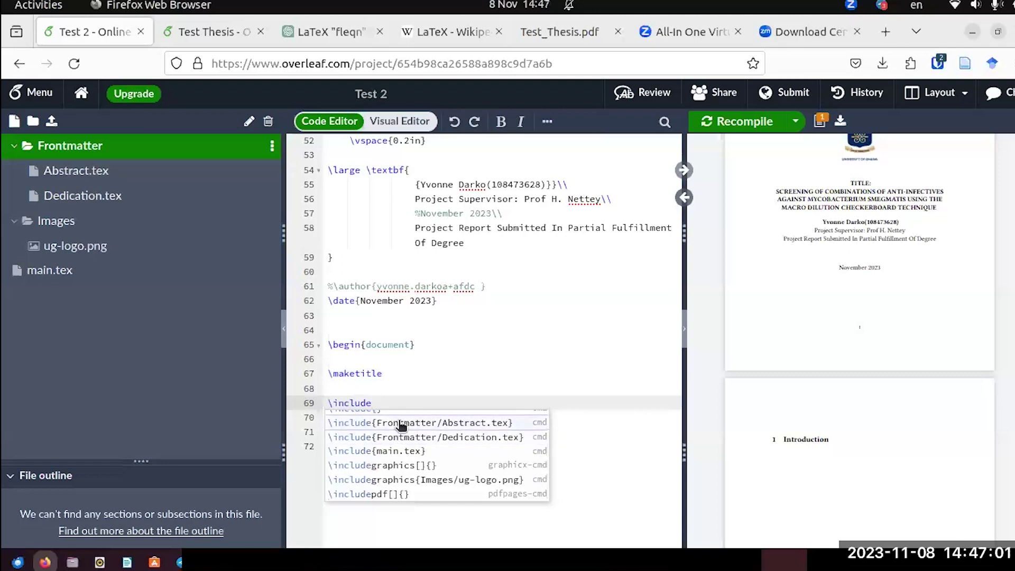
{"action": "left_click", "coordinate": [400, 424]}
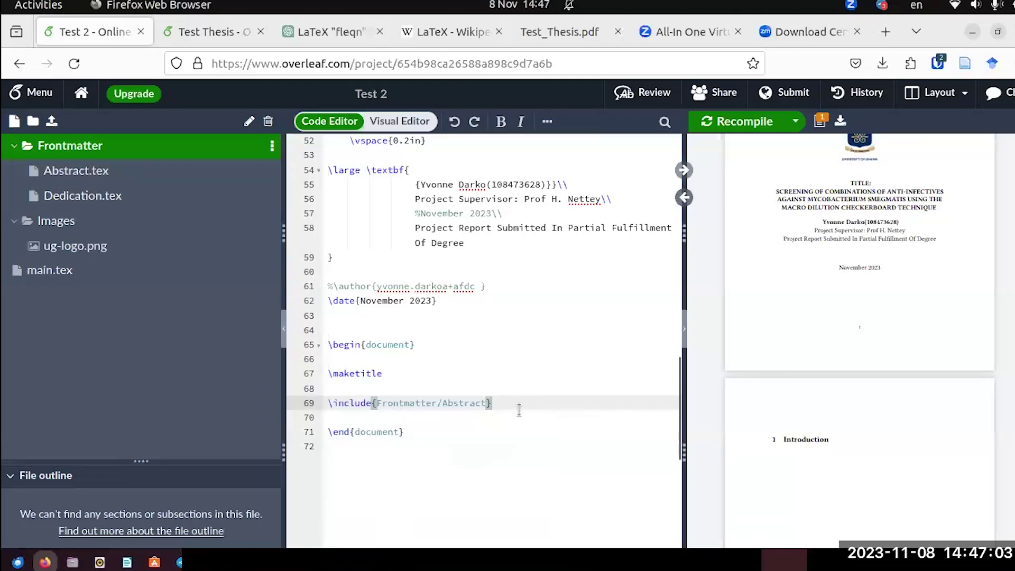
{"action": "key", "text": "Return"}
{"action": "type", "text": "\\"}
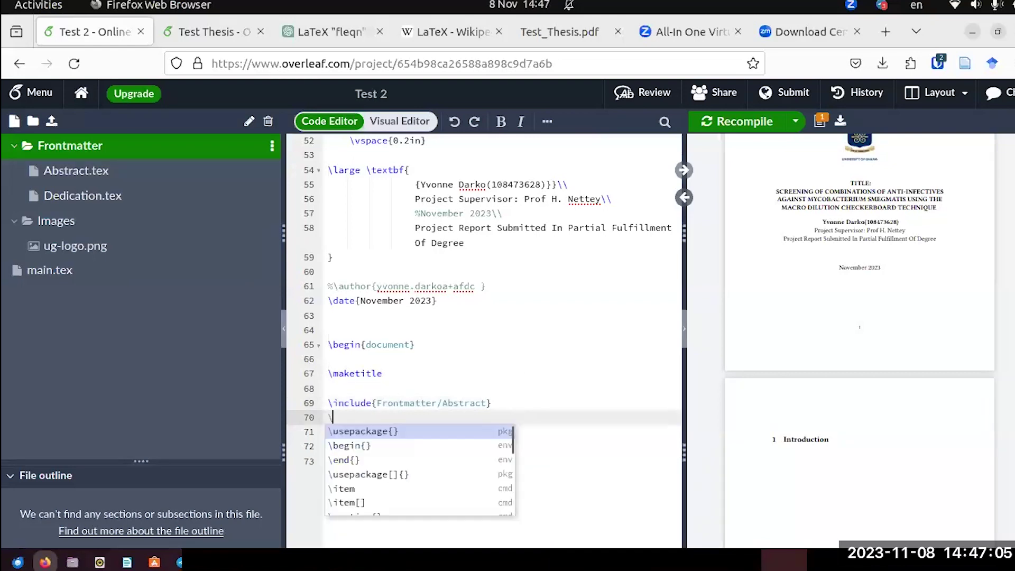
{"action": "type", "text": "includ"}
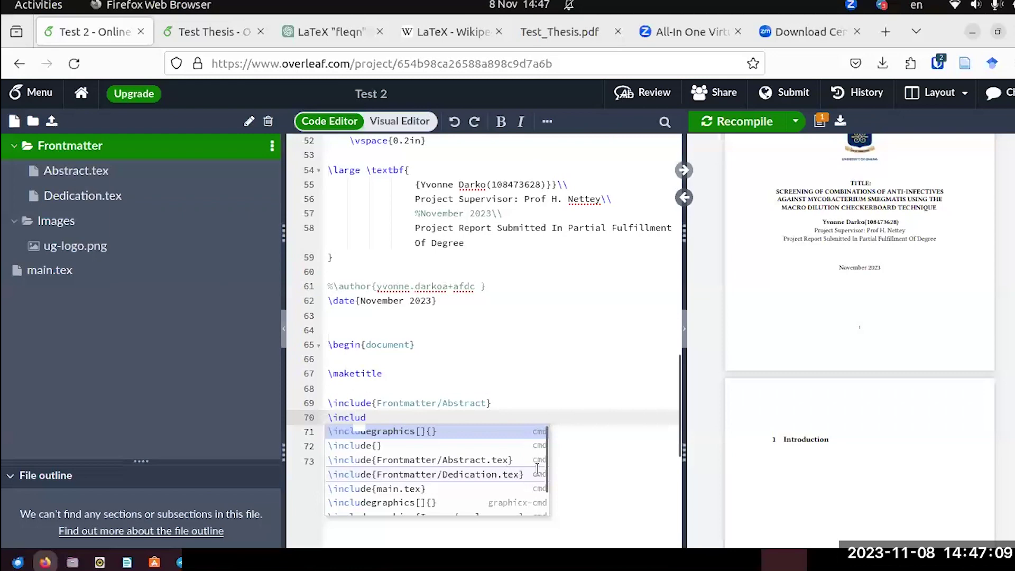
{"action": "key", "text": "Down"}
{"action": "key", "text": "Down"}
{"action": "key", "text": "Down"}
{"action": "key", "text": "Return"}
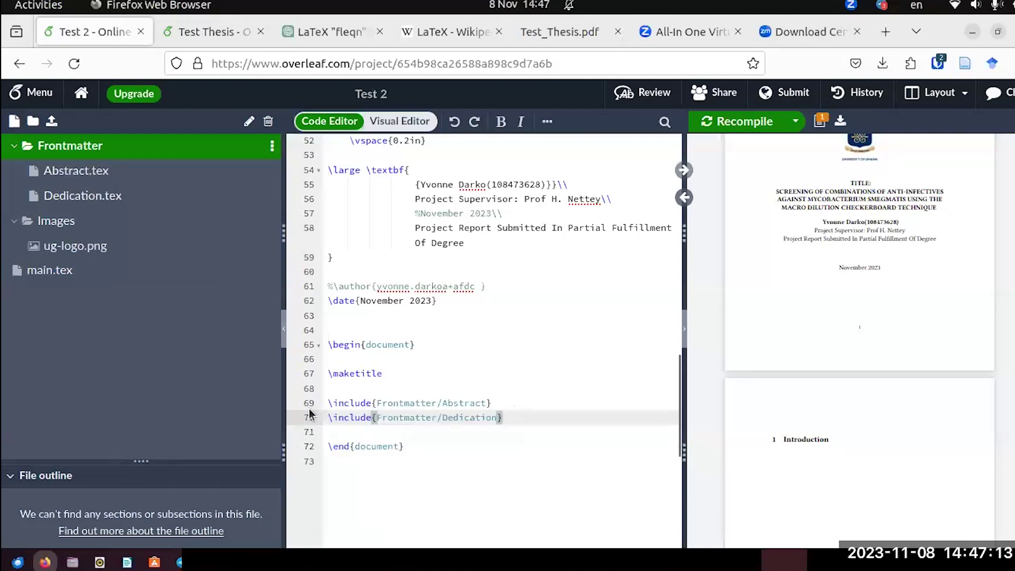
{"action": "left_click", "coordinate": [751, 128]}
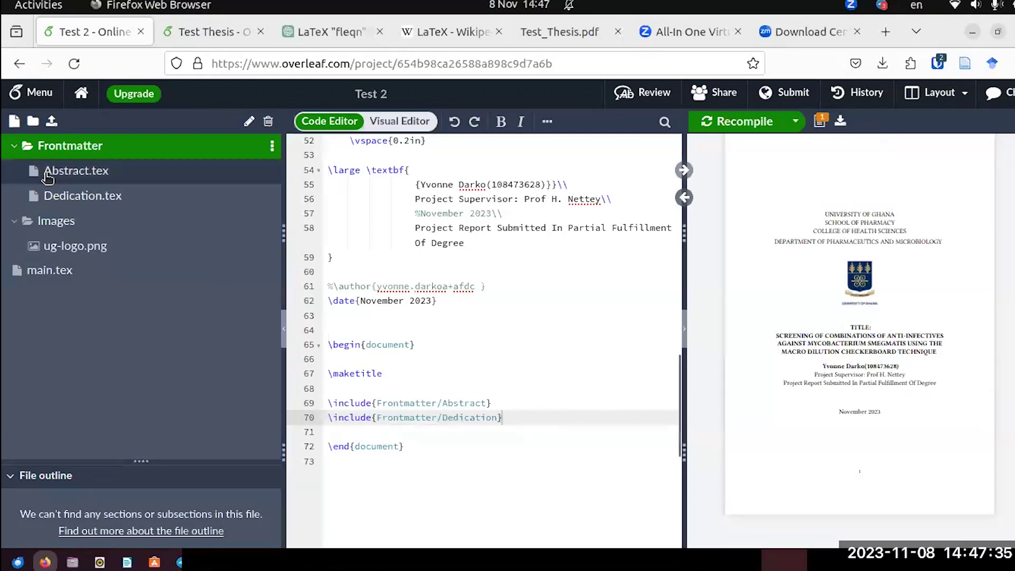
Write \section*{Abstract} at the top of Abstract.tex and recompile to check page two.
{"action": "left_click", "coordinate": [48, 178]}
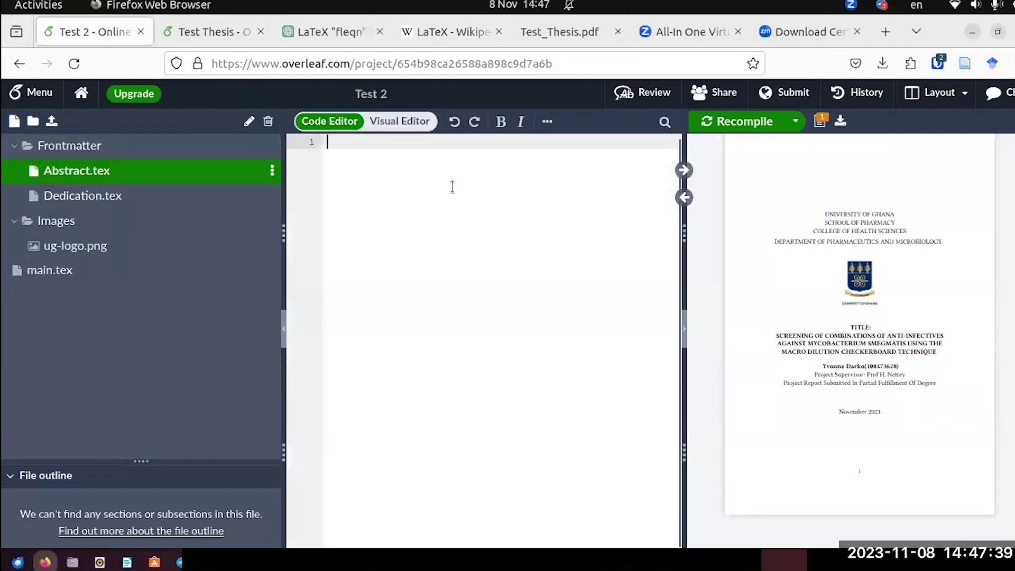
{"action": "left_click", "coordinate": [89, 196]}
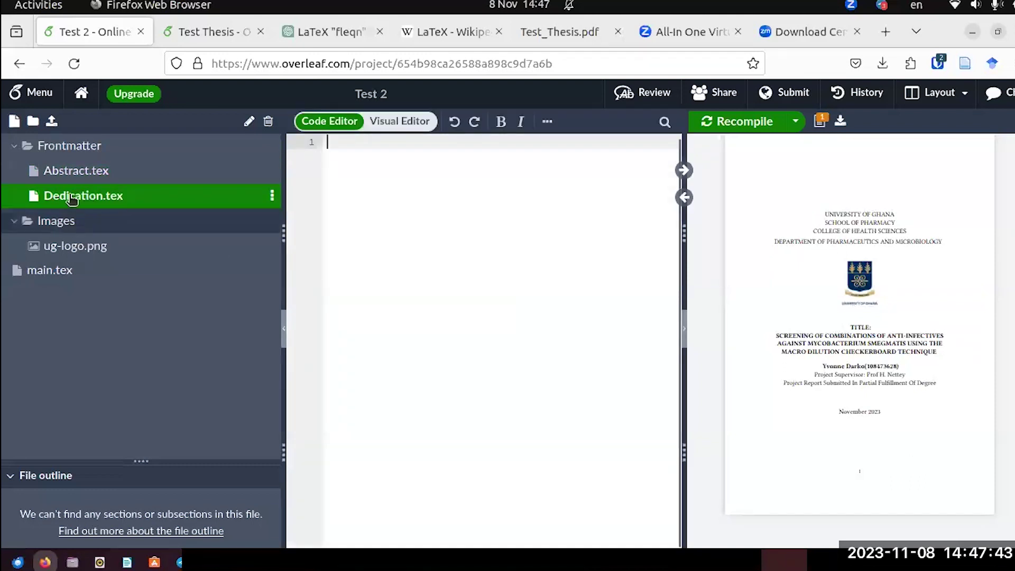
{"action": "left_click", "coordinate": [79, 174]}
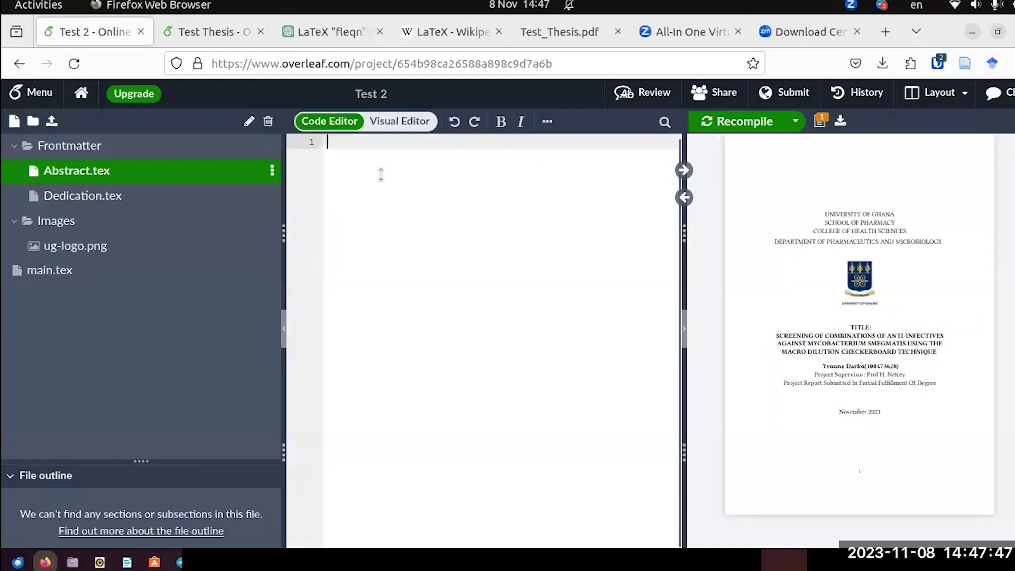
{"action": "left_click", "coordinate": [347, 177]}
{"action": "type", "text": "\\"}
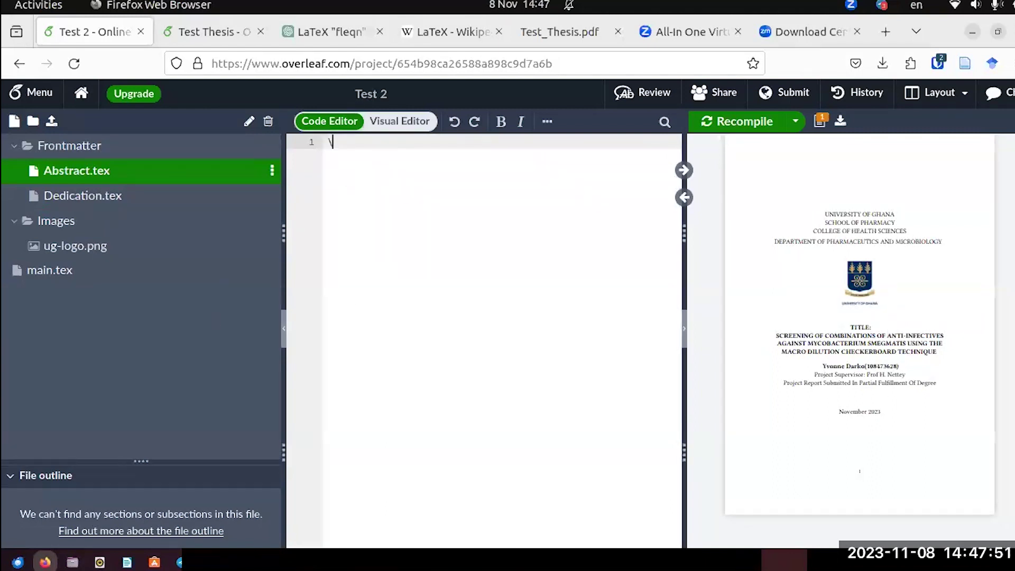
{"action": "type", "text": "section"}
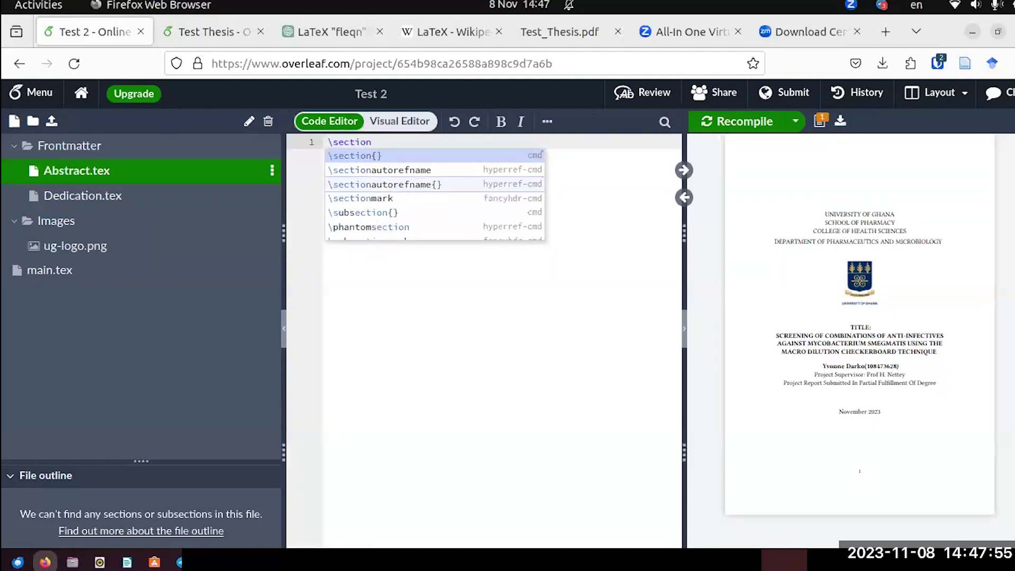
{"action": "type", "text": "*"}
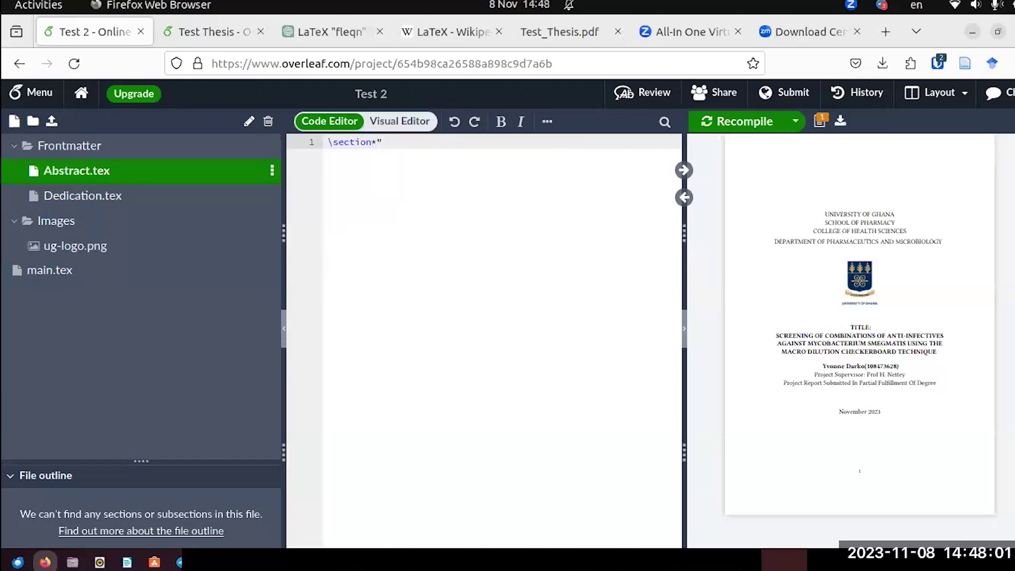
{"action": "type", "text": "{"}
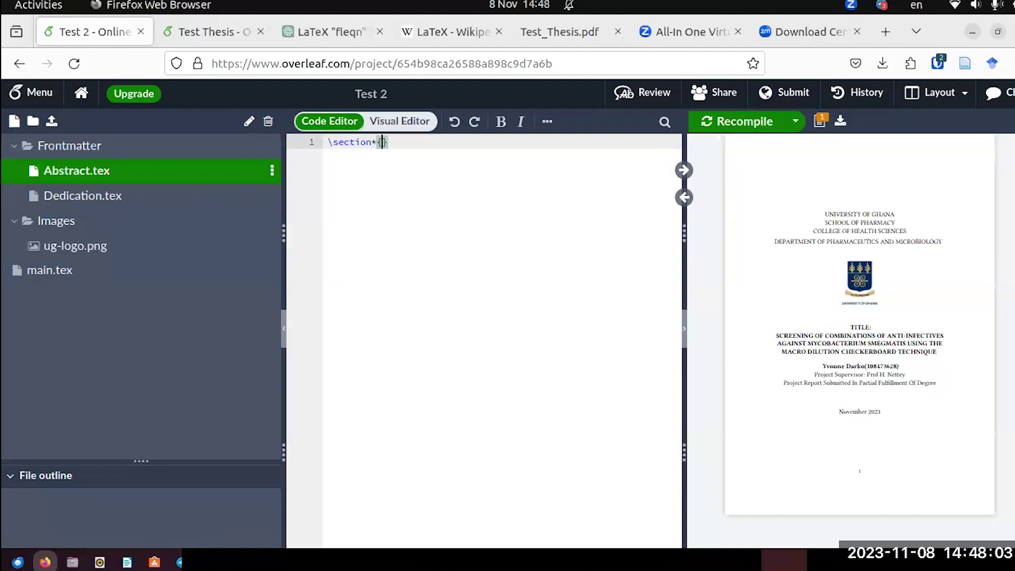
{"action": "type", "text": "Abst"}
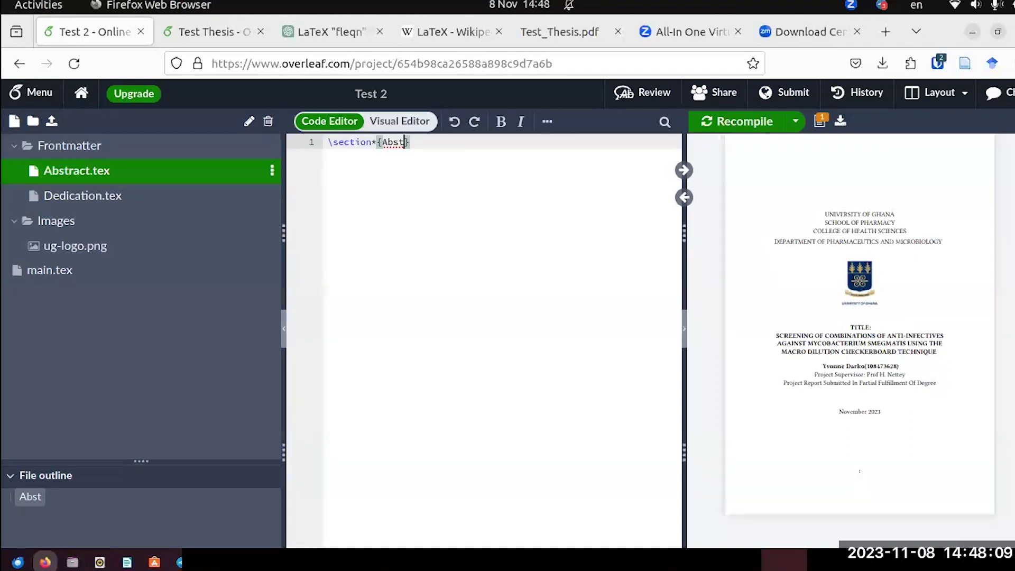
{"action": "type", "text": "ract"}
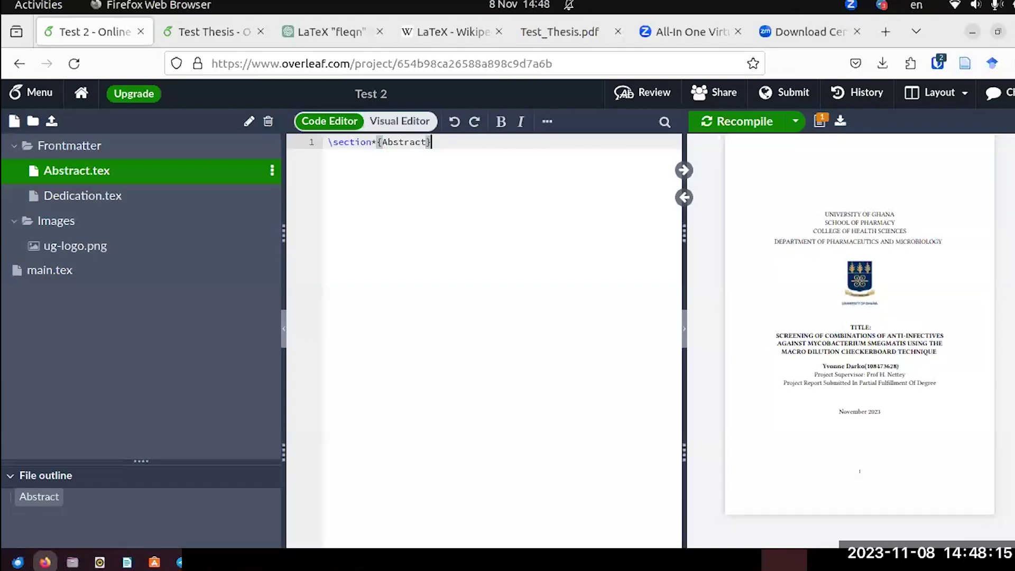
{"action": "key", "text": "Return"}
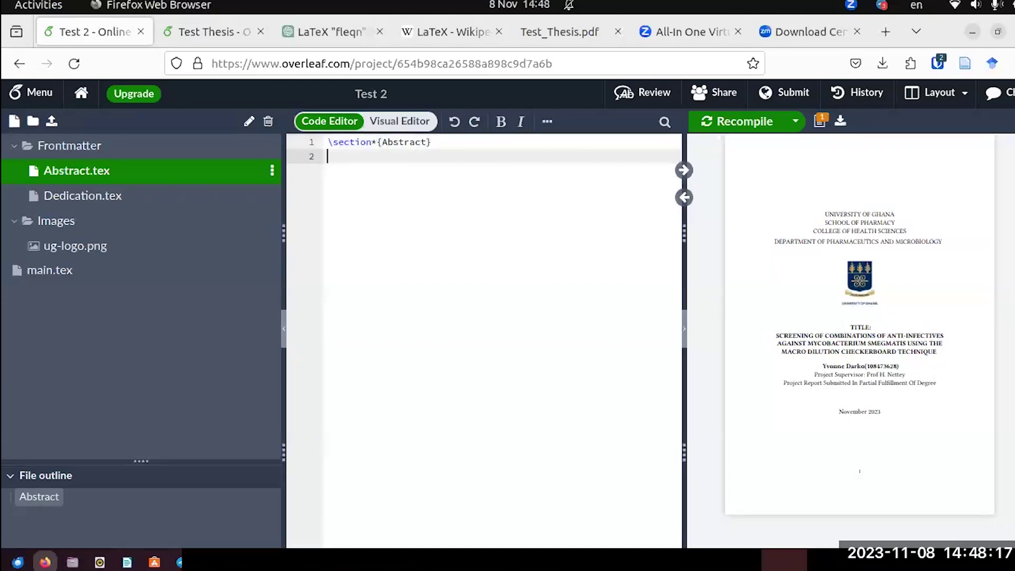
{"action": "left_click", "coordinate": [736, 121]}
{"action": "scroll", "coordinate": [909, 319], "scroll_direction": "down", "scroll_amount": 5}
{"action": "scroll", "coordinate": [909, 319], "scroll_direction": "down", "scroll_amount": 2}
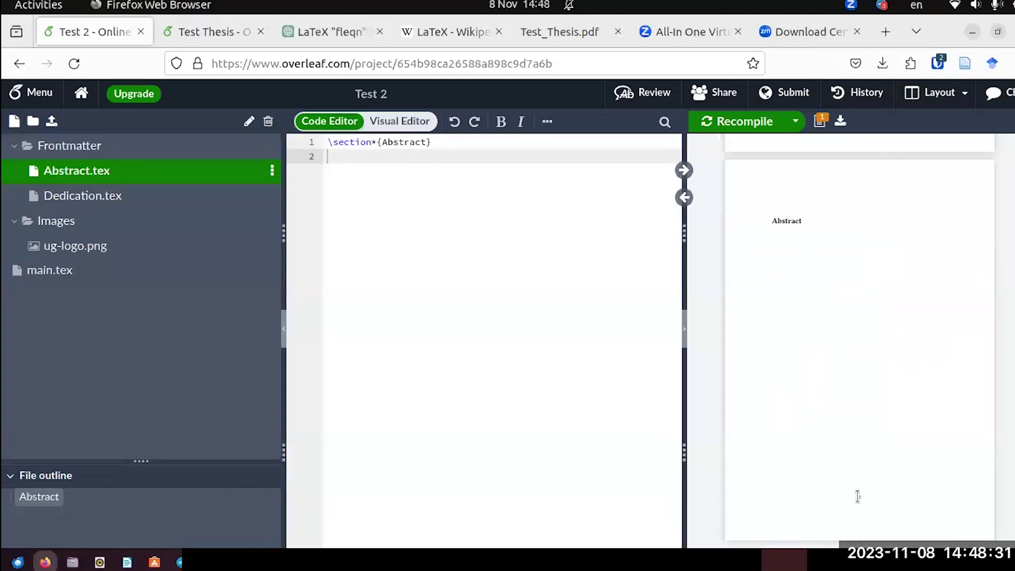
{"action": "scroll", "coordinate": [840, 333], "scroll_direction": "up", "scroll_amount": 5}
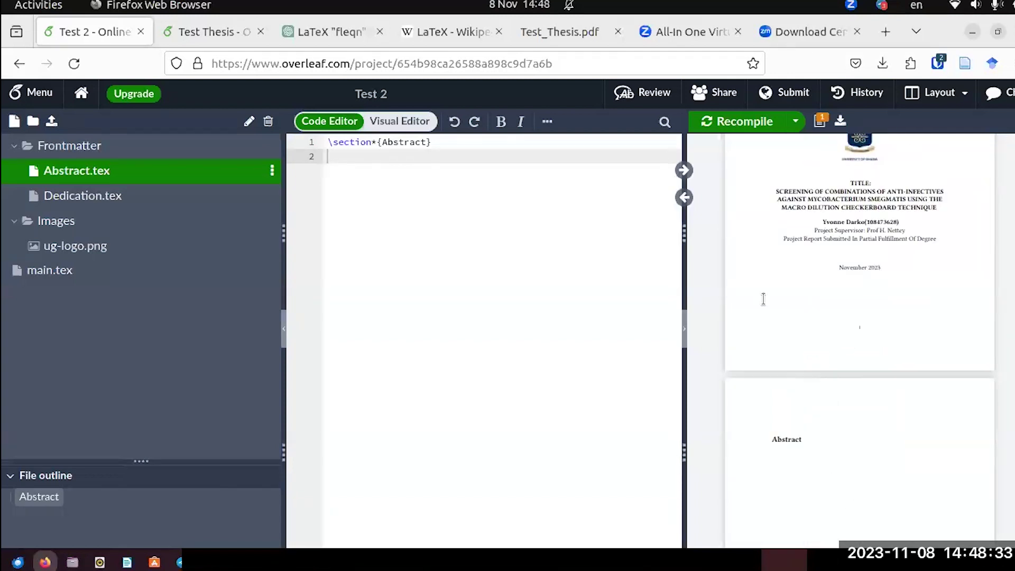
Write \section*{Dedication} in Dedication.tex and recompile the thesis.
{"action": "left_click", "coordinate": [83, 196]}
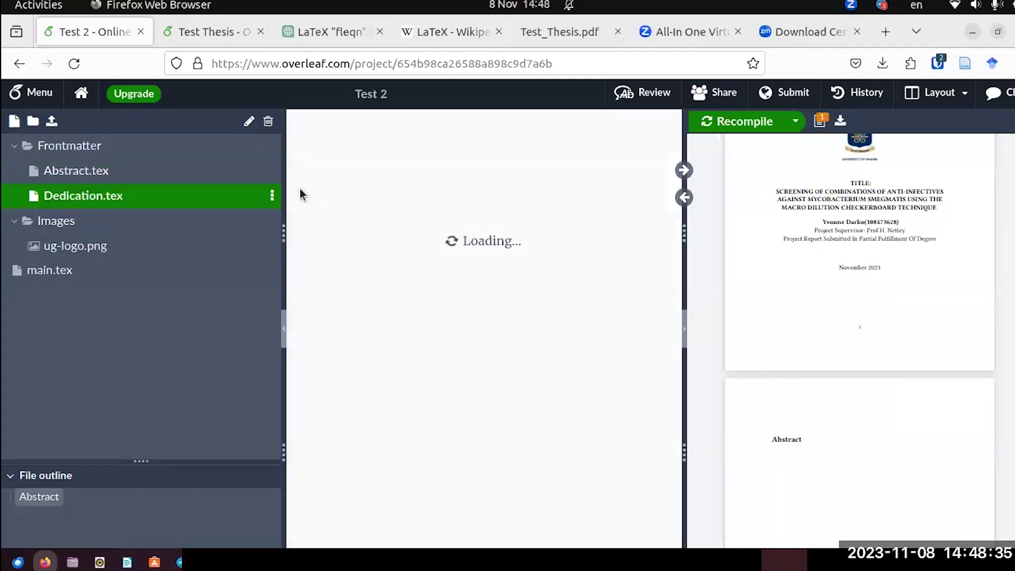
{"action": "type", "text": "\\section"}
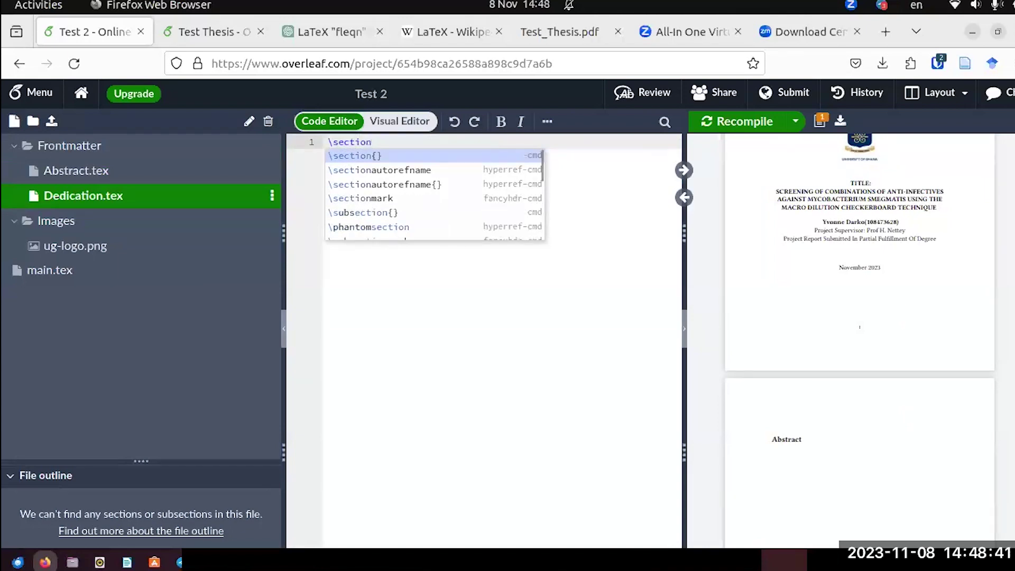
{"action": "type", "text": "*"}
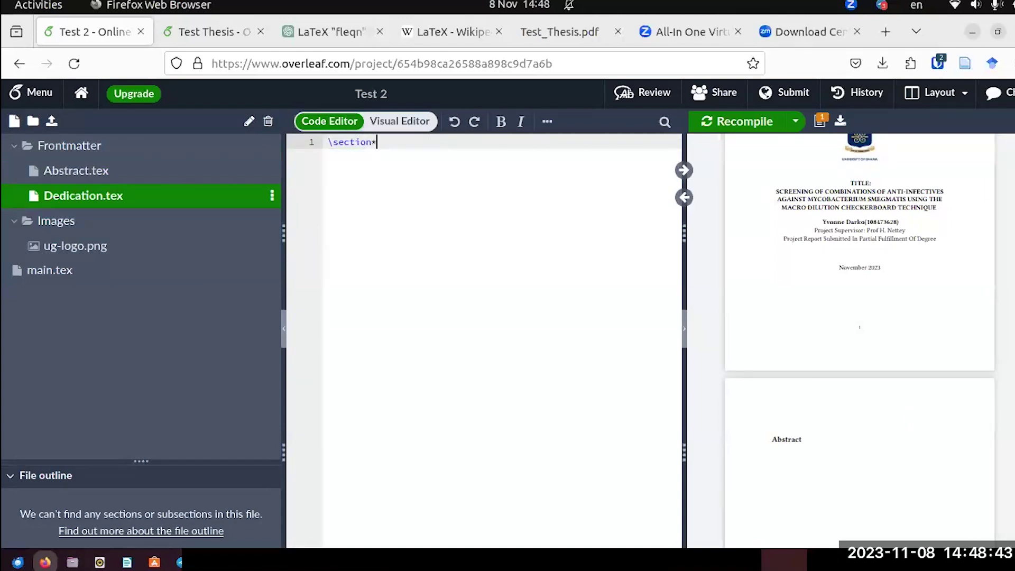
{"action": "type", "text": "{"}
{"action": "type", "text": "Dedicatio"}
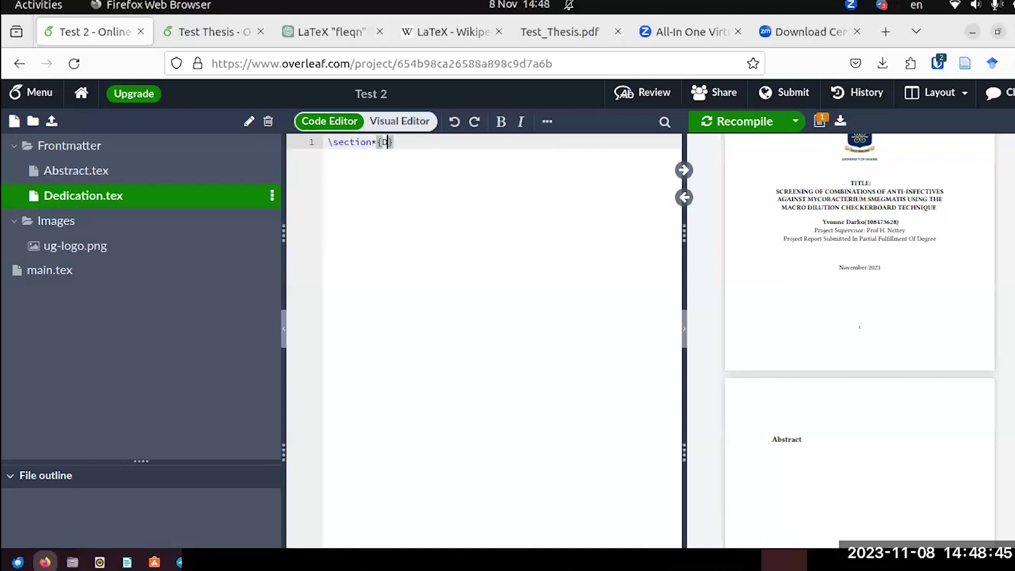
{"action": "type", "text": "n"}
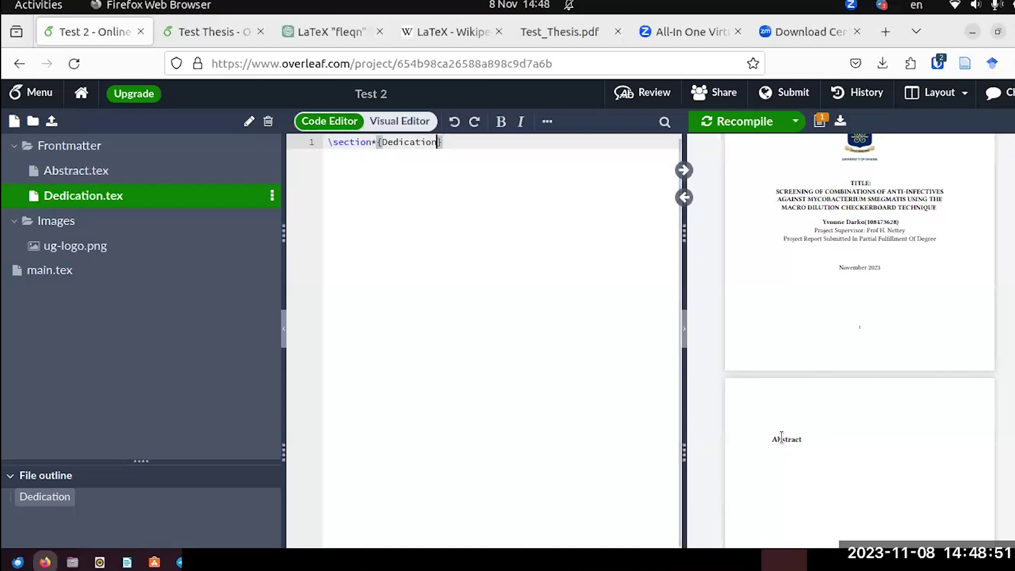
{"action": "left_click", "coordinate": [722, 127]}
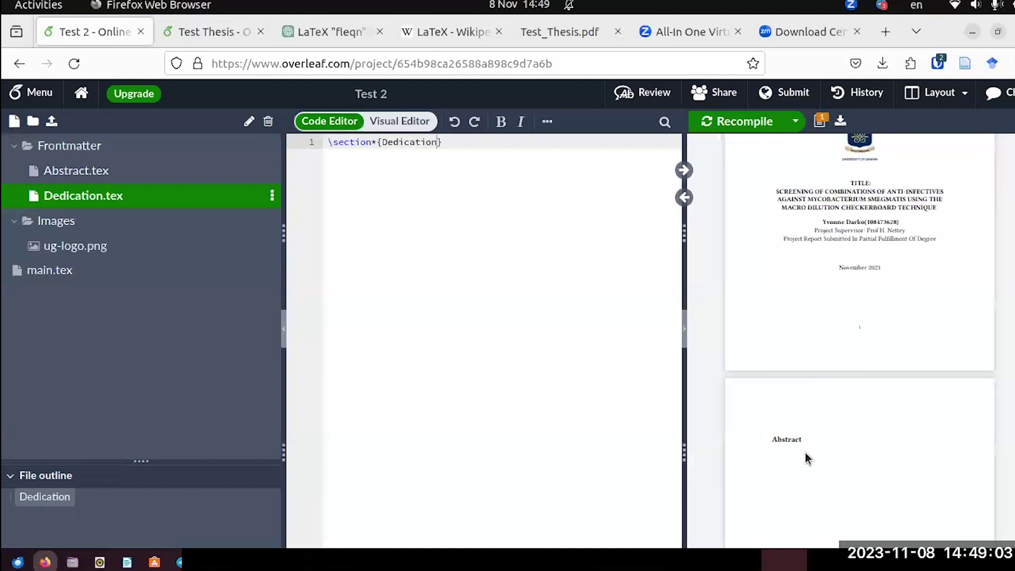
Change the Abstract heading to 'My' and recompile to see it in the preview.
{"action": "left_click", "coordinate": [70, 179]}
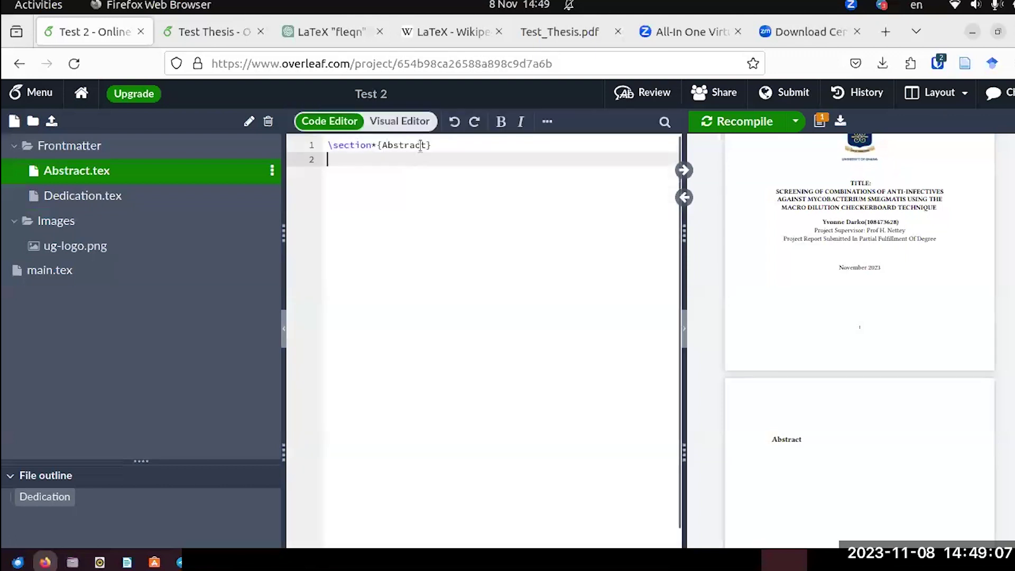
{"action": "left_click_drag", "start_coordinate": [428, 143], "coordinate": [382, 143]}
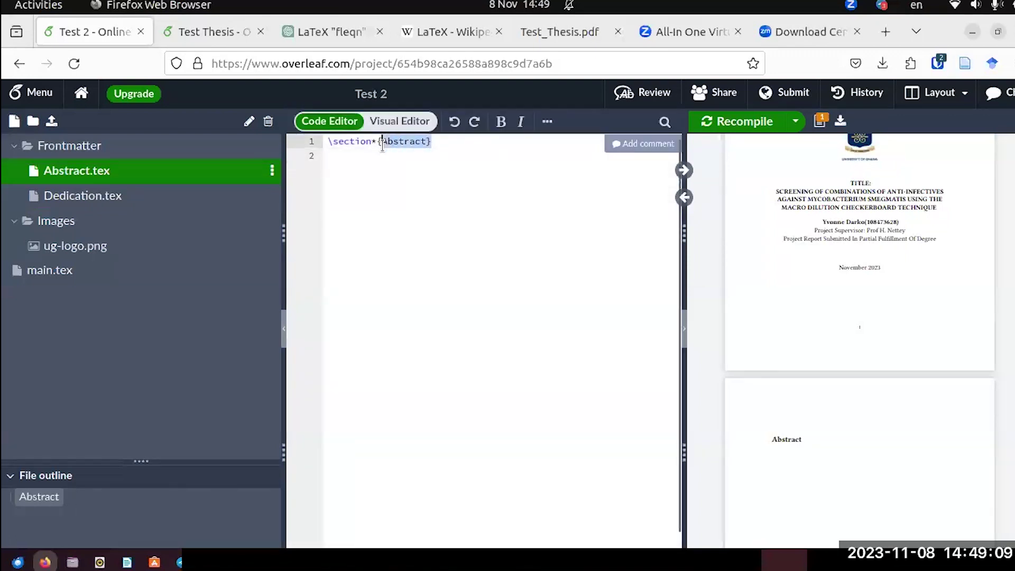
{"action": "left_click", "coordinate": [424, 149]}
{"action": "left_click_drag", "start_coordinate": [428, 143], "coordinate": [381, 143]}
{"action": "left_click", "coordinate": [381, 142]}
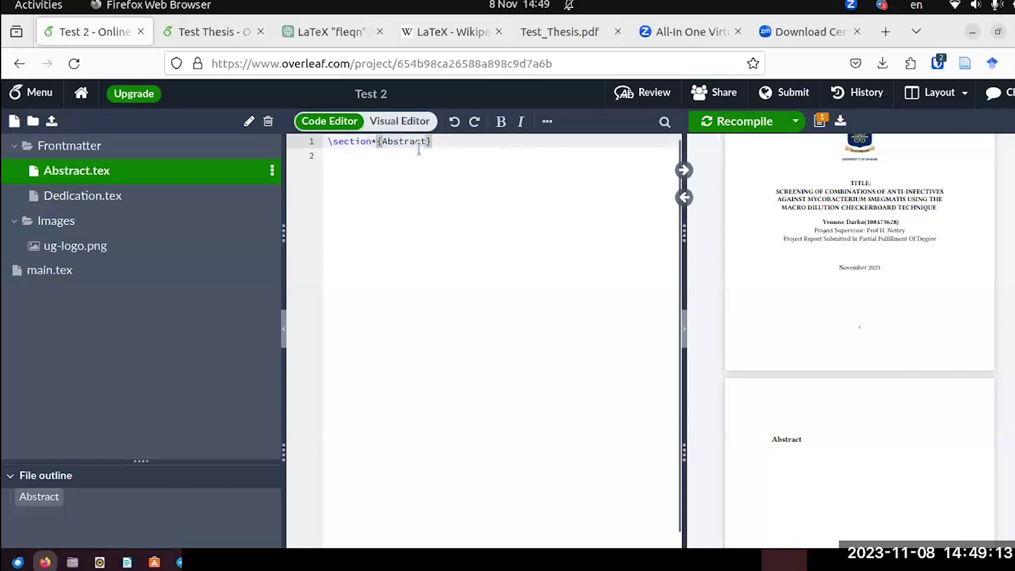
{"action": "left_click_drag", "start_coordinate": [423, 144], "coordinate": [383, 146]}
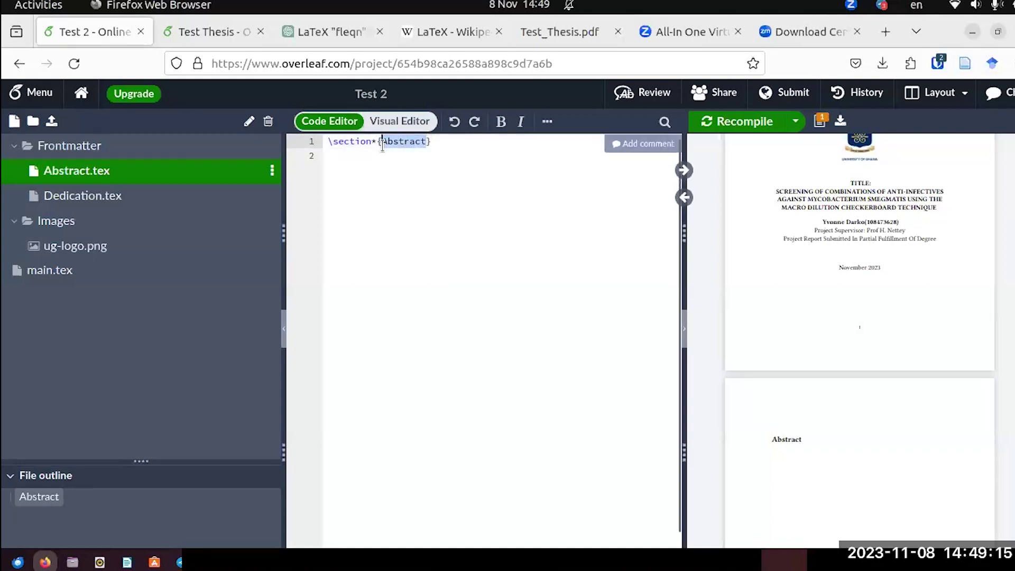
{"action": "type", "text": "My"}
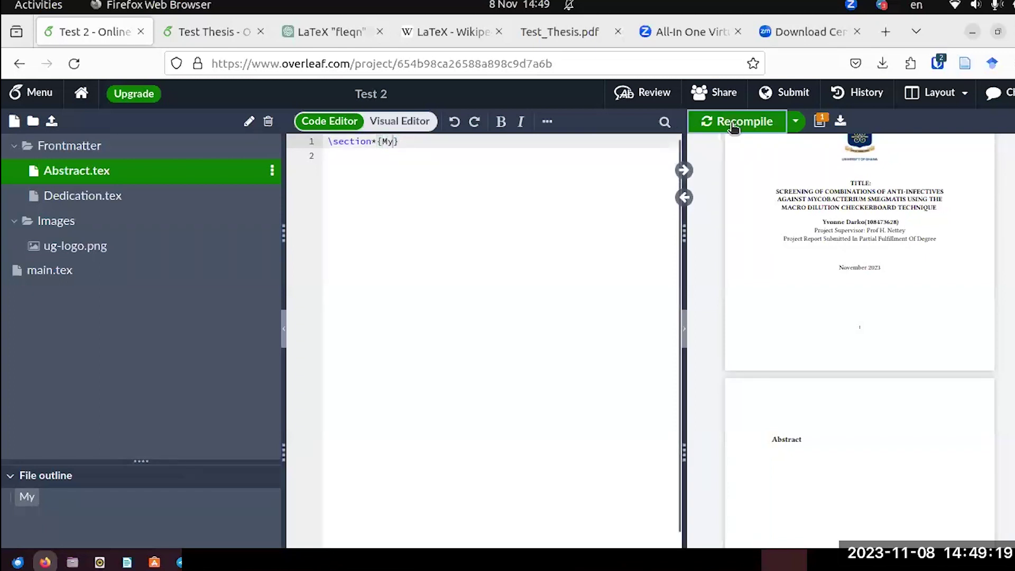
{"action": "left_click", "coordinate": [733, 126]}
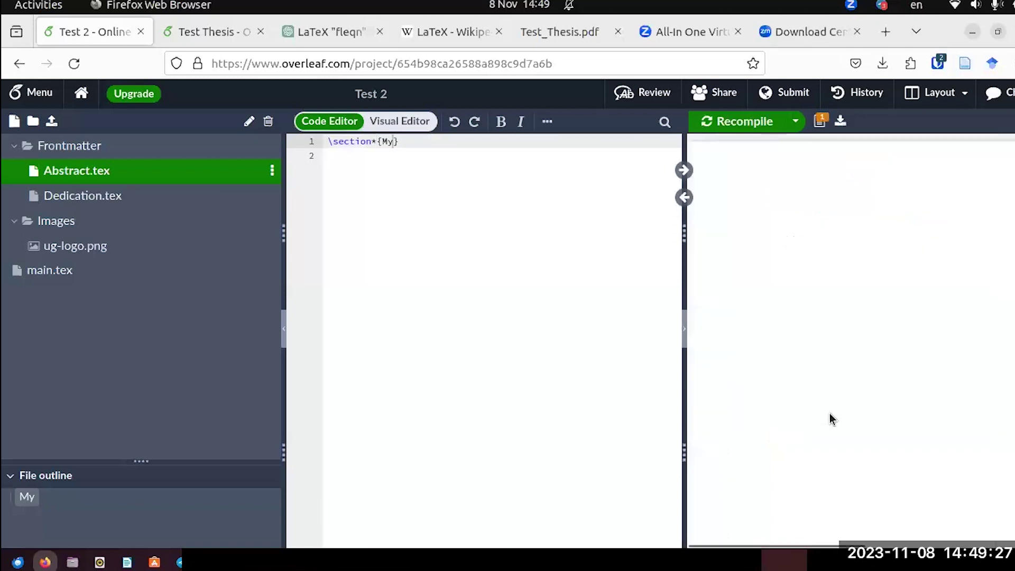
{"action": "scroll", "coordinate": [831, 418], "scroll_direction": "down", "scroll_amount": 3}
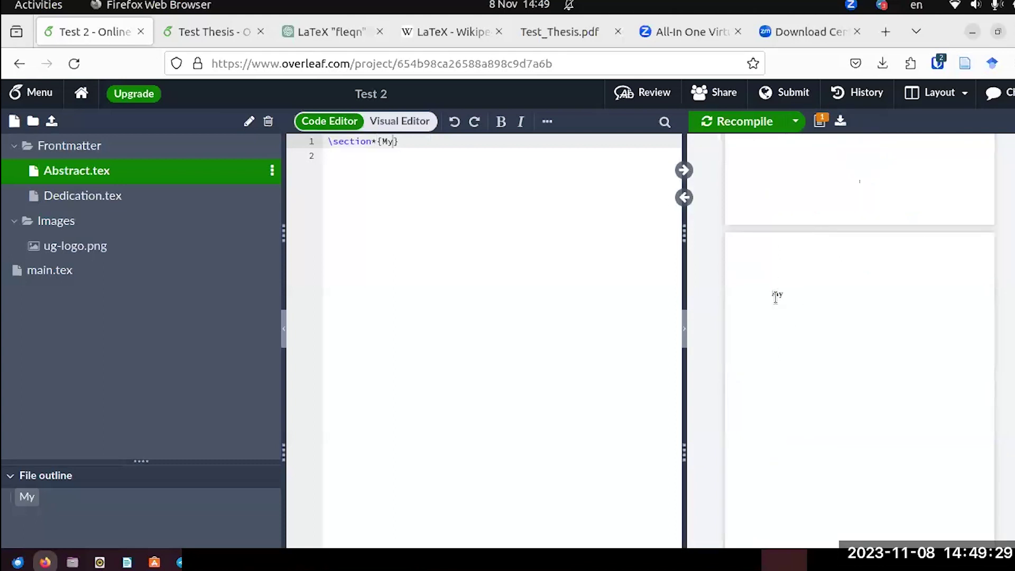
{"action": "scroll", "coordinate": [781, 310], "scroll_direction": "up", "scroll_amount": 8}
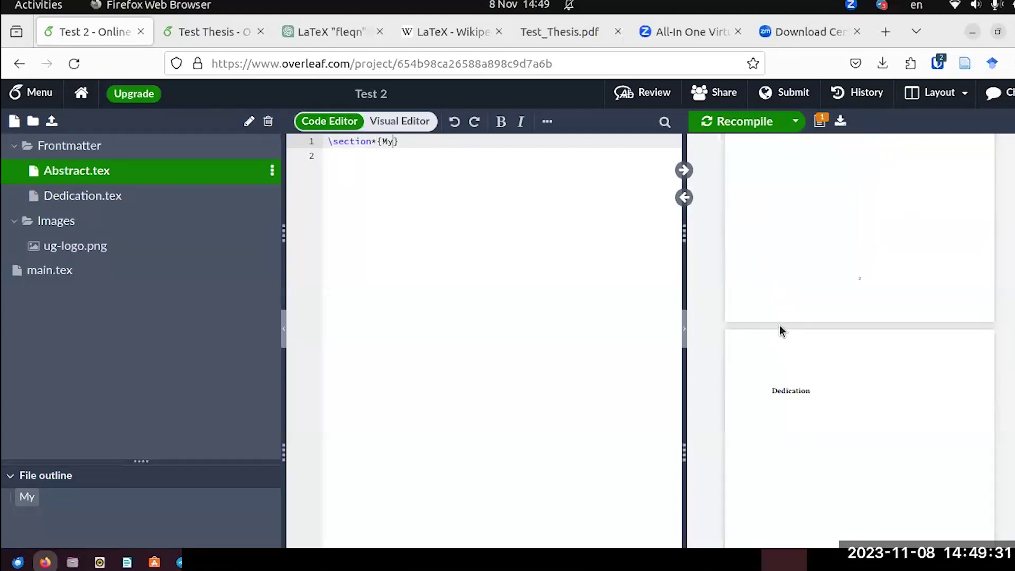
{"action": "scroll", "coordinate": [780, 331], "scroll_direction": "down", "scroll_amount": 8}
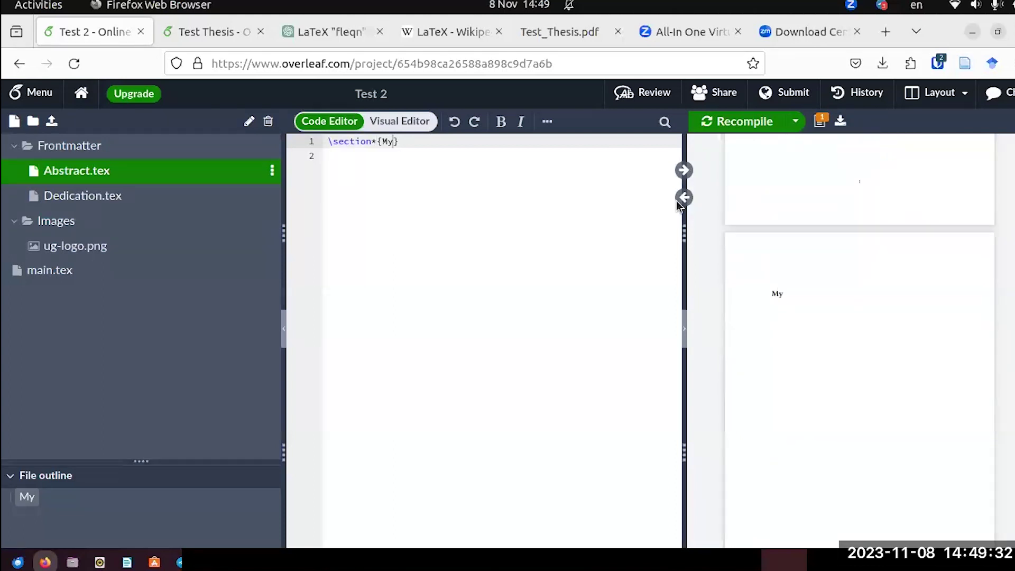
Restore the heading to 'Abstract', recompile, and view the Test_Thesis.pdf reference.
{"action": "double_click", "coordinate": [392, 141]}
{"action": "type", "text": "Abstract"}
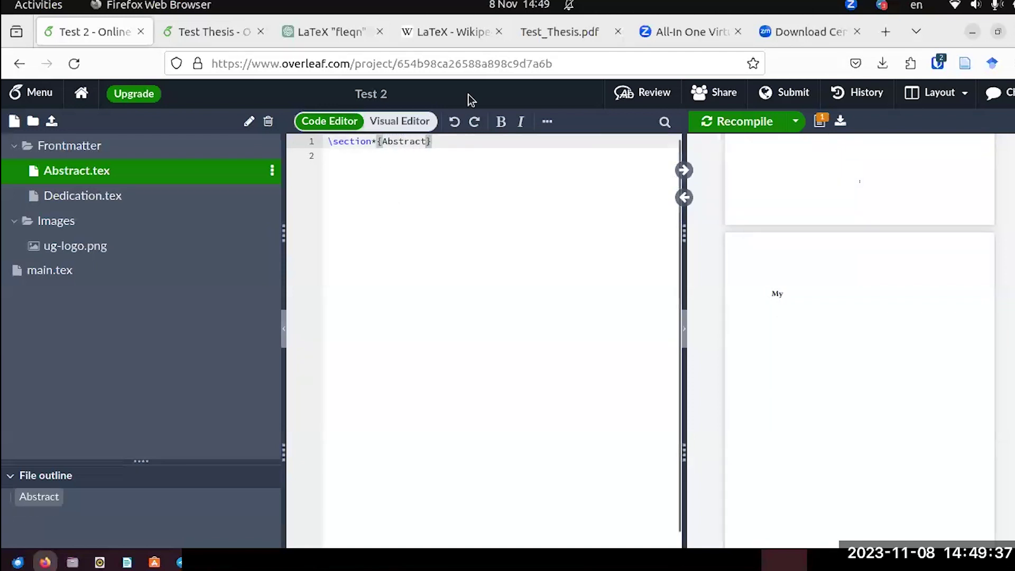
{"action": "left_click", "coordinate": [714, 127]}
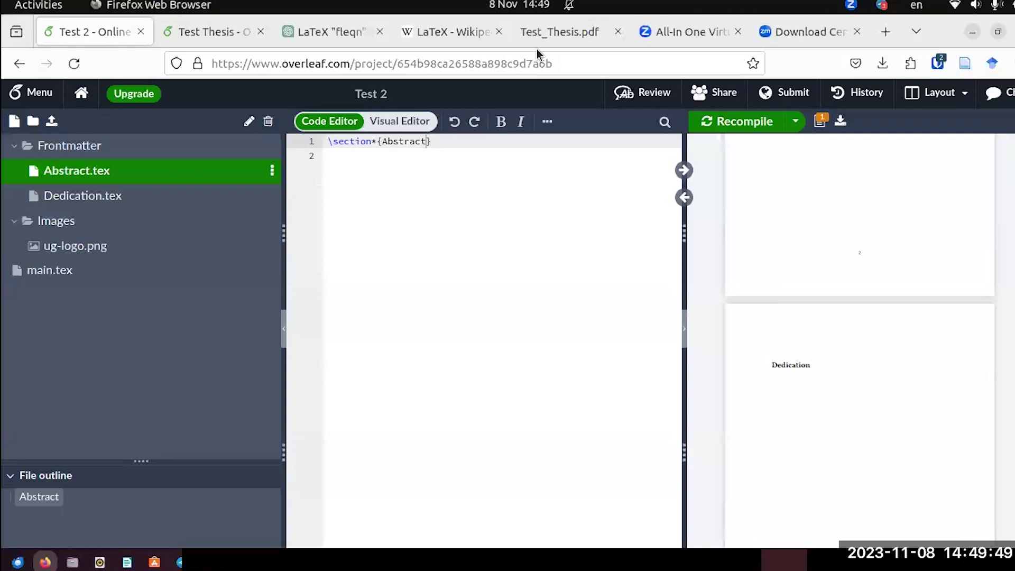
{"action": "left_click", "coordinate": [531, 33]}
Glance at Test 2's main.tex, then bring up the Test Thesis project's main.tex source.
{"action": "scroll", "coordinate": [523, 339], "scroll_direction": "down", "scroll_amount": 5}
{"action": "scroll", "coordinate": [523, 339], "scroll_direction": "down", "scroll_amount": 6}
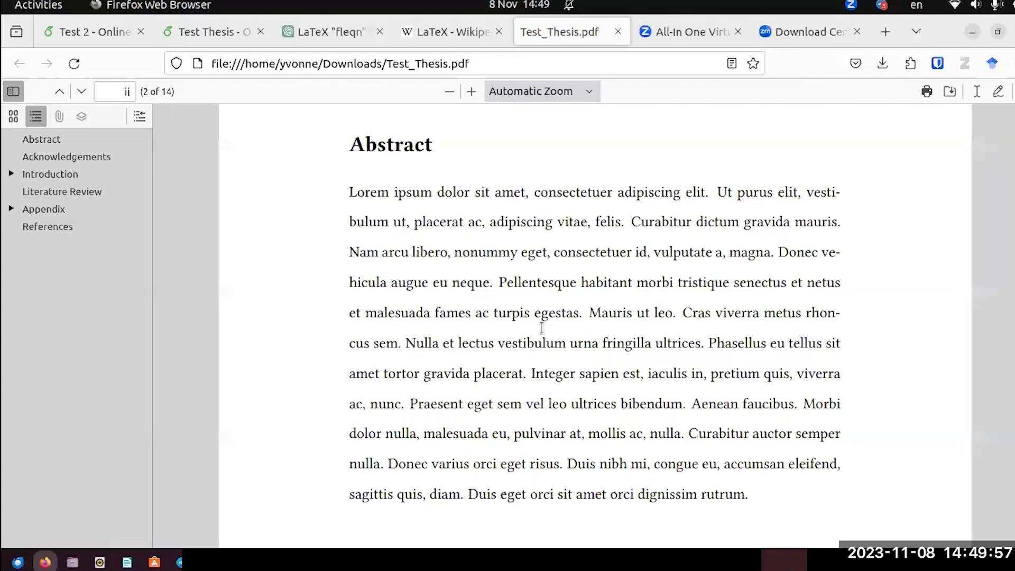
{"action": "left_click", "coordinate": [104, 33]}
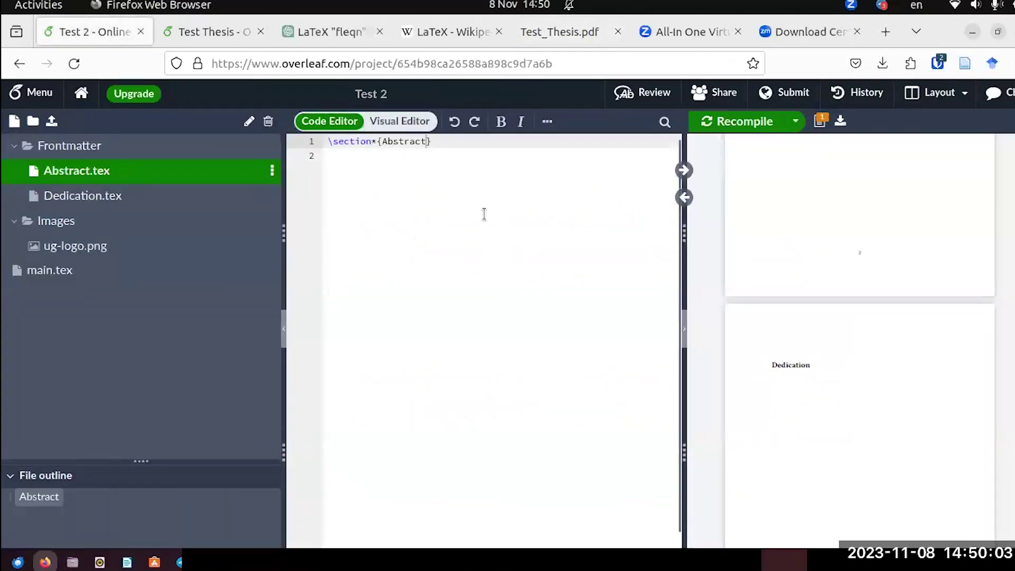
{"action": "left_click", "coordinate": [70, 273]}
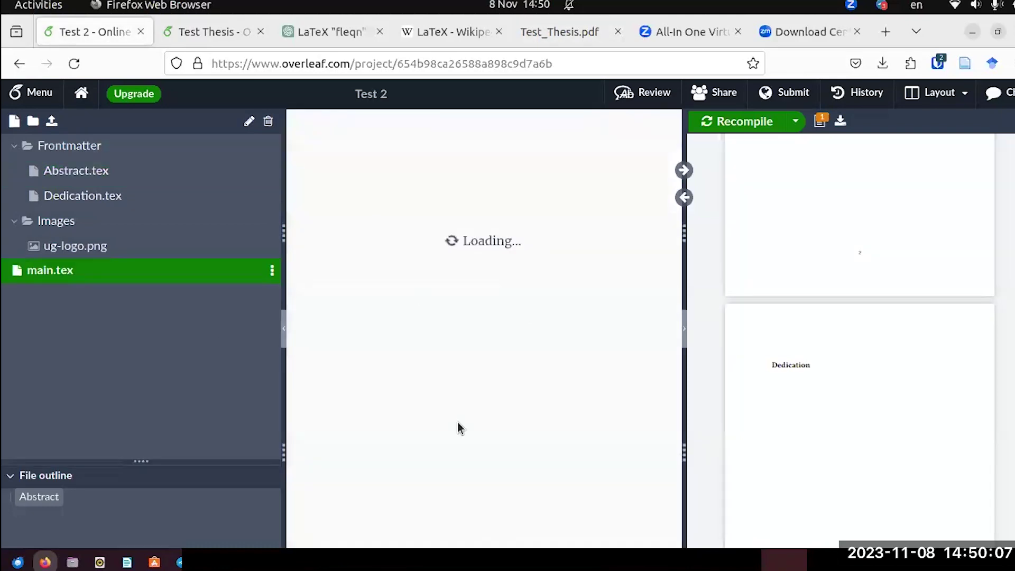
{"action": "scroll", "coordinate": [427, 264], "scroll_direction": "up", "scroll_amount": 10}
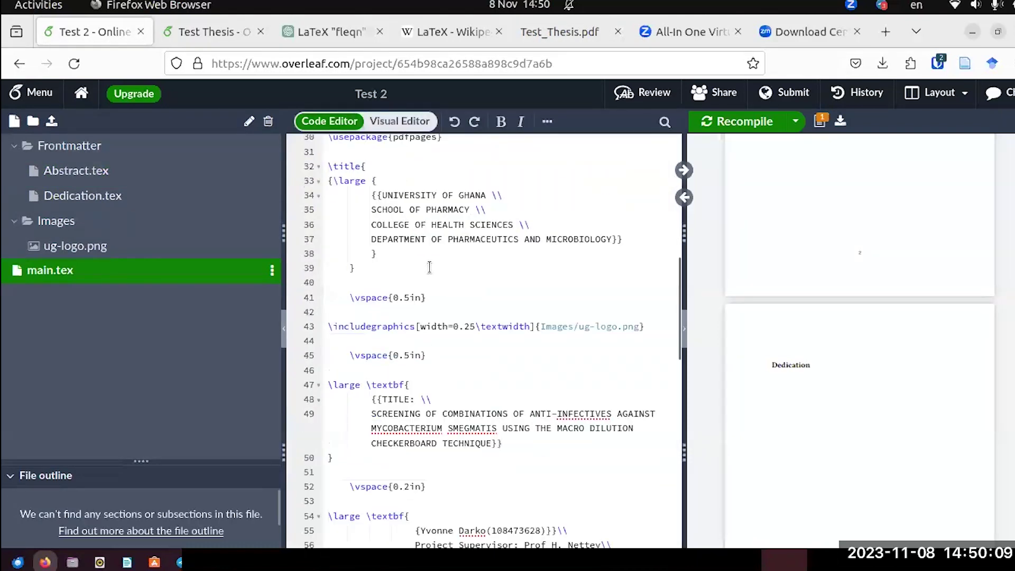
{"action": "left_click", "coordinate": [178, 33]}
{"action": "scroll", "coordinate": [485, 334], "scroll_direction": "up", "scroll_amount": 15}
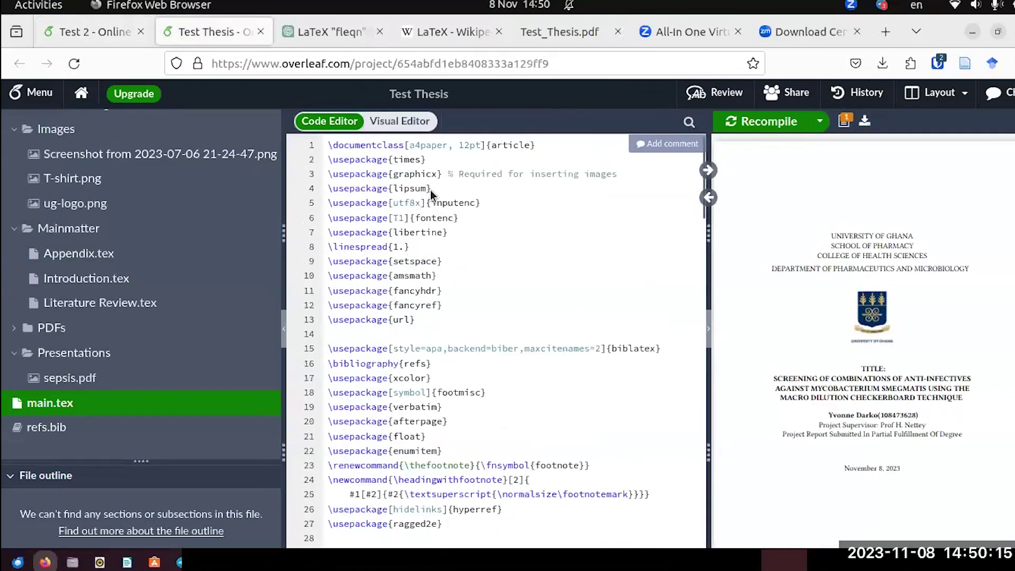
Copy \usepackage{lipsum} from Test Thesis onto empty line 4 of Test 2's main.tex.
{"action": "left_click_drag", "start_coordinate": [430, 189], "coordinate": [327, 189]}
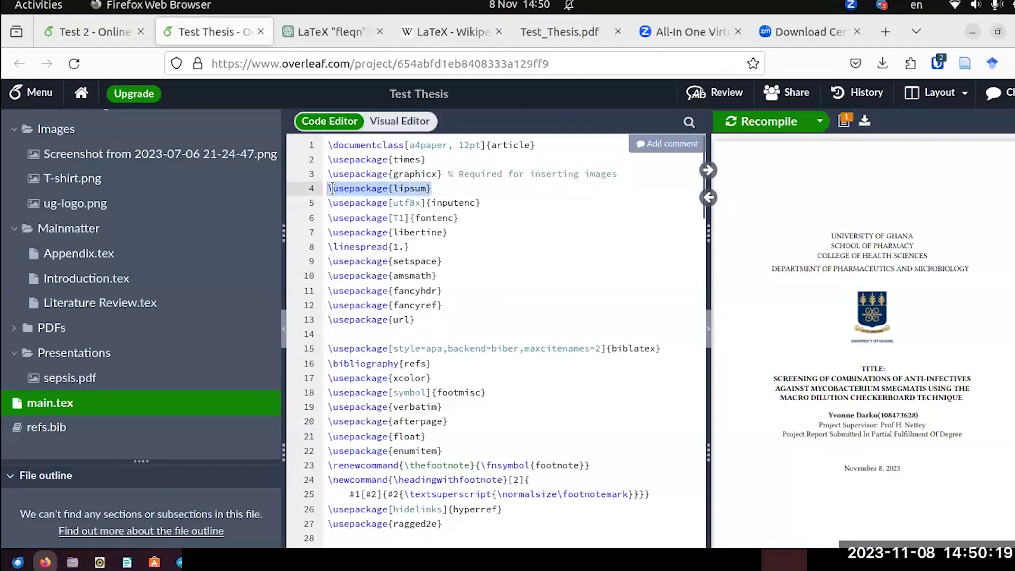
{"action": "right_click", "coordinate": [341, 190]}
{"action": "left_click", "coordinate": [372, 201]}
{"action": "left_click", "coordinate": [89, 29]}
{"action": "left_click", "coordinate": [372, 188]}
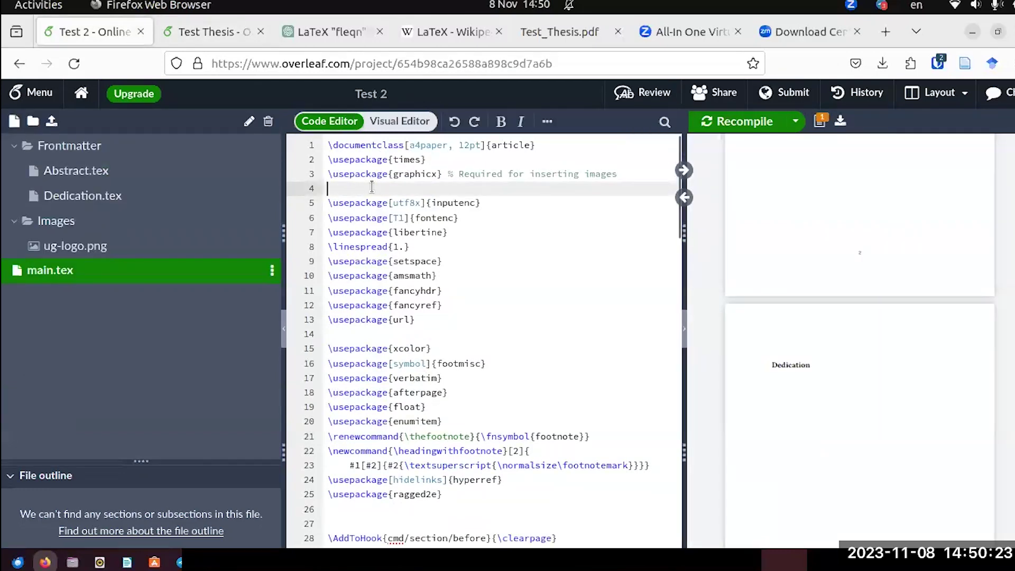
{"action": "key", "text": "ctrl+v"}
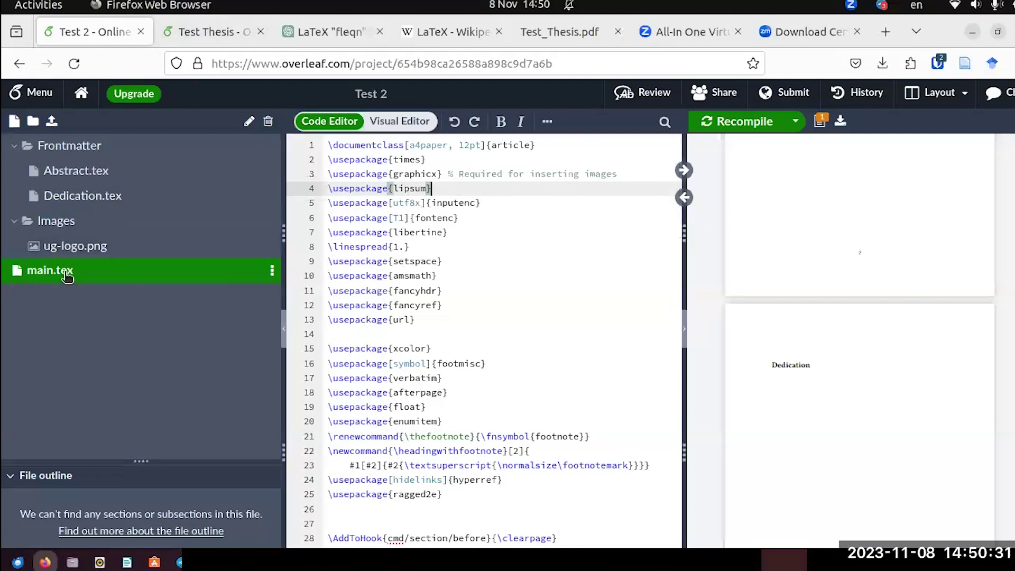
{"action": "left_click", "coordinate": [89, 171]}
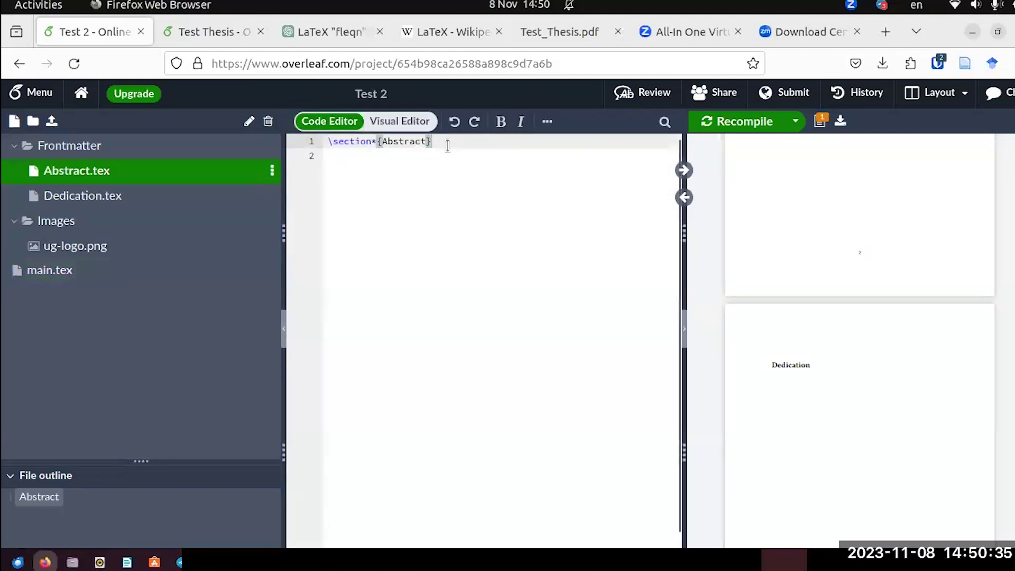
Add \lipsum[1] on a new line below the \section*{Abstract} heading.
{"action": "key", "text": "Return"}
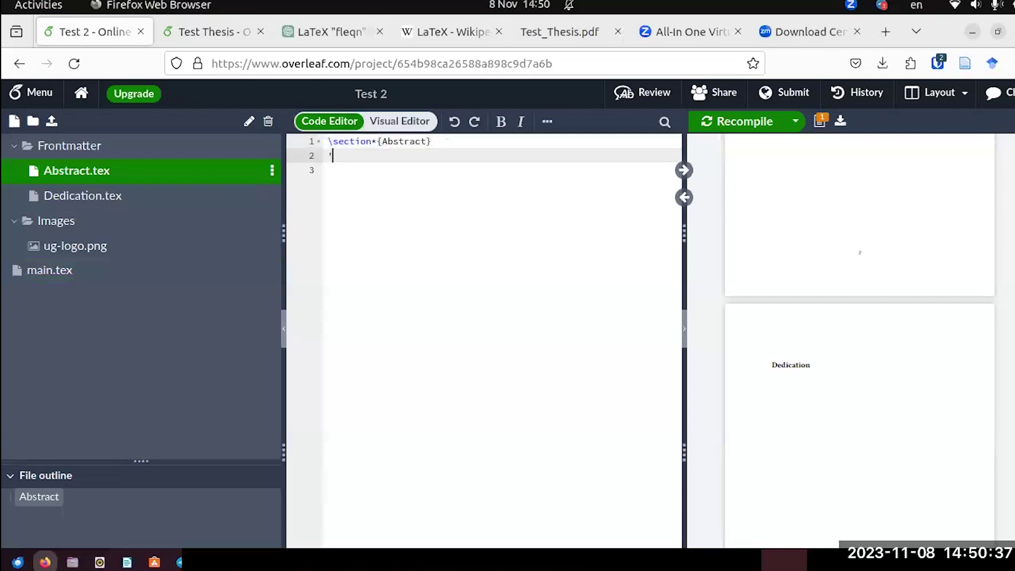
{"action": "type", "text": "\\li"}
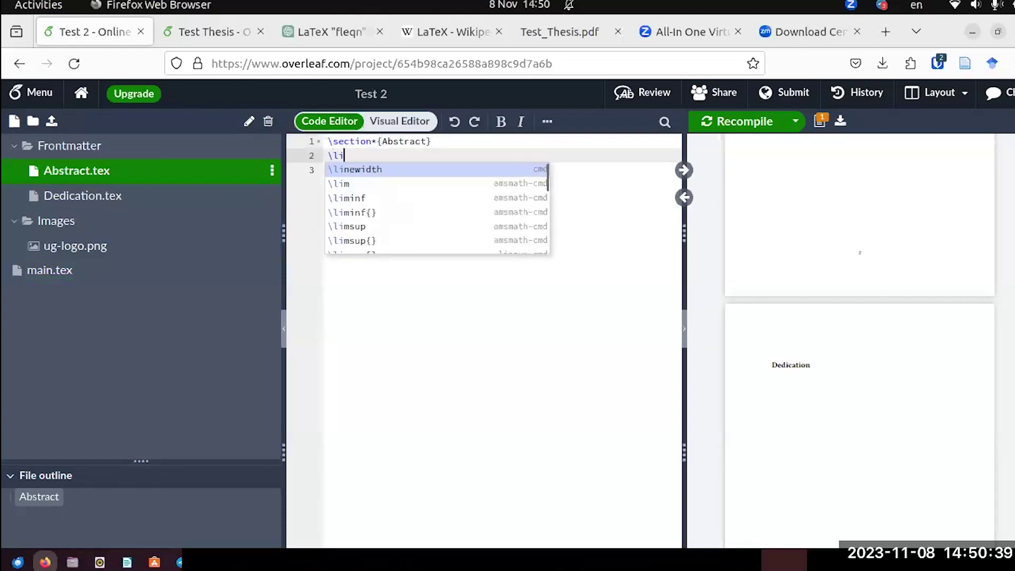
{"action": "type", "text": "psum"}
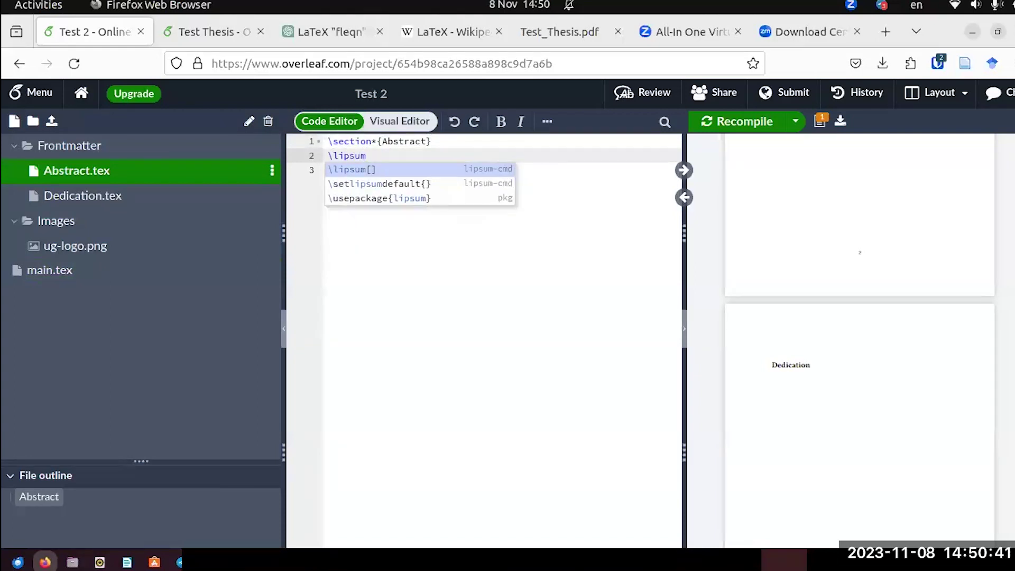
{"action": "key", "text": "Return"}
{"action": "type", "text": "1"}
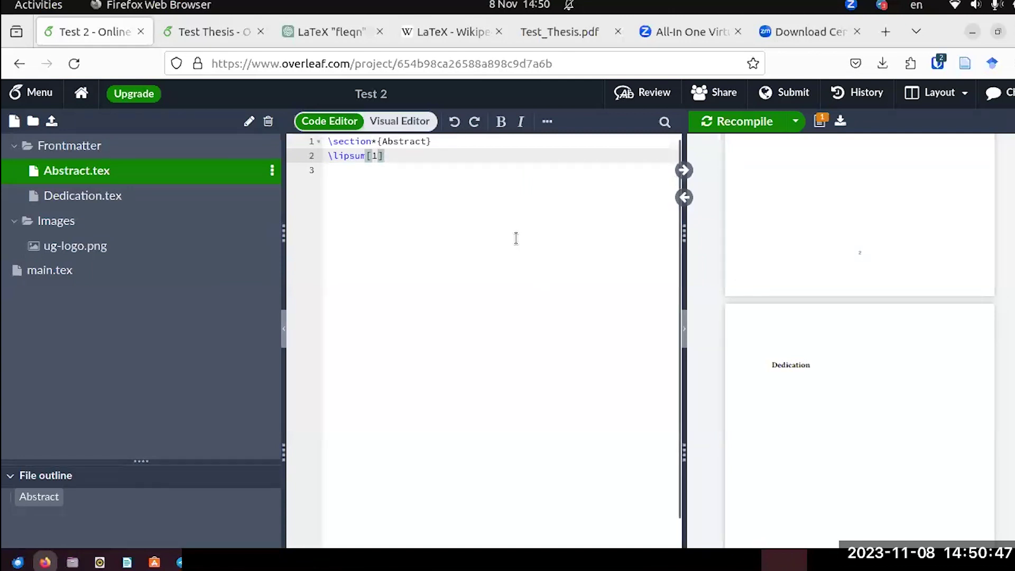
Recompile and zoom the preview to check the Lorem ipsum paragraph under Abstract.
{"action": "left_click", "coordinate": [728, 126]}
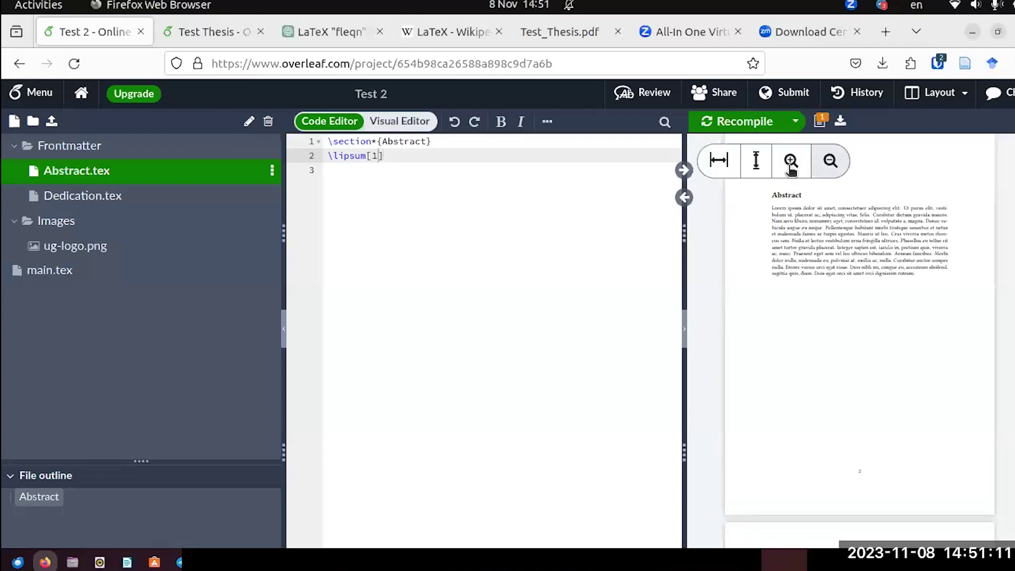
{"action": "left_click", "coordinate": [791, 161]}
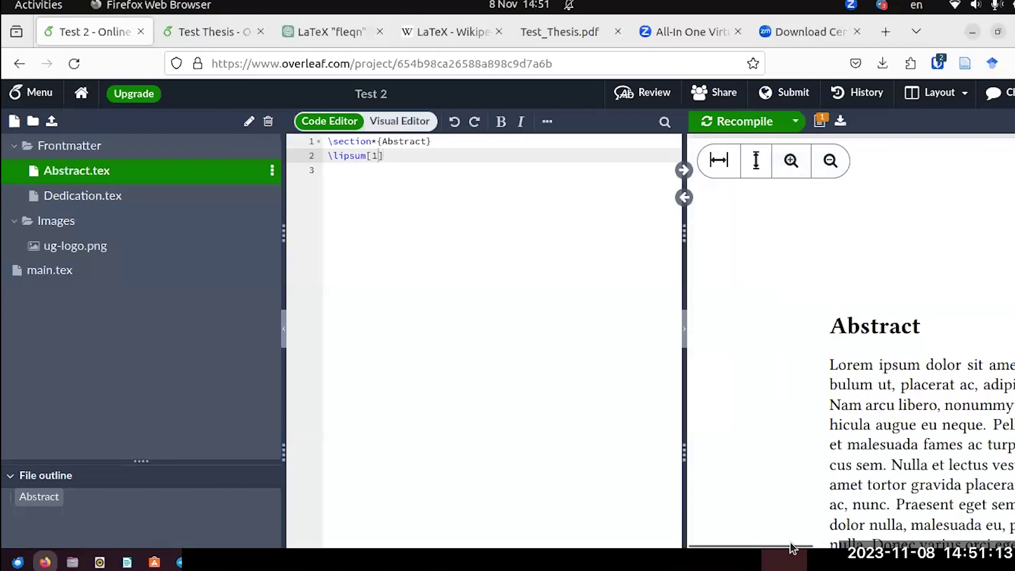
{"action": "left_click_drag", "start_coordinate": [791, 547], "coordinate": [830, 547]}
{"action": "scroll", "coordinate": [853, 372], "scroll_direction": "down", "scroll_amount": 3}
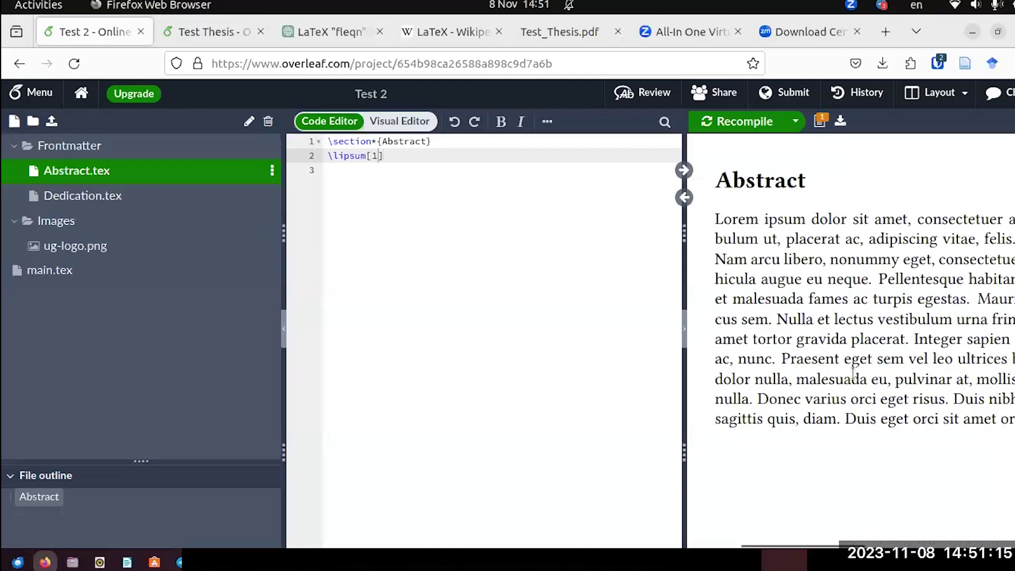
{"action": "scroll", "coordinate": [853, 373], "scroll_direction": "up", "scroll_amount": 3}
{"action": "scroll", "coordinate": [854, 373], "scroll_direction": "down", "scroll_amount": 2}
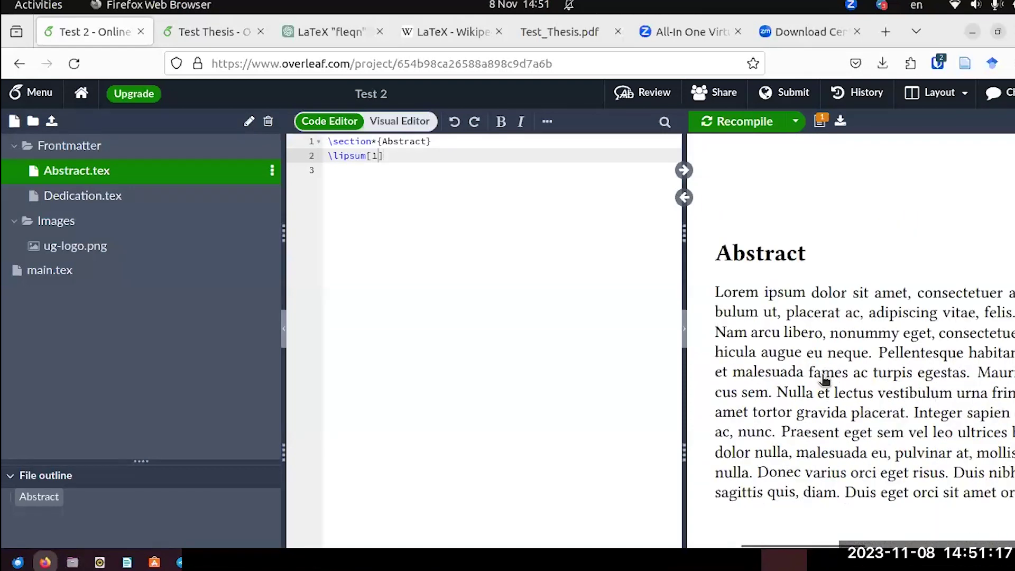
{"action": "left_click", "coordinate": [828, 165]}
{"action": "left_click", "coordinate": [829, 165]}
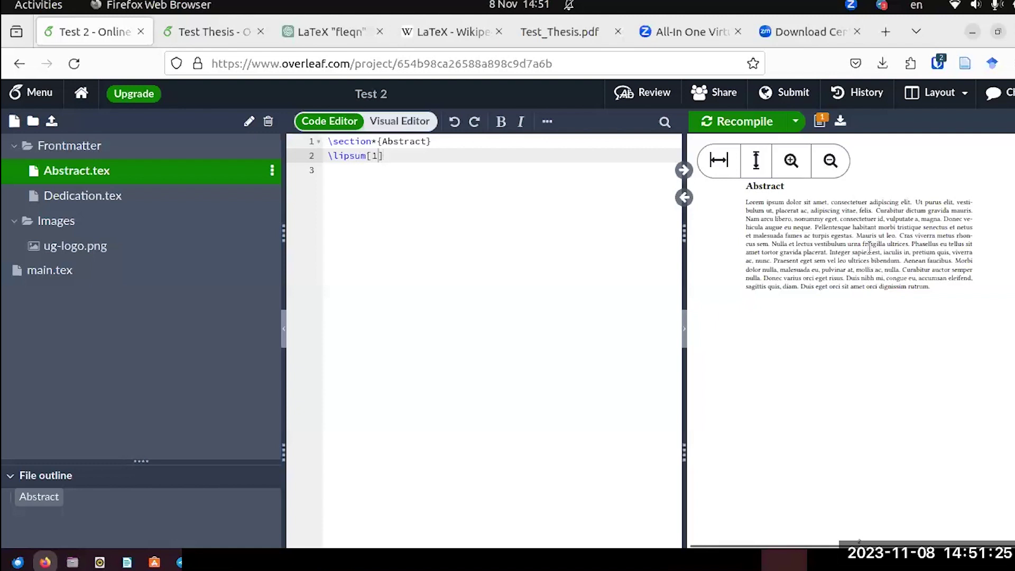
Insert a blank line after \maketitle in Test 2's main.tex.
{"action": "left_click", "coordinate": [57, 273]}
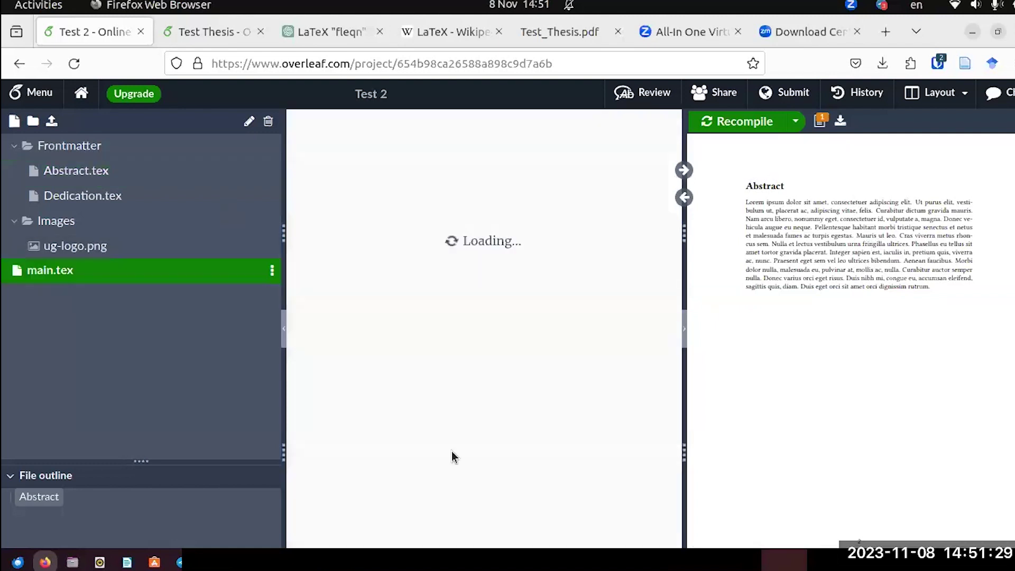
{"action": "scroll", "coordinate": [447, 414], "scroll_direction": "down", "scroll_amount": 5}
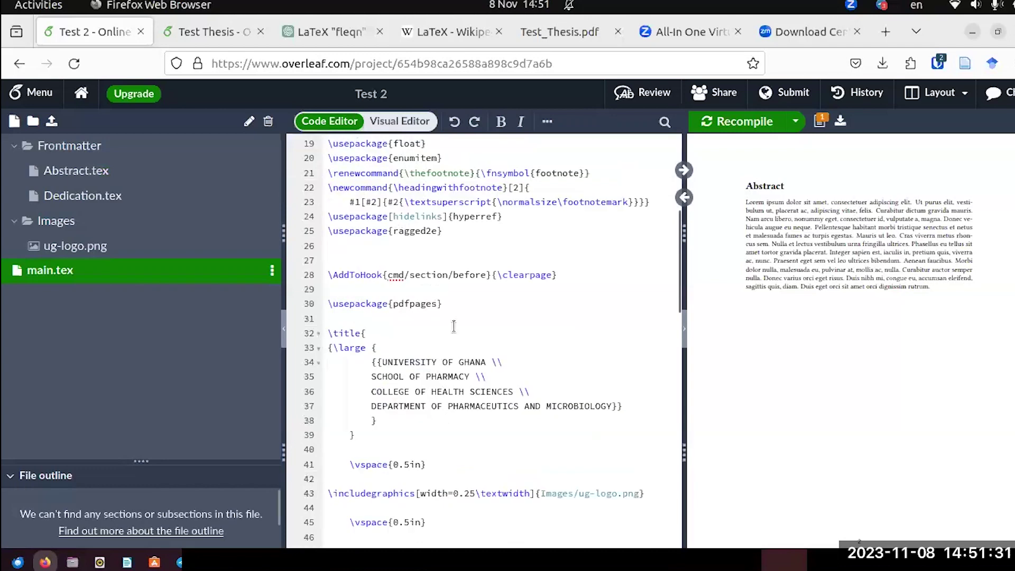
{"action": "scroll", "coordinate": [454, 325], "scroll_direction": "down", "scroll_amount": 2}
{"action": "scroll", "coordinate": [453, 325], "scroll_direction": "down", "scroll_amount": 4}
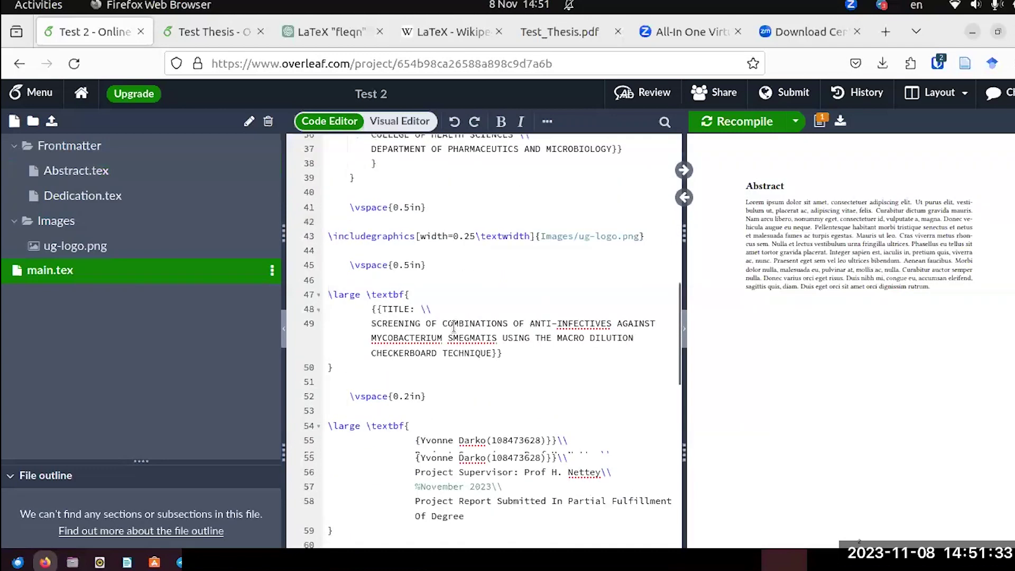
{"action": "scroll", "coordinate": [454, 326], "scroll_direction": "down", "scroll_amount": 6}
{"action": "scroll", "coordinate": [453, 325], "scroll_direction": "down", "scroll_amount": 2}
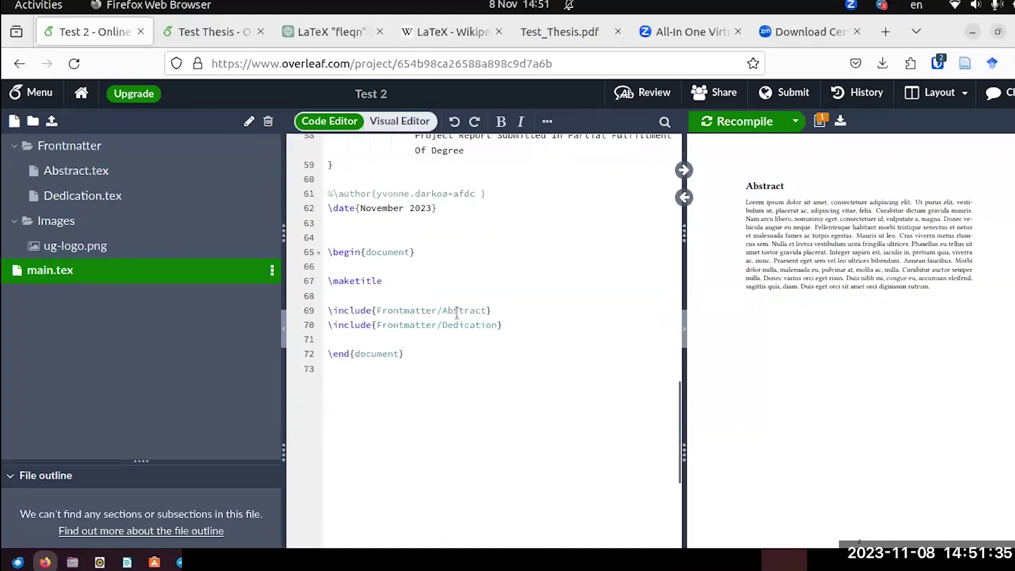
{"action": "left_click", "coordinate": [329, 296]}
{"action": "key", "text": "Return"}
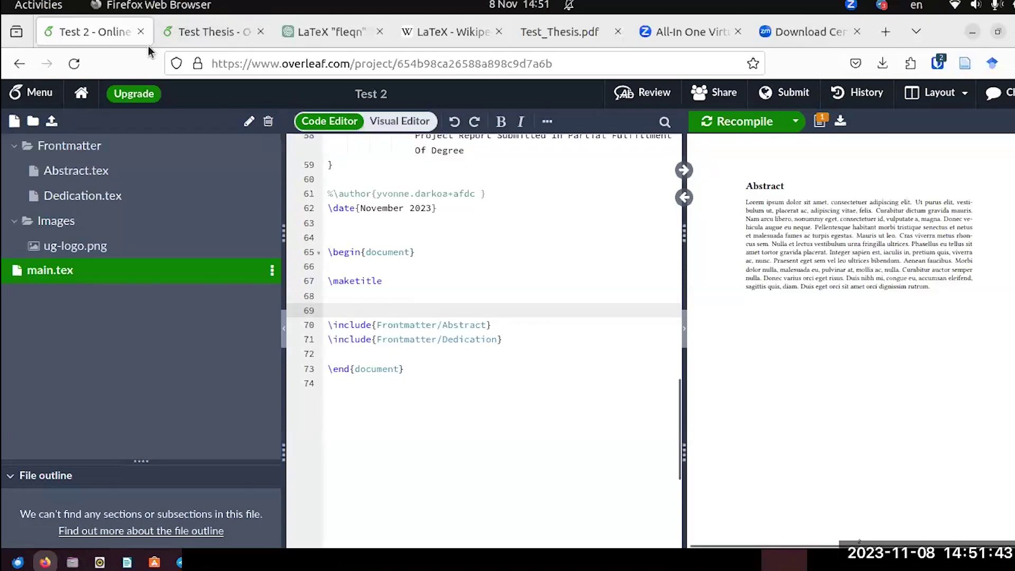
Select the \pagenumbering{roman}, \doublespacing and \justify lines in Test Thesis, then return to Test 2.
{"action": "left_click", "coordinate": [189, 32]}
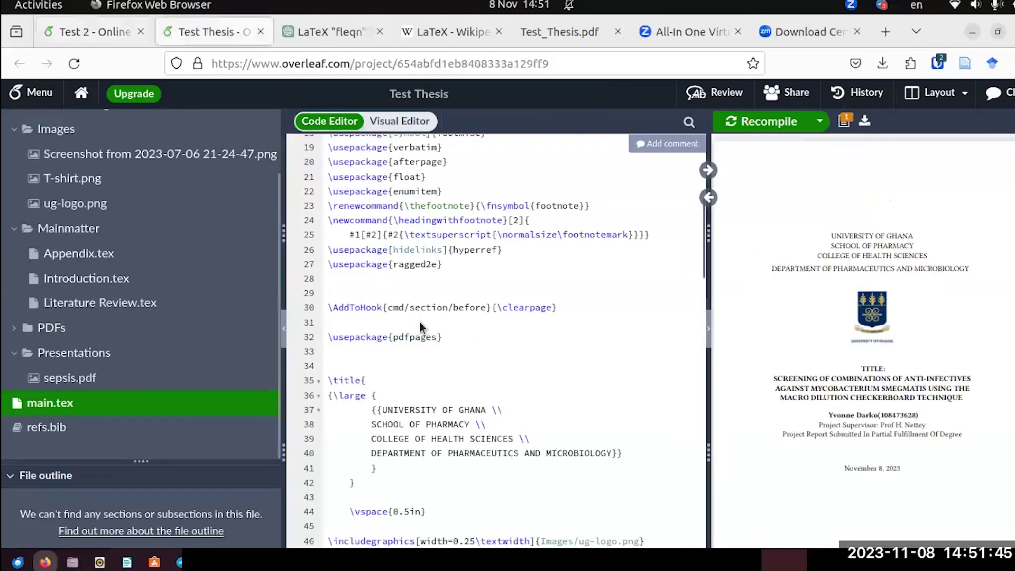
{"action": "scroll", "coordinate": [420, 324], "scroll_direction": "down", "scroll_amount": 10}
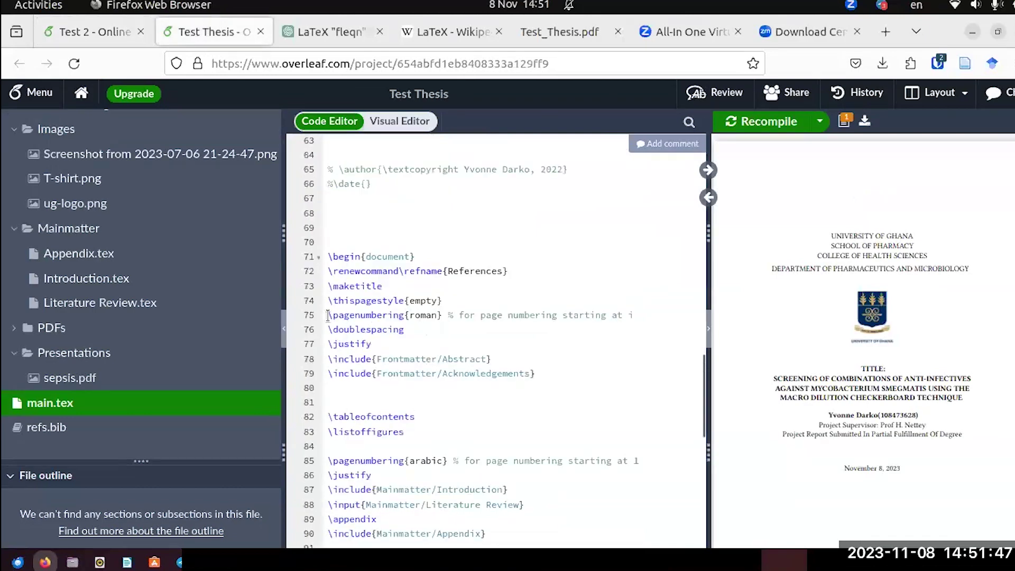
{"action": "left_click", "coordinate": [328, 315]}
{"action": "left_click", "coordinate": [409, 334], "text": "shift"}
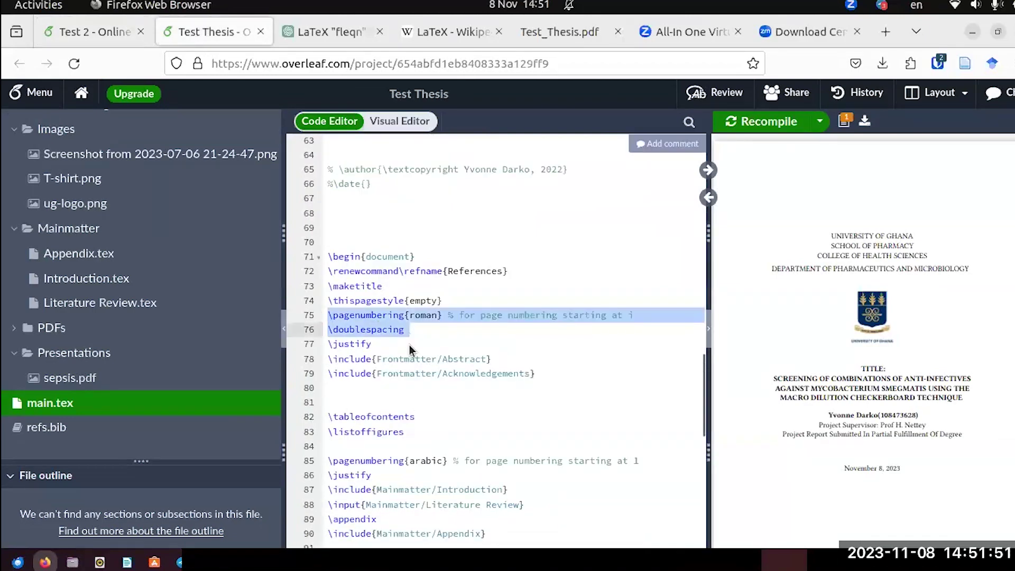
{"action": "left_click", "coordinate": [410, 349], "text": "shift"}
{"action": "key", "text": "ctrl+c"}
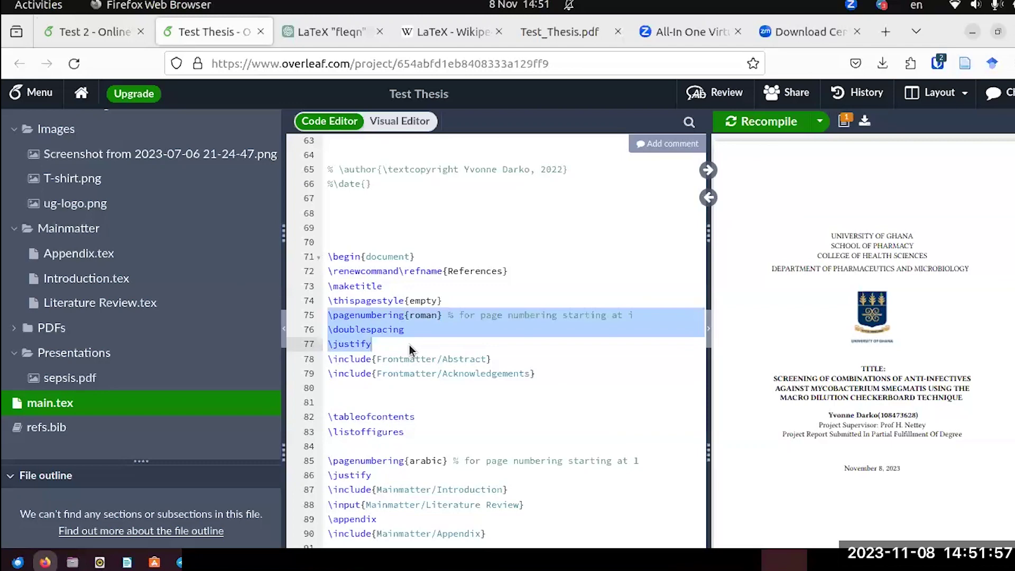
{"action": "left_click", "coordinate": [117, 39]}
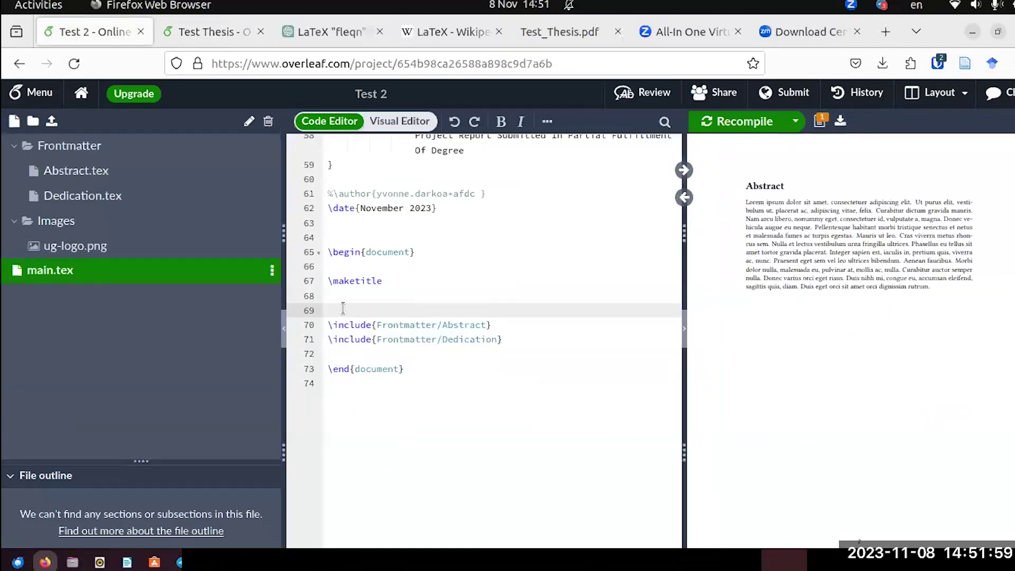
Paste \pagenumbering{roman}, \doublespacing and \justify on line 69, recompile, and check the front pages.
{"action": "key", "text": "ctrl+v"}
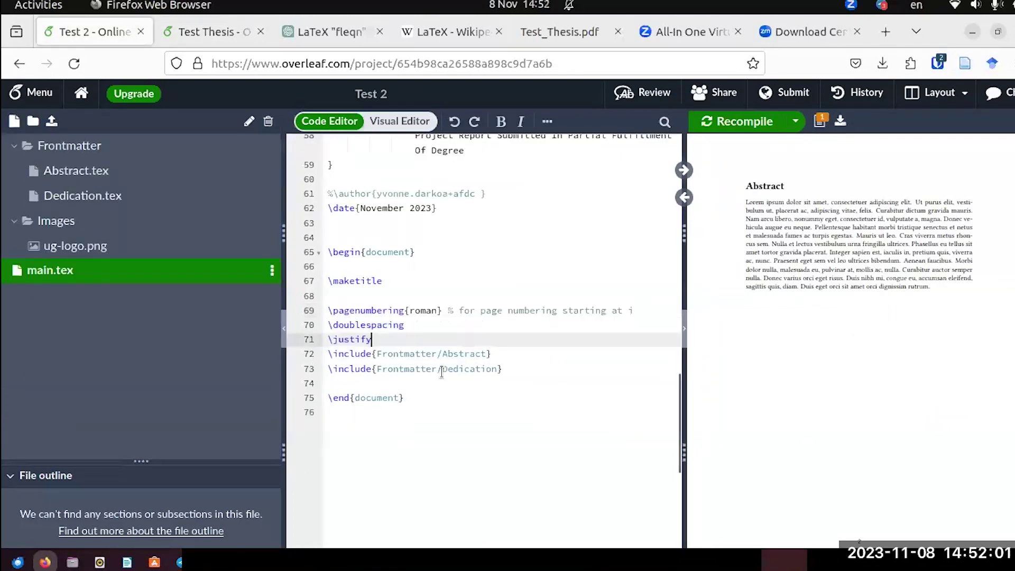
{"action": "left_click", "coordinate": [754, 121]}
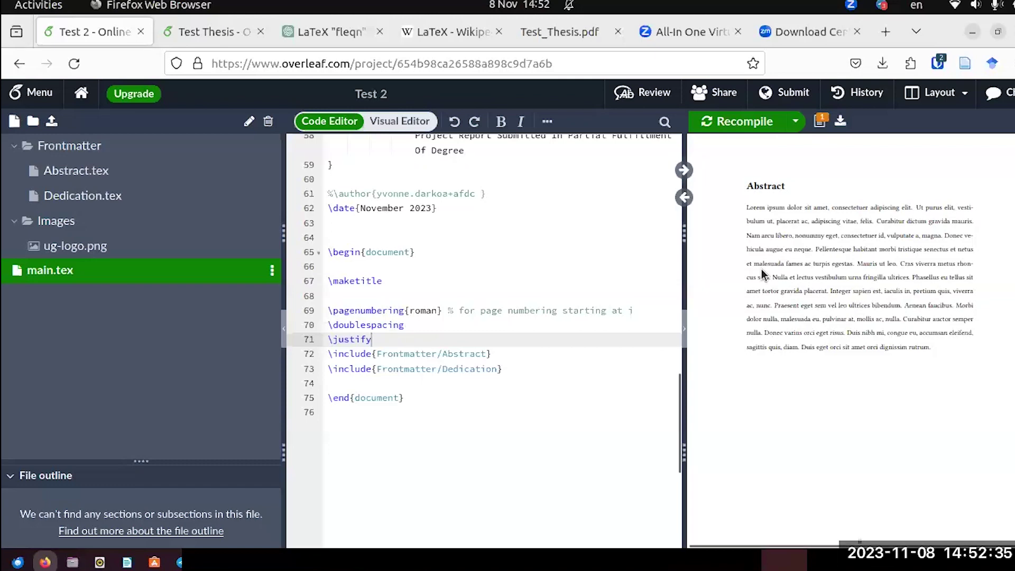
{"action": "scroll", "coordinate": [776, 282], "scroll_direction": "down", "scroll_amount": 3}
{"action": "scroll", "coordinate": [777, 305], "scroll_direction": "down", "scroll_amount": 5}
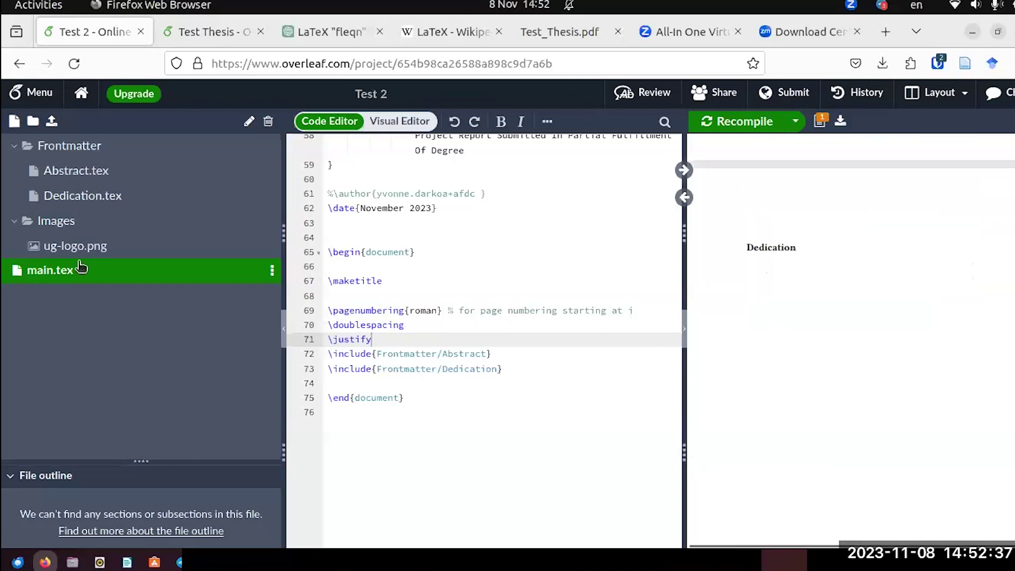
Add \lipsum[1] below the Dedication heading in Dedication.tex and recompile.
{"action": "left_click", "coordinate": [76, 197]}
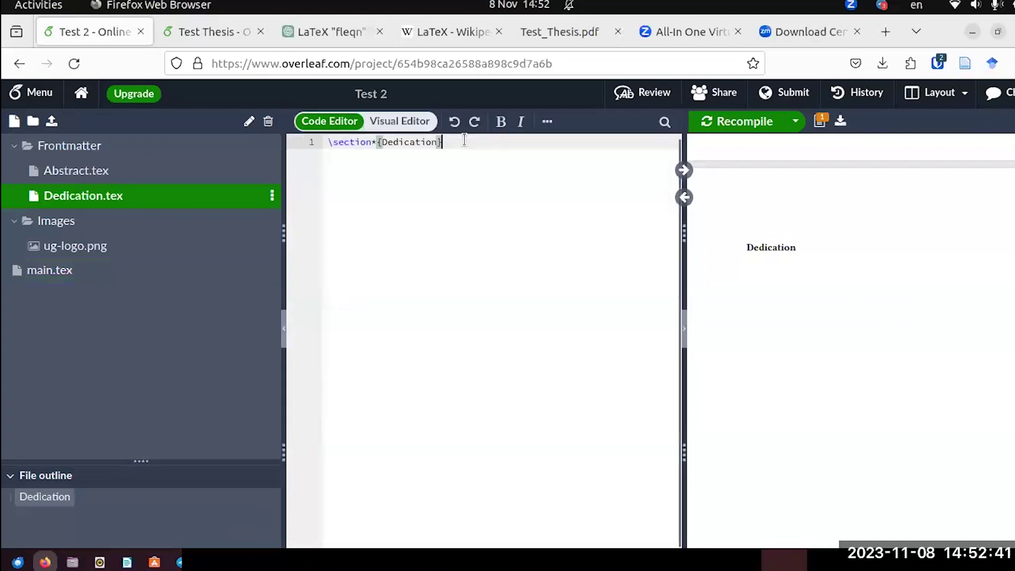
{"action": "left_click", "coordinate": [463, 141]}
{"action": "key", "text": "Return"}
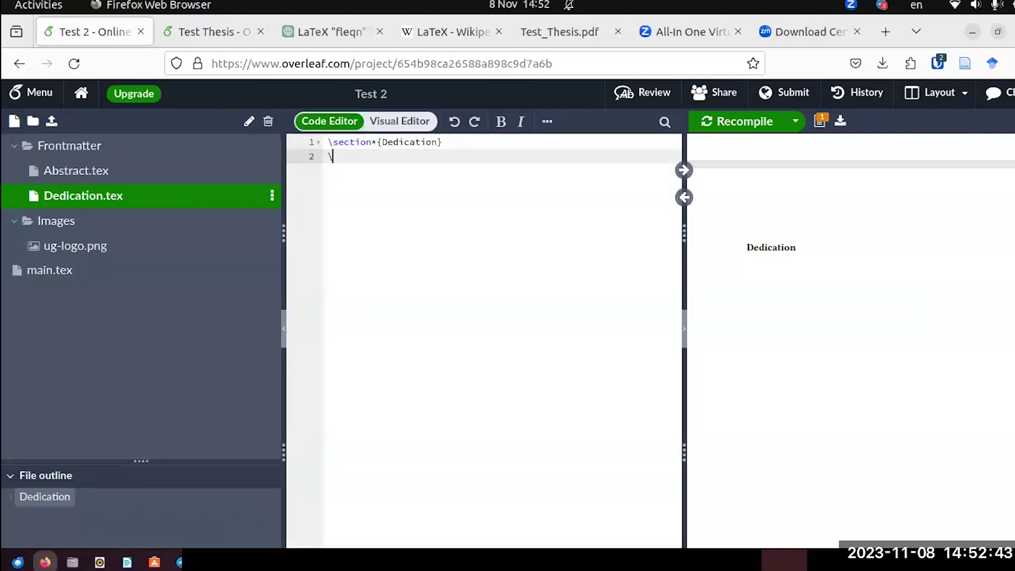
{"action": "type", "text": "\\lipsu"}
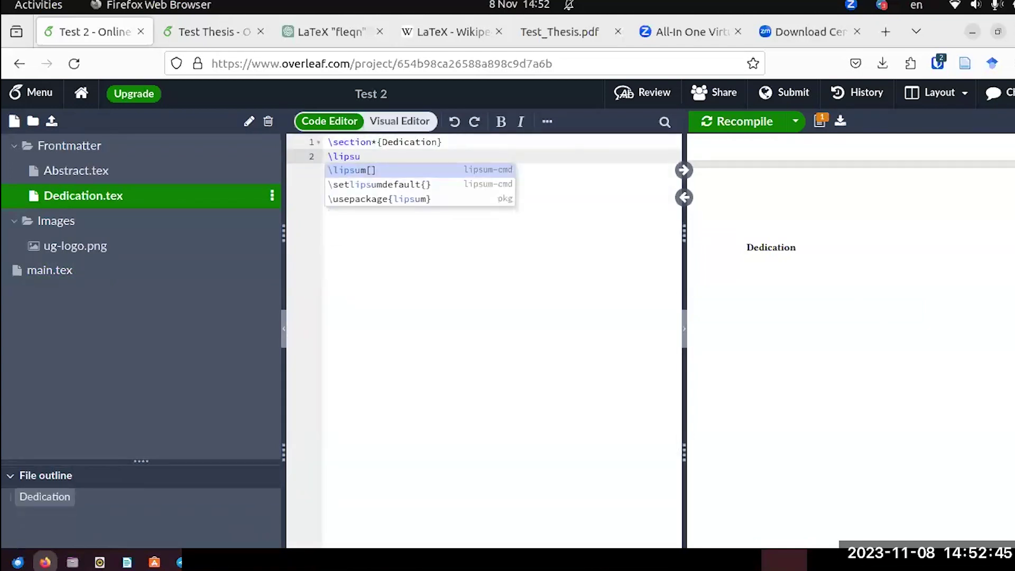
{"action": "type", "text": "m"}
{"action": "key", "text": "Return"}
{"action": "type", "text": "1"}
{"action": "left_click", "coordinate": [745, 122]}
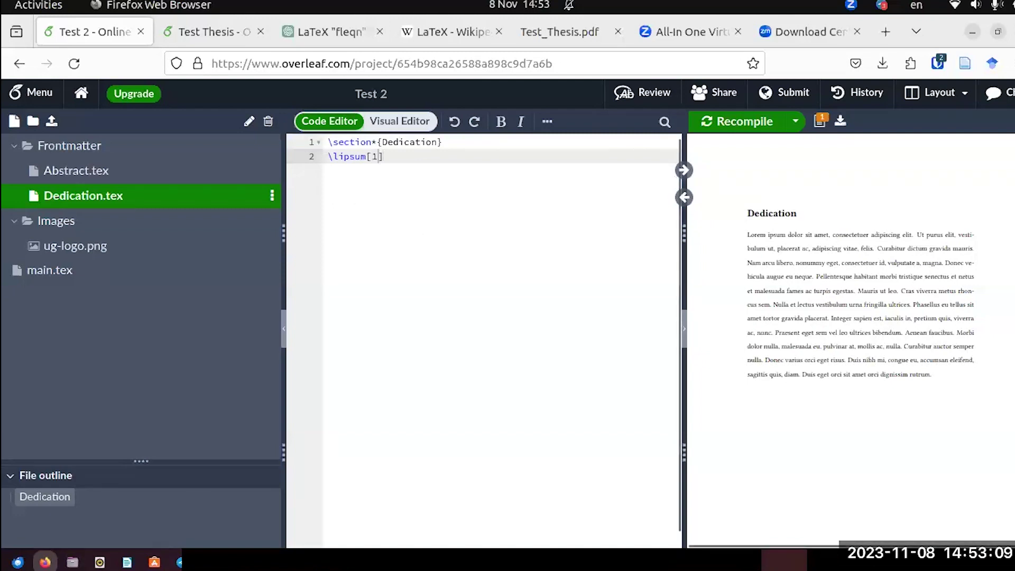
{"action": "scroll", "coordinate": [802, 362], "scroll_direction": "up", "scroll_amount": 2}
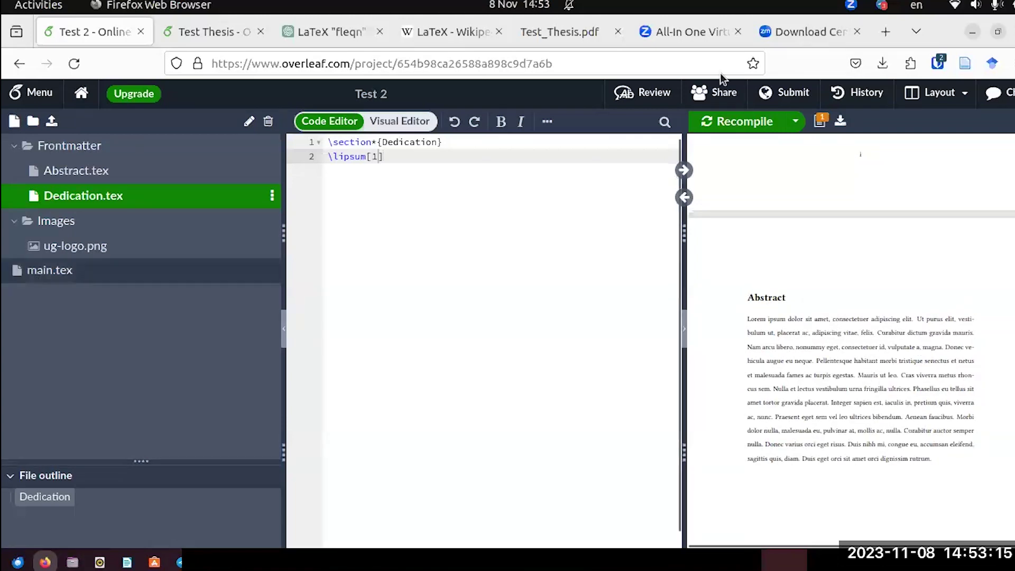
Scroll through the reference Test_Thesis.pdf to view its front pages.
{"action": "left_click", "coordinate": [580, 33]}
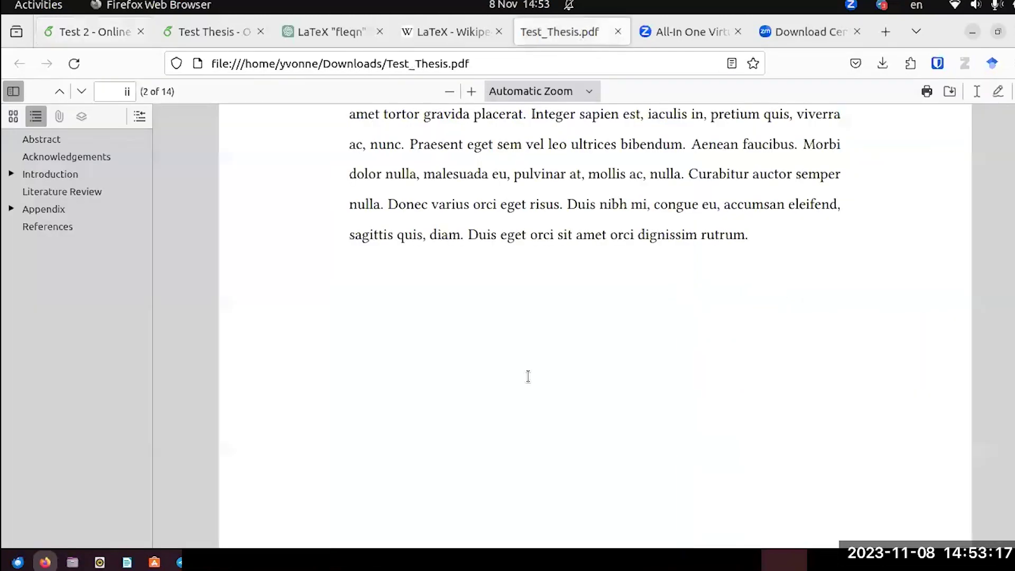
{"action": "scroll", "coordinate": [529, 377], "scroll_direction": "down", "scroll_amount": 3}
{"action": "scroll", "coordinate": [529, 376], "scroll_direction": "down", "scroll_amount": 5}
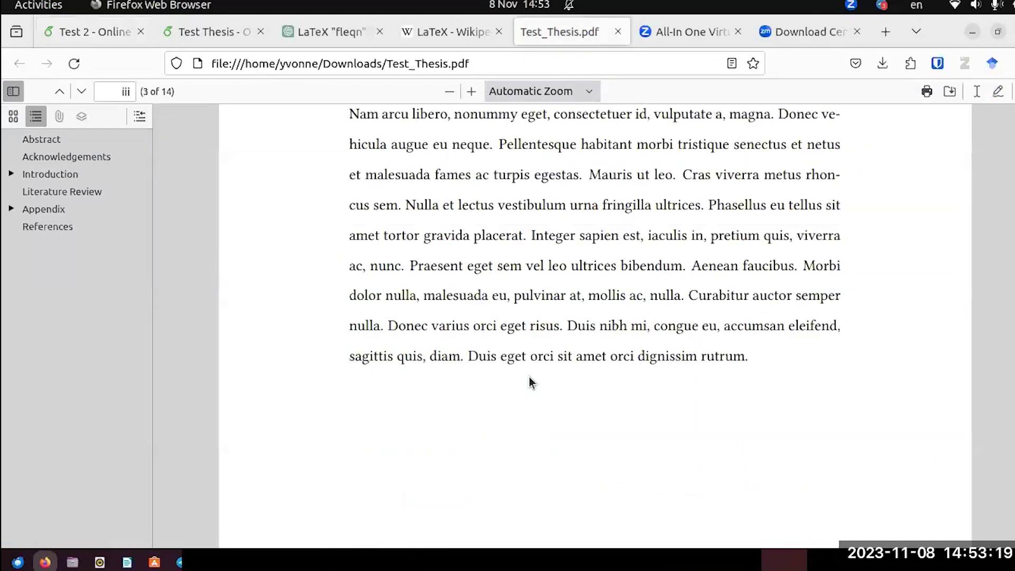
{"action": "scroll", "coordinate": [529, 376], "scroll_direction": "down", "scroll_amount": 3}
{"action": "scroll", "coordinate": [528, 377], "scroll_direction": "down", "scroll_amount": 2}
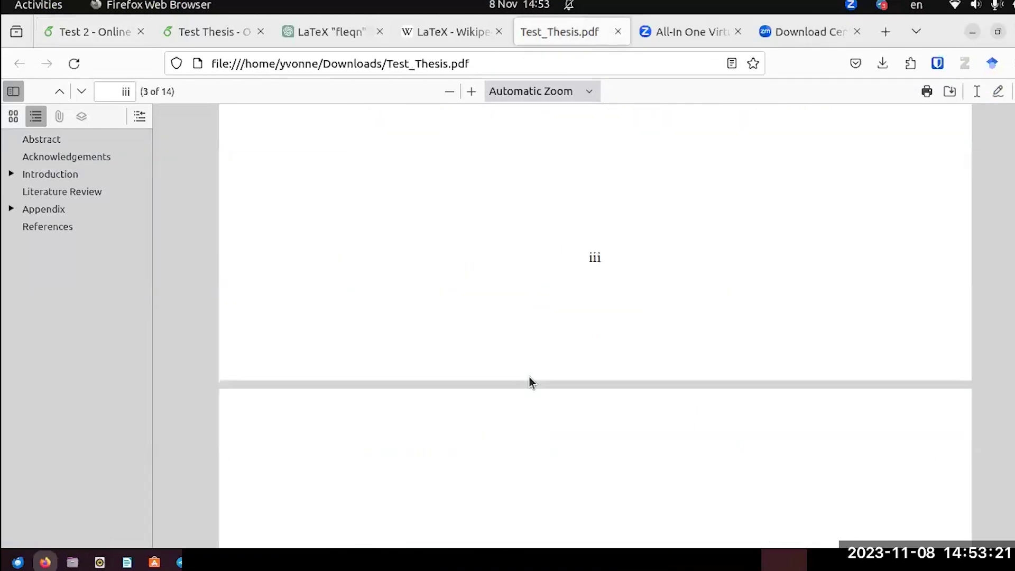
{"action": "scroll", "coordinate": [529, 376], "scroll_direction": "down", "scroll_amount": 1}
{"action": "scroll", "coordinate": [586, 353], "scroll_direction": "up", "scroll_amount": 2}
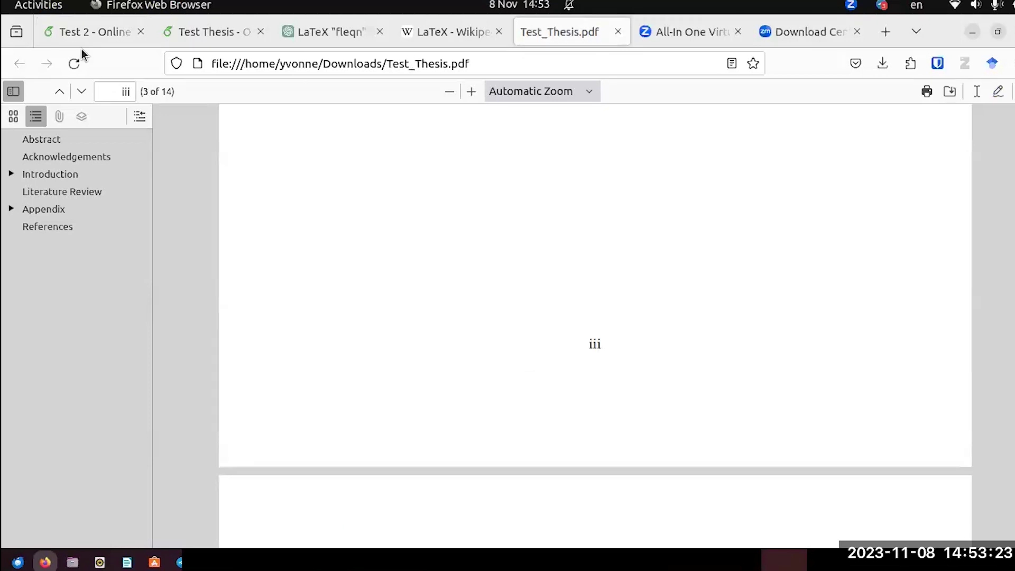
Zoom and scroll Test 2's preview to compare its roman-numbered pages, then return to the PDF's Contents page.
{"action": "left_click", "coordinate": [84, 42]}
{"action": "scroll", "coordinate": [848, 412], "scroll_direction": "up", "scroll_amount": 6}
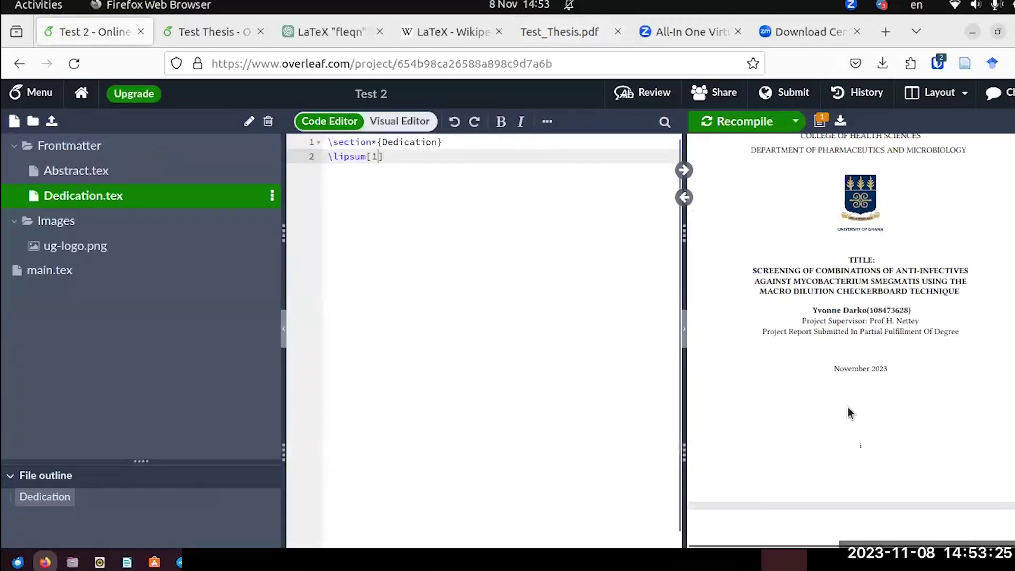
{"action": "scroll", "coordinate": [829, 187], "scroll_direction": "down", "scroll_amount": 2}
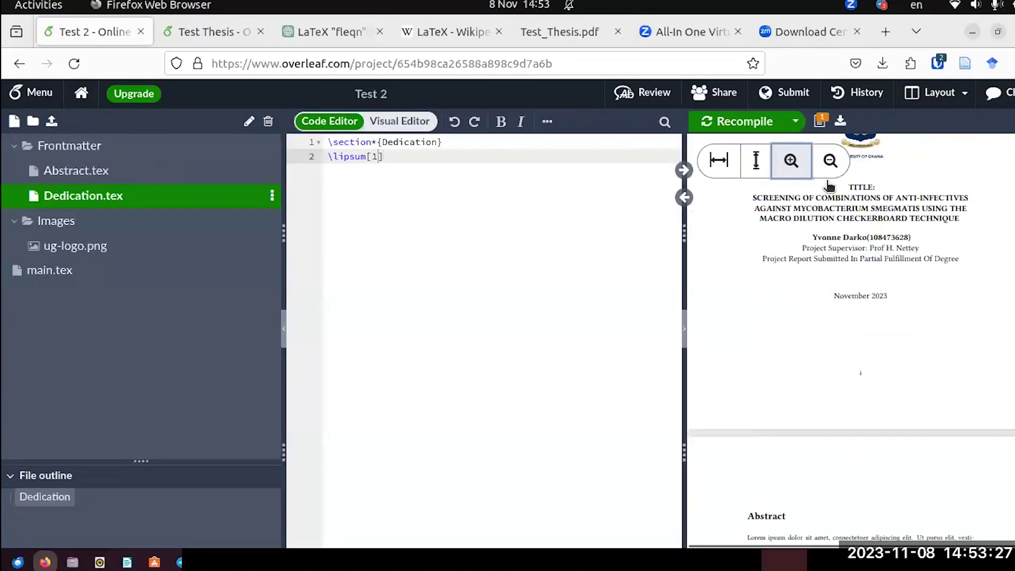
{"action": "left_click", "coordinate": [791, 158]}
{"action": "left_click", "coordinate": [791, 158]}
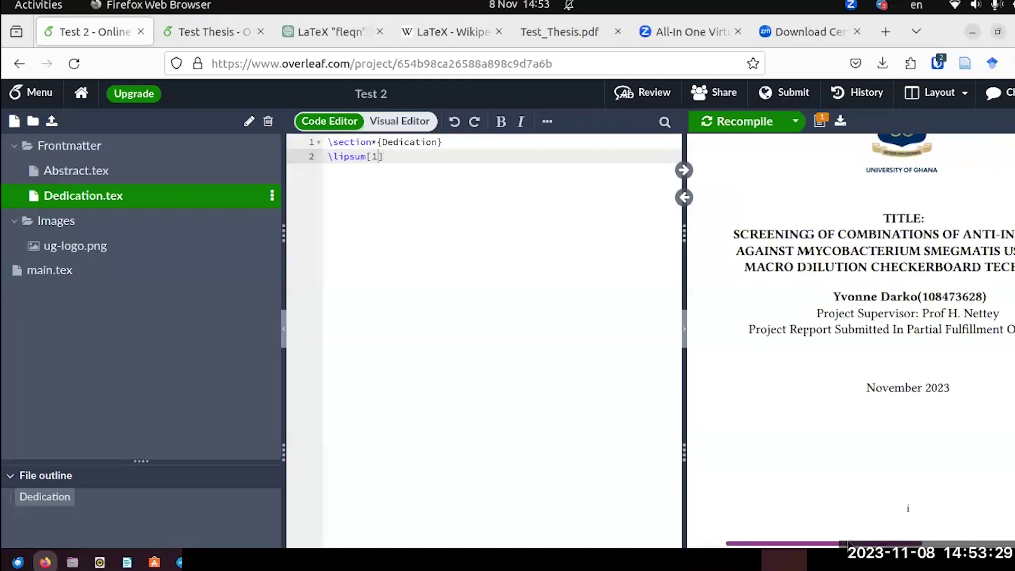
{"action": "scroll", "coordinate": [902, 366], "scroll_direction": "down", "scroll_amount": 3}
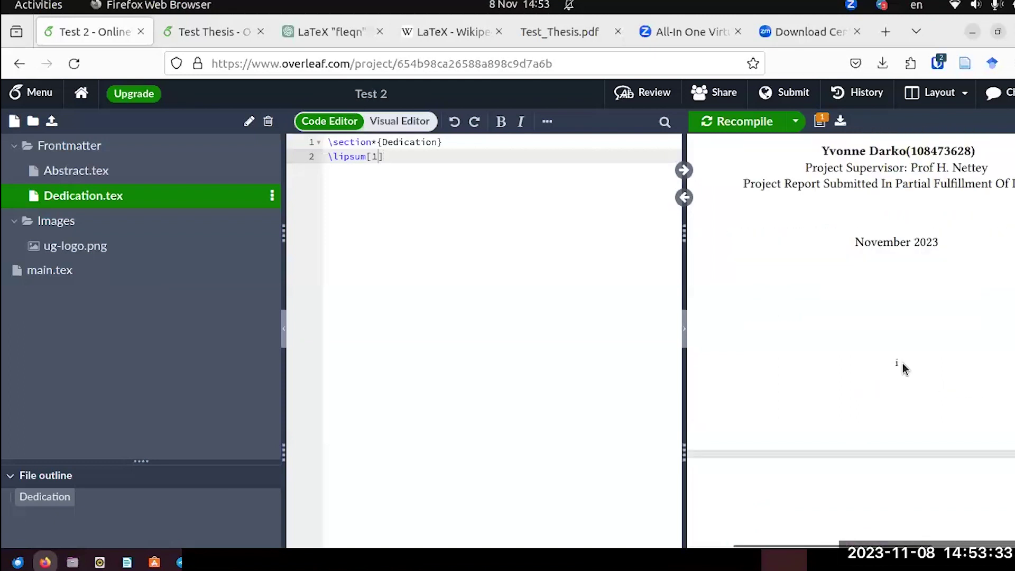
{"action": "scroll", "coordinate": [901, 363], "scroll_direction": "down", "scroll_amount": 6}
{"action": "scroll", "coordinate": [904, 365], "scroll_direction": "down", "scroll_amount": 5}
{"action": "scroll", "coordinate": [904, 375], "scroll_direction": "down", "scroll_amount": 4}
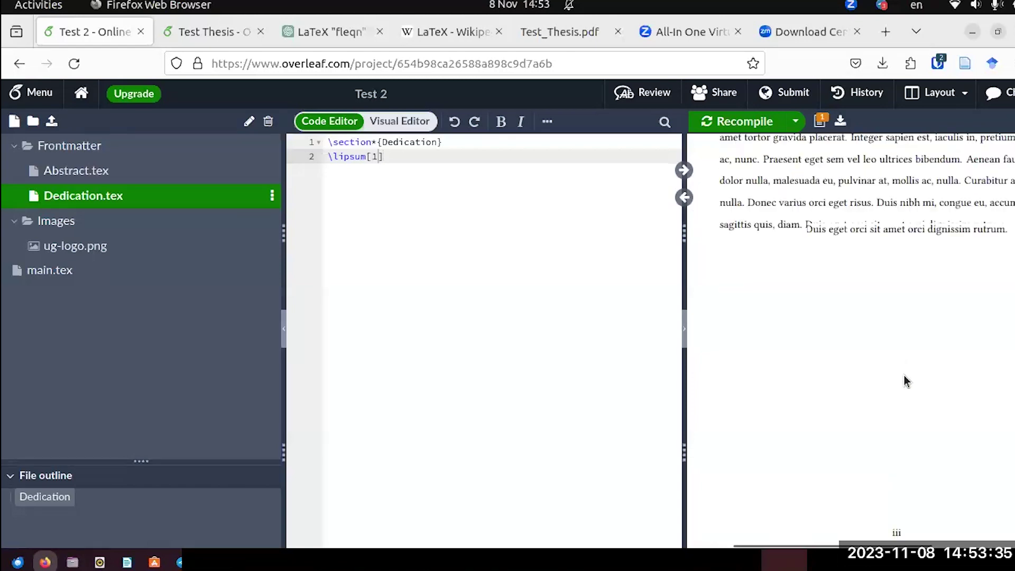
{"action": "scroll", "coordinate": [889, 471], "scroll_direction": "down", "scroll_amount": 2}
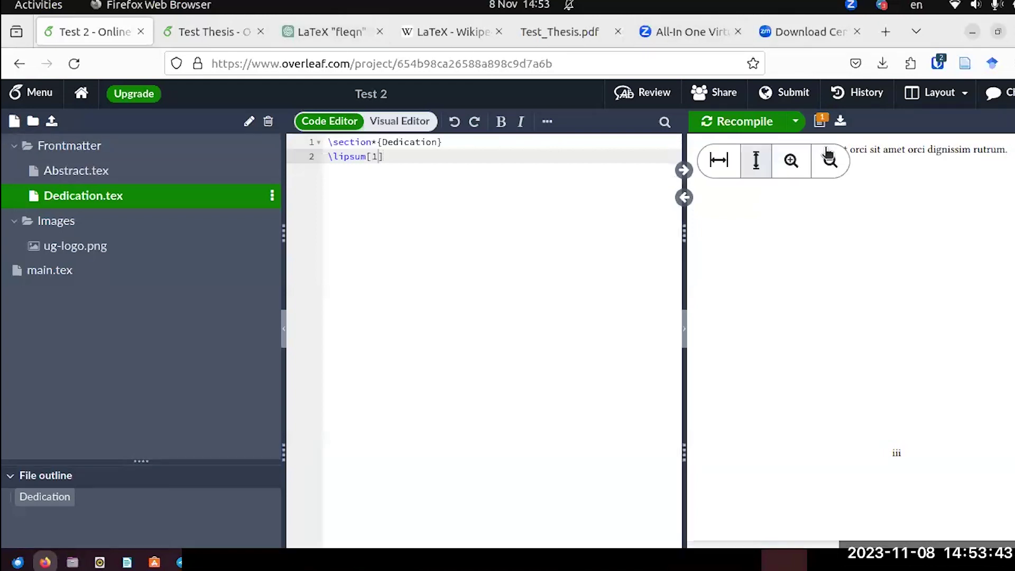
{"action": "left_click", "coordinate": [826, 157]}
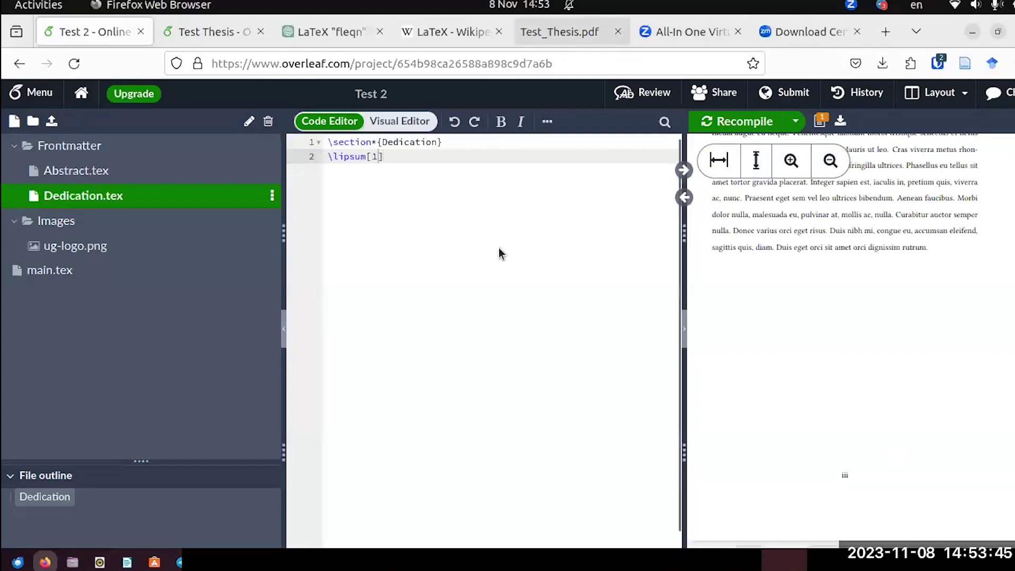
{"action": "key", "text": "ctrl+Tab"}
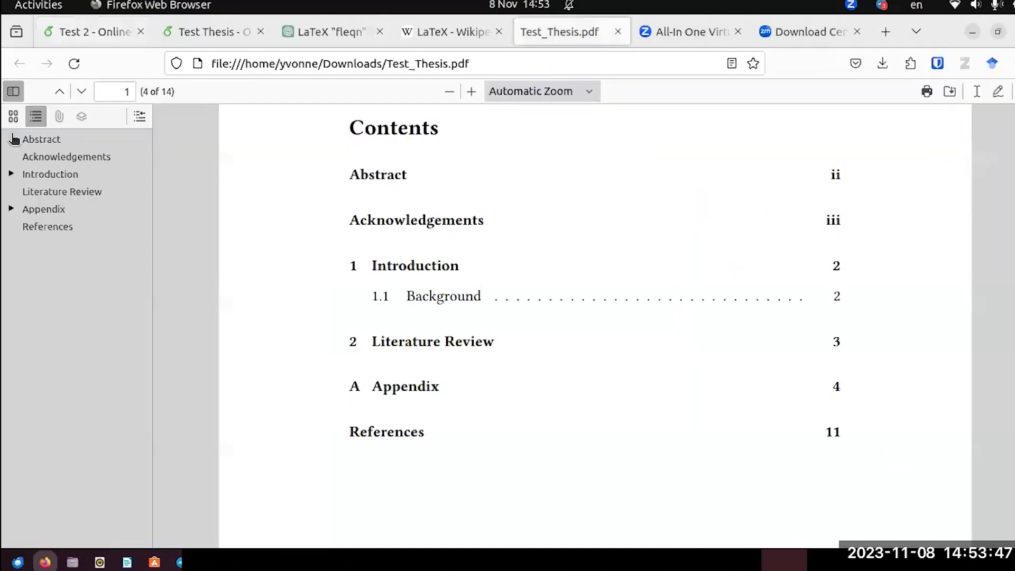
Add a new line after the Dedication include in Test 2's main.tex.
{"action": "left_click", "coordinate": [77, 37]}
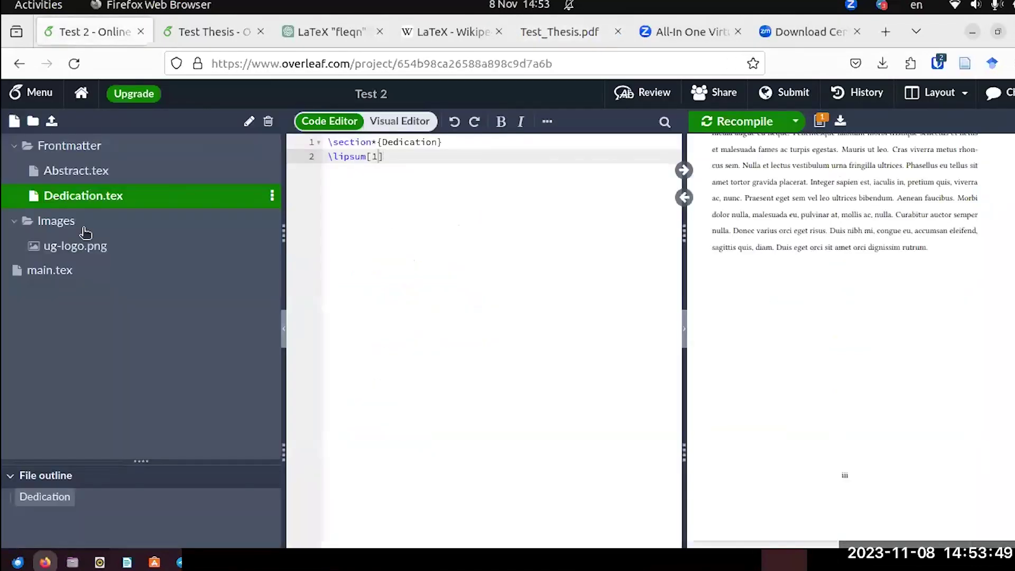
{"action": "left_click", "coordinate": [68, 277]}
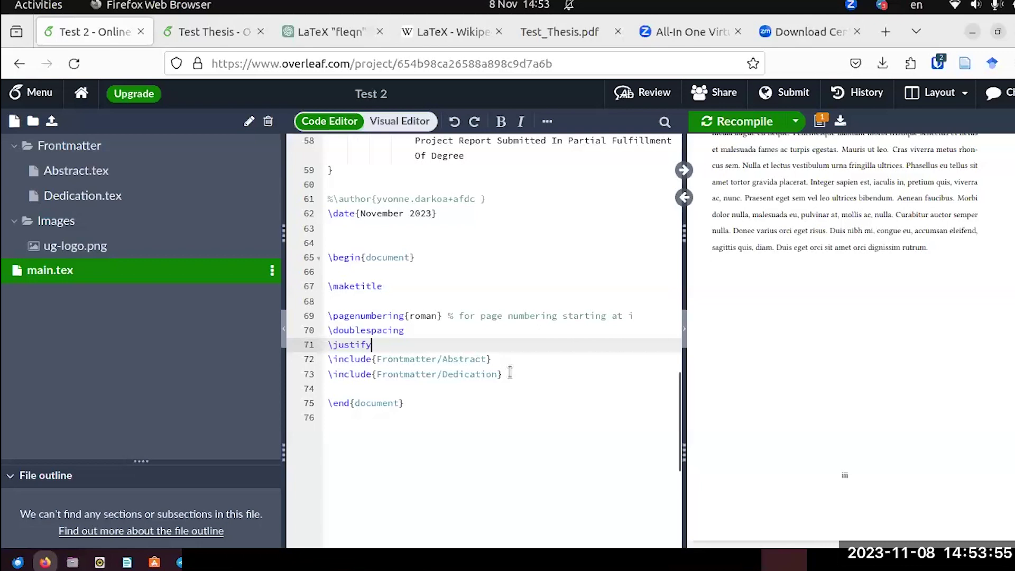
{"action": "left_click", "coordinate": [510, 372]}
{"action": "key", "text": "Return"}
{"action": "key", "text": "Return"}
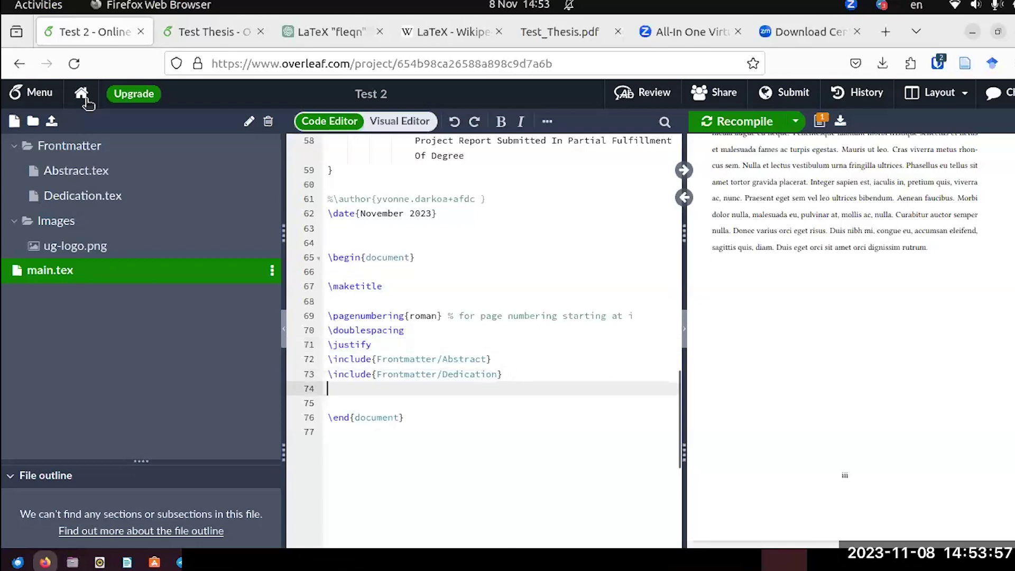
Copy \tableofcontents from Test Thesis line 82 and paste it after the Dedication include.
{"action": "left_click", "coordinate": [204, 31]}
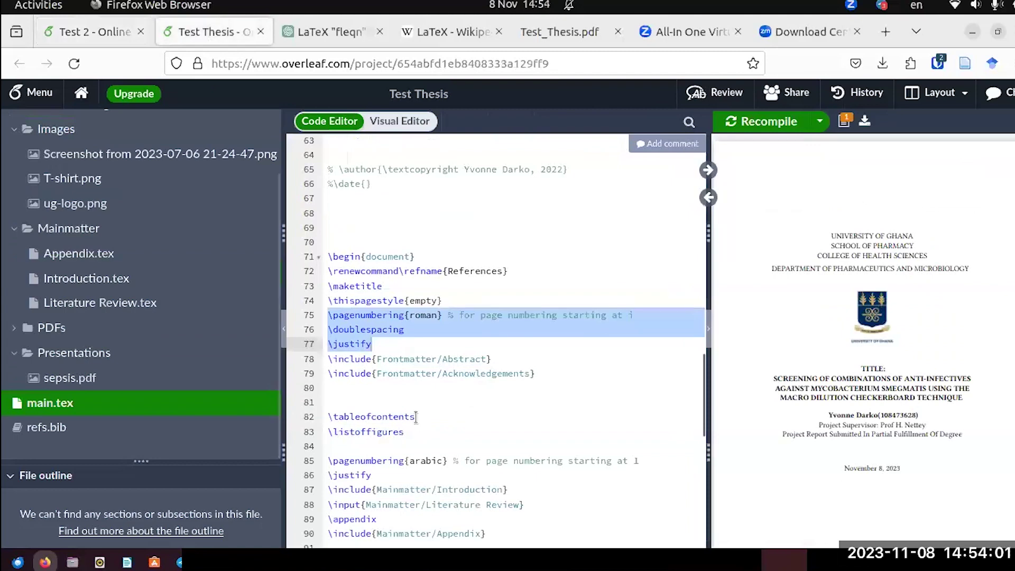
{"action": "left_click_drag", "start_coordinate": [415, 417], "coordinate": [324, 422]}
{"action": "key", "text": "ctrl+c"}
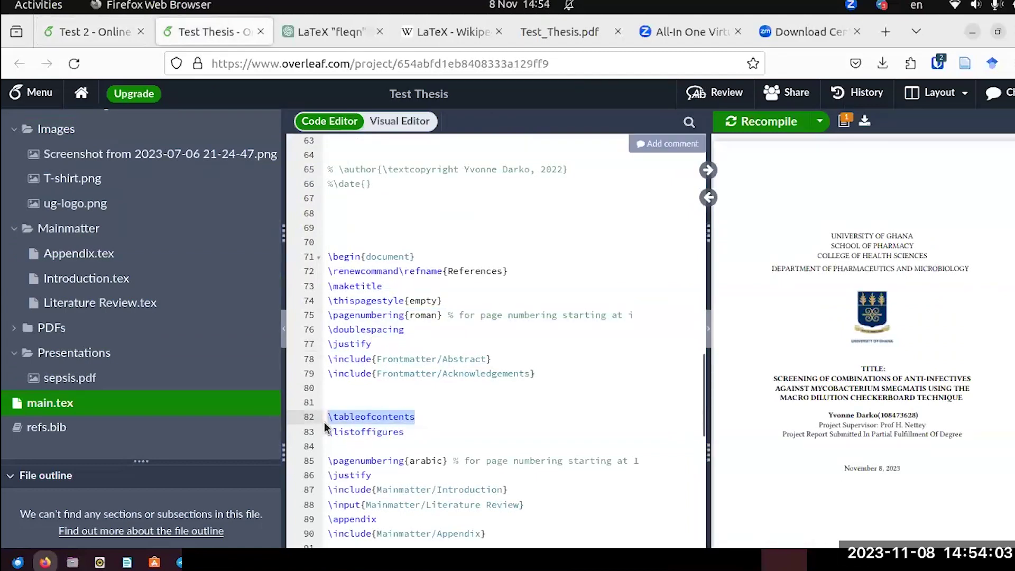
{"action": "key", "text": "ctrl+Page_Up"}
{"action": "type", "text": "<<<"}
{"action": "key", "text": "BackSpace"}
{"action": "key", "text": "BackSpace"}
{"action": "key", "text": "BackSpace"}
{"action": "key", "text": "BackSpace"}
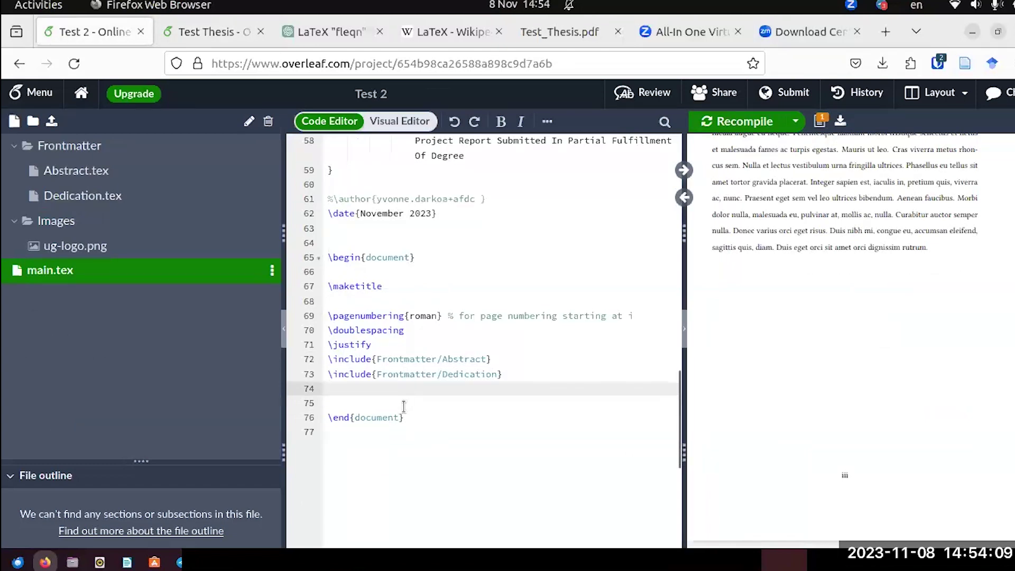
{"action": "key", "text": "ctrl+v"}
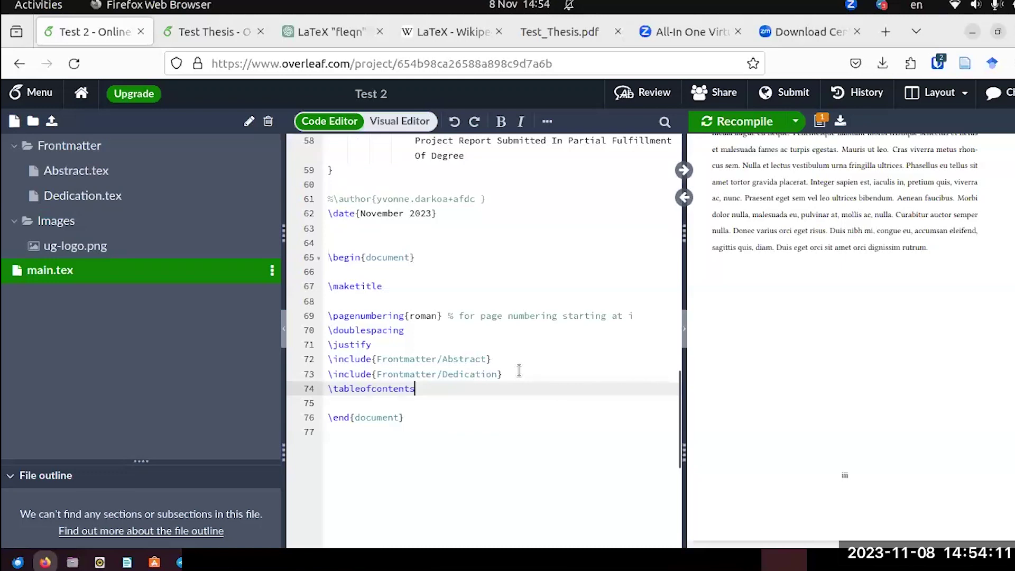
{"action": "key", "text": "Home"}
{"action": "key", "text": "Return"}
Recompile and scroll the preview to find the new Contents page.
{"action": "left_click", "coordinate": [724, 129]}
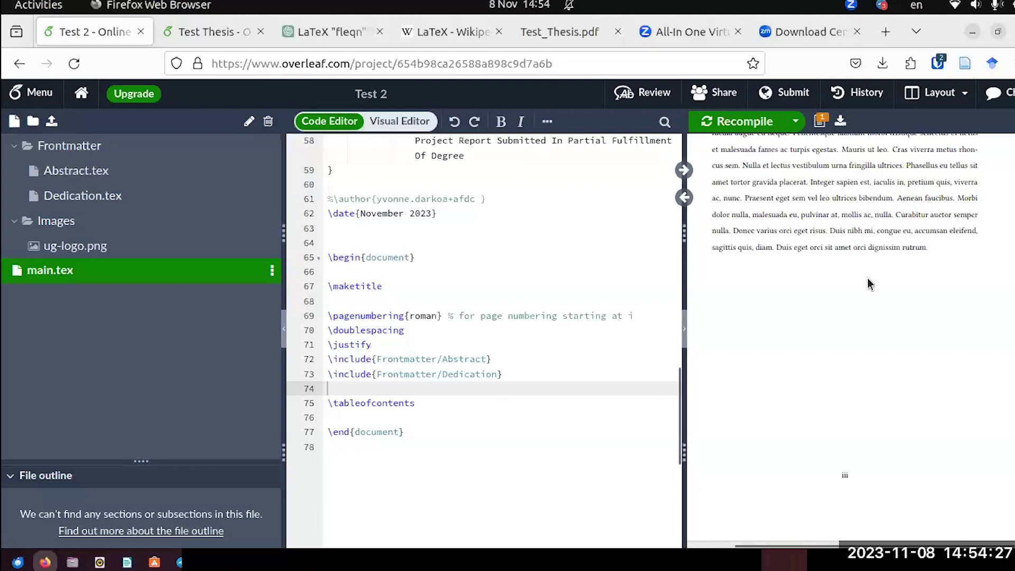
{"action": "scroll", "coordinate": [867, 278], "scroll_direction": "down", "scroll_amount": 5}
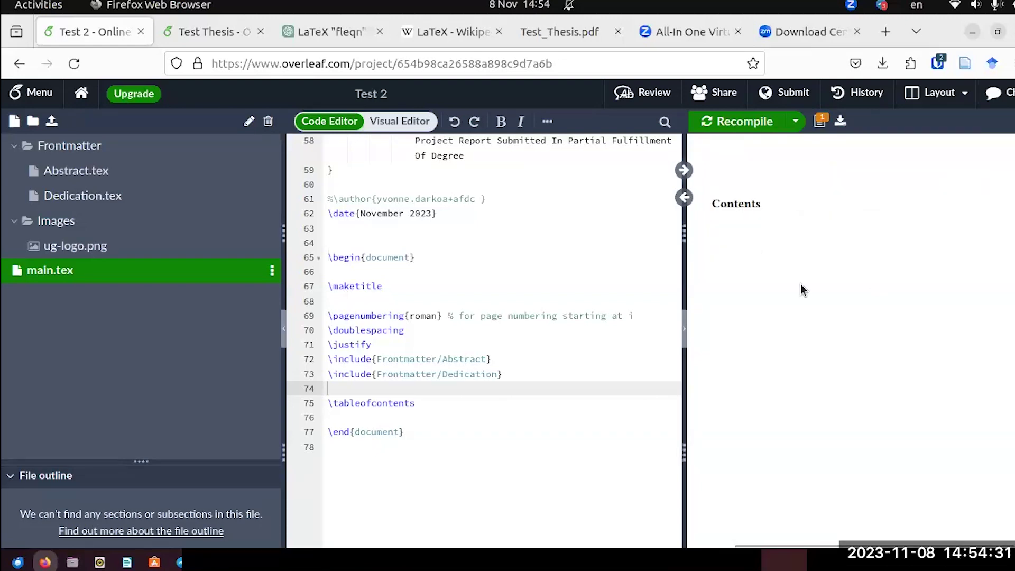
{"action": "scroll", "coordinate": [817, 314], "scroll_direction": "down", "scroll_amount": 5}
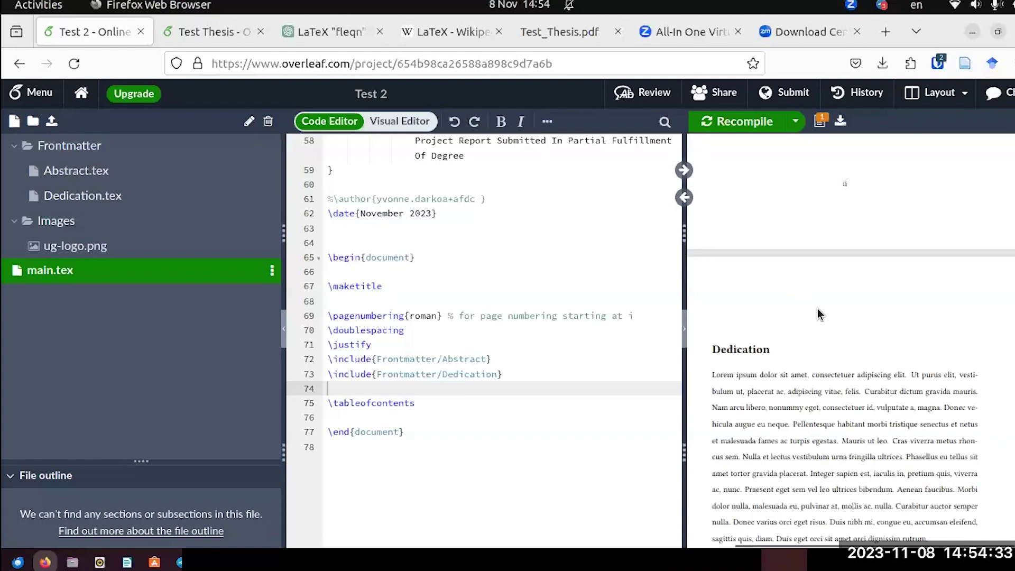
{"action": "scroll", "coordinate": [817, 312], "scroll_direction": "up", "scroll_amount": 5}
{"action": "scroll", "coordinate": [817, 312], "scroll_direction": "up", "scroll_amount": 3}
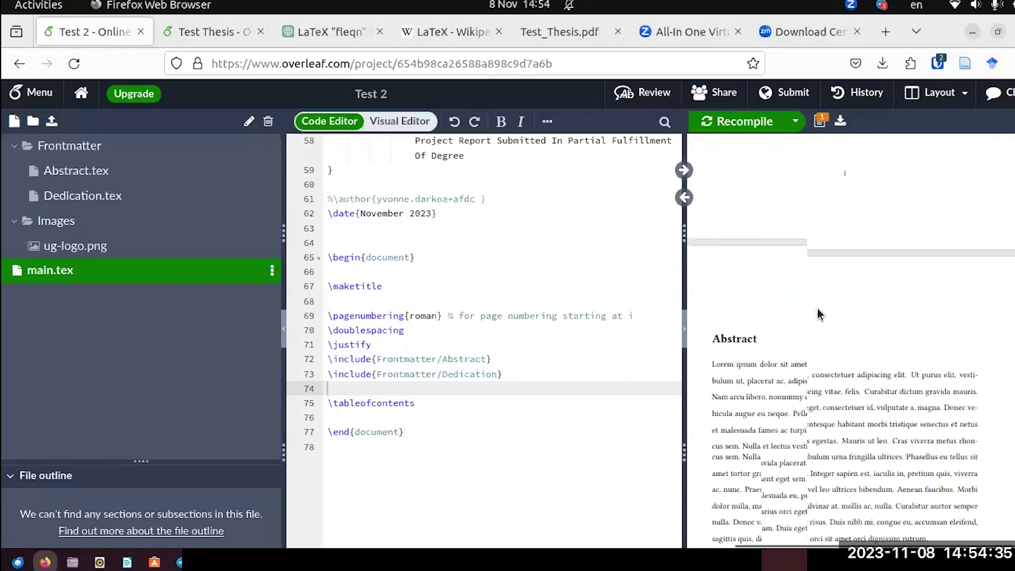
{"action": "scroll", "coordinate": [817, 314], "scroll_direction": "down", "scroll_amount": 5}
{"action": "scroll", "coordinate": [817, 312], "scroll_direction": "down", "scroll_amount": 5}
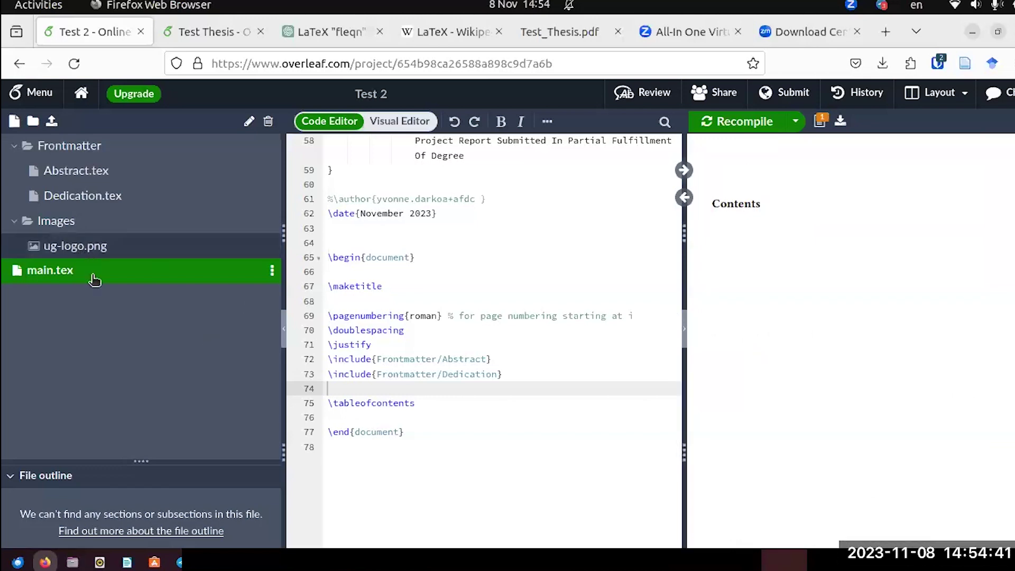
Select \addcontentsline{toc}{section}{Abstract} on line 3 of Test Thesis's Abstract.tex.
{"action": "left_click", "coordinate": [206, 33]}
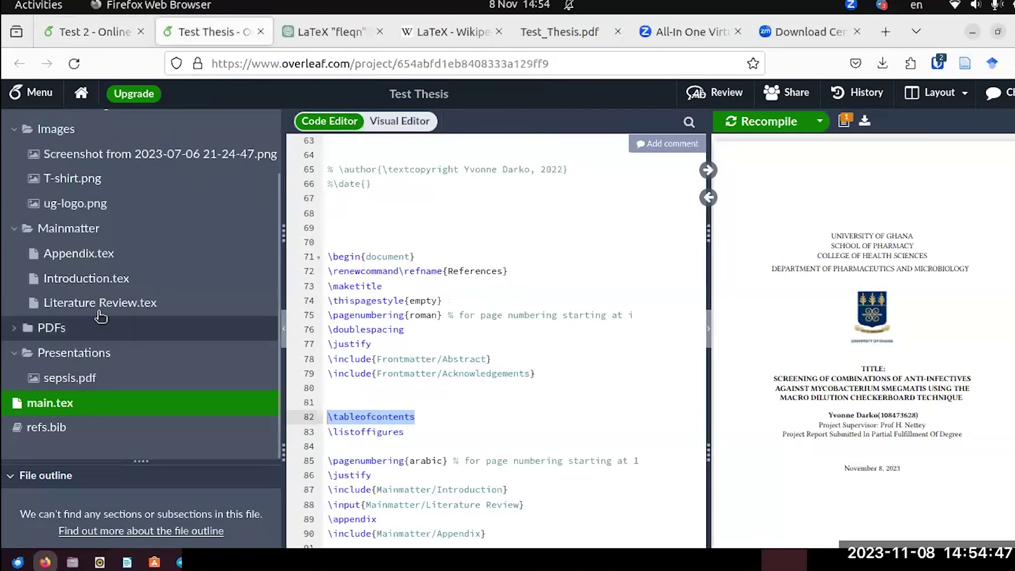
{"action": "scroll", "coordinate": [64, 204], "scroll_direction": "up", "scroll_amount": 1}
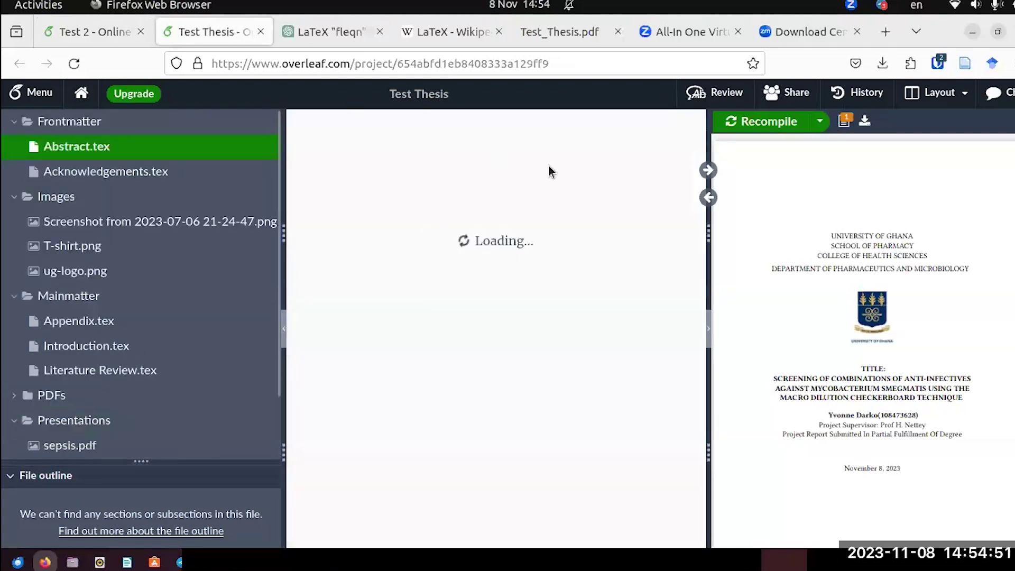
{"action": "left_click_drag", "start_coordinate": [544, 170], "coordinate": [497, 170]}
{"action": "left_click_drag", "start_coordinate": [329, 168], "coordinate": [324, 170]}
{"action": "key", "text": "ctrl+c"}
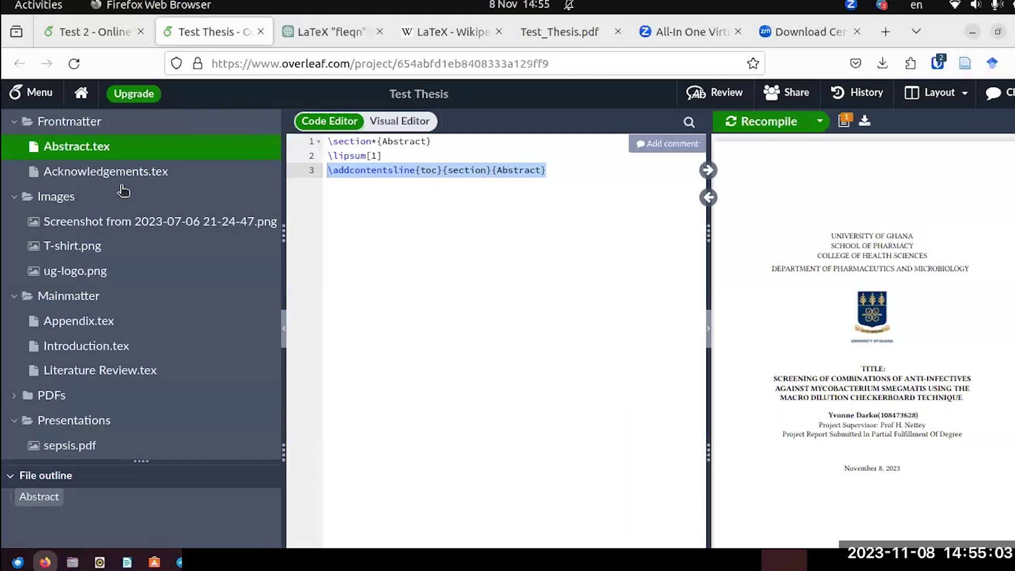
Paste \addcontentsline{toc}{section}{Abstract} after the lipsum text in Test 2's Abstract.tex.
{"action": "left_click", "coordinate": [108, 32]}
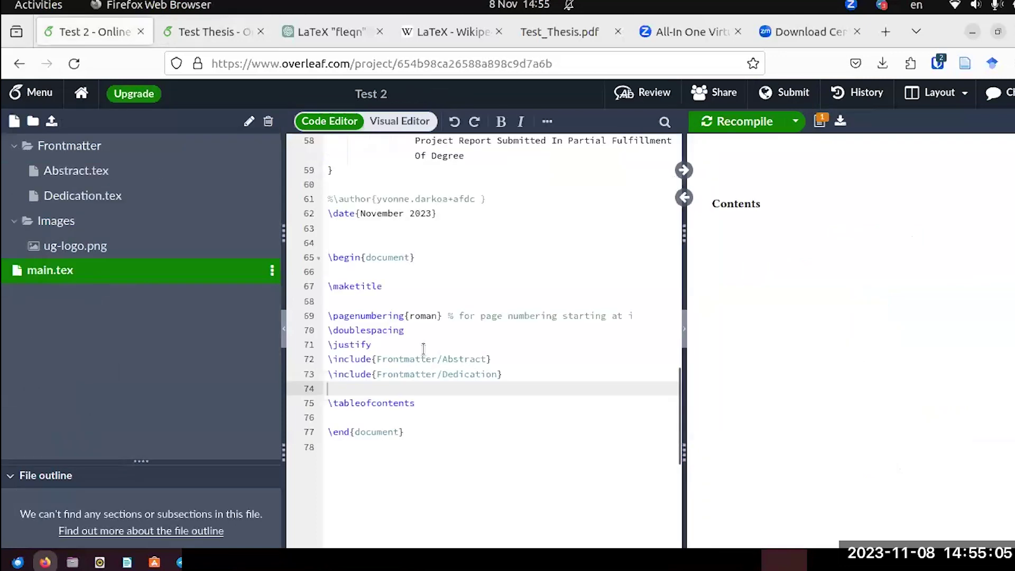
{"action": "scroll", "coordinate": [423, 349], "scroll_direction": "up", "scroll_amount": 2}
{"action": "left_click", "coordinate": [96, 177]}
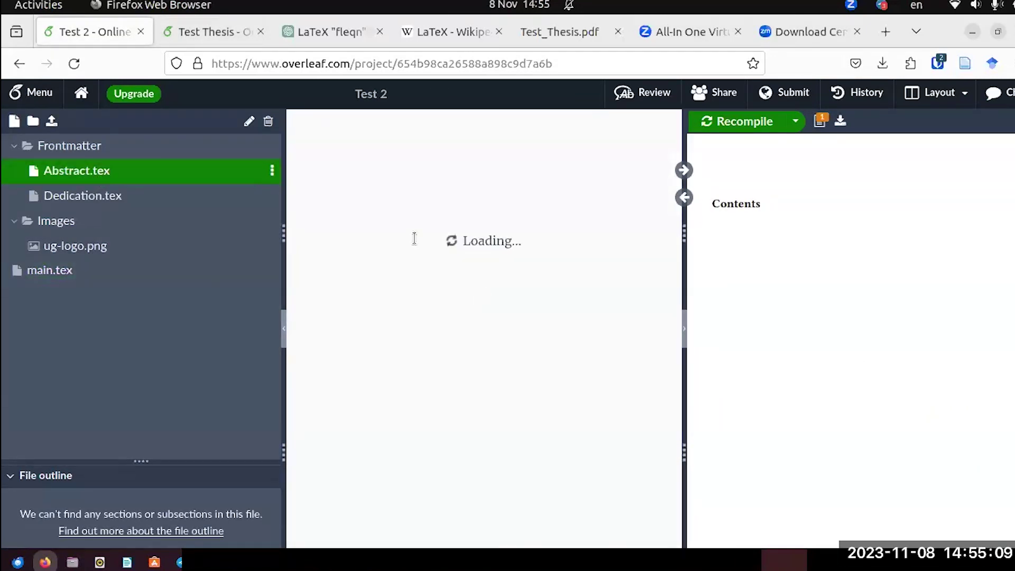
{"action": "key", "text": "Return"}
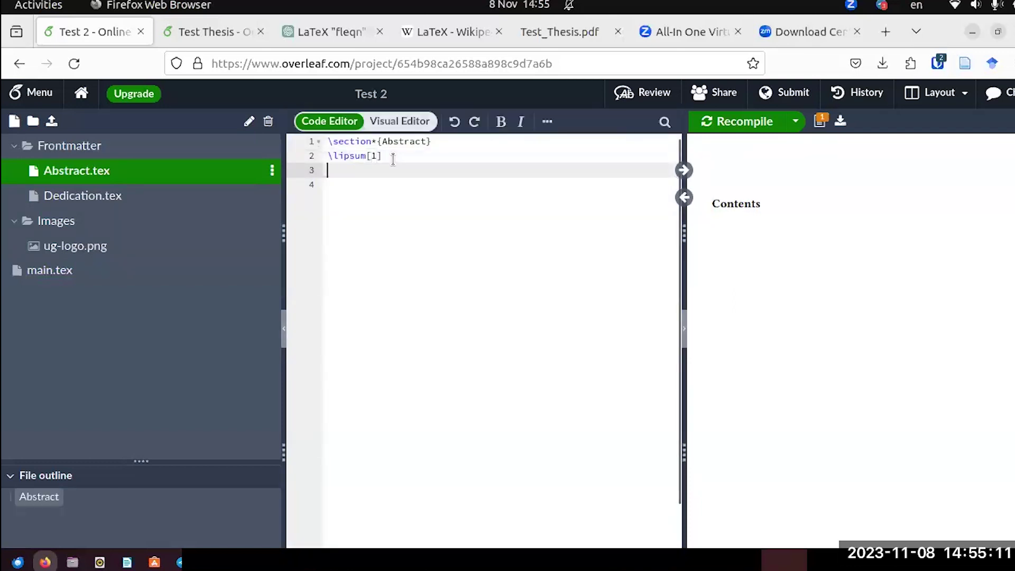
{"action": "key", "text": "ctrl+v"}
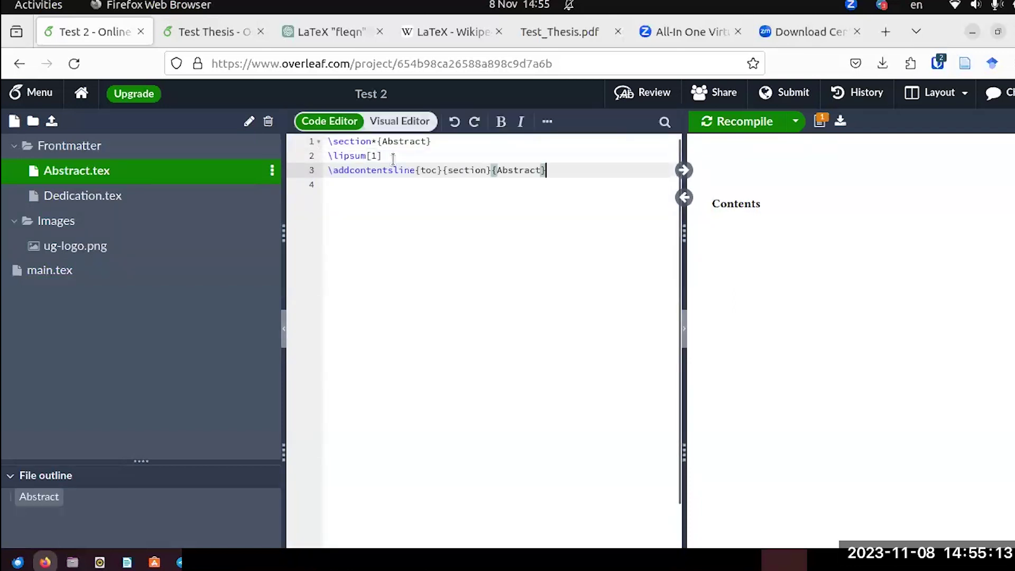
Add \addcontentsline{toc}{section}{Dedication} to Dedication.tex and recompile to list it in Contents.
{"action": "left_click", "coordinate": [83, 196]}
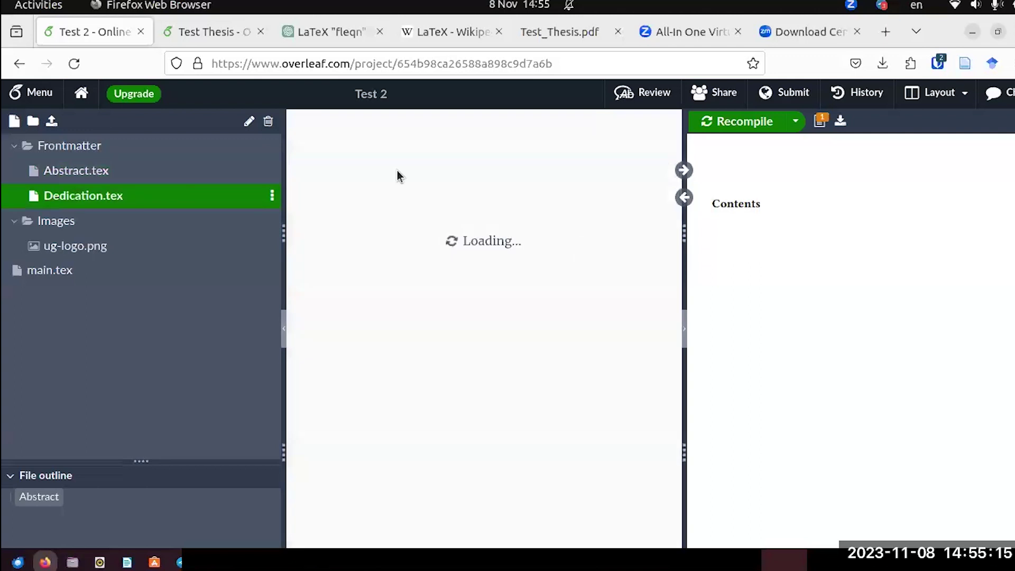
{"action": "key", "text": "Return"}
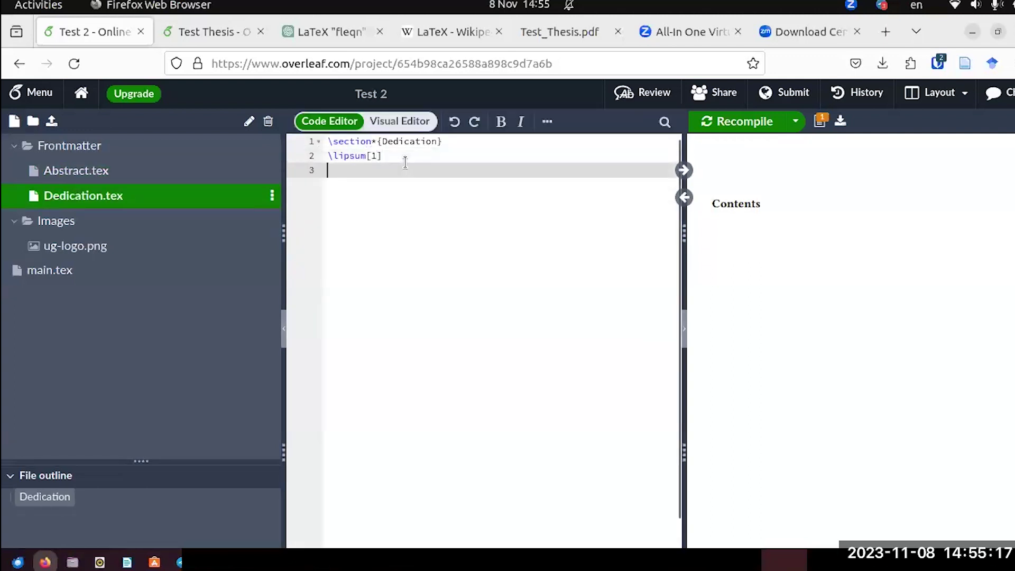
{"action": "type", "text": "\\addcontentsline{toc}{section}{Abstract}"}
{"action": "key", "text": "Left"}
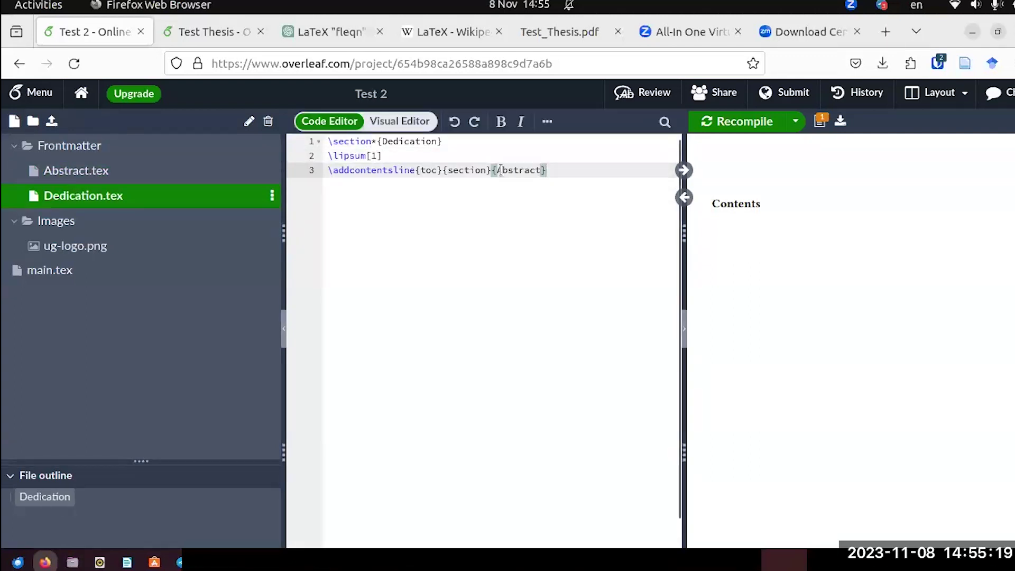
{"action": "key", "text": "ctrl+shift+Left"}
{"action": "key", "text": "BackSpace"}
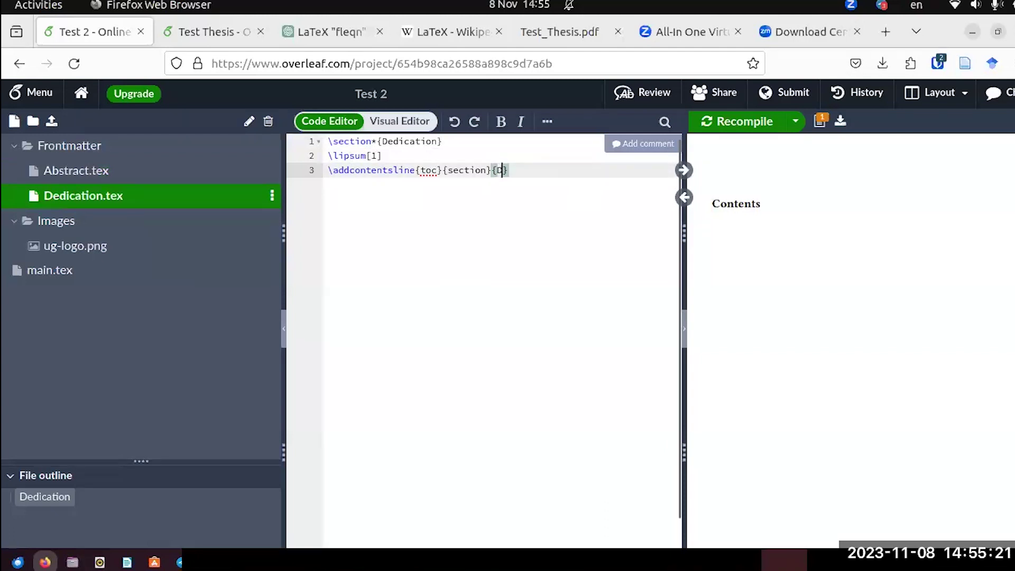
{"action": "type", "text": "Dedi"}
{"action": "type", "text": "cation"}
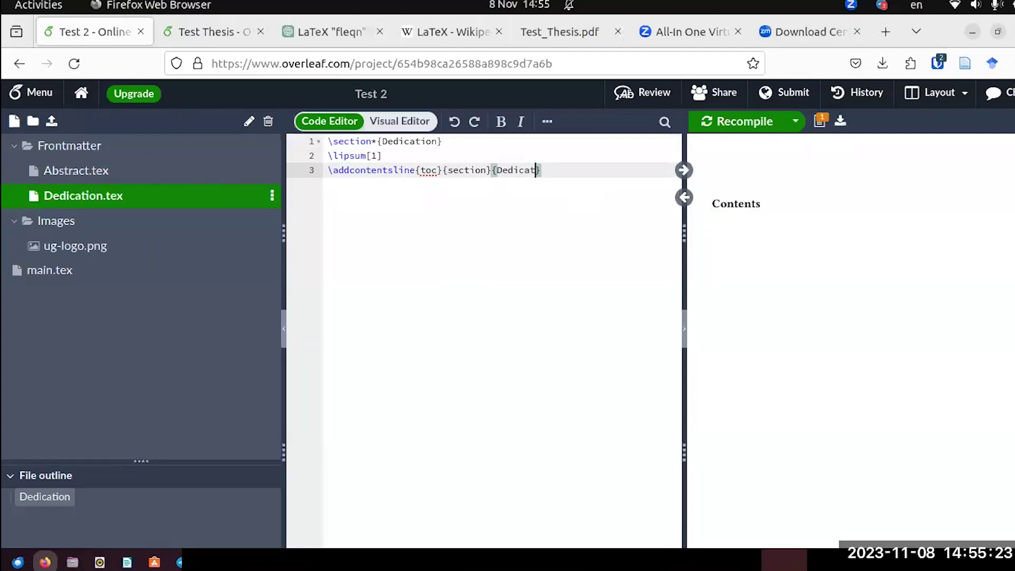
{"action": "left_click", "coordinate": [722, 133]}
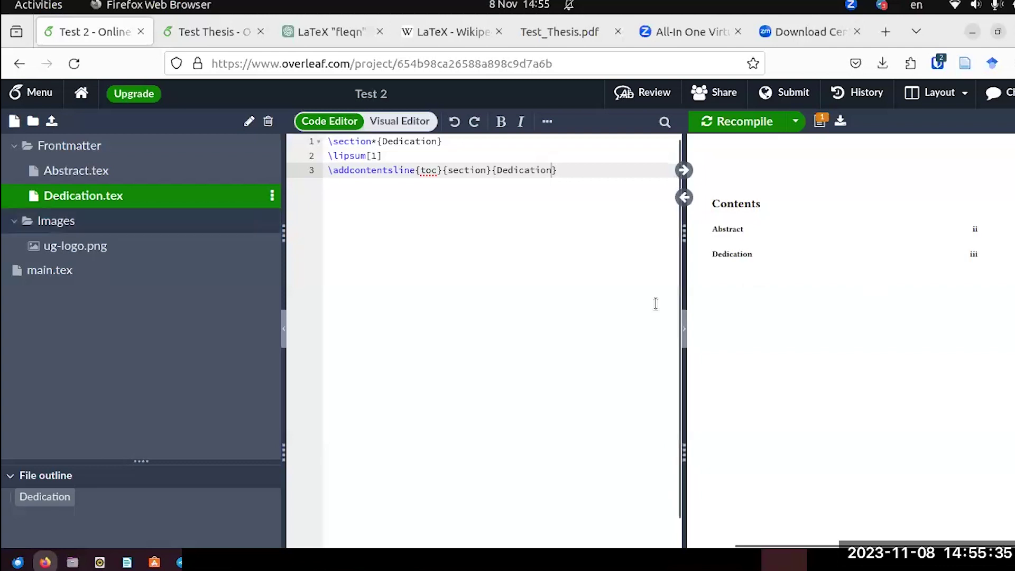
{"action": "scroll", "coordinate": [705, 306], "scroll_direction": "down", "scroll_amount": 10}
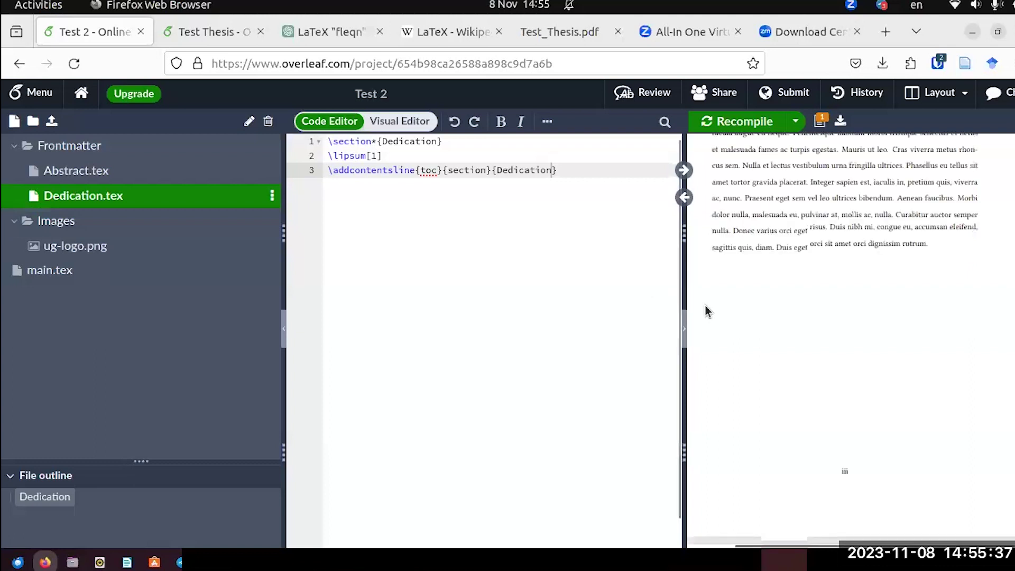
Select \thispagestyle{empty} in Test Thesis's main.tex and come back to Test 2's main.tex.
{"action": "scroll", "coordinate": [705, 305], "scroll_direction": "up", "scroll_amount": 10}
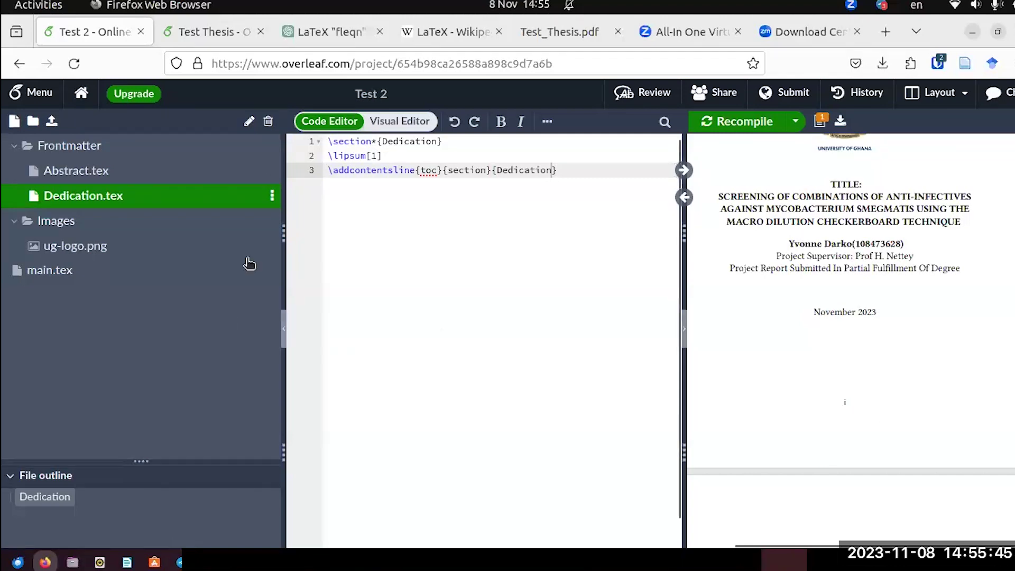
{"action": "left_click", "coordinate": [277, 269]}
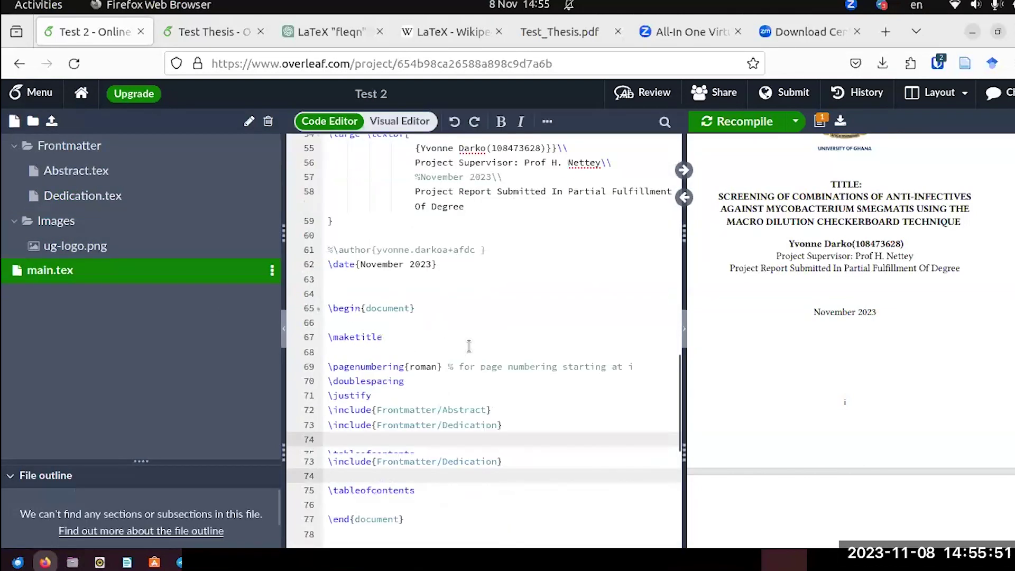
{"action": "scroll", "coordinate": [468, 346], "scroll_direction": "down", "scroll_amount": 1}
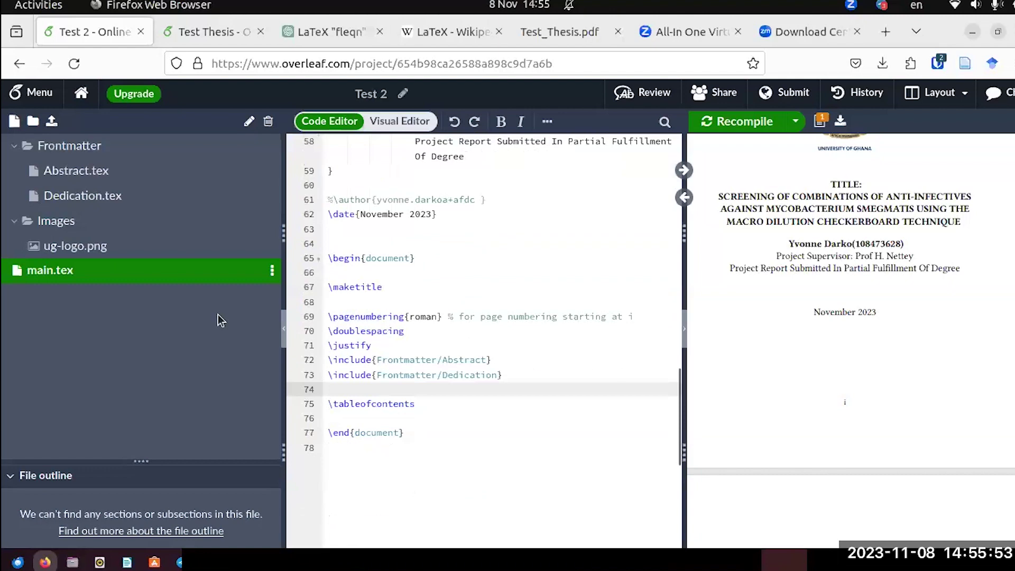
{"action": "left_click", "coordinate": [206, 32]}
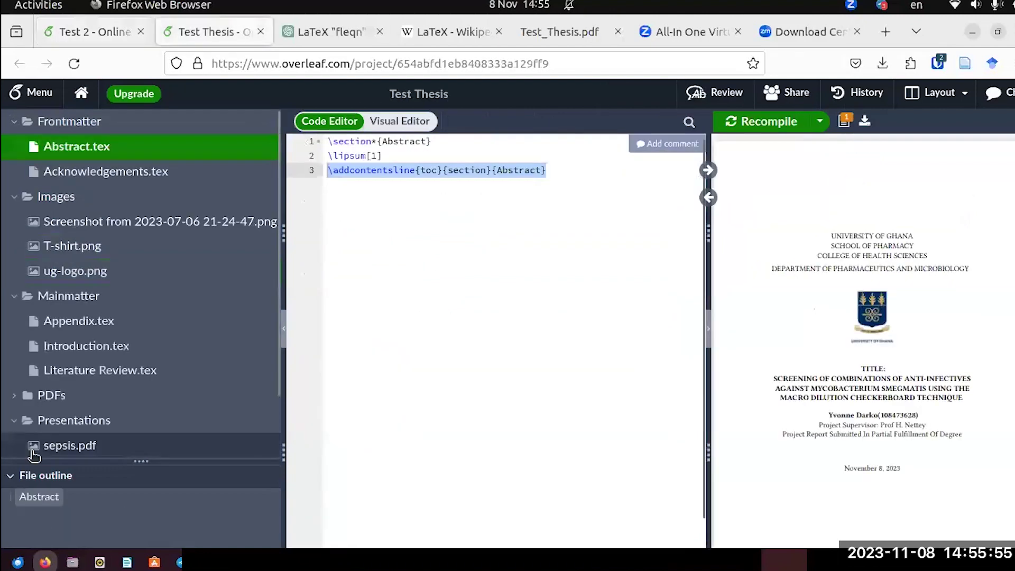
{"action": "scroll", "coordinate": [68, 414], "scroll_direction": "down", "scroll_amount": 2}
{"action": "left_click", "coordinate": [50, 403]}
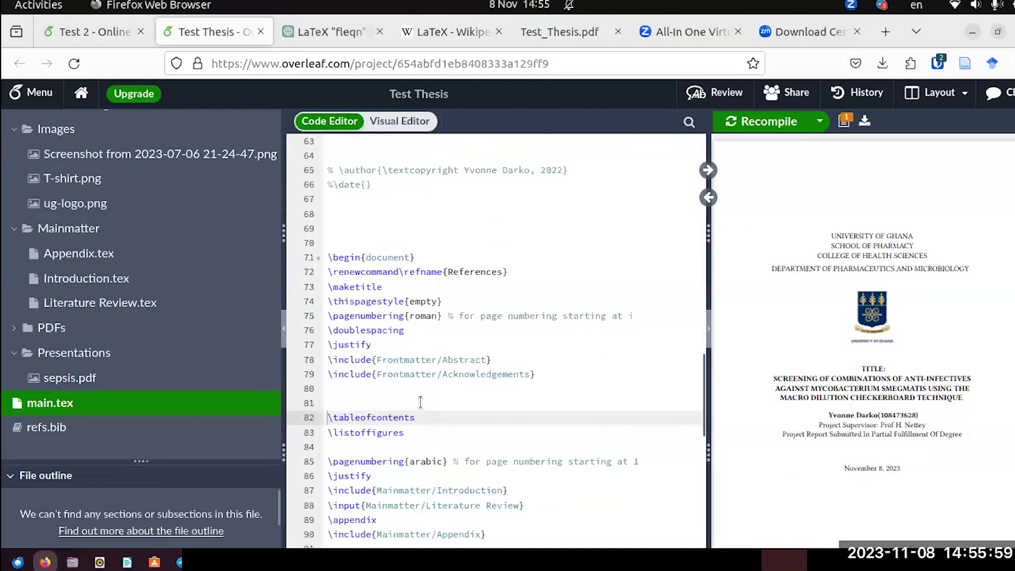
{"action": "left_click_drag", "start_coordinate": [442, 300], "coordinate": [319, 296]}
{"action": "key", "text": "ctrl+c"}
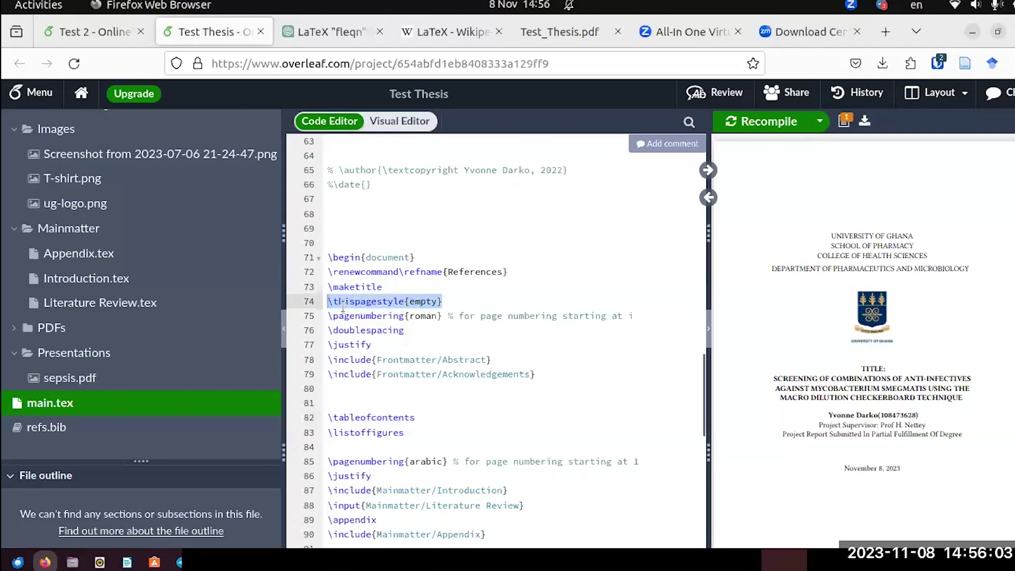
{"action": "key", "text": "ctrl+Page_Up"}
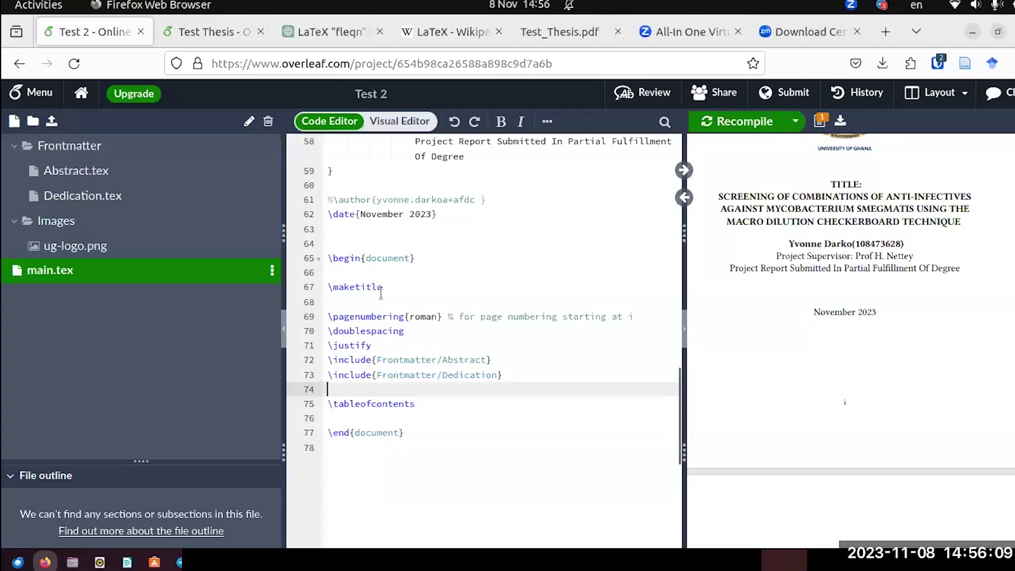
Insert \thispagestyle{empty} on a new line after \maketitle, recompile, and check the title page is unnumbered.
{"action": "left_click", "coordinate": [346, 300]}
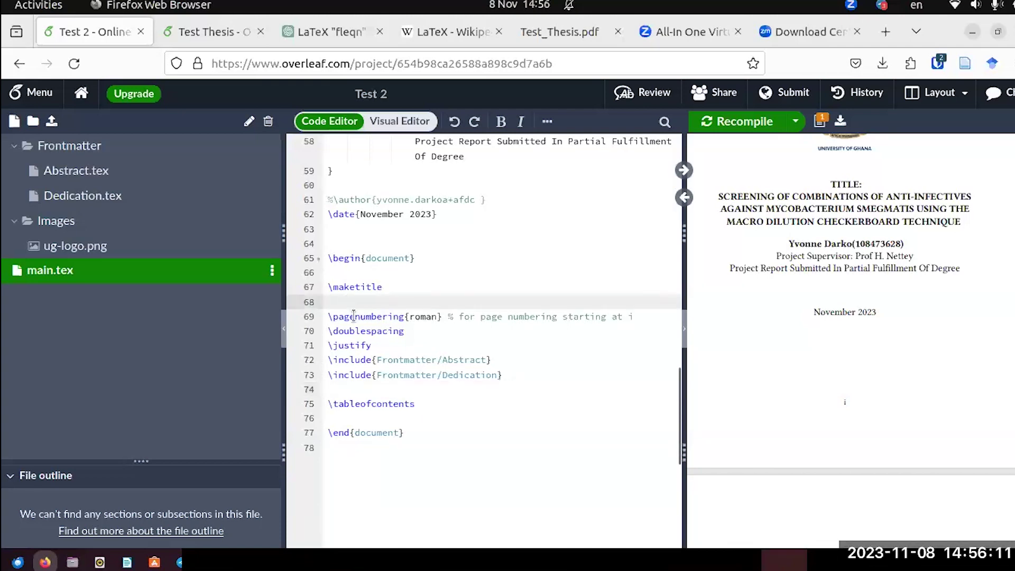
{"action": "key", "text": "Return"}
{"action": "left_click", "coordinate": [339, 308]}
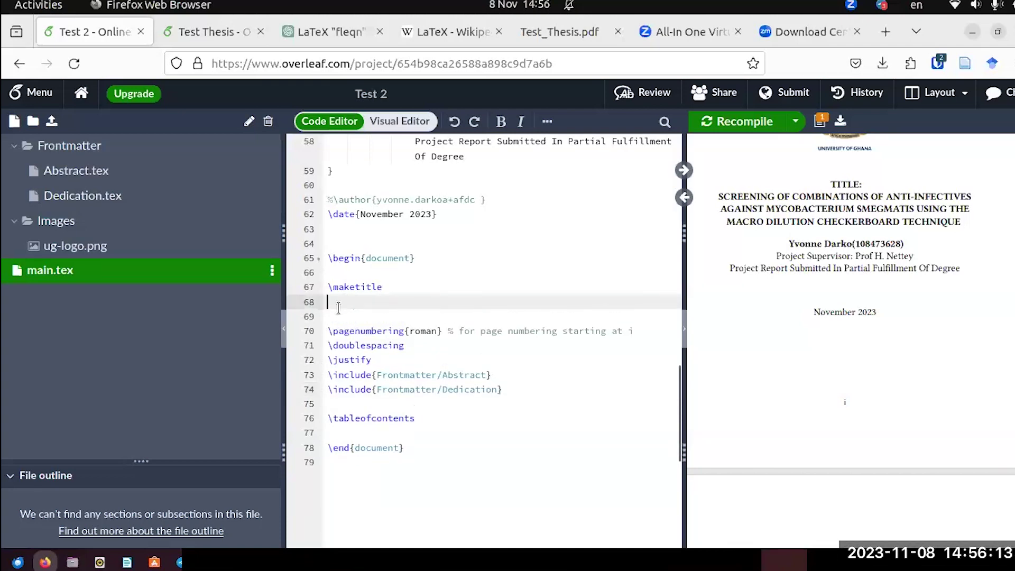
{"action": "key", "text": "ctrl+v"}
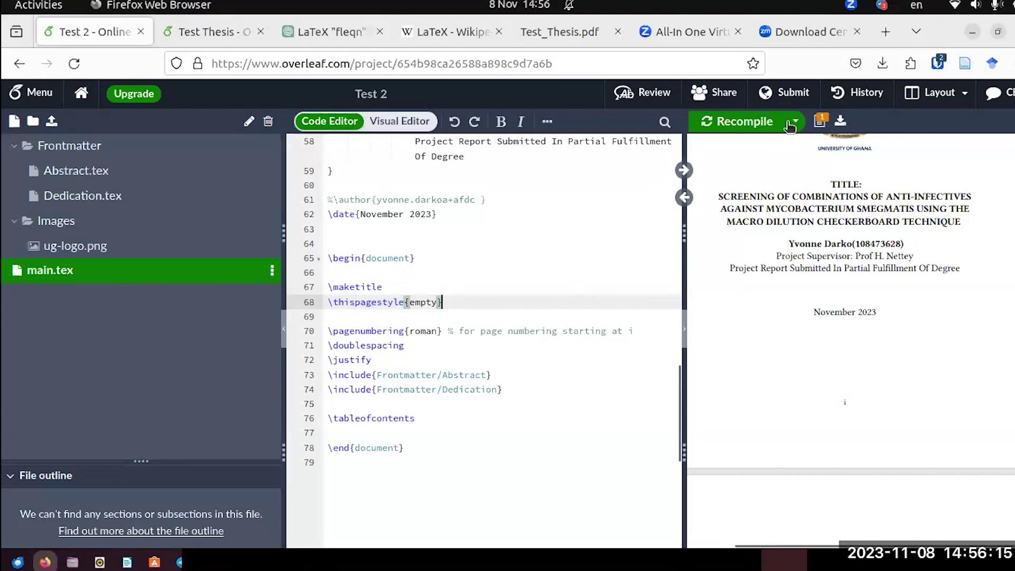
{"action": "left_click", "coordinate": [789, 124]}
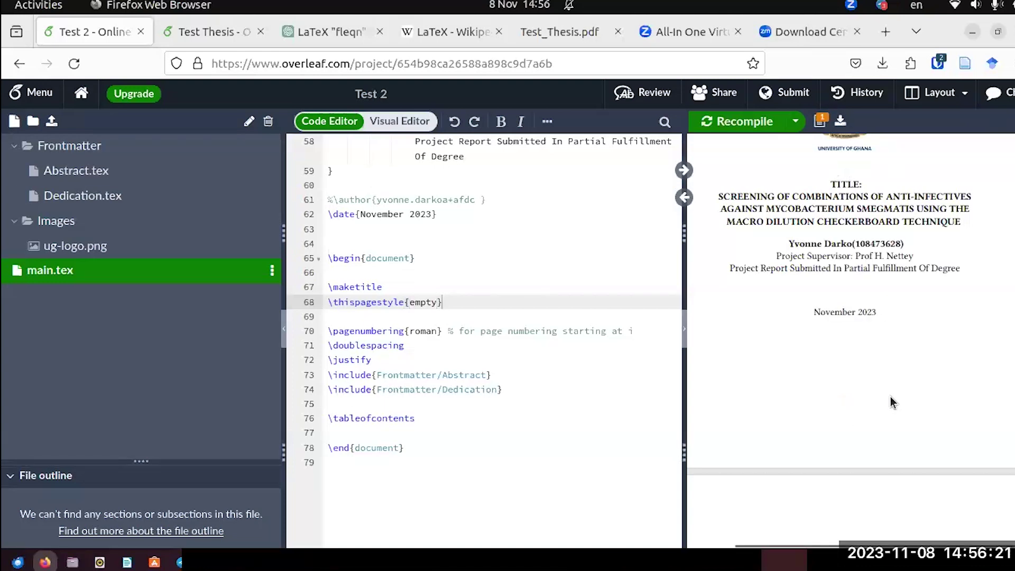
{"action": "scroll", "coordinate": [887, 381], "scroll_direction": "down", "scroll_amount": 2}
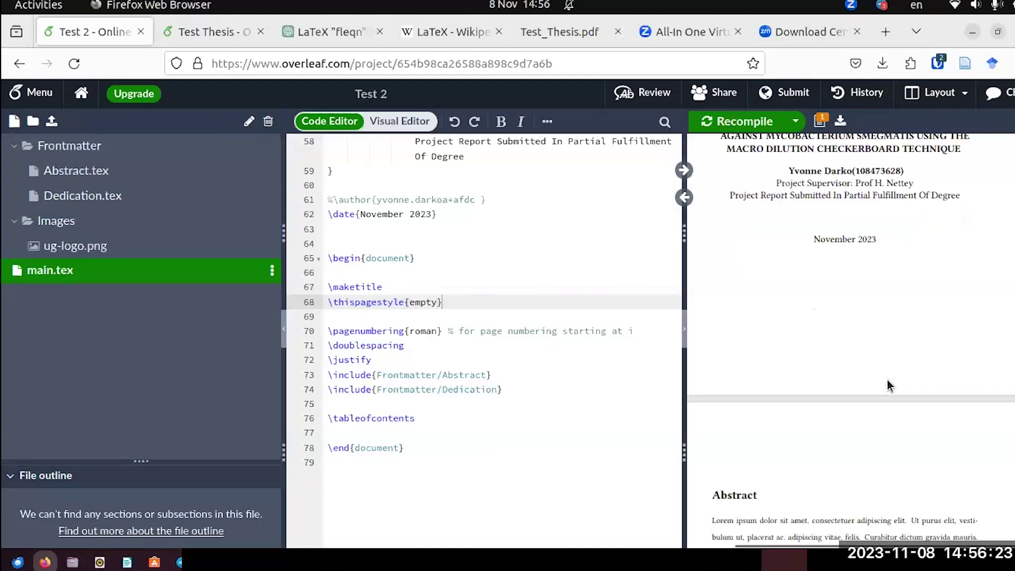
{"action": "scroll", "coordinate": [856, 401], "scroll_direction": "down", "scroll_amount": 8}
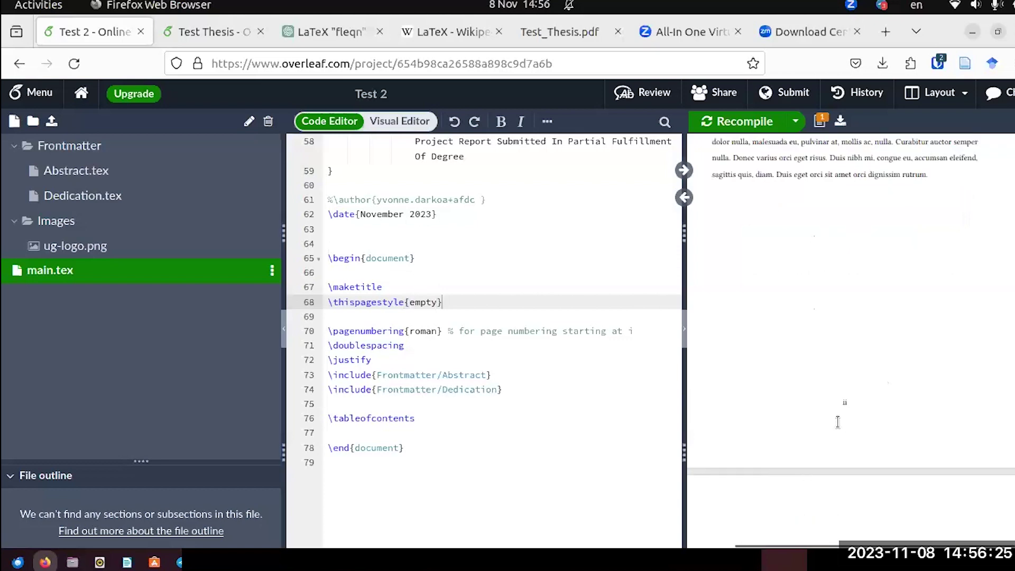
{"action": "scroll", "coordinate": [837, 423], "scroll_direction": "down", "scroll_amount": 10}
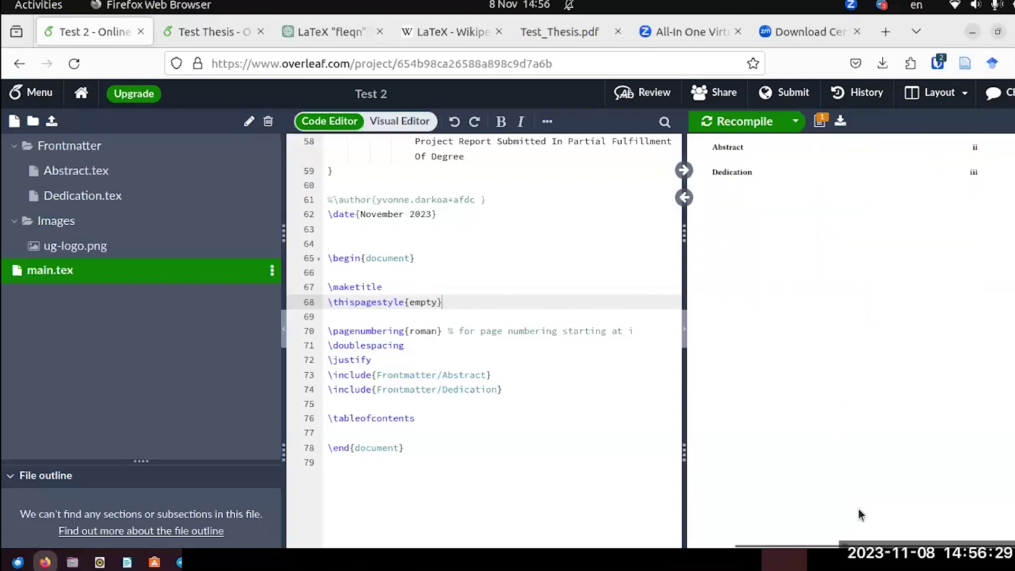
{"action": "scroll", "coordinate": [851, 497], "scroll_direction": "down", "scroll_amount": 2}
{"action": "scroll", "coordinate": [842, 484], "scroll_direction": "up", "scroll_amount": 2}
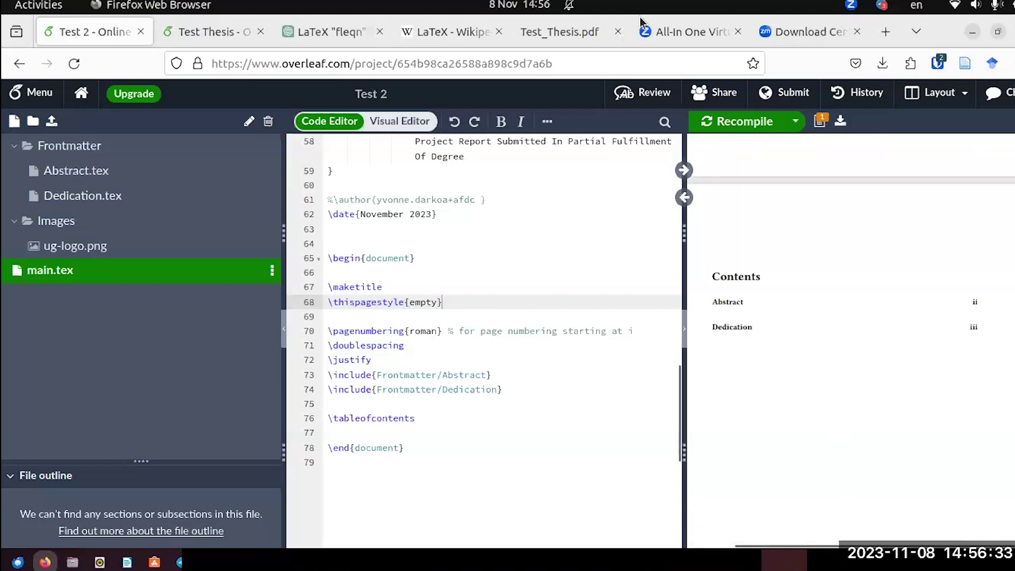
Browse the reference Test_Thesis.pdf from Introduction through Literature Review and Appendix, then return to Overleaf.
{"action": "key", "text": "ctrl+Tab"}
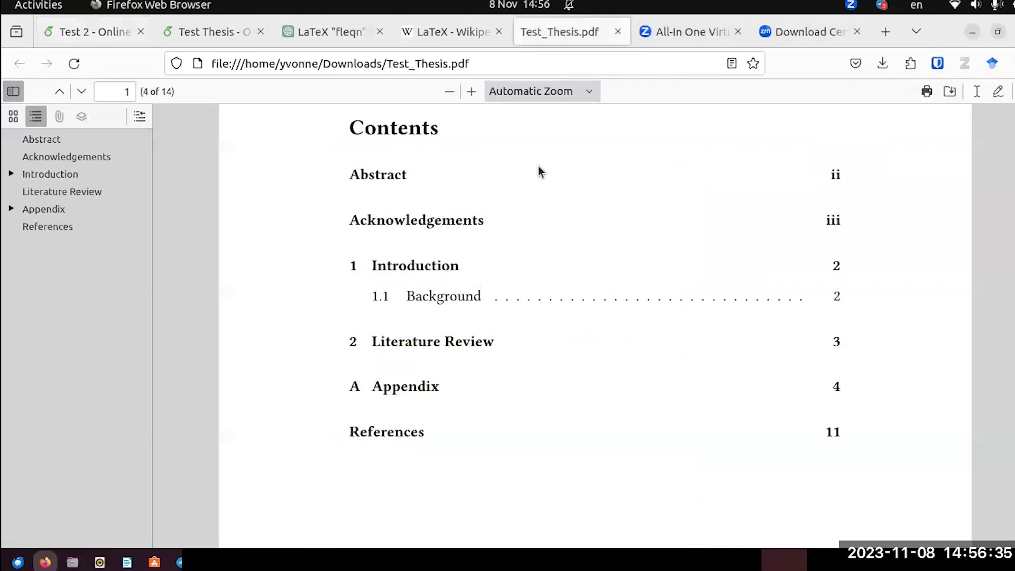
{"action": "left_click", "coordinate": [484, 270]}
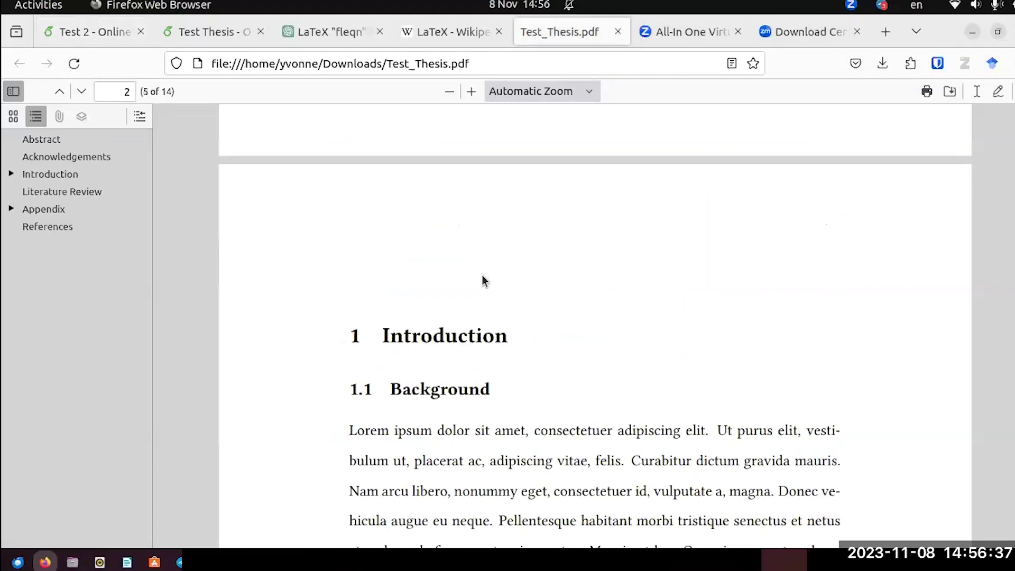
{"action": "scroll", "coordinate": [489, 222], "scroll_direction": "down", "scroll_amount": 3}
{"action": "scroll", "coordinate": [492, 200], "scroll_direction": "down", "scroll_amount": 15}
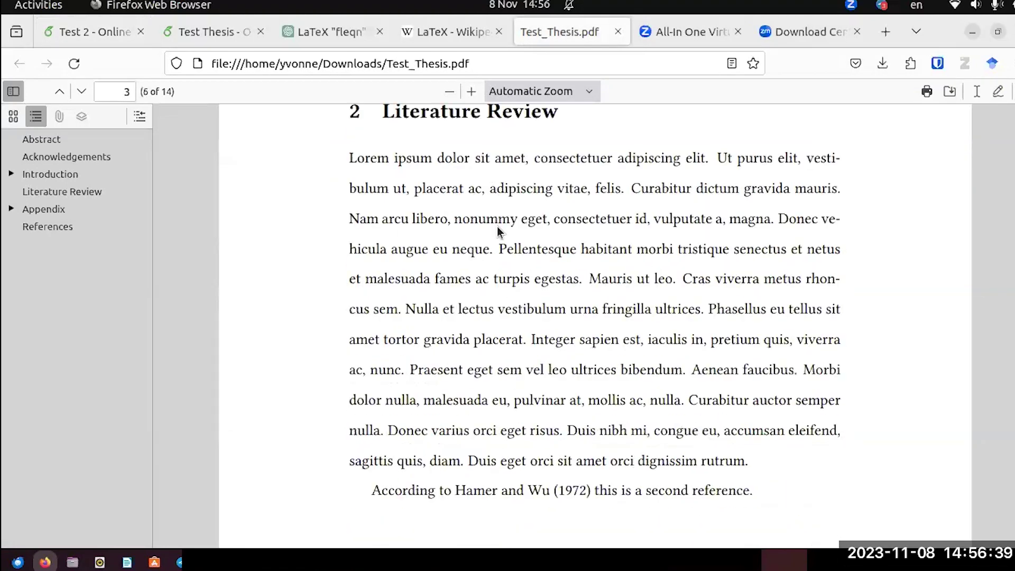
{"action": "scroll", "coordinate": [498, 231], "scroll_direction": "down", "scroll_amount": 5}
{"action": "scroll", "coordinate": [498, 231], "scroll_direction": "down", "scroll_amount": 5}
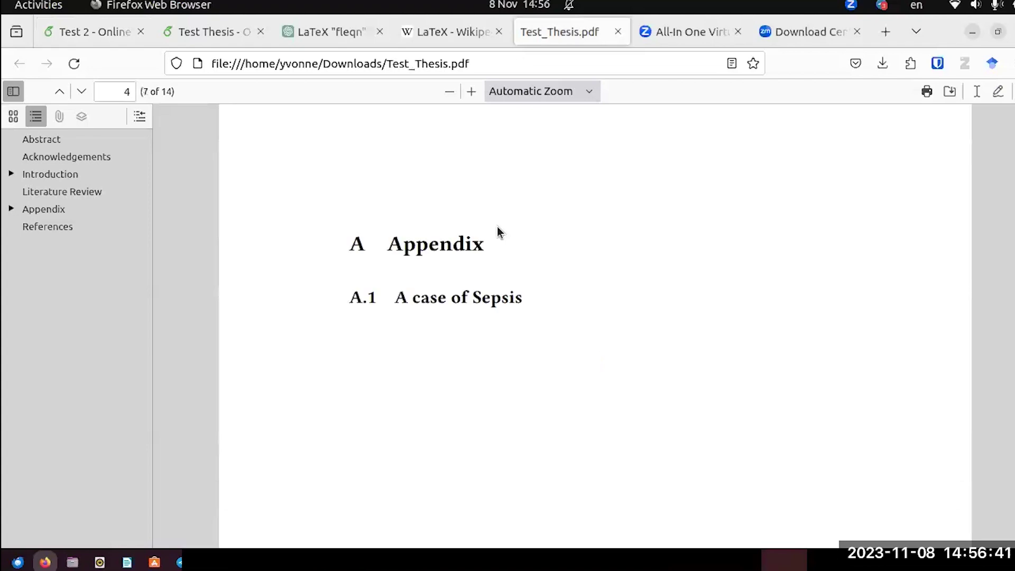
{"action": "scroll", "coordinate": [498, 231], "scroll_direction": "up", "scroll_amount": 15}
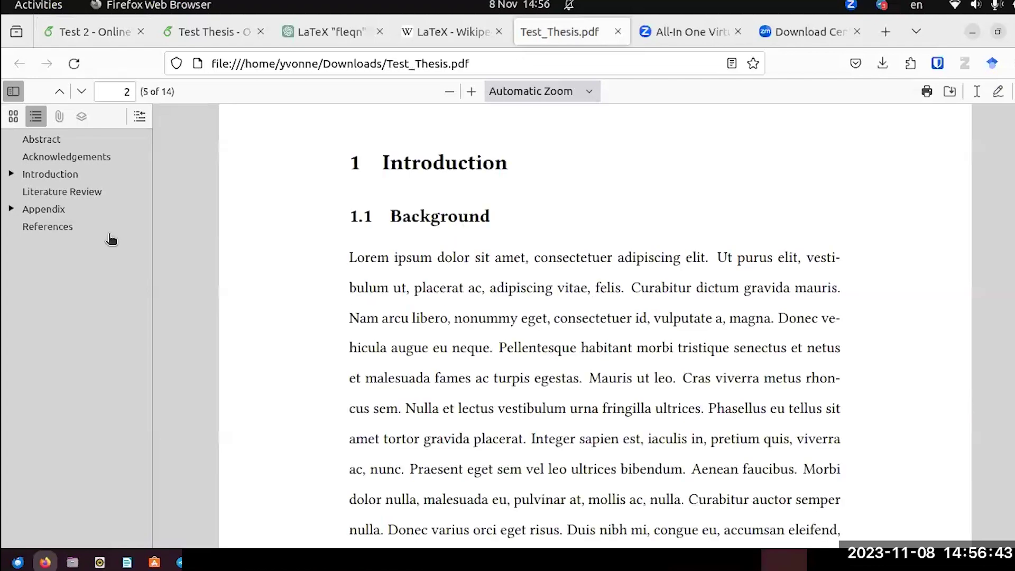
{"action": "key", "text": "ctrl+Tab"}
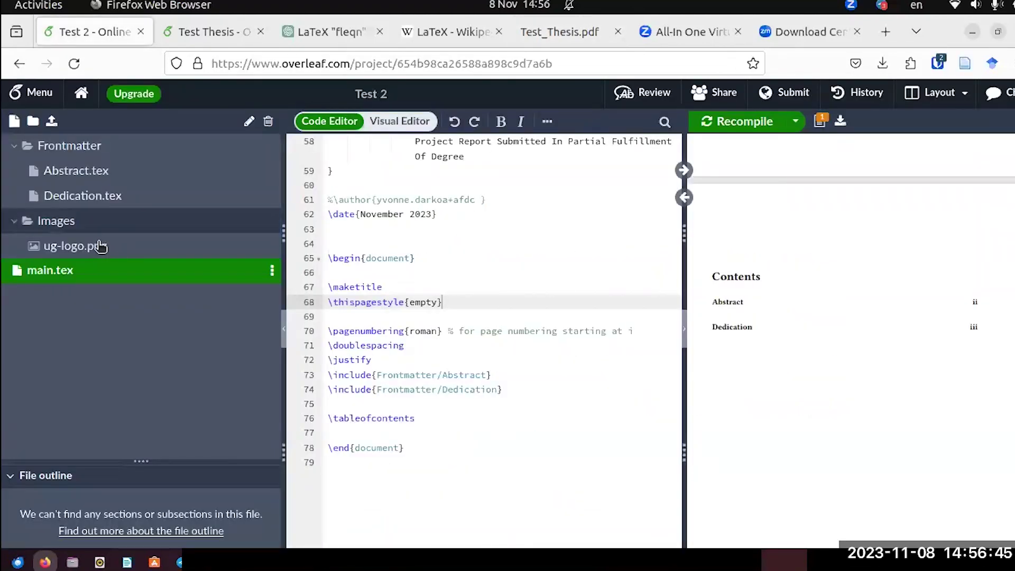
Create a Mainmatter folder and add a new Introduction.tex file inside it.
{"action": "left_click", "coordinate": [34, 125]}
{"action": "type", "text": "Mainmatter"}
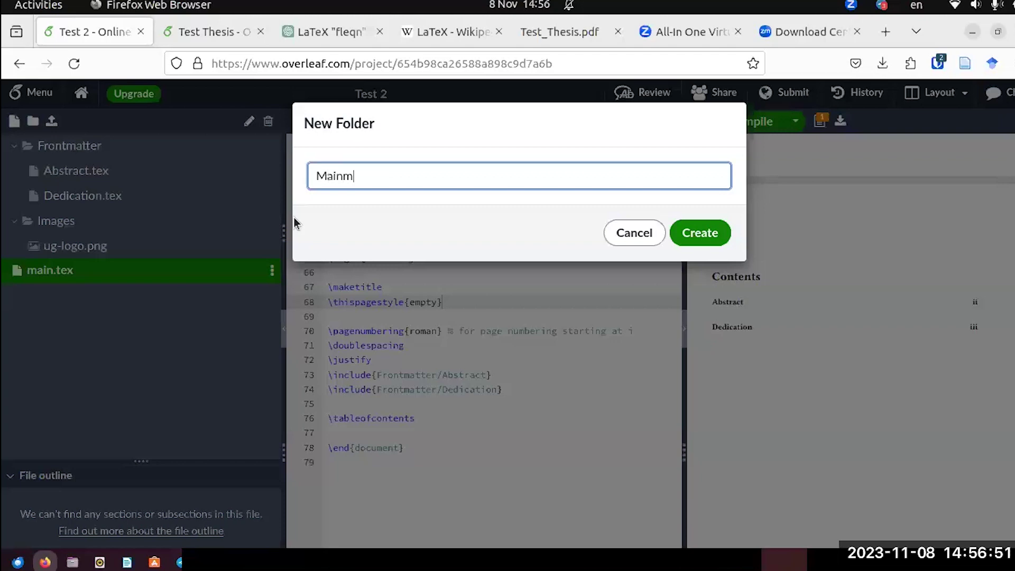
{"action": "key", "text": "Return"}
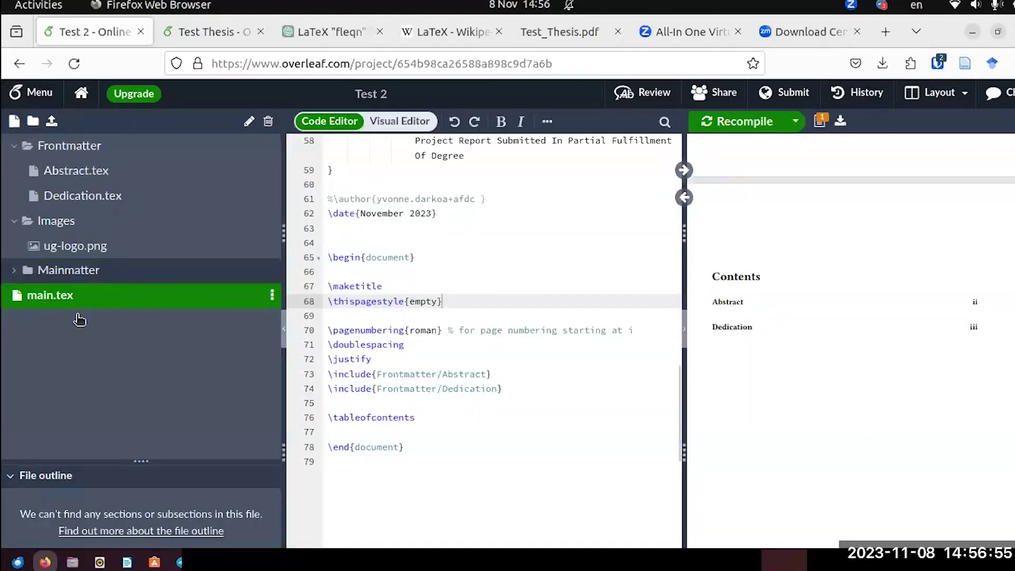
{"action": "right_click", "coordinate": [63, 272]}
{"action": "left_click", "coordinate": [168, 351]}
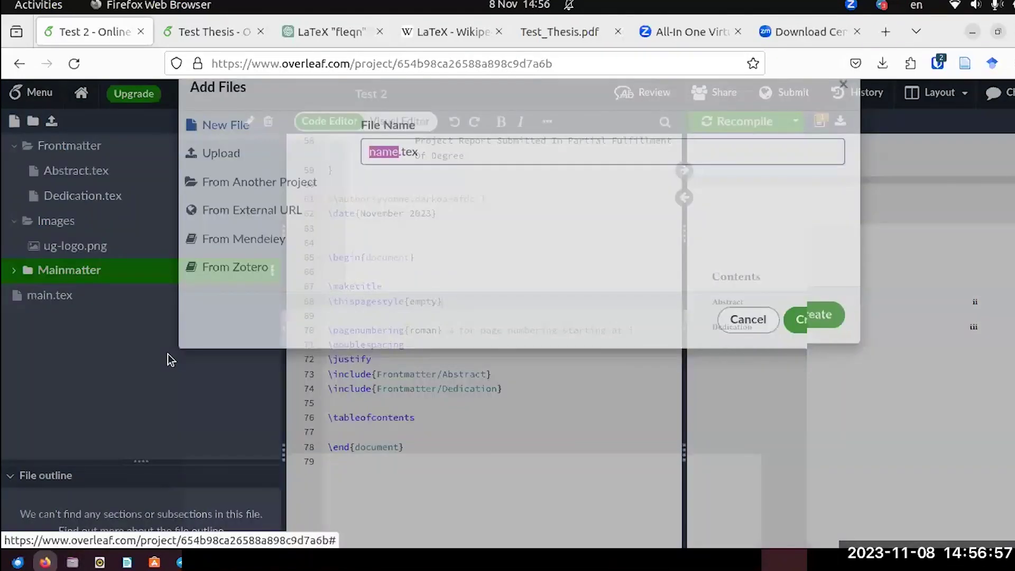
{"action": "type", "text": "Introduction"}
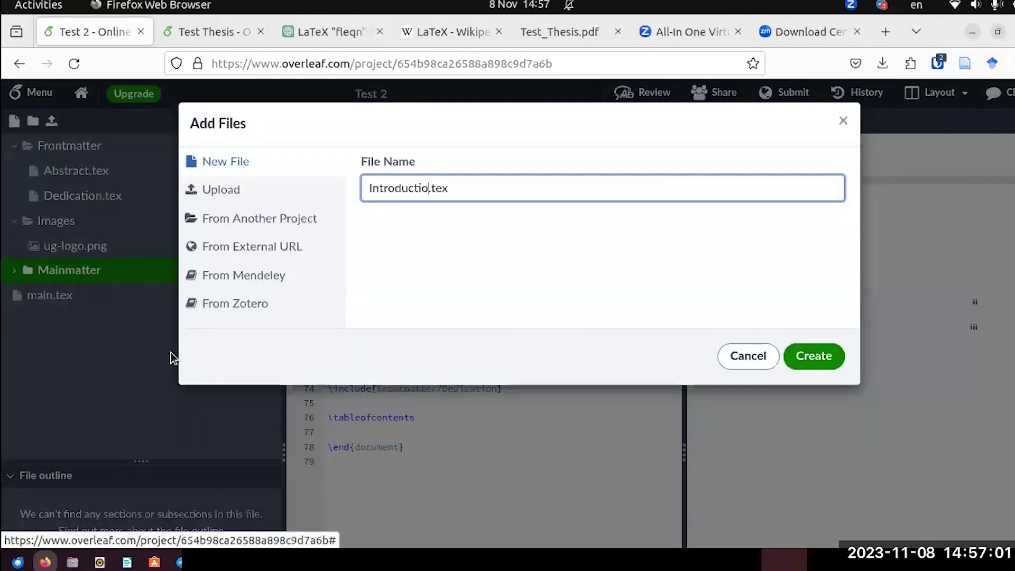
{"action": "left_click", "coordinate": [809, 362]}
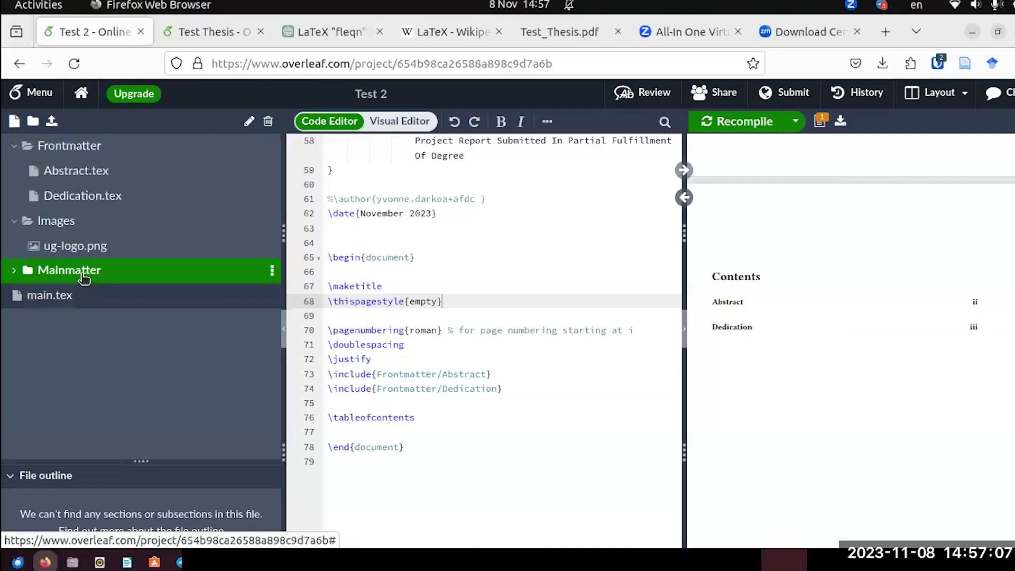
Add a Literature Review.tex file to Mainmatter and open Introduction.tex.
{"action": "left_click", "coordinate": [14, 268]}
{"action": "right_click", "coordinate": [90, 270]}
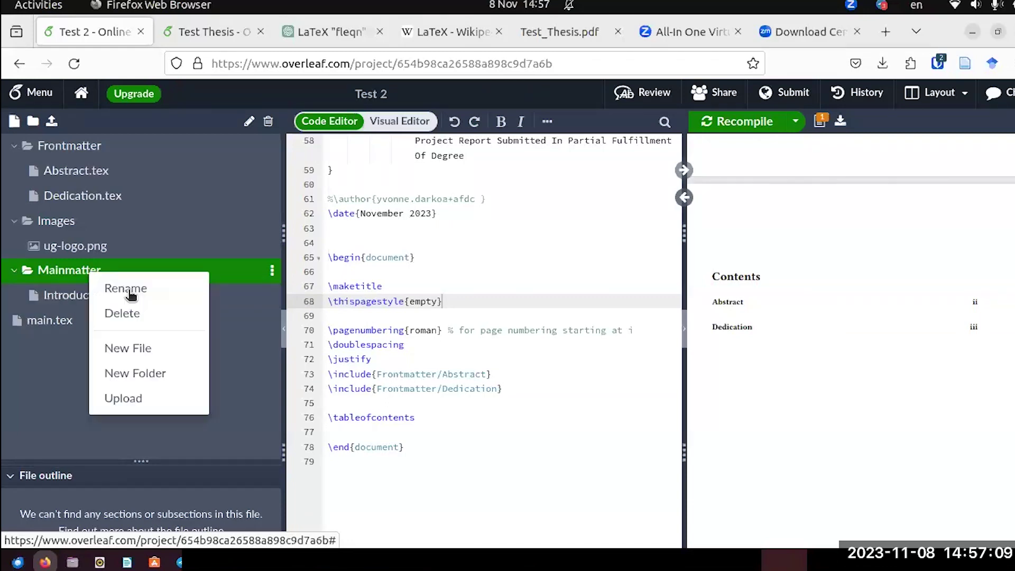
{"action": "left_click", "coordinate": [140, 347]}
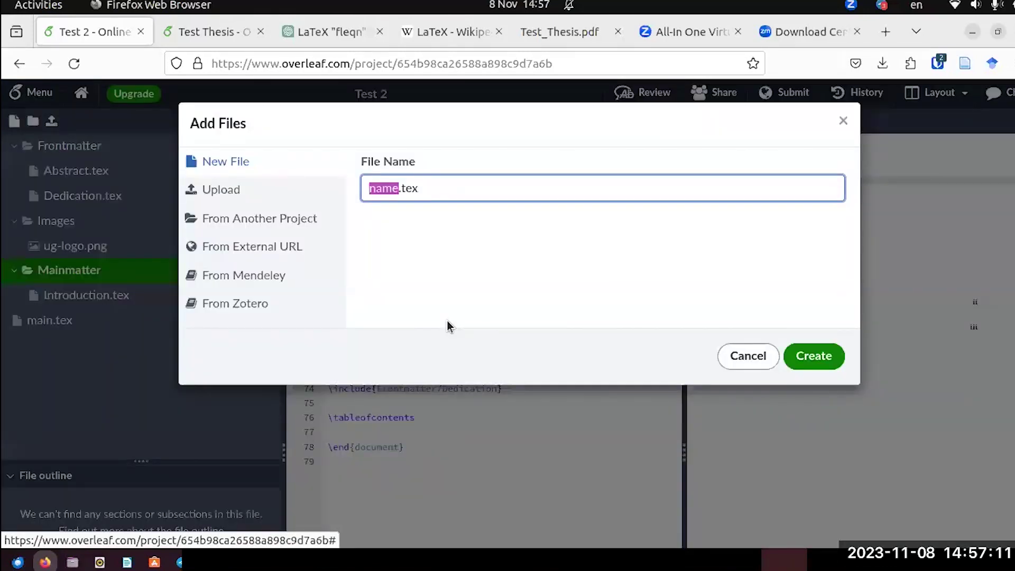
{"action": "type", "text": "Literature"}
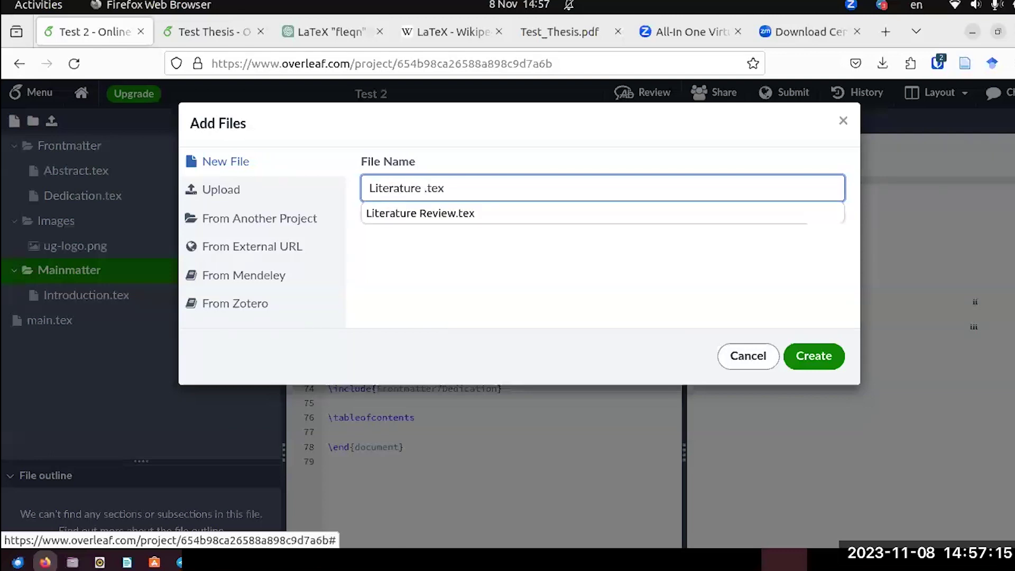
{"action": "left_click", "coordinate": [464, 213]}
{"action": "left_click", "coordinate": [811, 356]}
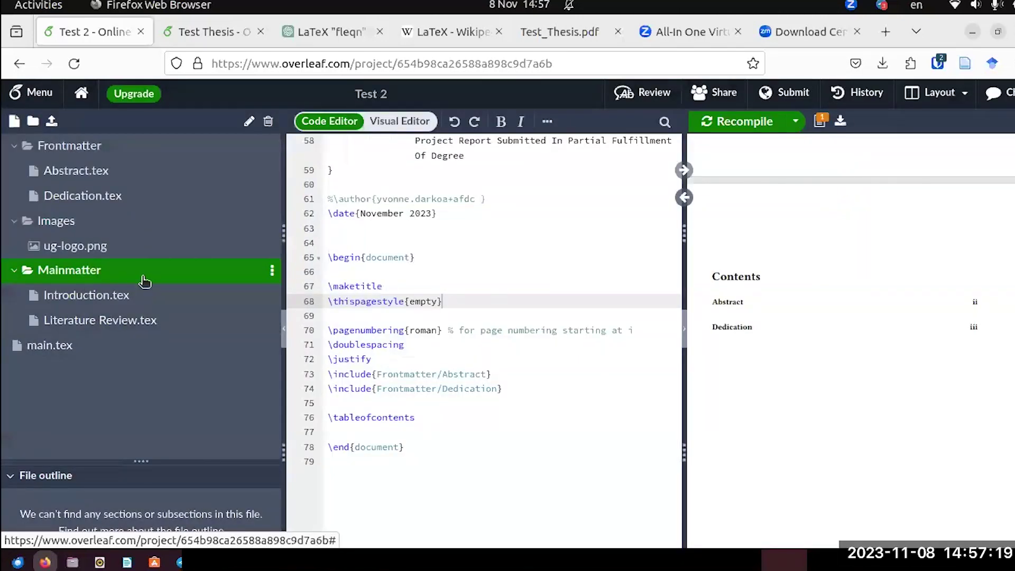
{"action": "left_click", "coordinate": [140, 297]}
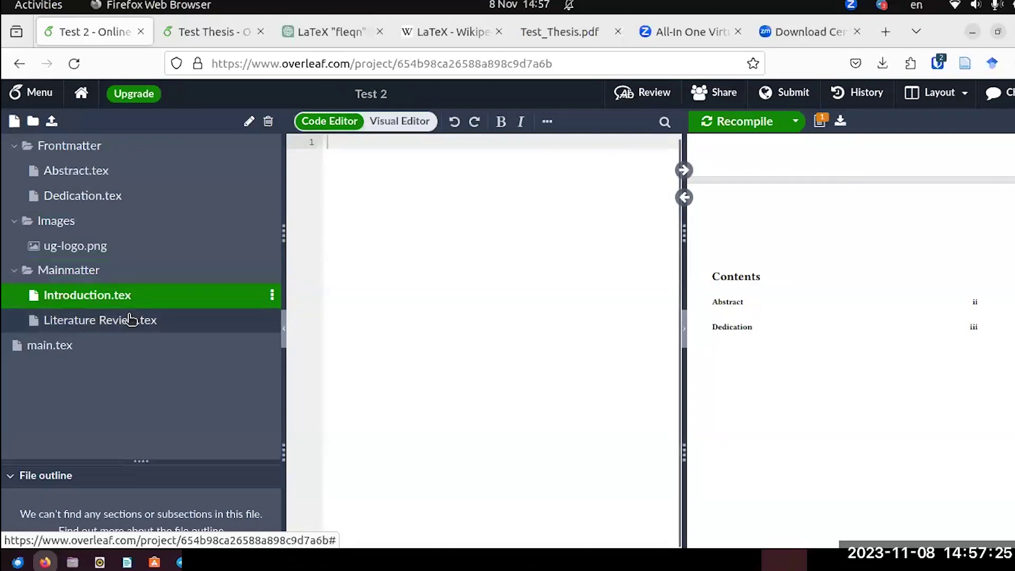
Write the heading \section{Introduction} at the top of Introduction.tex.
{"action": "left_click", "coordinate": [136, 320]}
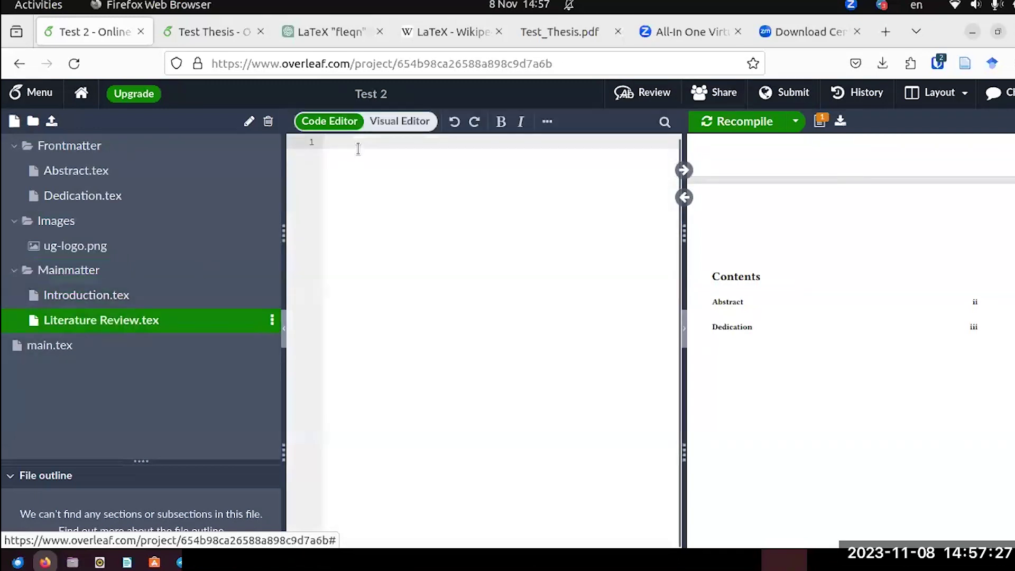
{"action": "left_click", "coordinate": [154, 297]}
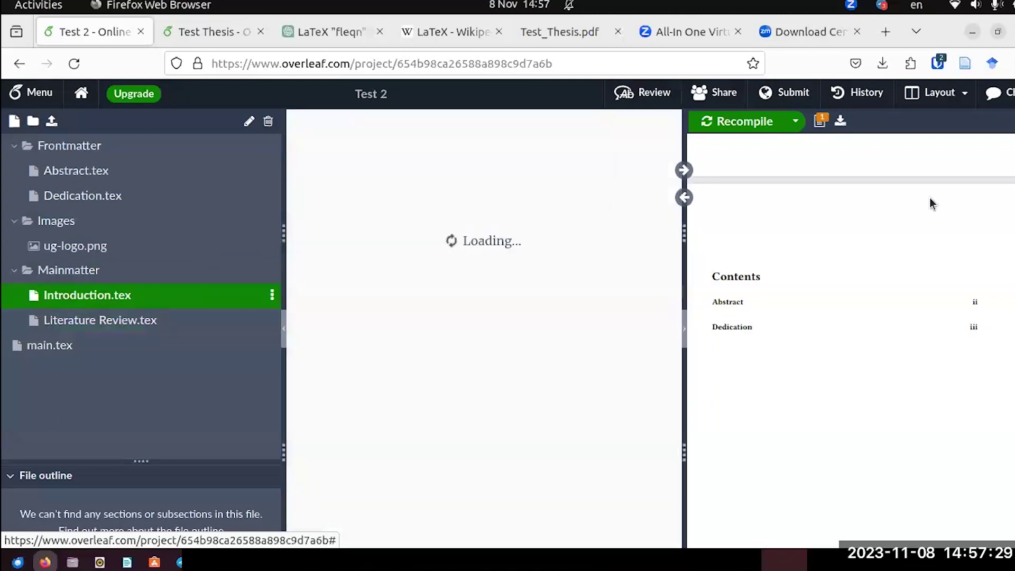
{"action": "scroll", "coordinate": [889, 316], "scroll_direction": "up", "scroll_amount": 3}
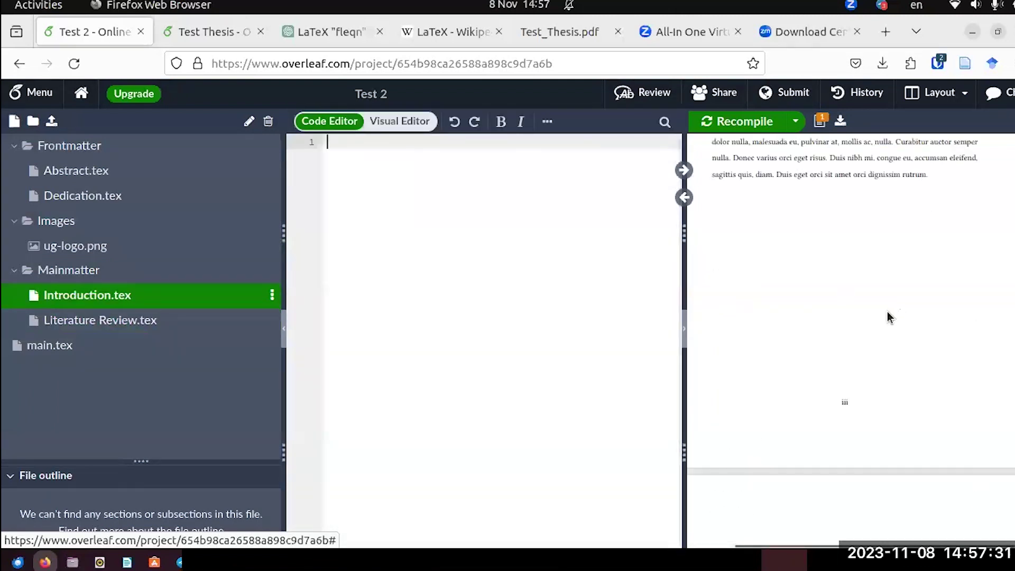
{"action": "scroll", "coordinate": [879, 307], "scroll_direction": "up", "scroll_amount": 2}
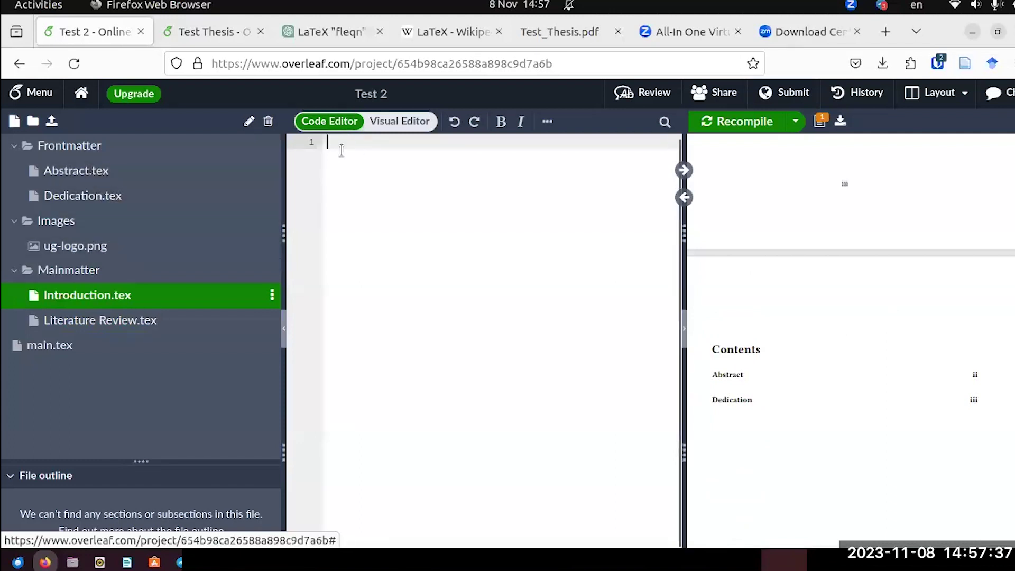
{"action": "type", "text": "\\section"}
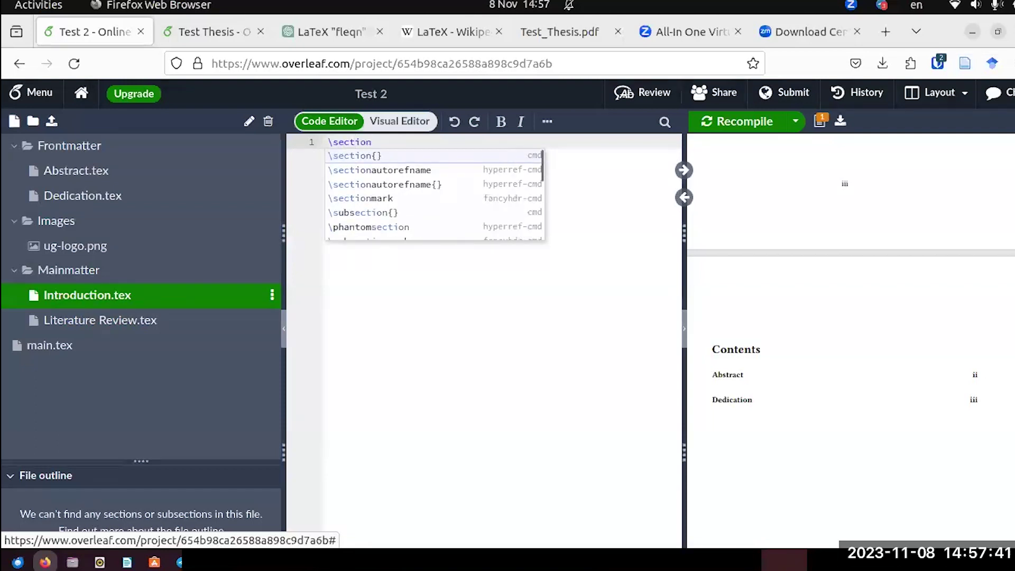
{"action": "key", "text": "Return"}
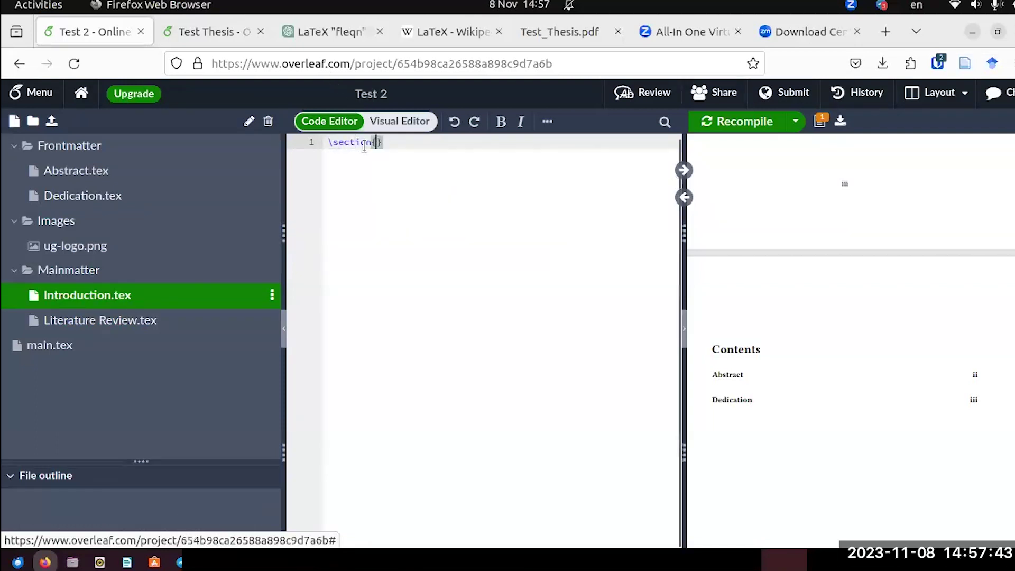
{"action": "type", "text": "I"}
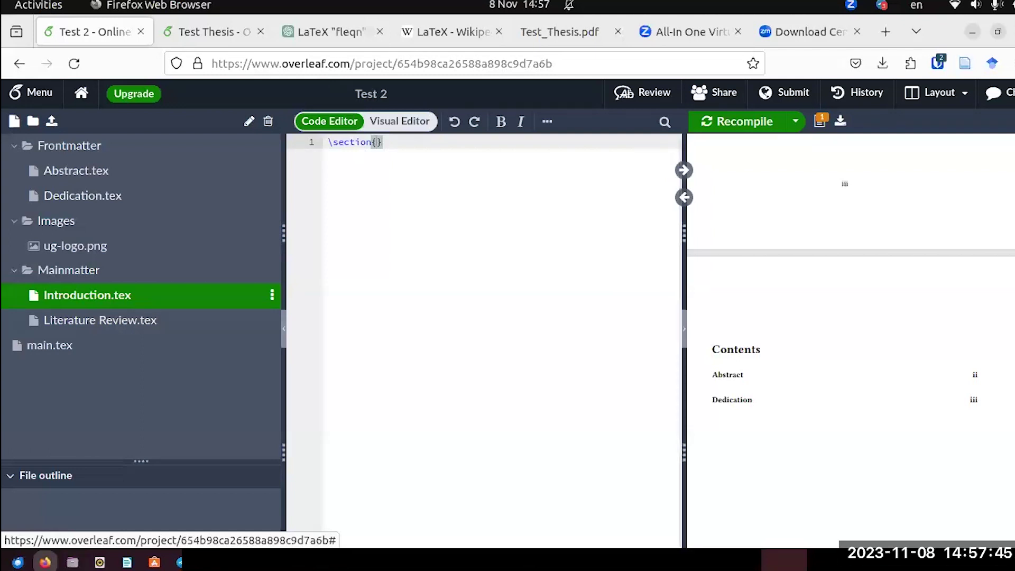
{"action": "type", "text": "ntroducti"}
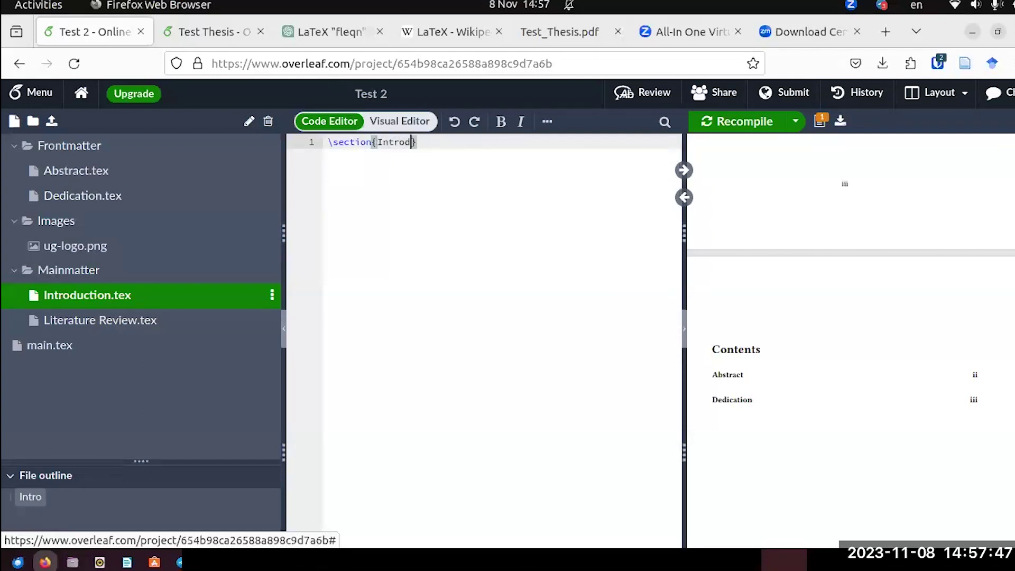
{"action": "type", "text": "on"}
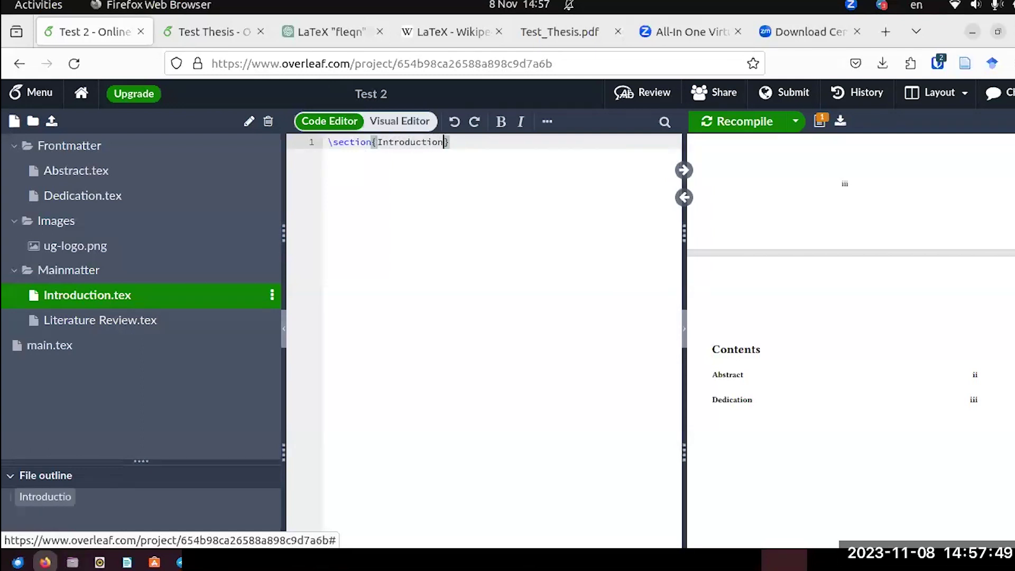
Add a \lipsum[1] placeholder paragraph below the heading and recompile.
{"action": "left_click", "coordinate": [468, 144]}
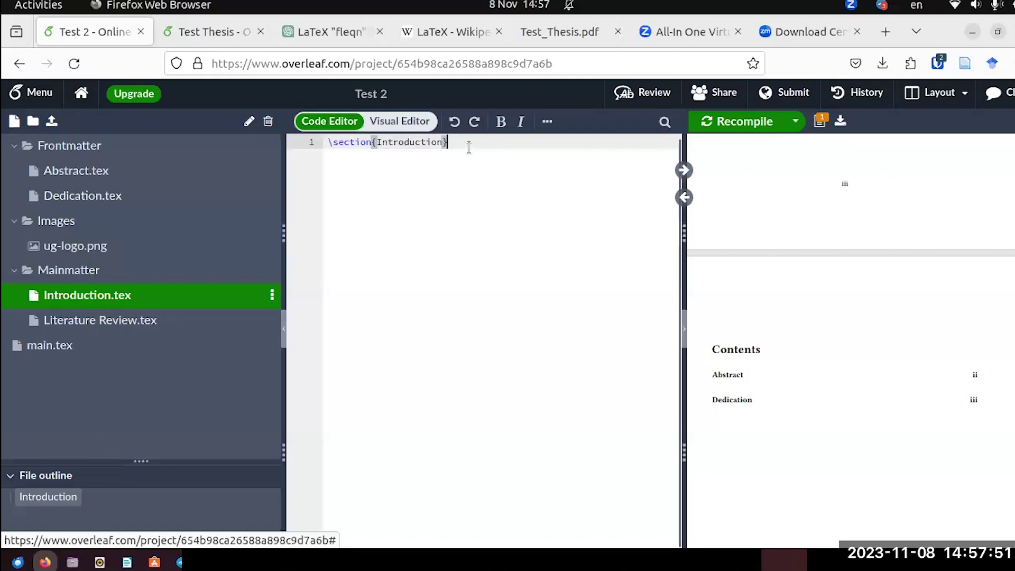
{"action": "key", "text": "Return"}
{"action": "type", "text": "\\"}
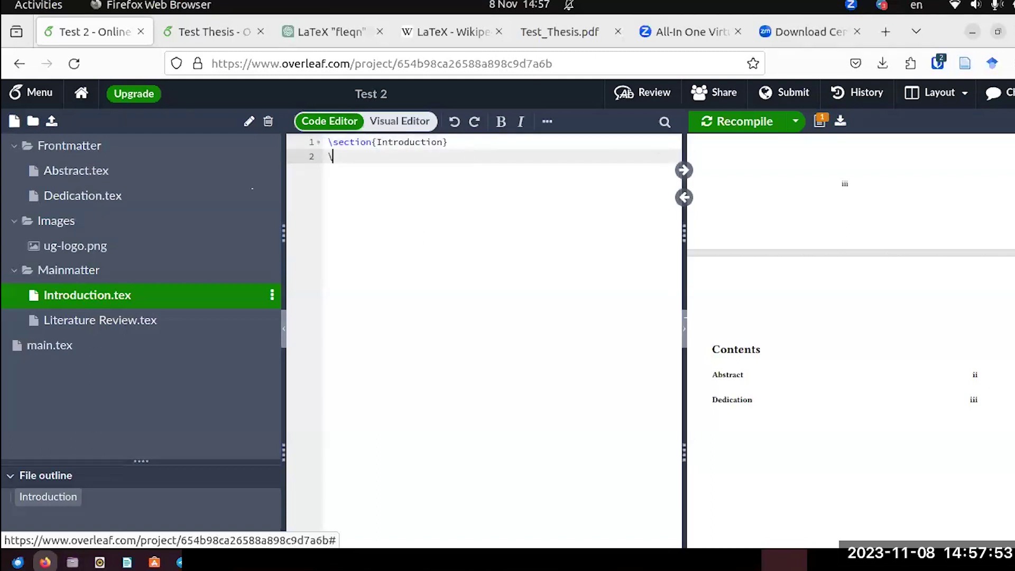
{"action": "type", "text": "lipsum"}
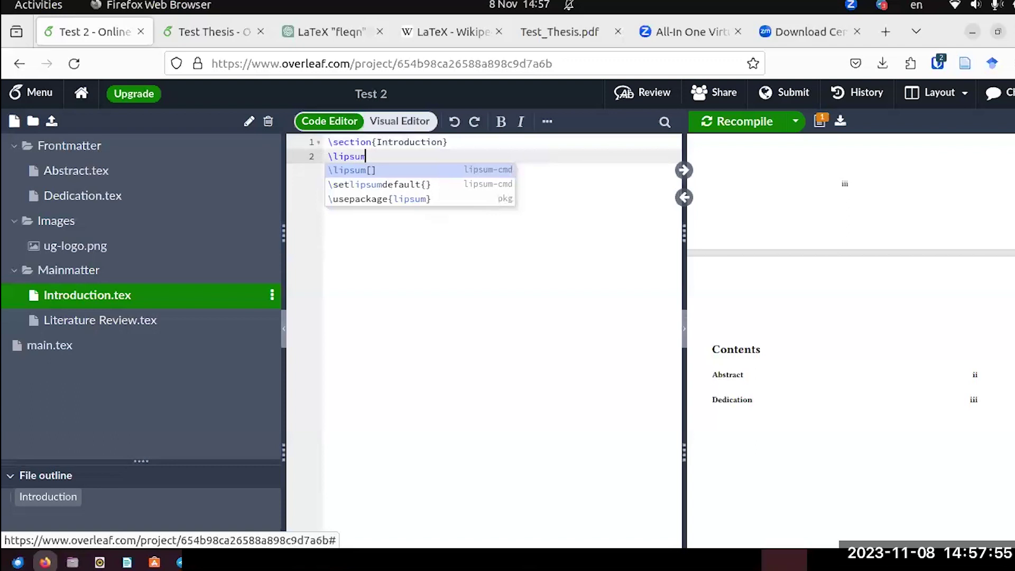
{"action": "key", "text": "Return"}
{"action": "type", "text": "1"}
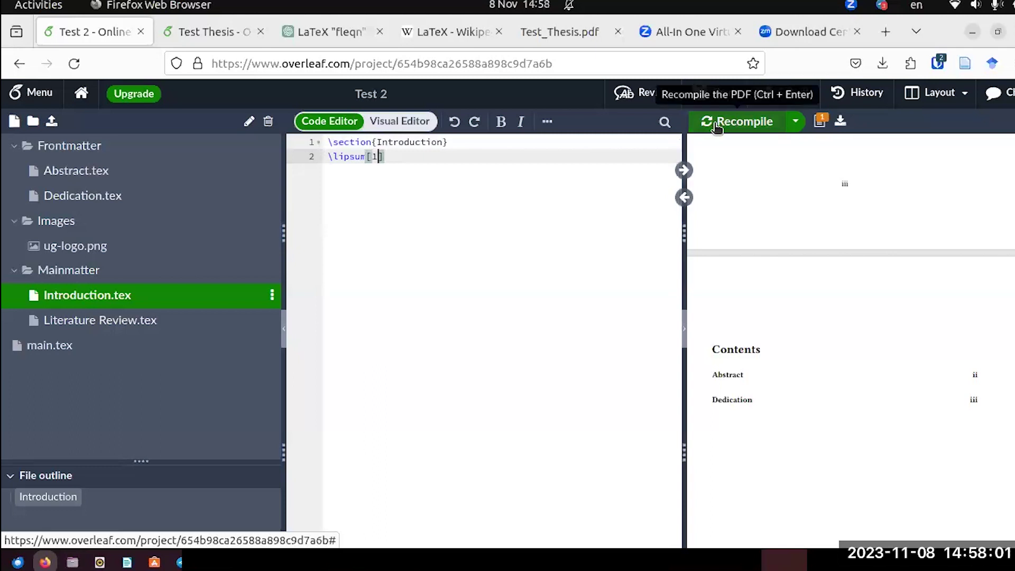
{"action": "left_click", "coordinate": [717, 125]}
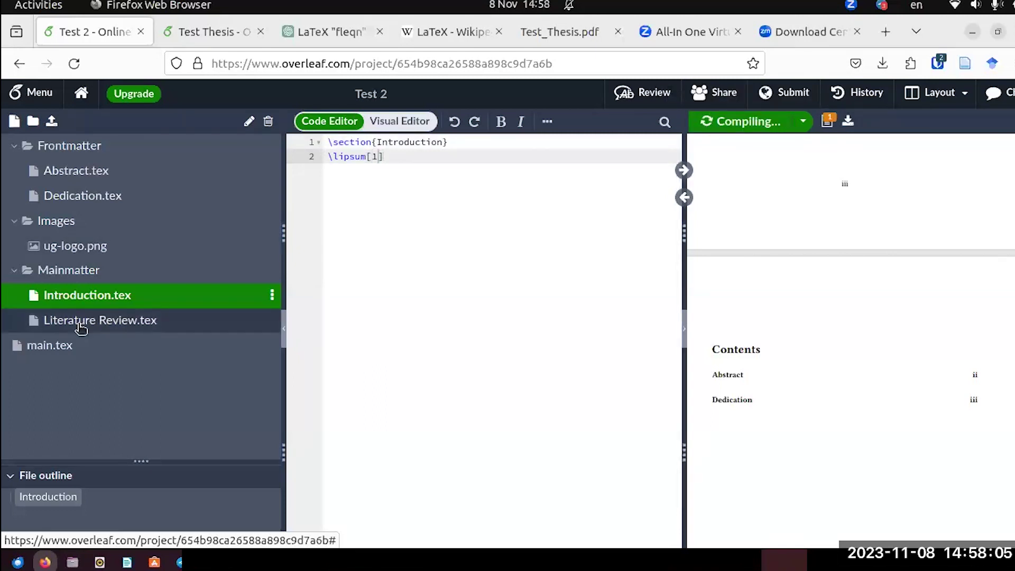
{"action": "left_click", "coordinate": [80, 323]}
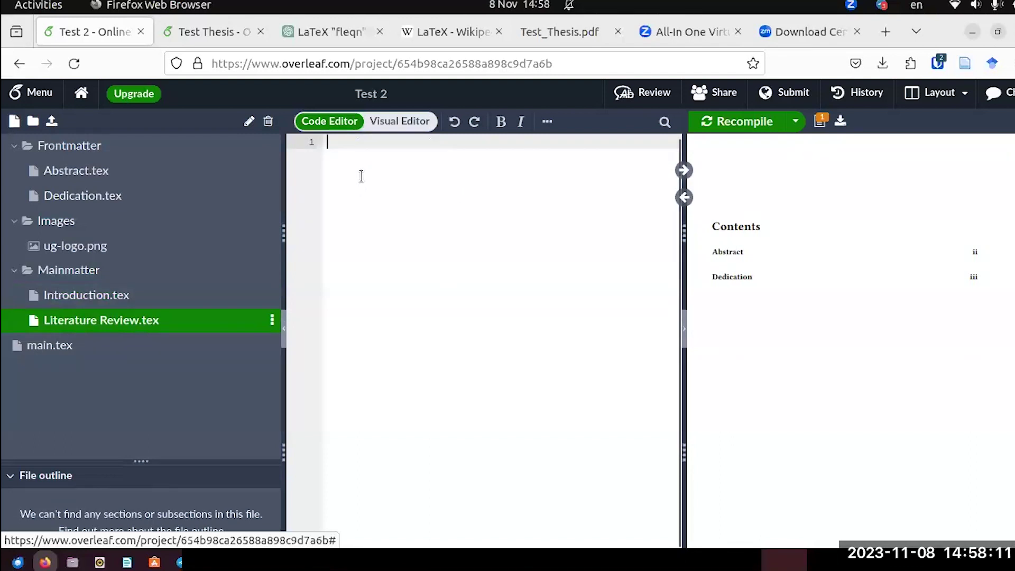
Write the heading \section{Literature Review} in Literature Review.tex.
{"action": "type", "text": "\\sec"}
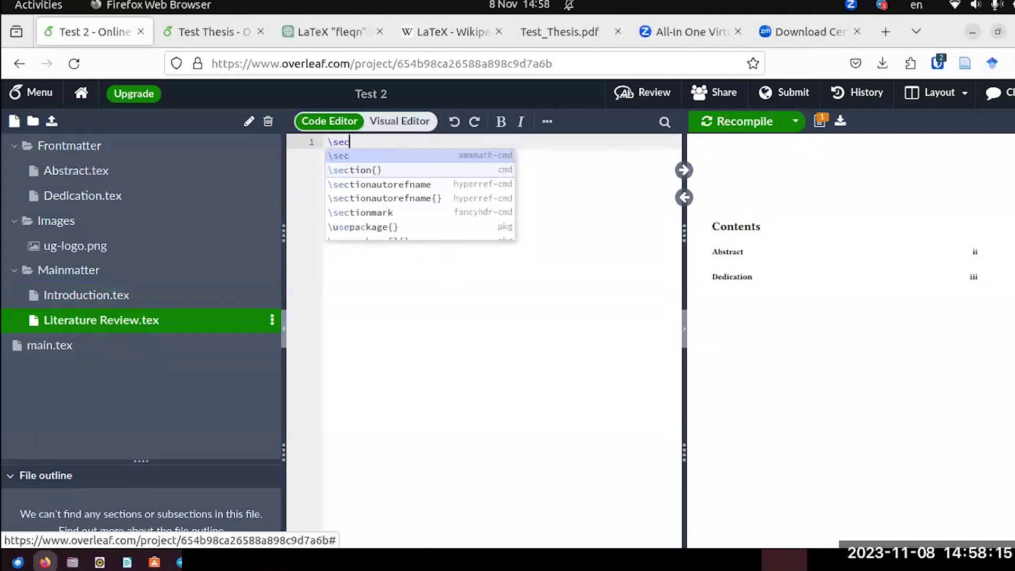
{"action": "key", "text": "Down"}
{"action": "key", "text": "Return"}
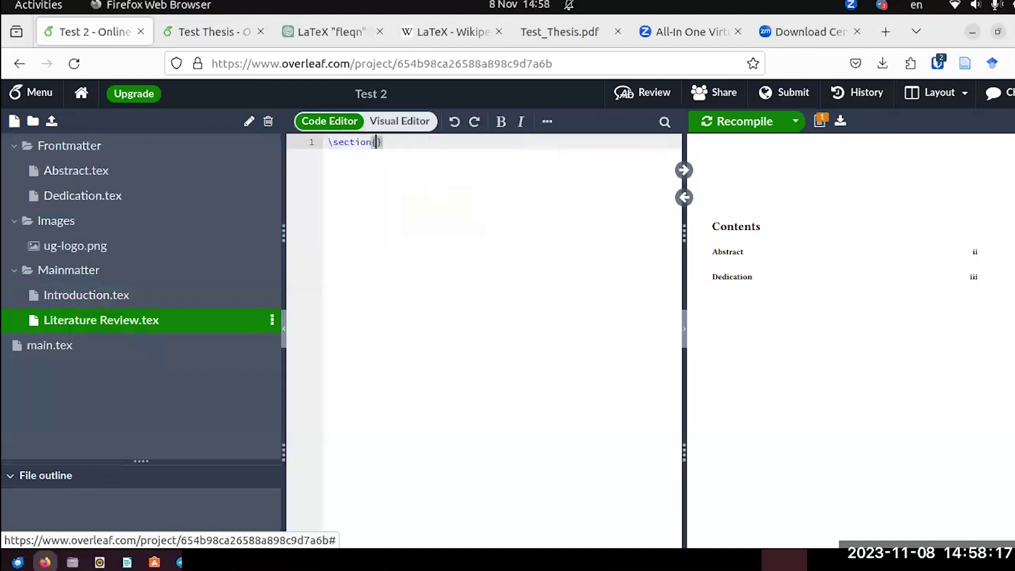
{"action": "type", "text": "Literature"}
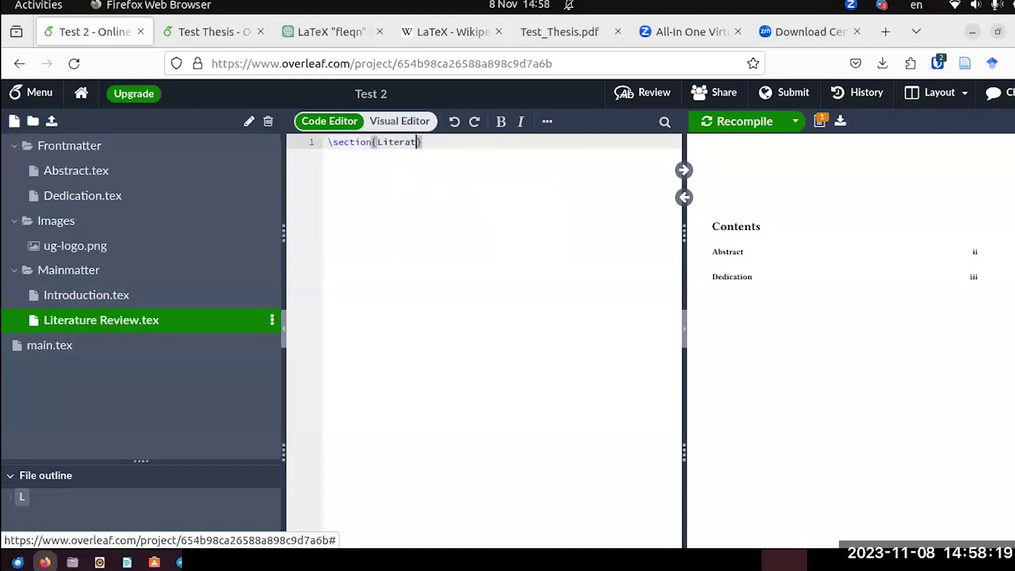
{"action": "type", "text": " Review"}
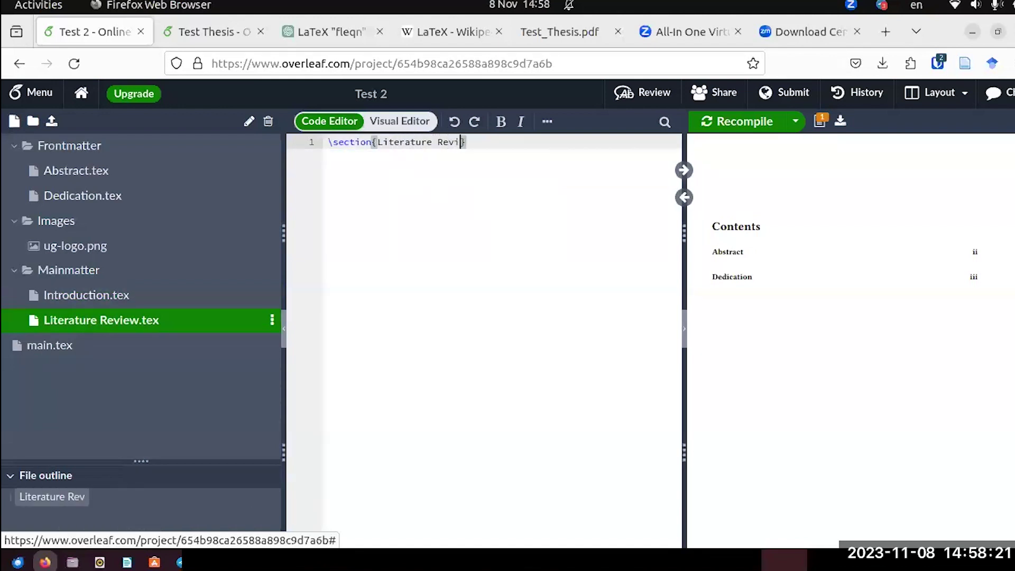
Add a \lipsum[1] paragraph under the heading and recompile the thesis.
{"action": "left_click", "coordinate": [497, 142]}
{"action": "key", "text": "Return"}
{"action": "type", "text": "\\"}
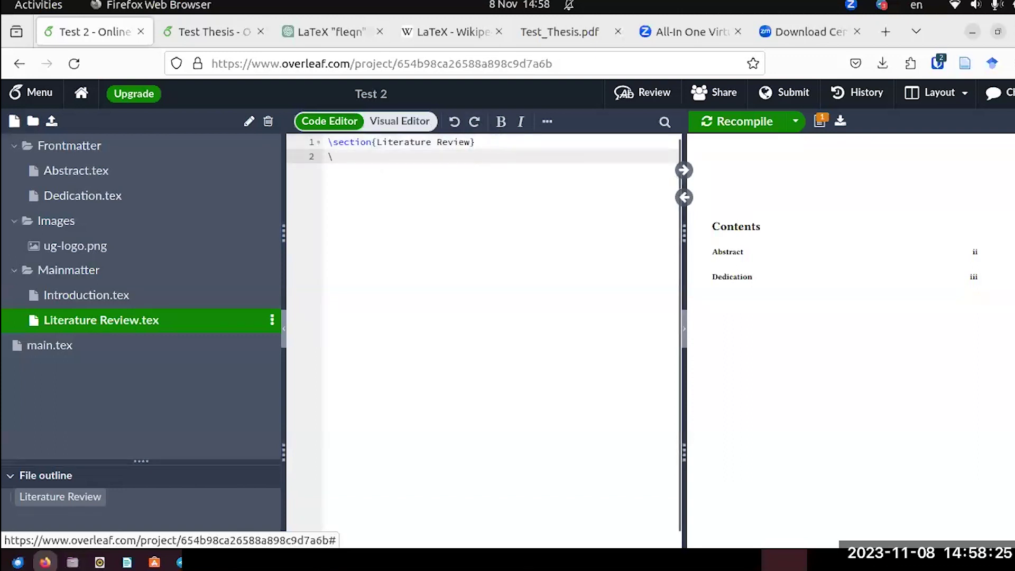
{"action": "type", "text": "lipsum"}
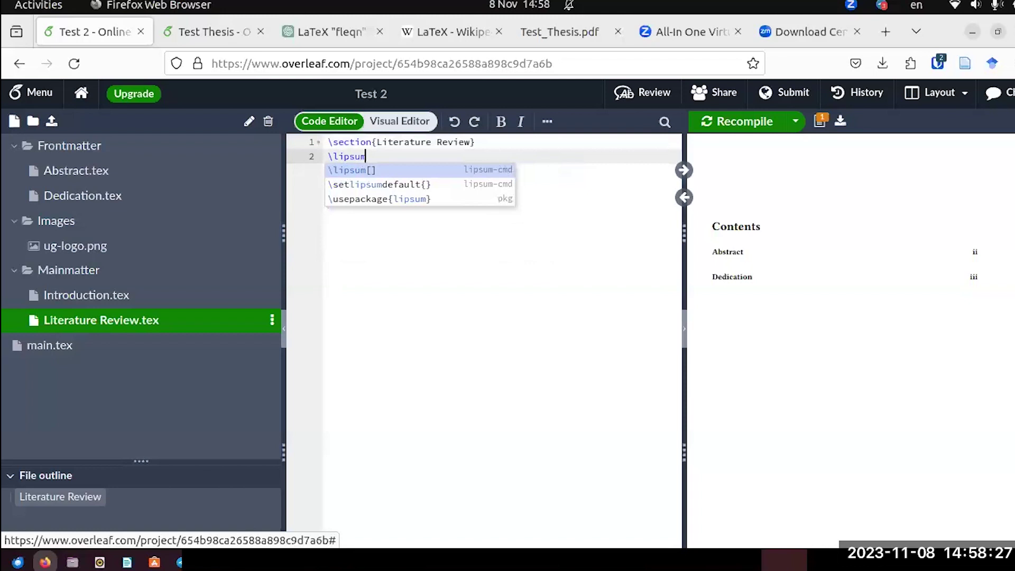
{"action": "key", "text": "Return"}
{"action": "type", "text": "1"}
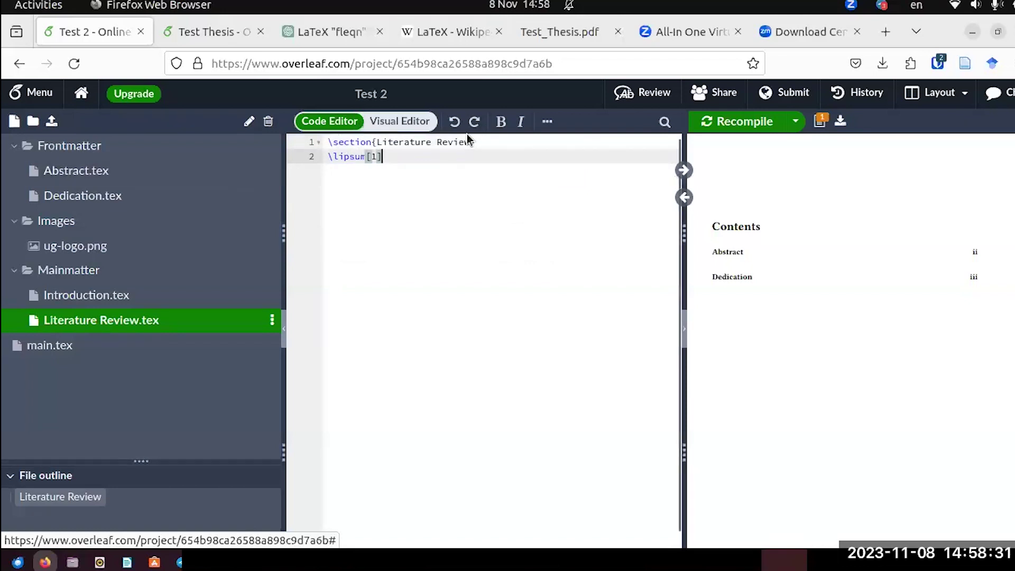
{"action": "left_click", "coordinate": [713, 123]}
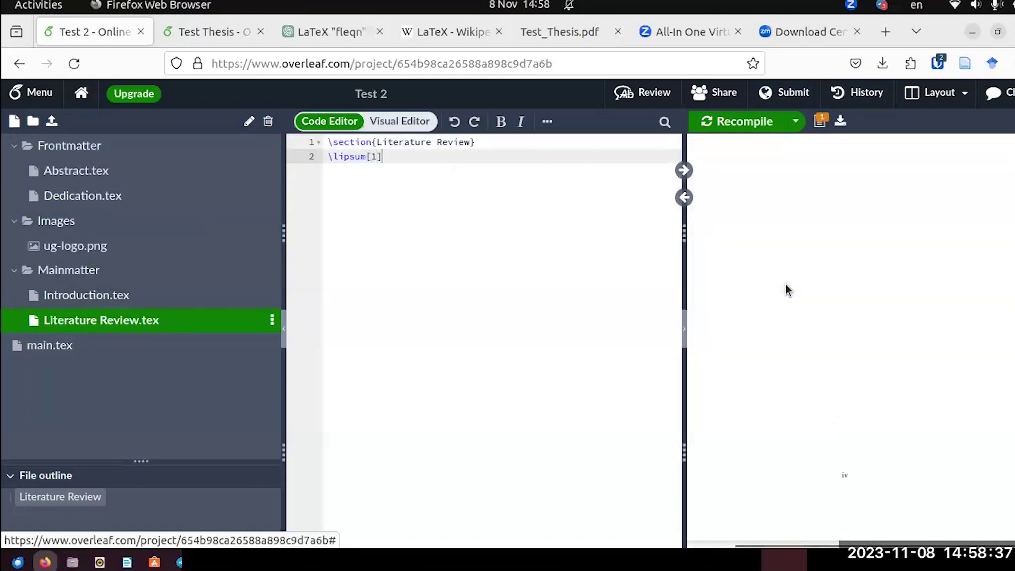
{"action": "scroll", "coordinate": [785, 290], "scroll_direction": "down", "scroll_amount": 5}
{"action": "scroll", "coordinate": [785, 290], "scroll_direction": "up", "scroll_amount": 5}
{"action": "scroll", "coordinate": [785, 284], "scroll_direction": "down", "scroll_amount": 5}
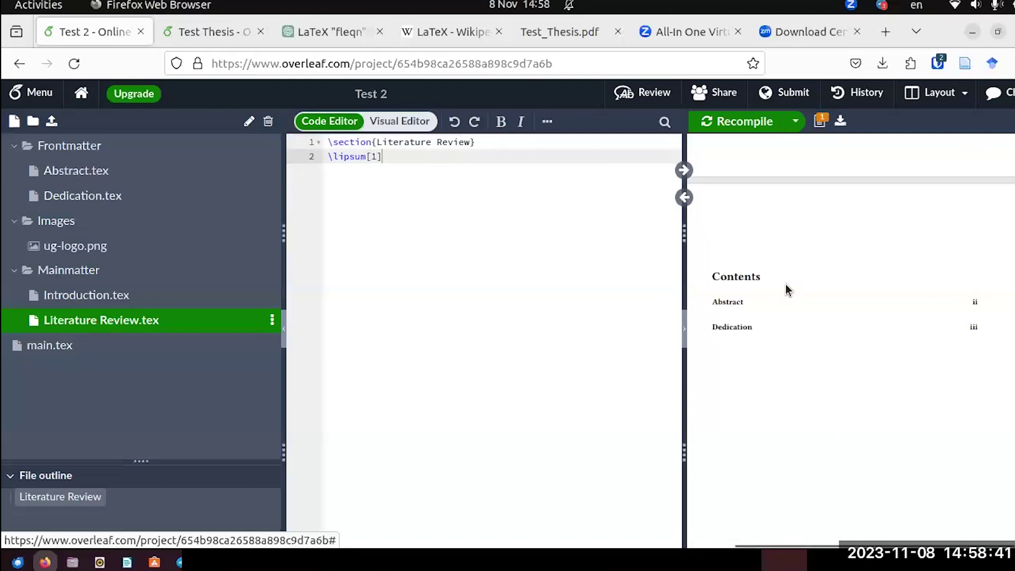
Open main.tex and insert blank lines between the Dedication include and \tableofcontents.
{"action": "left_click", "coordinate": [63, 353]}
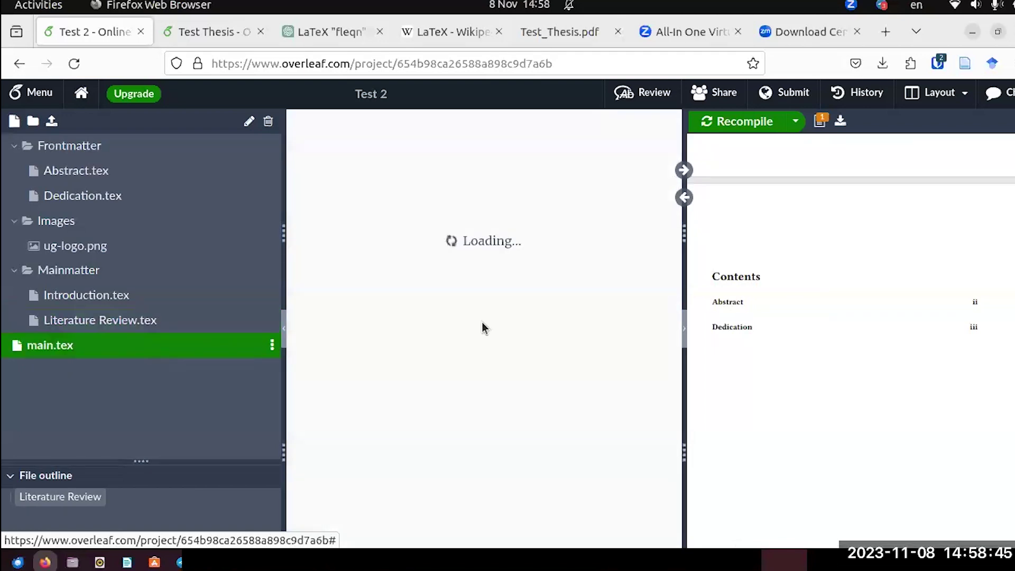
{"action": "scroll", "coordinate": [420, 383], "scroll_direction": "down", "scroll_amount": 5}
{"action": "scroll", "coordinate": [419, 382], "scroll_direction": "up", "scroll_amount": 3}
{"action": "scroll", "coordinate": [419, 382], "scroll_direction": "up", "scroll_amount": 2}
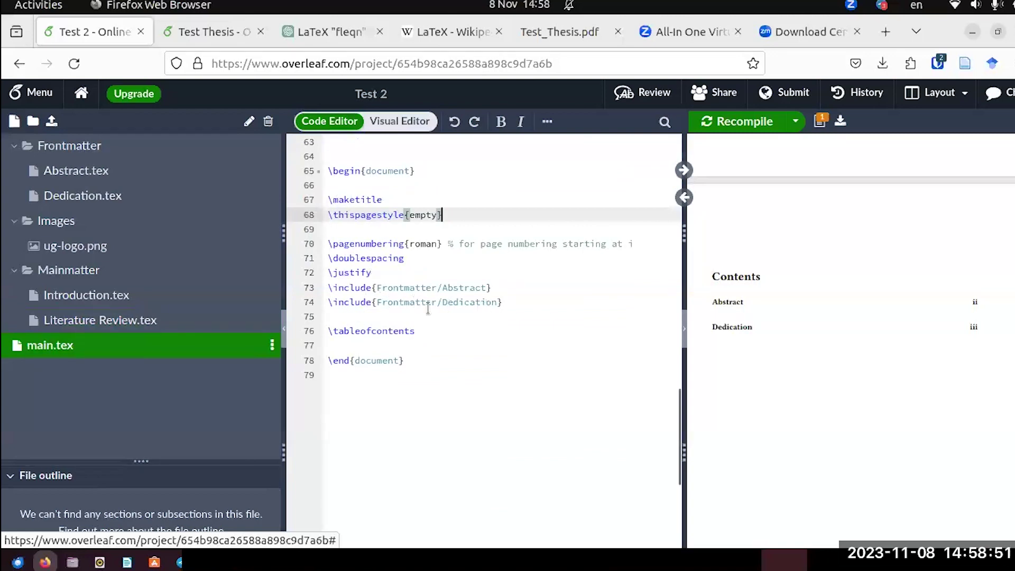
{"action": "left_click", "coordinate": [511, 304]}
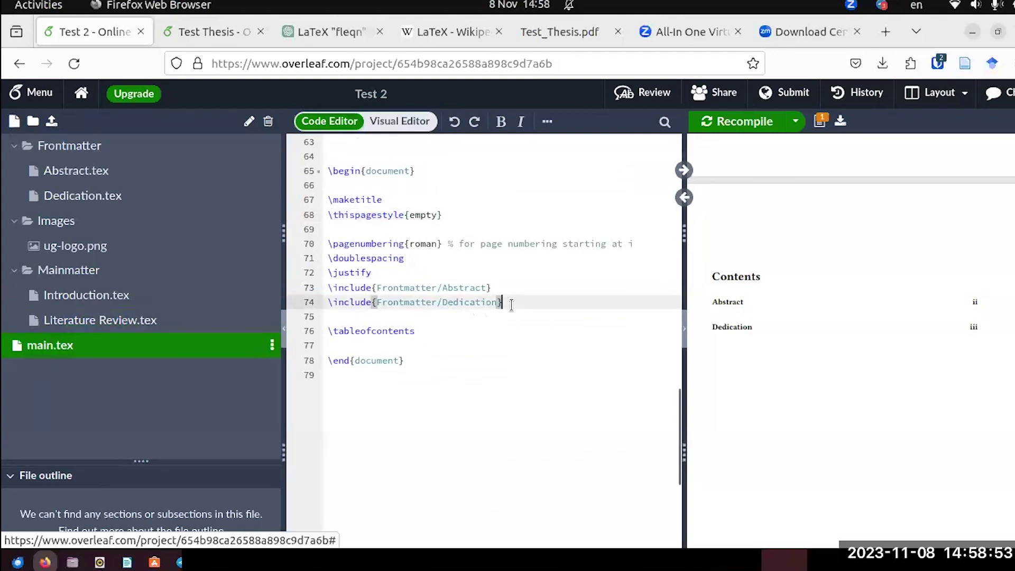
{"action": "key", "text": "Return"}
{"action": "key", "text": "Return"}
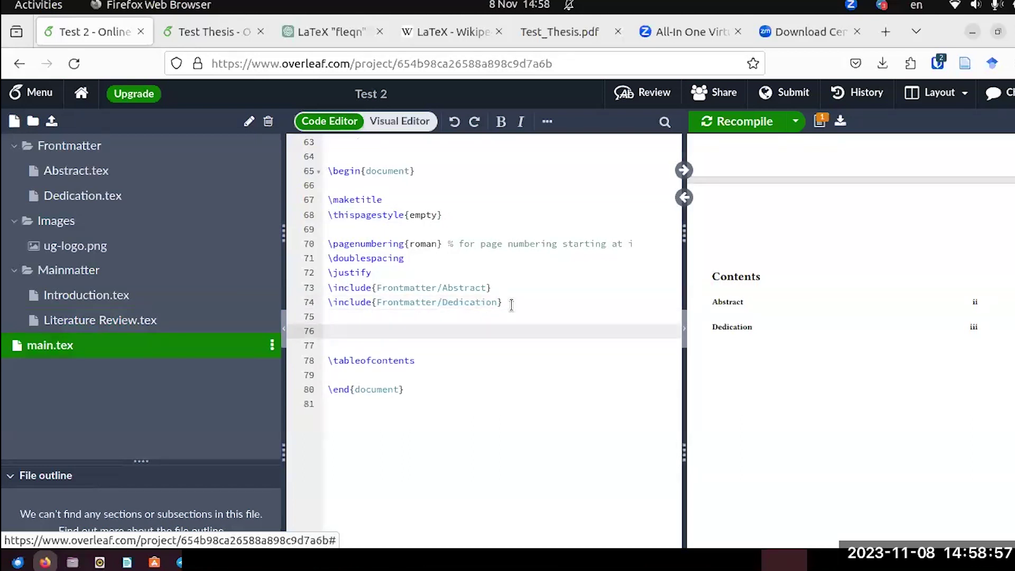
{"action": "type", "text": "\\i"}
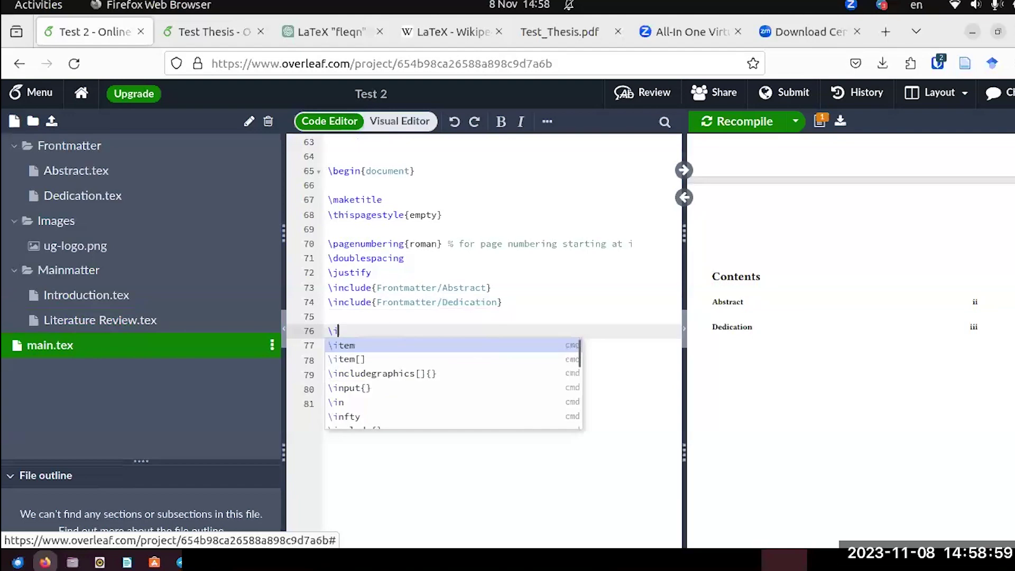
{"action": "key", "text": "BackSpace"}
{"action": "key", "text": "BackSpace"}
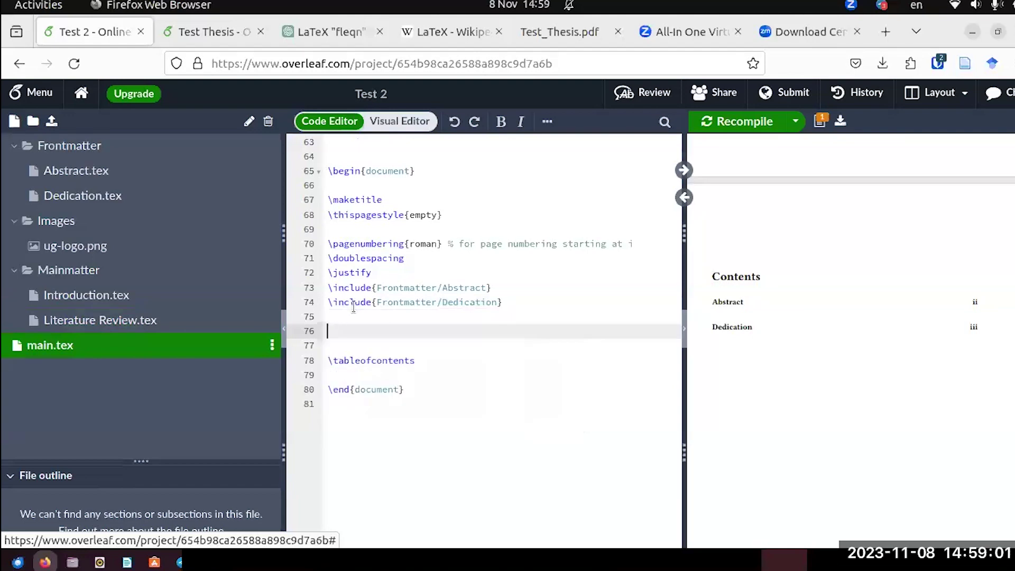
Copy the Introduction and Literature Review include lines from Test Thesis's main file into Test 2.
{"action": "left_click", "coordinate": [214, 32]}
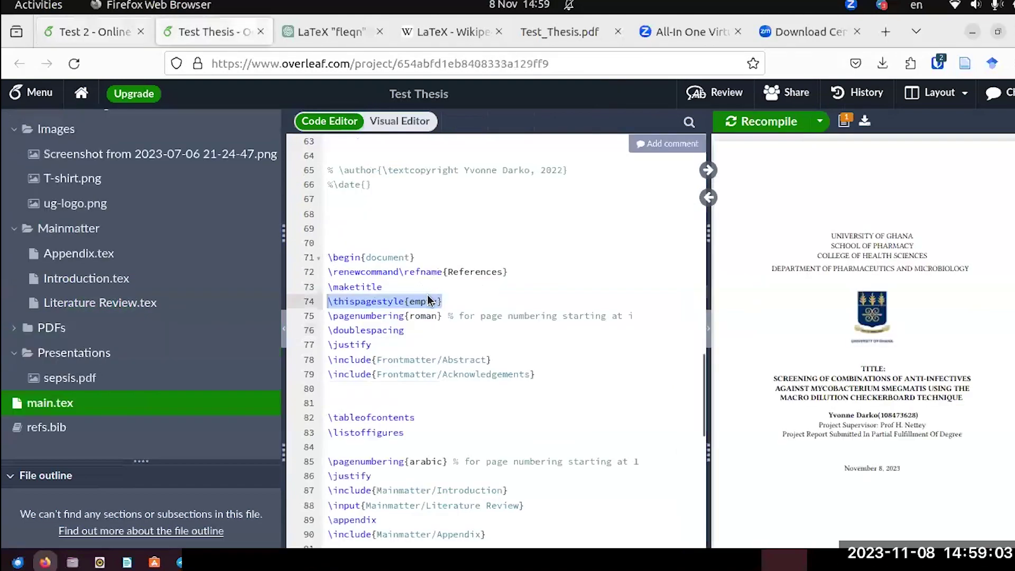
{"action": "scroll", "coordinate": [512, 390], "scroll_direction": "down", "scroll_amount": 4}
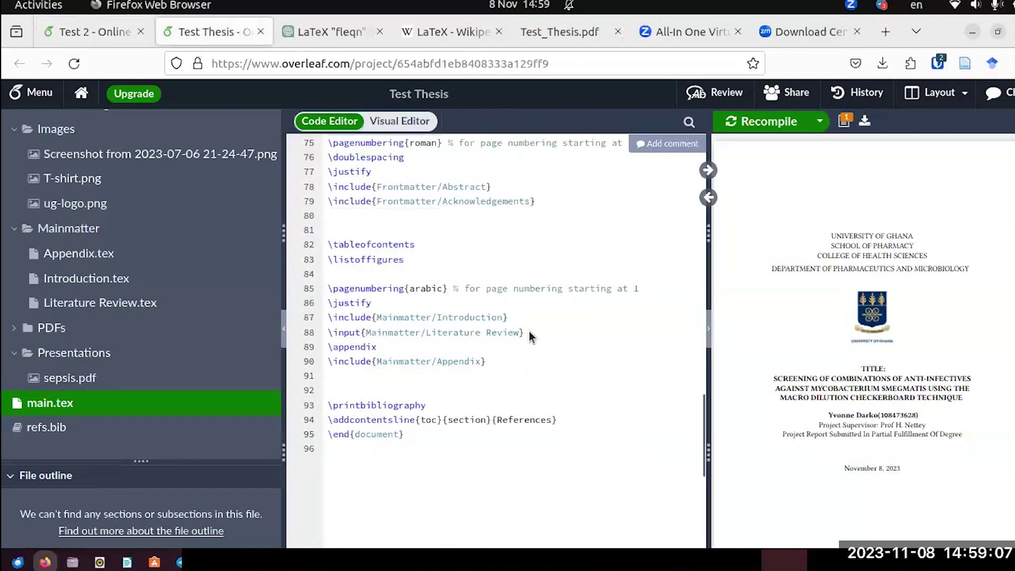
{"action": "left_click_drag", "start_coordinate": [525, 332], "coordinate": [315, 315]}
{"action": "key", "text": "ctrl+c"}
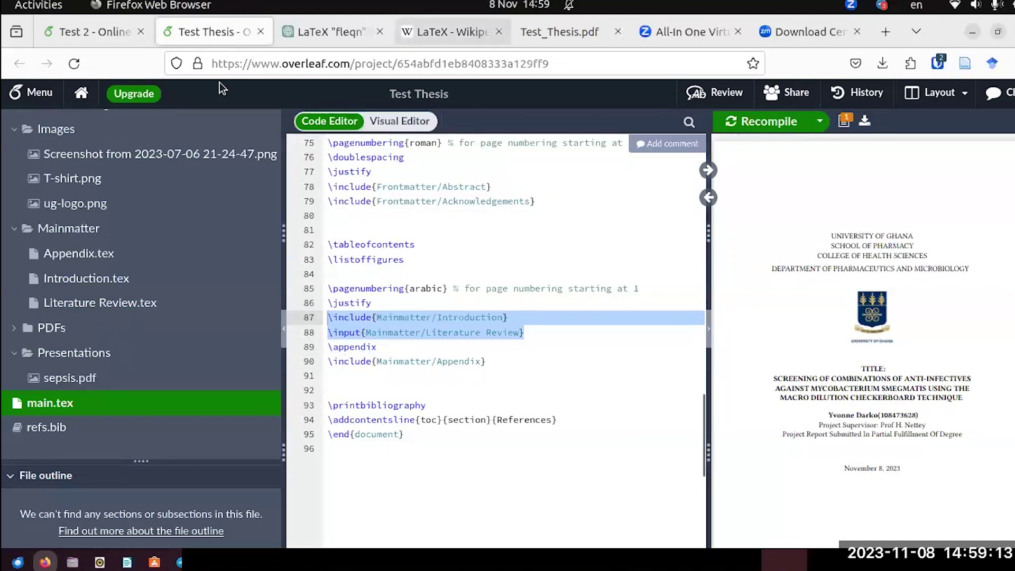
{"action": "left_click", "coordinate": [142, 45]}
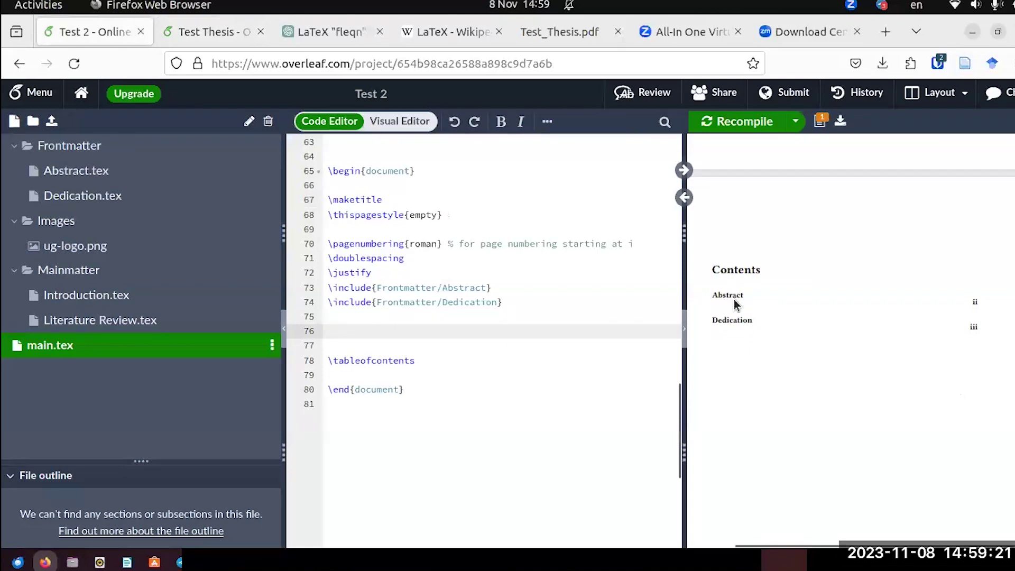
Paste the two Mainmatter include lines after \tableofcontents and recompile so Contents lists them.
{"action": "left_click", "coordinate": [711, 301]}
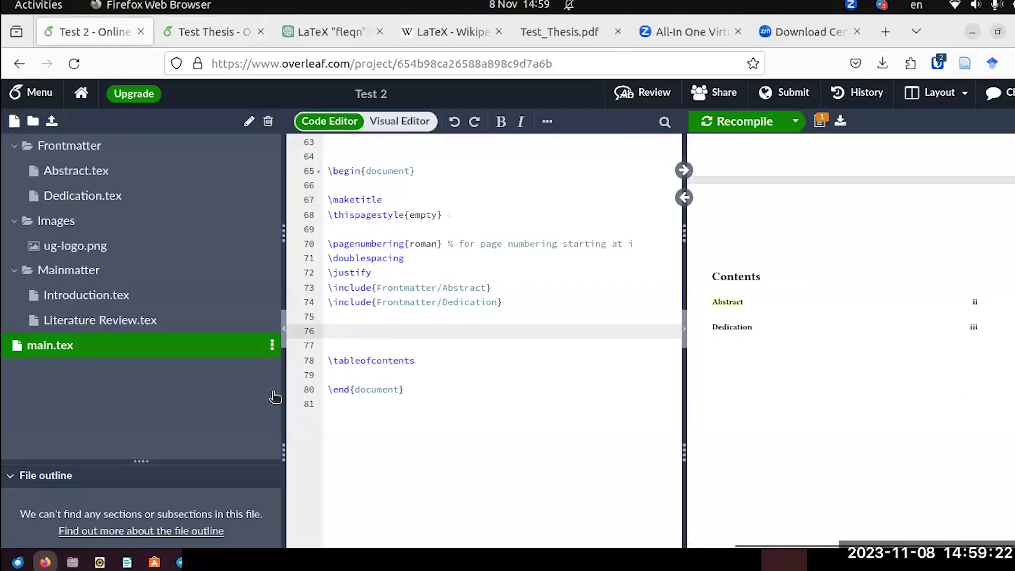
{"action": "left_click", "coordinate": [423, 361]}
{"action": "key", "text": "Return"}
{"action": "key", "text": "Return"}
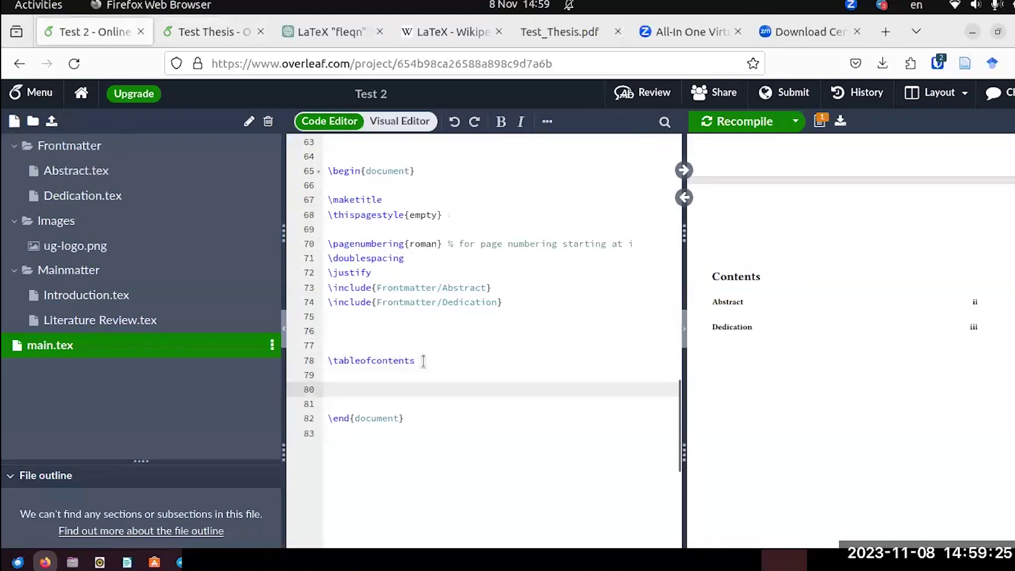
{"action": "key", "text": "ctrl+v"}
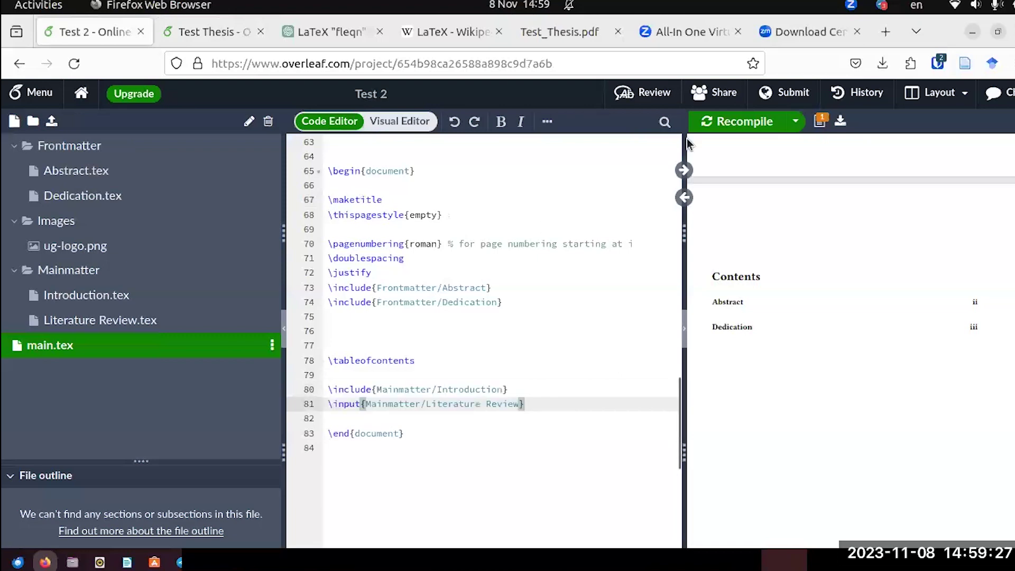
{"action": "left_click", "coordinate": [729, 122]}
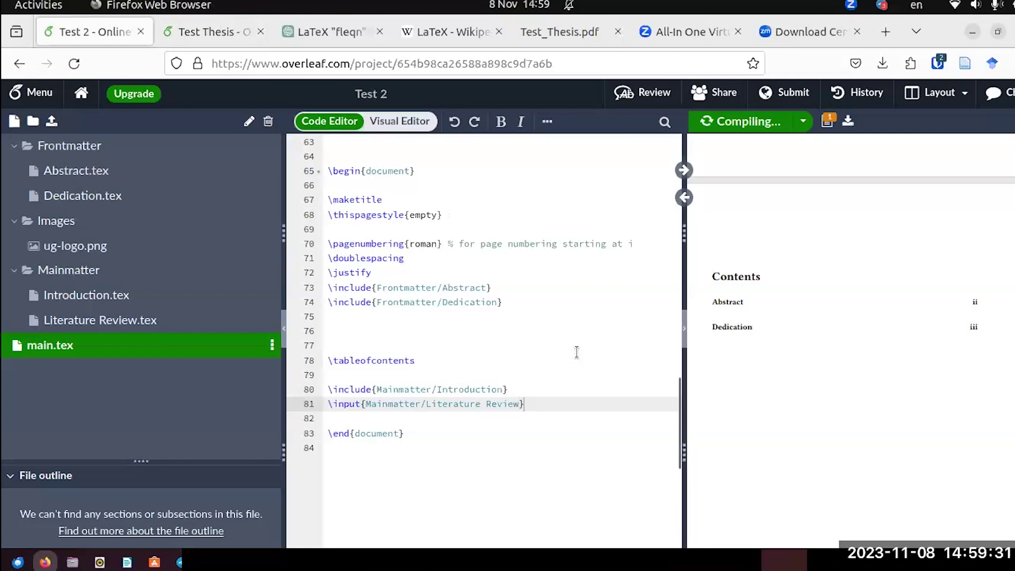
{"action": "scroll", "coordinate": [576, 351], "scroll_direction": "down", "scroll_amount": 3}
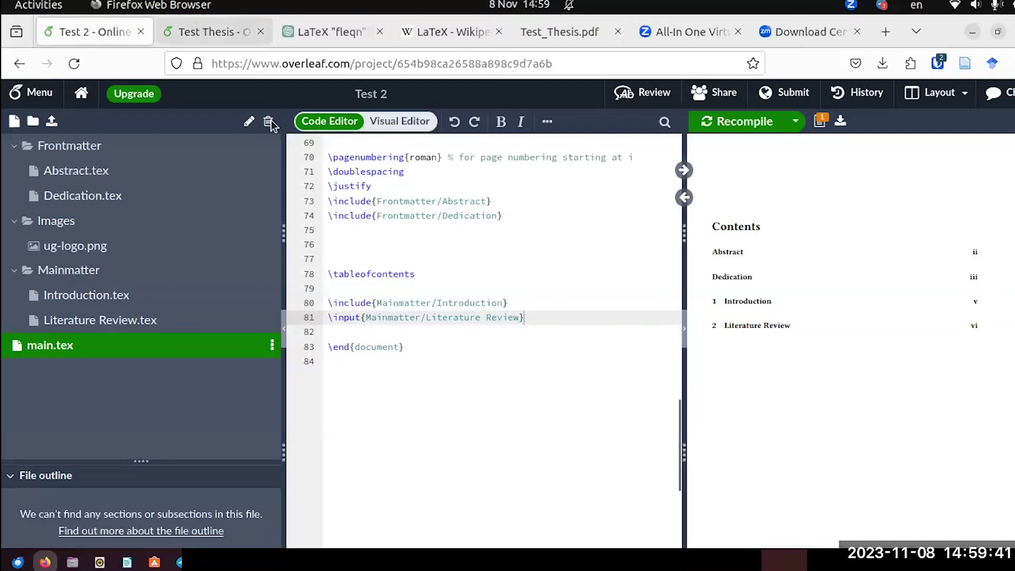
{"action": "scroll", "coordinate": [394, 262], "scroll_direction": "up", "scroll_amount": 2}
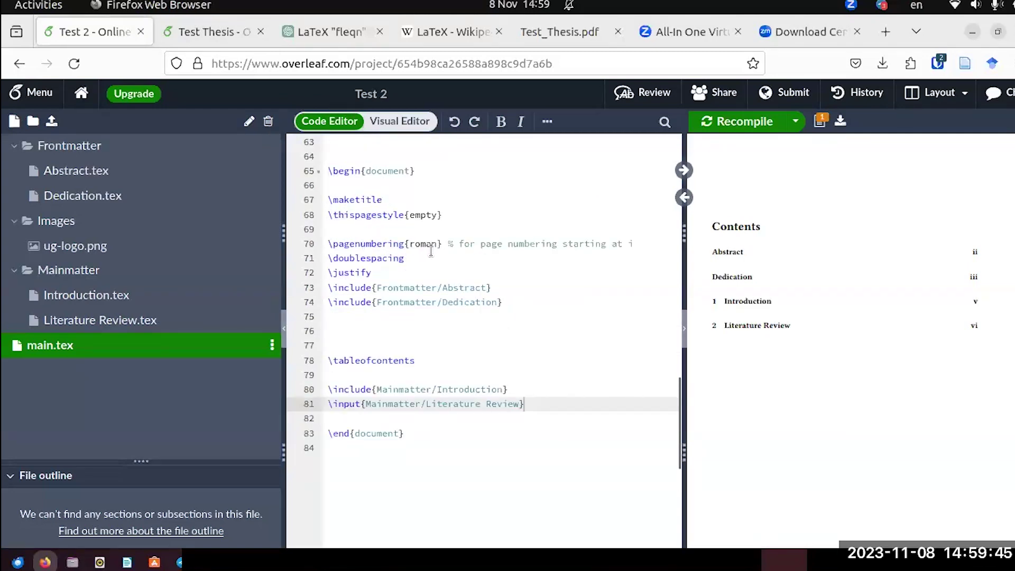
{"action": "left_click", "coordinate": [206, 27]}
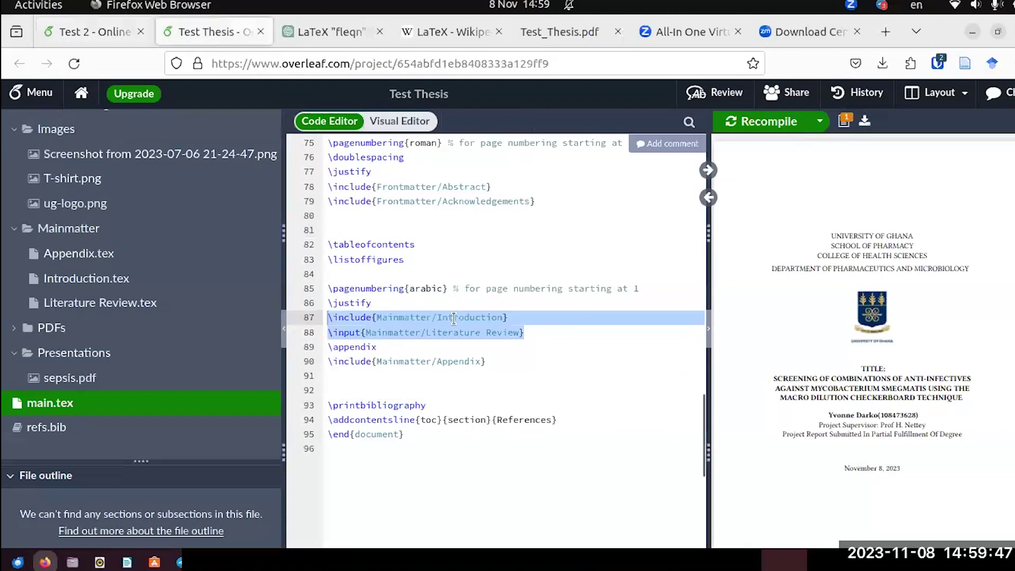
Copy the \pagenumbering{arabic} and \justify lines from Test Thesis's main file.
{"action": "left_click_drag", "start_coordinate": [327, 288], "coordinate": [450, 302]}
{"action": "key", "text": "ctrl+c"}
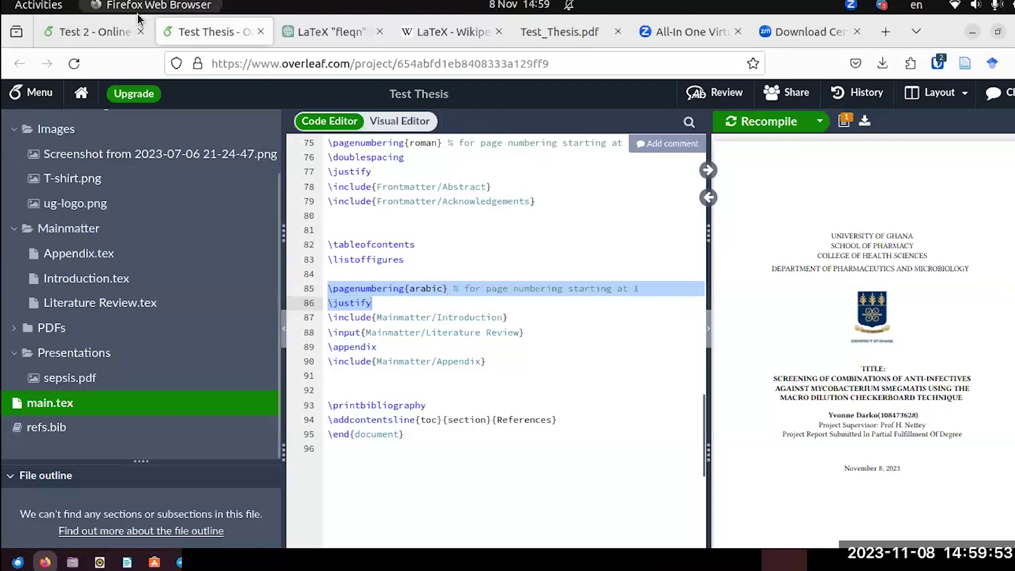
{"action": "left_click", "coordinate": [103, 31]}
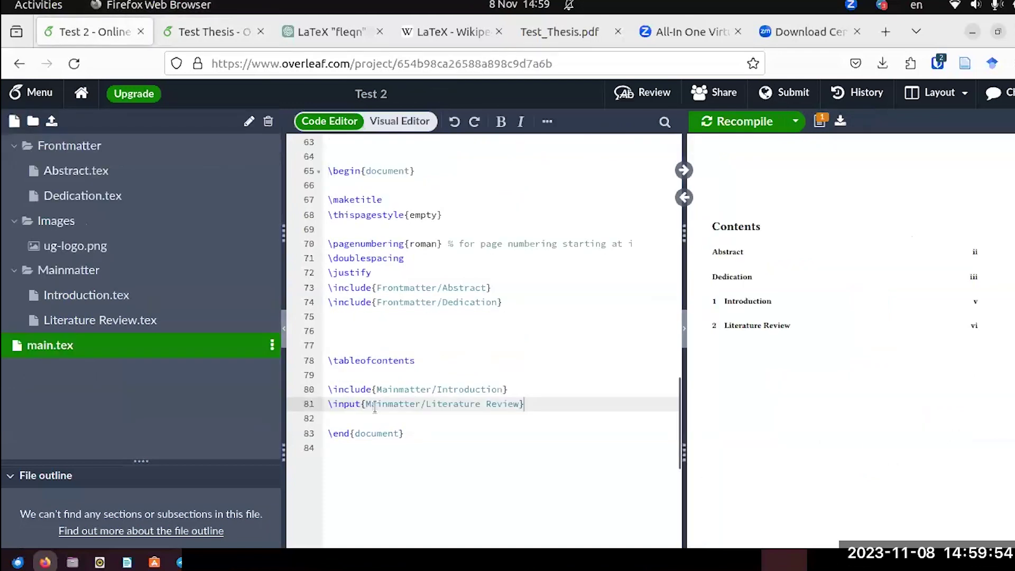
Add \pagenumbering{arabic}, \justify and a copied \doublespacing after \tableofcontents.
{"action": "left_click", "coordinate": [326, 375]}
{"action": "key", "text": "Return"}
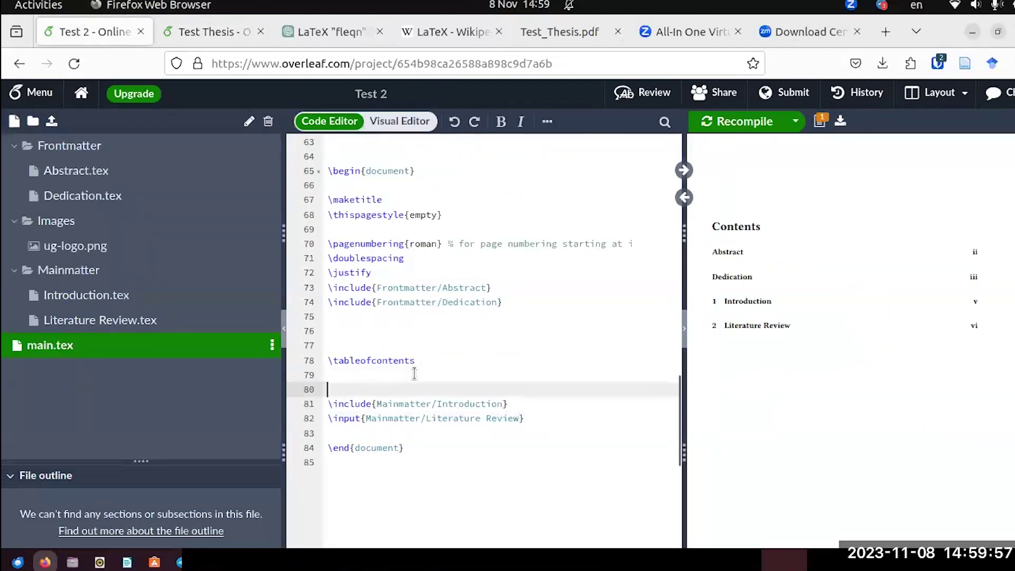
{"action": "key", "text": "ctrl+v"}
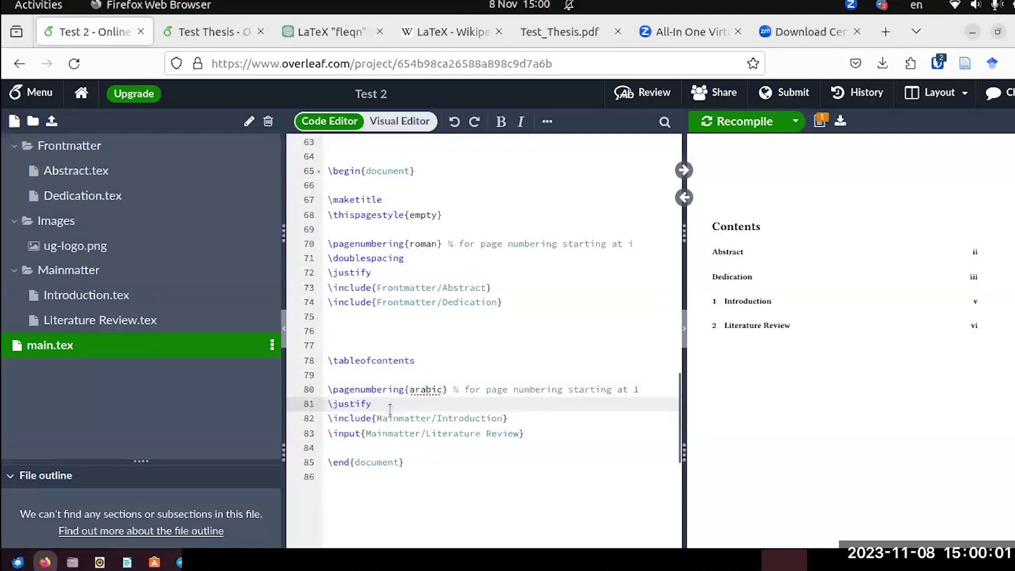
{"action": "left_click_drag", "start_coordinate": [406, 256], "coordinate": [323, 254]}
{"action": "key", "text": "ctrl+c"}
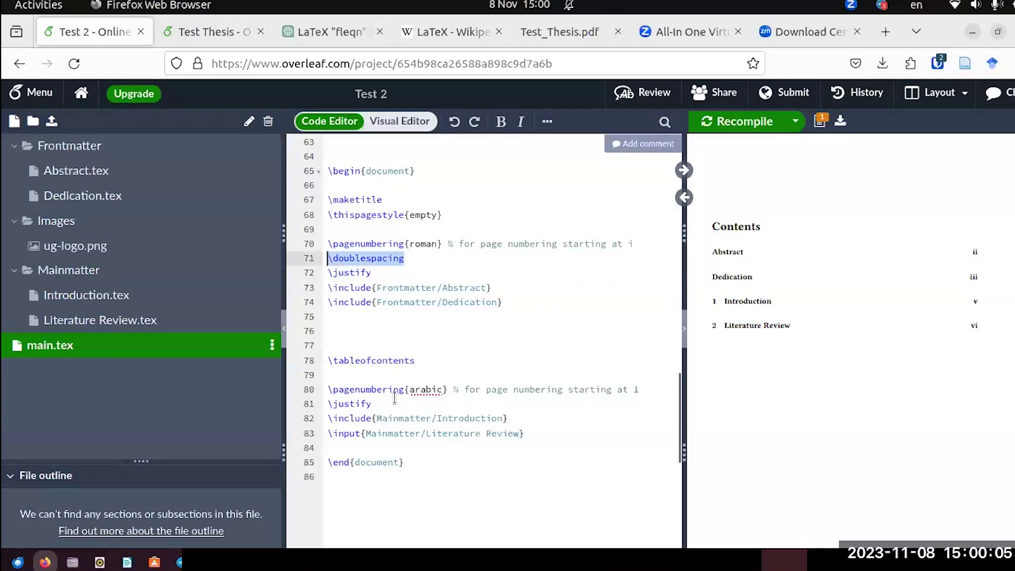
{"action": "left_click", "coordinate": [642, 391]}
{"action": "key", "text": "Return"}
{"action": "key", "text": "ctrl+v"}
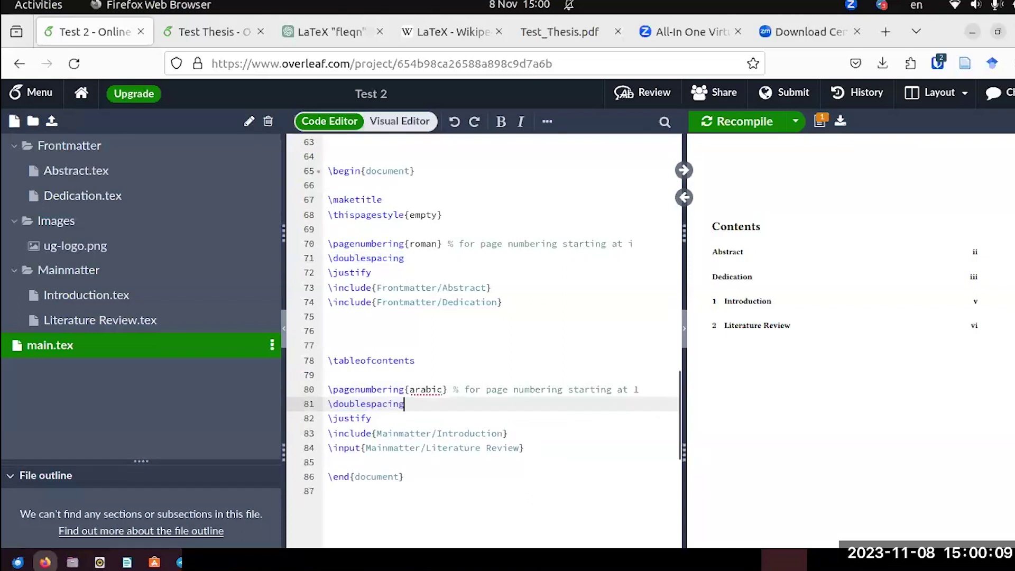
Recompile and compare the Contents page numbers with the reference Test_Thesis.pdf.
{"action": "left_click", "coordinate": [745, 123]}
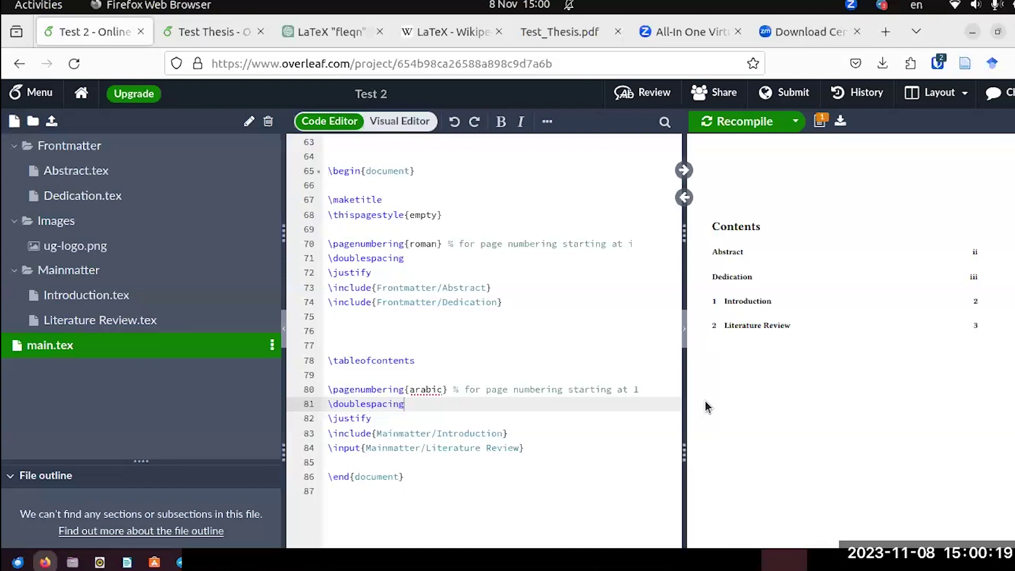
{"action": "scroll", "coordinate": [774, 286], "scroll_direction": "down", "scroll_amount": 5}
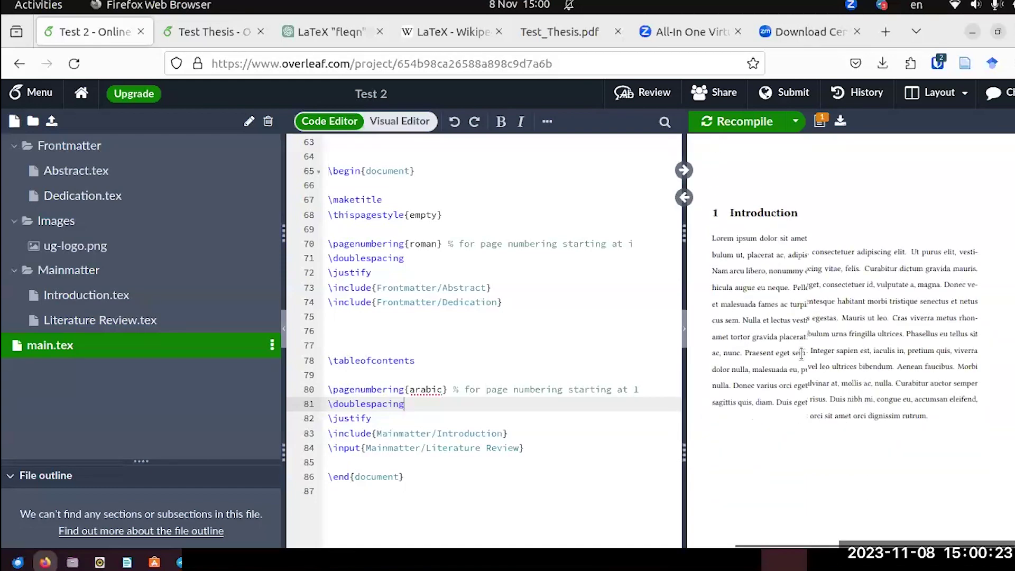
{"action": "scroll", "coordinate": [803, 359], "scroll_direction": "down", "scroll_amount": 5}
{"action": "scroll", "coordinate": [871, 426], "scroll_direction": "down", "scroll_amount": 8}
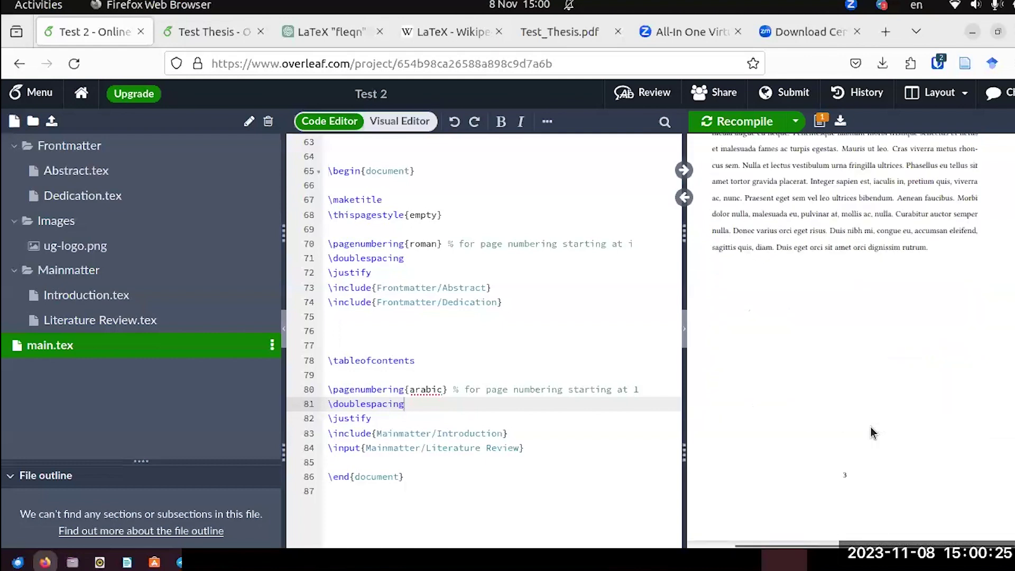
{"action": "scroll", "coordinate": [385, 351], "scroll_direction": "down", "scroll_amount": 3}
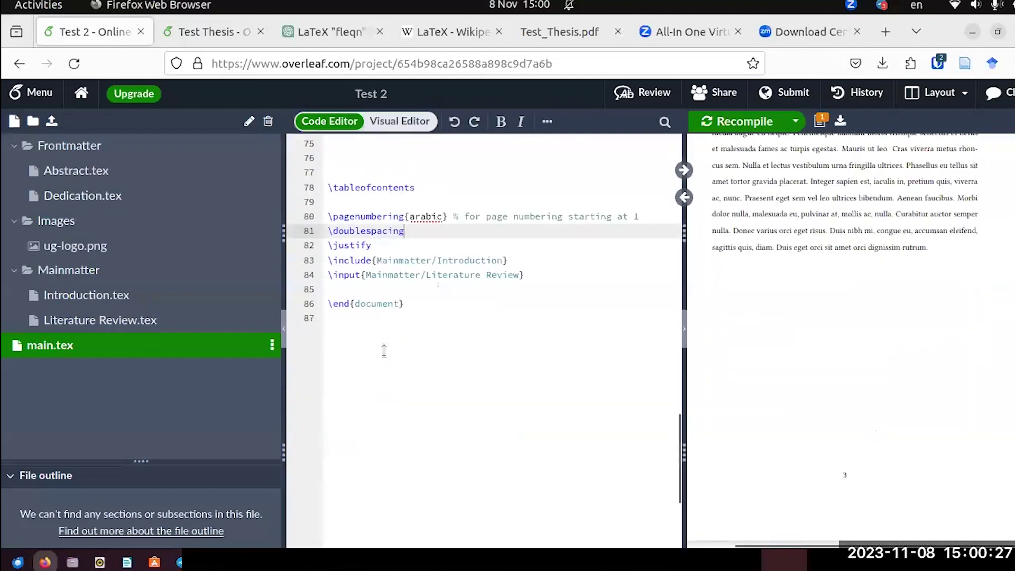
{"action": "scroll", "coordinate": [383, 350], "scroll_direction": "up", "scroll_amount": 2}
{"action": "scroll", "coordinate": [384, 349], "scroll_direction": "up", "scroll_amount": 2}
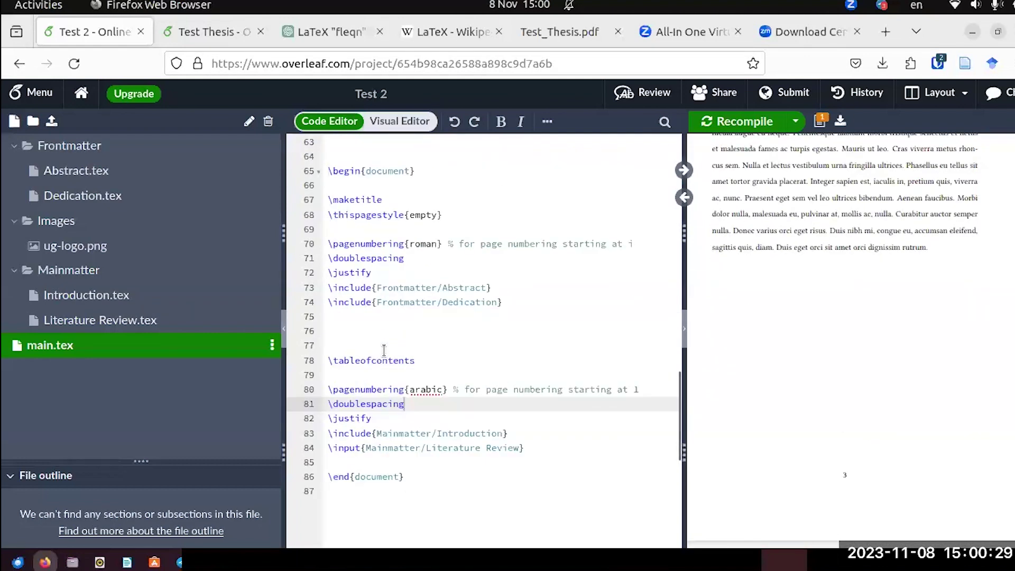
{"action": "scroll", "coordinate": [381, 346], "scroll_direction": "up", "scroll_amount": 4}
{"action": "scroll", "coordinate": [381, 345], "scroll_direction": "down", "scroll_amount": 2}
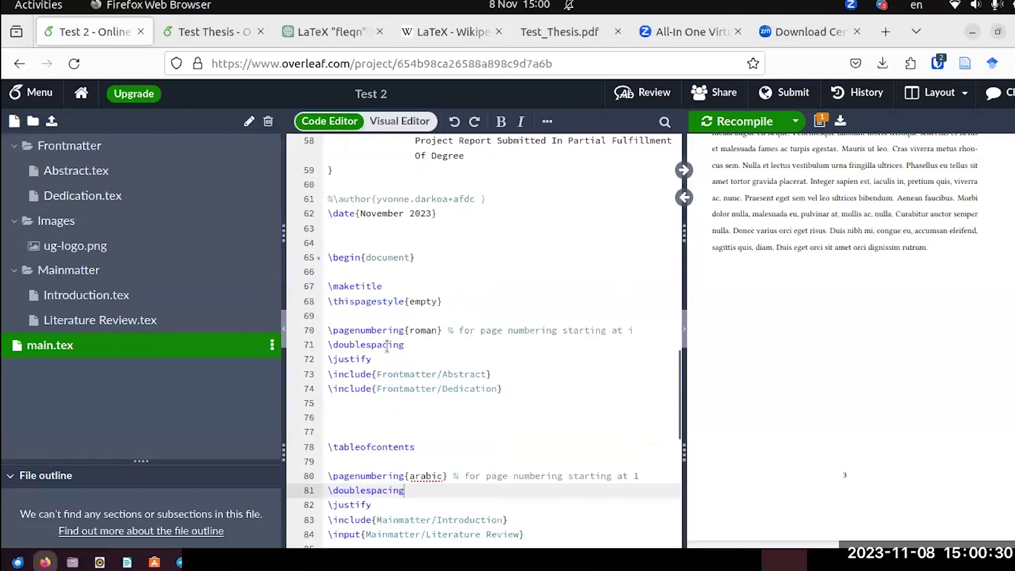
{"action": "left_click", "coordinate": [553, 33]}
{"action": "scroll", "coordinate": [645, 249], "scroll_direction": "down", "scroll_amount": 2}
{"action": "scroll", "coordinate": [578, 228], "scroll_direction": "up", "scroll_amount": 2}
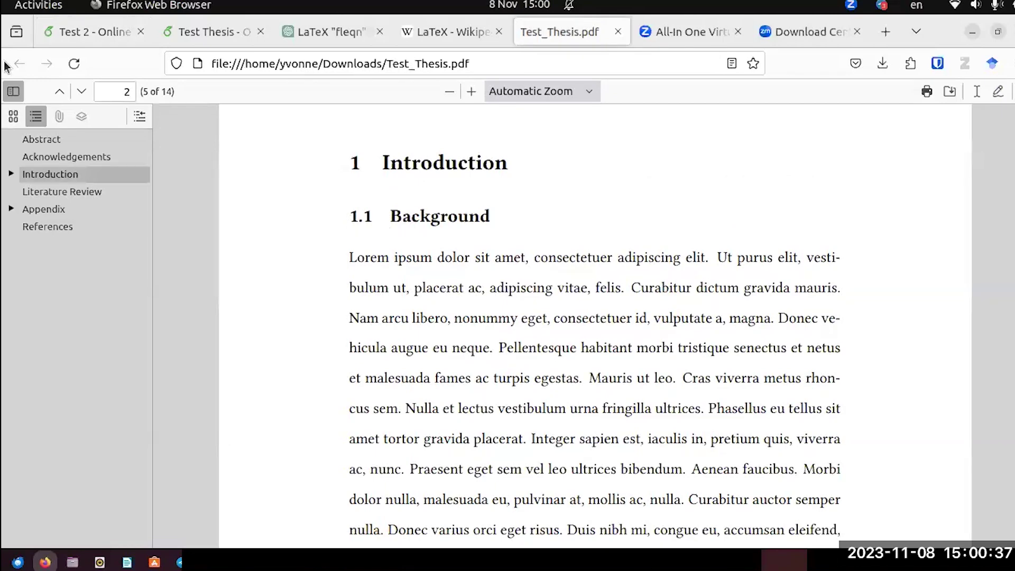
{"action": "left_click", "coordinate": [106, 33]}
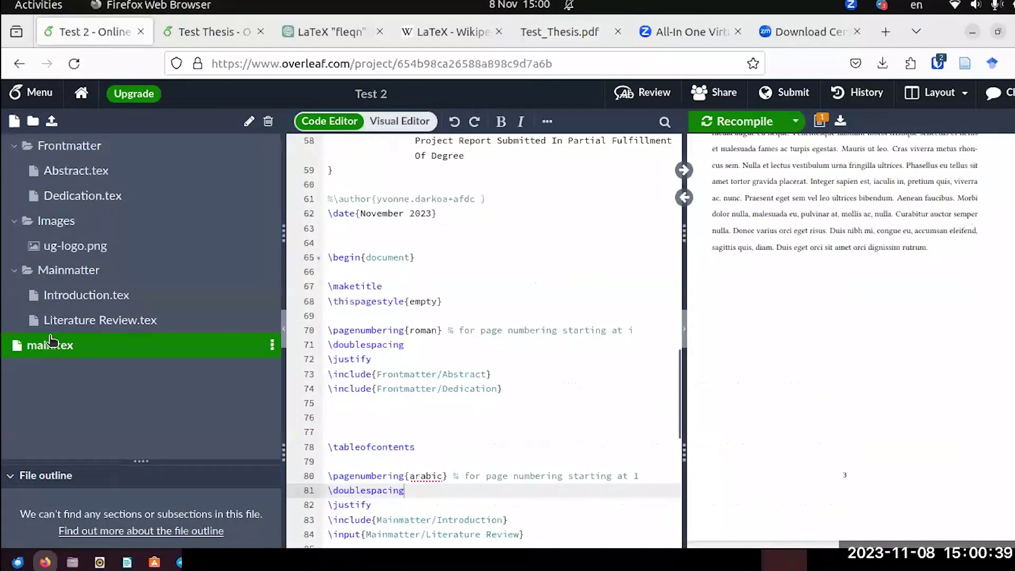
In Introduction.tex, add \subsection{Background} below the Introduction heading.
{"action": "left_click", "coordinate": [73, 297]}
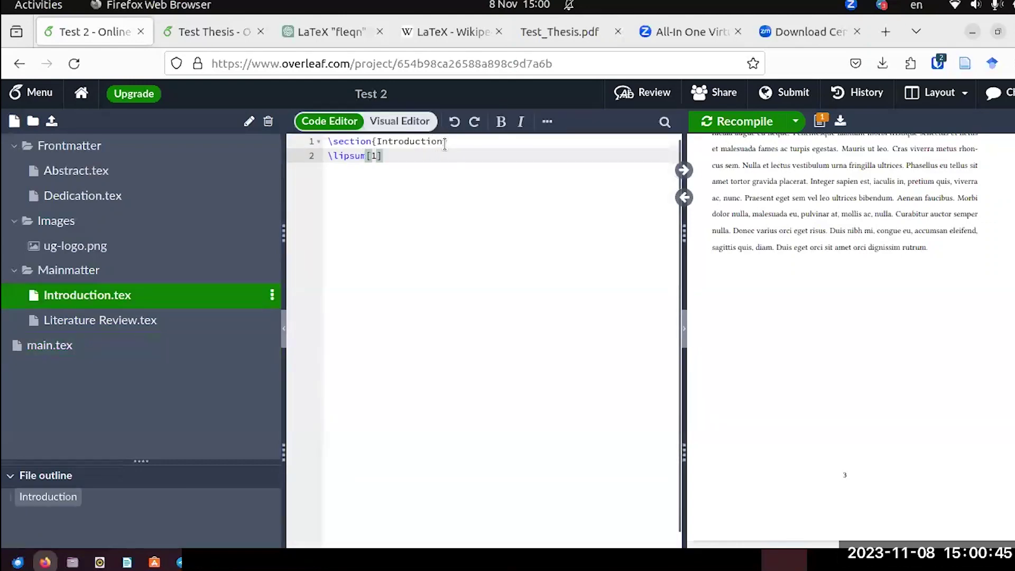
{"action": "left_click", "coordinate": [491, 142]}
{"action": "key", "text": "Return"}
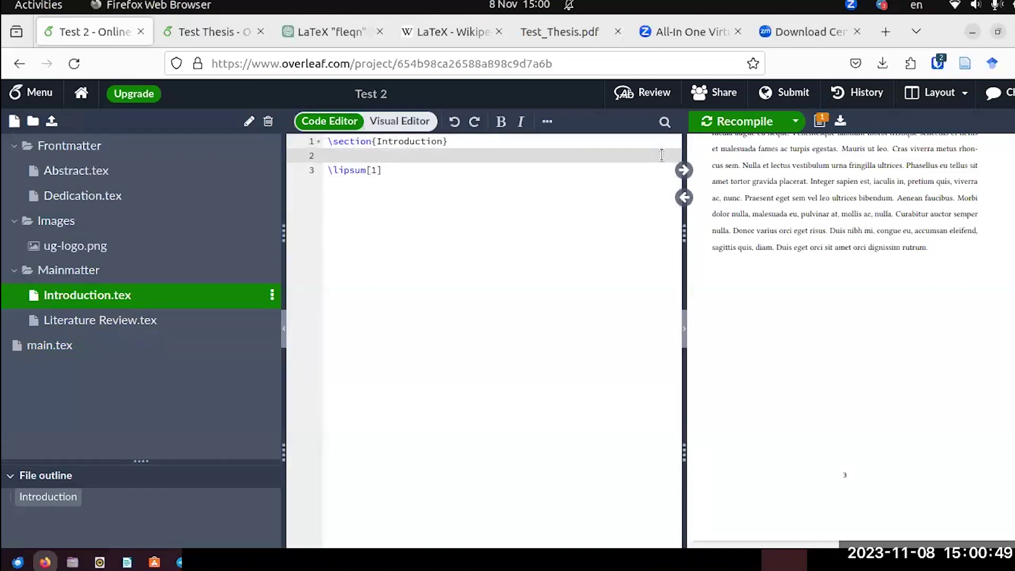
{"action": "type", "text": "\\"}
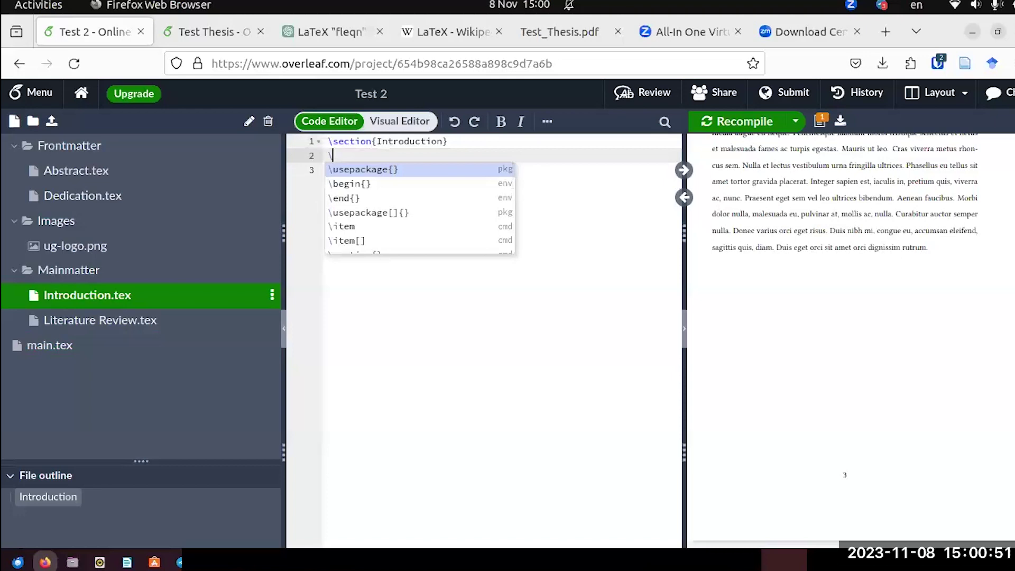
{"action": "type", "text": "suc"}
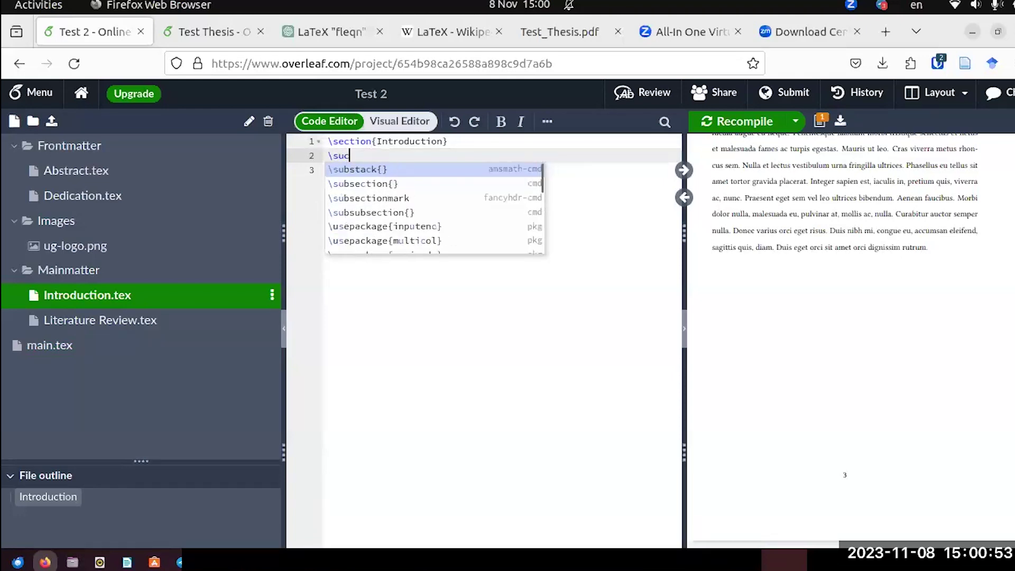
{"action": "key", "text": "BackSpace"}
{"action": "type", "text": "b"}
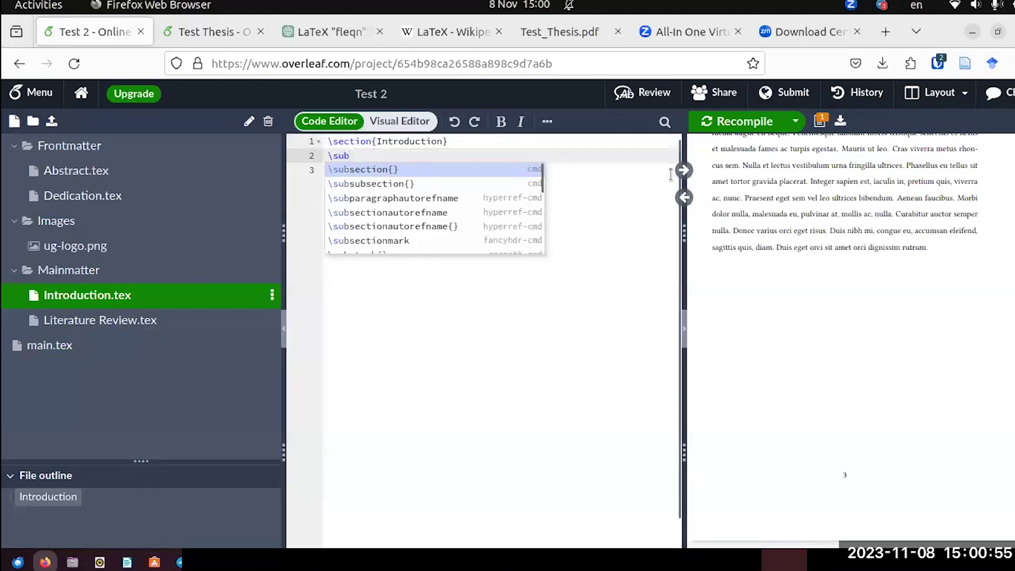
{"action": "key", "text": "Return"}
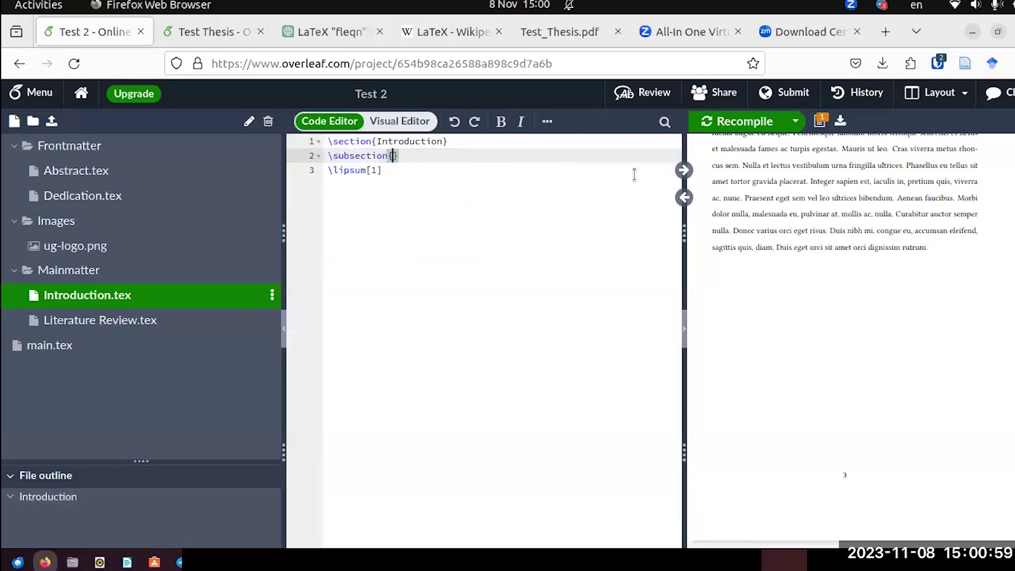
{"action": "type", "text": "Backg"}
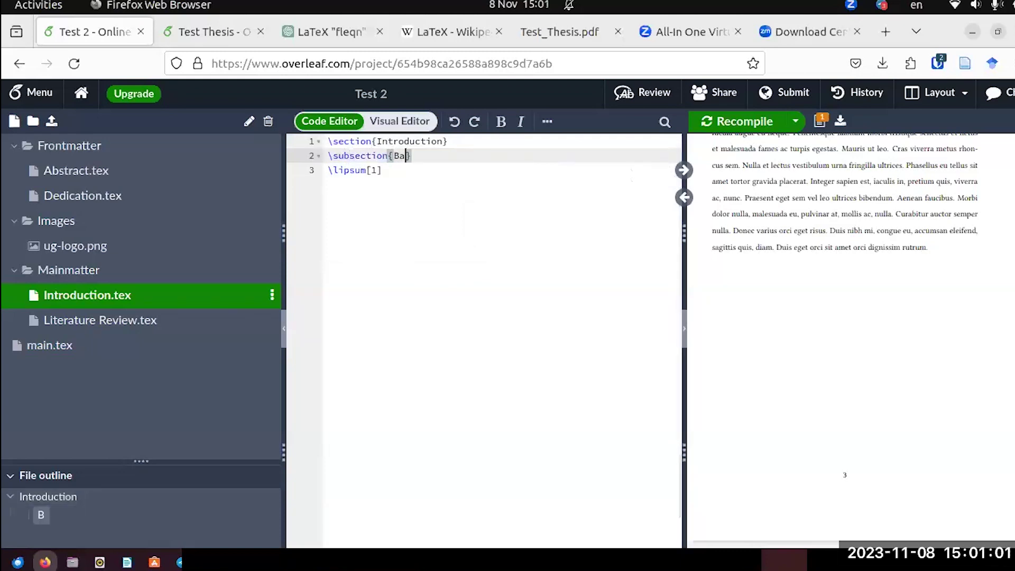
{"action": "type", "text": "roung"}
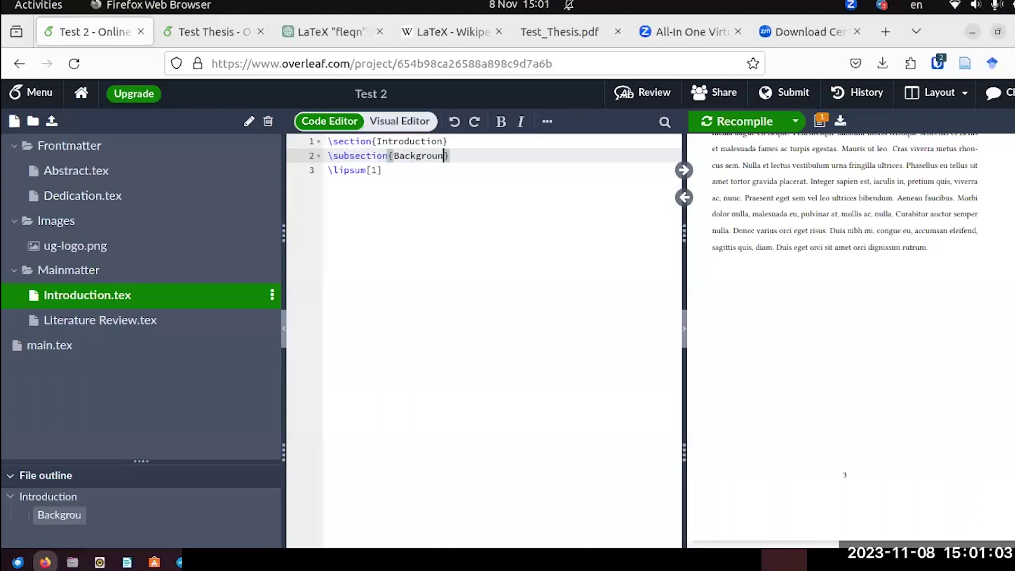
{"action": "key", "text": "BackSpace"}
{"action": "type", "text": "d"}
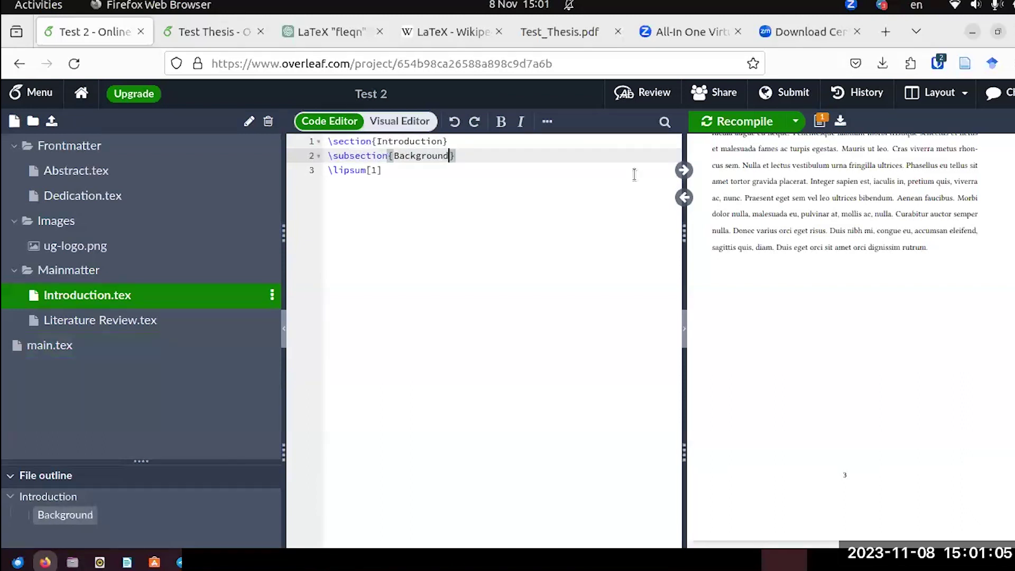
Add \subsubsection{Theory} beneath Background and recompile so Contents lists 1.1 Background and 1.1.1 Theory.
{"action": "key", "text": "Return"}
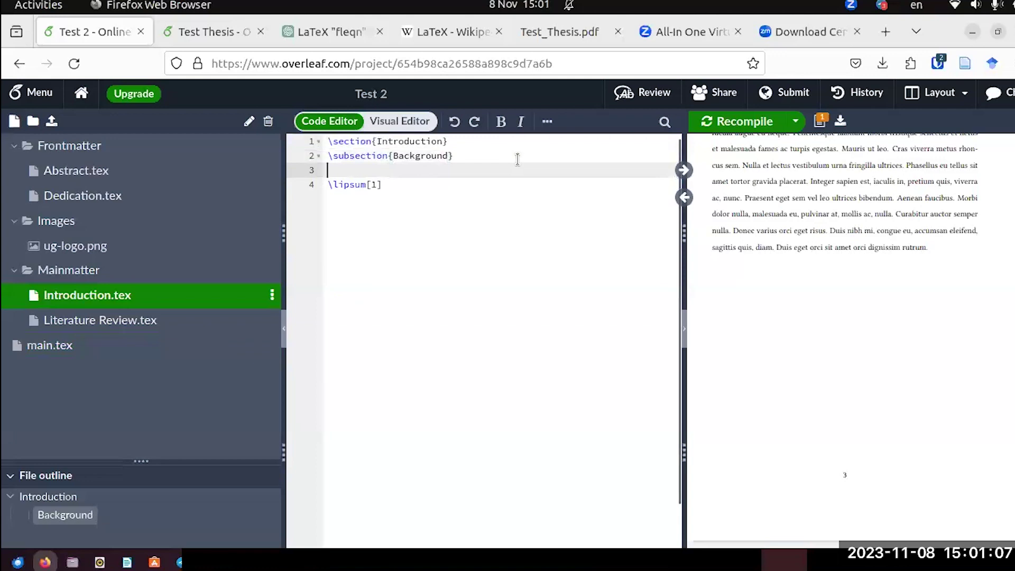
{"action": "type", "text": "\\"}
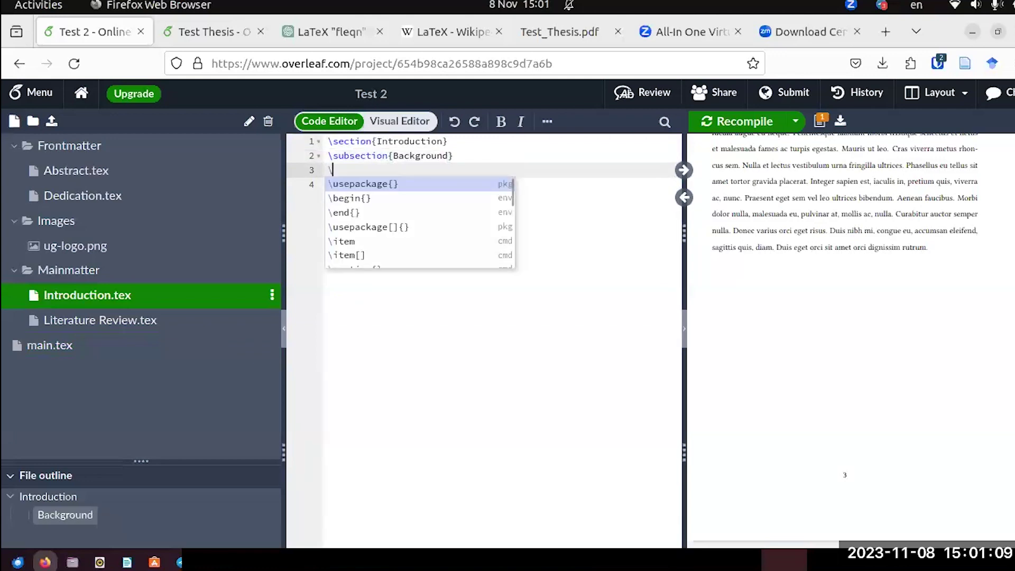
{"action": "type", "text": "su"}
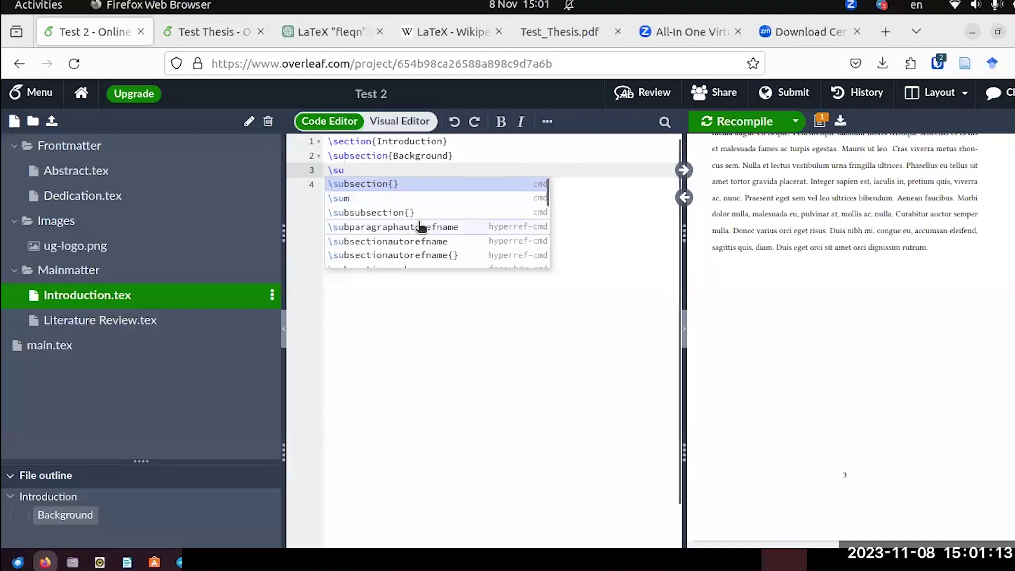
{"action": "left_click", "coordinate": [391, 211]}
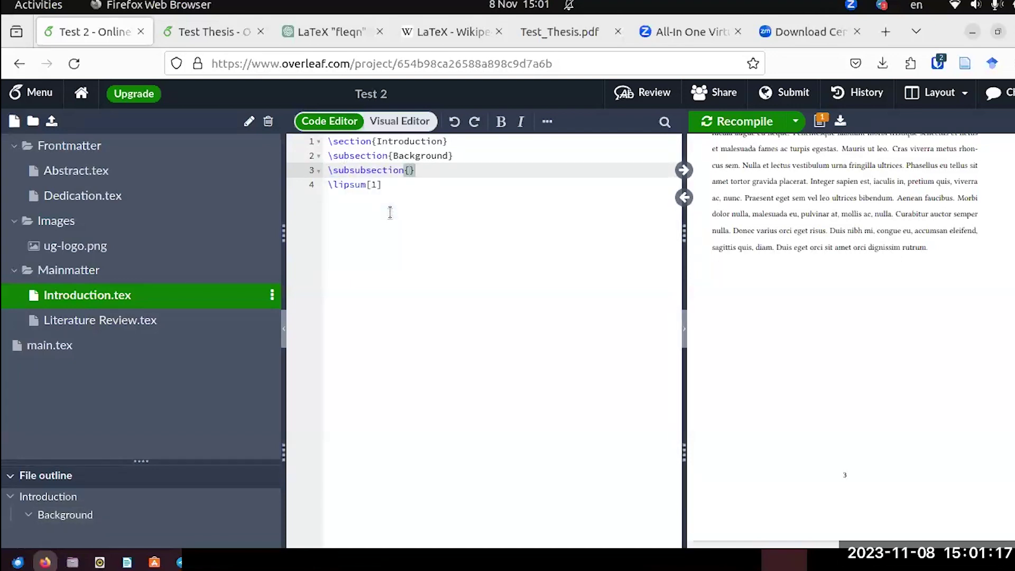
{"action": "type", "text": "Theor"}
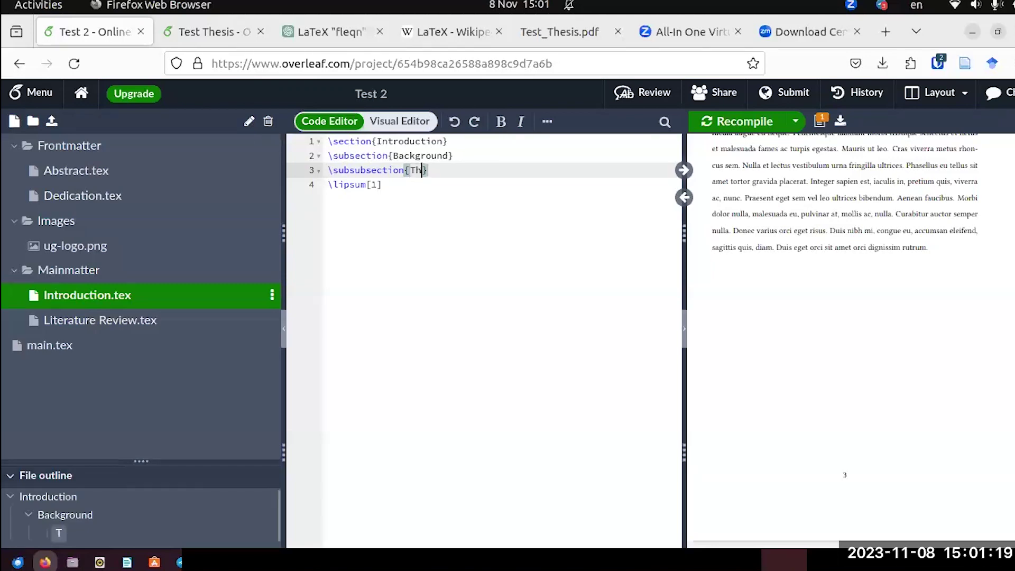
{"action": "type", "text": "y"}
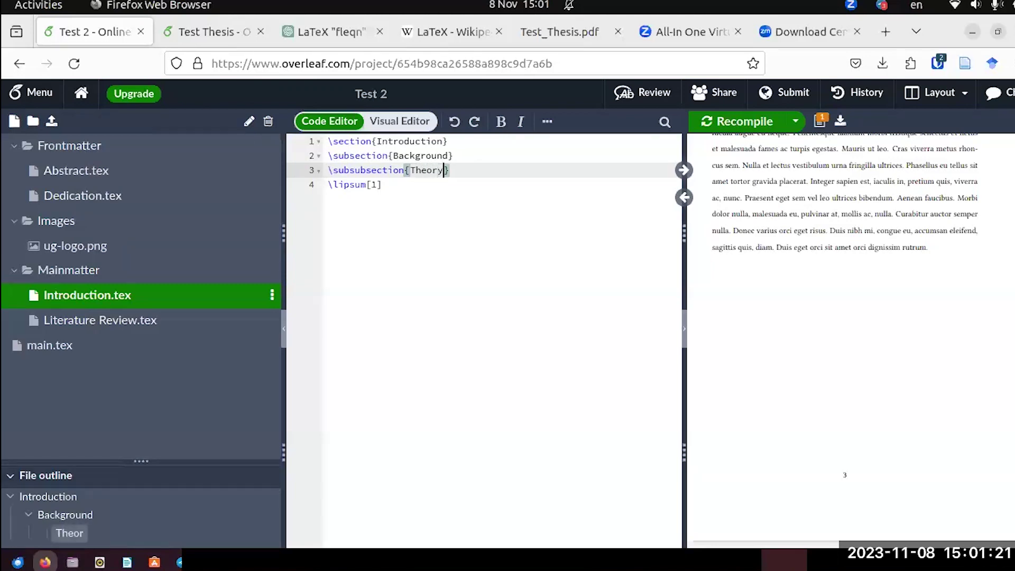
{"action": "left_click", "coordinate": [756, 121]}
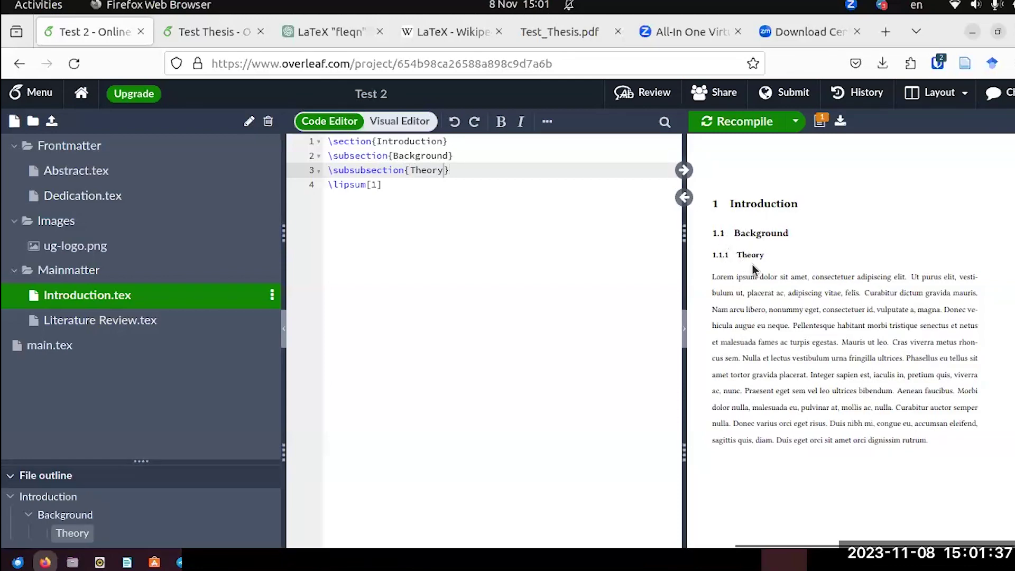
{"action": "scroll", "coordinate": [753, 264], "scroll_direction": "up", "scroll_amount": 10}
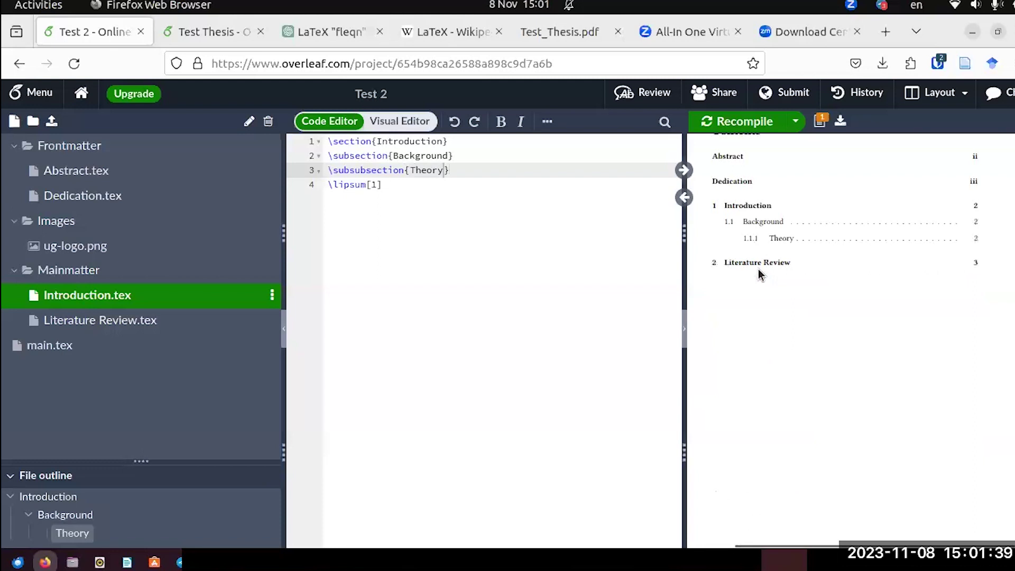
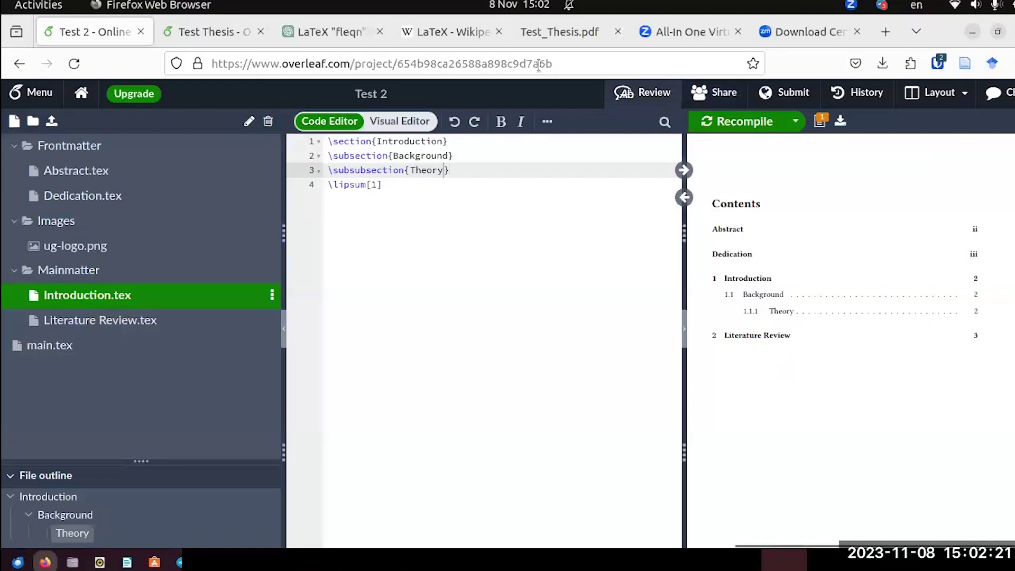
Scroll the reference thesis PDF to its Appendix, then return to the Overleaf project.
{"action": "left_click", "coordinate": [547, 42]}
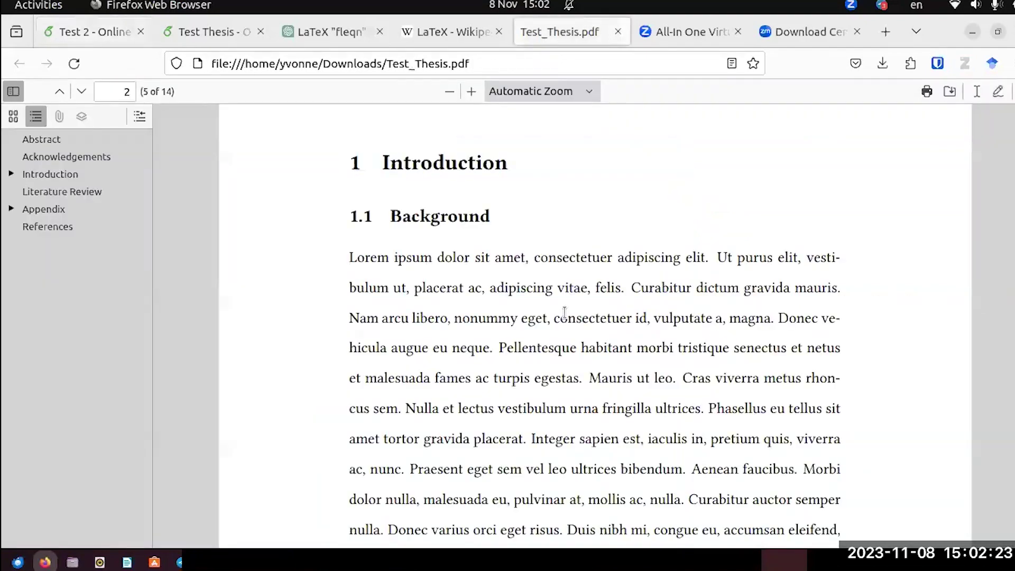
{"action": "scroll", "coordinate": [563, 316], "scroll_direction": "down", "scroll_amount": 5}
{"action": "scroll", "coordinate": [564, 315], "scroll_direction": "down", "scroll_amount": 10}
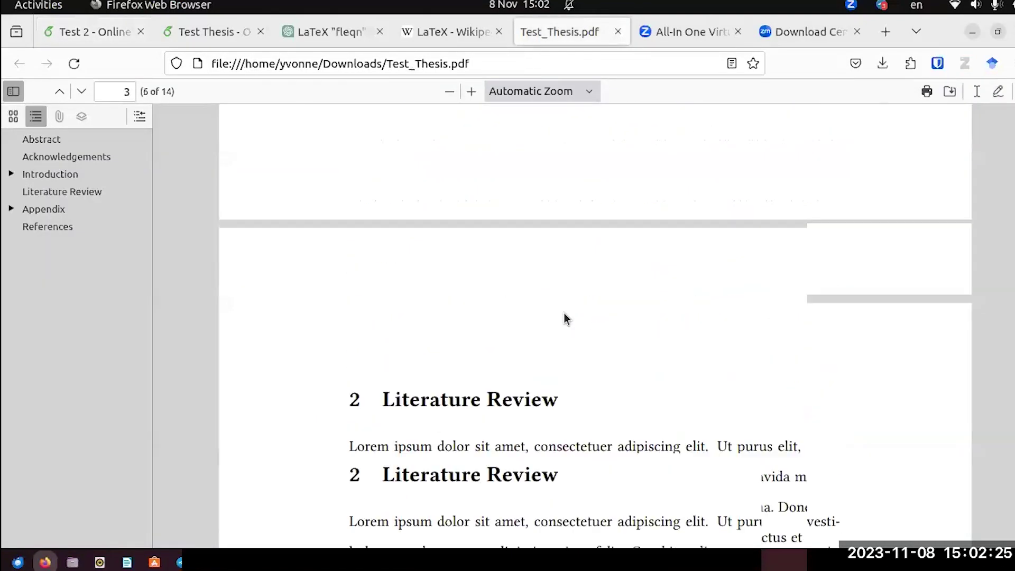
{"action": "scroll", "coordinate": [564, 315], "scroll_direction": "down", "scroll_amount": 12}
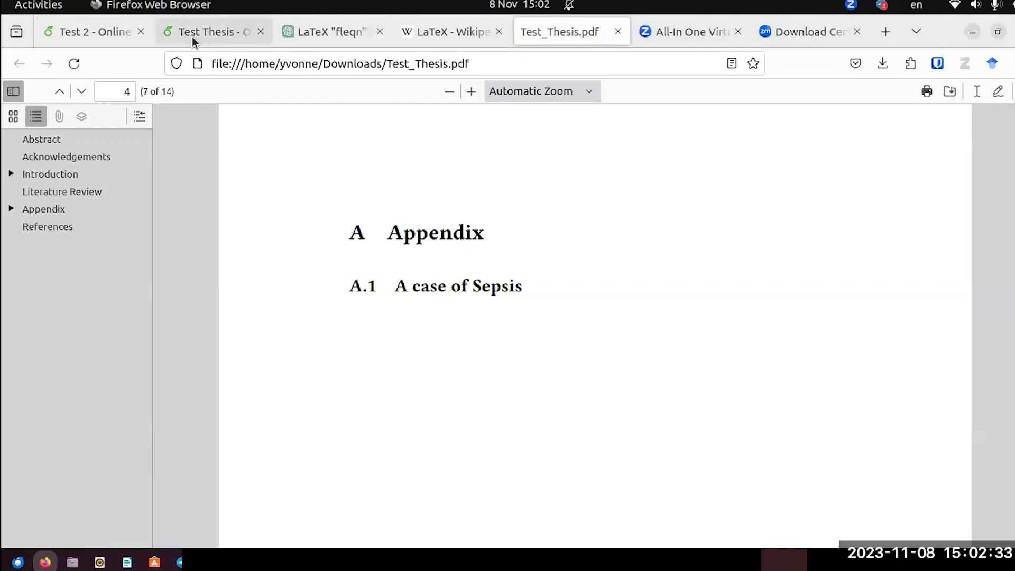
{"action": "left_click", "coordinate": [102, 33]}
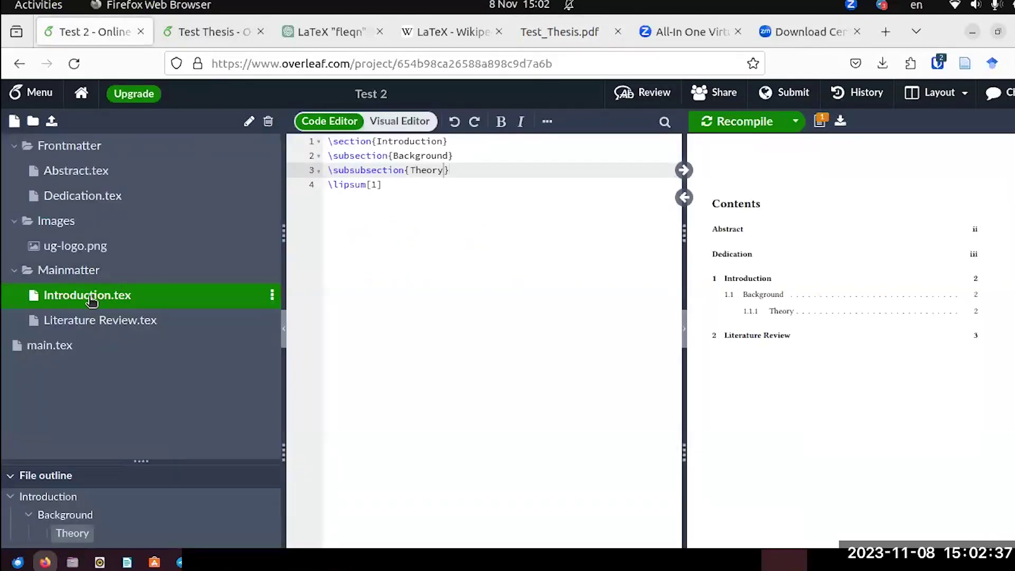
Create a new file named Appendix.tex inside the Mainmatter folder.
{"action": "right_click", "coordinate": [74, 271]}
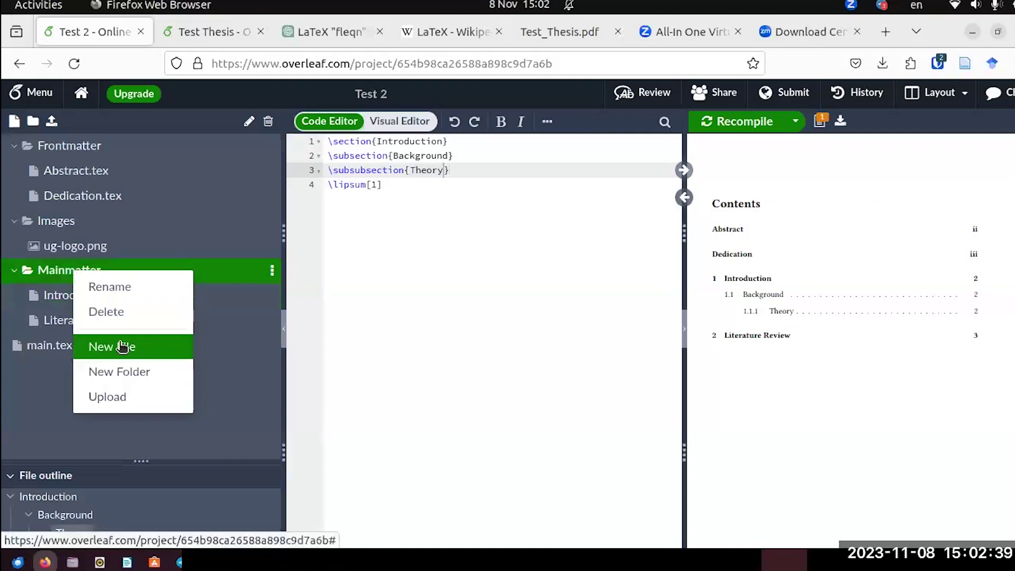
{"action": "left_click", "coordinate": [123, 345]}
{"action": "type", "text": "Appendix.tex"}
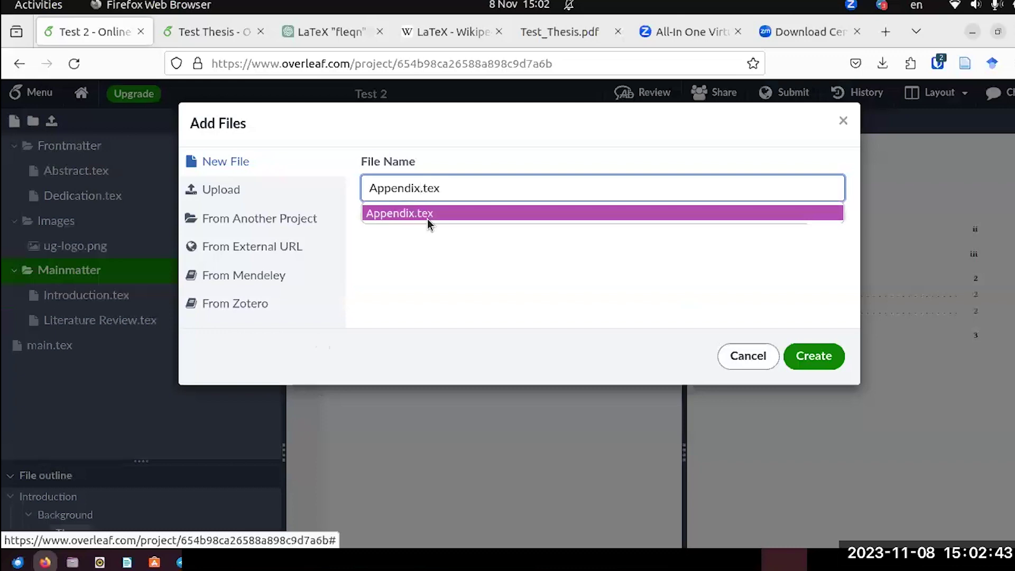
{"action": "left_click", "coordinate": [428, 214]}
{"action": "left_click", "coordinate": [808, 355]}
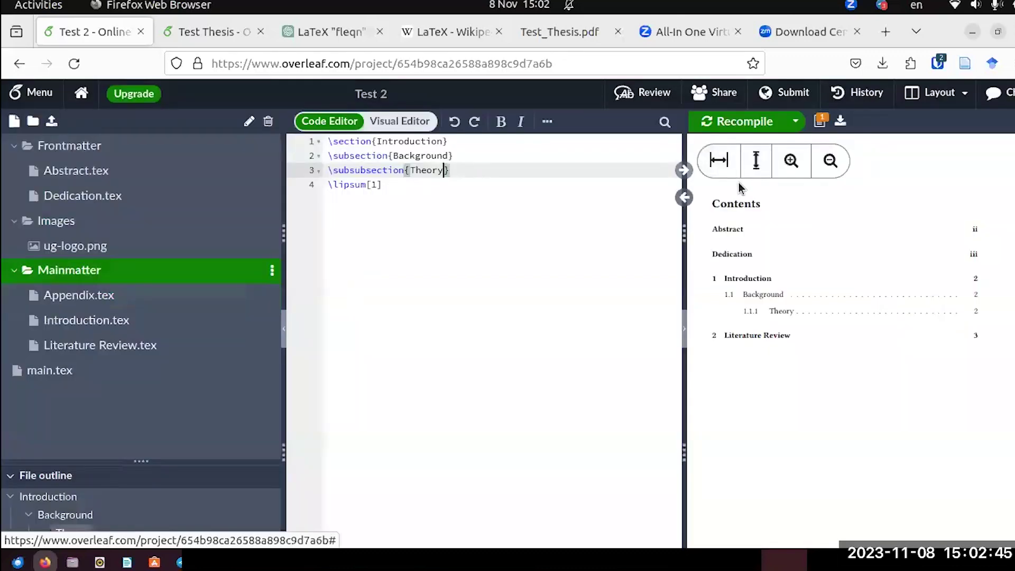
Start Appendix.tex with \section{Appendix} followed by two blank lines.
{"action": "left_click", "coordinate": [100, 299]}
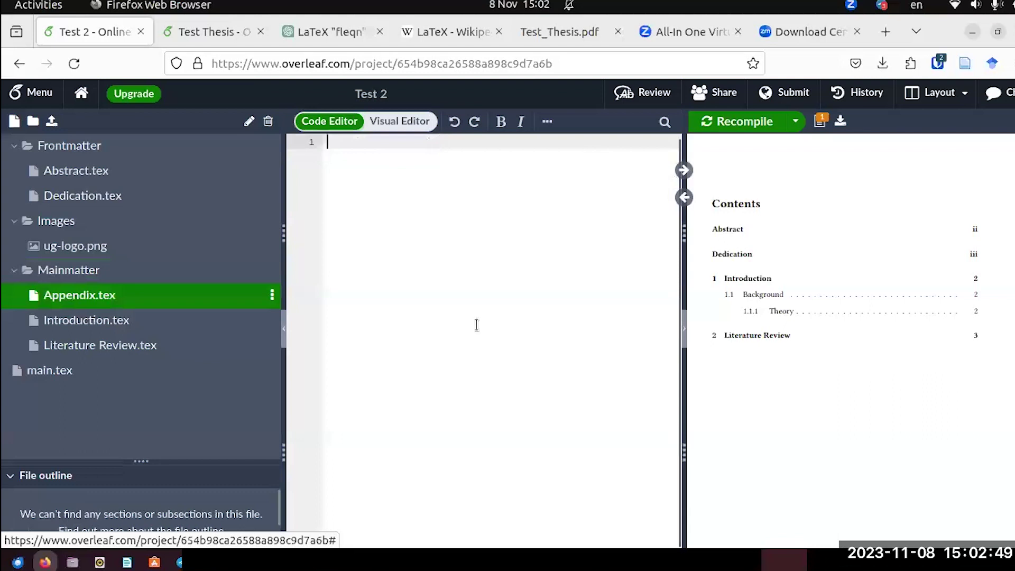
{"action": "type", "text": "\\sector"}
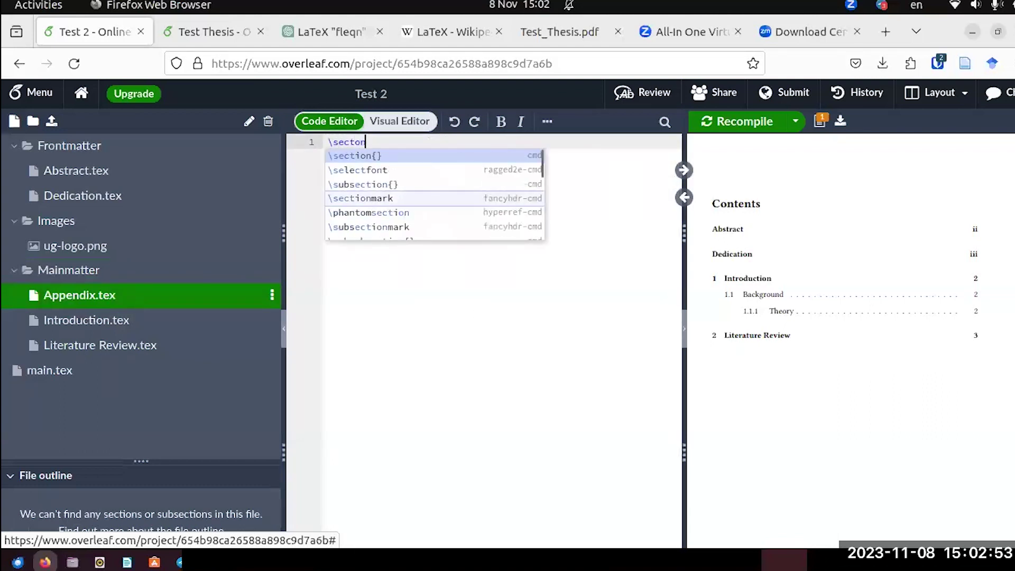
{"action": "key", "text": "Return"}
{"action": "type", "text": "Appendic"}
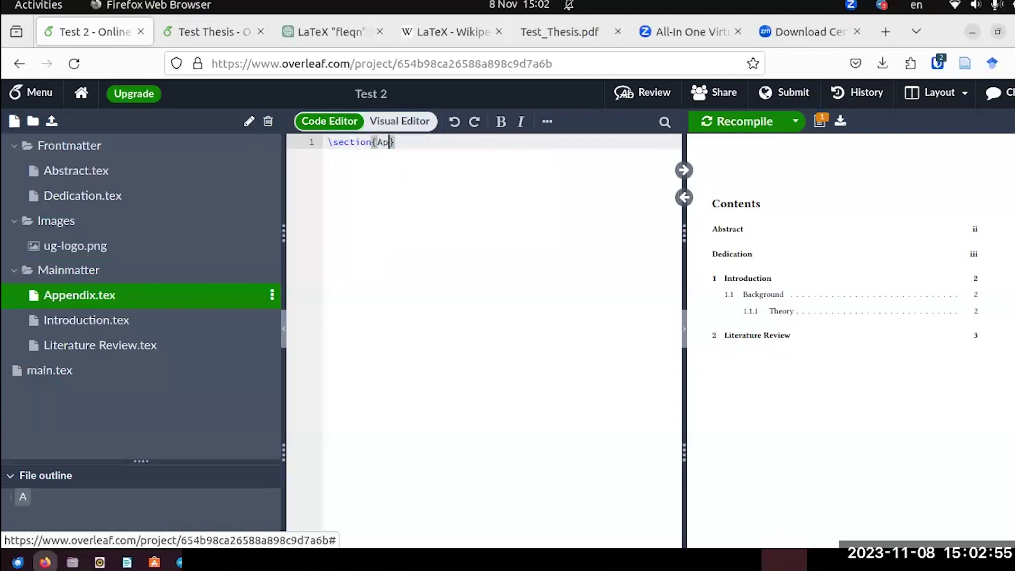
{"action": "key", "text": "BackSpace"}
{"action": "type", "text": "x"}
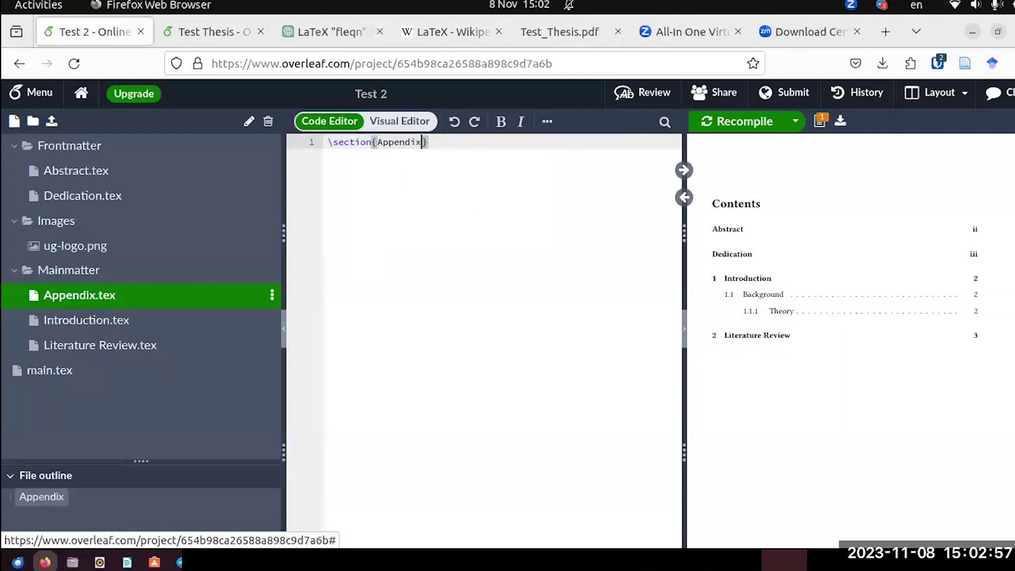
{"action": "left_click", "coordinate": [456, 142]}
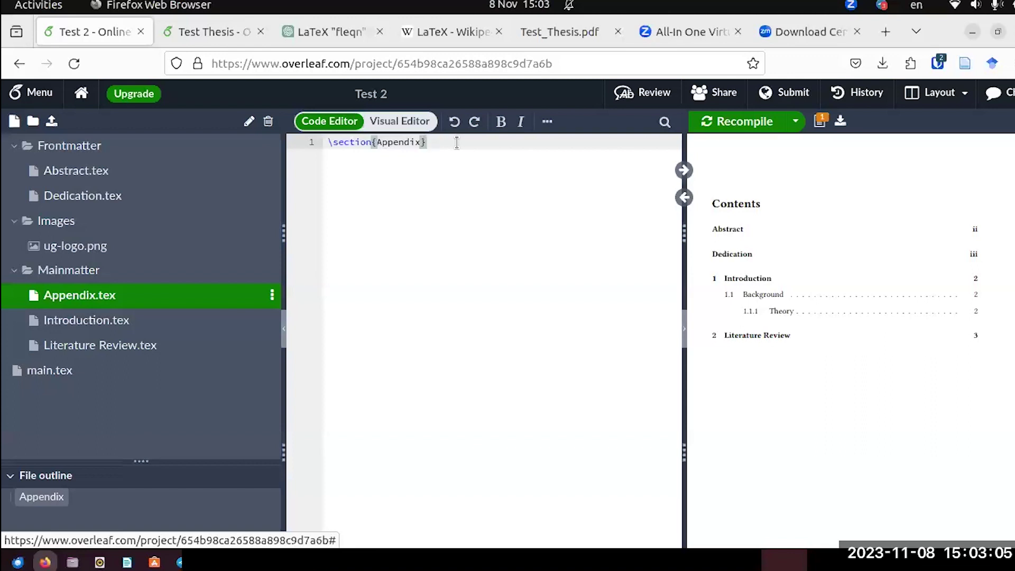
{"action": "key", "text": "Return"}
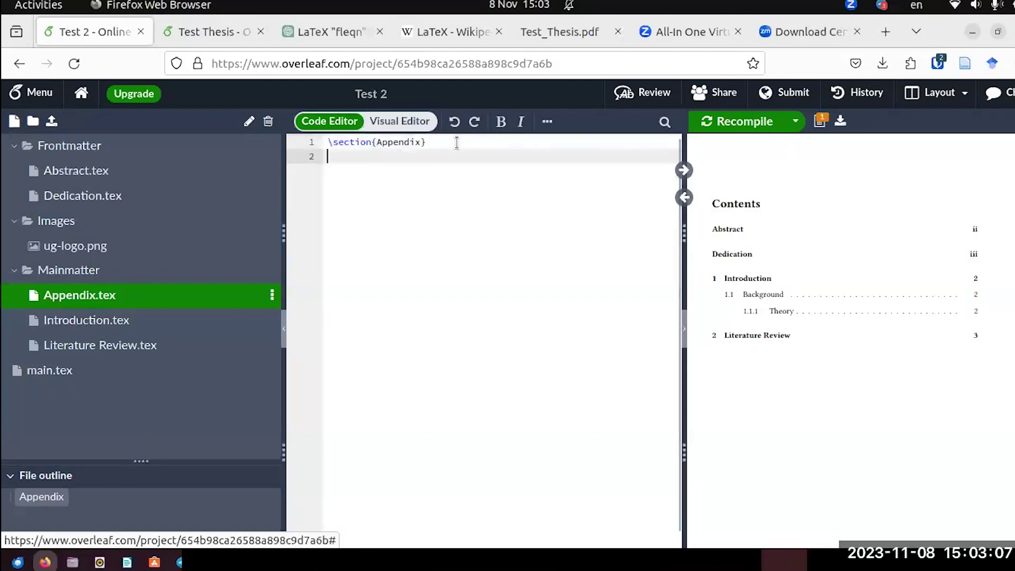
{"action": "key", "text": "Return"}
{"action": "type", "text": "\\"}
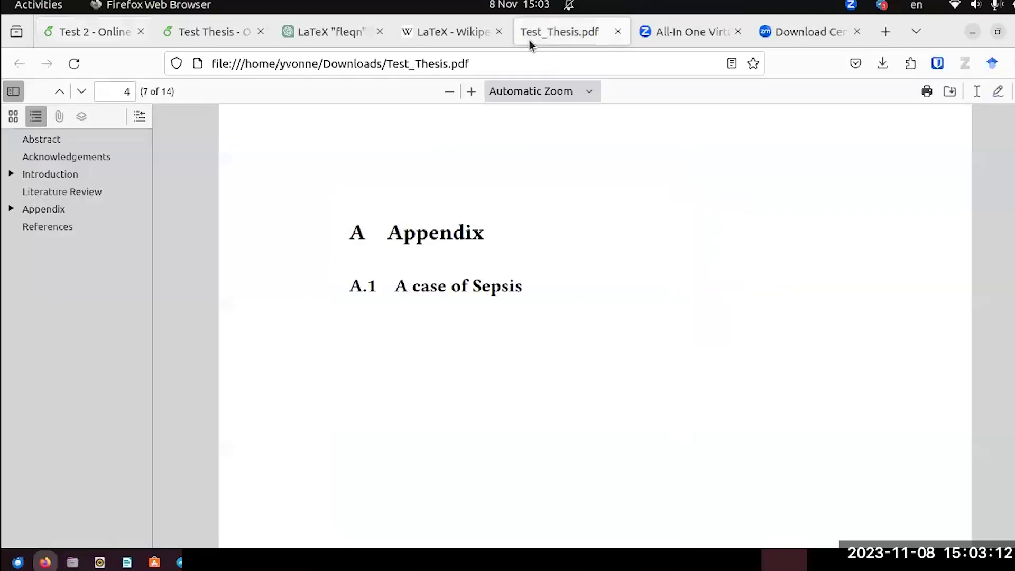
{"action": "left_click", "coordinate": [547, 34]}
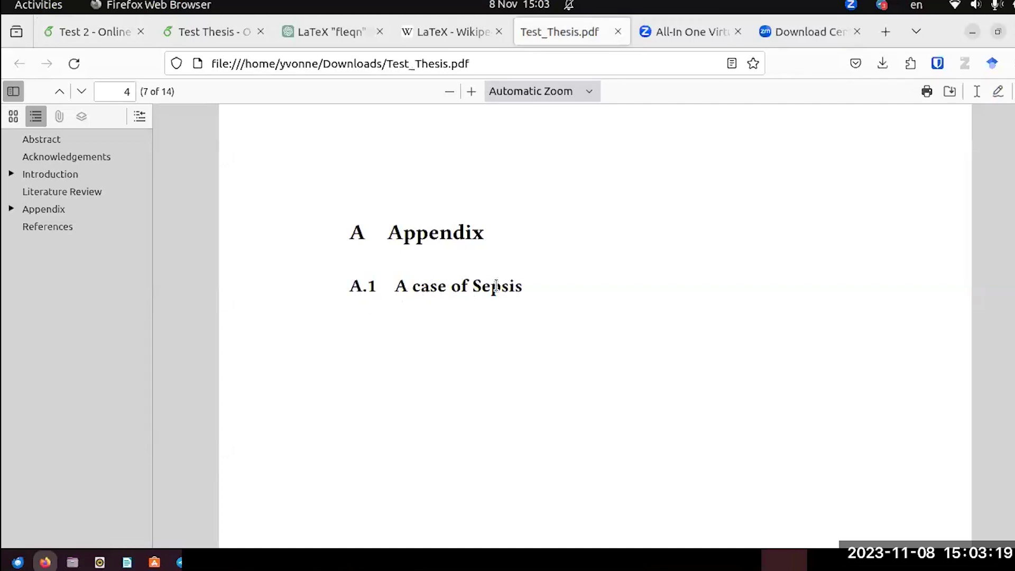
Add \subsection{A Case of Sepsis} beneath the Appendix heading.
{"action": "left_click", "coordinate": [123, 32]}
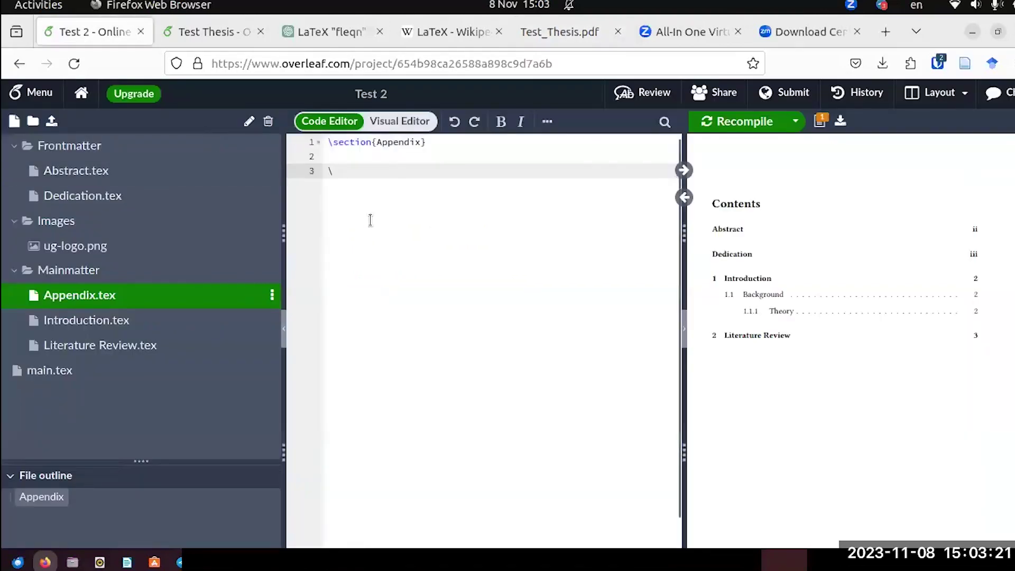
{"action": "type", "text": "sub"}
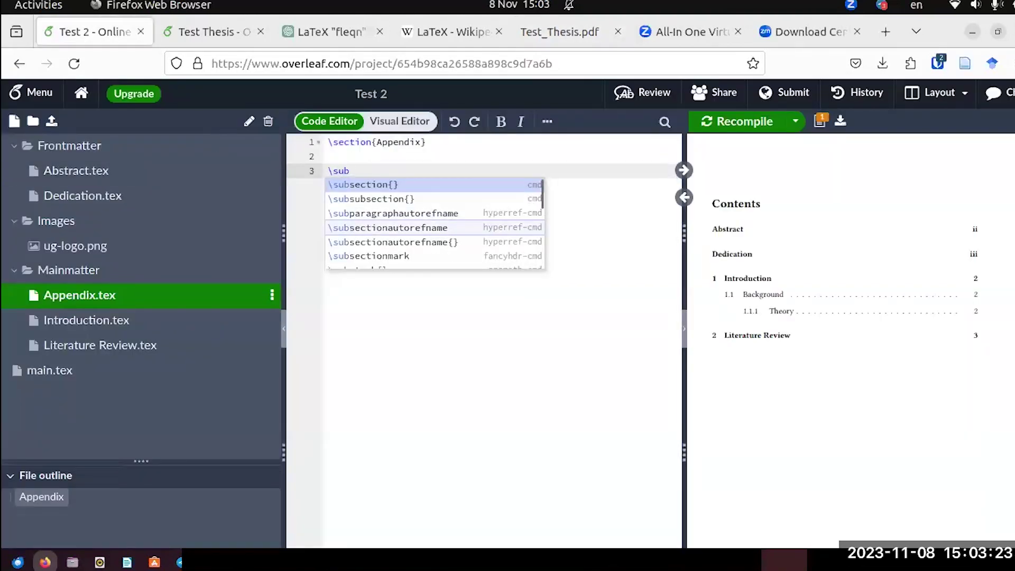
{"action": "key", "text": "Return"}
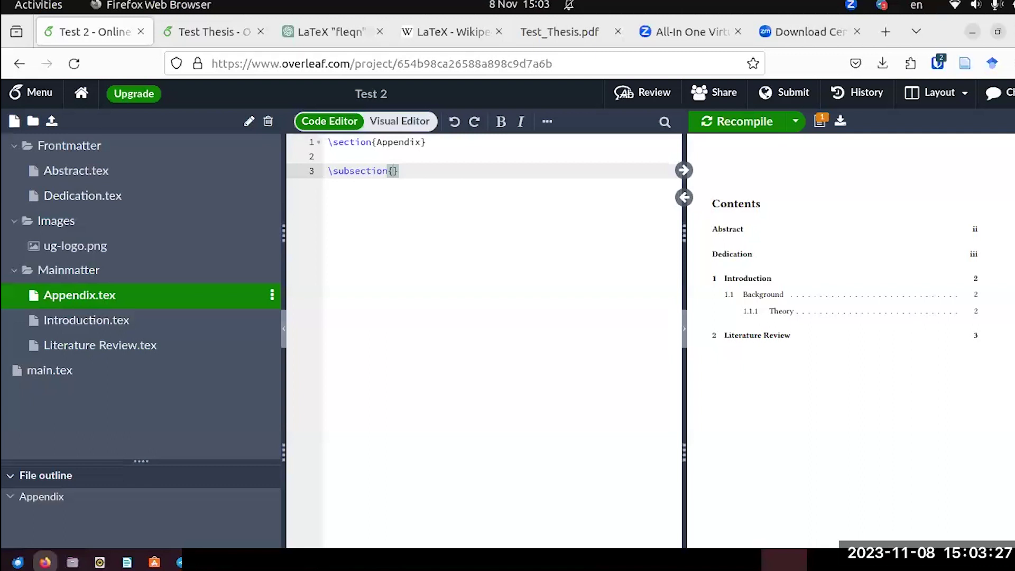
{"action": "type", "text": "A Cas"}
{"action": "type", "text": "e of S"}
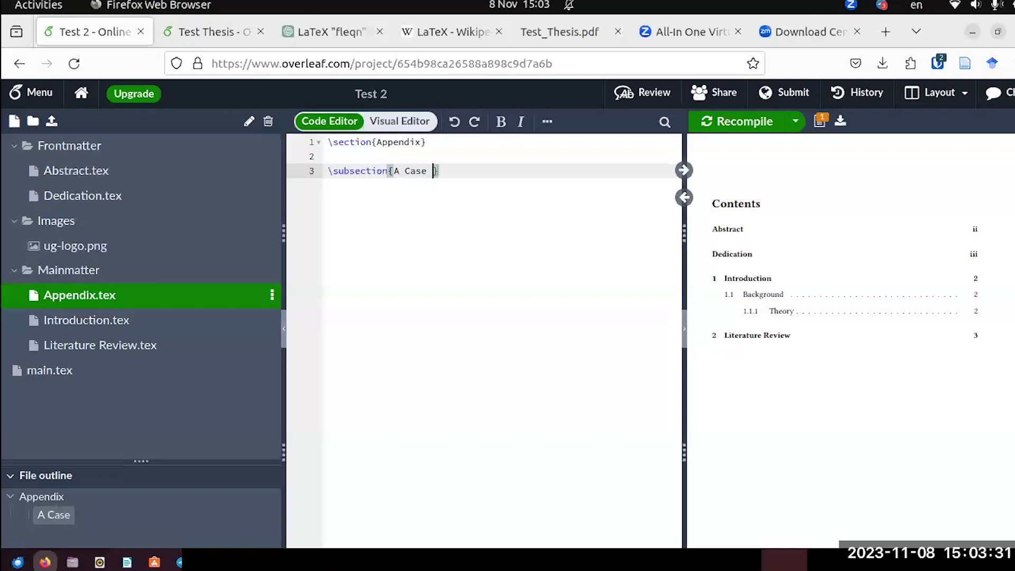
{"action": "type", "text": "e"}
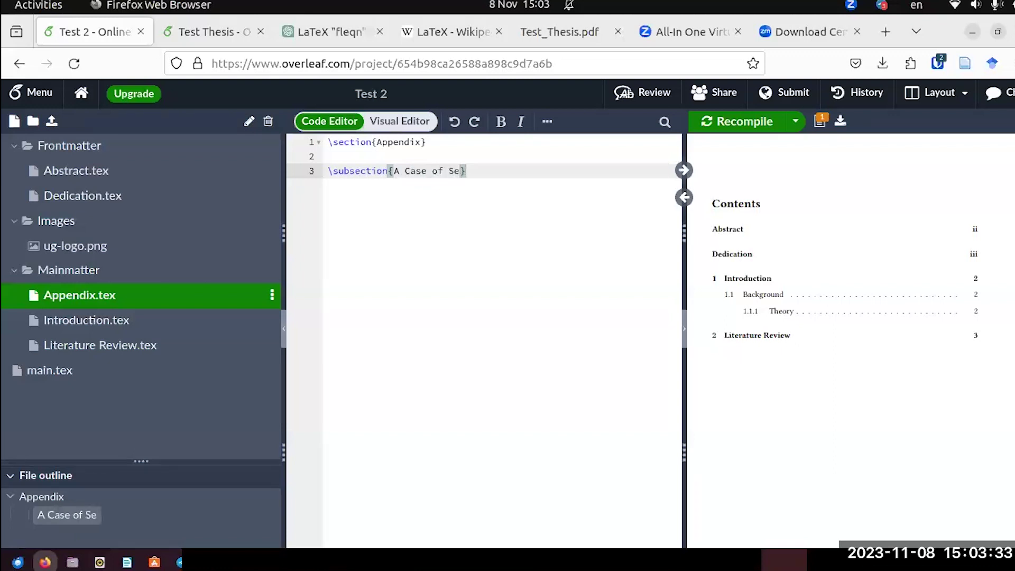
{"action": "type", "text": "psis"}
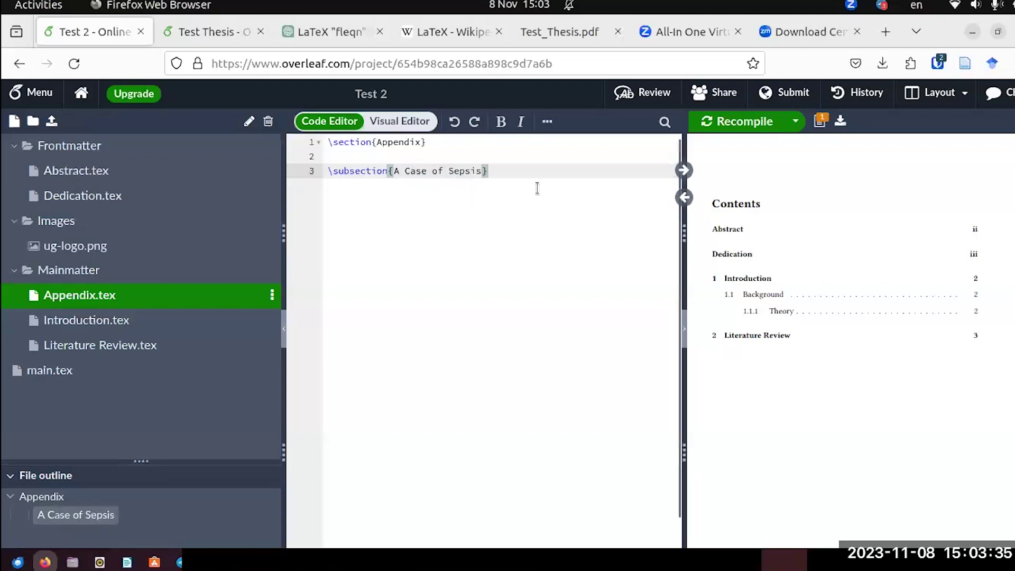
Recompile the project and scroll through the updated preview.
{"action": "left_click", "coordinate": [714, 129]}
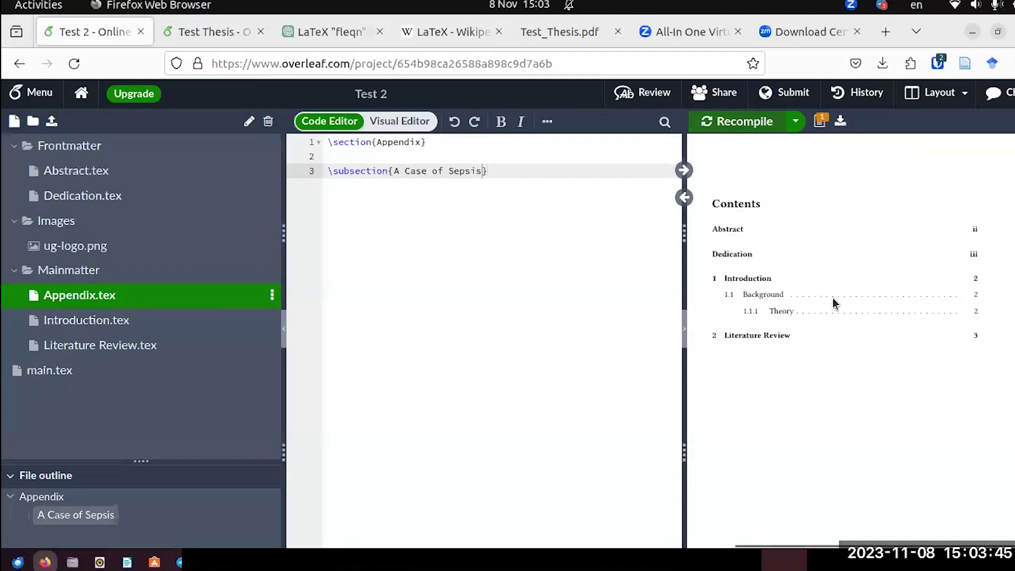
{"action": "scroll", "coordinate": [869, 303], "scroll_direction": "down", "scroll_amount": 15}
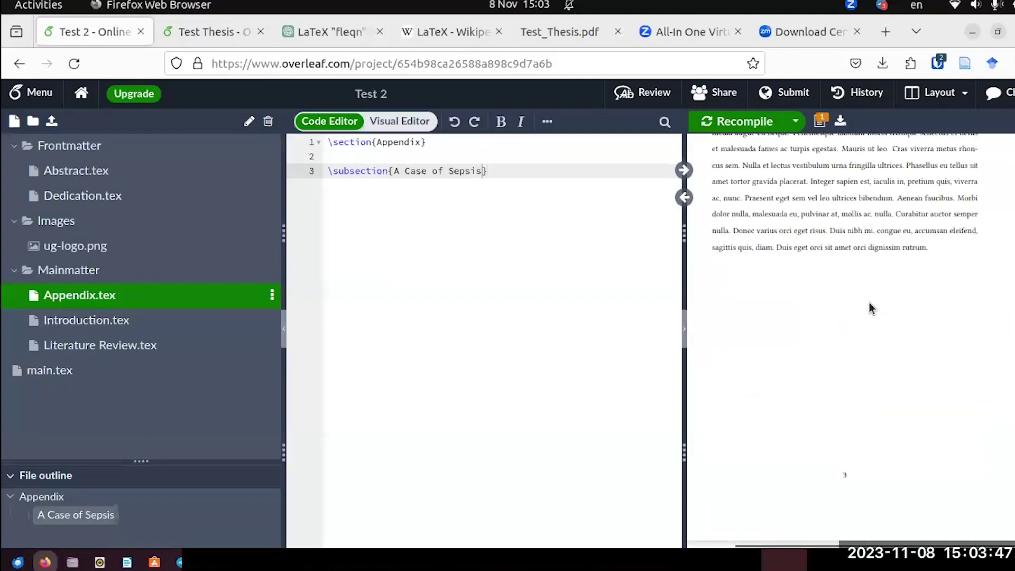
{"action": "scroll", "coordinate": [868, 307], "scroll_direction": "up", "scroll_amount": 5}
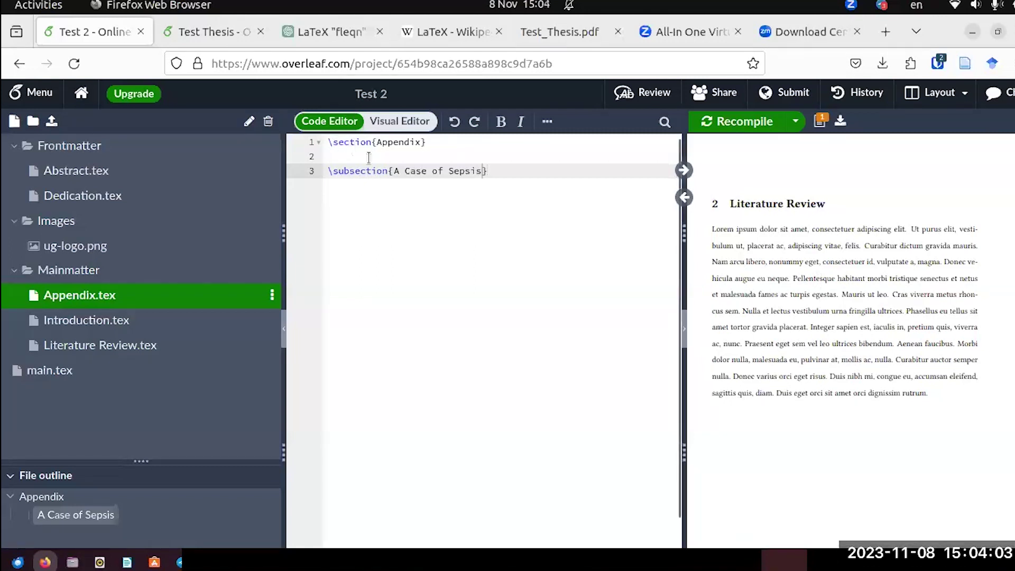
{"action": "scroll", "coordinate": [902, 272], "scroll_direction": "down", "scroll_amount": 3}
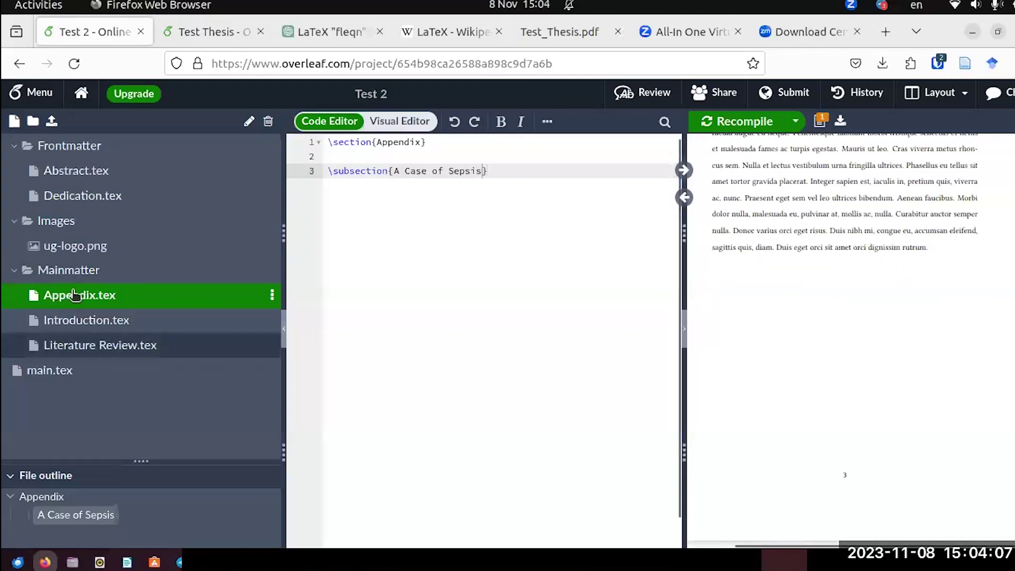
In main.tex, add \appendix and \include{Mainmatter/Appendix} after the Literature Review line, then recompile.
{"action": "left_click", "coordinate": [50, 374]}
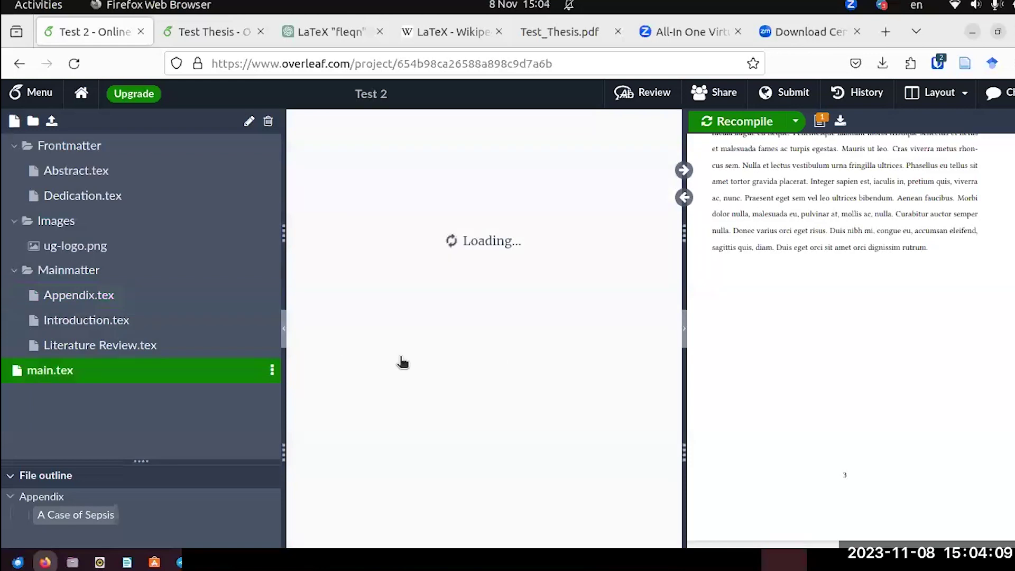
{"action": "scroll", "coordinate": [401, 358], "scroll_direction": "down", "scroll_amount": 2}
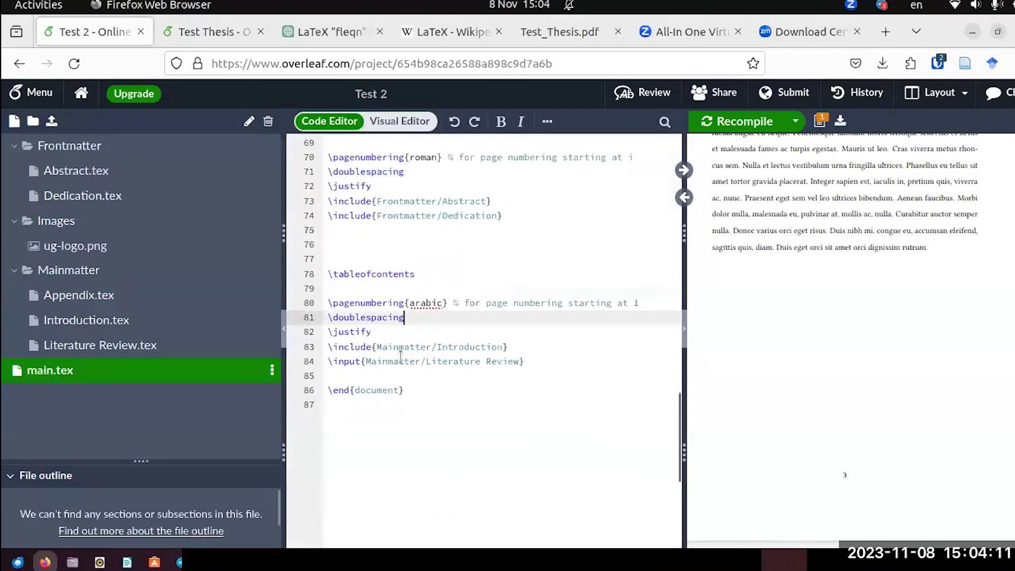
{"action": "left_click", "coordinate": [523, 361]}
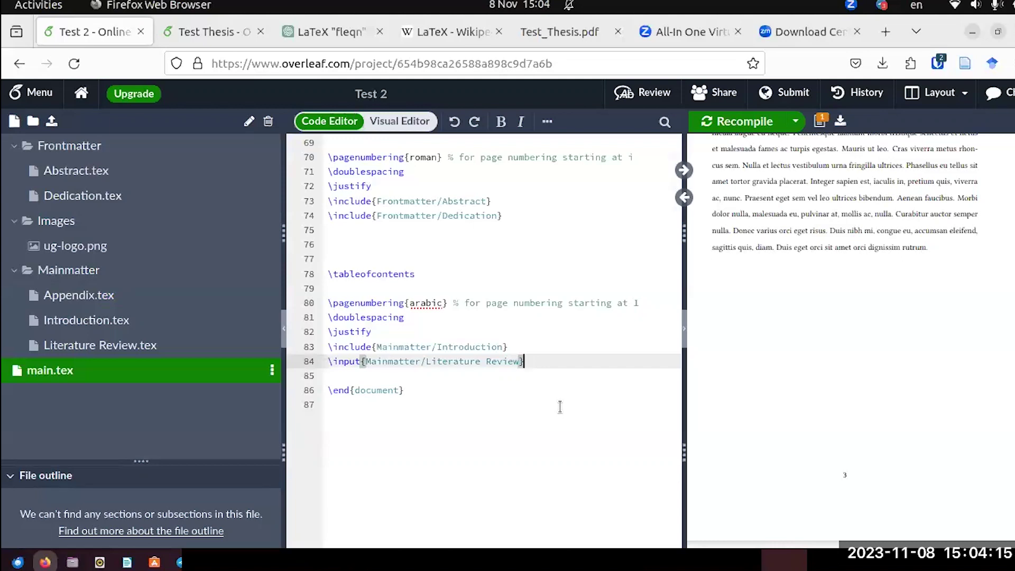
{"action": "key", "text": "Return"}
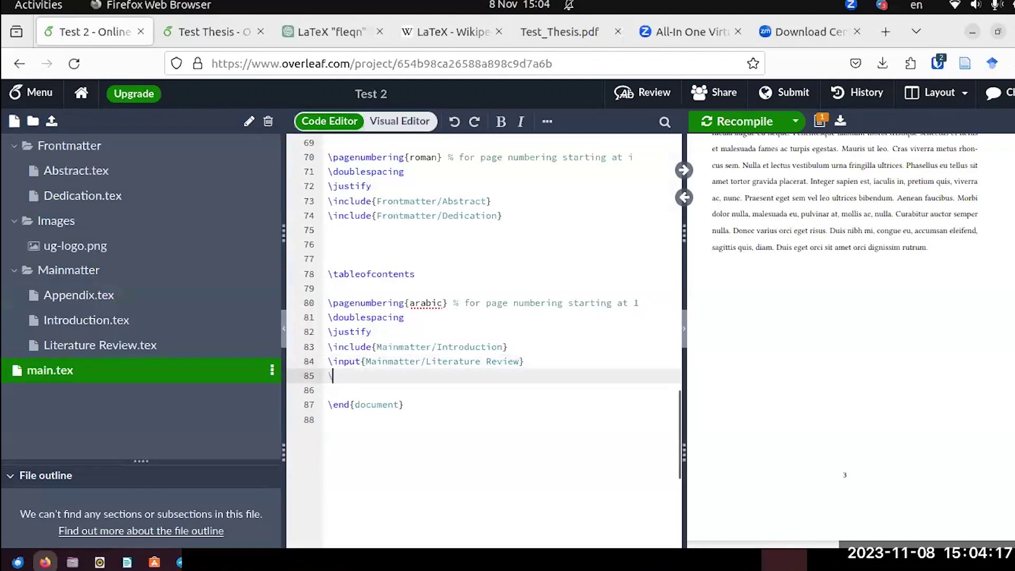
{"action": "type", "text": "\\appe"}
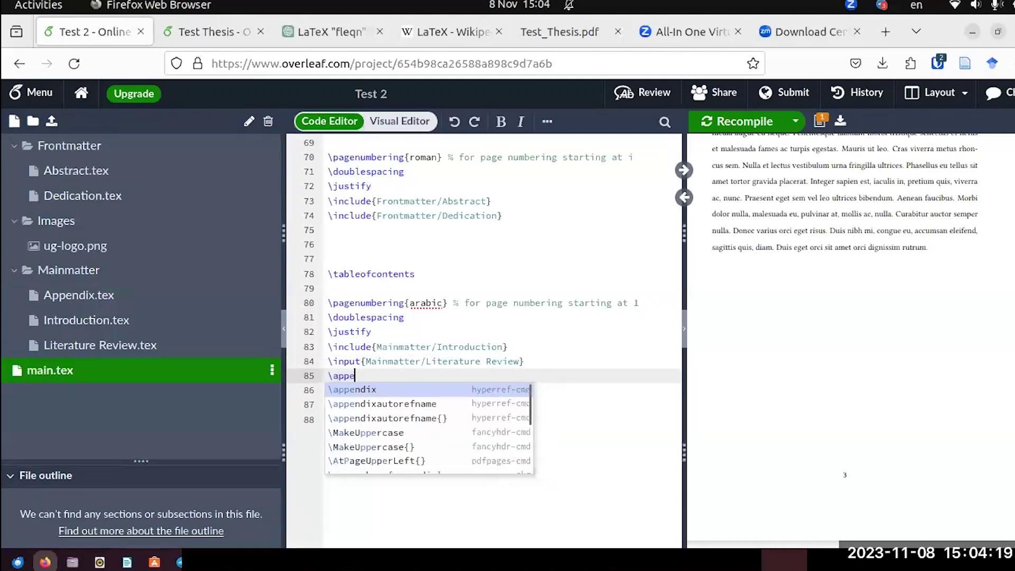
{"action": "key", "text": "Return"}
{"action": "key", "text": "Return"}
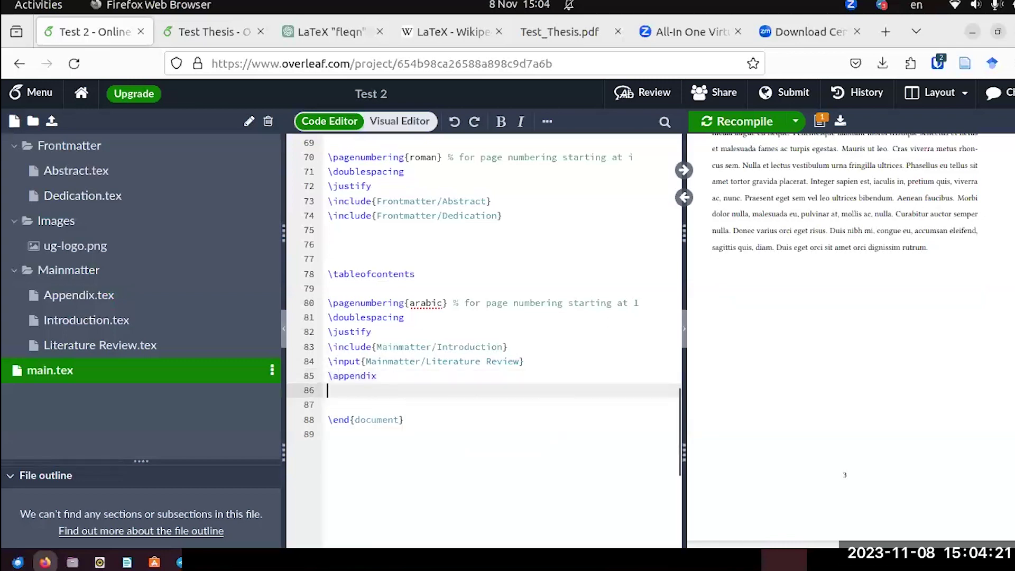
{"action": "type", "text": "\\include"}
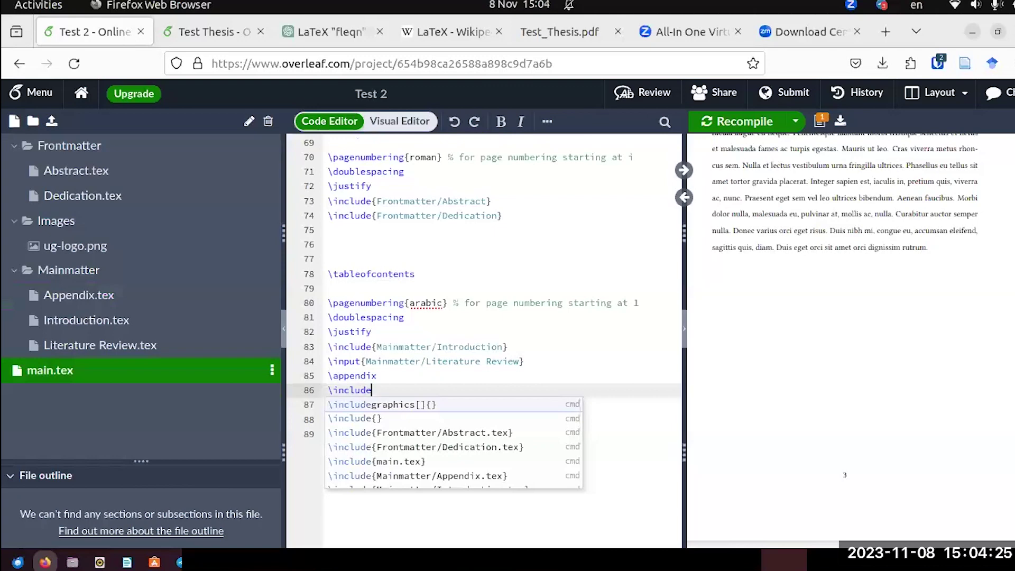
{"action": "left_click", "coordinate": [423, 475]}
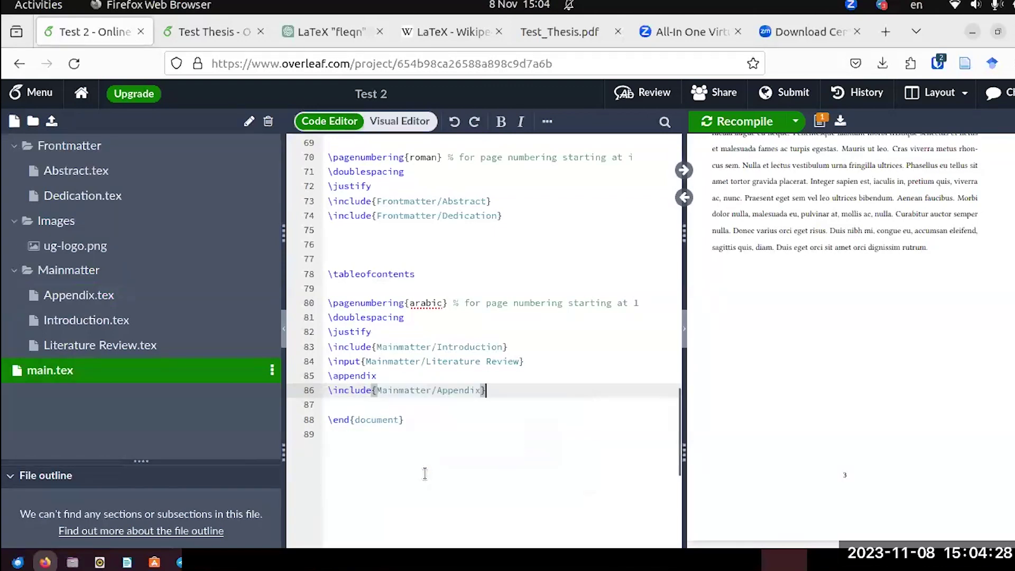
{"action": "left_click", "coordinate": [733, 122]}
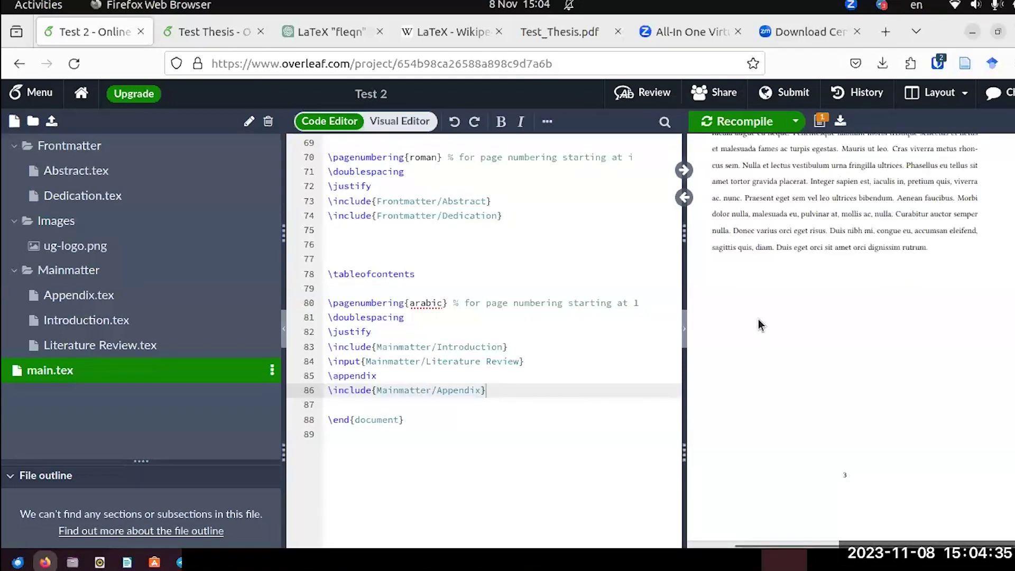
Scroll the compiled PDF to confirm Appendix A with A.1 A Case of Sepsis in the contents.
{"action": "scroll", "coordinate": [757, 319], "scroll_direction": "down", "scroll_amount": 10}
{"action": "scroll", "coordinate": [757, 319], "scroll_direction": "up", "scroll_amount": 3}
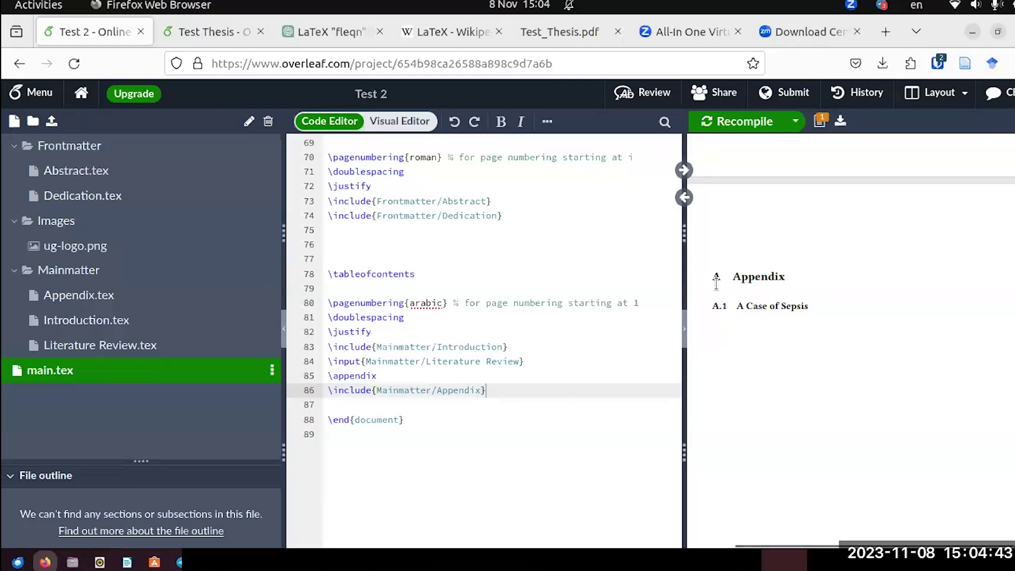
{"action": "scroll", "coordinate": [716, 283], "scroll_direction": "down", "scroll_amount": 3}
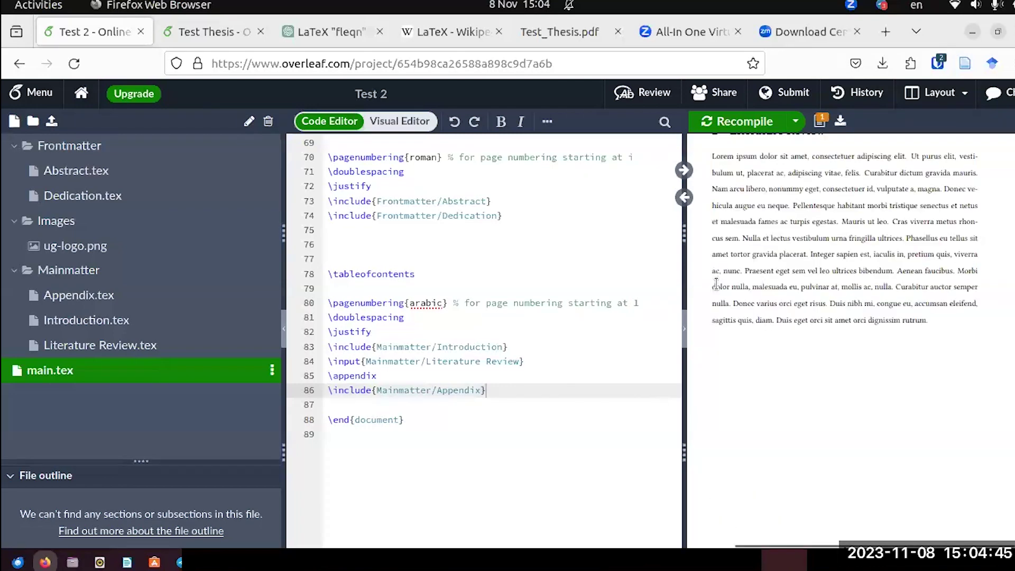
{"action": "scroll", "coordinate": [716, 284], "scroll_direction": "up", "scroll_amount": 3}
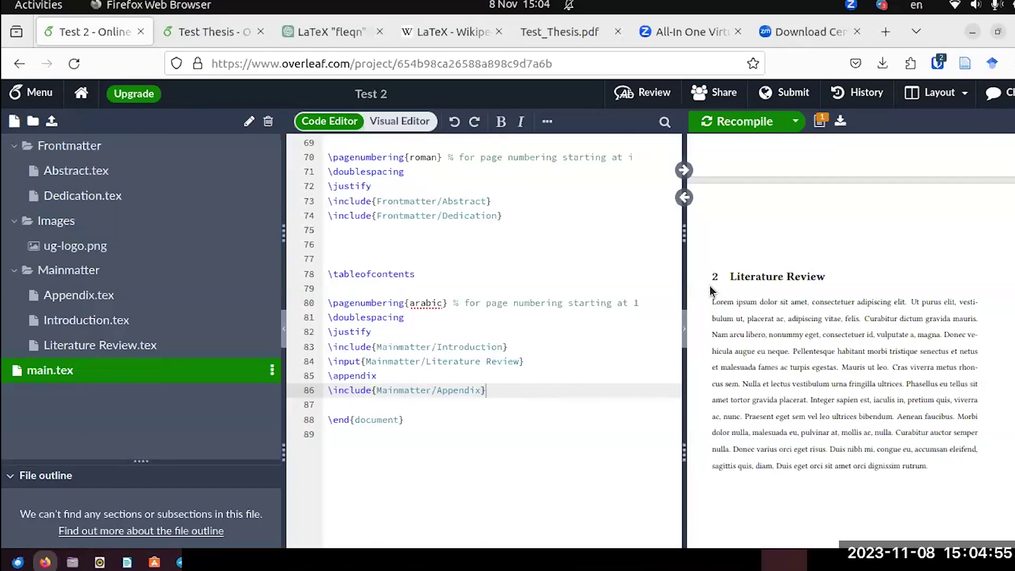
{"action": "scroll", "coordinate": [711, 291], "scroll_direction": "down", "scroll_amount": 3}
{"action": "scroll", "coordinate": [711, 291], "scroll_direction": "up", "scroll_amount": 5}
{"action": "scroll", "coordinate": [711, 291], "scroll_direction": "down", "scroll_amount": 6}
{"action": "scroll", "coordinate": [711, 291], "scroll_direction": "up", "scroll_amount": 1}
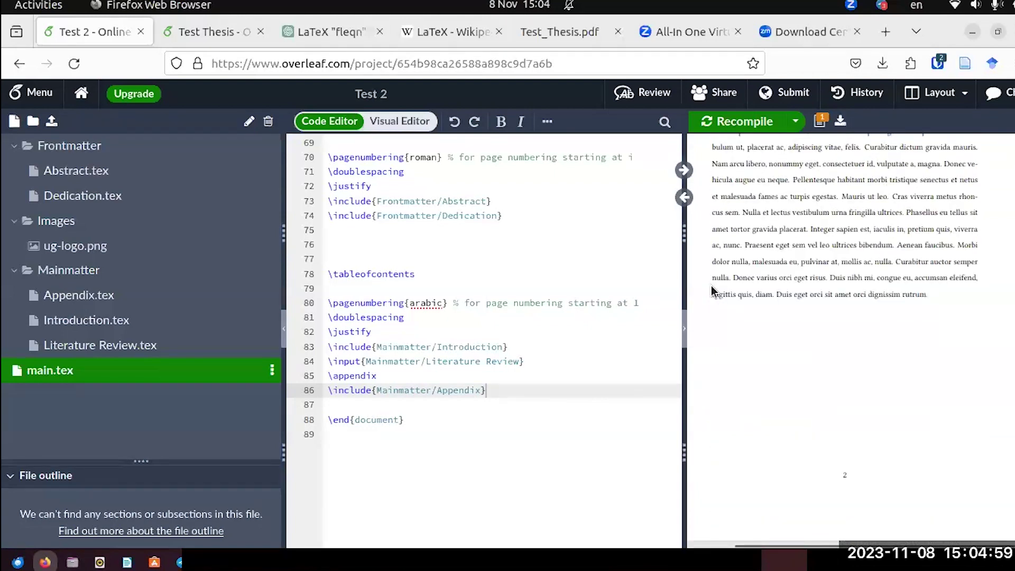
{"action": "scroll", "coordinate": [712, 291], "scroll_direction": "up", "scroll_amount": 10}
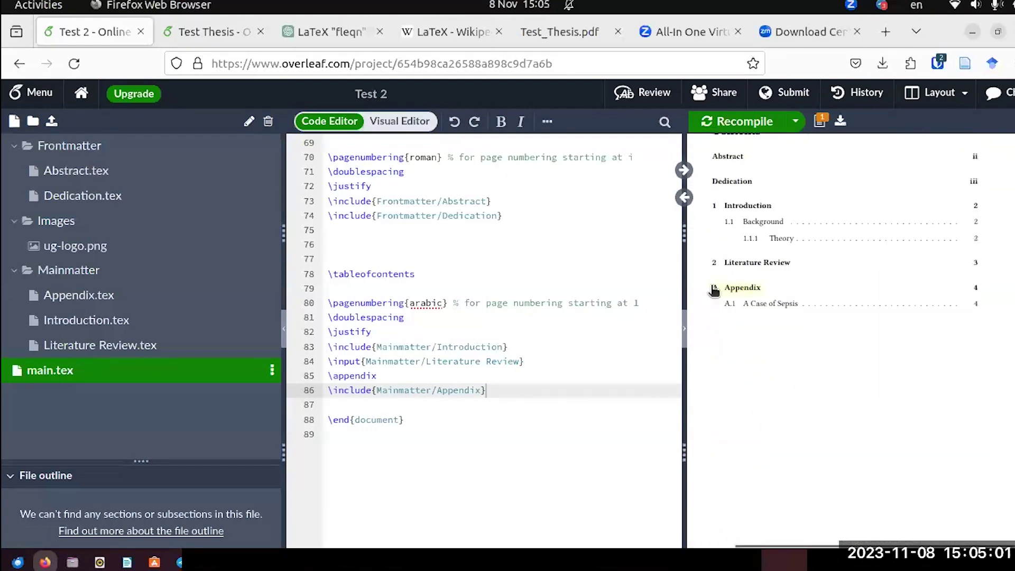
{"action": "scroll", "coordinate": [714, 290], "scroll_direction": "up", "scroll_amount": 3}
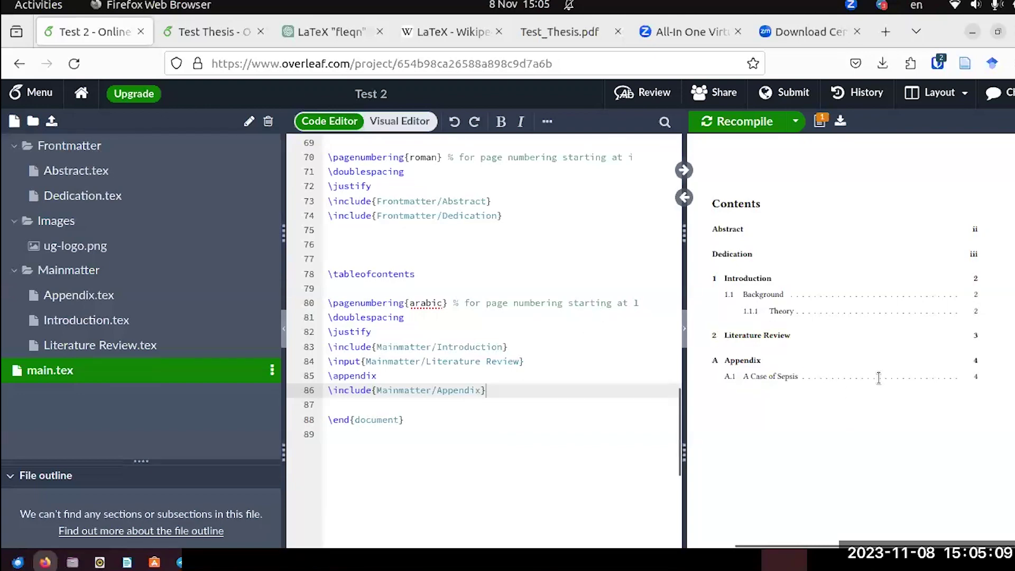
{"action": "scroll", "coordinate": [838, 389], "scroll_direction": "down", "scroll_amount": 3}
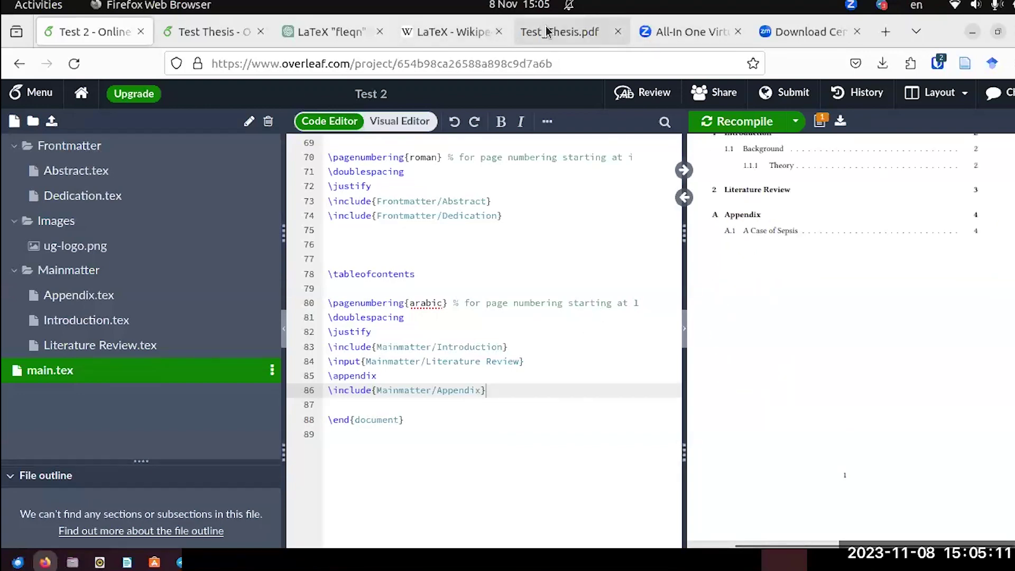
Switch to Test_Thesis.pdf and scroll through its appendix pages.
{"action": "left_click", "coordinate": [546, 31]}
{"action": "scroll", "coordinate": [563, 315], "scroll_direction": "down", "scroll_amount": 10}
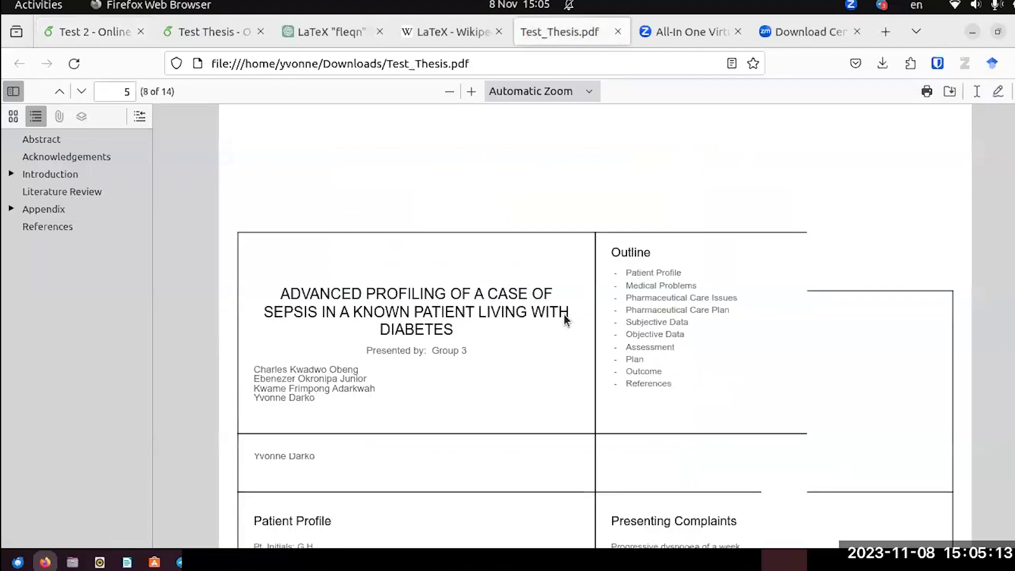
{"action": "scroll", "coordinate": [564, 319], "scroll_direction": "down", "scroll_amount": 2}
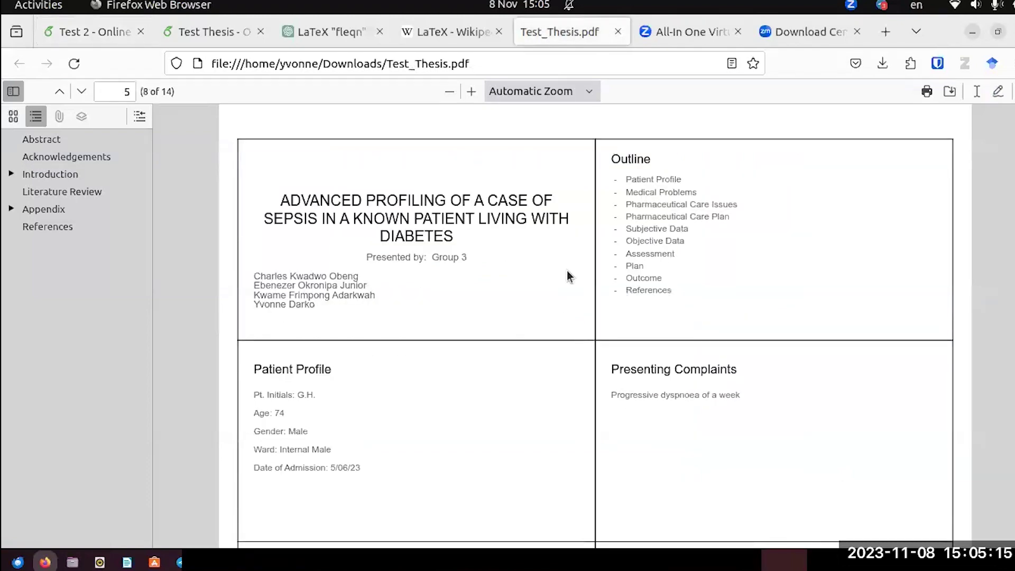
{"action": "scroll", "coordinate": [562, 286], "scroll_direction": "up", "scroll_amount": 3}
{"action": "scroll", "coordinate": [563, 287], "scroll_direction": "down", "scroll_amount": 3}
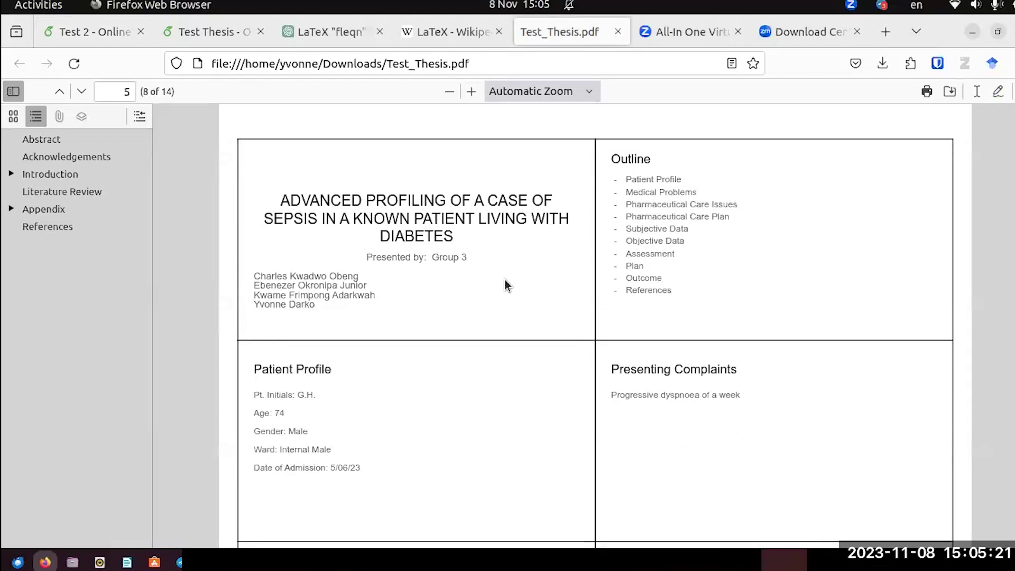
{"action": "scroll", "coordinate": [506, 280], "scroll_direction": "down", "scroll_amount": 2}
{"action": "scroll", "coordinate": [505, 281], "scroll_direction": "down", "scroll_amount": 6}
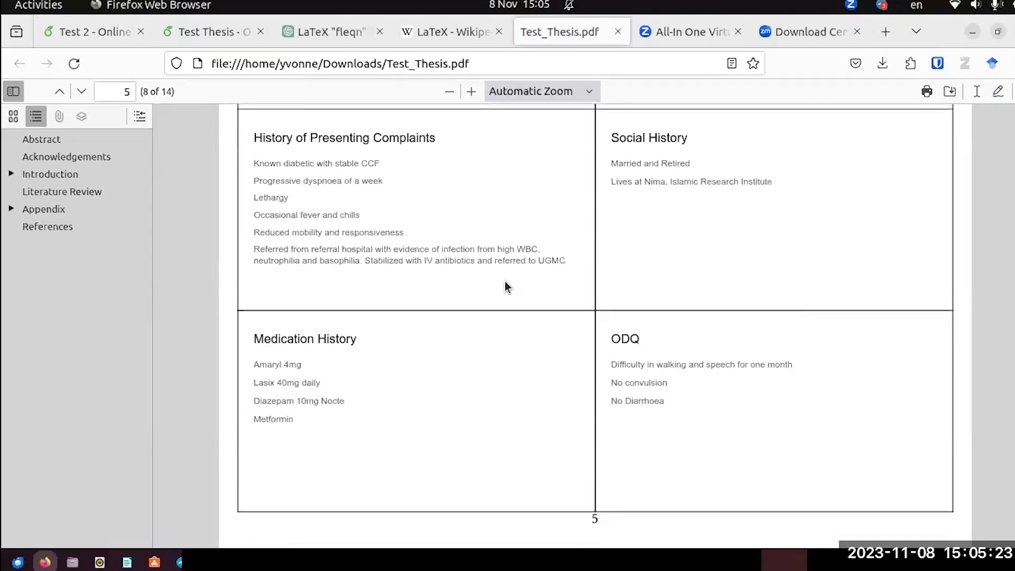
{"action": "scroll", "coordinate": [505, 280], "scroll_direction": "up", "scroll_amount": 10}
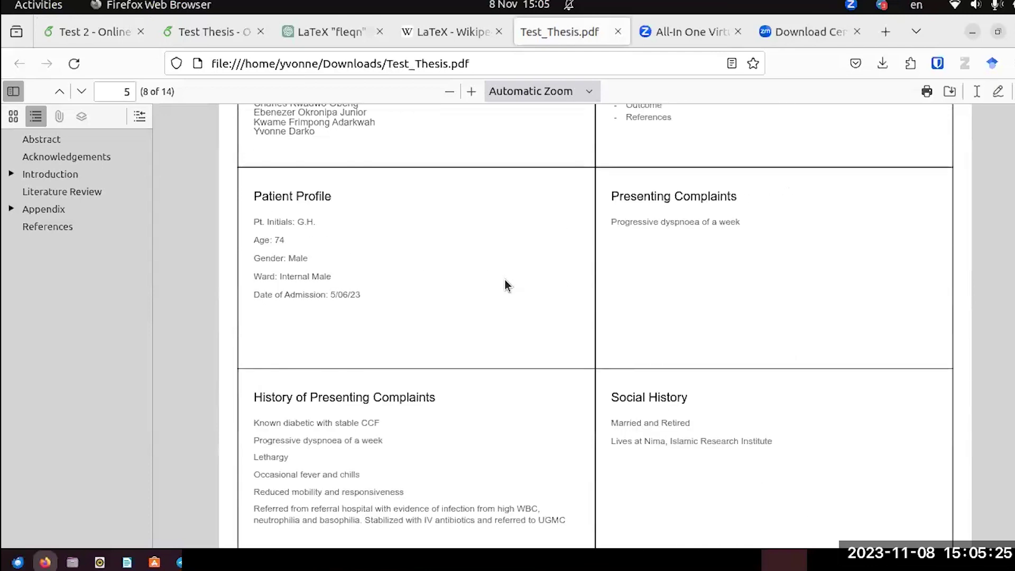
{"action": "scroll", "coordinate": [506, 285], "scroll_direction": "up", "scroll_amount": 3}
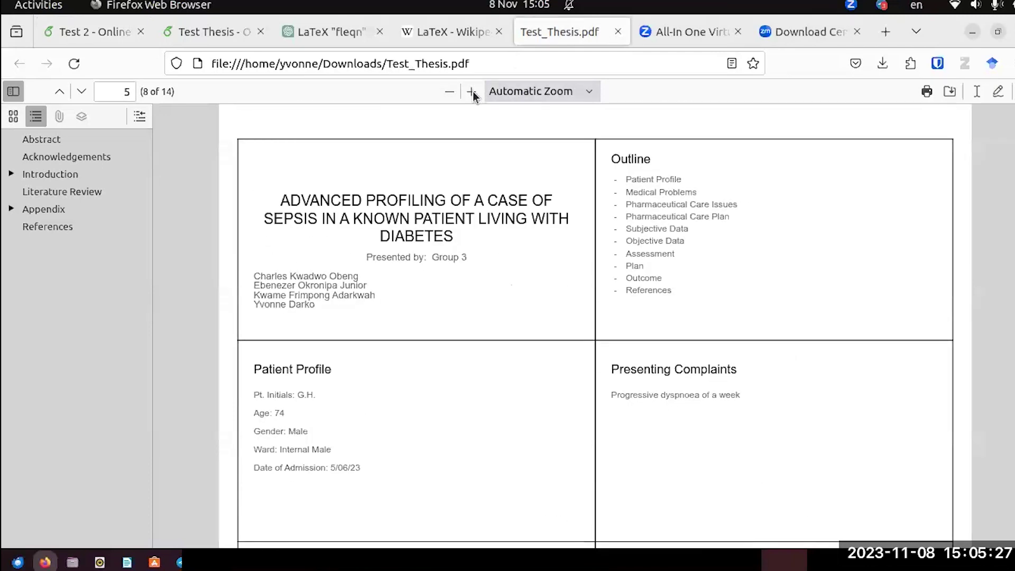
Zoom the PDF out to 70%.
{"action": "left_click", "coordinate": [456, 92]}
{"action": "left_click", "coordinate": [455, 93]}
{"action": "left_click", "coordinate": [455, 93]}
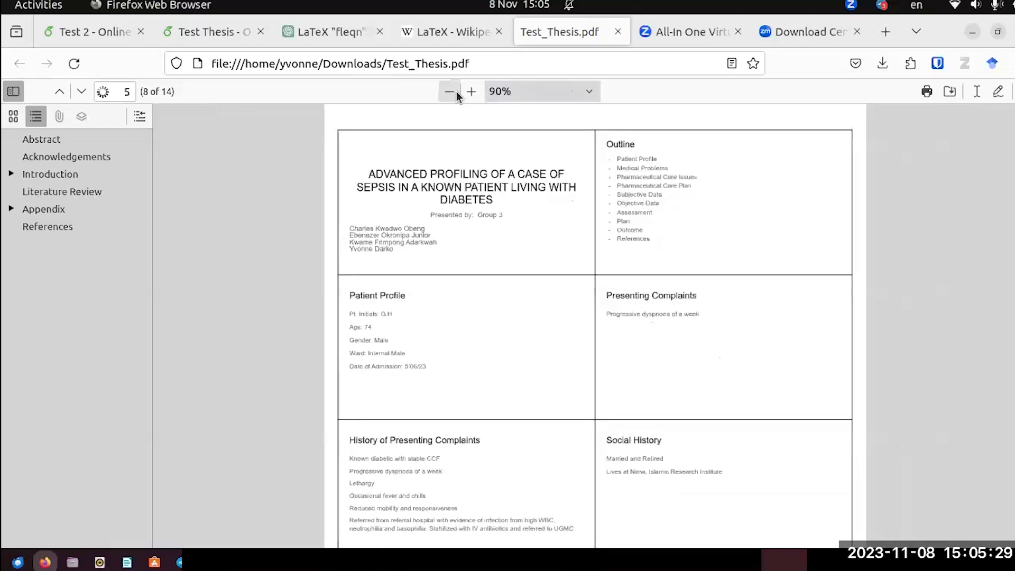
{"action": "left_click", "coordinate": [456, 93]}
{"action": "left_click", "coordinate": [455, 93]}
Scroll through pages 5 to 10, ending on the sepsis case's Assessment and Plan slides.
{"action": "scroll", "coordinate": [645, 267], "scroll_direction": "down", "scroll_amount": 5}
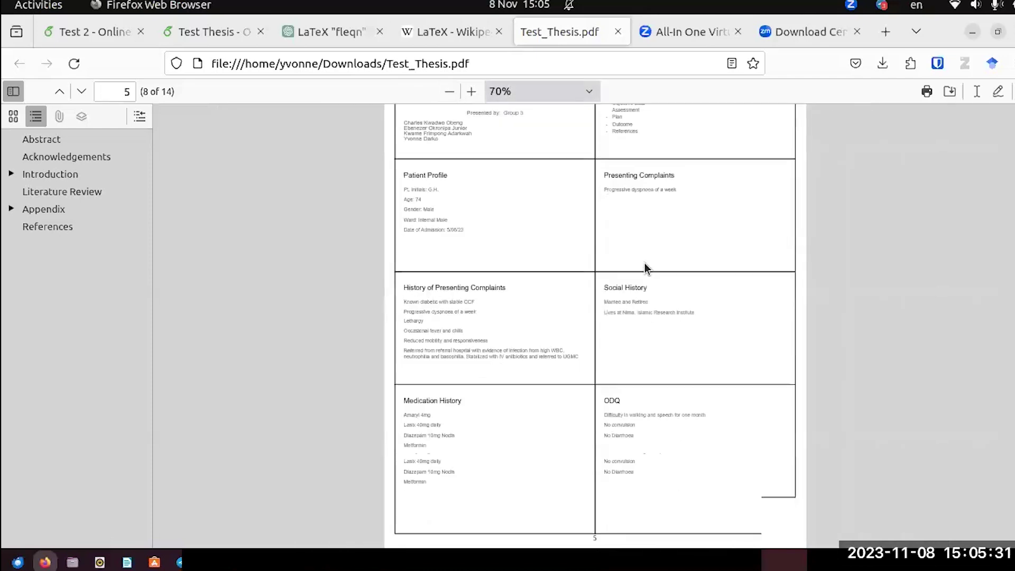
{"action": "scroll", "coordinate": [645, 268], "scroll_direction": "up", "scroll_amount": 3}
{"action": "scroll", "coordinate": [639, 264], "scroll_direction": "up", "scroll_amount": 2}
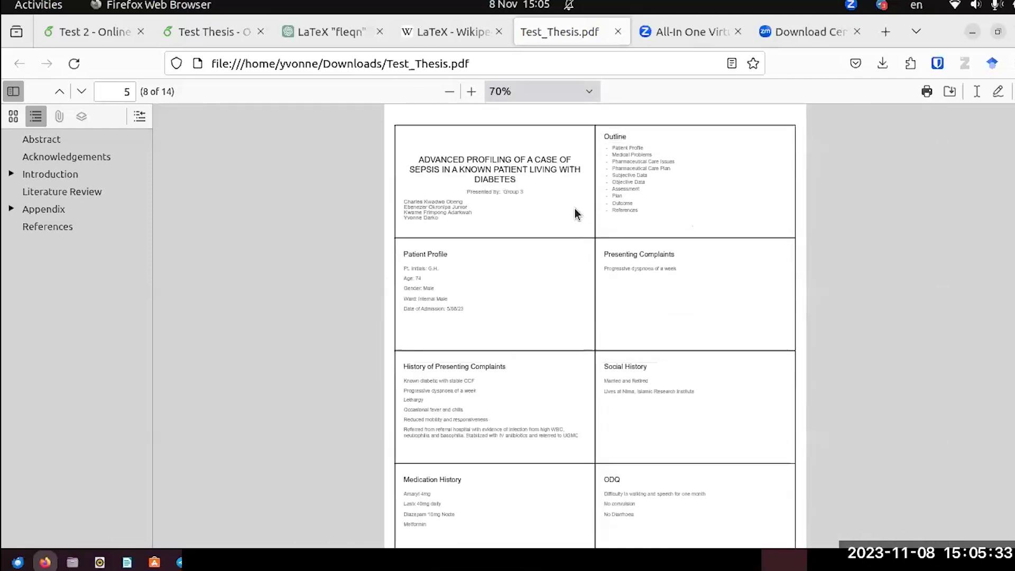
{"action": "scroll", "coordinate": [584, 366], "scroll_direction": "down", "scroll_amount": 3}
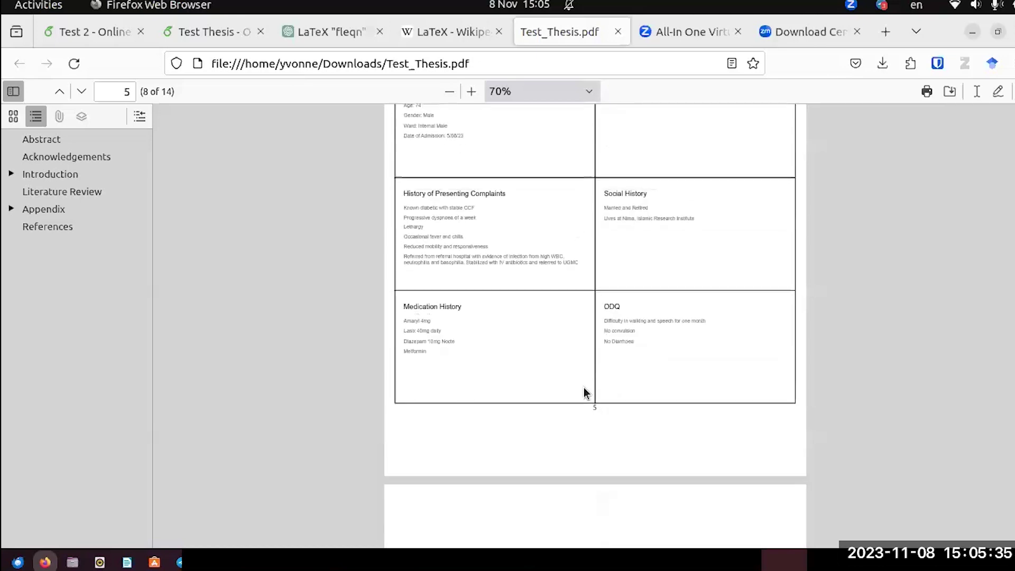
{"action": "scroll", "coordinate": [656, 285], "scroll_direction": "up", "scroll_amount": 3}
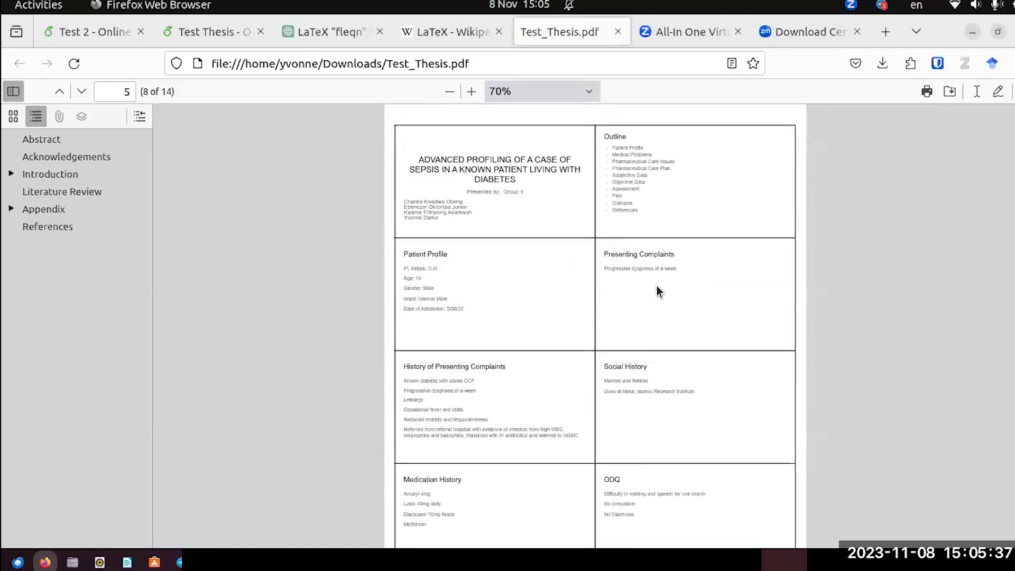
{"action": "scroll", "coordinate": [656, 286], "scroll_direction": "down", "scroll_amount": 17}
{"action": "scroll", "coordinate": [658, 289], "scroll_direction": "down", "scroll_amount": 20}
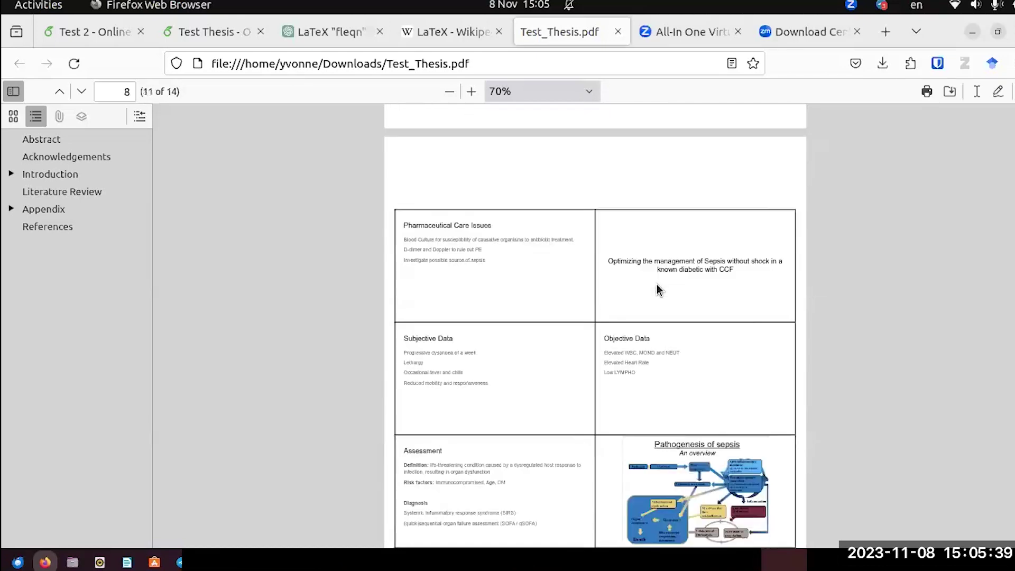
{"action": "scroll", "coordinate": [656, 289], "scroll_direction": "down", "scroll_amount": 8}
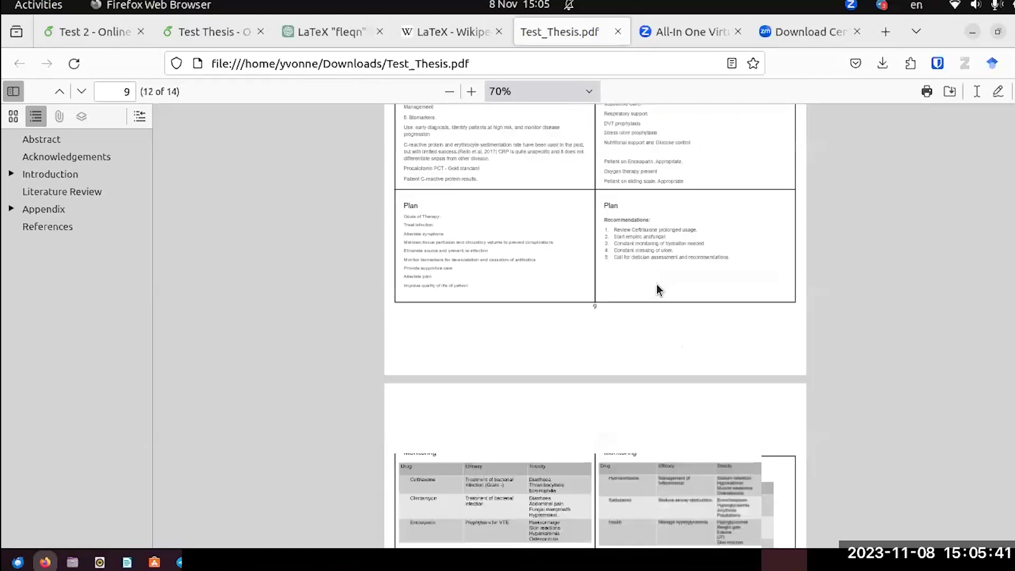
{"action": "scroll", "coordinate": [656, 289], "scroll_direction": "down", "scroll_amount": 5}
{"action": "scroll", "coordinate": [656, 289], "scroll_direction": "up", "scroll_amount": 16}
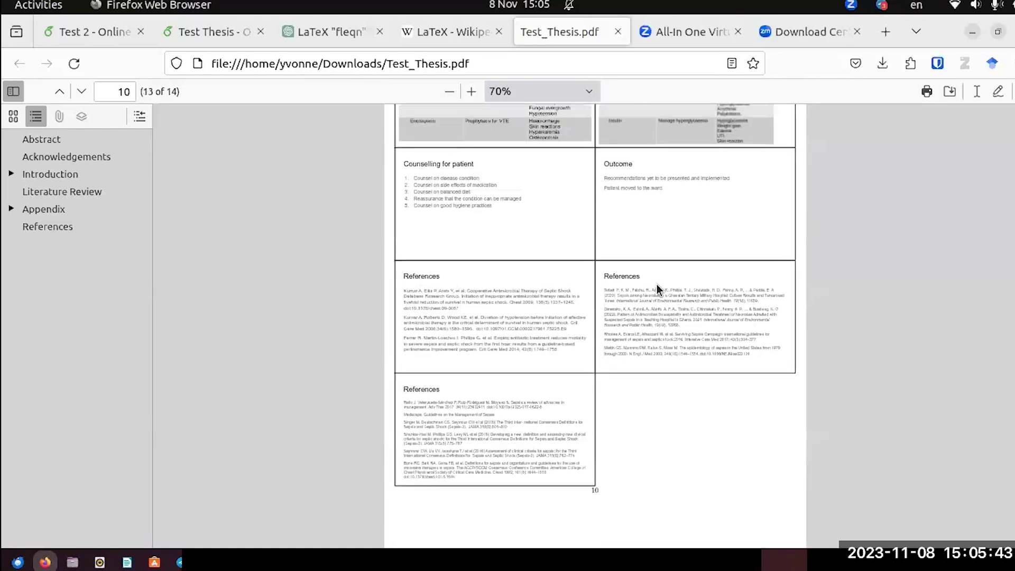
{"action": "scroll", "coordinate": [656, 290], "scroll_direction": "up", "scroll_amount": 2}
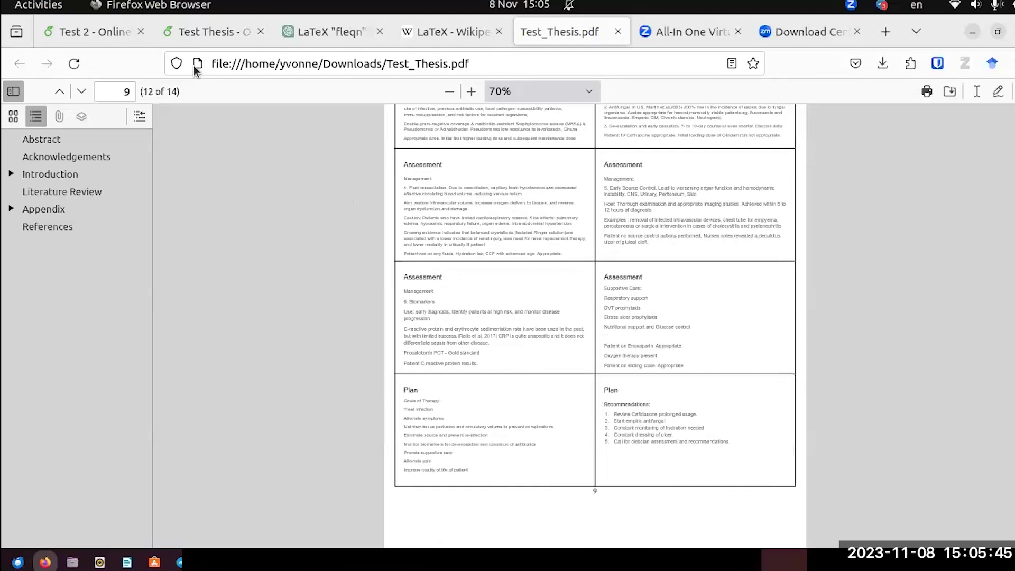
Add blank lines after the A Case of Sepsis line in Test 2's Appendix.tex, then switch to Test Thesis.
{"action": "left_click", "coordinate": [118, 31]}
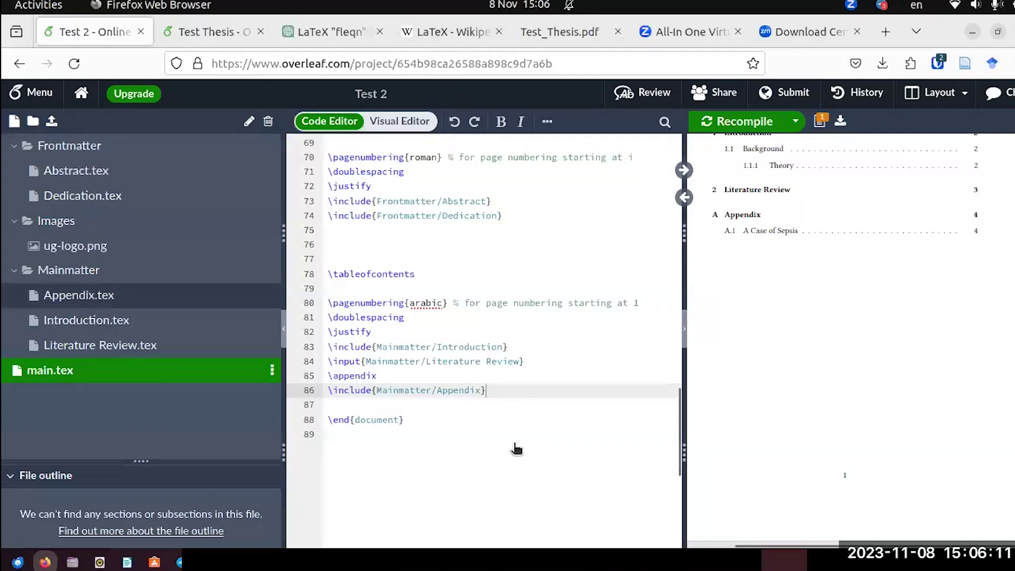
{"action": "left_click", "coordinate": [79, 296]}
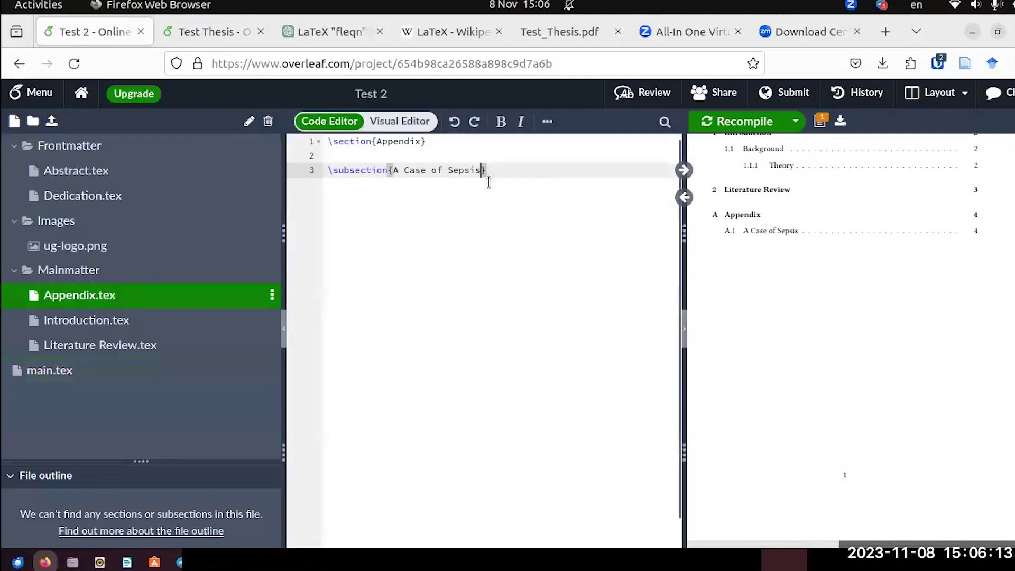
{"action": "left_click", "coordinate": [499, 170]}
{"action": "key", "text": "Return"}
{"action": "key", "text": "Return"}
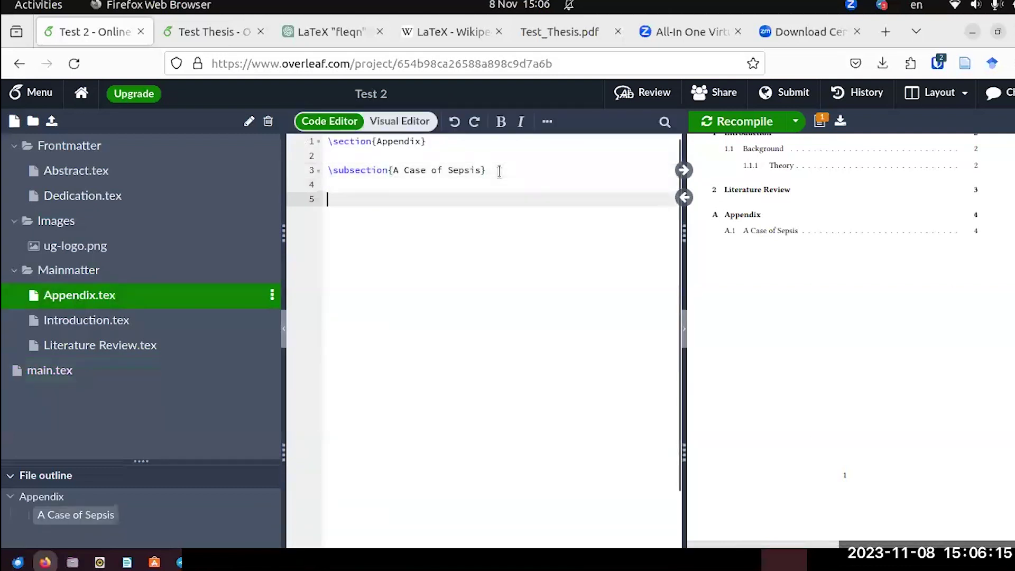
{"action": "left_click", "coordinate": [233, 39]}
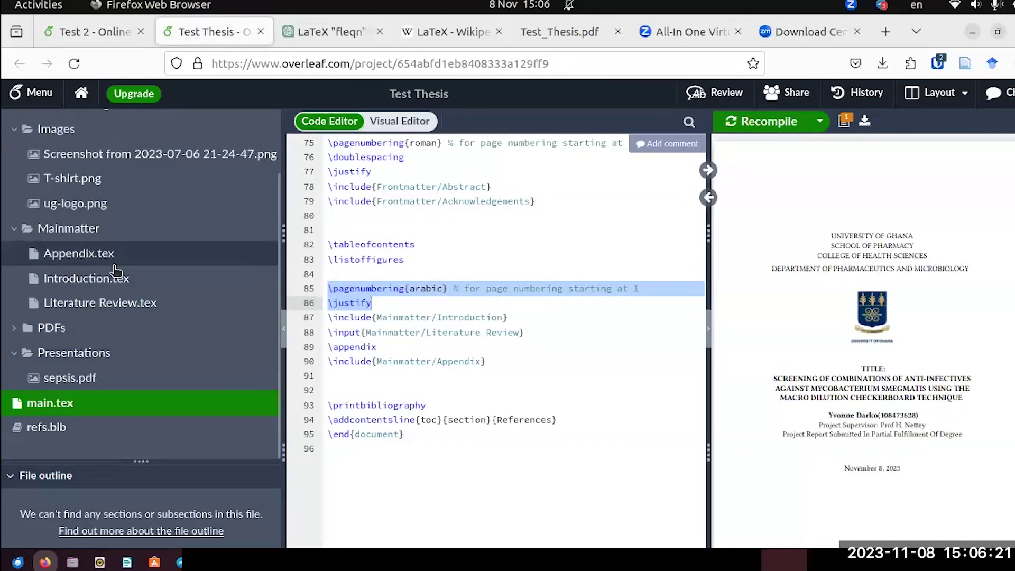
Inspect the sepsis.pdf includepdf line in Test Thesis's Appendix file, then return to Test 2.
{"action": "left_click", "coordinate": [79, 253]}
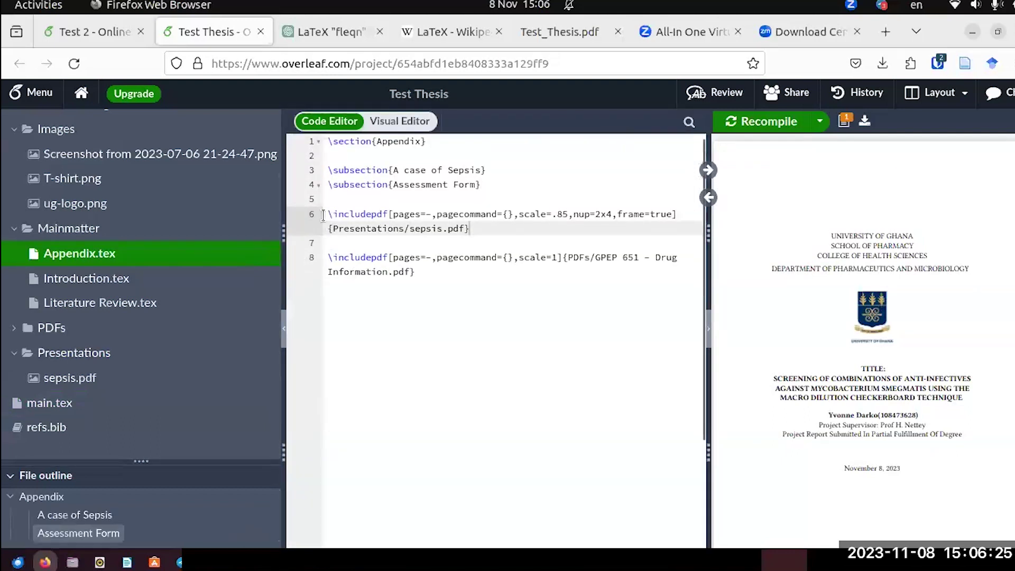
{"action": "left_click_drag", "start_coordinate": [328, 219], "coordinate": [471, 237]}
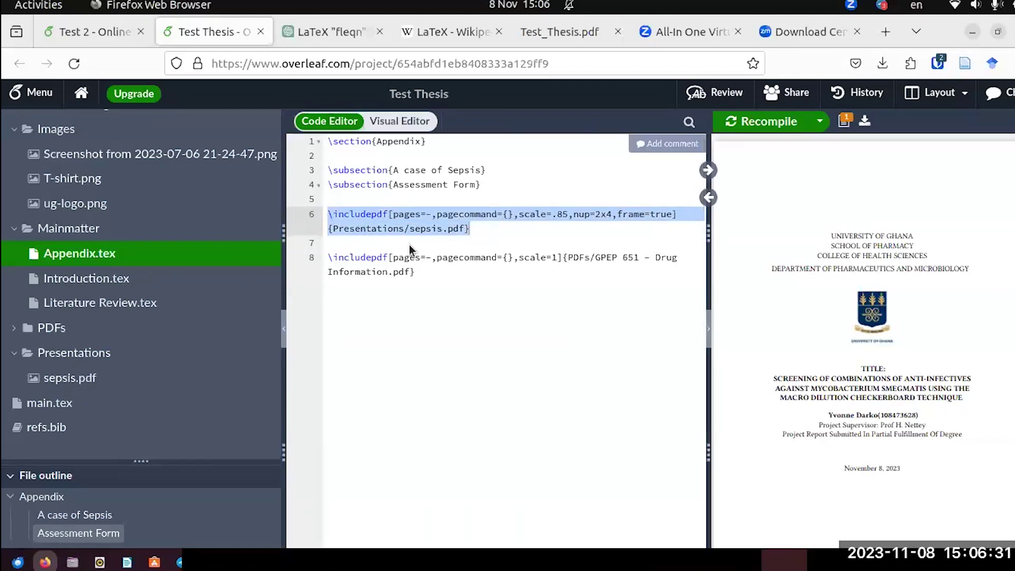
{"action": "left_click", "coordinate": [364, 214]}
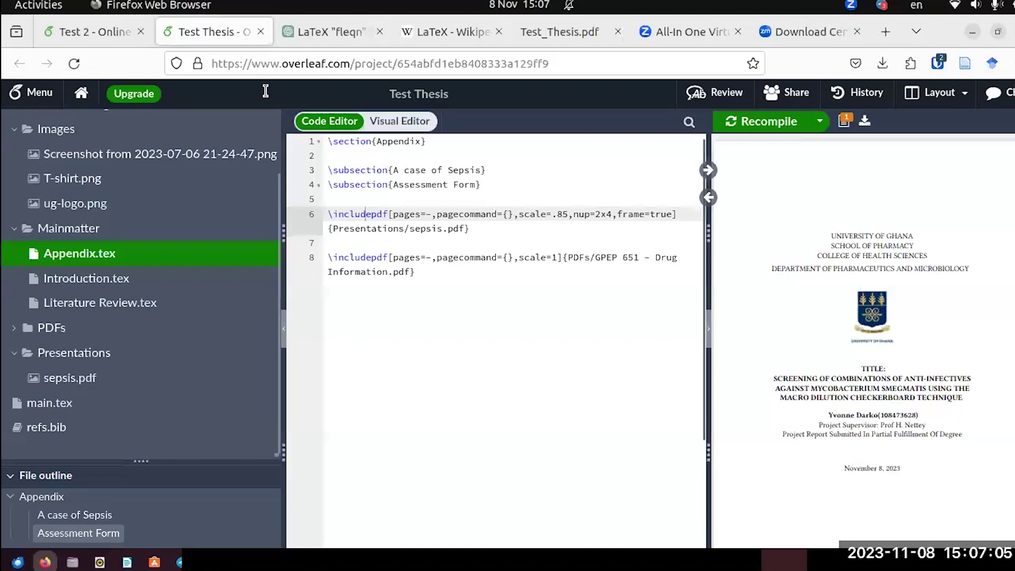
{"action": "left_click", "coordinate": [104, 30]}
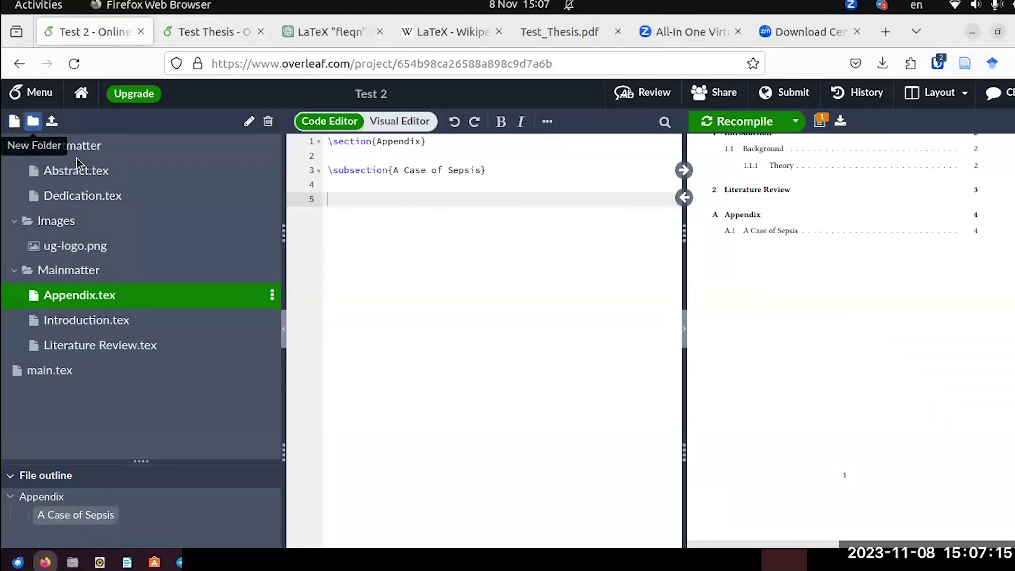
Create a Slides folder and move it to the project's top level.
{"action": "left_click", "coordinate": [41, 125]}
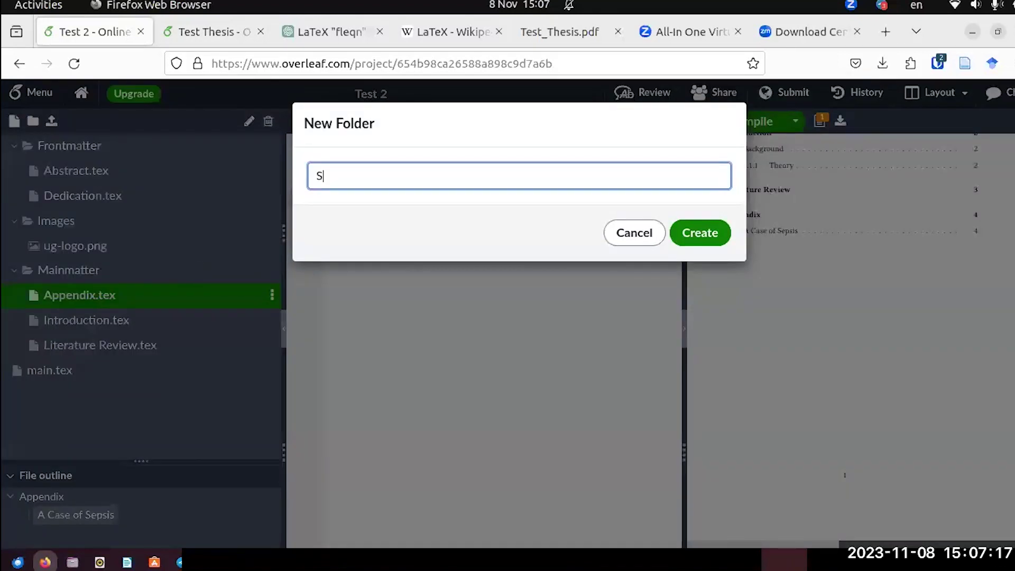
{"action": "left_click", "coordinate": [693, 232]}
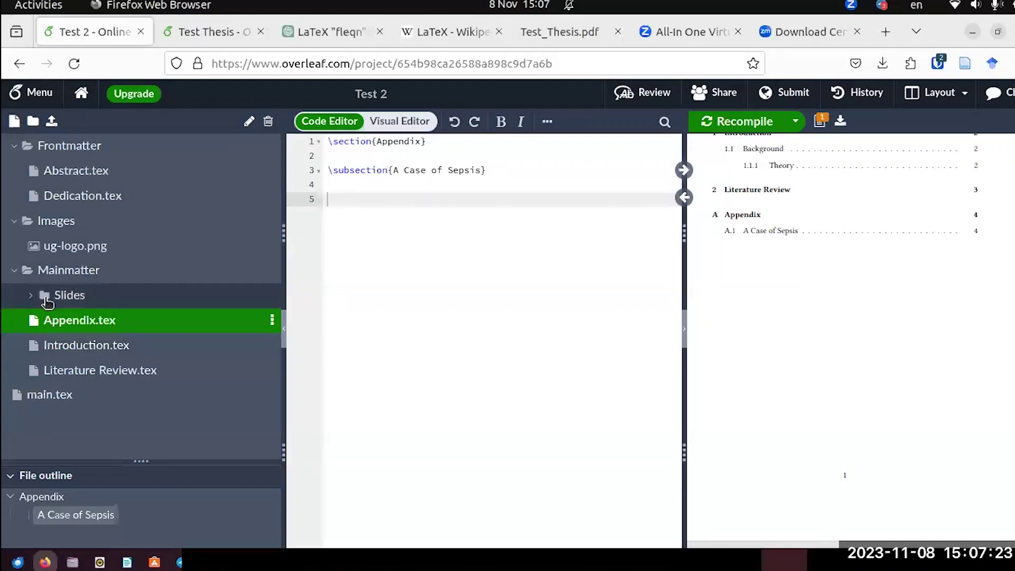
{"action": "left_click_drag", "start_coordinate": [57, 297], "coordinate": [13, 264]}
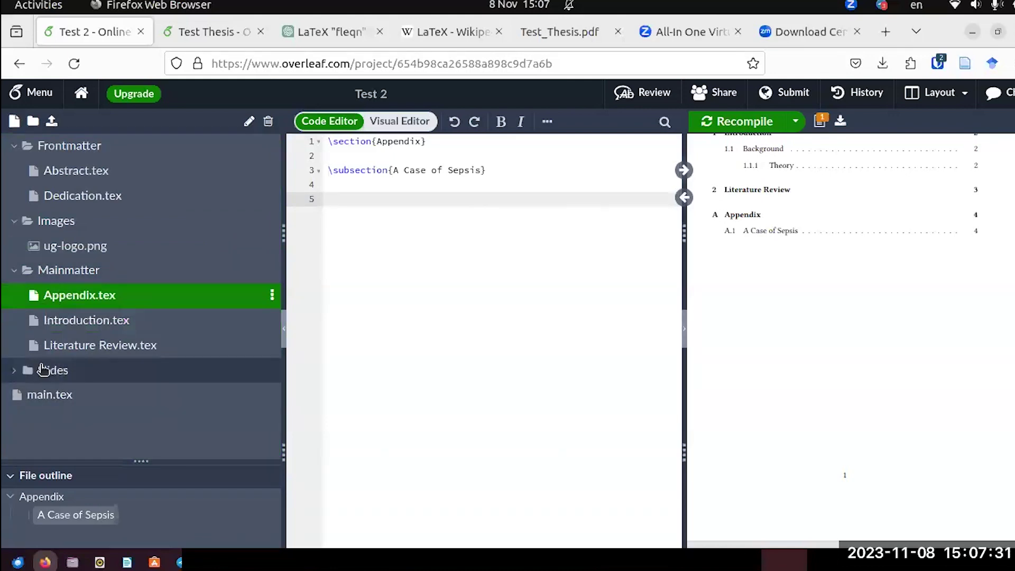
Upload sepsis.pdf from the desktop into the Slides folder.
{"action": "right_click", "coordinate": [42, 370]}
{"action": "left_click", "coordinate": [95, 496]}
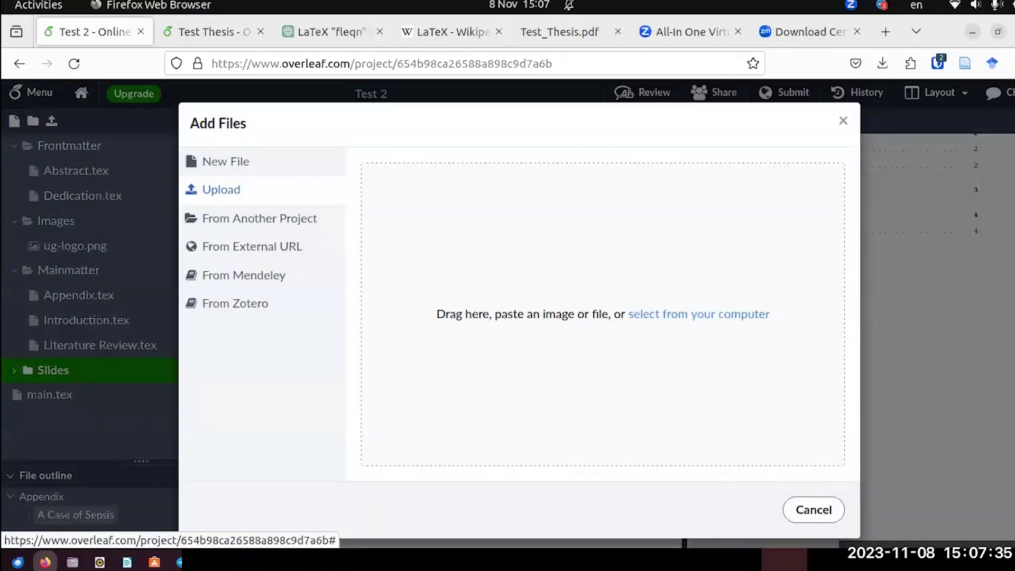
{"action": "left_click", "coordinate": [995, 33]}
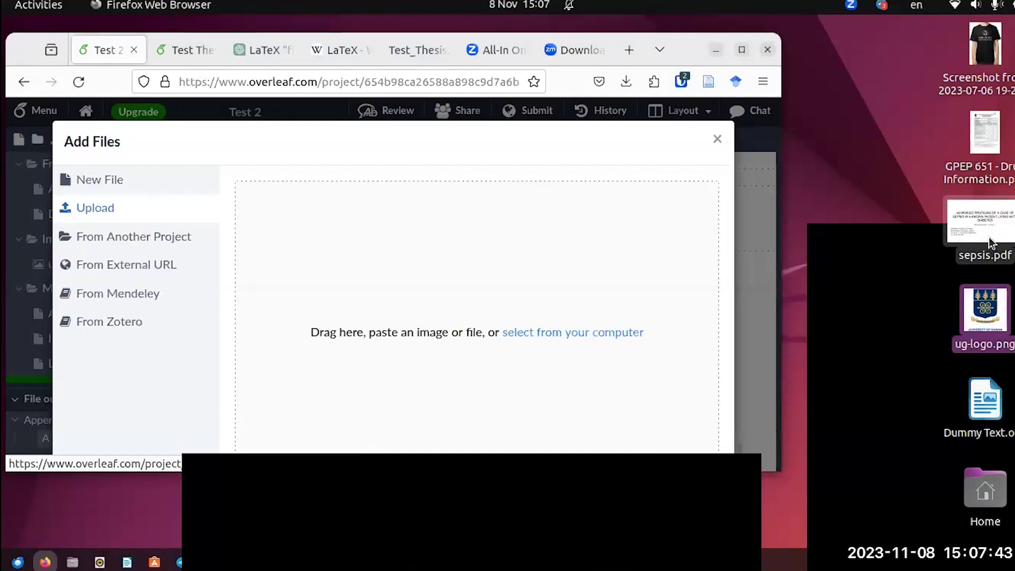
{"action": "left_click_drag", "start_coordinate": [991, 243], "coordinate": [421, 324]}
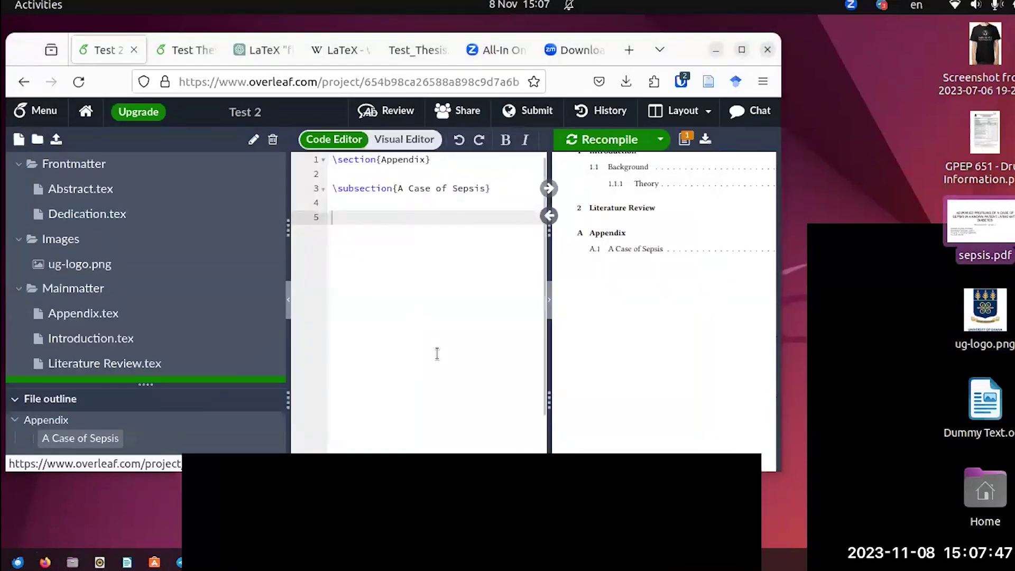
{"action": "left_click", "coordinate": [740, 50]}
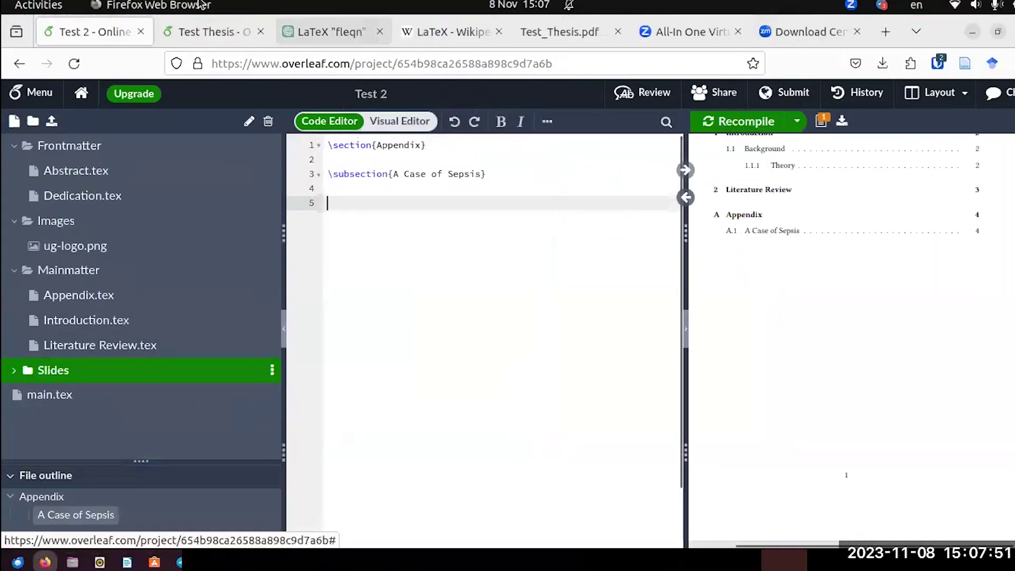
Select the sepsis.pdf includepdf line in Test Thesis and close the Test 2 tab.
{"action": "left_click", "coordinate": [206, 31]}
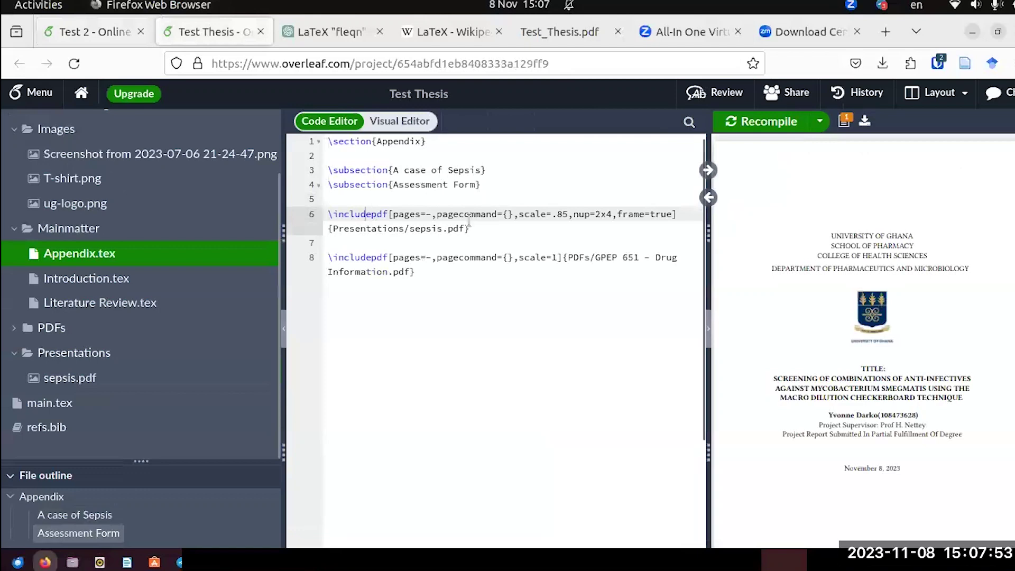
{"action": "left_click_drag", "start_coordinate": [468, 228], "coordinate": [322, 219]}
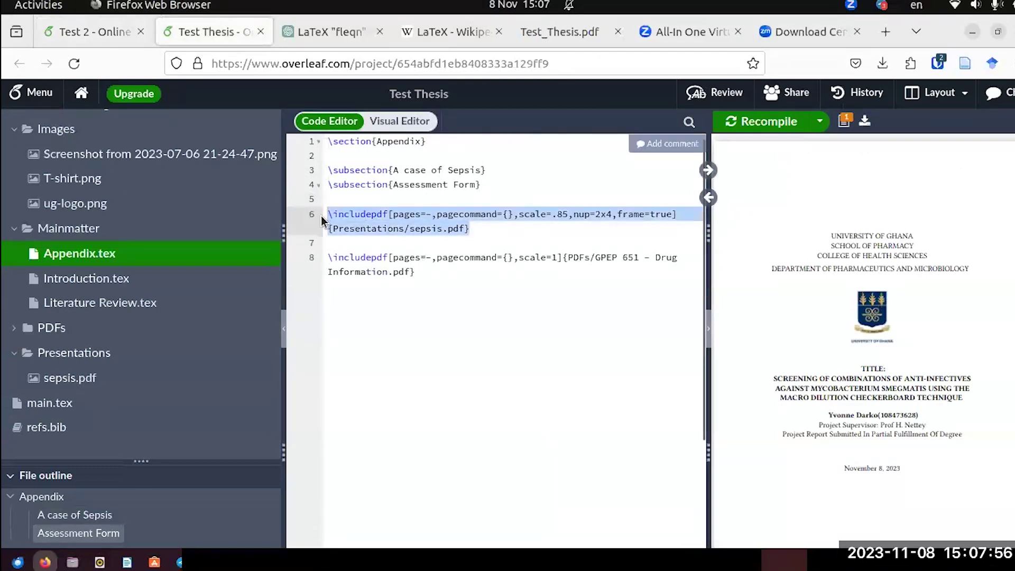
{"action": "left_click", "coordinate": [141, 31]}
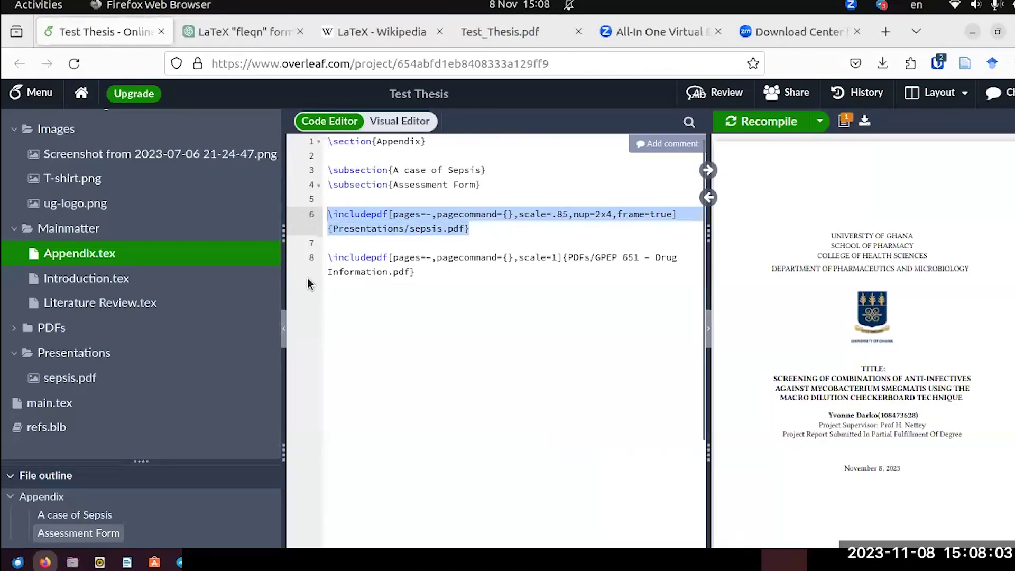
Reopen Test 2 in a new tab from the projects list, then return to Test Thesis.
{"action": "right_click", "coordinate": [83, 103]}
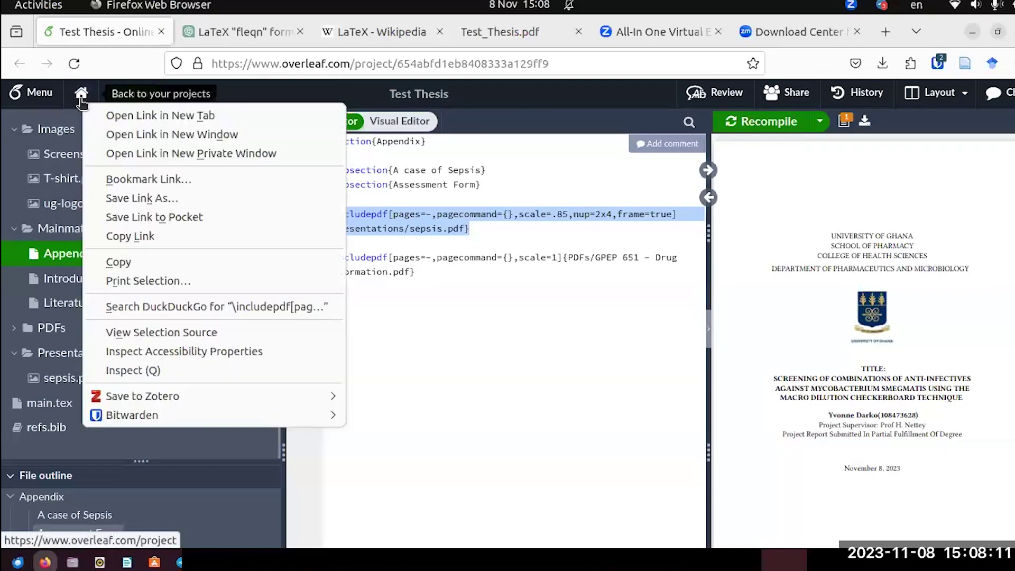
{"action": "left_click", "coordinate": [113, 116]}
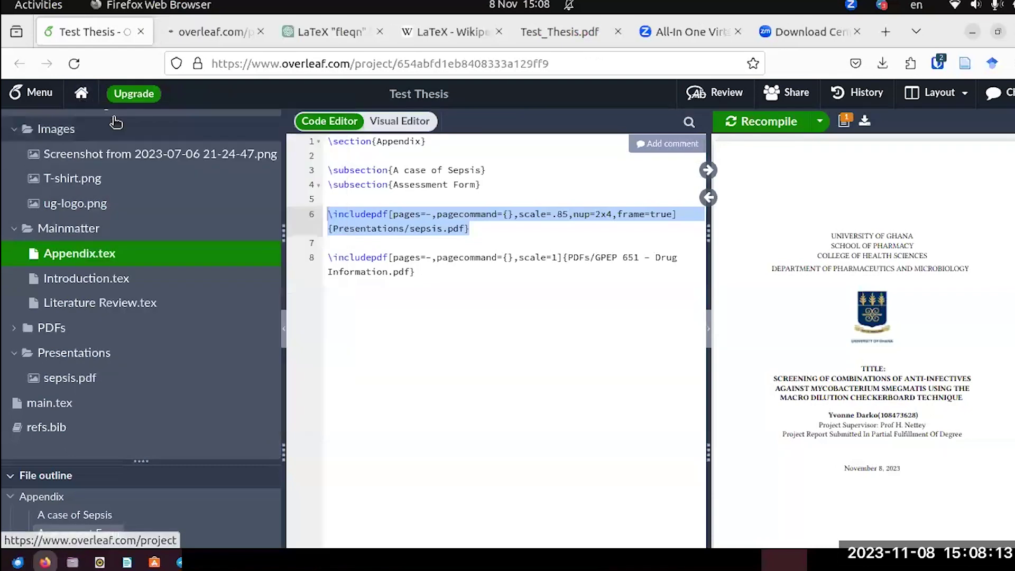
{"action": "left_click", "coordinate": [210, 33]}
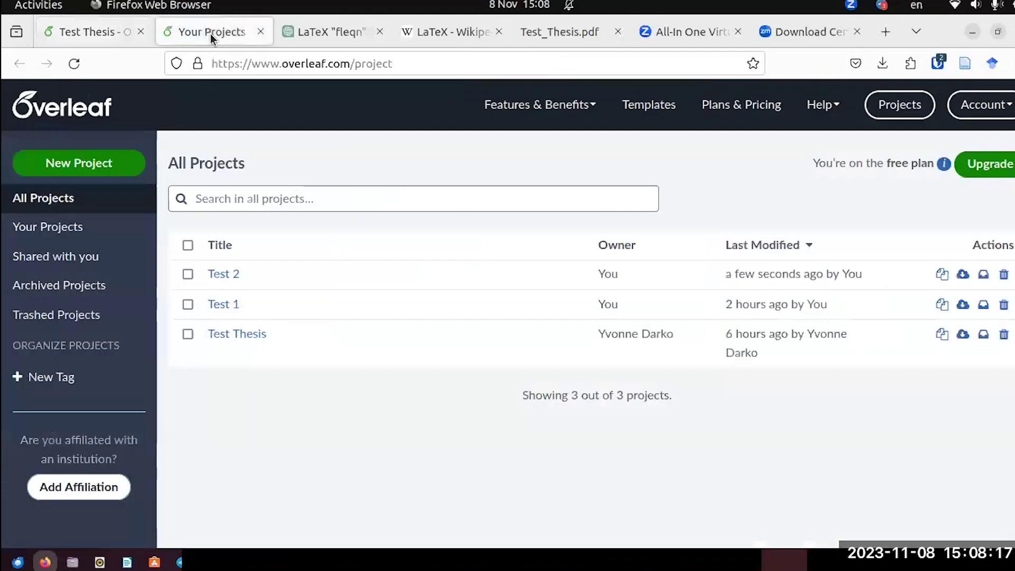
{"action": "right_click", "coordinate": [234, 276]}
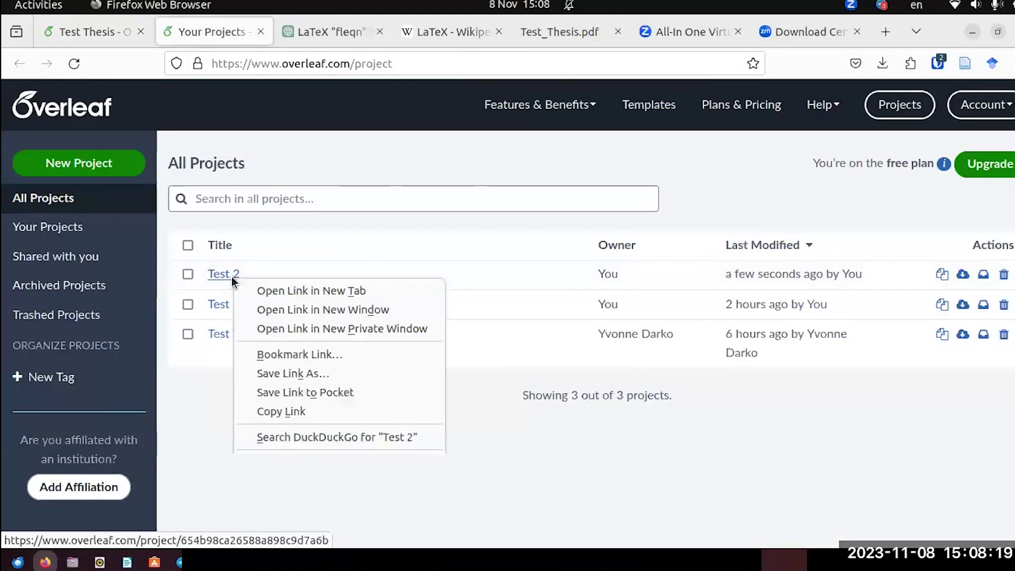
{"action": "left_click", "coordinate": [296, 291]}
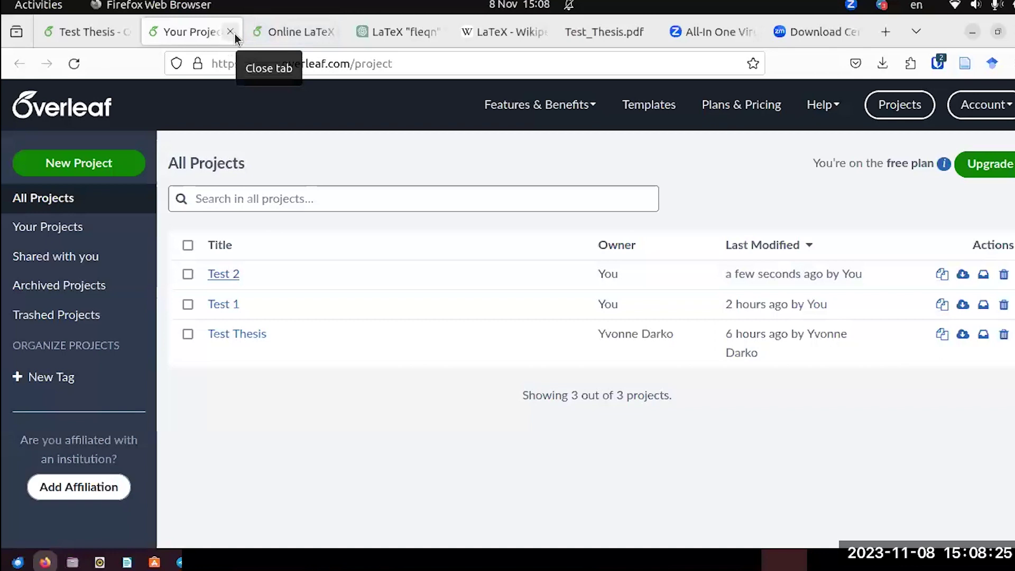
{"action": "left_click", "coordinate": [234, 33]}
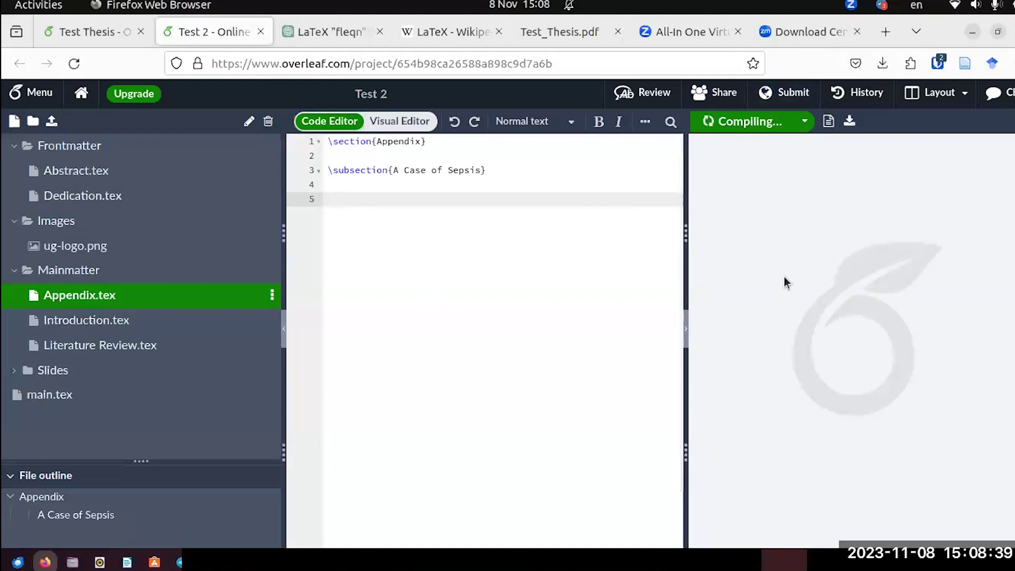
{"action": "left_click", "coordinate": [103, 33]}
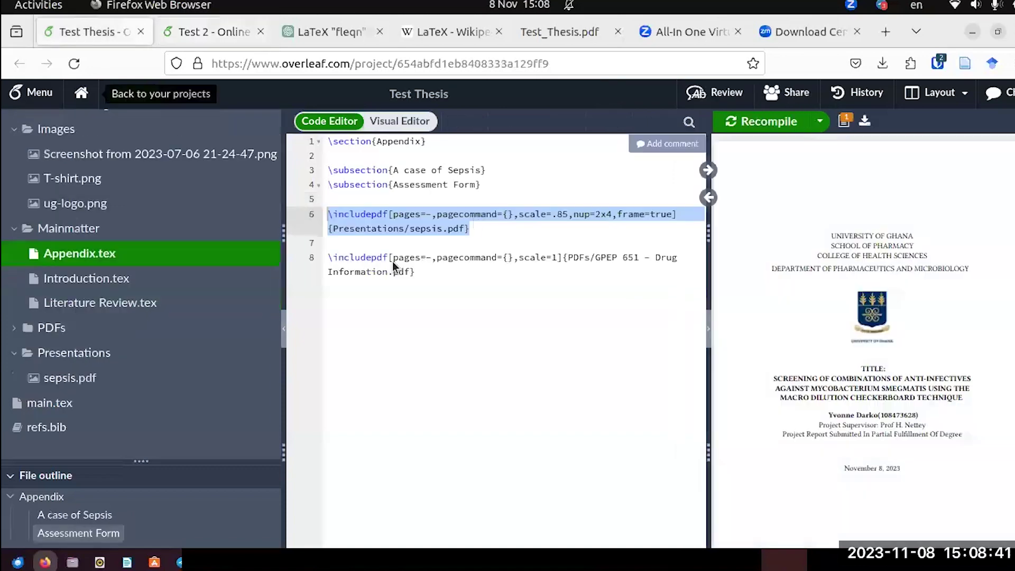
{"action": "right_click", "coordinate": [413, 232]}
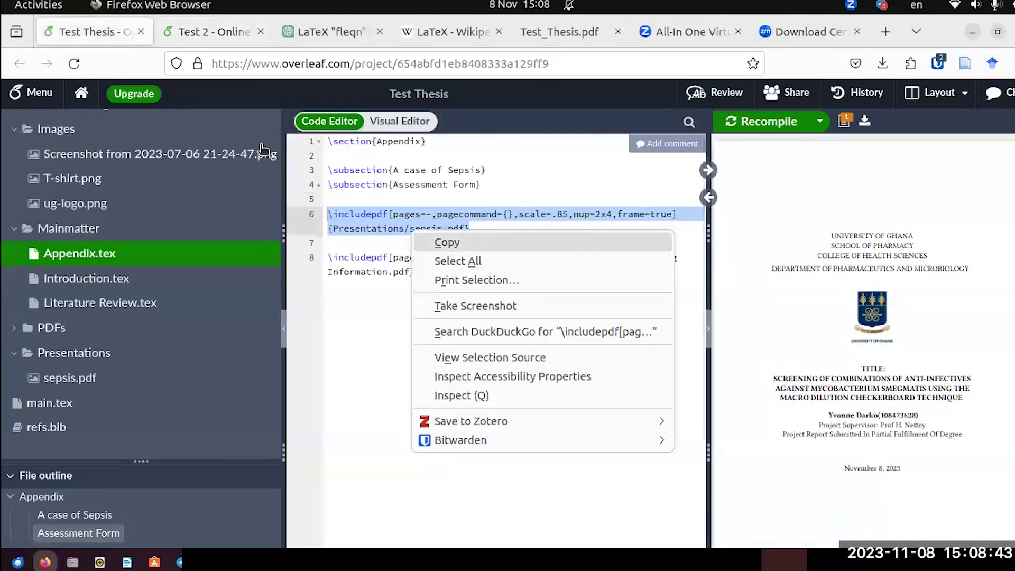
Paste the \includepdf Presentations/sepsis.pdf line onto line 5 of Test 2's Appendix.tex.
{"action": "key", "text": "Escape"}
{"action": "left_click", "coordinate": [211, 31]}
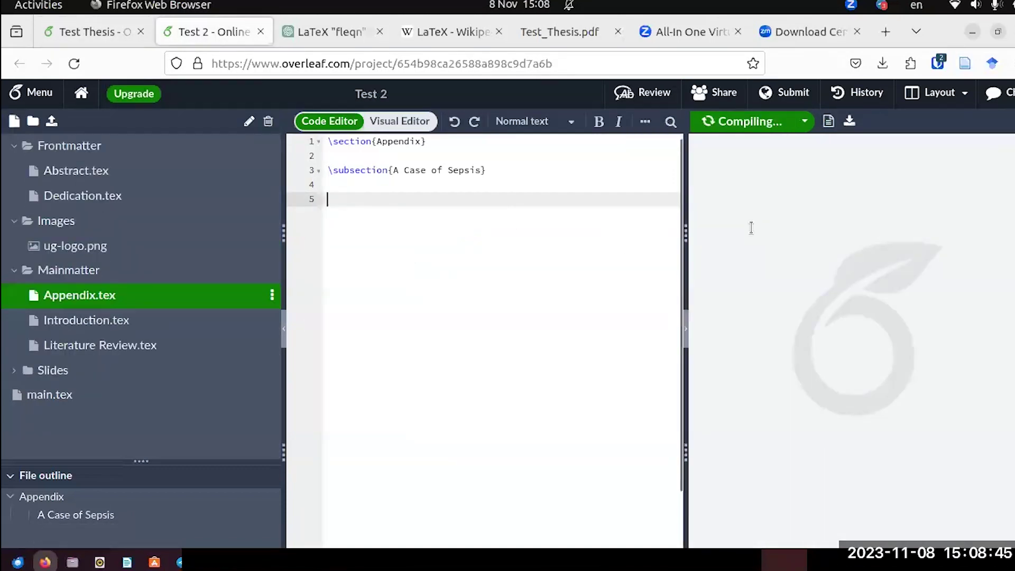
{"action": "type", "text": "\\includepdf[pages=-,pagecommand={},scale=.85,nup=2x4,frame=true]{Presentations/sepsis.pdf}"}
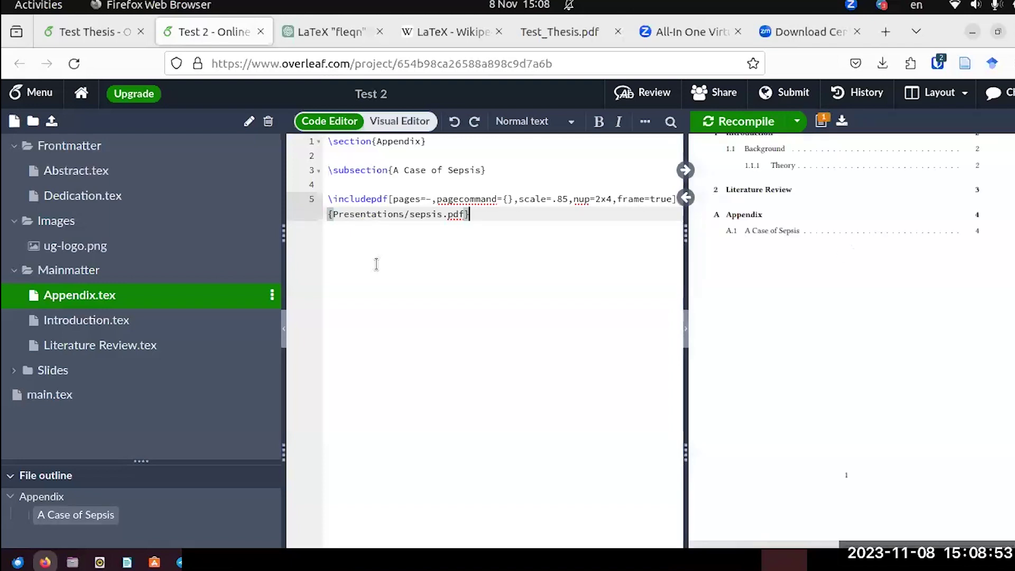
{"action": "scroll", "coordinate": [870, 267], "scroll_direction": "down", "scroll_amount": 5}
{"action": "scroll", "coordinate": [869, 269], "scroll_direction": "down", "scroll_amount": 15}
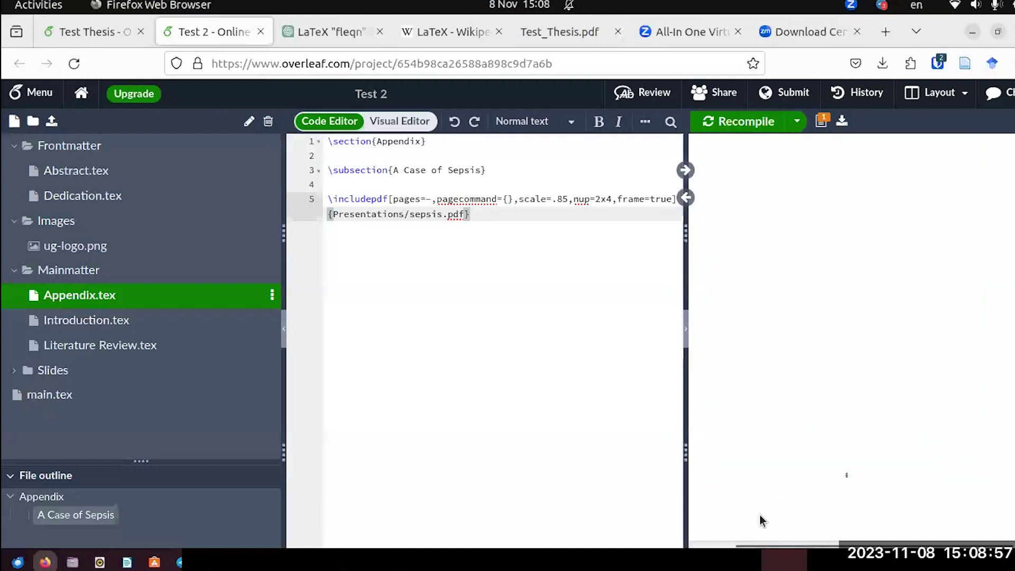
{"action": "scroll", "coordinate": [802, 346], "scroll_direction": "up", "scroll_amount": 3}
{"action": "scroll", "coordinate": [800, 340], "scroll_direction": "up", "scroll_amount": 3}
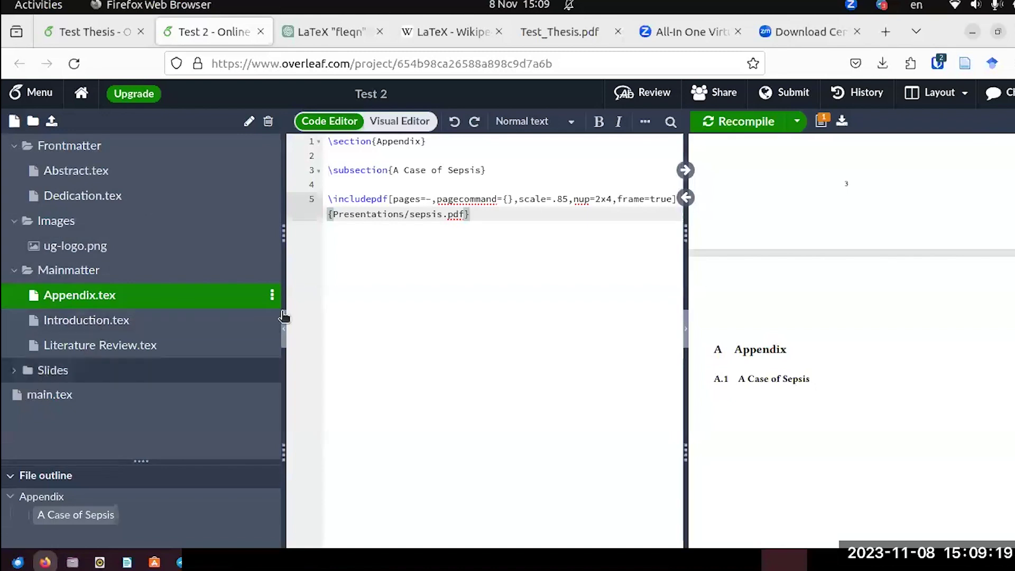
Change the \includepdf path from Presentations to Slides/sepsis.pdf and recompile Test 2.
{"action": "left_click", "coordinate": [403, 214]}
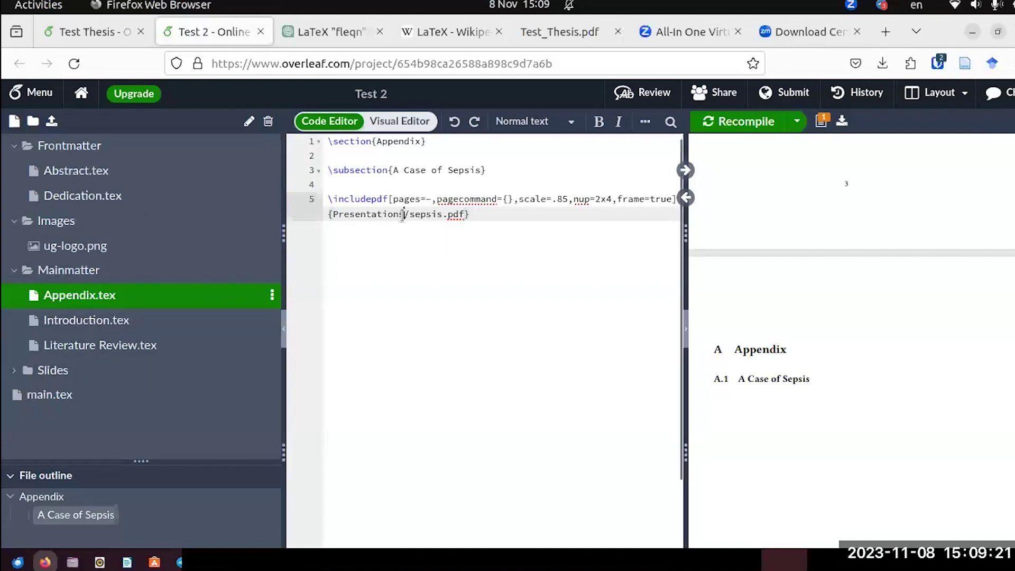
{"action": "key", "text": "BackSpace"}
{"action": "key", "text": "BackSpace"}
{"action": "key", "text": "BackSpace"}
{"action": "key", "text": "BackSpace"}
{"action": "key", "text": "BackSpace"}
{"action": "key", "text": "BackSpace"}
{"action": "key", "text": "BackSpace"}
{"action": "key", "text": "BackSpace"}
{"action": "key", "text": "BackSpace"}
{"action": "key", "text": "BackSpace"}
{"action": "key", "text": "BackSpace"}
{"action": "key", "text": "BackSpace"}
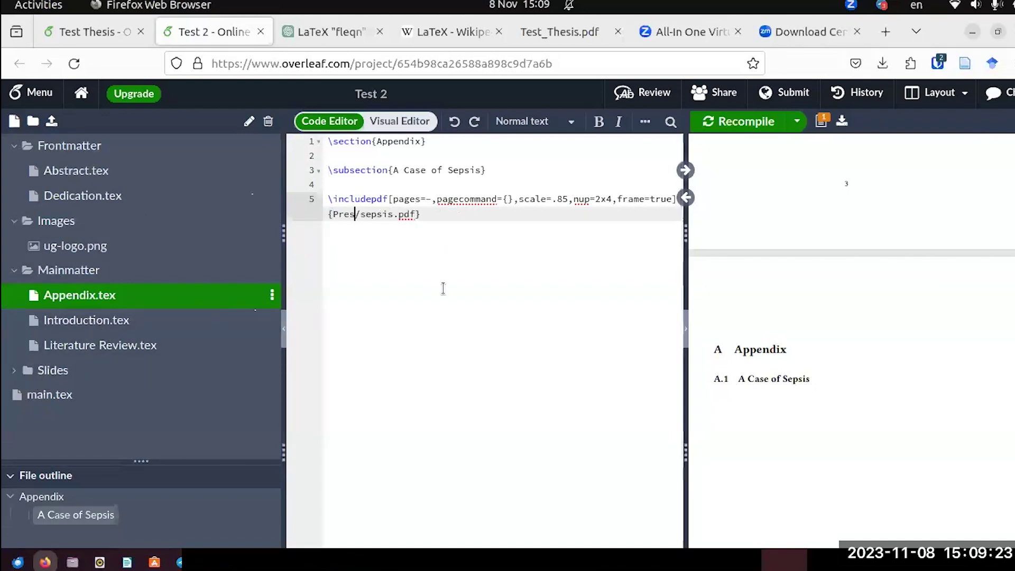
{"action": "key", "text": "BackSpace"}
{"action": "type", "text": "Sli"}
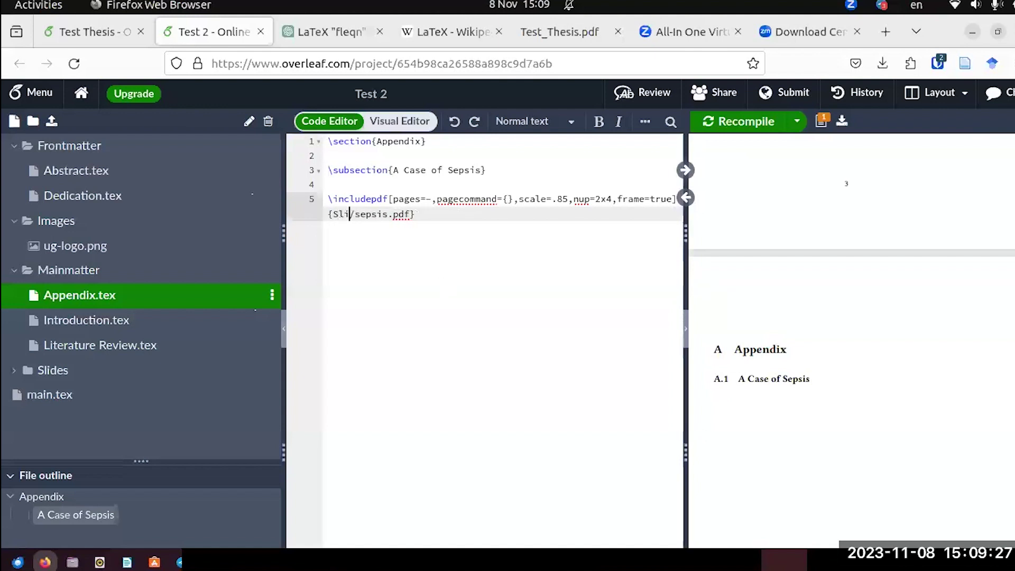
{"action": "type", "text": "des"}
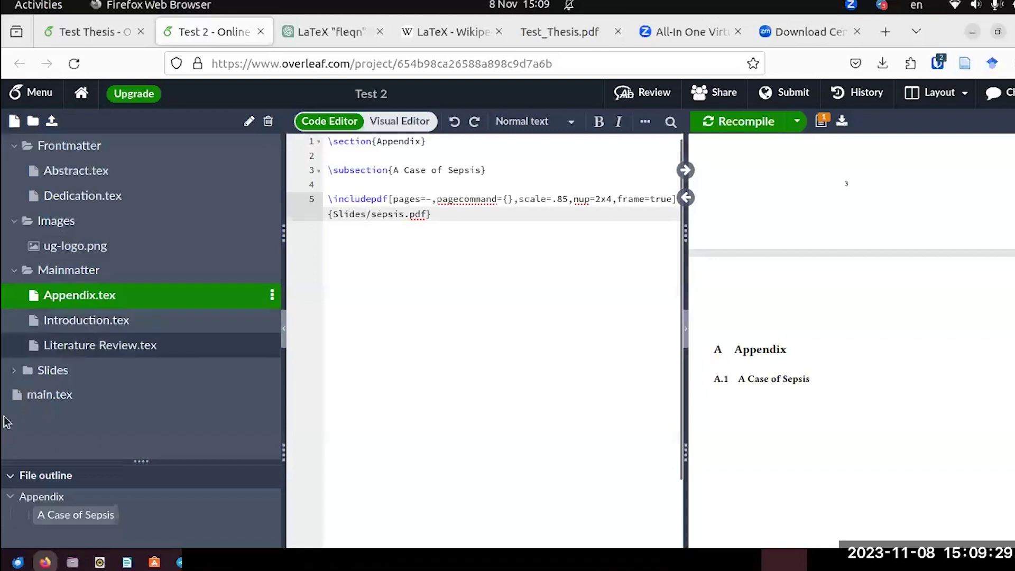
{"action": "left_click", "coordinate": [26, 372]}
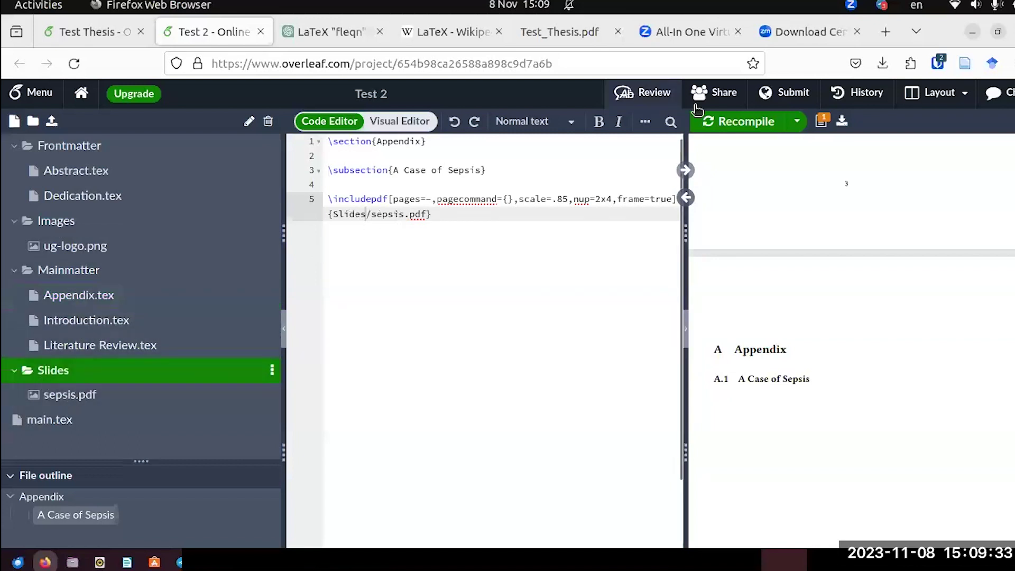
{"action": "left_click", "coordinate": [723, 122]}
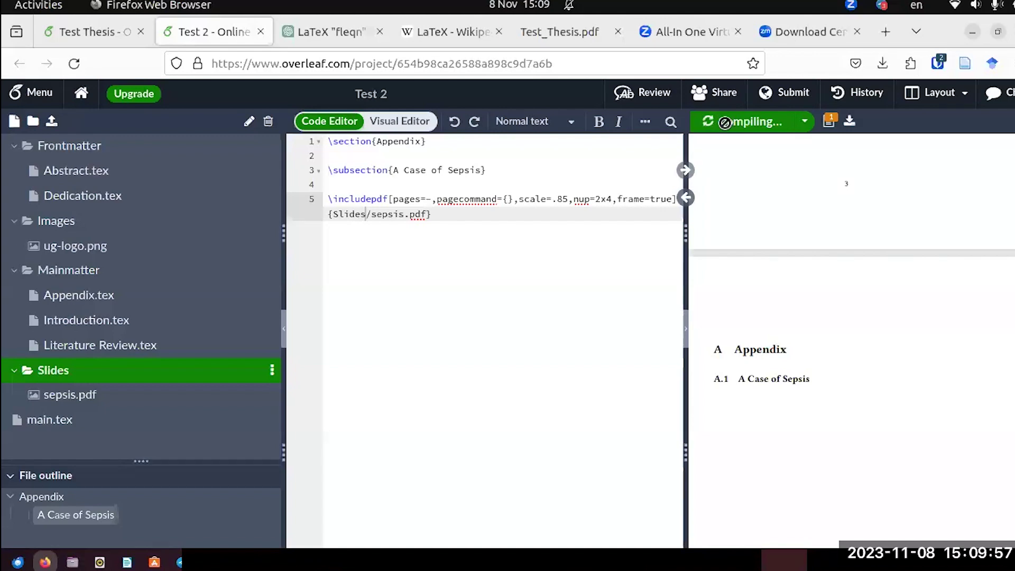
{"action": "left_click", "coordinate": [727, 129]}
{"action": "scroll", "coordinate": [948, 308], "scroll_direction": "down", "scroll_amount": 5}
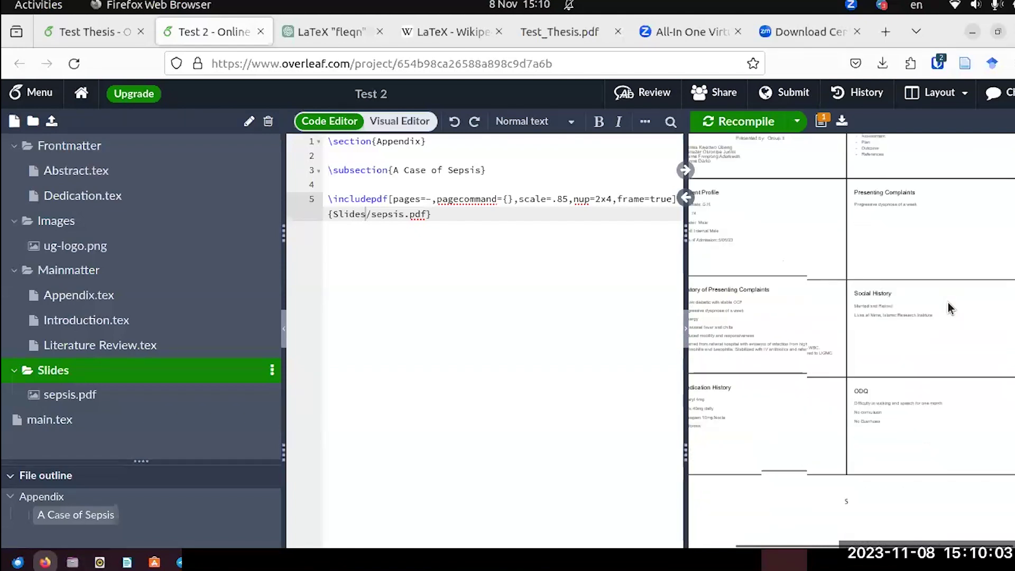
{"action": "scroll", "coordinate": [946, 296], "scroll_direction": "up", "scroll_amount": 5}
{"action": "mouse_move", "coordinate": [763, 137]}
{"action": "left_click", "coordinate": [840, 162]}
{"action": "scroll", "coordinate": [929, 372], "scroll_direction": "up", "scroll_amount": 3}
{"action": "scroll", "coordinate": [929, 372], "scroll_direction": "down", "scroll_amount": 10}
{"action": "scroll", "coordinate": [929, 372], "scroll_direction": "down", "scroll_amount": 5}
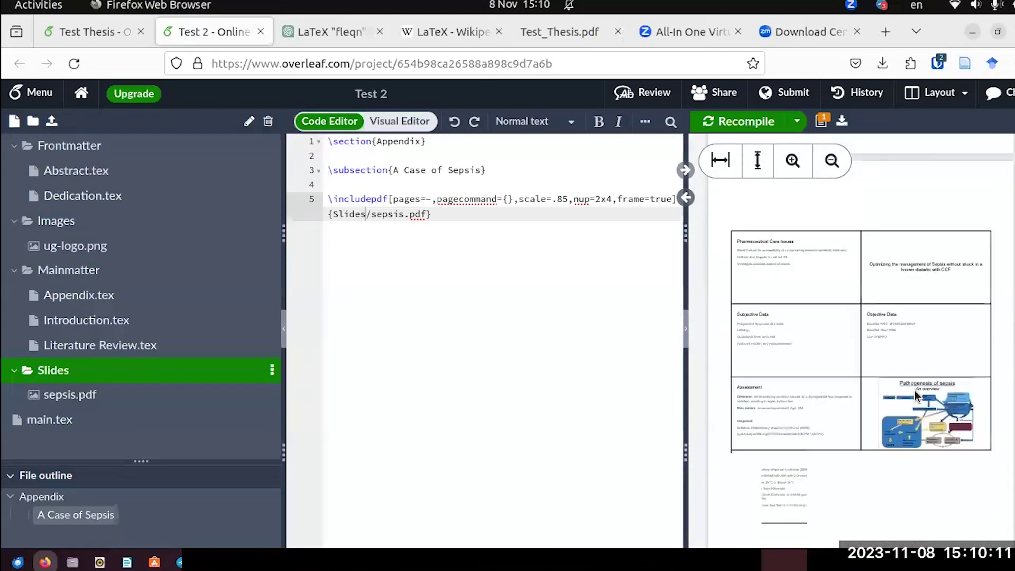
{"action": "scroll", "coordinate": [969, 393], "scroll_direction": "down", "scroll_amount": 6}
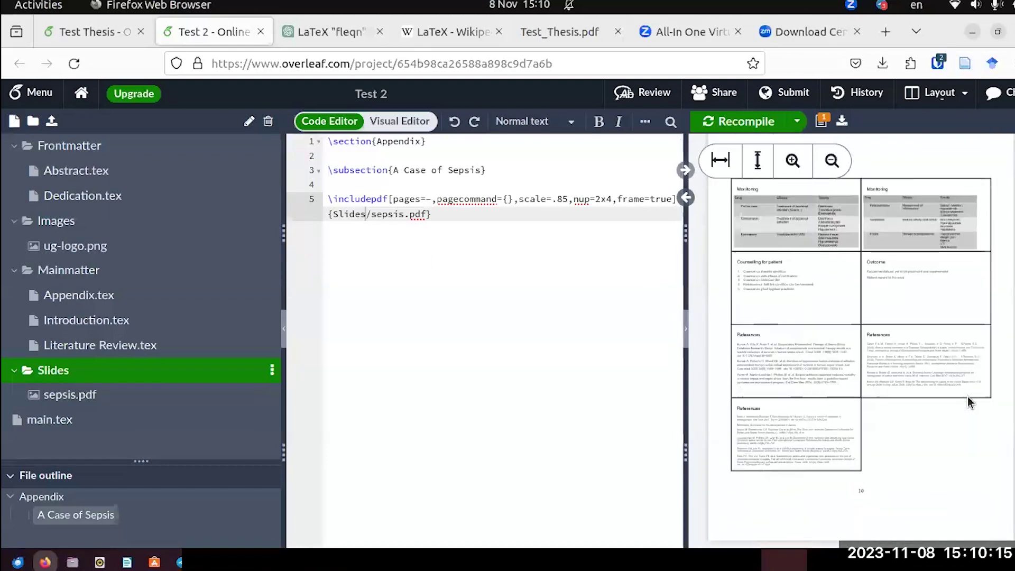
{"action": "scroll", "coordinate": [955, 390], "scroll_direction": "up", "scroll_amount": 2}
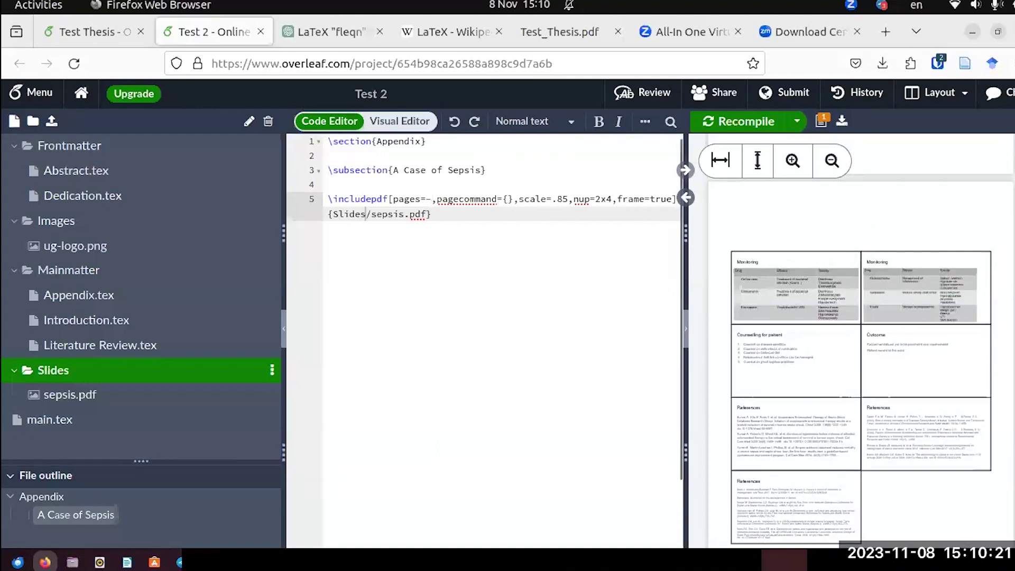
{"action": "scroll", "coordinate": [946, 365], "scroll_direction": "down", "scroll_amount": 10}
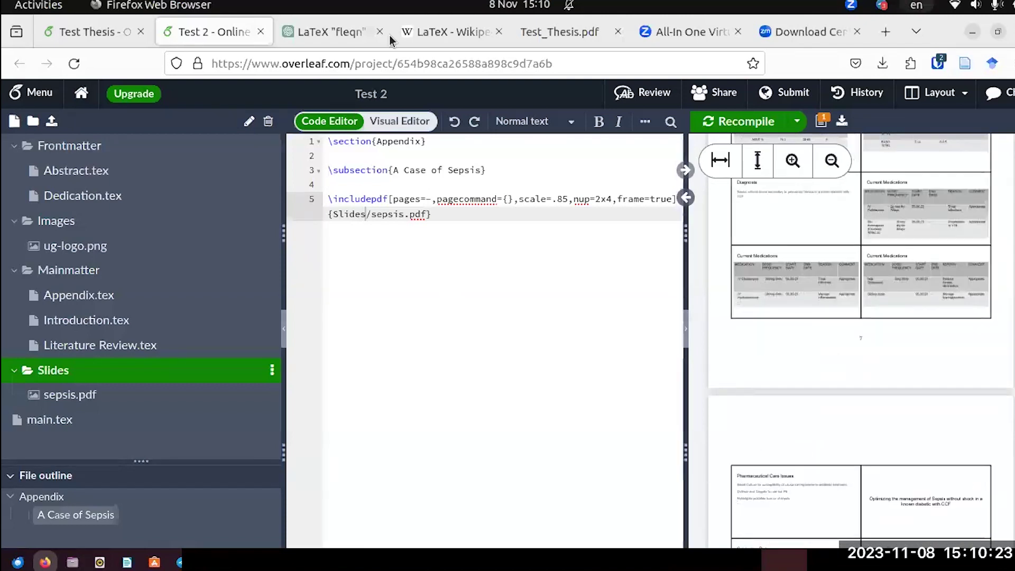
Scroll the compiled Test_Thesis.pdf down to its References page.
{"action": "left_click", "coordinate": [570, 32]}
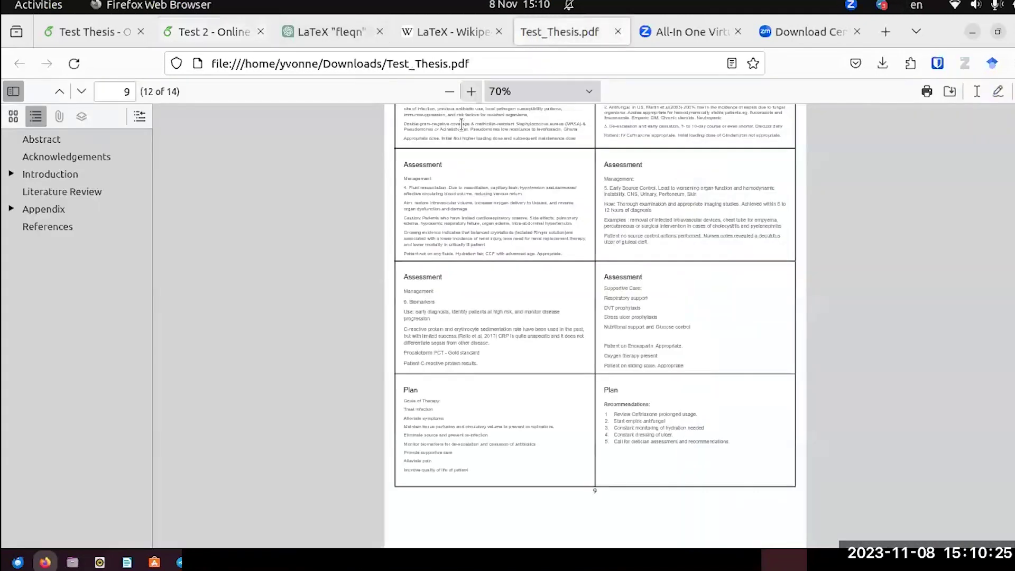
{"action": "scroll", "coordinate": [486, 254], "scroll_direction": "down", "scroll_amount": 15}
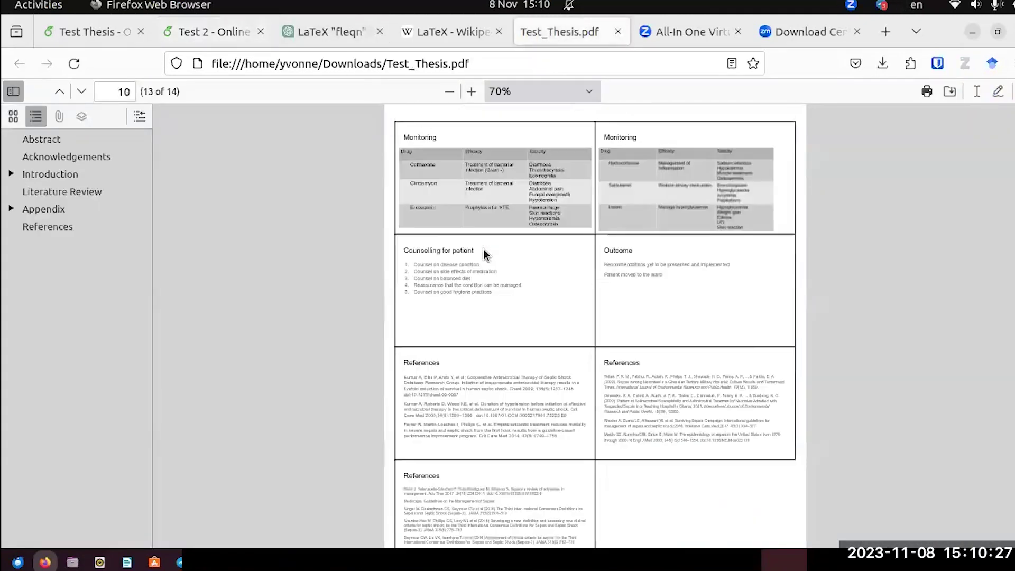
{"action": "scroll", "coordinate": [486, 253], "scroll_direction": "up", "scroll_amount": 5}
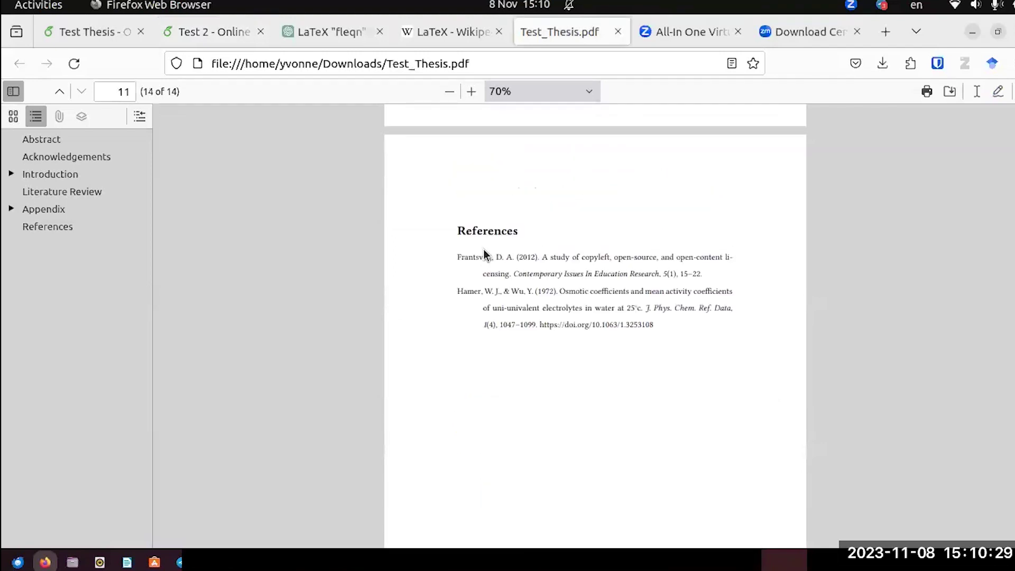
{"action": "scroll", "coordinate": [505, 343], "scroll_direction": "down", "scroll_amount": 3}
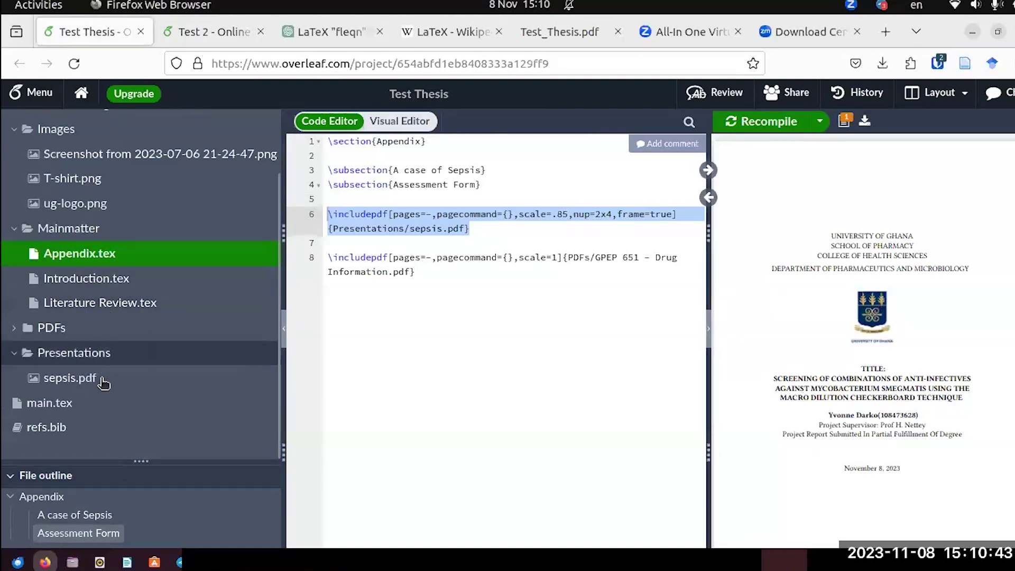
Switch back to the 'Test 2 - Online' Overleaf project.
{"action": "left_click", "coordinate": [193, 33]}
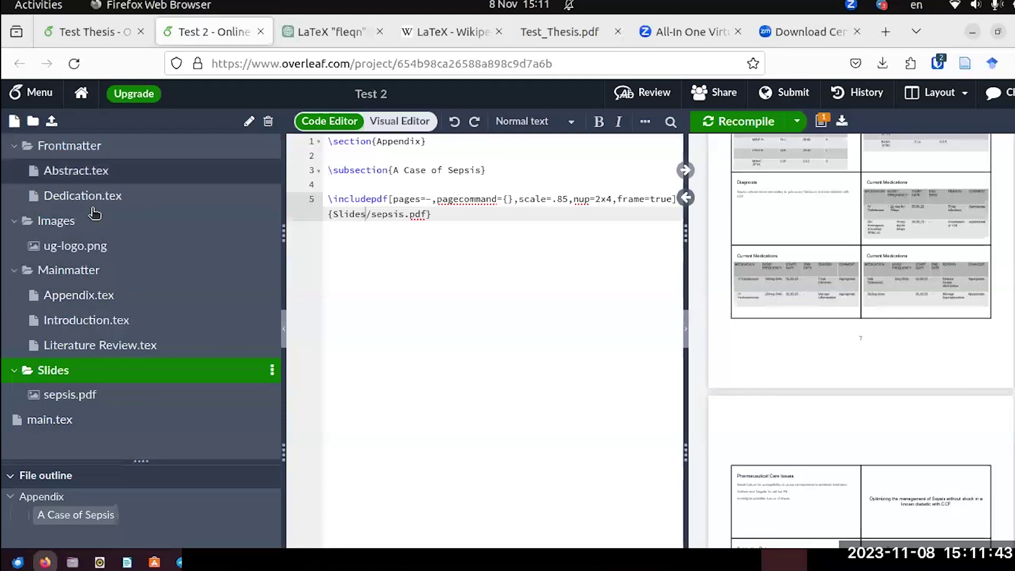
Create a new empty file named ref.bib in the Test 2 project.
{"action": "left_click", "coordinate": [14, 121]}
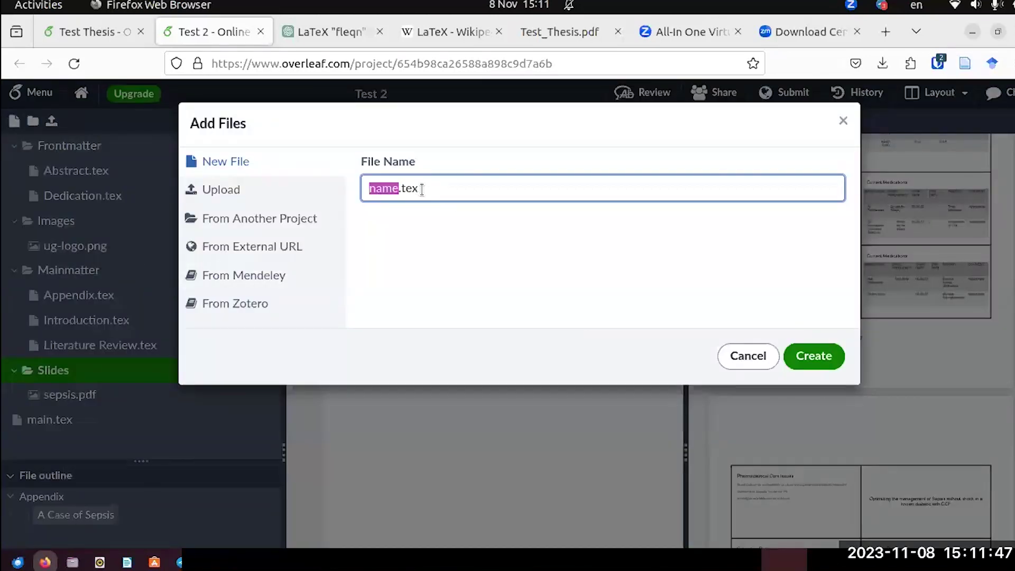
{"action": "type", "text": "ref"}
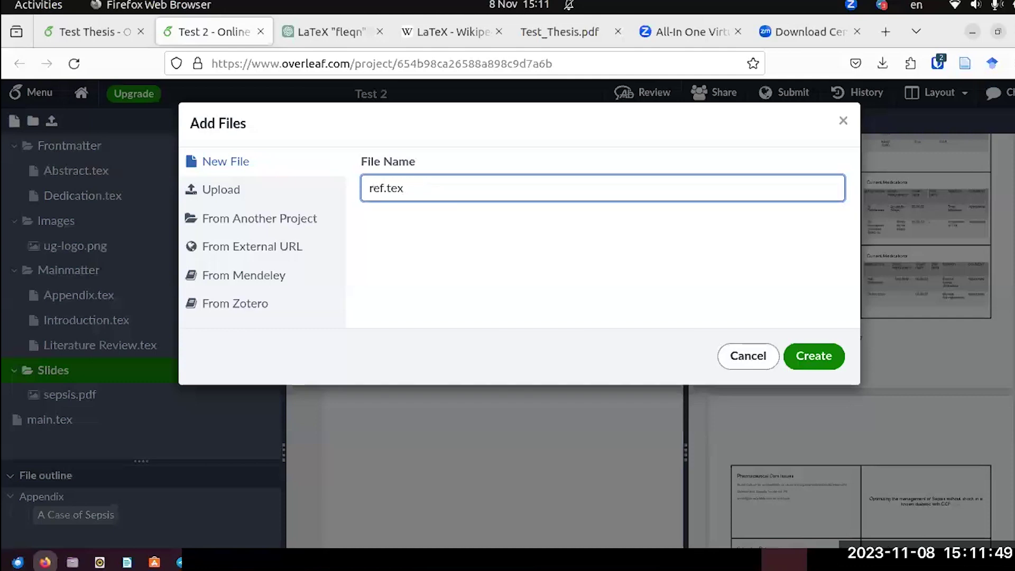
{"action": "left_click", "coordinate": [404, 188]}
{"action": "key", "text": "BackSpace"}
{"action": "key", "text": "BackSpace"}
{"action": "key", "text": "BackSpace"}
{"action": "type", "text": "bib"}
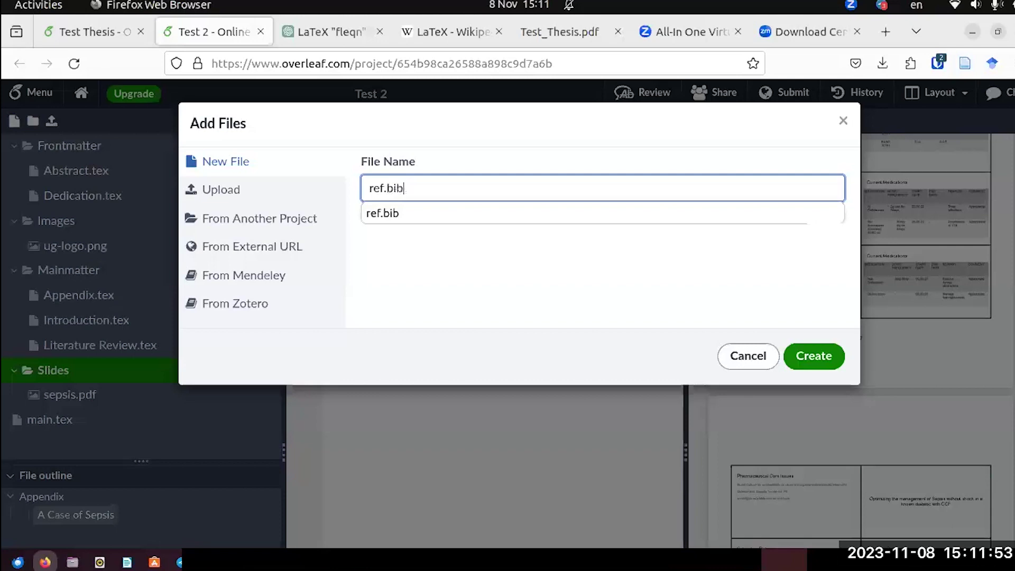
{"action": "left_click", "coordinate": [375, 213]}
{"action": "left_click", "coordinate": [830, 359]}
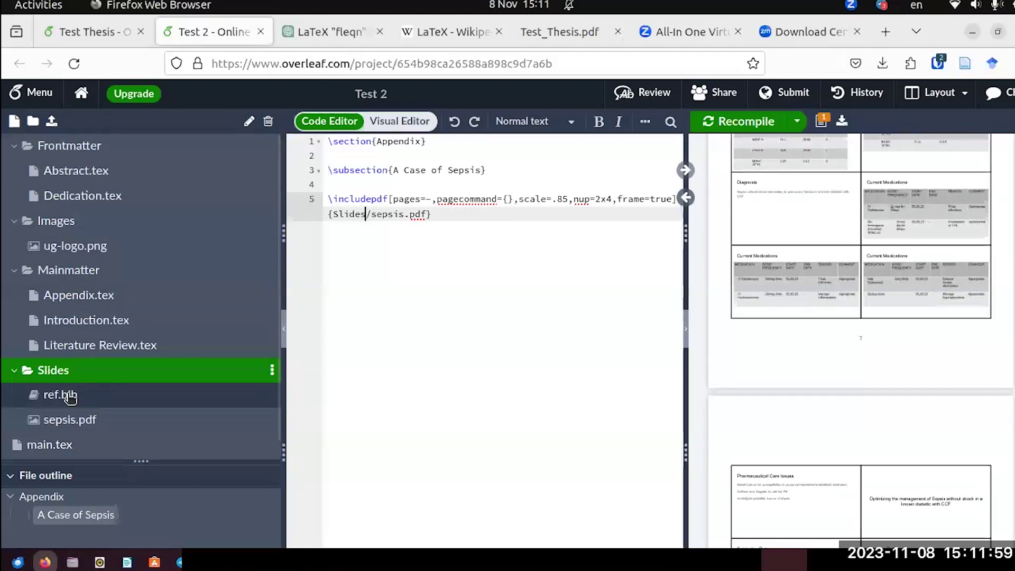
Move ref.bib out of the Slides folder to the top level below main.tex.
{"action": "left_click", "coordinate": [14, 370]}
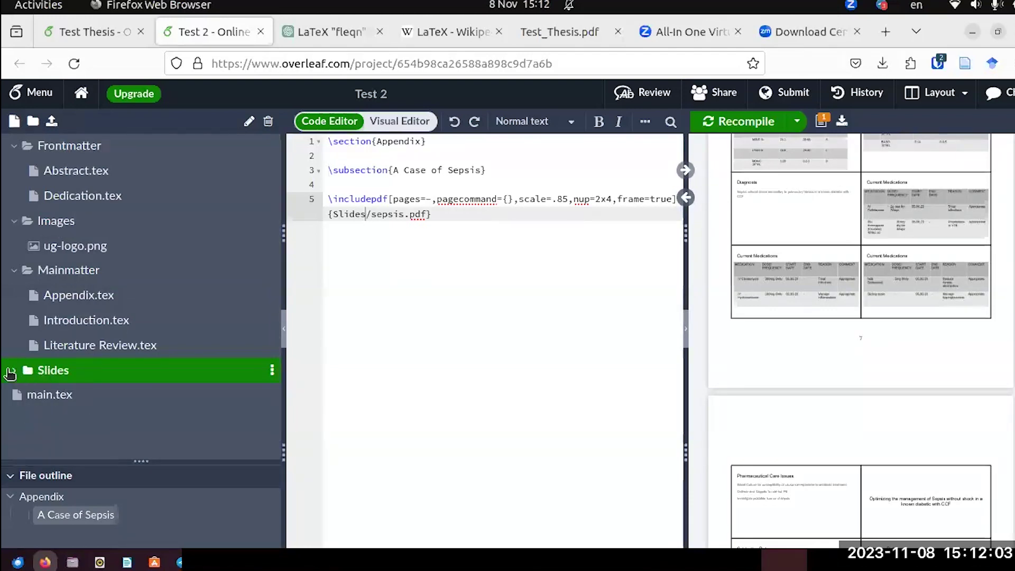
{"action": "left_click", "coordinate": [13, 370]}
{"action": "left_click_drag", "start_coordinate": [36, 400], "coordinate": [79, 438]}
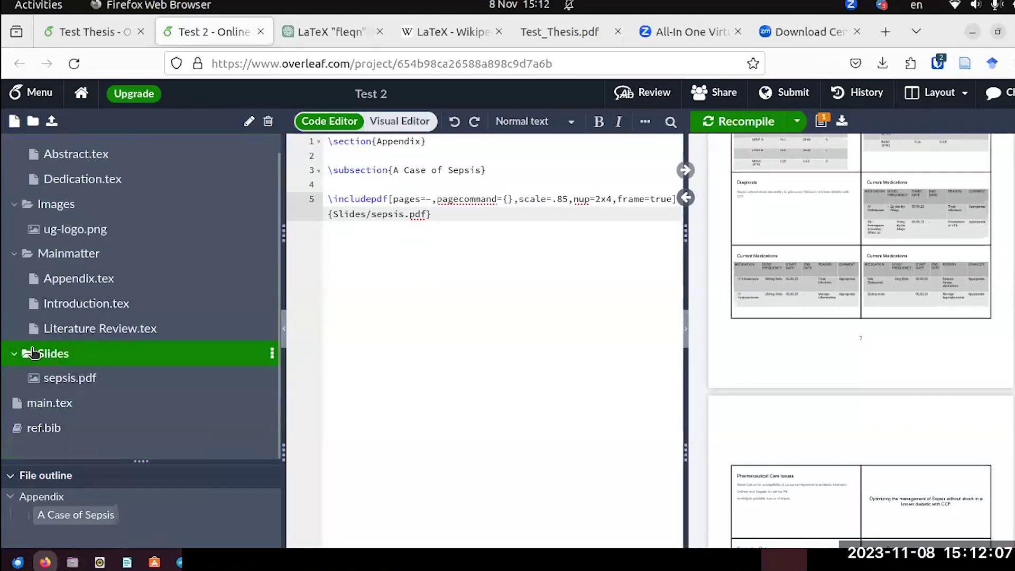
Collapse the Slides, Mainmatter, Images and Frontmatter folders and open the empty ref.bib.
{"action": "left_click", "coordinate": [14, 353]}
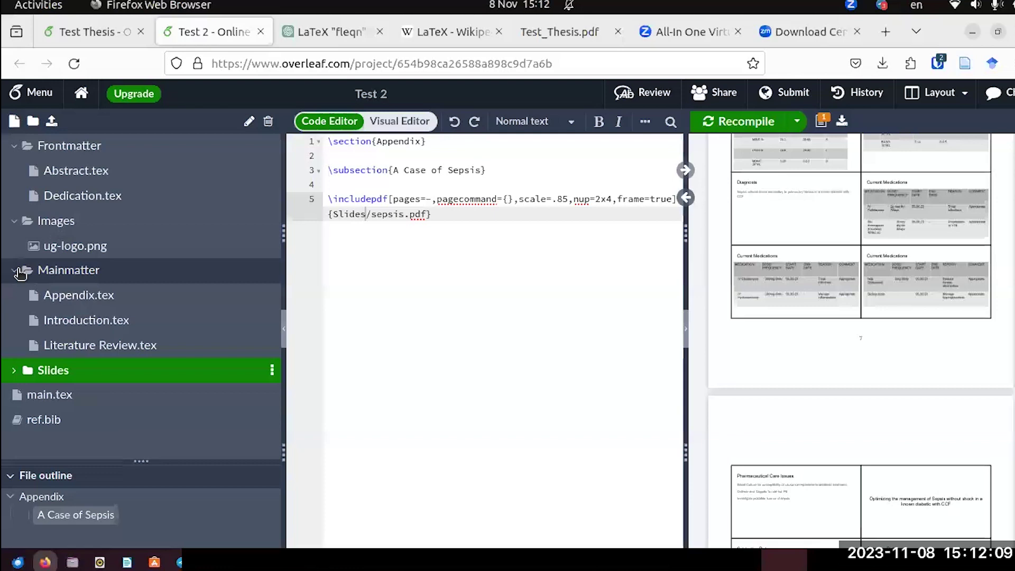
{"action": "left_click", "coordinate": [22, 273]}
{"action": "left_click", "coordinate": [16, 222]}
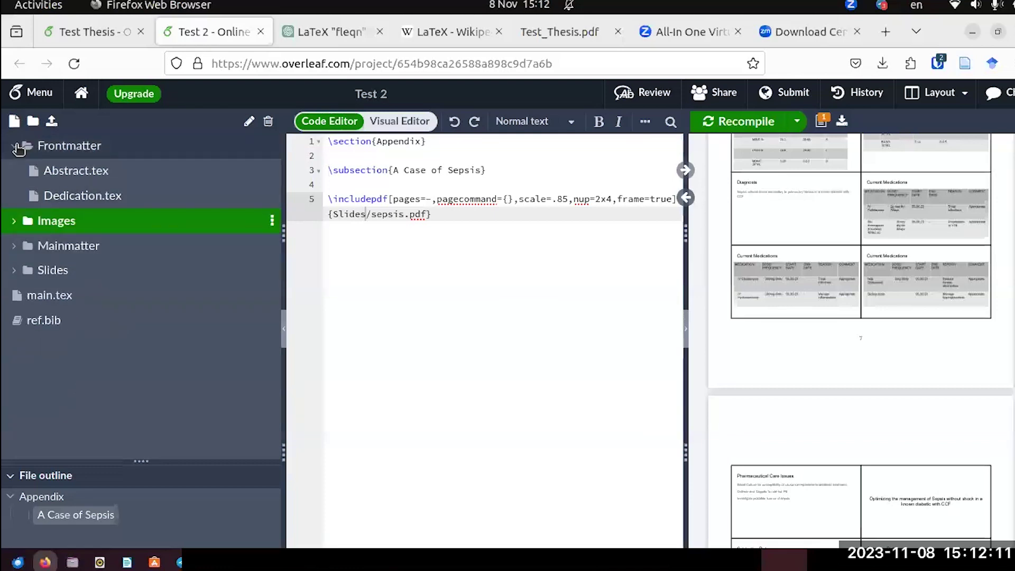
{"action": "left_click", "coordinate": [15, 146]}
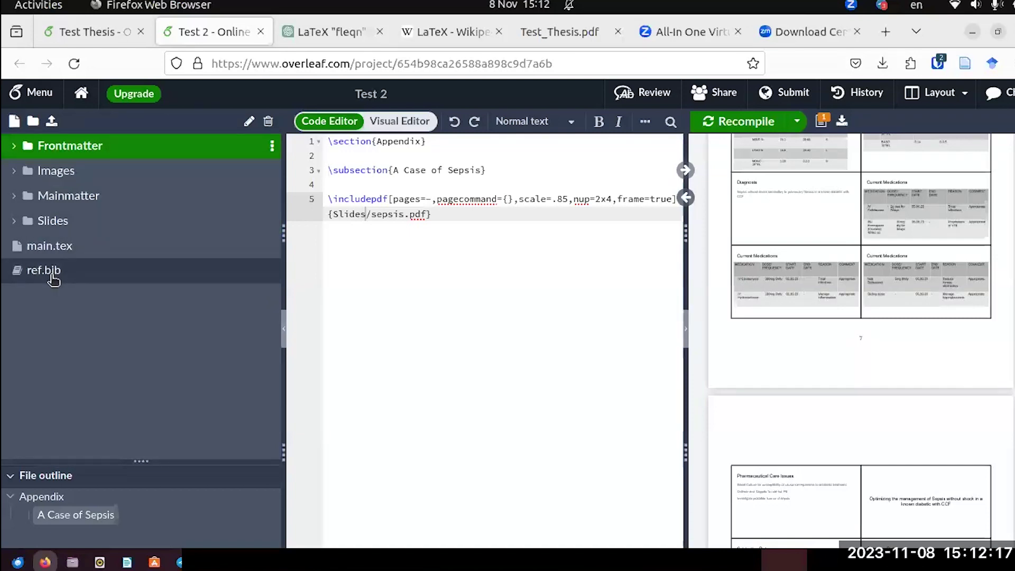
{"action": "left_click", "coordinate": [52, 273]}
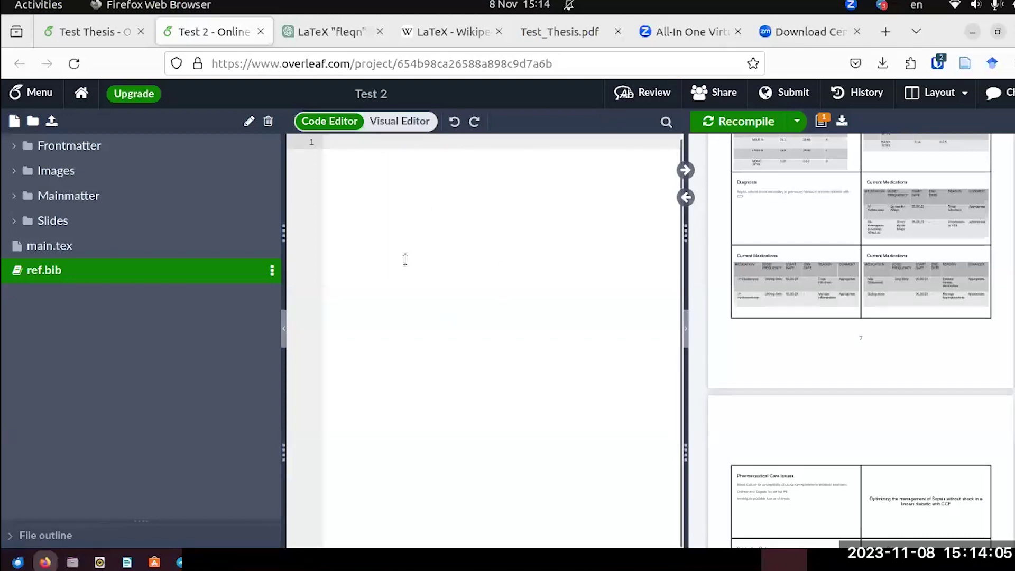
{"action": "left_click", "coordinate": [86, 33]}
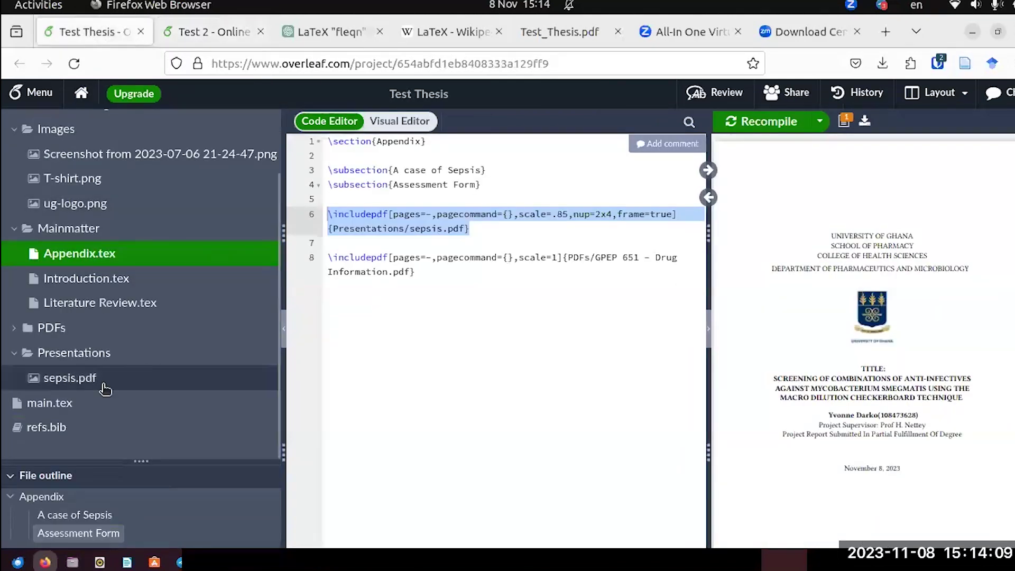
{"action": "left_click", "coordinate": [77, 432]}
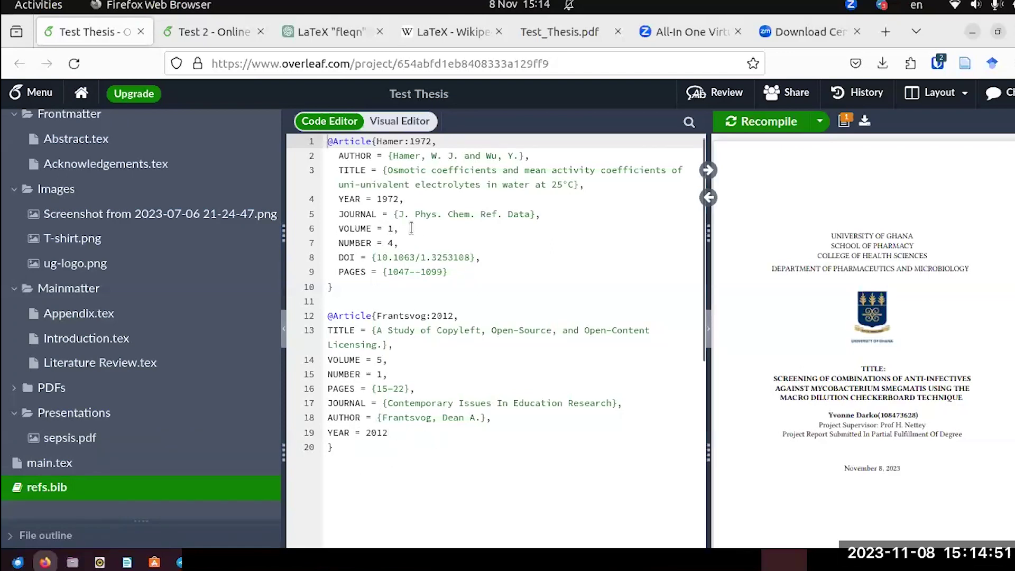
{"action": "left_click", "coordinate": [331, 448]}
{"action": "left_click_drag", "start_coordinate": [331, 447], "coordinate": [323, 147]}
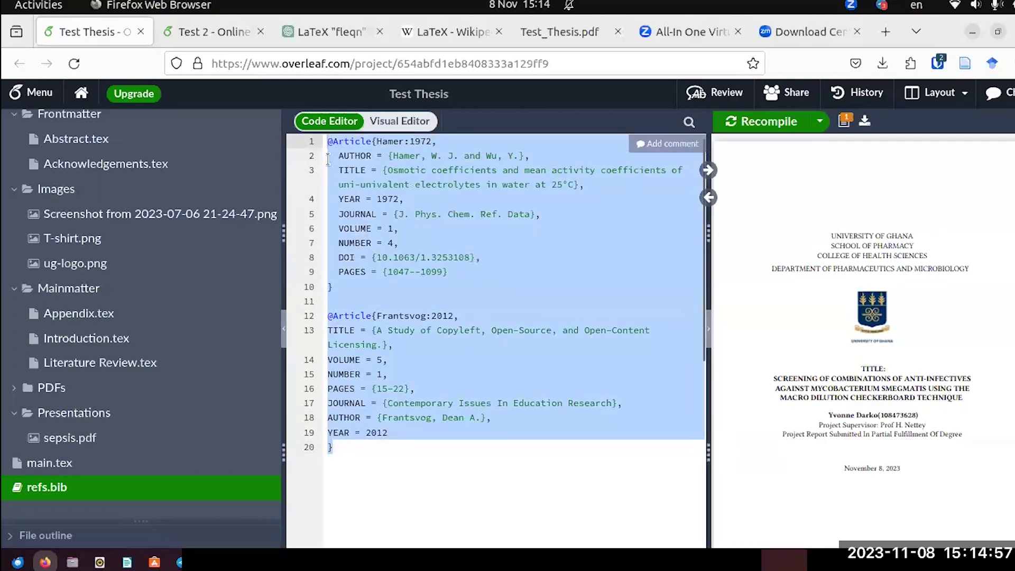
{"action": "right_click", "coordinate": [373, 233]}
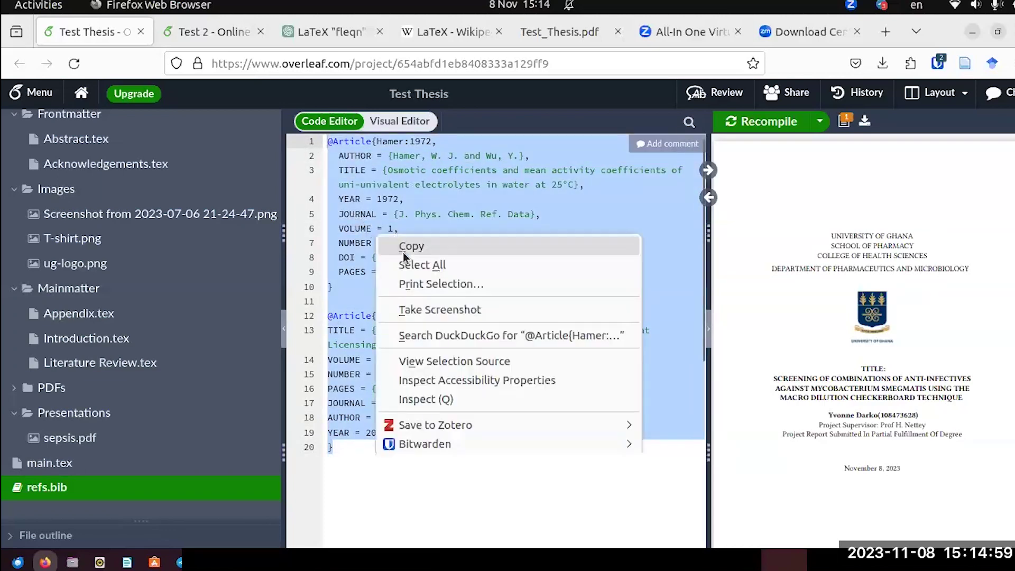
{"action": "left_click", "coordinate": [404, 256]}
Paste the Hamer:1972 and Frantsvog:2012 entries into Test 2's ref.bib and recompile.
{"action": "left_click", "coordinate": [180, 32]}
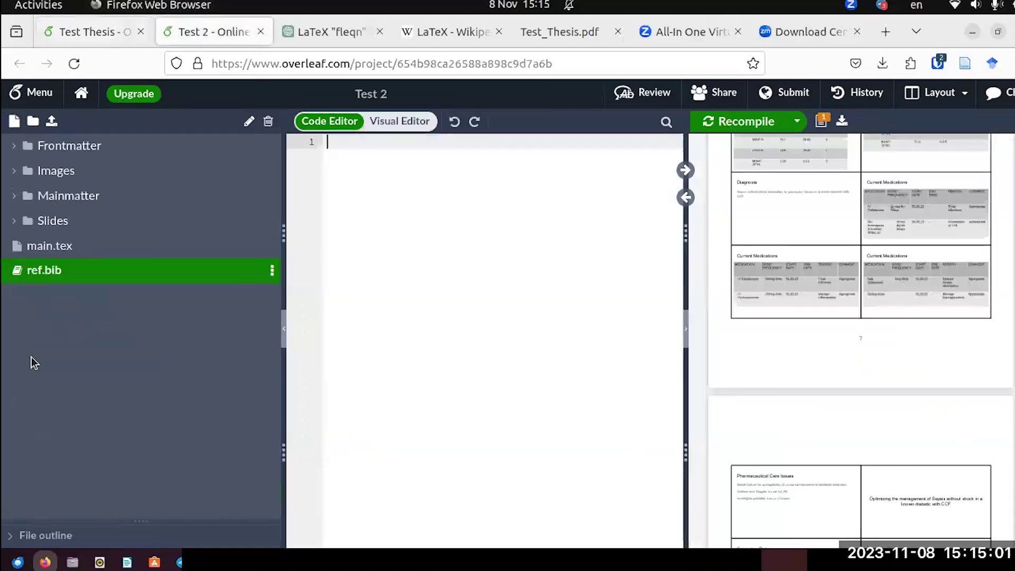
{"action": "left_click", "coordinate": [343, 142]}
{"action": "right_click", "coordinate": [343, 143]}
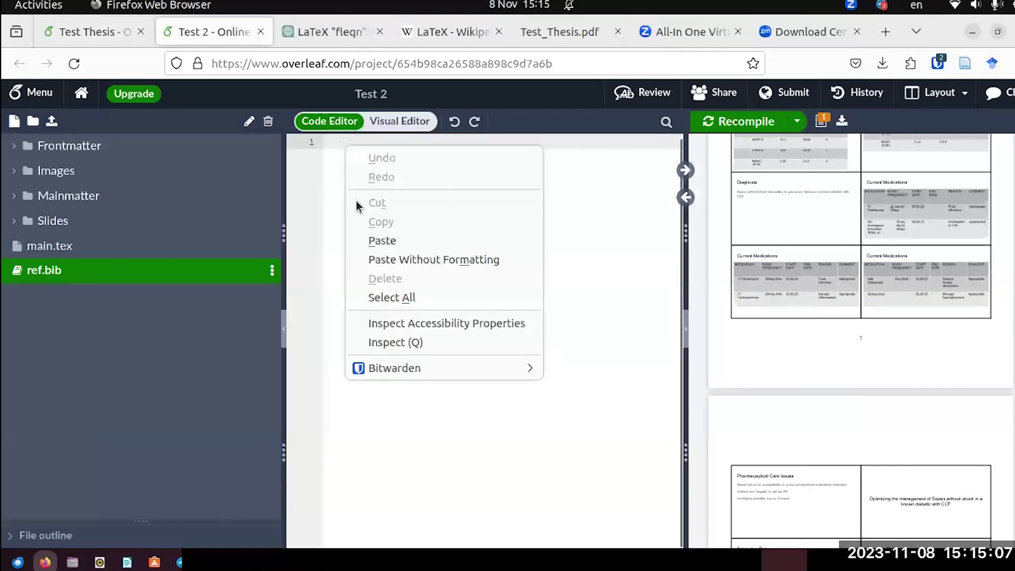
{"action": "left_click", "coordinate": [379, 239]}
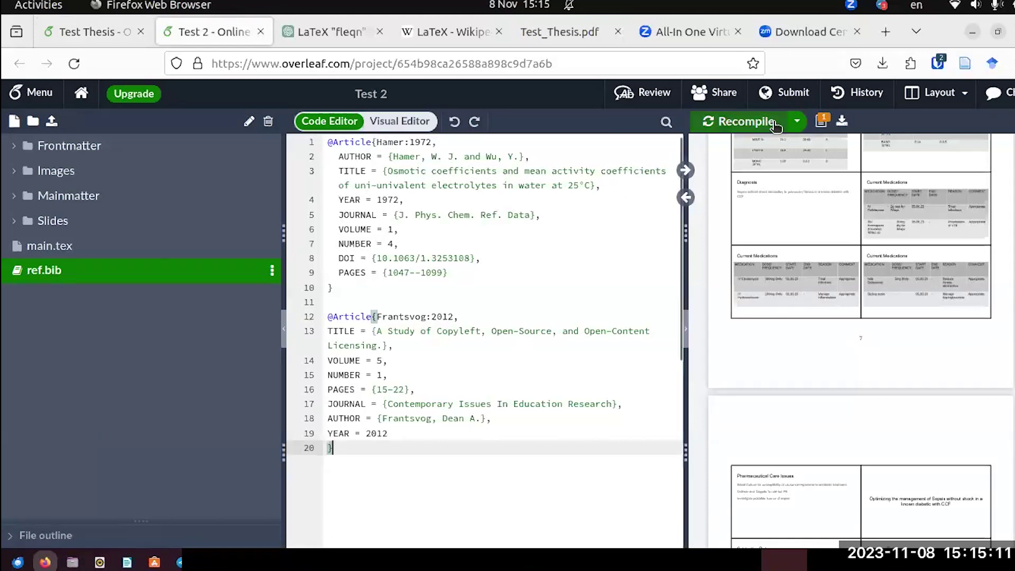
{"action": "left_click", "coordinate": [739, 121]}
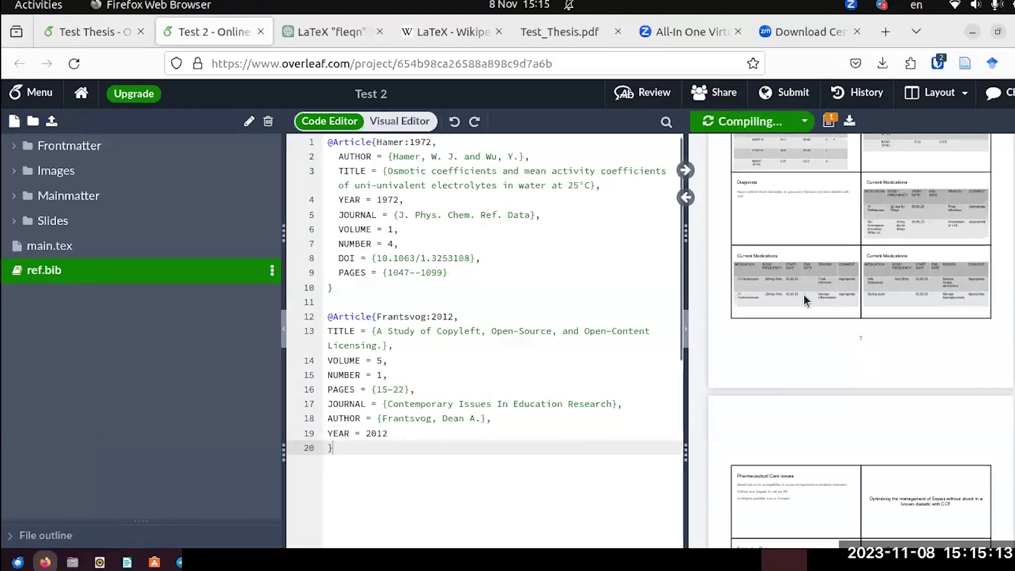
{"action": "scroll", "coordinate": [803, 300], "scroll_direction": "down", "scroll_amount": 15}
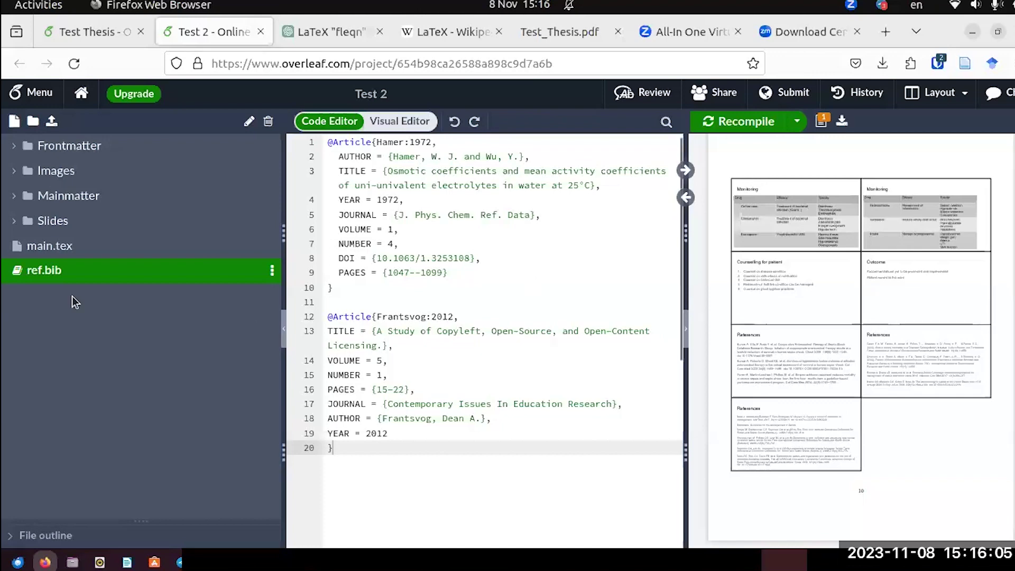
Open Introduction.tex and add a \par line after \lipsum[1].
{"action": "left_click", "coordinate": [10, 197]}
{"action": "left_click", "coordinate": [227, 246]}
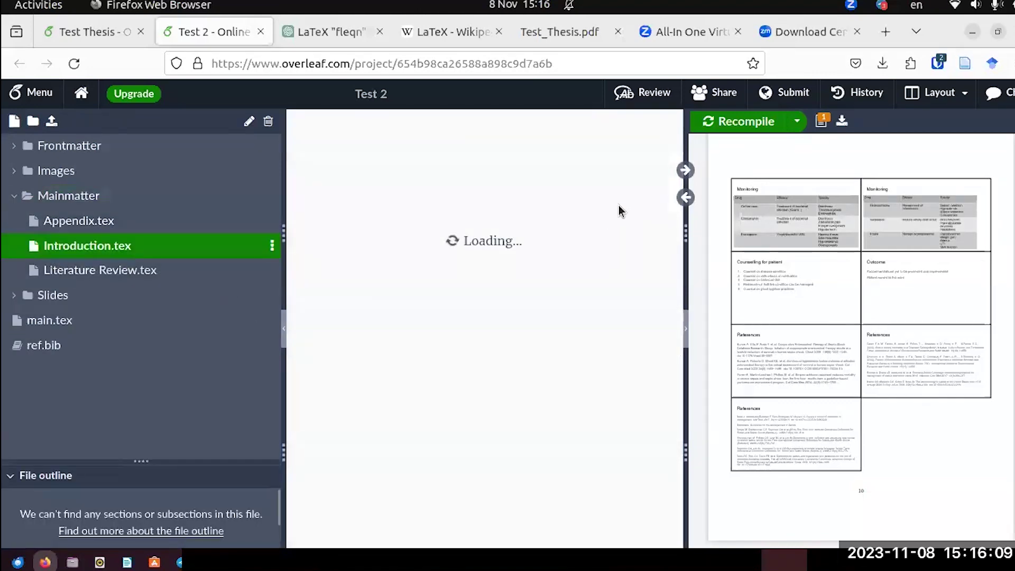
{"action": "left_click", "coordinate": [685, 170]}
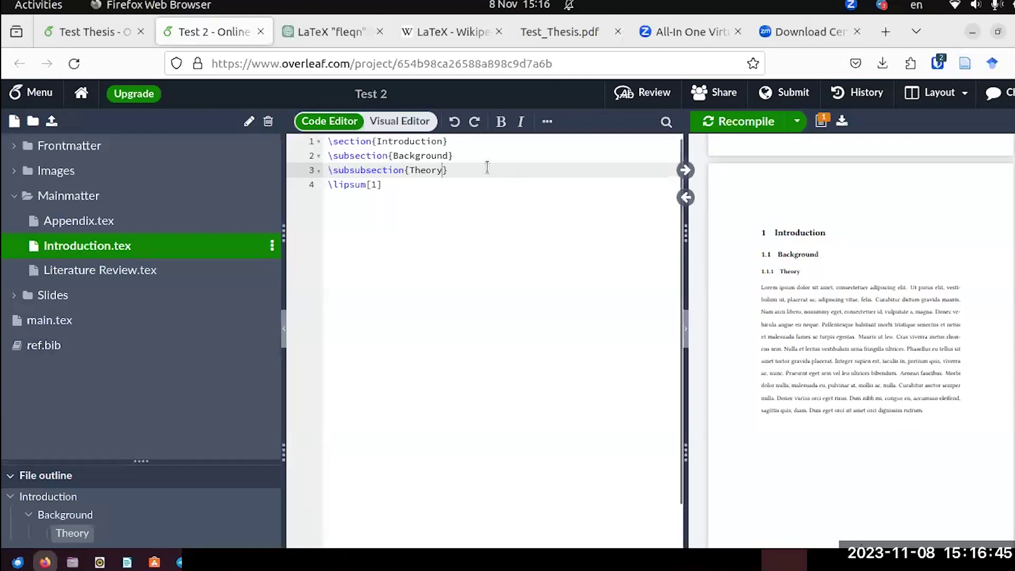
{"action": "left_click", "coordinate": [447, 170]}
{"action": "left_click", "coordinate": [390, 184]}
{"action": "key", "text": "Return"}
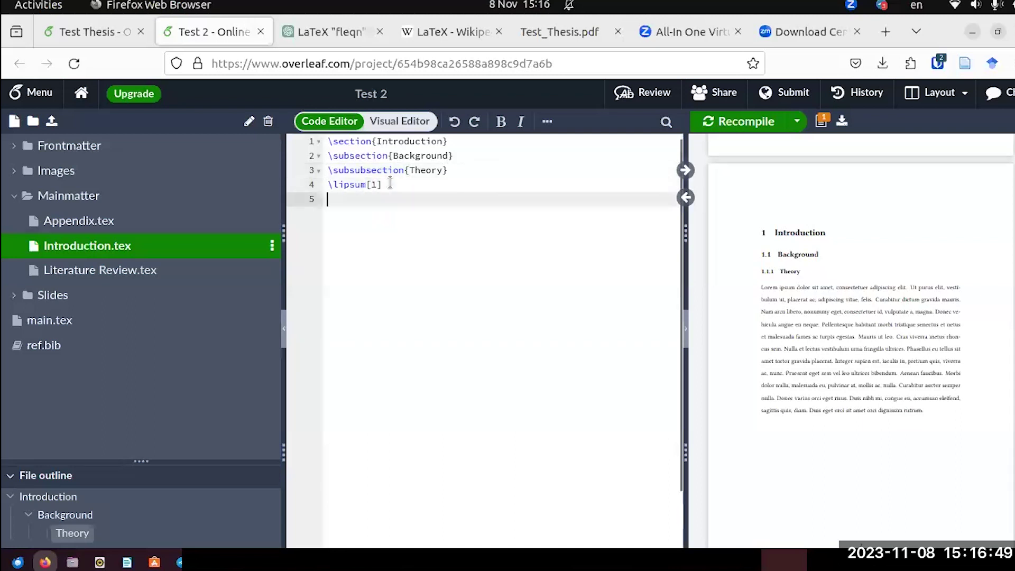
{"action": "type", "text": "\\par"}
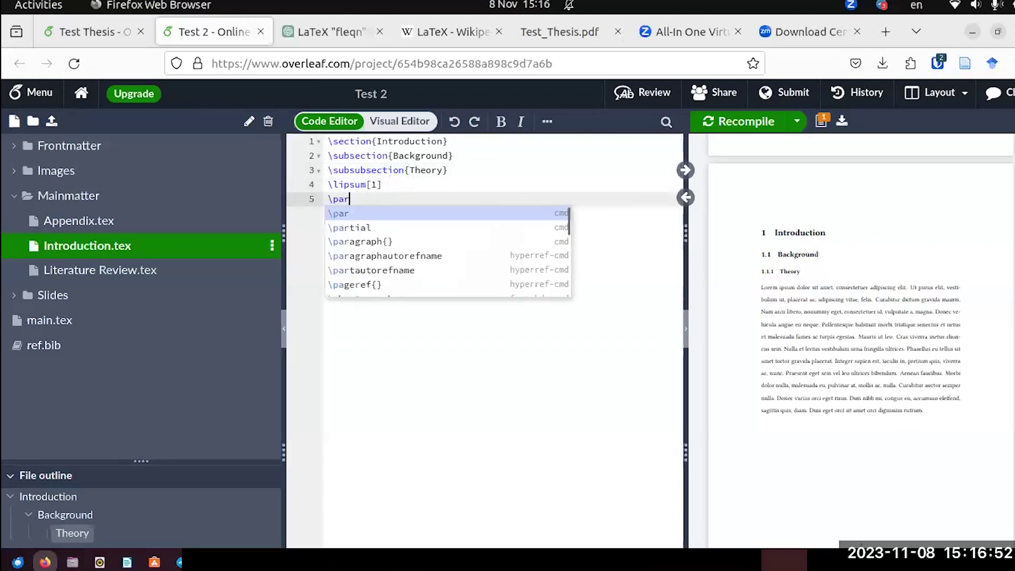
{"action": "key", "text": "Escape"}
{"action": "key", "text": "Return"}
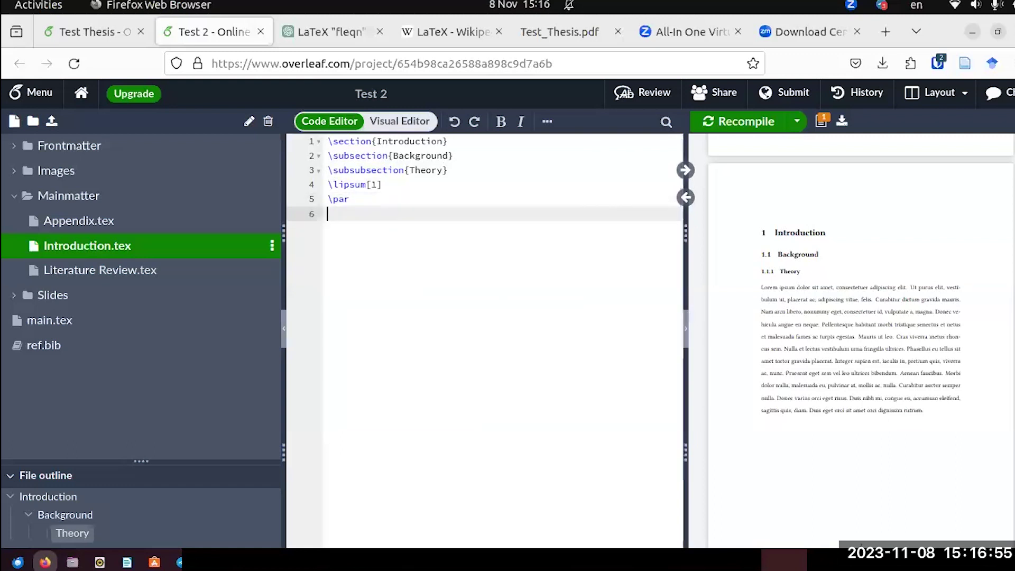
Write 'This is my first reference' followed by \parencite{Frantsvog:2012}.
{"action": "type", "text": "This is my "}
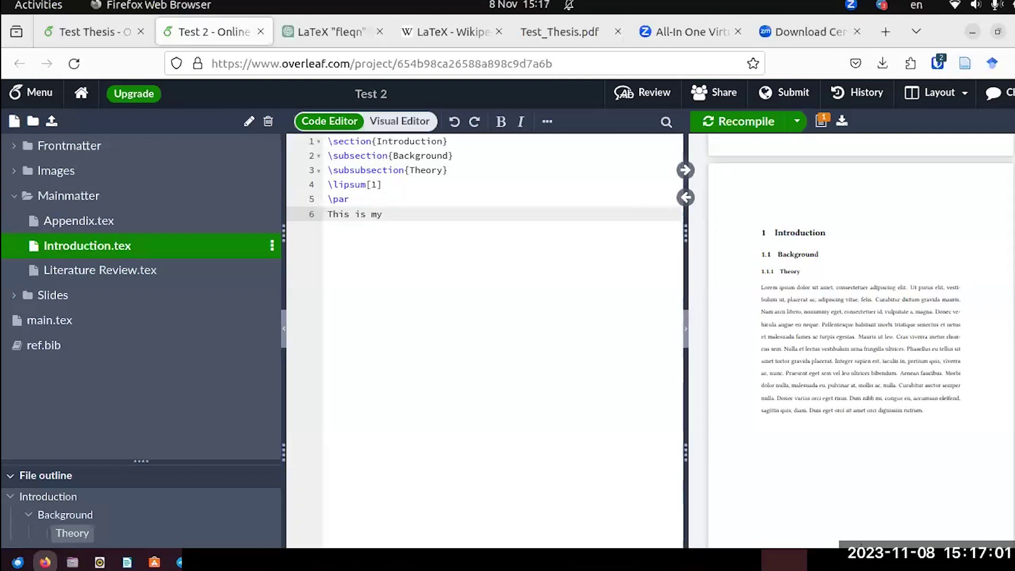
{"action": "type", "text": "fira"}
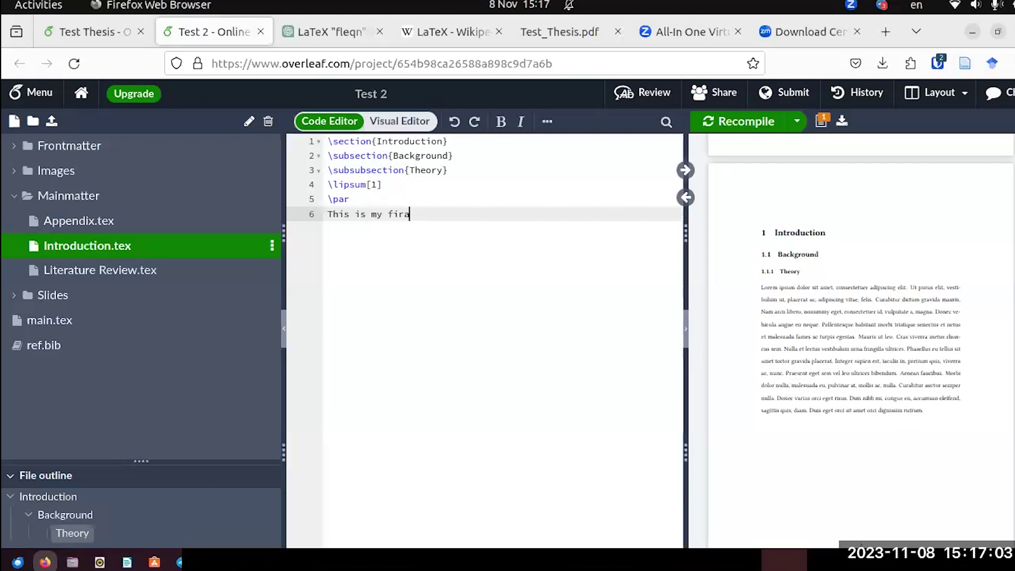
{"action": "type", "text": "tst reference"}
{"action": "type", "text": "\\"}
{"action": "type", "text": "ite"}
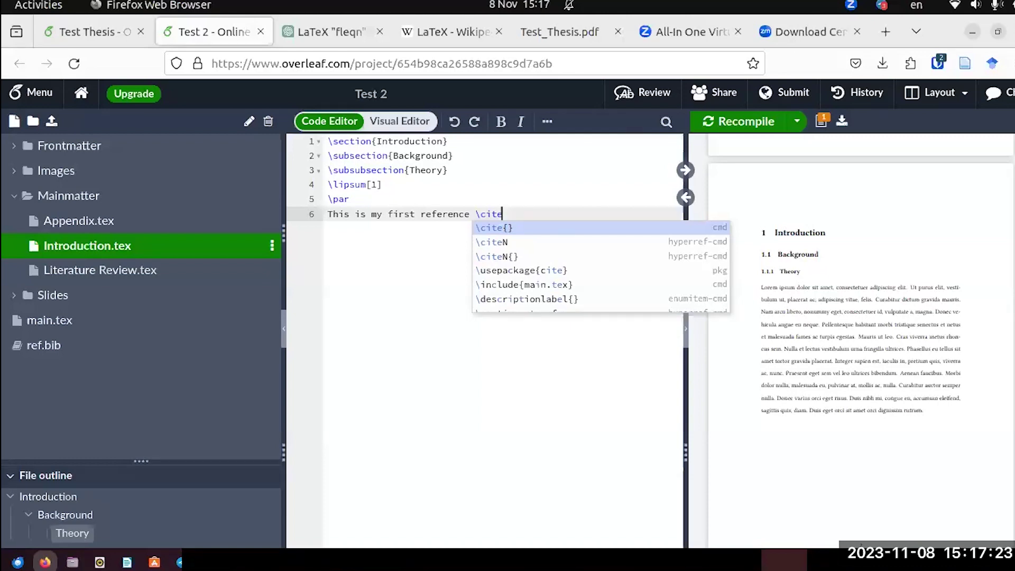
{"action": "key", "text": "BackSpace"}
{"action": "key", "text": "BackSpace"}
{"action": "key", "text": "BackSpace"}
{"action": "key", "text": "BackSpace"}
{"action": "key", "text": "BackSpace"}
{"action": "type", "text": "\\pare"}
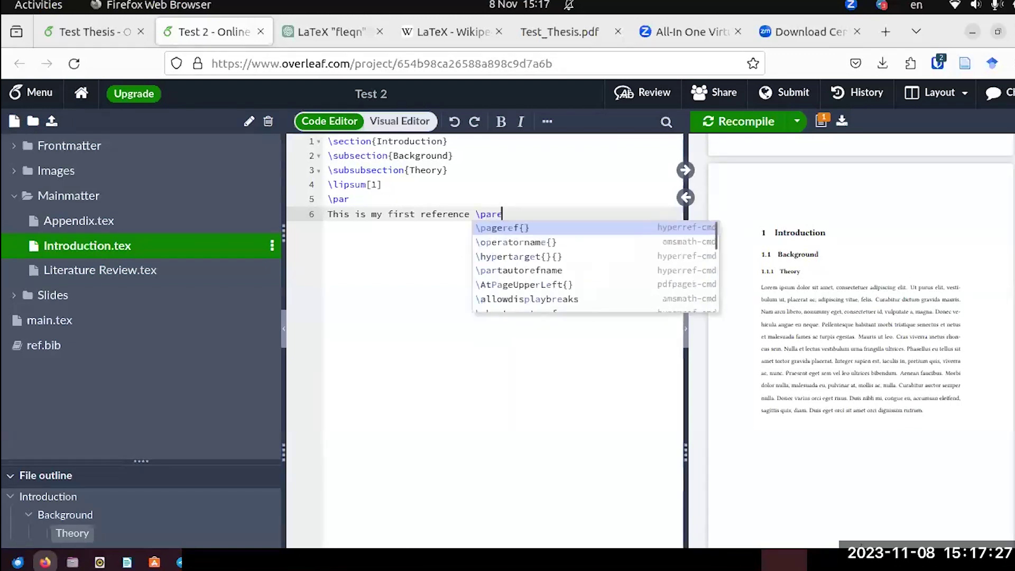
{"action": "type", "text": "n"}
{"action": "type", "text": "cit"}
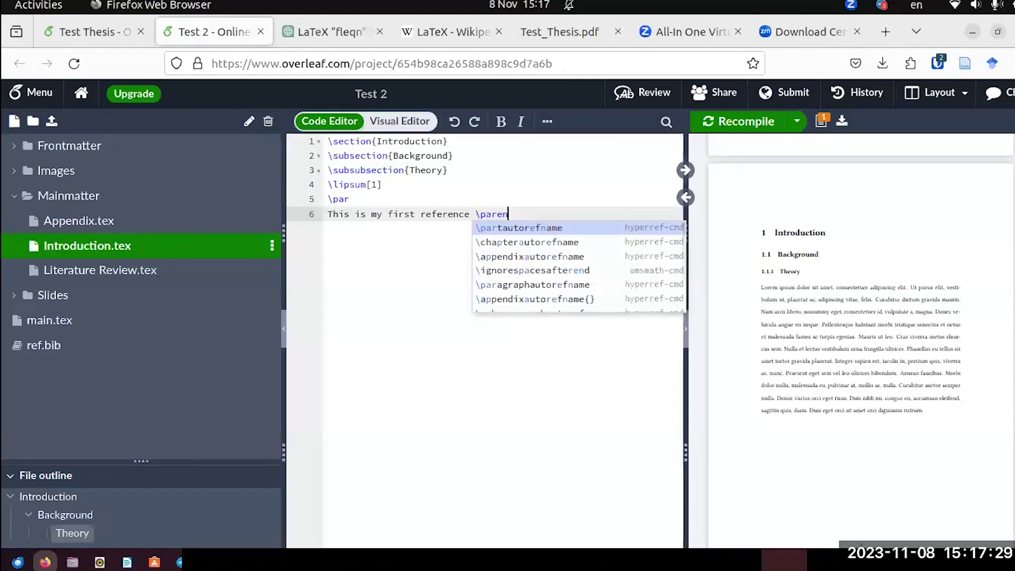
{"action": "type", "text": "e"}
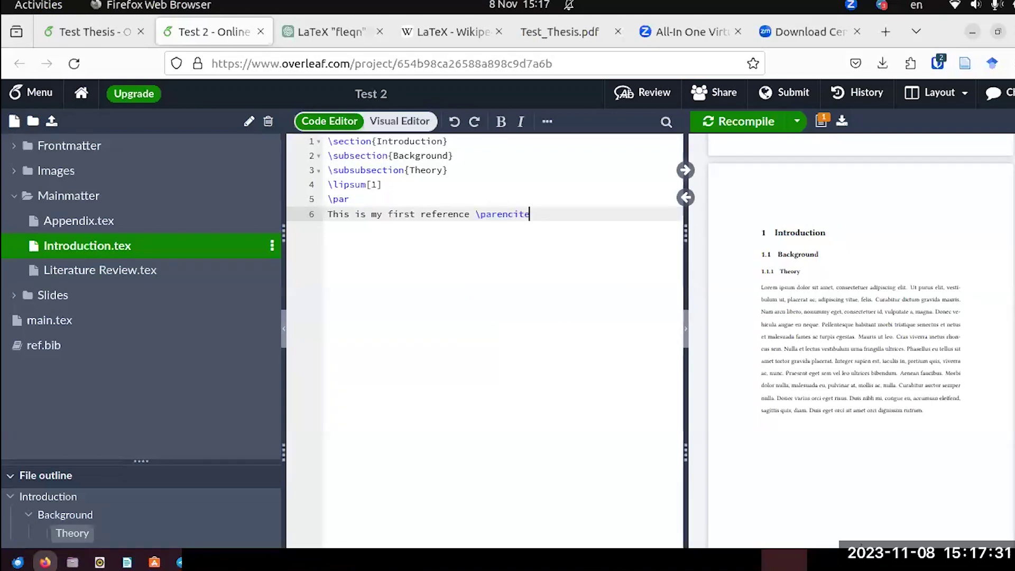
{"action": "type", "text": "{"}
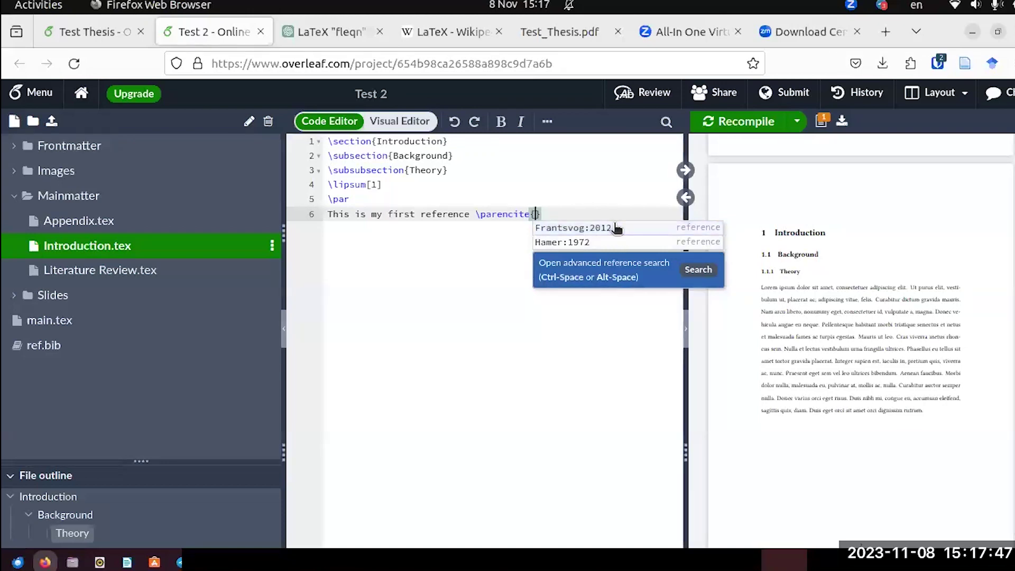
{"action": "left_click", "coordinate": [567, 228]}
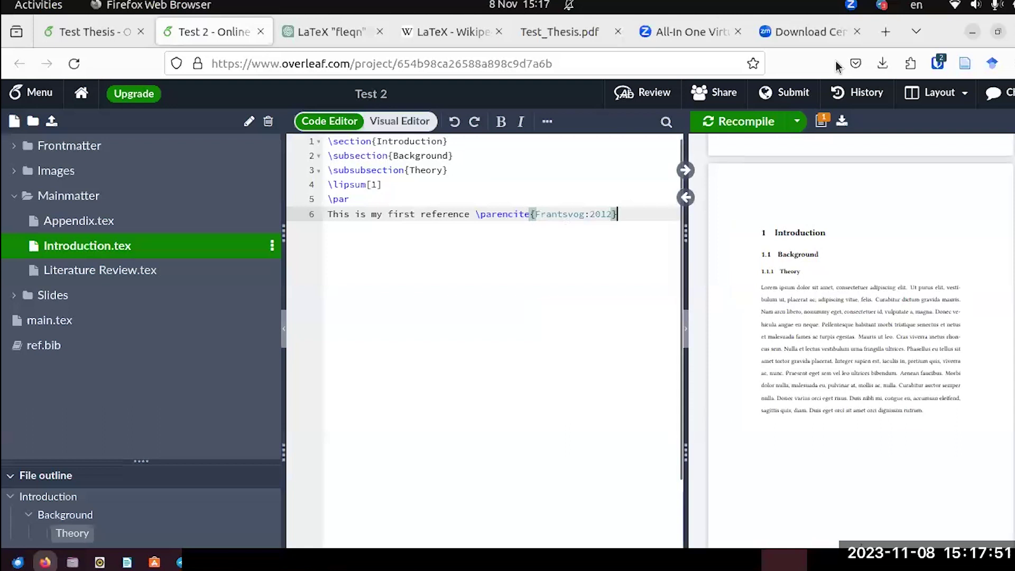
Recompile, then end line 6's citation sentence with a full stop.
{"action": "left_click", "coordinate": [761, 122]}
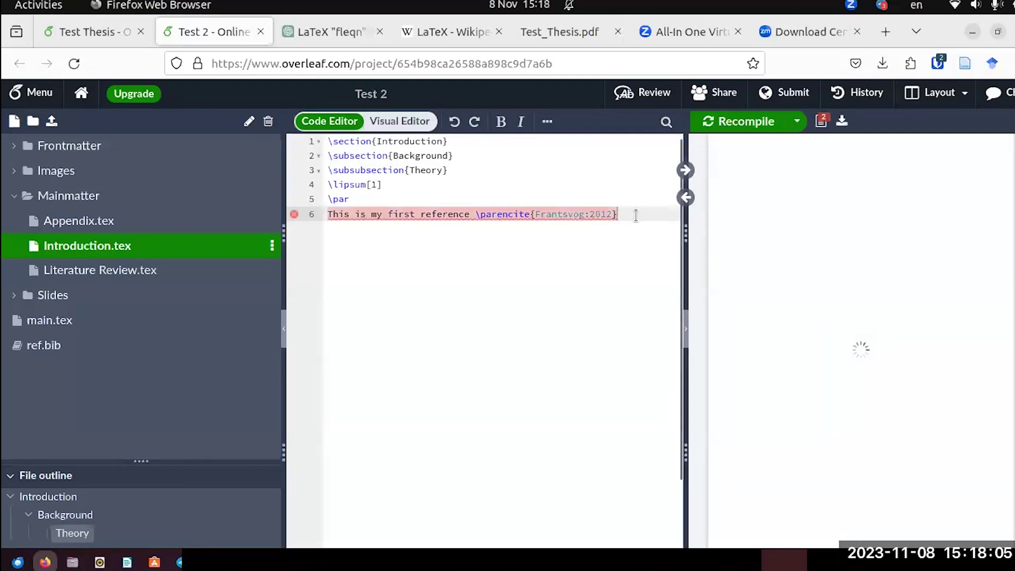
{"action": "mouse_move", "coordinate": [291, 216]}
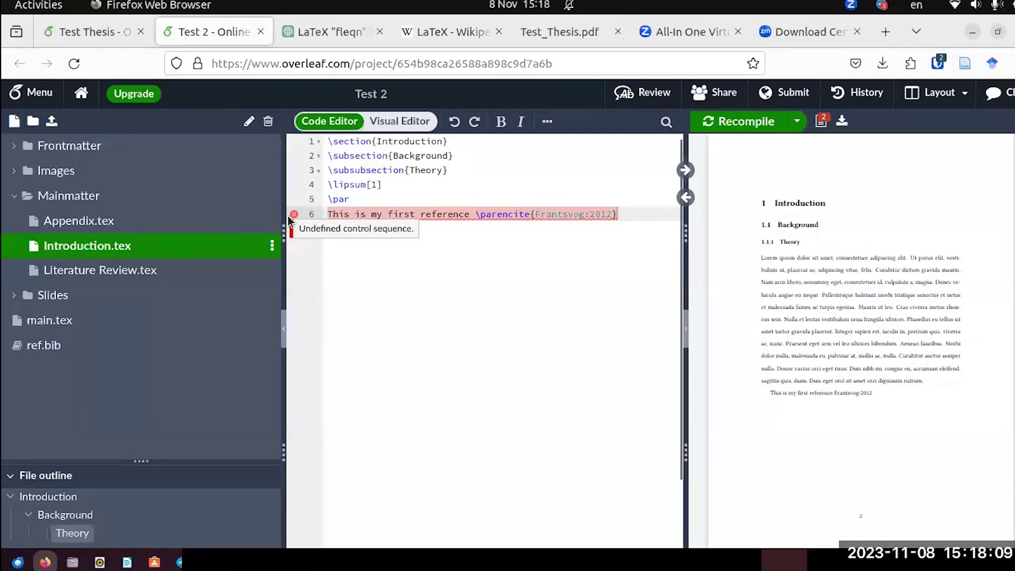
{"action": "left_click", "coordinate": [637, 216]}
{"action": "type", "text": "."}
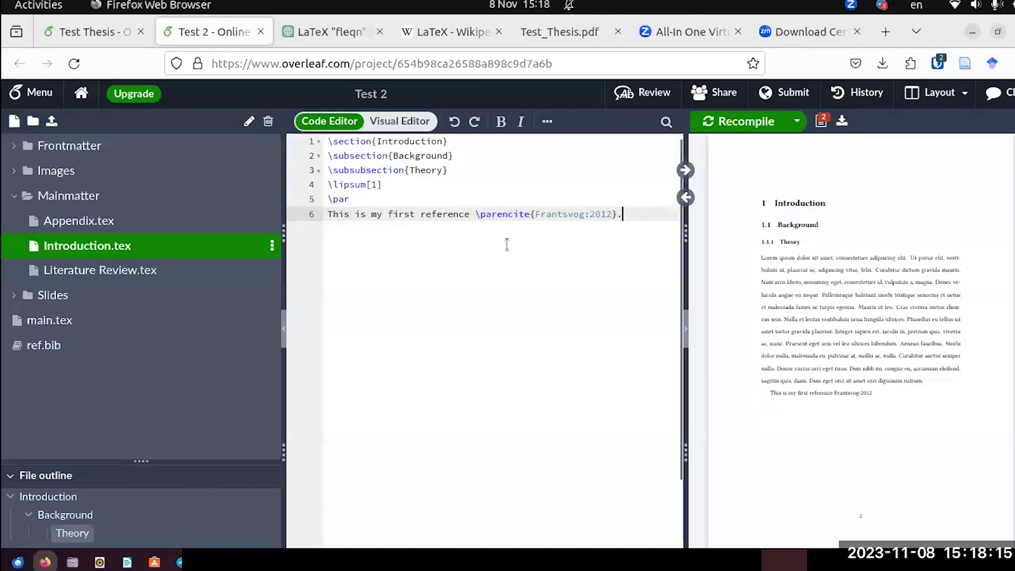
Scroll through the package setup in Test 2's main.tex, then return to the Test Thesis project.
{"action": "left_click", "coordinate": [65, 327]}
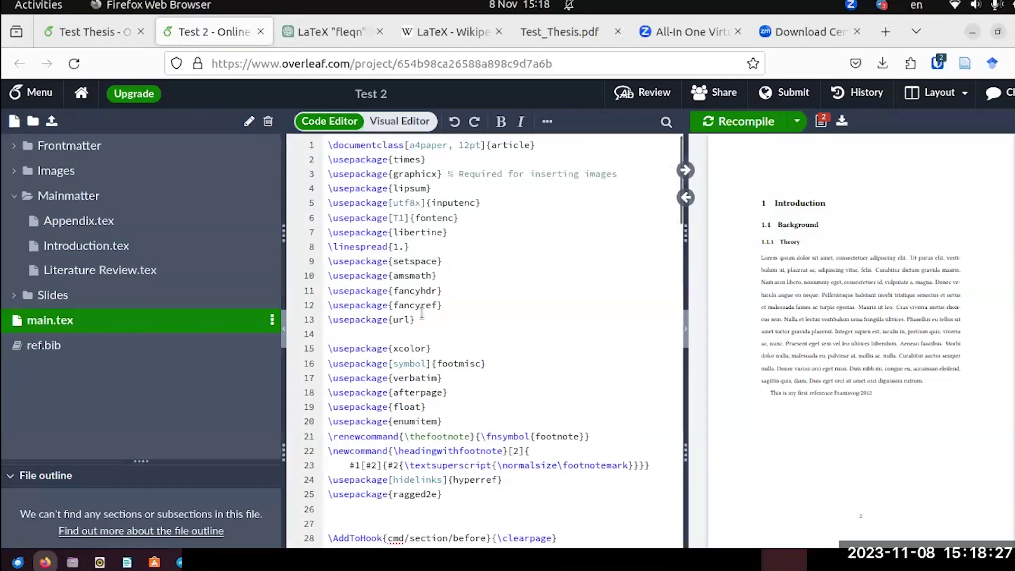
{"action": "scroll", "coordinate": [421, 311], "scroll_direction": "down", "scroll_amount": 2}
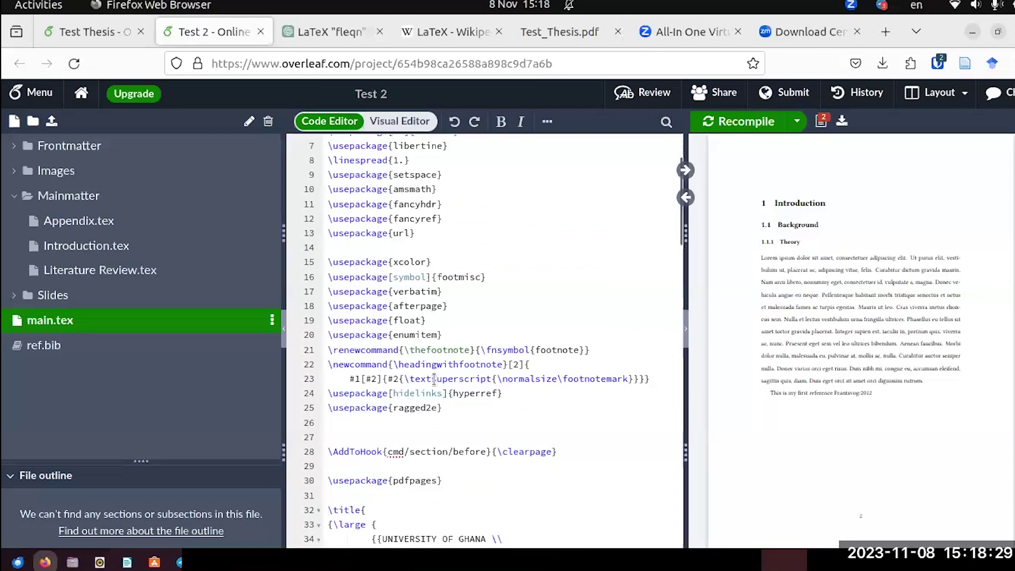
{"action": "scroll", "coordinate": [439, 416], "scroll_direction": "down", "scroll_amount": 2}
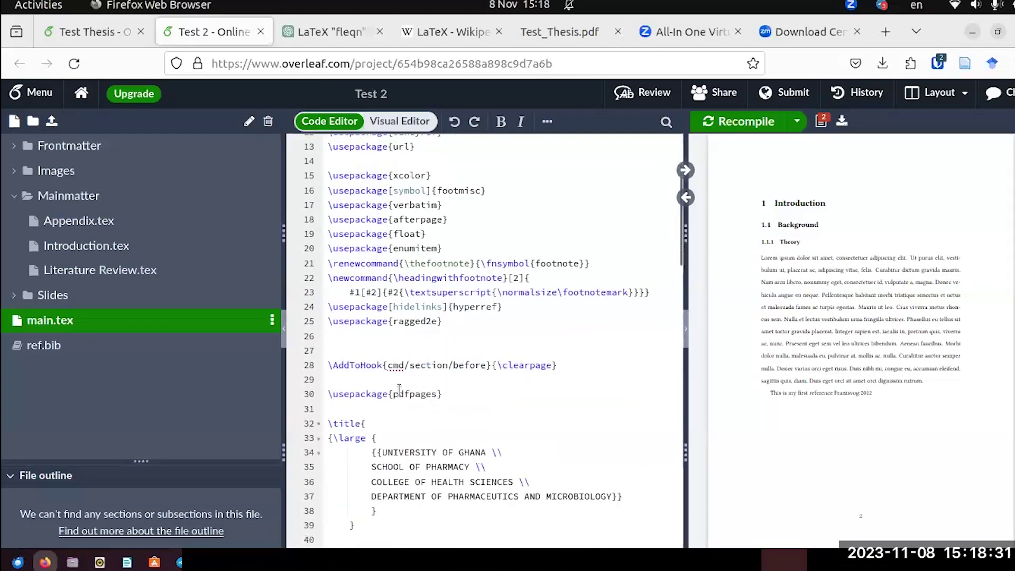
{"action": "scroll", "coordinate": [396, 402], "scroll_direction": "down", "scroll_amount": 2}
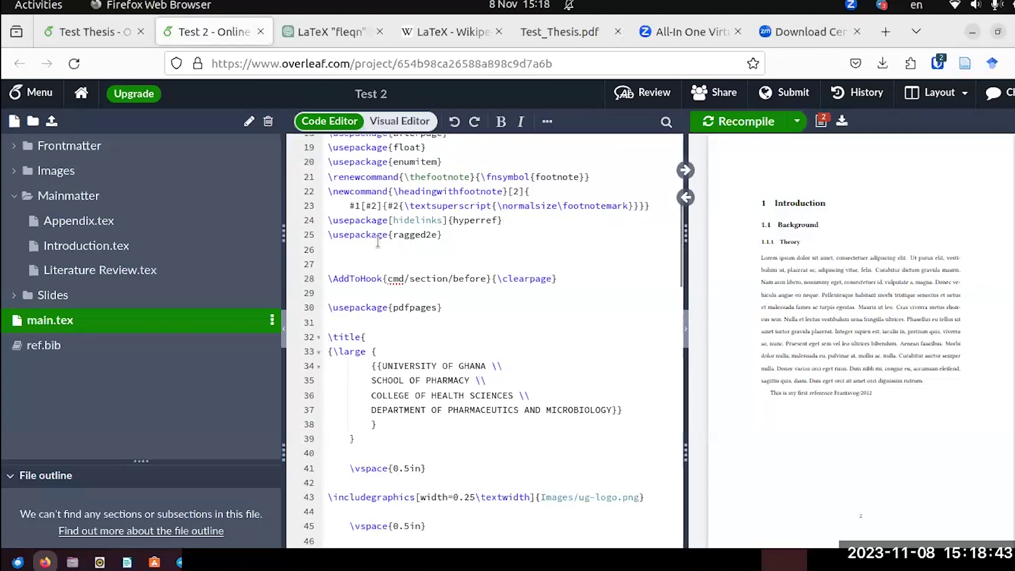
{"action": "left_click", "coordinate": [91, 33]}
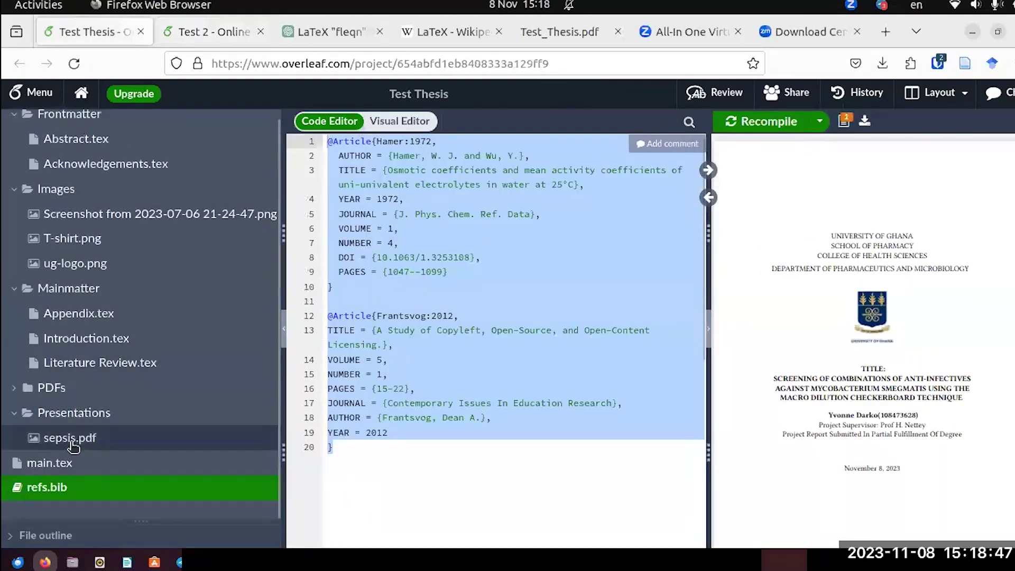
Copy the biblatex package line (line 15) from Test Thesis's main.tex, then return to Test 2's main.tex.
{"action": "left_click", "coordinate": [63, 462]}
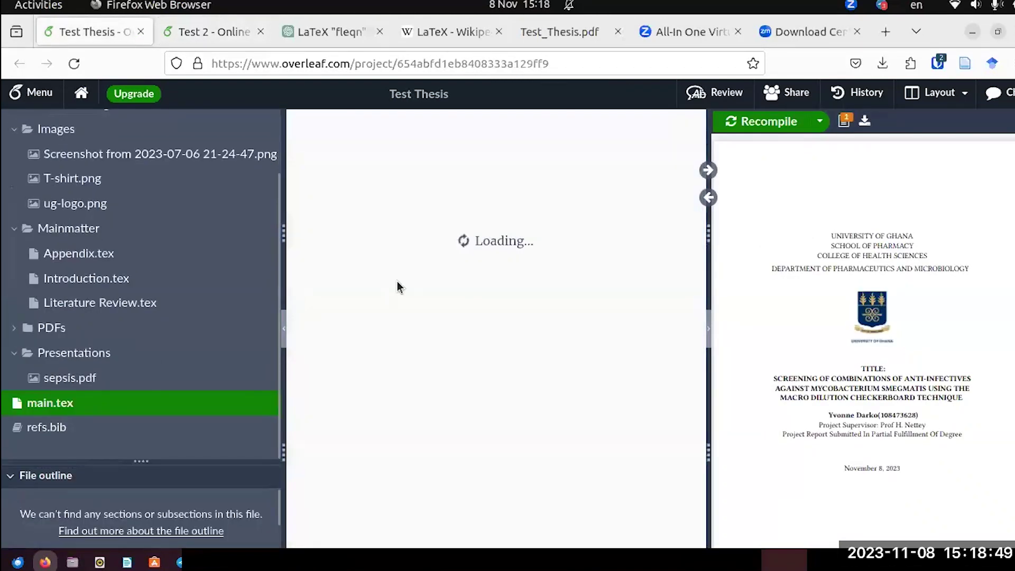
{"action": "scroll", "coordinate": [397, 280], "scroll_direction": "up", "scroll_amount": 15}
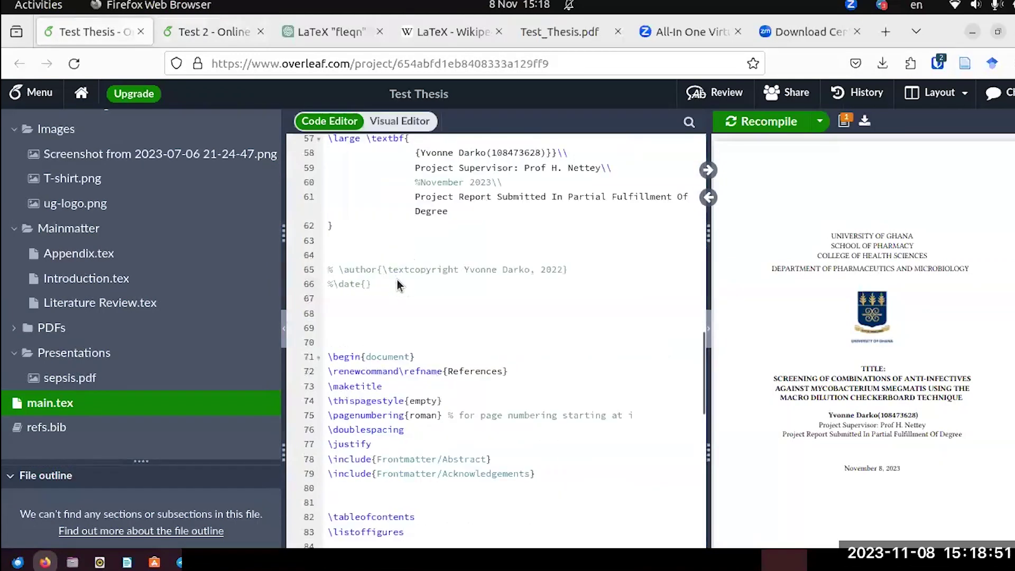
{"action": "scroll", "coordinate": [398, 285], "scroll_direction": "up", "scroll_amount": 3}
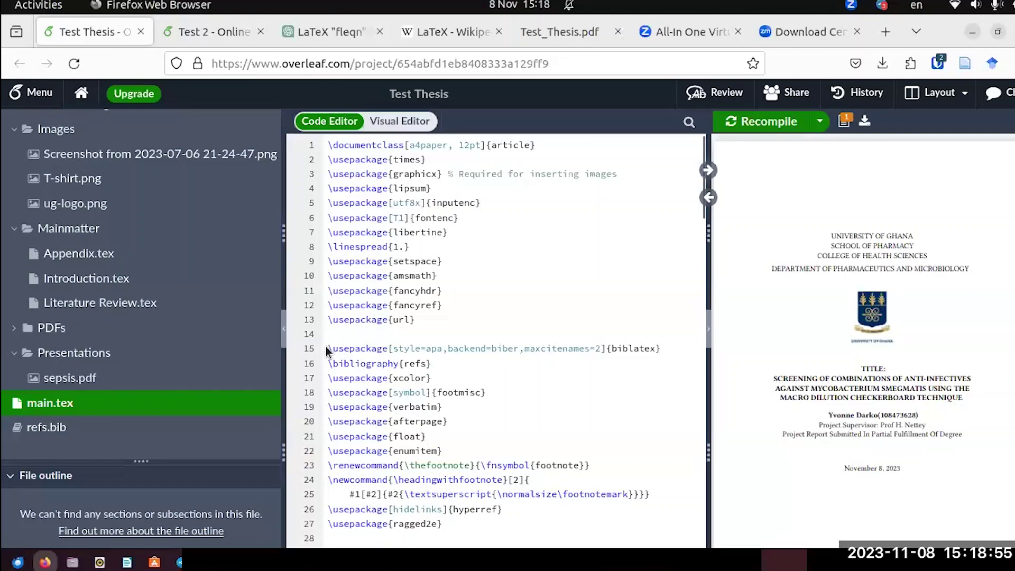
{"action": "left_click_drag", "start_coordinate": [326, 350], "coordinate": [664, 358]}
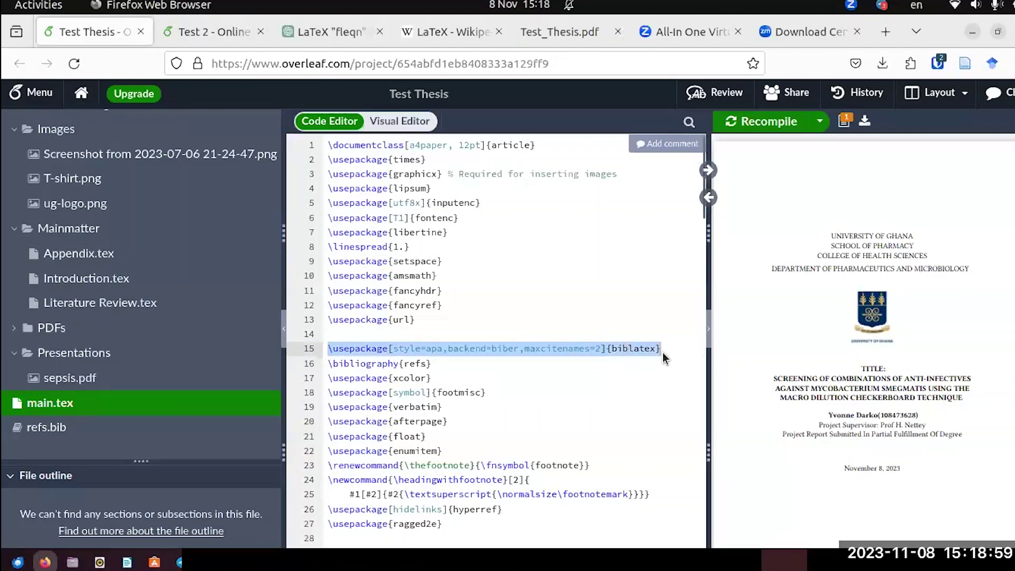
{"action": "left_click", "coordinate": [217, 36]}
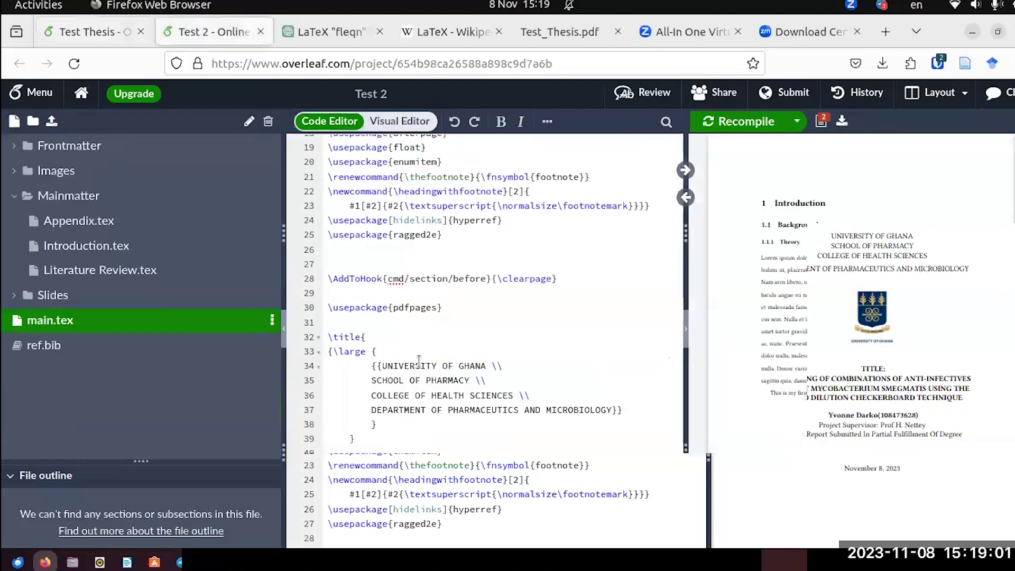
{"action": "scroll", "coordinate": [379, 297], "scroll_direction": "up", "scroll_amount": 3}
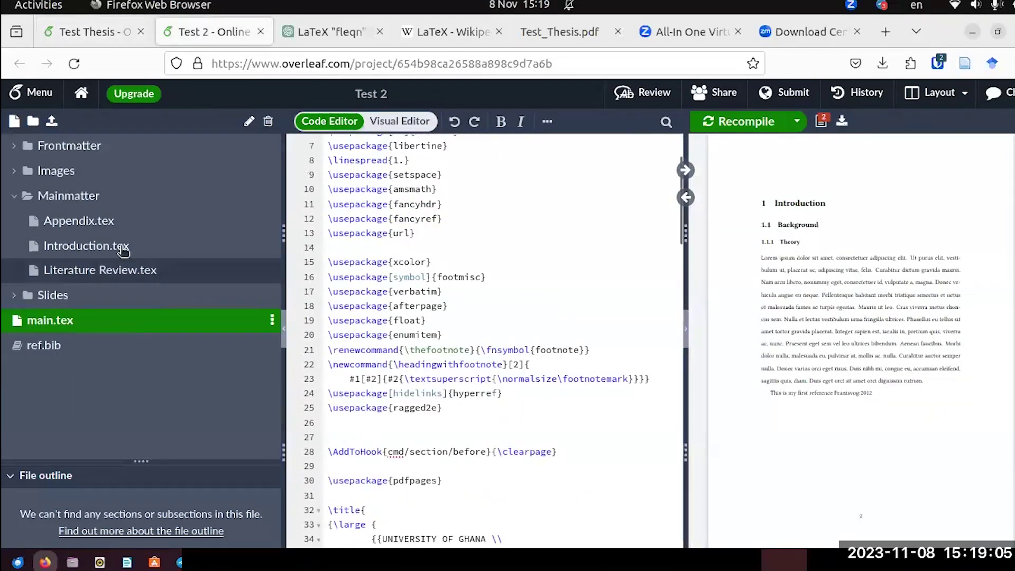
{"action": "left_click", "coordinate": [93, 32]}
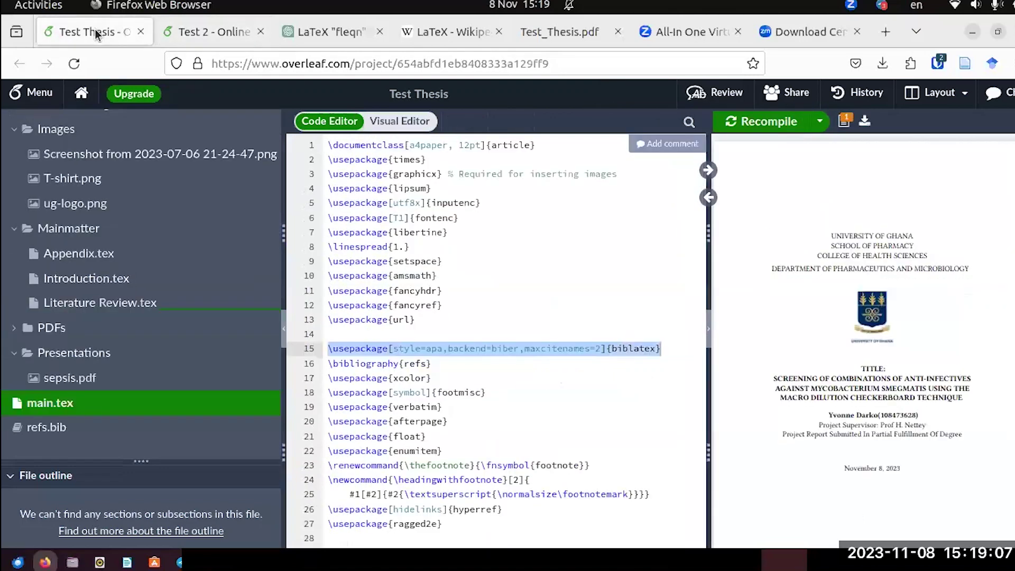
{"action": "left_click", "coordinate": [222, 32]}
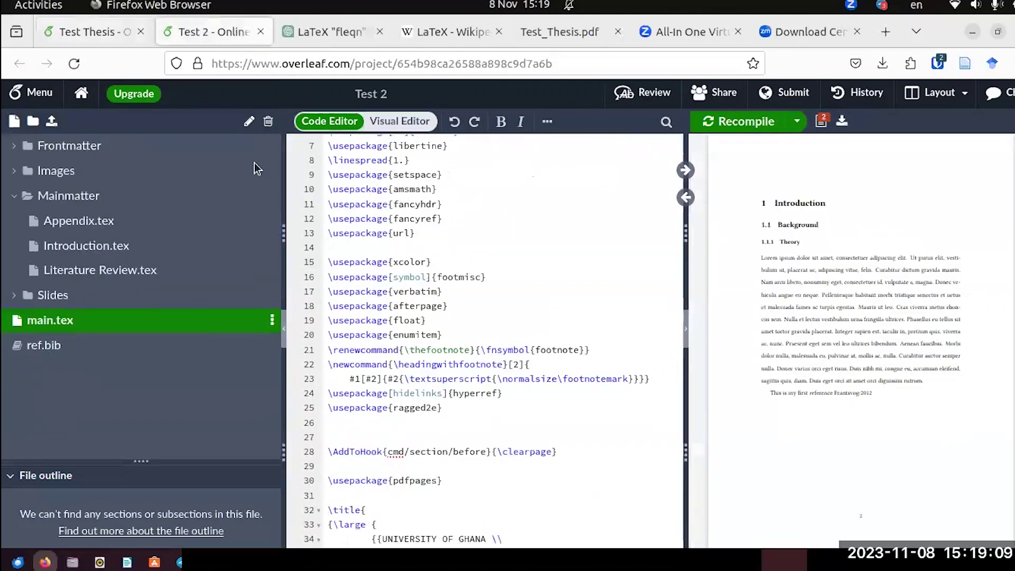
Paste the biblatex line as line 15 of main.tex and add \bibliography{ref} on line 16.
{"action": "left_click", "coordinate": [328, 247]}
{"action": "key", "text": "Return"}
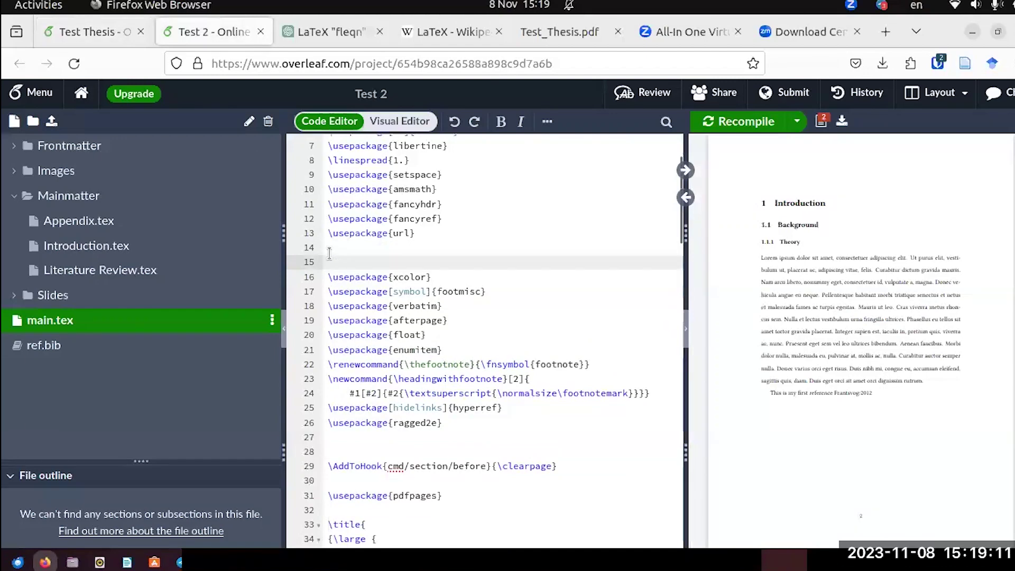
{"action": "type", "text": "\\usepackage[style=apa,backend=biber,maxcitenames=2]{biblatex}"}
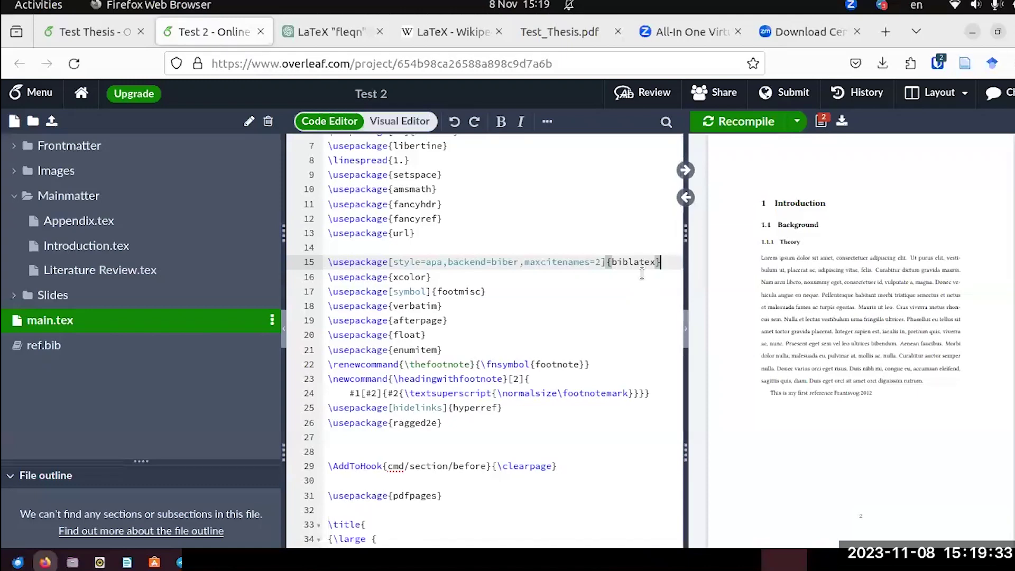
{"action": "key", "text": "Return"}
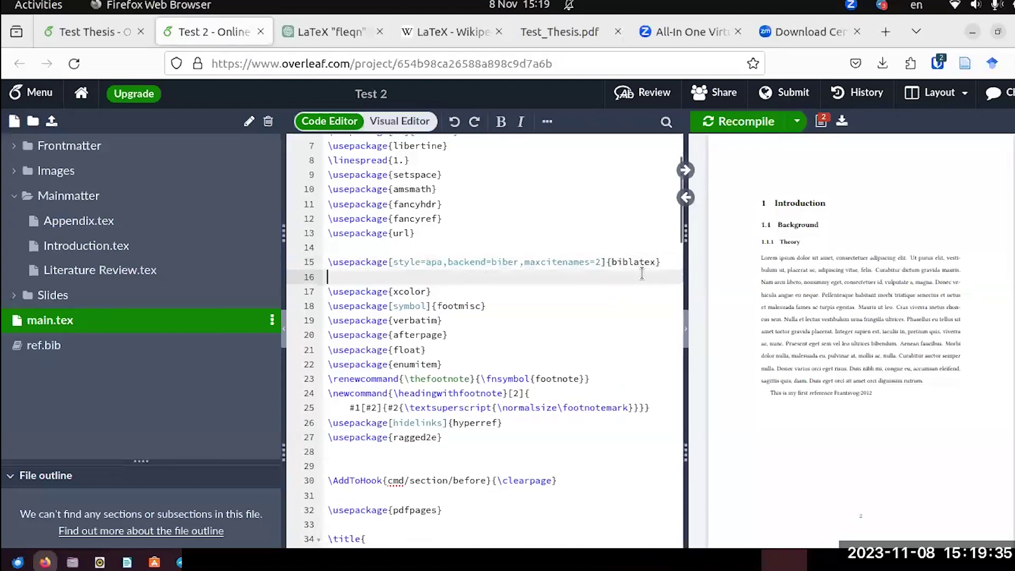
{"action": "type", "text": "\\b"}
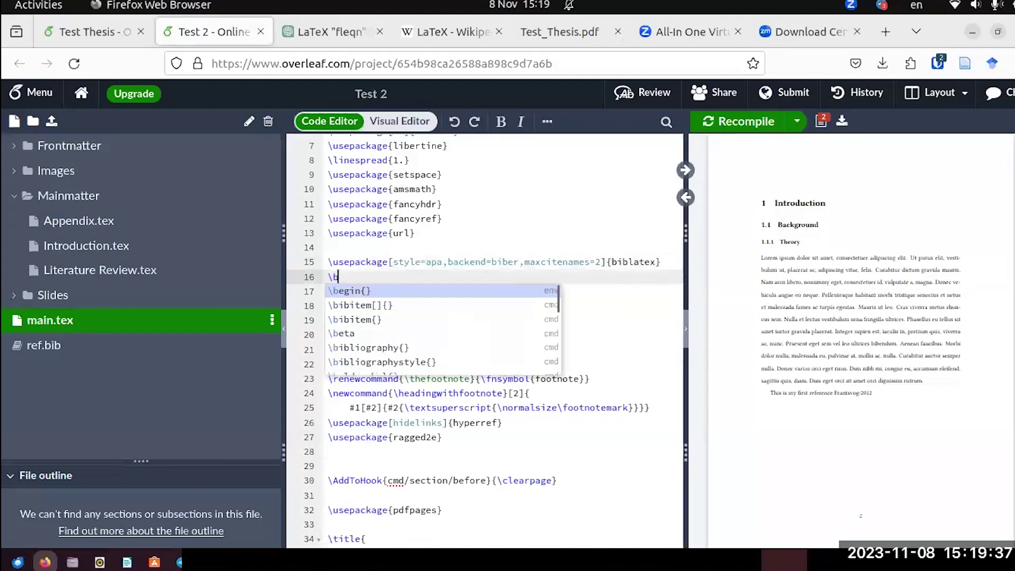
{"action": "type", "text": "i"}
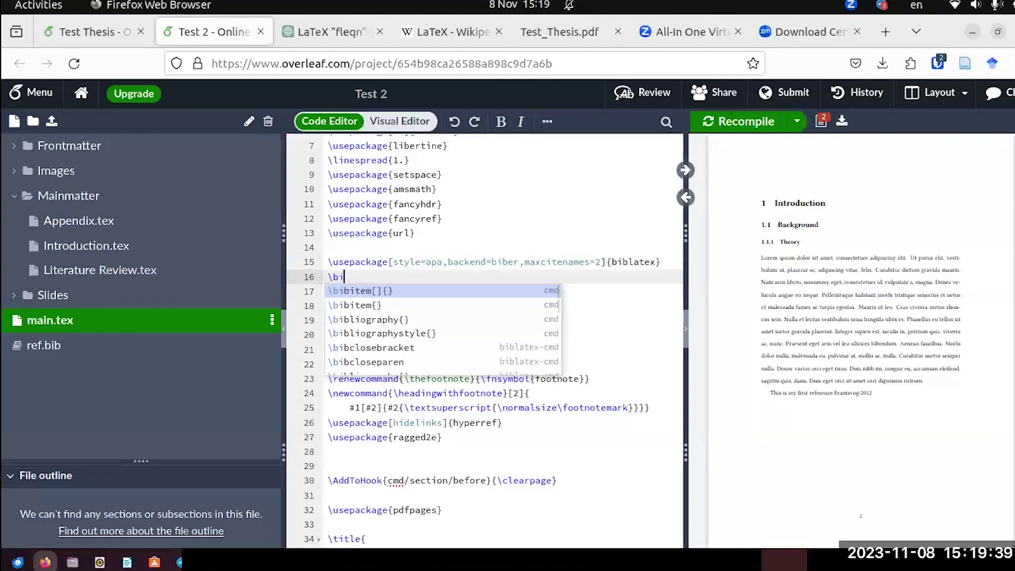
{"action": "type", "text": "bli"}
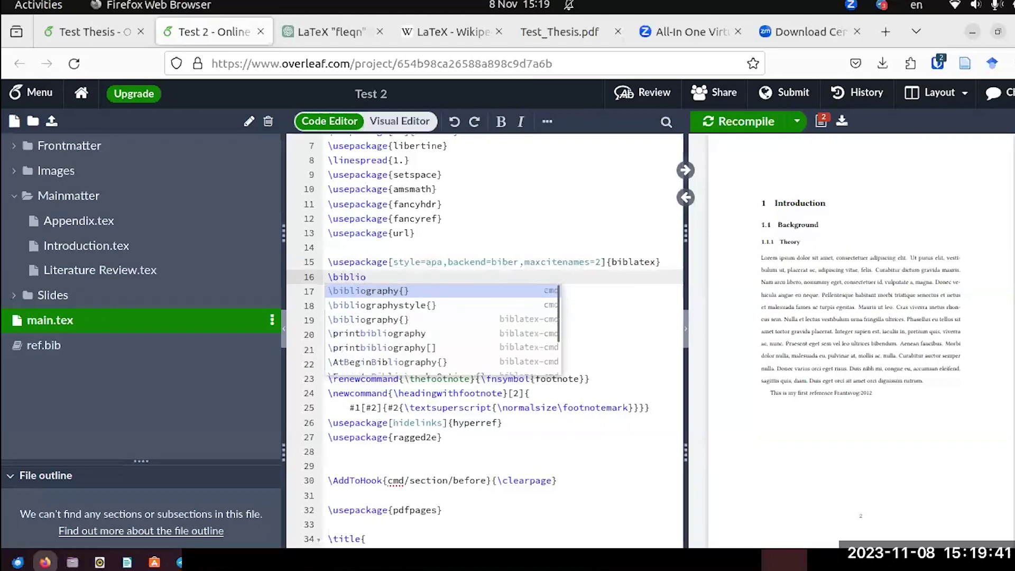
{"action": "type", "text": "o"}
{"action": "key", "text": "Return"}
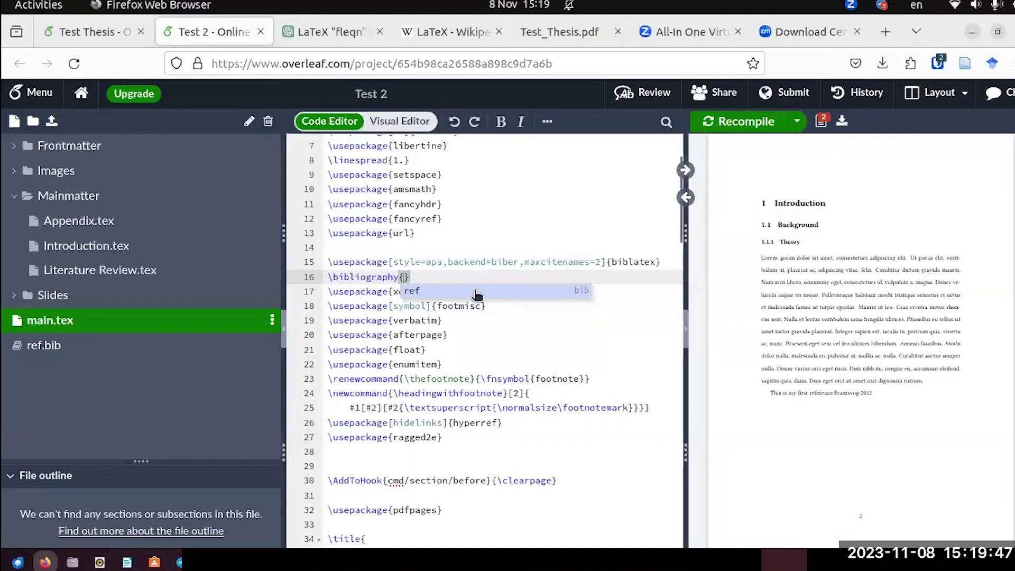
{"action": "left_click", "coordinate": [436, 292]}
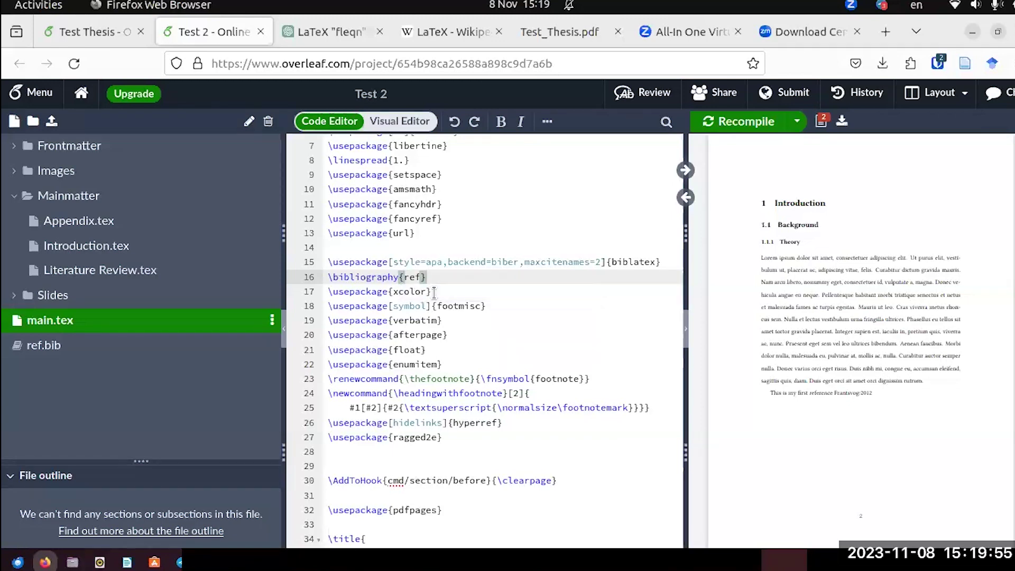
Recompile and zoom the PDF preview to check the citation renders as (Frantsvog, 2012).
{"action": "left_click", "coordinate": [745, 122]}
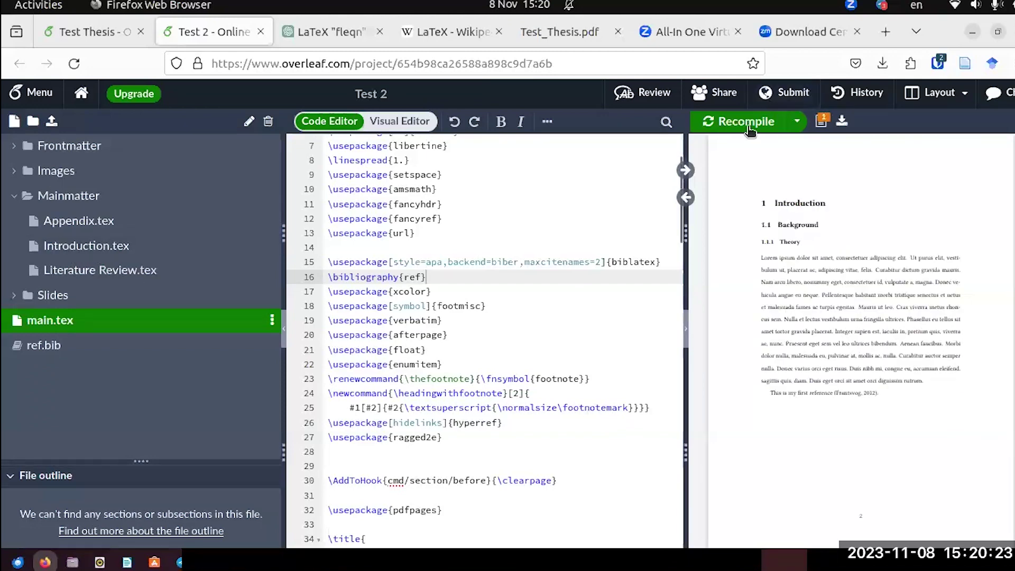
{"action": "left_click", "coordinate": [791, 160]}
{"action": "left_click", "coordinate": [791, 160]}
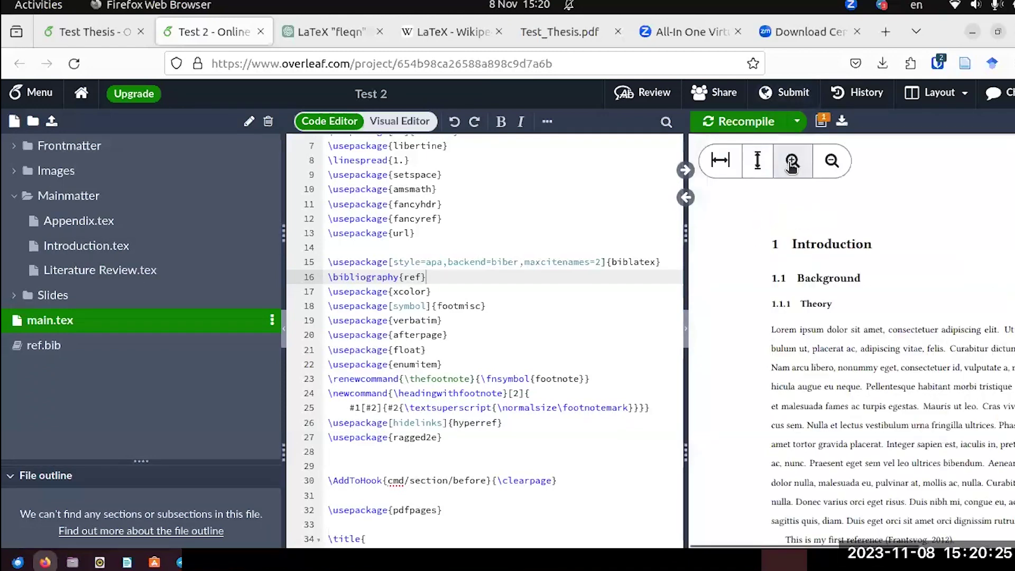
{"action": "scroll", "coordinate": [856, 352], "scroll_direction": "down", "scroll_amount": 4}
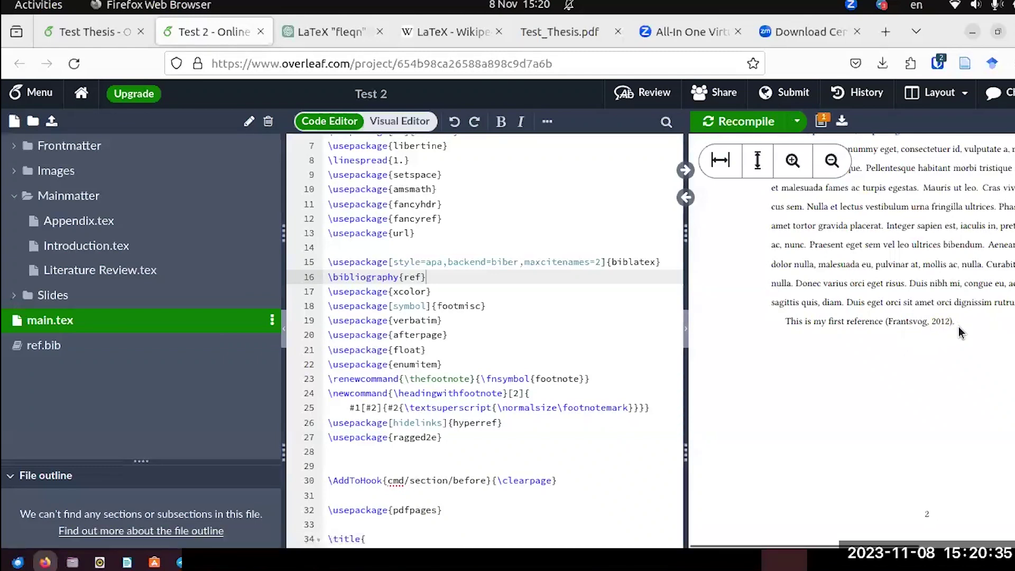
Open Introduction.tex and scroll through its contents.
{"action": "left_click", "coordinate": [52, 253]}
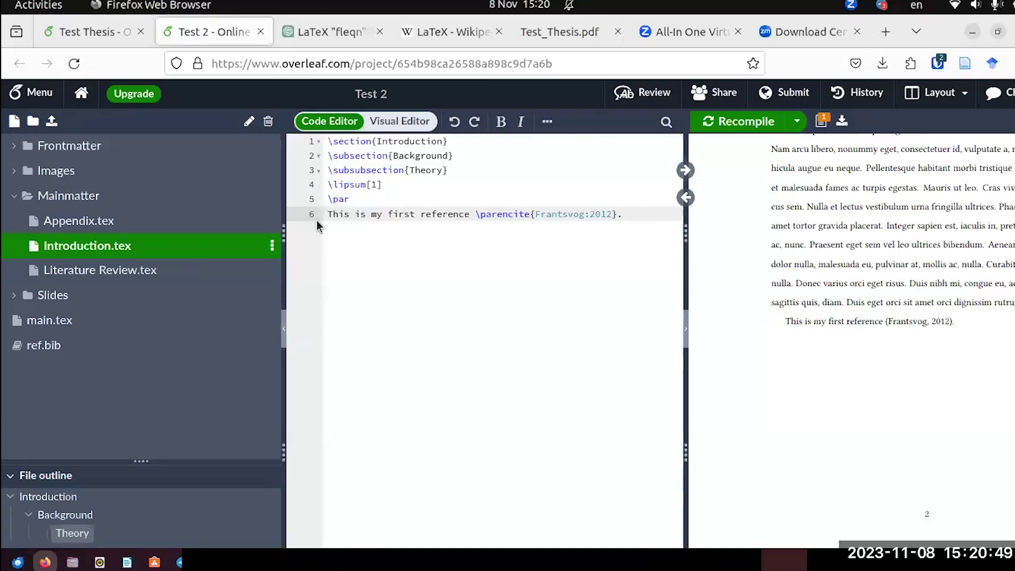
{"action": "scroll", "coordinate": [939, 305], "scroll_direction": "down", "scroll_amount": 5}
{"action": "scroll", "coordinate": [939, 305], "scroll_direction": "down", "scroll_amount": 15}
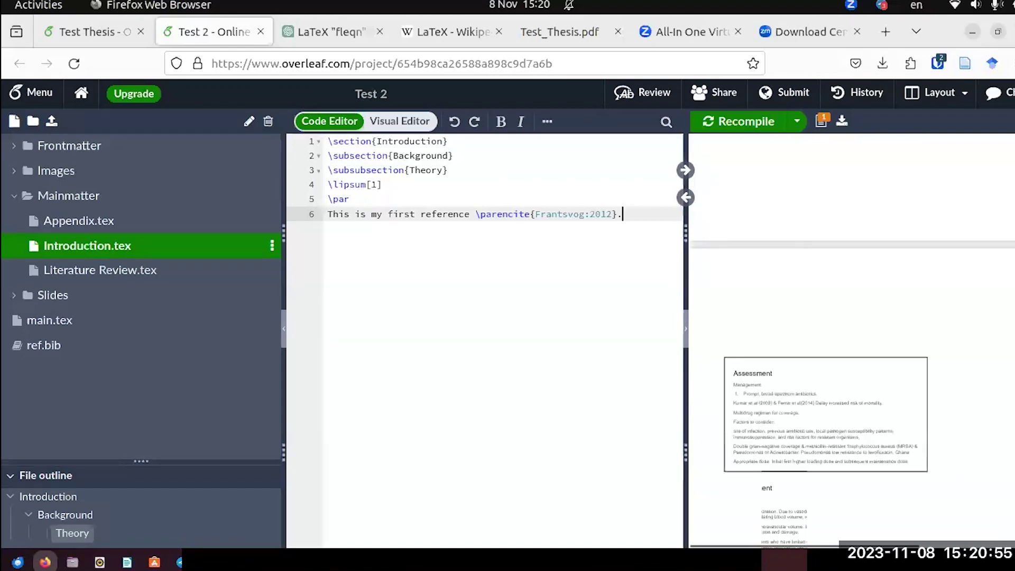
{"action": "scroll", "coordinate": [850, 339], "scroll_direction": "down", "scroll_amount": 5}
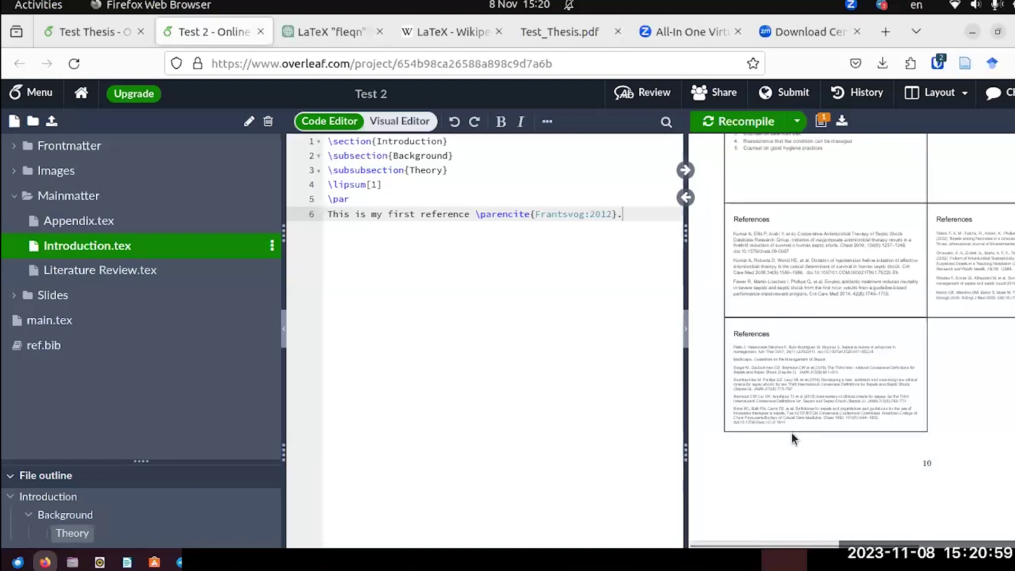
Add \printbibliography after the \include{Mainmatter/Appendix} line in main.tex, just before \end{document}, and recompile.
{"action": "left_click", "coordinate": [43, 323]}
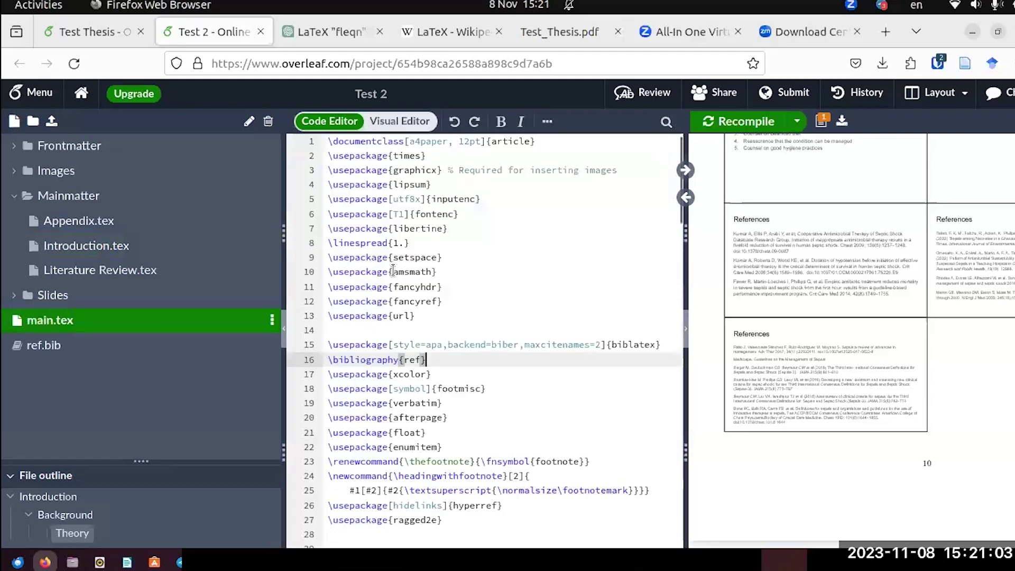
{"action": "scroll", "coordinate": [496, 303], "scroll_direction": "down", "scroll_amount": 6}
{"action": "scroll", "coordinate": [496, 302], "scroll_direction": "down", "scroll_amount": 7}
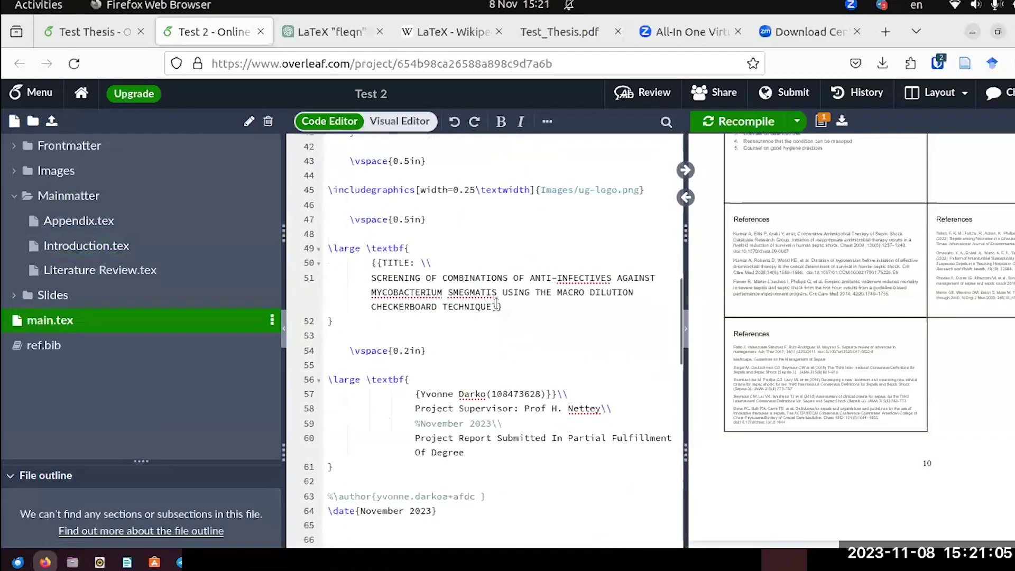
{"action": "scroll", "coordinate": [496, 303], "scroll_direction": "down", "scroll_amount": 6}
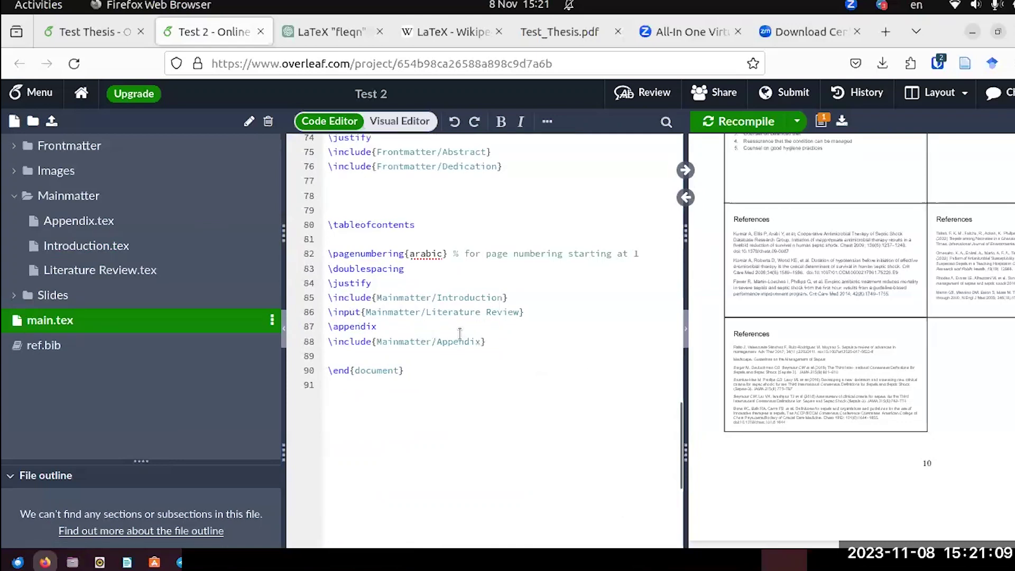
{"action": "left_click", "coordinate": [492, 342]}
{"action": "key", "text": "Return"}
{"action": "key", "text": "Return"}
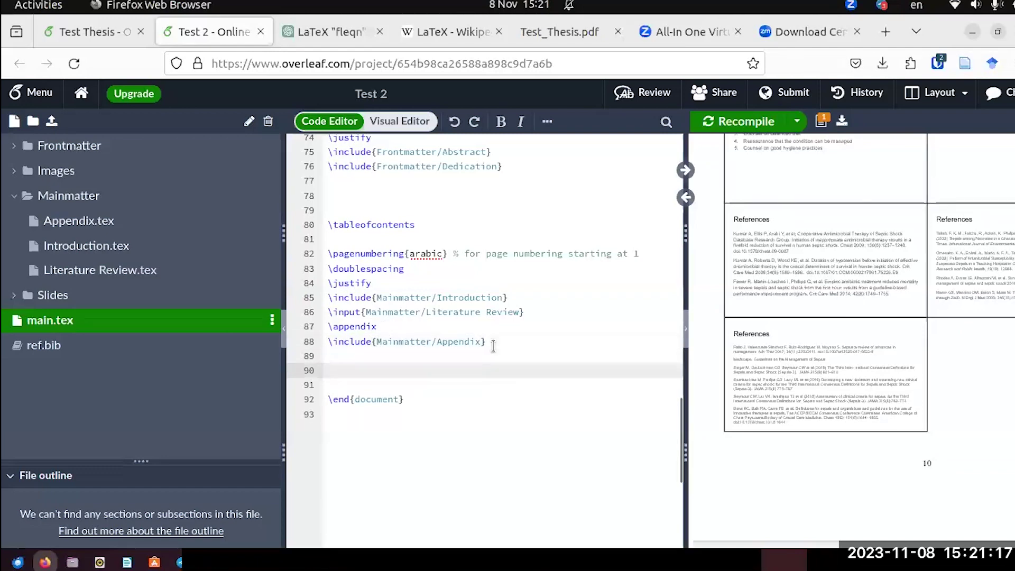
{"action": "type", "text": "\\"}
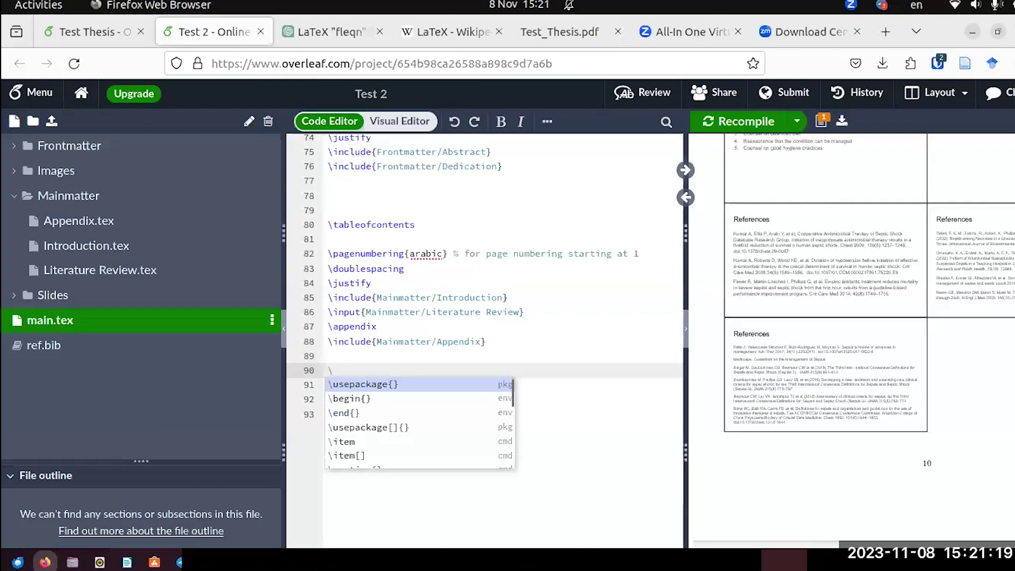
{"action": "type", "text": "print"}
{"action": "key", "text": "Return"}
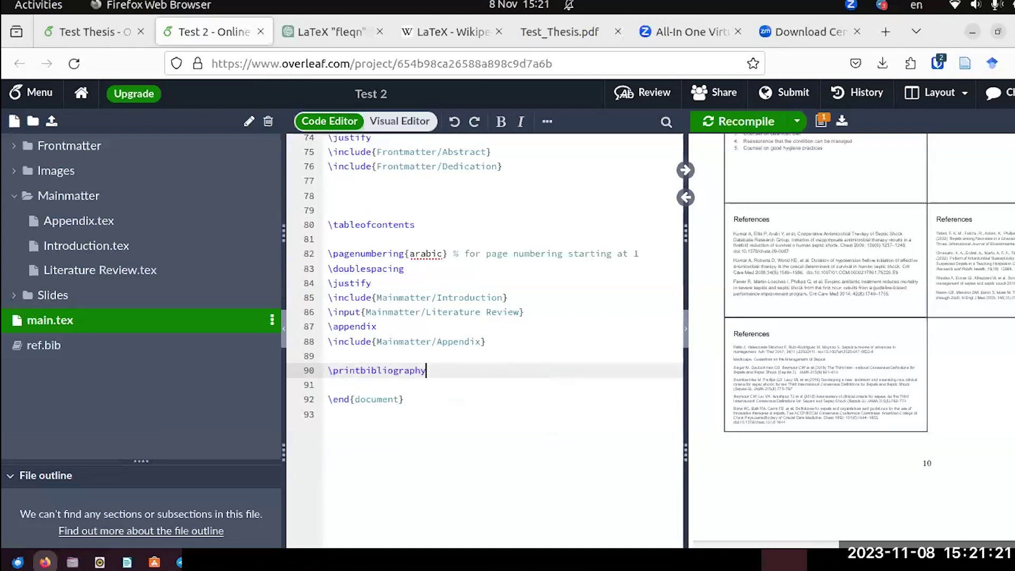
{"action": "left_click", "coordinate": [746, 122]}
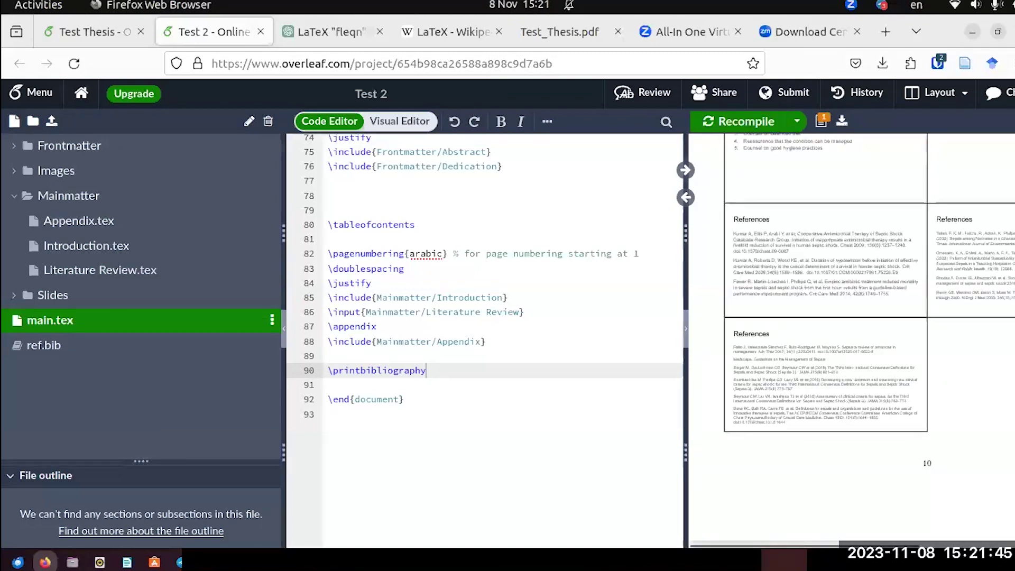
Scroll and zoom the PDF preview to inspect the References page listing Frantsvog (2012).
{"action": "scroll", "coordinate": [924, 449], "scroll_direction": "up", "scroll_amount": 2}
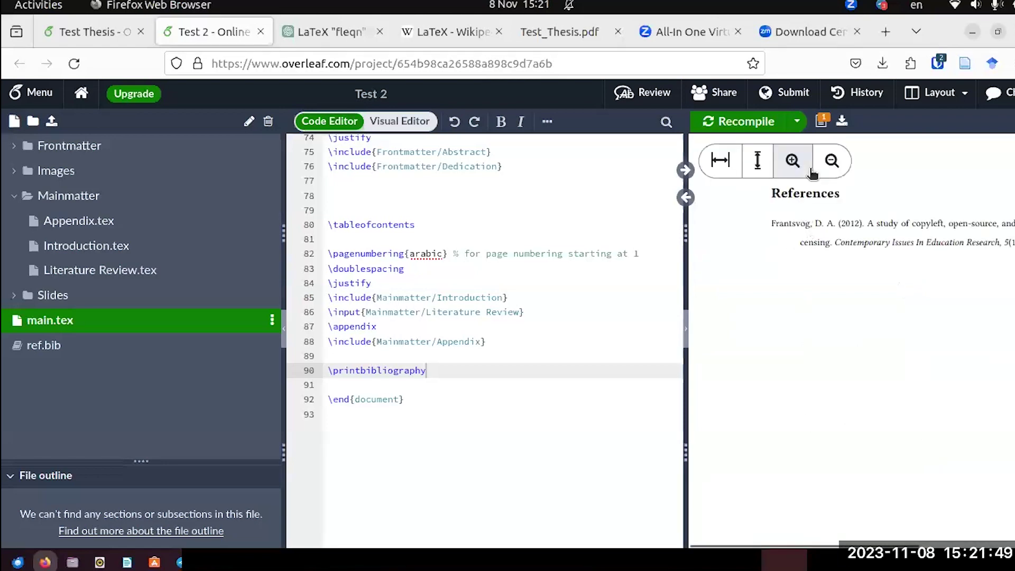
{"action": "left_click", "coordinate": [832, 161]}
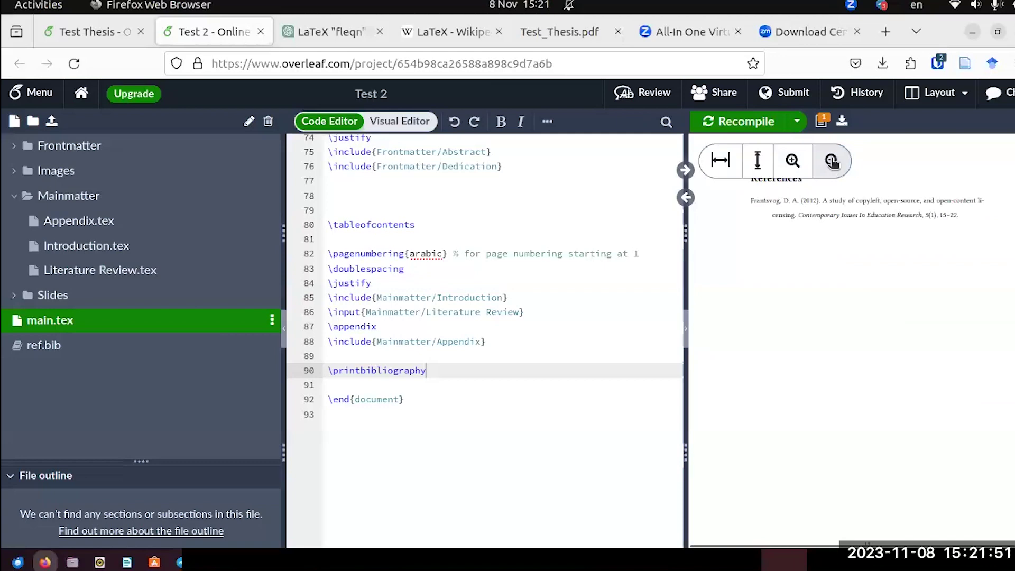
{"action": "scroll", "coordinate": [851, 232], "scroll_direction": "up", "scroll_amount": 3}
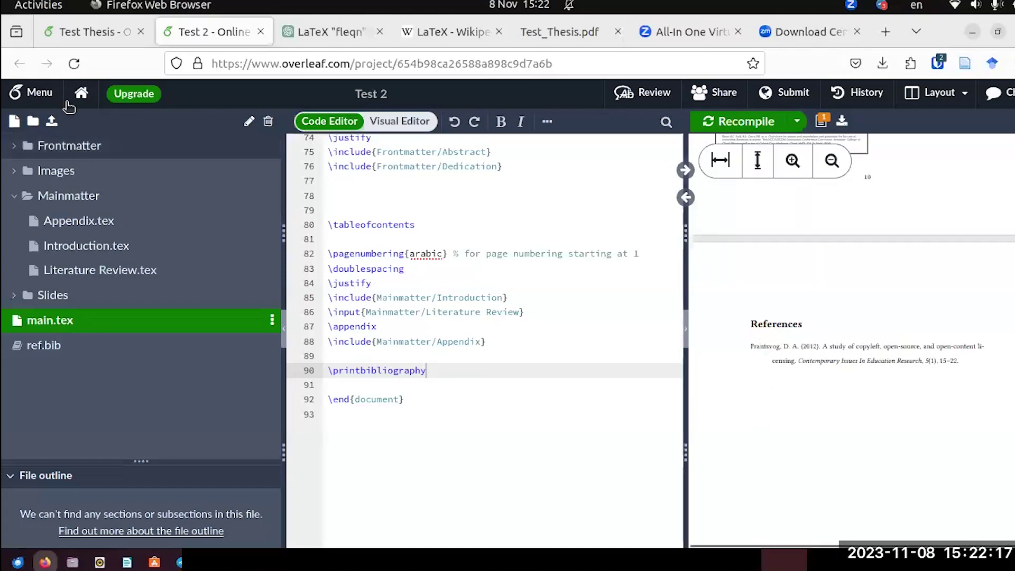
Open Literature Review.tex and start a new line after the lipsum paragraph.
{"action": "left_click", "coordinate": [151, 269]}
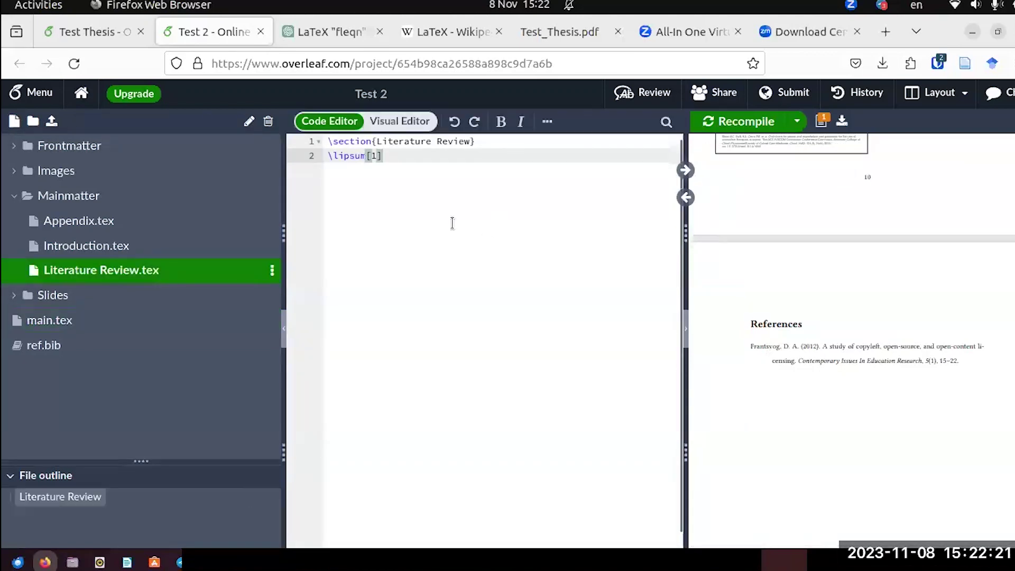
{"action": "key", "text": "Return"}
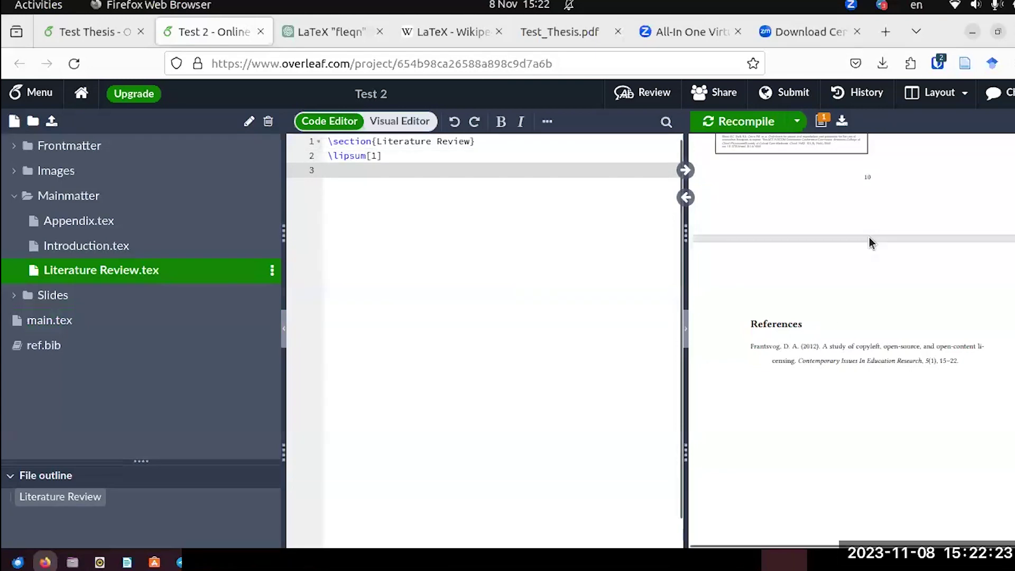
{"action": "scroll", "coordinate": [892, 236], "scroll_direction": "up", "scroll_amount": 5}
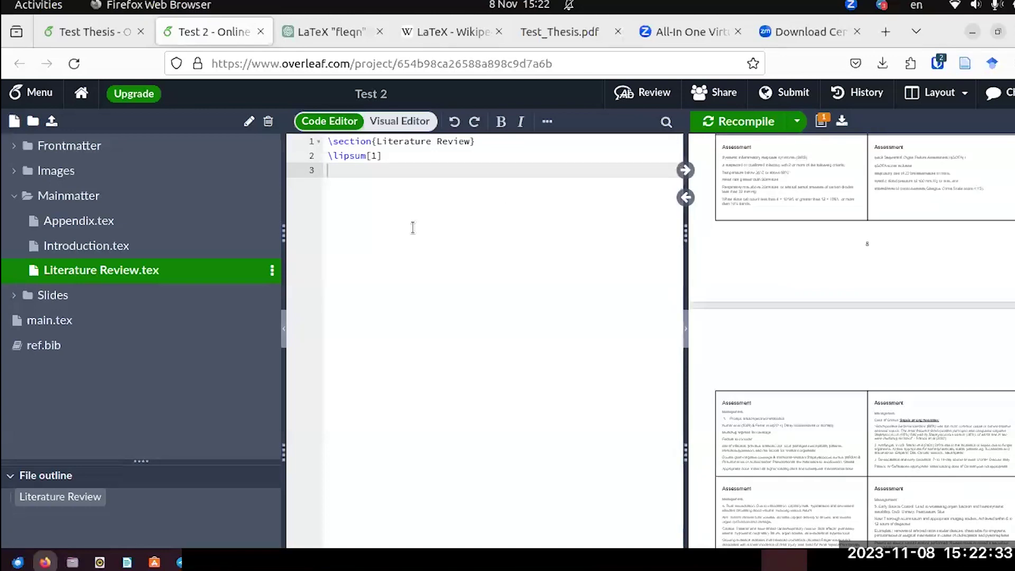
{"action": "scroll", "coordinate": [998, 281], "scroll_direction": "up", "scroll_amount": 10}
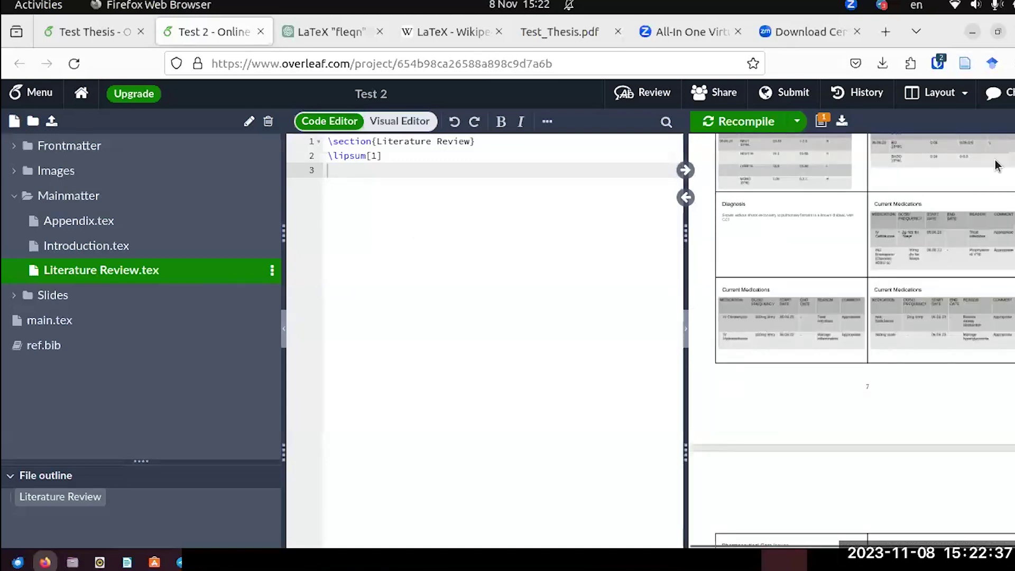
{"action": "scroll", "coordinate": [992, 141], "scroll_direction": "up", "scroll_amount": 20}
{"action": "scroll", "coordinate": [929, 314], "scroll_direction": "down", "scroll_amount": 15}
{"action": "scroll", "coordinate": [930, 315], "scroll_direction": "down", "scroll_amount": 15}
{"action": "scroll", "coordinate": [929, 317], "scroll_direction": "down", "scroll_amount": 5}
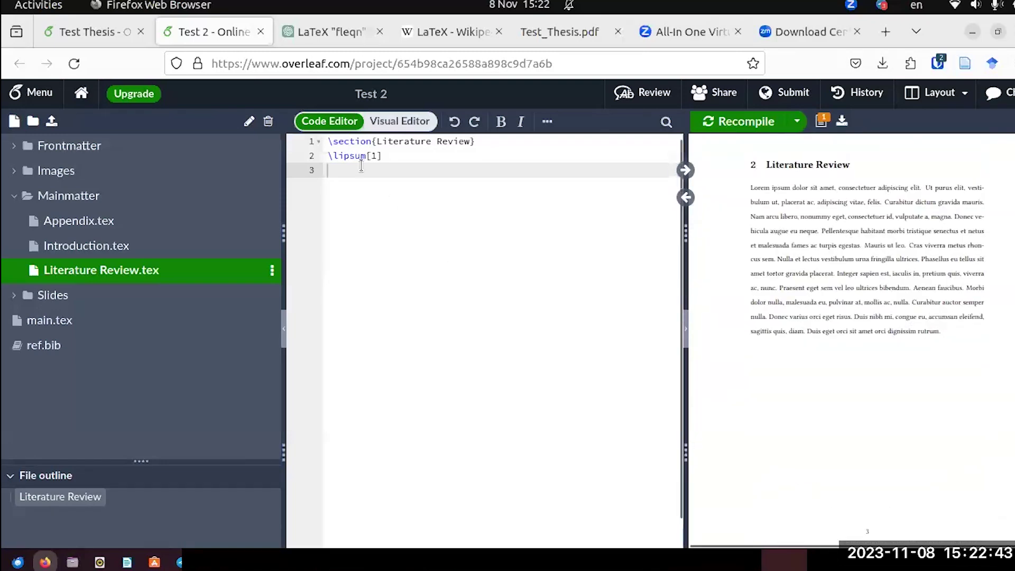
Write 'According to \textcite{Hamer:1972} this is my second reference' on the new line.
{"action": "type", "text": "According "}
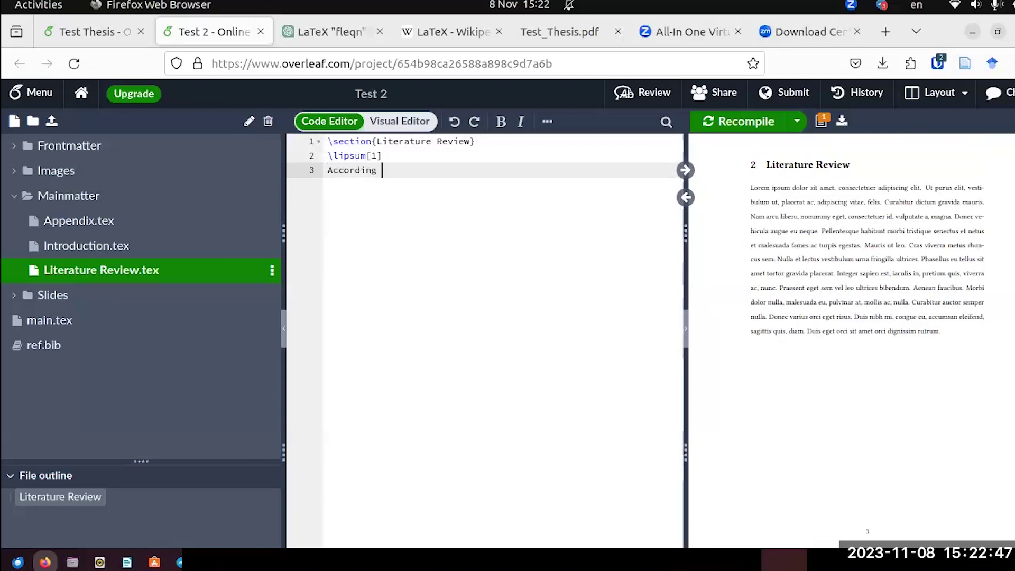
{"action": "type", "text": "to \\"}
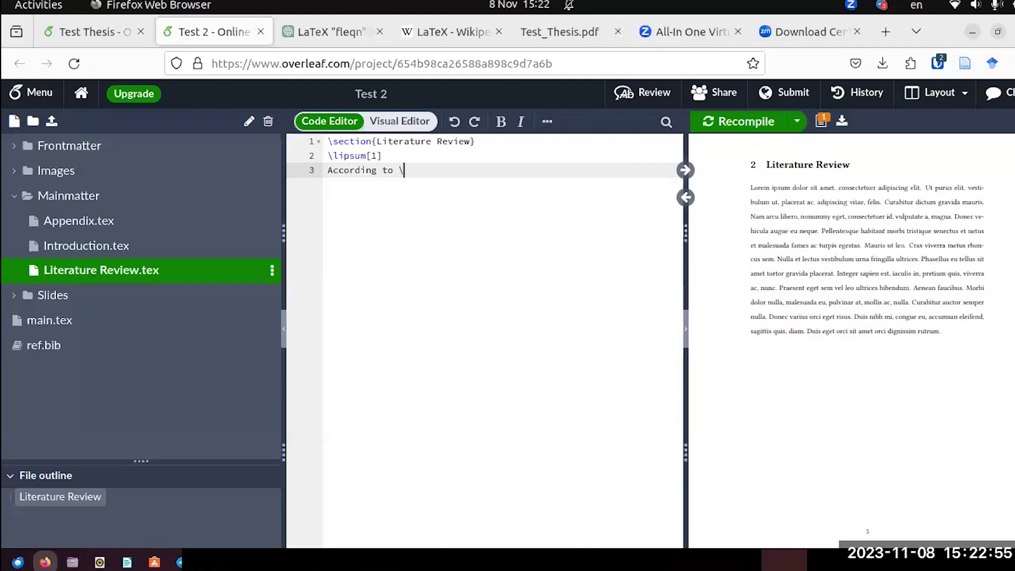
{"action": "type", "text": "tex"}
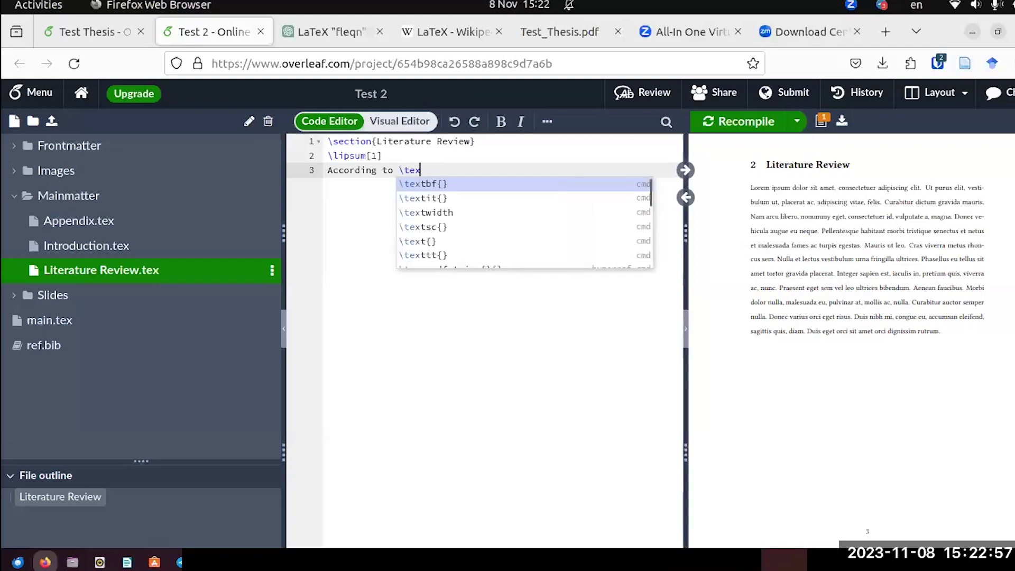
{"action": "type", "text": "tcite"}
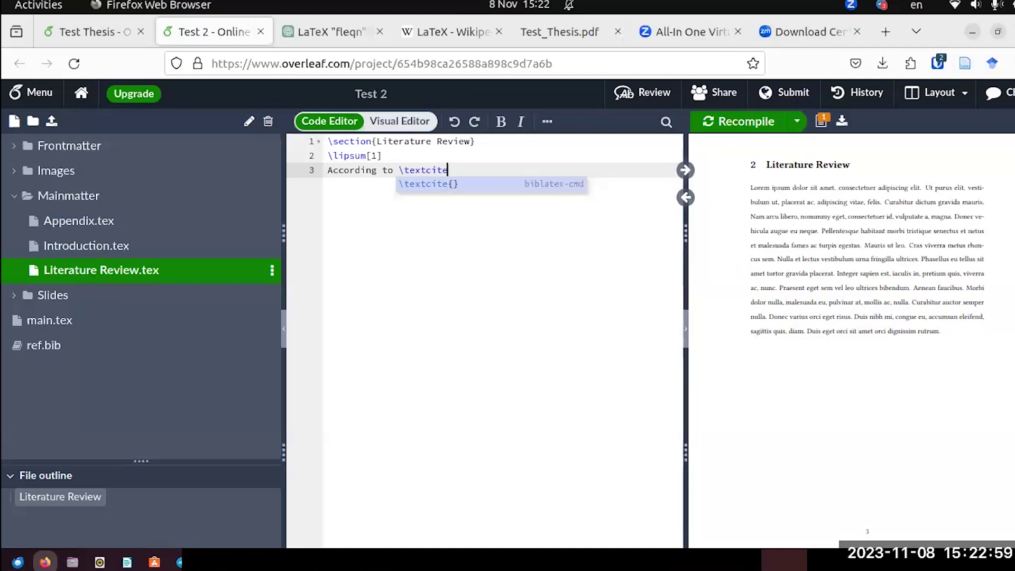
{"action": "key", "text": "Return"}
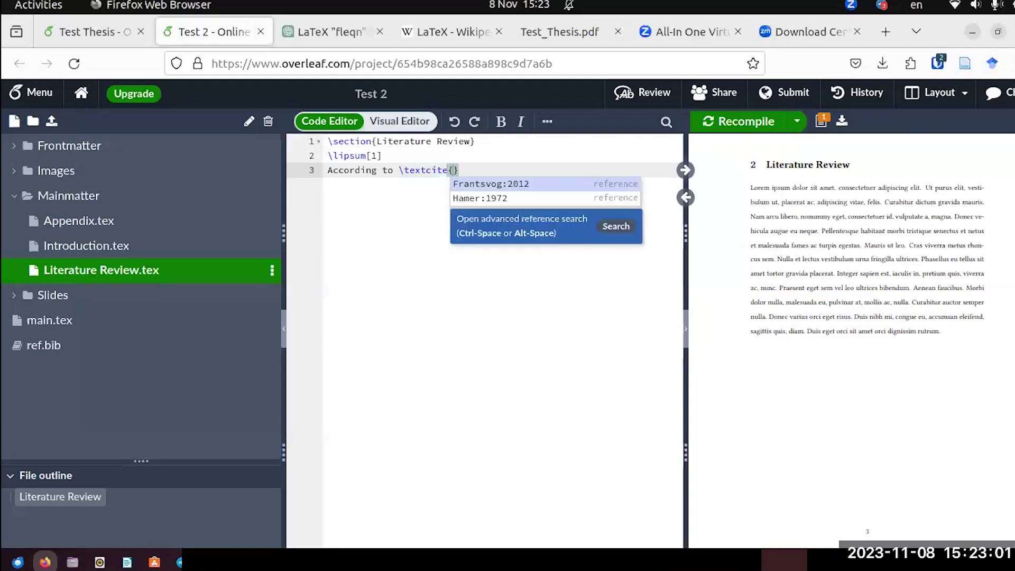
{"action": "left_click", "coordinate": [476, 200]}
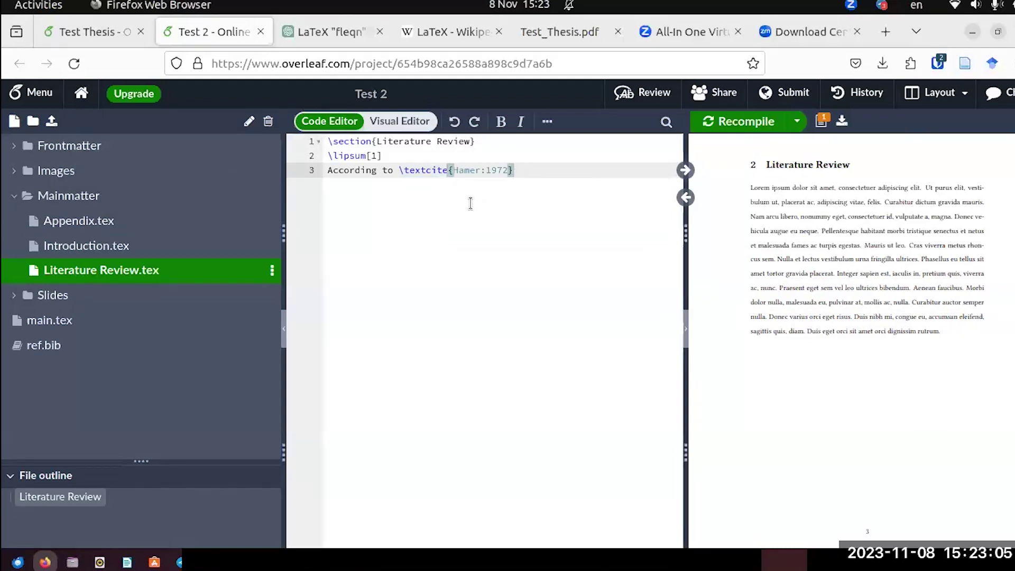
{"action": "type", "text": "this is my second reference."}
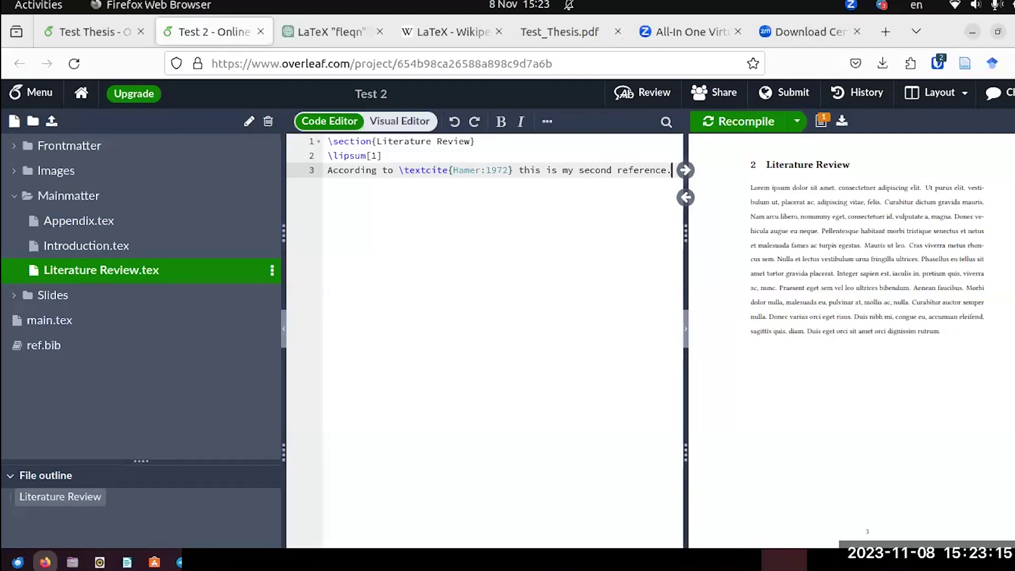
Insert \par after \lipsum[1] and recompile so the Hamer and Wu (1972) sentence forms its own paragraph.
{"action": "left_click", "coordinate": [715, 123]}
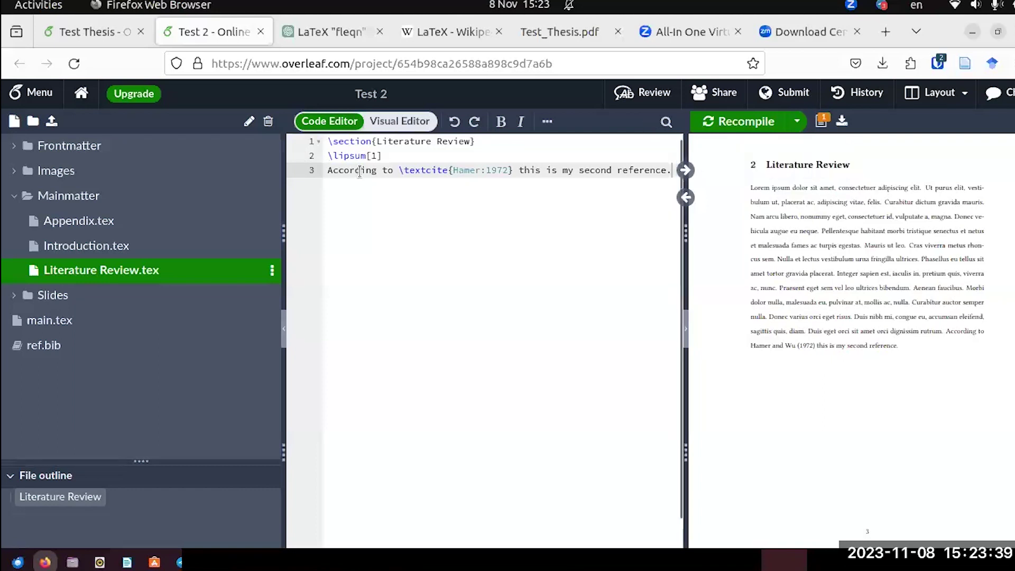
{"action": "left_click", "coordinate": [385, 155]}
{"action": "key", "text": "Return"}
{"action": "type", "text": "\\par"}
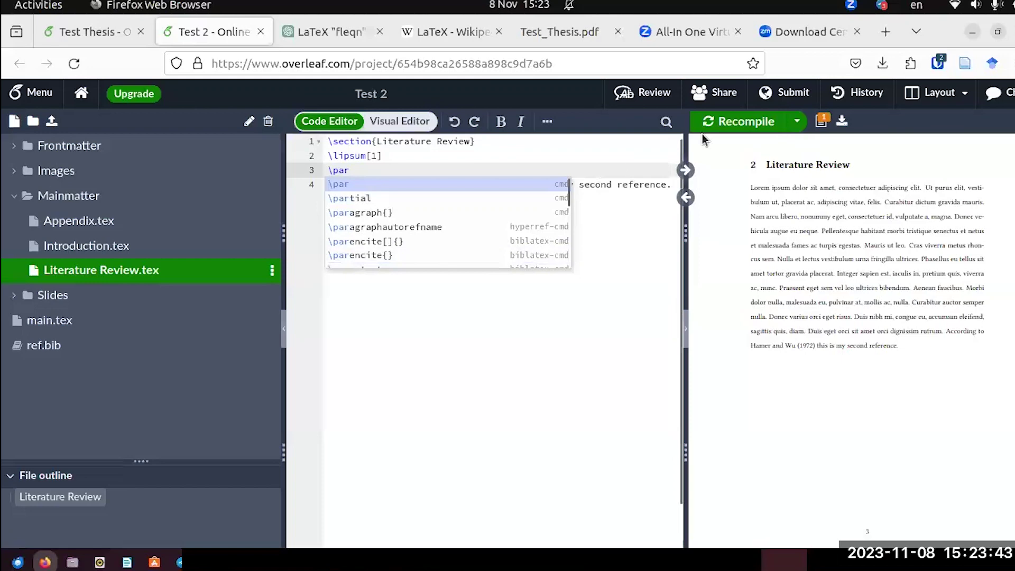
{"action": "key", "text": "ctrl+s"}
{"action": "key", "text": "Escape"}
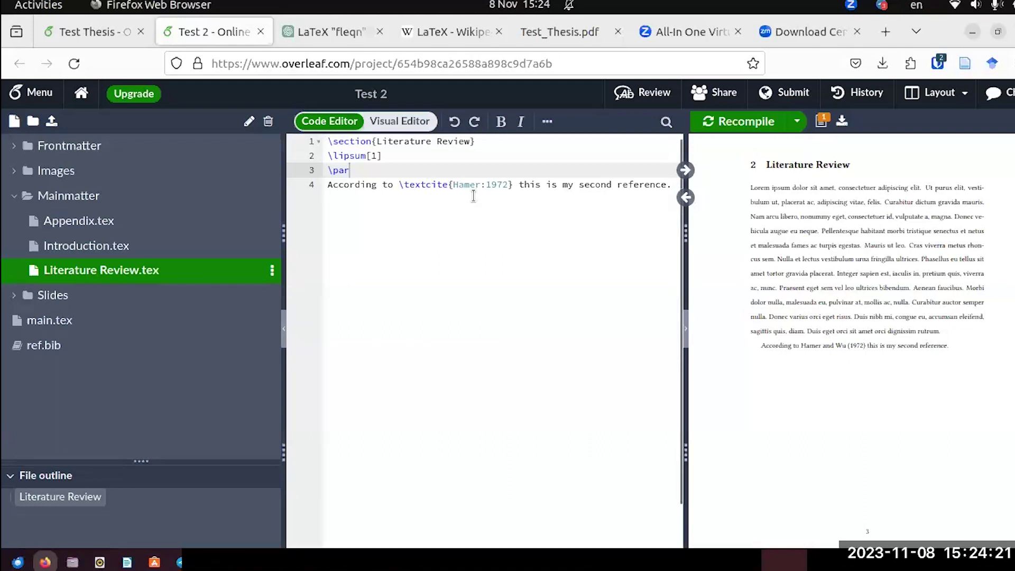
{"action": "scroll", "coordinate": [851, 312], "scroll_direction": "down", "scroll_amount": 5}
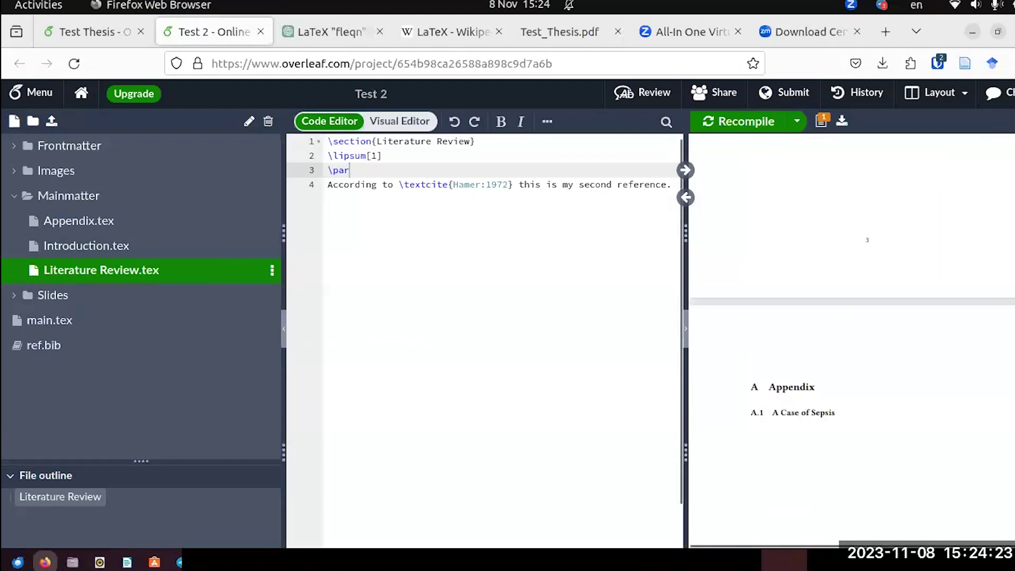
{"action": "key", "text": "ctrl+s"}
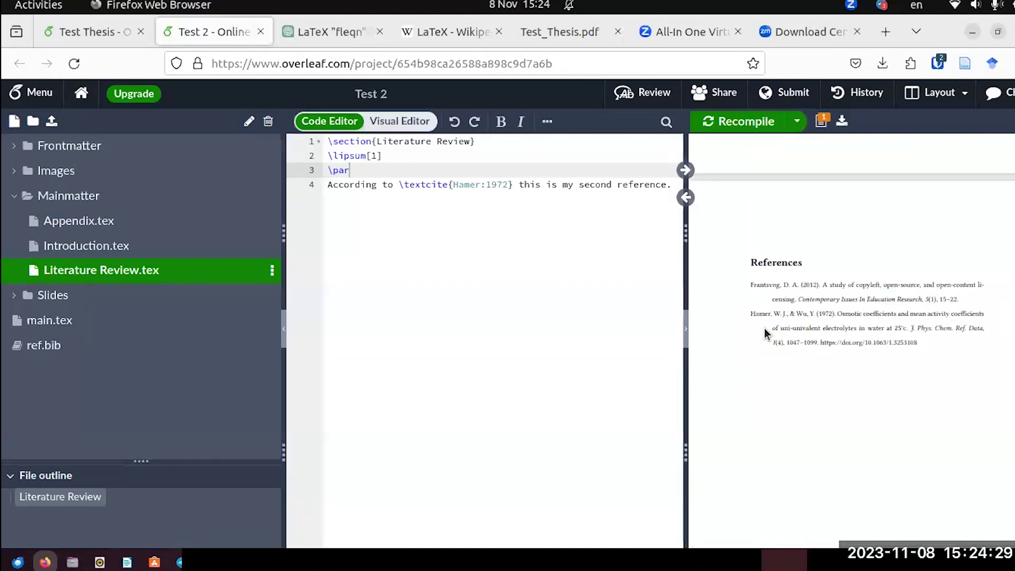
Review Test_Thesis.pdf from its references back to the Introduction page, then return to the Test Thesis project.
{"action": "left_click", "coordinate": [571, 43]}
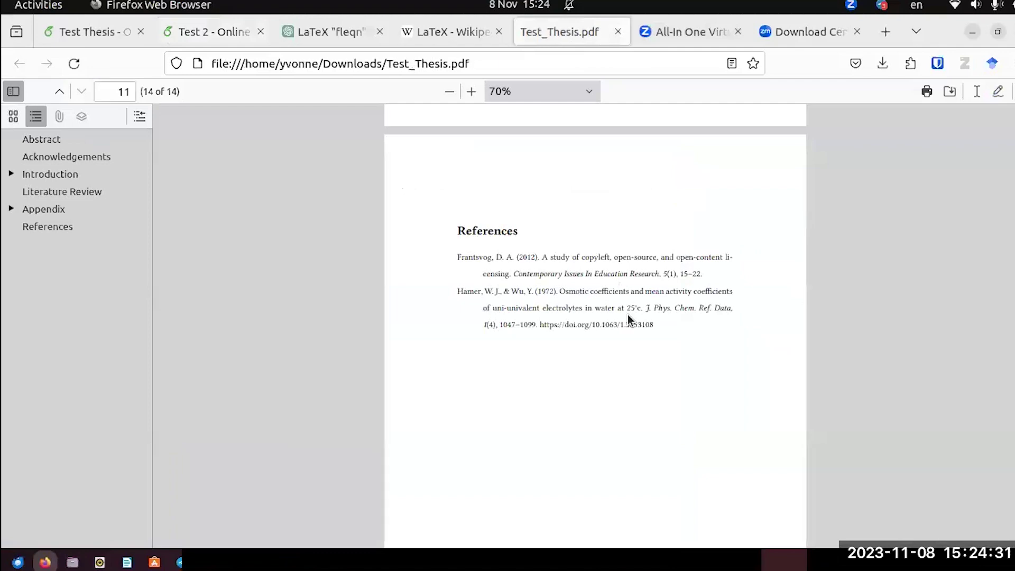
{"action": "scroll", "coordinate": [628, 316], "scroll_direction": "down", "scroll_amount": 3}
{"action": "scroll", "coordinate": [628, 319], "scroll_direction": "up", "scroll_amount": 10}
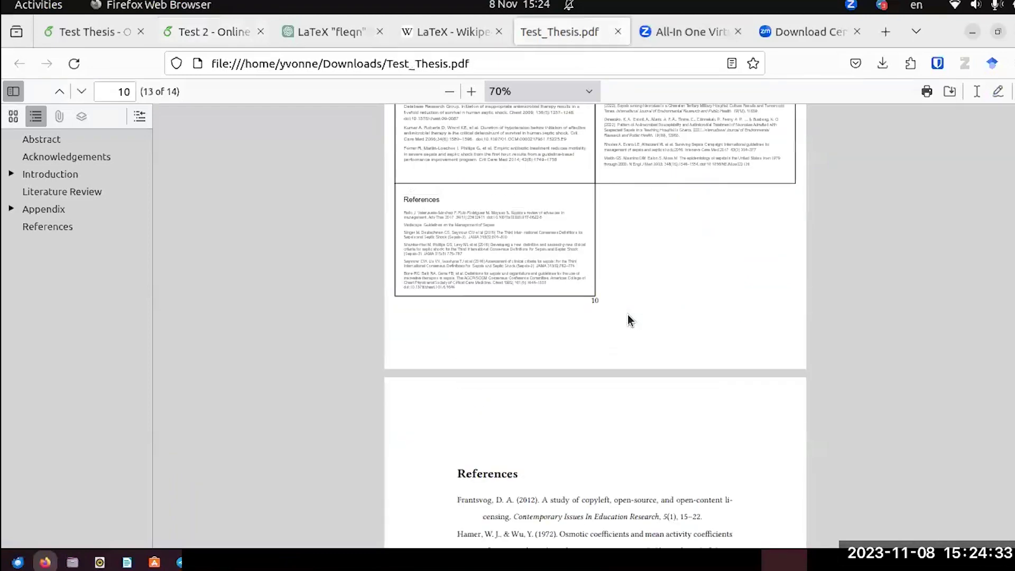
{"action": "key", "text": "Home"}
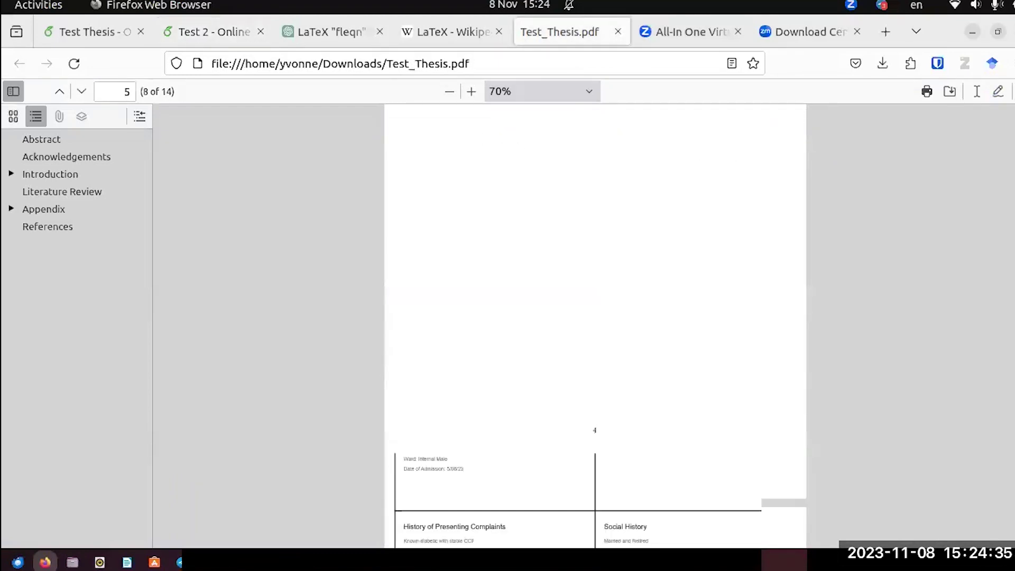
{"action": "scroll", "coordinate": [941, 262], "scroll_direction": "down", "scroll_amount": 10}
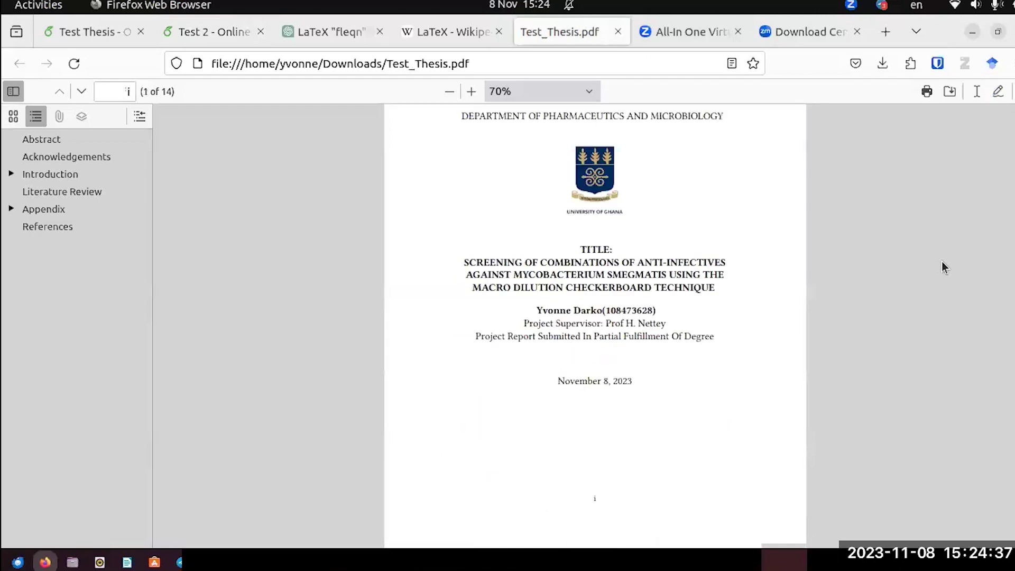
{"action": "scroll", "coordinate": [940, 262], "scroll_direction": "down", "scroll_amount": 10}
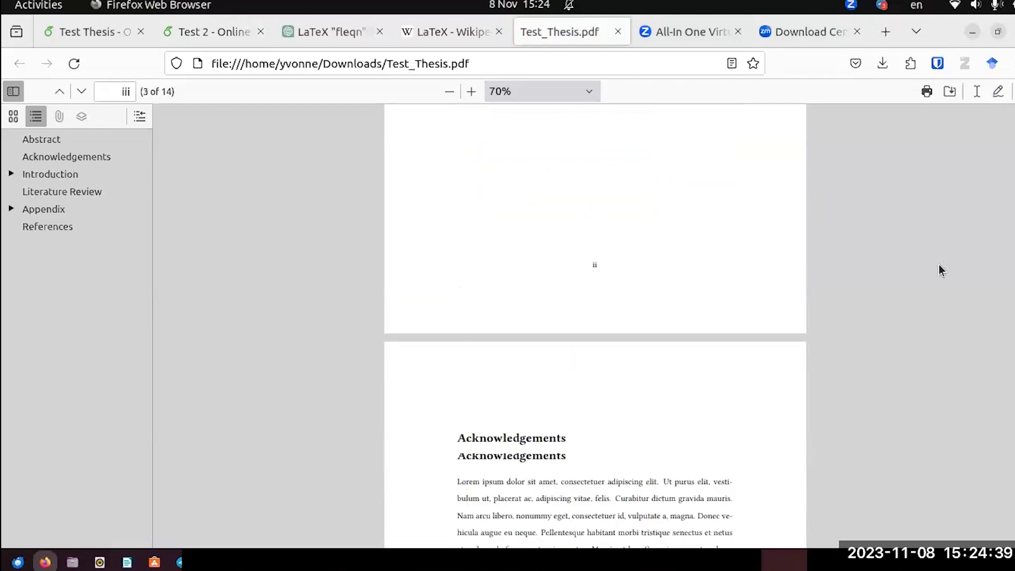
{"action": "scroll", "coordinate": [938, 264], "scroll_direction": "down", "scroll_amount": 3}
{"action": "scroll", "coordinate": [938, 264], "scroll_direction": "up", "scroll_amount": 5}
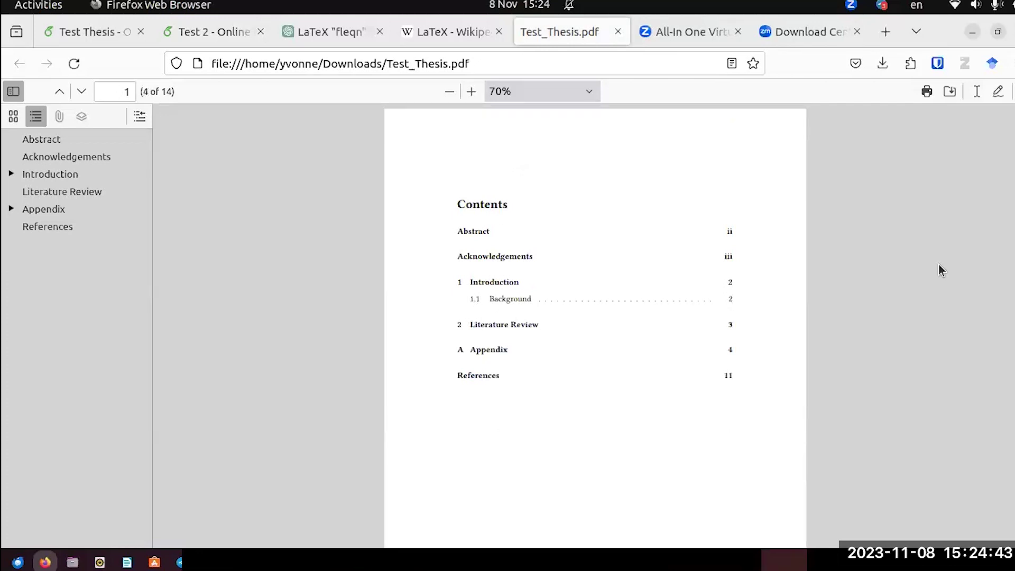
{"action": "scroll", "coordinate": [939, 264], "scroll_direction": "down", "scroll_amount": 10}
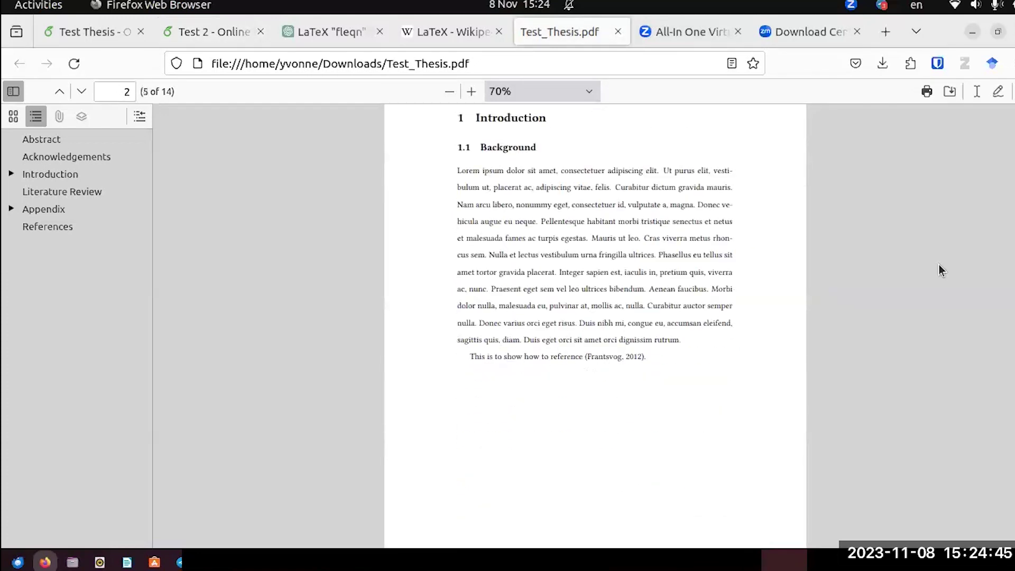
{"action": "scroll", "coordinate": [939, 264], "scroll_direction": "down", "scroll_amount": 3}
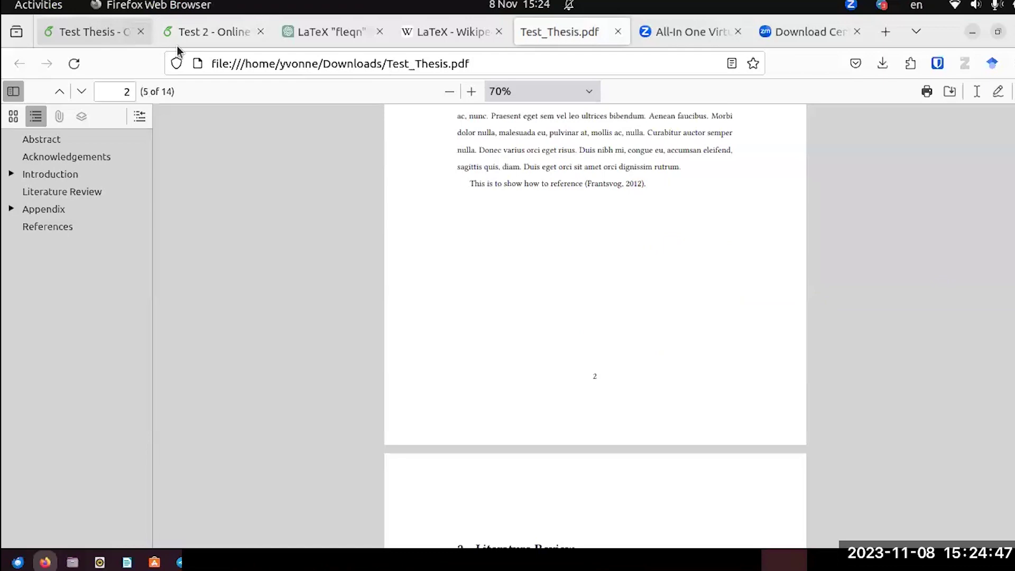
{"action": "left_click", "coordinate": [105, 22]}
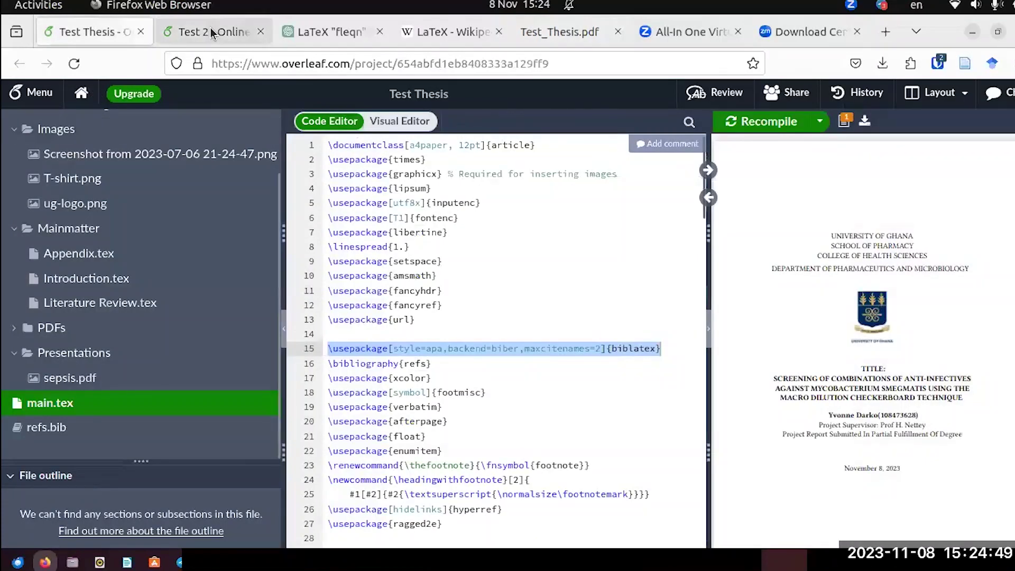
In Test 2's Literature Review.tex, add 'The list of bacteria are:' below the Hamer citation sentence.
{"action": "left_click", "coordinate": [210, 33]}
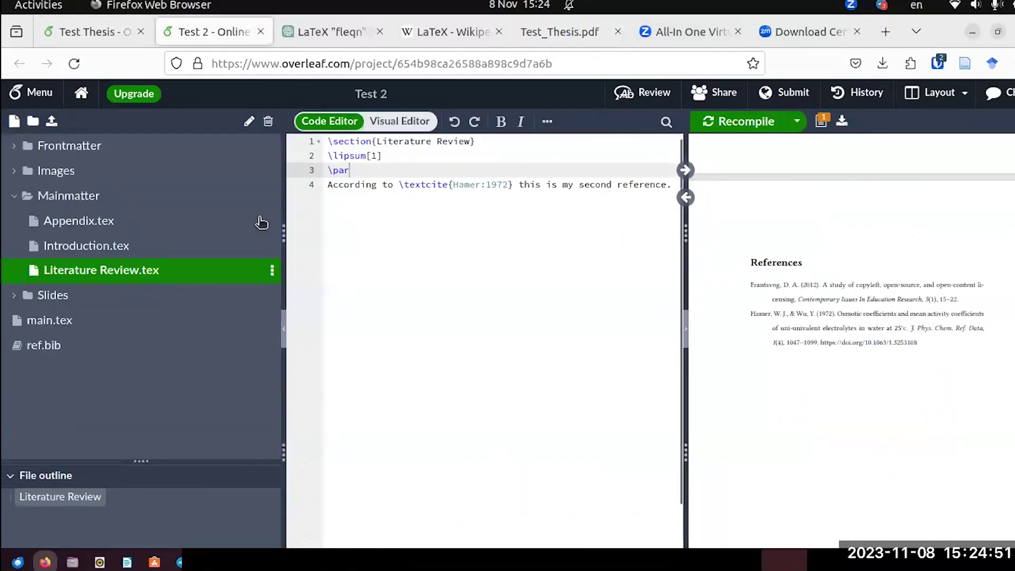
{"action": "left_click", "coordinate": [86, 249]}
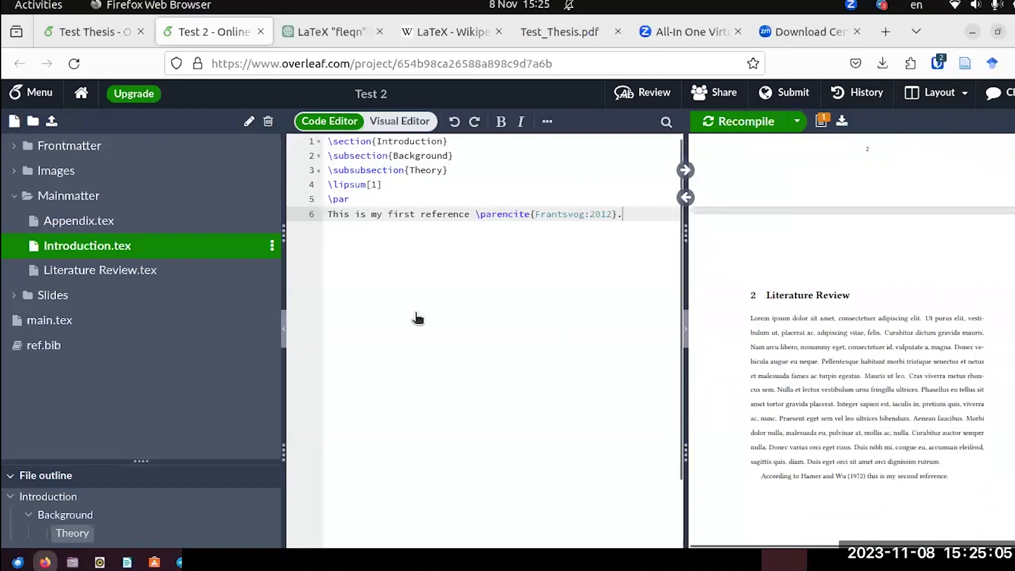
{"action": "left_click", "coordinate": [142, 270]}
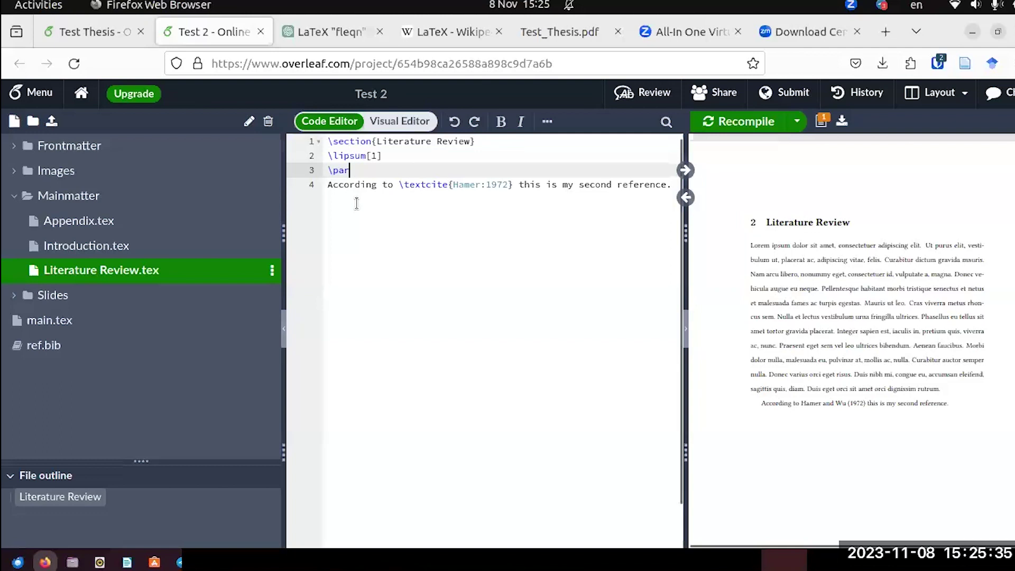
{"action": "left_click", "coordinate": [671, 186]}
{"action": "key", "text": "Return"}
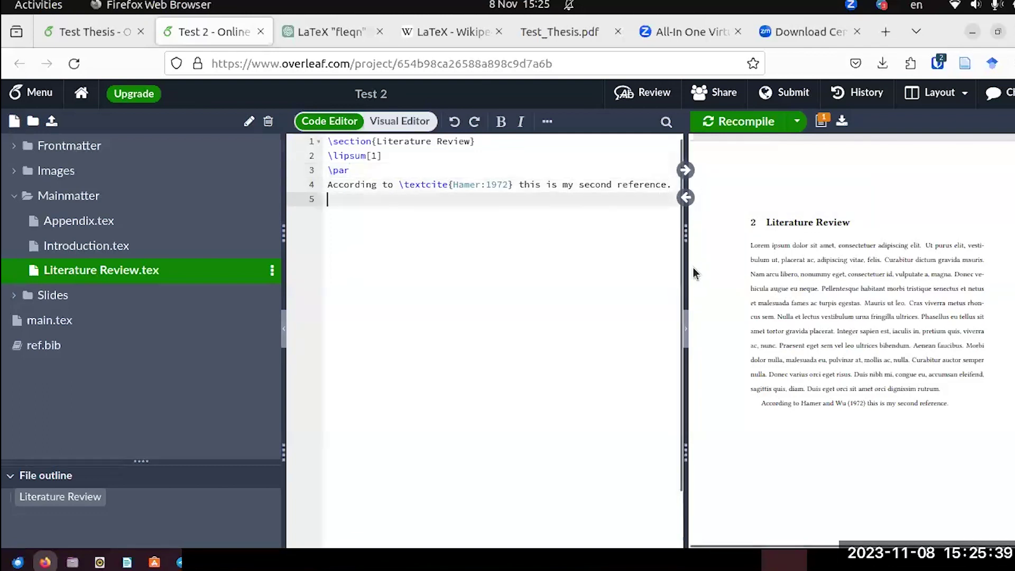
{"action": "type", "text": "T"}
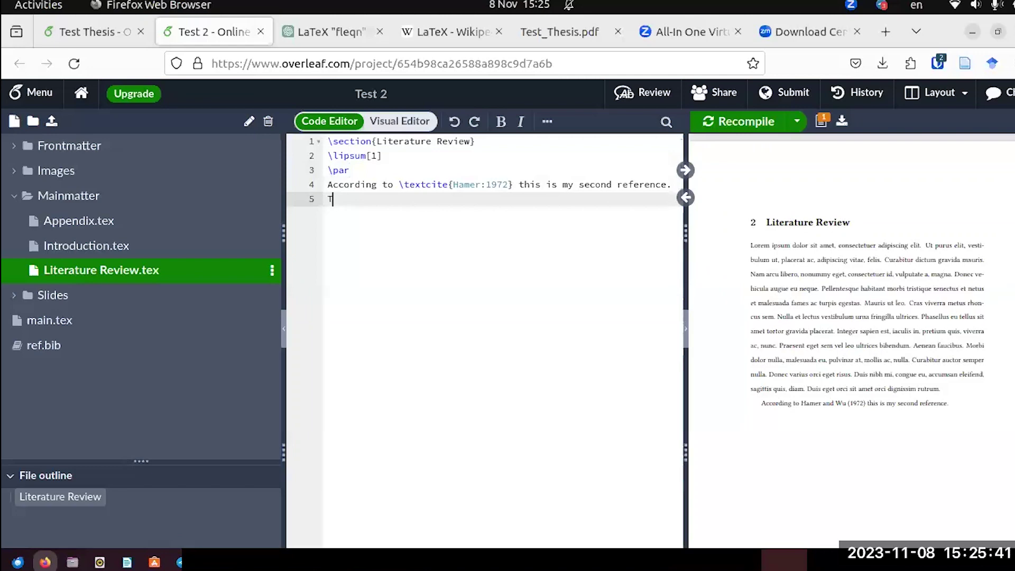
{"action": "type", "text": "he list of bacteria are"}
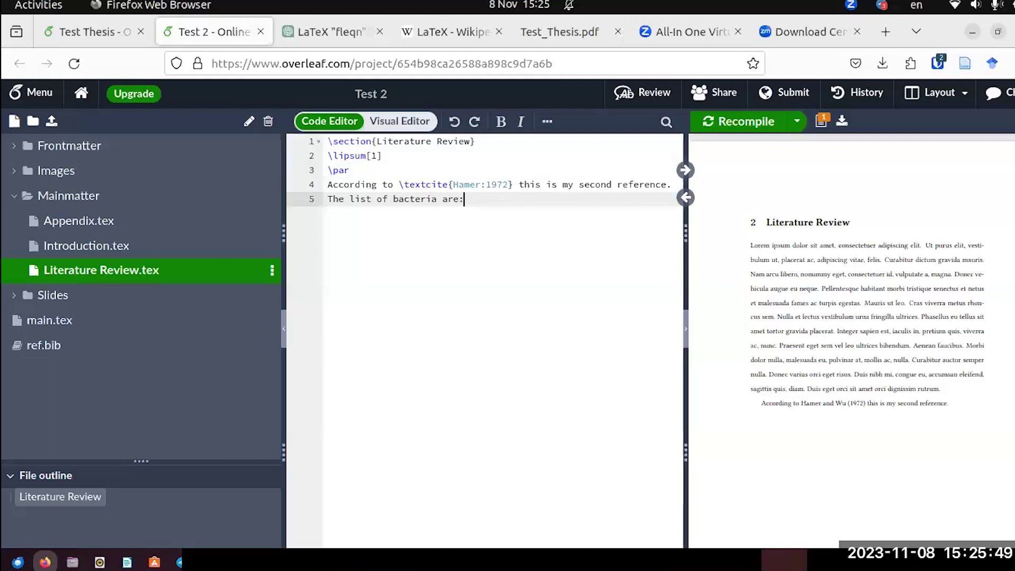
{"action": "type", "text": ":"}
Type Staphylococcus aureus and Mycobacterium smegmatis on lines 6 and 7, correcting the typos.
{"action": "key", "text": "Return"}
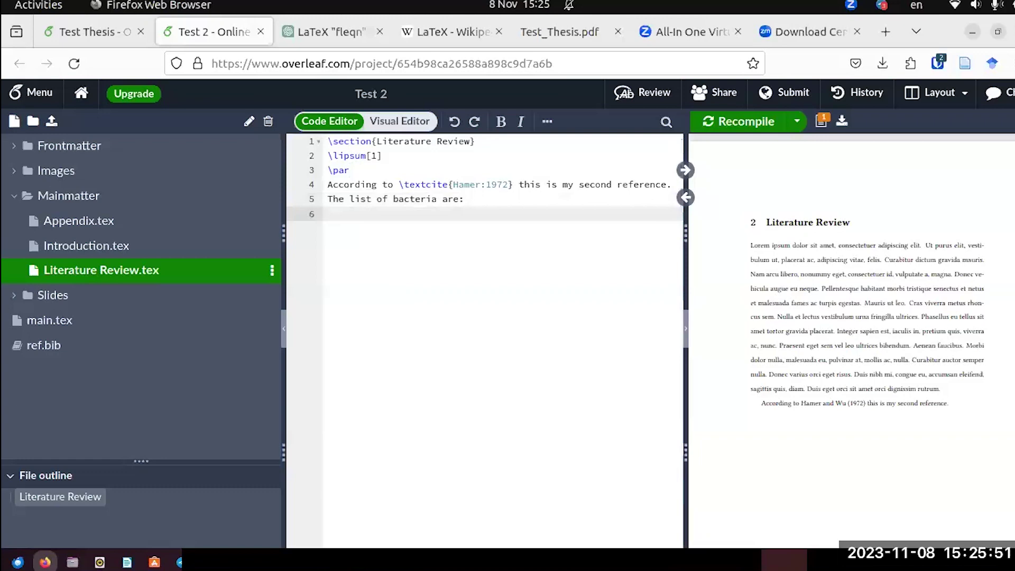
{"action": "type", "text": "s"}
{"action": "type", "text": "at"}
{"action": "key", "text": "BackSpace"}
{"action": "key", "text": "BackSpace"}
{"action": "key", "text": "BackSpace"}
{"action": "type", "text": "Staphylococcus aureus"}
{"action": "key", "text": "Return"}
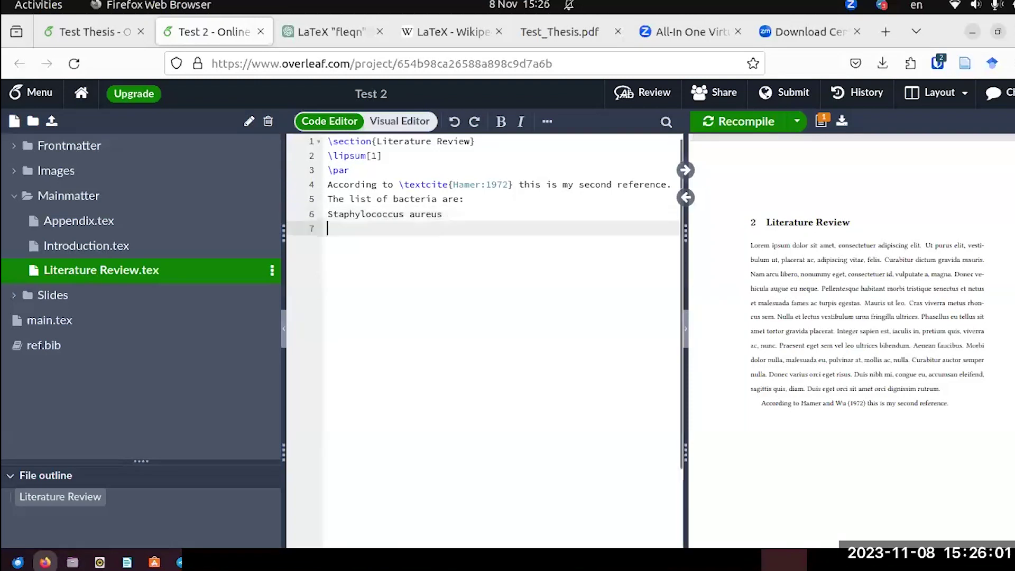
{"action": "type", "text": "Myco"}
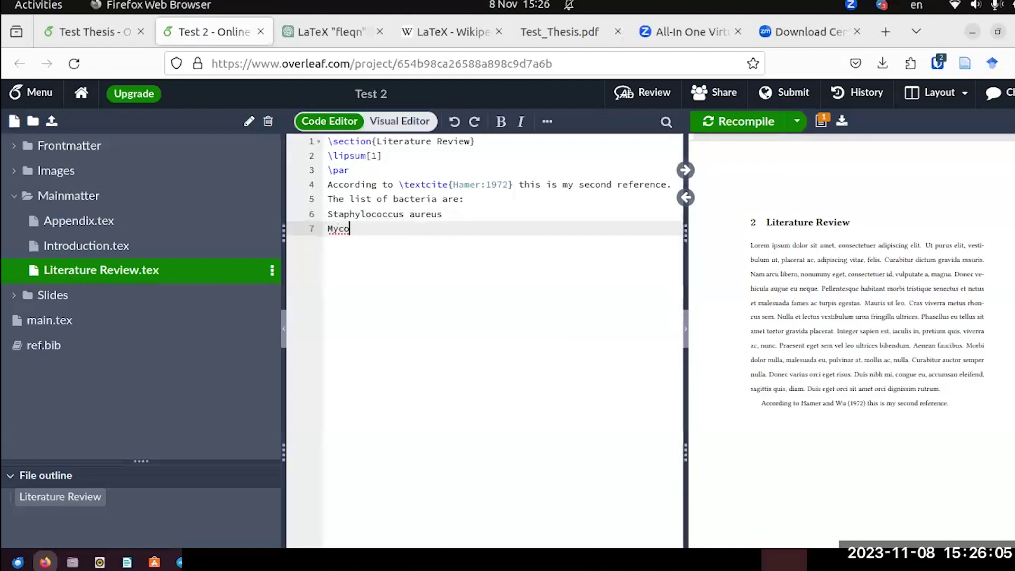
{"action": "type", "text": "bacterium smagmatic"}
{"action": "key", "text": "BackSpace"}
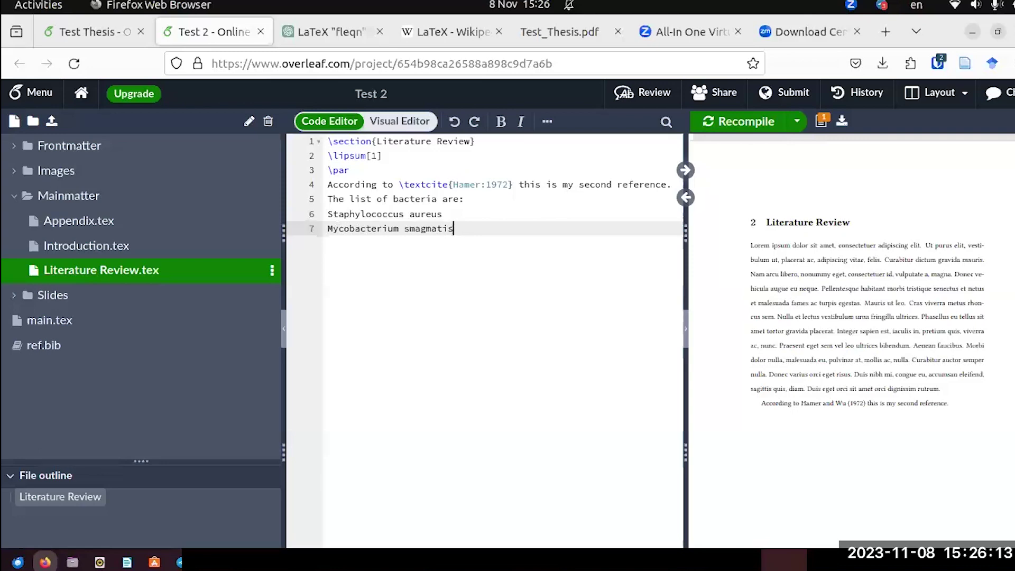
{"action": "key", "text": "Left"}
{"action": "key", "text": "Left"}
{"action": "key", "text": "BackSpace"}
{"action": "type", "text": "e"}
{"action": "key", "text": "Right"}
{"action": "key", "text": "Right"}
{"action": "key", "text": "Right"}
{"action": "key", "text": "Right"}
{"action": "key", "text": "Right"}
{"action": "key", "text": "Right"}
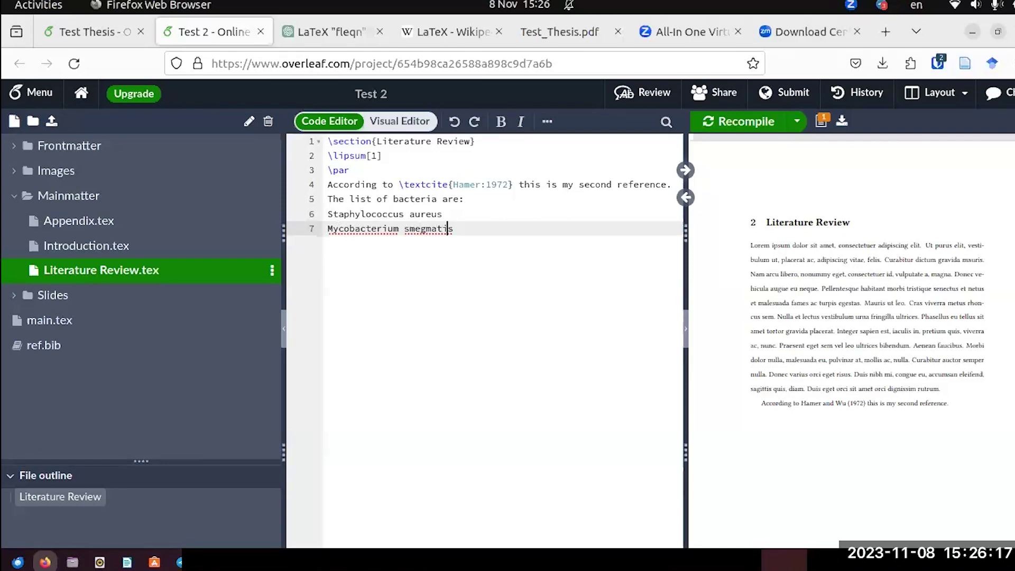
{"action": "key", "text": "Return"}
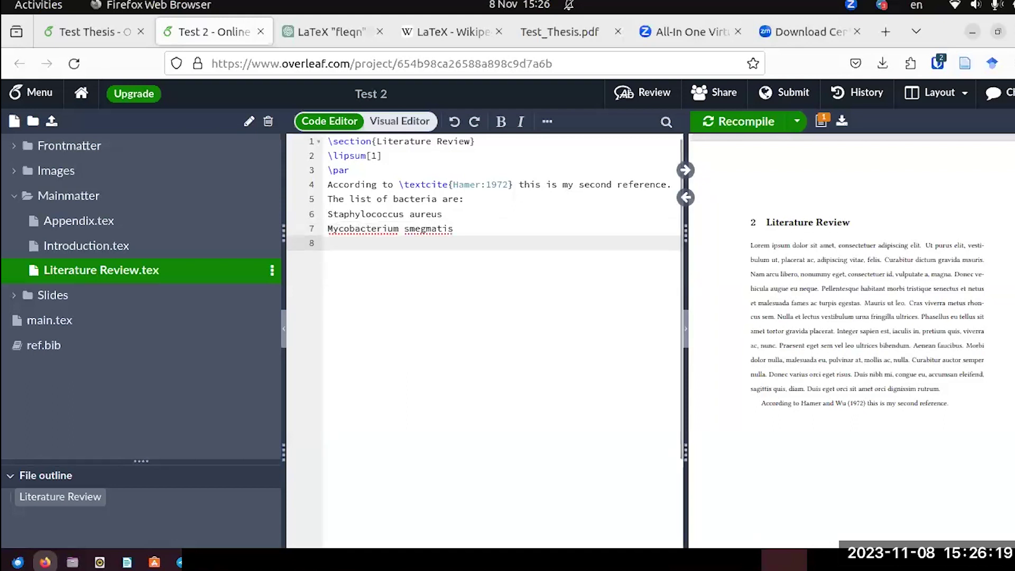
Add Pseudomonas aeruginosa on line 8 and dismiss its spell-check suggestions.
{"action": "type", "text": "Ps"}
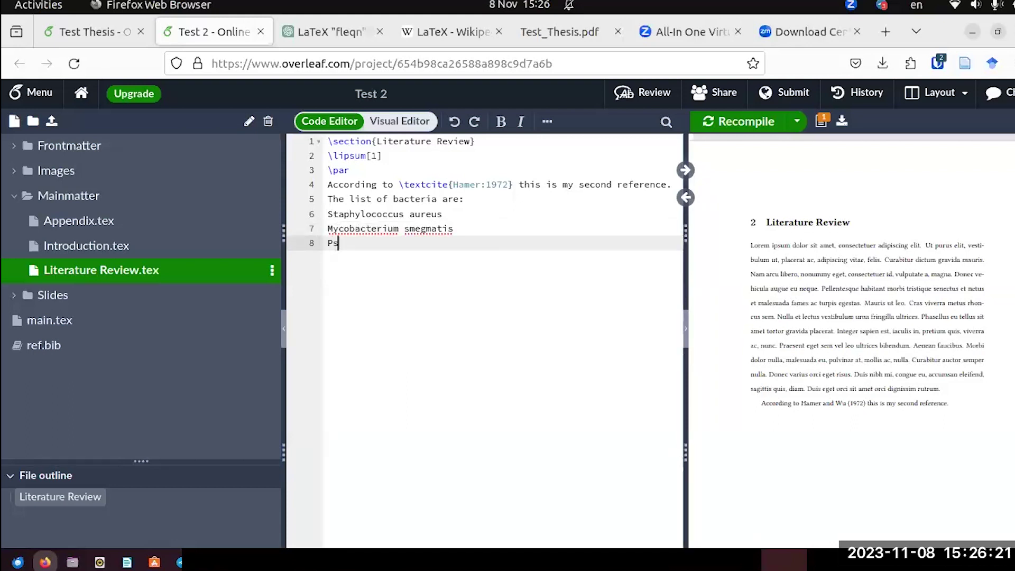
{"action": "type", "text": "eudomonas aeru"}
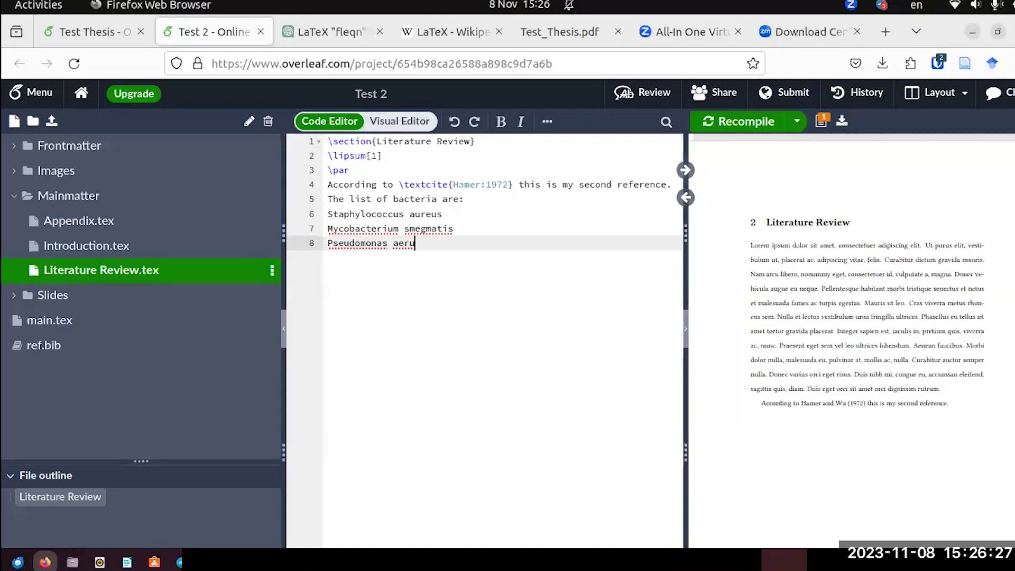
{"action": "type", "text": "g"}
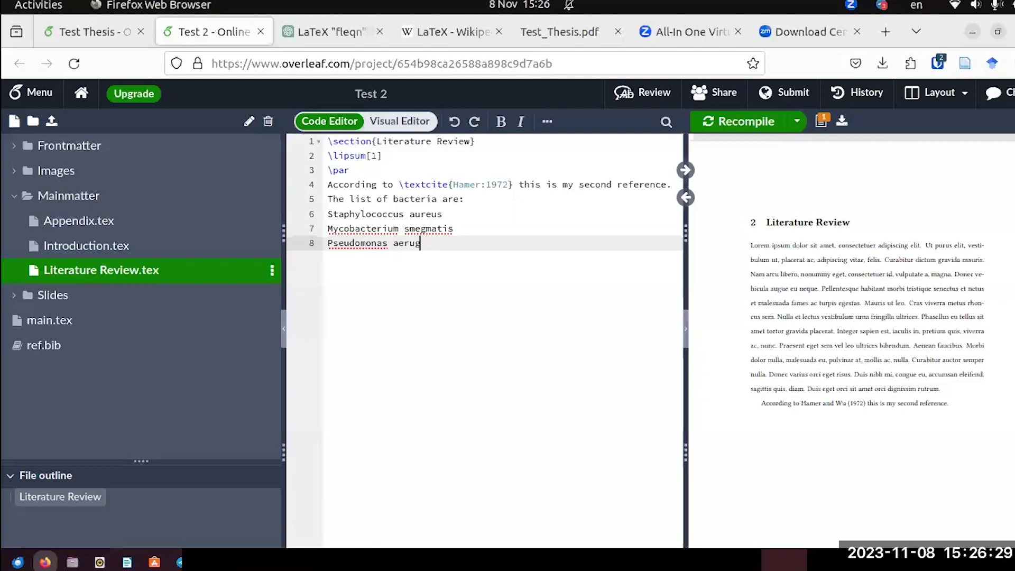
{"action": "type", "text": "oiinosa"}
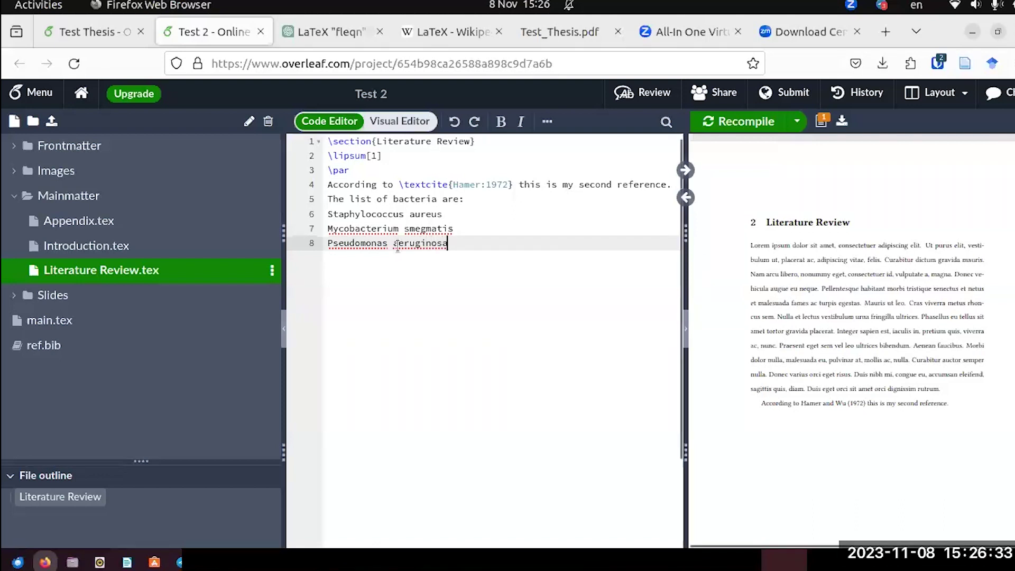
{"action": "right_click", "coordinate": [374, 230]}
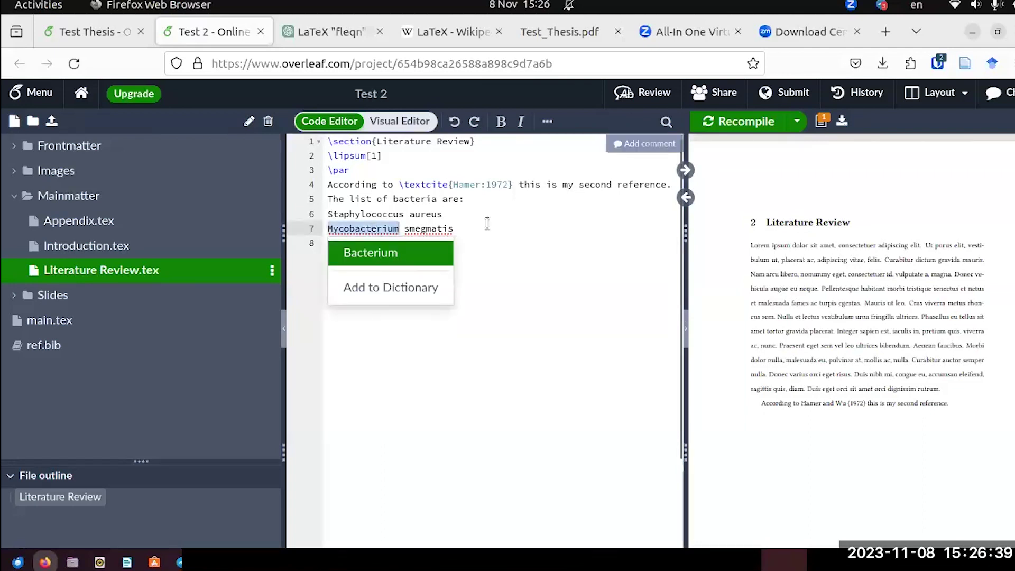
{"action": "left_click", "coordinate": [472, 230]}
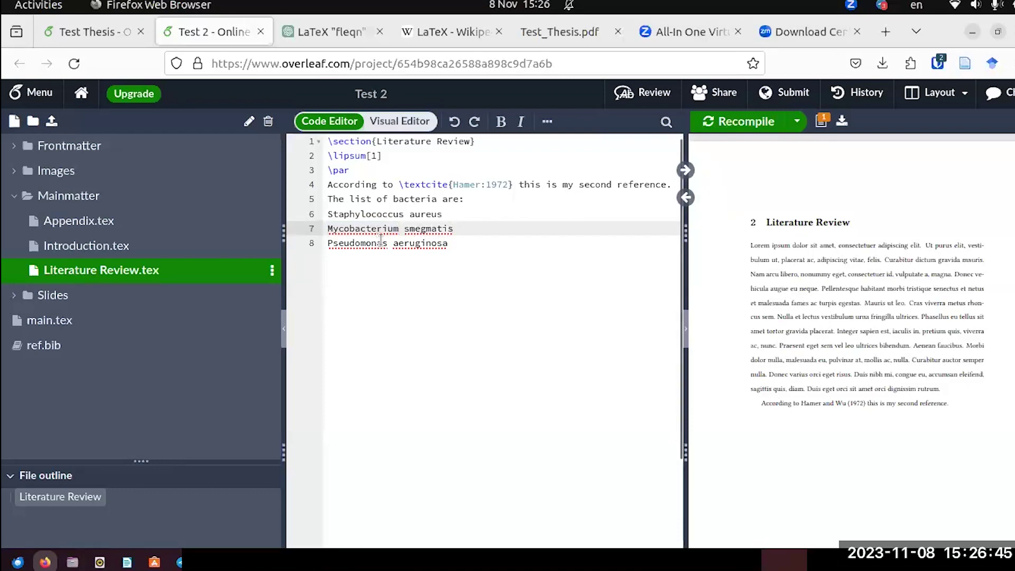
{"action": "left_click", "coordinate": [370, 214]}
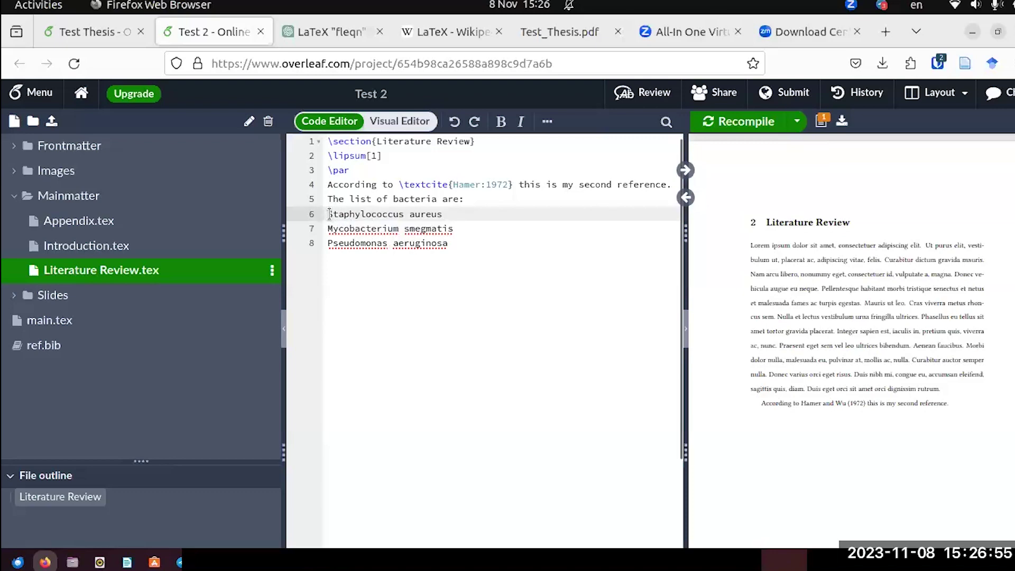
Make the three bacteria names italic and format them as a bulleted list in the Visual Editor.
{"action": "left_click", "coordinate": [398, 123]}
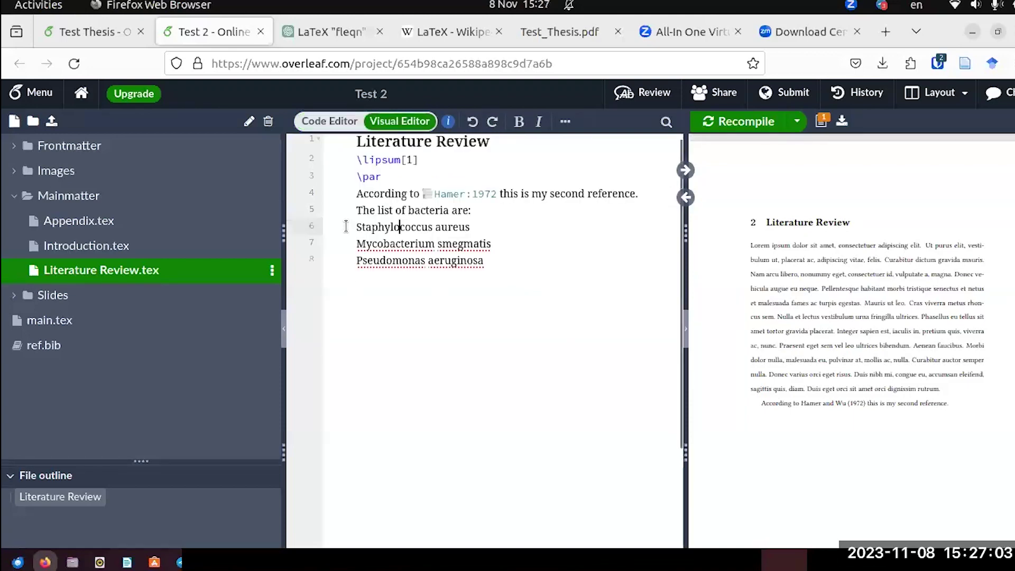
{"action": "left_click_drag", "start_coordinate": [349, 226], "coordinate": [490, 271]}
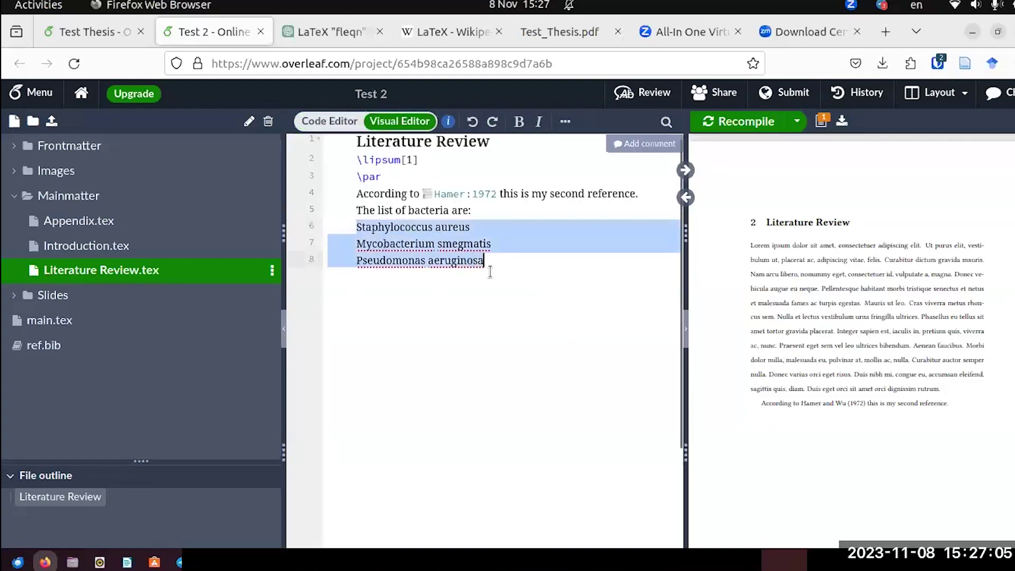
{"action": "left_click", "coordinate": [539, 122]}
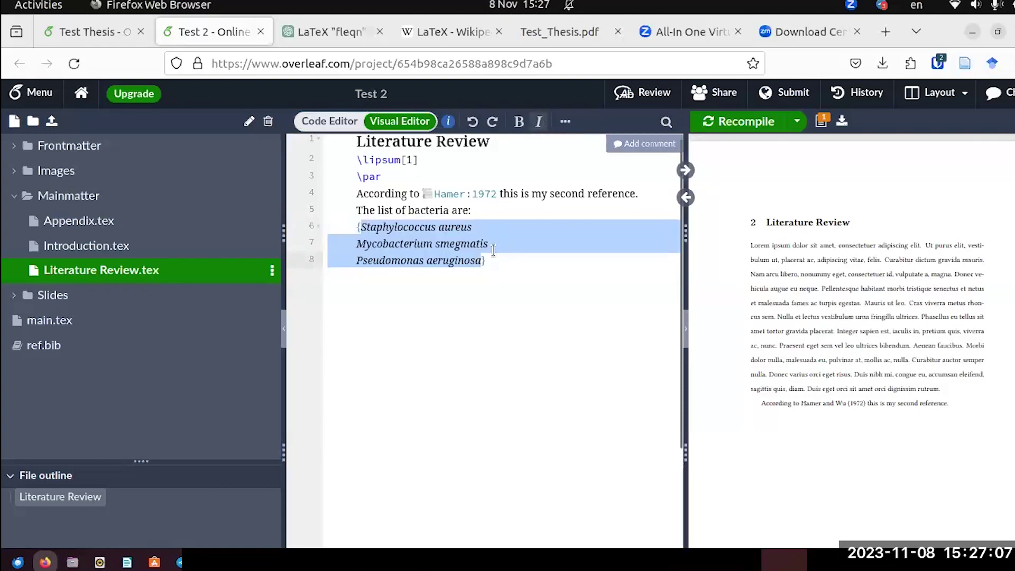
{"action": "left_click", "coordinate": [564, 121]}
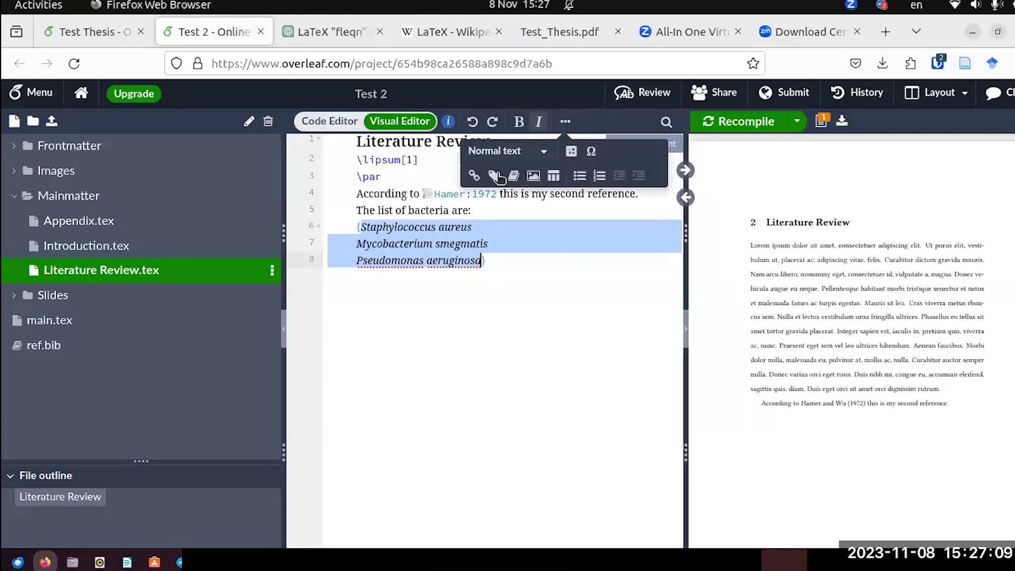
{"action": "left_click", "coordinate": [579, 177]}
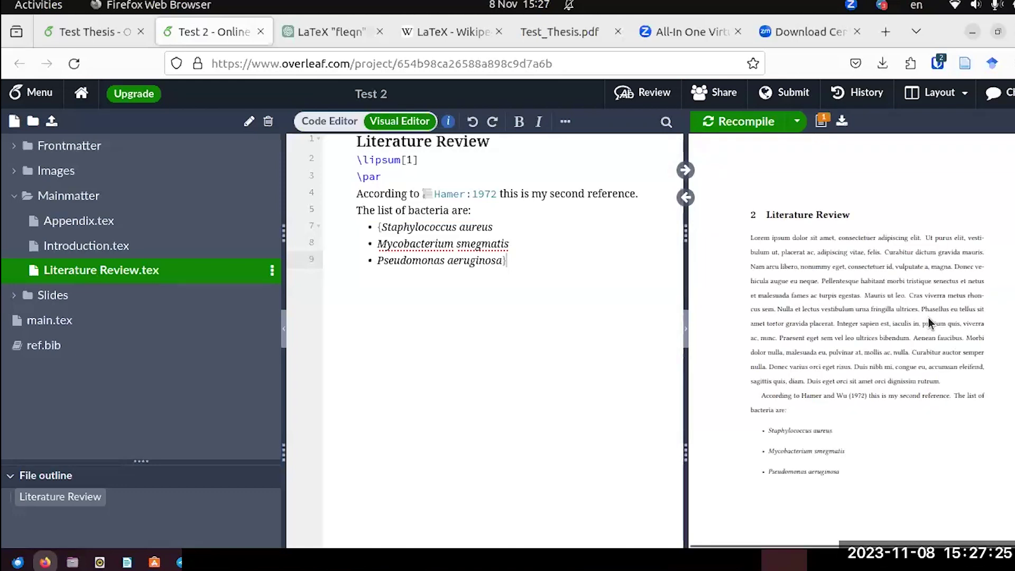
Leave a plain line after the last bacterium instead of an empty bullet, then return to Code Editor.
{"action": "scroll", "coordinate": [879, 353], "scroll_direction": "down", "scroll_amount": 2}
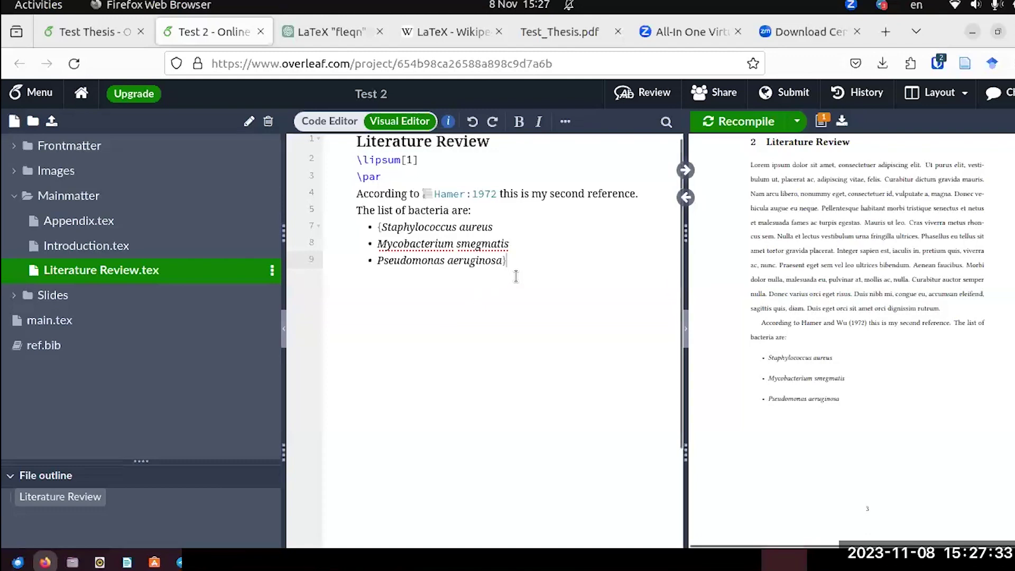
{"action": "key", "text": "Return"}
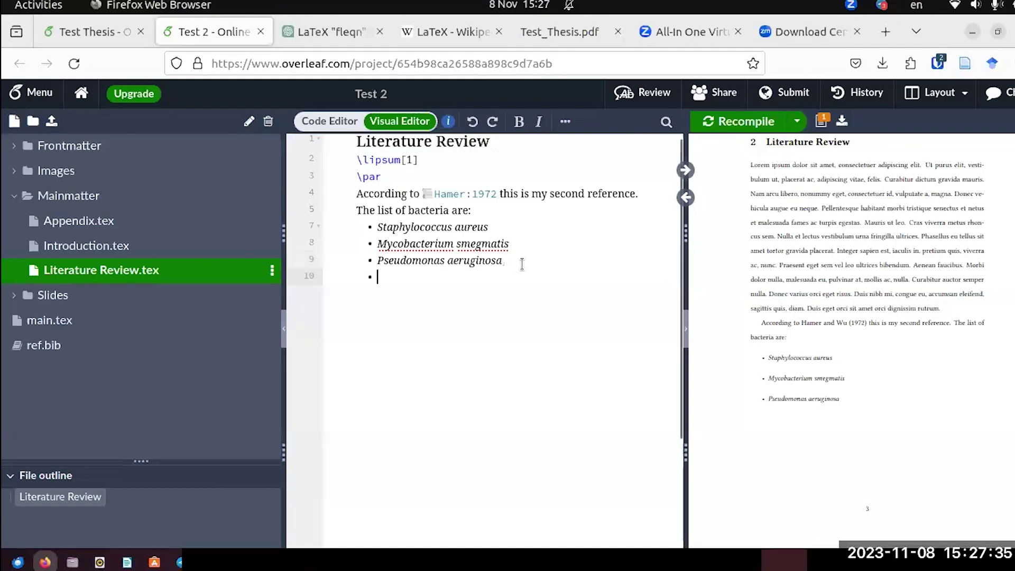
{"action": "key", "text": "BackSpace"}
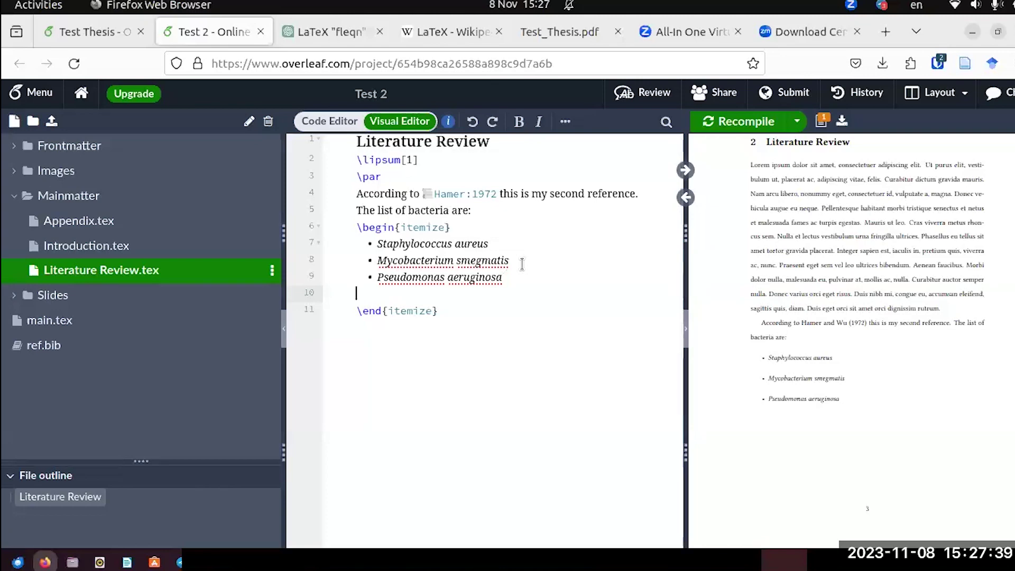
{"action": "left_click", "coordinate": [306, 121]}
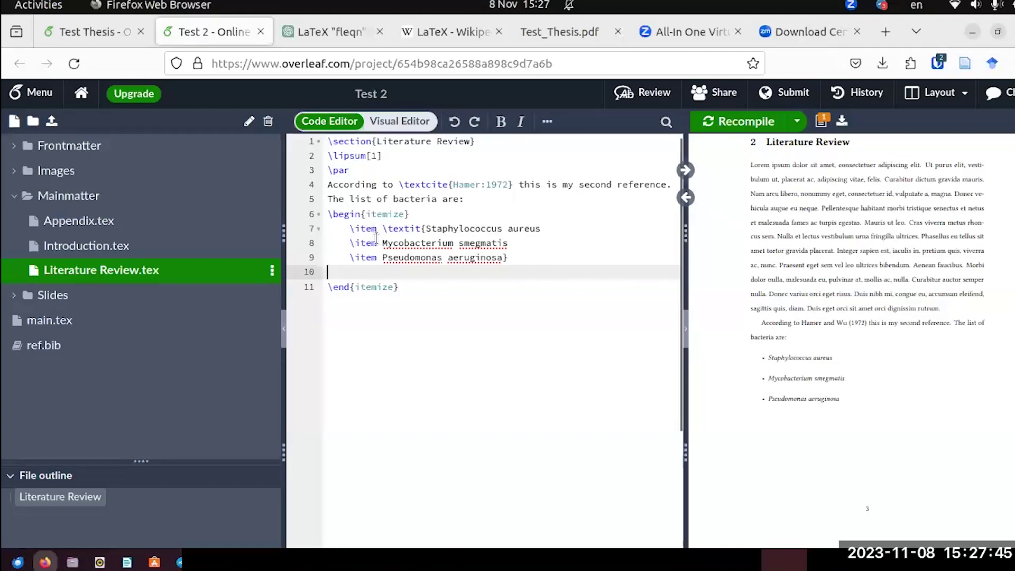
{"action": "left_click", "coordinate": [397, 122]}
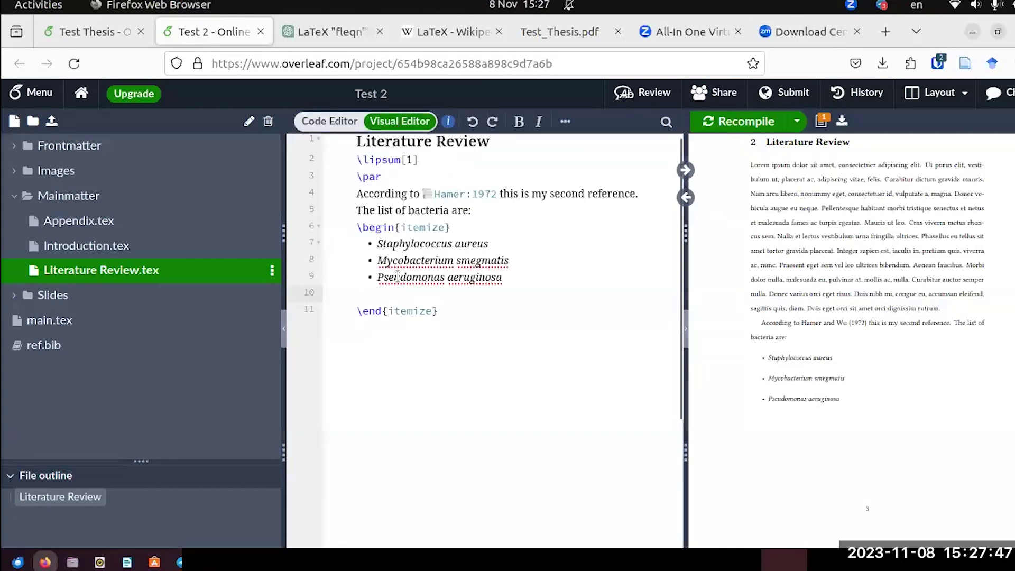
{"action": "left_click", "coordinate": [343, 123]}
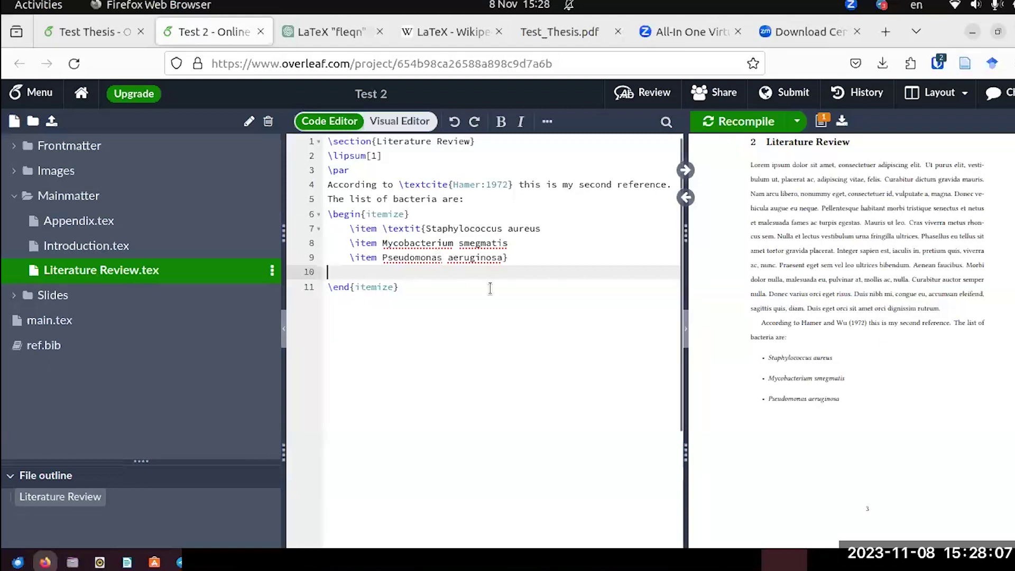
Add the sentence 'The list of antibiotics are:' below the bulleted list.
{"action": "left_click", "coordinate": [411, 288]}
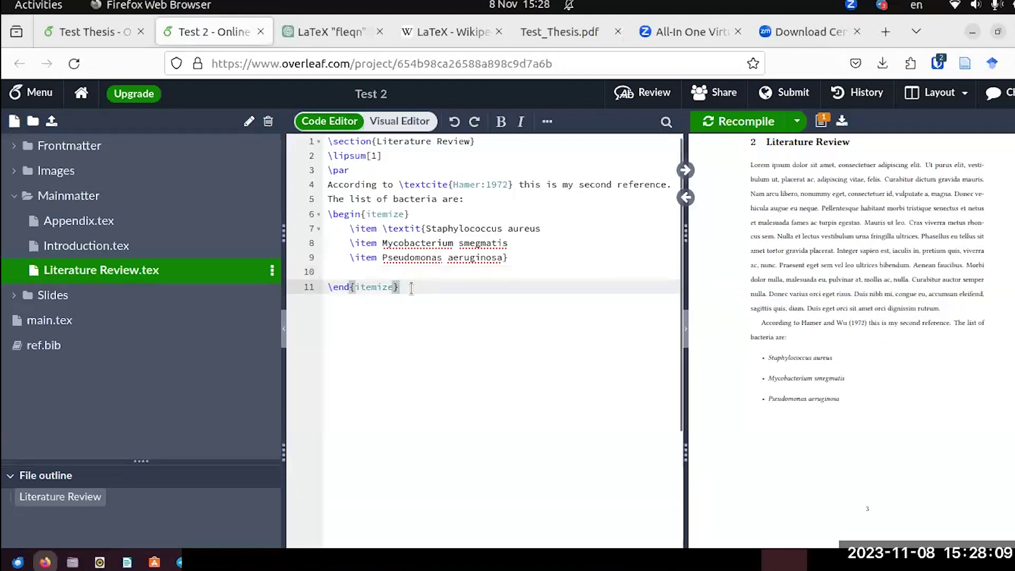
{"action": "key", "text": "Return"}
{"action": "key", "text": "Return"}
{"action": "type", "text": "T"}
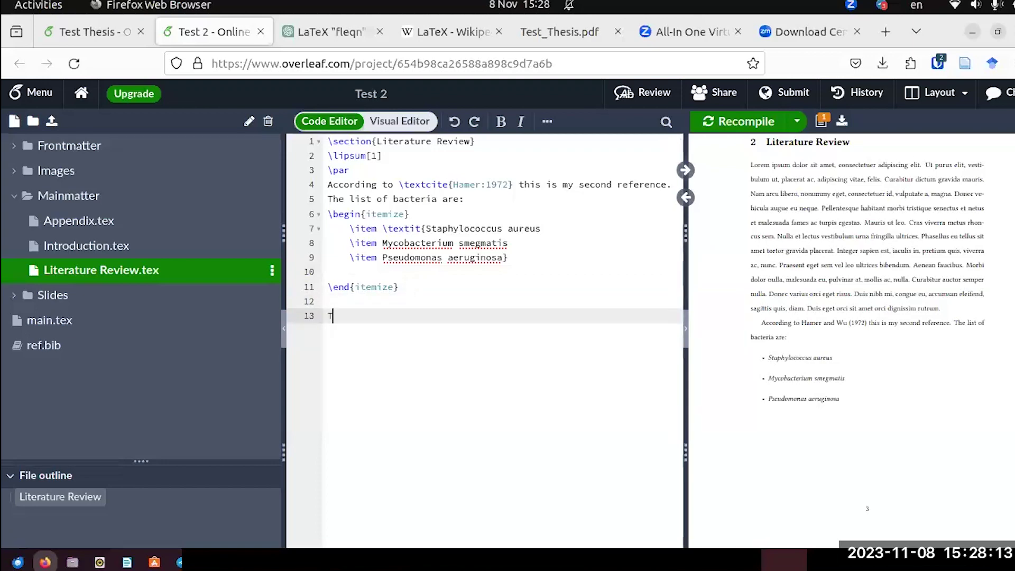
{"action": "type", "text": "he list of antibiotics are"}
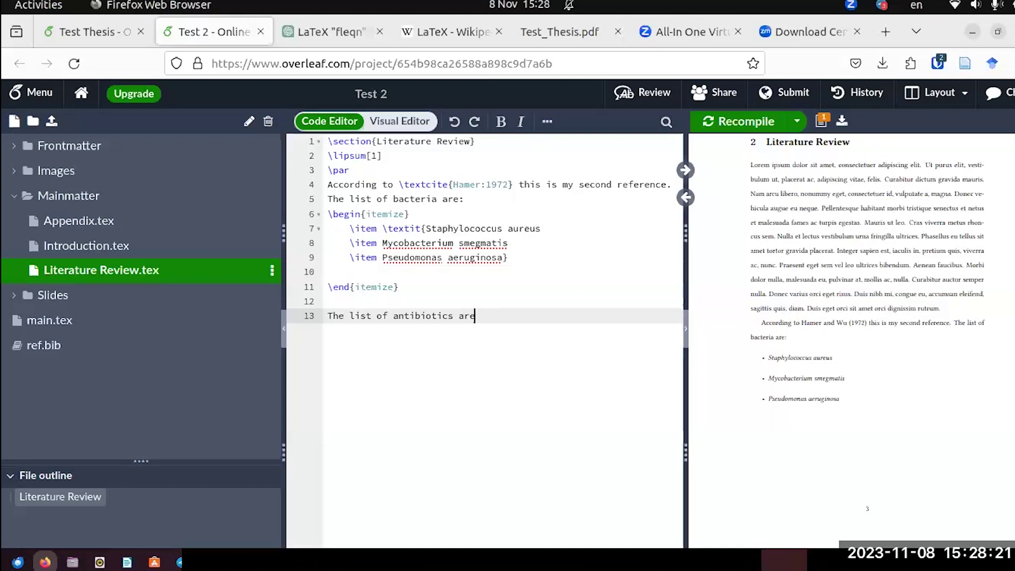
{"action": "type", "text": ":"}
List amoxicillin, ciprofloxacin and cefuroxime each on its own line beneath that sentence.
{"action": "key", "text": "Return"}
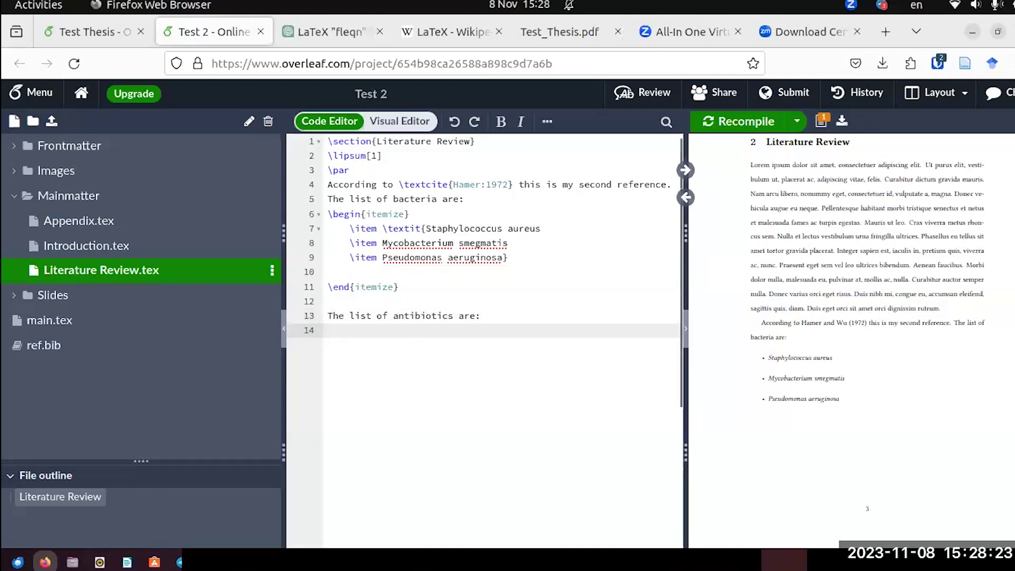
{"action": "type", "text": "amo"}
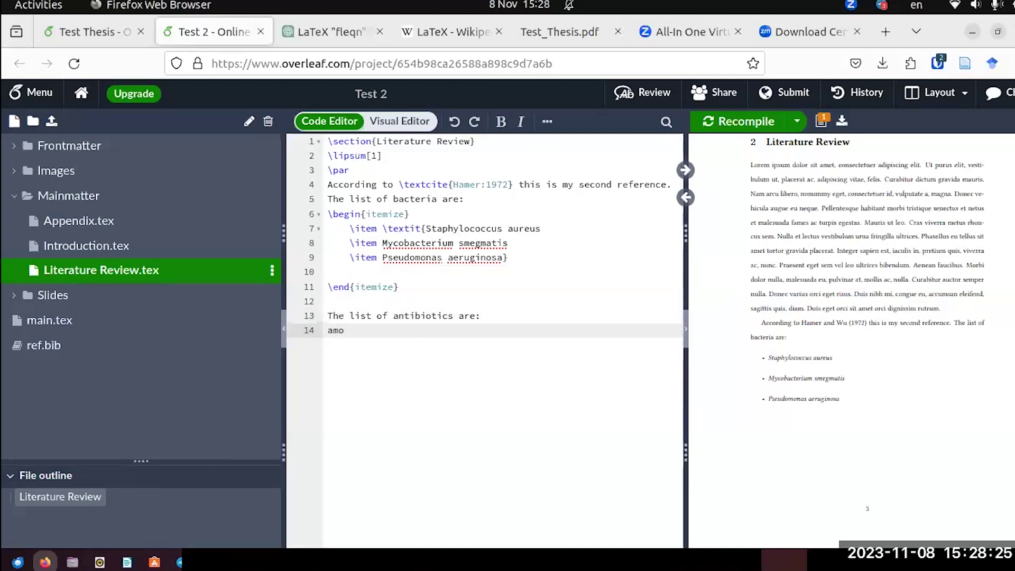
{"action": "type", "text": "xicillin"}
{"action": "key", "text": "Return"}
{"action": "type", "text": "ciprofloxaci"}
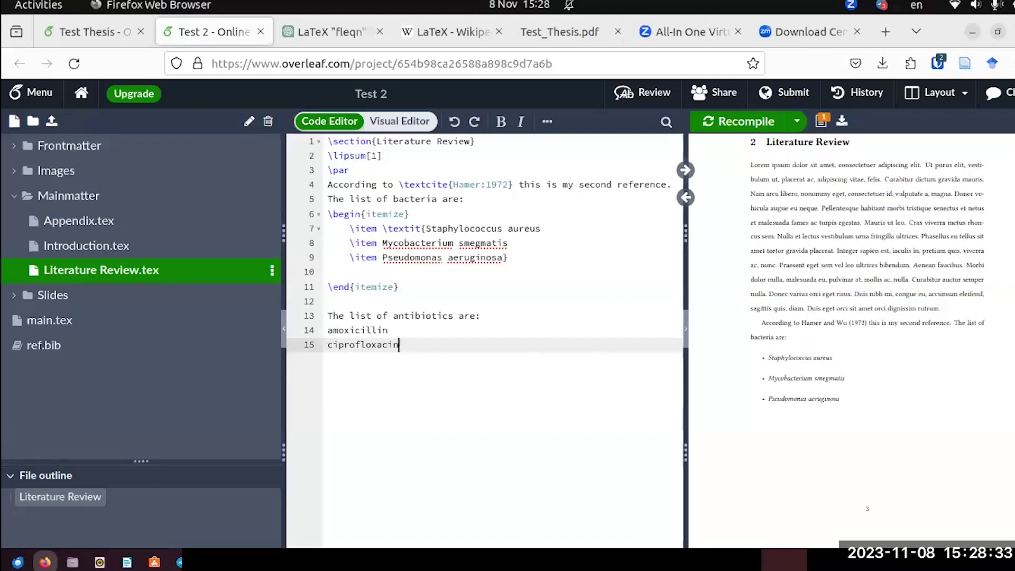
{"action": "type", "text": "n"}
{"action": "key", "text": "Return"}
{"action": "type", "text": "cefurixi"}
{"action": "key", "text": "BackSpace"}
{"action": "key", "text": "BackSpace"}
{"action": "type", "text": "o"}
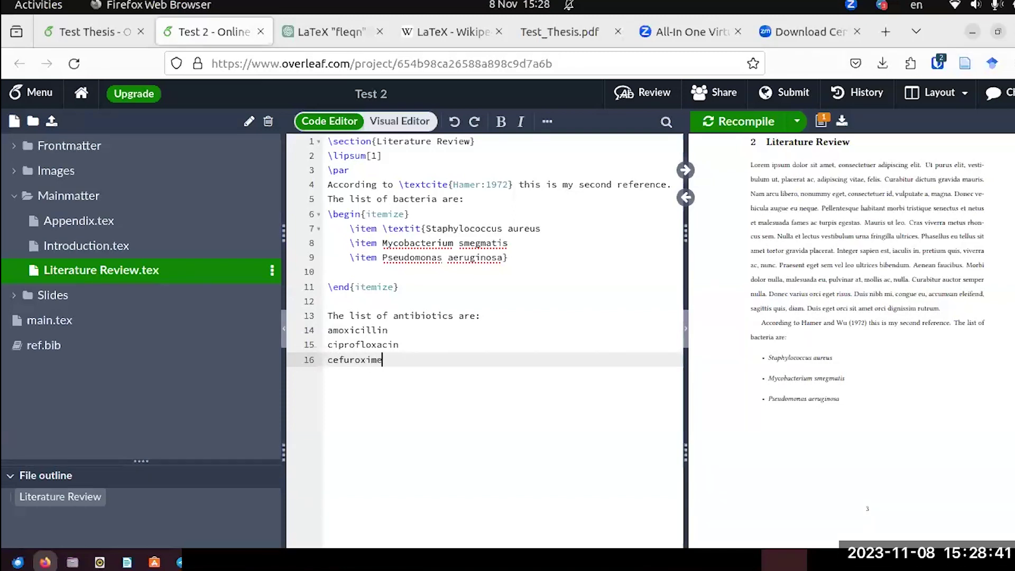
{"action": "type", "text": "xime"}
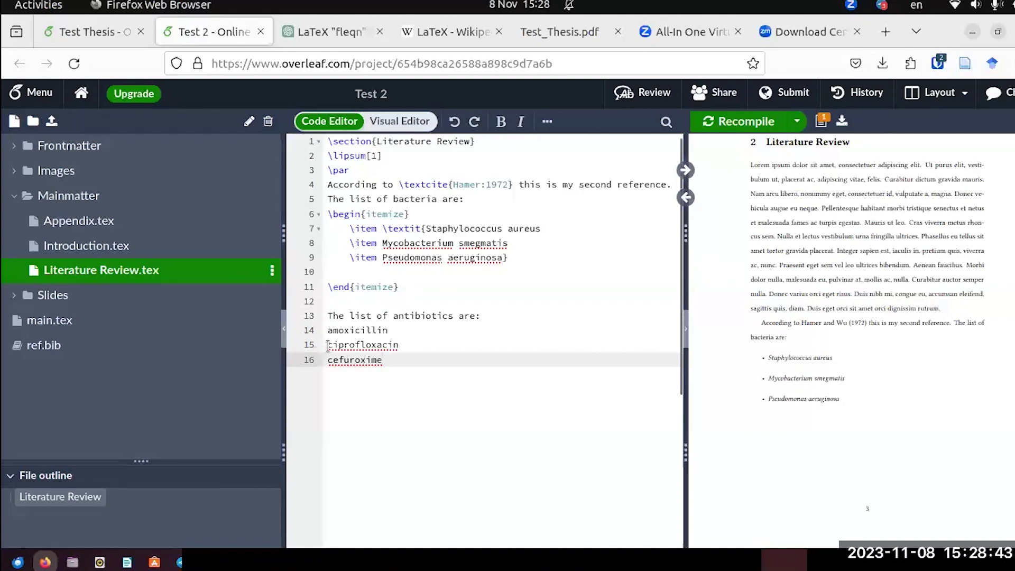
Wrap amoxicillin, ciprofloxacin and cefuroxime in a numbered enumerate list and recompile the PDF.
{"action": "left_click", "coordinate": [325, 333]}
{"action": "key", "text": "ctrl+shift+End"}
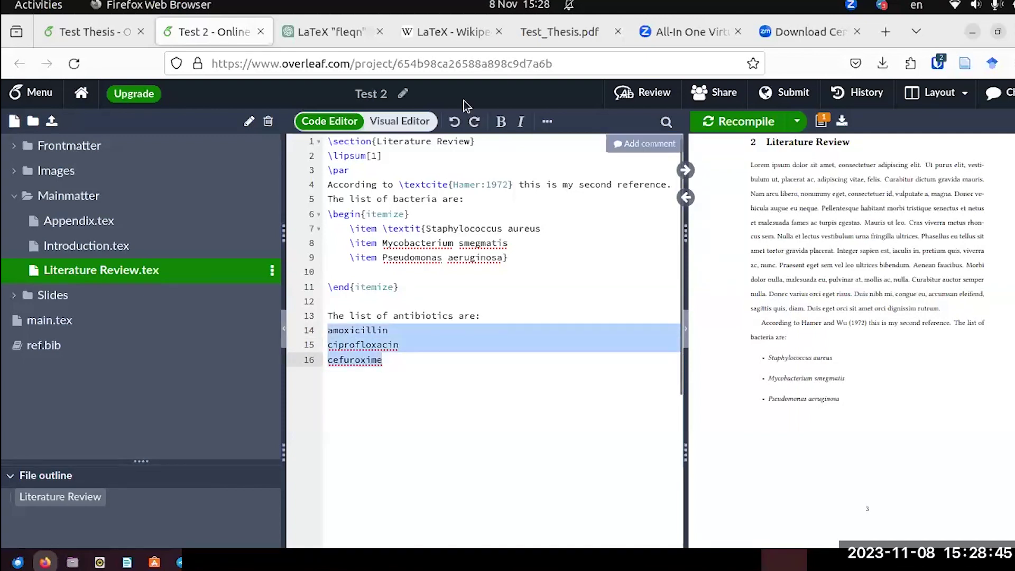
{"action": "left_click", "coordinate": [411, 121]}
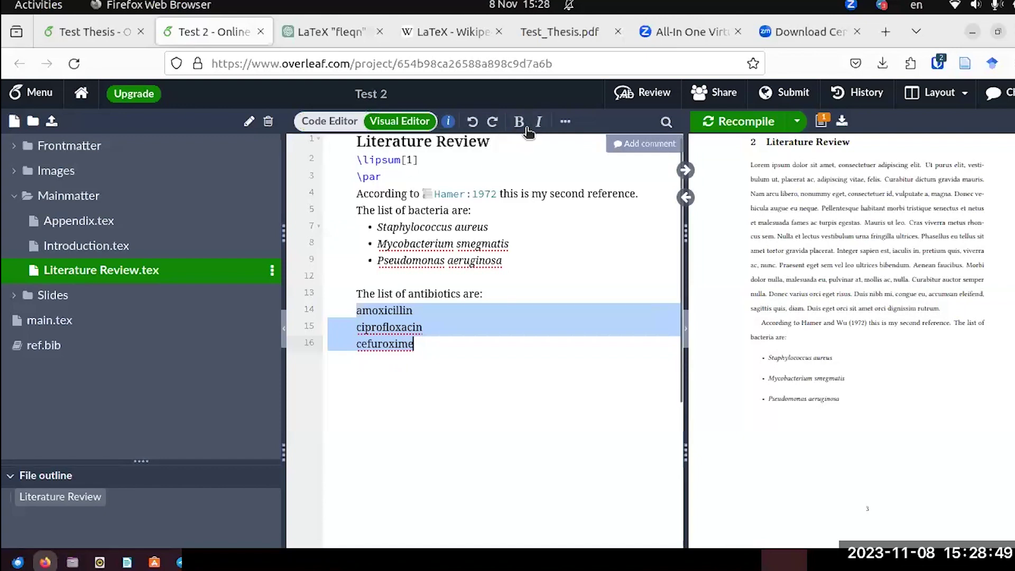
{"action": "left_click", "coordinate": [571, 126]}
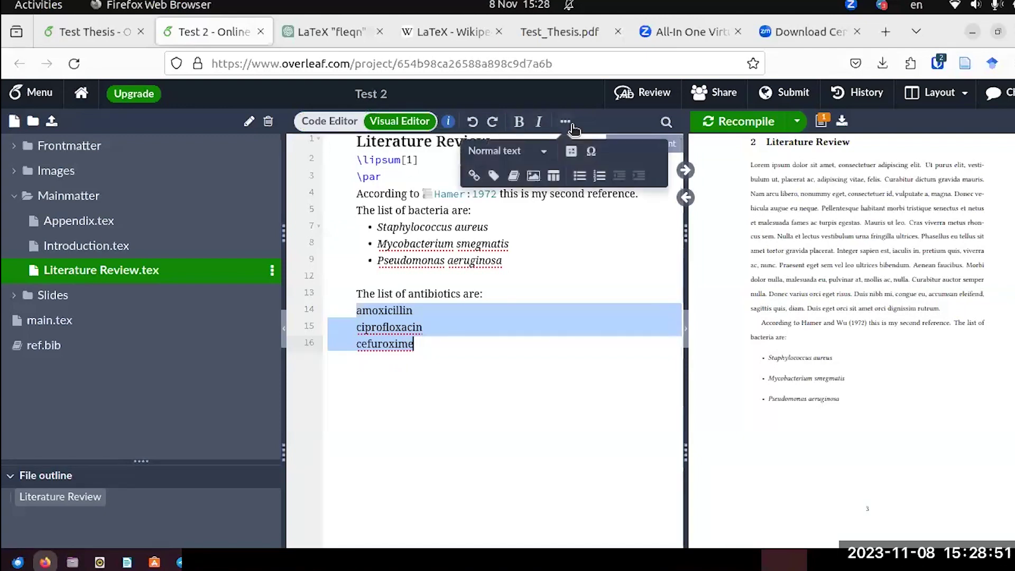
{"action": "left_click", "coordinate": [599, 175]}
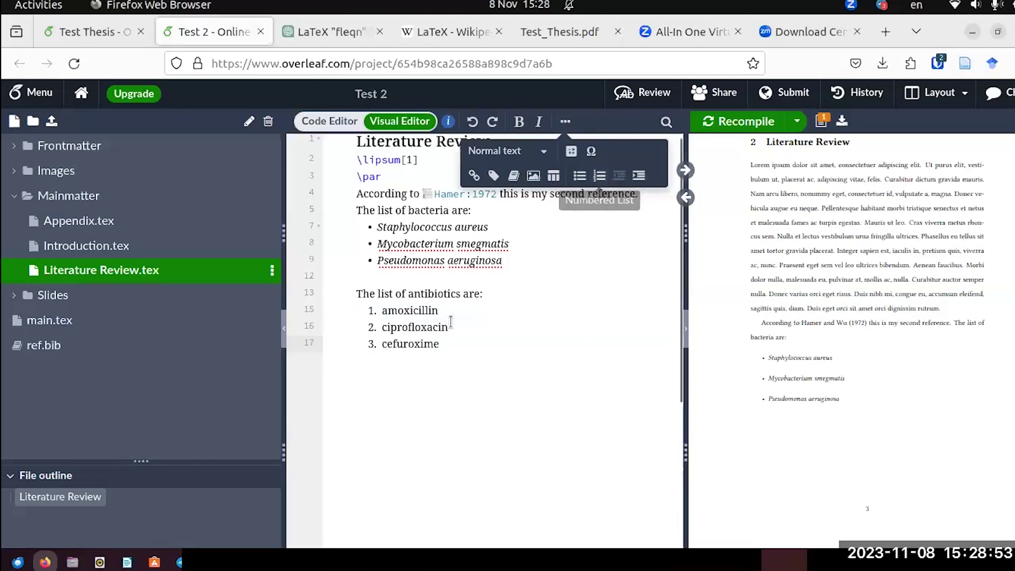
{"action": "left_click", "coordinate": [312, 121]}
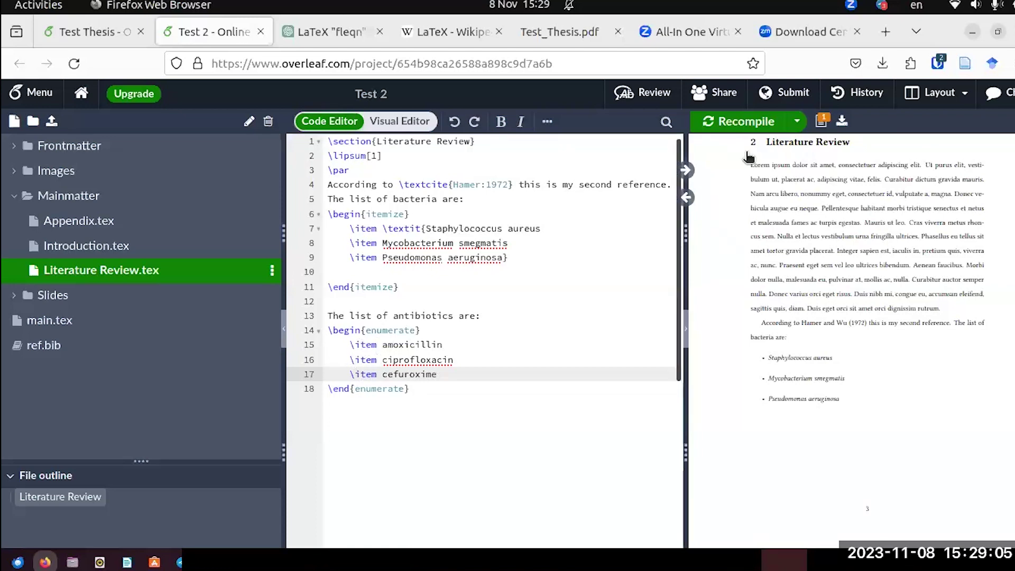
{"action": "left_click", "coordinate": [739, 121]}
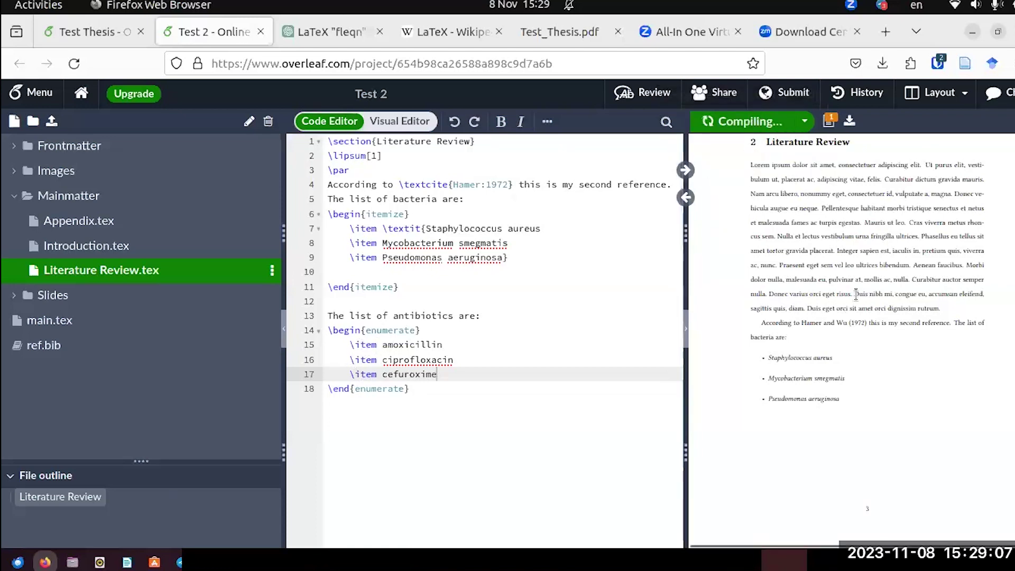
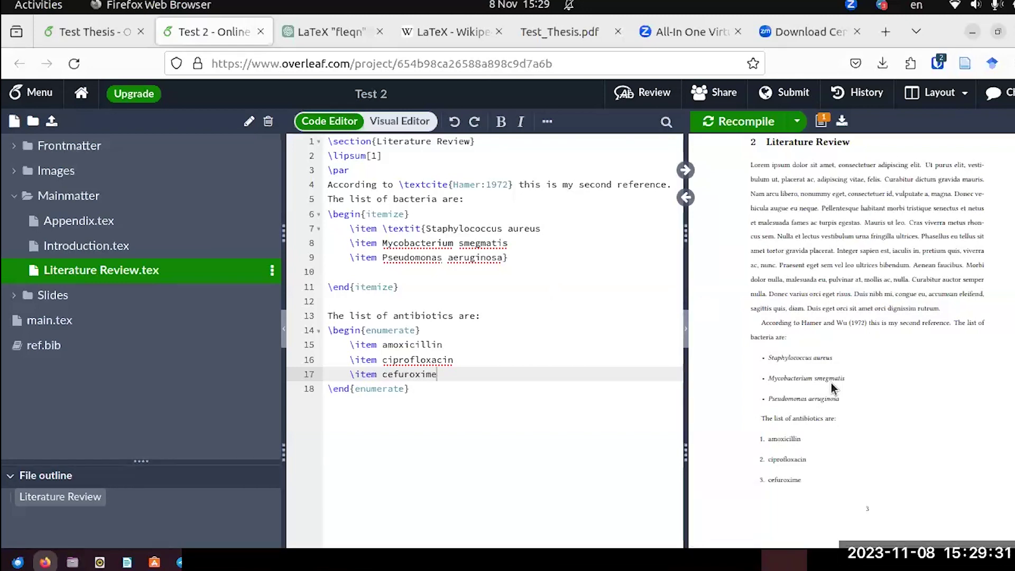
Scroll the PDF preview back up to the page showing 1 Introduction.
{"action": "scroll", "coordinate": [833, 388], "scroll_direction": "down", "scroll_amount": 1}
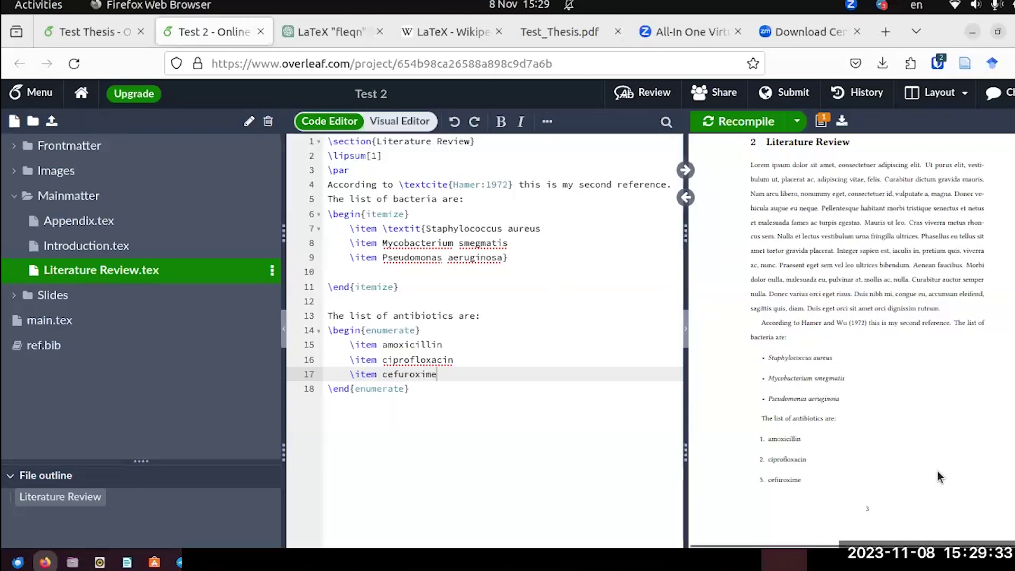
{"action": "scroll", "coordinate": [835, 359], "scroll_direction": "up", "scroll_amount": 5}
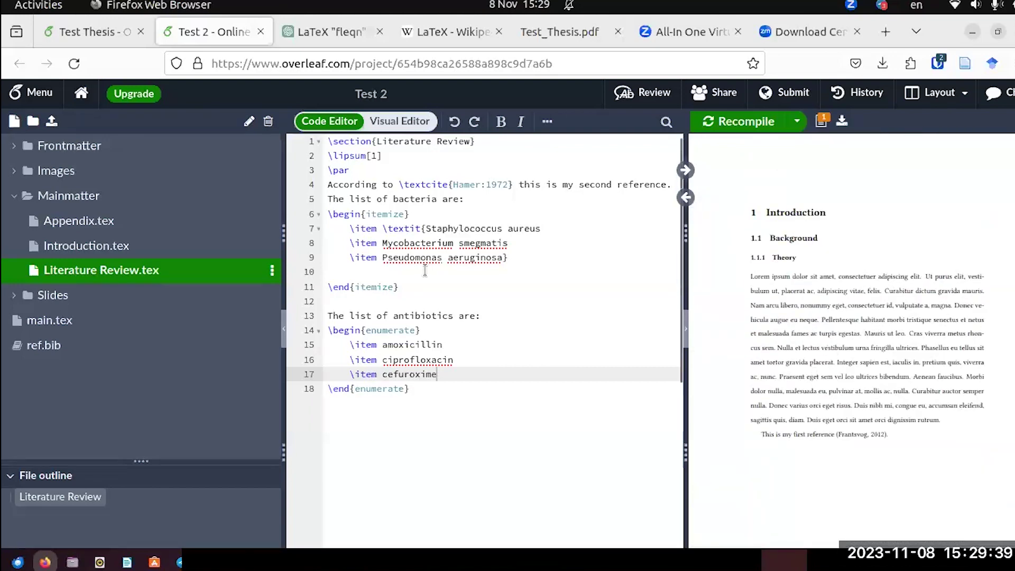
In Introduction.tex, add the line 'This is my first figure.' below the reference sentence on line 6.
{"action": "left_click", "coordinate": [49, 244]}
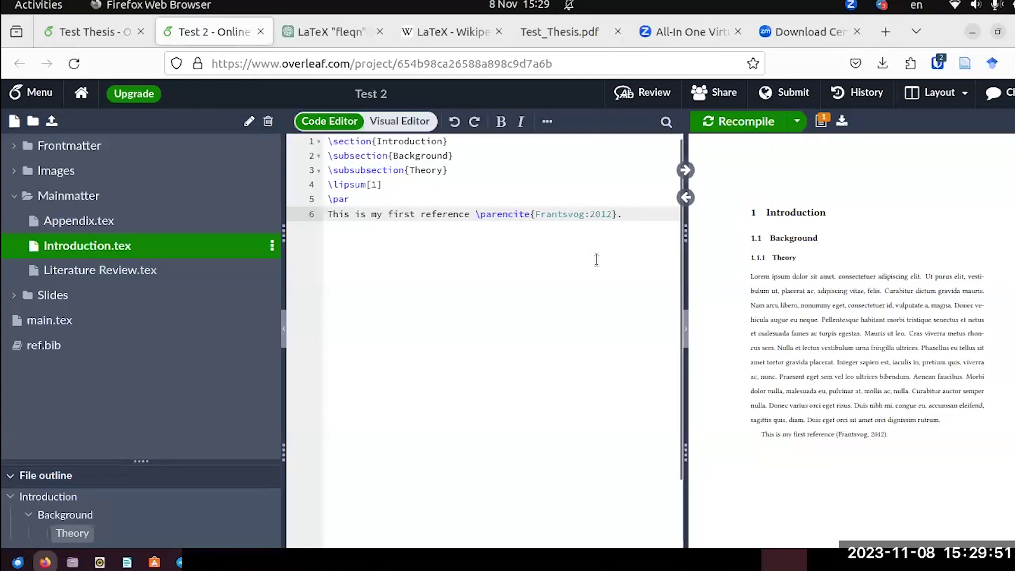
{"action": "key", "text": "Return"}
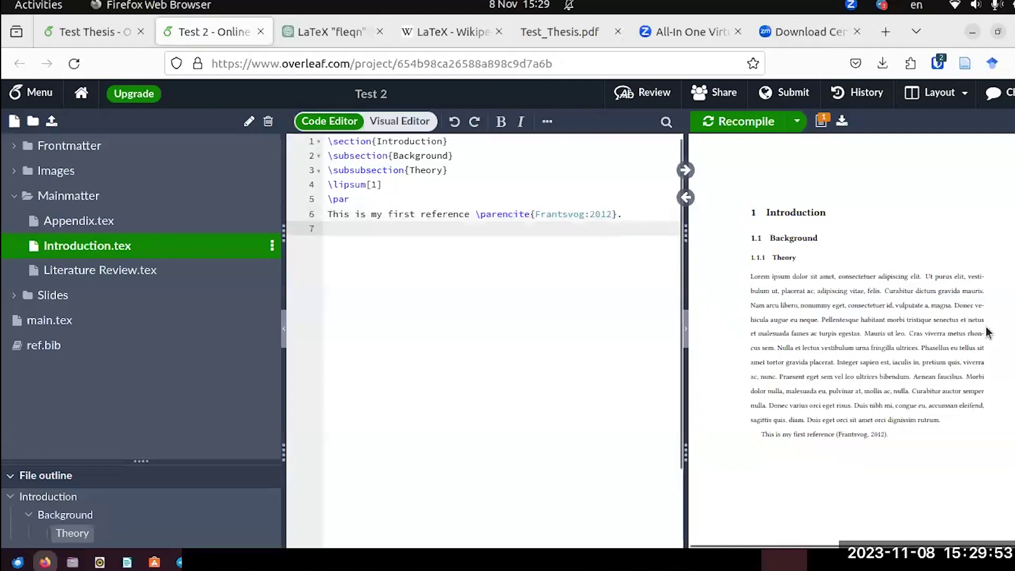
{"action": "scroll", "coordinate": [985, 332], "scroll_direction": "down", "scroll_amount": 3}
{"action": "type", "text": "T"}
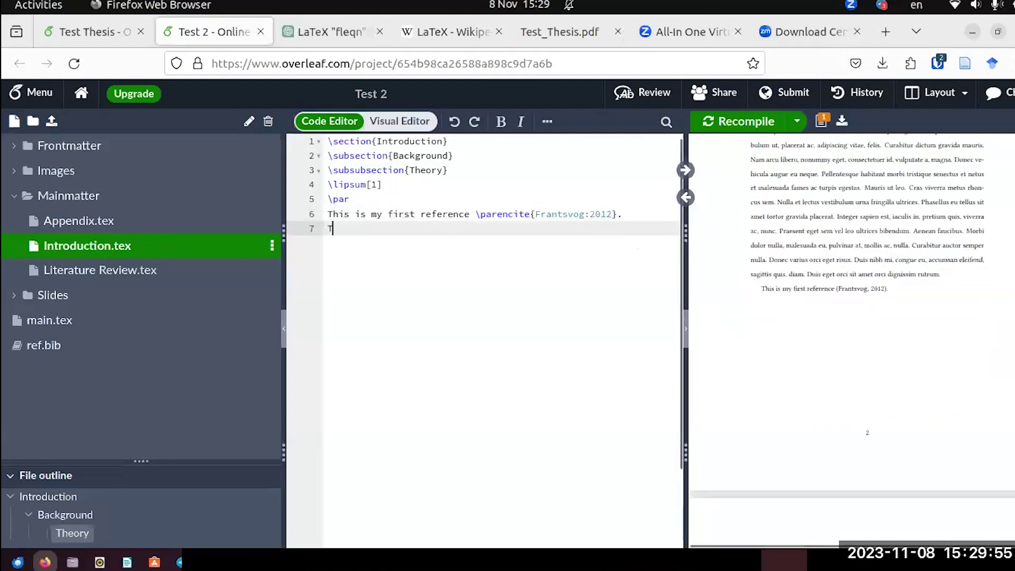
{"action": "type", "text": "his is my first"}
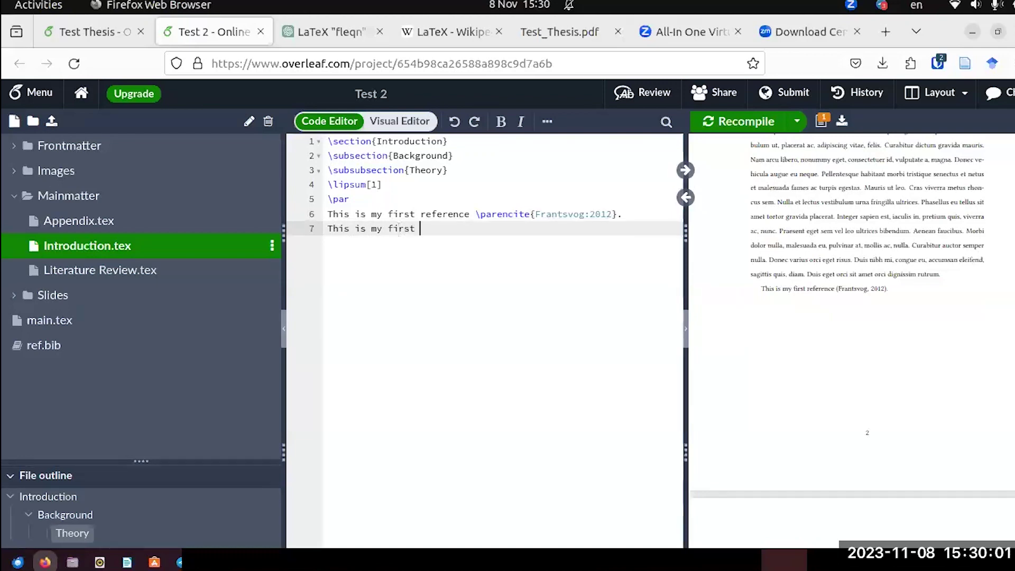
{"action": "type", "text": " figure."}
{"action": "key", "text": "BackSpace"}
{"action": "key", "text": "BackSpace"}
{"action": "key", "text": "BackSpace"}
{"action": "key", "text": "BackSpace"}
{"action": "key", "text": "BackSpace"}
{"action": "key", "text": "BackSpace"}
{"action": "key", "text": "BackSpace"}
{"action": "type", "text": "fmage"}
{"action": "key", "text": "BackSpace"}
{"action": "key", "text": "BackSpace"}
{"action": "key", "text": "BackSpace"}
{"action": "key", "text": "BackSpace"}
{"action": "key", "text": "BackSpace"}
{"action": "type", "text": "figure."}
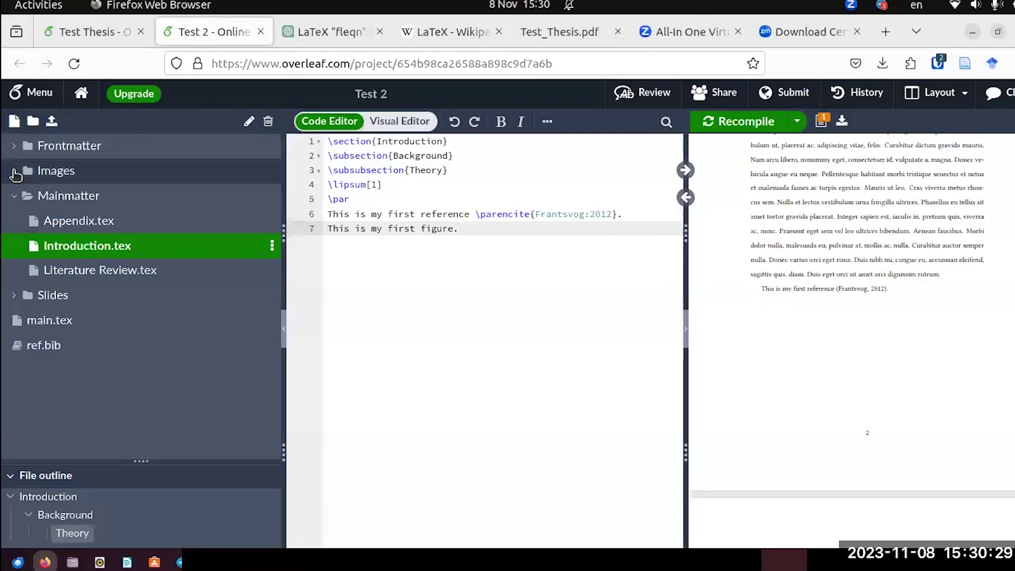
Upload the desktop screenshot into the Images folder by dragging it into the Add Files area.
{"action": "left_click", "coordinate": [15, 172]}
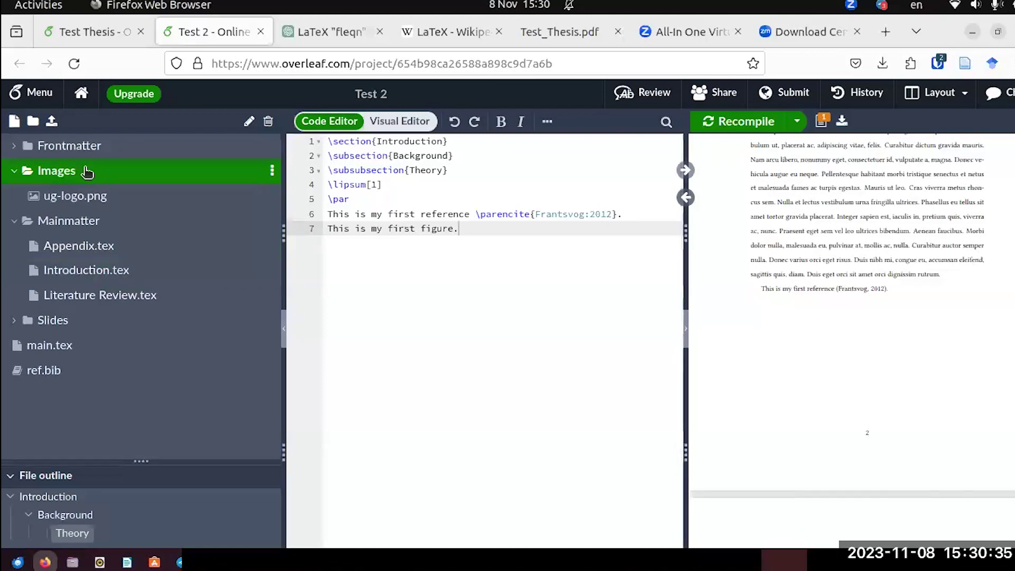
{"action": "right_click", "coordinate": [63, 180]}
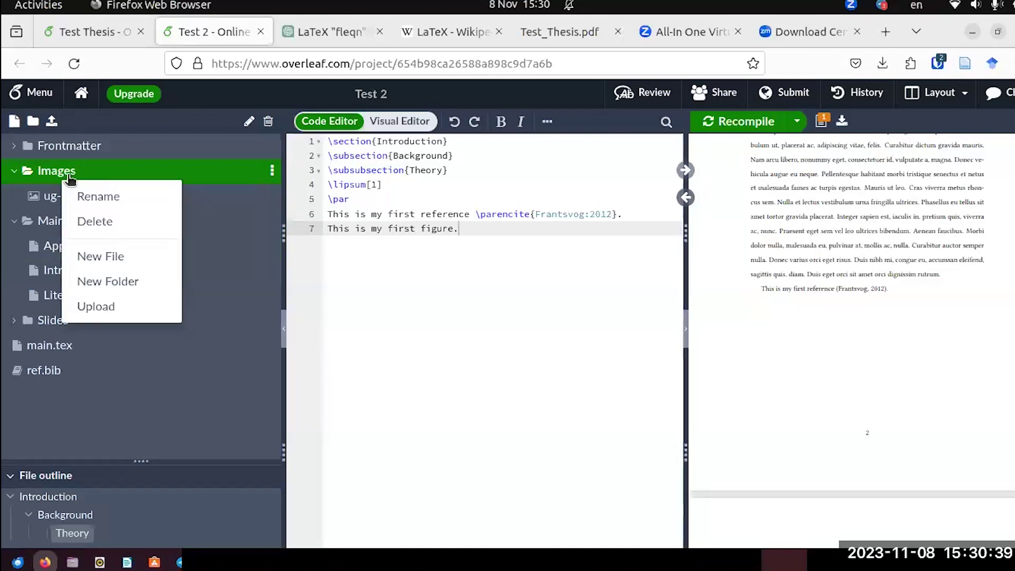
{"action": "left_click", "coordinate": [128, 306]}
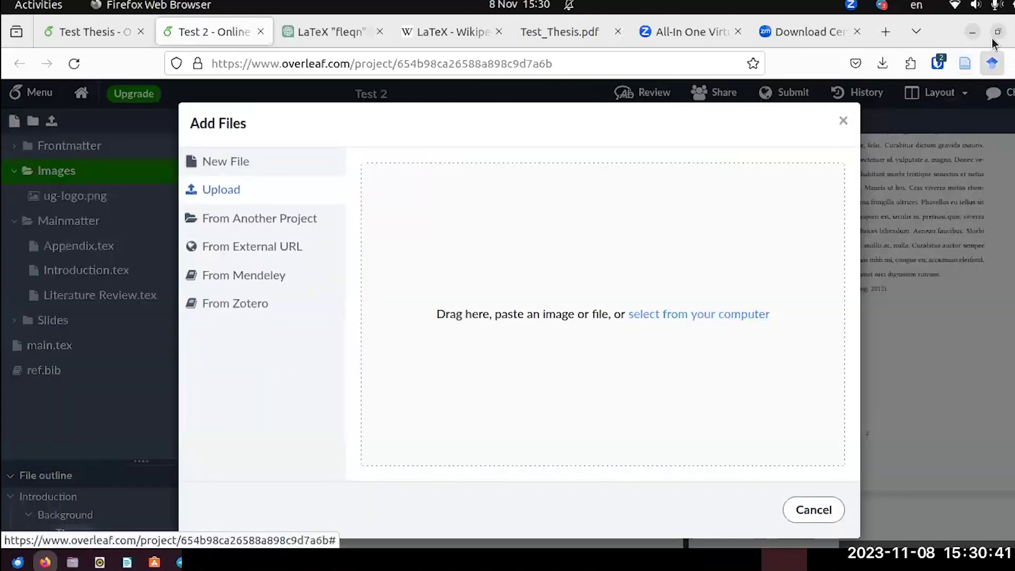
{"action": "left_click", "coordinate": [996, 33]}
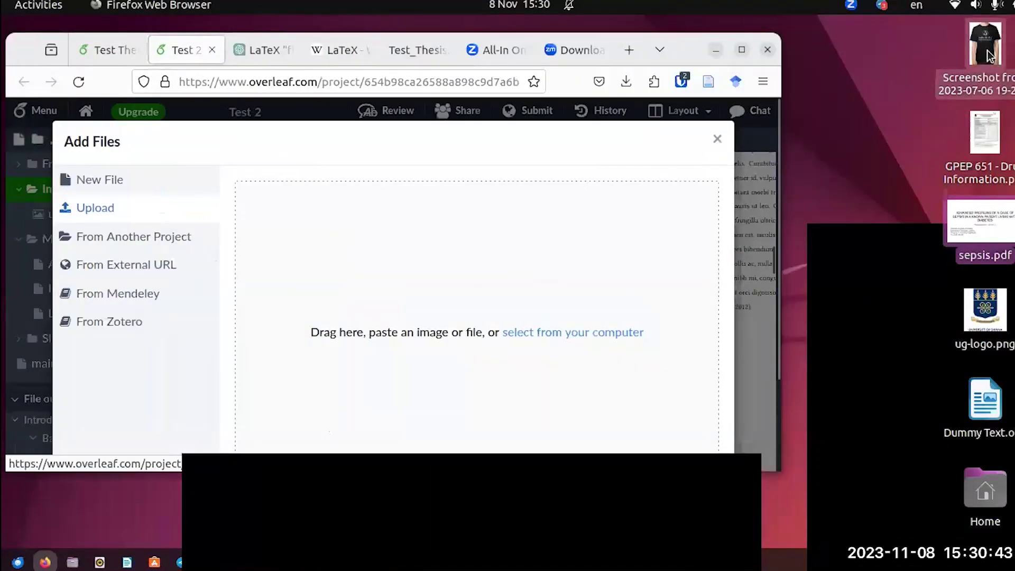
{"action": "left_click_drag", "start_coordinate": [986, 50], "coordinate": [428, 322]}
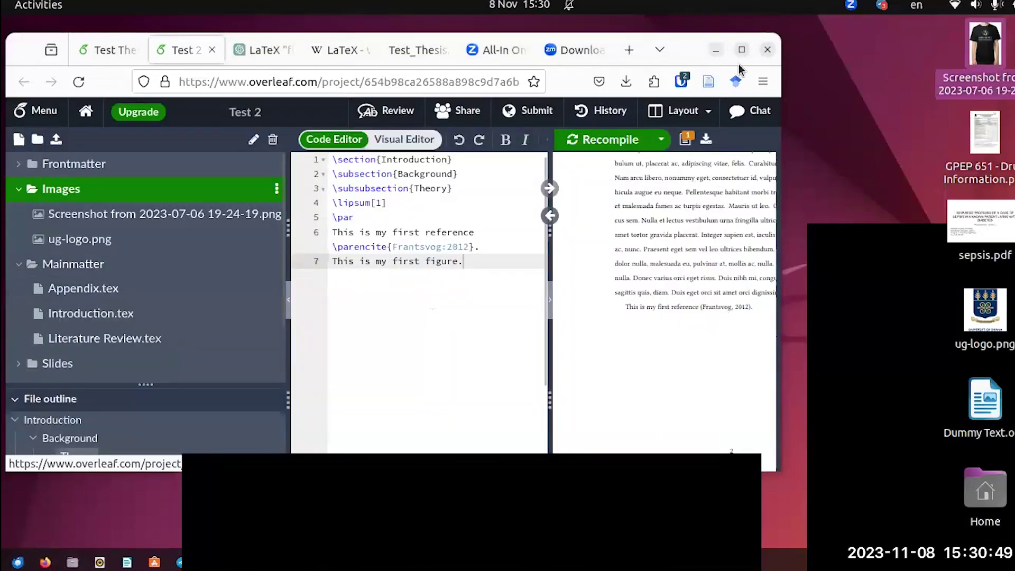
Rename the uploaded screenshot in the Images folder to T-shirt.png.
{"action": "key", "text": "super+Up"}
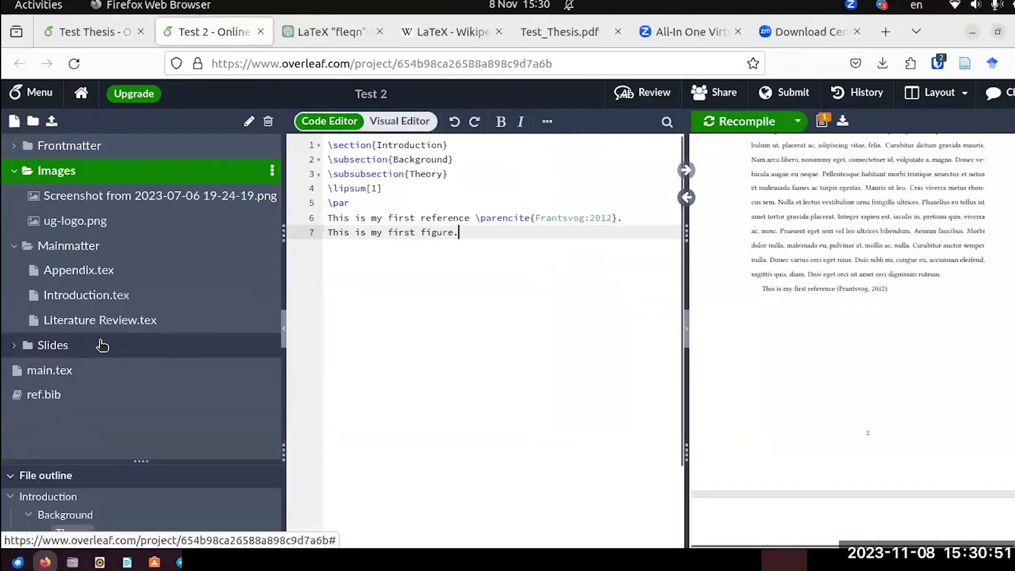
{"action": "right_click", "coordinate": [112, 195]}
{"action": "left_click", "coordinate": [120, 221]}
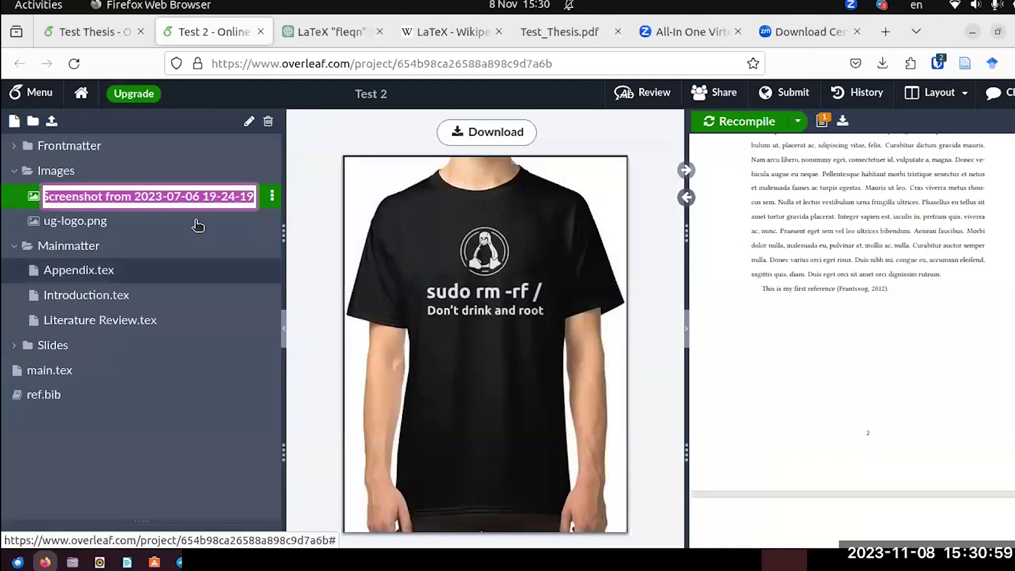
{"action": "type", "text": "t.png"}
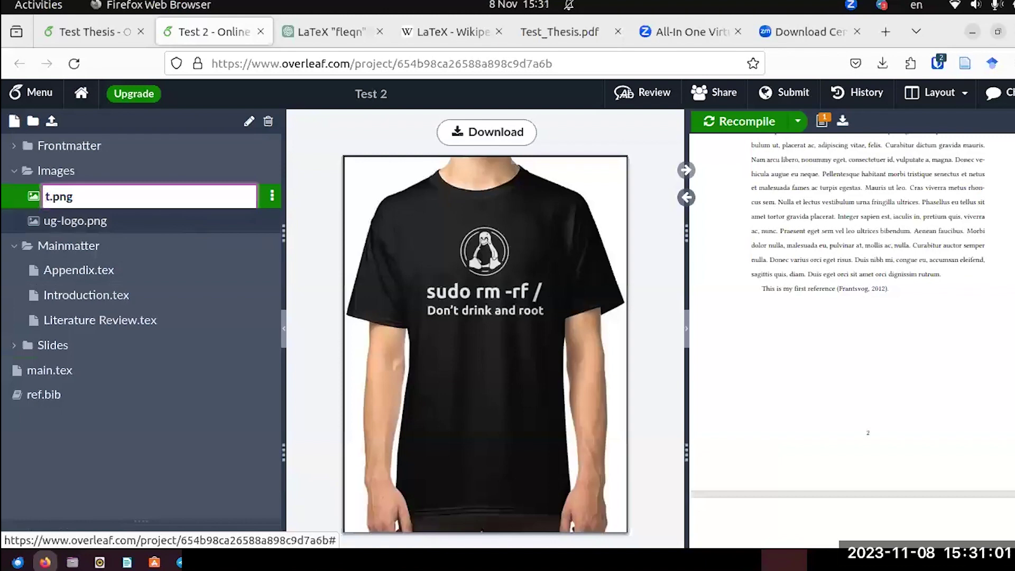
{"action": "key", "text": "BackSpace"}
{"action": "type", "text": "T-shirt"}
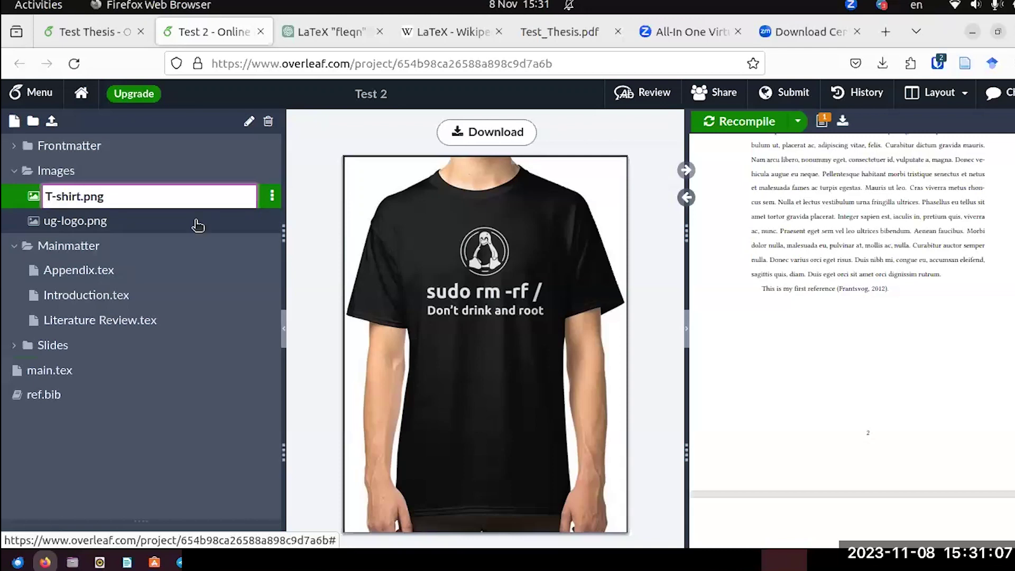
{"action": "key", "text": "Return"}
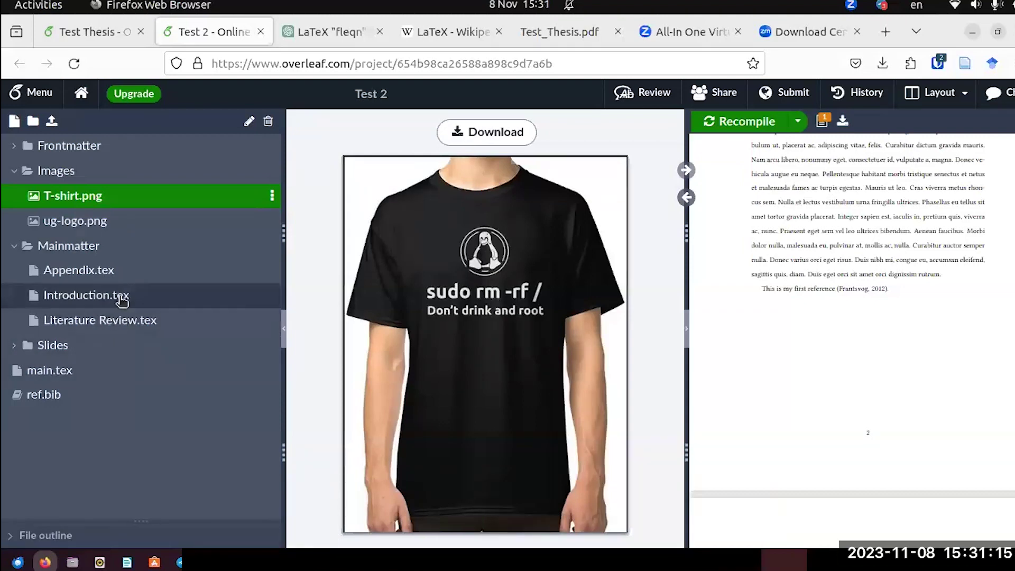
Reopen Introduction.tex and leave an empty line 8 below 'This is my first figure.'.
{"action": "left_click", "coordinate": [118, 294]}
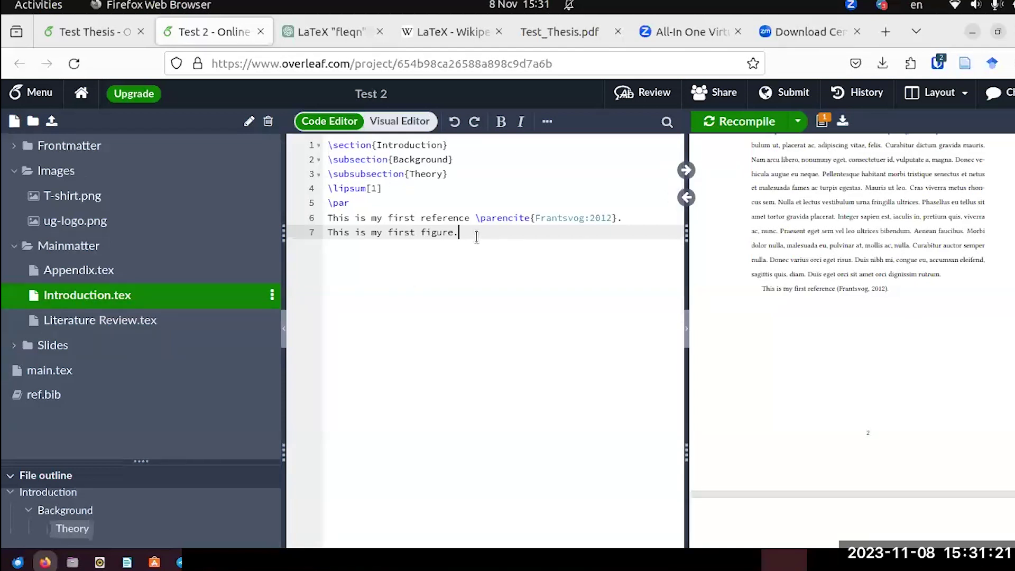
{"action": "key", "text": "Return"}
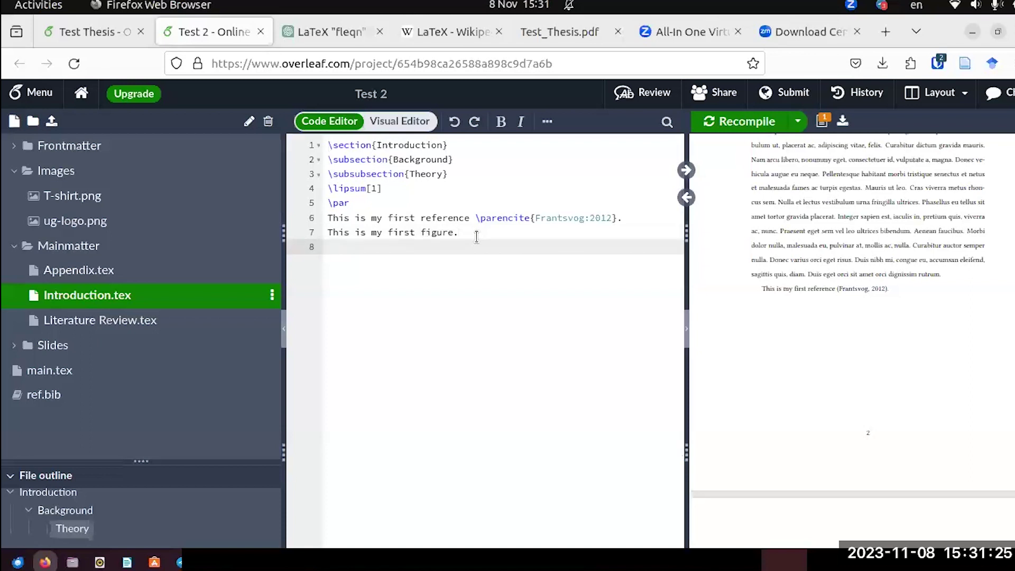
{"action": "type", "text": "\\inclu"}
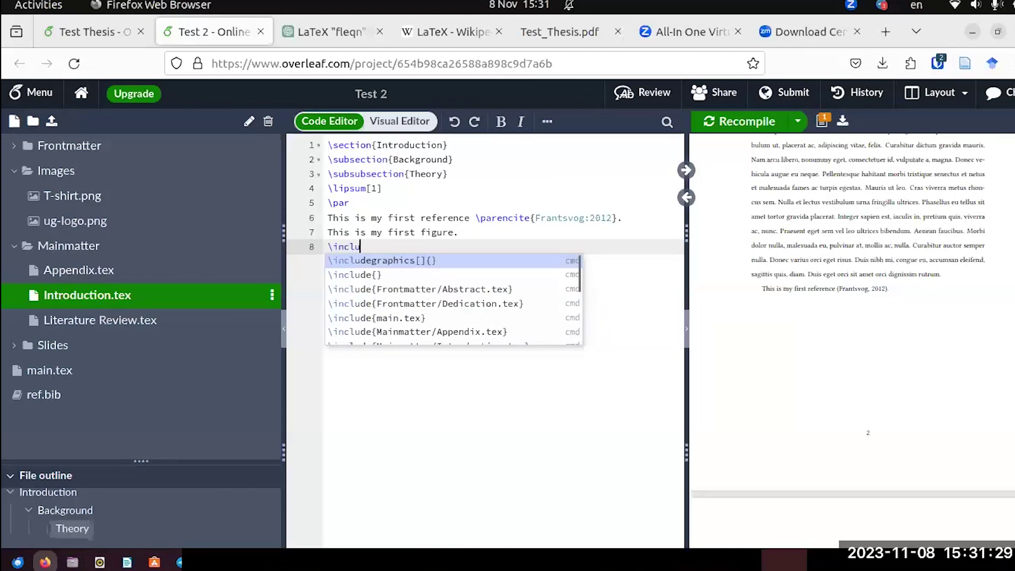
{"action": "type", "text": "defi"}
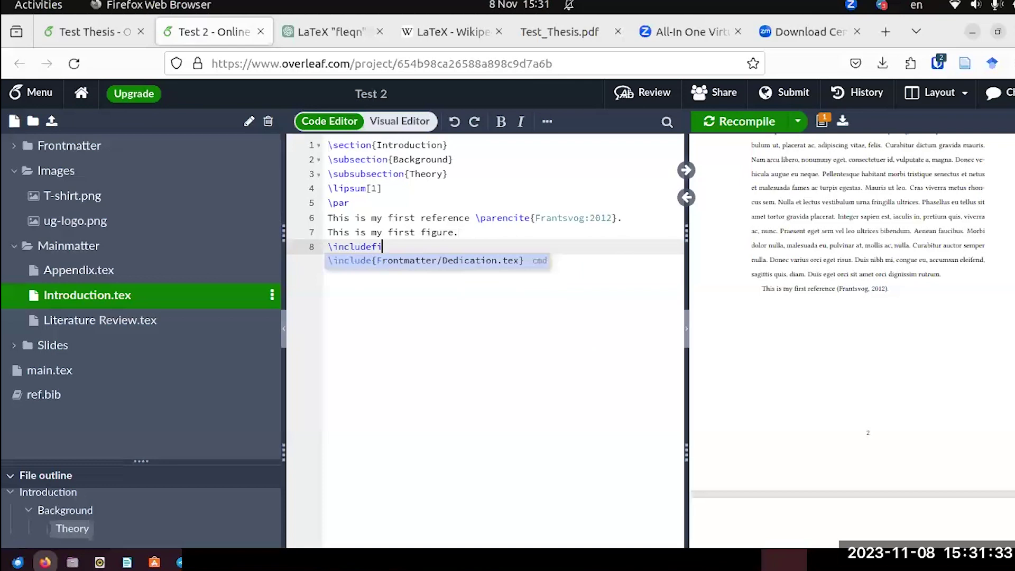
{"action": "key", "text": "BackSpace"}
{"action": "key", "text": "BackSpace"}
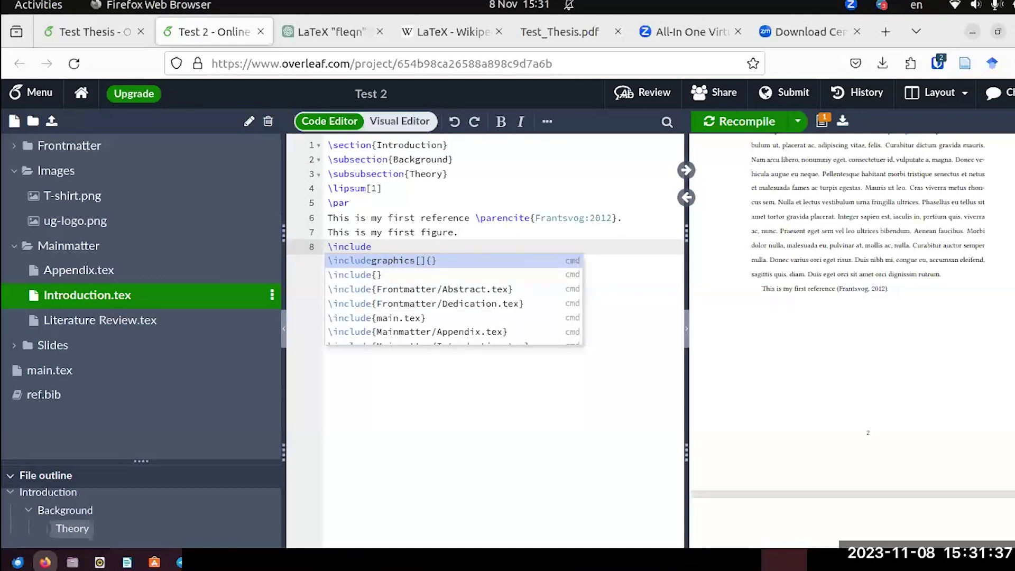
{"action": "key", "text": "BackSpace"}
{"action": "key", "text": "BackSpace"}
{"action": "key", "text": "BackSpace"}
{"action": "key", "text": "BackSpace"}
{"action": "key", "text": "BackSpace"}
{"action": "key", "text": "BackSpace"}
{"action": "key", "text": "BackSpace"}
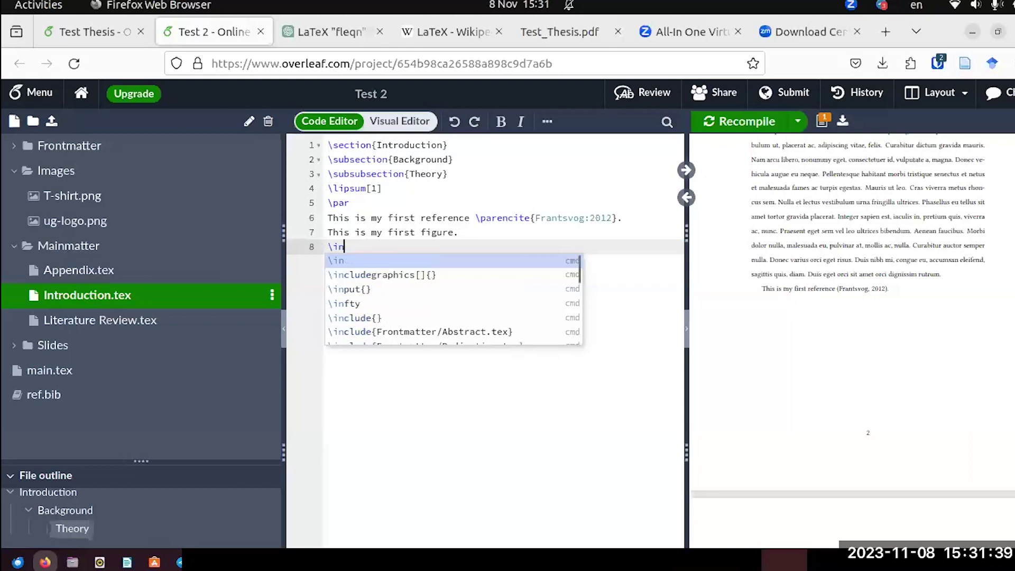
{"action": "key", "text": "BackSpace"}
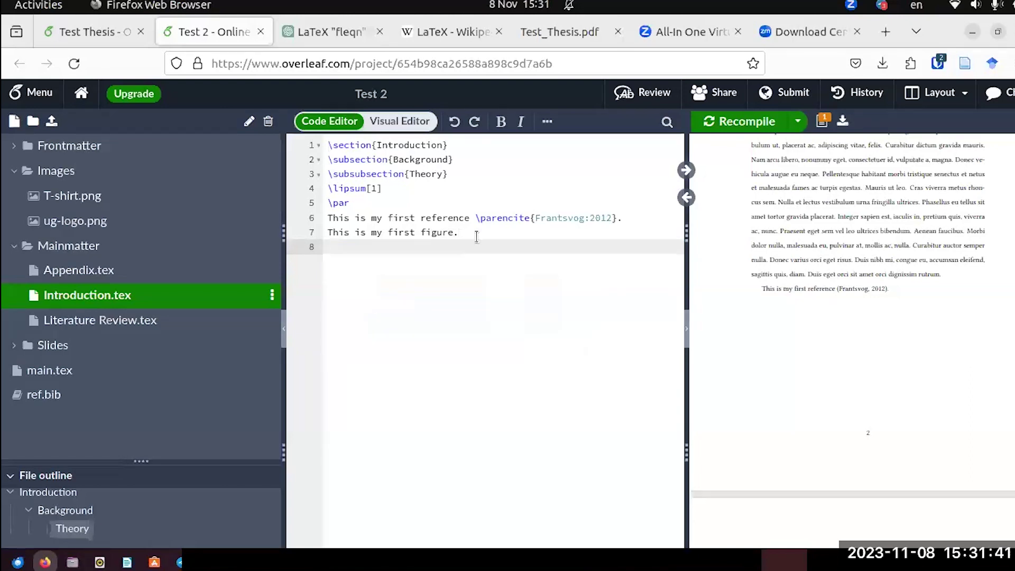
Check the figure code in Test Thesis's Introduction.tex, then return to Test 2.
{"action": "left_click", "coordinate": [98, 32]}
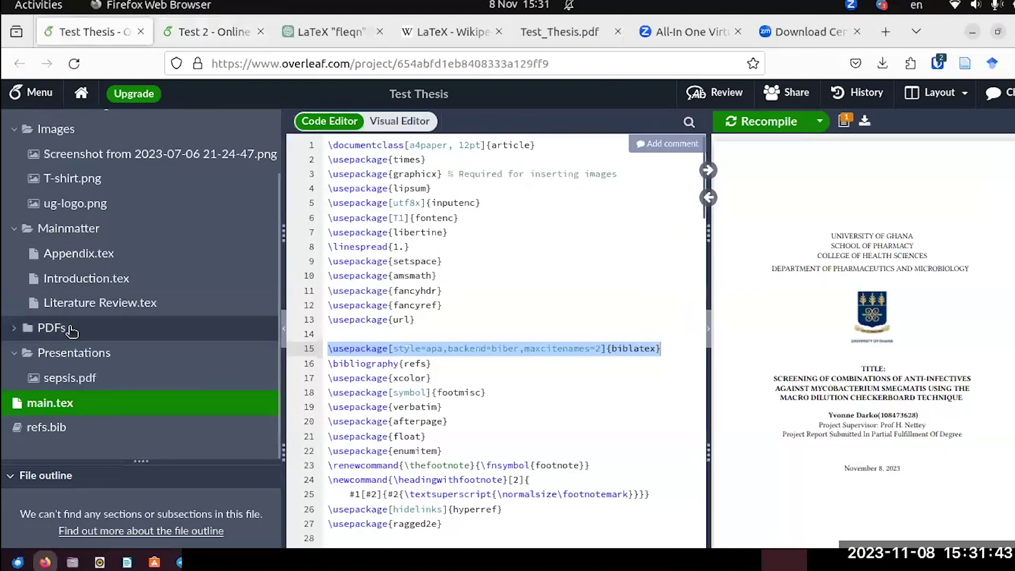
{"action": "left_click", "coordinate": [85, 279]}
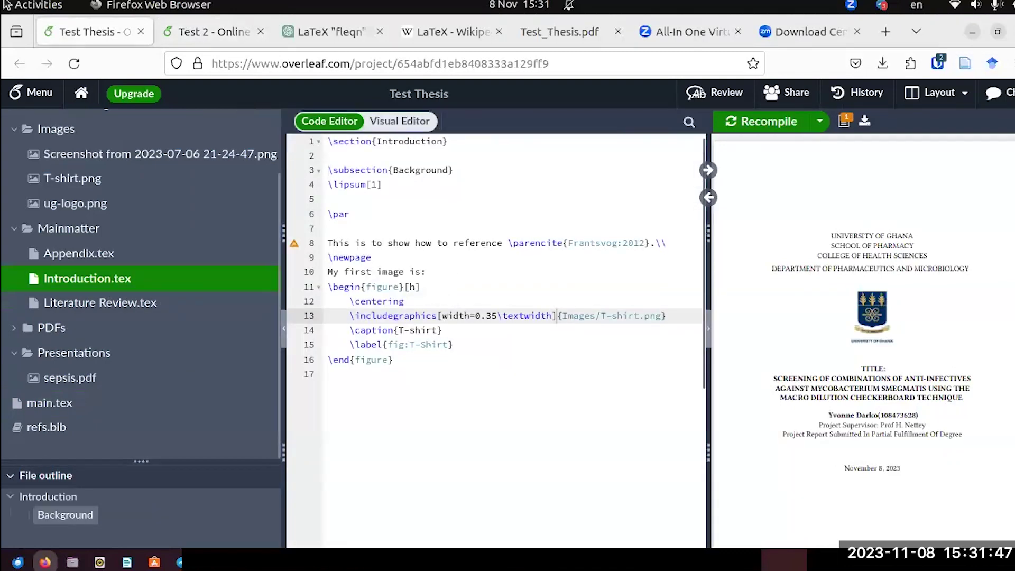
{"action": "left_click", "coordinate": [211, 32]}
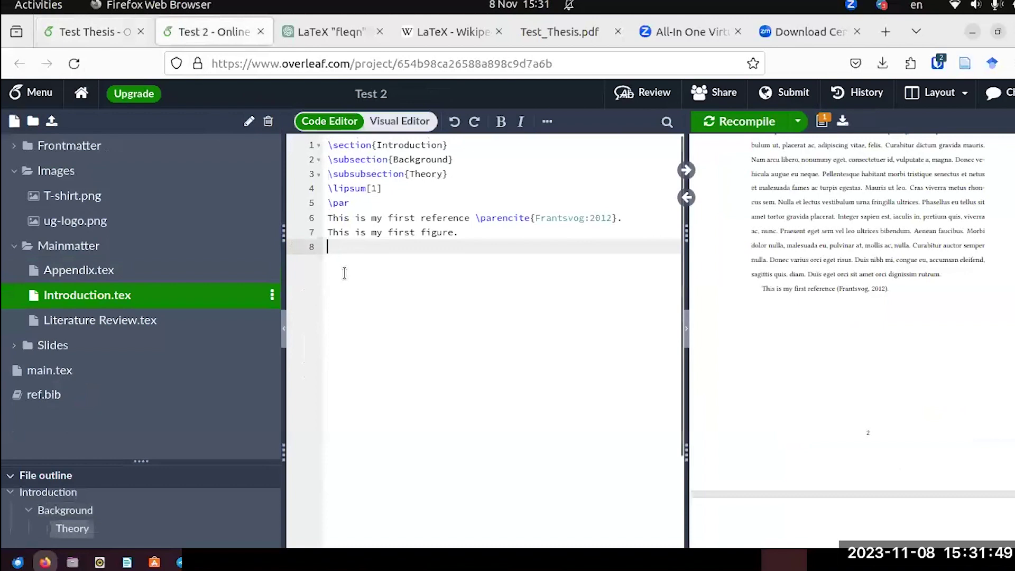
Insert a figure environment showing Images/T-shirt.png with caption 'T-shirt' and label fig:T-shirt.
{"action": "type", "text": "\\"}
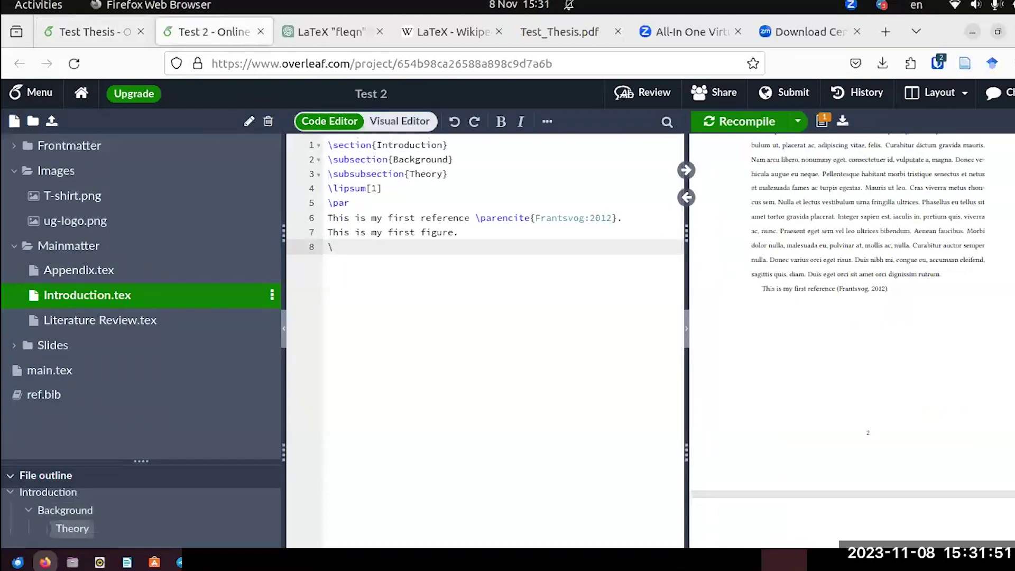
{"action": "type", "text": "begi"}
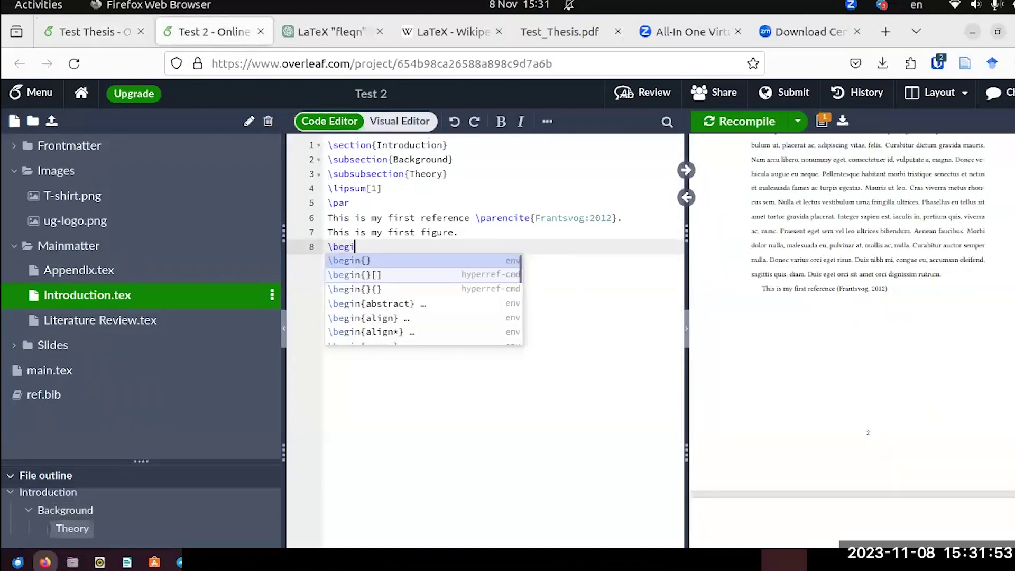
{"action": "type", "text": "nfi"}
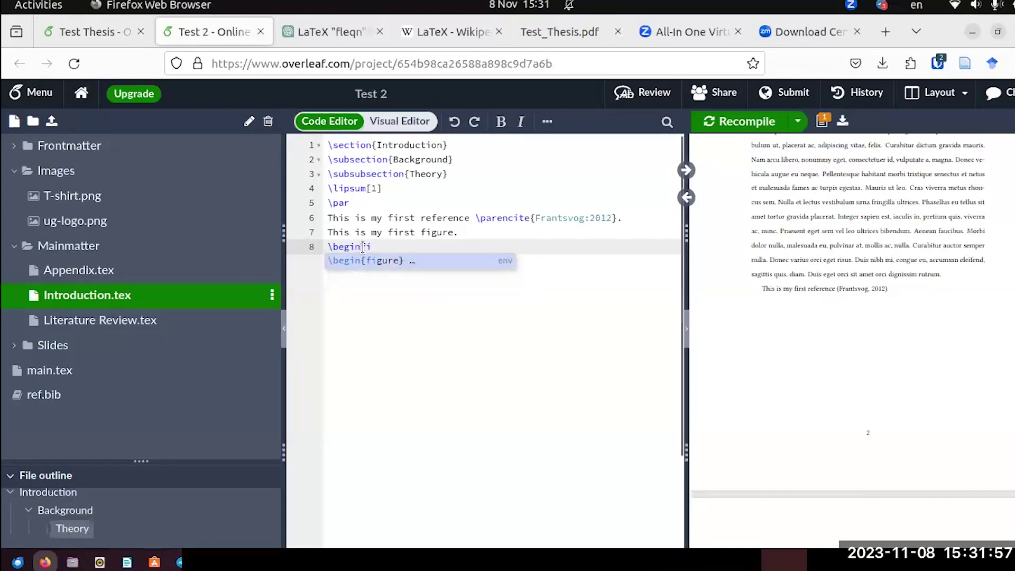
{"action": "left_click", "coordinate": [382, 261]}
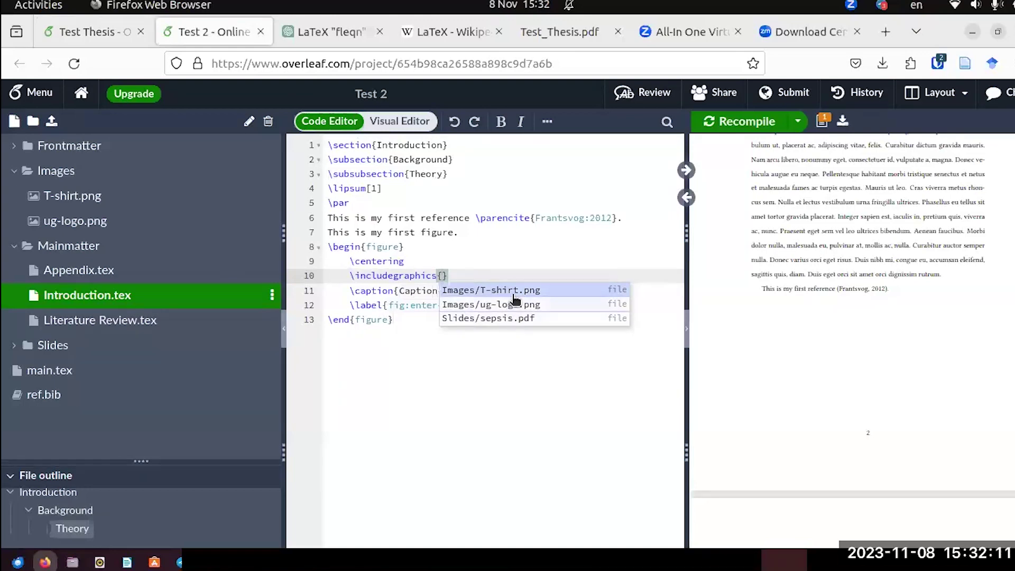
{"action": "left_click", "coordinate": [510, 291]}
{"action": "left_click_drag", "start_coordinate": [436, 291], "coordinate": [403, 290]}
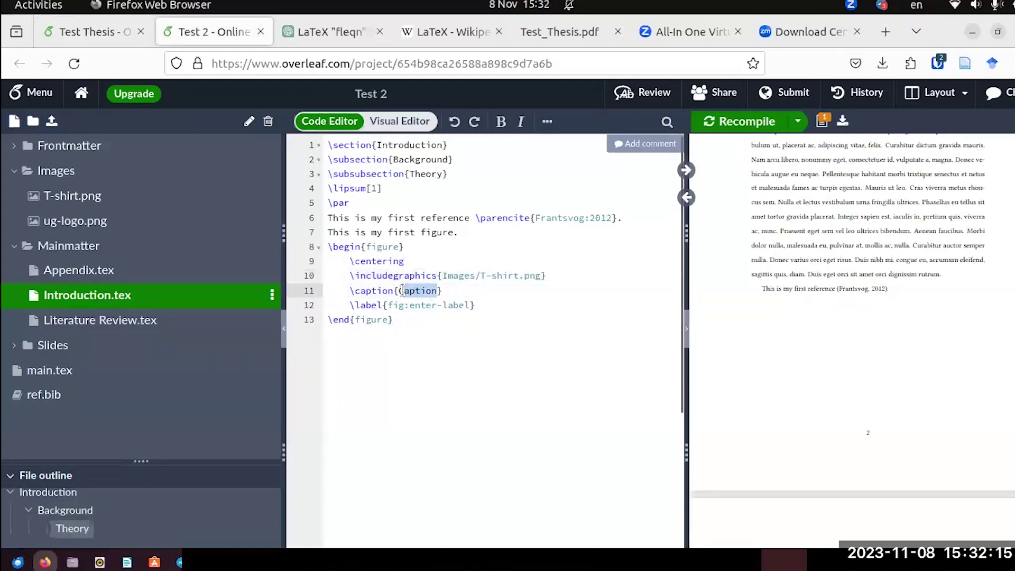
{"action": "type", "text": "T-"}
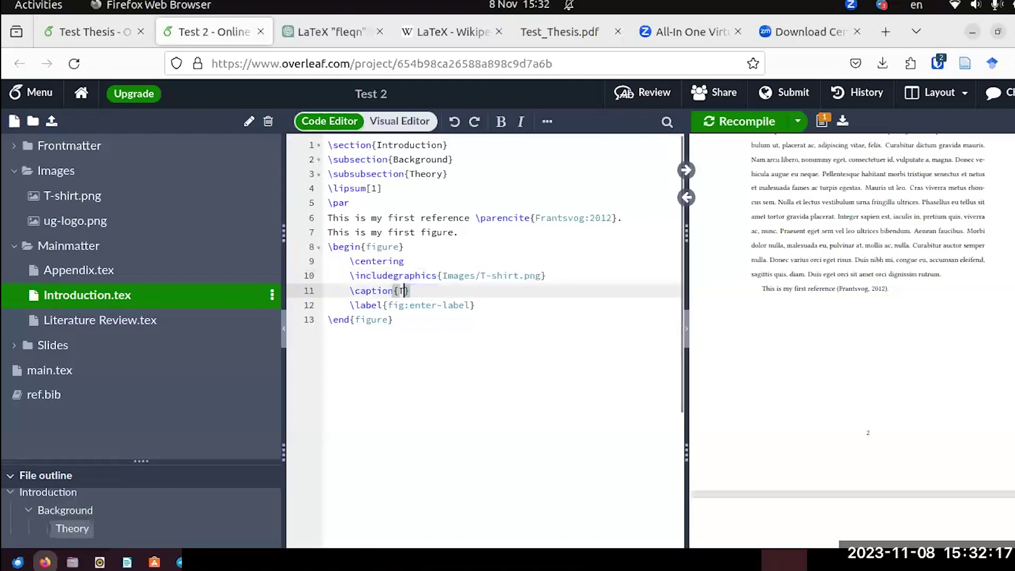
{"action": "type", "text": "shirt"}
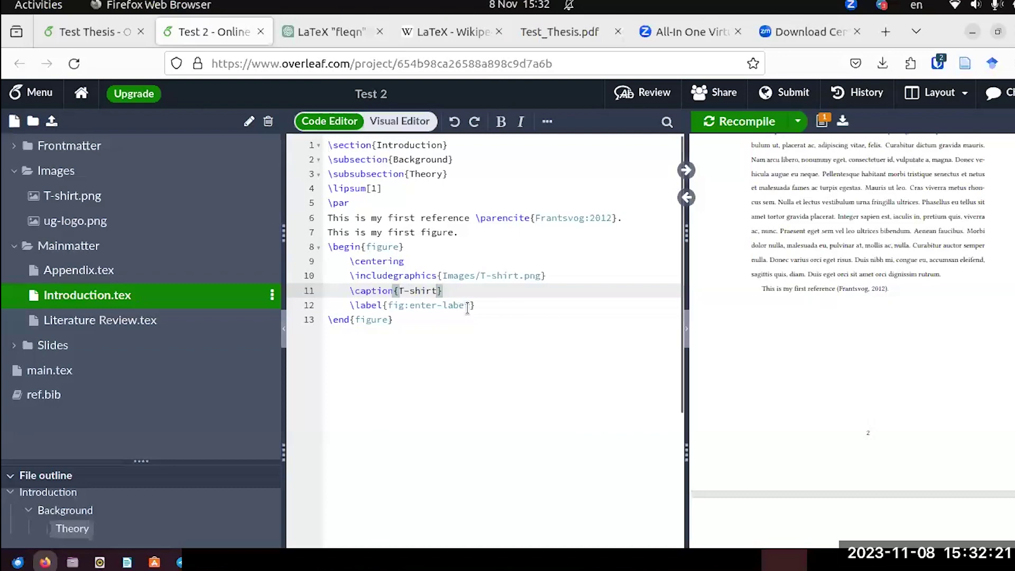
{"action": "left_click_drag", "start_coordinate": [467, 309], "coordinate": [411, 304]}
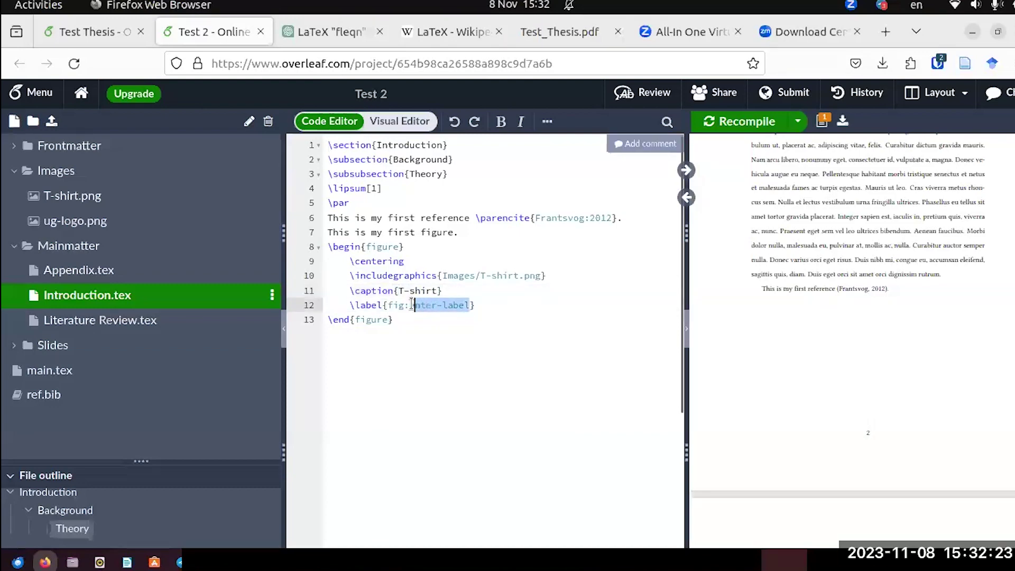
{"action": "type", "text": "T"}
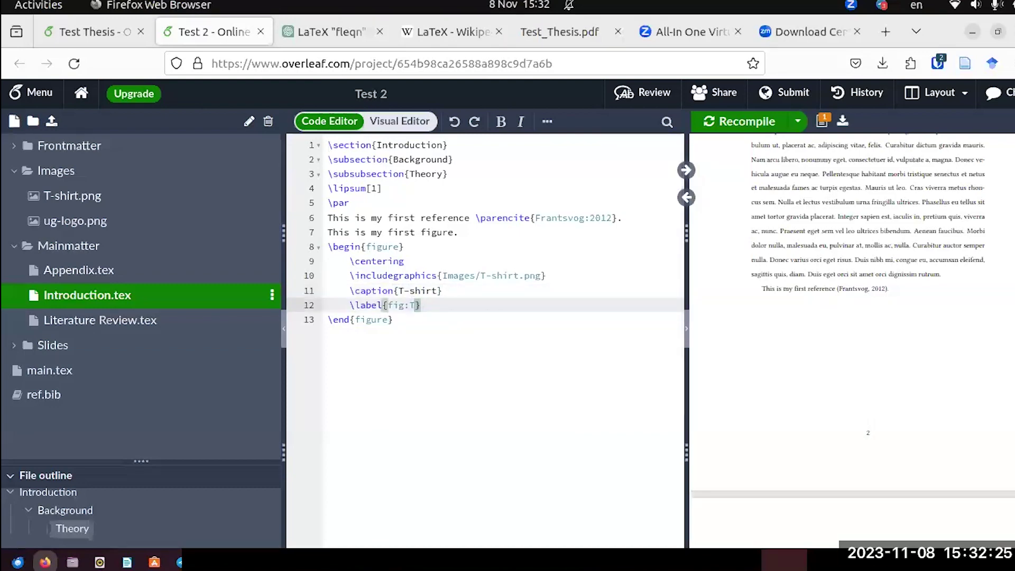
{"action": "type", "text": "-shirt"}
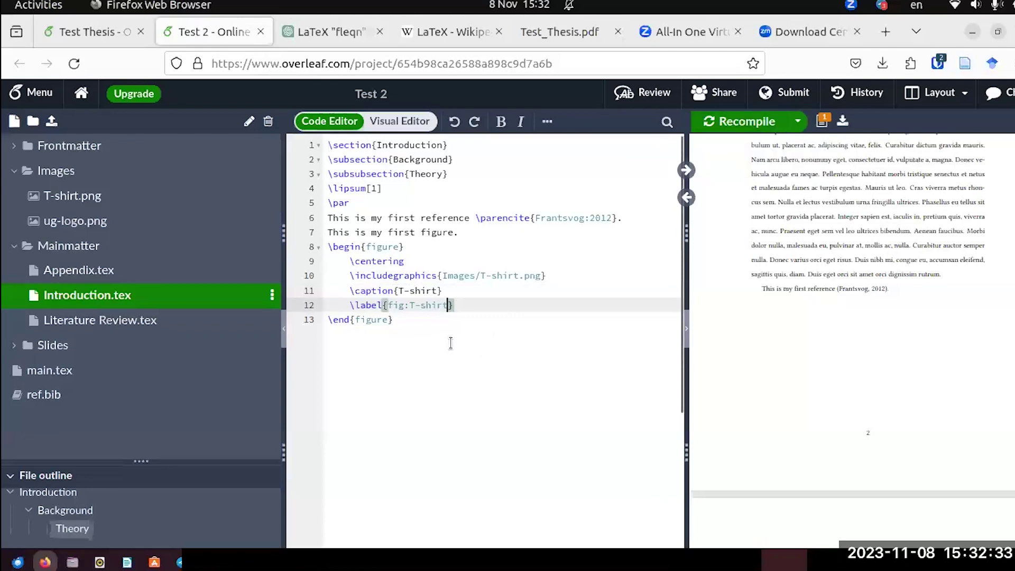
Recompile to view Figure 1: T-shirt in the PDF, then inspect Test Thesis's width=0.35\textwidth image option.
{"action": "left_click", "coordinate": [717, 125]}
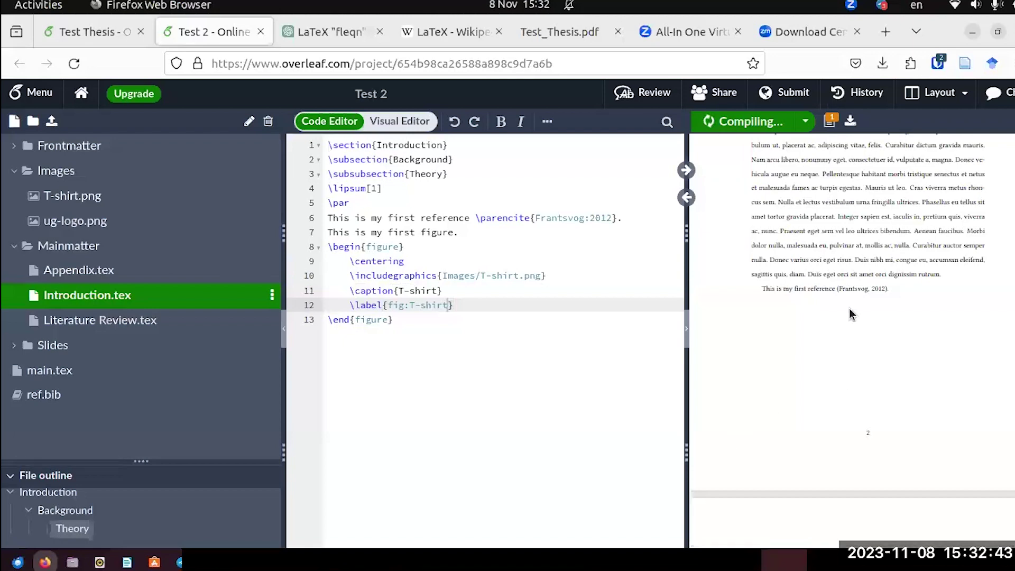
{"action": "scroll", "coordinate": [839, 285], "scroll_direction": "down", "scroll_amount": 10}
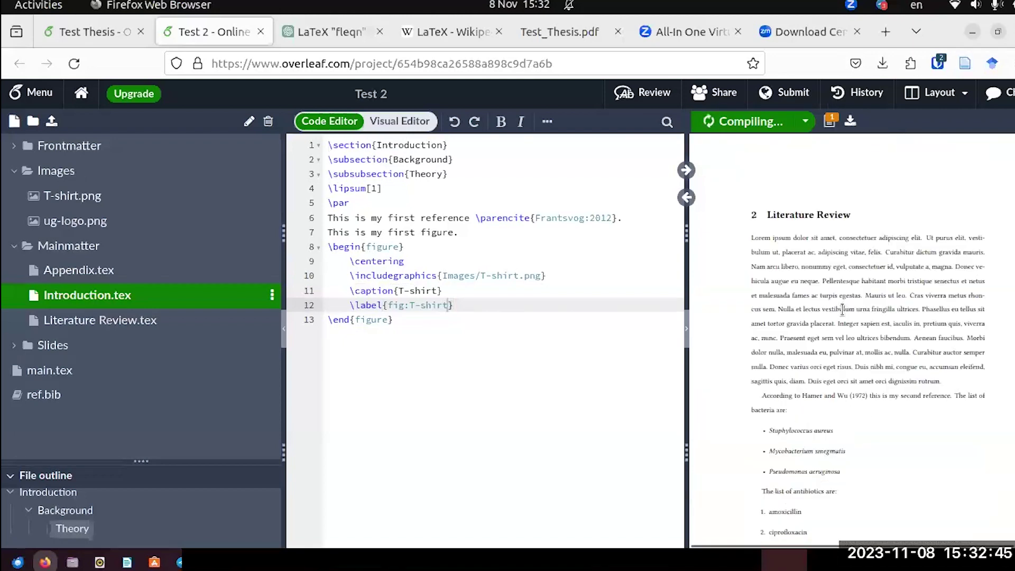
{"action": "scroll", "coordinate": [841, 310], "scroll_direction": "up", "scroll_amount": 15}
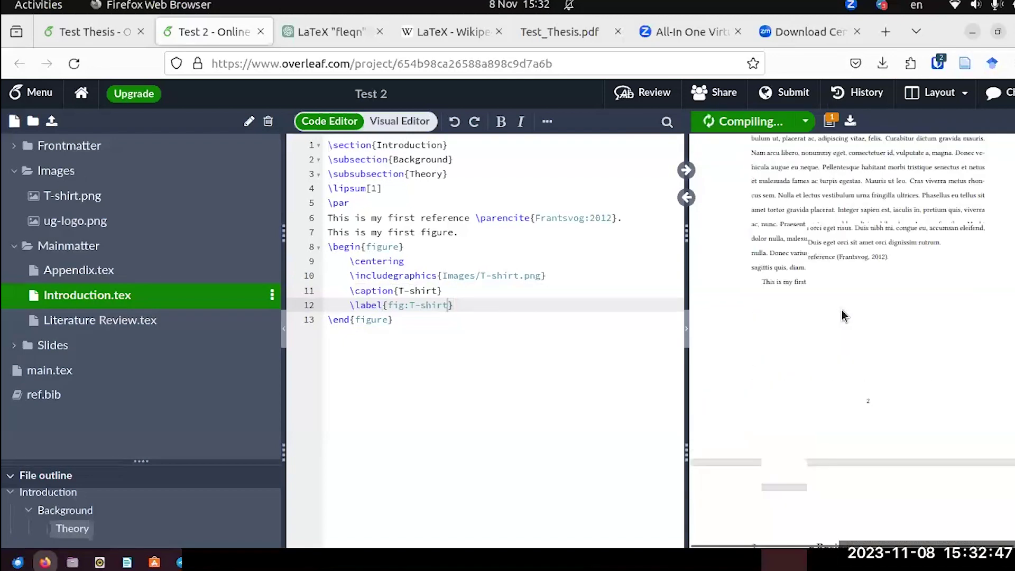
{"action": "scroll", "coordinate": [843, 315], "scroll_direction": "down", "scroll_amount": 4}
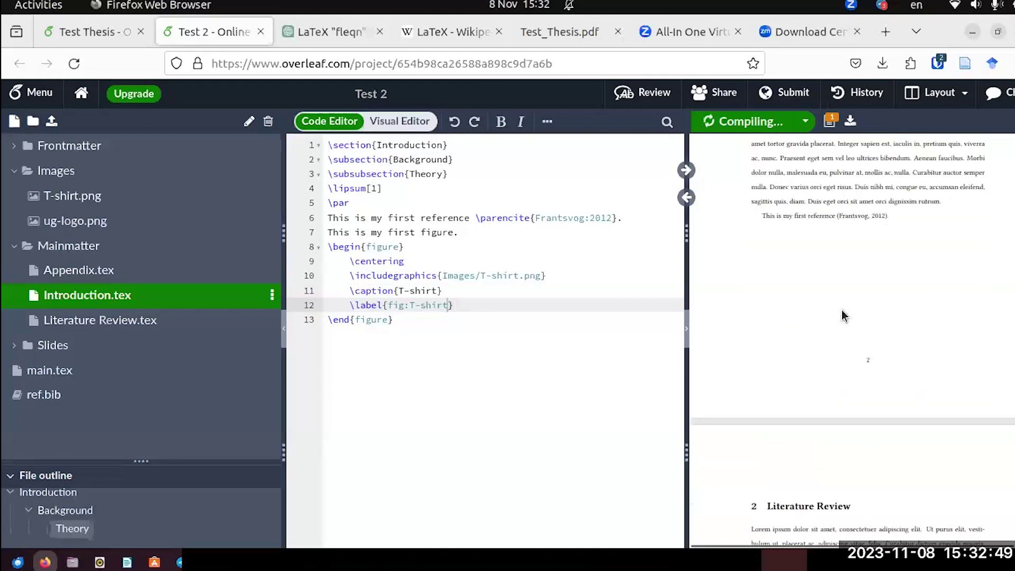
{"action": "scroll", "coordinate": [843, 315], "scroll_direction": "down", "scroll_amount": 4}
{"action": "scroll", "coordinate": [842, 313], "scroll_direction": "up", "scroll_amount": 2}
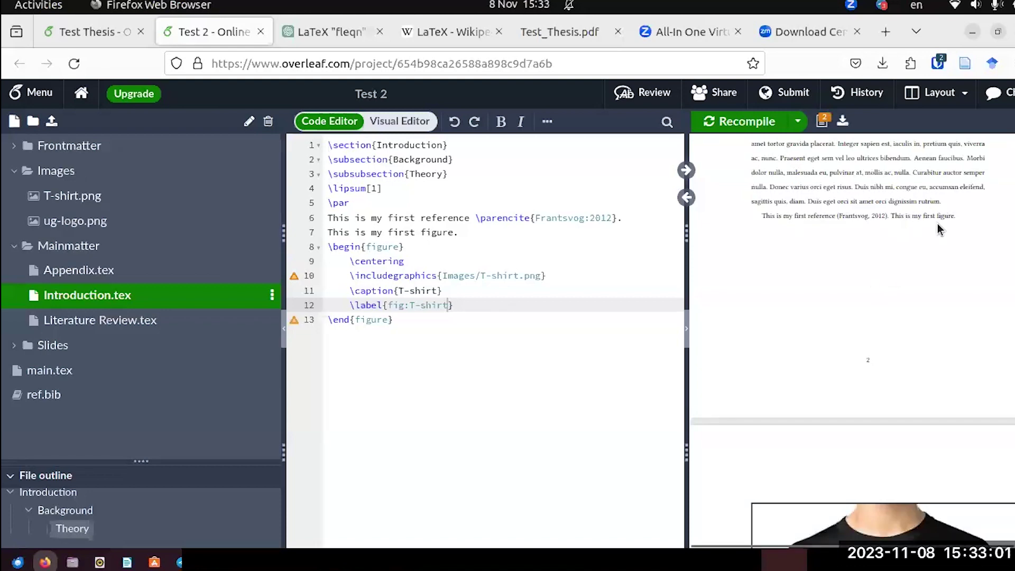
{"action": "scroll", "coordinate": [937, 223], "scroll_direction": "down", "scroll_amount": 8}
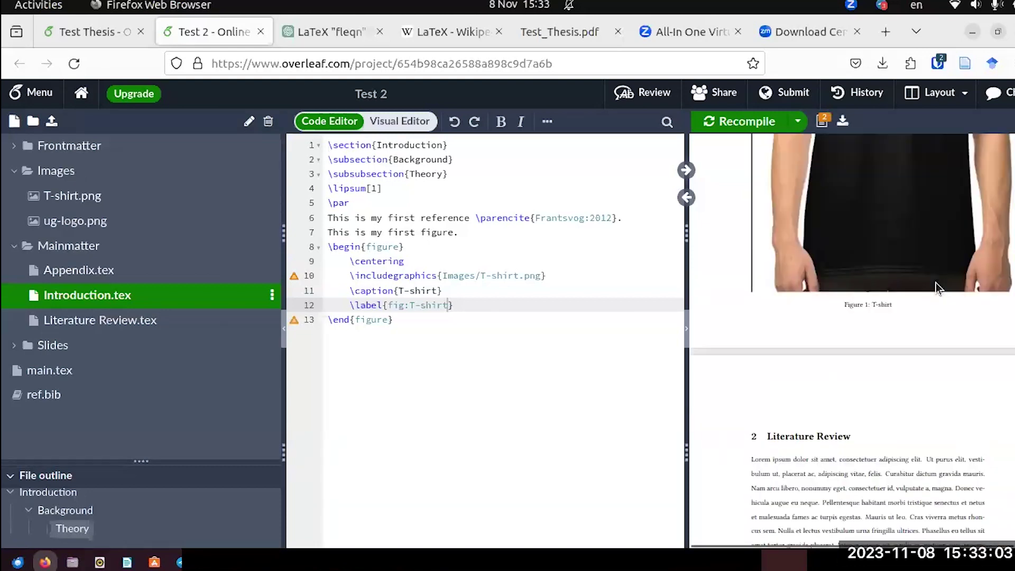
{"action": "scroll", "coordinate": [936, 282], "scroll_direction": "up", "scroll_amount": 6}
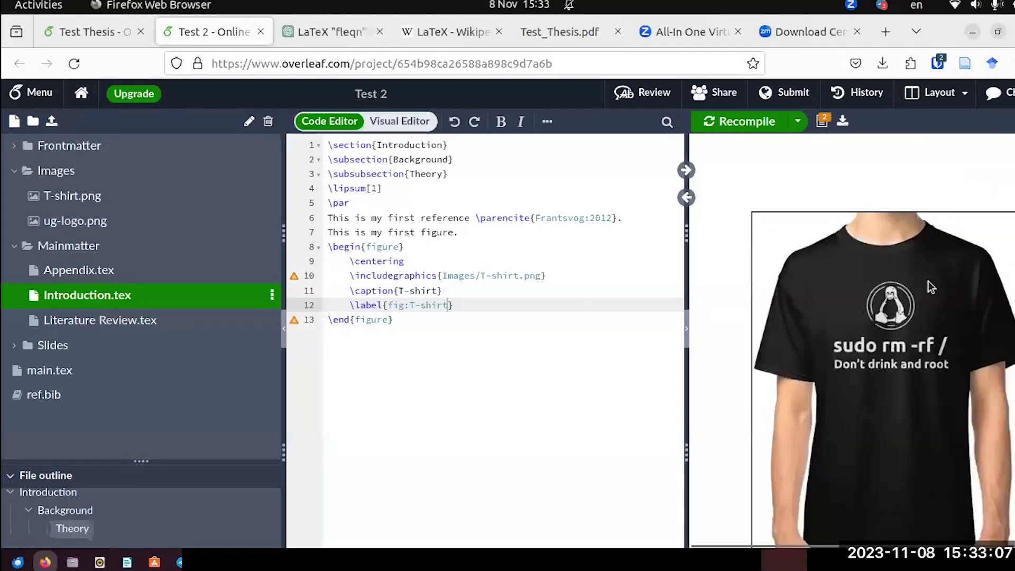
{"action": "scroll", "coordinate": [932, 305], "scroll_direction": "up", "scroll_amount": 5}
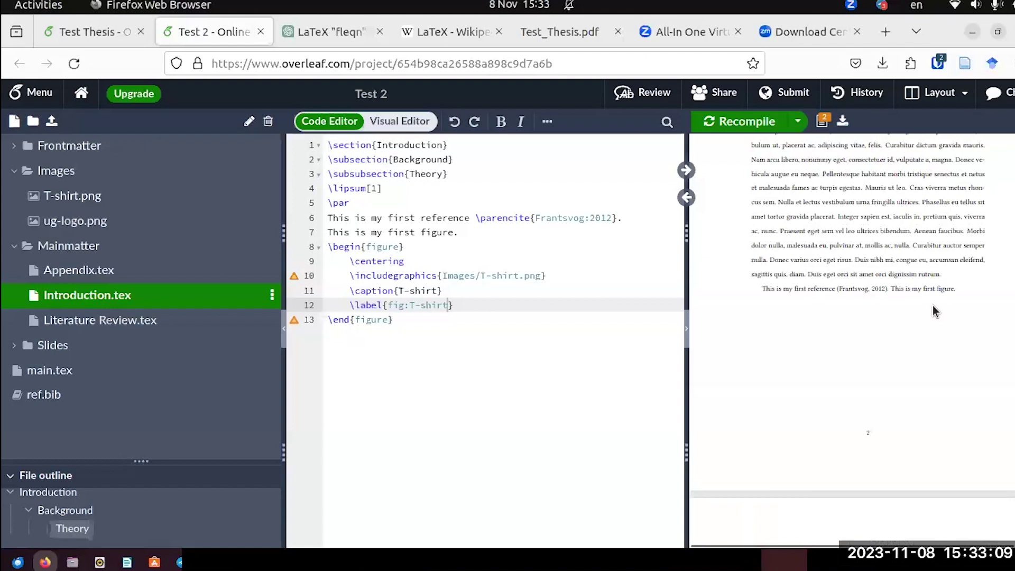
{"action": "scroll", "coordinate": [932, 305], "scroll_direction": "down", "scroll_amount": 5}
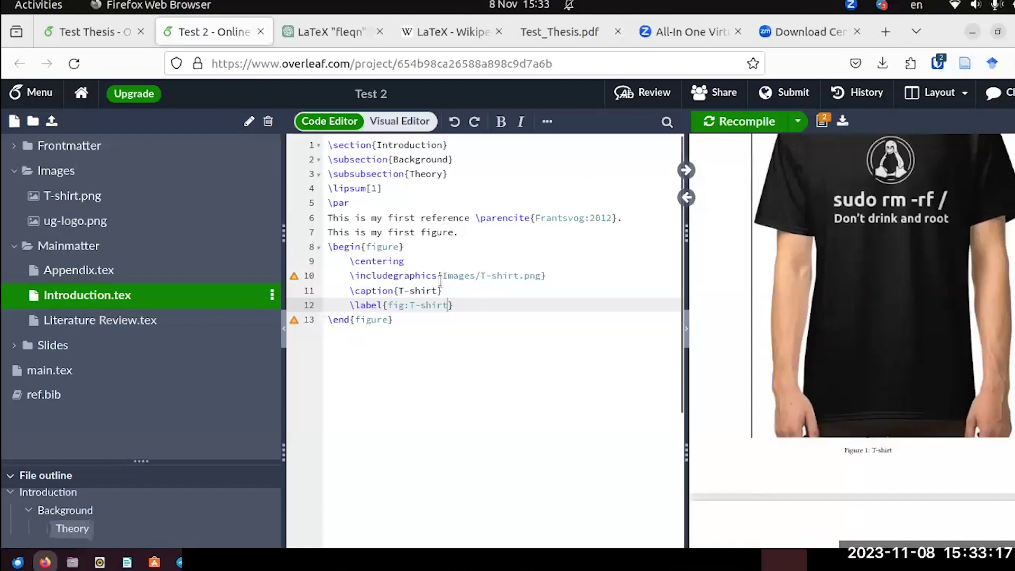
{"action": "left_click", "coordinate": [73, 32]}
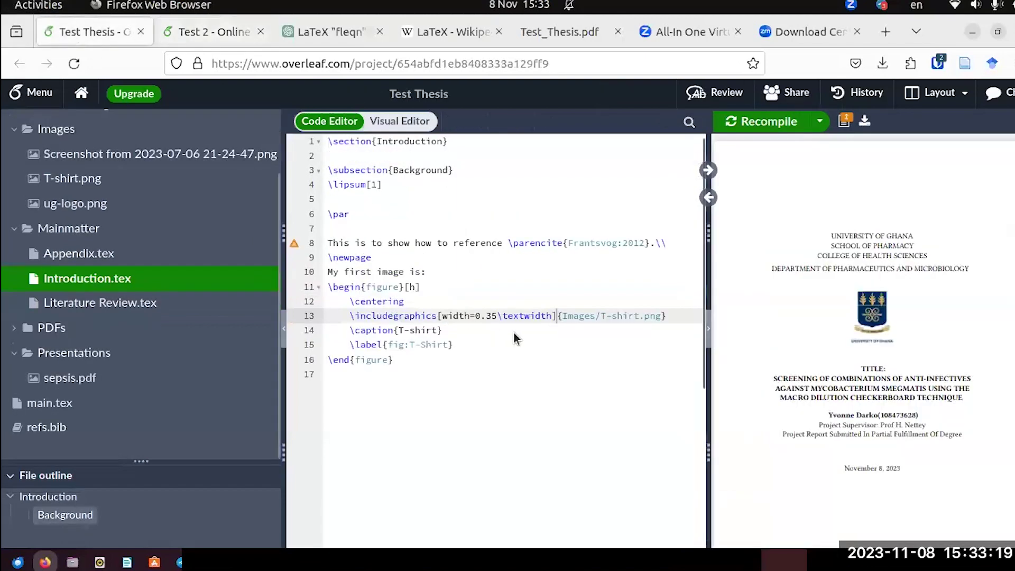
{"action": "left_click", "coordinate": [556, 313]}
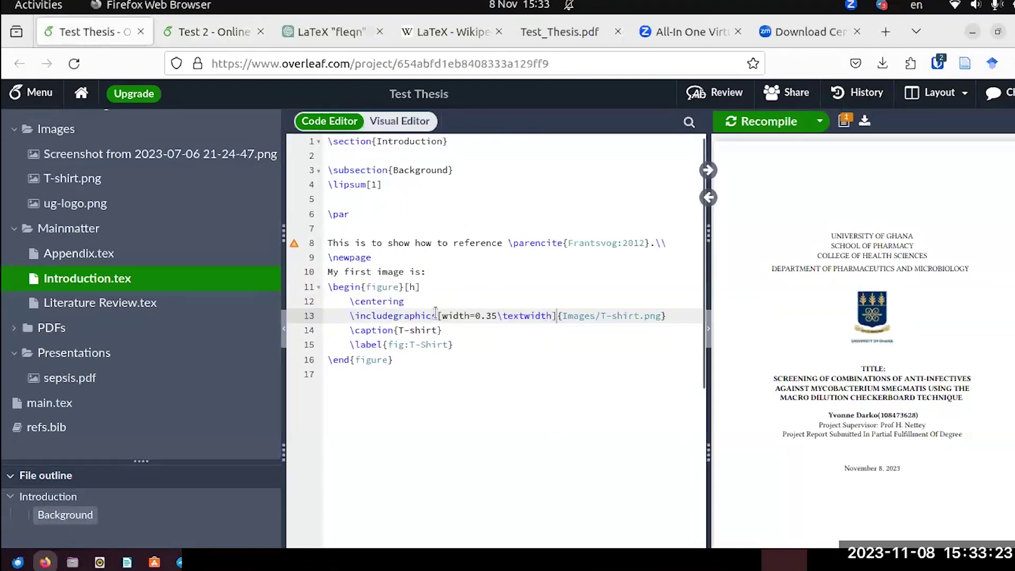
Copy [width=0.35\textwidth] from Test Thesis into Test 2's \includegraphics on line 10 and recompile.
{"action": "left_click_drag", "start_coordinate": [435, 313], "coordinate": [532, 312]}
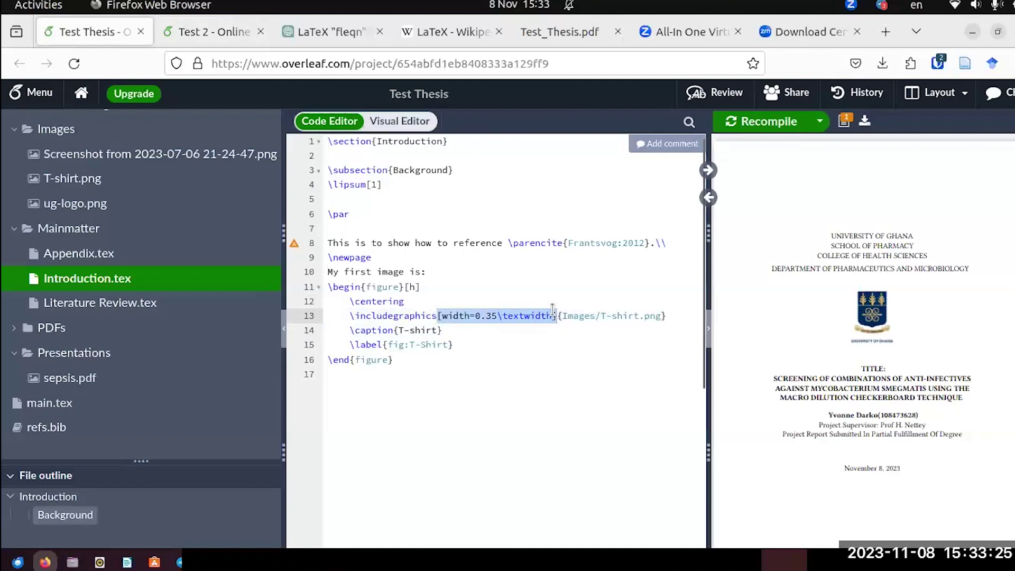
{"action": "key", "text": "ctrl+Tab"}
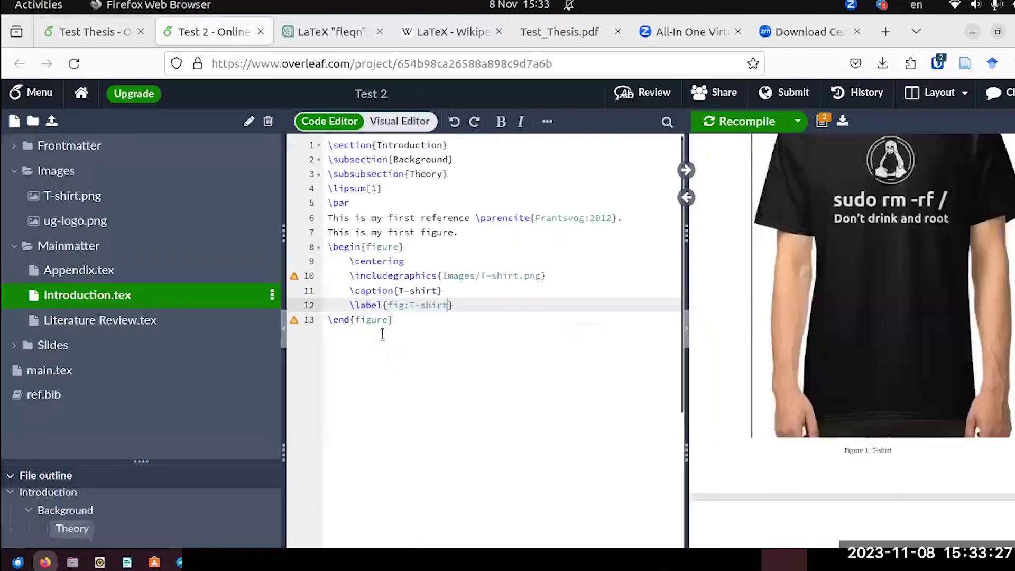
{"action": "left_click", "coordinate": [437, 275]}
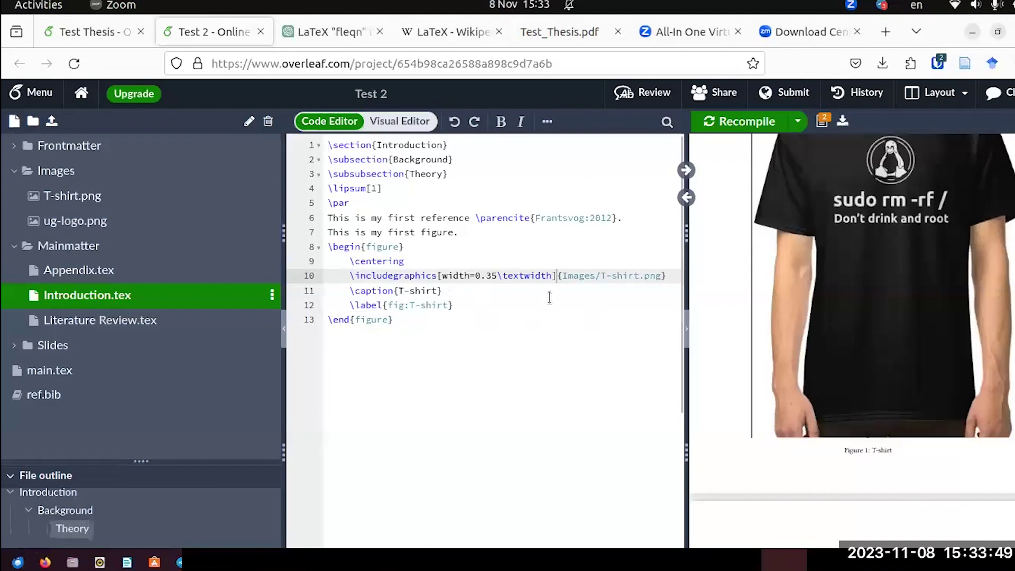
{"action": "left_click", "coordinate": [749, 121]}
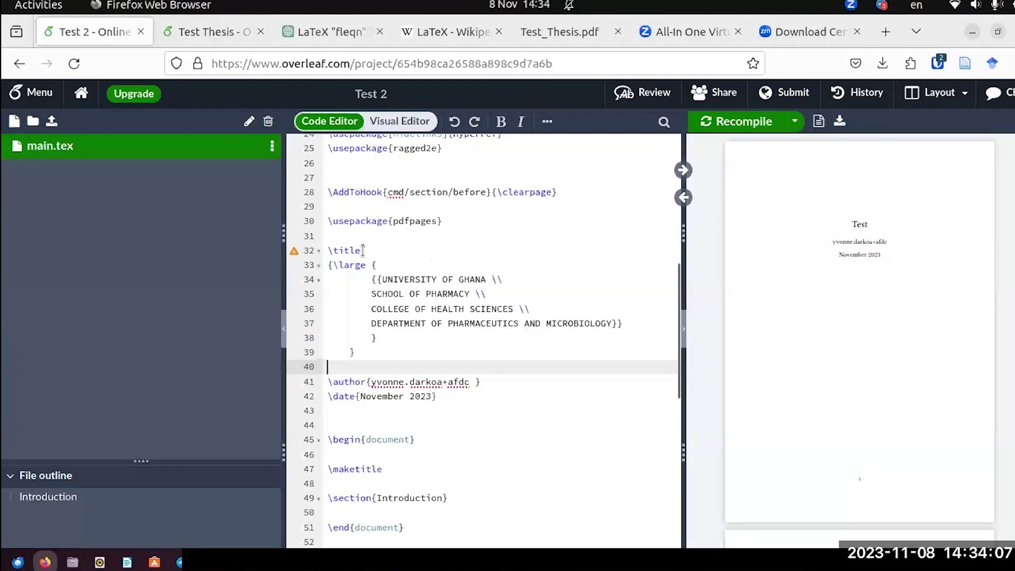
Compare Test 2's \title block in main.tex with Test Thesis's title code, then view the ChatGPT fleqn chat.
{"action": "left_click", "coordinate": [365, 251]}
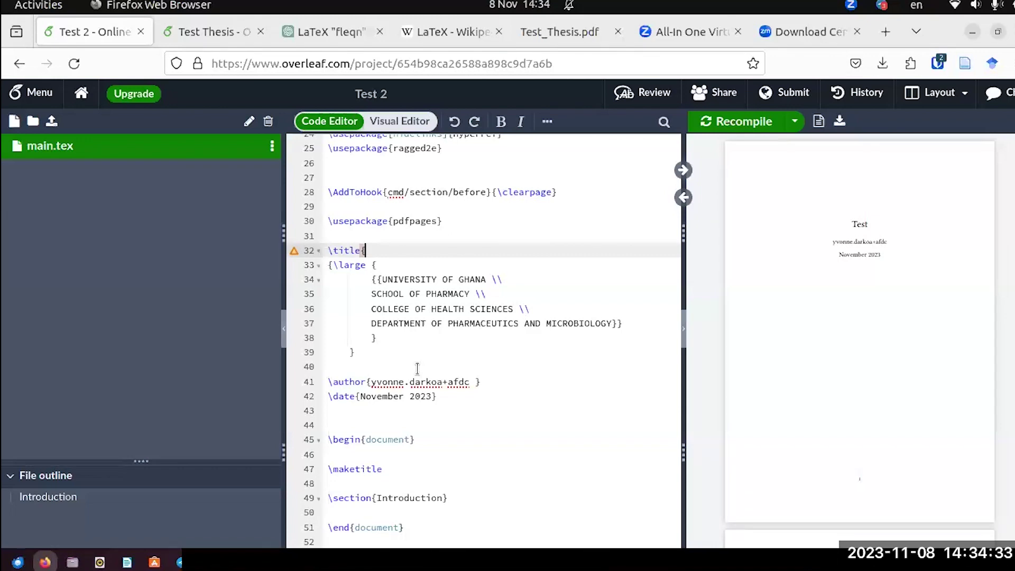
{"action": "left_click", "coordinate": [188, 32]}
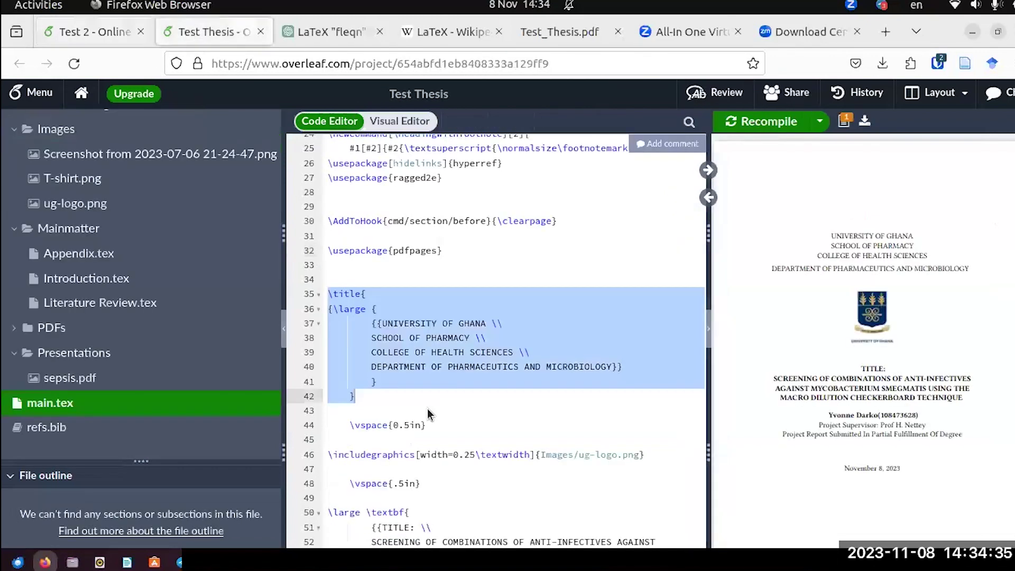
{"action": "left_click", "coordinate": [328, 31]}
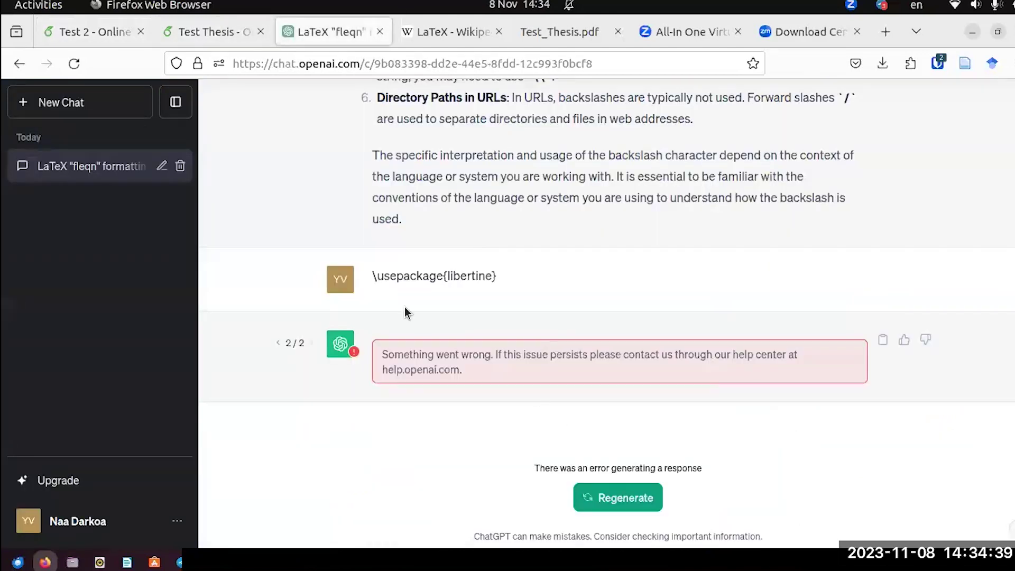
{"action": "left_click", "coordinate": [87, 32]}
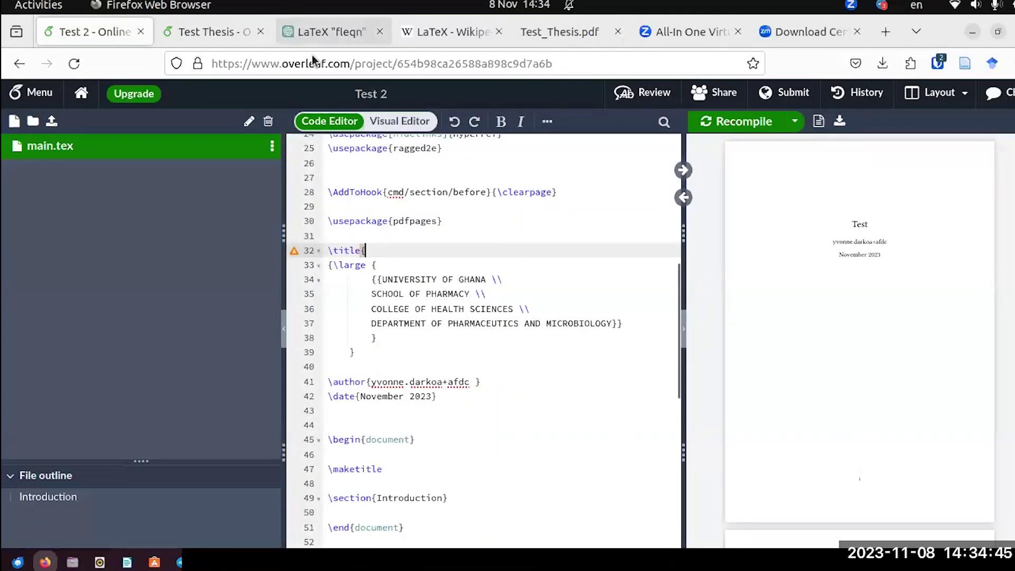
{"action": "left_click", "coordinate": [296, 33]}
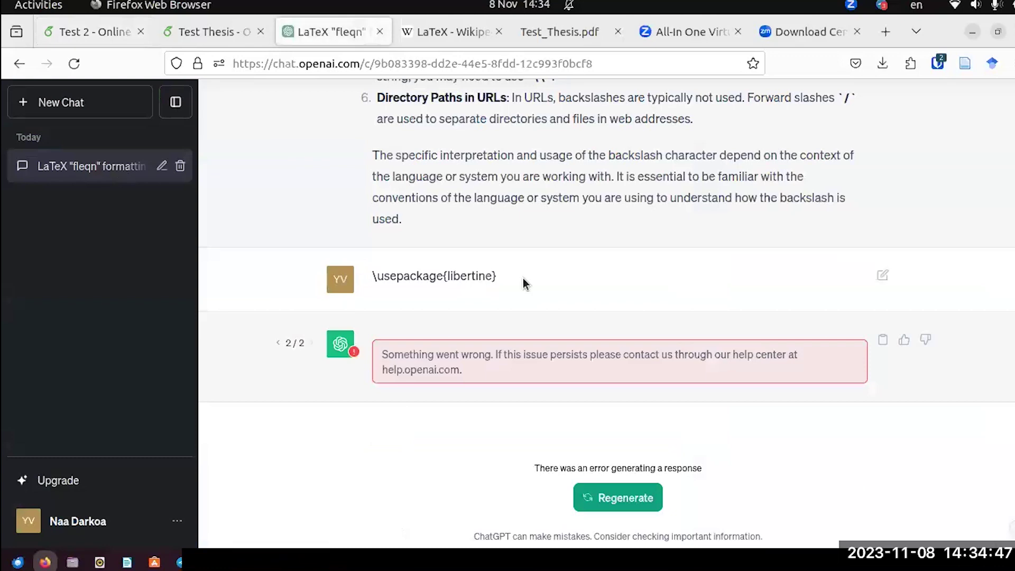
{"action": "scroll", "coordinate": [992, 387], "scroll_direction": "up", "scroll_amount": 4}
{"action": "scroll", "coordinate": [993, 388], "scroll_direction": "up", "scroll_amount": 10}
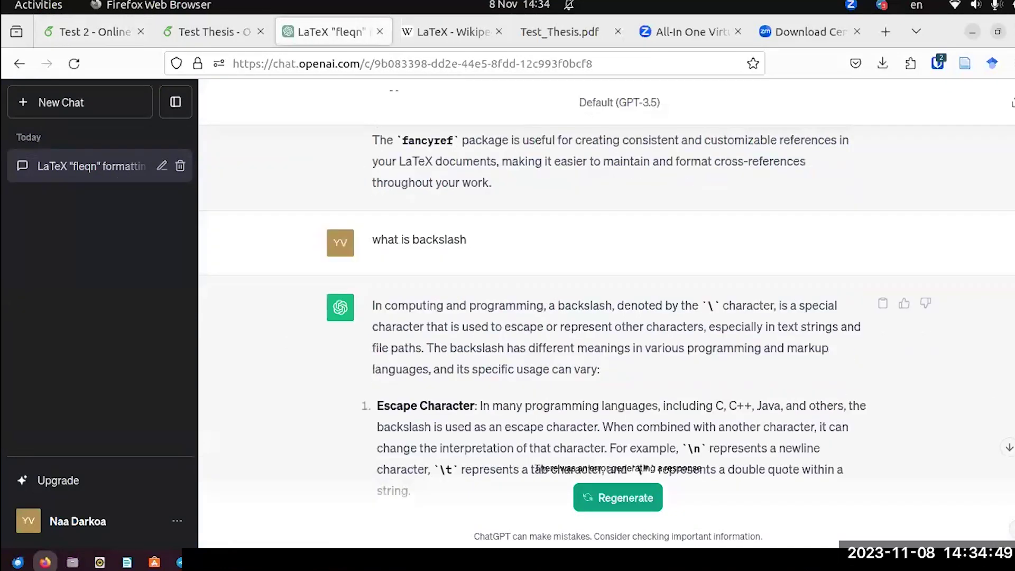
{"action": "scroll", "coordinate": [607, 317], "scroll_direction": "up", "scroll_amount": 10}
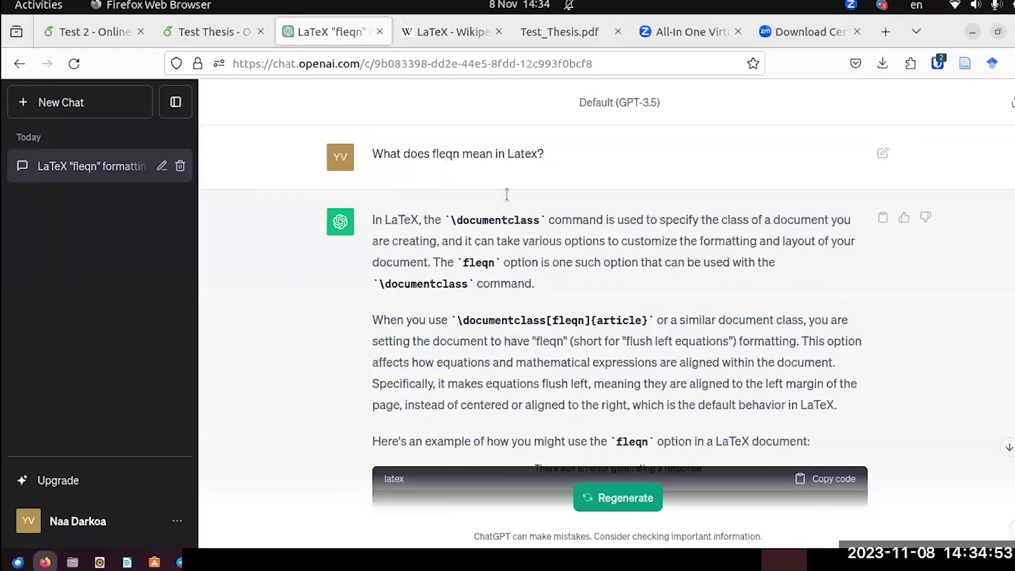
{"action": "scroll", "coordinate": [508, 302], "scroll_direction": "down", "scroll_amount": 9}
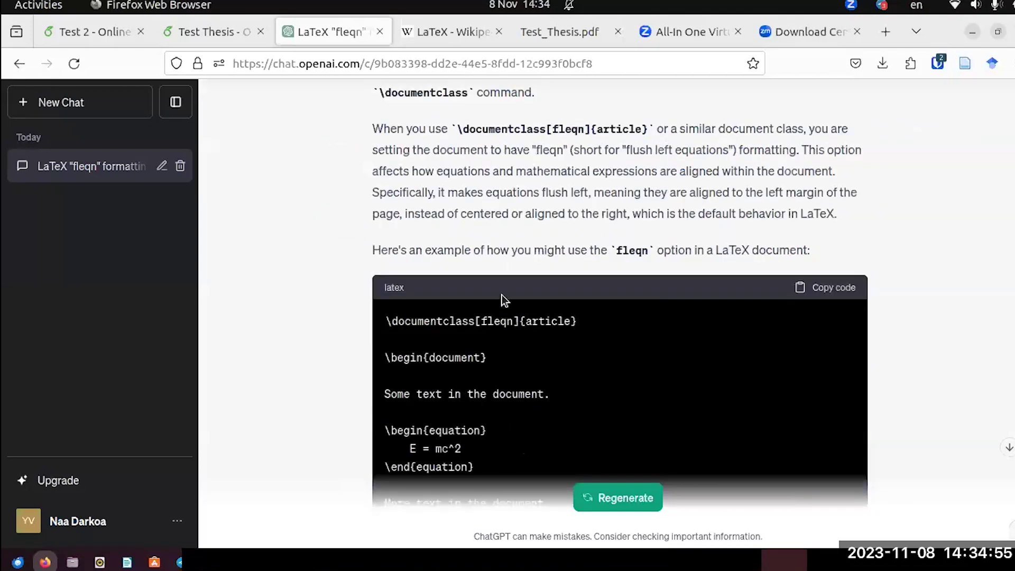
{"action": "scroll", "coordinate": [501, 292], "scroll_direction": "down", "scroll_amount": 5}
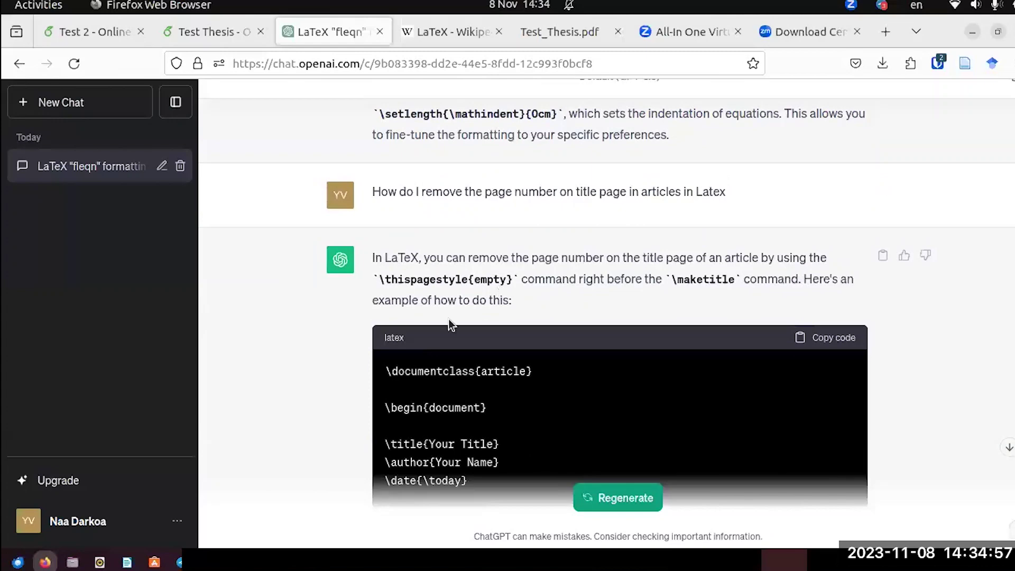
{"action": "scroll", "coordinate": [533, 222], "scroll_direction": "down", "scroll_amount": 12}
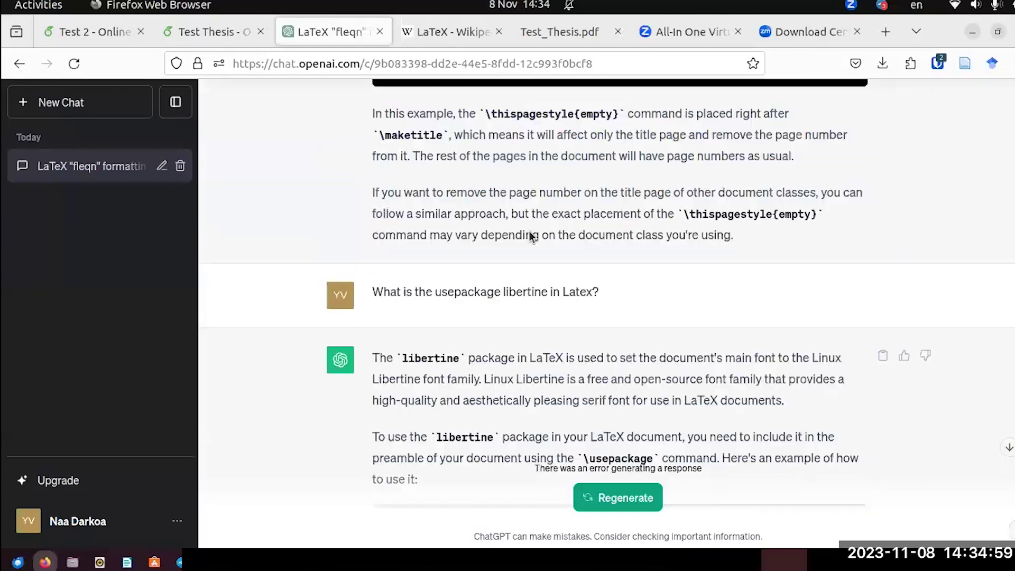
{"action": "scroll", "coordinate": [529, 235], "scroll_direction": "up", "scroll_amount": 4}
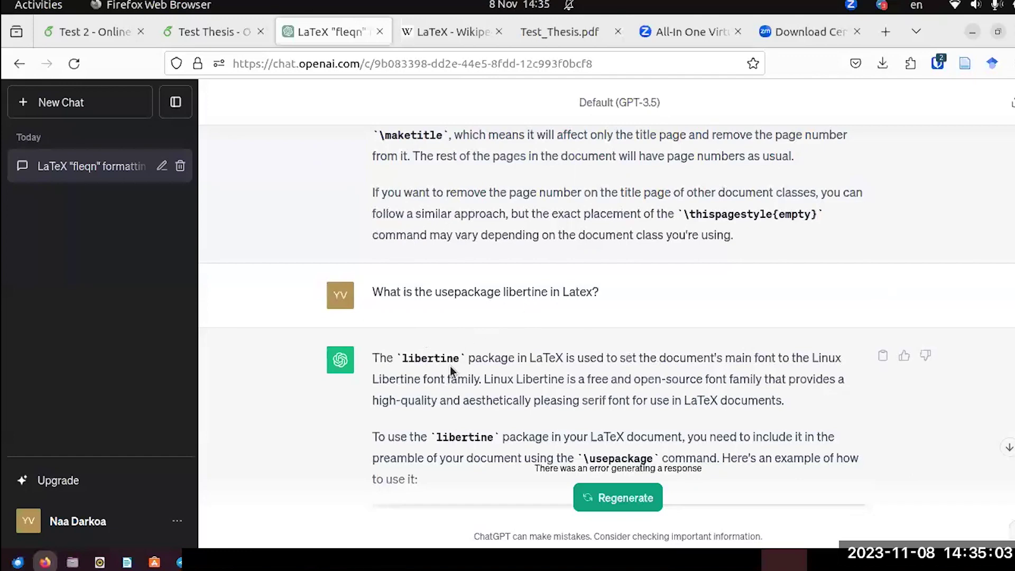
{"action": "scroll", "coordinate": [449, 373], "scroll_direction": "down", "scroll_amount": 9}
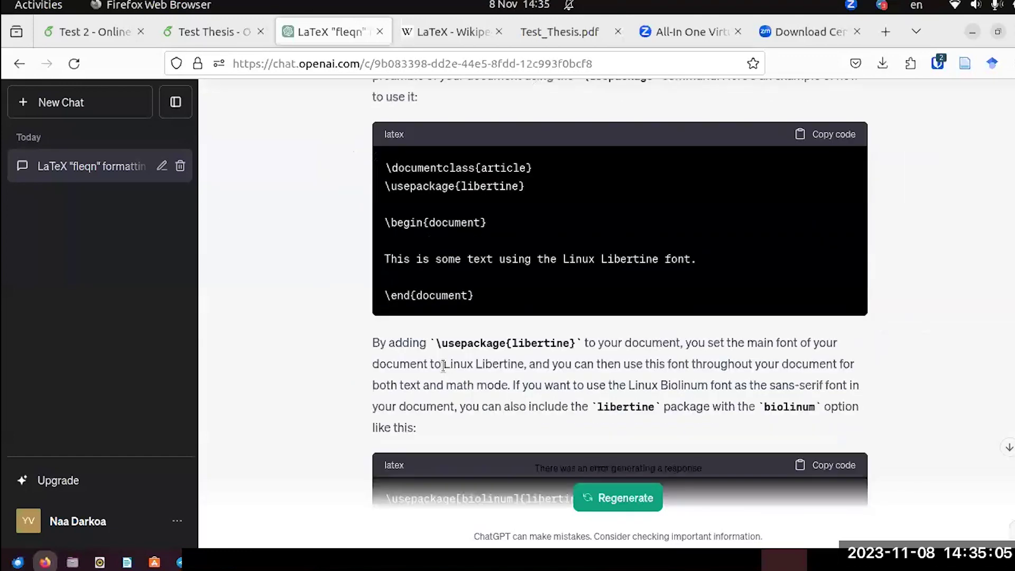
{"action": "scroll", "coordinate": [539, 249], "scroll_direction": "up", "scroll_amount": 3}
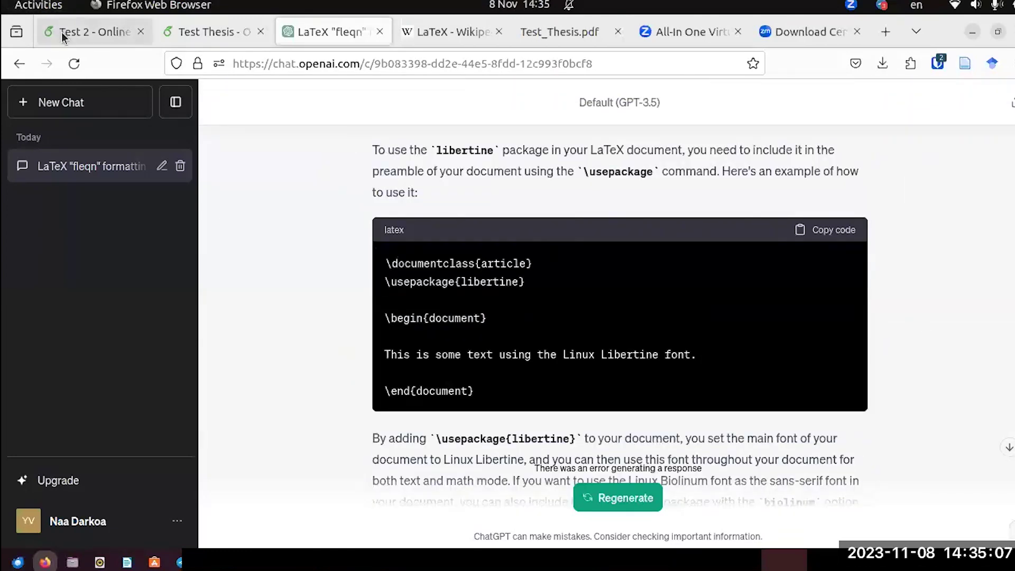
Close the \title group with a brace on line 40 of Test 2's main.tex and recompile.
{"action": "left_click", "coordinate": [66, 36]}
{"action": "scroll", "coordinate": [418, 250], "scroll_direction": "up", "scroll_amount": 5}
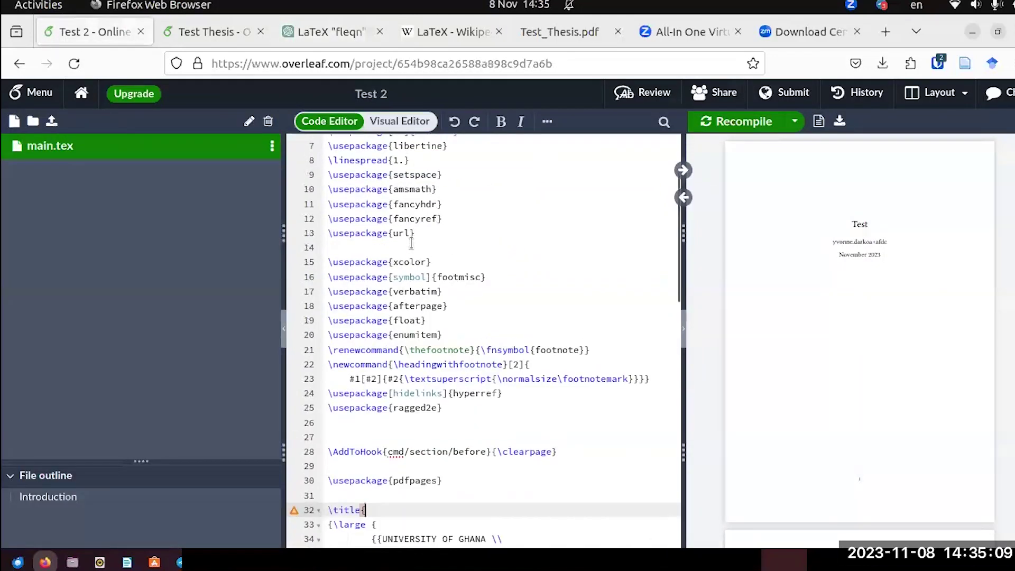
{"action": "scroll", "coordinate": [435, 274], "scroll_direction": "down", "scroll_amount": 5}
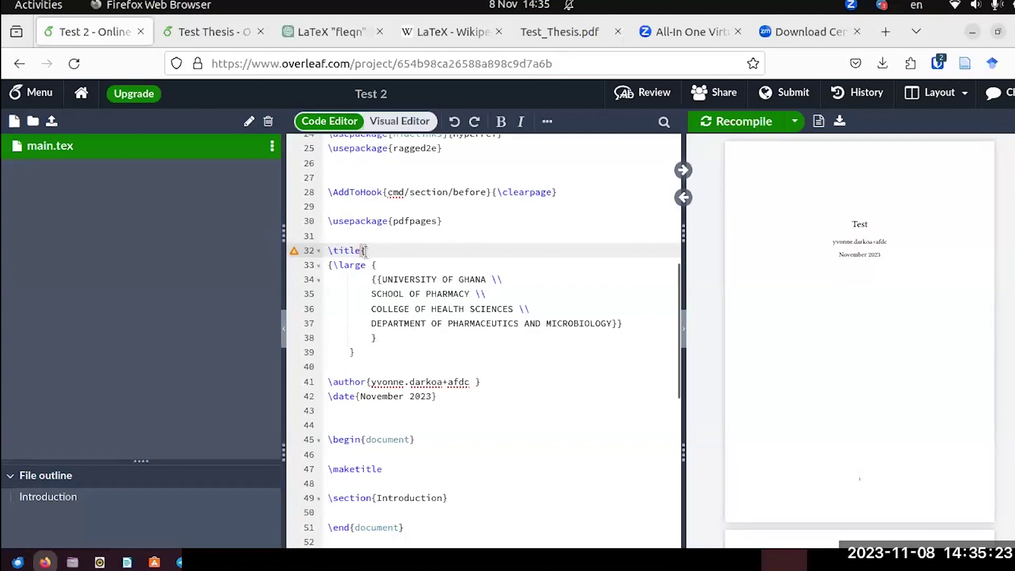
{"action": "mouse_move", "coordinate": [294, 254]}
{"action": "left_click", "coordinate": [324, 365]}
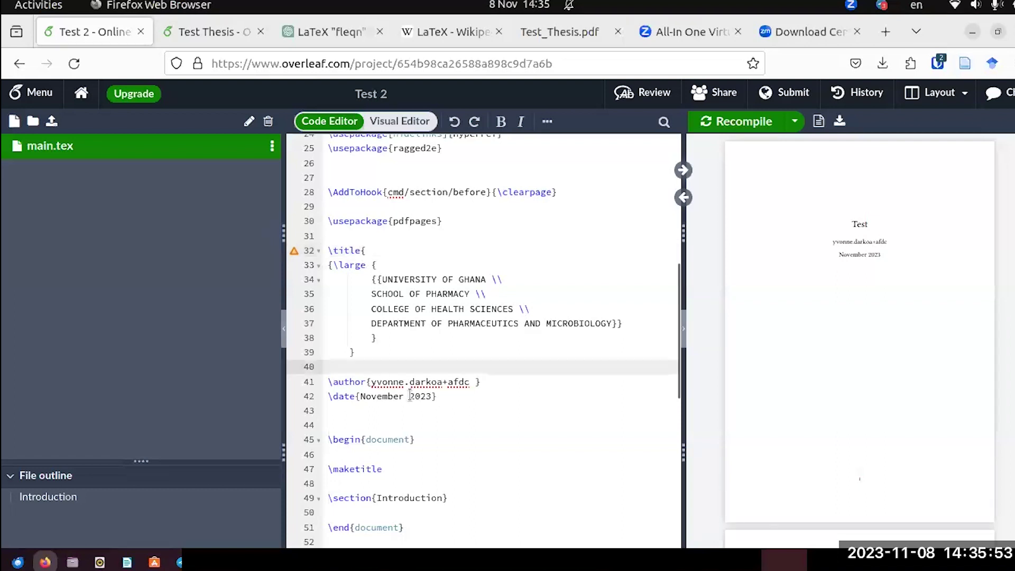
{"action": "type", "text": "}"}
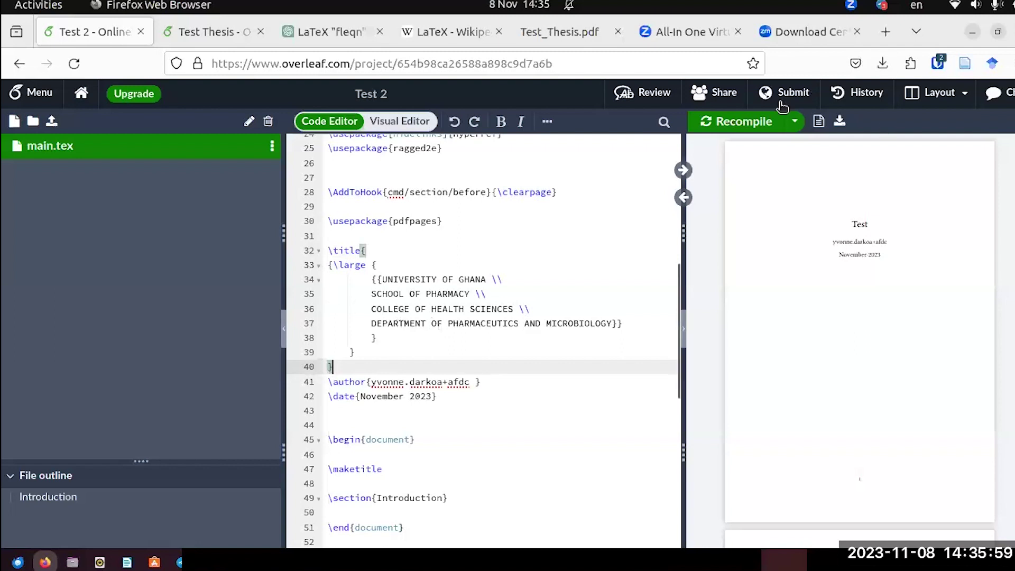
{"action": "left_click", "coordinate": [739, 122]}
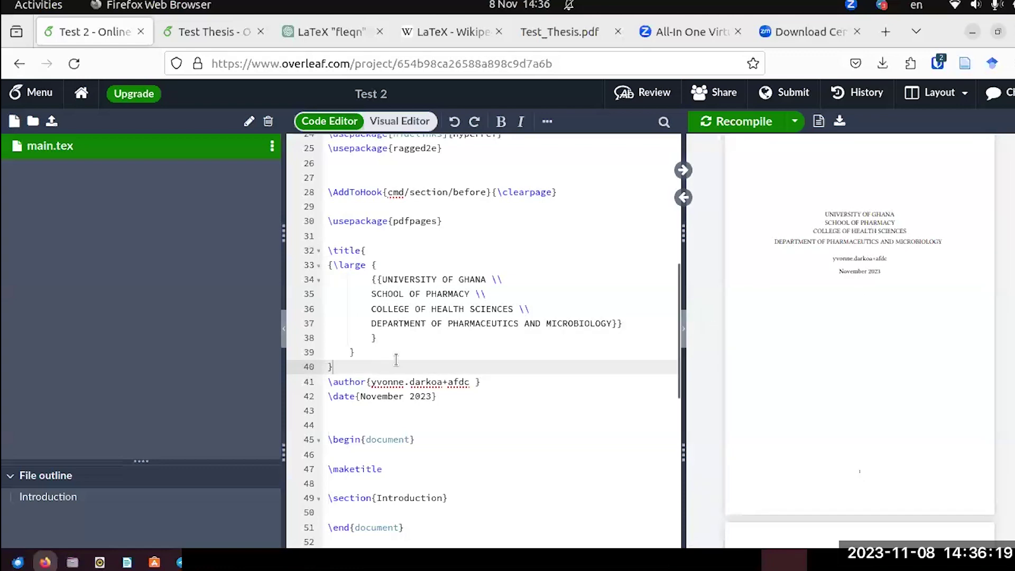
{"action": "left_click", "coordinate": [207, 33]}
{"action": "scroll", "coordinate": [362, 287], "scroll_direction": "down", "scroll_amount": 5}
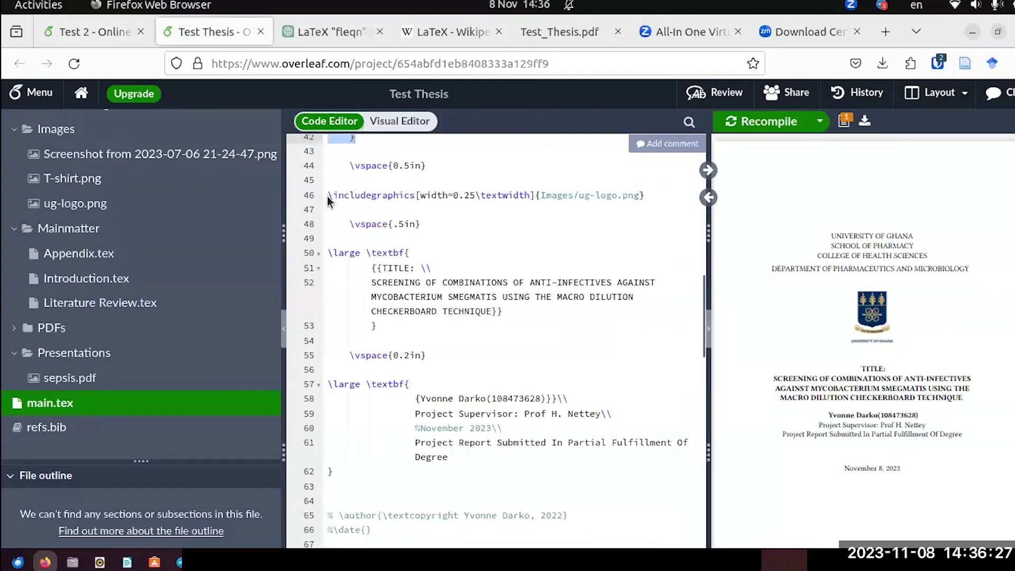
{"action": "left_click_drag", "start_coordinate": [331, 196], "coordinate": [651, 205]}
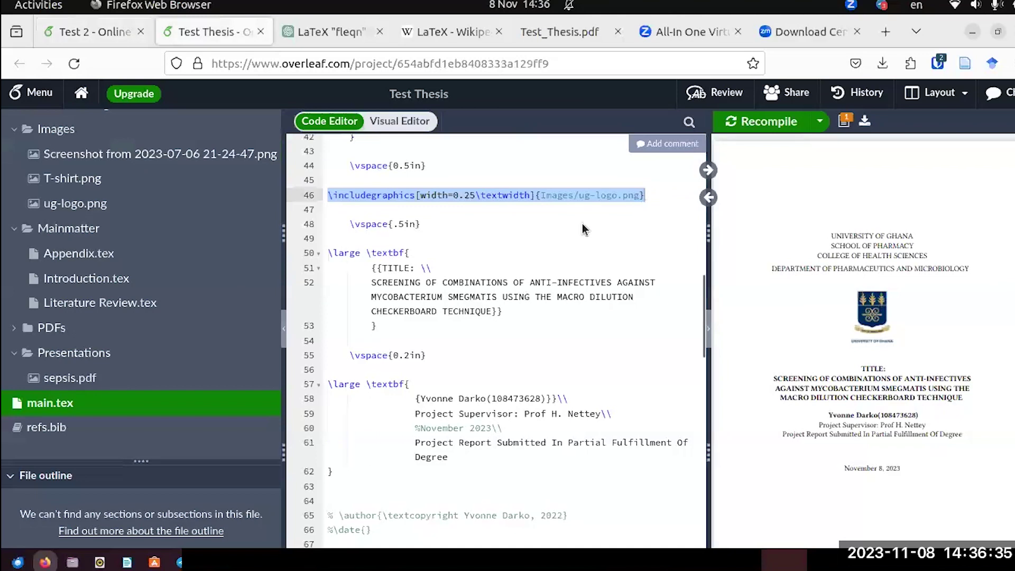
{"action": "left_click", "coordinate": [93, 31]}
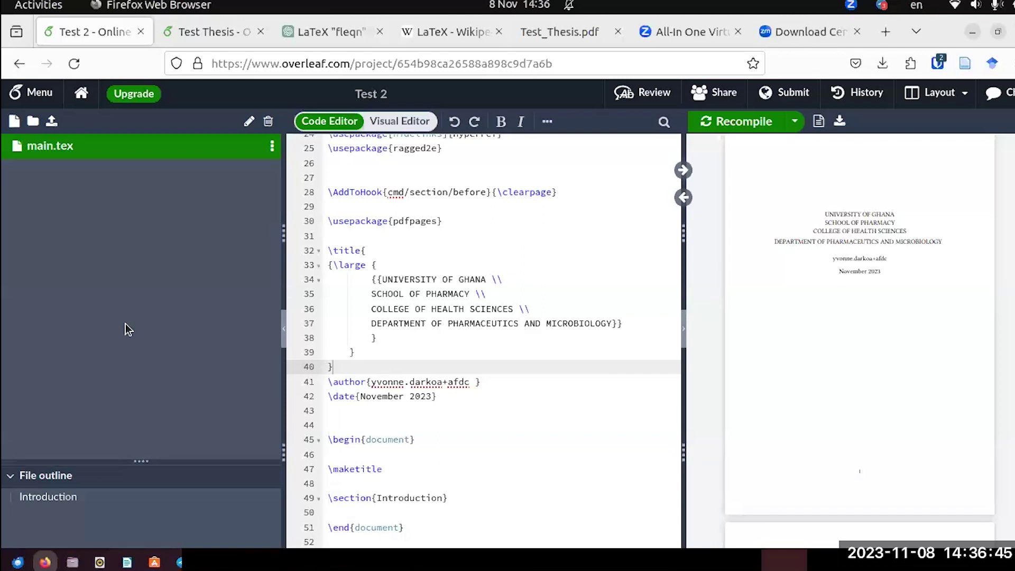
Create a new folder named Images in the Test 2 project.
{"action": "left_click", "coordinate": [34, 123]}
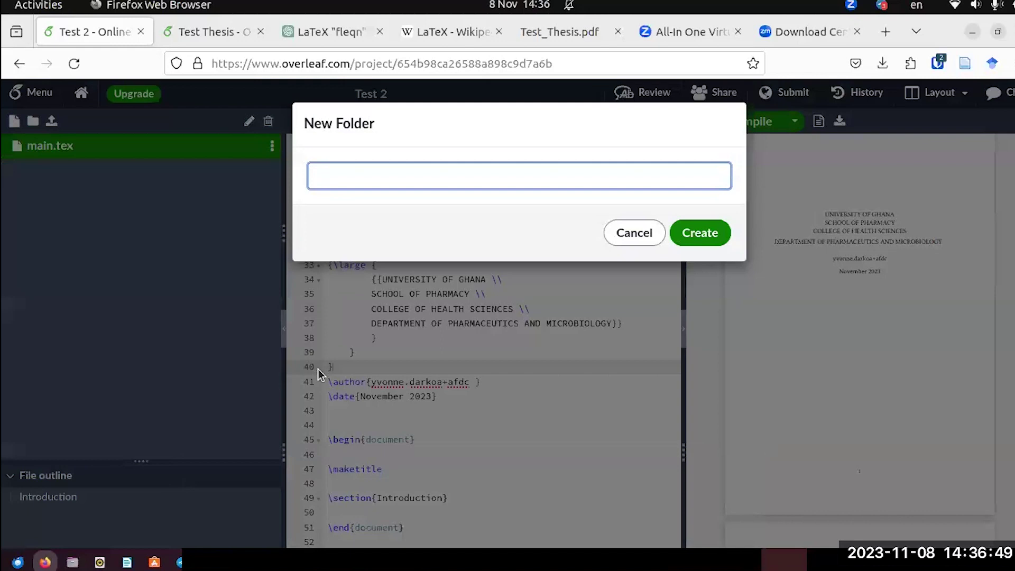
{"action": "type", "text": "i"}
{"action": "key", "text": "BackSpace"}
{"action": "type", "text": "Images"}
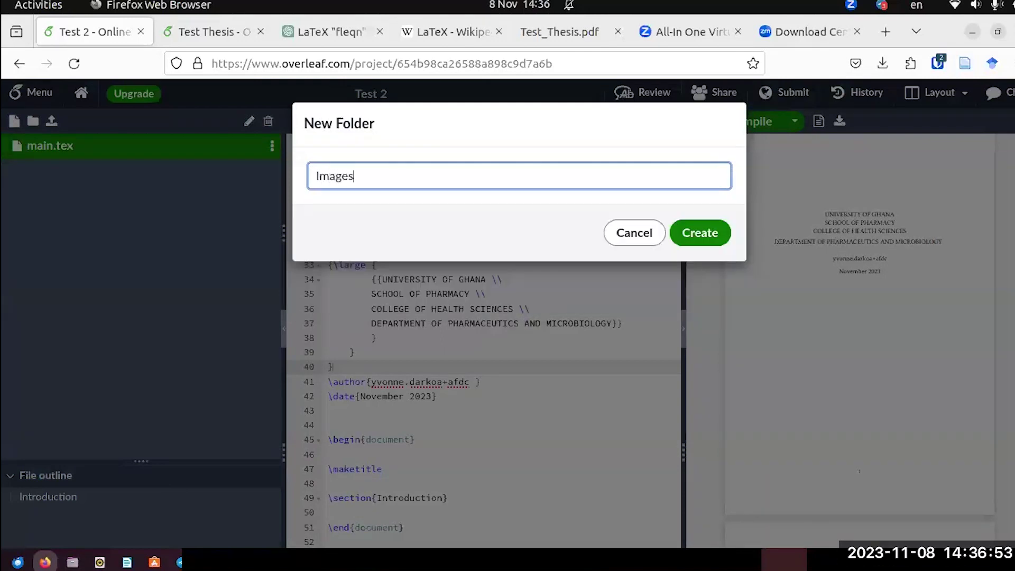
{"action": "left_click", "coordinate": [708, 236]}
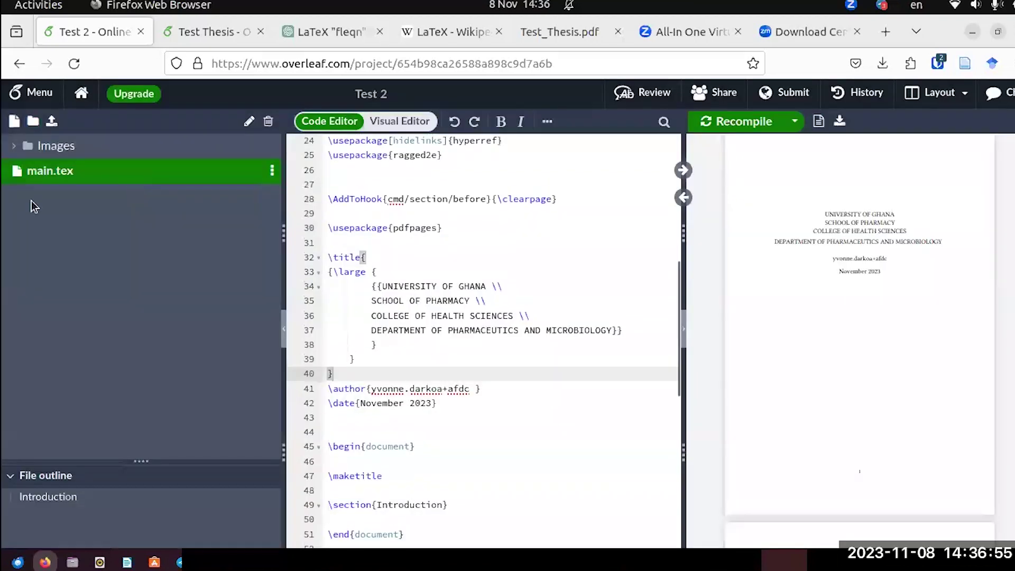
Upload ug-logo.png from the desktop into the Images folder.
{"action": "left_click", "coordinate": [13, 147]}
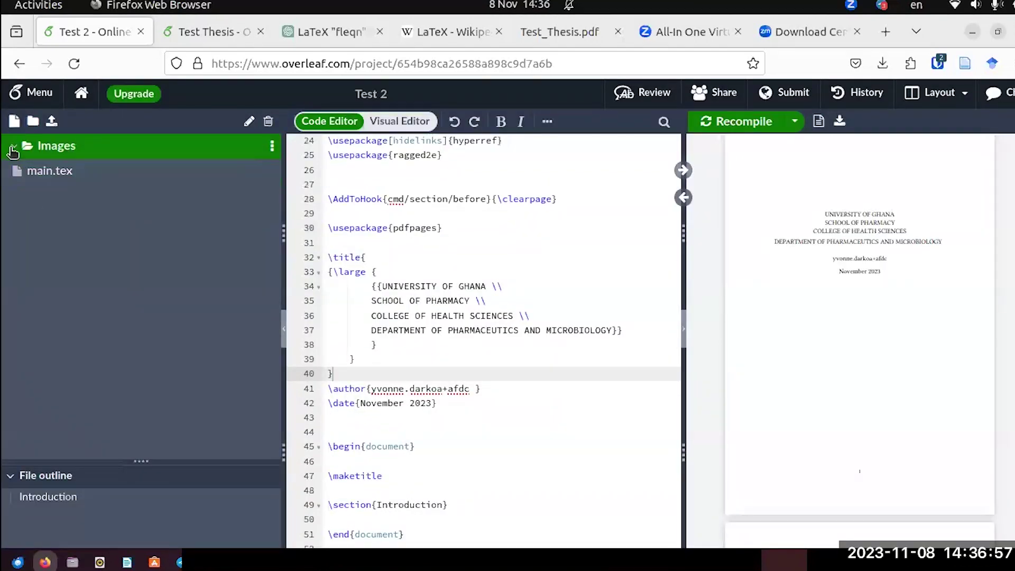
{"action": "right_click", "coordinate": [48, 141]}
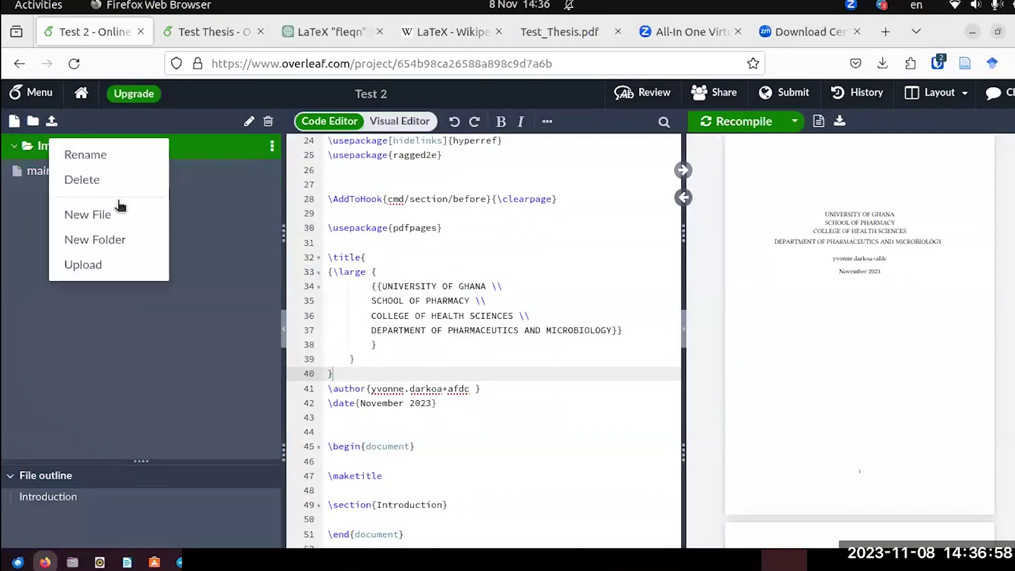
{"action": "left_click", "coordinate": [111, 265]}
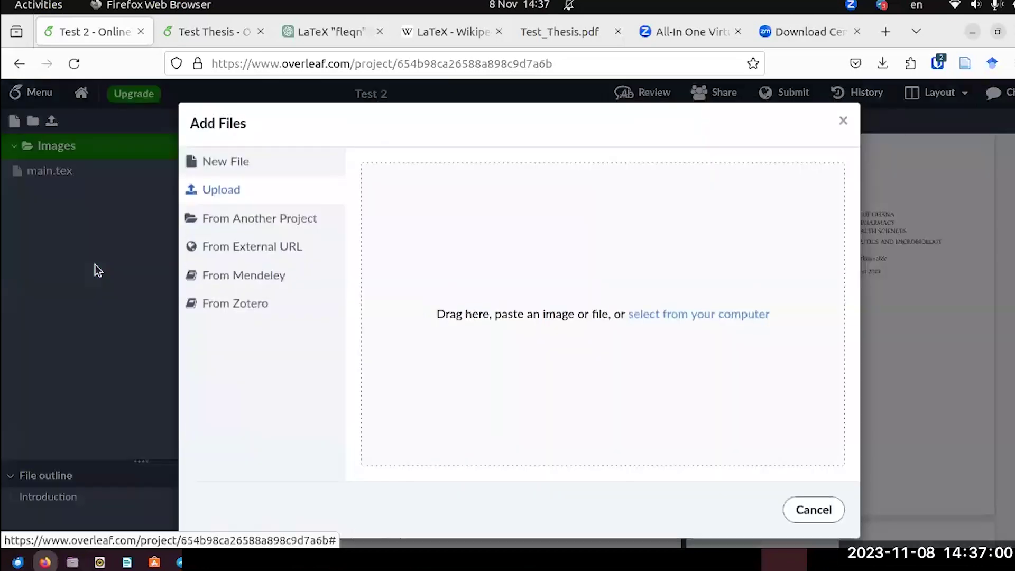
{"action": "left_click", "coordinate": [997, 32]}
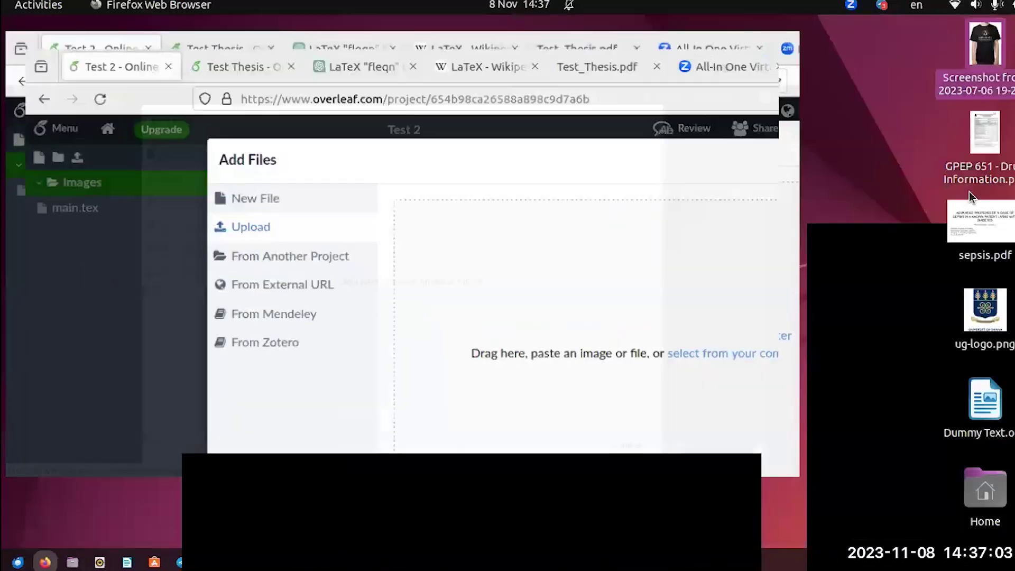
{"action": "left_click_drag", "start_coordinate": [986, 313], "coordinate": [525, 309]}
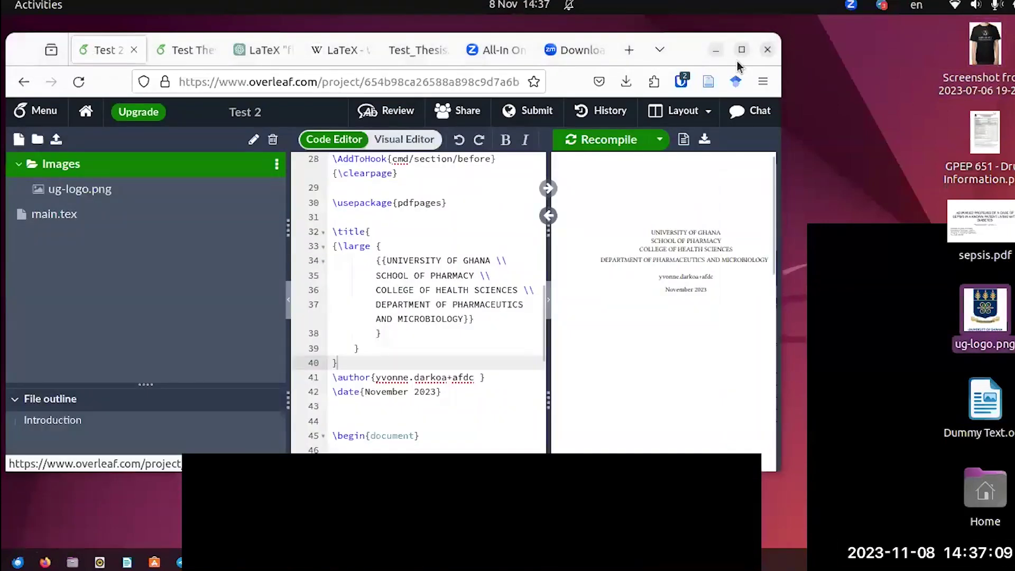
{"action": "left_click", "coordinate": [740, 52]}
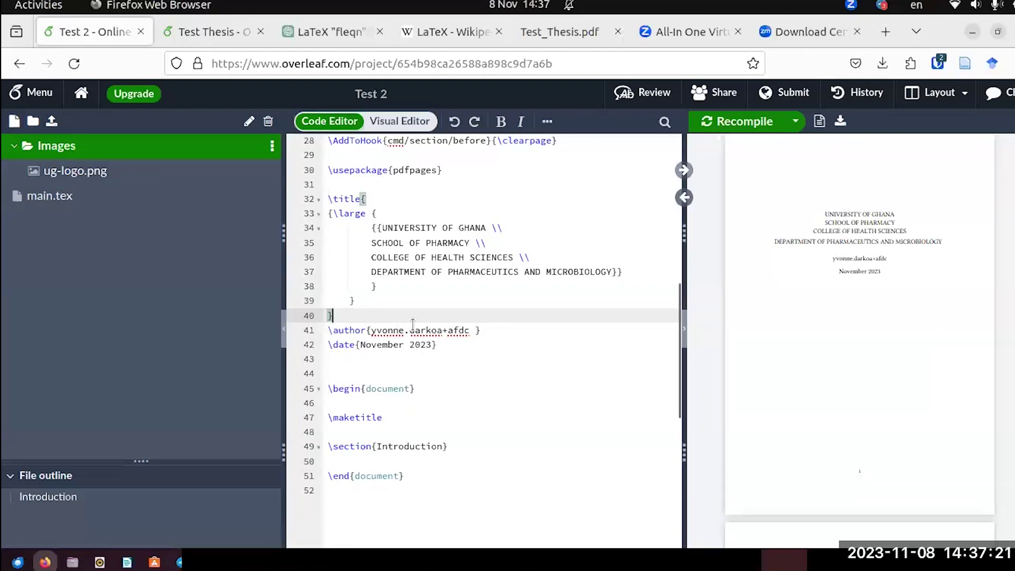
Copy the \includegraphics logo line from the Test Thesis main.tex.
{"action": "scroll", "coordinate": [413, 324], "scroll_direction": "up", "scroll_amount": 10}
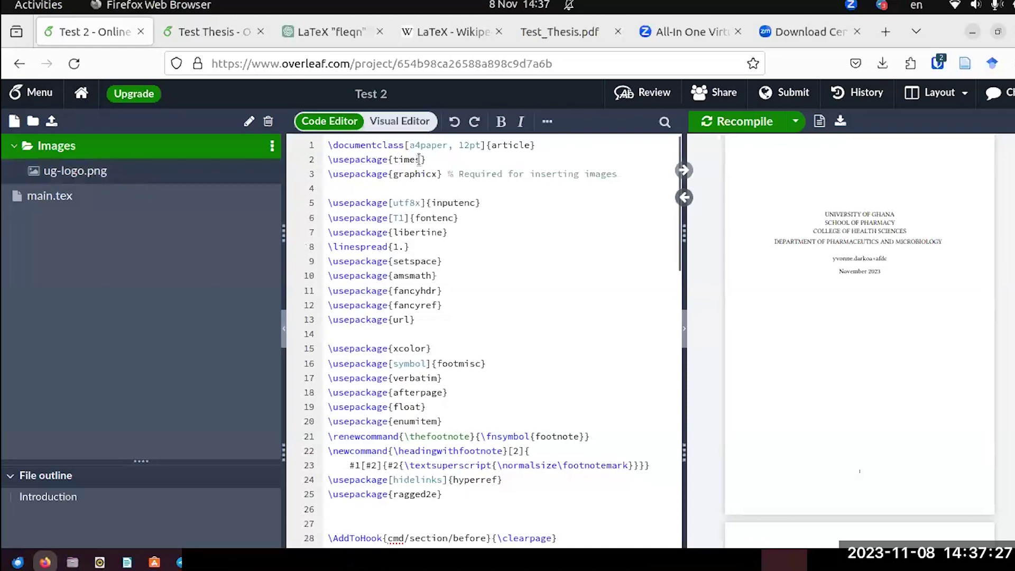
{"action": "scroll", "coordinate": [442, 258], "scroll_direction": "down", "scroll_amount": 8}
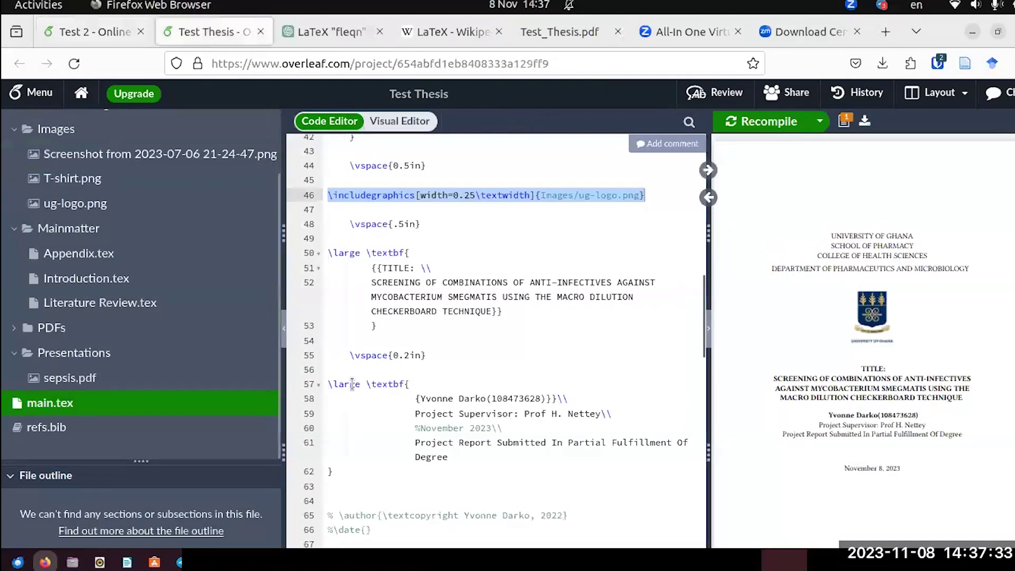
{"action": "right_click", "coordinate": [369, 193]}
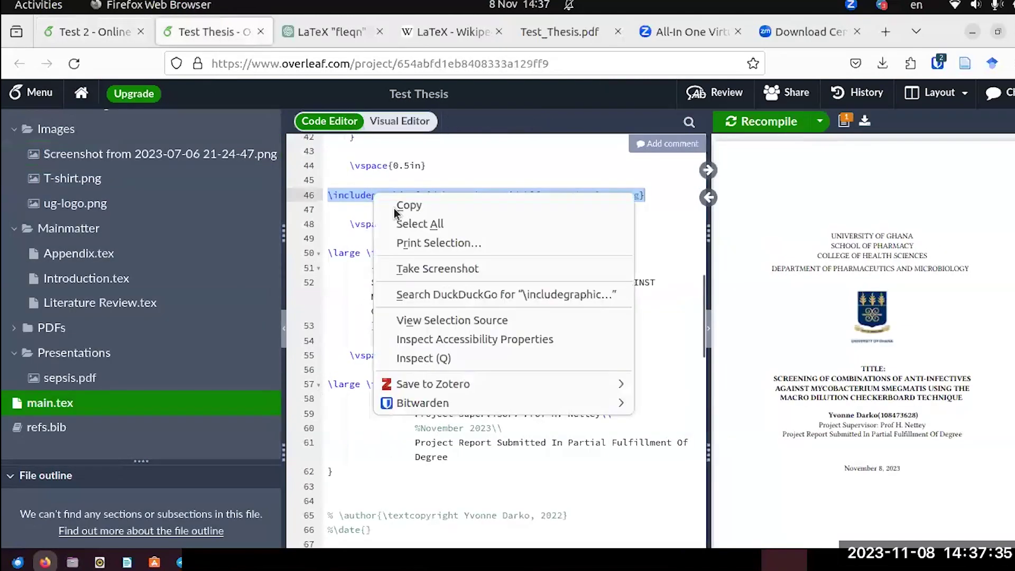
{"action": "left_click", "coordinate": [406, 205]}
Paste the logo line into Test 2's title block after line 39 and recompile.
{"action": "left_click", "coordinate": [125, 45]}
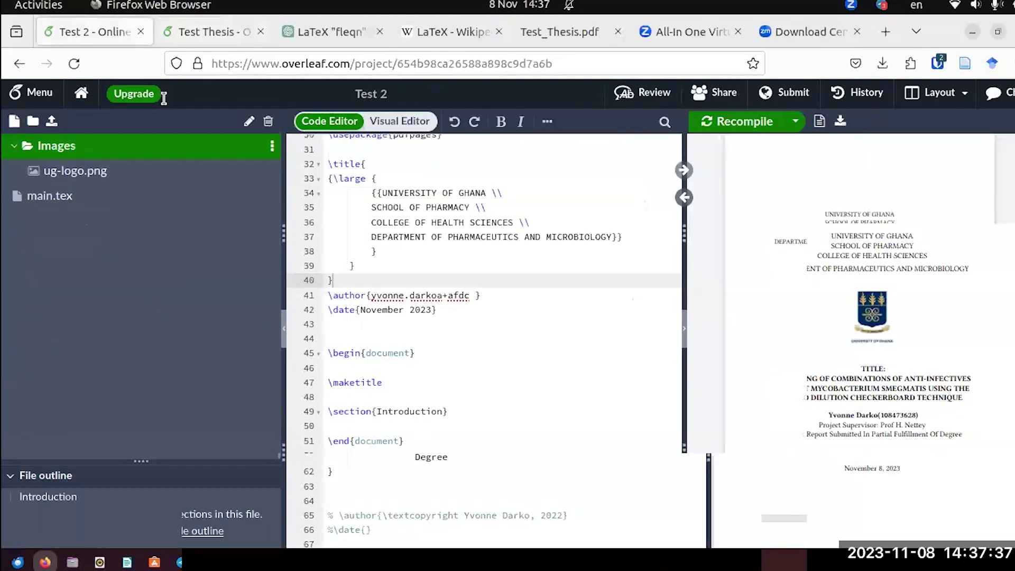
{"action": "key", "text": "Return"}
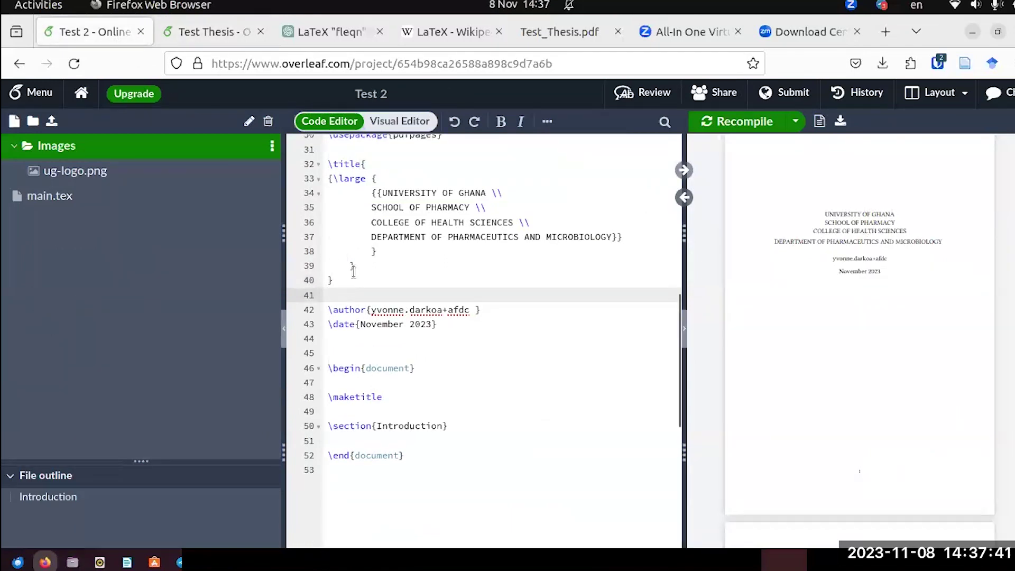
{"action": "left_click", "coordinate": [362, 268]}
{"action": "key", "text": "Return"}
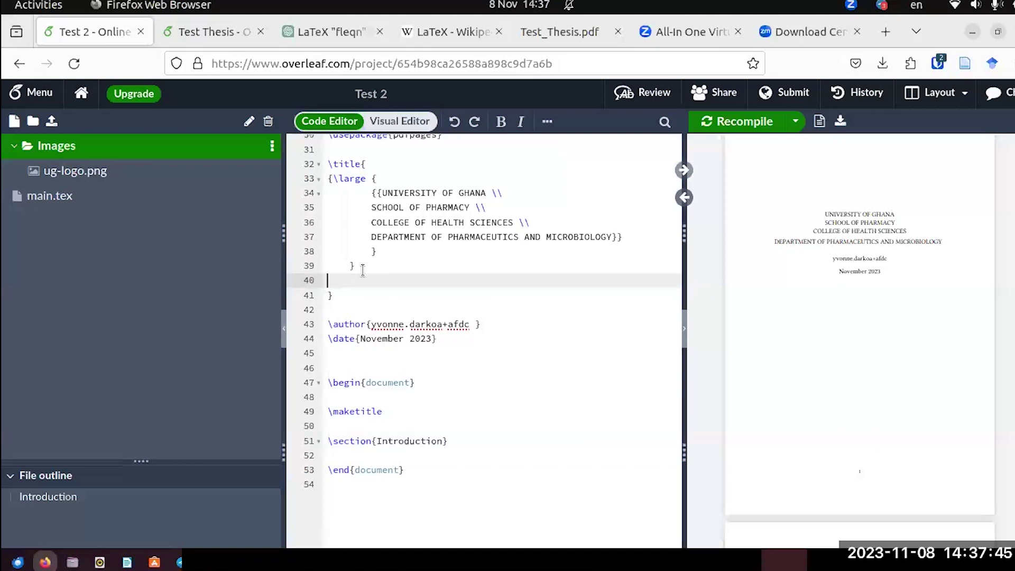
{"action": "key", "text": "ctrl+v"}
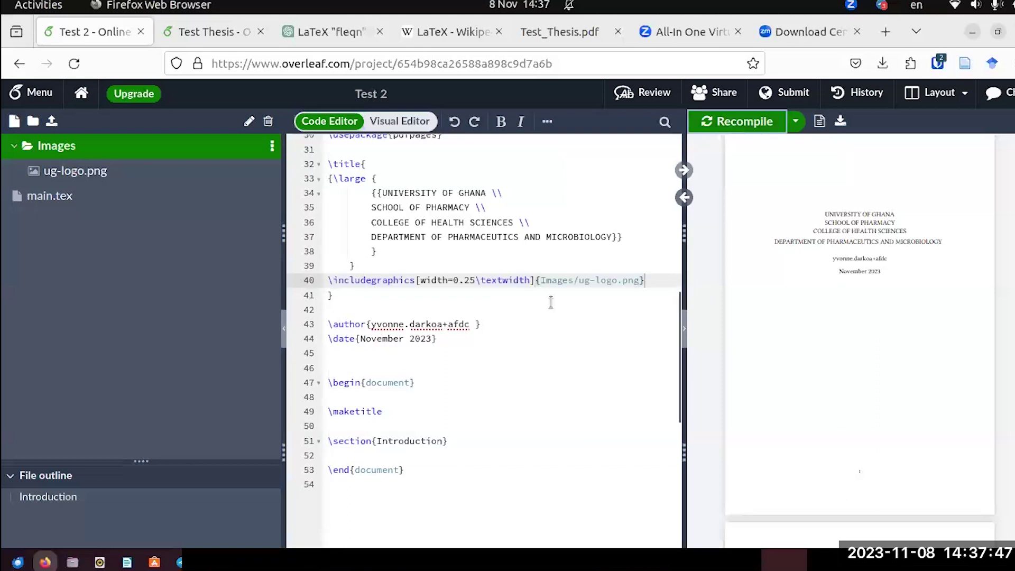
{"action": "left_click", "coordinate": [731, 127]}
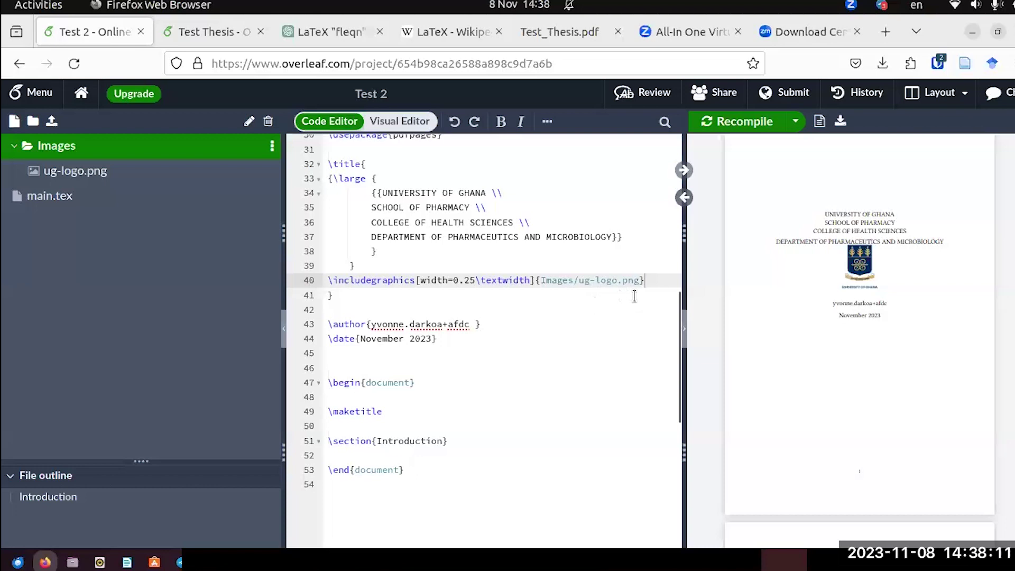
Insert a blank line between the heading block and the logo line.
{"action": "left_click", "coordinate": [363, 264]}
{"action": "key", "text": "Return"}
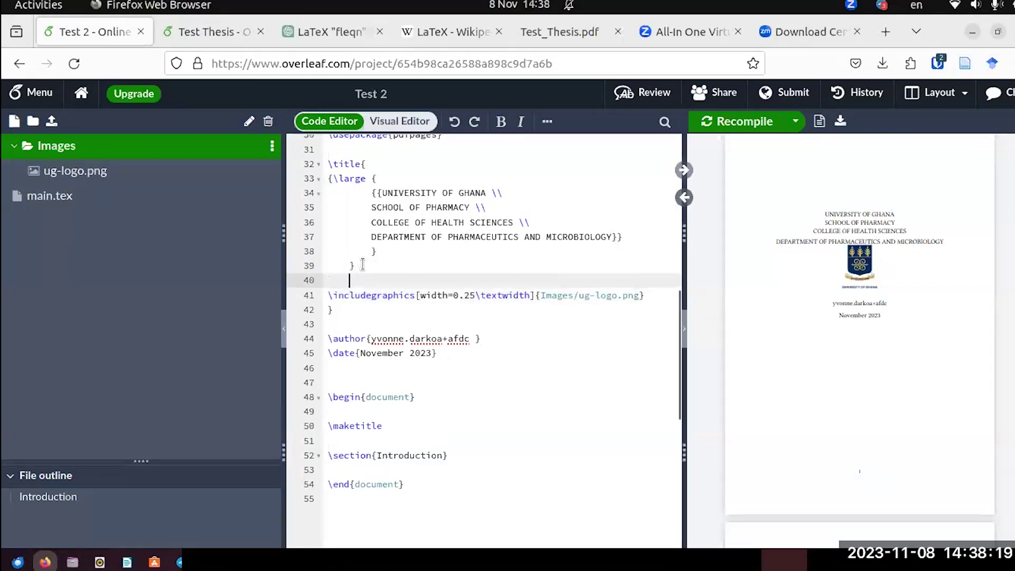
{"action": "left_click", "coordinate": [208, 28]}
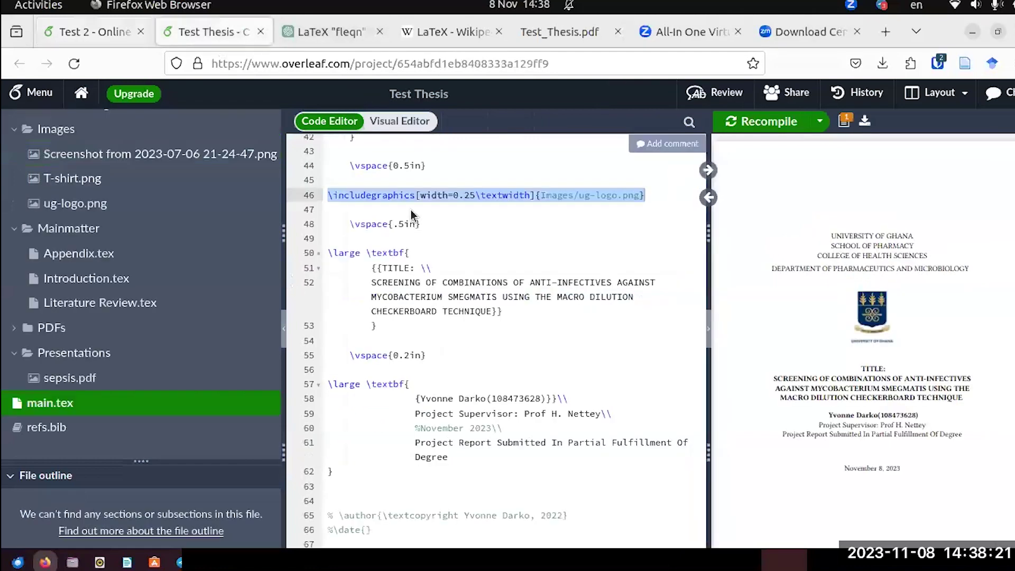
Copy \vspace{0.5in} from Test Thesis and paste it above the logo in Test 2.
{"action": "left_click", "coordinate": [426, 166]}
{"action": "left_click_drag", "start_coordinate": [426, 165], "coordinate": [349, 166]}
{"action": "key", "text": "ctrl+c"}
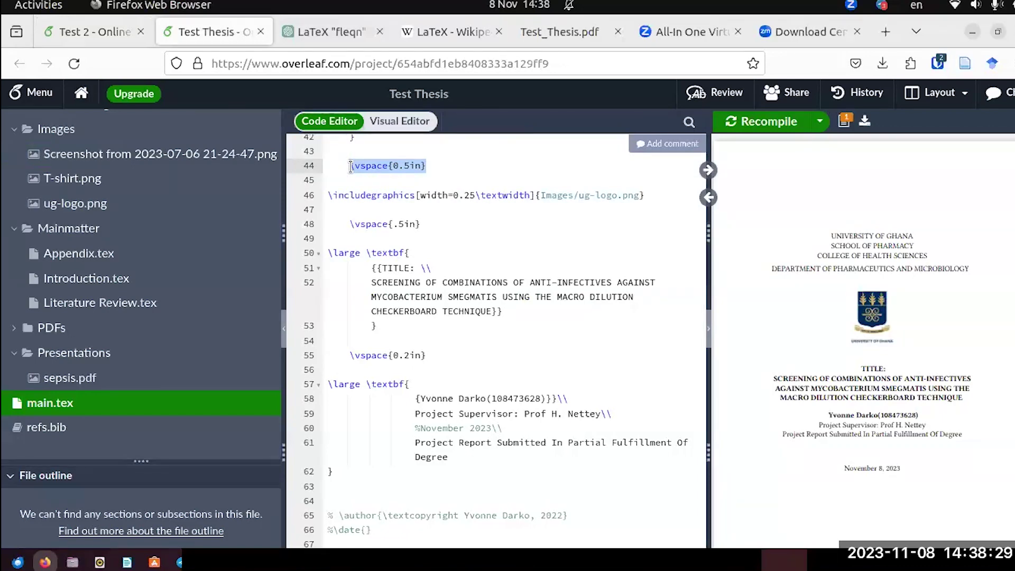
{"action": "left_click", "coordinate": [106, 31]}
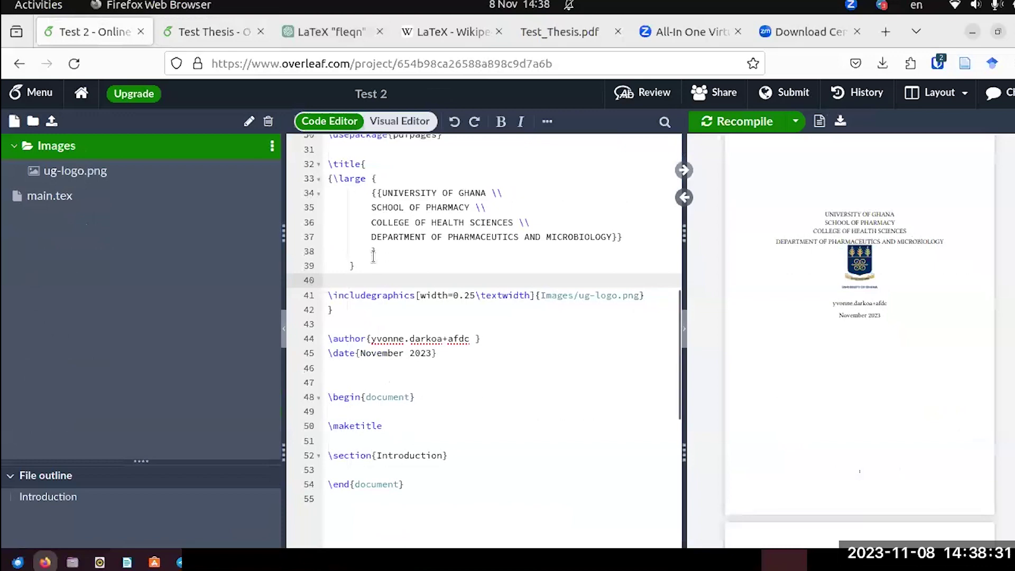
{"action": "key", "text": "ctrl+v"}
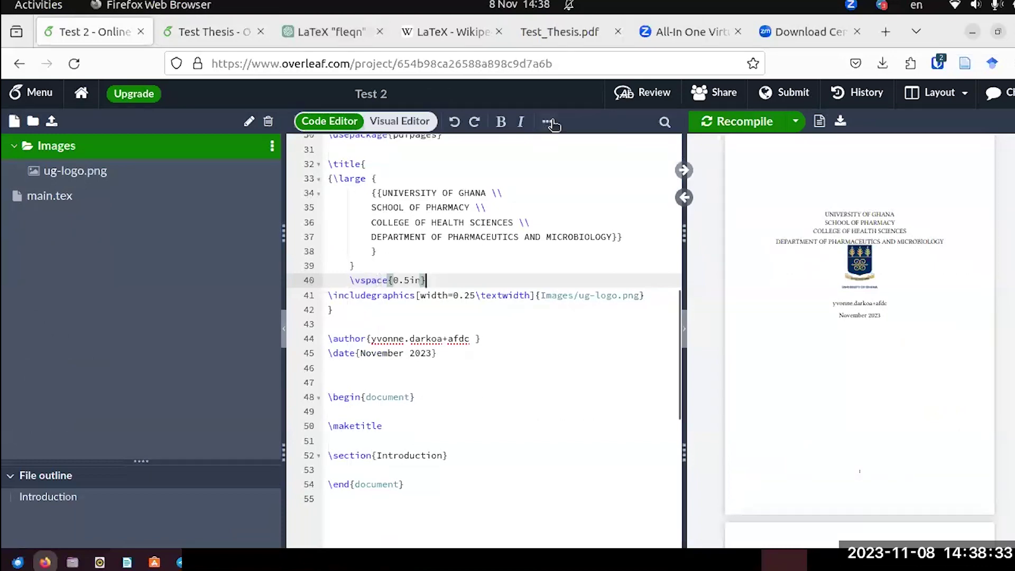
{"action": "key", "text": "ctrl+s"}
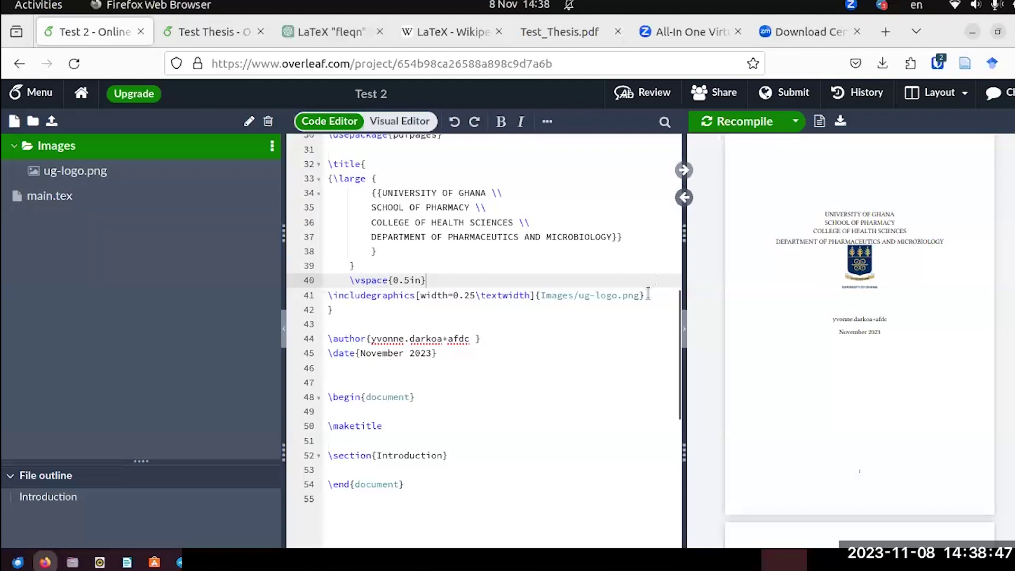
Surround the \vspace{0.5in} line with blank lines and recompile the title page.
{"action": "left_click", "coordinate": [364, 264]}
{"action": "key", "text": "Return"}
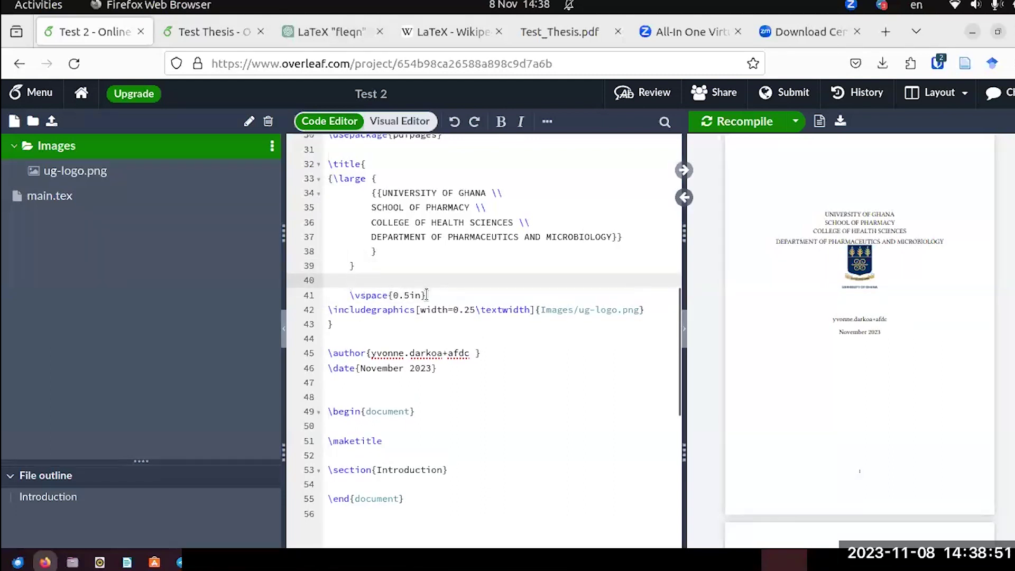
{"action": "left_click", "coordinate": [426, 295]}
{"action": "key", "text": "Return"}
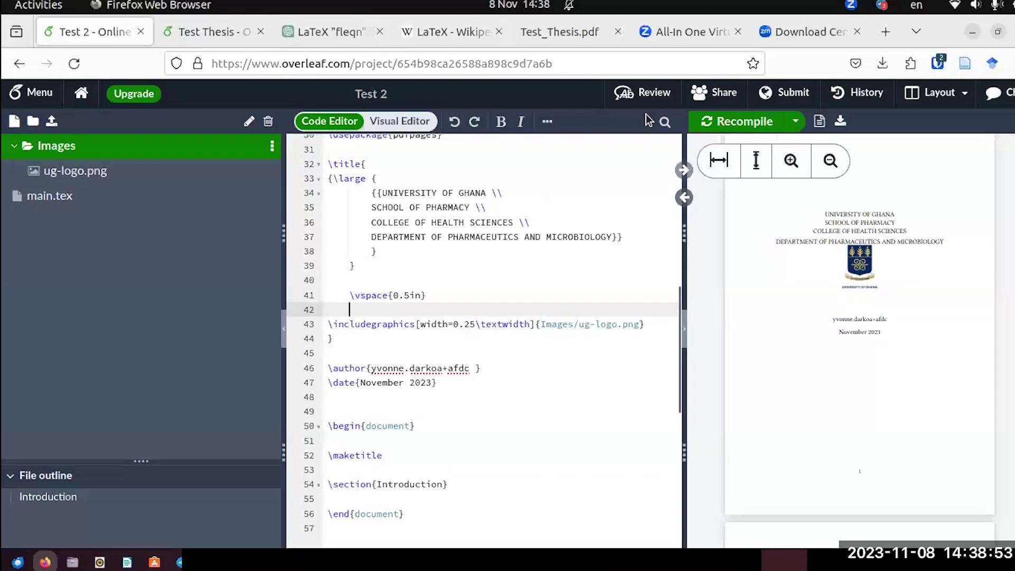
{"action": "left_click", "coordinate": [744, 121]}
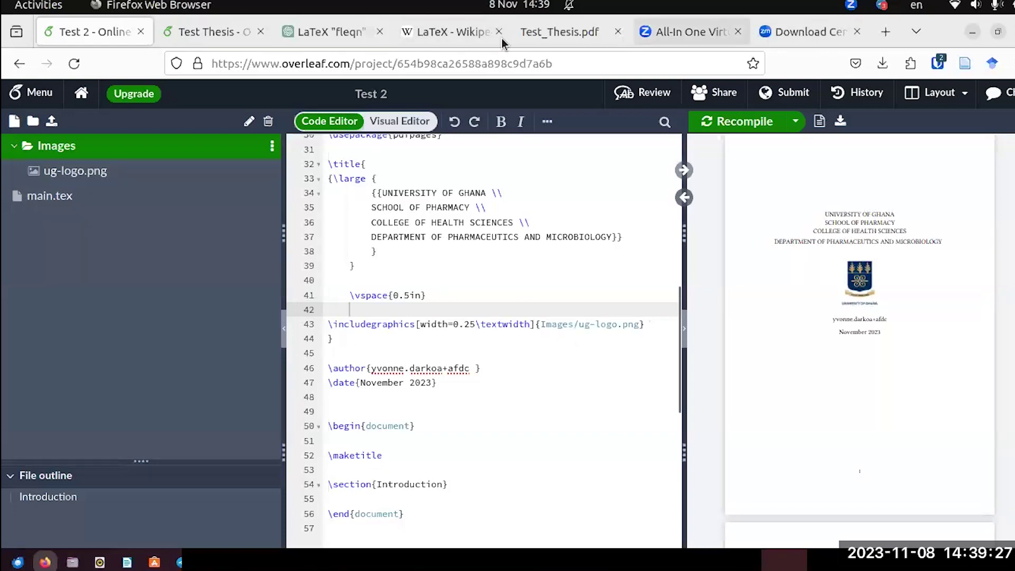
{"action": "left_click", "coordinate": [571, 31]}
{"action": "scroll", "coordinate": [700, 280], "scroll_direction": "down", "scroll_amount": 5}
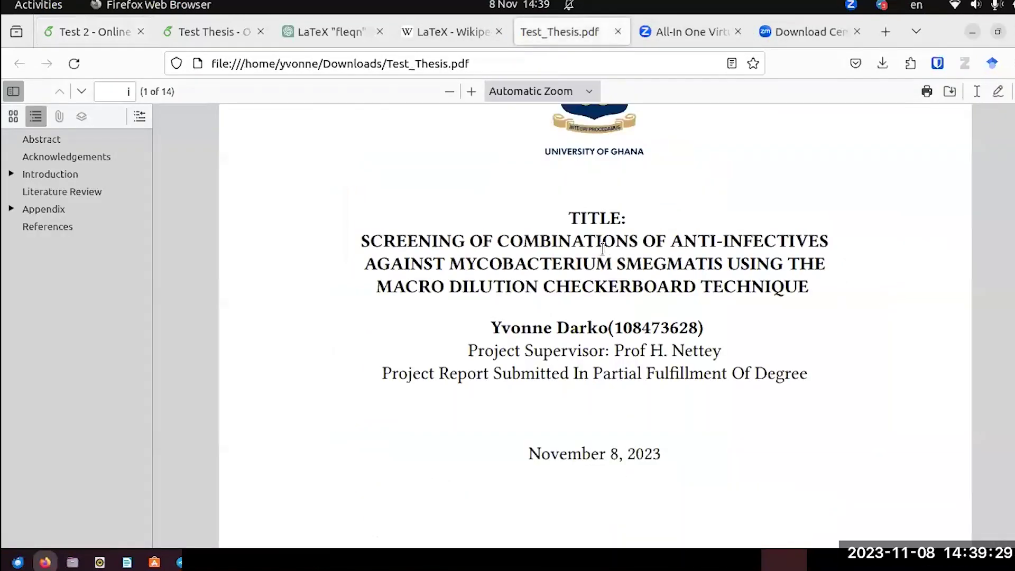
{"action": "left_click", "coordinate": [174, 32]}
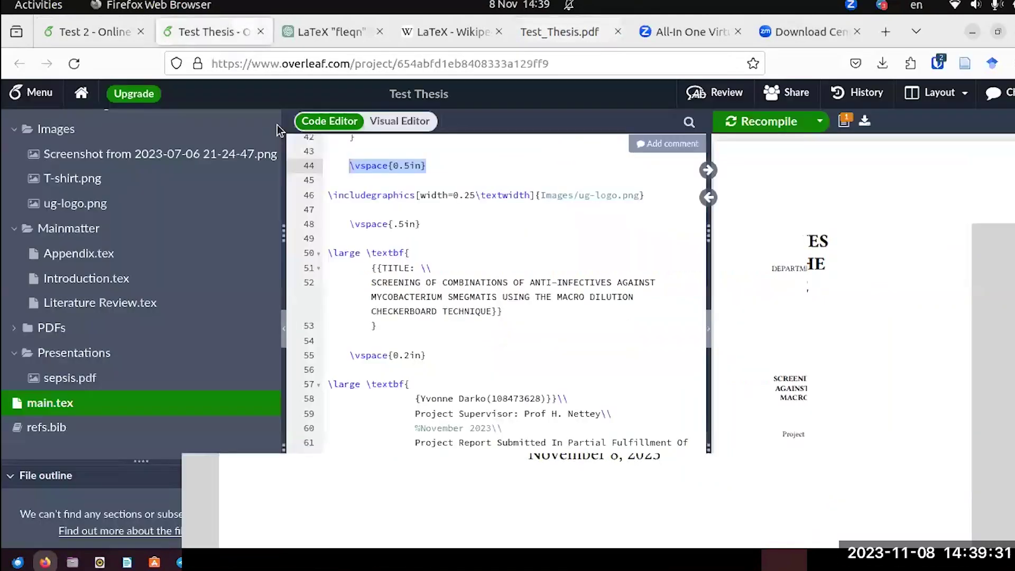
{"action": "scroll", "coordinate": [343, 312], "scroll_direction": "down", "scroll_amount": 3}
{"action": "scroll", "coordinate": [354, 296], "scroll_direction": "up", "scroll_amount": 3}
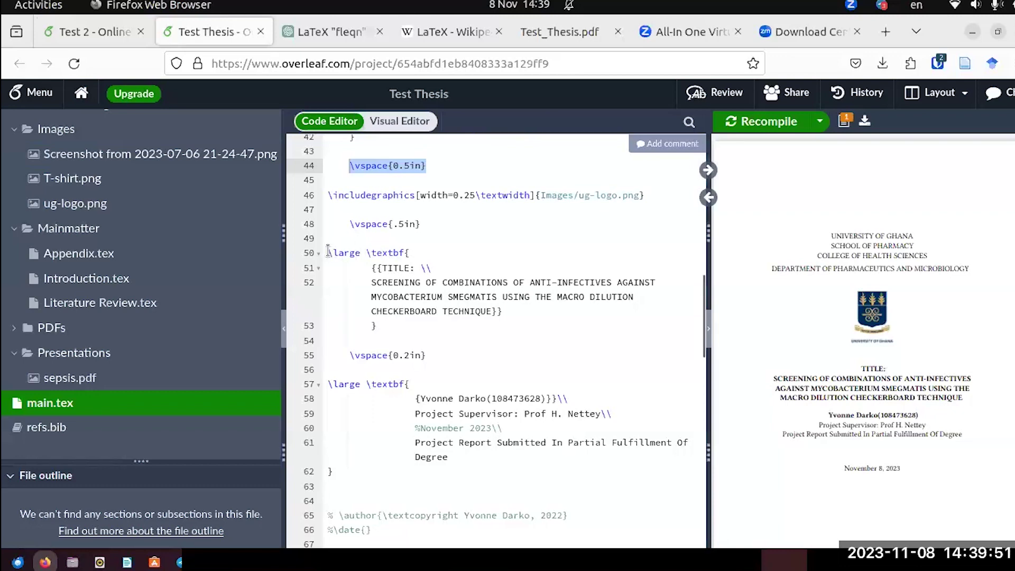
{"action": "left_click_drag", "start_coordinate": [328, 252], "coordinate": [503, 312]}
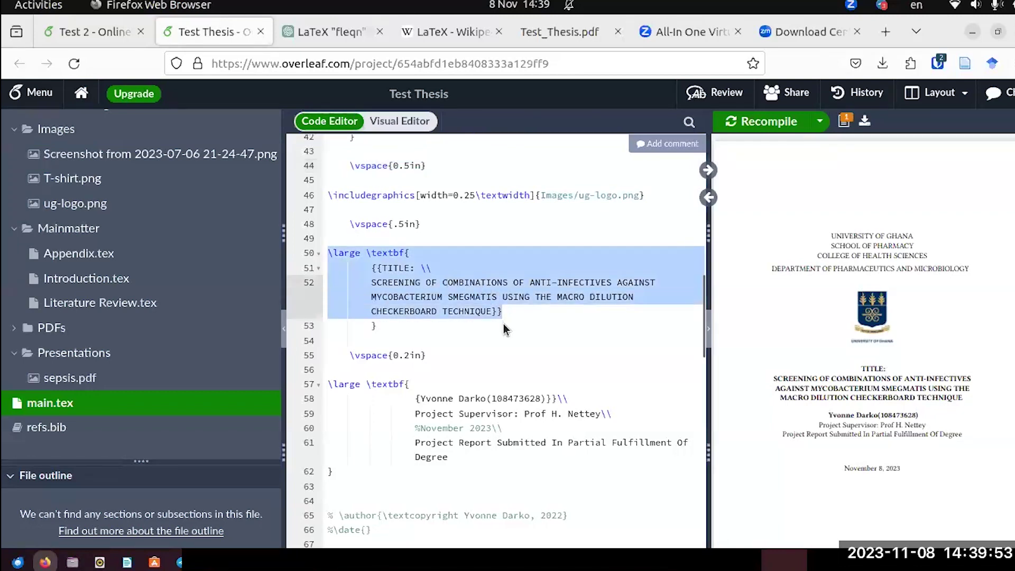
{"action": "right_click", "coordinate": [479, 276]}
{"action": "left_click", "coordinate": [513, 290]}
{"action": "left_click", "coordinate": [110, 27]}
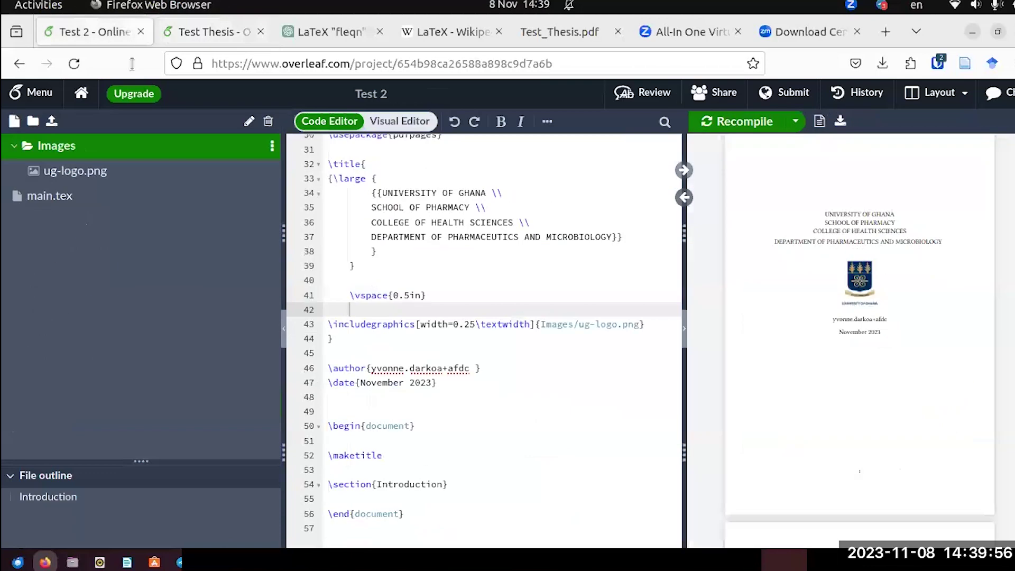
Paste the bold TITLE block below the logo, close it with a brace, and recompile.
{"action": "left_click", "coordinate": [650, 328]}
{"action": "key", "text": "Return"}
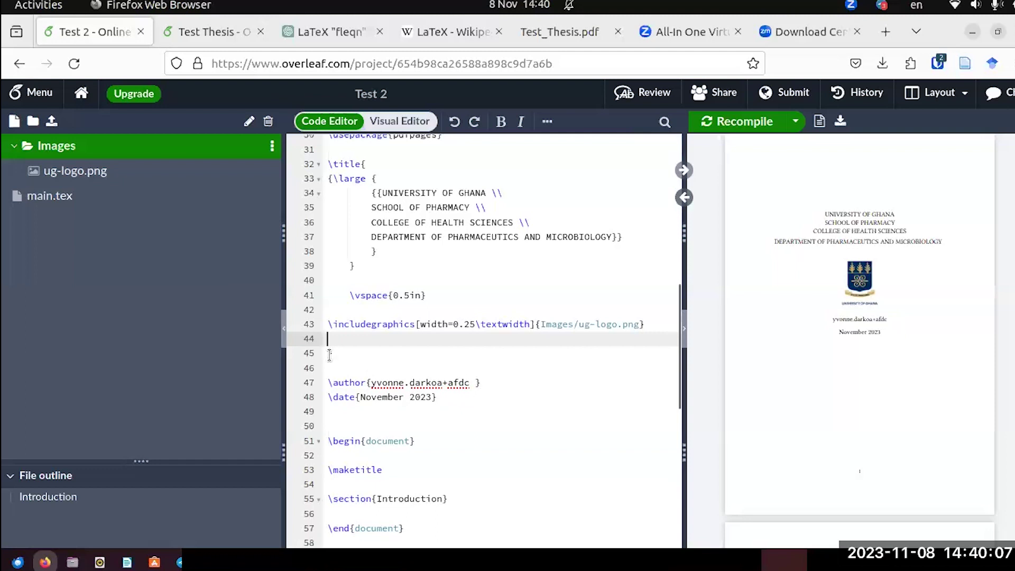
{"action": "key", "text": "Return"}
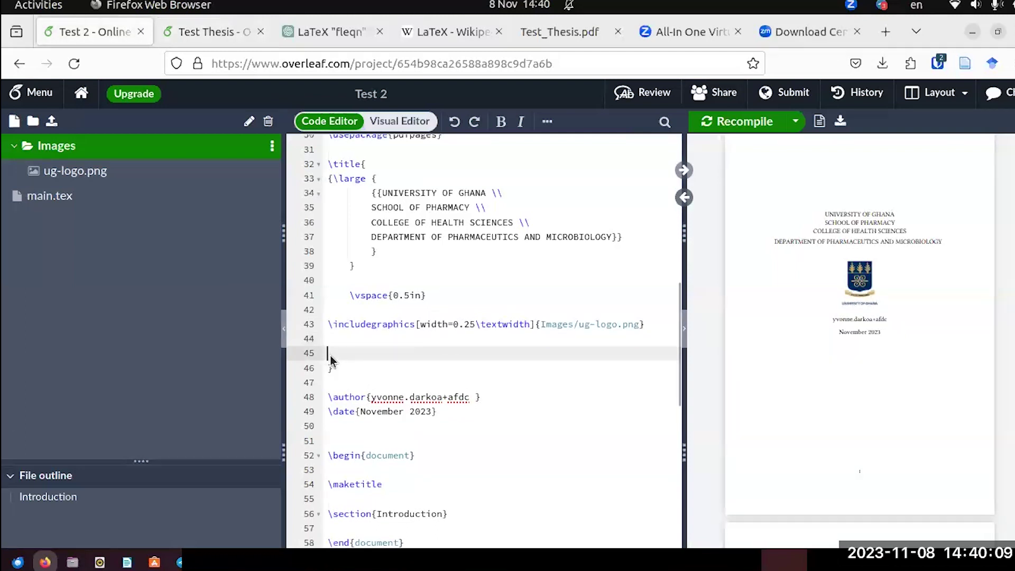
{"action": "key", "text": "ctrl+v"}
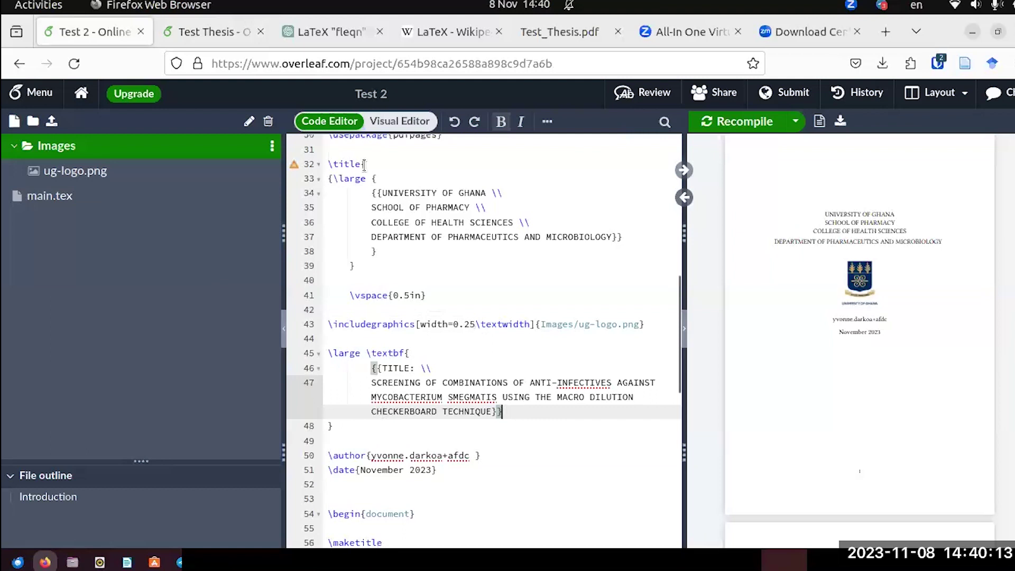
{"action": "left_click", "coordinate": [368, 163]}
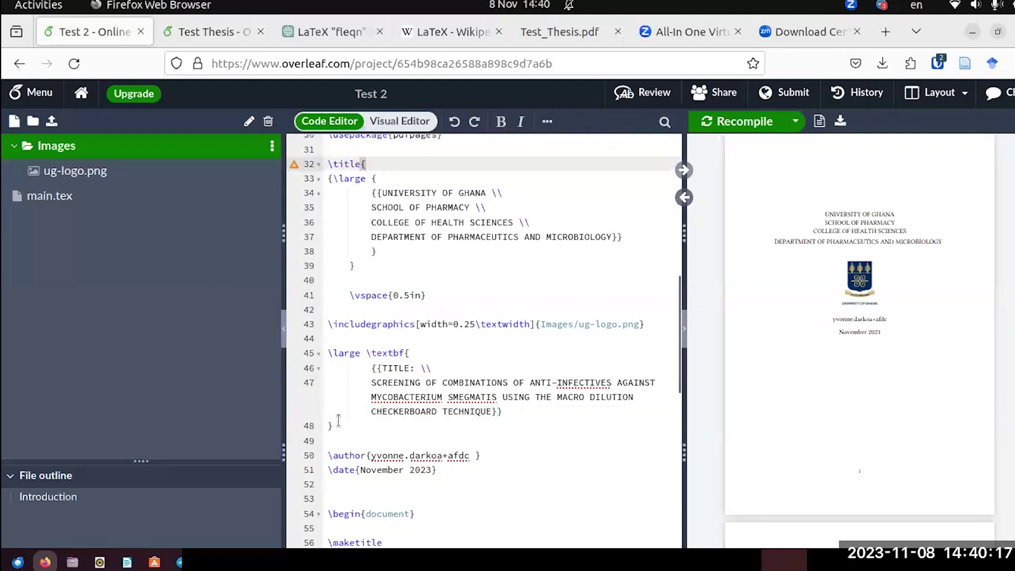
{"action": "left_click", "coordinate": [338, 424]}
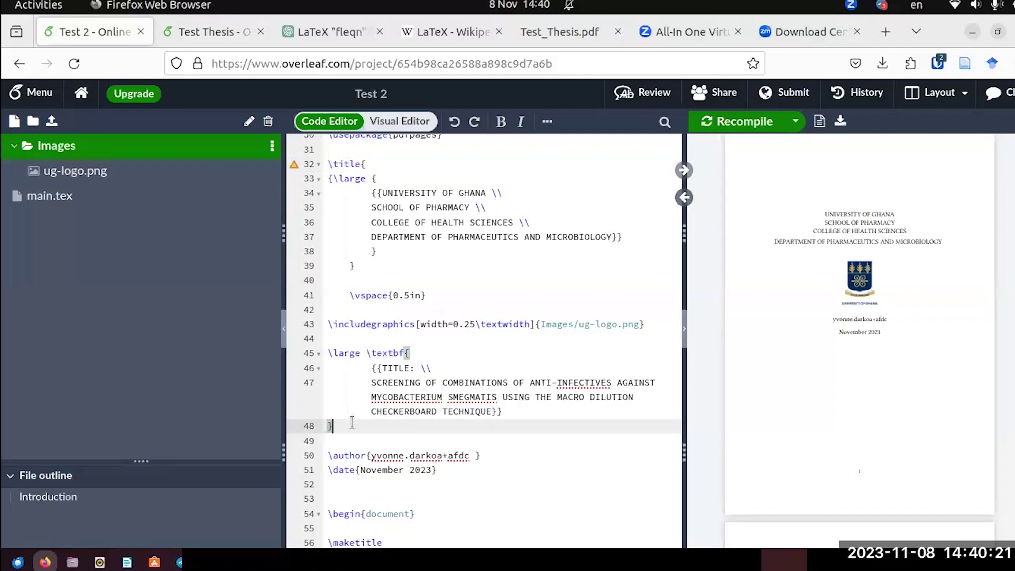
{"action": "key", "text": "Return"}
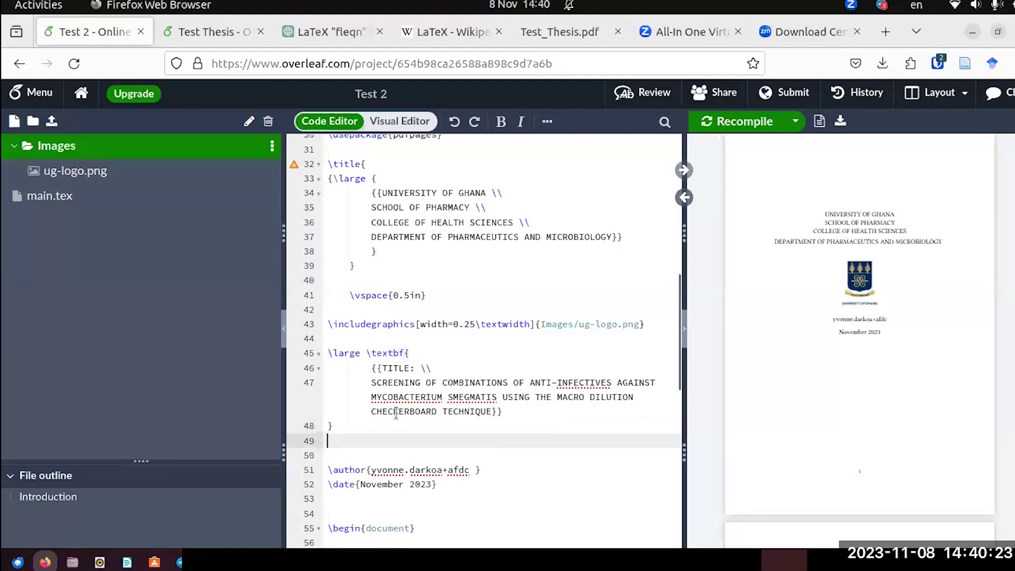
{"action": "type", "text": "}"}
{"action": "left_click", "coordinate": [735, 121]}
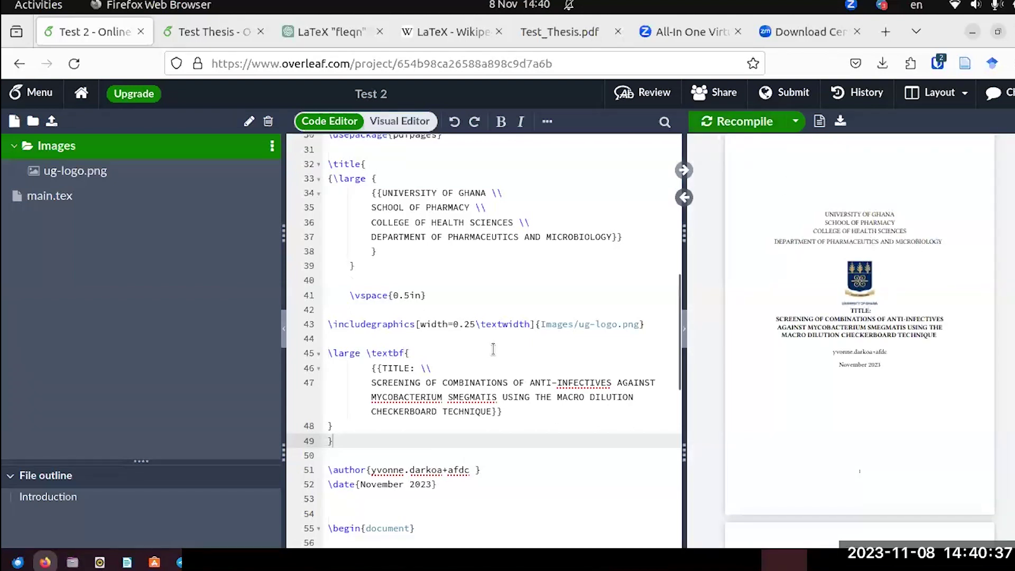
Insert \vspace{0.5in} between the logo and the TITLE block and recompile.
{"action": "left_click_drag", "start_coordinate": [426, 297], "coordinate": [349, 295]}
{"action": "key", "text": "ctrl+c"}
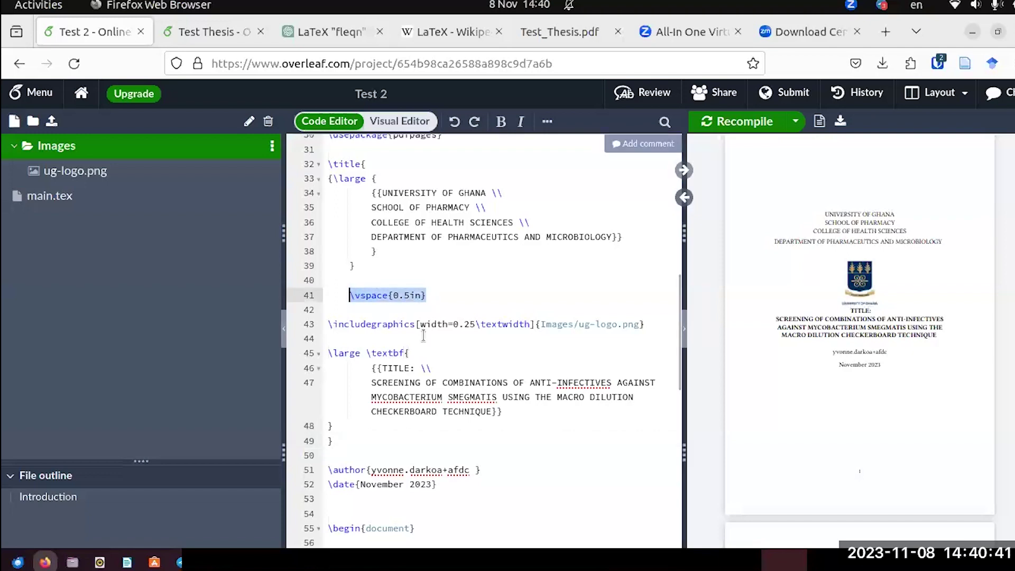
{"action": "left_click", "coordinate": [366, 338]}
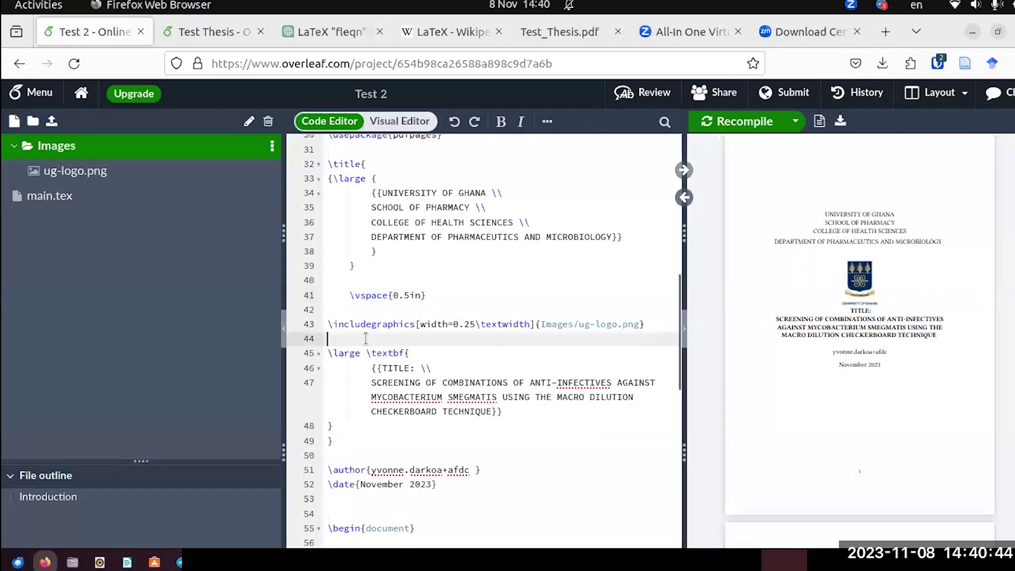
{"action": "left_click", "coordinate": [646, 324]}
{"action": "key", "text": "Return"}
{"action": "key", "text": "Return"}
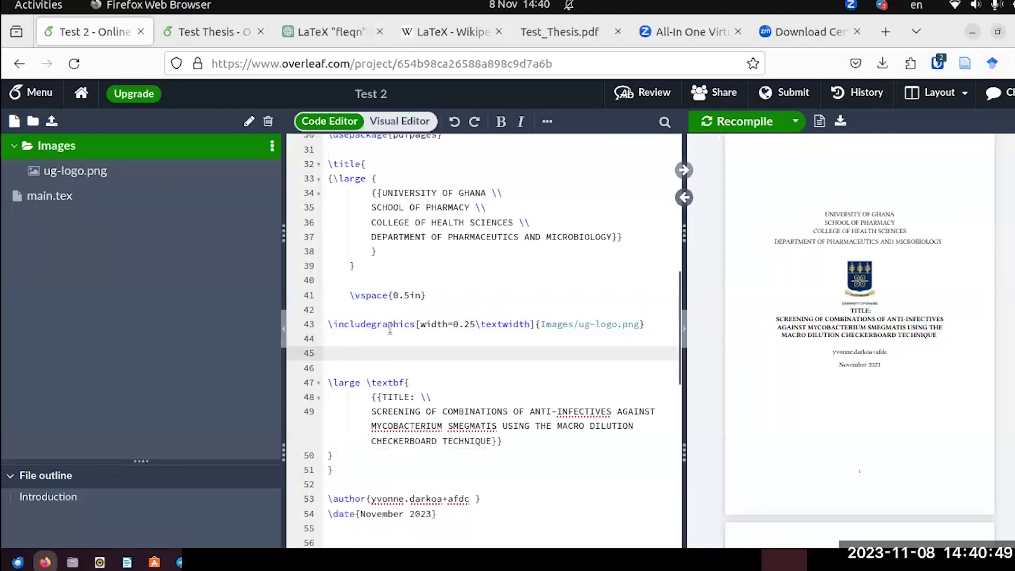
{"action": "key", "text": "ctrl+v"}
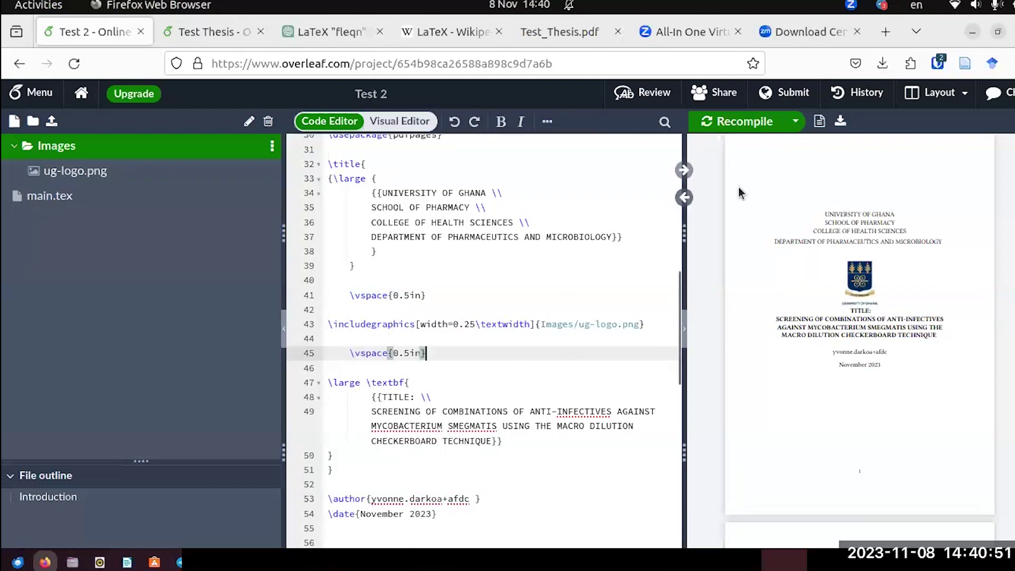
{"action": "left_click", "coordinate": [750, 121]}
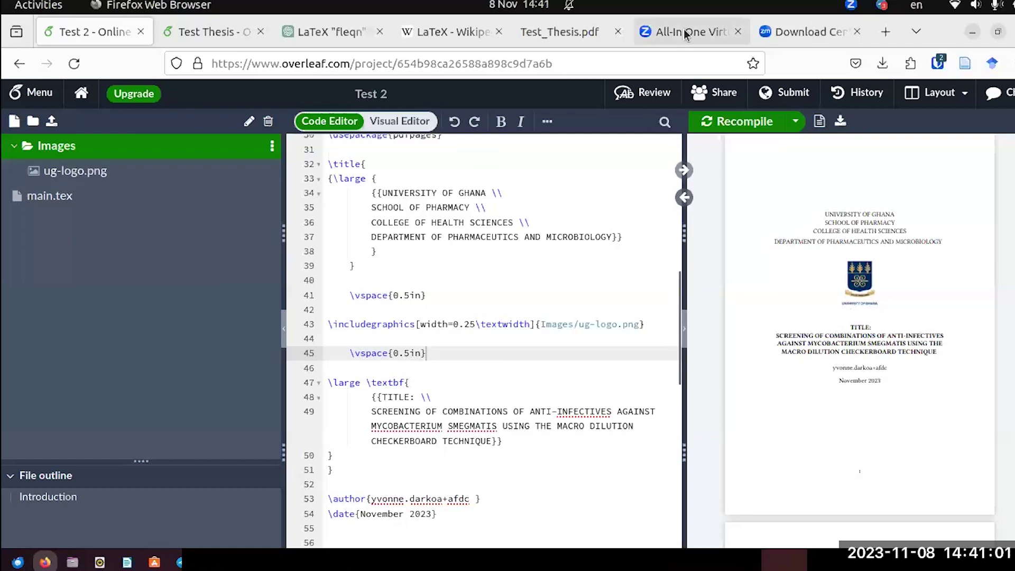
Compare with Test_Thesis.pdf, then copy the name, supervisor and report lines from Test Thesis.
{"action": "left_click", "coordinate": [568, 34]}
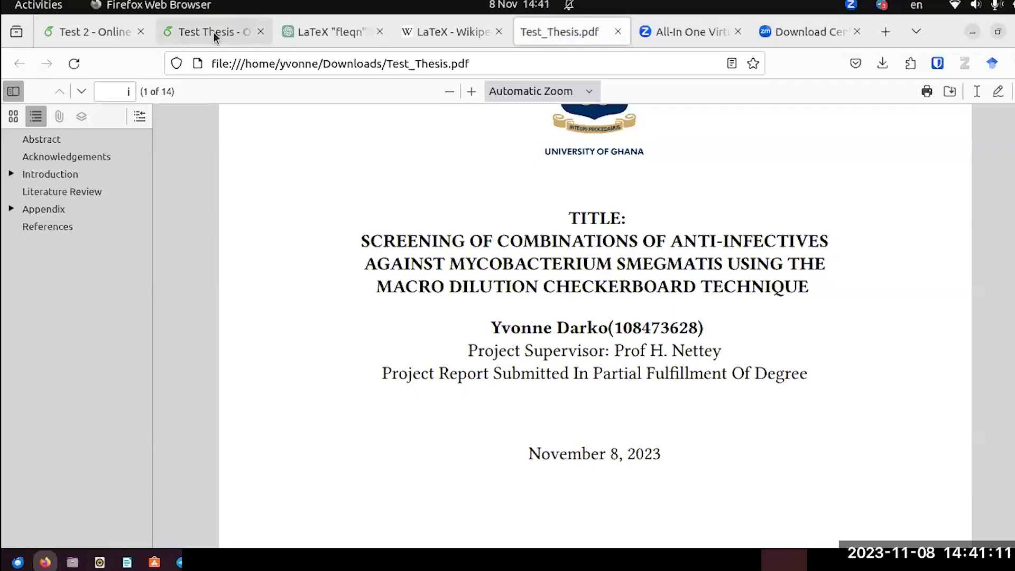
{"action": "left_click", "coordinate": [198, 36]}
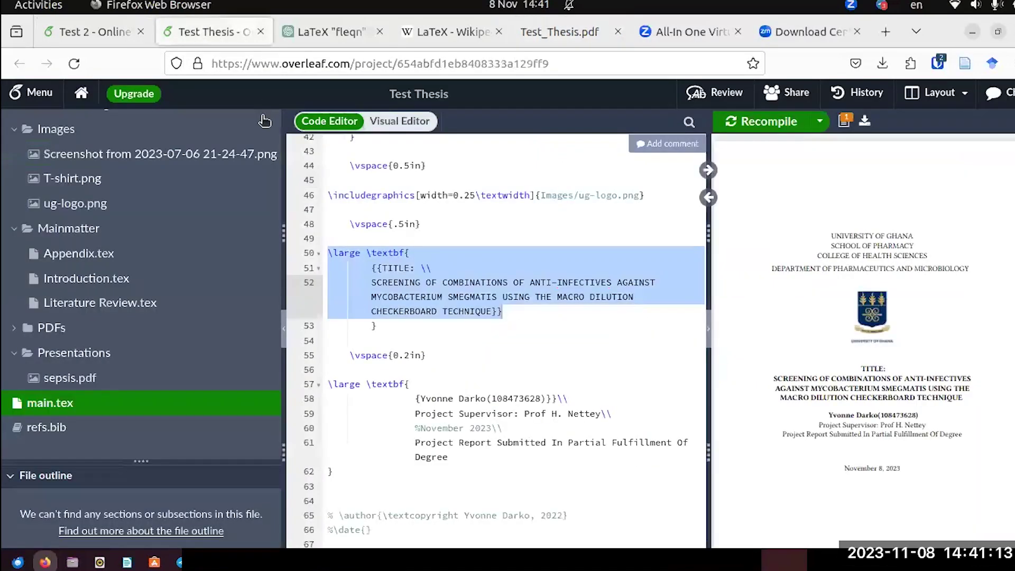
{"action": "scroll", "coordinate": [363, 367], "scroll_direction": "down", "scroll_amount": 4}
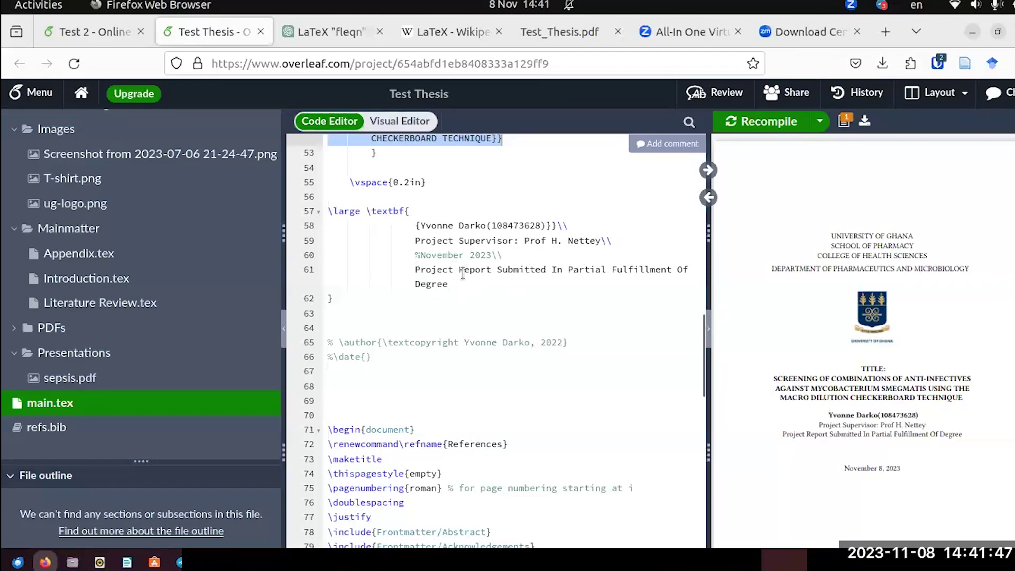
{"action": "left_click", "coordinate": [458, 286]}
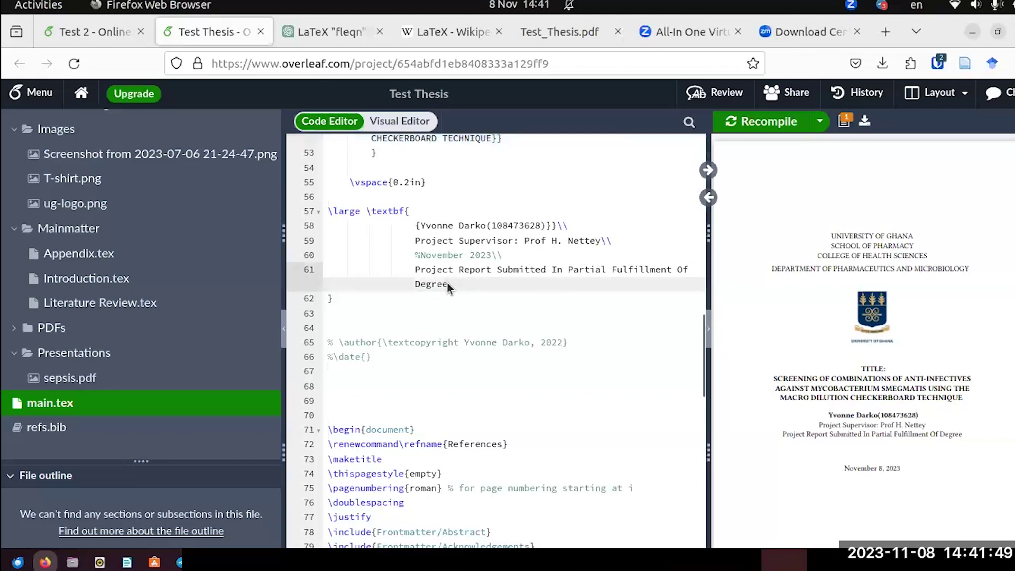
{"action": "left_click_drag", "start_coordinate": [449, 285], "coordinate": [328, 178]}
{"action": "key", "text": "ctrl+c"}
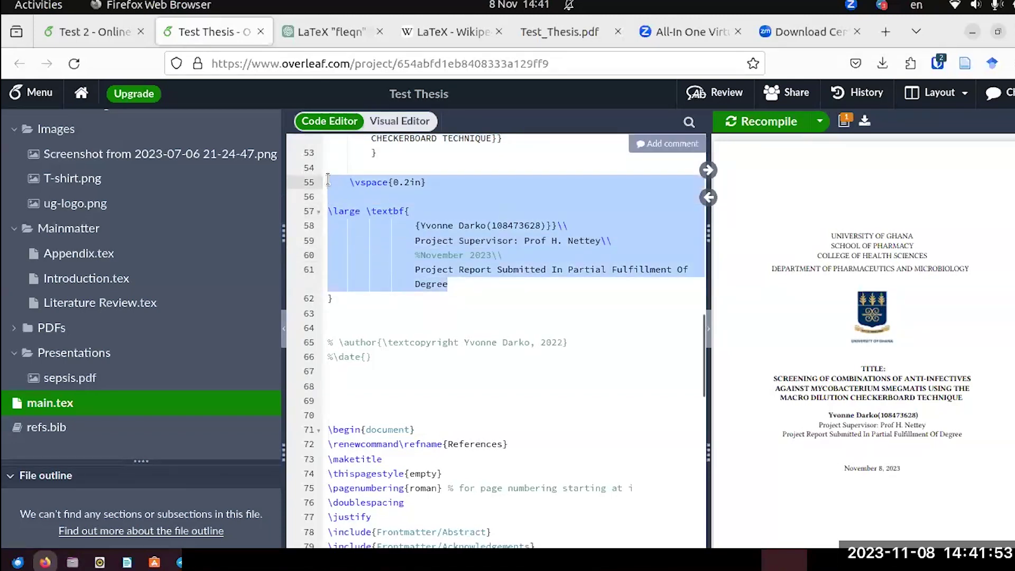
{"action": "left_click", "coordinate": [97, 34]}
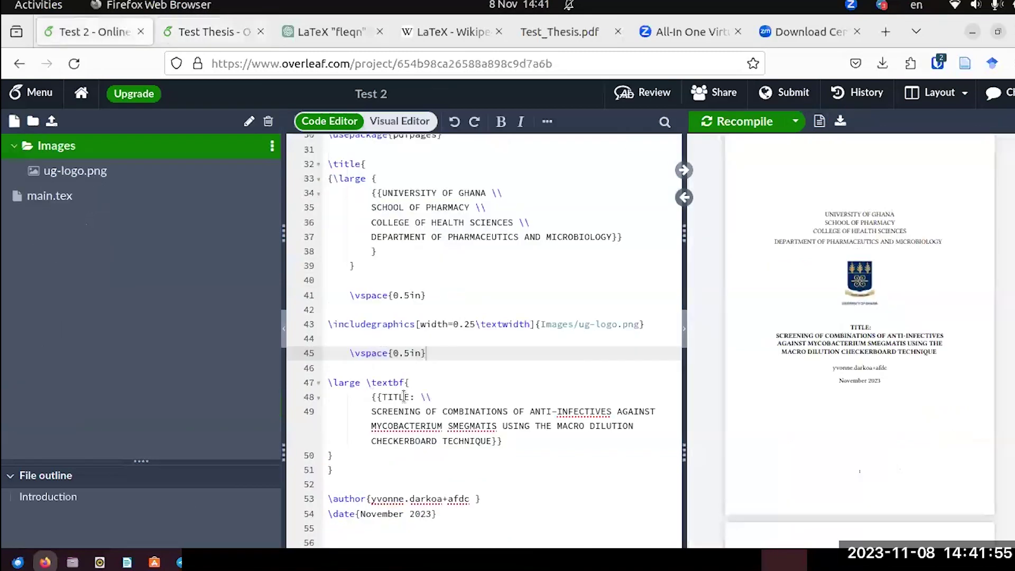
Paste the name, supervisor and report block after line 50's brace and recompile.
{"action": "scroll", "coordinate": [465, 417], "scroll_direction": "down", "scroll_amount": 3}
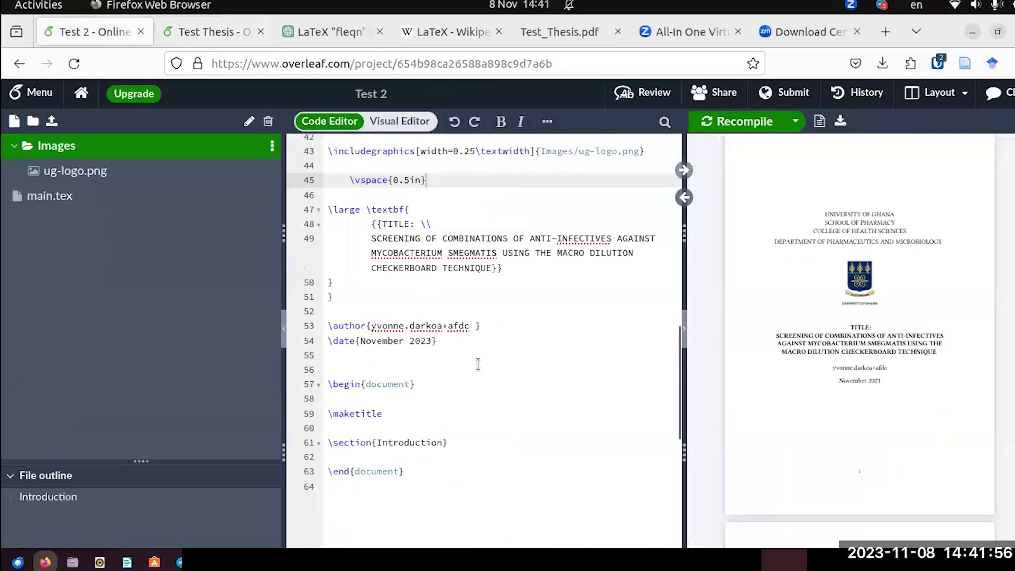
{"action": "left_click", "coordinate": [335, 292]}
{"action": "left_click", "coordinate": [340, 286]}
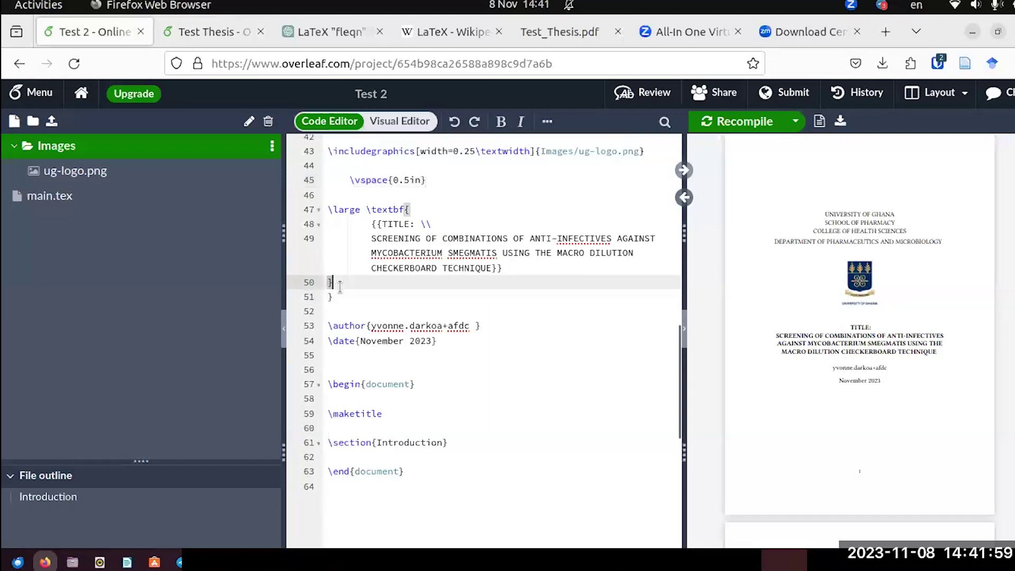
{"action": "key", "text": "Return"}
{"action": "key", "text": "Return"}
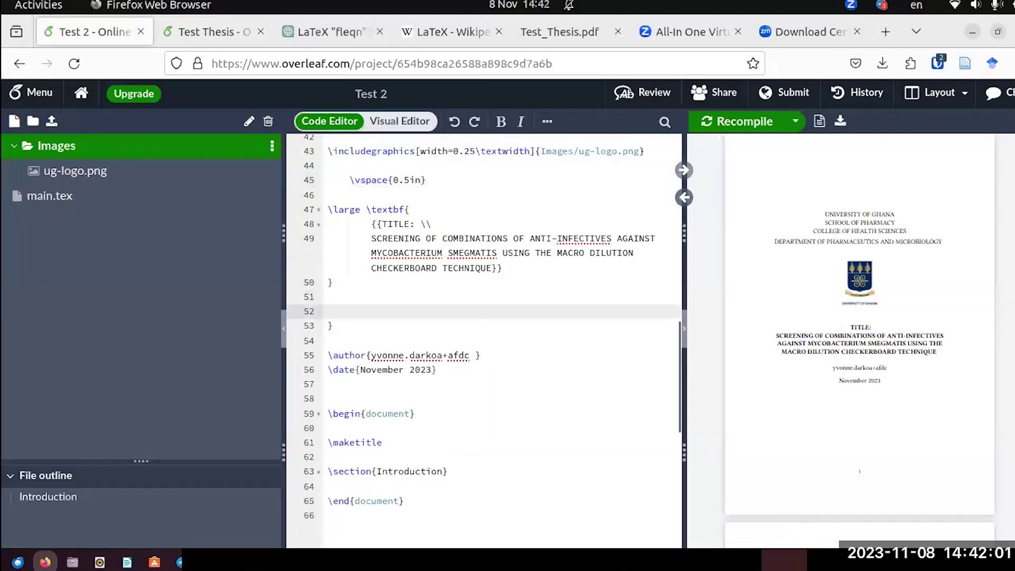
{"action": "key", "text": "ctrl+v"}
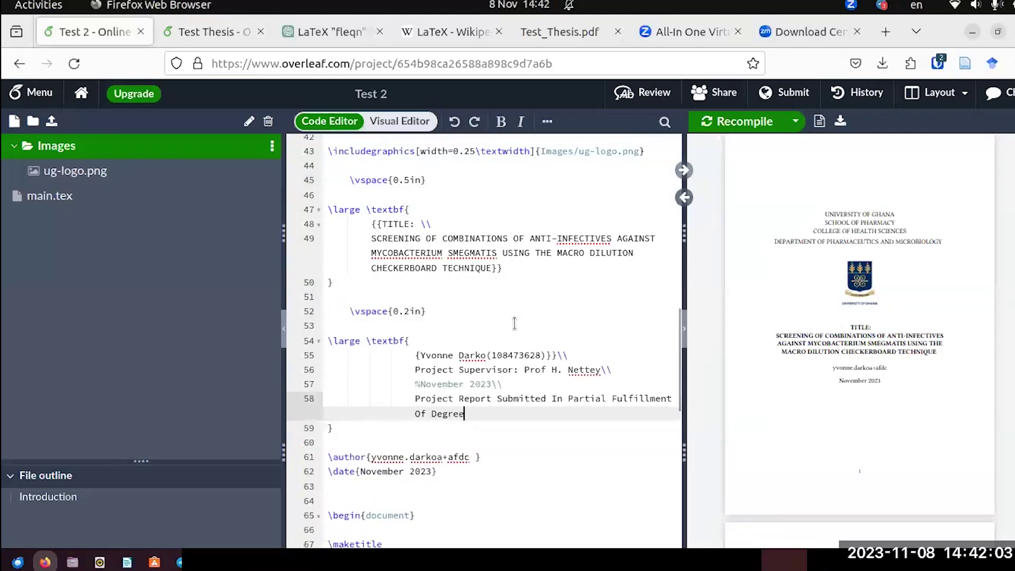
{"action": "scroll", "coordinate": [514, 322], "scroll_direction": "up", "scroll_amount": 8}
{"action": "scroll", "coordinate": [514, 323], "scroll_direction": "down", "scroll_amount": 10}
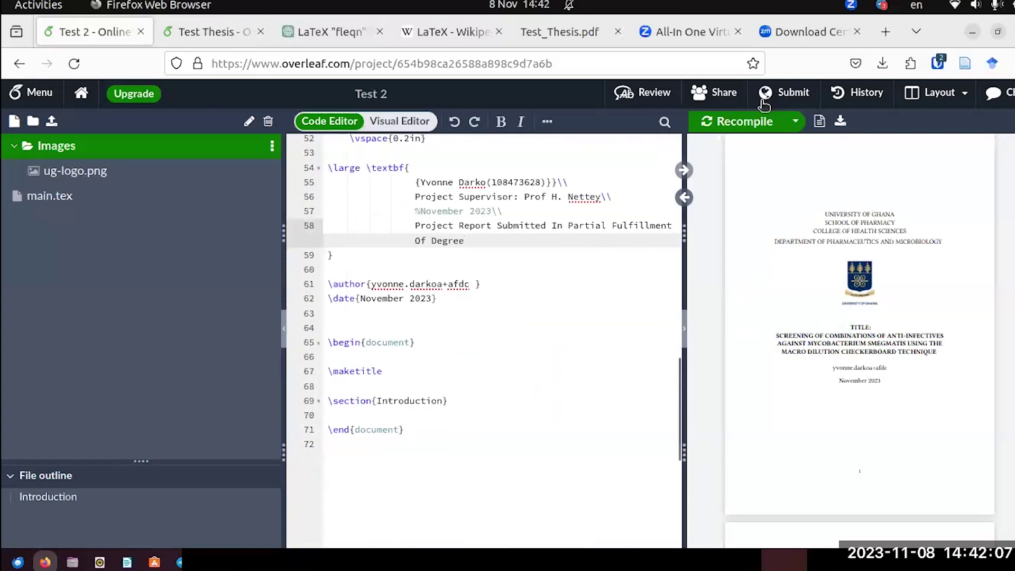
{"action": "left_click", "coordinate": [742, 119]}
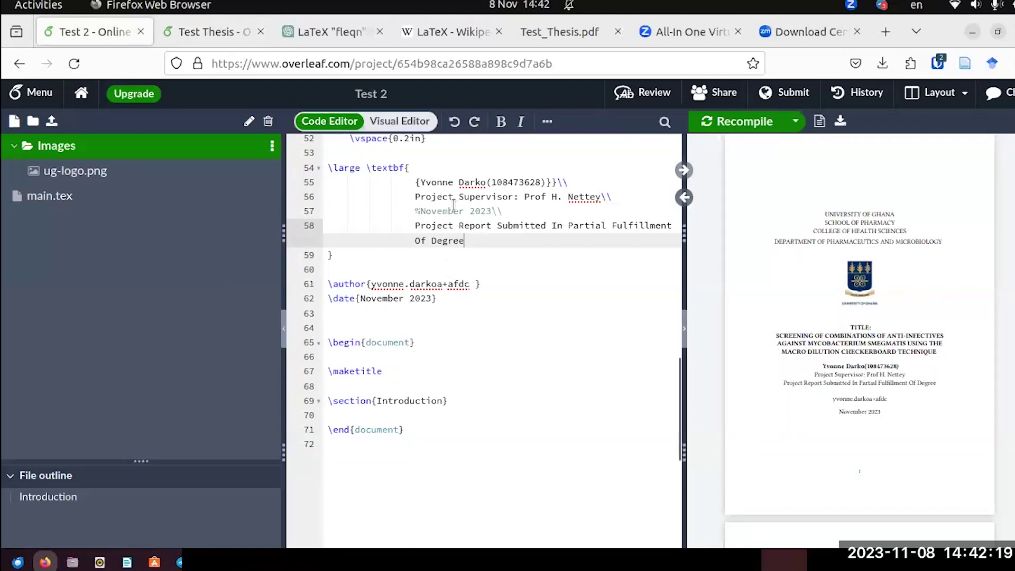
Remove the % so the November 2023 line is no longer commented out.
{"action": "scroll", "coordinate": [408, 219], "scroll_direction": "up", "scroll_amount": 10}
{"action": "scroll", "coordinate": [408, 220], "scroll_direction": "down", "scroll_amount": 8}
{"action": "scroll", "coordinate": [408, 219], "scroll_direction": "down", "scroll_amount": 3}
{"action": "left_click_drag", "start_coordinate": [502, 211], "coordinate": [410, 210]}
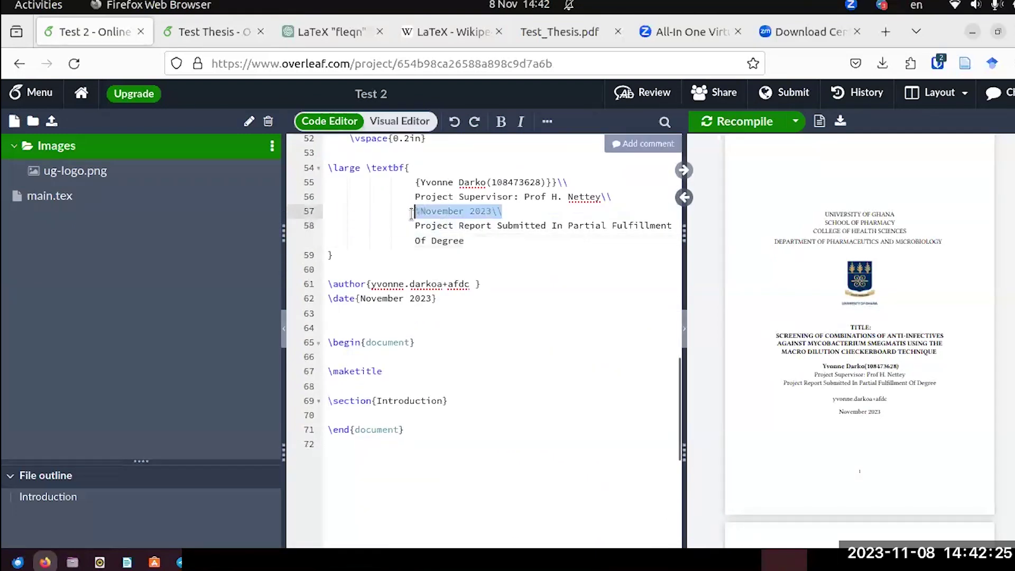
{"action": "left_click", "coordinate": [423, 211]}
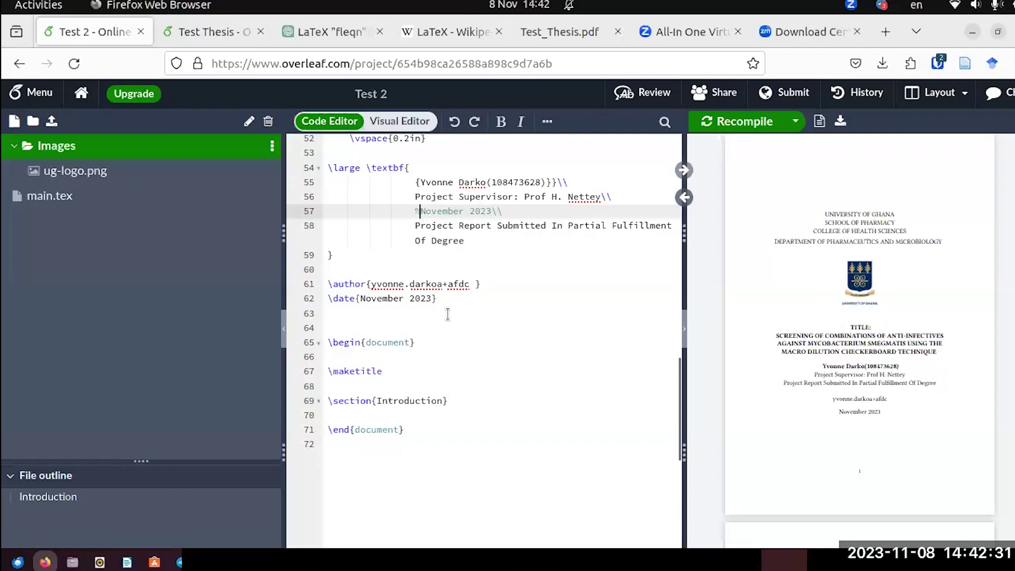
{"action": "key", "text": "BackSpace"}
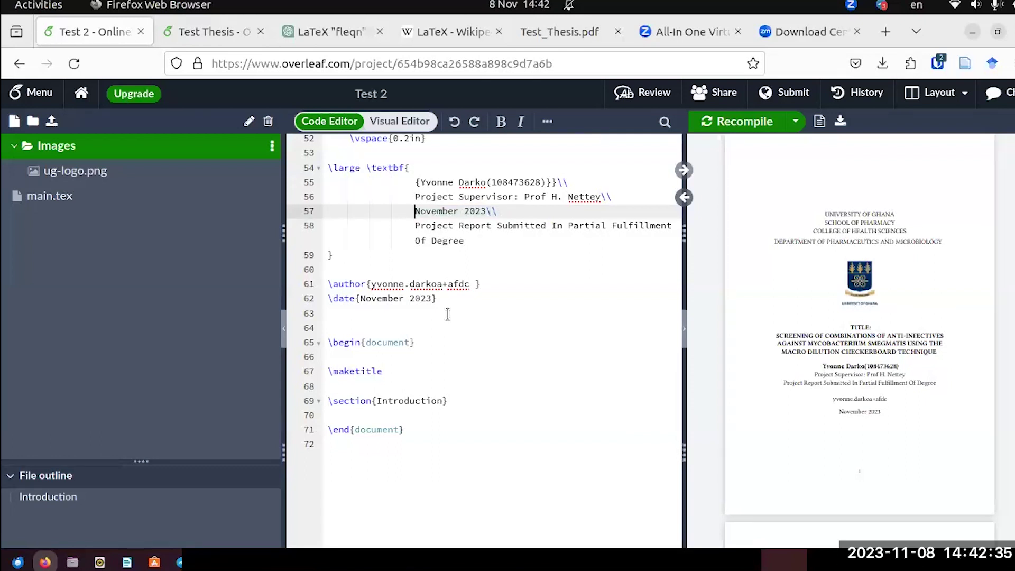
{"action": "type", "text": "%"}
{"action": "left_click", "coordinate": [507, 257]}
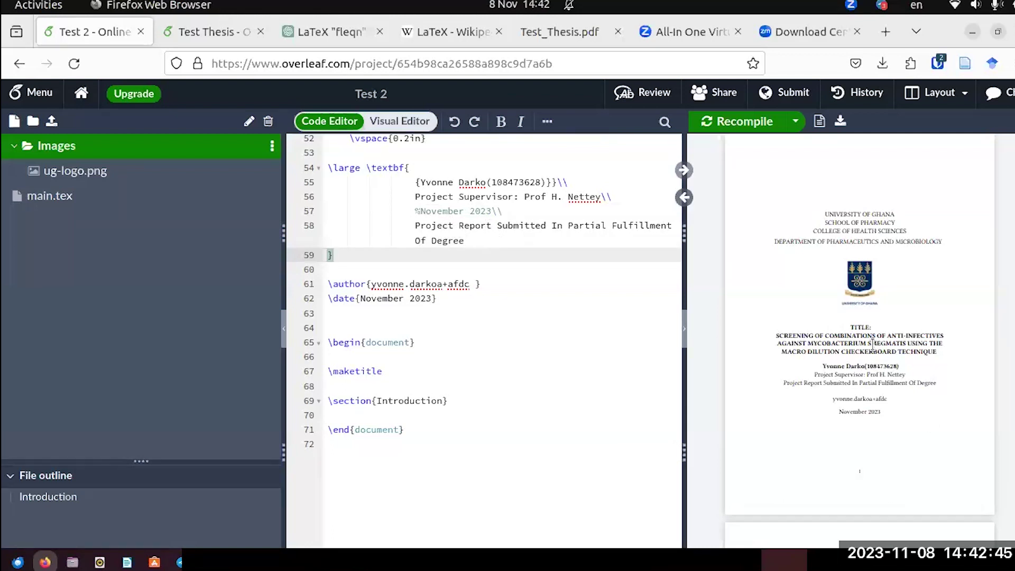
{"action": "left_click", "coordinate": [425, 213]}
{"action": "key", "text": "BackSpace"}
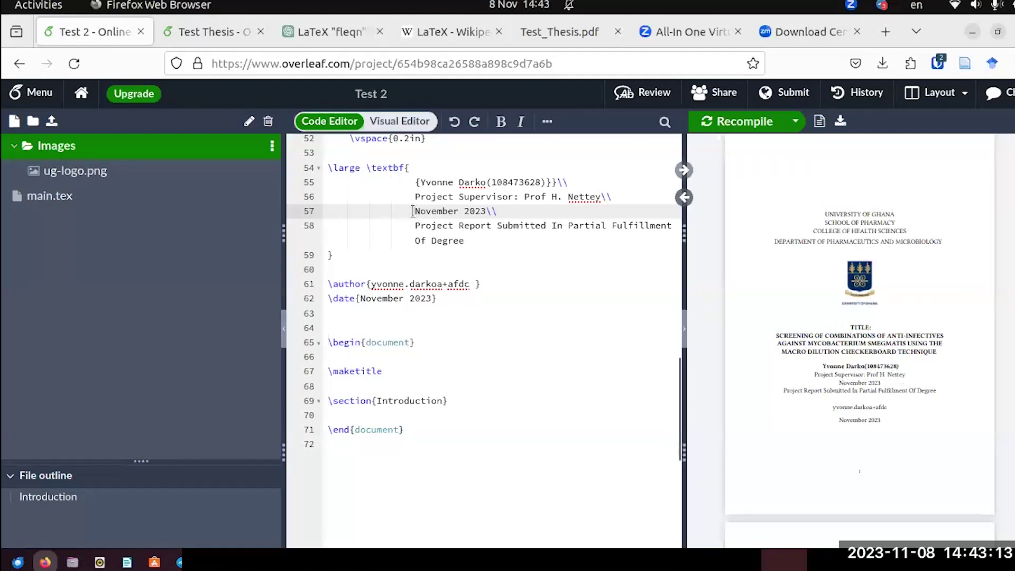
Comment out the November 2023 line and the \author line, recompiling after each change.
{"action": "type", "text": "%"}
{"action": "left_click", "coordinate": [721, 121]}
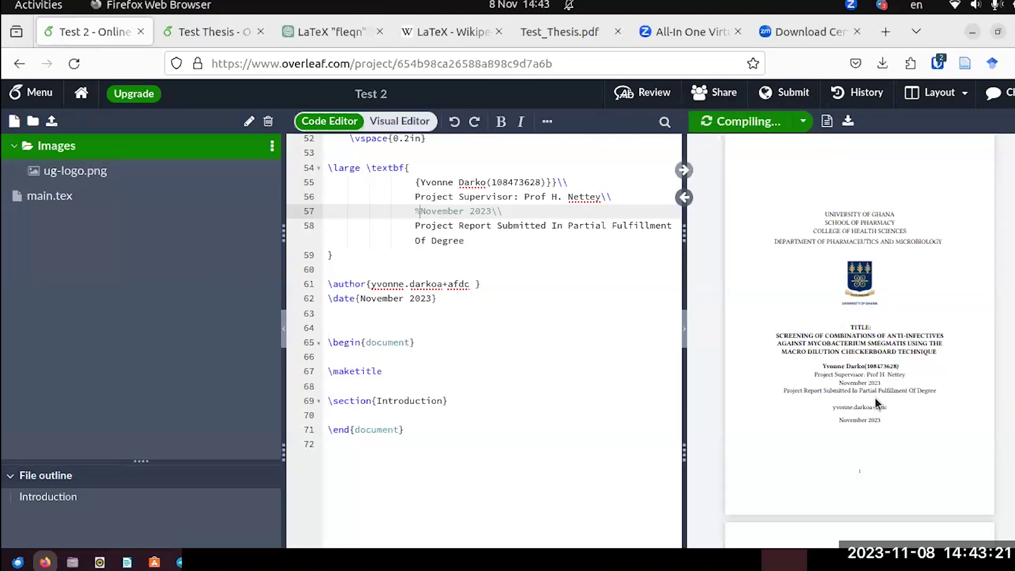
{"action": "left_click", "coordinate": [331, 282]}
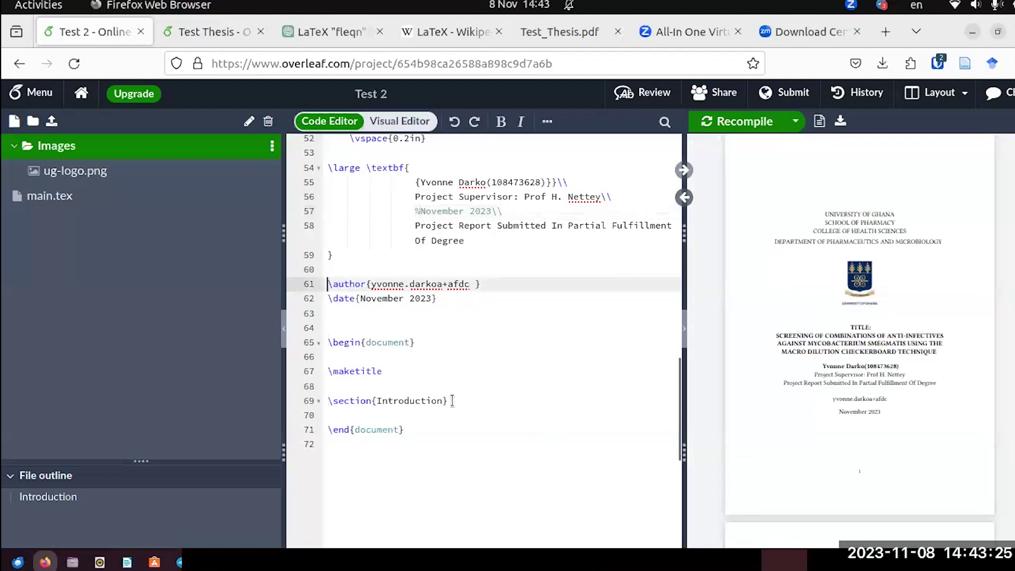
{"action": "type", "text": "%"}
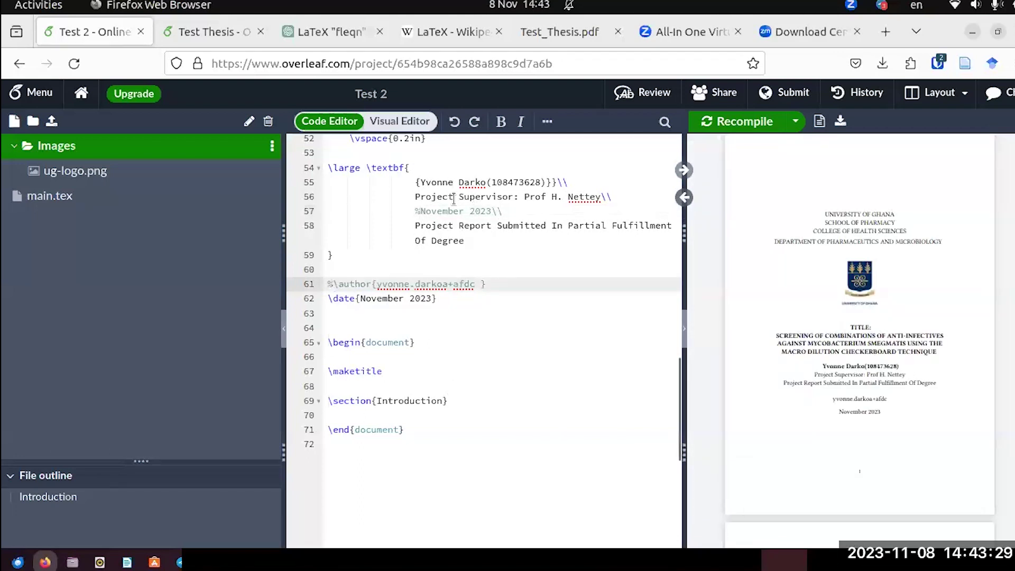
{"action": "left_click", "coordinate": [740, 121]}
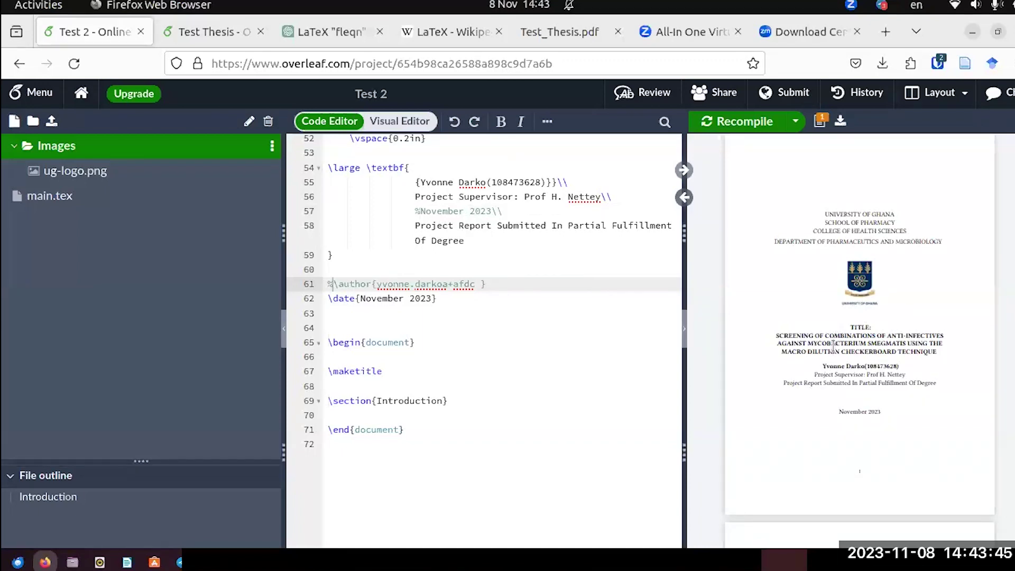
{"action": "scroll", "coordinate": [832, 349], "scroll_direction": "down", "scroll_amount": 4}
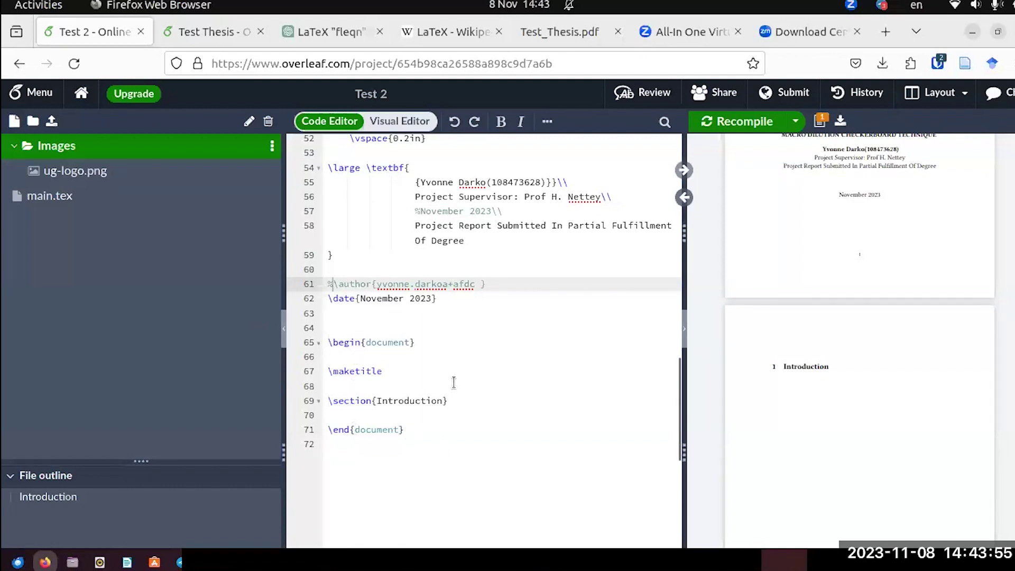
{"action": "scroll", "coordinate": [802, 397], "scroll_direction": "down", "scroll_amount": 3}
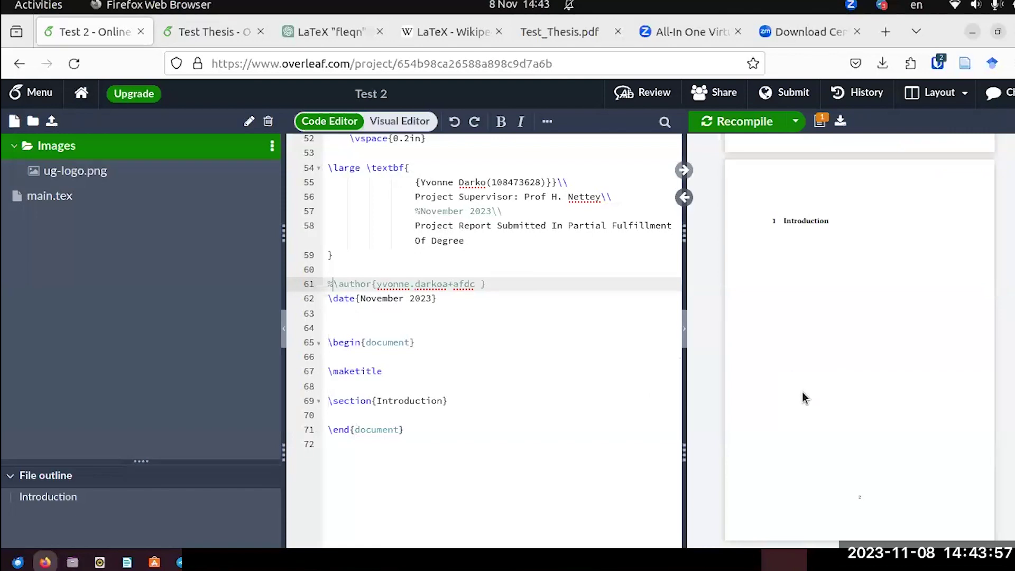
{"action": "scroll", "coordinate": [801, 391], "scroll_direction": "up", "scroll_amount": 4}
{"action": "left_click", "coordinate": [539, 37]}
{"action": "scroll", "coordinate": [556, 276], "scroll_direction": "down", "scroll_amount": 5}
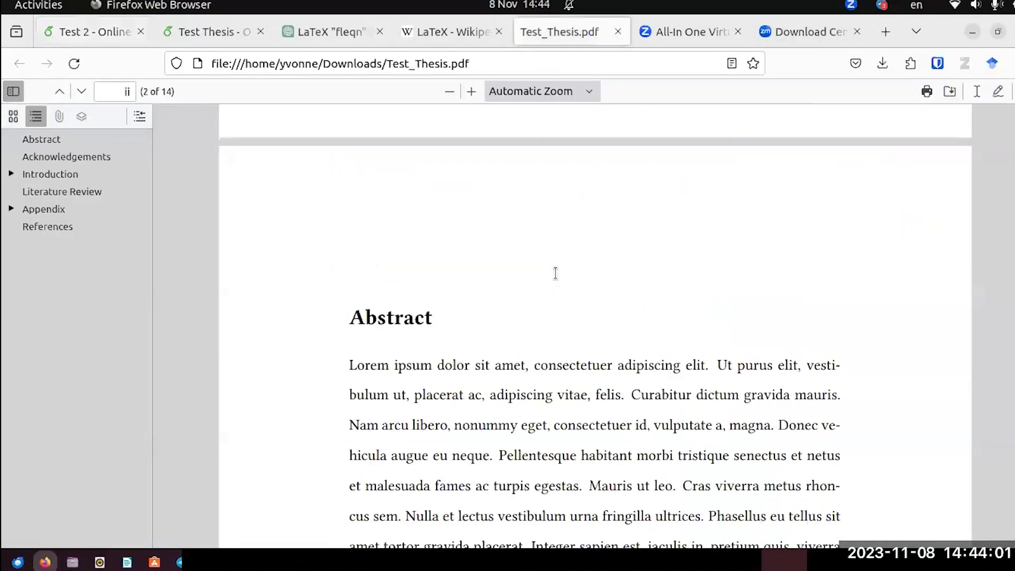
{"action": "scroll", "coordinate": [555, 273], "scroll_direction": "down", "scroll_amount": 2}
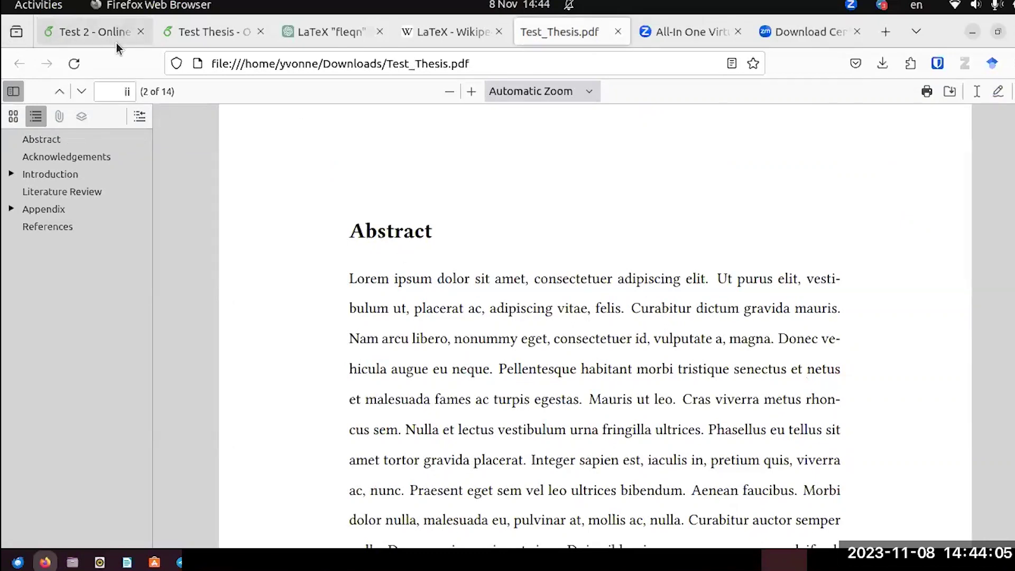
{"action": "left_click", "coordinate": [98, 46]}
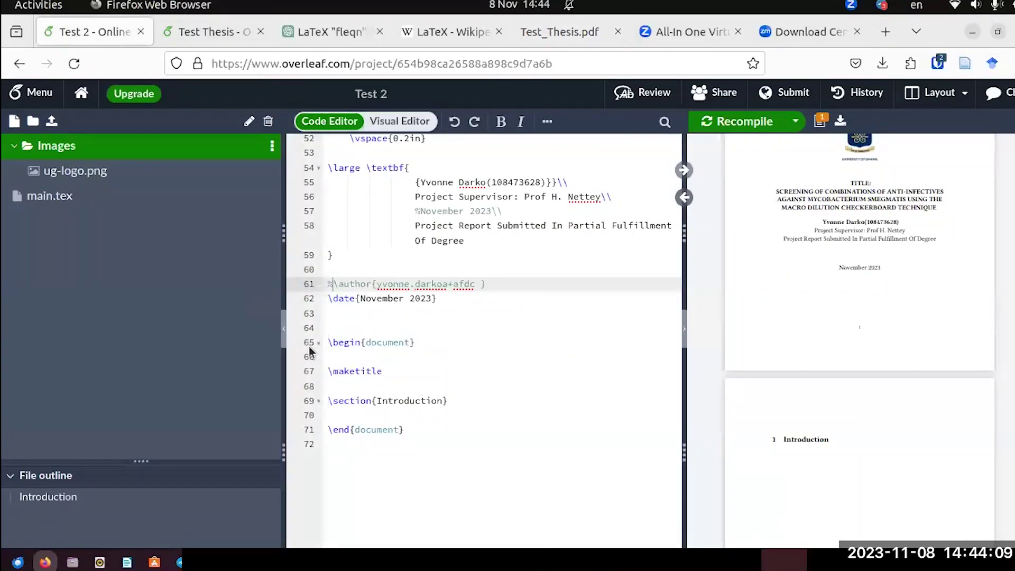
{"action": "left_click", "coordinate": [207, 41]}
Review Test Thesis's \pagenumbering, \doublespacing and \include lines, then return to Test 2.
{"action": "scroll", "coordinate": [447, 405], "scroll_direction": "down", "scroll_amount": 2}
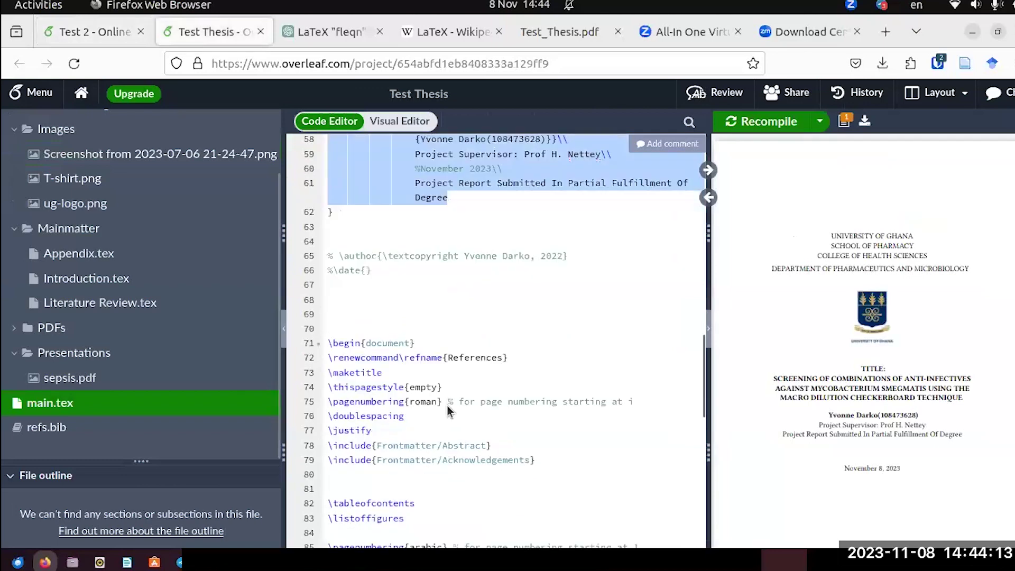
{"action": "scroll", "coordinate": [447, 406], "scroll_direction": "down", "scroll_amount": 2}
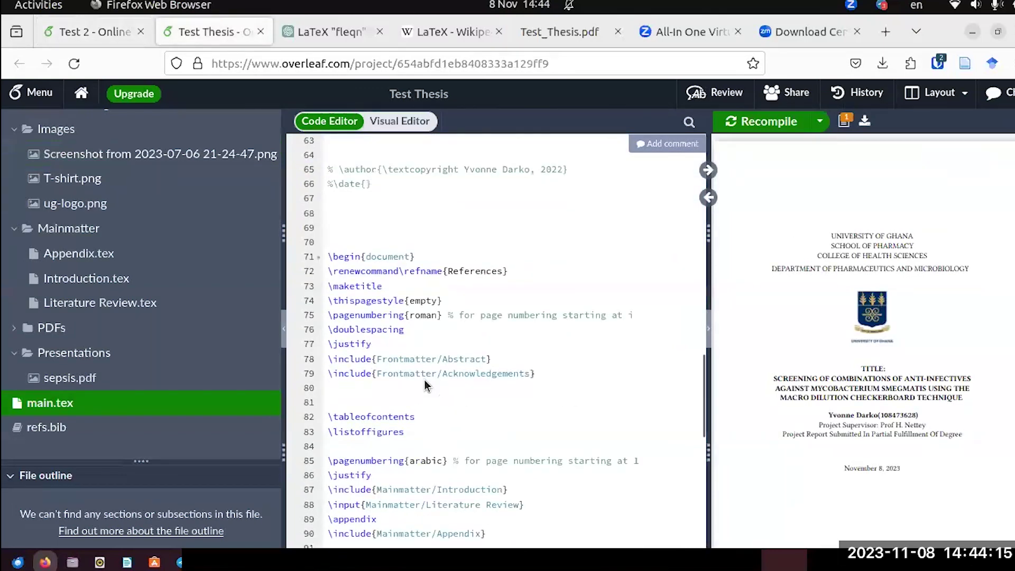
{"action": "left_click", "coordinate": [95, 33]}
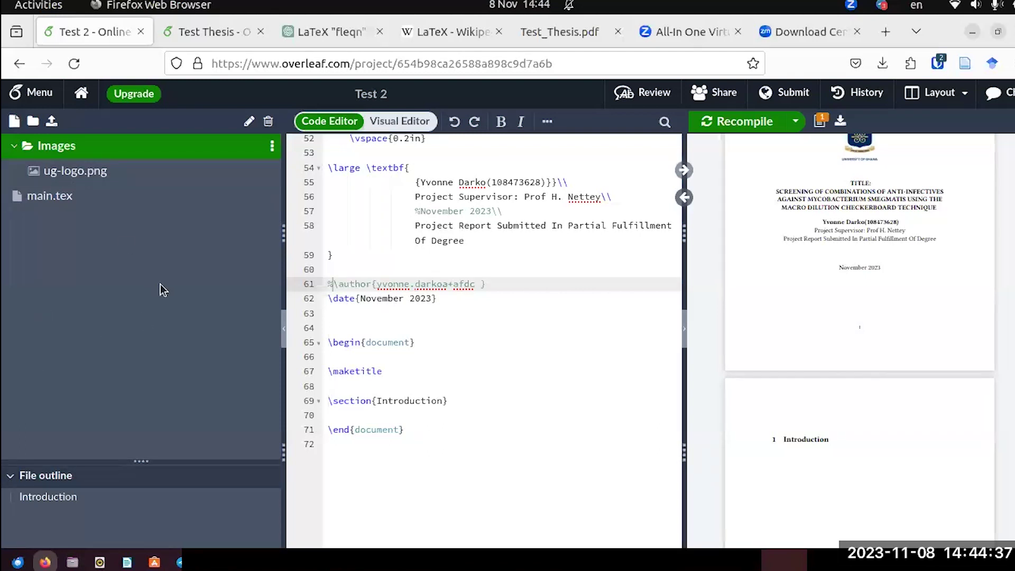
{"action": "left_click", "coordinate": [32, 121]}
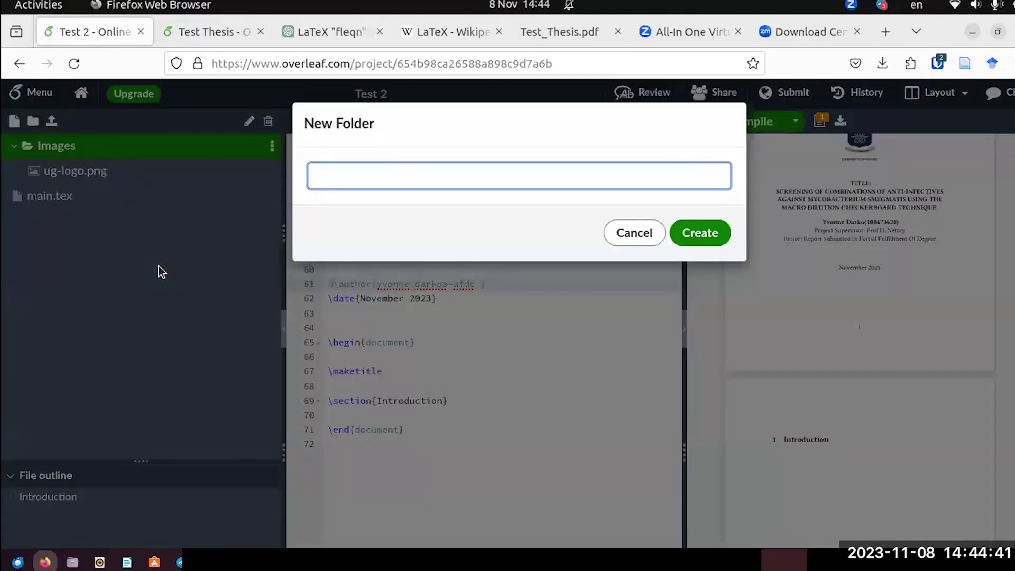
{"action": "type", "text": "Frontmatter"}
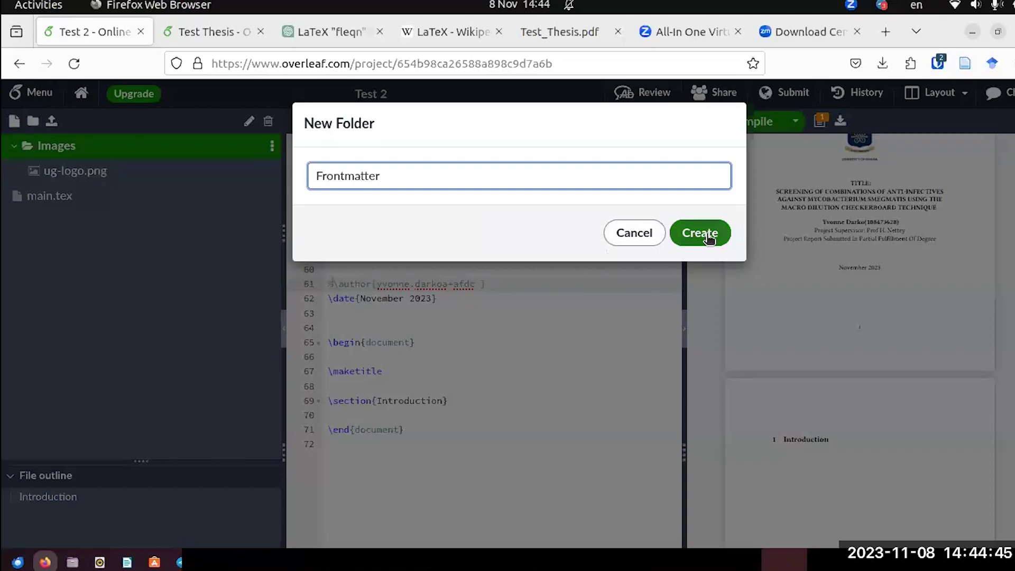
{"action": "left_click", "coordinate": [703, 235]}
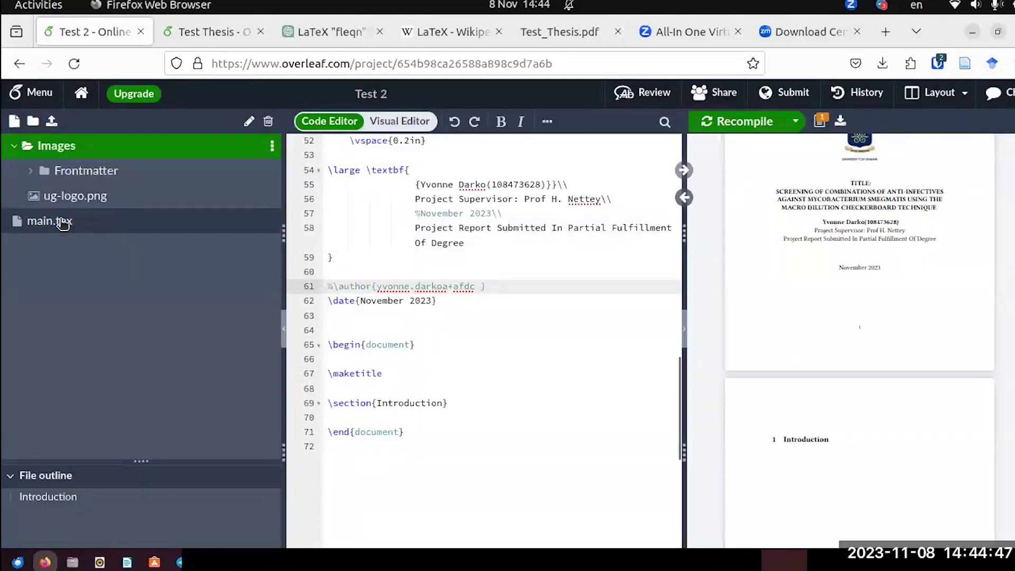
{"action": "left_click_drag", "start_coordinate": [62, 176], "coordinate": [12, 229]}
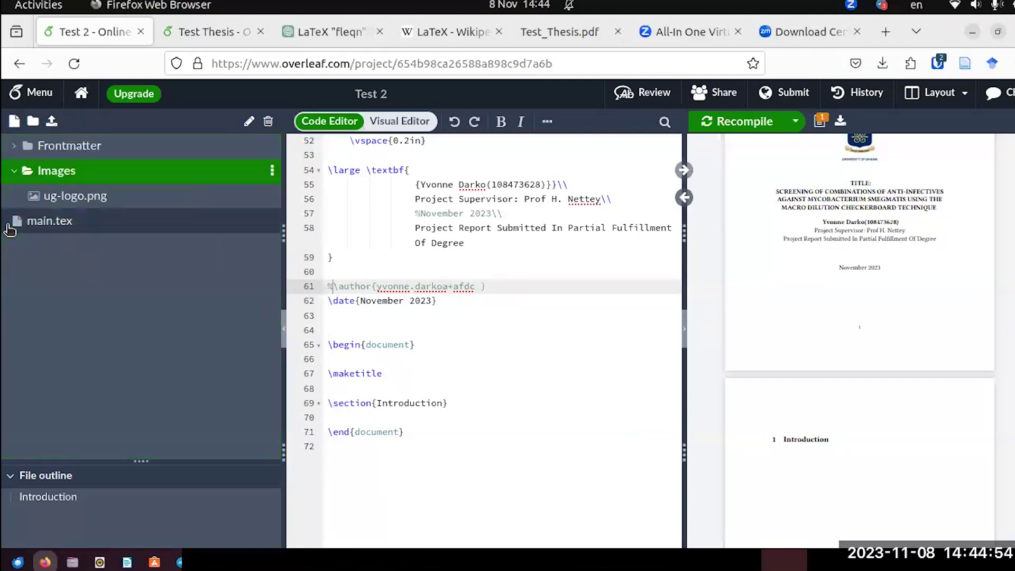
{"action": "left_click", "coordinate": [12, 150]}
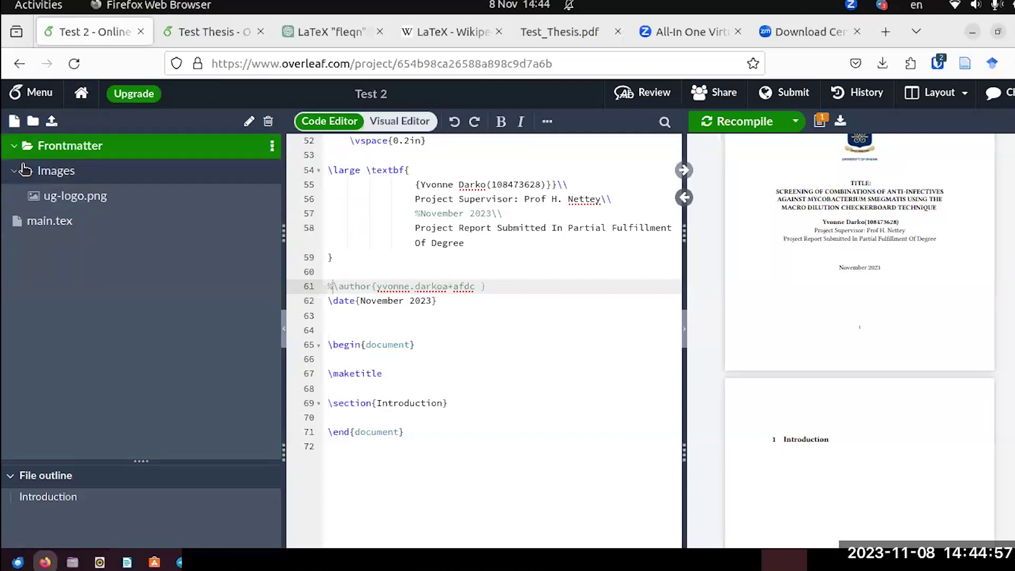
{"action": "right_click", "coordinate": [47, 145]}
Create a new file Abstract.tex in the Frontmatter folder and expand the folder.
{"action": "left_click", "coordinate": [189, 293]}
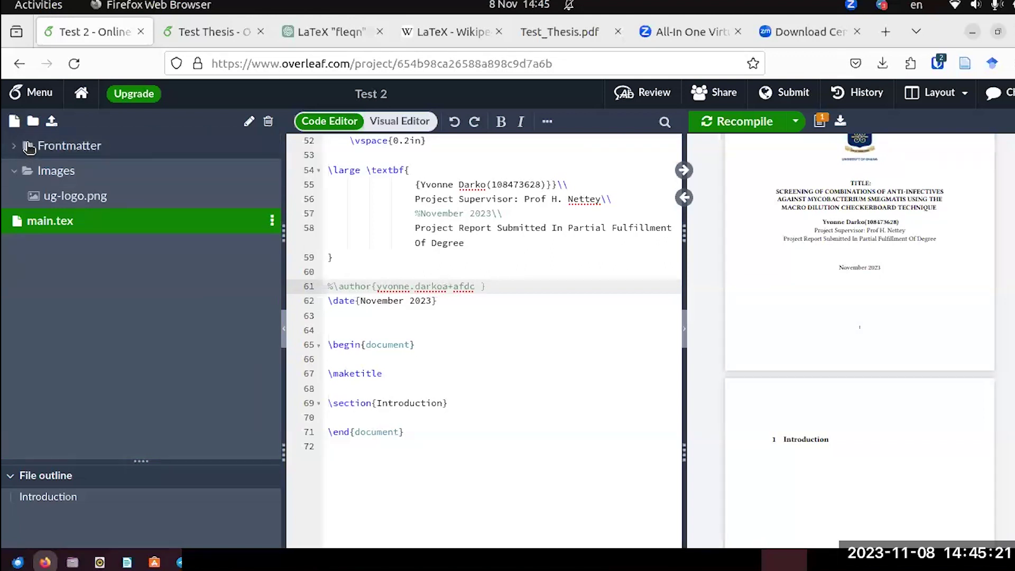
{"action": "right_click", "coordinate": [29, 148]}
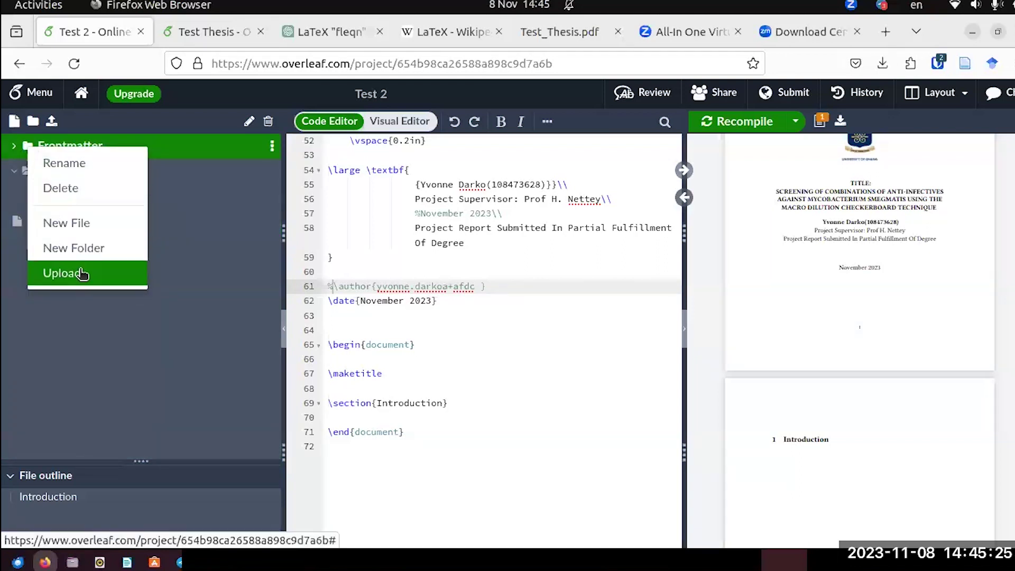
{"action": "left_click", "coordinate": [92, 223]}
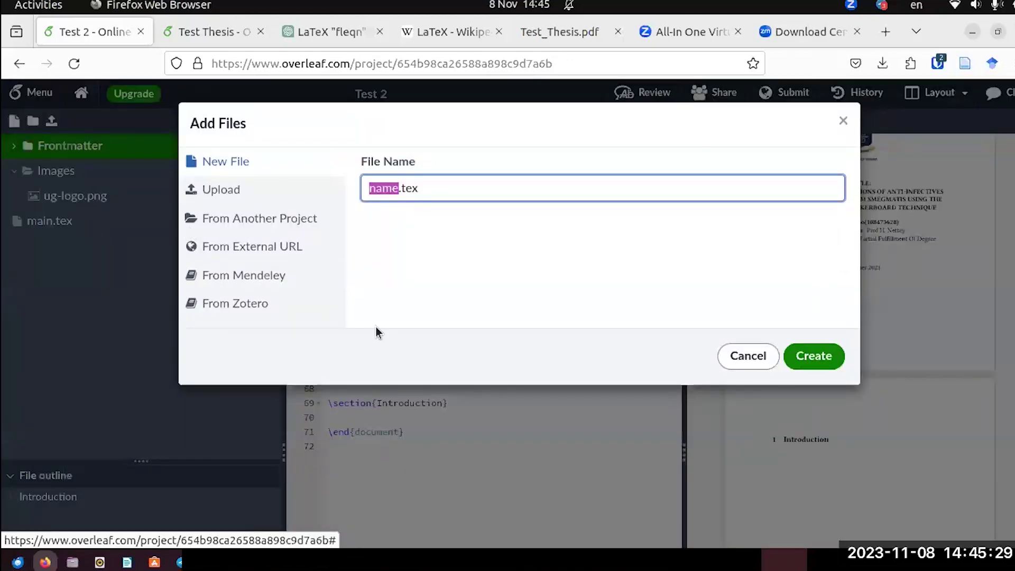
{"action": "type", "text": "Abst"}
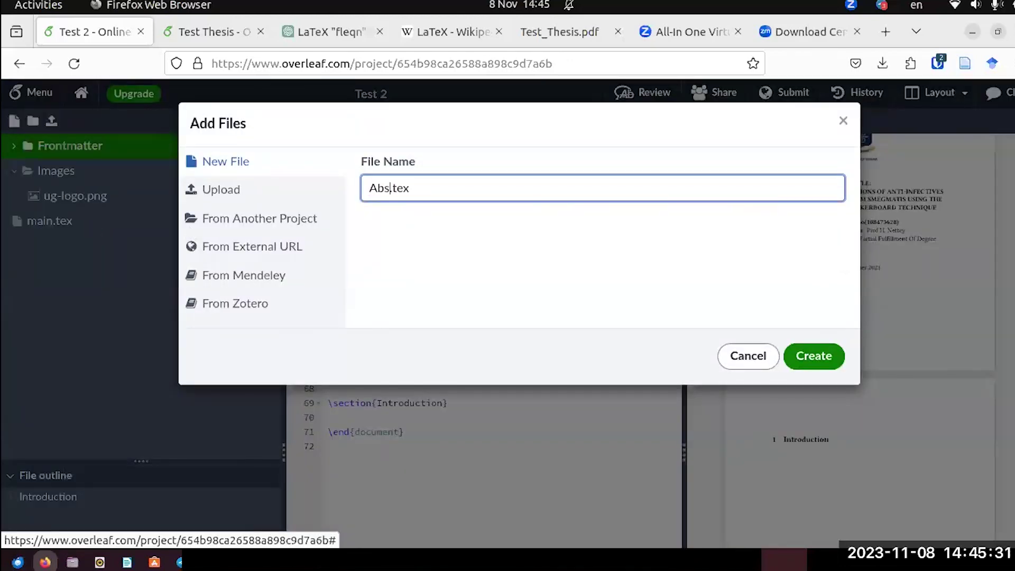
{"action": "type", "text": "ract"}
{"action": "left_click", "coordinate": [410, 215]}
{"action": "left_click", "coordinate": [817, 360]}
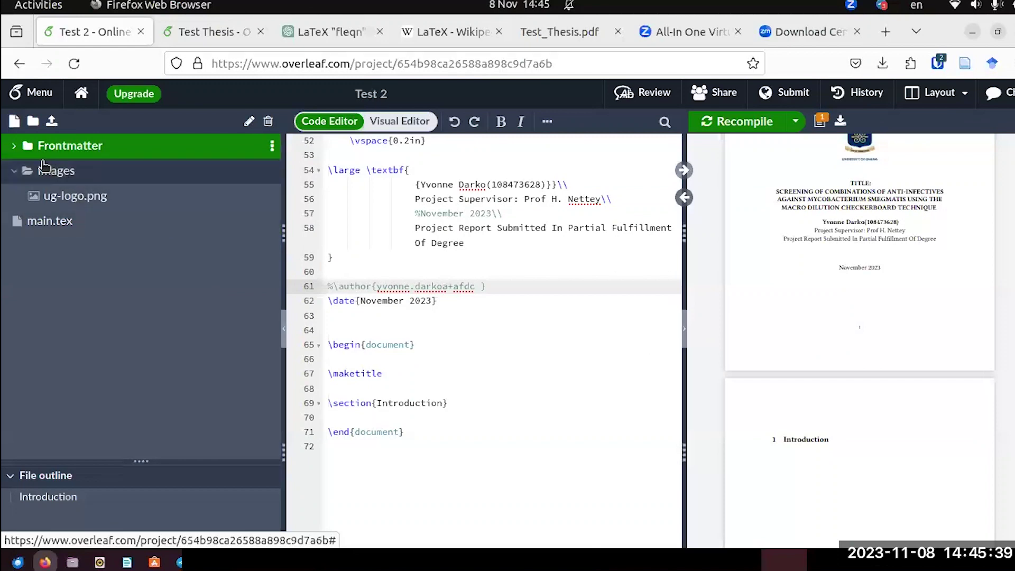
{"action": "left_click", "coordinate": [40, 155]}
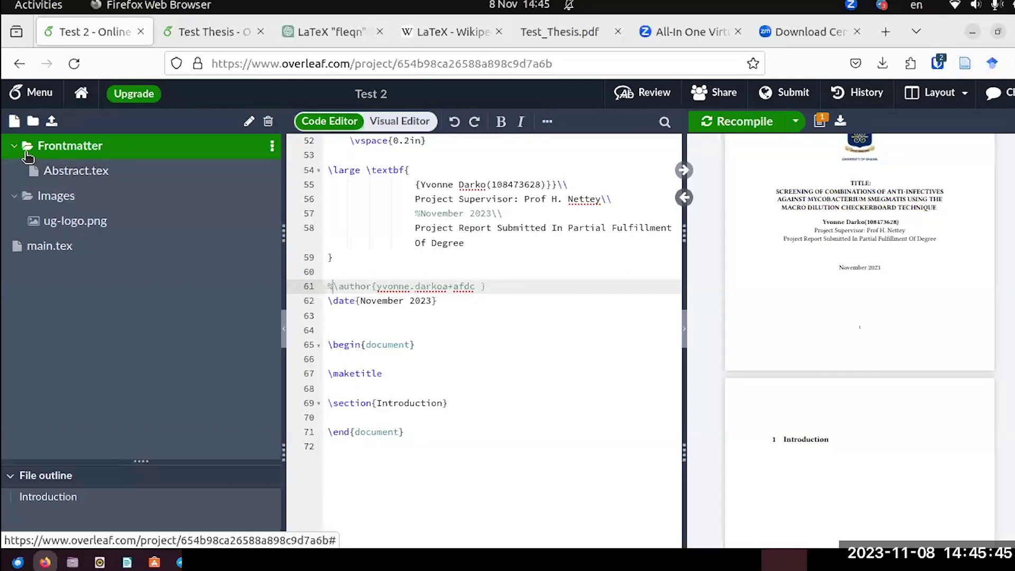
Check the Test_Thesis.pdf reference, then create Dedication.tex in the Frontmatter folder.
{"action": "right_click", "coordinate": [26, 156]}
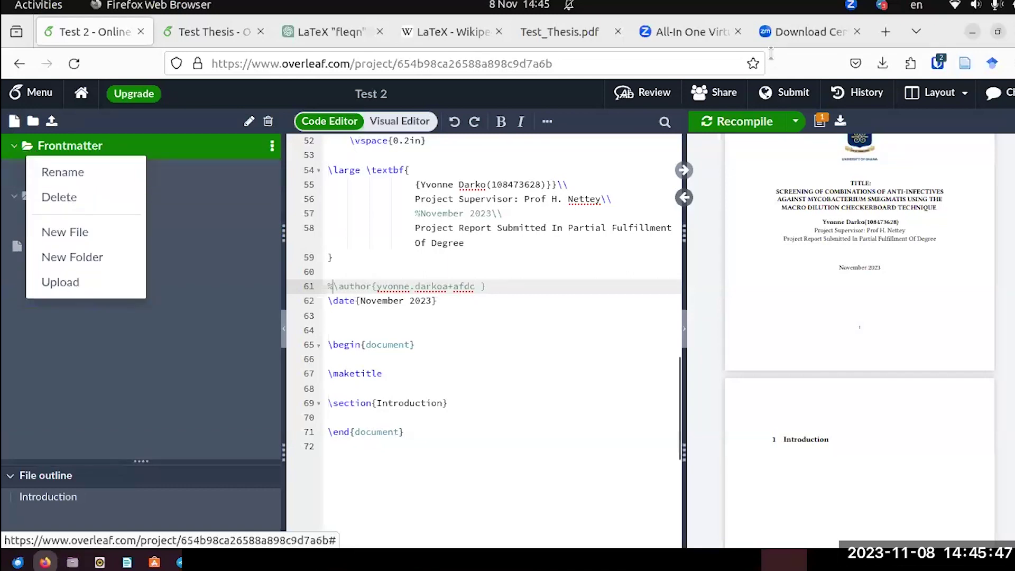
{"action": "key", "text": "ctrl+Tab"}
{"action": "scroll", "coordinate": [702, 325], "scroll_direction": "down", "scroll_amount": 10}
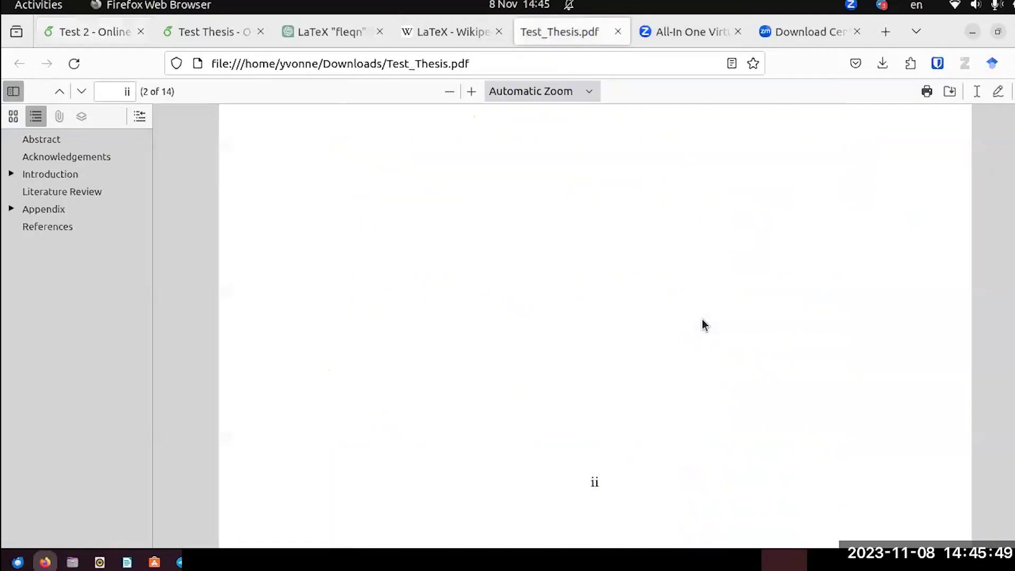
{"action": "scroll", "coordinate": [702, 323], "scroll_direction": "down", "scroll_amount": 3}
{"action": "scroll", "coordinate": [702, 321], "scroll_direction": "up", "scroll_amount": 3}
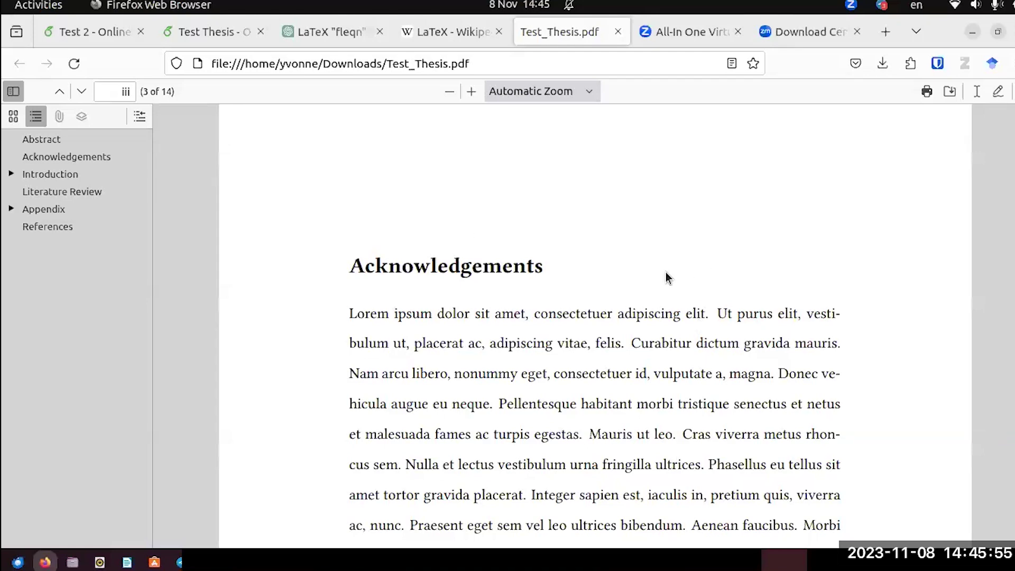
{"action": "left_click", "coordinate": [89, 33]}
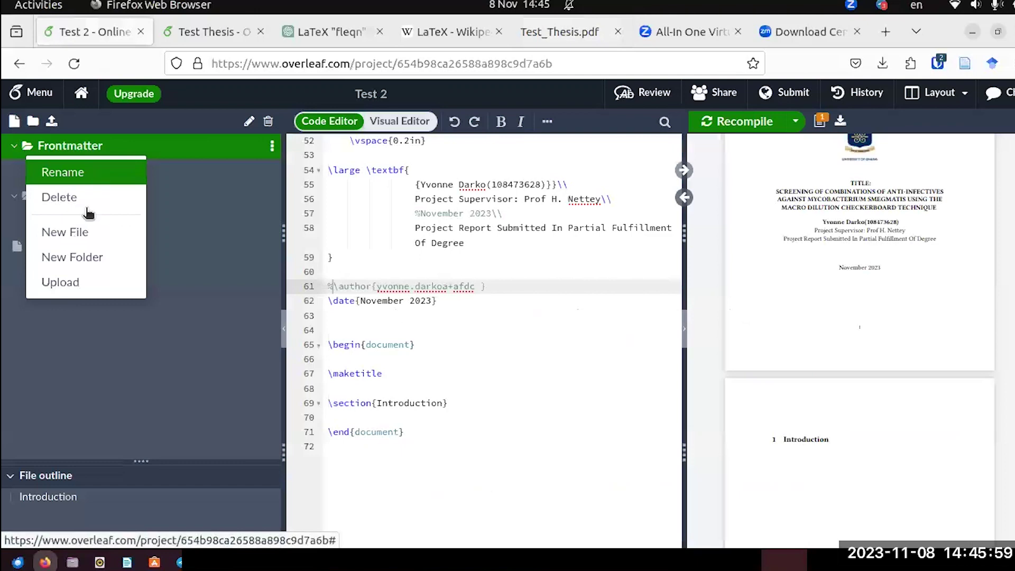
{"action": "left_click", "coordinate": [87, 232]}
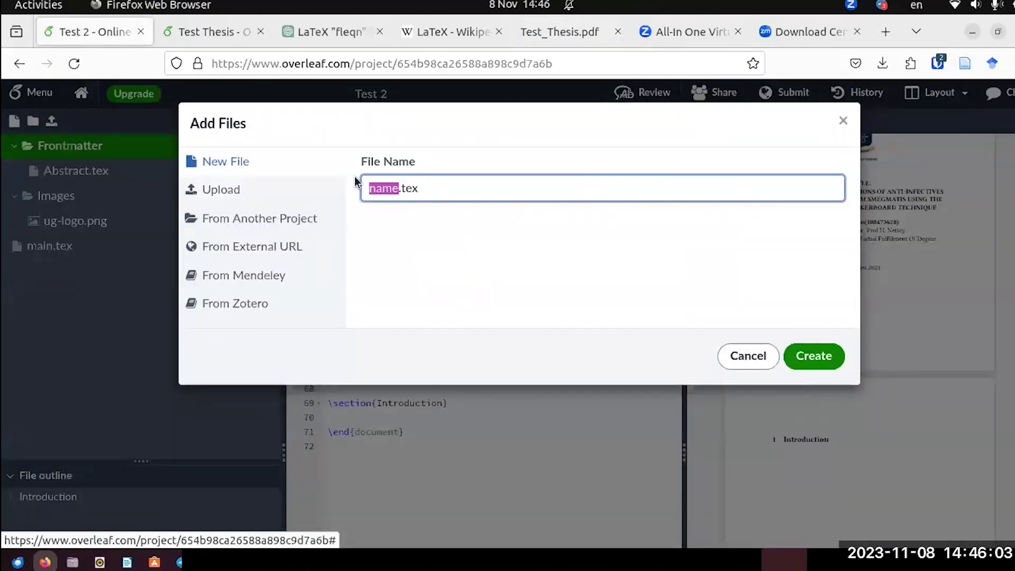
{"action": "type", "text": "D"}
{"action": "type", "text": "edicatio"}
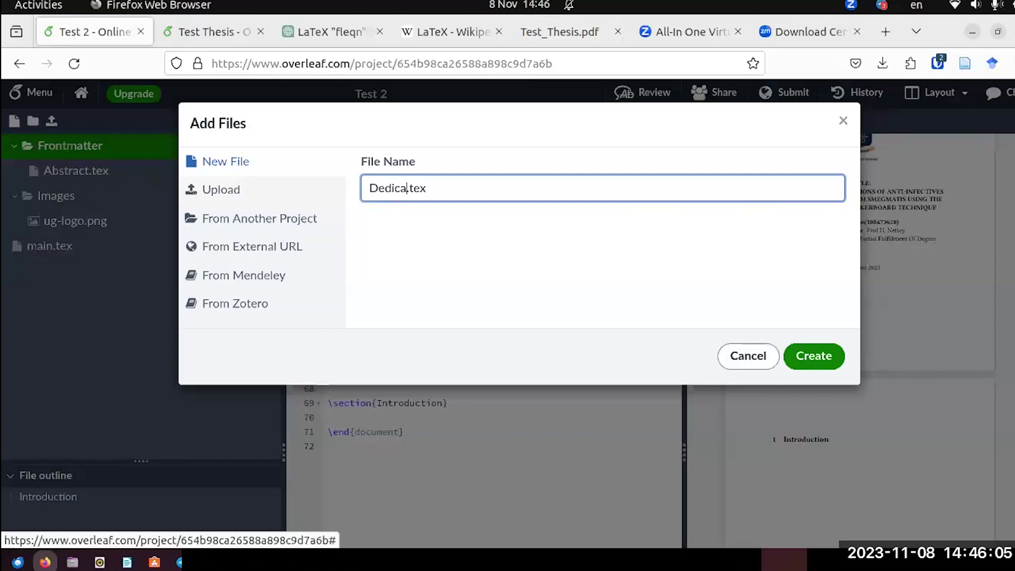
{"action": "type", "text": "n"}
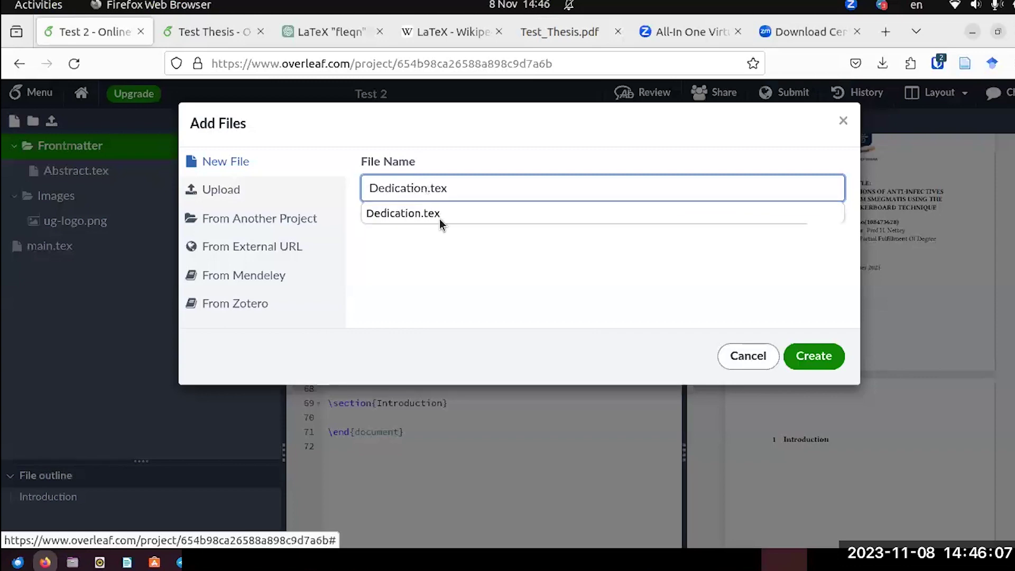
{"action": "left_click", "coordinate": [420, 219]}
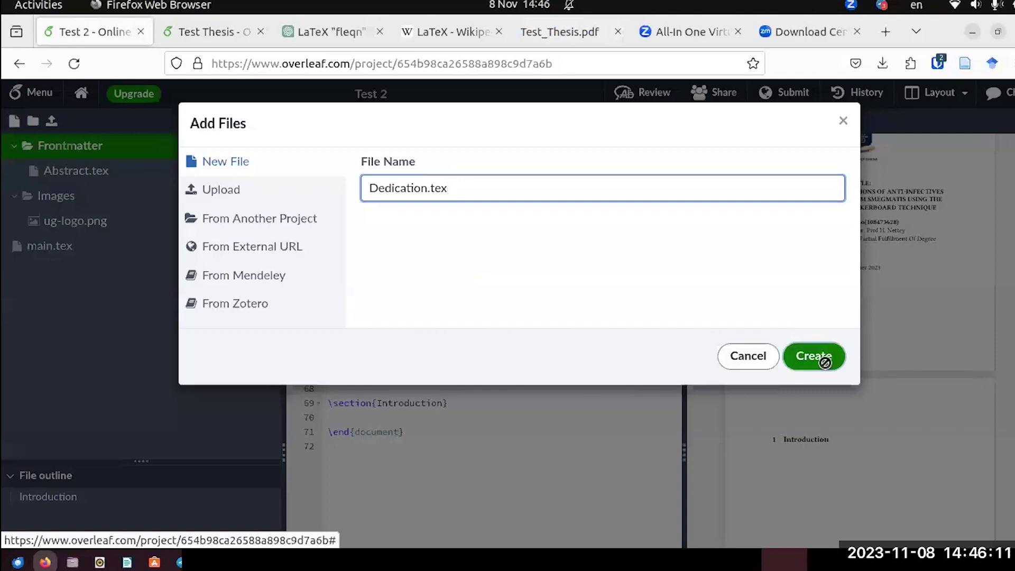
{"action": "left_click", "coordinate": [826, 365]}
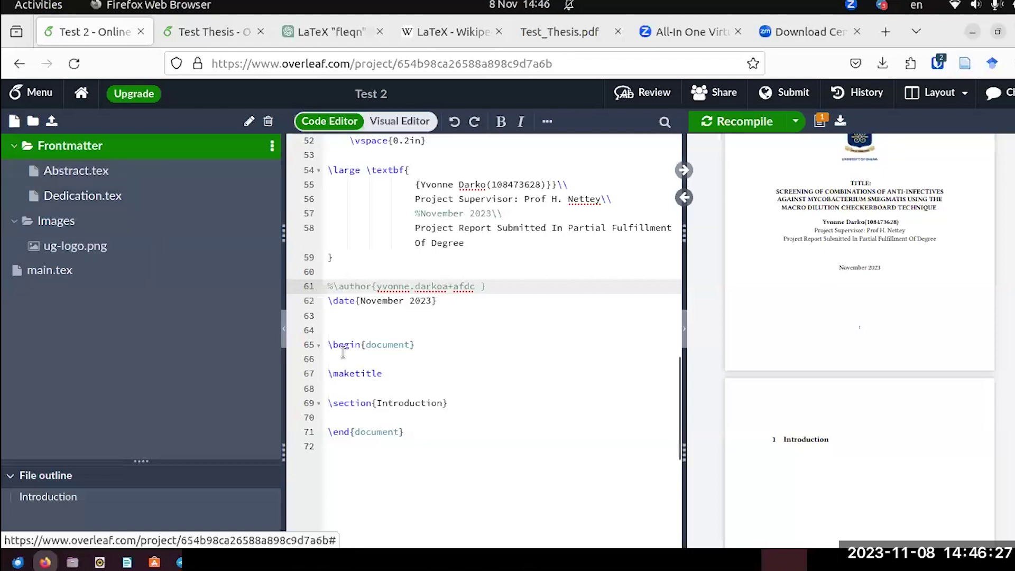
Compare with the Test Thesis project, then delete \section{Introduction} from Test 2's main.tex.
{"action": "left_click", "coordinate": [208, 32]}
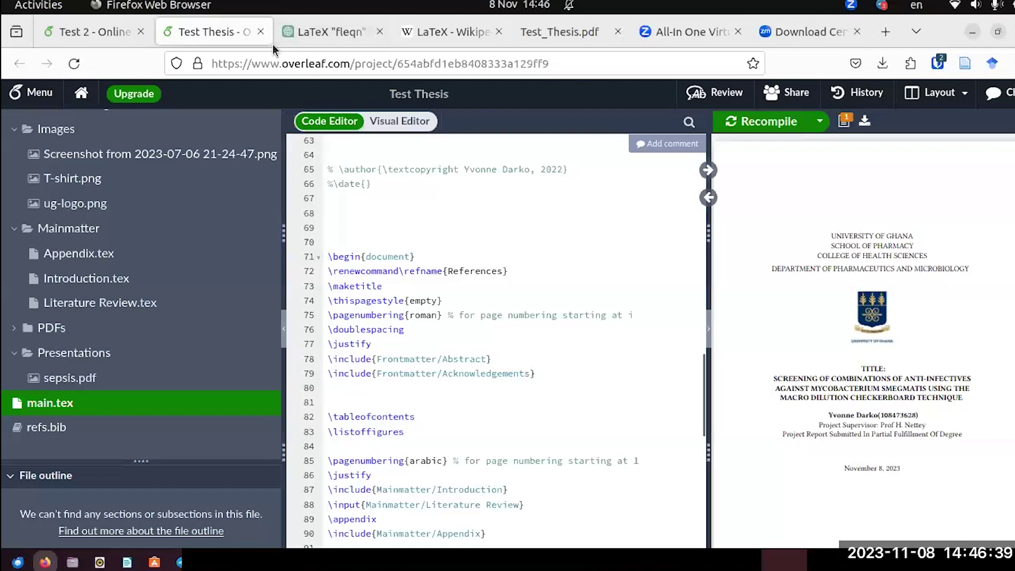
{"action": "left_click", "coordinate": [116, 27]}
{"action": "left_click", "coordinate": [381, 372]}
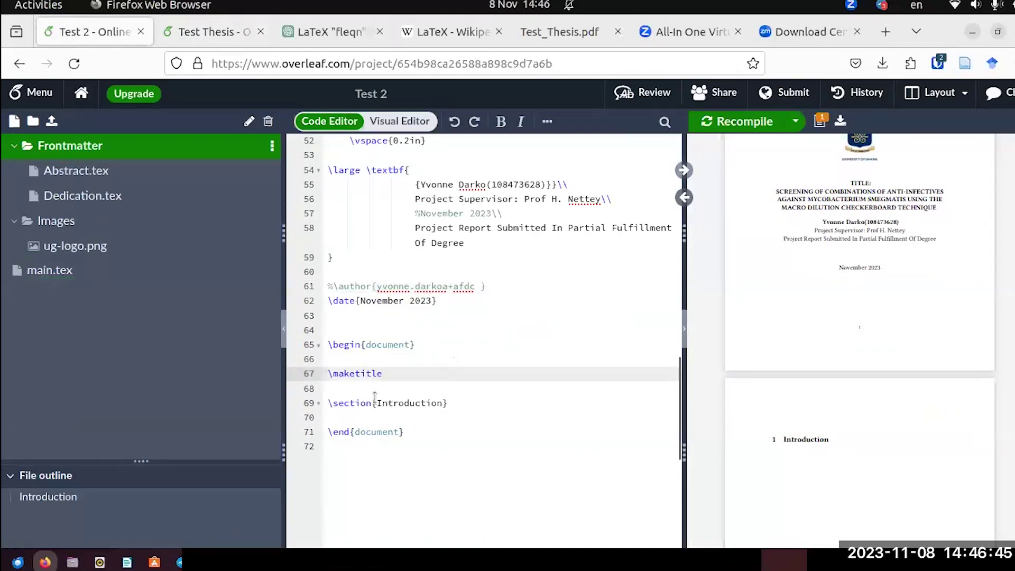
{"action": "left_click_drag", "start_coordinate": [449, 402], "coordinate": [333, 403]}
{"action": "key", "text": "BackSpace"}
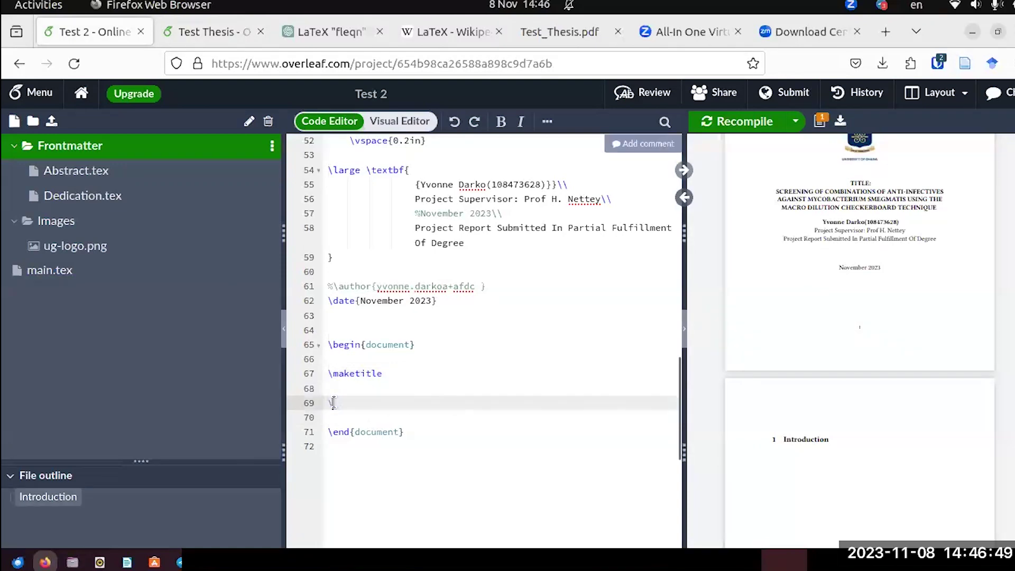
Insert \include{Frontmatter/Abstract} and \include{Frontmatter/Dedication} in its place and recompile.
{"action": "type", "text": "include"}
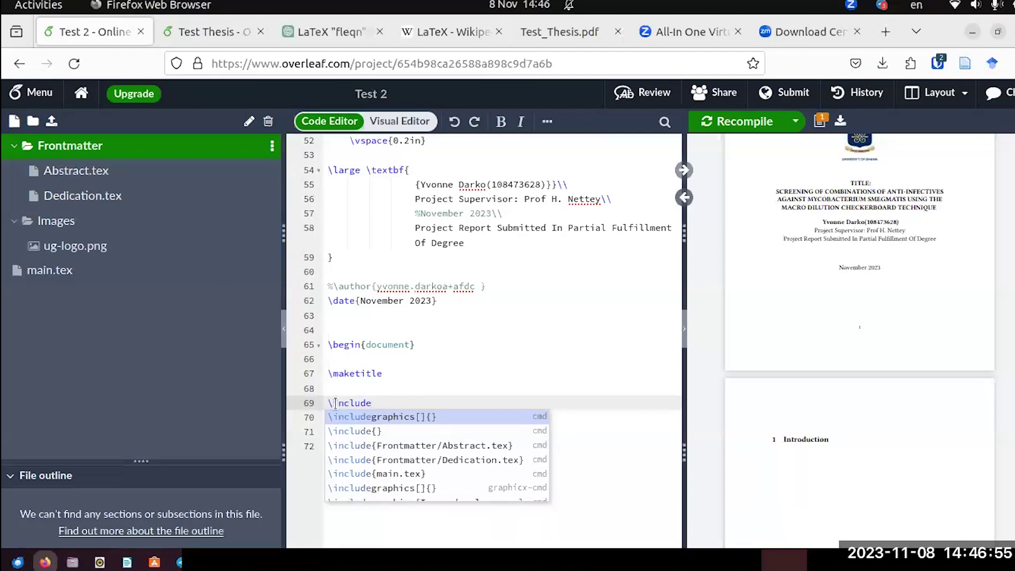
{"action": "scroll", "coordinate": [408, 442], "scroll_direction": "down", "scroll_amount": 1}
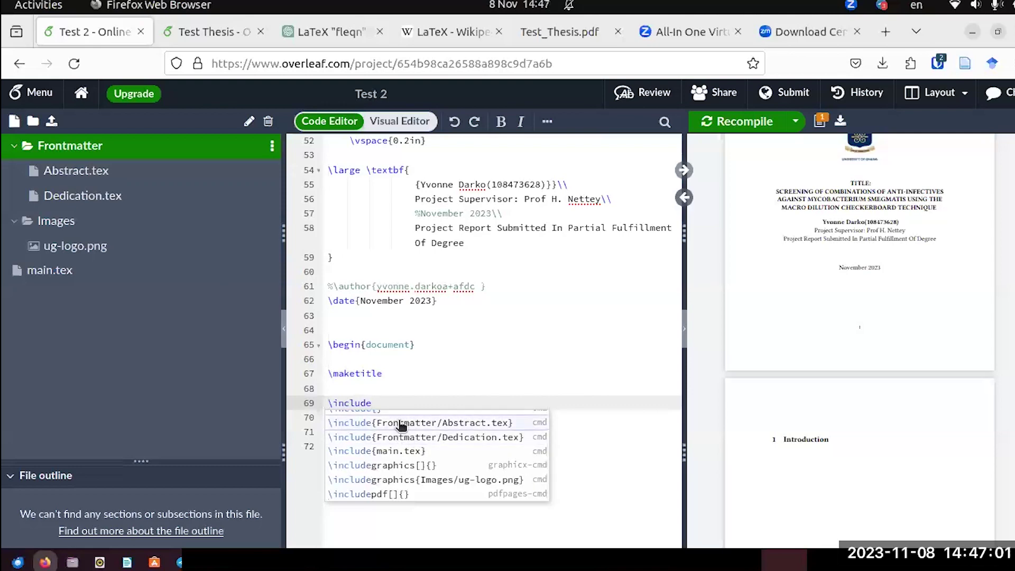
{"action": "left_click", "coordinate": [400, 423]}
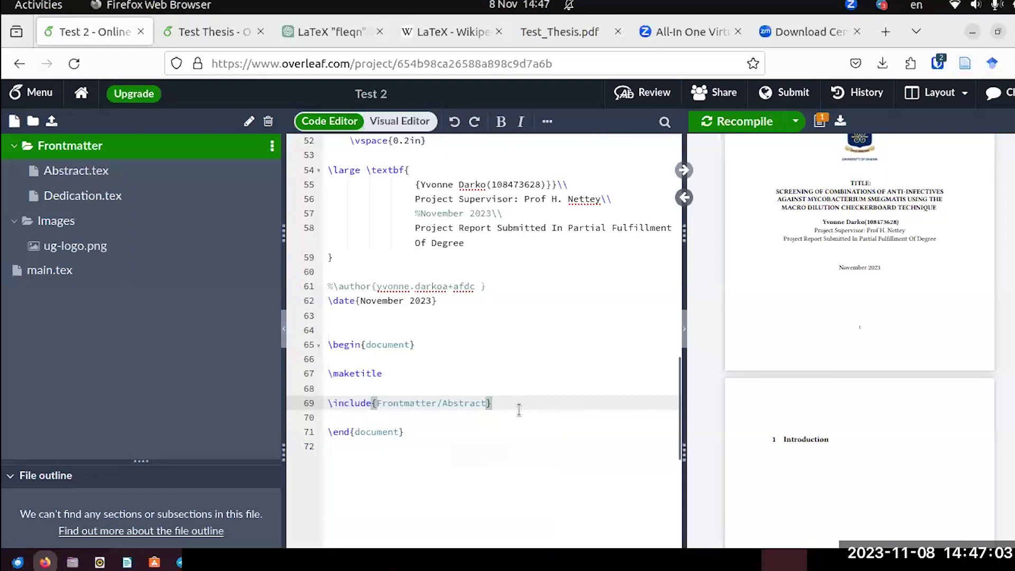
{"action": "key", "text": "Return"}
{"action": "type", "text": "\\"}
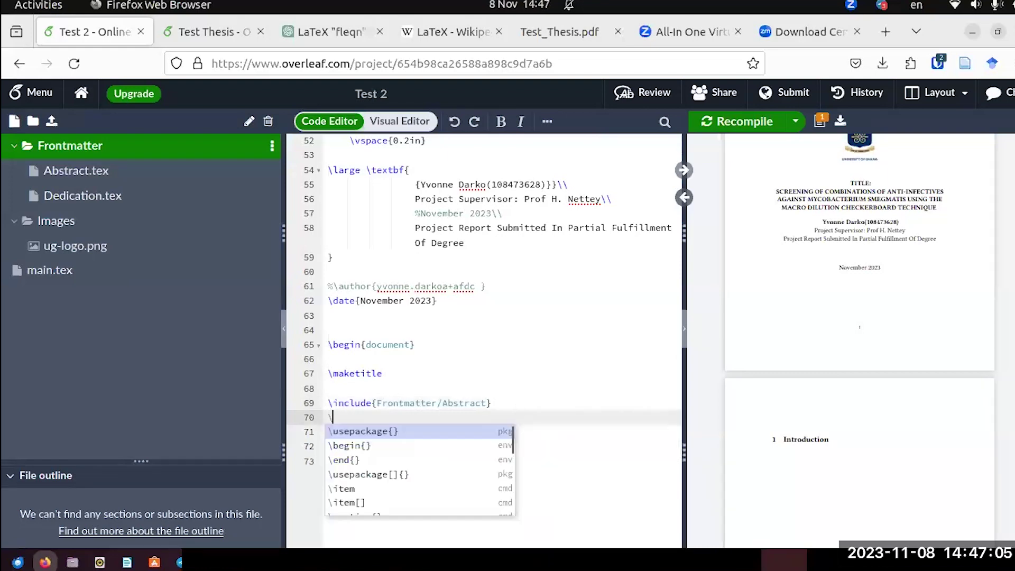
{"action": "type", "text": "incl"}
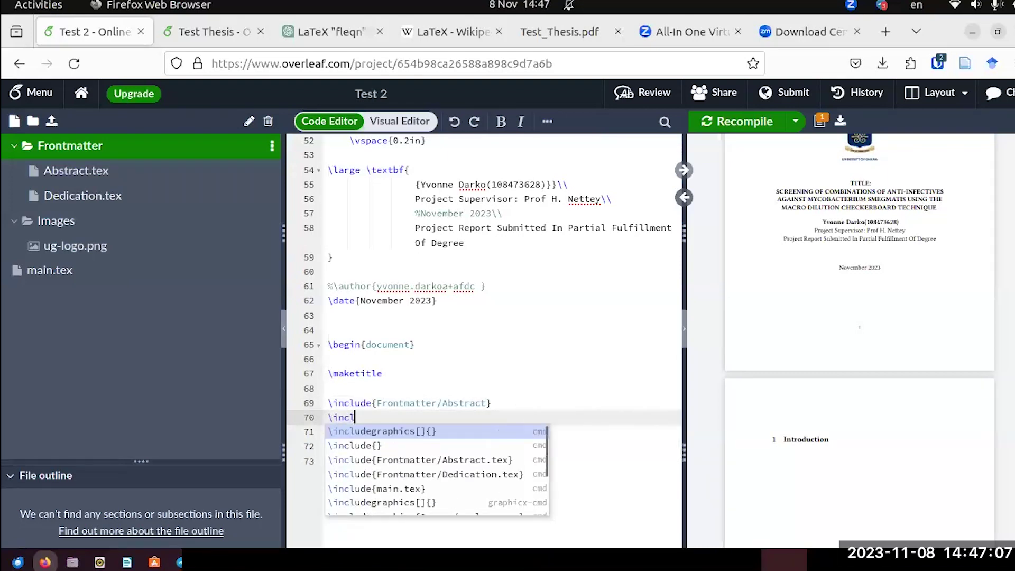
{"action": "type", "text": "ud"}
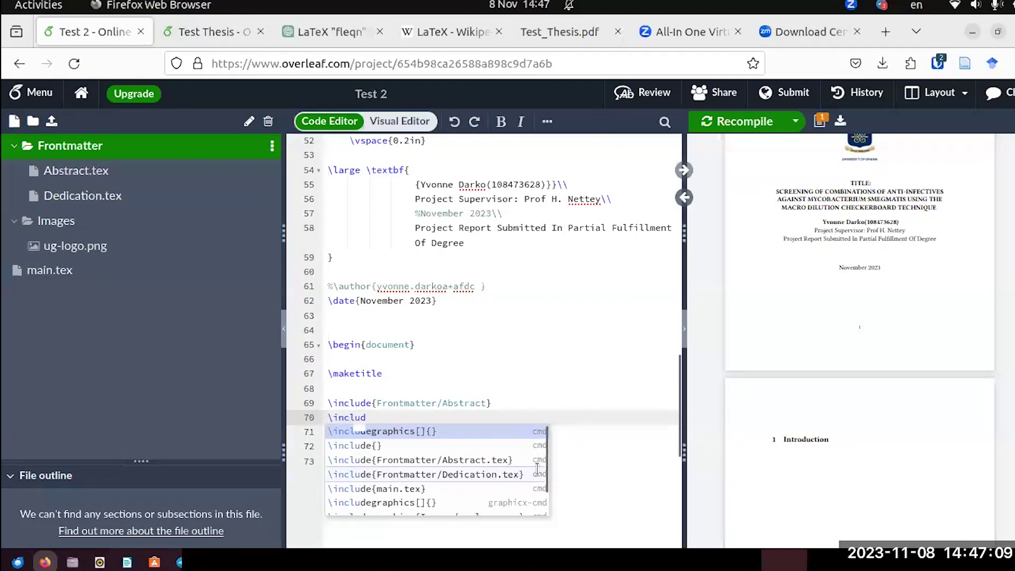
{"action": "left_click", "coordinate": [426, 474]}
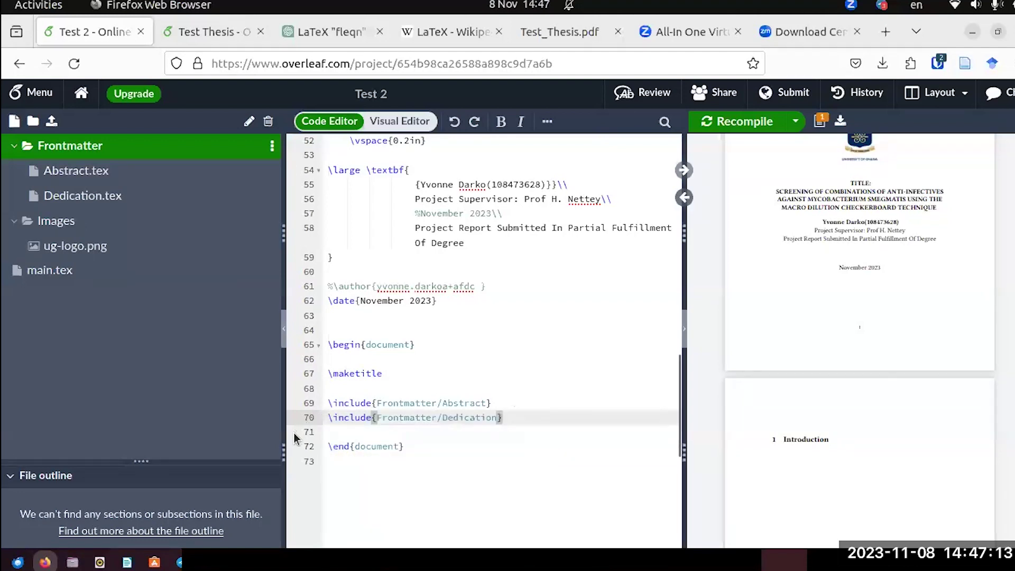
{"action": "left_click", "coordinate": [752, 125]}
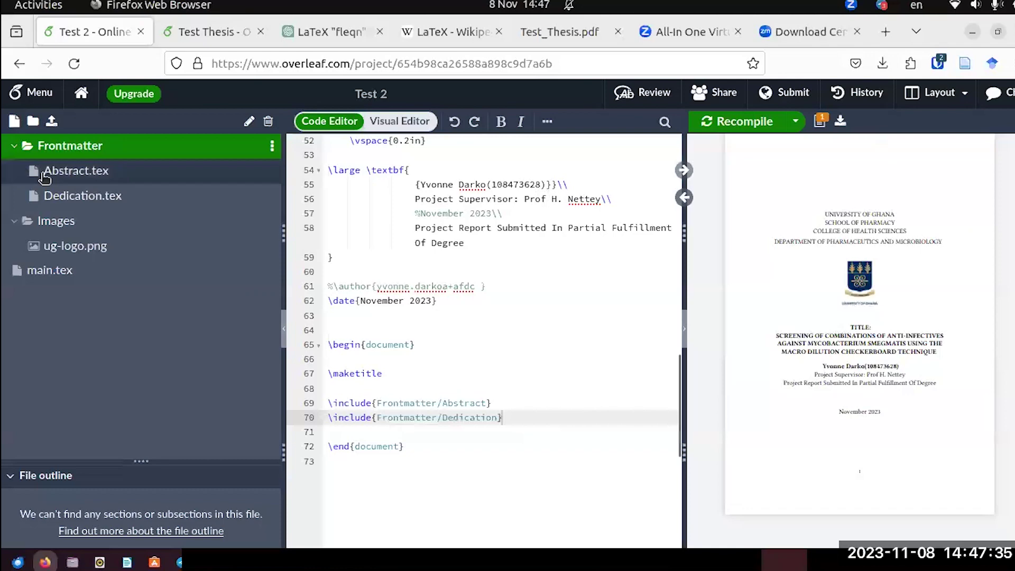
Add the unnumbered heading \section*{Abstract} to Abstract.tex.
{"action": "left_click", "coordinate": [49, 172]}
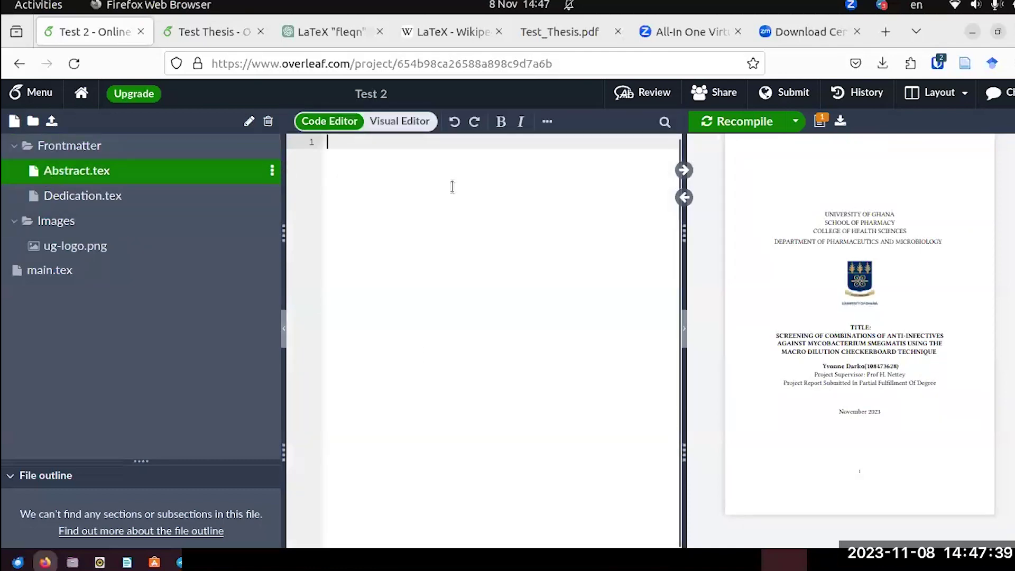
{"action": "left_click", "coordinate": [87, 196]}
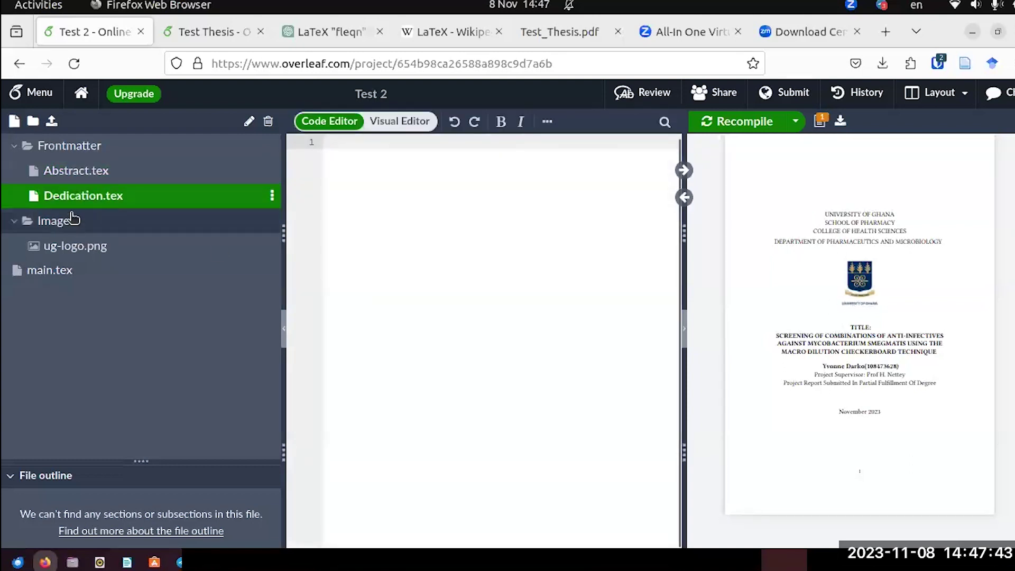
{"action": "left_click", "coordinate": [78, 173]}
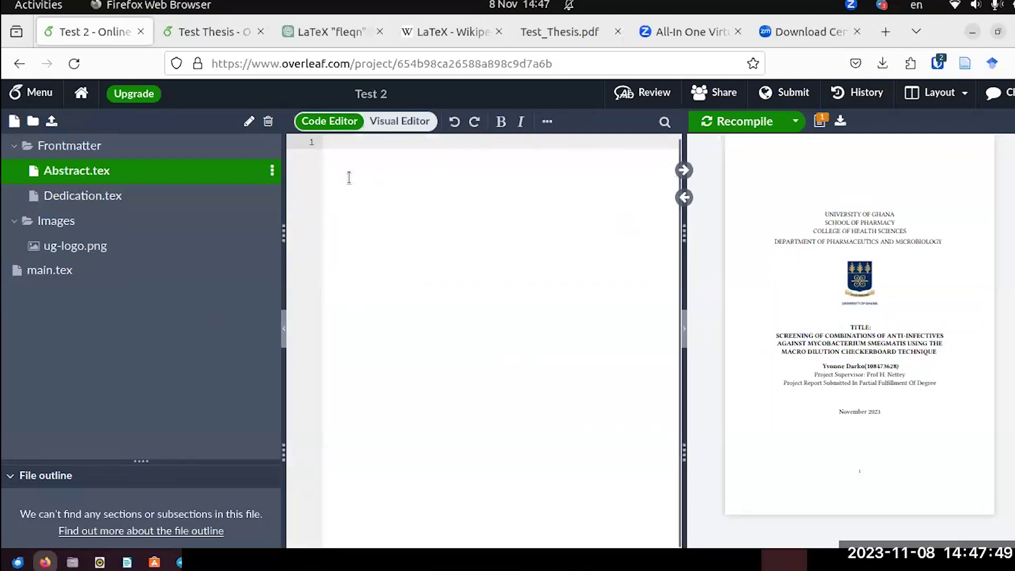
{"action": "type", "text": "\\"}
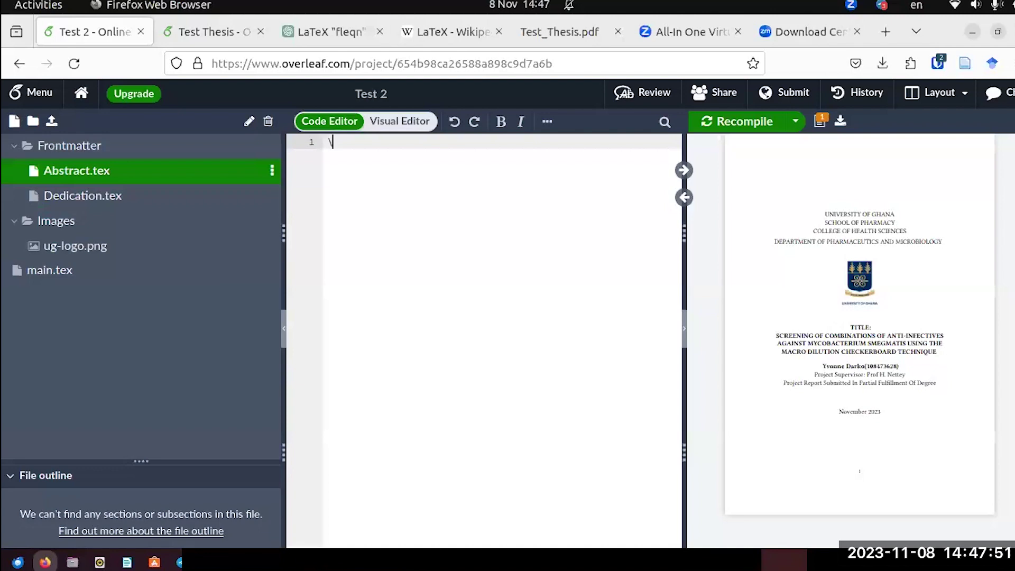
{"action": "type", "text": "section"}
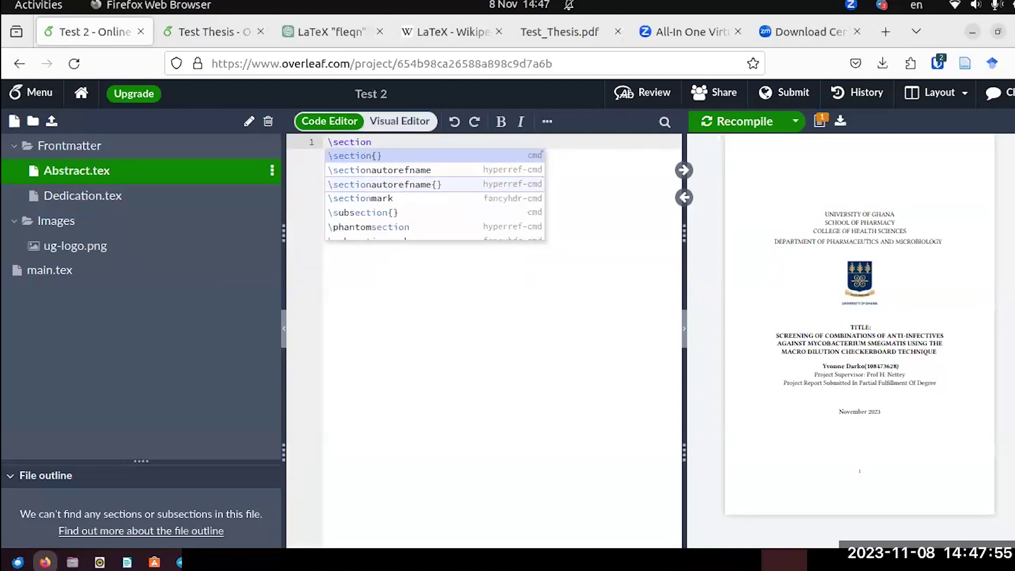
{"action": "type", "text": "*"}
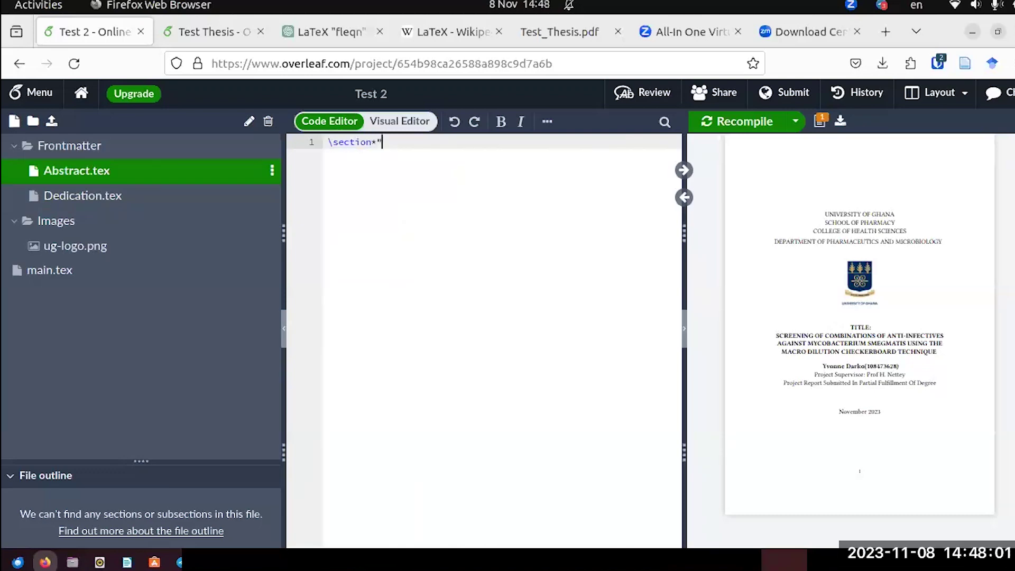
{"action": "type", "text": "{"}
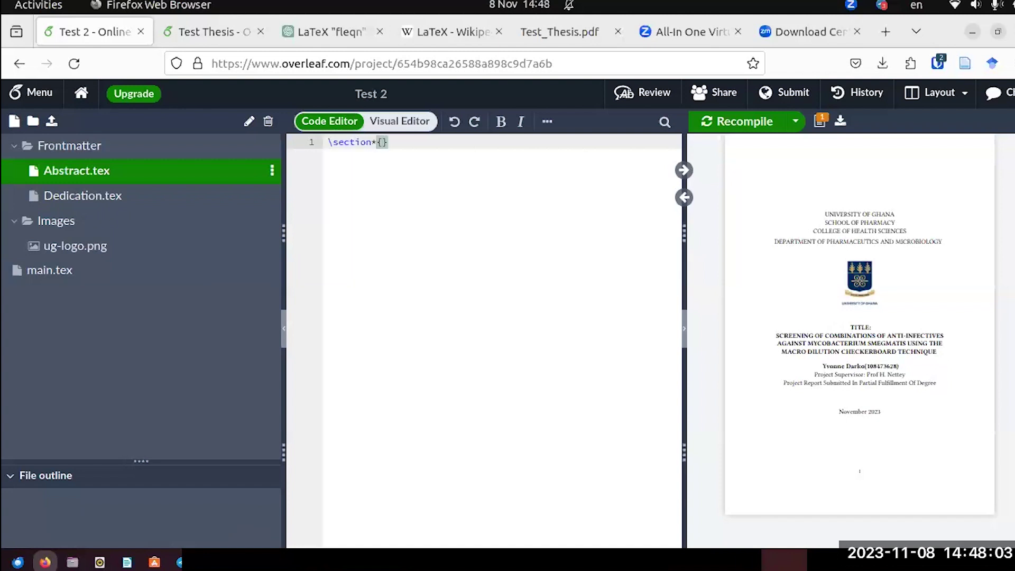
{"action": "type", "text": "Abst"}
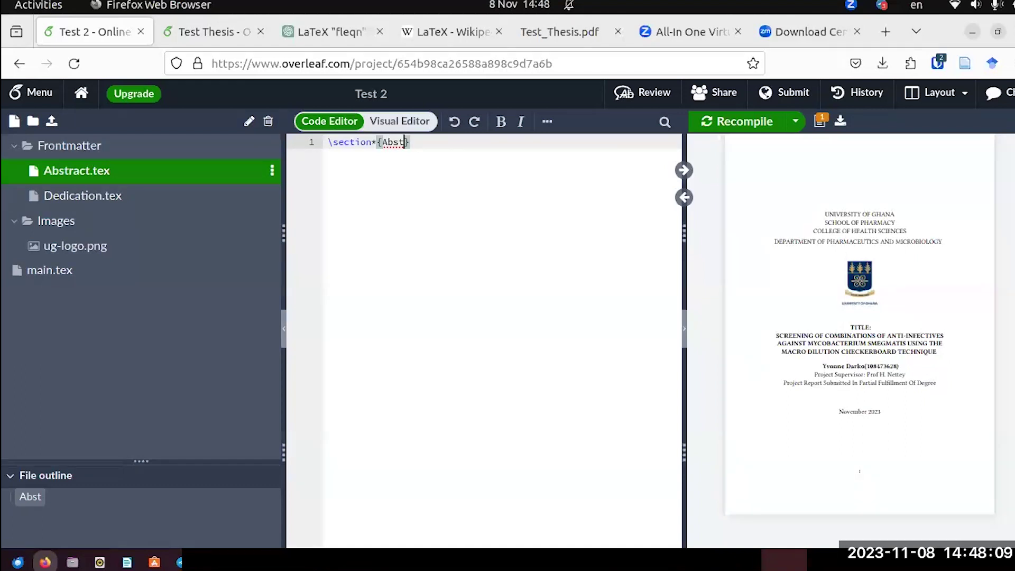
{"action": "type", "text": "ract"}
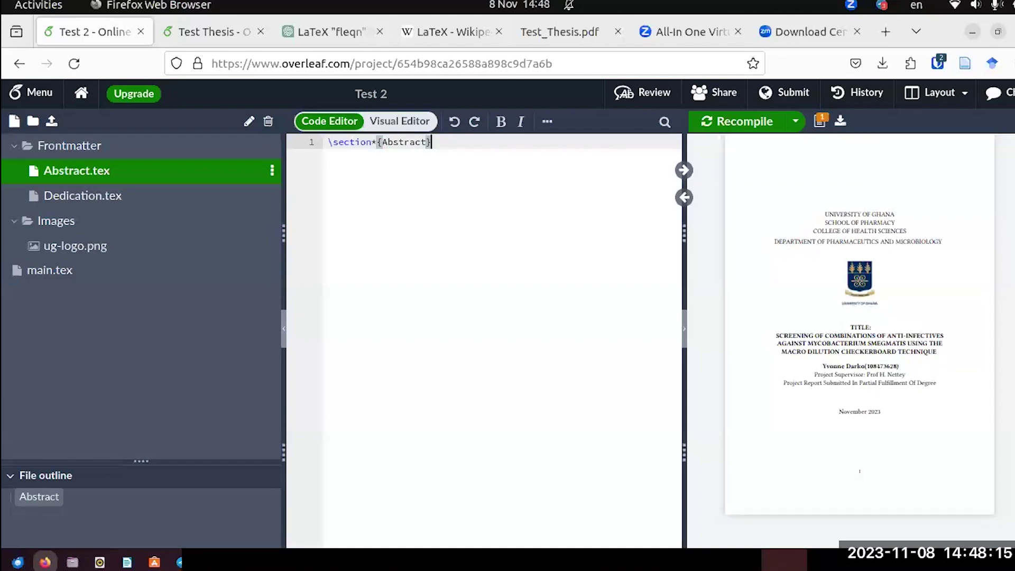
{"action": "key", "text": "Return"}
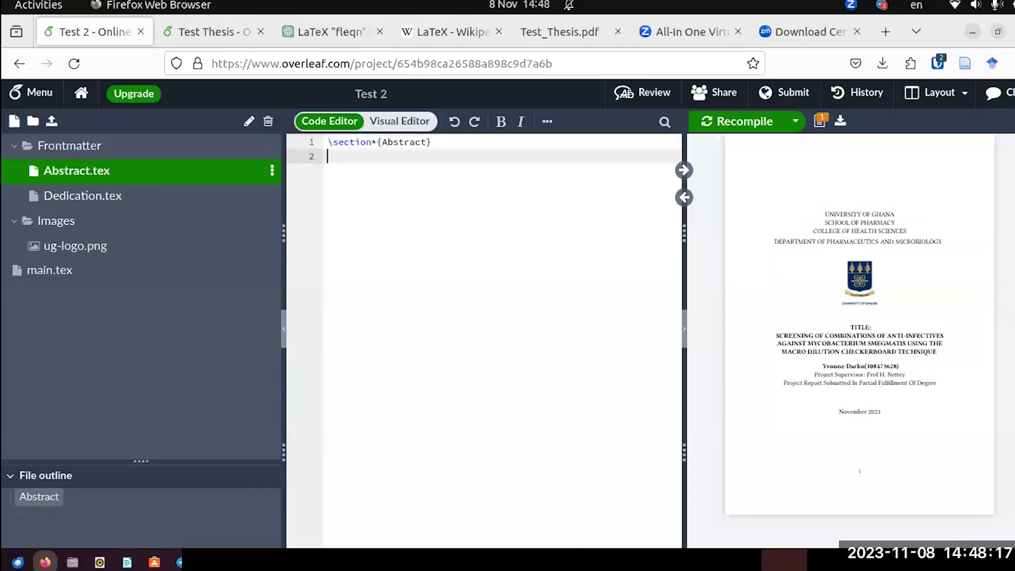
Recompile to check the Abstract heading on page 2, then open Dedication.tex.
{"action": "left_click", "coordinate": [746, 124]}
{"action": "scroll", "coordinate": [909, 318], "scroll_direction": "down", "scroll_amount": 5}
{"action": "scroll", "coordinate": [909, 319], "scroll_direction": "down", "scroll_amount": 2}
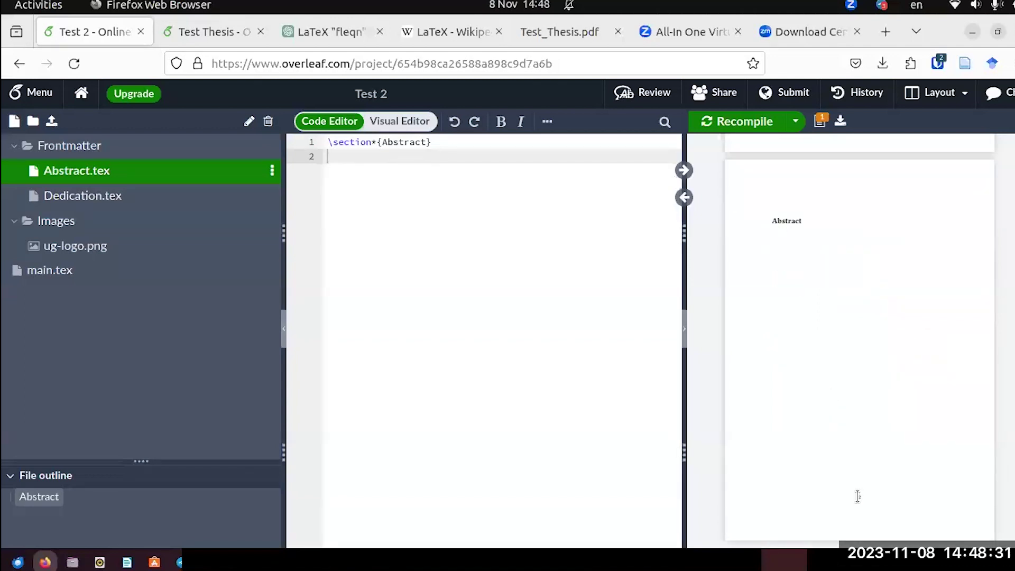
{"action": "scroll", "coordinate": [843, 335], "scroll_direction": "up", "scroll_amount": 5}
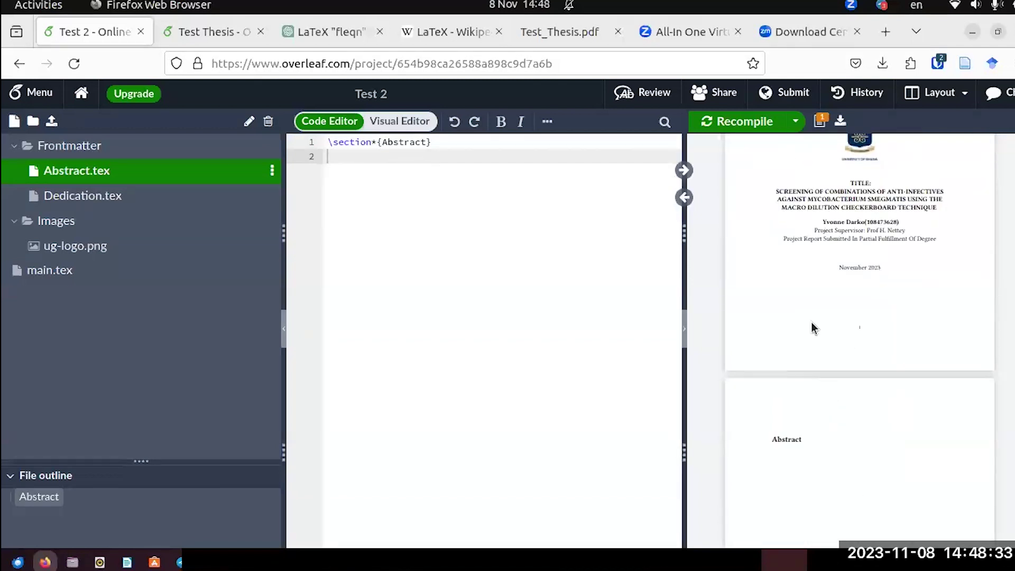
{"action": "left_click", "coordinate": [79, 196]}
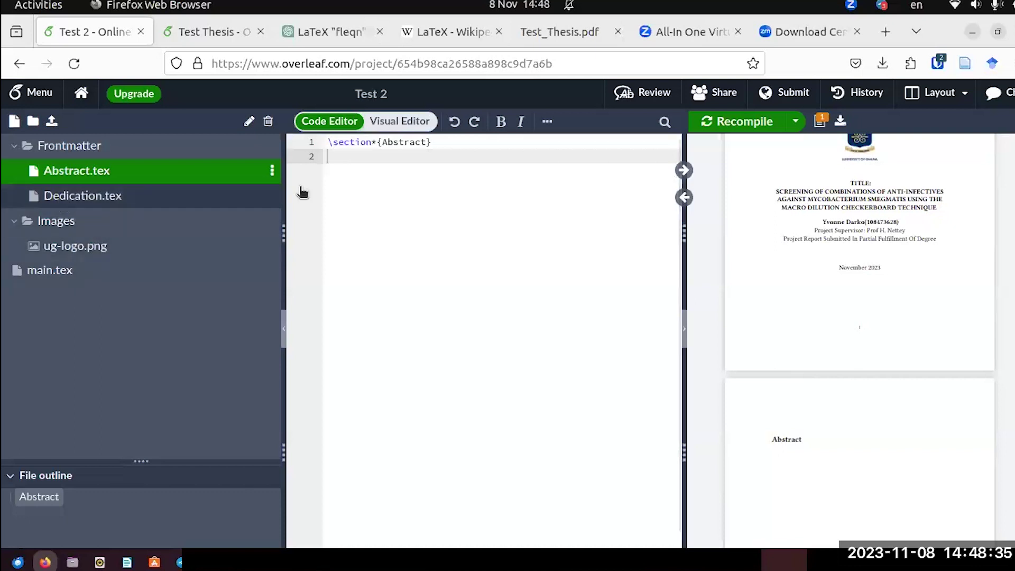
Type \section*{Dedication} into the empty Dedication.tex and recompile the thesis.
{"action": "left_click", "coordinate": [346, 139]}
{"action": "type", "text": "\\se"}
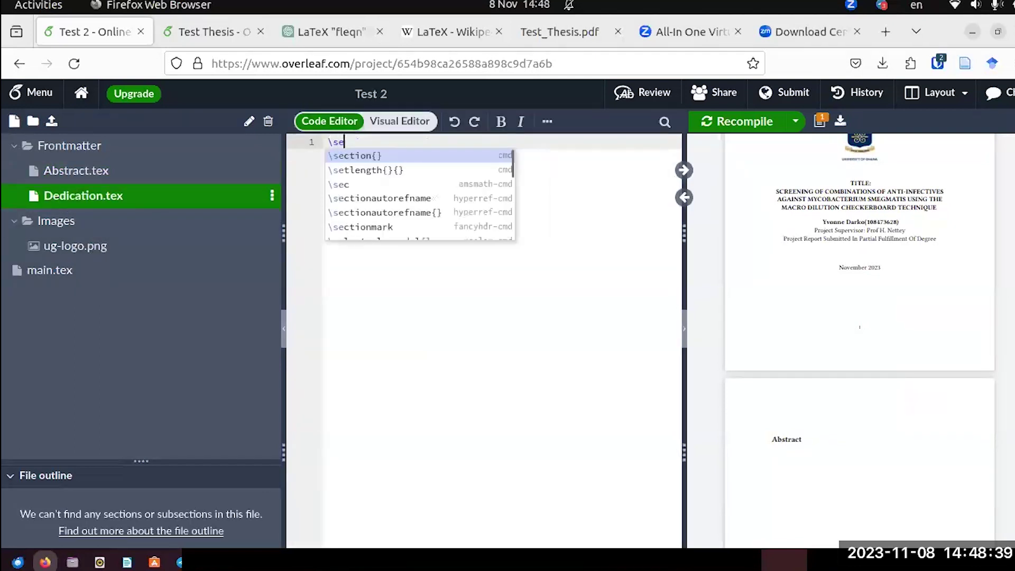
{"action": "type", "text": "ction"}
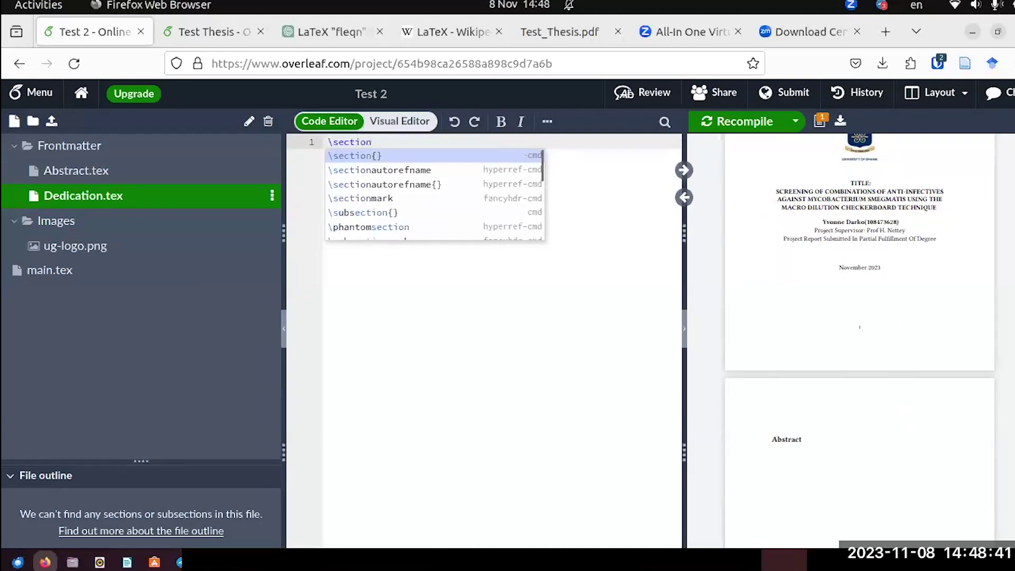
{"action": "type", "text": "*"}
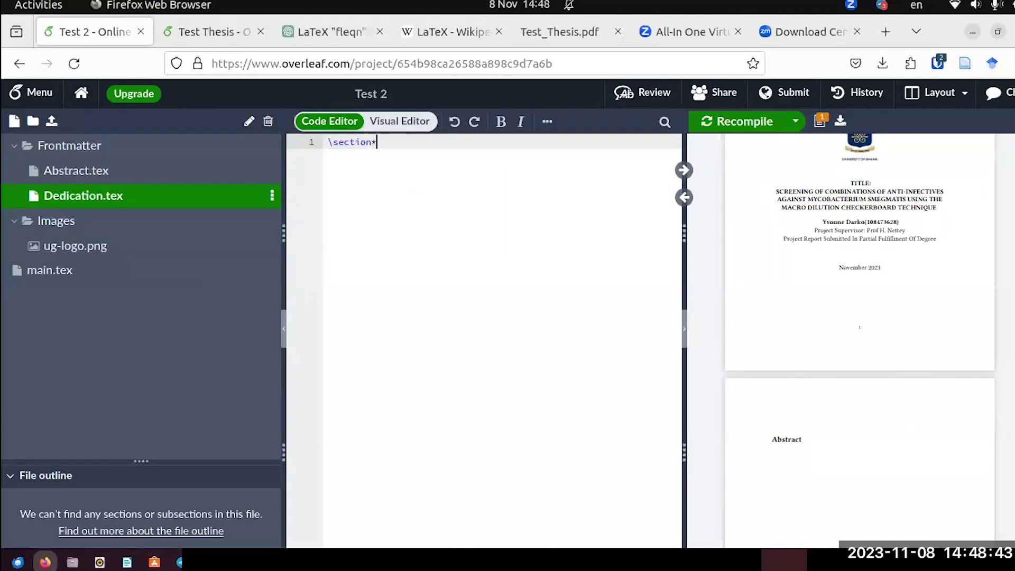
{"action": "type", "text": "{"}
{"action": "type", "text": "Dedicat"}
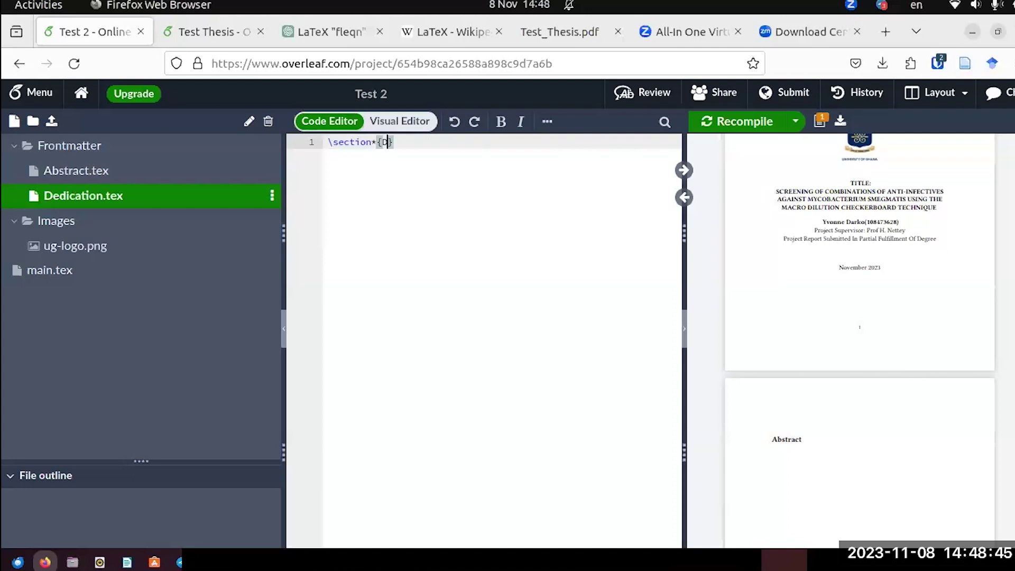
{"action": "type", "text": "ion"}
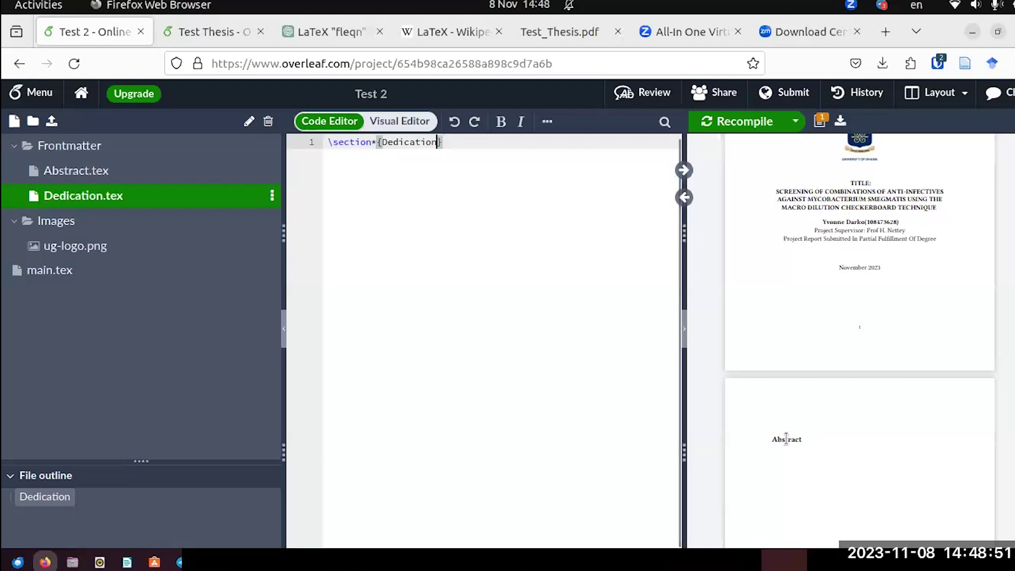
{"action": "left_click", "coordinate": [721, 124]}
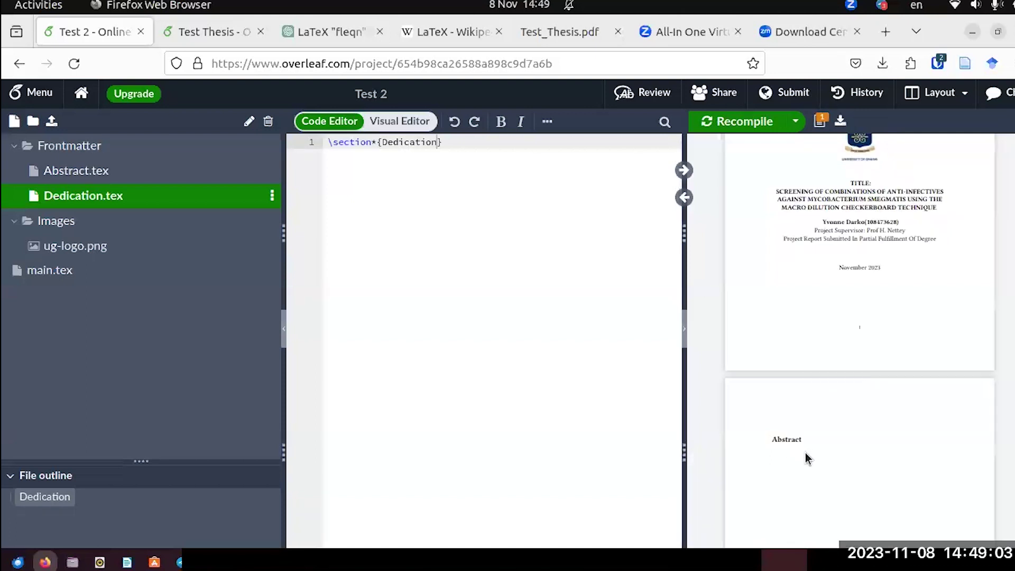
Temporarily rename the Abstract heading to 'My' and recompile to check the preview.
{"action": "left_click", "coordinate": [70, 180]}
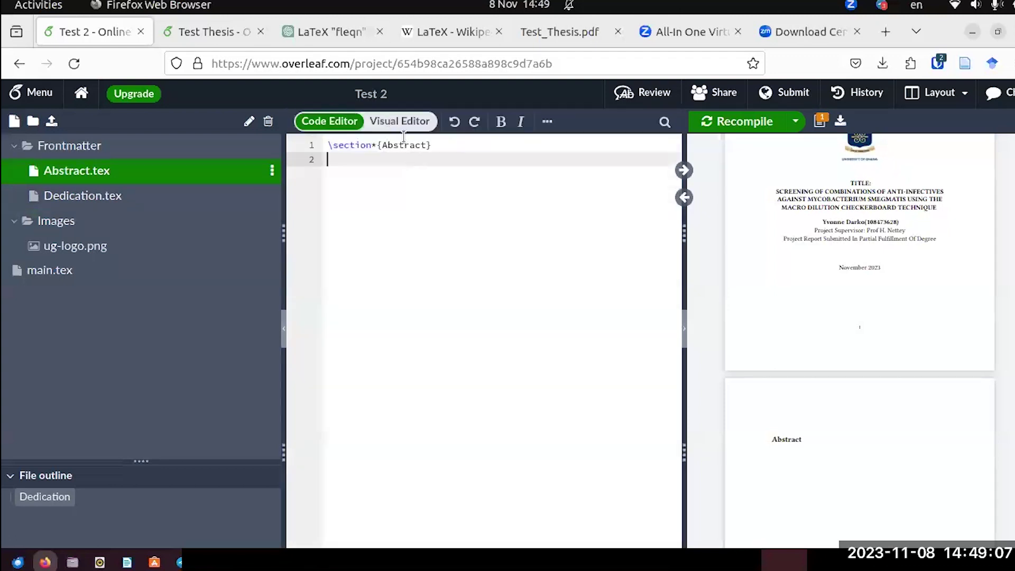
{"action": "double_click", "coordinate": [428, 142]}
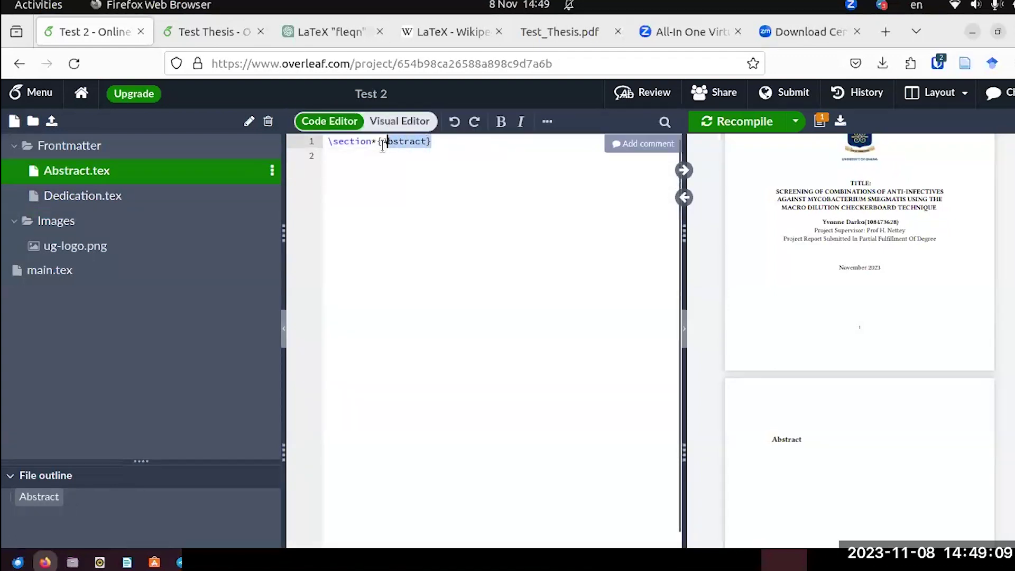
{"action": "key", "text": "Down"}
{"action": "left_click_drag", "start_coordinate": [426, 142], "coordinate": [381, 143]}
{"action": "left_click", "coordinate": [391, 145]}
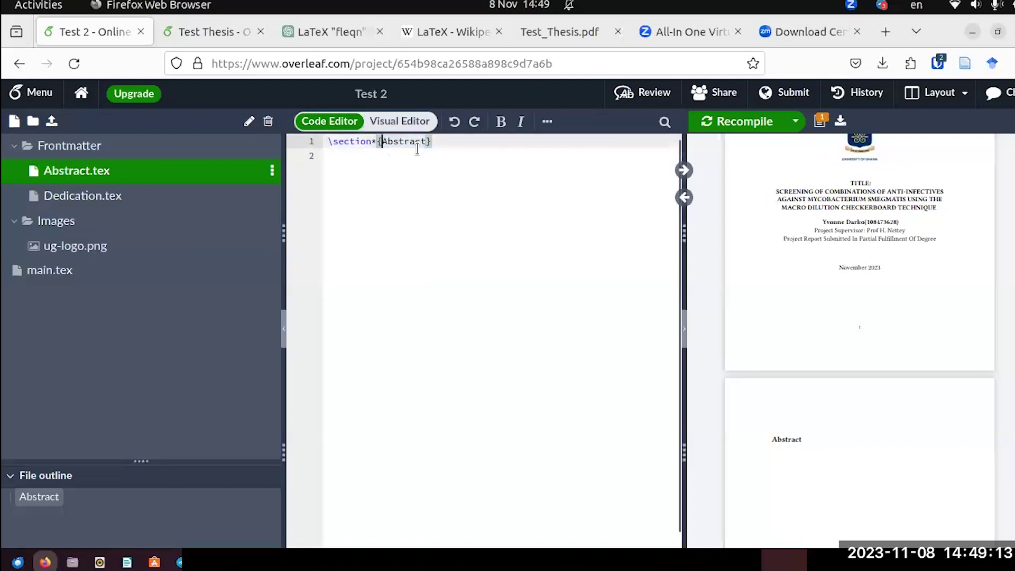
{"action": "left_click_drag", "start_coordinate": [426, 142], "coordinate": [382, 146]}
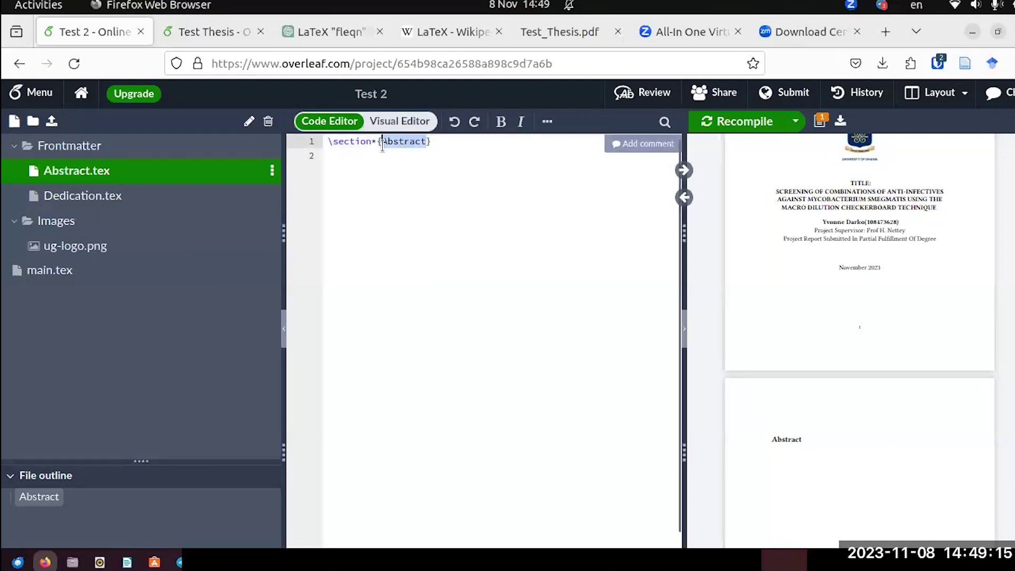
{"action": "type", "text": "My"}
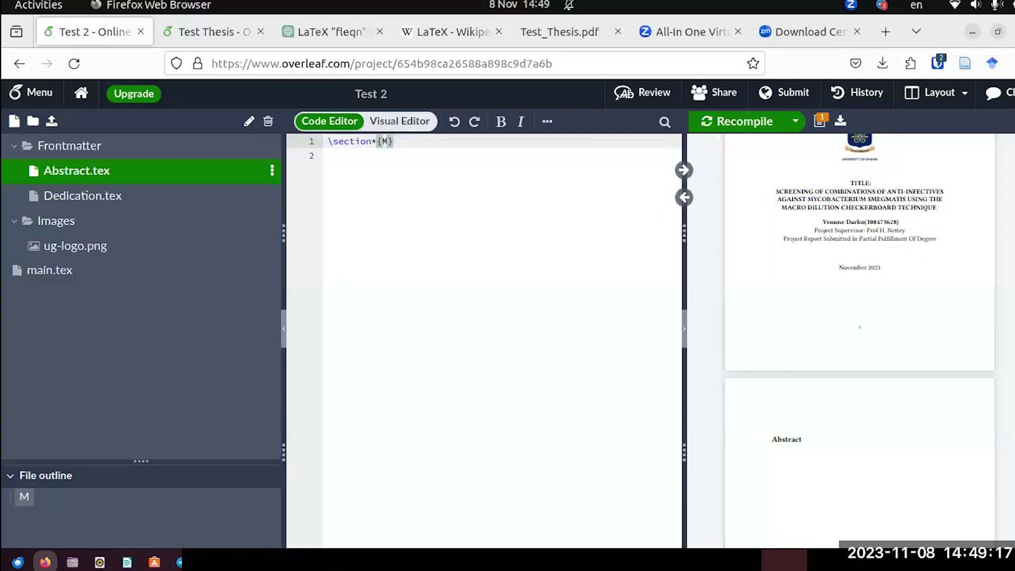
{"action": "left_click", "coordinate": [730, 121]}
{"action": "scroll", "coordinate": [826, 407], "scroll_direction": "down", "scroll_amount": 3}
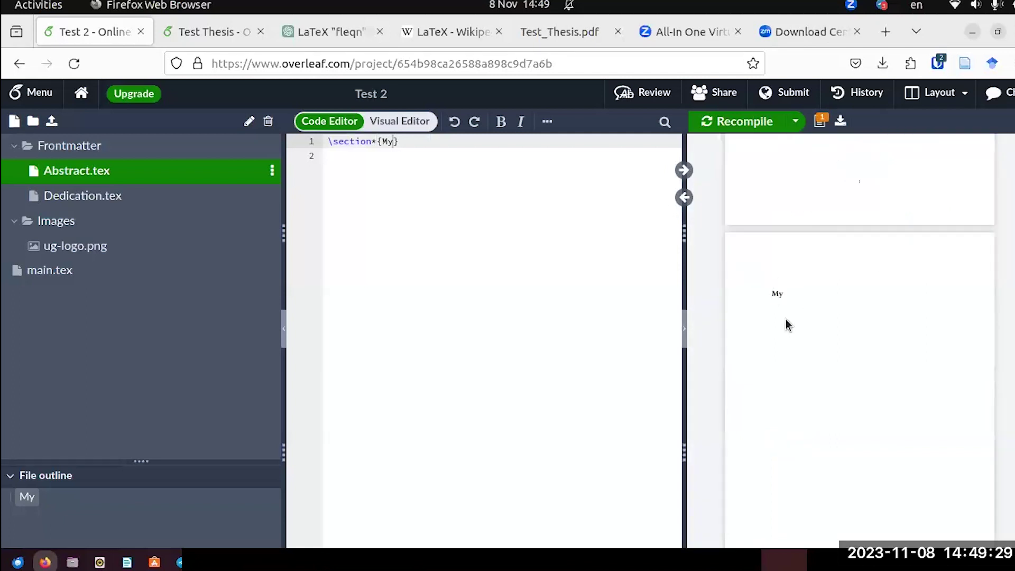
{"action": "scroll", "coordinate": [781, 306], "scroll_direction": "down", "scroll_amount": 5}
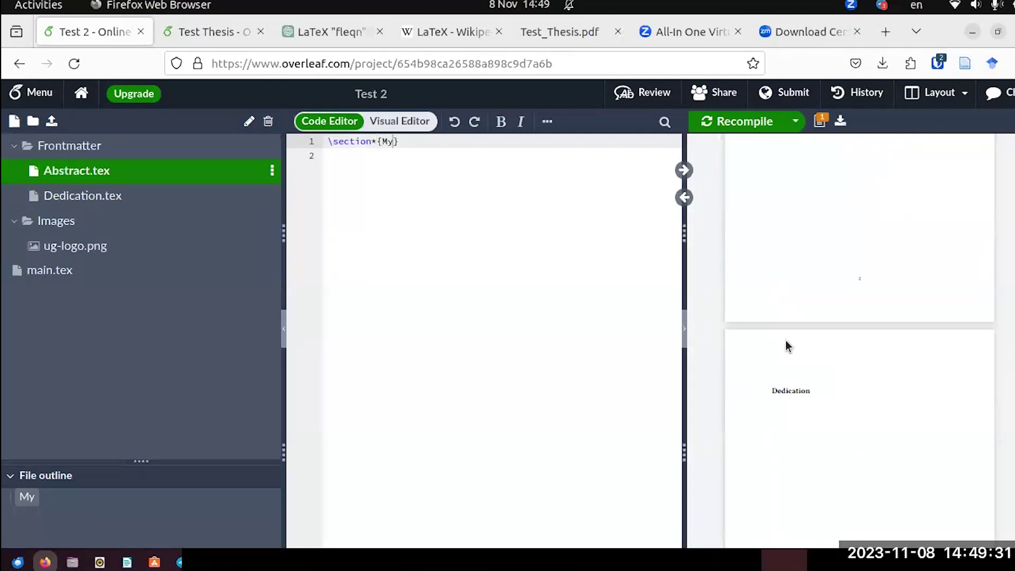
{"action": "scroll", "coordinate": [786, 344], "scroll_direction": "up", "scroll_amount": 5}
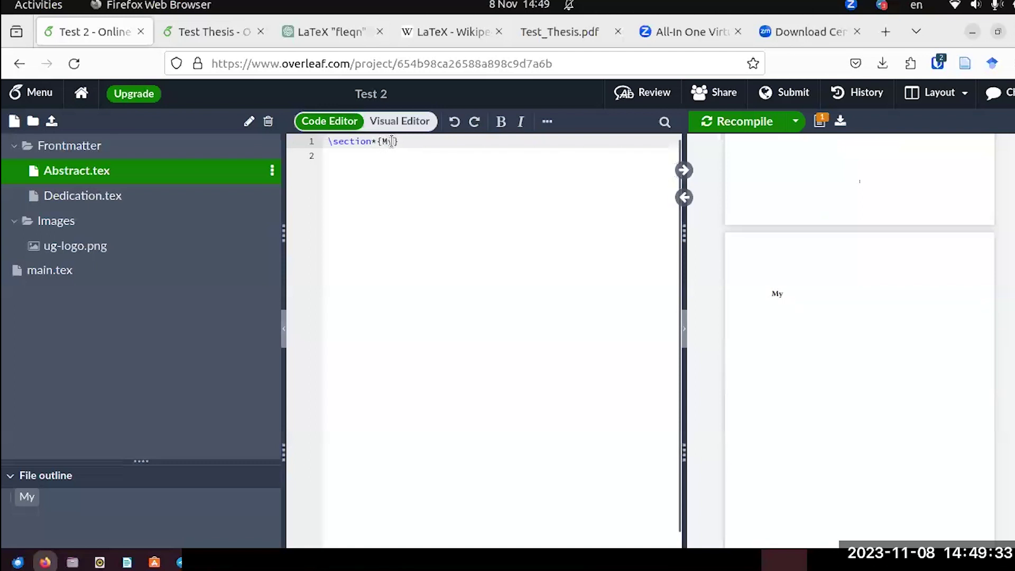
Restore the heading text to 'Abstract' and recompile.
{"action": "left_click_drag", "start_coordinate": [391, 141], "coordinate": [382, 141]}
{"action": "type", "text": "Abstract"}
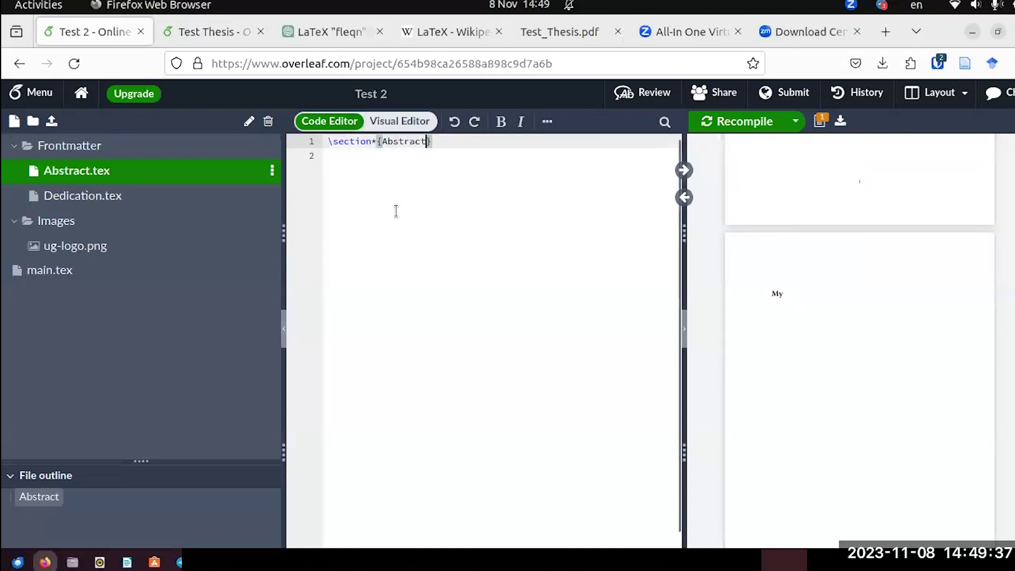
{"action": "left_click", "coordinate": [715, 132]}
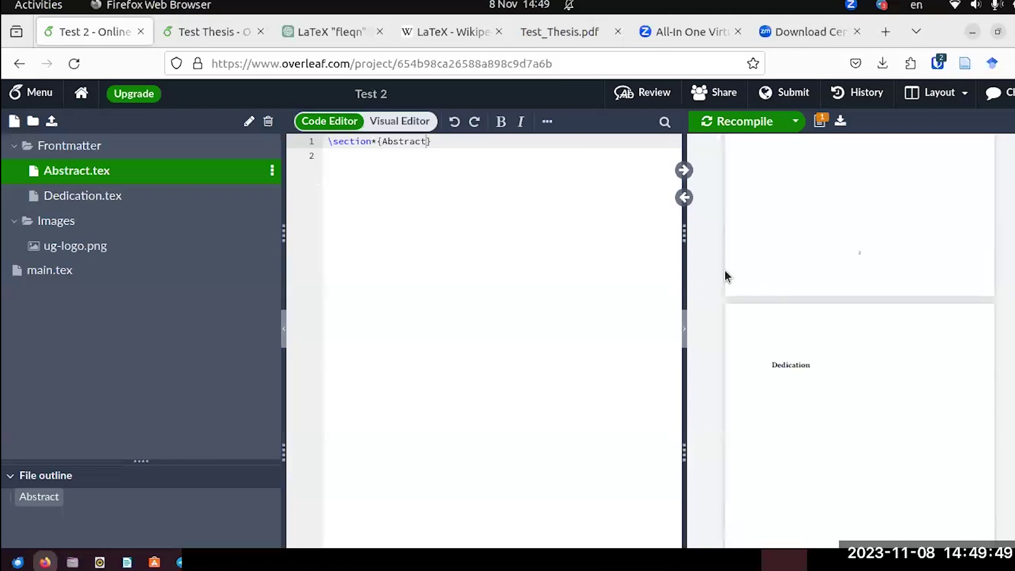
Look over the Abstract page in Test_Thesis.pdf, then go back to the Test 2 project.
{"action": "left_click", "coordinate": [532, 33]}
{"action": "scroll", "coordinate": [523, 296], "scroll_direction": "up", "scroll_amount": 10}
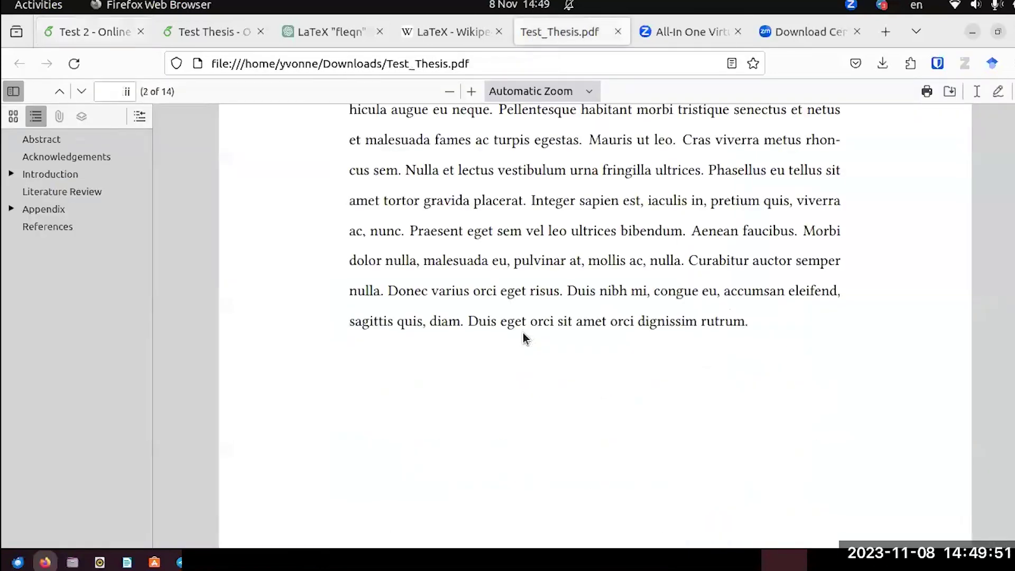
{"action": "scroll", "coordinate": [525, 339], "scroll_direction": "down", "scroll_amount": 3}
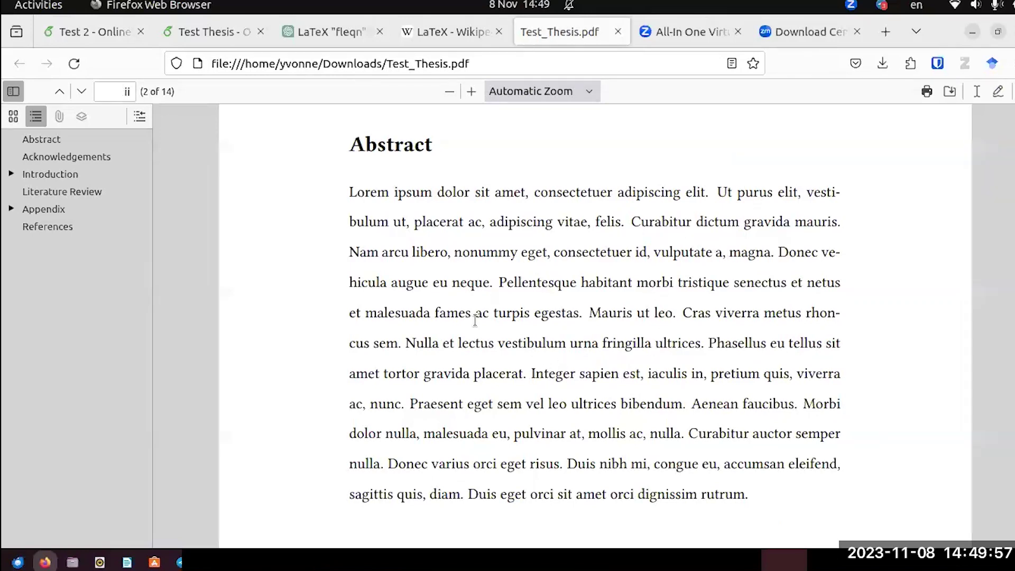
{"action": "left_click", "coordinate": [103, 30]}
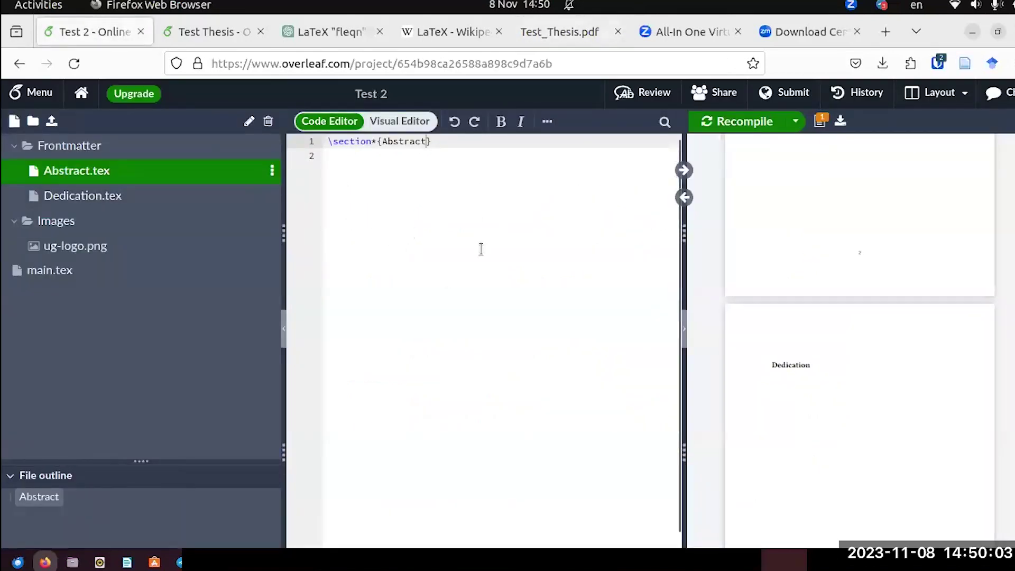
Paste \usepackage{lipsum}, copied from Test Thesis, onto line 4 of Test 2's main.tex.
{"action": "left_click", "coordinate": [70, 274]}
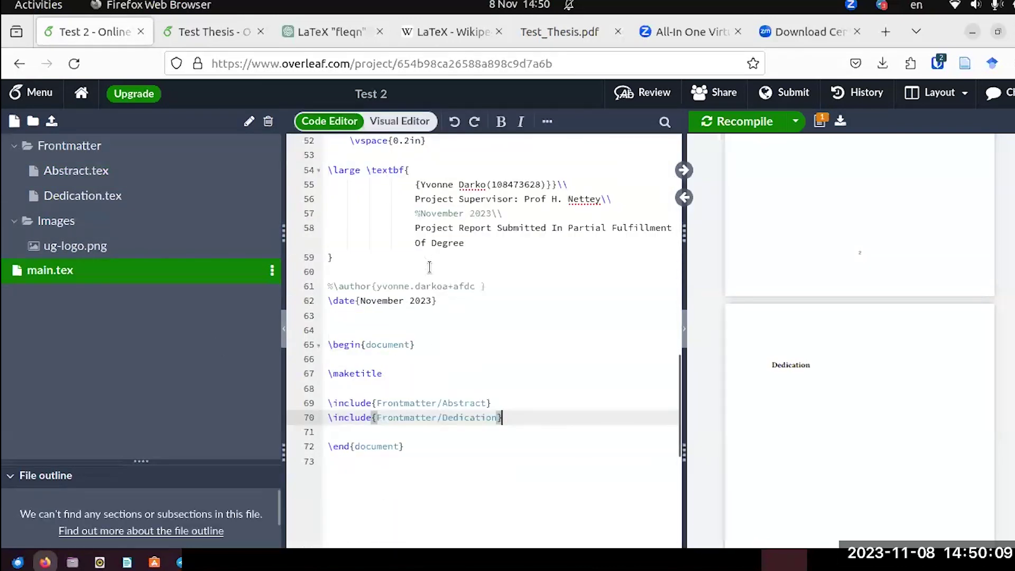
{"action": "scroll", "coordinate": [429, 266], "scroll_direction": "up", "scroll_amount": 15}
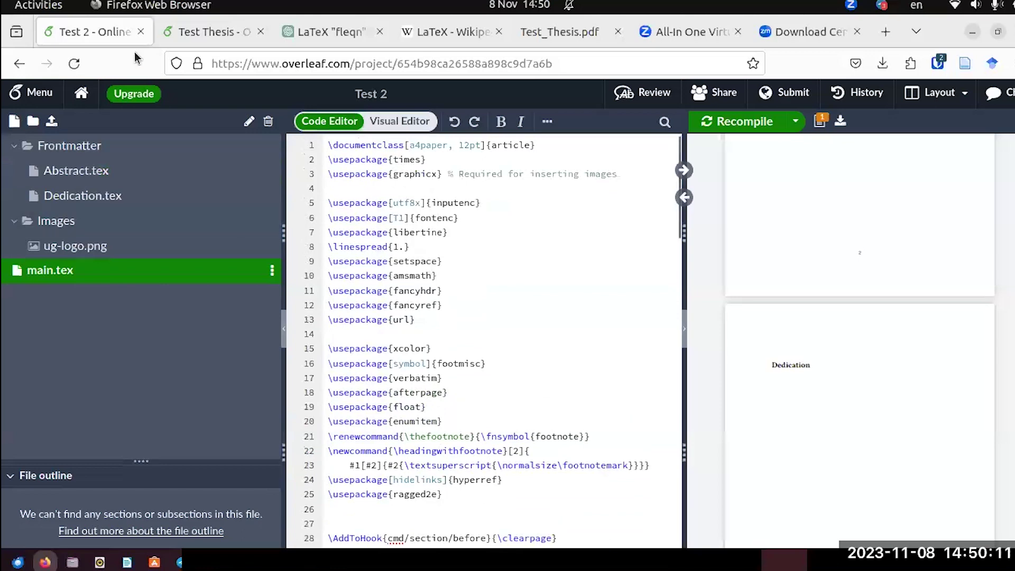
{"action": "left_click", "coordinate": [179, 32]}
{"action": "scroll", "coordinate": [487, 335], "scroll_direction": "up", "scroll_amount": 15}
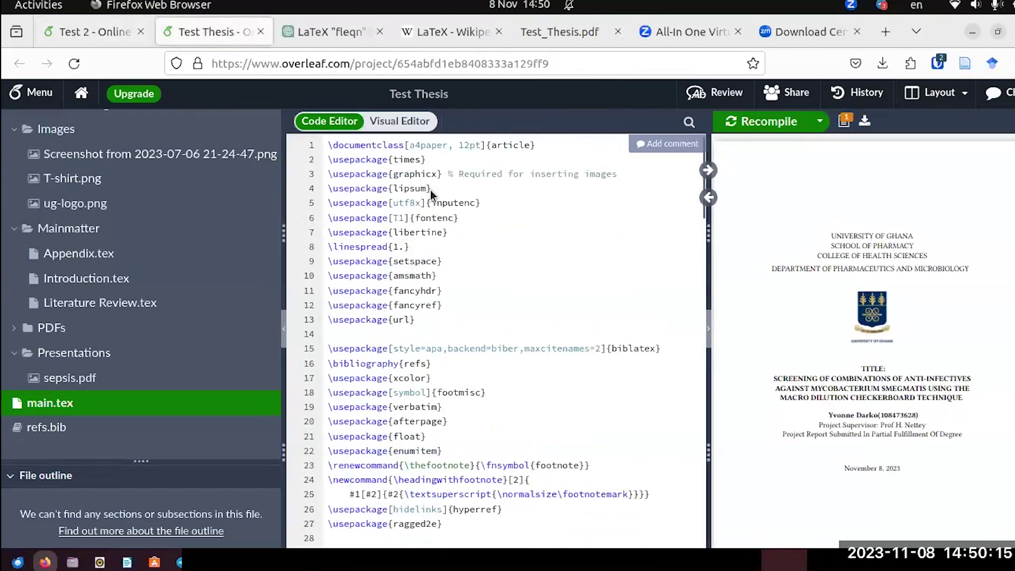
{"action": "left_click_drag", "start_coordinate": [431, 189], "coordinate": [326, 189]}
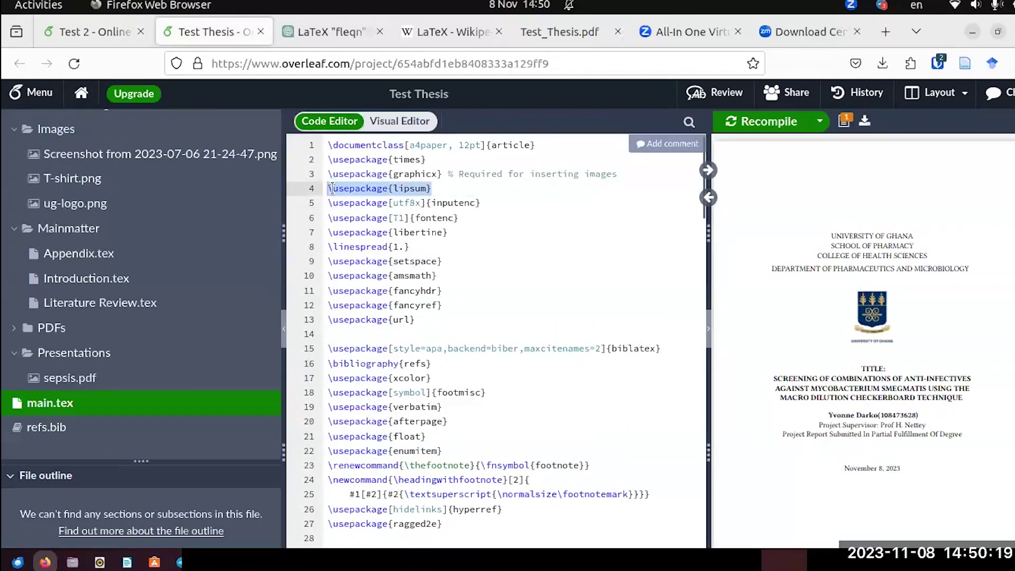
{"action": "right_click", "coordinate": [342, 189]}
{"action": "left_click", "coordinate": [368, 199]}
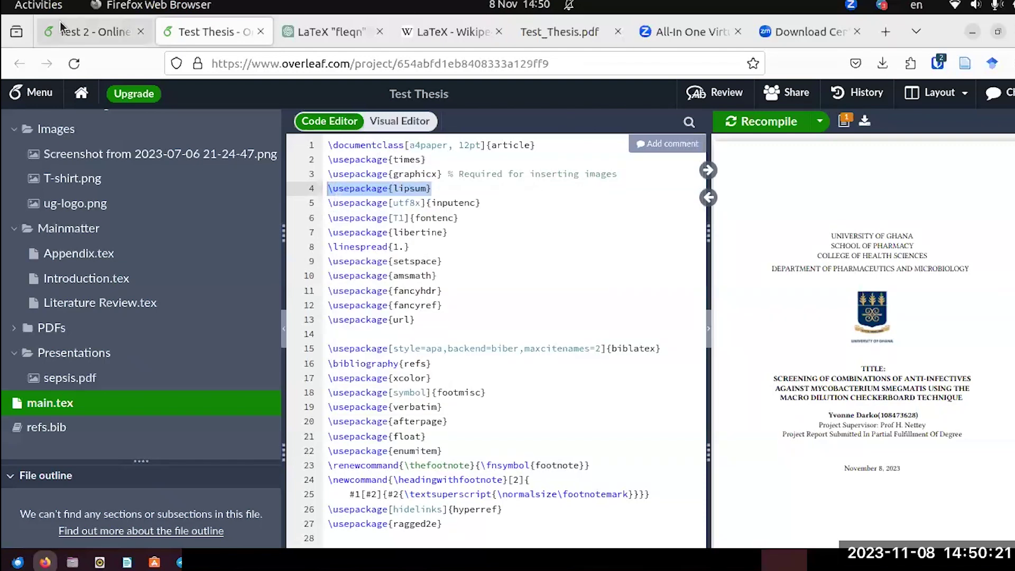
{"action": "left_click", "coordinate": [63, 30]}
{"action": "left_click", "coordinate": [370, 188]}
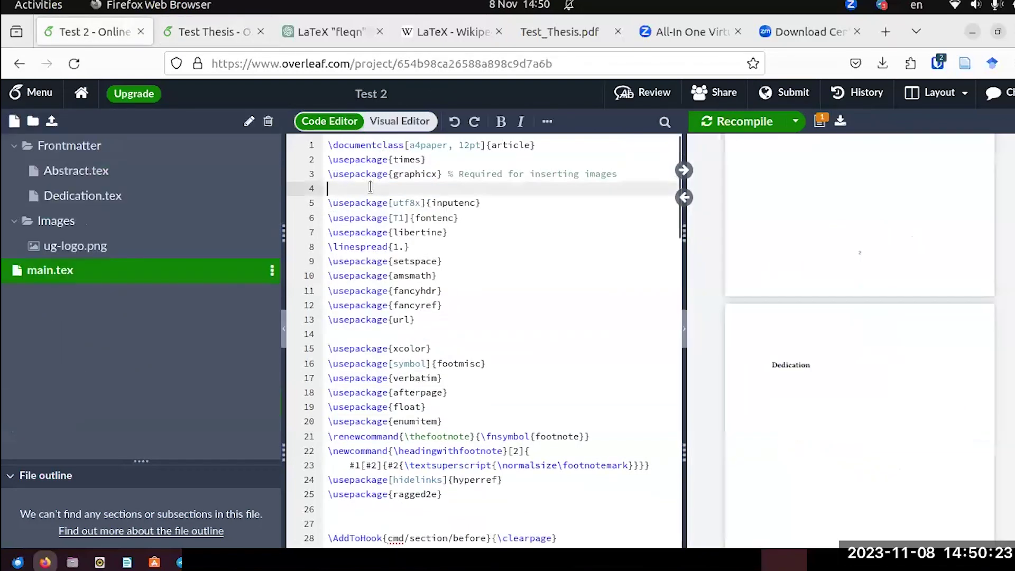
{"action": "key", "text": "ctrl+v"}
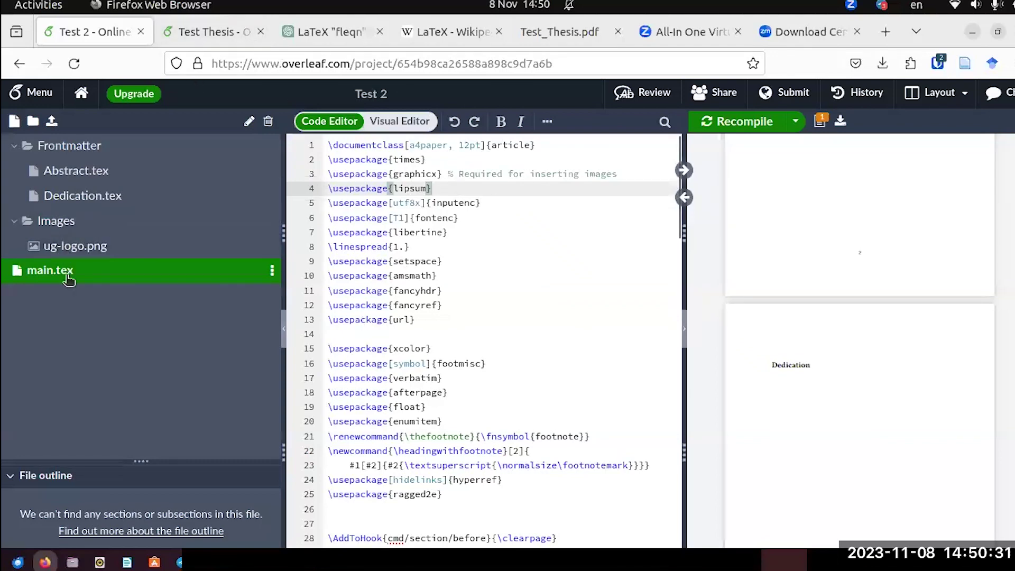
{"action": "left_click", "coordinate": [85, 170]}
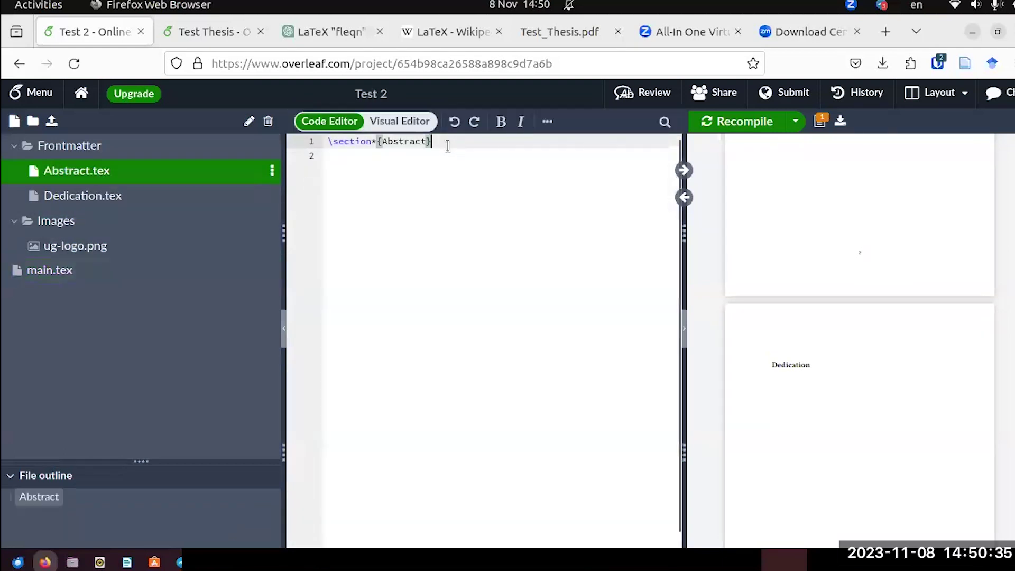
Add \lipsum[1] below the Abstract heading and recompile.
{"action": "key", "text": "Return"}
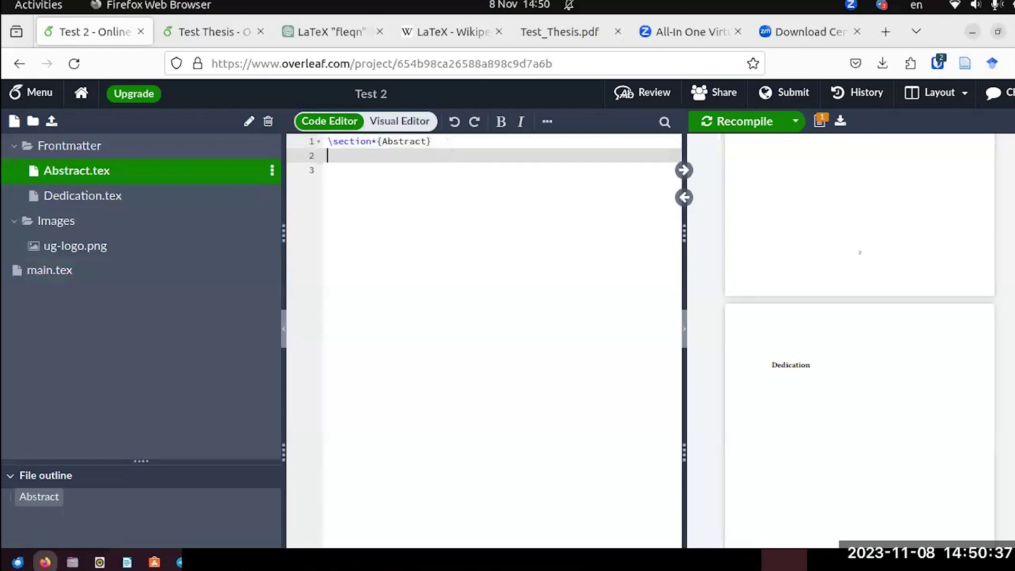
{"action": "type", "text": "'"}
{"action": "type", "text": "\\"}
{"action": "type", "text": "lipsum"}
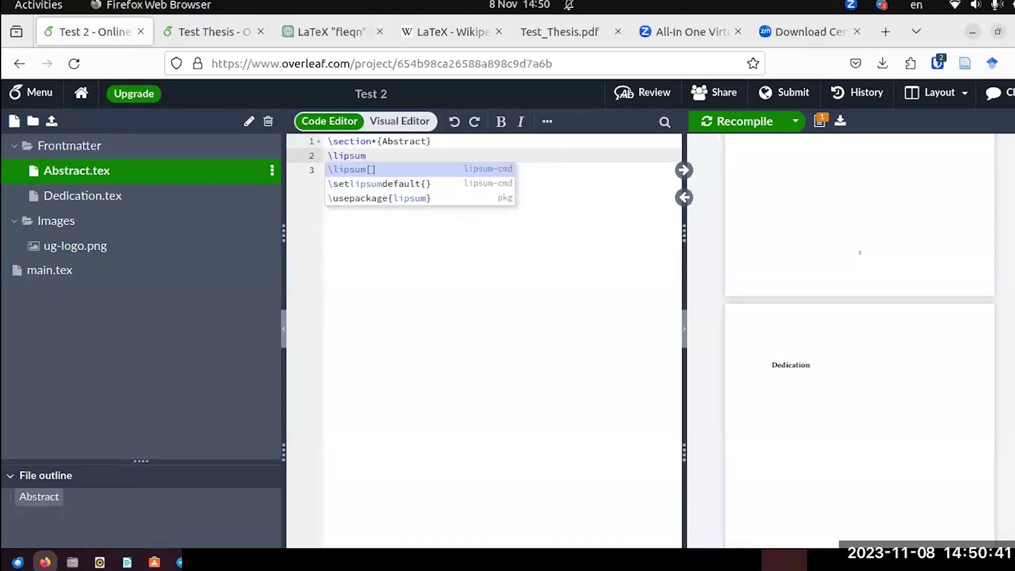
{"action": "key", "text": "Return"}
{"action": "type", "text": "1"}
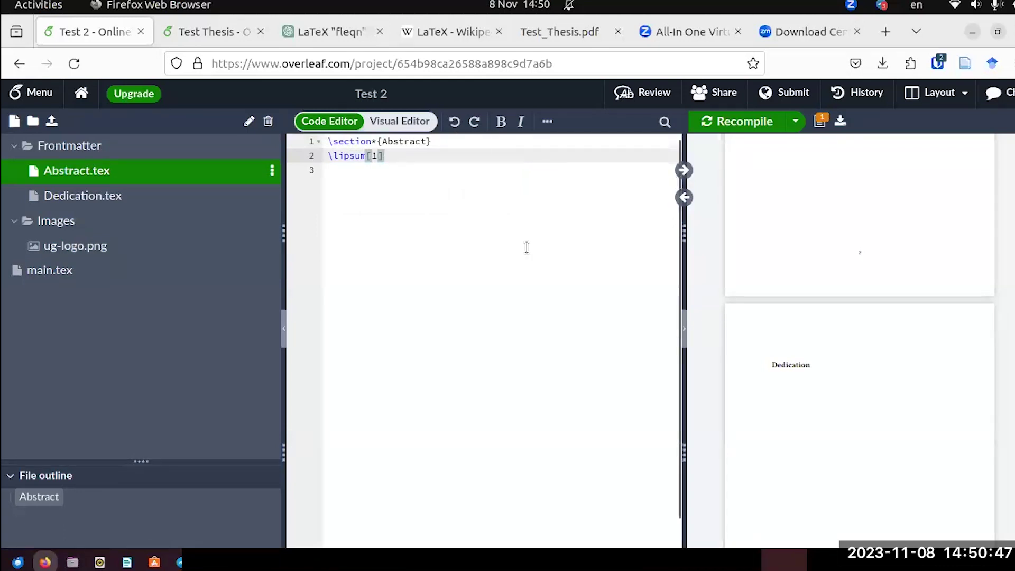
{"action": "left_click", "coordinate": [731, 125]}
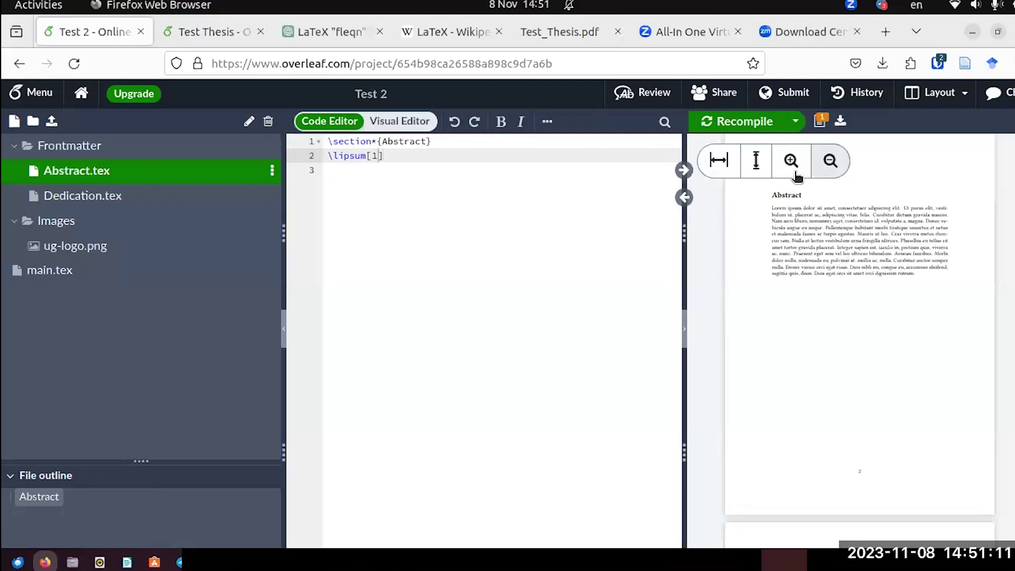
Zoom the PDF preview in to read the Lorem ipsum paragraph, then back out to the full page.
{"action": "left_click", "coordinate": [797, 175]}
{"action": "left_click", "coordinate": [793, 165]}
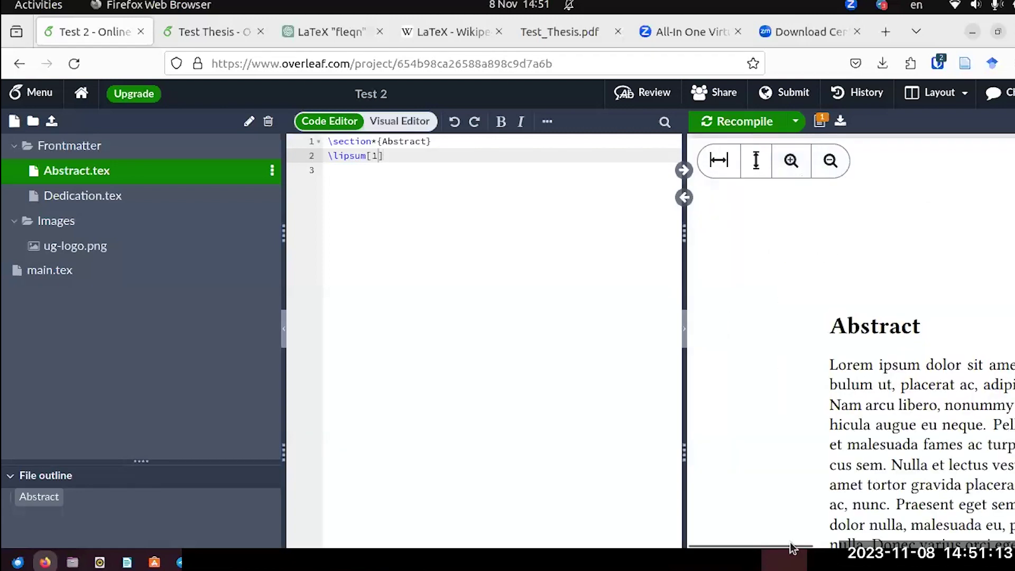
{"action": "left_click_drag", "start_coordinate": [793, 548], "coordinate": [830, 548]}
{"action": "scroll", "coordinate": [857, 384], "scroll_direction": "down", "scroll_amount": 5}
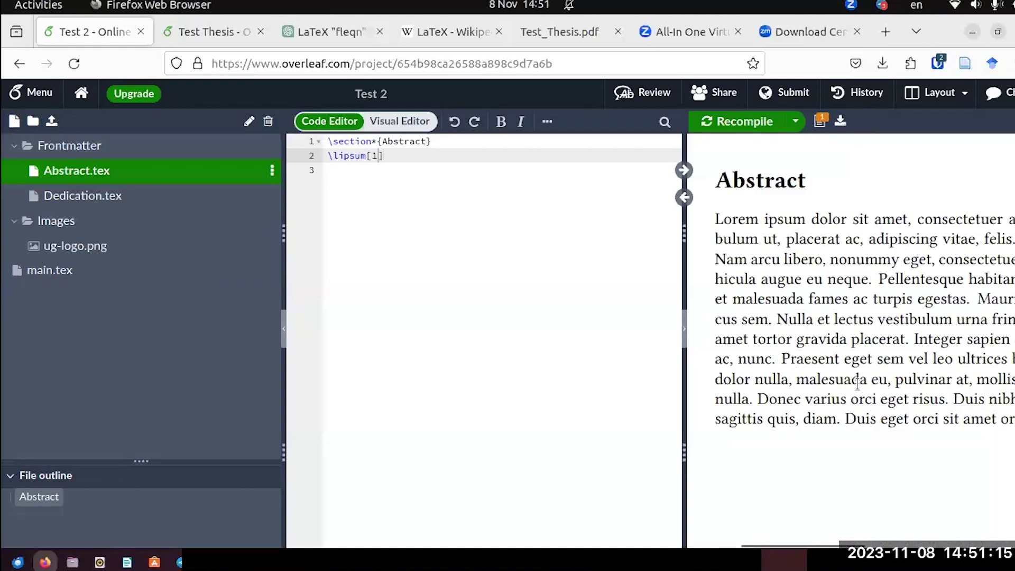
{"action": "scroll", "coordinate": [857, 384], "scroll_direction": "up", "scroll_amount": 5}
{"action": "scroll", "coordinate": [824, 381], "scroll_direction": "down", "scroll_amount": 2}
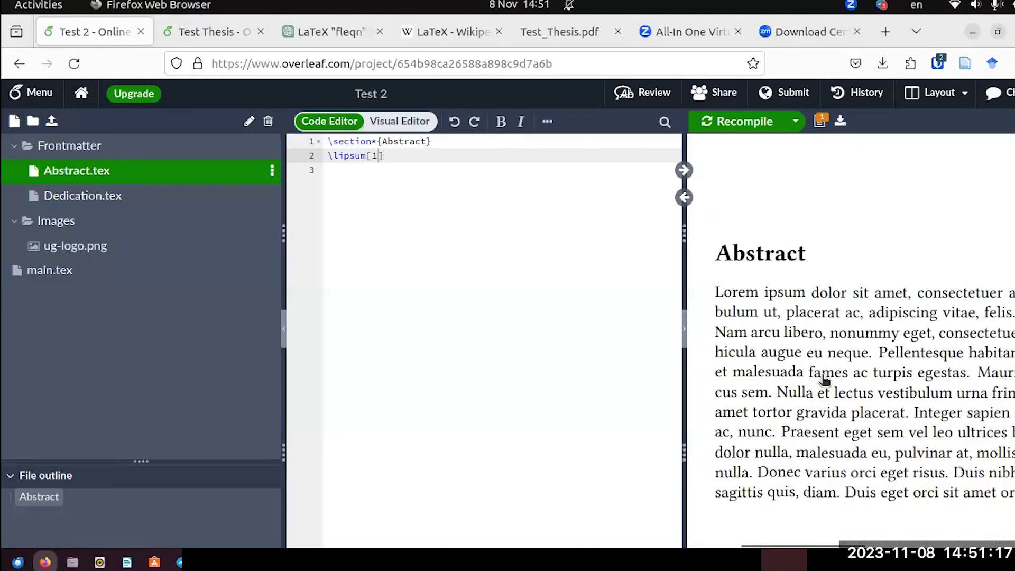
{"action": "left_click", "coordinate": [829, 164]}
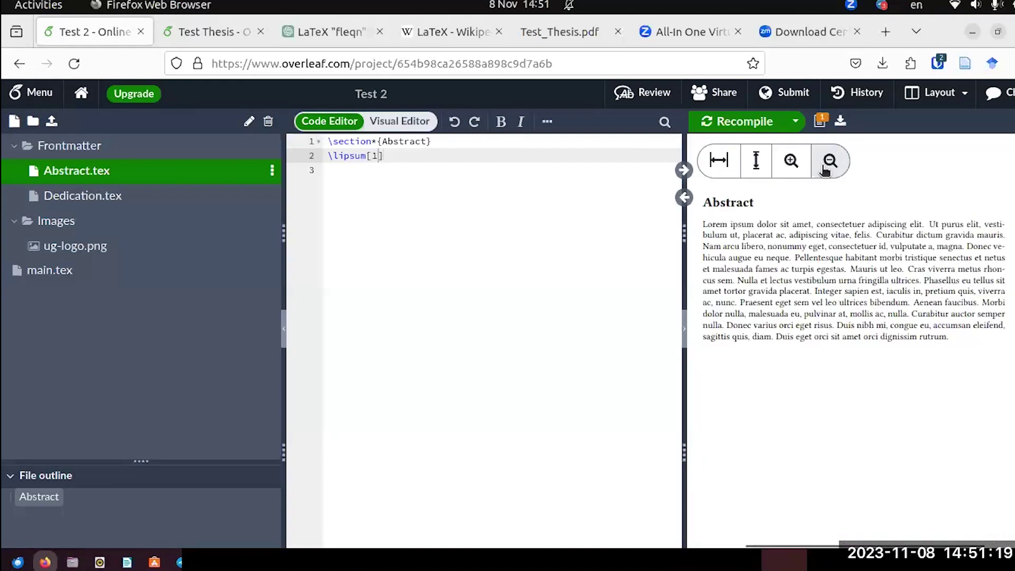
{"action": "left_click", "coordinate": [828, 164]}
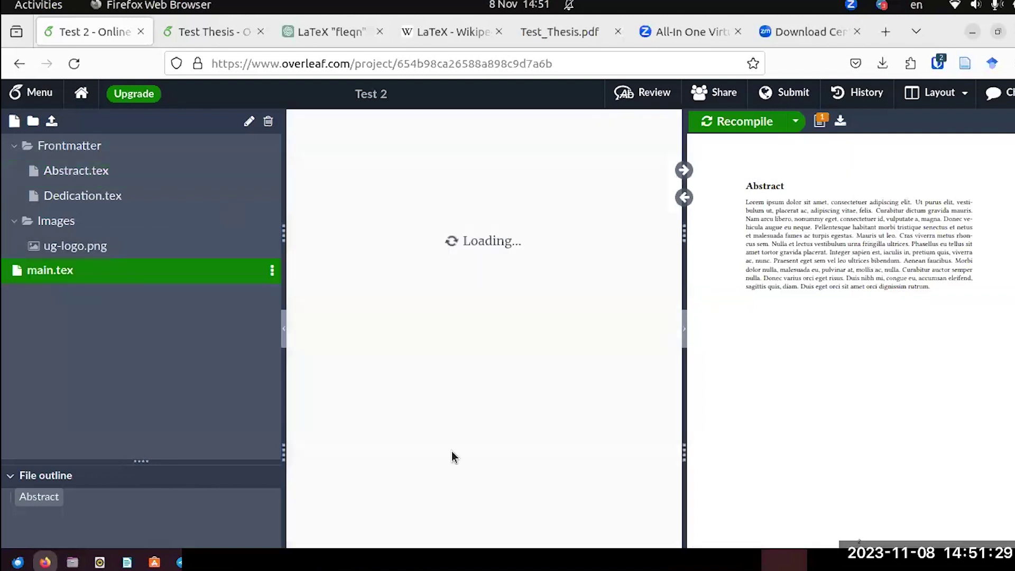
Open a blank line after \maketitle in Test 2's main.tex.
{"action": "scroll", "coordinate": [452, 325], "scroll_direction": "down", "scroll_amount": 5}
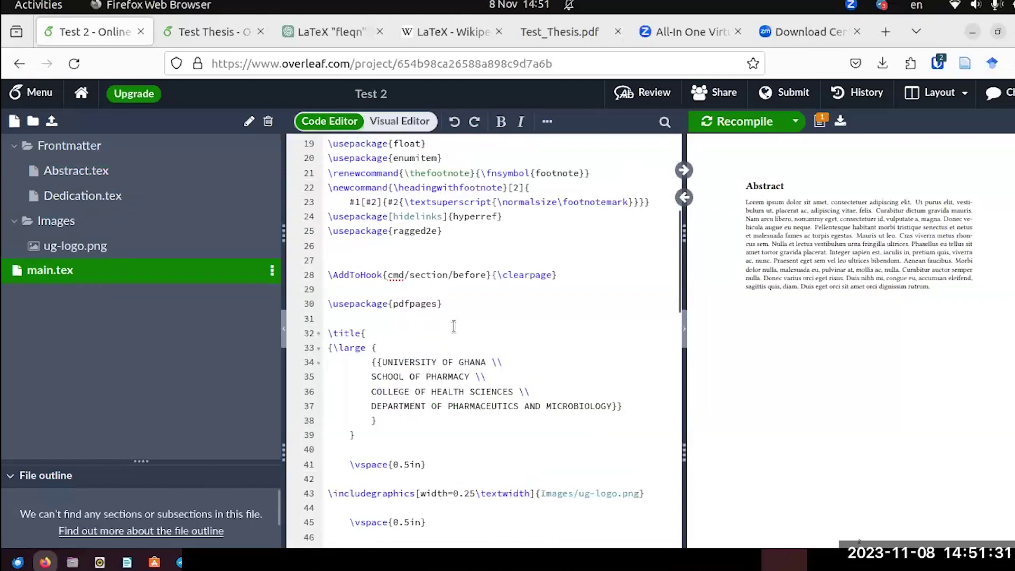
{"action": "scroll", "coordinate": [453, 324], "scroll_direction": "down", "scroll_amount": 6}
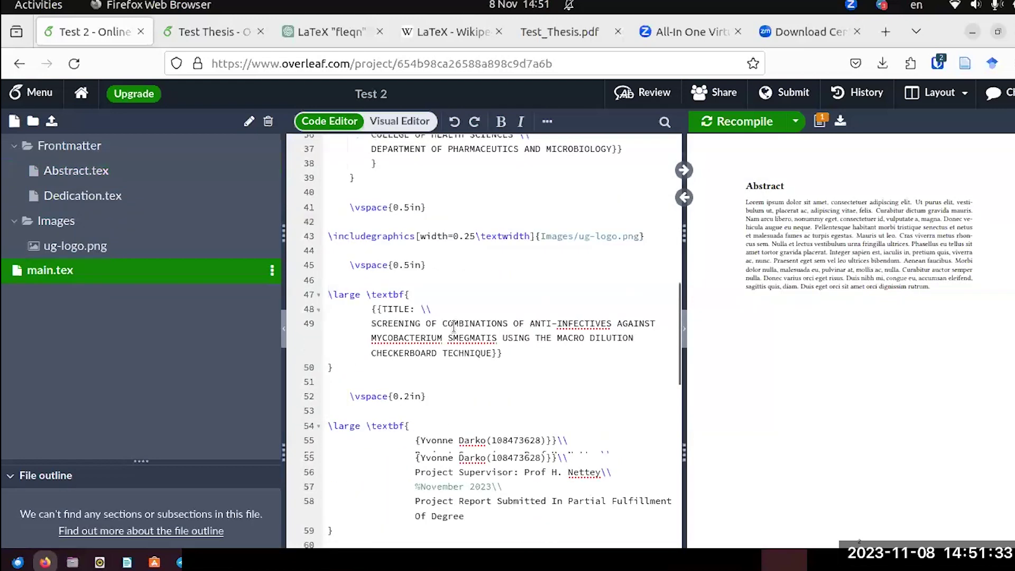
{"action": "scroll", "coordinate": [454, 317], "scroll_direction": "down", "scroll_amount": 1}
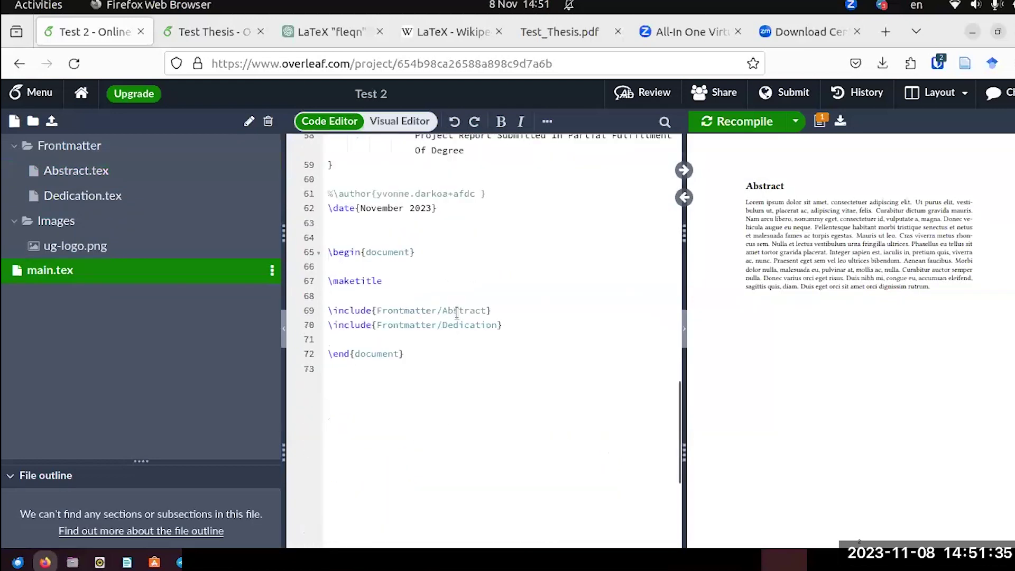
{"action": "left_click", "coordinate": [330, 295]}
{"action": "key", "text": "Return"}
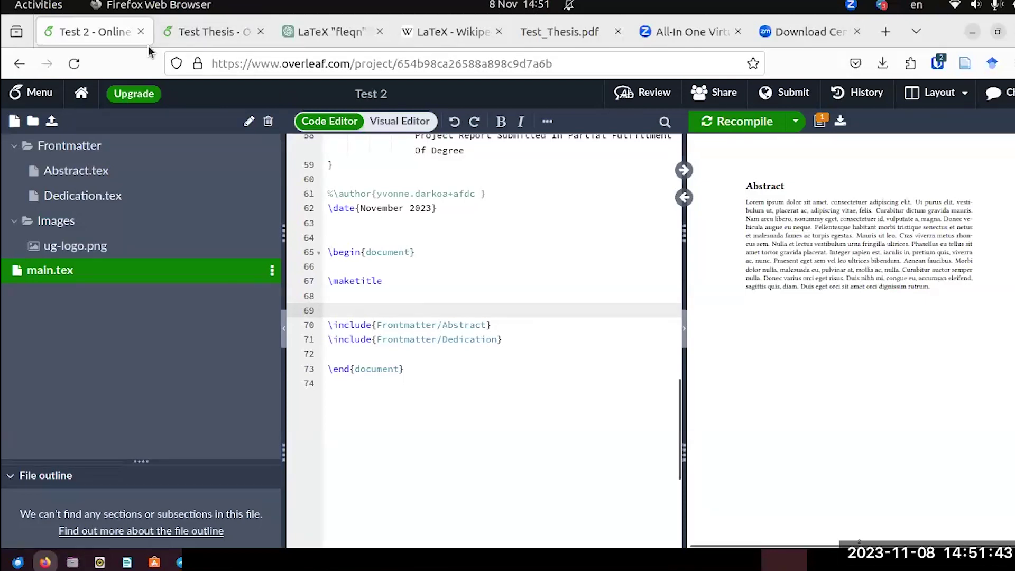
Paste \pagenumbering{roman}, \doublespacing and \justify from Test Thesis there, then recompile.
{"action": "key", "text": "ctrl+Tab"}
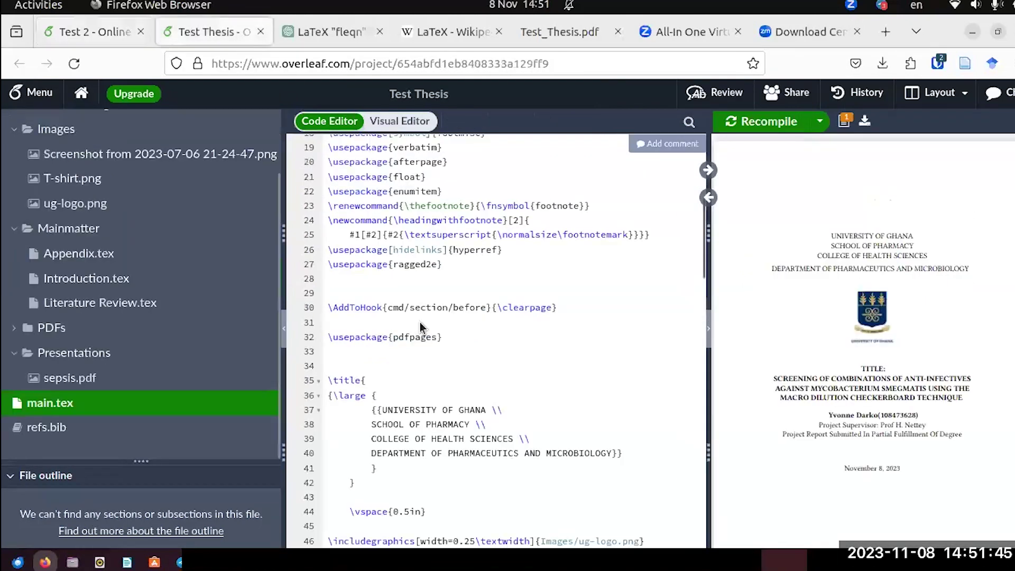
{"action": "scroll", "coordinate": [421, 325], "scroll_direction": "down", "scroll_amount": 6}
{"action": "scroll", "coordinate": [421, 325], "scroll_direction": "down", "scroll_amount": 5}
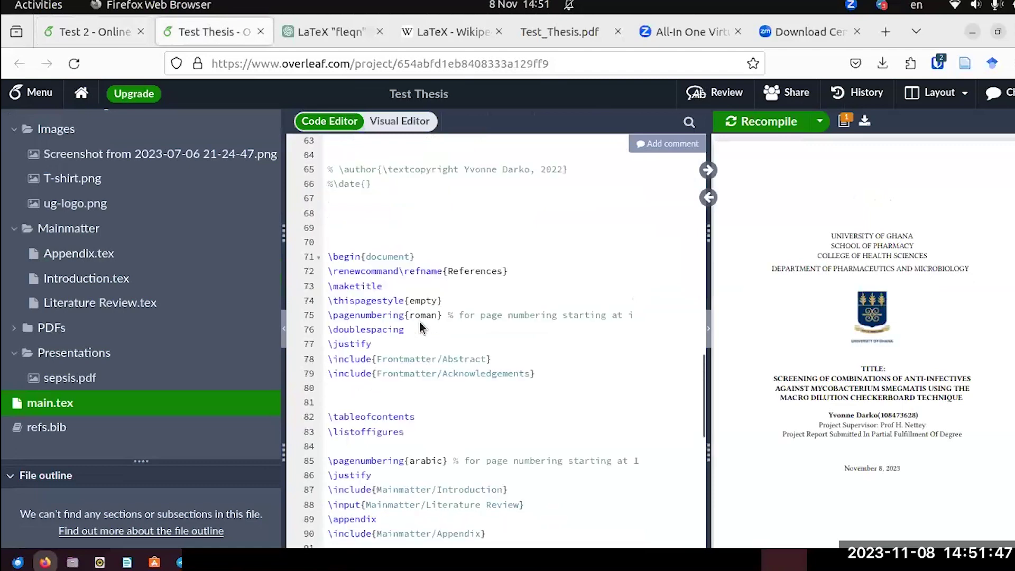
{"action": "left_click", "coordinate": [328, 315]}
{"action": "left_click", "coordinate": [410, 338], "text": "shift"}
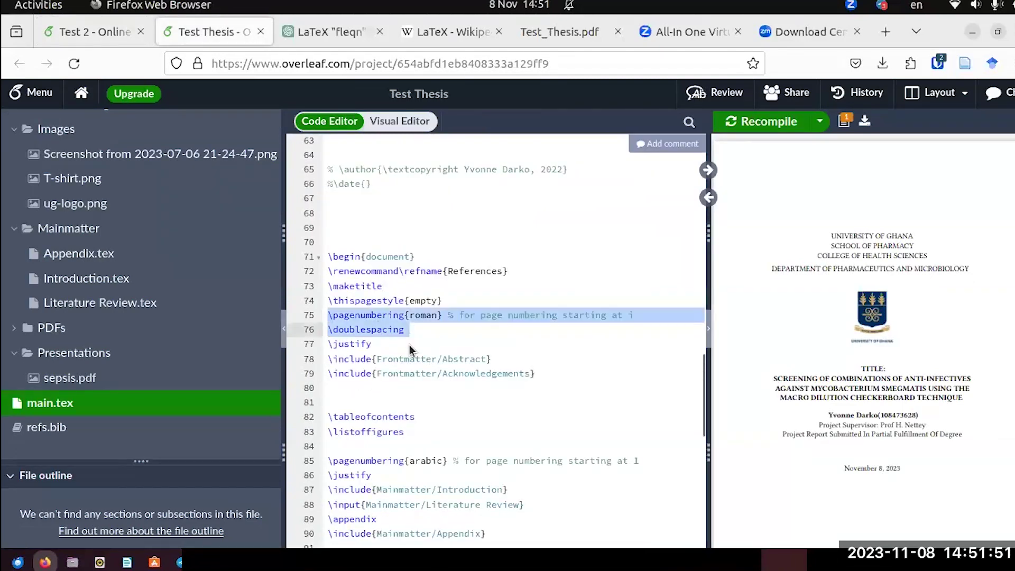
{"action": "left_click", "coordinate": [410, 349], "text": "shift"}
{"action": "key", "text": "ctrl+c"}
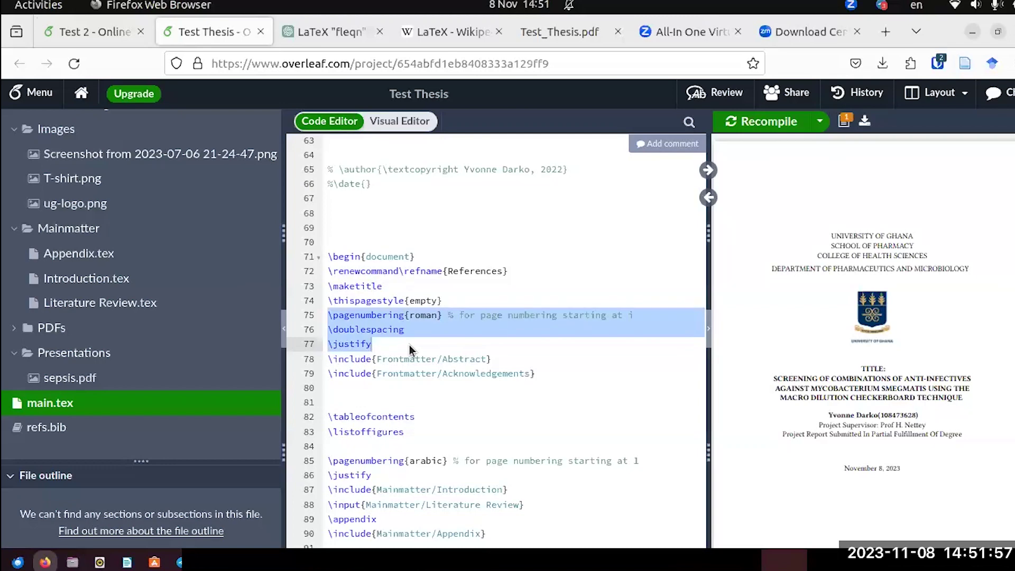
{"action": "left_click", "coordinate": [116, 38]}
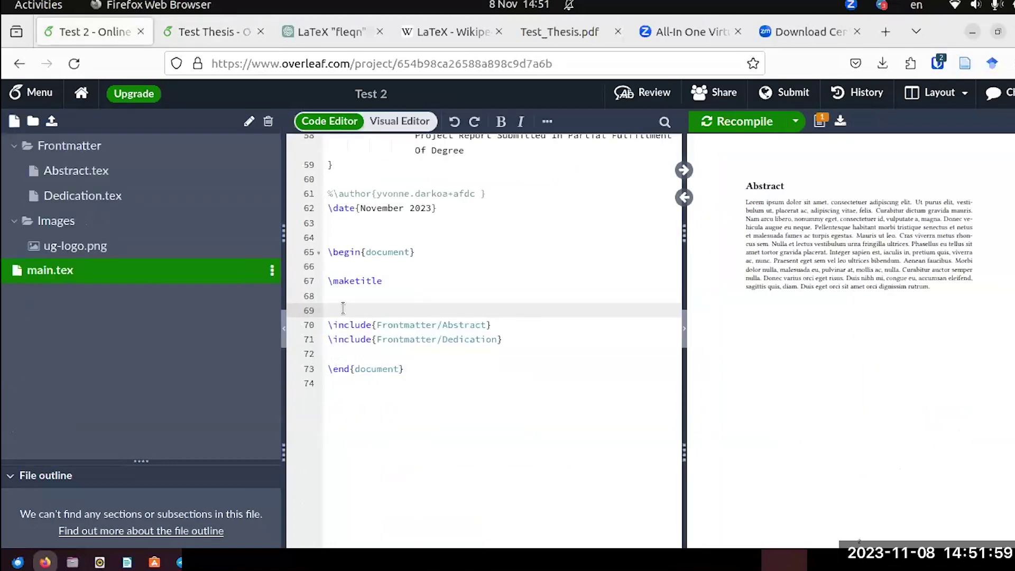
{"action": "key", "text": "ctrl+v"}
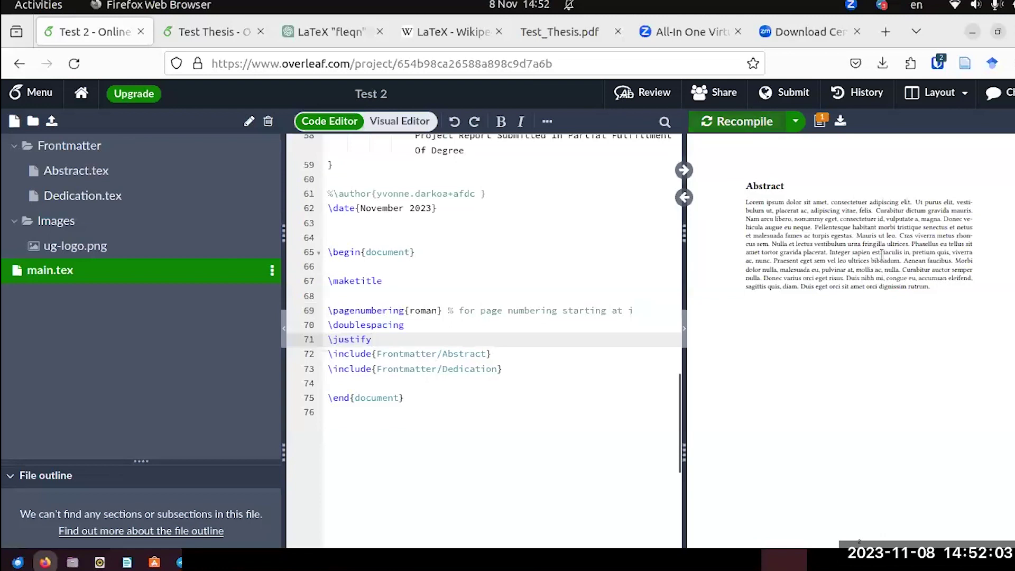
{"action": "key", "text": "ctrl+s"}
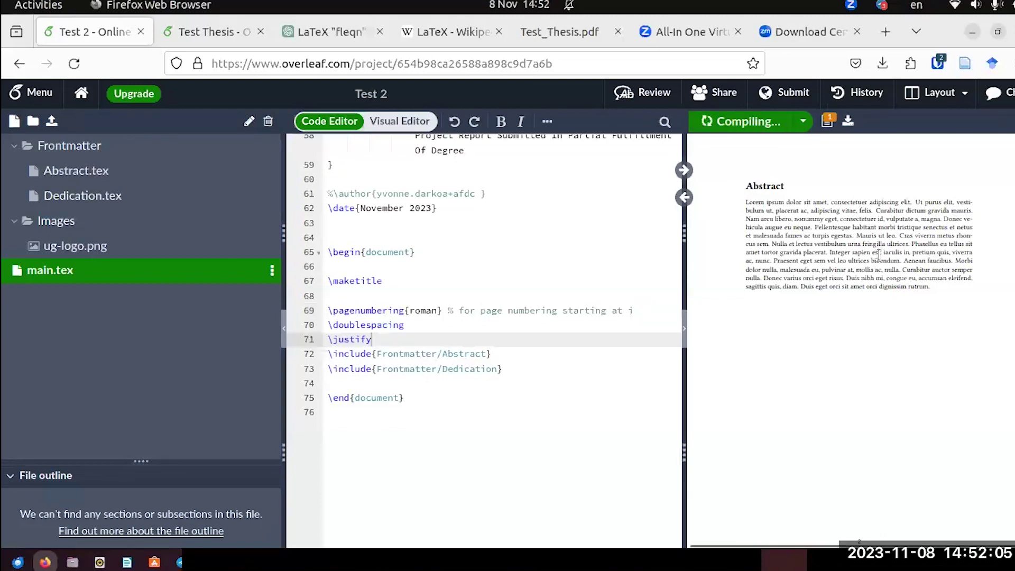
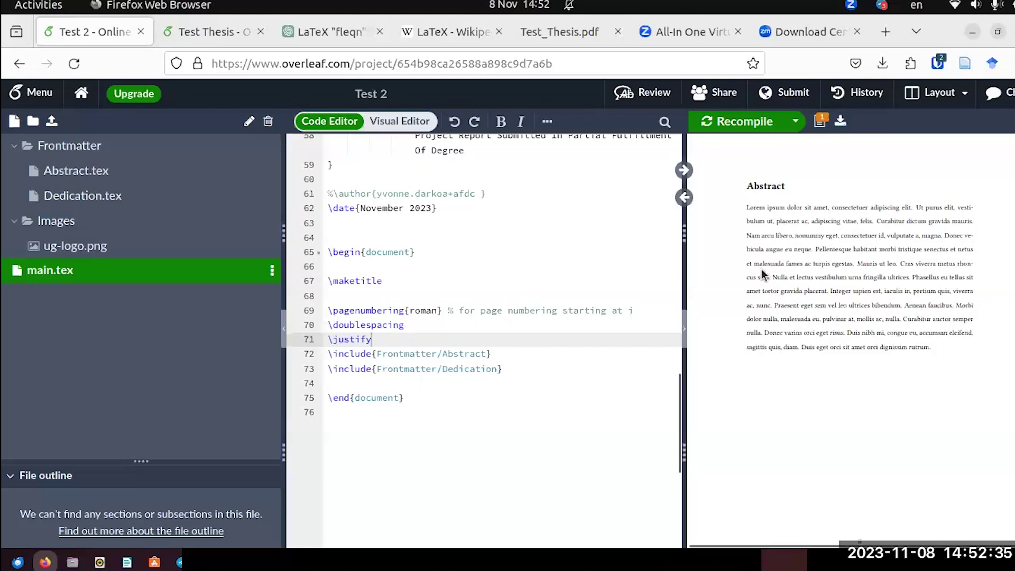
Add a \lipsum[1] paragraph below \section*{Dedication} in Dedication.tex and recompile the PDF.
{"action": "scroll", "coordinate": [761, 268], "scroll_direction": "down", "scroll_amount": 3}
{"action": "scroll", "coordinate": [775, 285], "scroll_direction": "down", "scroll_amount": 5}
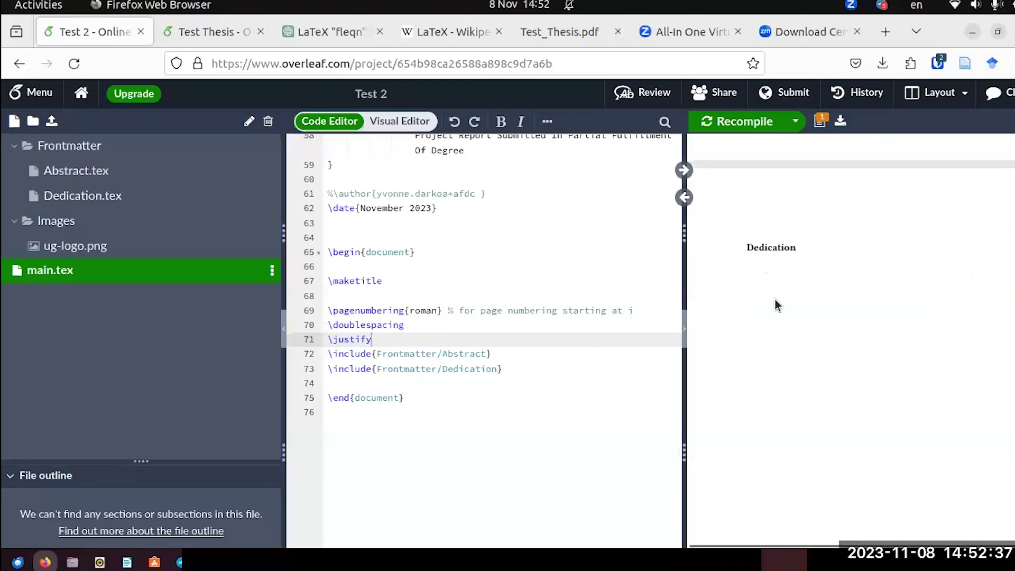
{"action": "left_click", "coordinate": [77, 195]}
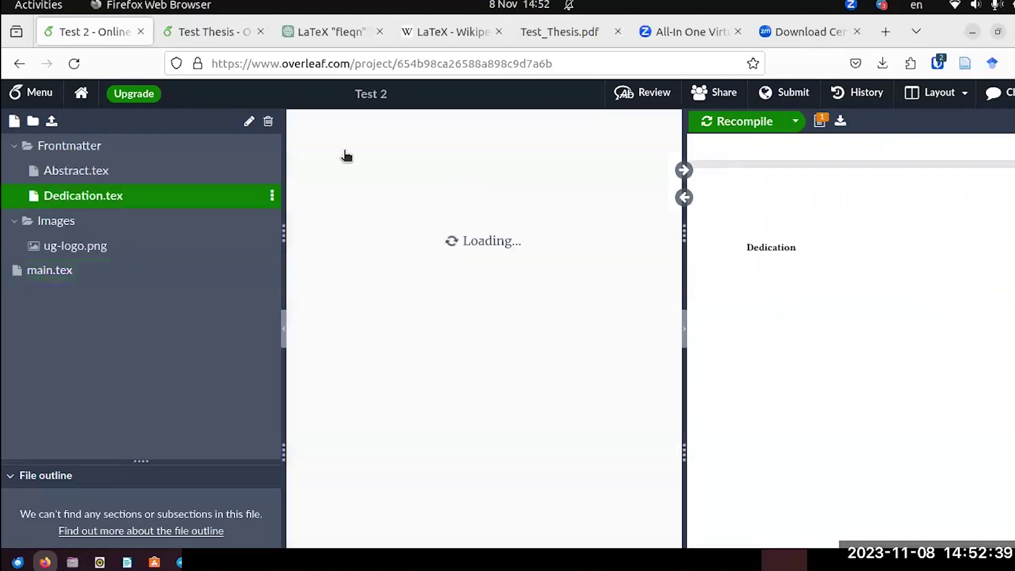
{"action": "left_click", "coordinate": [464, 140]}
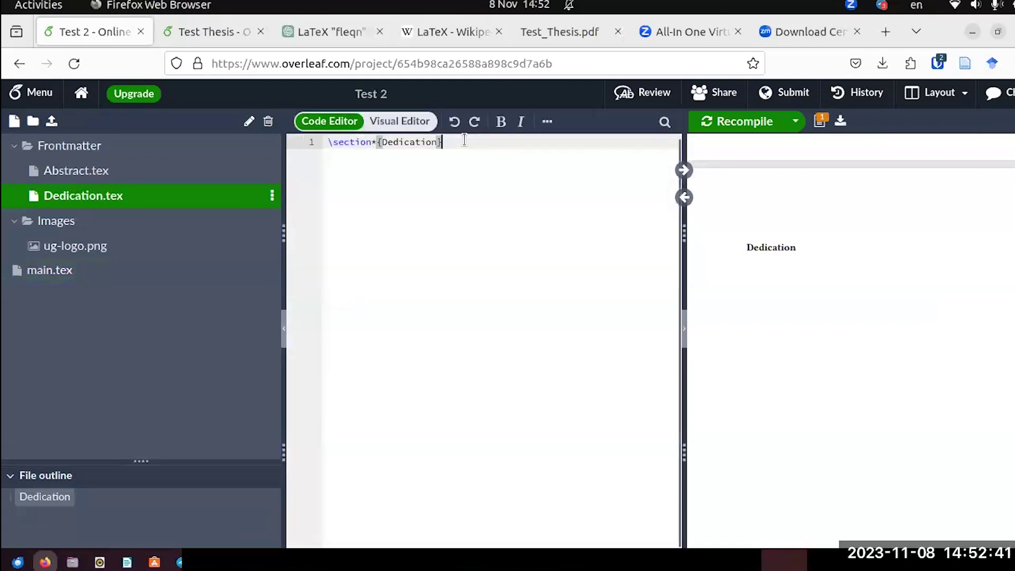
{"action": "key", "text": "Return"}
{"action": "type", "text": "\\"}
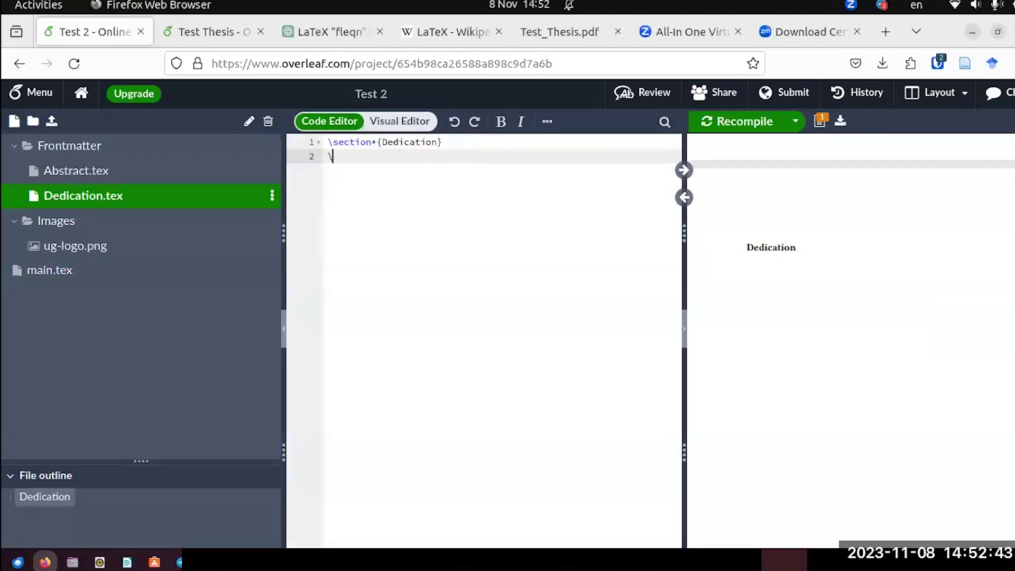
{"action": "type", "text": "lipsu"}
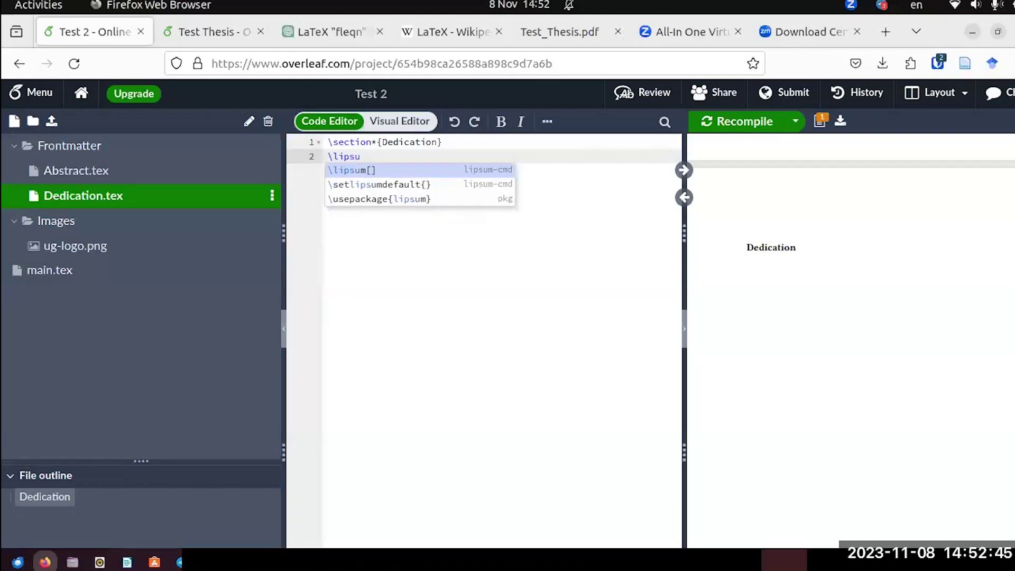
{"action": "type", "text": "m"}
{"action": "key", "text": "Return"}
{"action": "type", "text": "1"}
{"action": "left_click", "coordinate": [747, 121]}
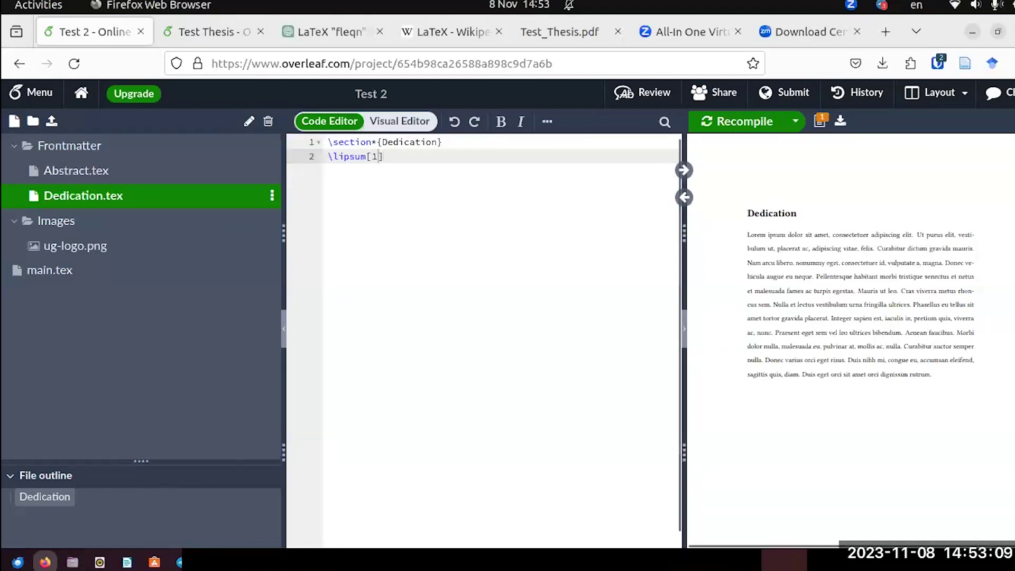
{"action": "scroll", "coordinate": [850, 425], "scroll_direction": "up", "scroll_amount": 5}
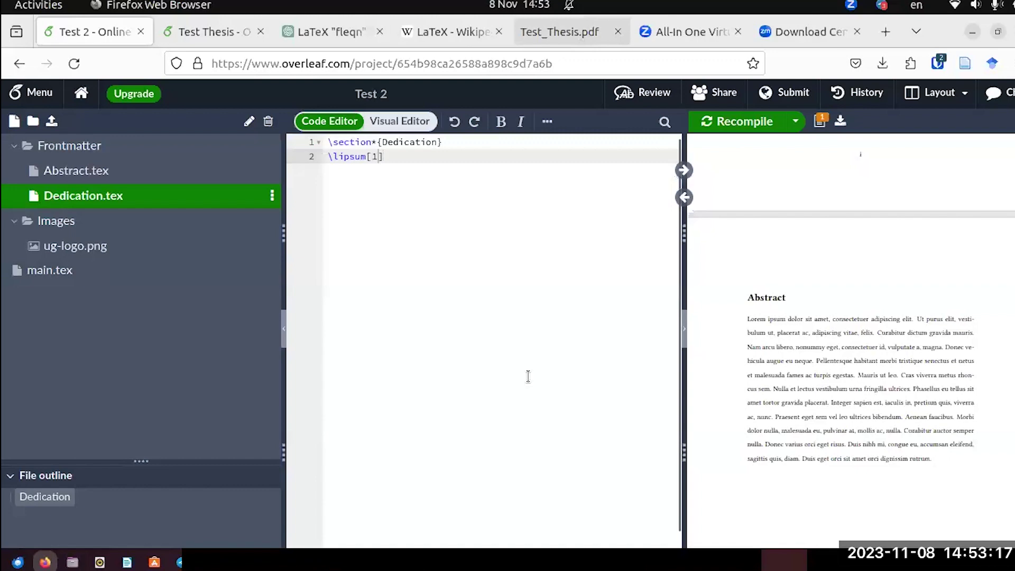
Scroll through Test_Thesis.pdf to its Contents page.
{"action": "key", "text": "alt+5"}
{"action": "scroll", "coordinate": [529, 377], "scroll_direction": "down", "scroll_amount": 5}
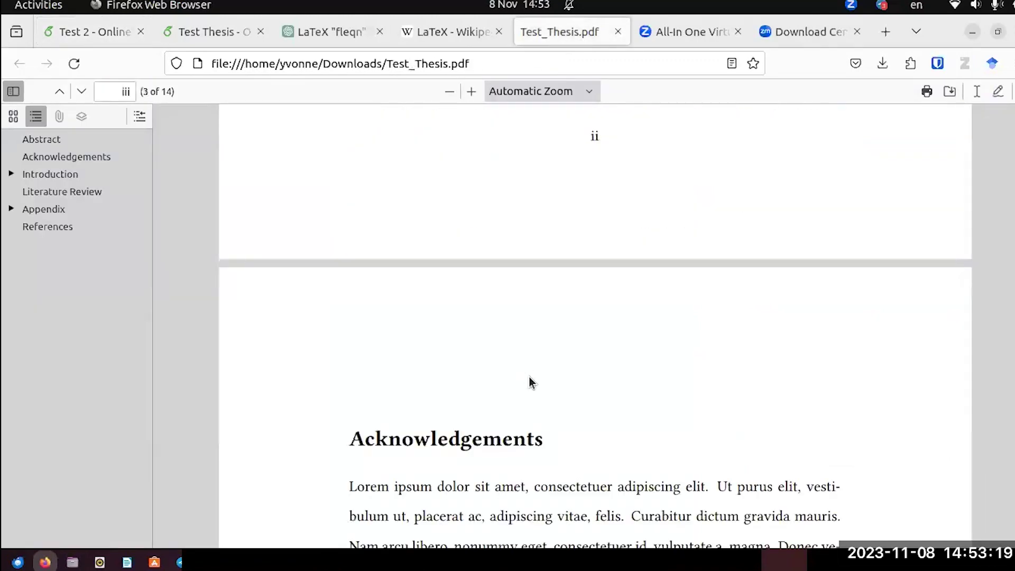
{"action": "scroll", "coordinate": [530, 377], "scroll_direction": "down", "scroll_amount": 5}
{"action": "scroll", "coordinate": [530, 377], "scroll_direction": "down", "scroll_amount": 3}
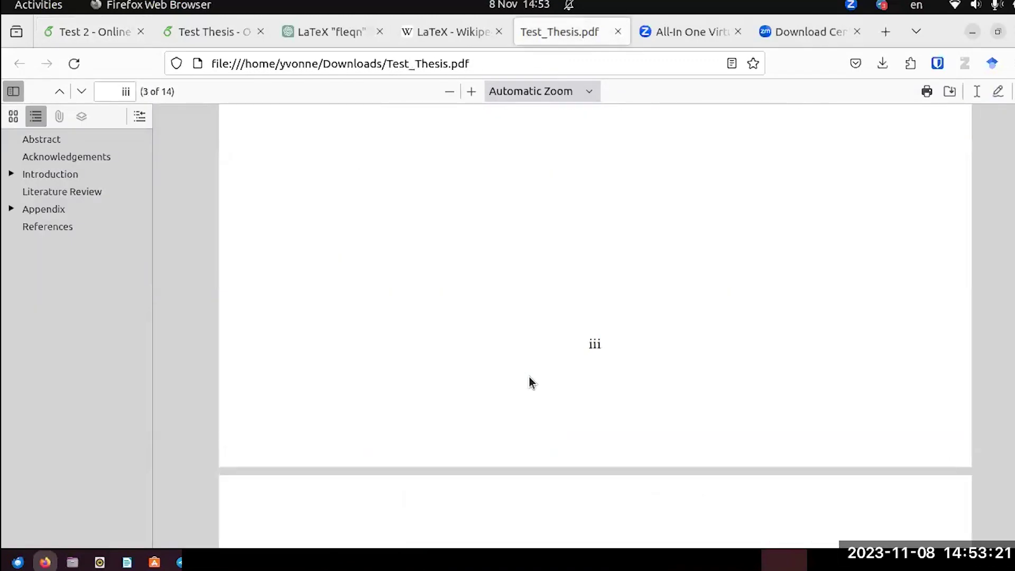
{"action": "scroll", "coordinate": [530, 381], "scroll_direction": "down", "scroll_amount": 2}
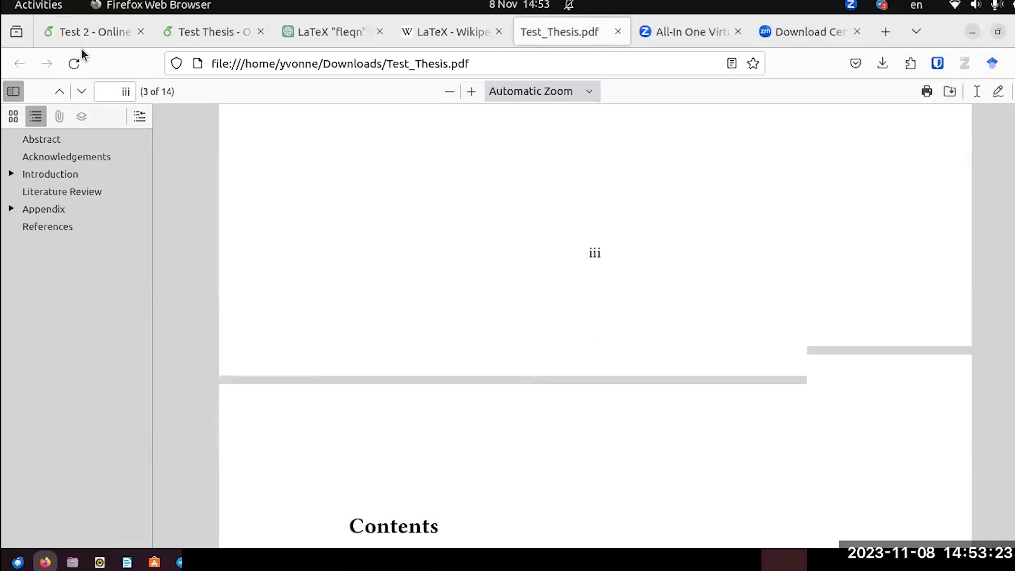
{"action": "scroll", "coordinate": [167, 148], "scroll_direction": "up", "scroll_amount": 2}
In Test 2, zoom the PDF preview out to whole pages, then recheck the reference Contents page.
{"action": "key", "text": "ctrl+1"}
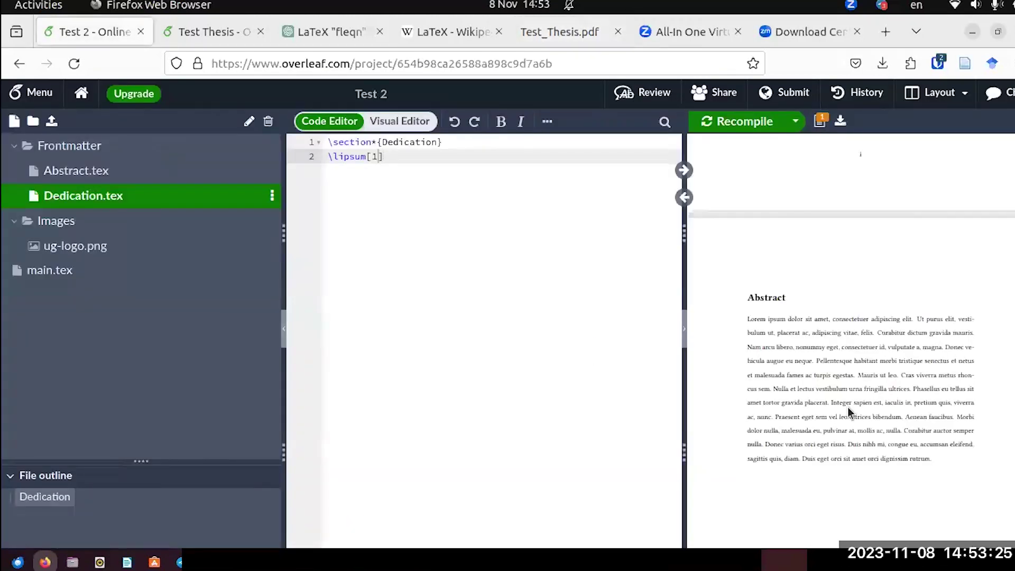
{"action": "scroll", "coordinate": [848, 412], "scroll_direction": "up", "scroll_amount": 6}
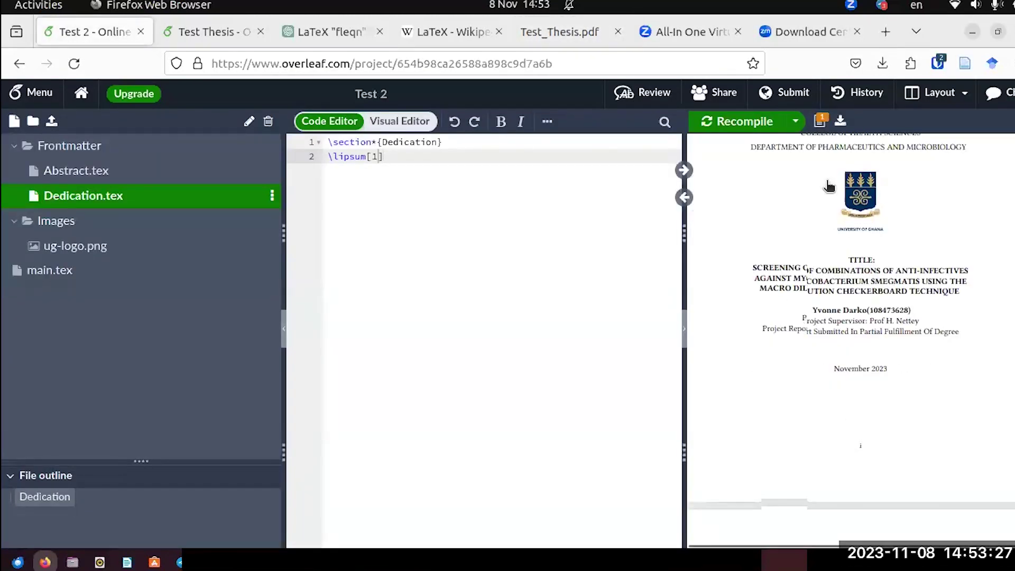
{"action": "scroll", "coordinate": [848, 412], "scroll_direction": "down", "scroll_amount": 2}
{"action": "scroll", "coordinate": [914, 317], "scroll_direction": "up", "scroll_amount": 2}
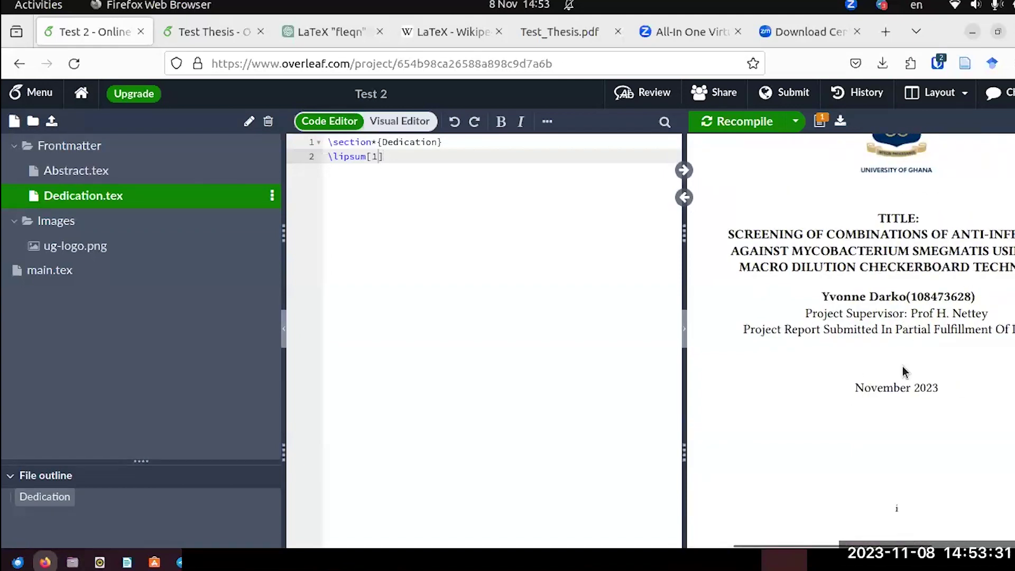
{"action": "scroll", "coordinate": [902, 368], "scroll_direction": "down", "scroll_amount": 3}
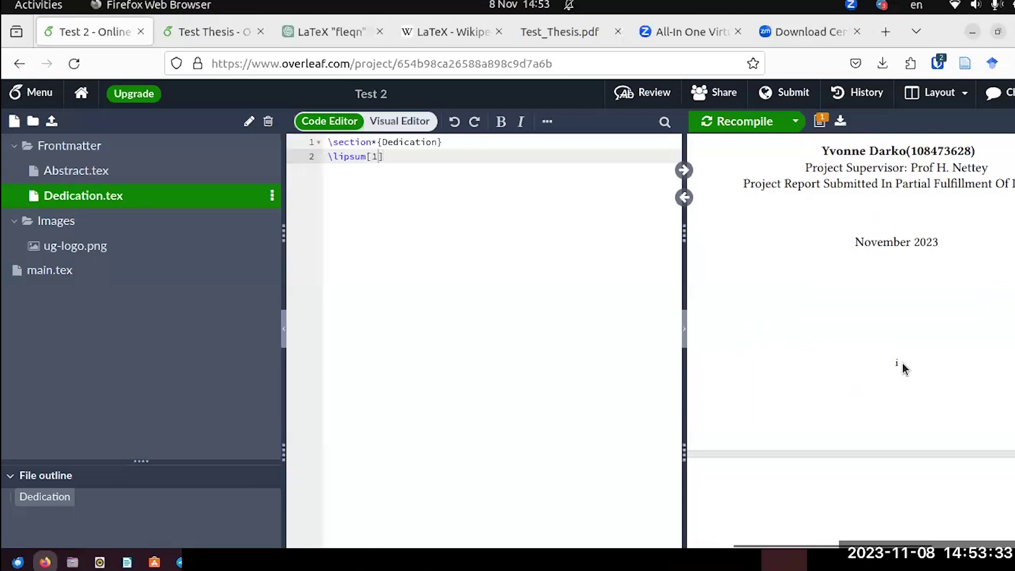
{"action": "scroll", "coordinate": [902, 365], "scroll_direction": "down", "scroll_amount": 6}
{"action": "scroll", "coordinate": [903, 367], "scroll_direction": "down", "scroll_amount": 5}
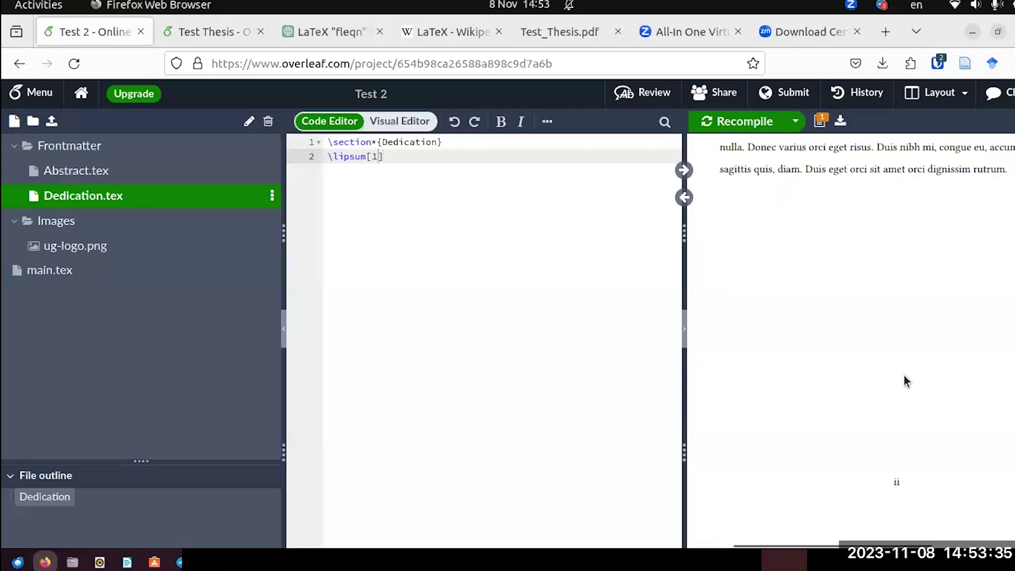
{"action": "scroll", "coordinate": [903, 376], "scroll_direction": "down", "scroll_amount": 10}
{"action": "scroll", "coordinate": [889, 466], "scroll_direction": "down", "scroll_amount": 2}
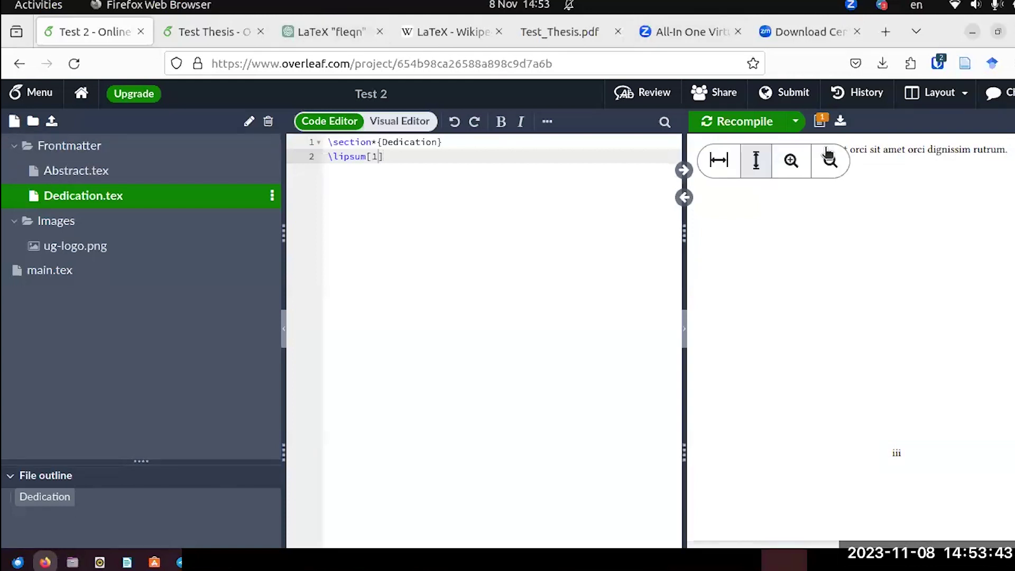
{"action": "left_click", "coordinate": [827, 155]}
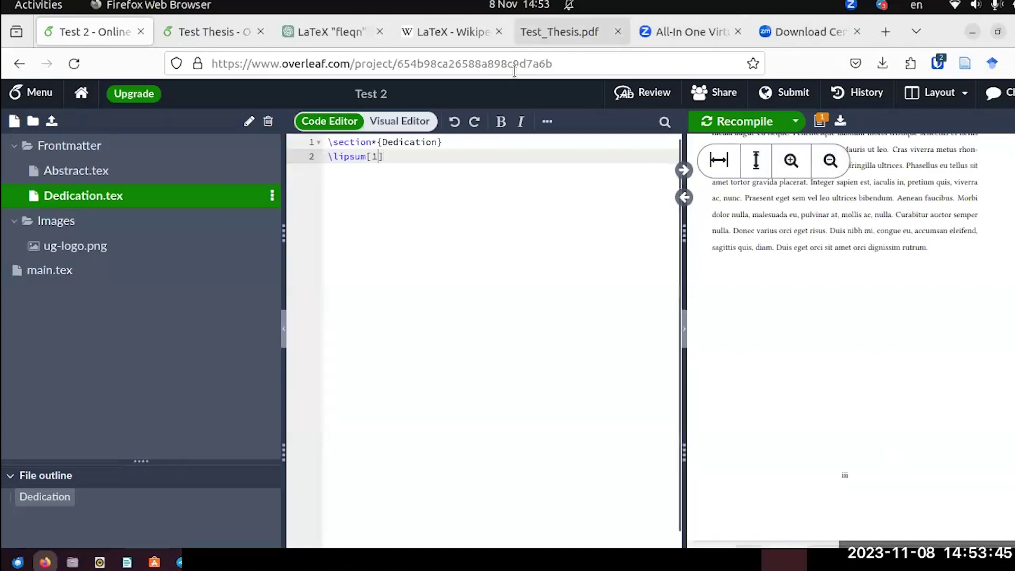
{"action": "key", "text": "alt+5"}
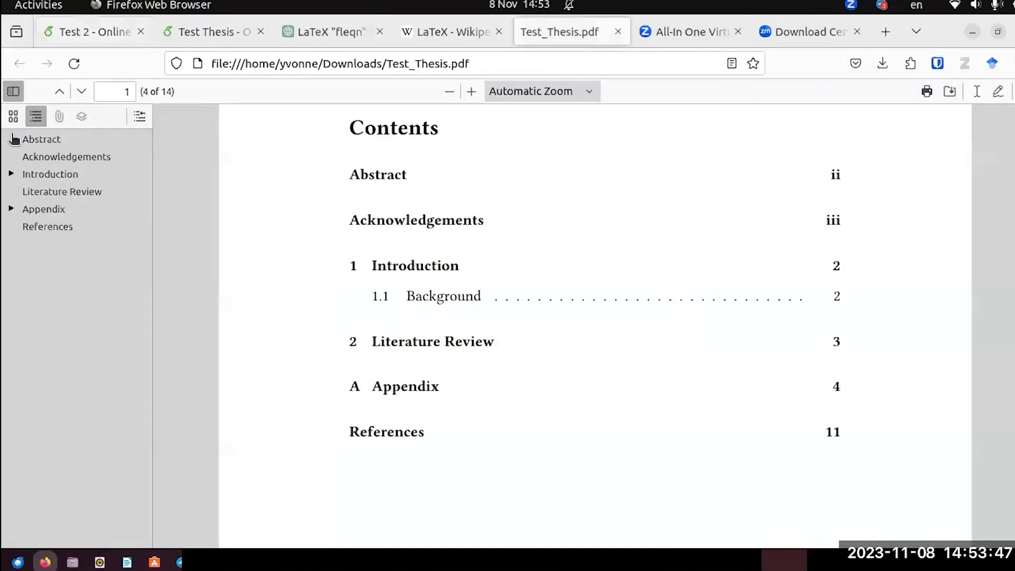
{"action": "left_click", "coordinate": [76, 36]}
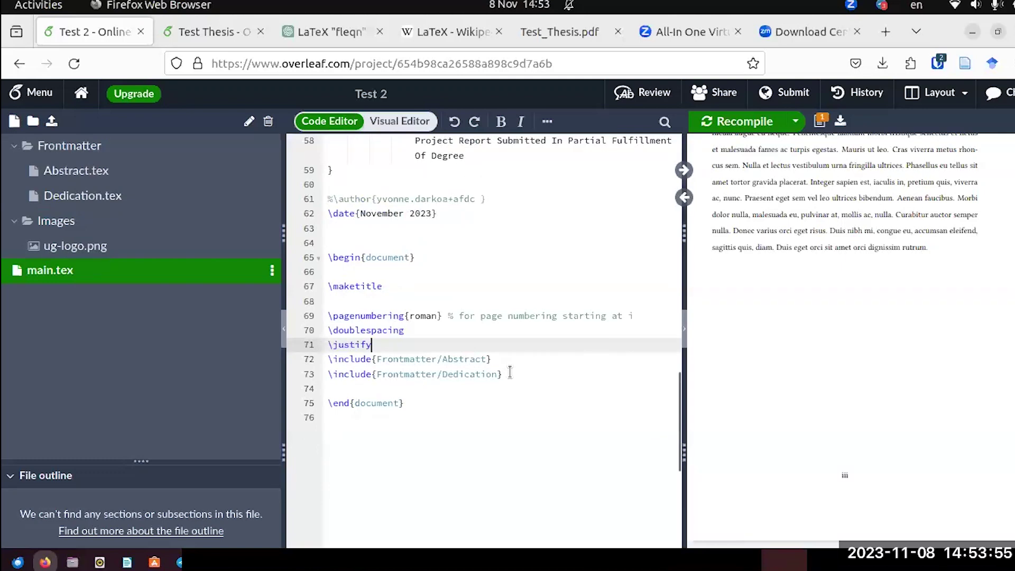
Add two blank lines after the Dedication include and select \tableofcontents in Test Thesis's main.tex.
{"action": "left_click", "coordinate": [510, 373]}
{"action": "key", "text": "Return"}
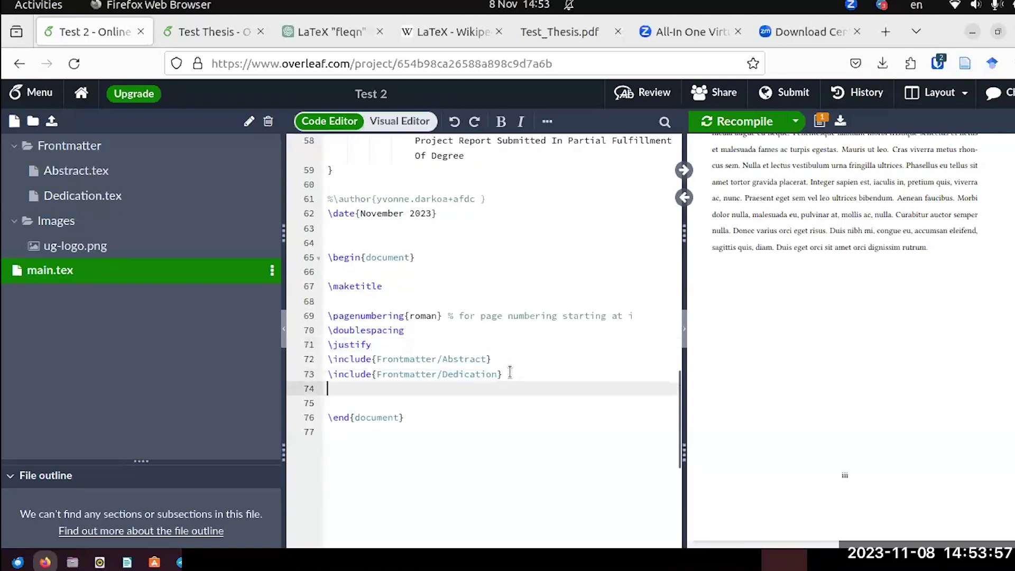
{"action": "key", "text": "Return"}
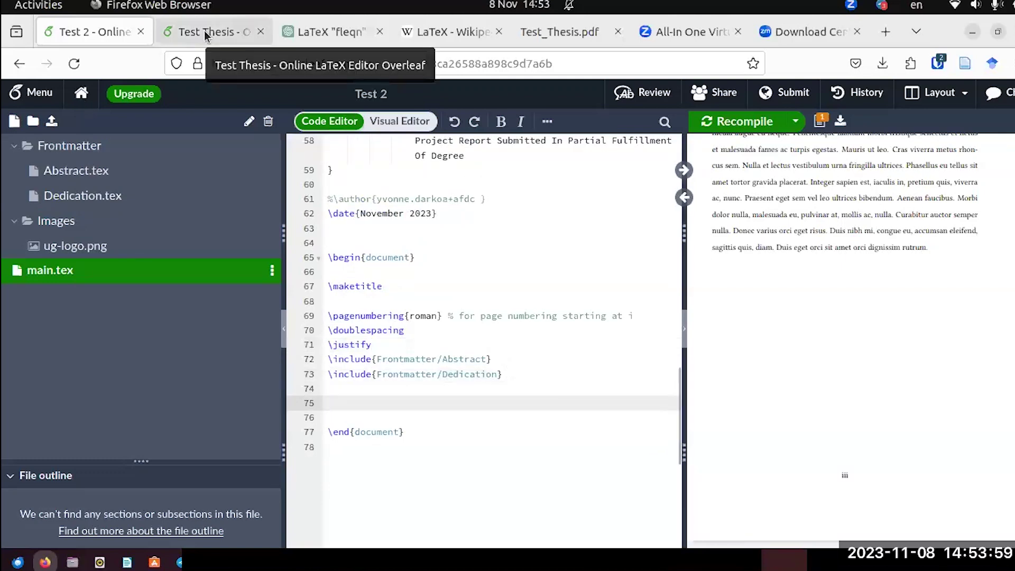
{"action": "left_click", "coordinate": [204, 31]}
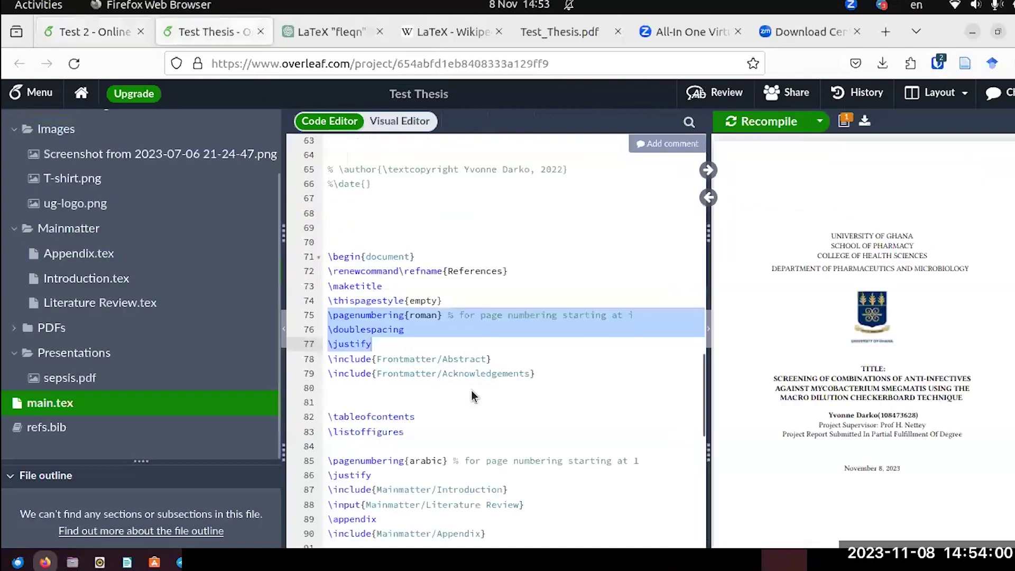
{"action": "left_click", "coordinate": [418, 417]}
{"action": "left_click", "coordinate": [325, 423], "text": "shift"}
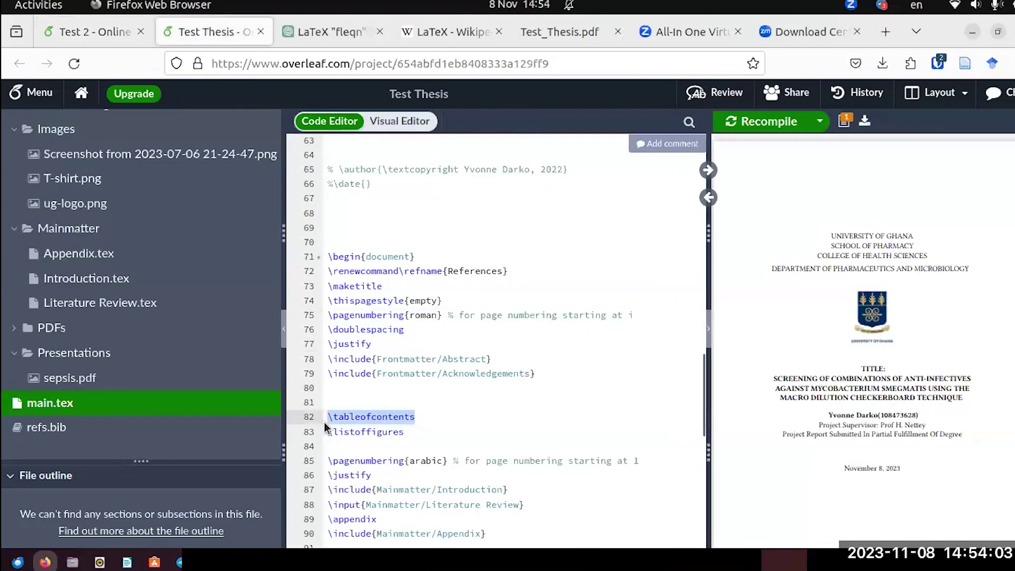
Insert \tableofcontents after the Dedication include in Test 2, recompile, and view the empty Contents page.
{"action": "key", "text": "ctrl+Page_Up"}
{"action": "type", "text": "<<<"}
{"action": "key", "text": "BackSpace"}
{"action": "key", "text": "BackSpace"}
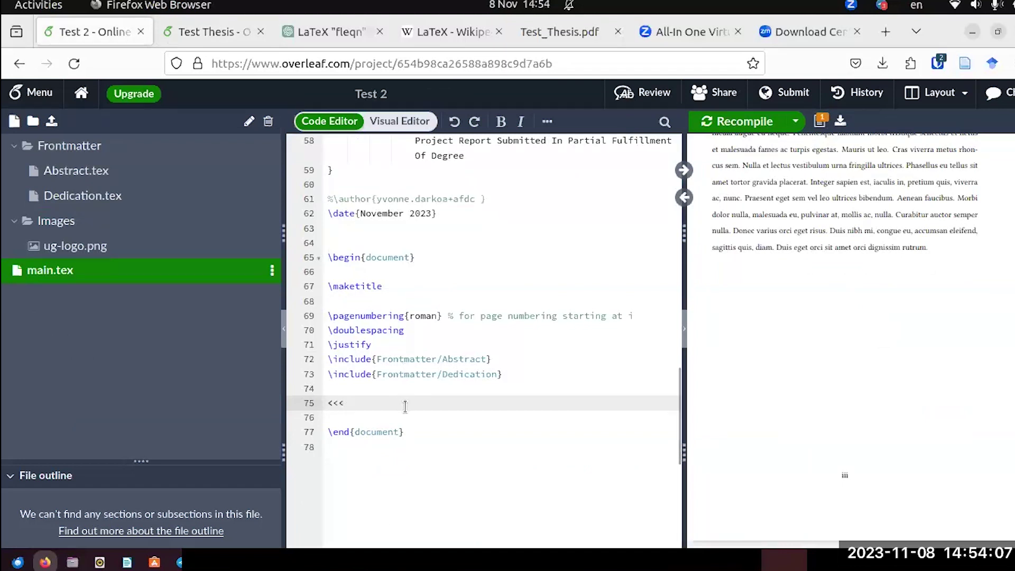
{"action": "key", "text": "BackSpace"}
{"action": "key", "text": "BackSpace"}
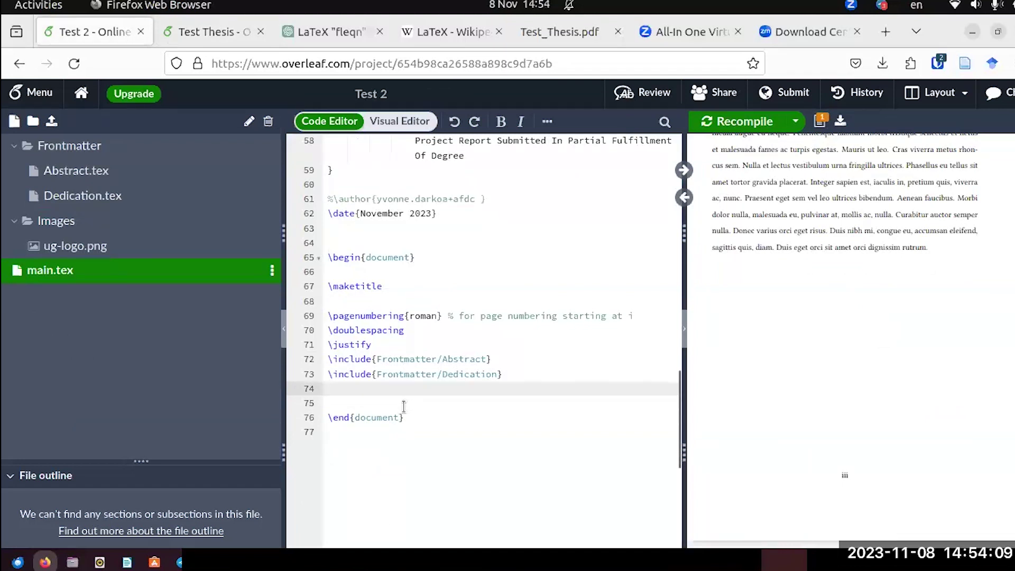
{"action": "type", "text": "ableofcontents"}
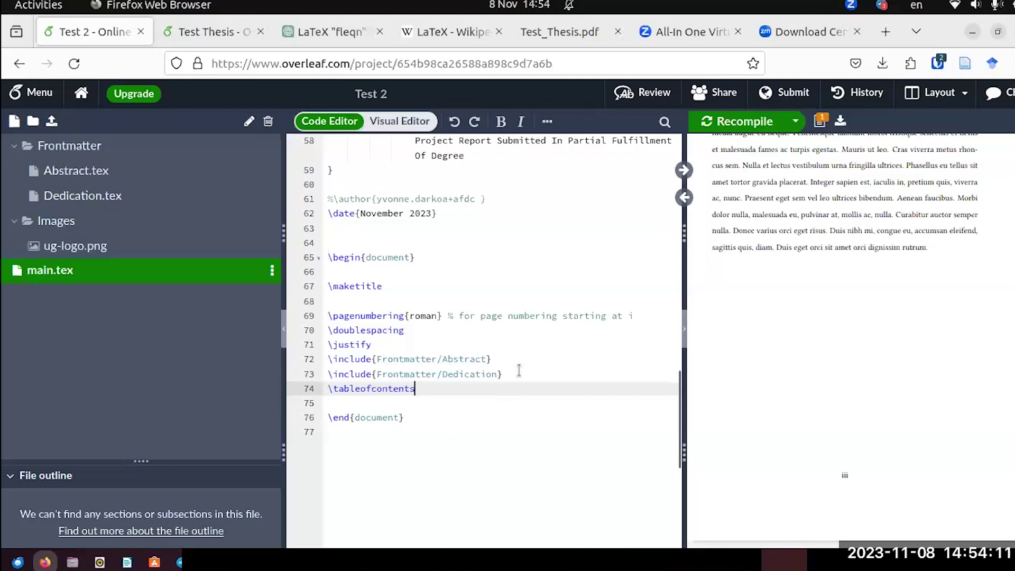
{"action": "left_click", "coordinate": [519, 370]}
{"action": "key", "text": "Return"}
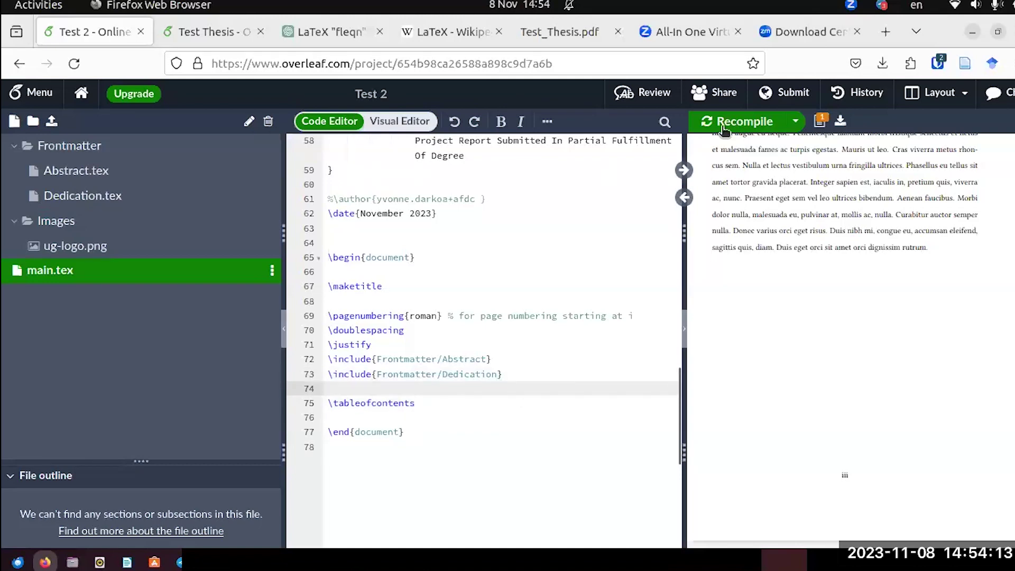
{"action": "key", "text": "ctrl+s"}
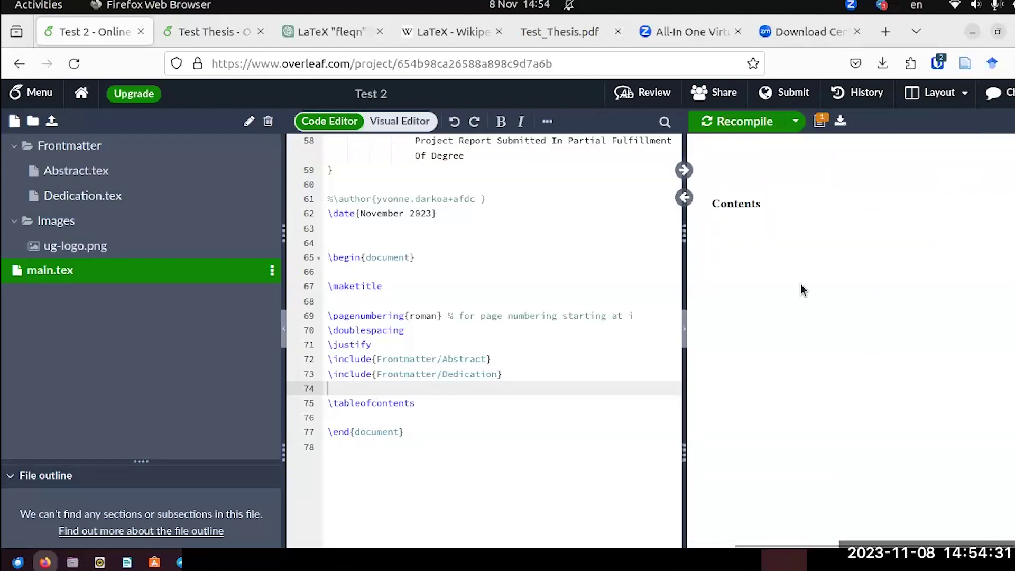
{"action": "scroll", "coordinate": [817, 309], "scroll_direction": "down", "scroll_amount": 5}
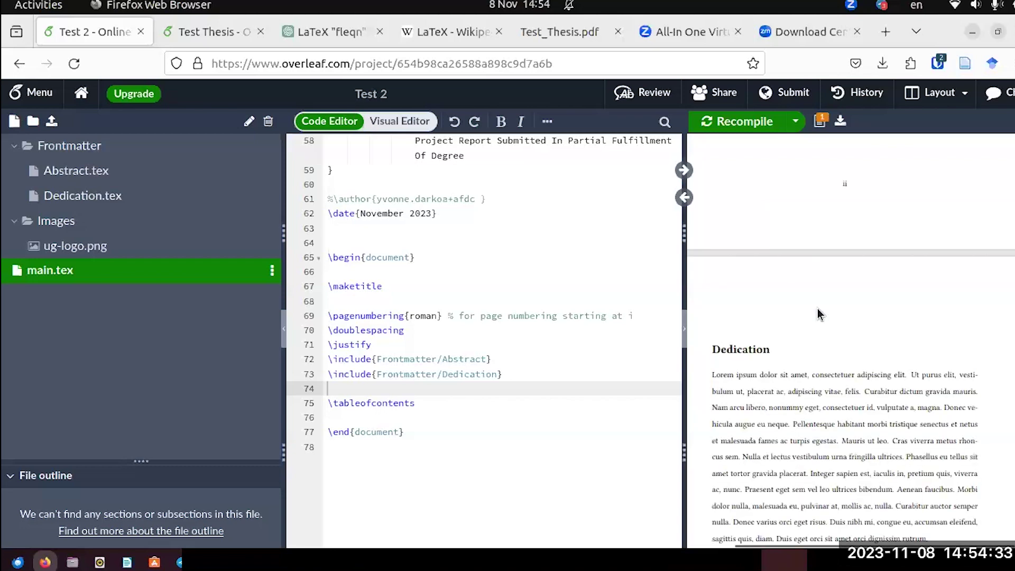
{"action": "scroll", "coordinate": [817, 313], "scroll_direction": "down", "scroll_amount": 3}
{"action": "scroll", "coordinate": [817, 312], "scroll_direction": "up", "scroll_amount": 3}
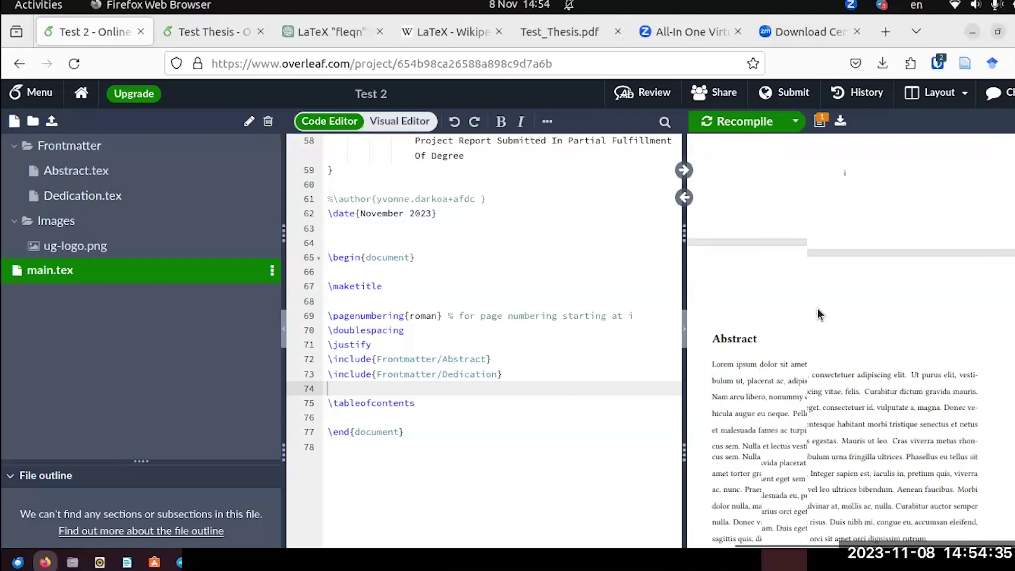
{"action": "scroll", "coordinate": [817, 312], "scroll_direction": "up", "scroll_amount": 5}
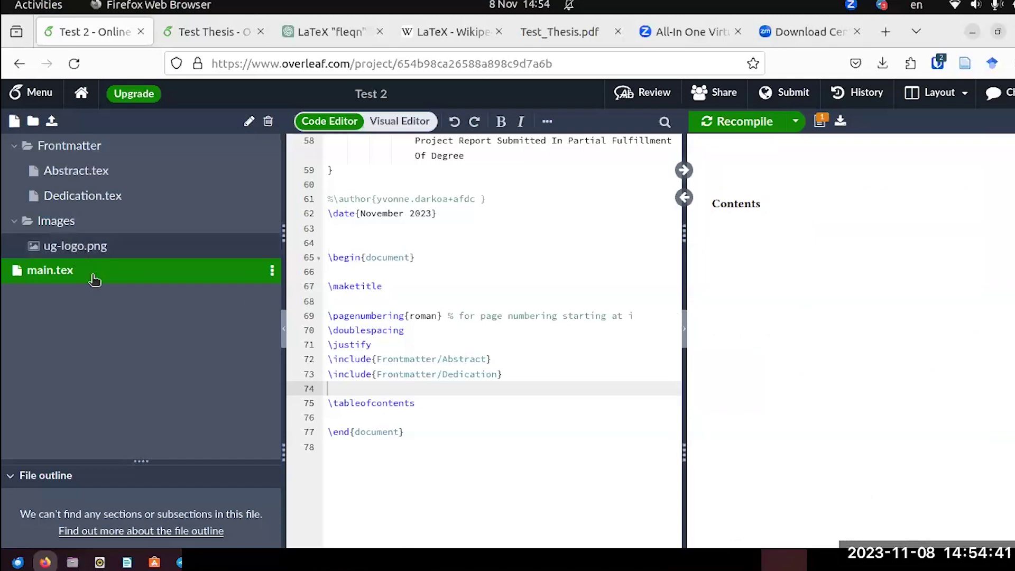
Copy line 3 of Test Thesis's Abstract.tex, the \addcontentsline{toc}{section}{Abstract} entry, and go back to Test 2.
{"action": "left_click", "coordinate": [203, 33]}
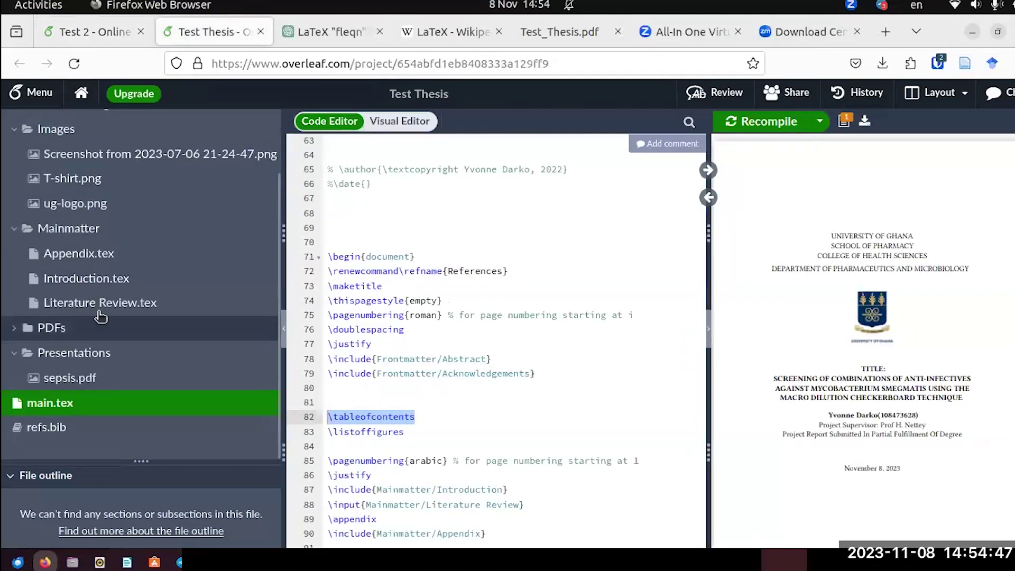
{"action": "scroll", "coordinate": [64, 204], "scroll_direction": "up", "scroll_amount": 3}
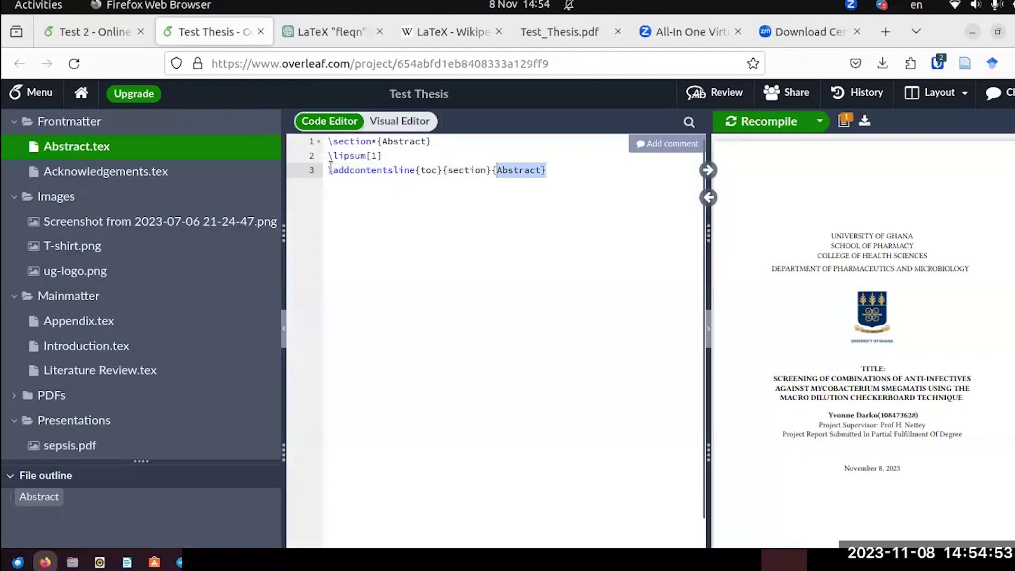
{"action": "triple_click", "coordinate": [328, 170]}
{"action": "key", "text": "ctrl+c"}
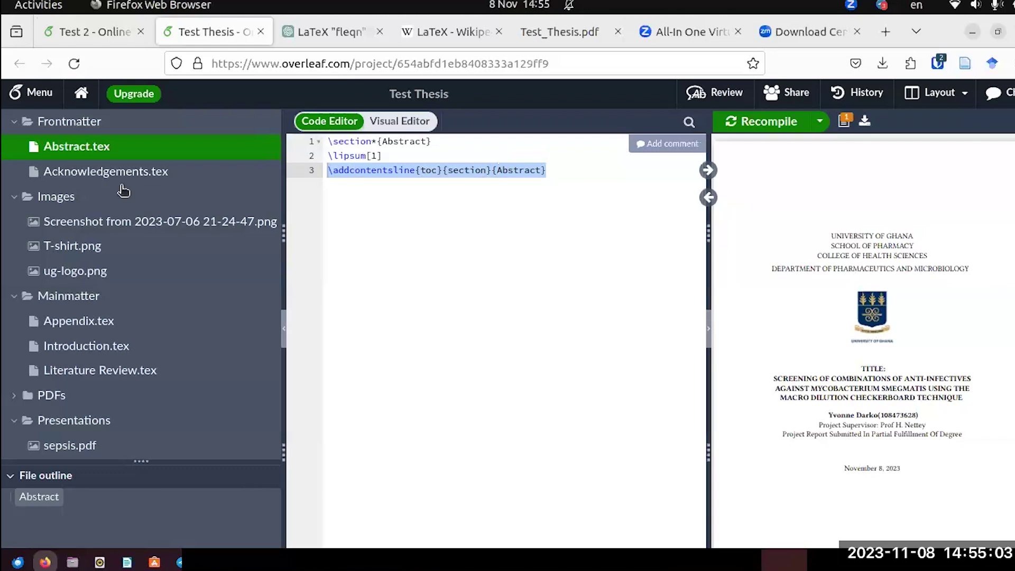
{"action": "key", "text": "ctrl+Page_Up"}
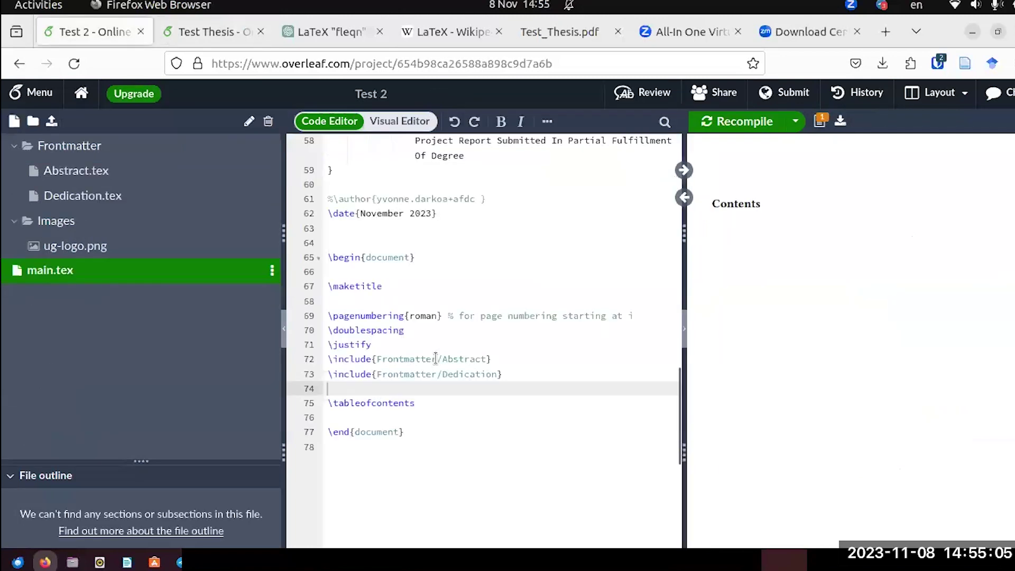
Append \addcontentsline{toc}{section}{Abstract} after the lipsum text in Abstract.tex.
{"action": "left_click", "coordinate": [97, 174]}
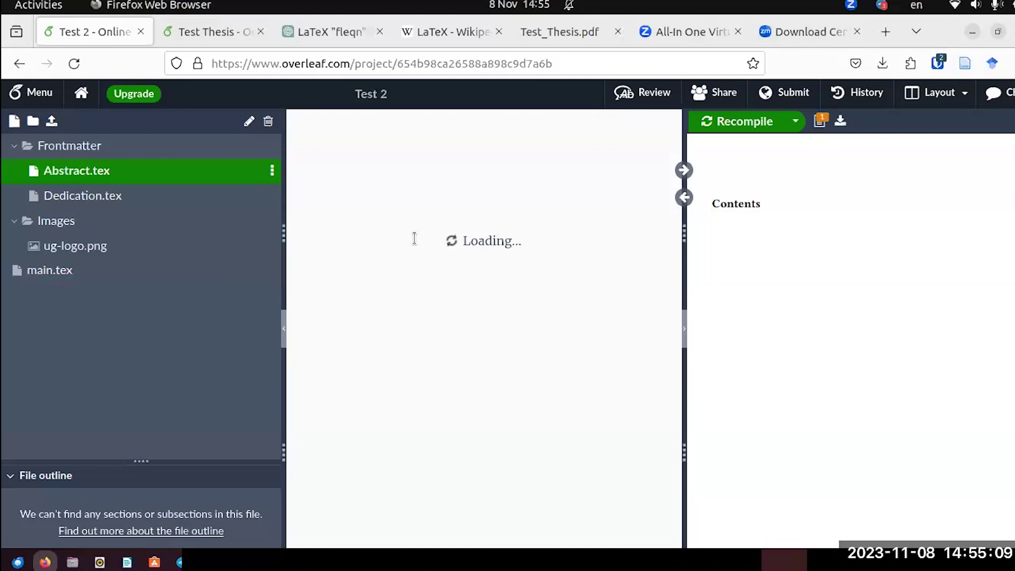
{"action": "key", "text": "Return"}
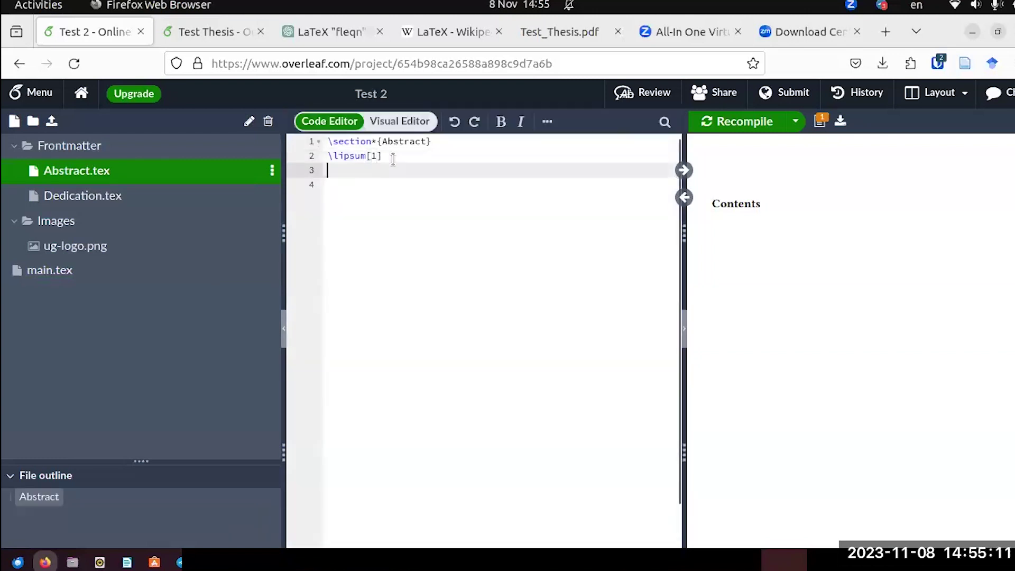
{"action": "key", "text": "ctrl+v"}
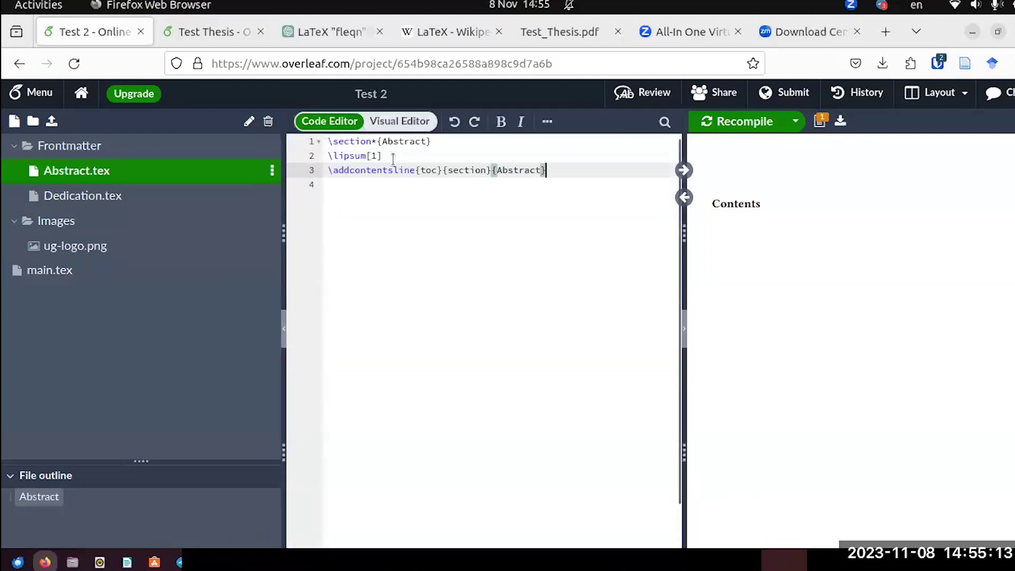
Add \addcontentsline{toc}{section}{Dedication} to Dedication.tex and recompile the PDF.
{"action": "left_click", "coordinate": [82, 196]}
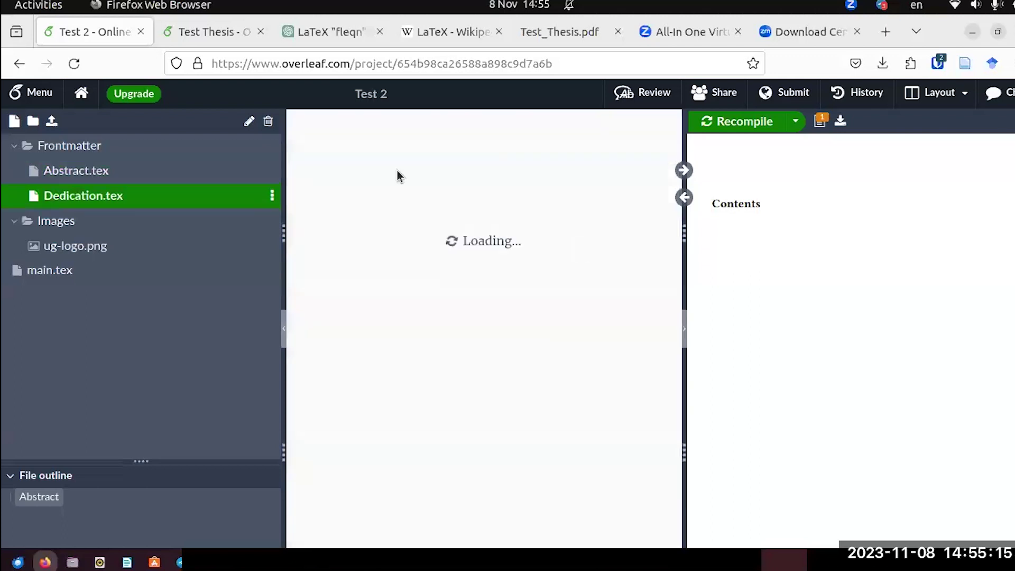
{"action": "key", "text": "Return"}
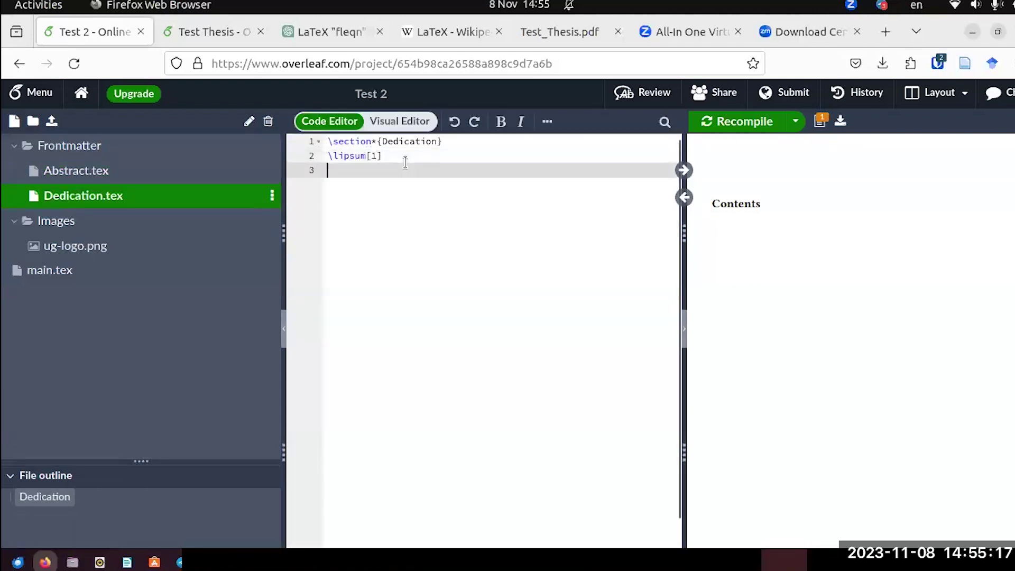
{"action": "type", "text": "\\addcontentsline{toc}{section}{Abstract}"}
{"action": "left_click_drag", "start_coordinate": [540, 169], "coordinate": [496, 170]}
{"action": "type", "text": "Dedi"}
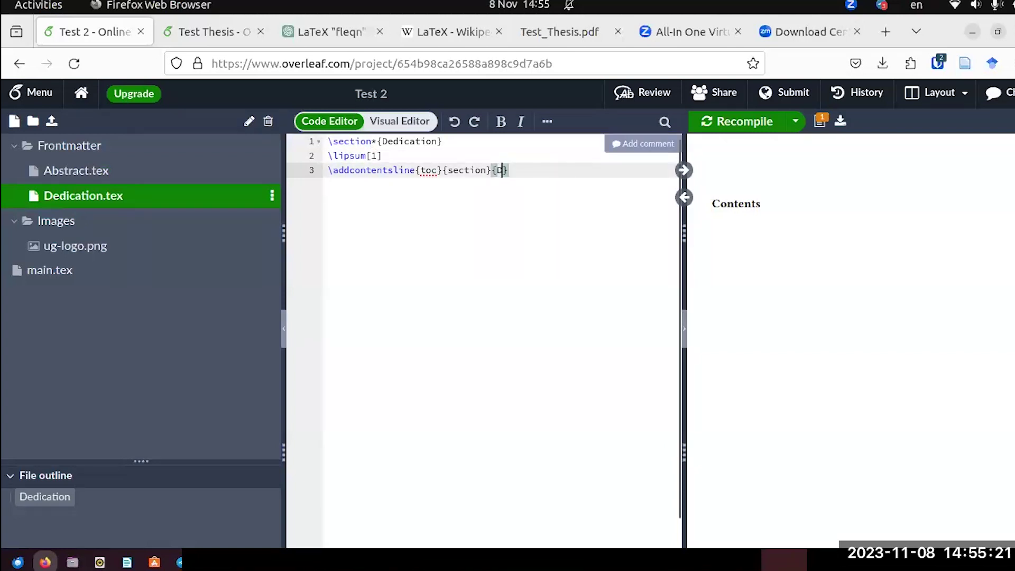
{"action": "type", "text": "cation"}
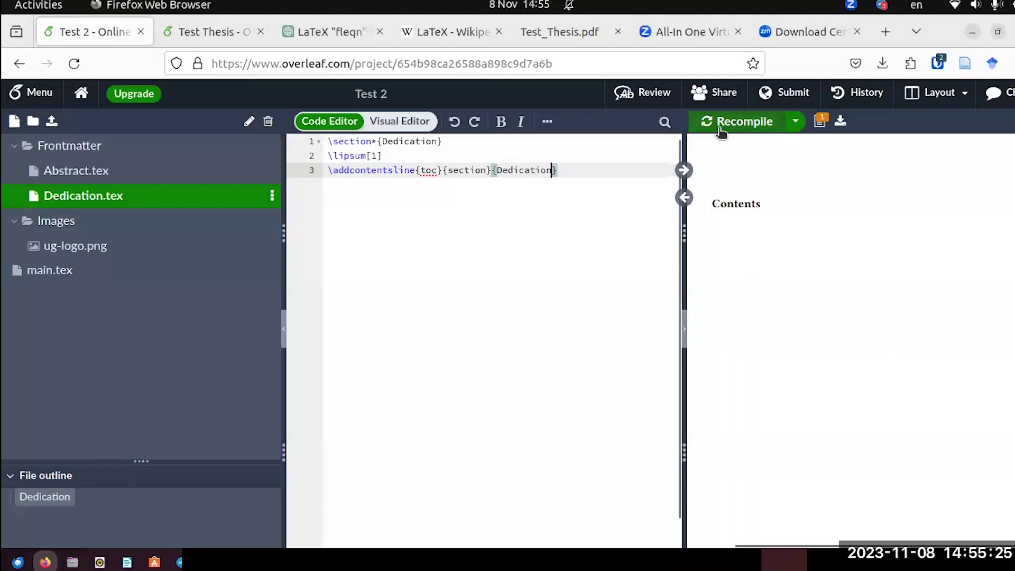
{"action": "left_click", "coordinate": [745, 121]}
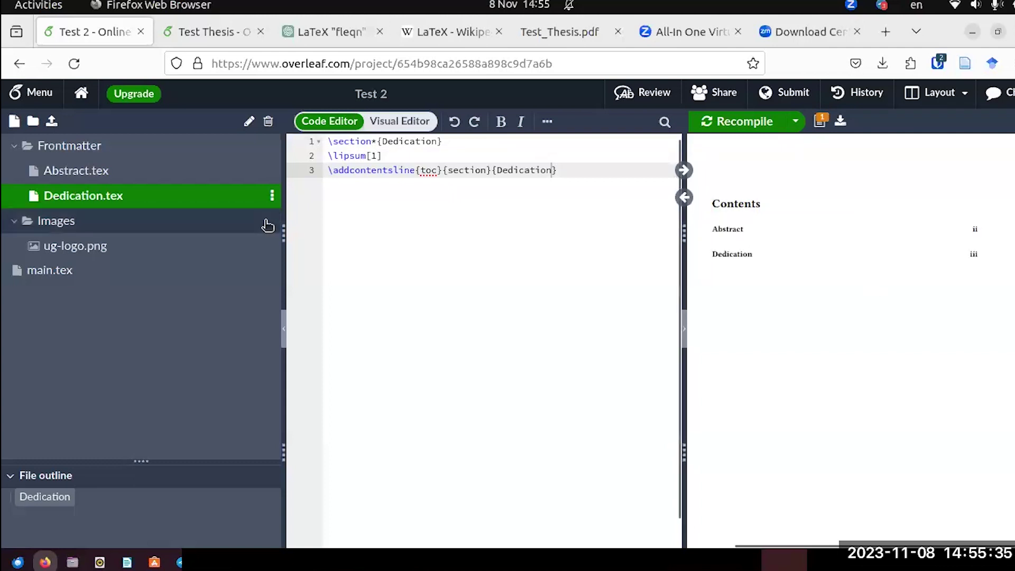
{"action": "scroll", "coordinate": [705, 305], "scroll_direction": "up", "scroll_amount": 5}
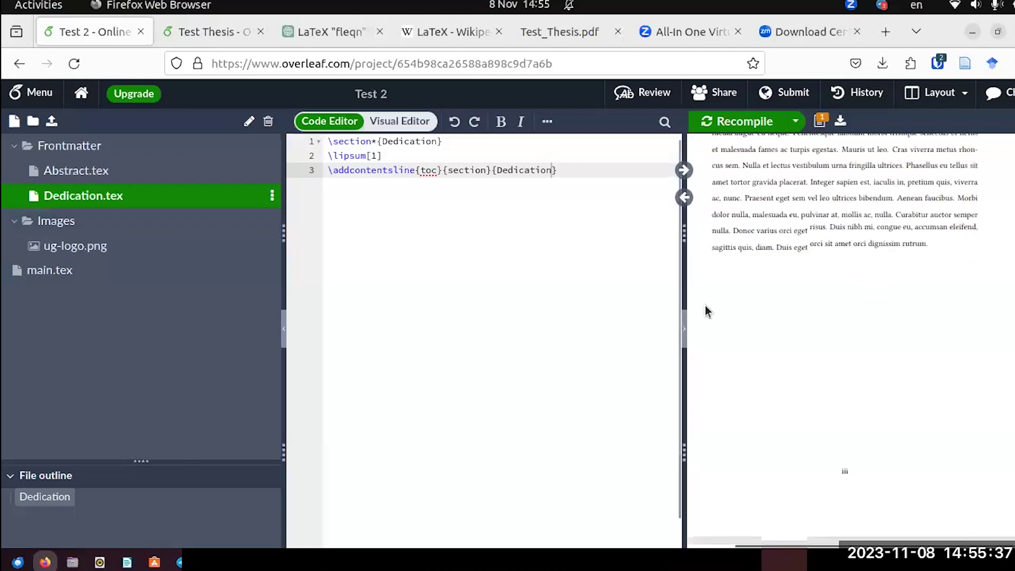
{"action": "scroll", "coordinate": [705, 306], "scroll_direction": "up", "scroll_amount": 5}
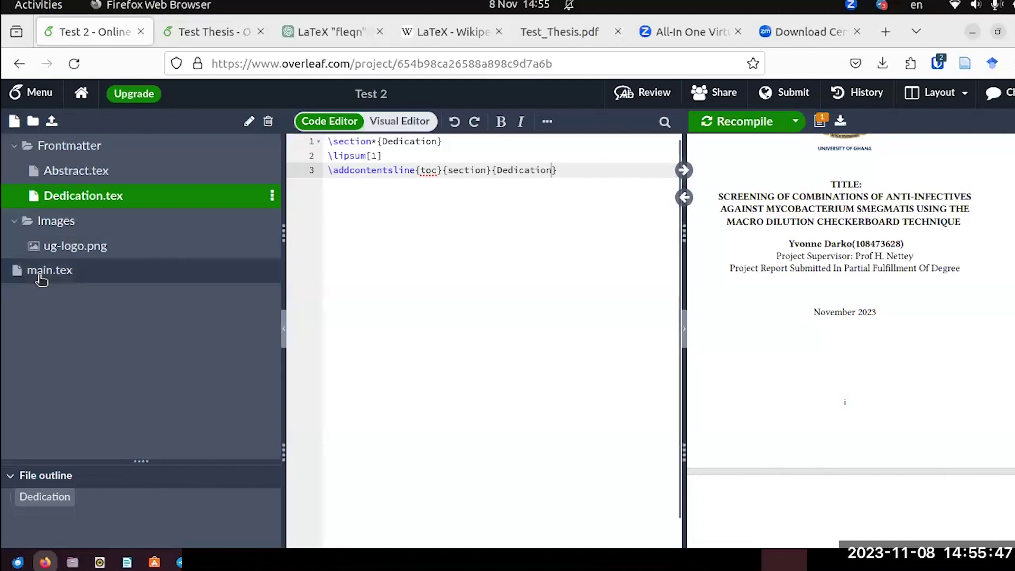
Open Test 2's main.tex and copy the \thispagestyle{empty} line from Test Thesis's main.tex.
{"action": "left_click", "coordinate": [275, 268]}
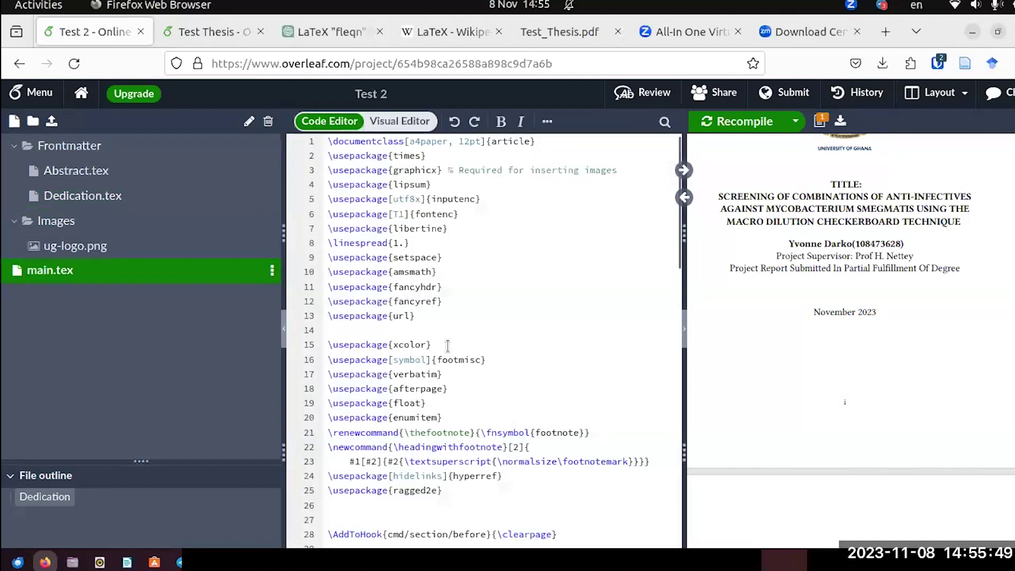
{"action": "scroll", "coordinate": [469, 346], "scroll_direction": "down", "scroll_amount": 2}
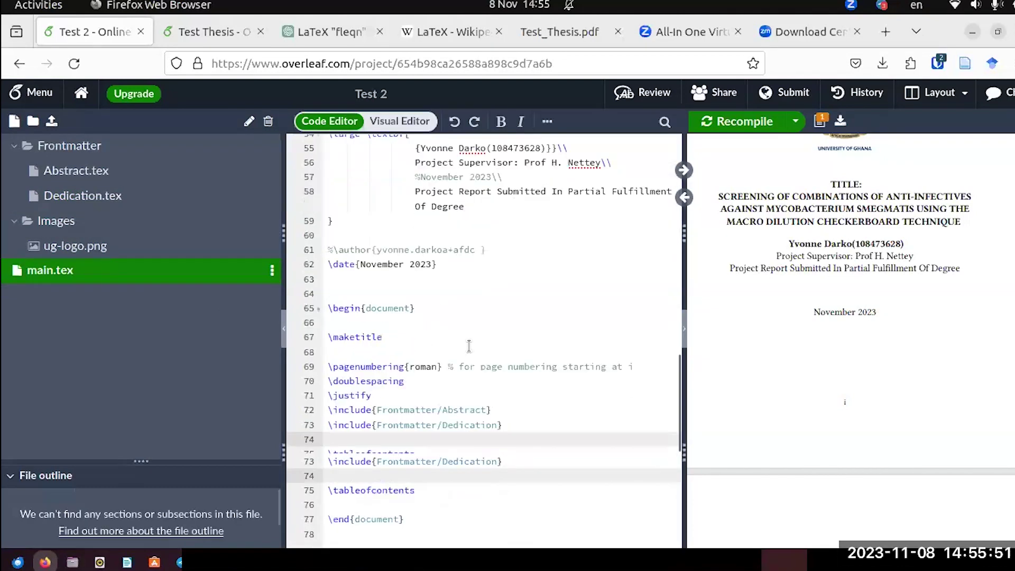
{"action": "scroll", "coordinate": [469, 346], "scroll_direction": "down", "scroll_amount": 1}
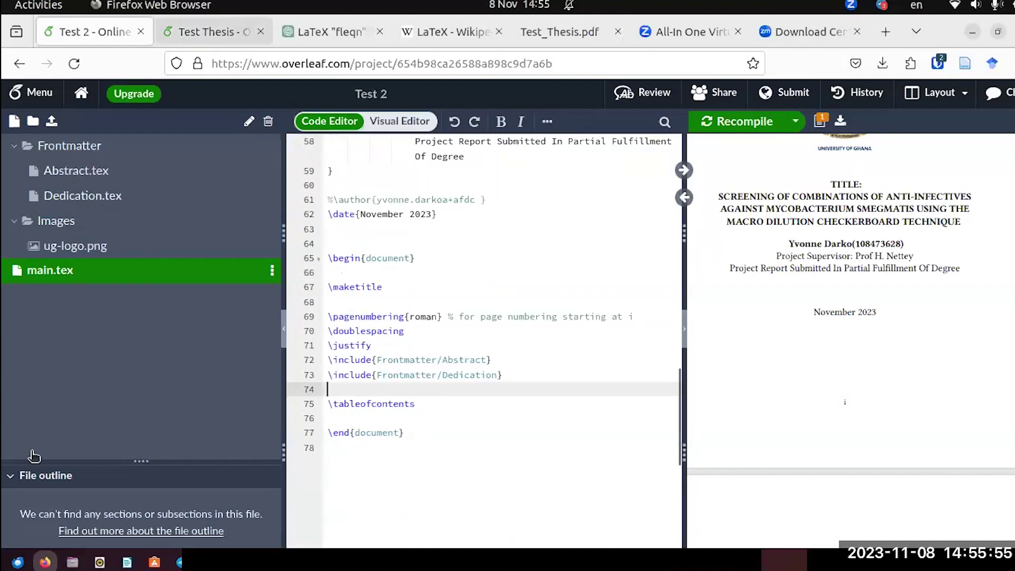
{"action": "key", "text": "ctrl+Tab"}
{"action": "scroll", "coordinate": [63, 407], "scroll_direction": "down", "scroll_amount": 2}
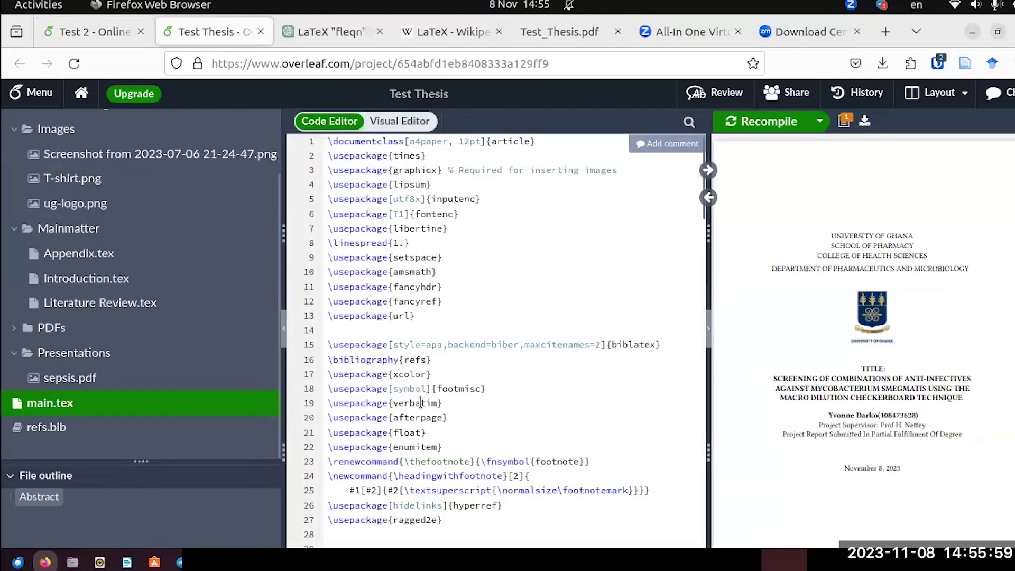
{"action": "left_click_drag", "start_coordinate": [442, 301], "coordinate": [321, 299]}
{"action": "key", "text": "ctrl+c"}
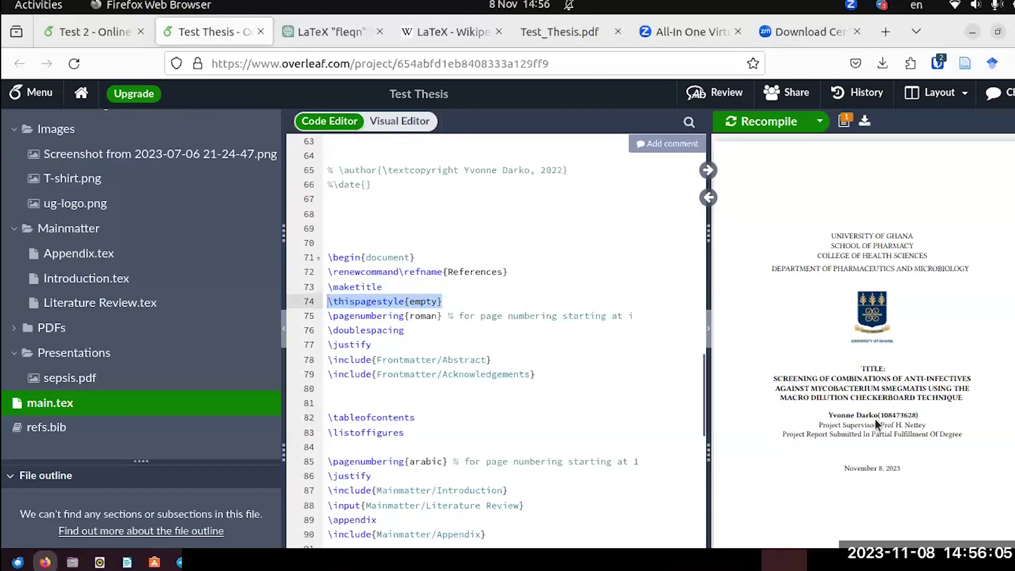
{"action": "key", "text": "ctrl+Page_Up"}
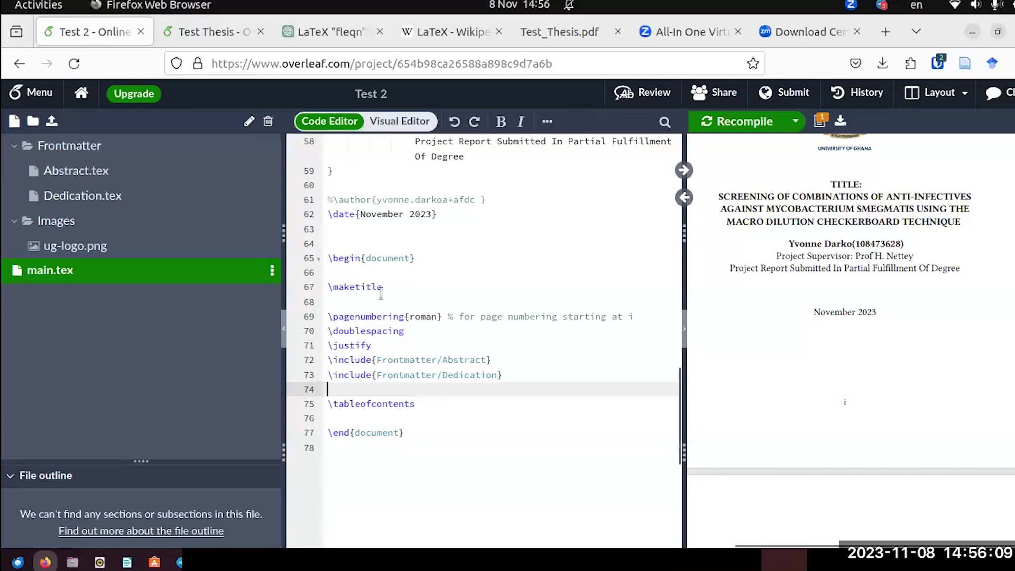
Paste \thispagestyle{empty} on line 68 below \maketitle and recompile.
{"action": "left_click", "coordinate": [345, 300]}
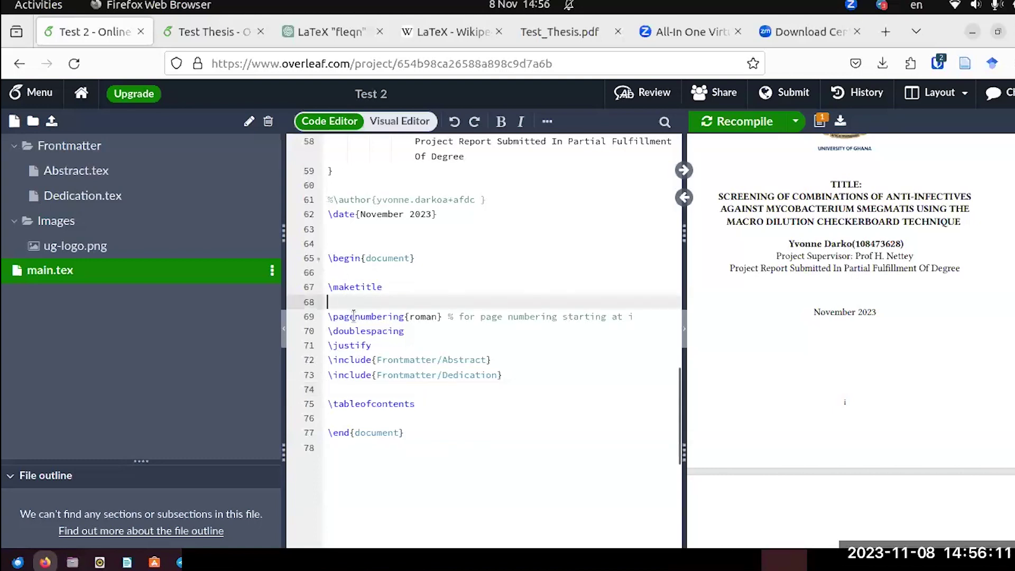
{"action": "key", "text": "Return"}
{"action": "key", "text": "Up"}
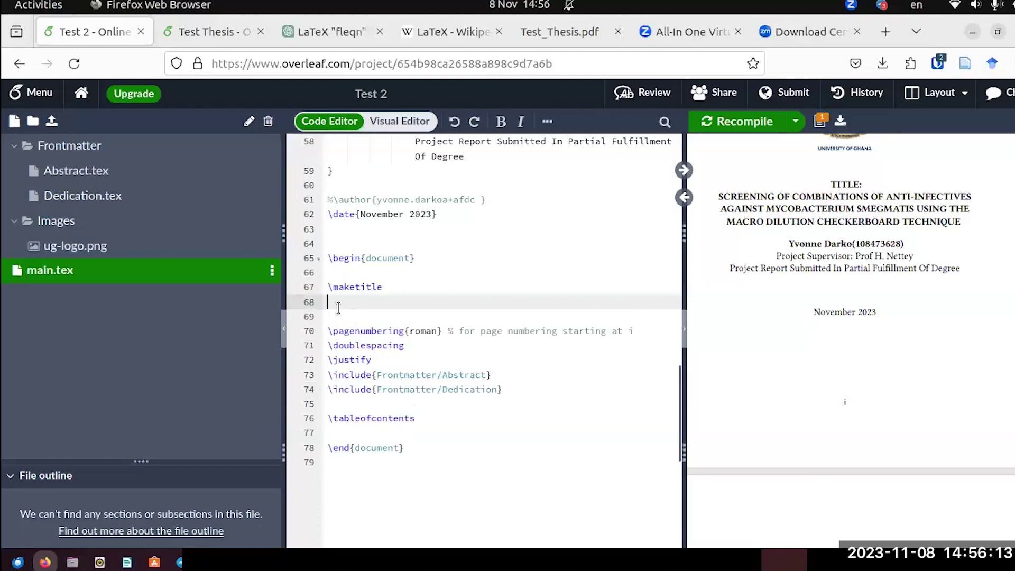
{"action": "key", "text": "ctrl+v"}
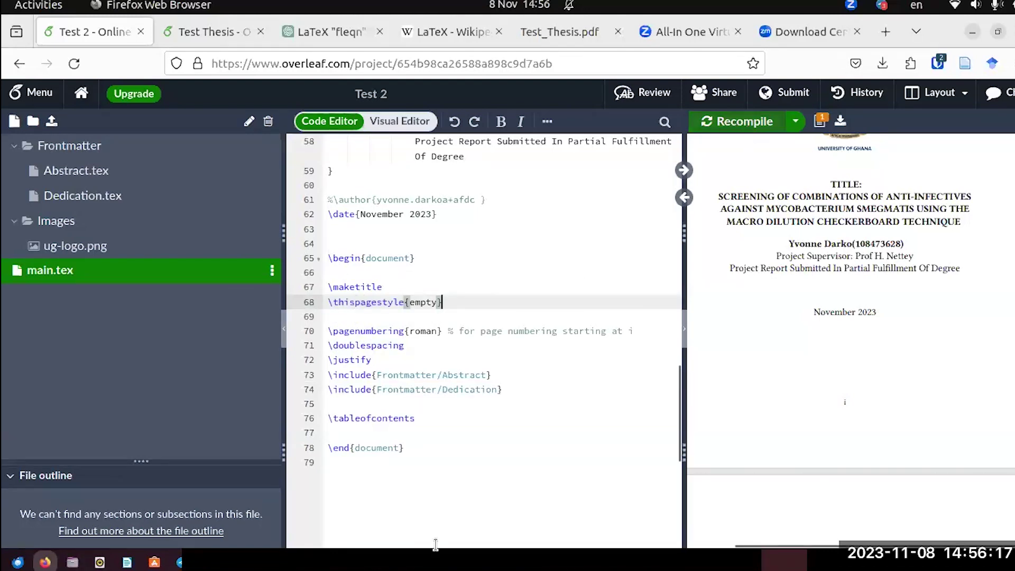
{"action": "key", "text": "ctrl+s"}
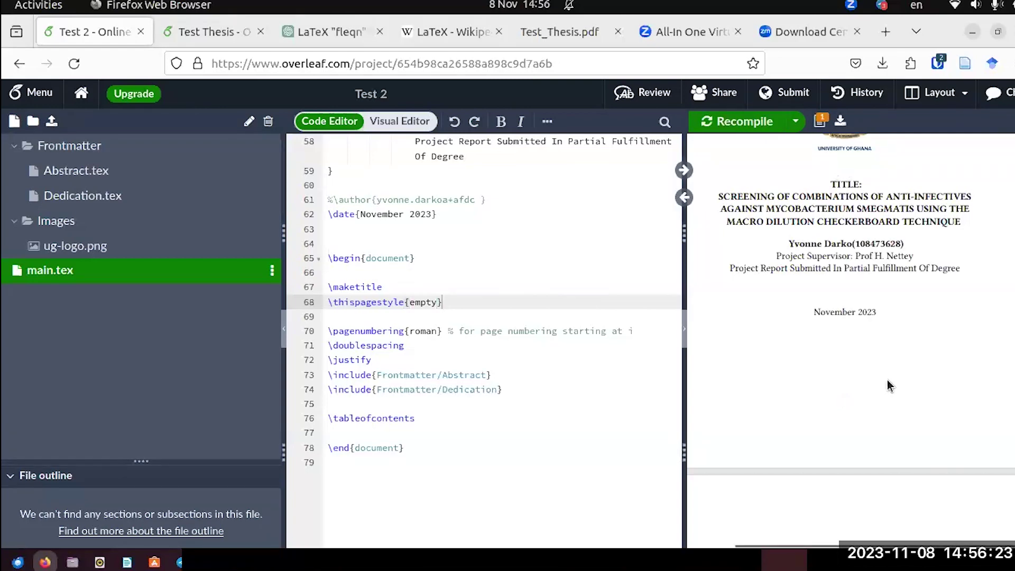
{"action": "scroll", "coordinate": [888, 380], "scroll_direction": "down", "scroll_amount": 2}
{"action": "scroll", "coordinate": [879, 380], "scroll_direction": "down", "scroll_amount": 10}
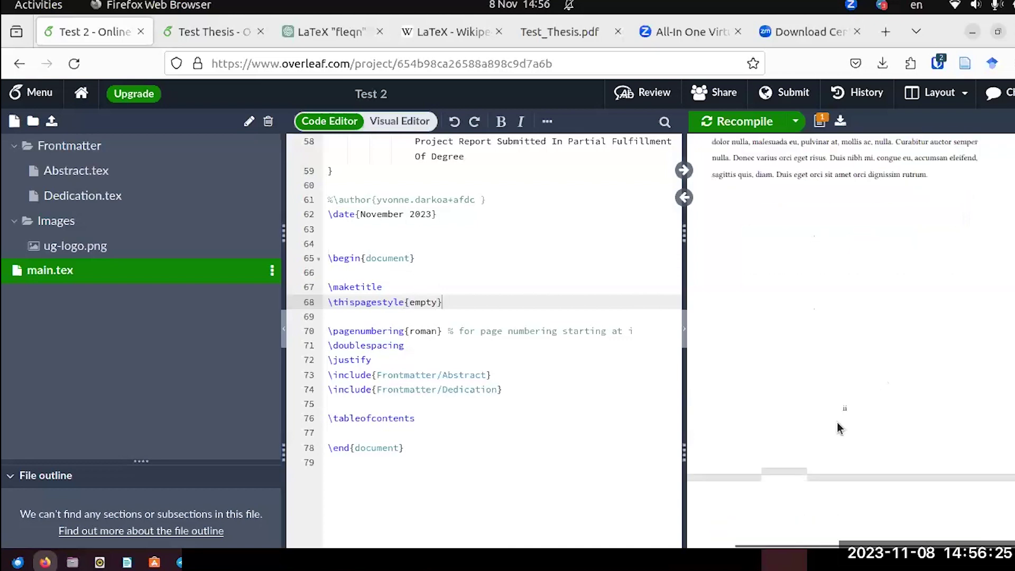
{"action": "scroll", "coordinate": [837, 423], "scroll_direction": "down", "scroll_amount": 15}
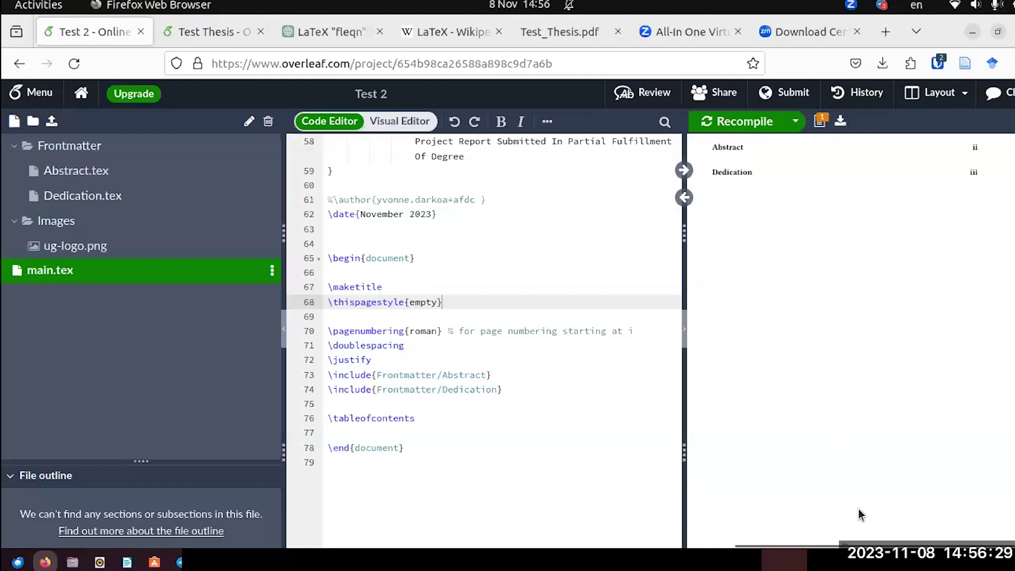
{"action": "scroll", "coordinate": [846, 491], "scroll_direction": "down", "scroll_amount": 3}
{"action": "scroll", "coordinate": [842, 483], "scroll_direction": "up", "scroll_amount": 3}
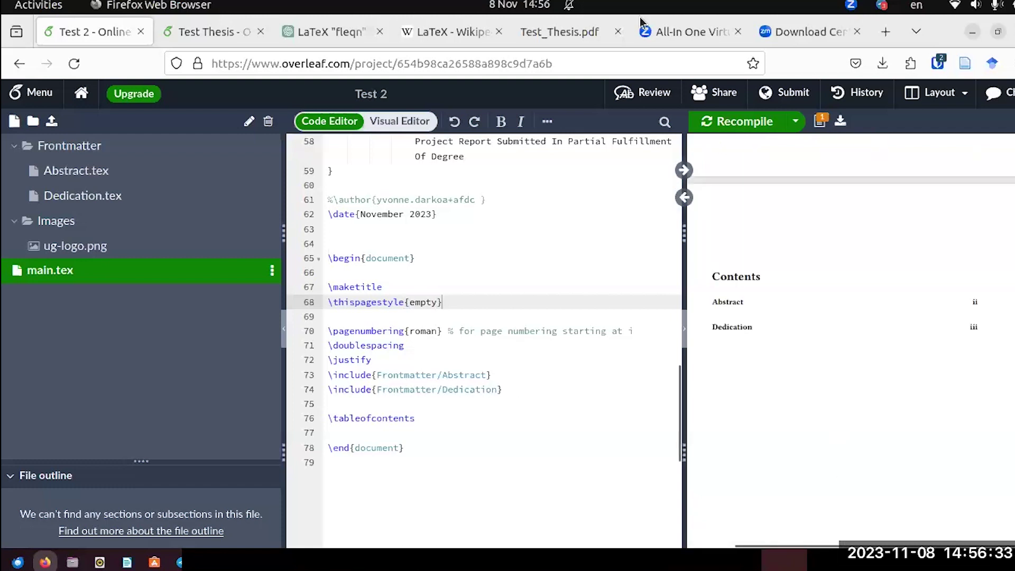
{"action": "left_click", "coordinate": [559, 30]}
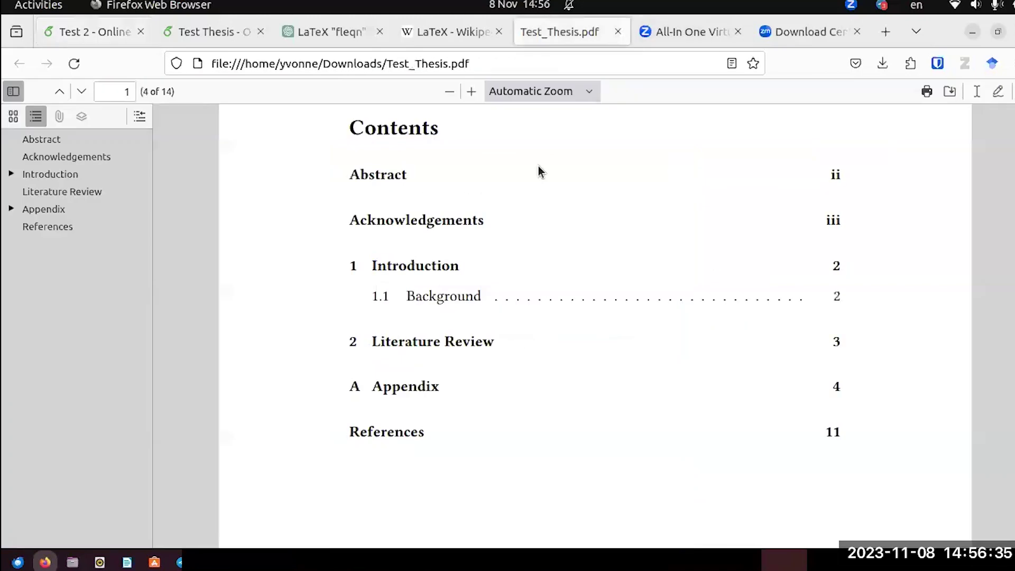
{"action": "left_click", "coordinate": [482, 274]}
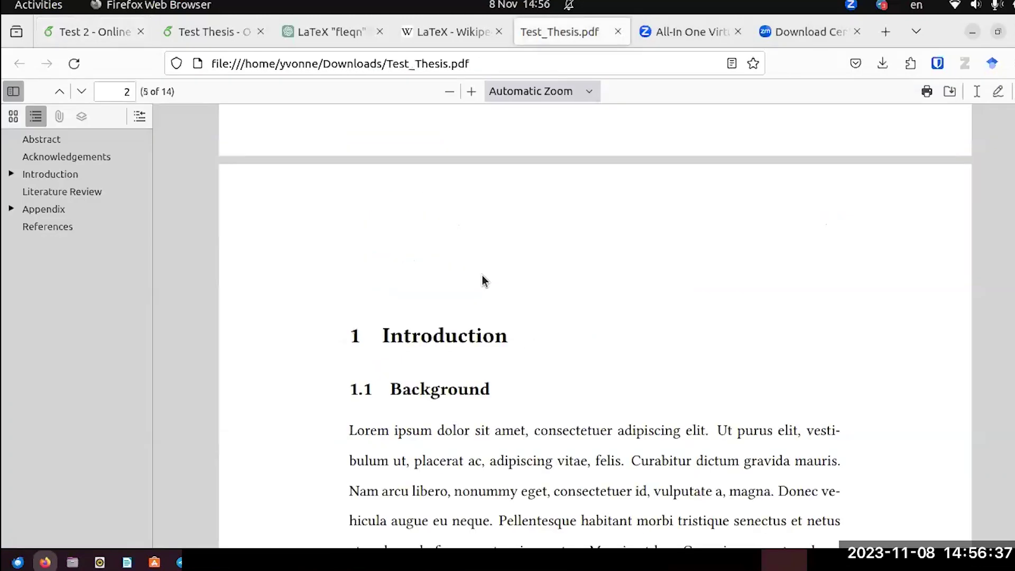
{"action": "scroll", "coordinate": [482, 275], "scroll_direction": "down", "scroll_amount": 3}
{"action": "scroll", "coordinate": [494, 186], "scroll_direction": "down", "scroll_amount": 15}
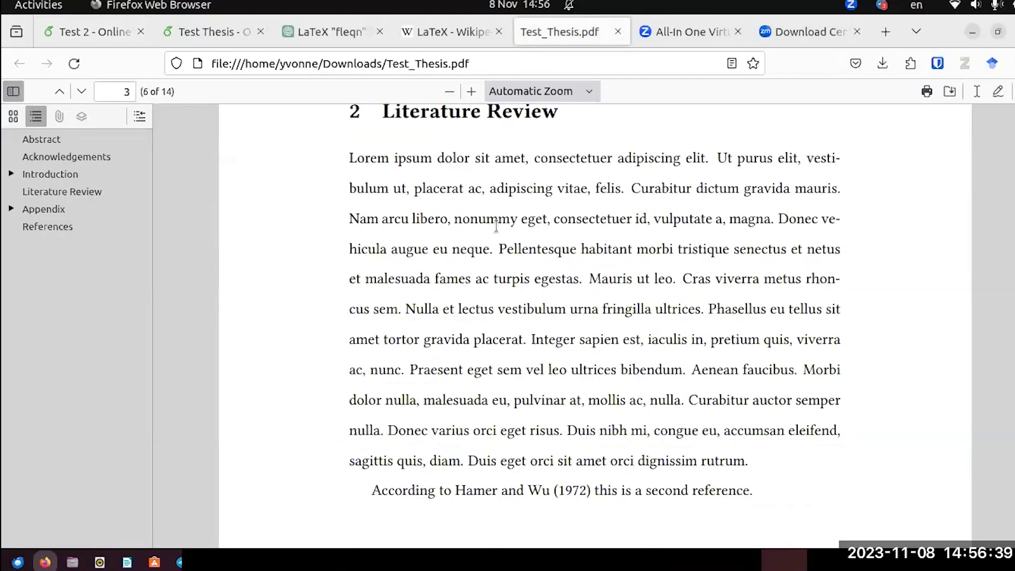
{"action": "scroll", "coordinate": [497, 227], "scroll_direction": "down", "scroll_amount": 10}
{"action": "scroll", "coordinate": [497, 232], "scroll_direction": "down", "scroll_amount": 10}
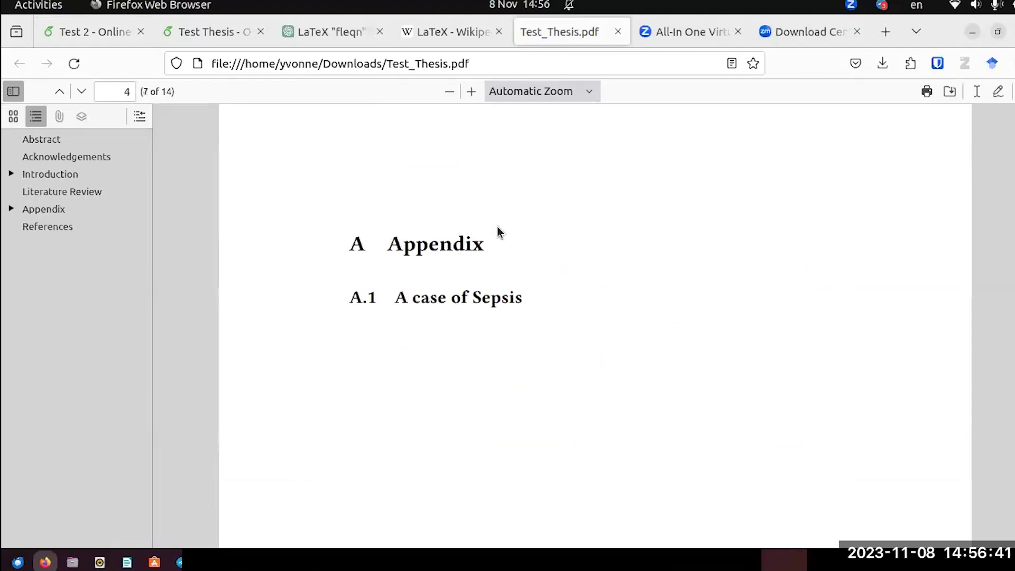
{"action": "scroll", "coordinate": [496, 231], "scroll_direction": "up", "scroll_amount": 20}
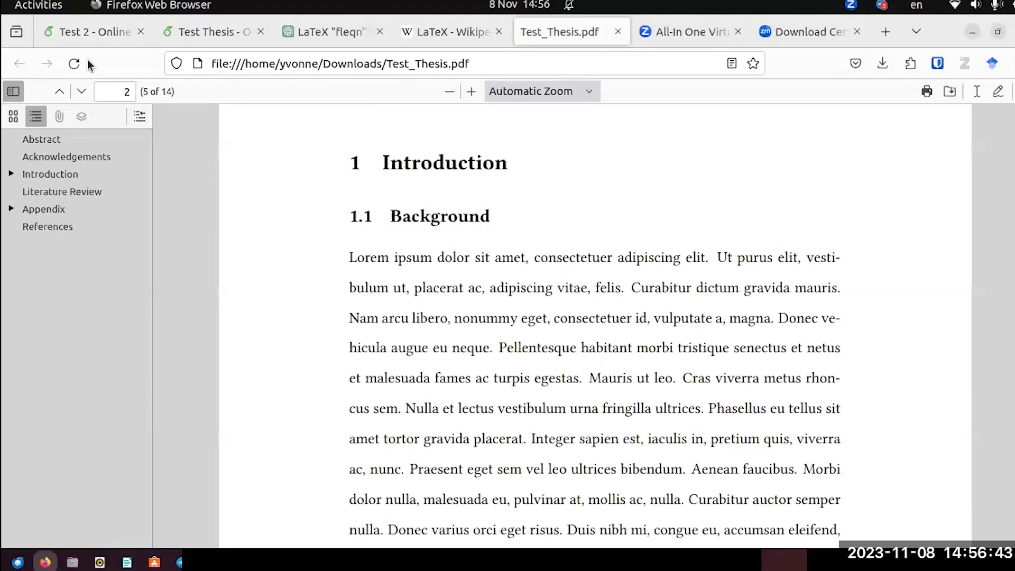
{"action": "key", "text": "alt+1"}
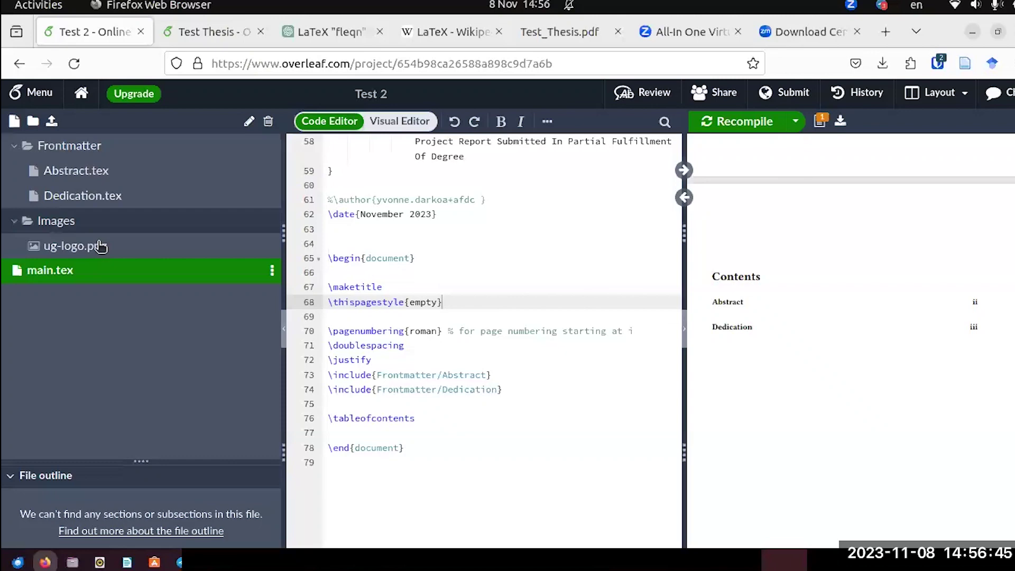
Create a Mainmatter folder containing a new Introduction.tex file.
{"action": "left_click", "coordinate": [33, 121]}
{"action": "type", "text": "Mainmatter"}
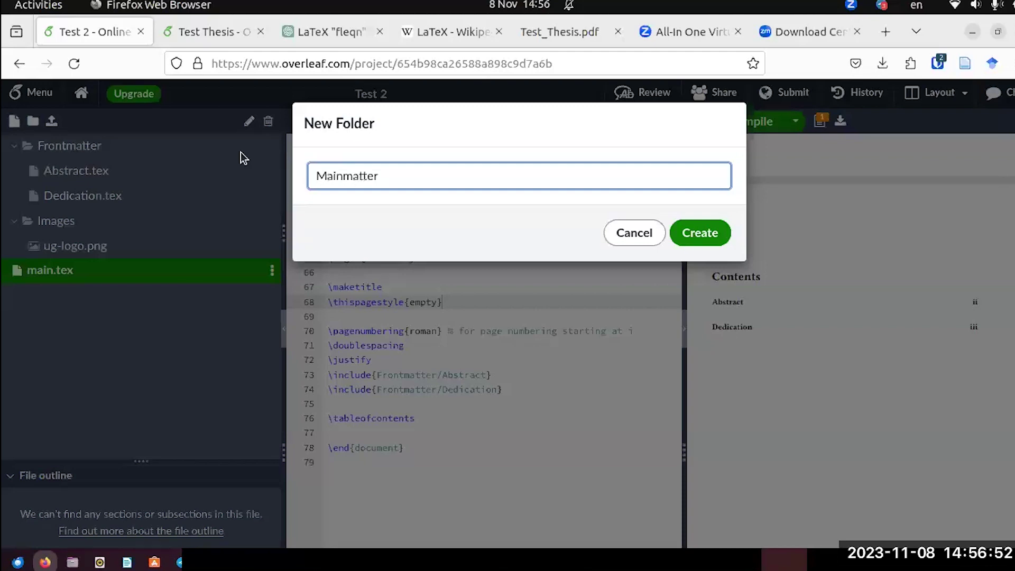
{"action": "key", "text": "Return"}
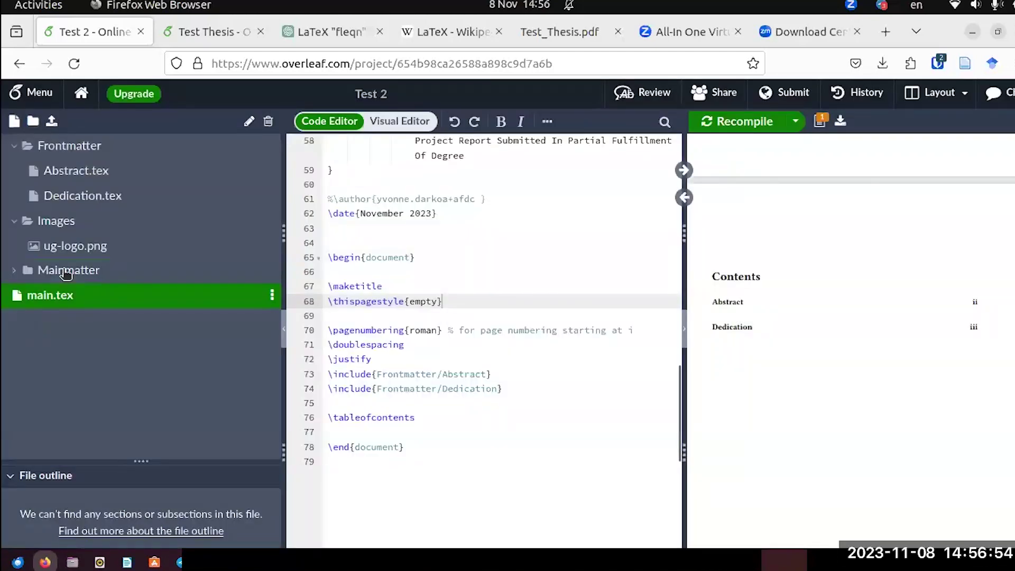
{"action": "right_click", "coordinate": [64, 272]}
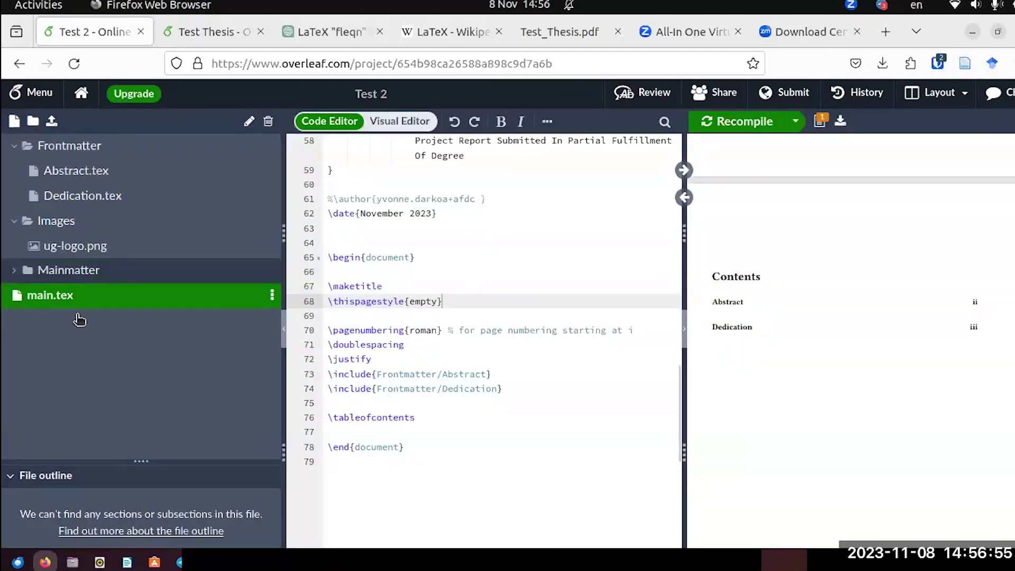
{"action": "left_click", "coordinate": [168, 353]}
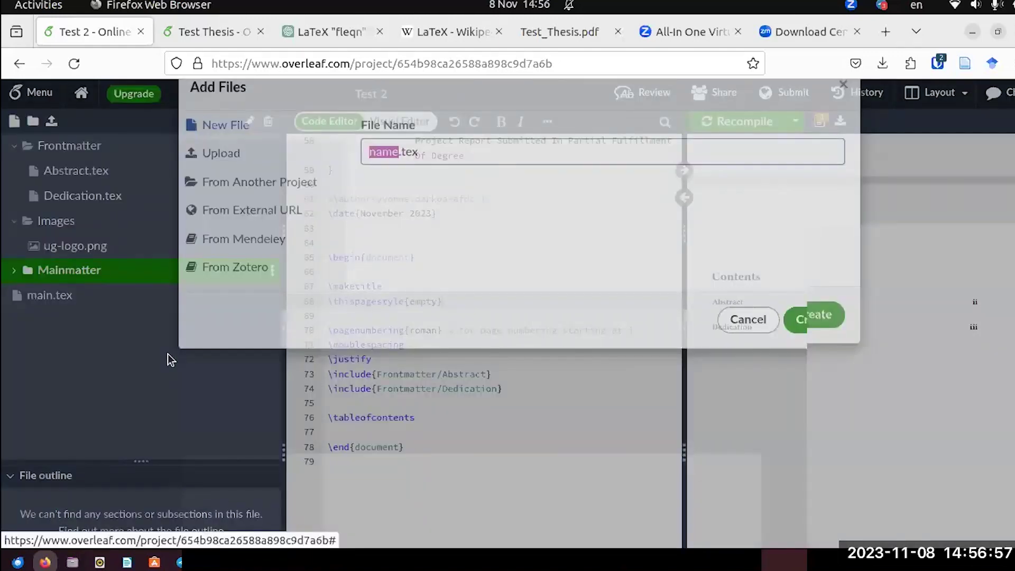
{"action": "type", "text": "l"}
{"action": "type", "text": "nt"}
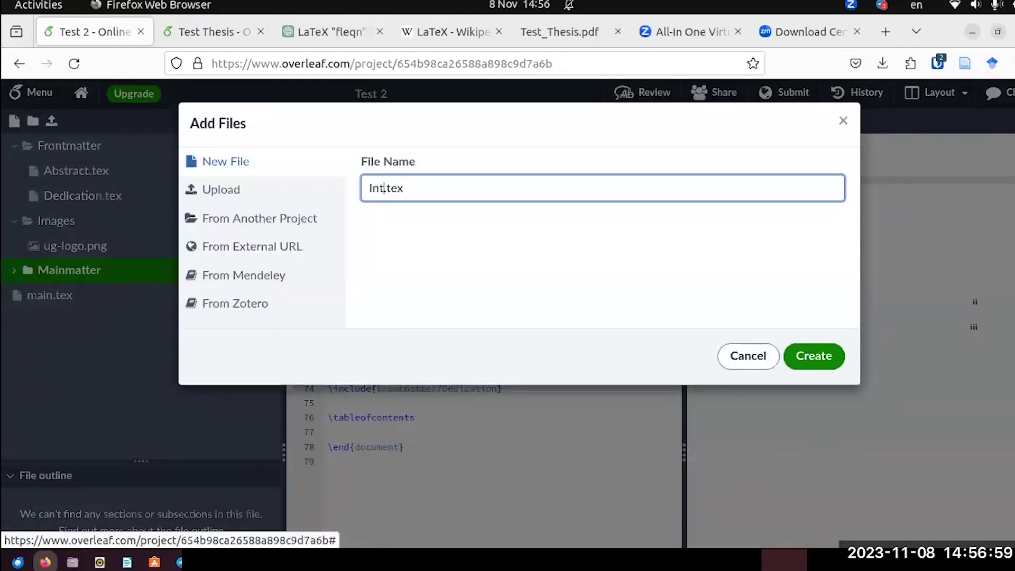
{"action": "type", "text": "roductio"}
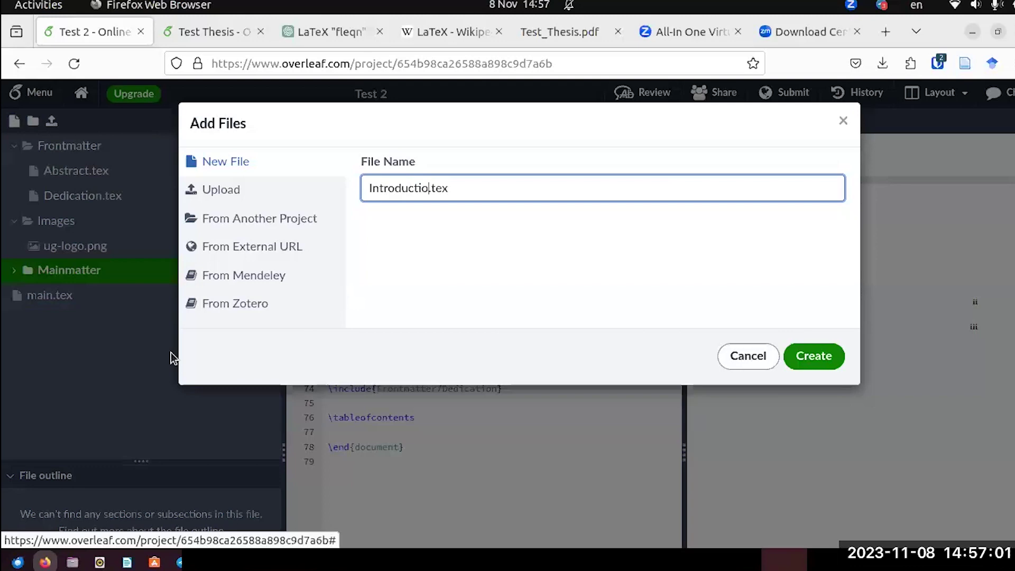
{"action": "type", "text": "n"}
{"action": "left_click", "coordinate": [444, 220]}
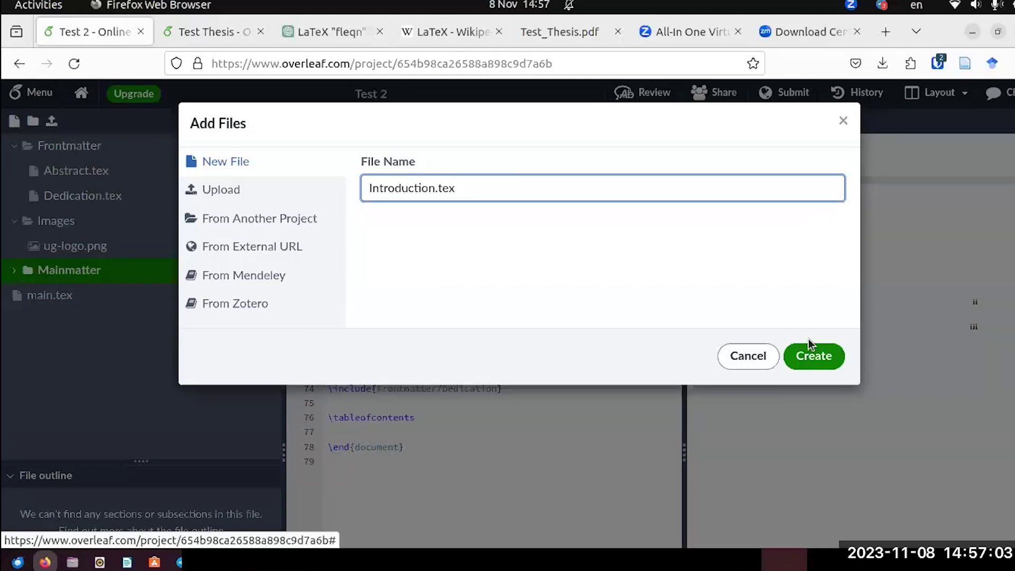
{"action": "left_click", "coordinate": [810, 367]}
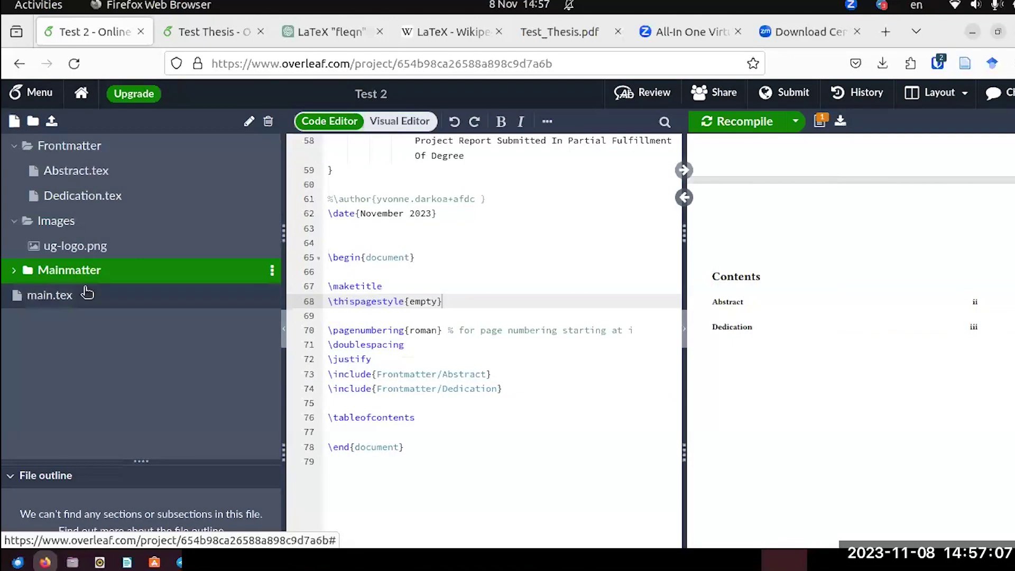
Add a Literature Review.tex file inside the Mainmatter folder.
{"action": "left_click", "coordinate": [13, 268]}
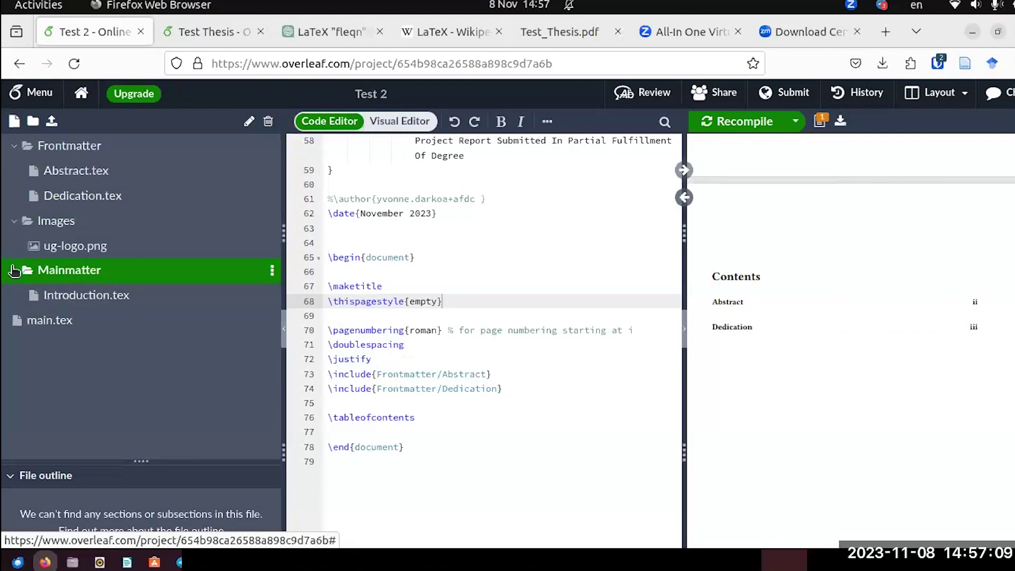
{"action": "right_click", "coordinate": [90, 270]}
{"action": "left_click", "coordinate": [141, 347]}
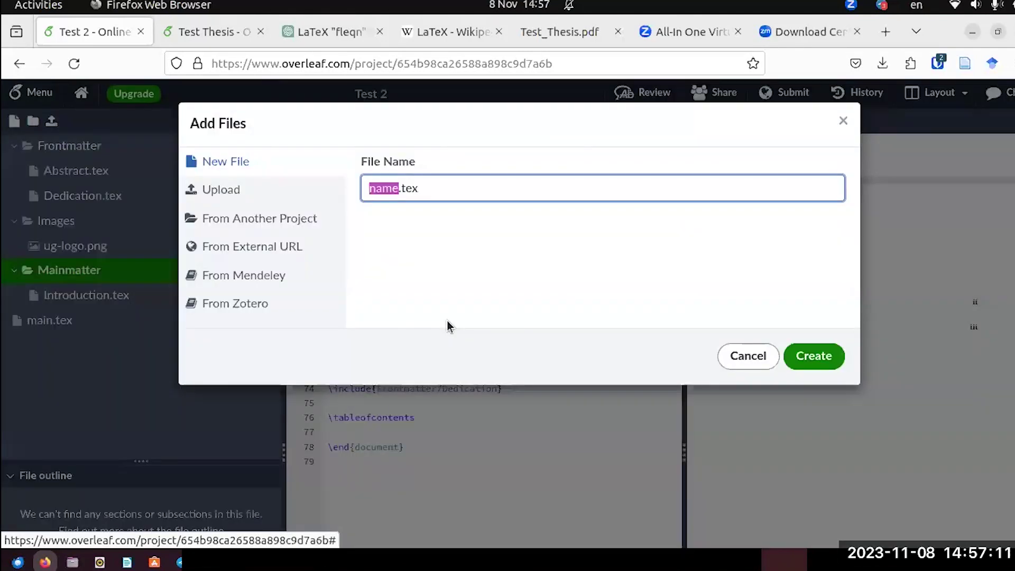
{"action": "type", "text": "Literatu"}
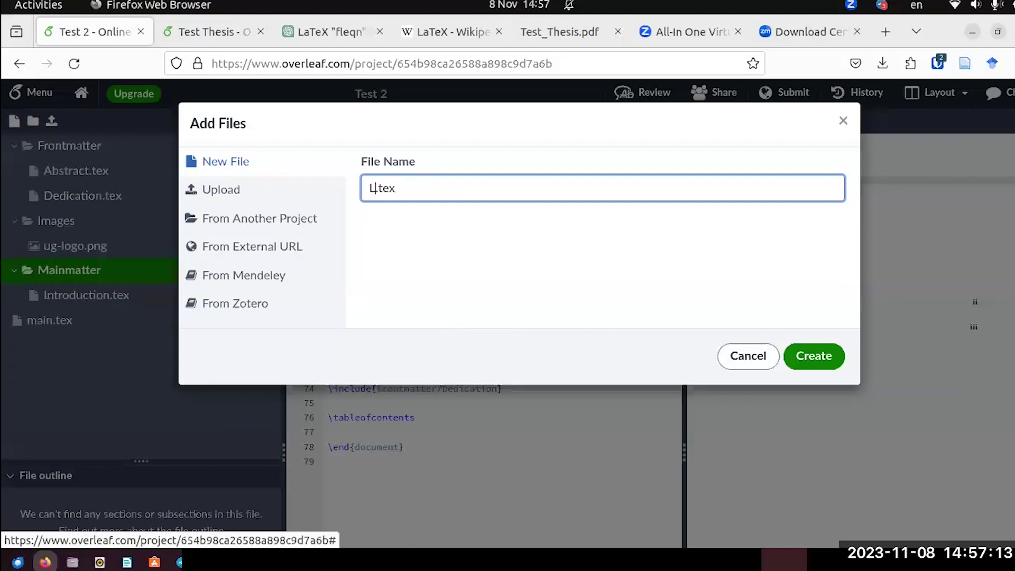
{"action": "type", "text": "re"}
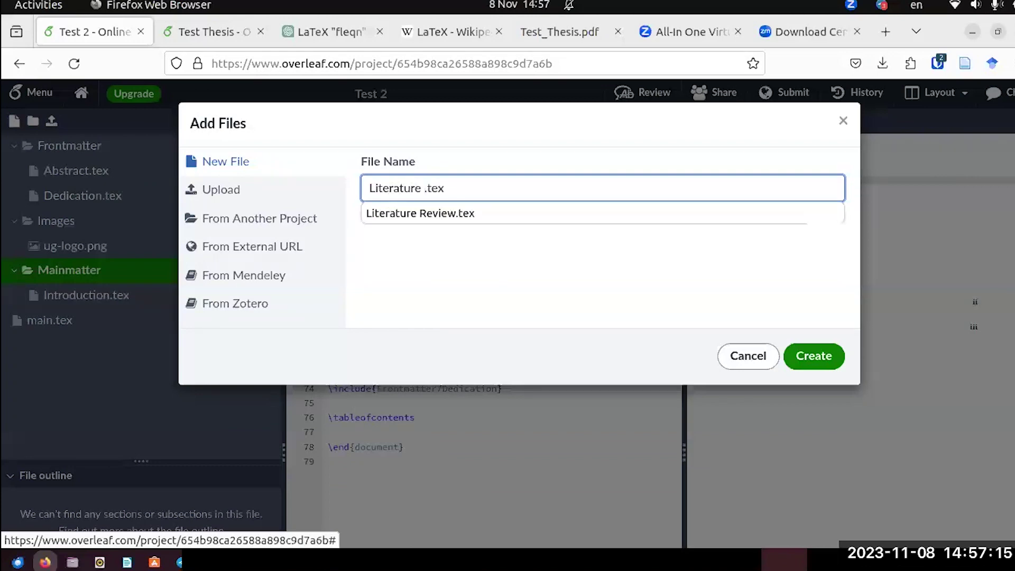
{"action": "left_click", "coordinate": [420, 213]}
{"action": "left_click", "coordinate": [793, 349]}
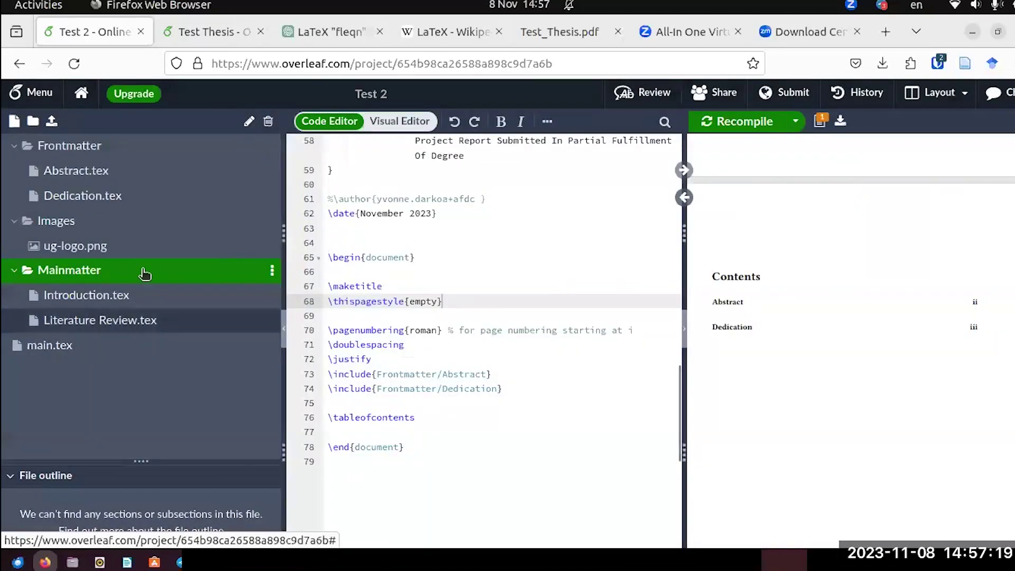
Open Introduction.tex and write the heading \section{Introduction}.
{"action": "left_click", "coordinate": [141, 303]}
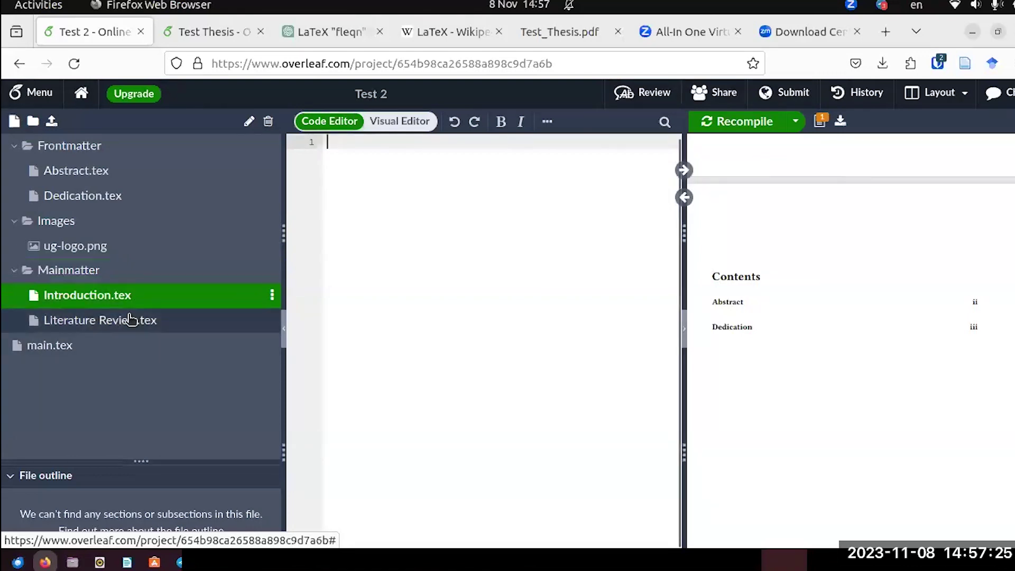
{"action": "left_click", "coordinate": [131, 319]}
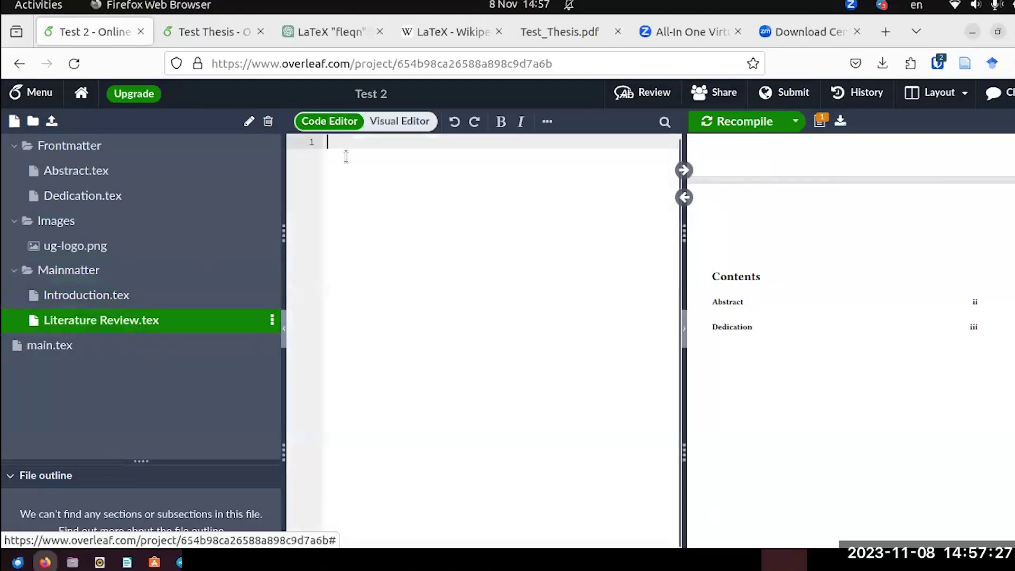
{"action": "left_click", "coordinate": [158, 301]}
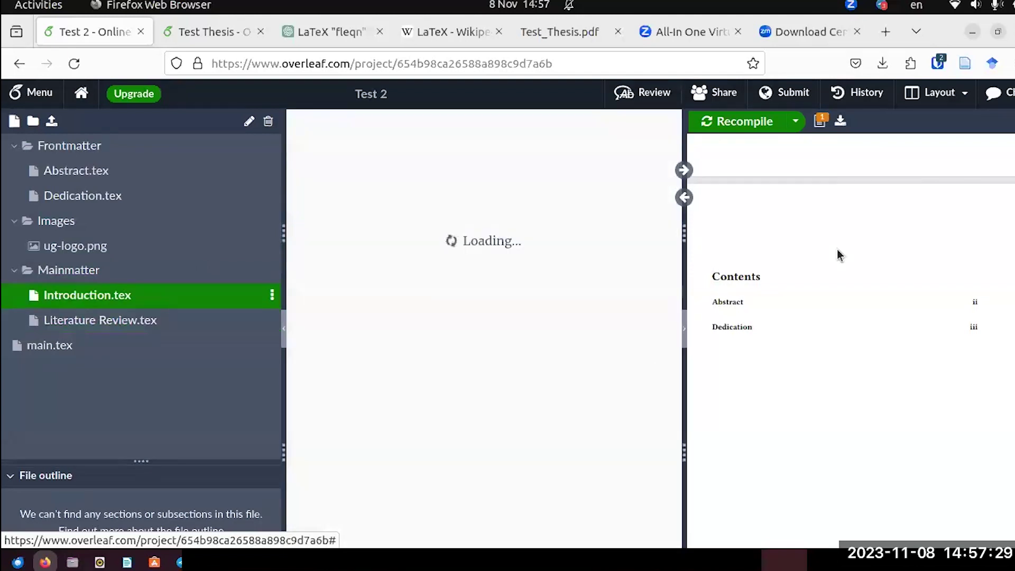
{"action": "scroll", "coordinate": [888, 316], "scroll_direction": "down", "scroll_amount": 5}
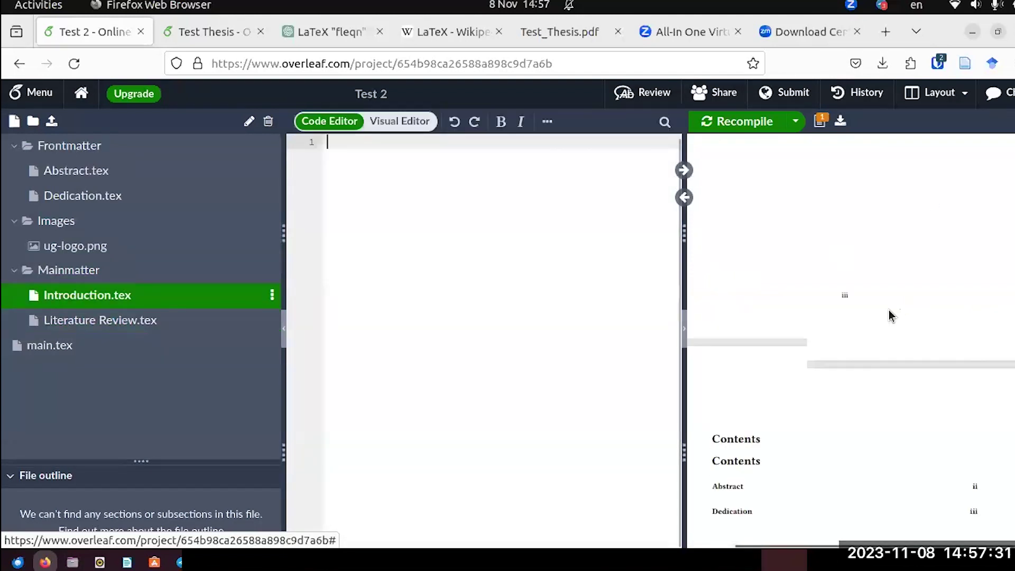
{"action": "scroll", "coordinate": [883, 312], "scroll_direction": "up", "scroll_amount": 5}
{"action": "scroll", "coordinate": [880, 309], "scroll_direction": "down", "scroll_amount": 5}
{"action": "scroll", "coordinate": [879, 307], "scroll_direction": "up", "scroll_amount": 5}
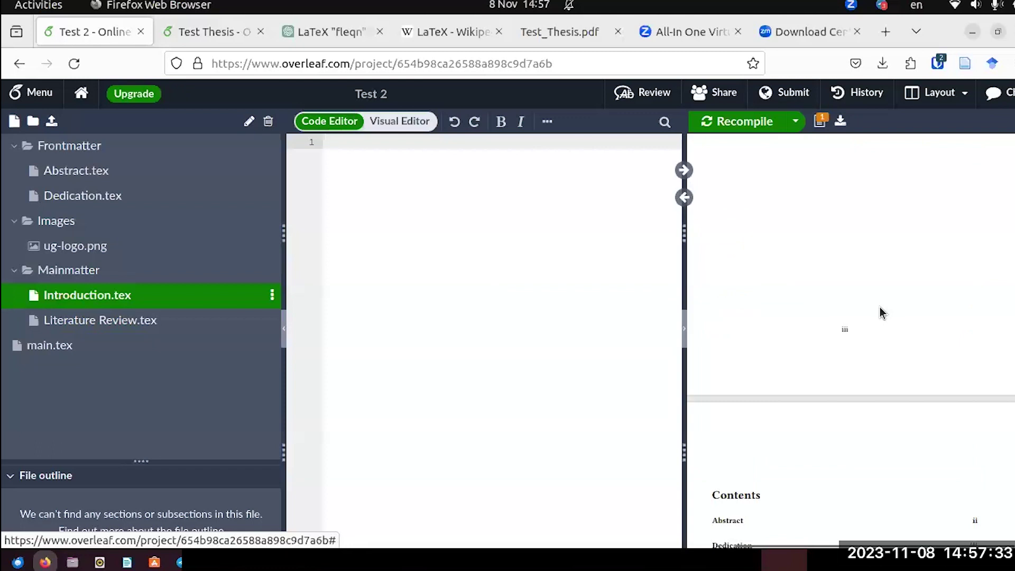
{"action": "scroll", "coordinate": [876, 305], "scroll_direction": "down", "scroll_amount": 3}
{"action": "left_click", "coordinate": [338, 158]}
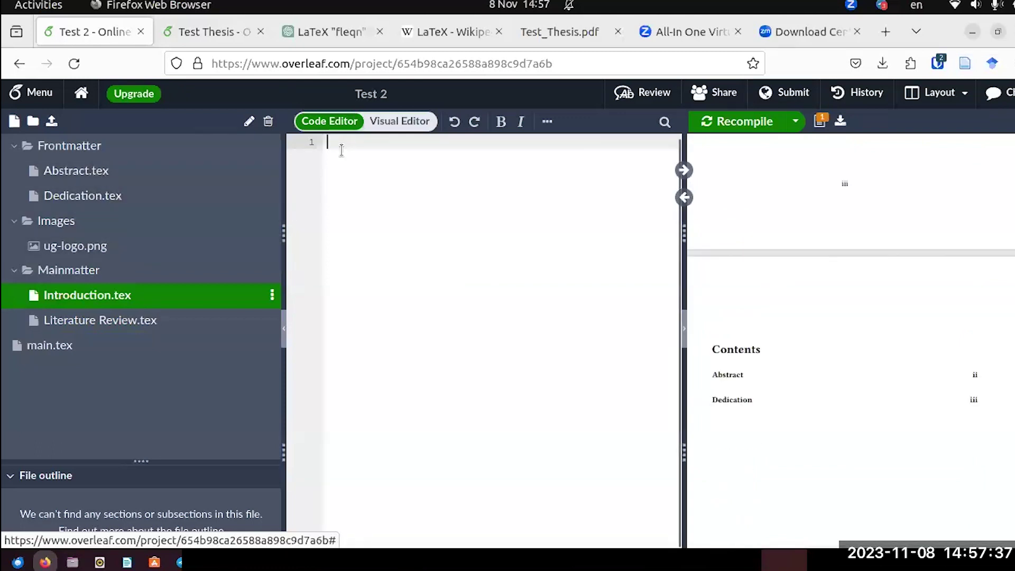
{"action": "type", "text": "\\s"}
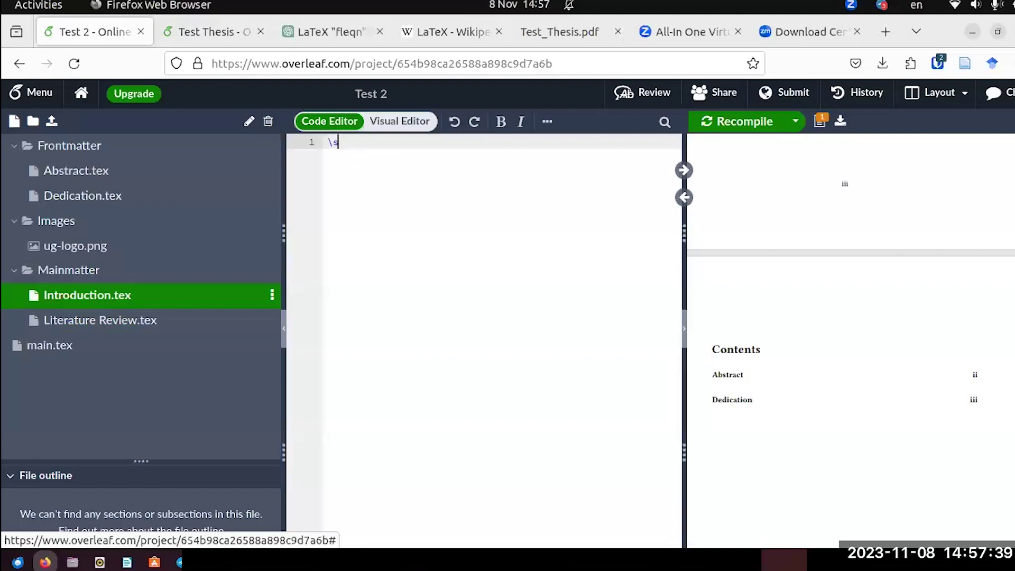
{"action": "type", "text": "ection"}
{"action": "key", "text": "Return"}
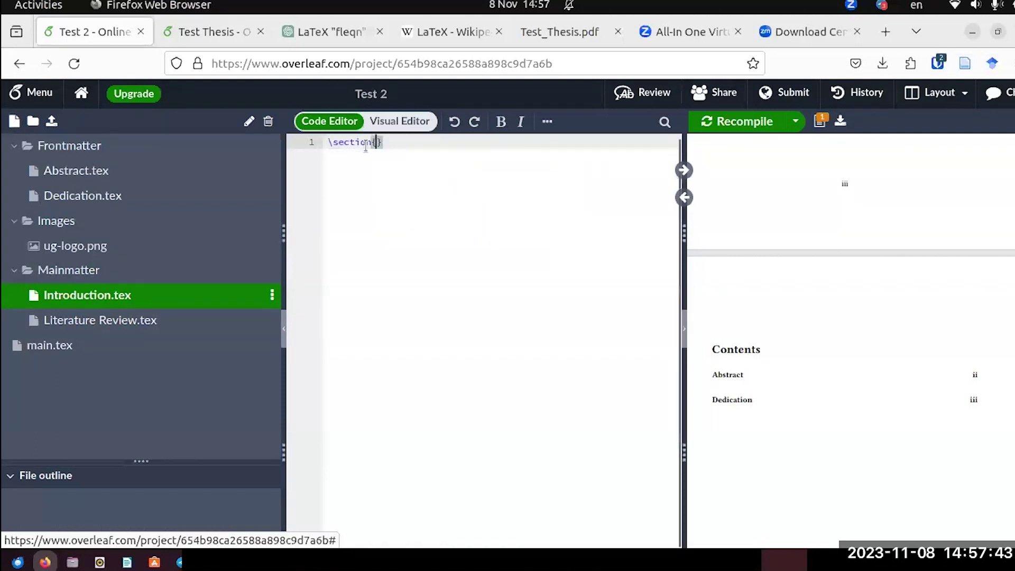
{"action": "type", "text": "Intr"}
{"action": "type", "text": "oductio"}
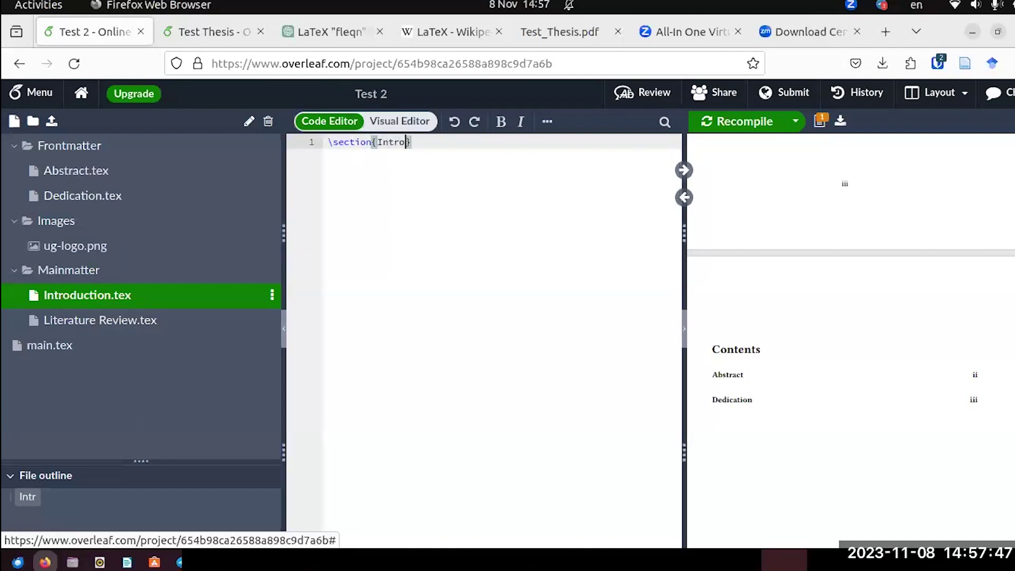
{"action": "type", "text": "n"}
Add a \lipsum[1] paragraph under the Introduction heading and recompile.
{"action": "left_click", "coordinate": [468, 147]}
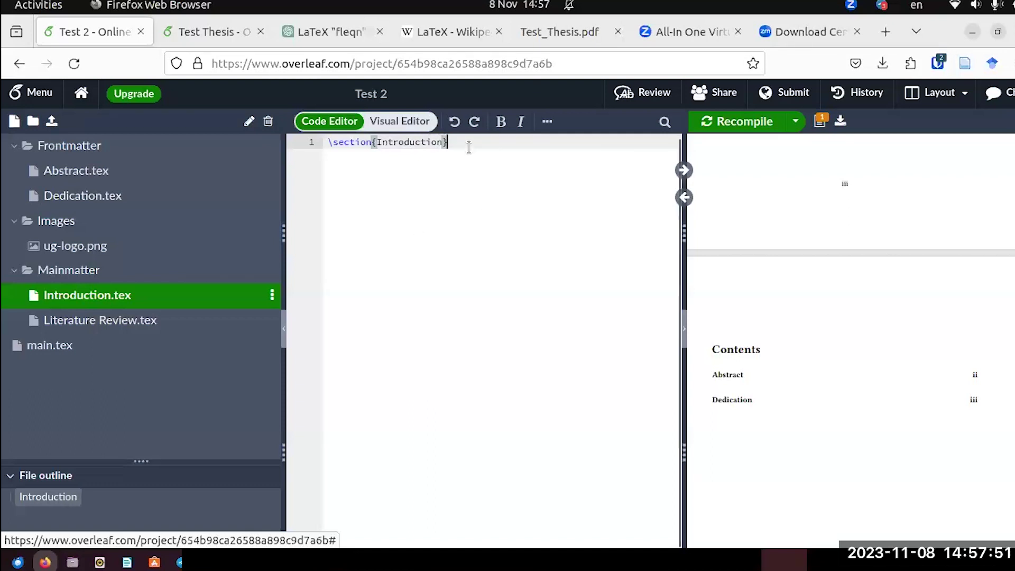
{"action": "key", "text": "Return"}
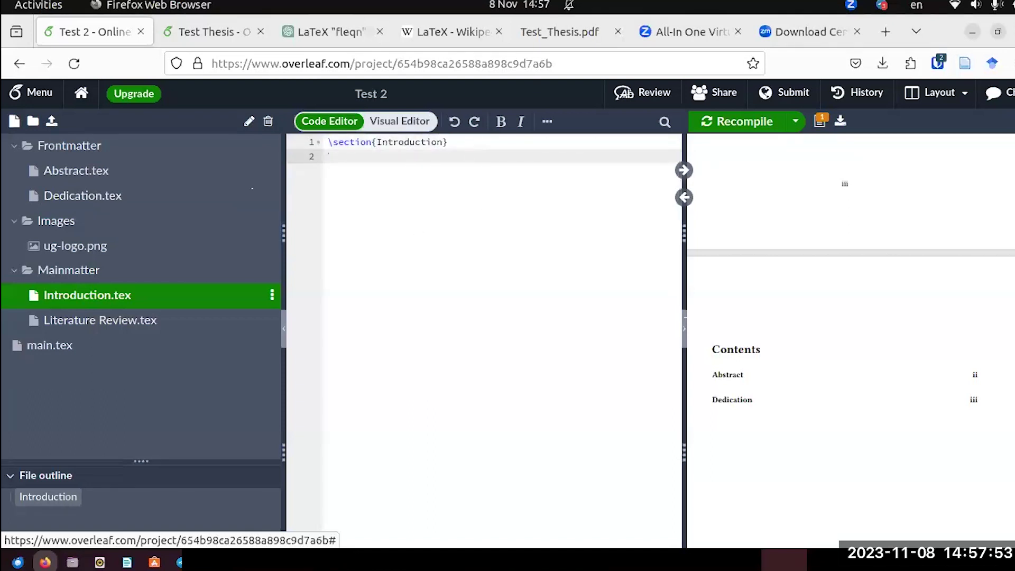
{"action": "type", "text": "\\lipsum"}
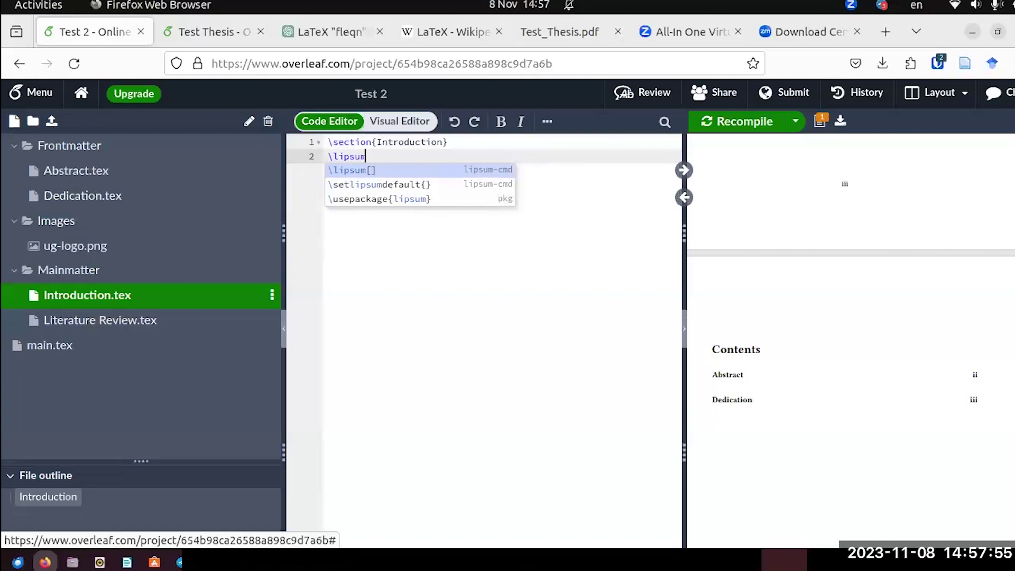
{"action": "key", "text": "Return"}
{"action": "type", "text": "1"}
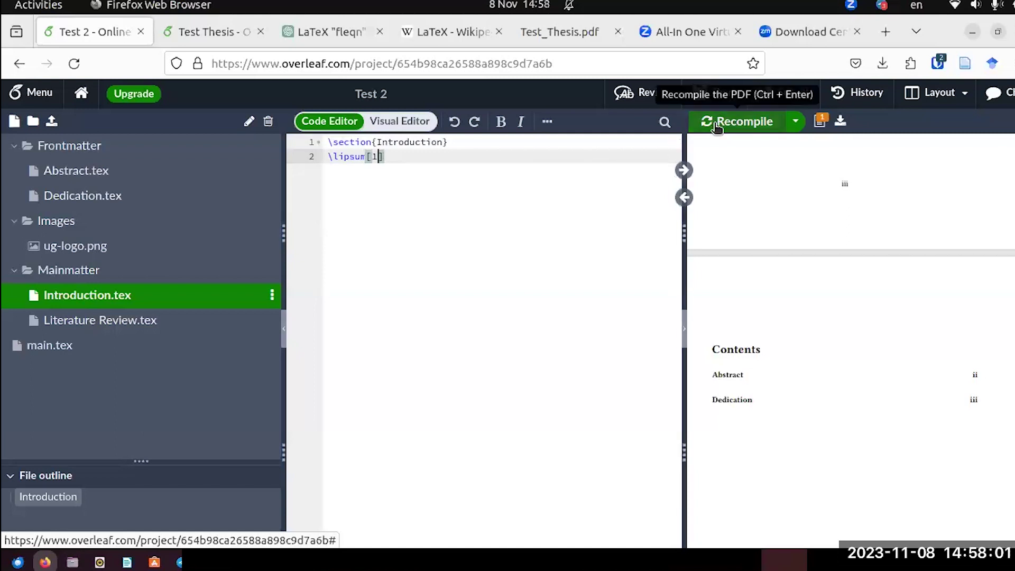
{"action": "left_click", "coordinate": [717, 125]}
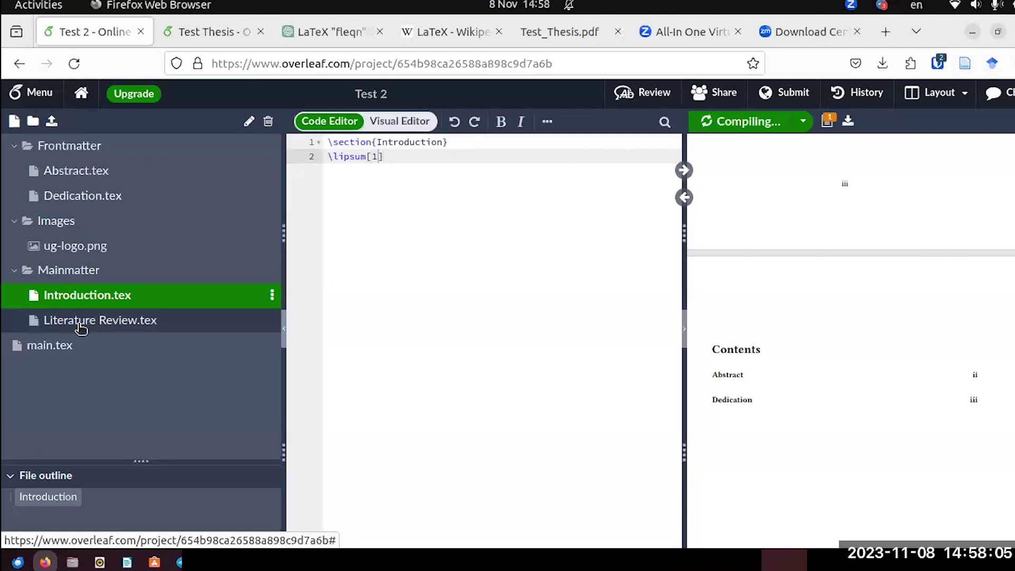
In Literature Review.tex, write the heading \section{Literature Review}.
{"action": "left_click", "coordinate": [80, 323]}
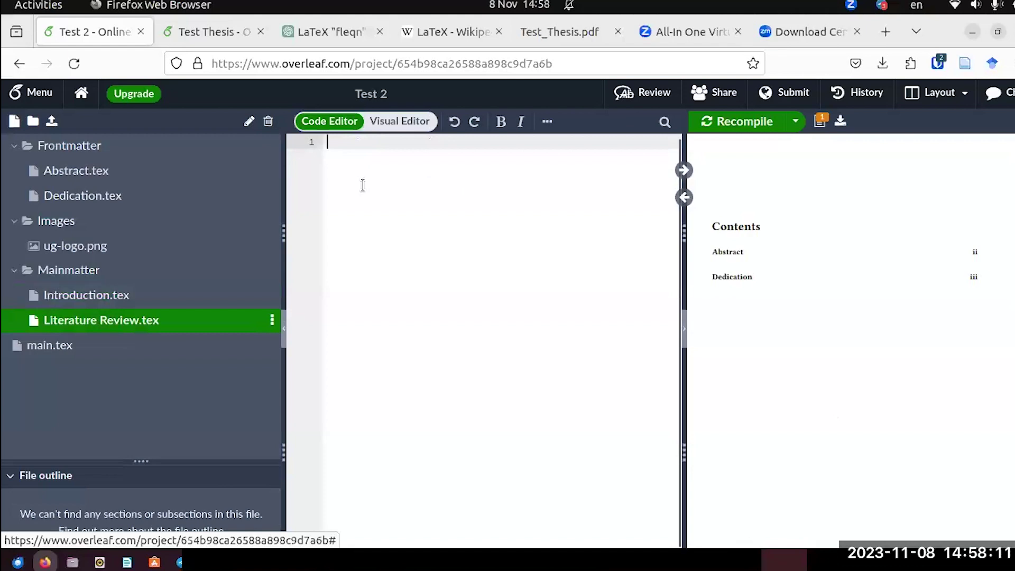
{"action": "type", "text": "\\sec"}
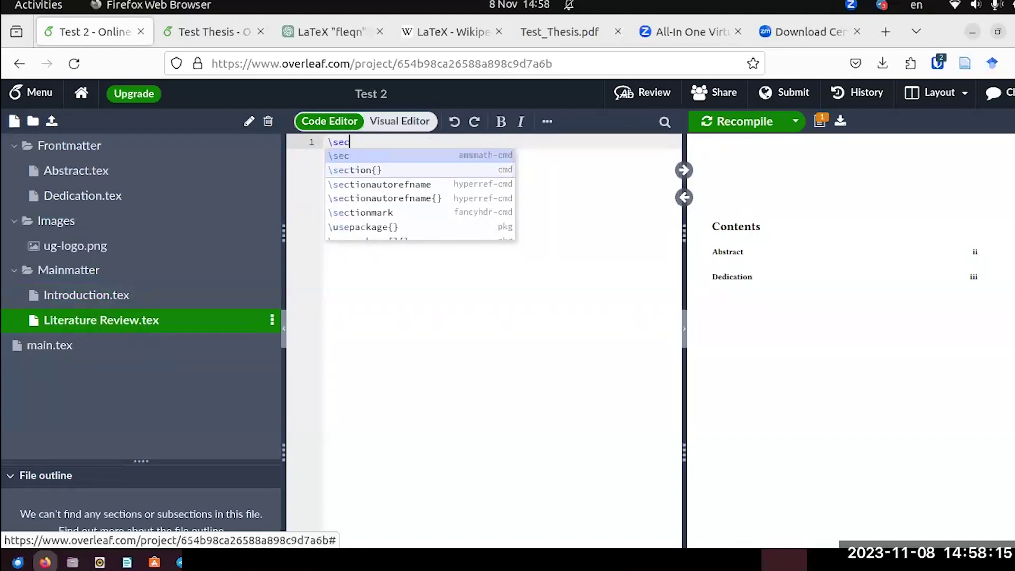
{"action": "type", "text": "t"}
{"action": "key", "text": "Return"}
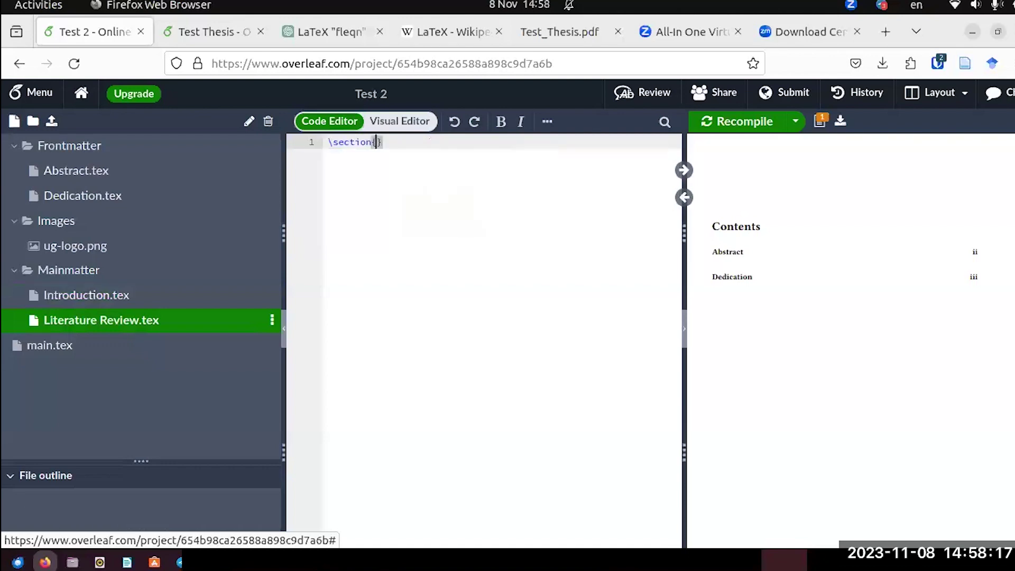
{"action": "type", "text": "Literatu"}
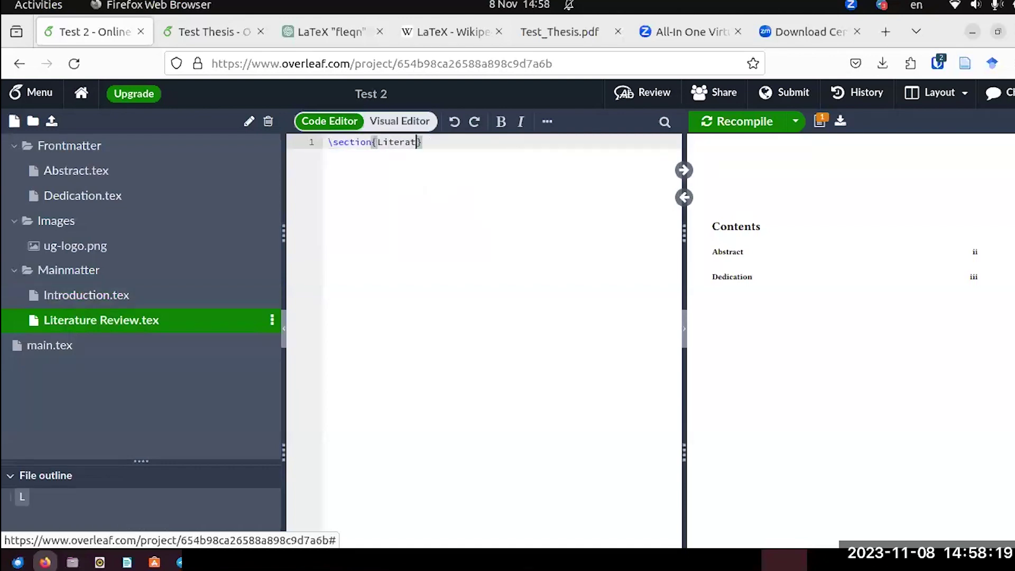
{"action": "type", "text": "re Review"}
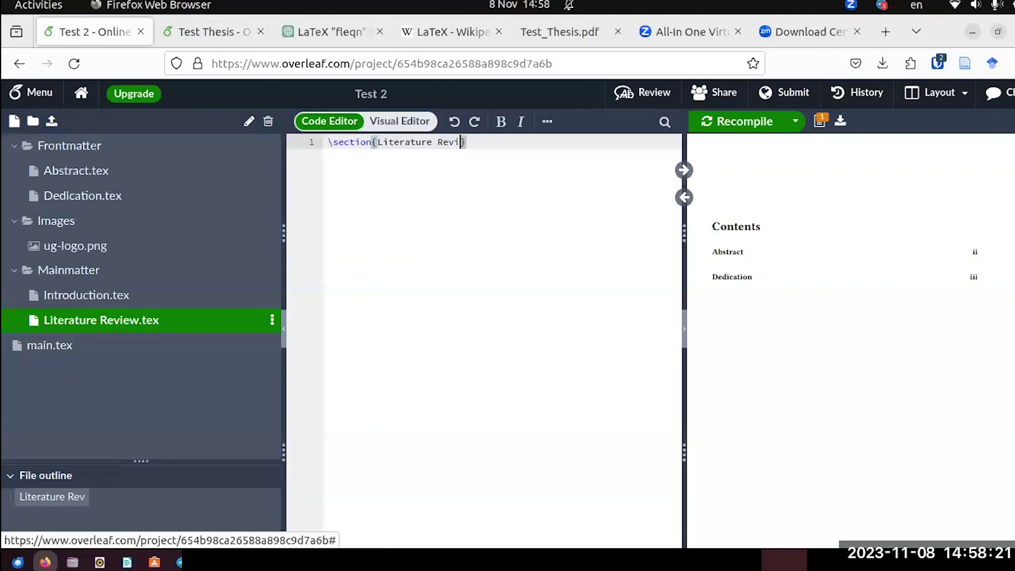
Add a \lipsum[1] paragraph below the heading and recompile the PDF.
{"action": "left_click", "coordinate": [499, 143]}
{"action": "key", "text": "Return"}
{"action": "type", "text": "\\"}
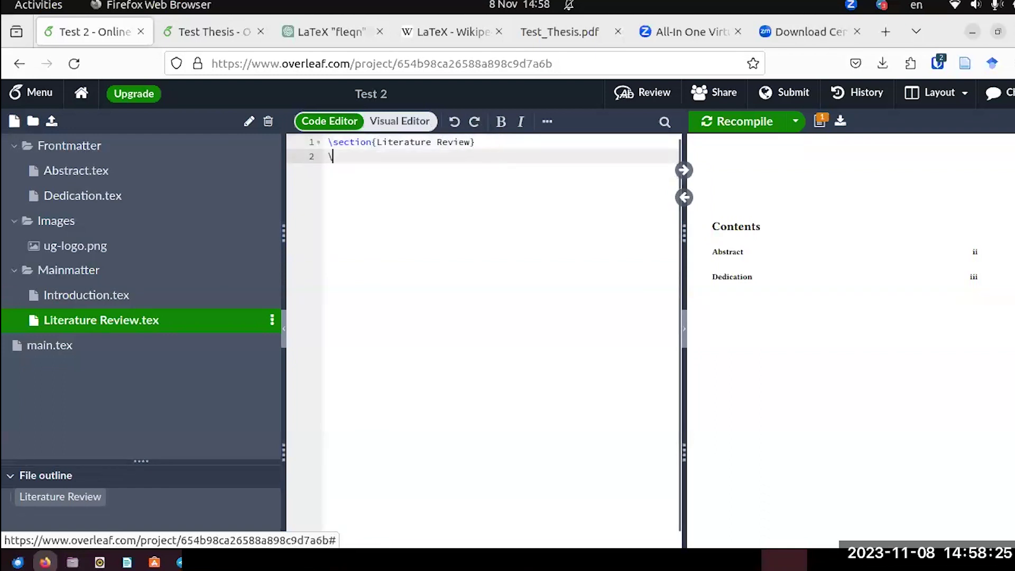
{"action": "type", "text": "lipsum"}
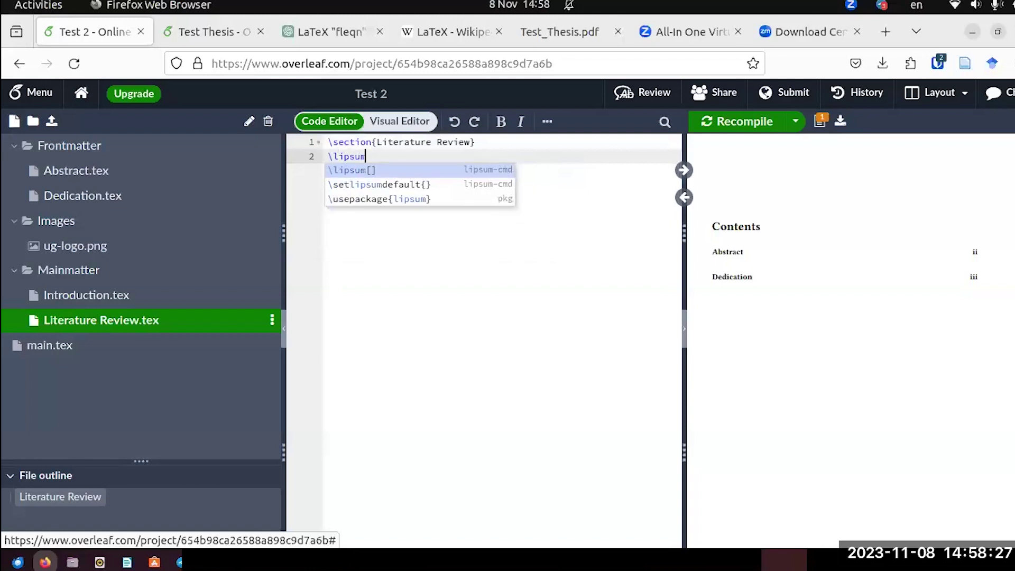
{"action": "key", "text": "Return"}
{"action": "type", "text": "1"}
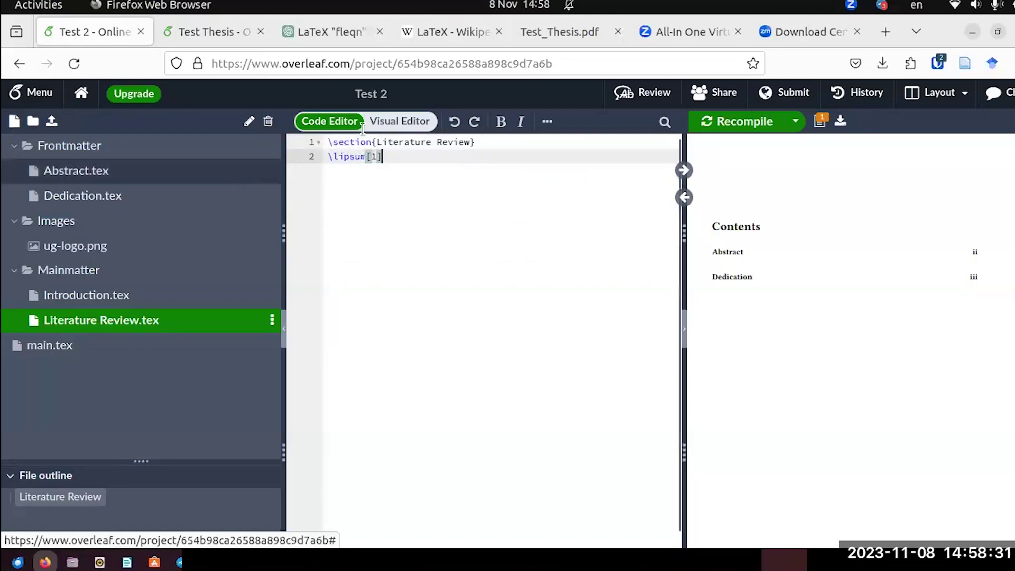
{"action": "left_click", "coordinate": [713, 124]}
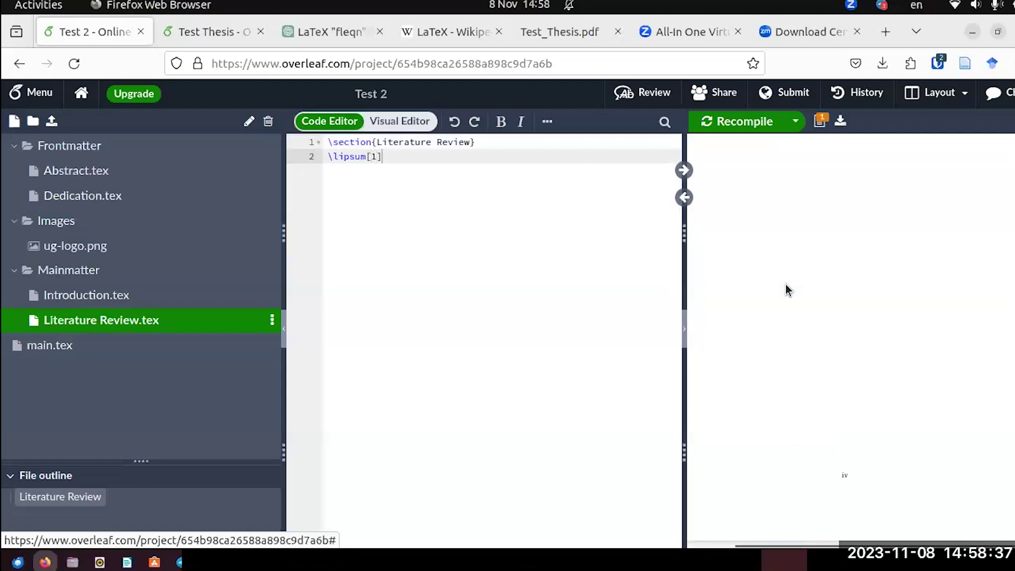
{"action": "scroll", "coordinate": [786, 290], "scroll_direction": "down", "scroll_amount": 5}
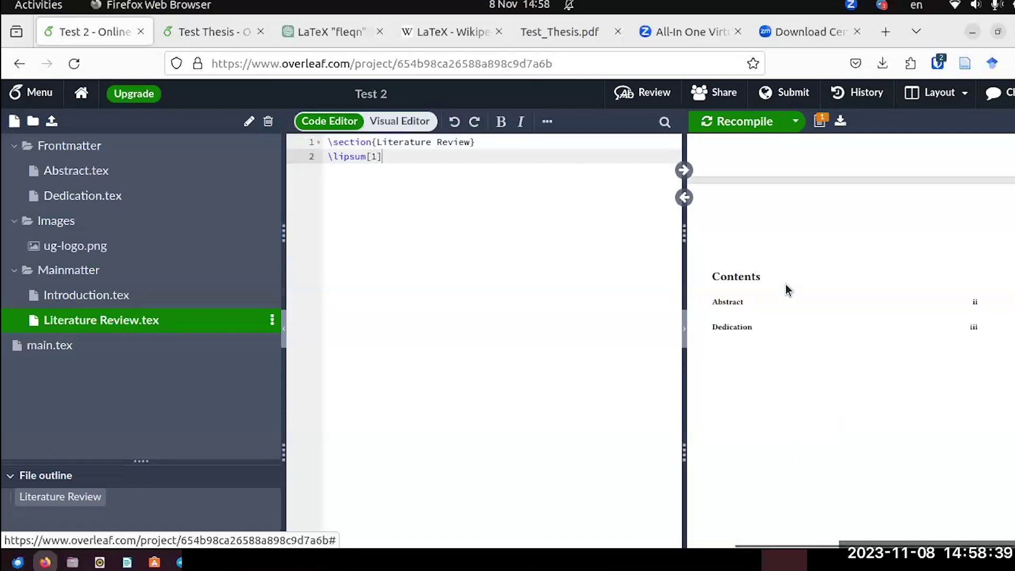
{"action": "scroll", "coordinate": [785, 290], "scroll_direction": "up", "scroll_amount": 5}
{"action": "scroll", "coordinate": [785, 290], "scroll_direction": "down", "scroll_amount": 5}
{"action": "scroll", "coordinate": [785, 289], "scroll_direction": "up", "scroll_amount": 1}
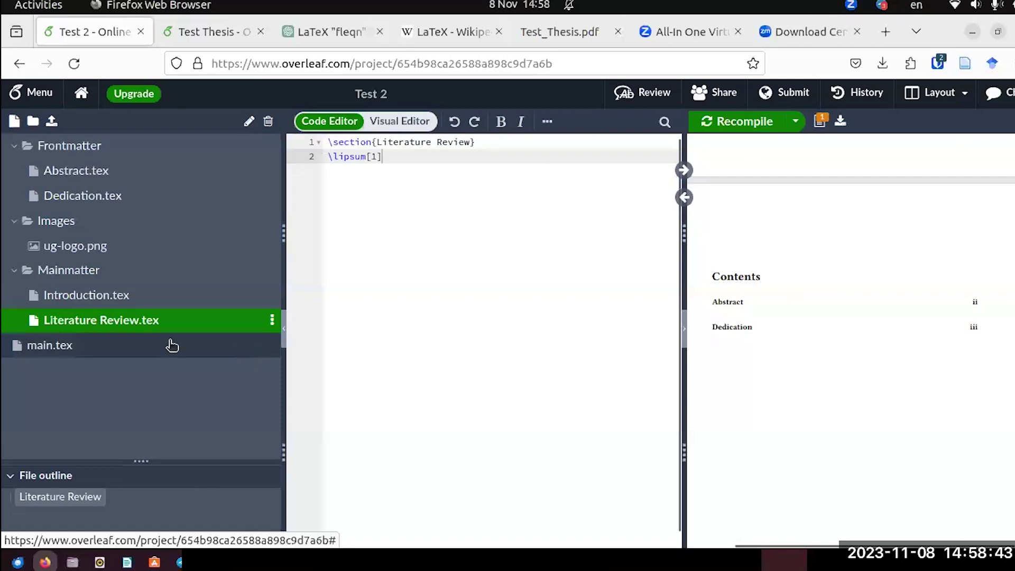
Open Test 2's main.tex and add blank lines after the Dedication include.
{"action": "left_click", "coordinate": [68, 352]}
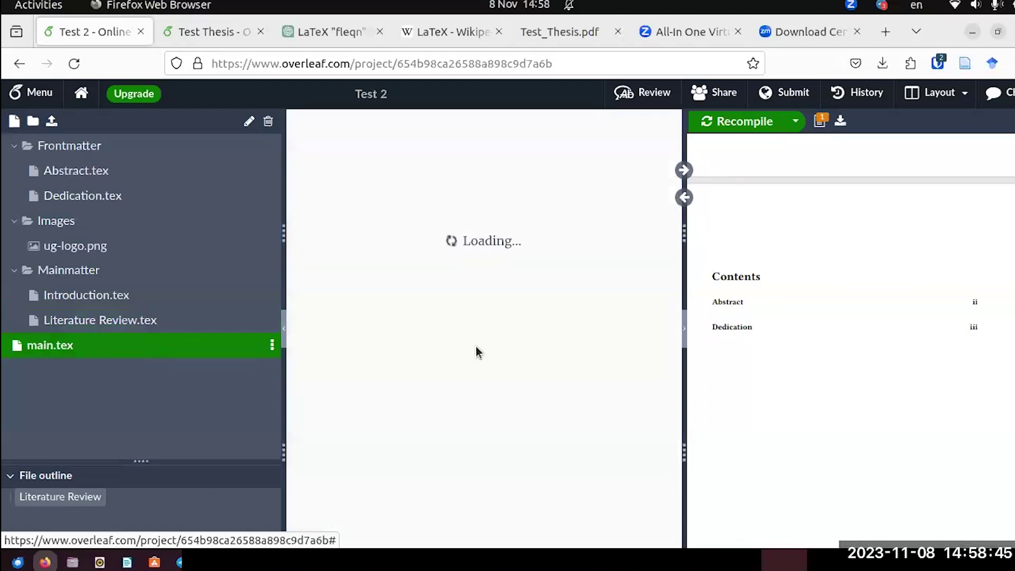
{"action": "scroll", "coordinate": [418, 381], "scroll_direction": "down", "scroll_amount": 5}
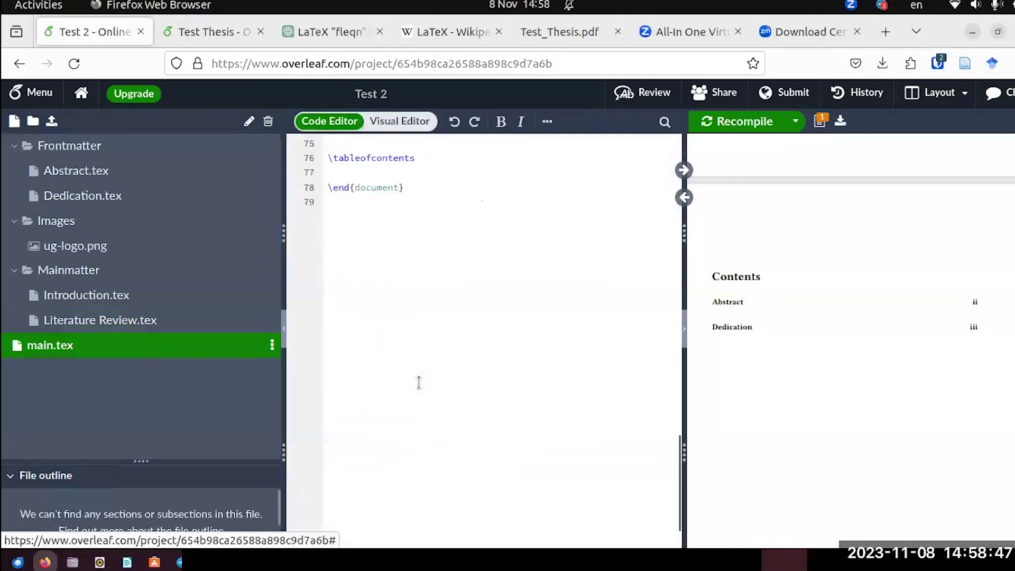
{"action": "scroll", "coordinate": [418, 381], "scroll_direction": "up", "scroll_amount": 2}
{"action": "scroll", "coordinate": [419, 381], "scroll_direction": "up", "scroll_amount": 2}
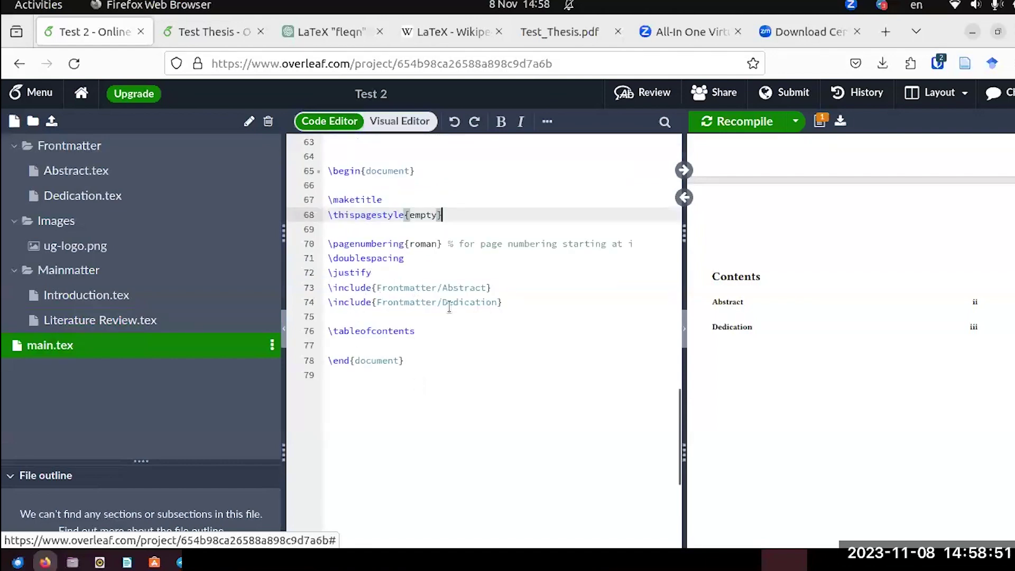
{"action": "left_click", "coordinate": [510, 304]}
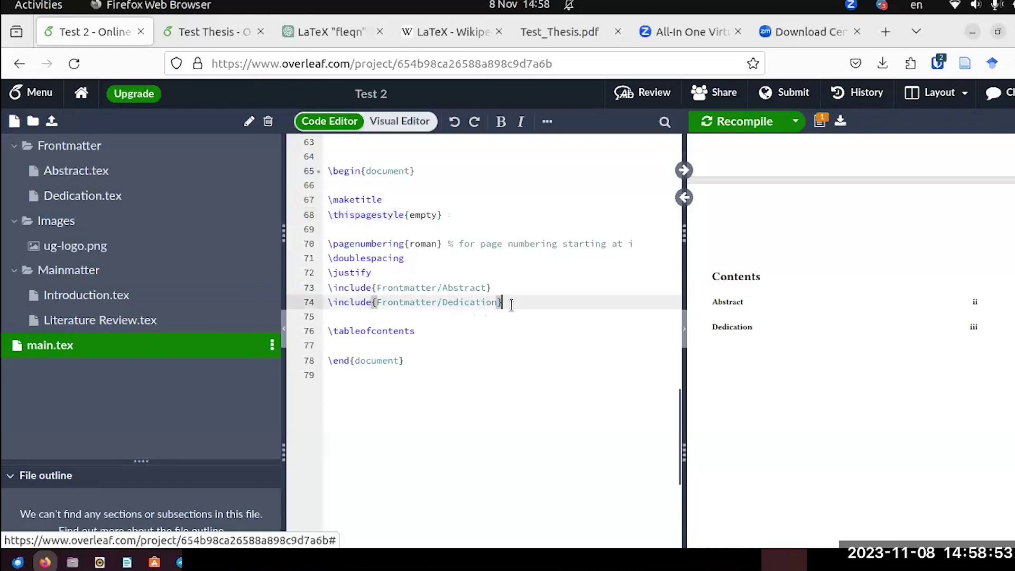
{"action": "key", "text": "Return"}
{"action": "key", "text": "Return"}
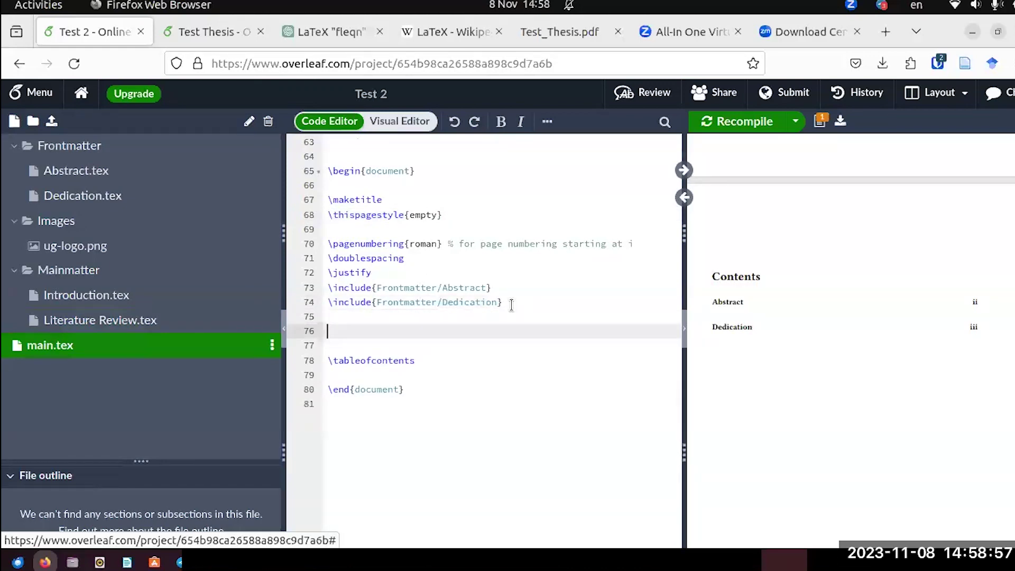
{"action": "type", "text": "\\i"}
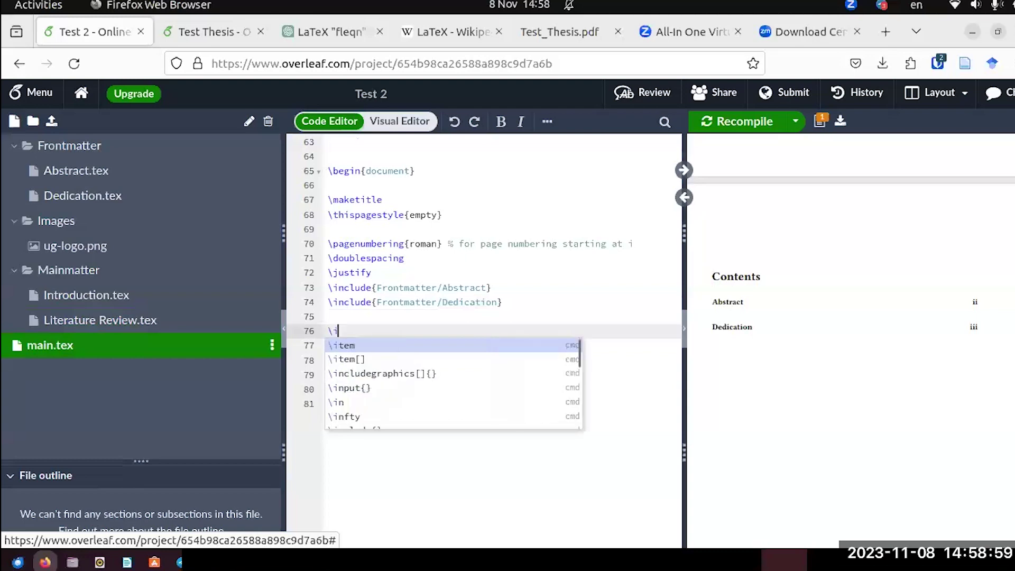
{"action": "key", "text": "BackSpace"}
{"action": "key", "text": "BackSpace"}
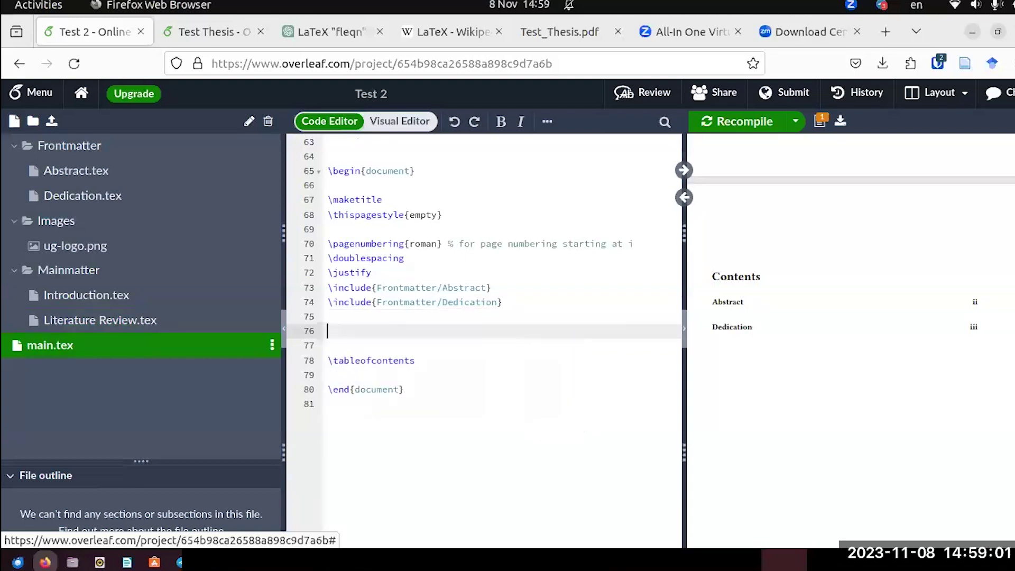
Copy the Introduction and Literature Review include lines from Test Thesis's main.tex, then return to Test 2.
{"action": "left_click", "coordinate": [214, 32]}
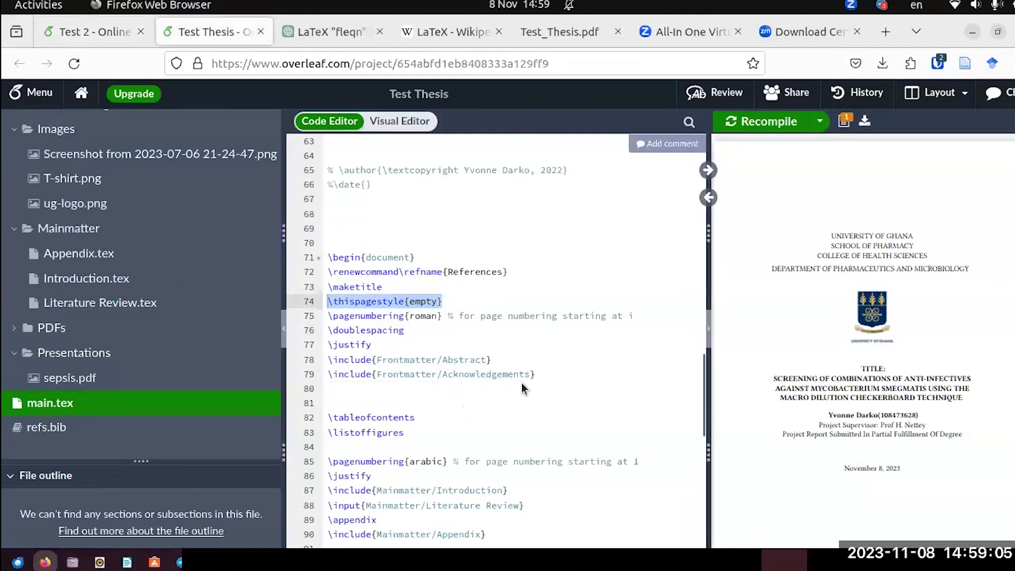
{"action": "scroll", "coordinate": [521, 383], "scroll_direction": "down", "scroll_amount": 4}
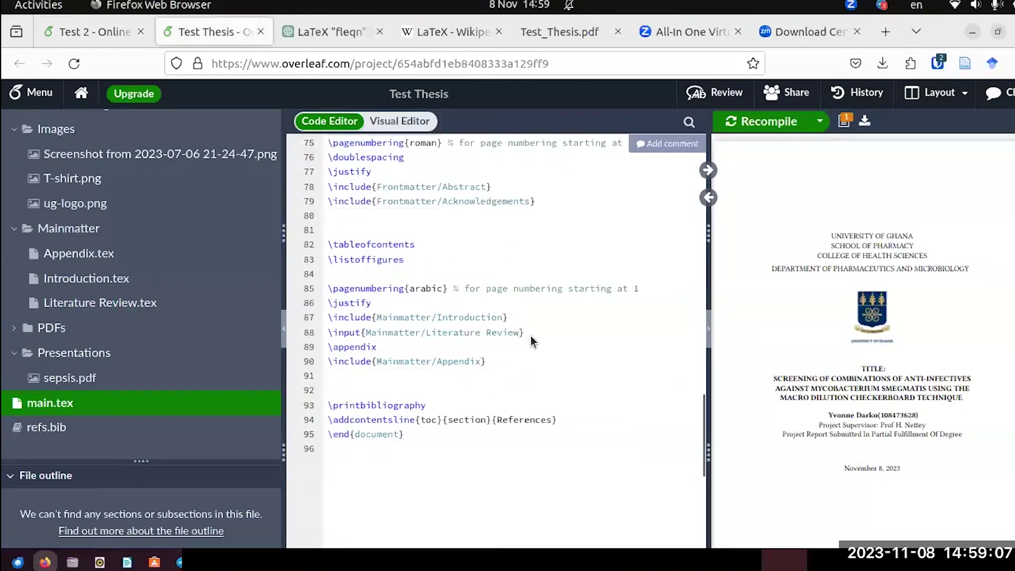
{"action": "left_click_drag", "start_coordinate": [525, 332], "coordinate": [316, 320]}
{"action": "key", "text": "ctrl+c"}
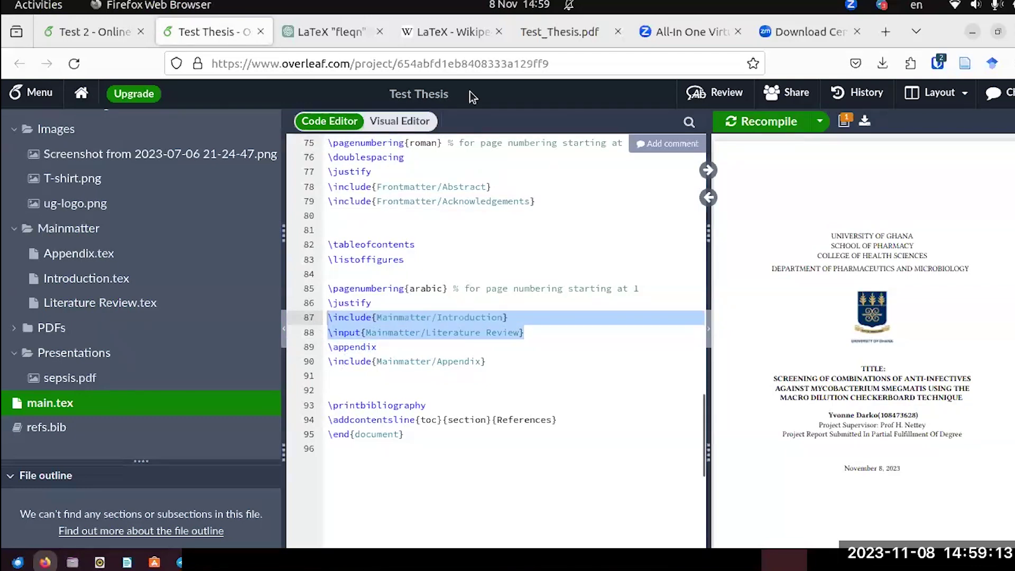
{"action": "left_click", "coordinate": [100, 26]}
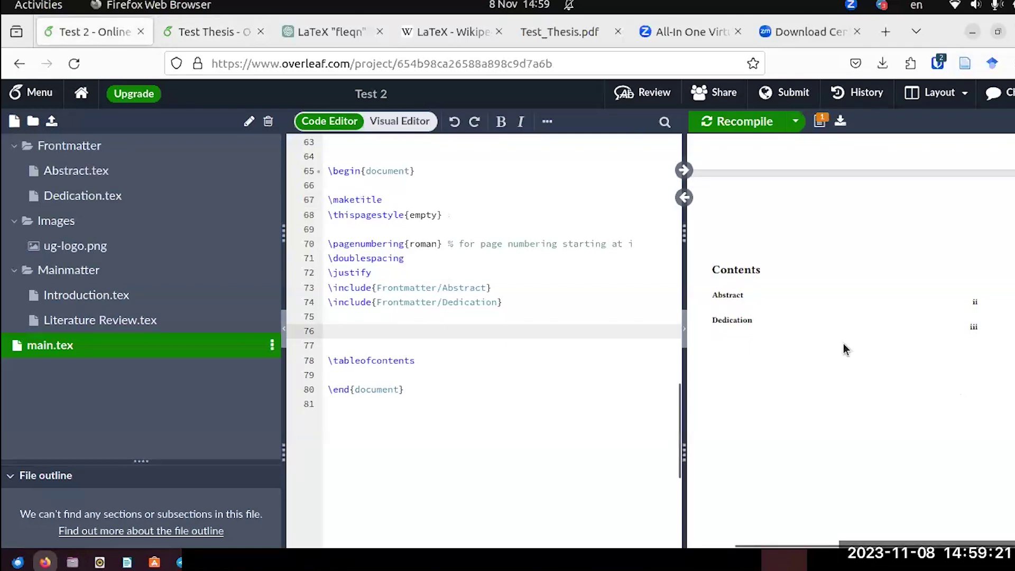
Paste the two chapter include lines below the table of contents and recompile the PDF.
{"action": "left_click", "coordinate": [423, 361]}
{"action": "key", "text": "Return"}
{"action": "key", "text": "Return"}
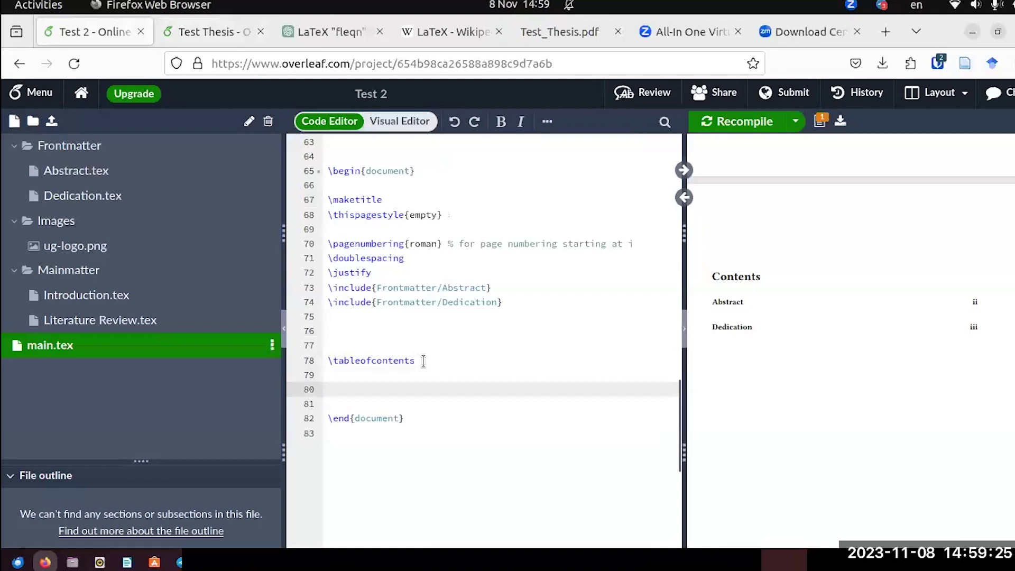
{"action": "key", "text": "ctrl+v"}
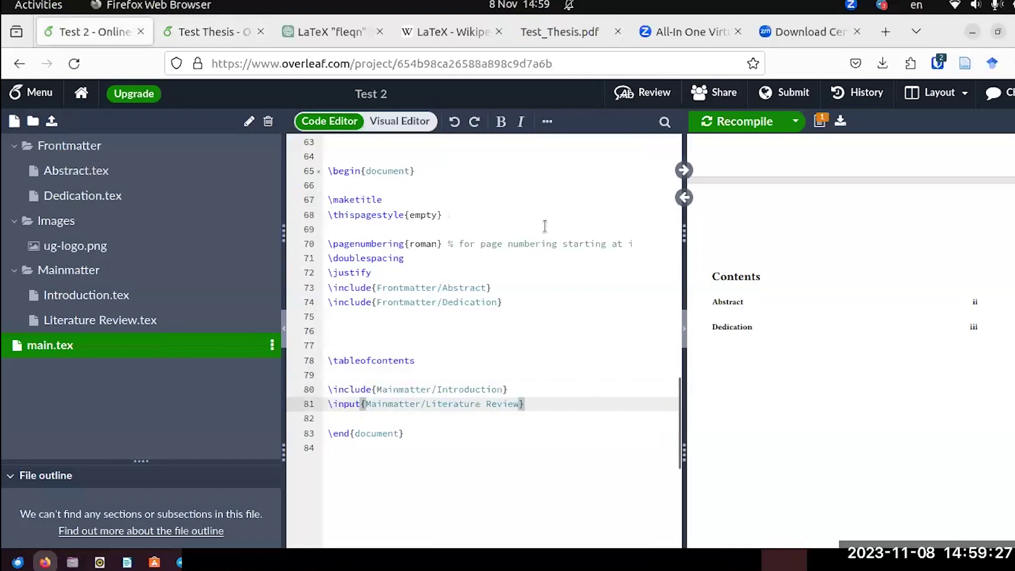
{"action": "left_click", "coordinate": [724, 126]}
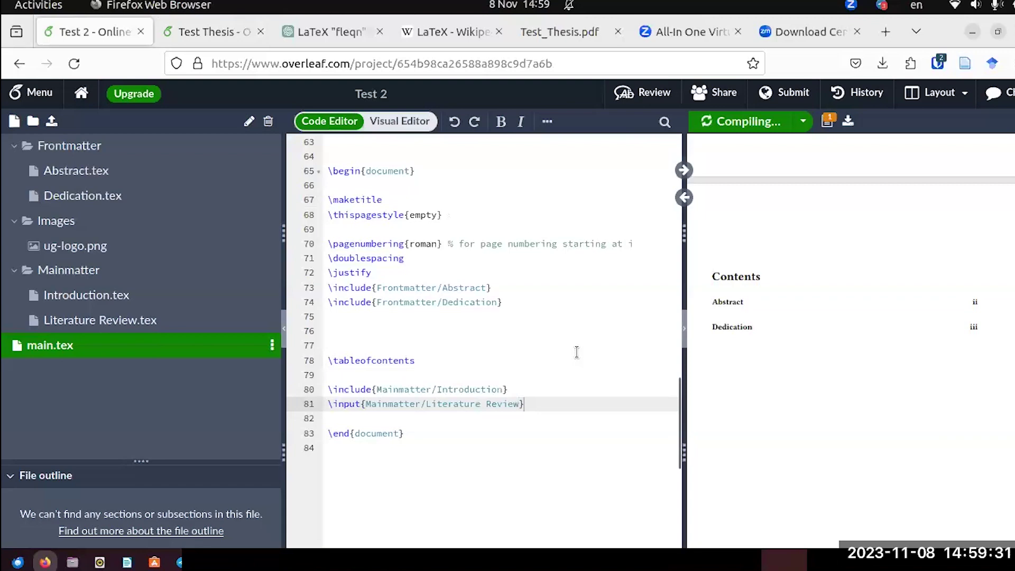
{"action": "scroll", "coordinate": [577, 352], "scroll_direction": "down", "scroll_amount": 2}
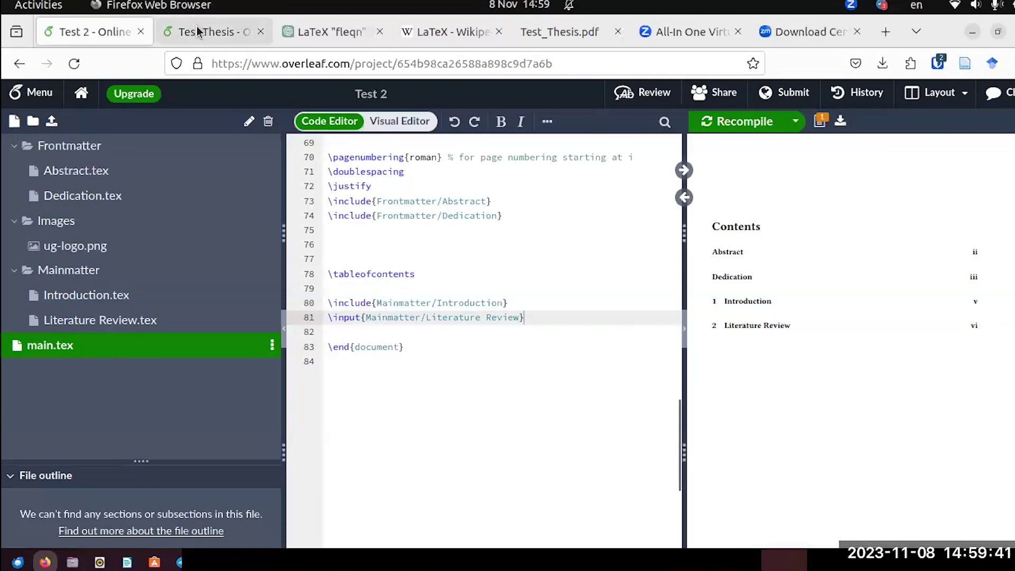
{"action": "scroll", "coordinate": [402, 272], "scroll_direction": "up", "scroll_amount": 3}
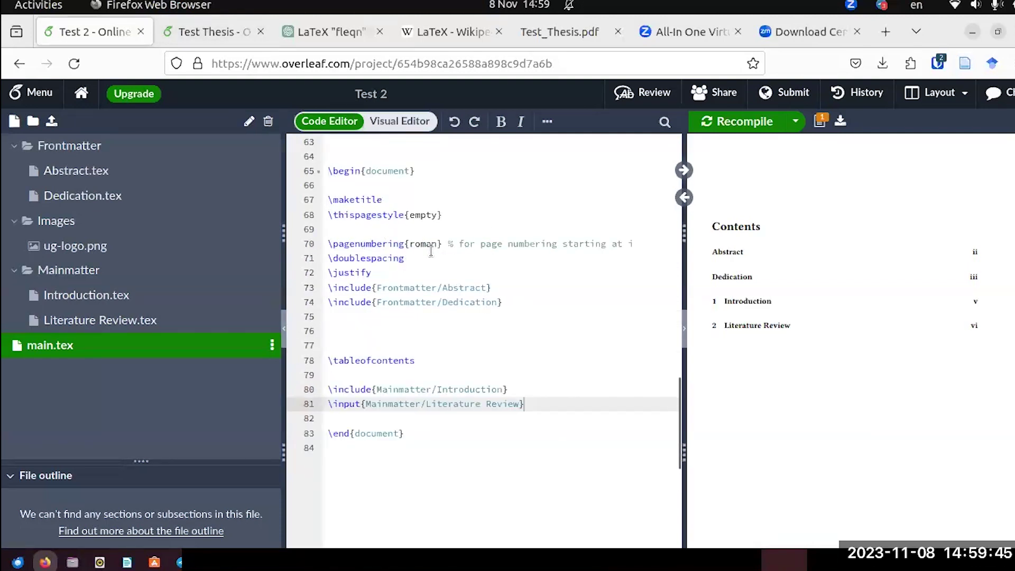
Copy the arabic page-numbering and justify lines from Test Thesis's main.tex into Test 2.
{"action": "left_click", "coordinate": [206, 29]}
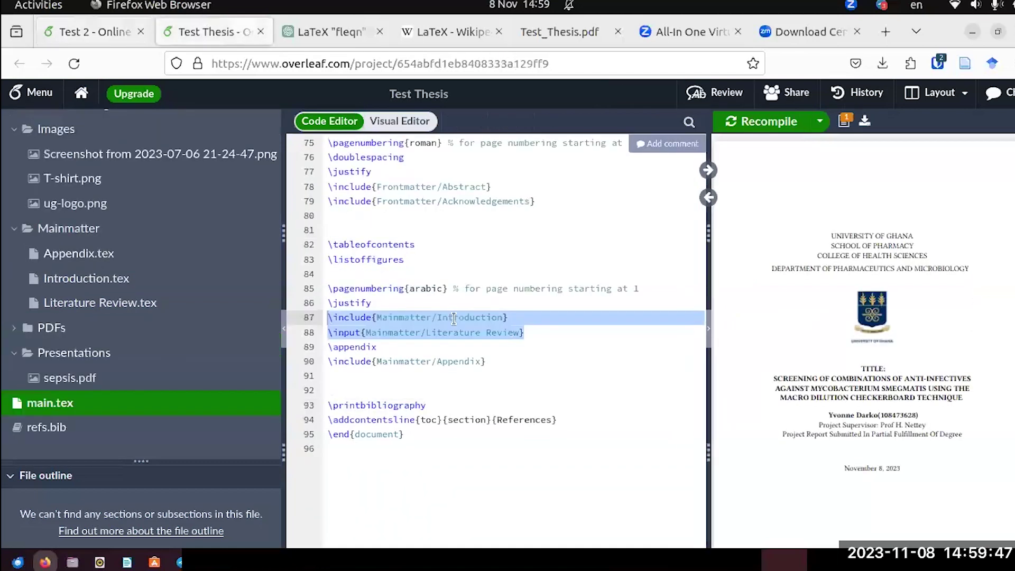
{"action": "left_click_drag", "start_coordinate": [327, 285], "coordinate": [452, 302]}
{"action": "key", "text": "ctrl+c"}
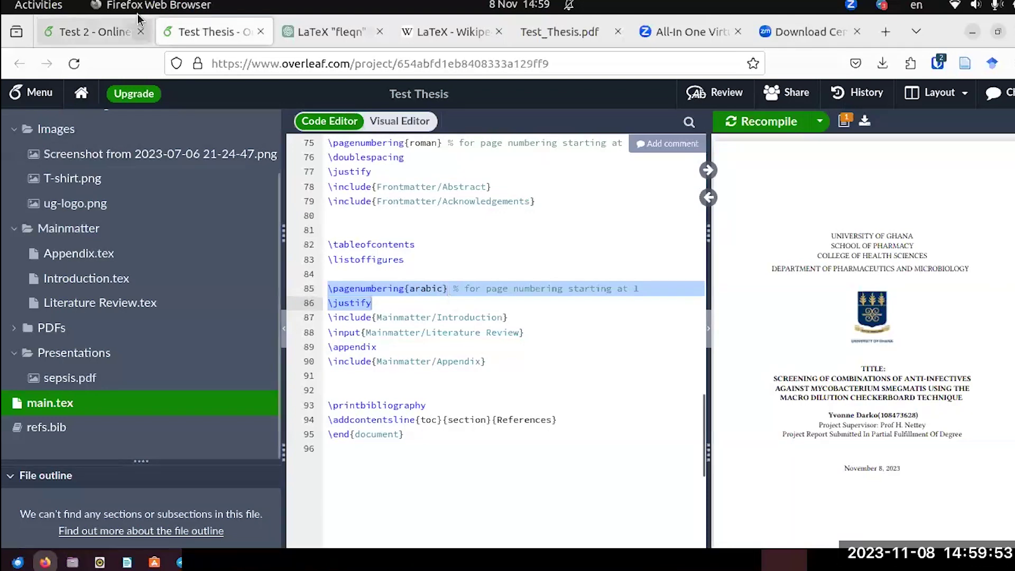
{"action": "left_click", "coordinate": [108, 33]}
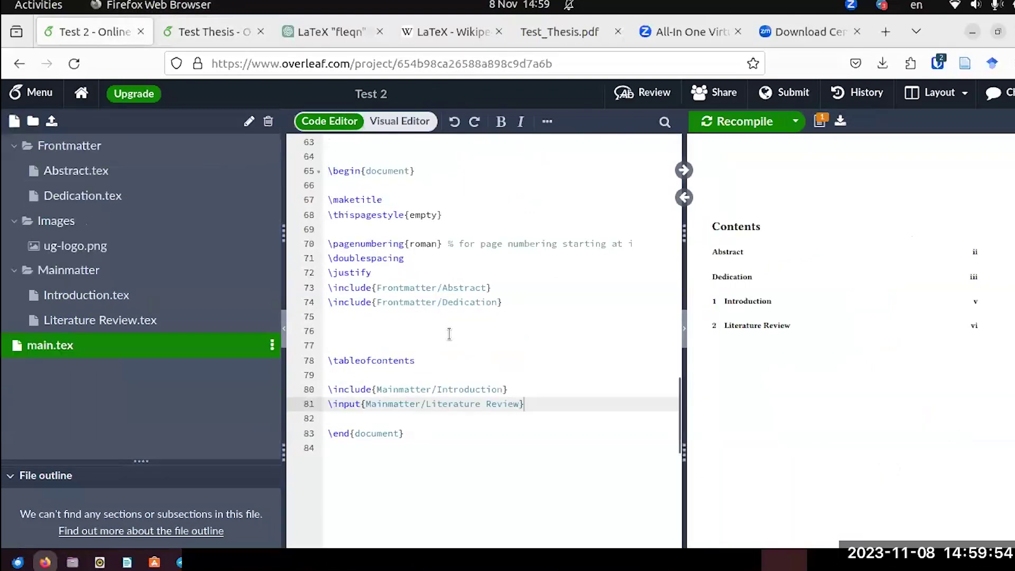
Paste the page-numbering and justify lines after line 79, then add \doublespacing after \pagenumbering{arabic}.
{"action": "left_click", "coordinate": [326, 375]}
{"action": "key", "text": "Return"}
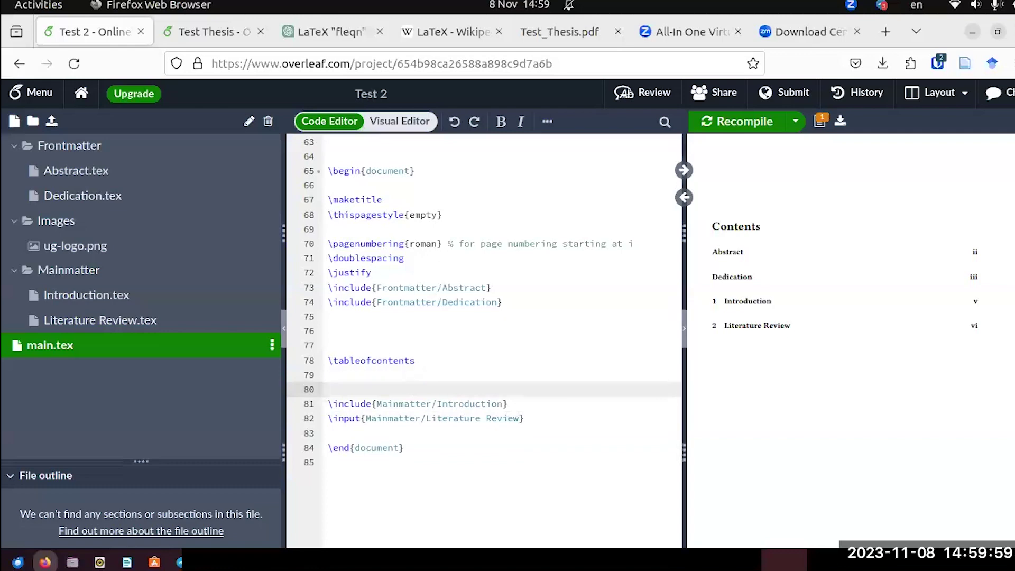
{"action": "key", "text": "ctrl+v"}
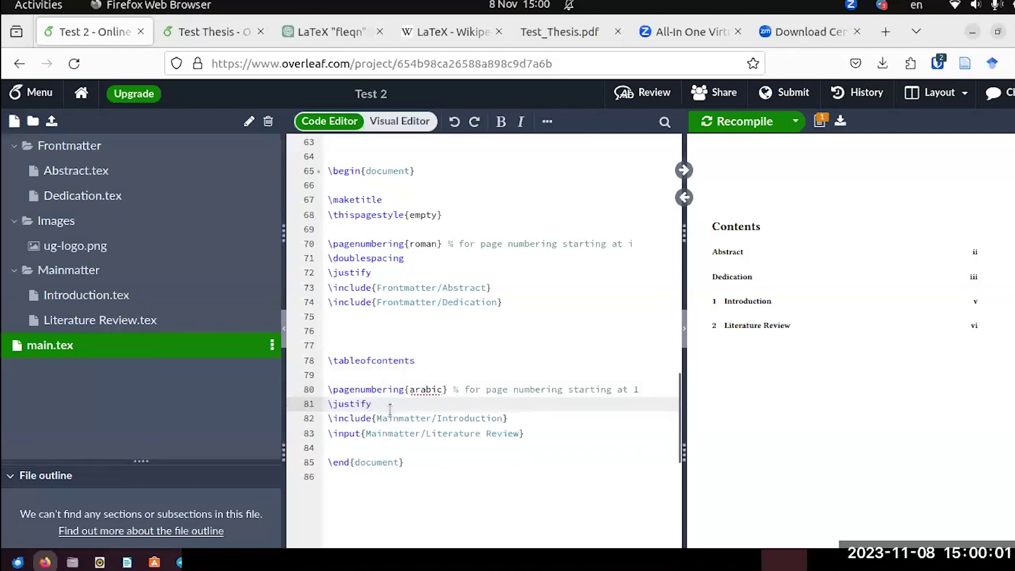
{"action": "left_click_drag", "start_coordinate": [401, 264], "coordinate": [320, 257]}
{"action": "key", "text": "ctrl+c"}
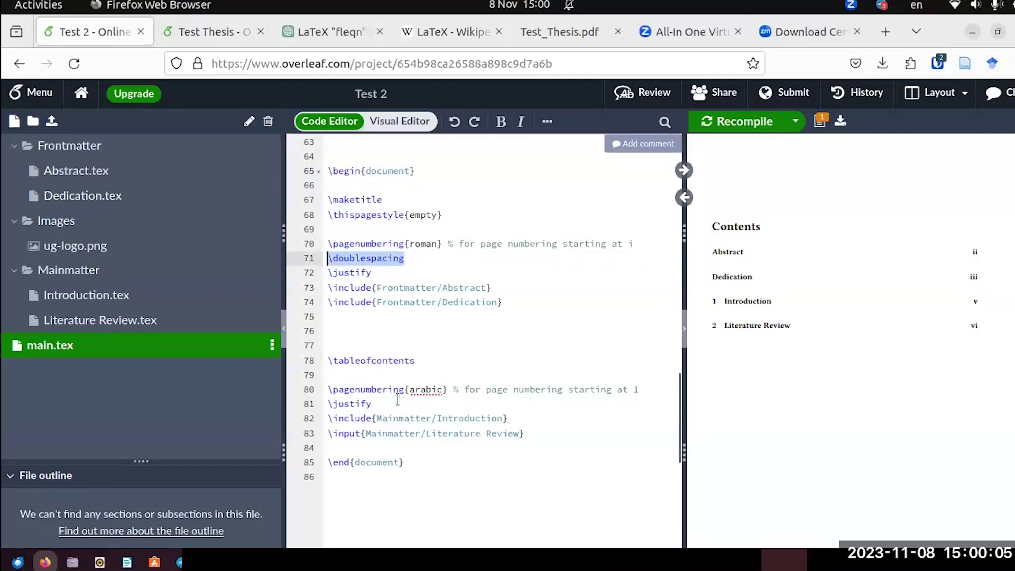
{"action": "left_click", "coordinate": [644, 392]}
{"action": "key", "text": "Return"}
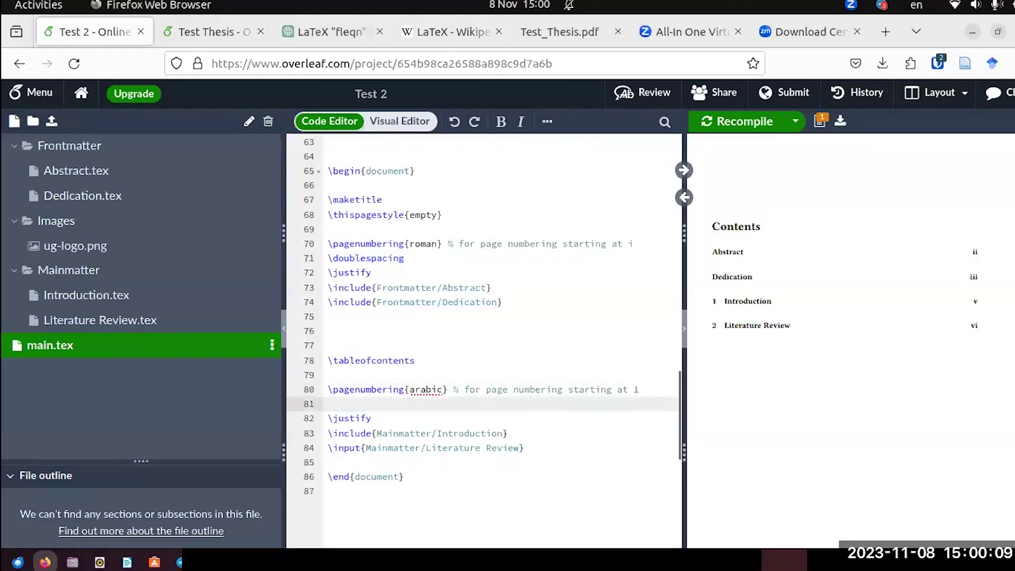
{"action": "key", "text": "ctrl+v"}
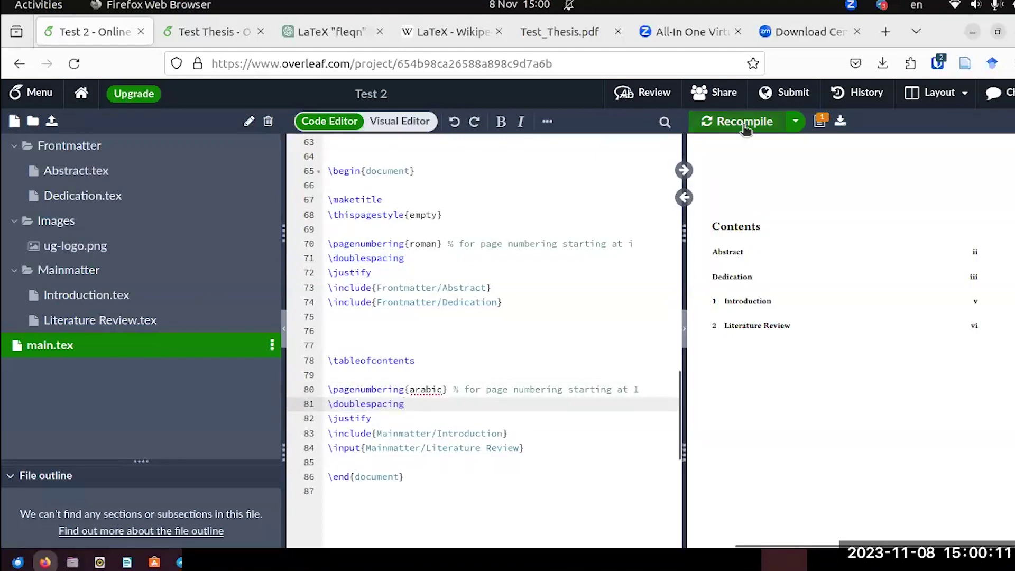
Recompile and scroll the PDF preview to confirm Introduction now starts on page 2.
{"action": "left_click", "coordinate": [745, 123]}
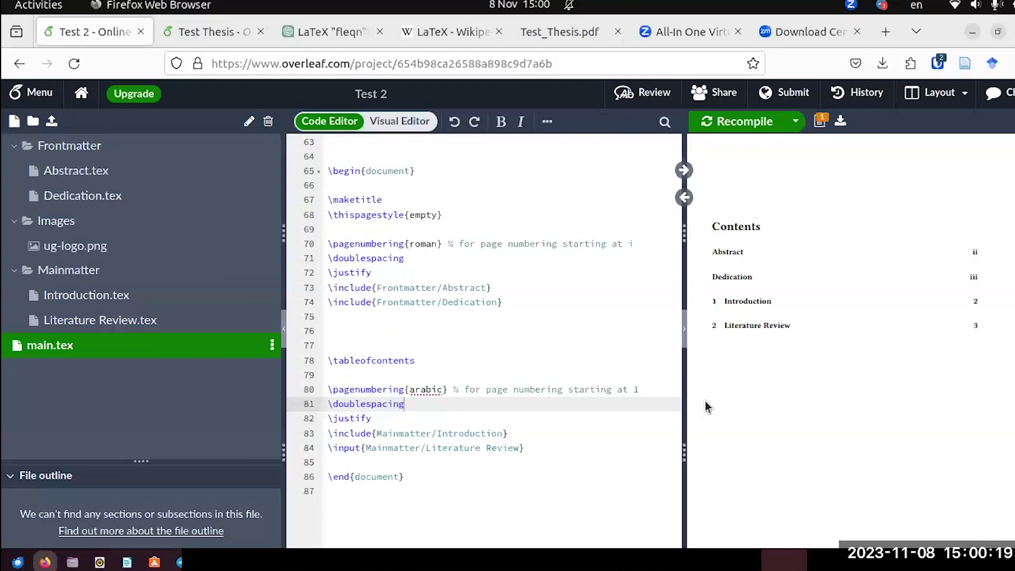
{"action": "scroll", "coordinate": [774, 285], "scroll_direction": "down", "scroll_amount": 5}
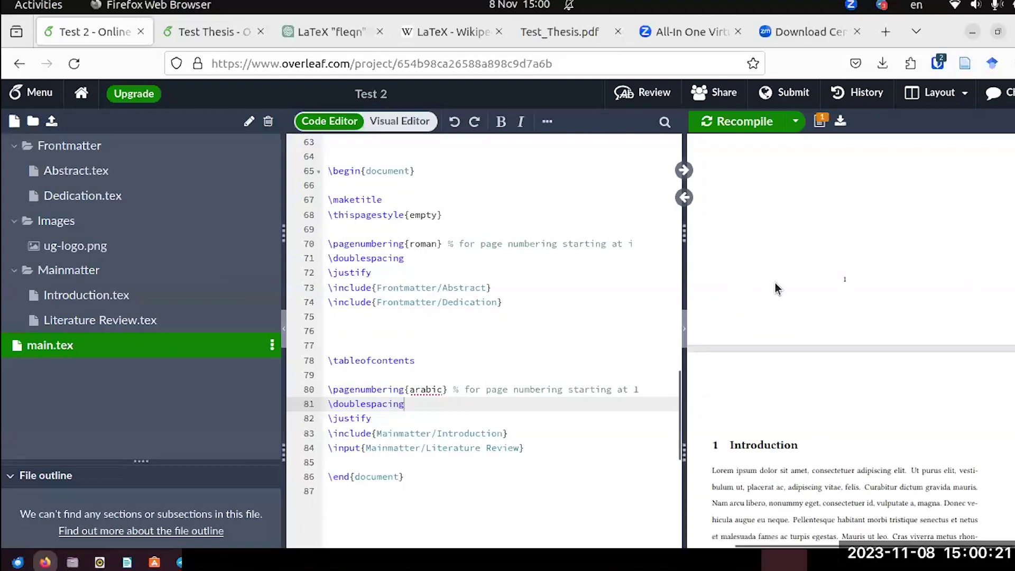
{"action": "scroll", "coordinate": [775, 286], "scroll_direction": "down", "scroll_amount": 4}
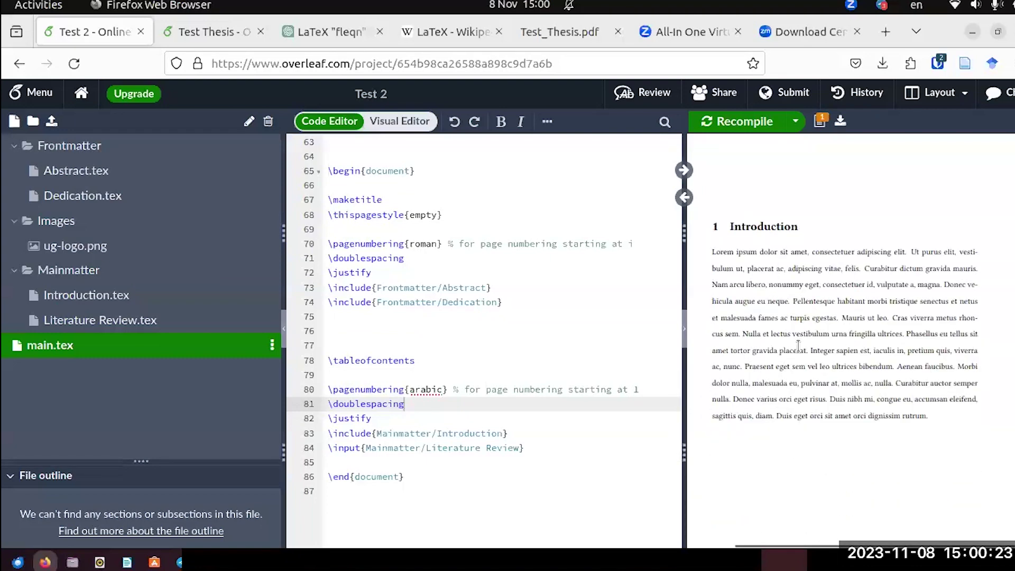
{"action": "scroll", "coordinate": [798, 344], "scroll_direction": "down", "scroll_amount": 3}
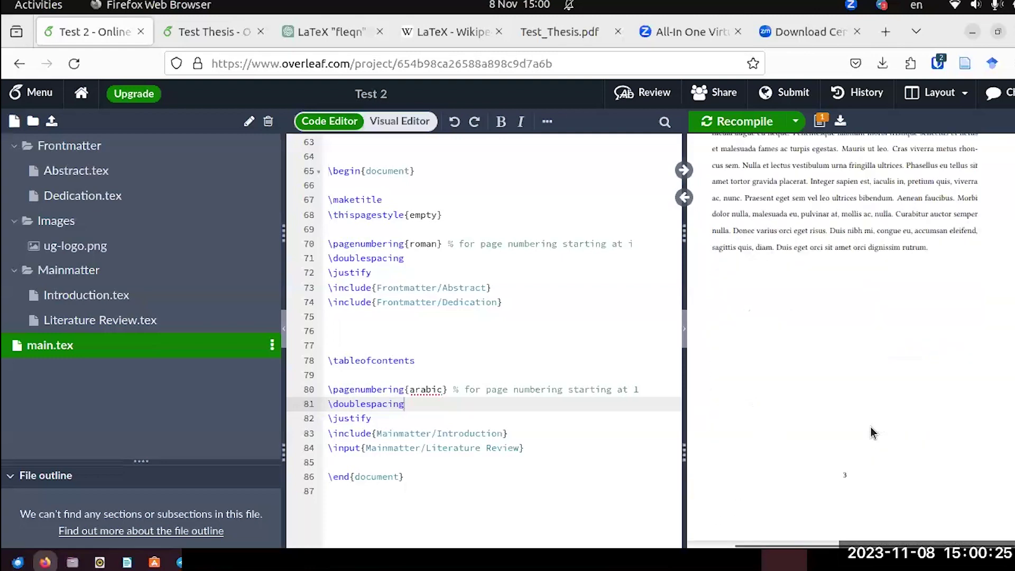
{"action": "scroll", "coordinate": [385, 346], "scroll_direction": "down", "scroll_amount": 5}
{"action": "scroll", "coordinate": [385, 350], "scroll_direction": "up", "scroll_amount": 3}
{"action": "scroll", "coordinate": [383, 350], "scroll_direction": "up", "scroll_amount": 2}
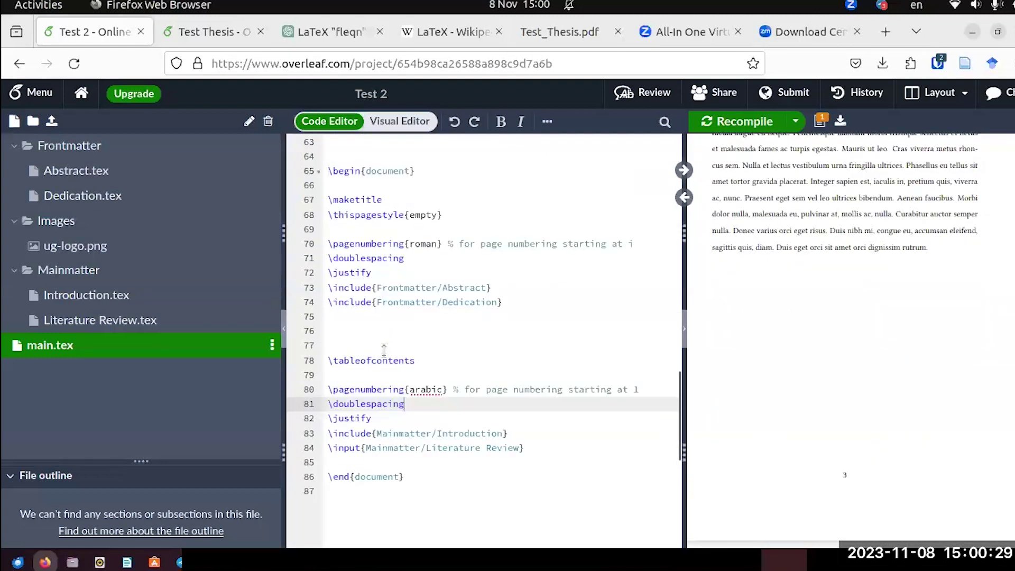
{"action": "scroll", "coordinate": [384, 349], "scroll_direction": "up", "scroll_amount": 4}
{"action": "scroll", "coordinate": [384, 350], "scroll_direction": "down", "scroll_amount": 2}
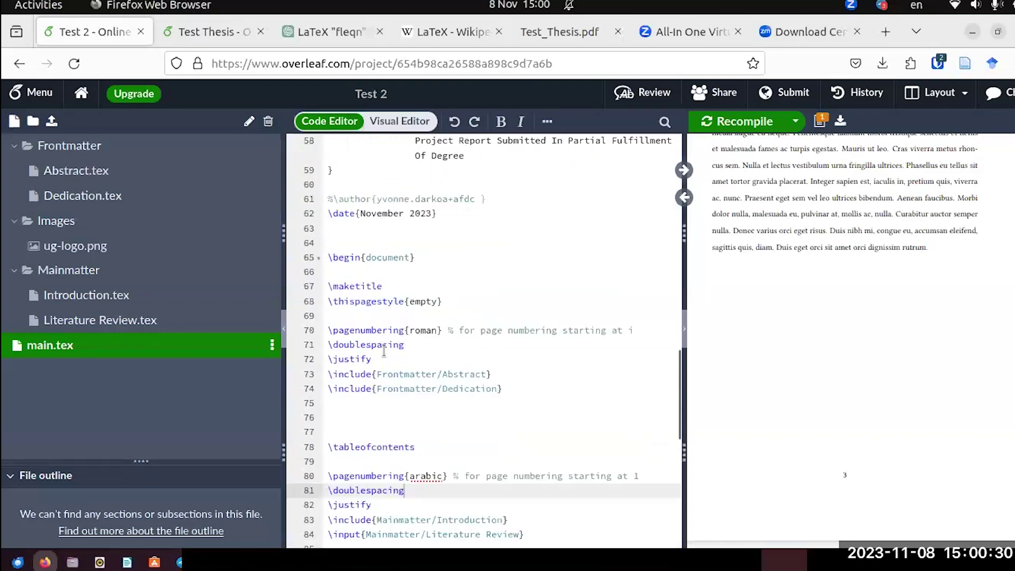
{"action": "left_click", "coordinate": [556, 32]}
{"action": "scroll", "coordinate": [621, 245], "scroll_direction": "down", "scroll_amount": 2}
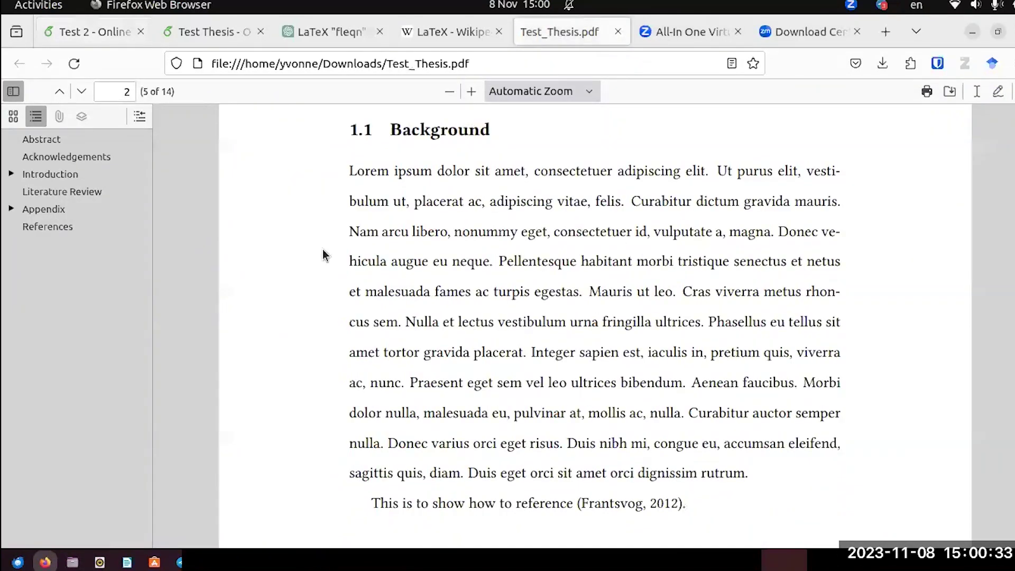
{"action": "scroll", "coordinate": [323, 255], "scroll_direction": "up", "scroll_amount": 2}
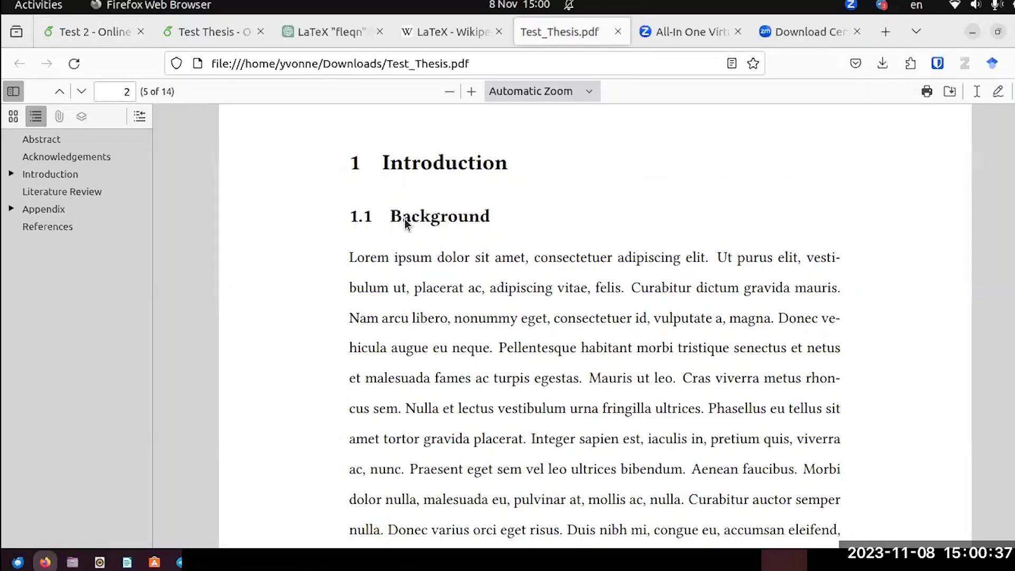
{"action": "left_click", "coordinate": [108, 33]}
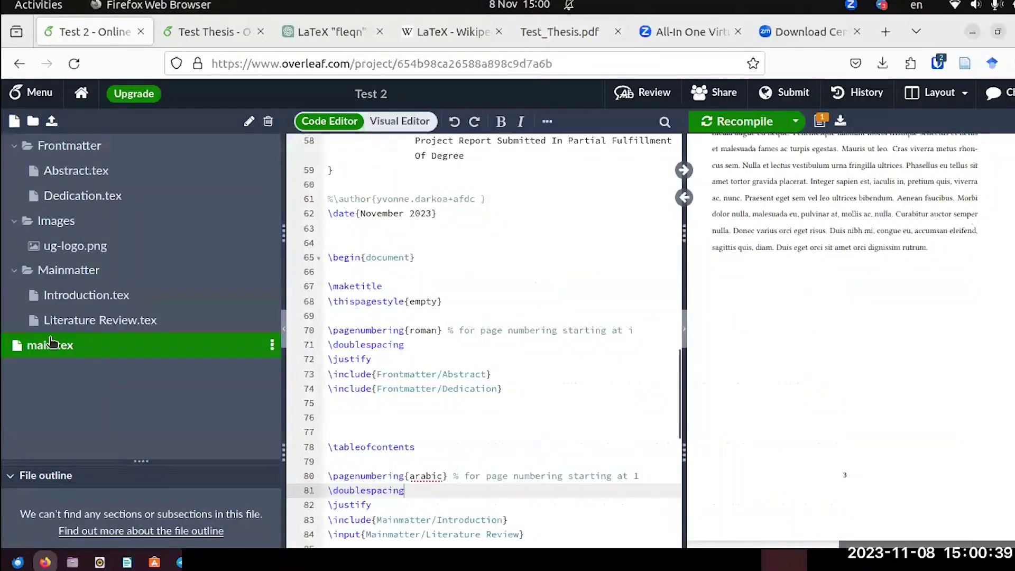
In Introduction.tex, add \subsection{Background} beneath the Introduction heading.
{"action": "left_click", "coordinate": [74, 295]}
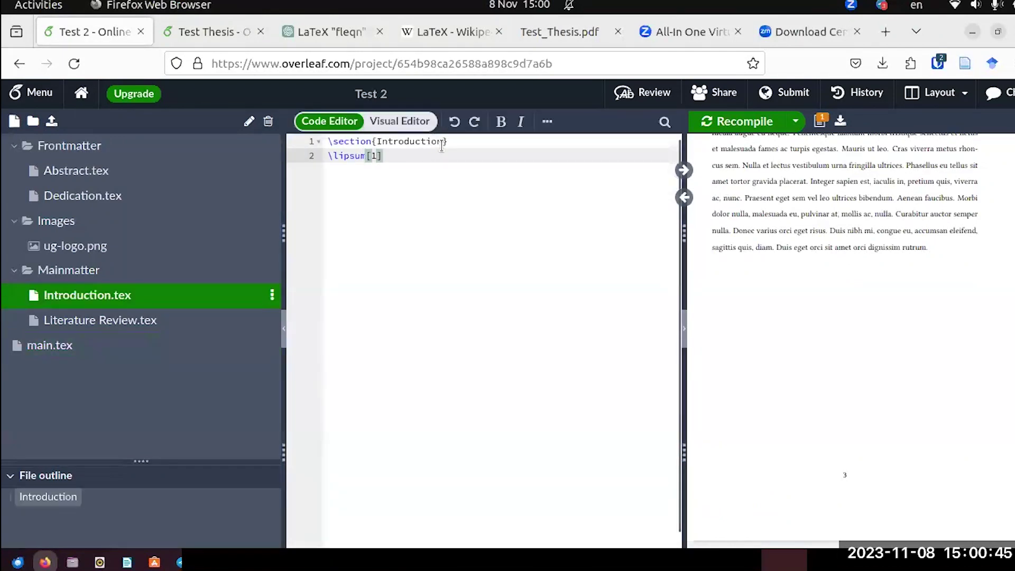
{"action": "left_click", "coordinate": [445, 141]}
{"action": "key", "text": "Return"}
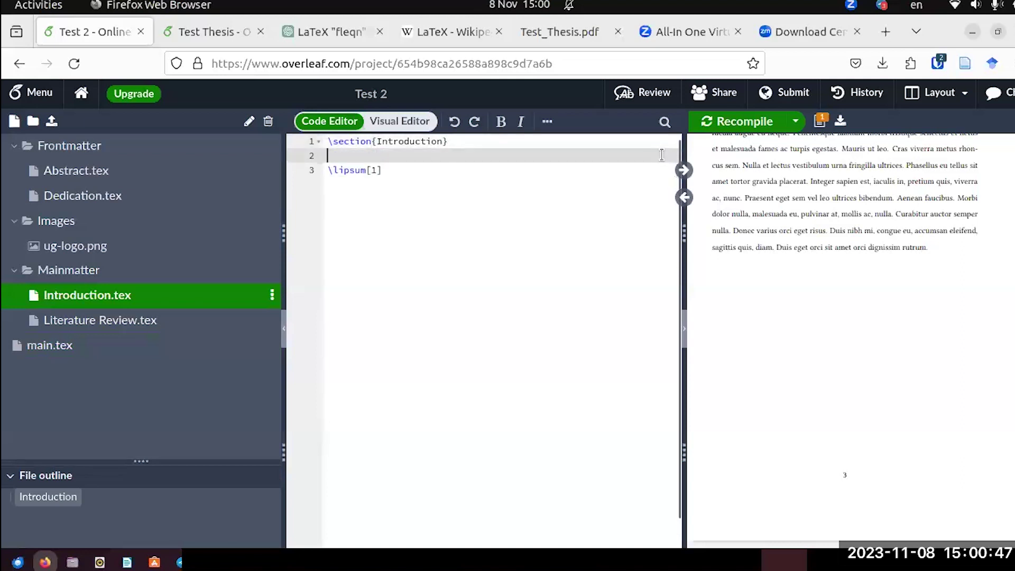
{"action": "type", "text": "\\"}
{"action": "type", "text": "sub"}
{"action": "key", "text": "BackSpace"}
{"action": "type", "text": "c"}
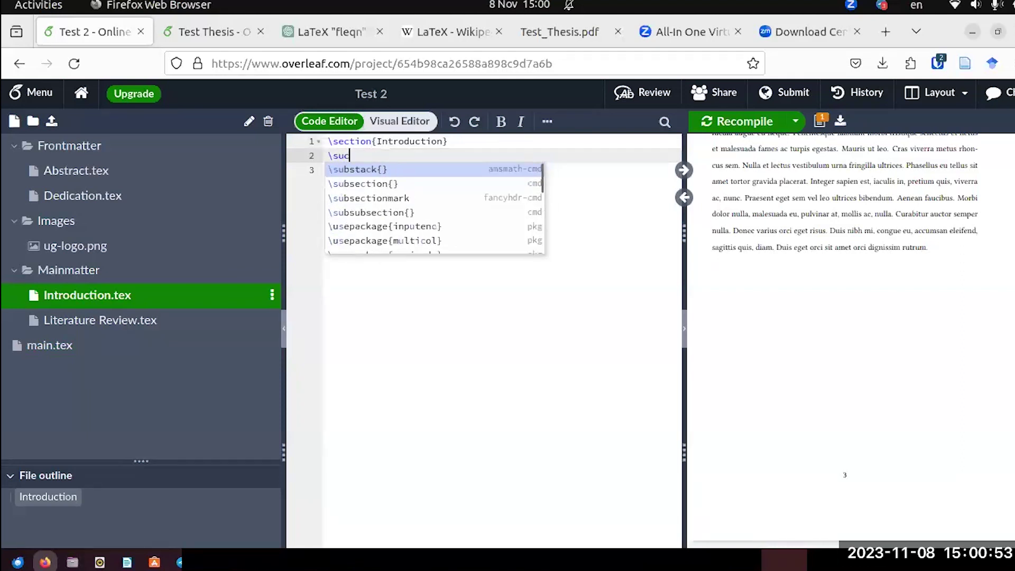
{"action": "key", "text": "BackSpace"}
{"action": "type", "text": "b"}
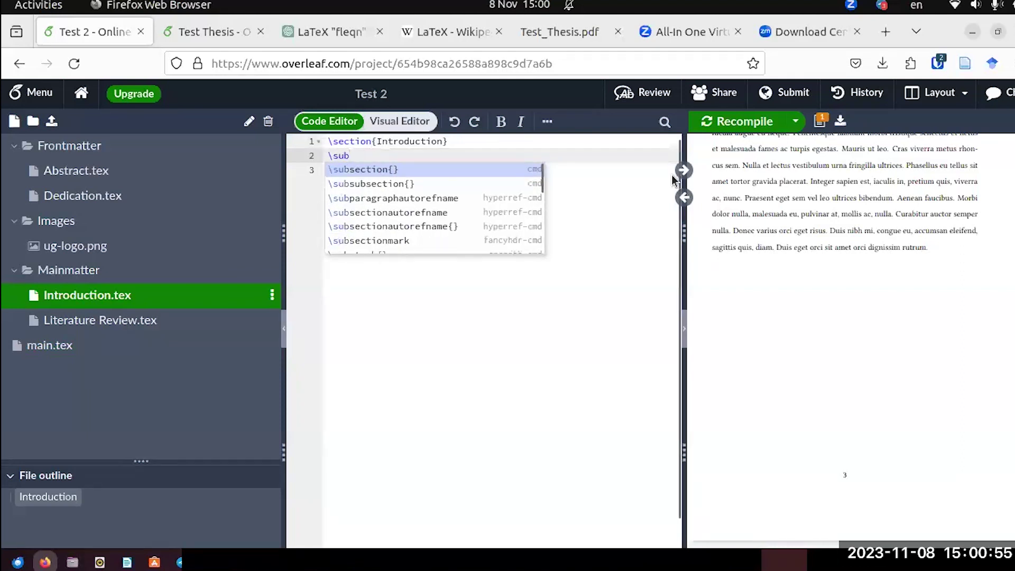
{"action": "key", "text": "Return"}
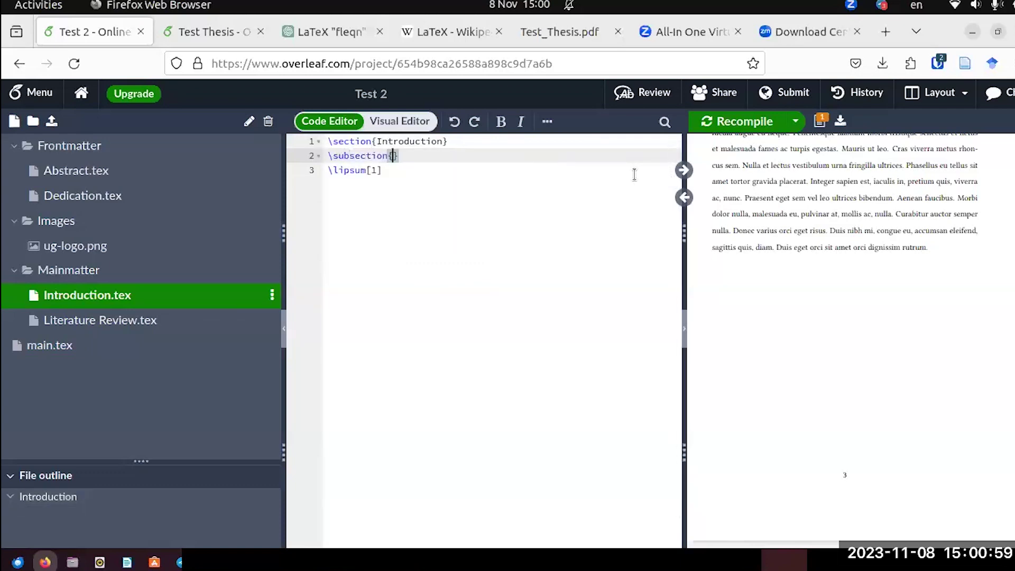
{"action": "type", "text": "Backgroung"}
{"action": "key", "text": "BackSpace"}
{"action": "type", "text": "d"}
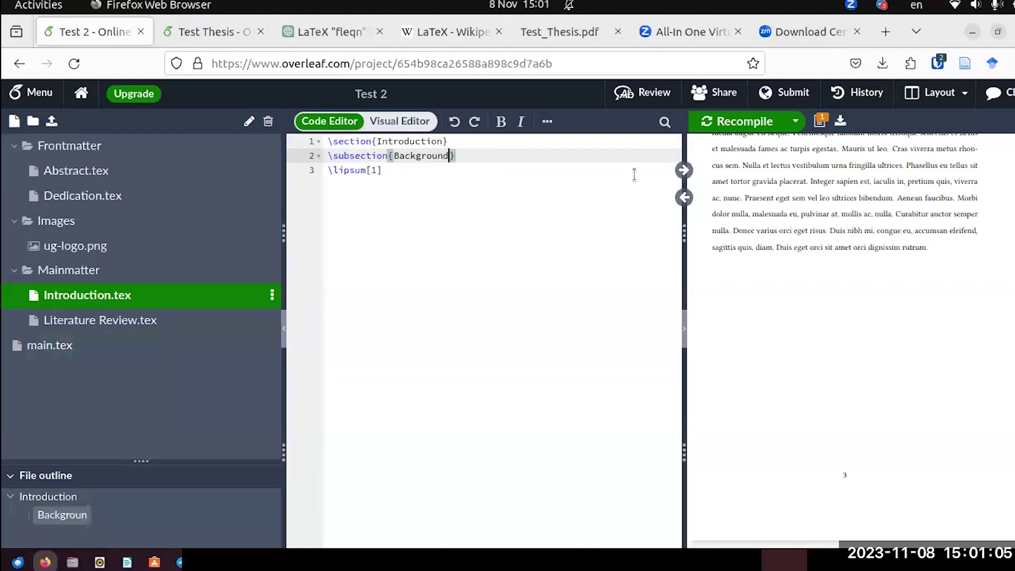
Add a \subsubsection{Theory} on the line below the Background subsection.
{"action": "key", "text": "End"}
{"action": "key", "text": "Return"}
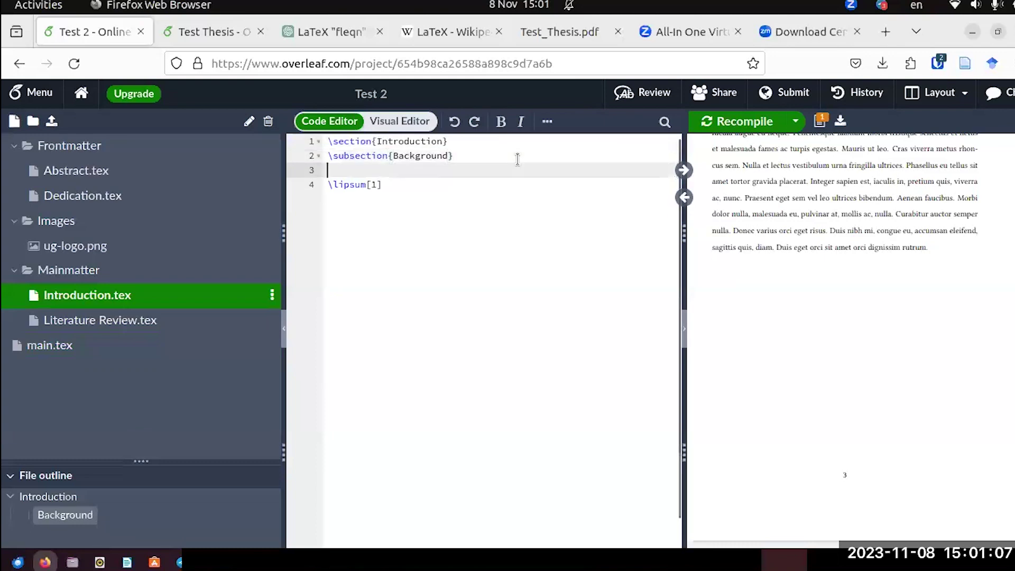
{"action": "type", "text": "\\"}
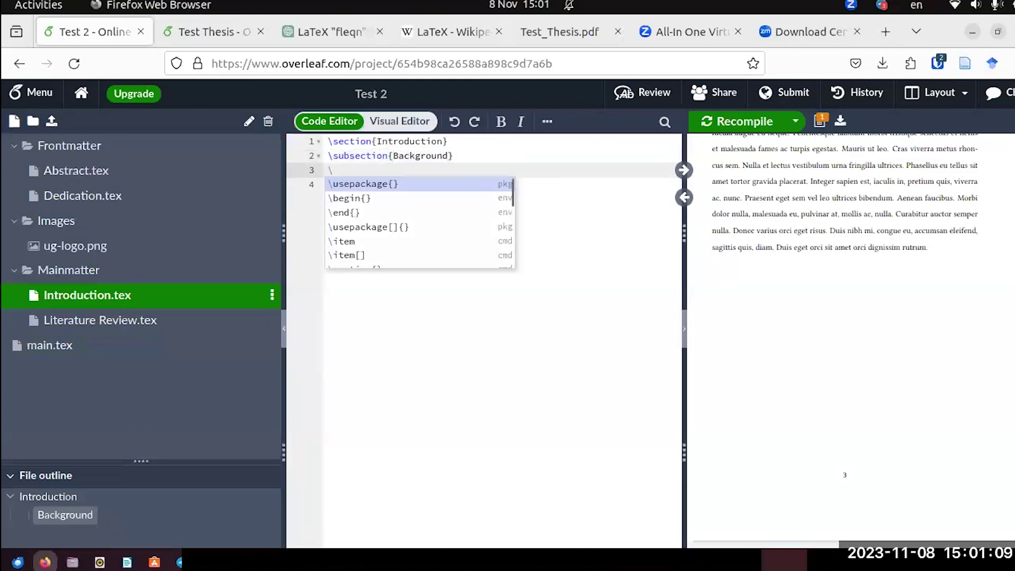
{"action": "type", "text": "su"}
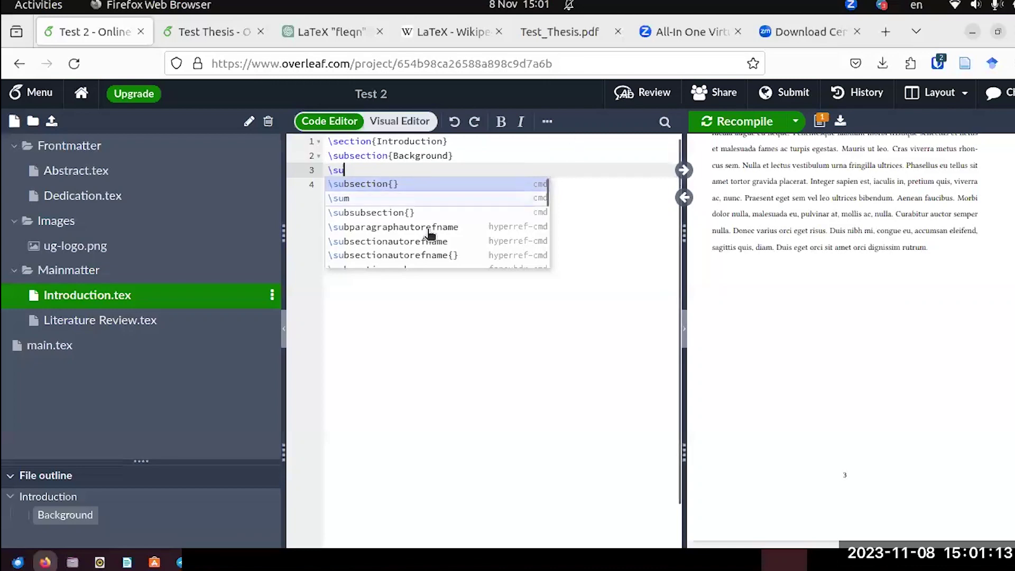
{"action": "left_click", "coordinate": [390, 212]}
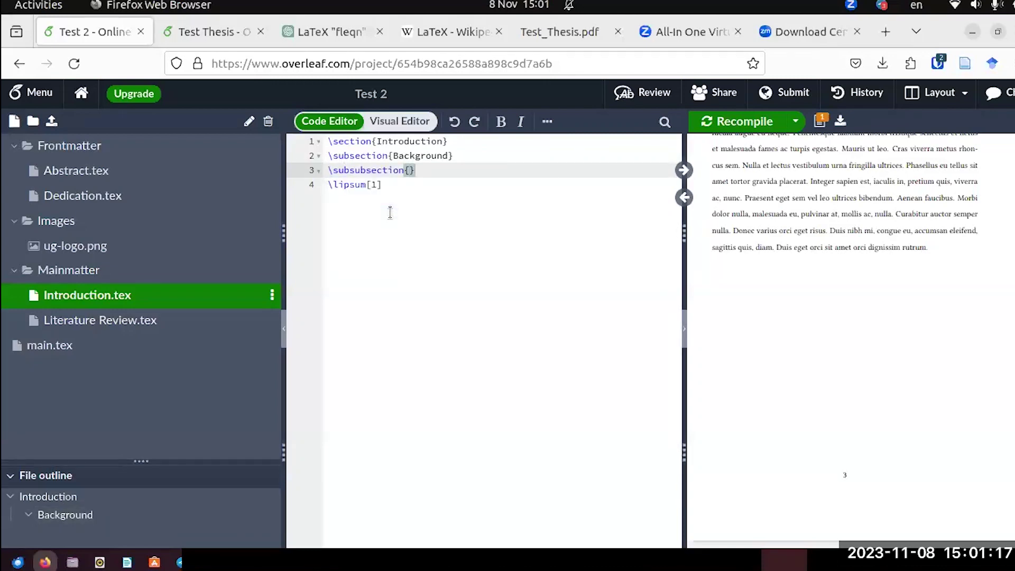
{"action": "type", "text": "Theory"}
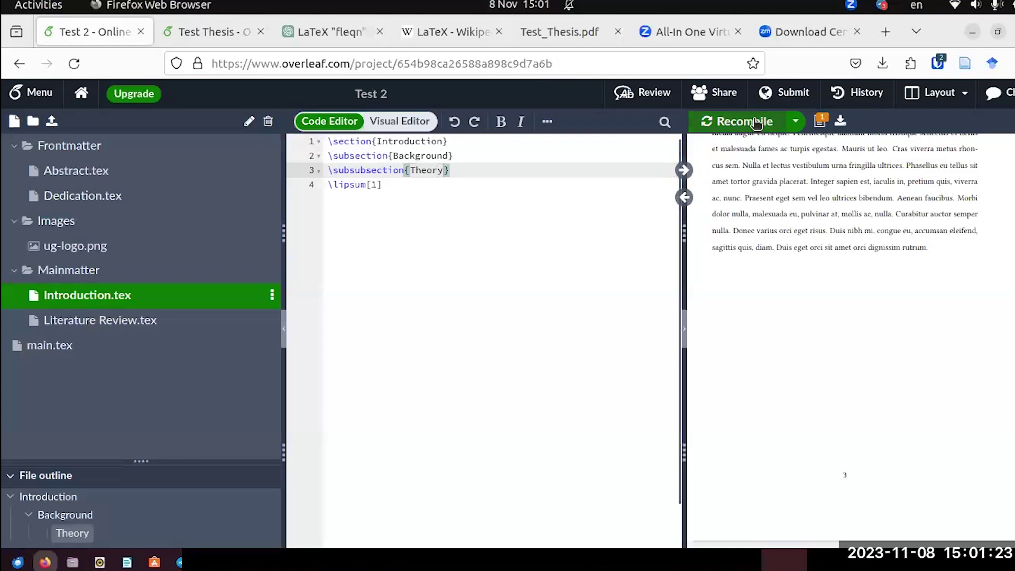
Recompile and scroll up to the Contents page to check the new 1.1.1 Theory entry.
{"action": "left_click", "coordinate": [756, 122]}
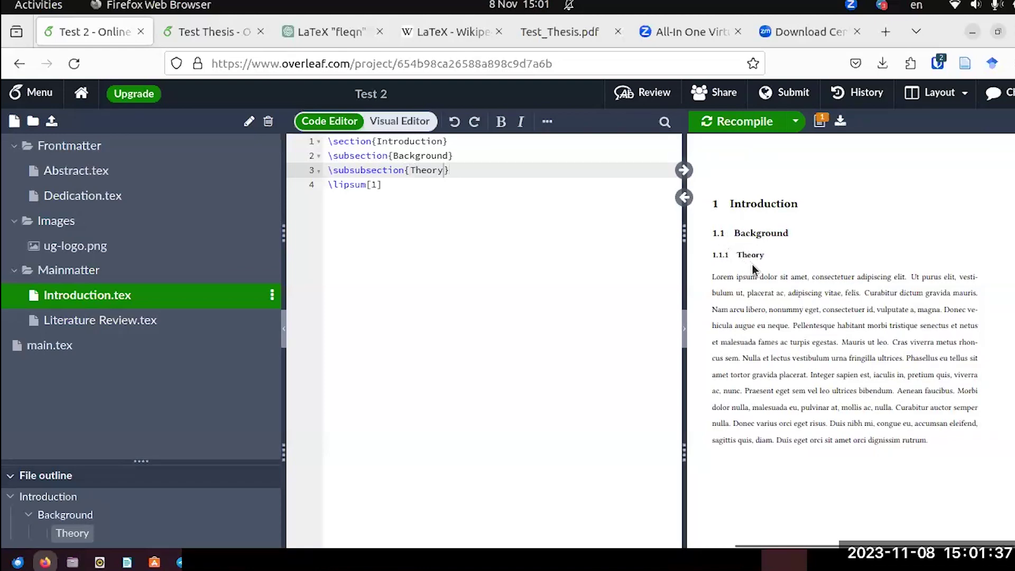
{"action": "scroll", "coordinate": [756, 267], "scroll_direction": "up", "scroll_amount": 10}
{"action": "scroll", "coordinate": [757, 269], "scroll_direction": "up", "scroll_amount": 3}
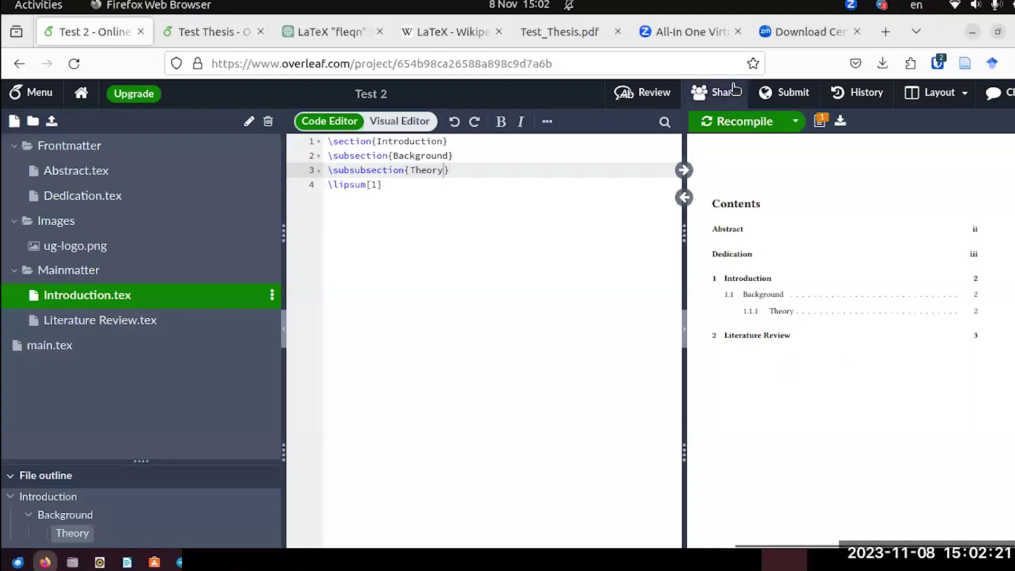
{"action": "left_click", "coordinate": [547, 45]}
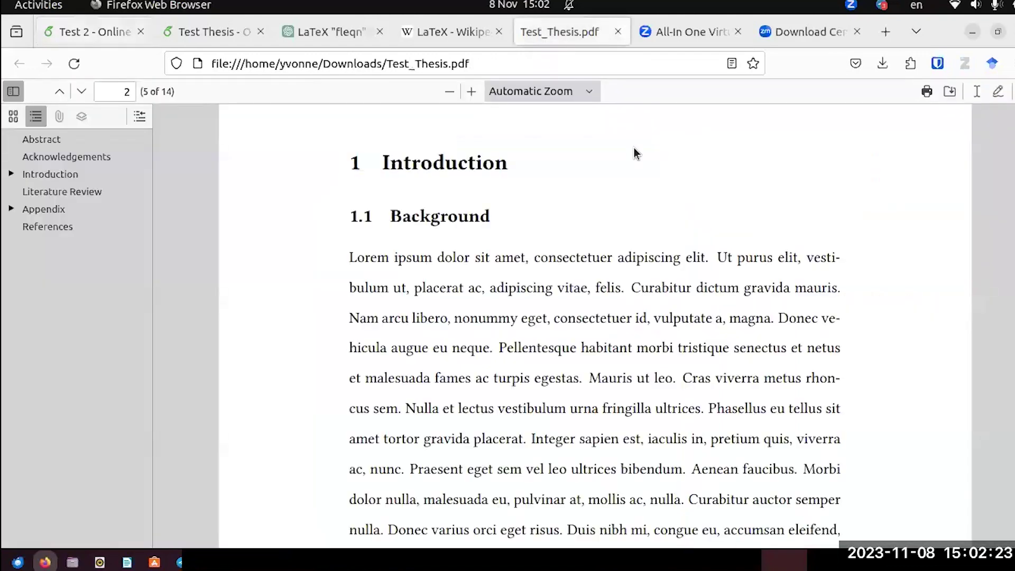
{"action": "scroll", "coordinate": [565, 312], "scroll_direction": "down", "scroll_amount": 15}
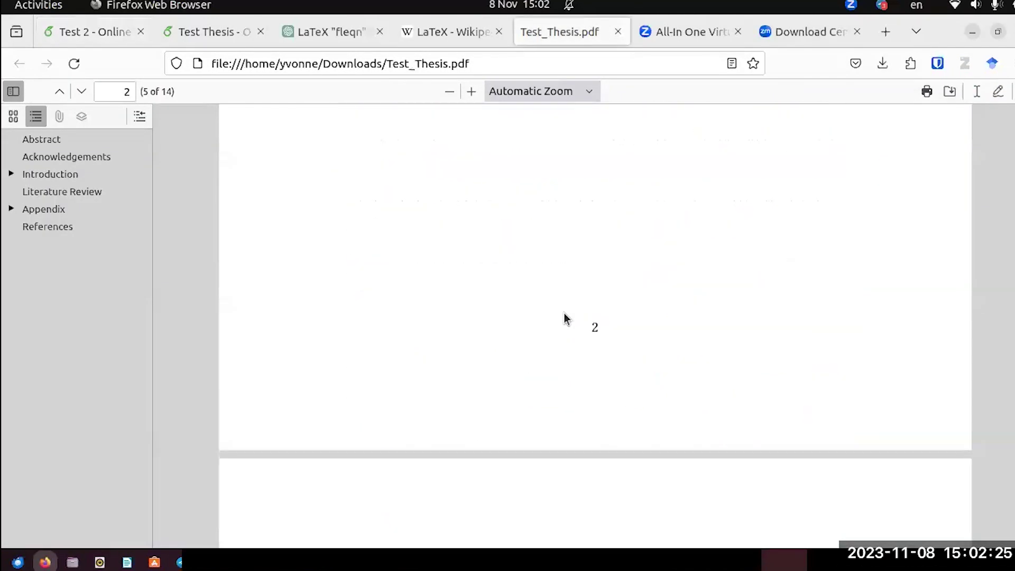
{"action": "scroll", "coordinate": [565, 312], "scroll_direction": "down", "scroll_amount": 15}
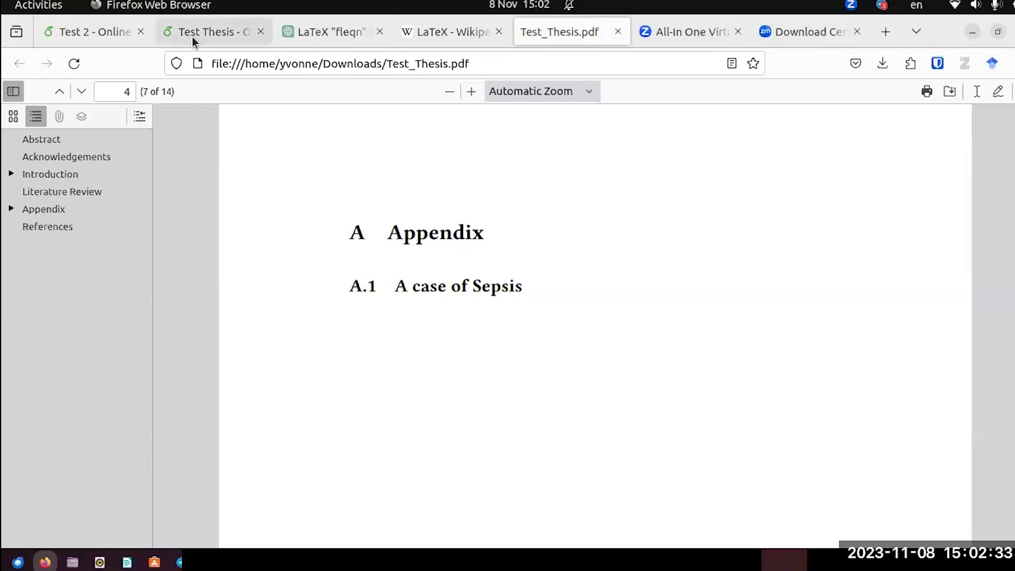
{"action": "left_click", "coordinate": [106, 35]}
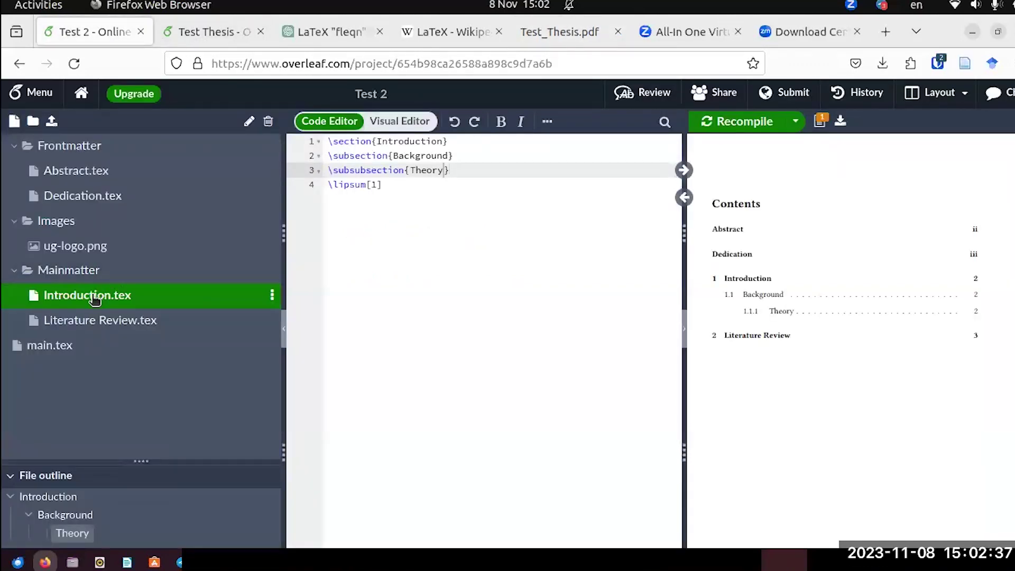
Create a new file Appendix.tex inside the Mainmatter folder and open it.
{"action": "right_click", "coordinate": [72, 271]}
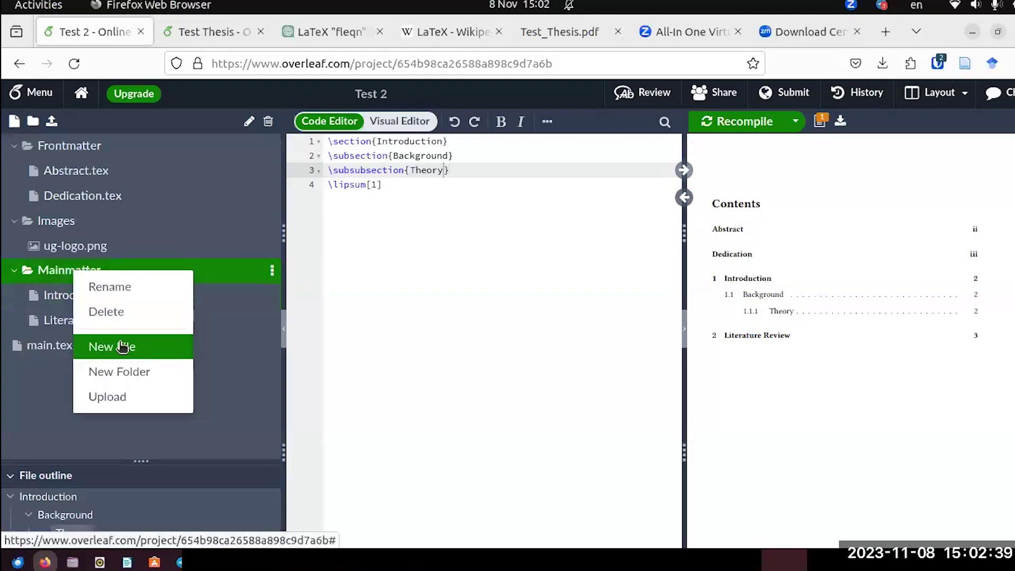
{"action": "left_click", "coordinate": [125, 346]}
{"action": "type", "text": "Appendix.tex"}
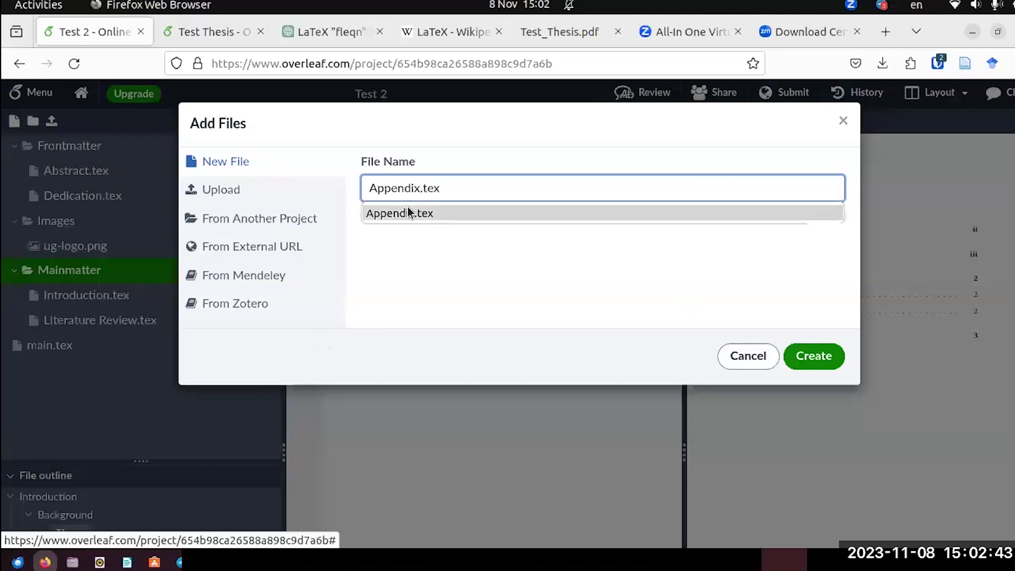
{"action": "left_click", "coordinate": [407, 210]}
{"action": "left_click", "coordinate": [807, 353]}
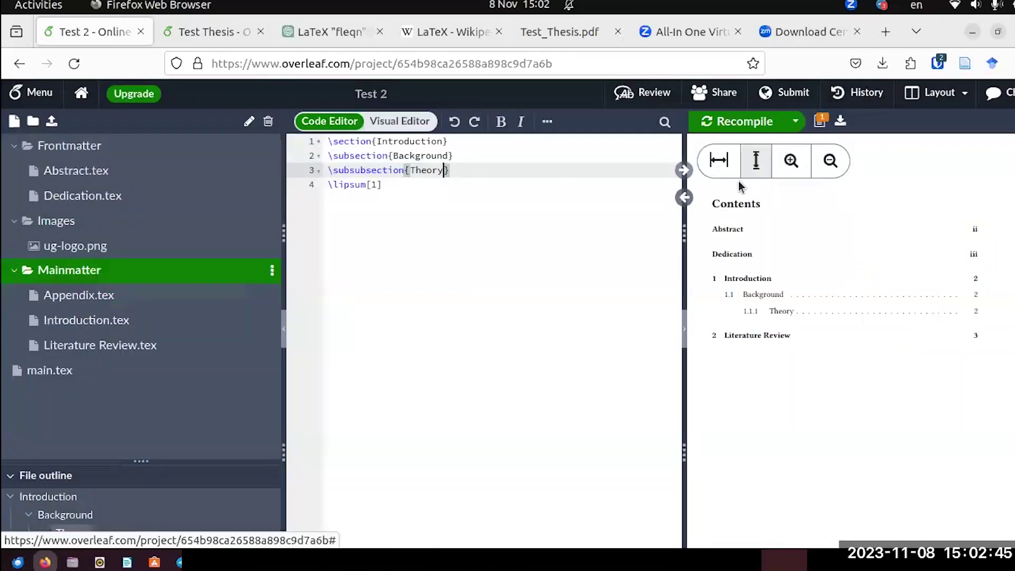
{"action": "left_click", "coordinate": [102, 296]}
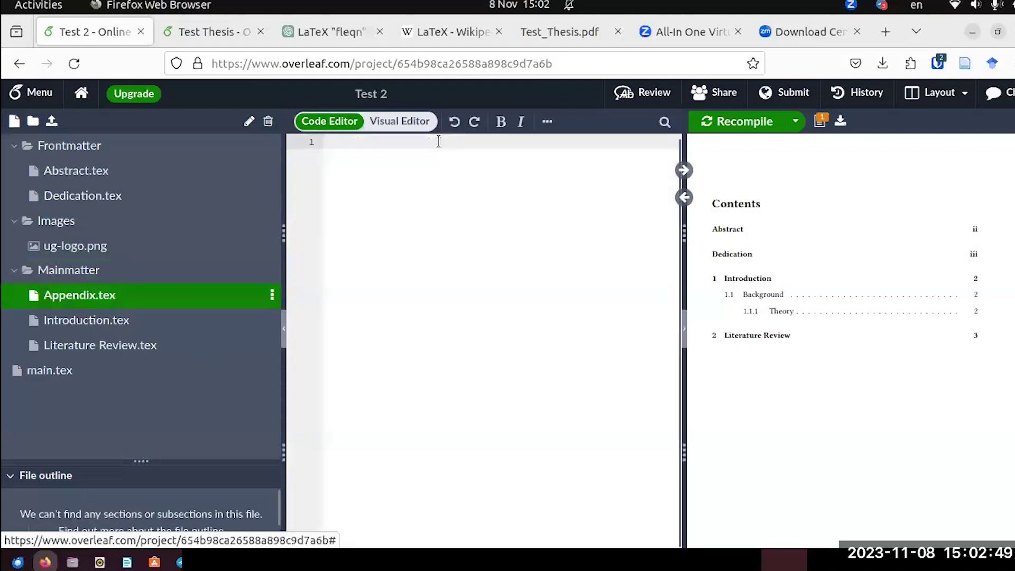
Type a \section{Appendix} heading on line 1 followed by blank lines.
{"action": "type", "text": "\\sector"}
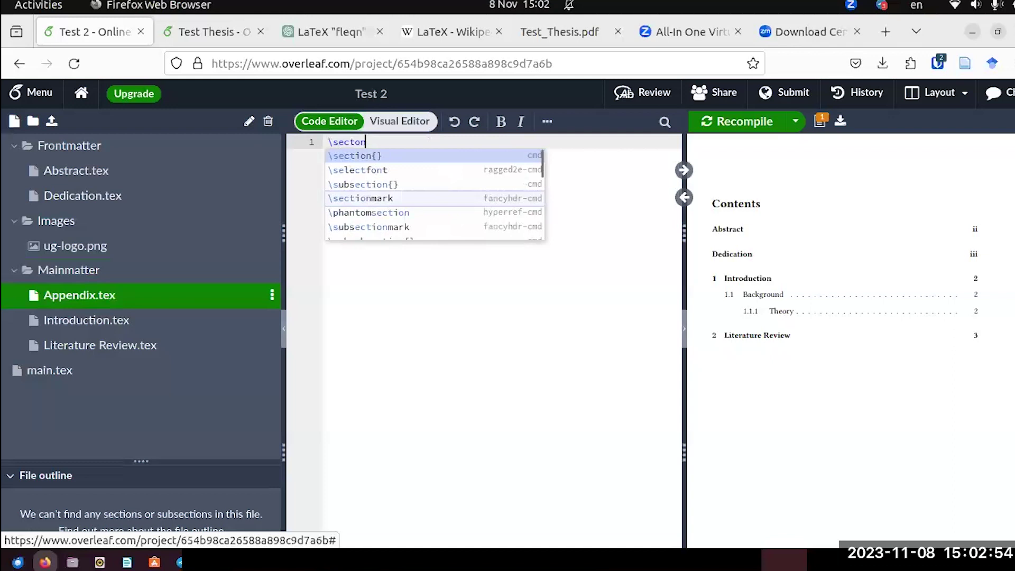
{"action": "key", "text": "Return"}
{"action": "type", "text": "Appen"}
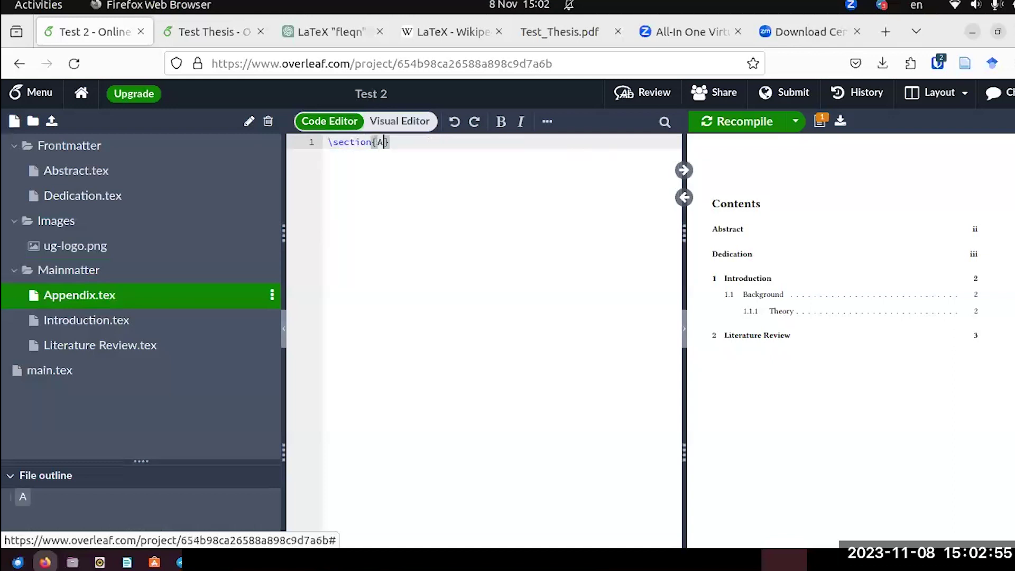
{"action": "type", "text": "dic"}
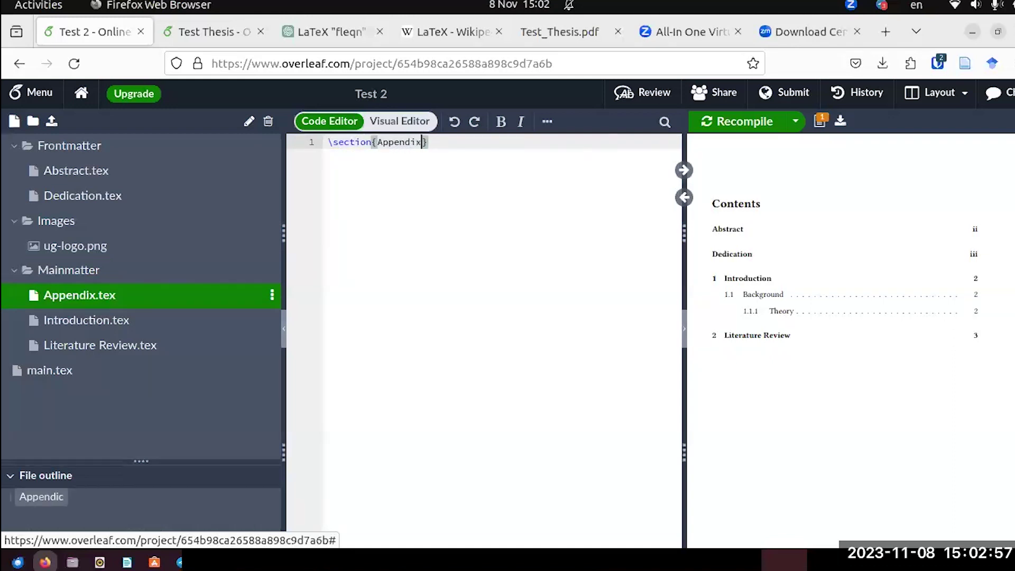
{"action": "left_click", "coordinate": [457, 143]}
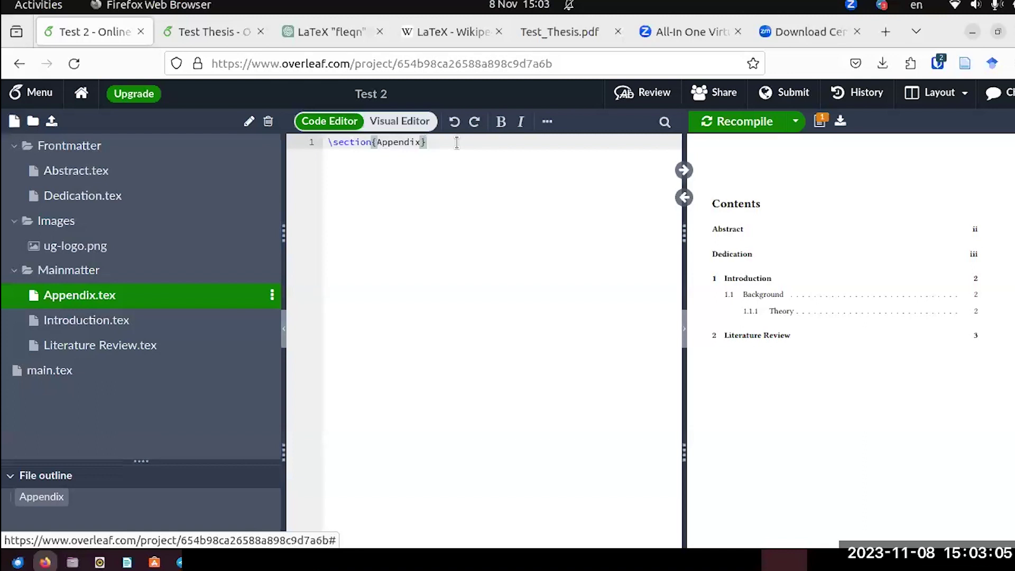
{"action": "key", "text": "Return"}
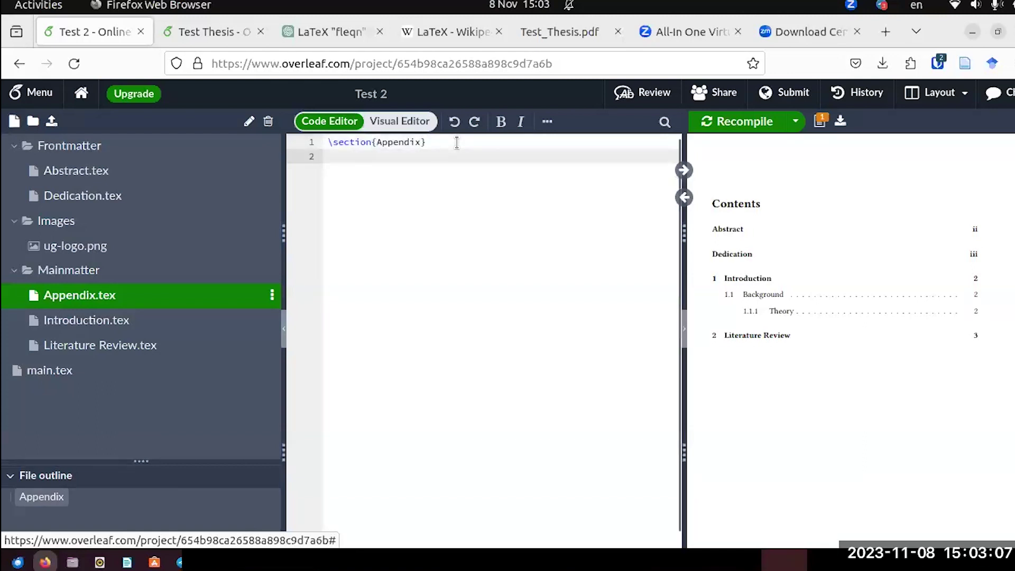
{"action": "key", "text": "Return"}
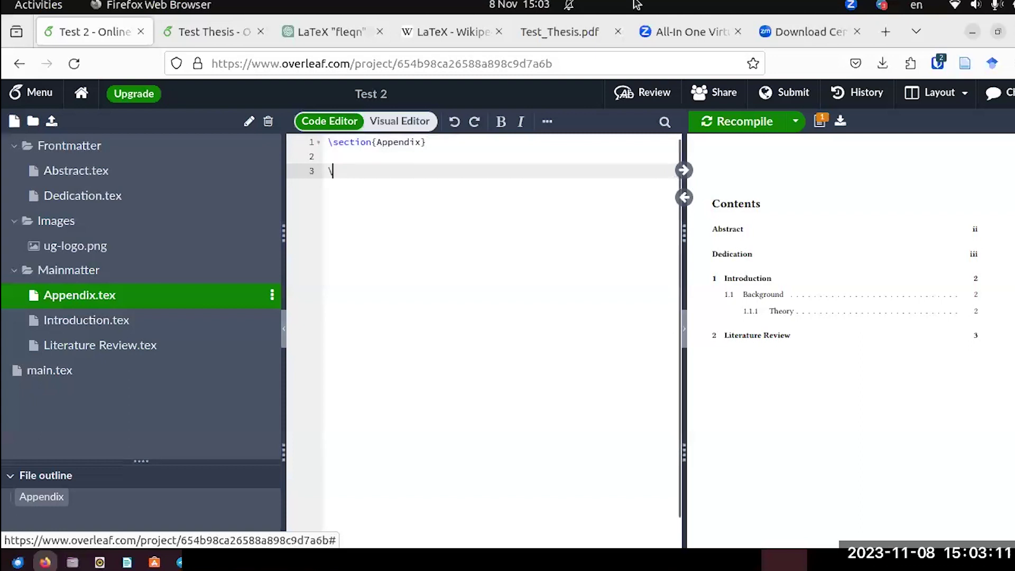
After checking the reference thesis's Appendix, add \subsection{A Case of Sepsis}.
{"action": "left_click", "coordinate": [545, 33]}
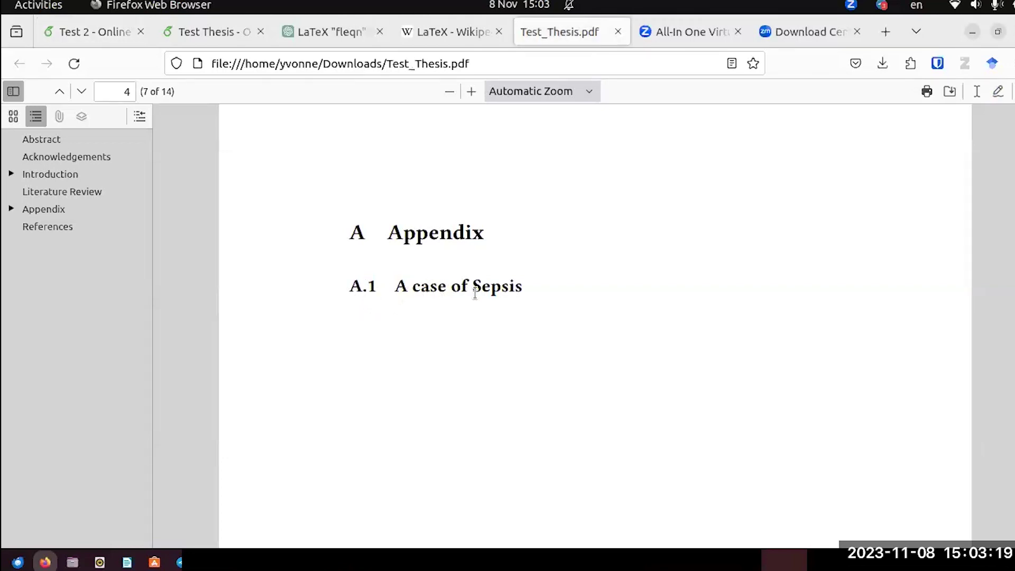
{"action": "left_click", "coordinate": [106, 32]}
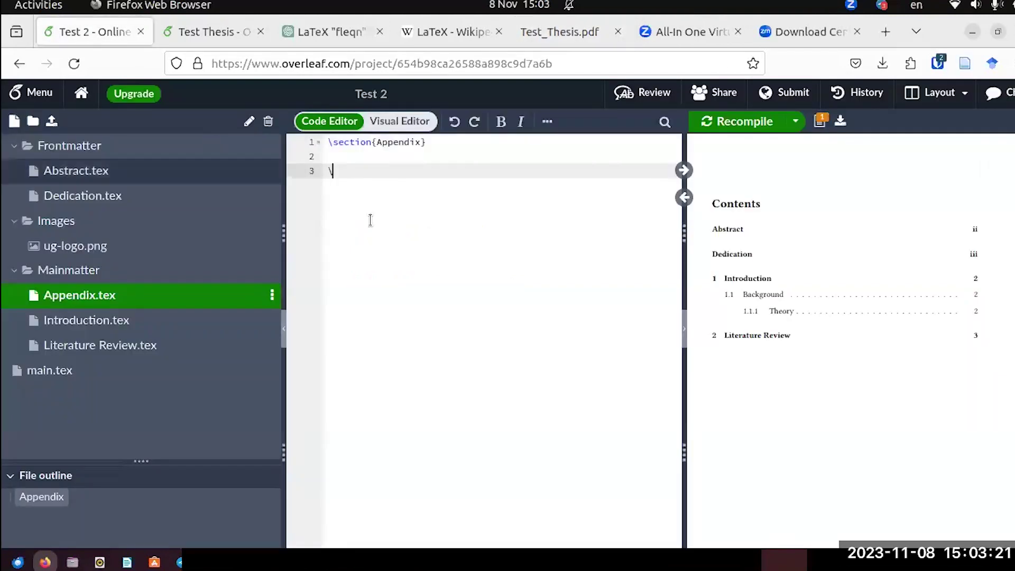
{"action": "type", "text": "sub"}
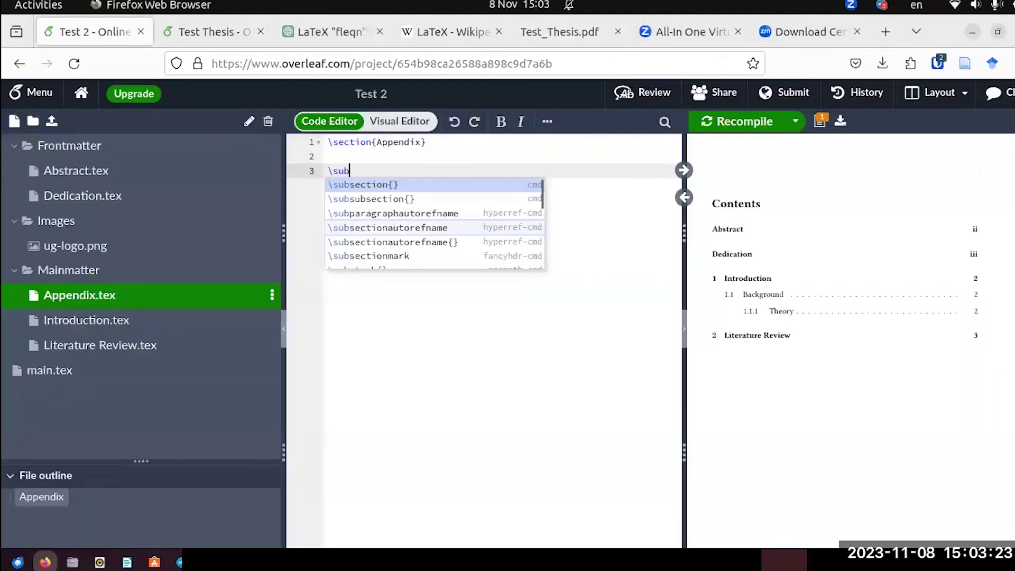
{"action": "key", "text": "Return"}
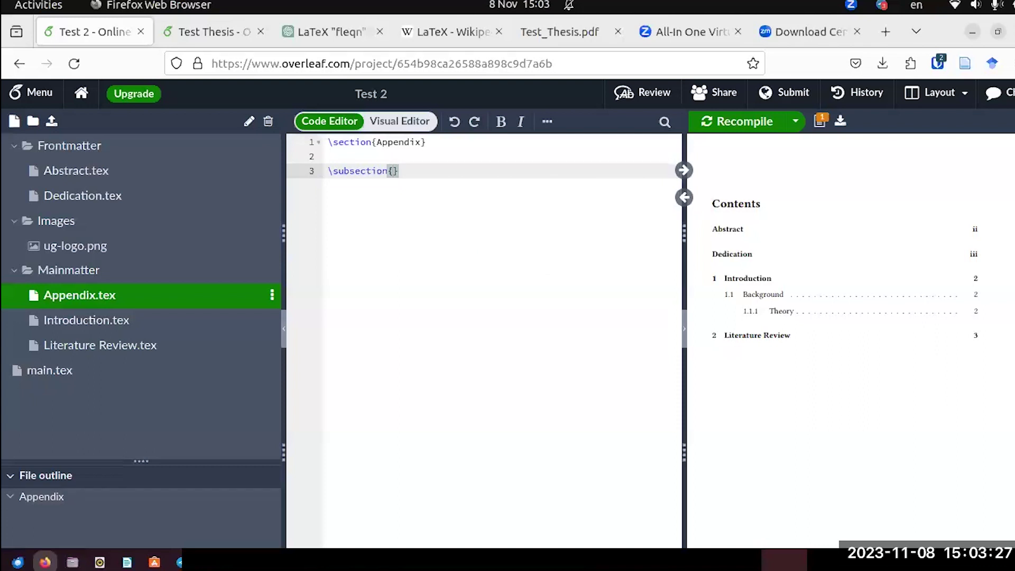
{"action": "type", "text": "A Case "}
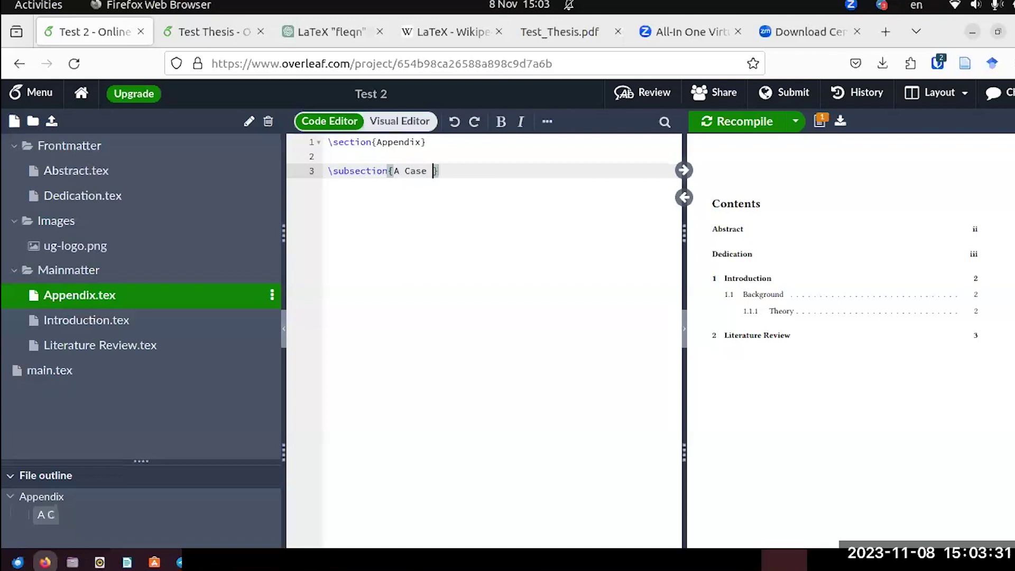
{"action": "type", "text": "of Se"}
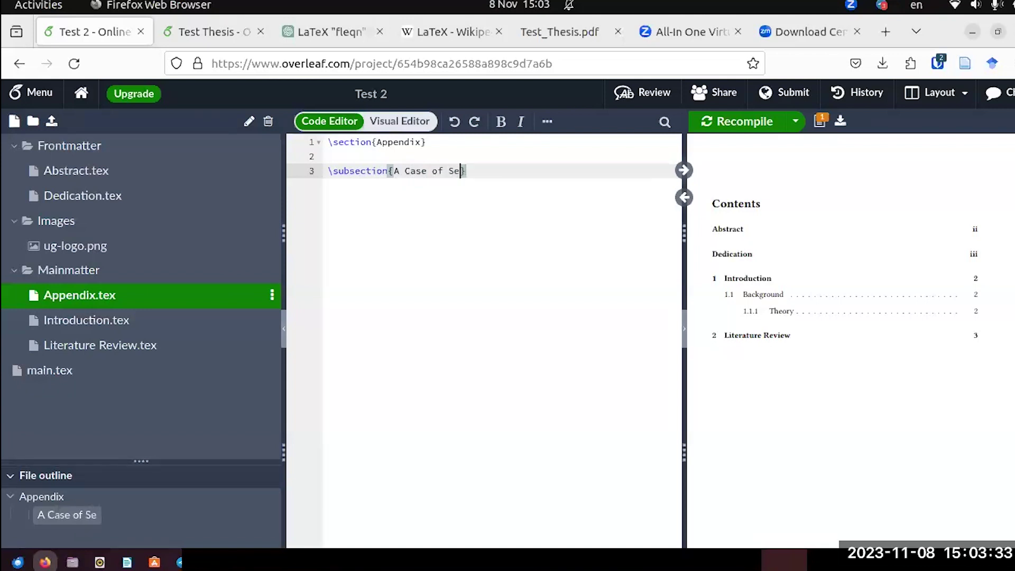
{"action": "type", "text": "psis"}
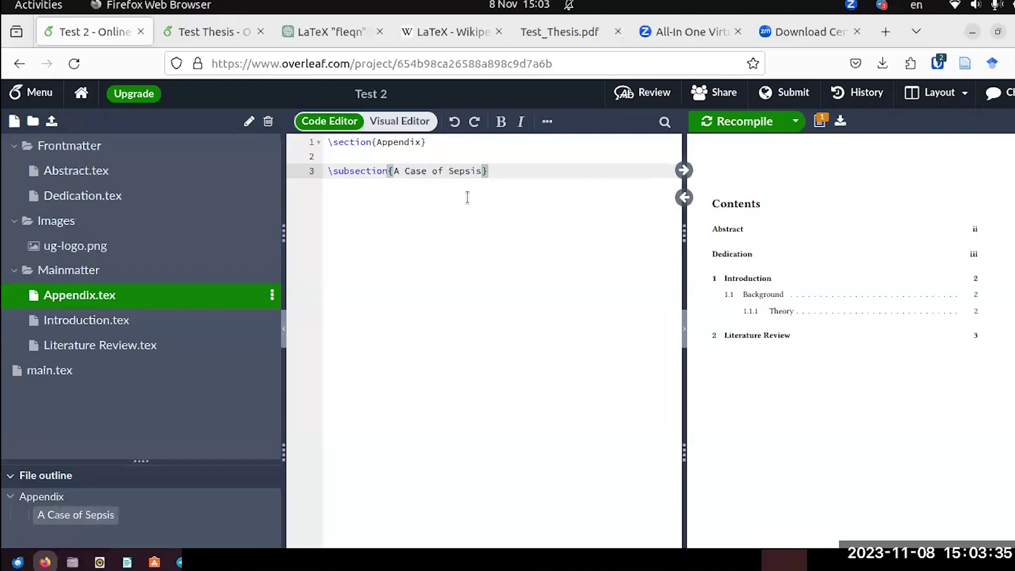
{"action": "left_click", "coordinate": [710, 126]}
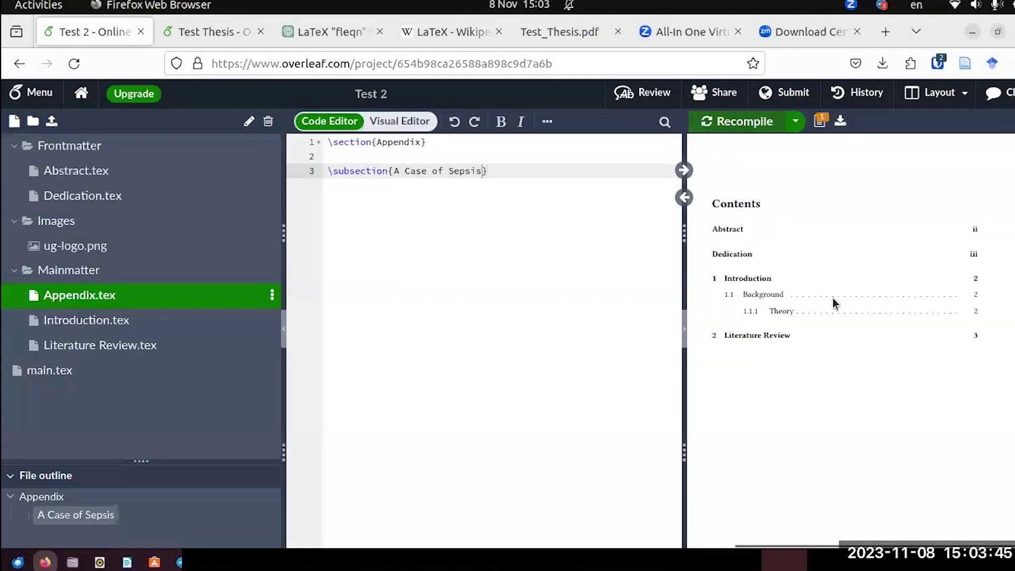
{"action": "scroll", "coordinate": [869, 304], "scroll_direction": "down", "scroll_amount": 15}
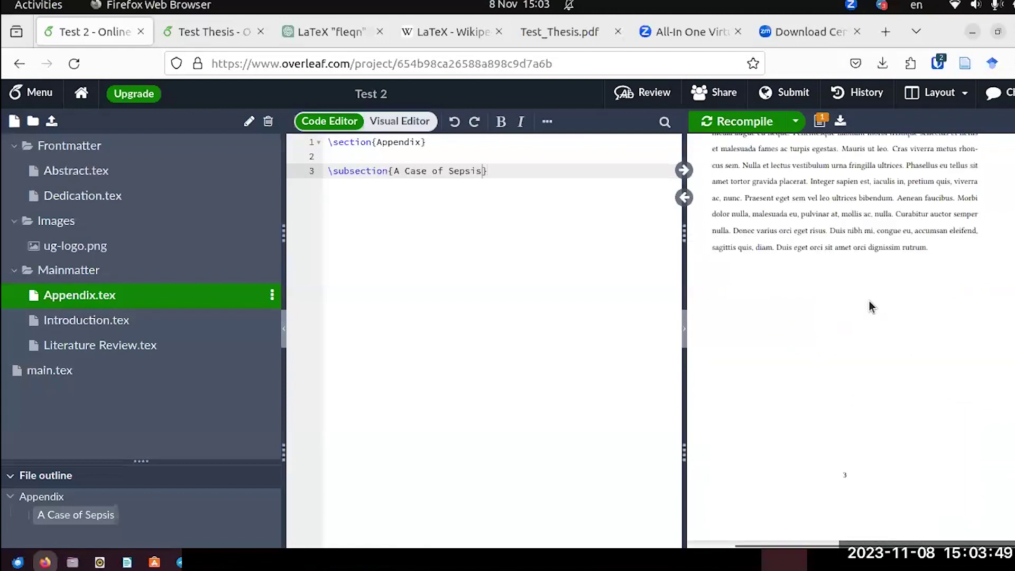
{"action": "scroll", "coordinate": [869, 307], "scroll_direction": "up", "scroll_amount": 3}
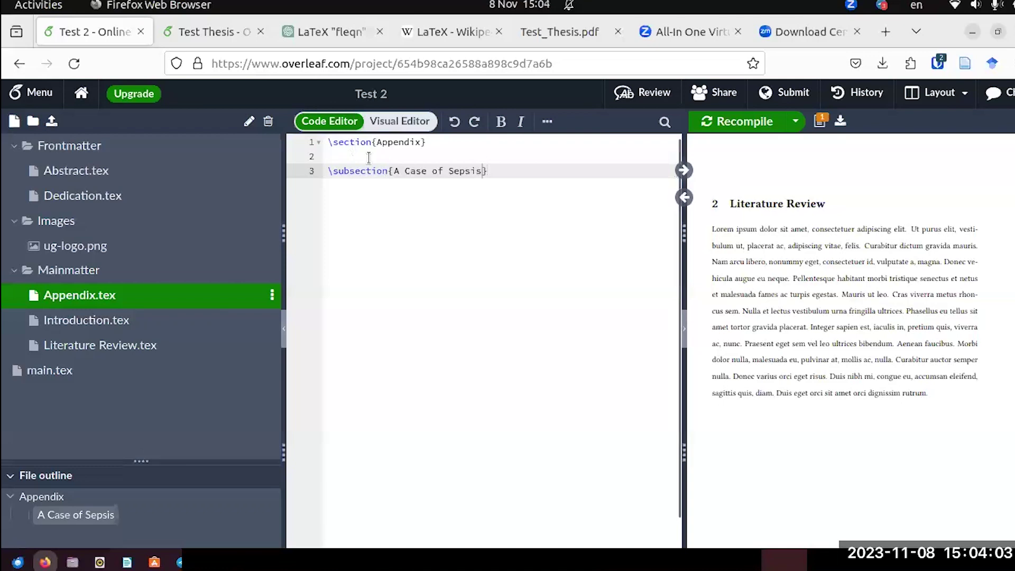
{"action": "scroll", "coordinate": [902, 268], "scroll_direction": "down", "scroll_amount": 3}
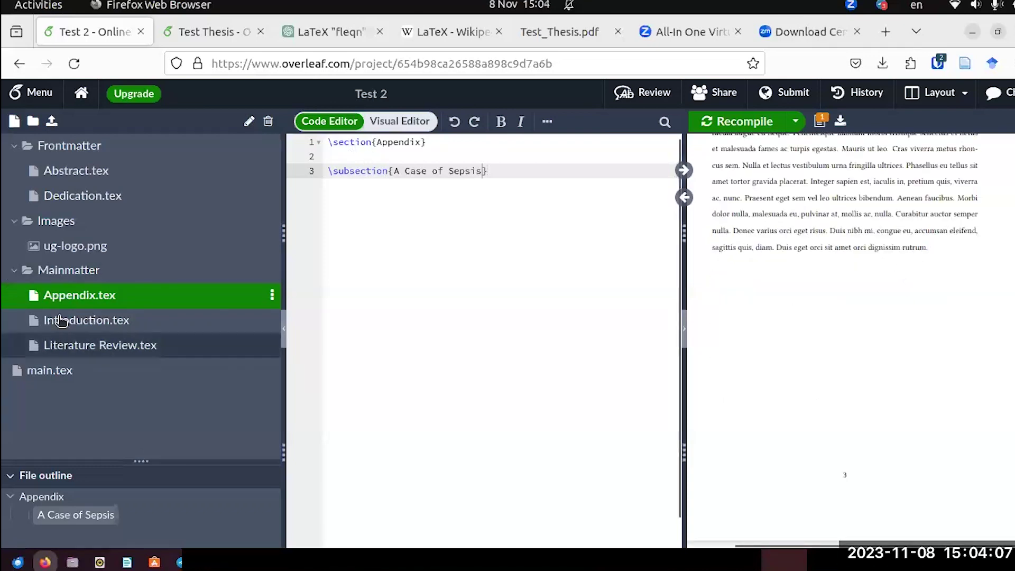
In main.tex, add \appendix and \include{Mainmatter/Appendix} after the Literature Review line, then recompile.
{"action": "left_click", "coordinate": [50, 372]}
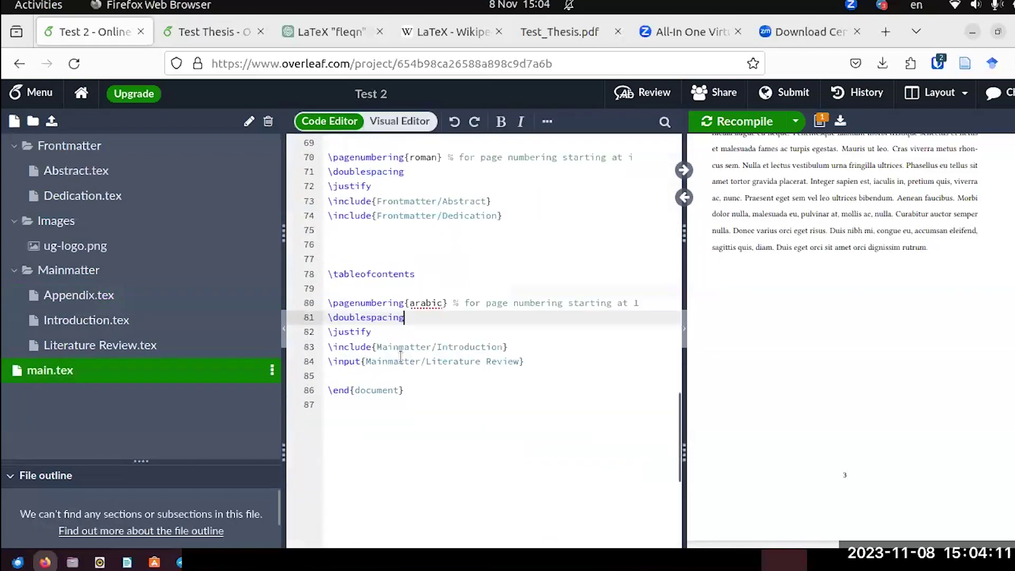
{"action": "left_click", "coordinate": [523, 361]}
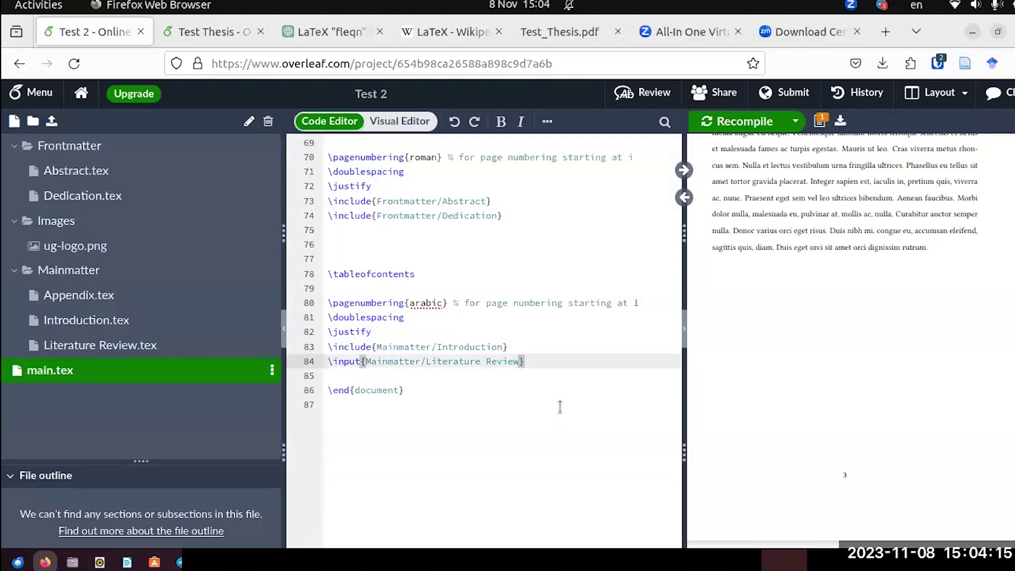
{"action": "key", "text": "Return"}
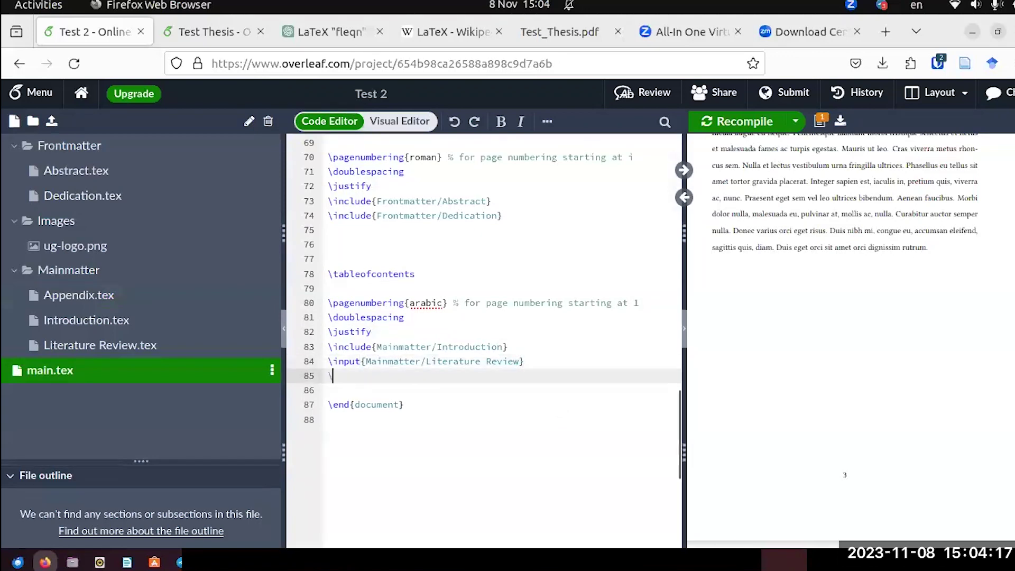
{"action": "type", "text": "\\appe"}
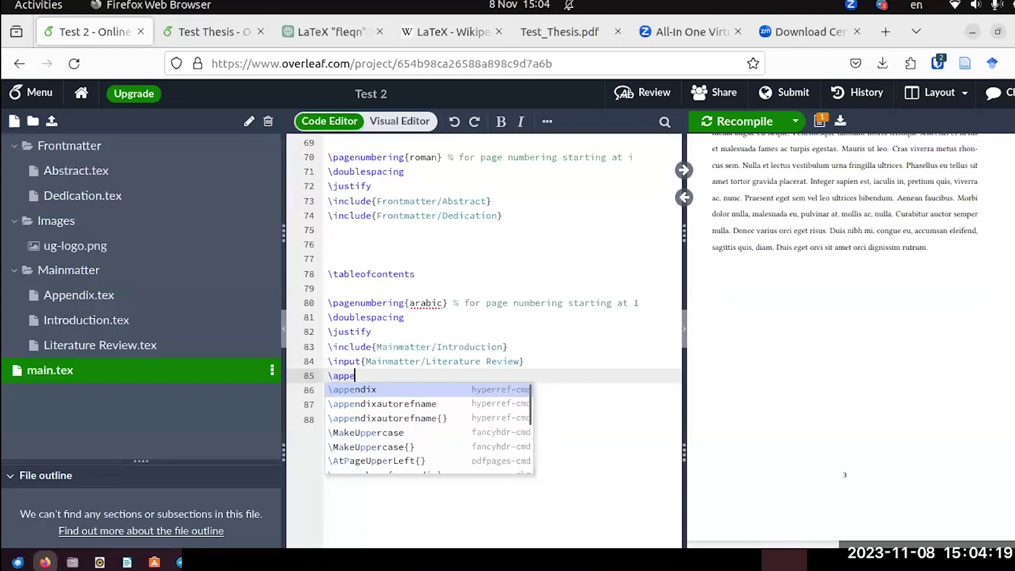
{"action": "key", "text": "Return"}
{"action": "key", "text": "Return"}
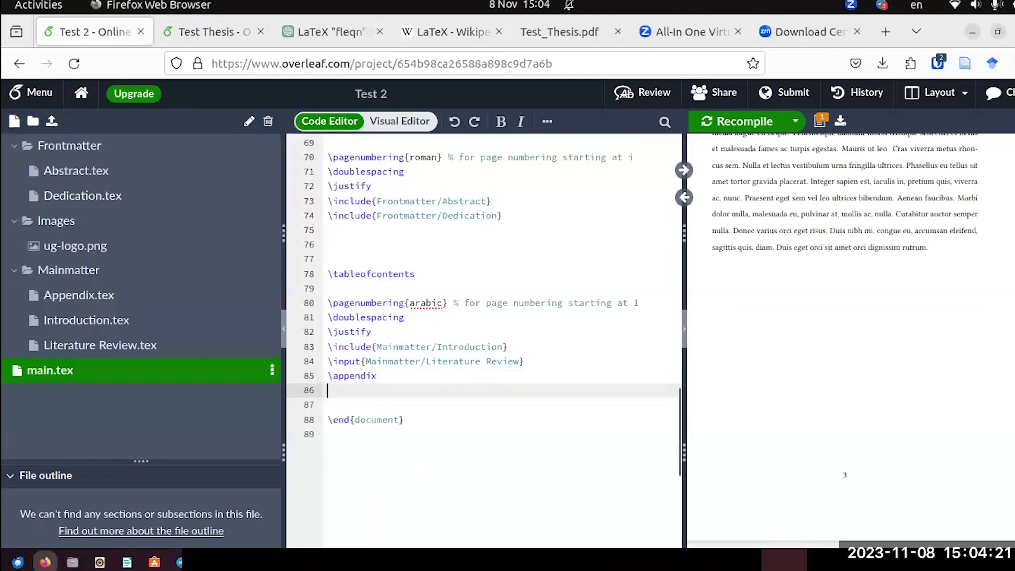
{"action": "type", "text": "\\in"}
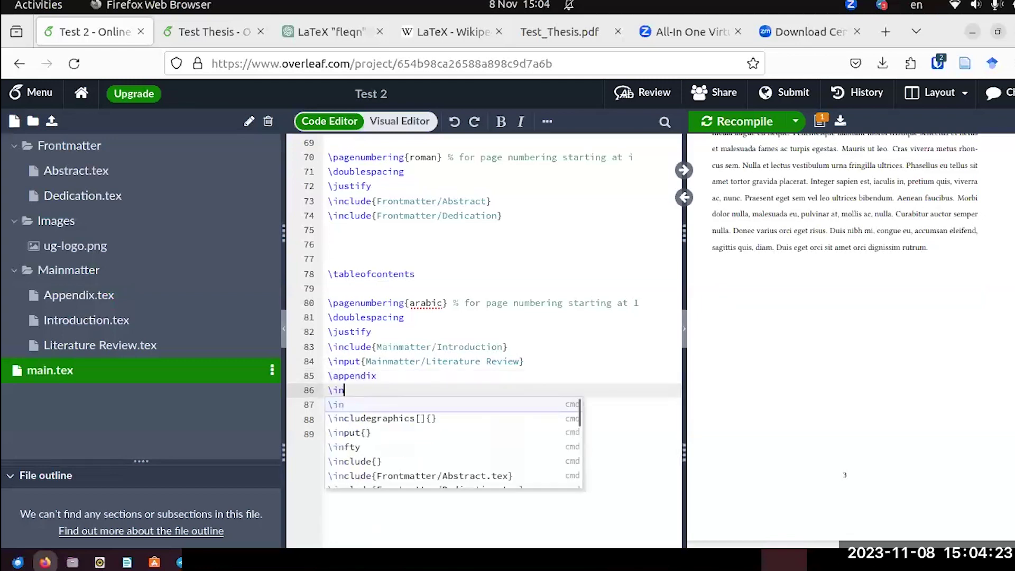
{"action": "type", "text": "clude"}
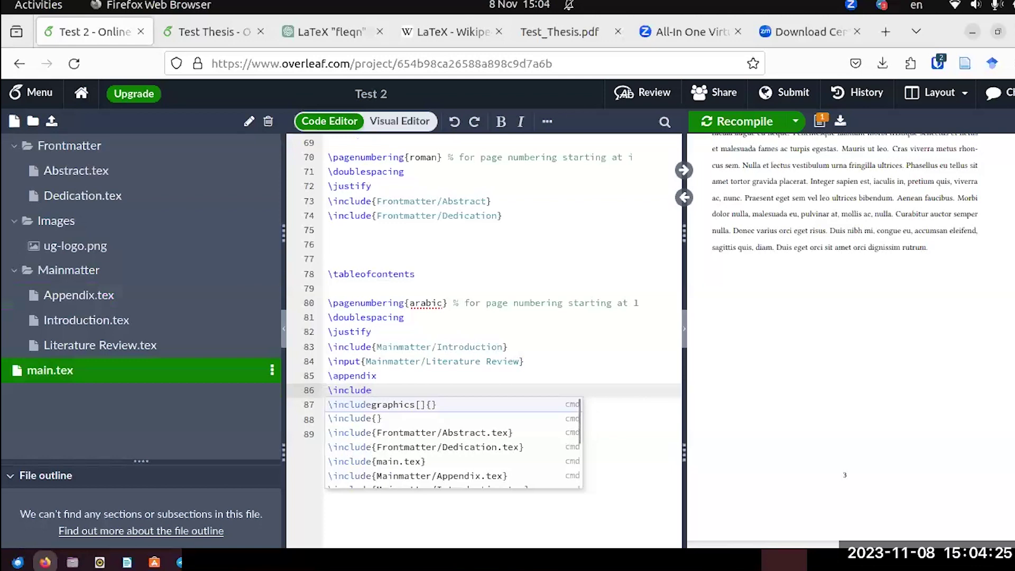
{"action": "left_click", "coordinate": [423, 475]}
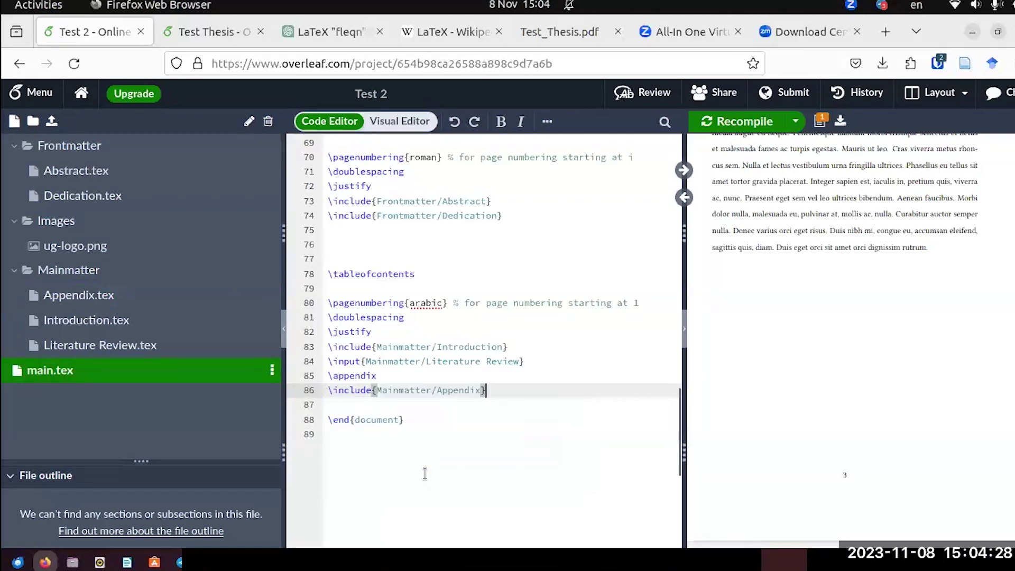
{"action": "left_click", "coordinate": [733, 123]}
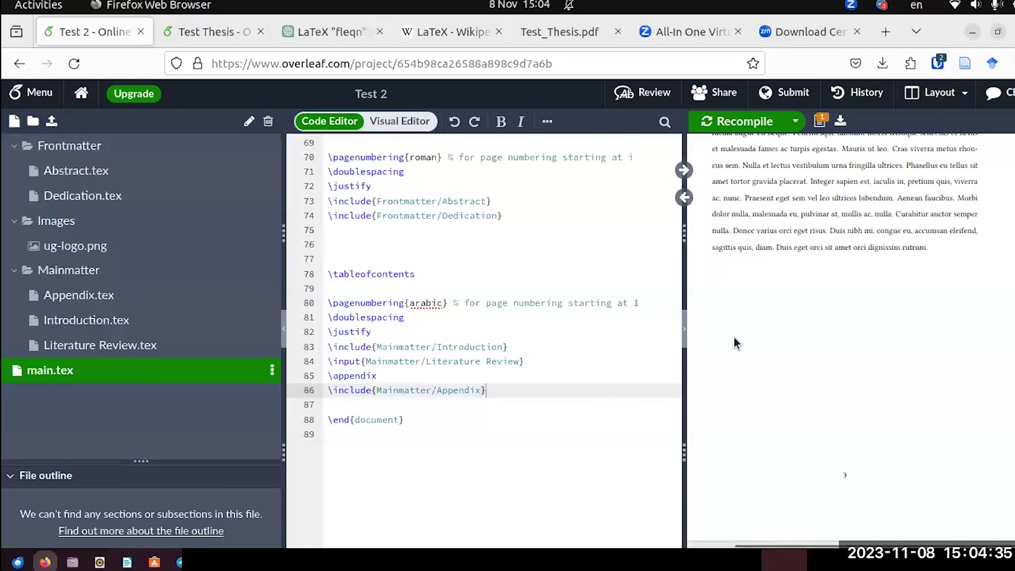
{"action": "scroll", "coordinate": [757, 319], "scroll_direction": "down", "scroll_amount": 5}
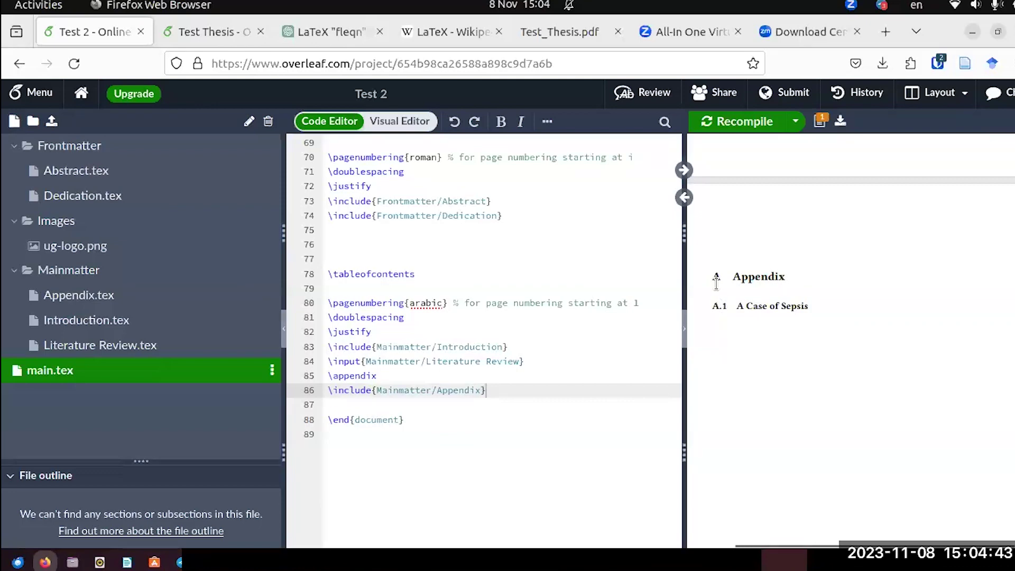
{"action": "scroll", "coordinate": [716, 284], "scroll_direction": "up", "scroll_amount": 5}
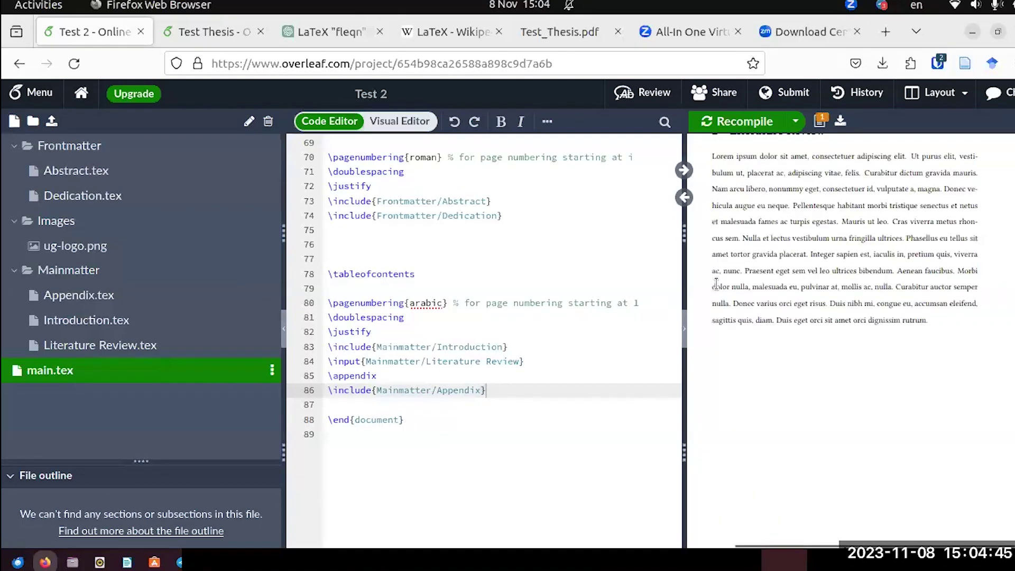
{"action": "scroll", "coordinate": [715, 284], "scroll_direction": "up", "scroll_amount": 3}
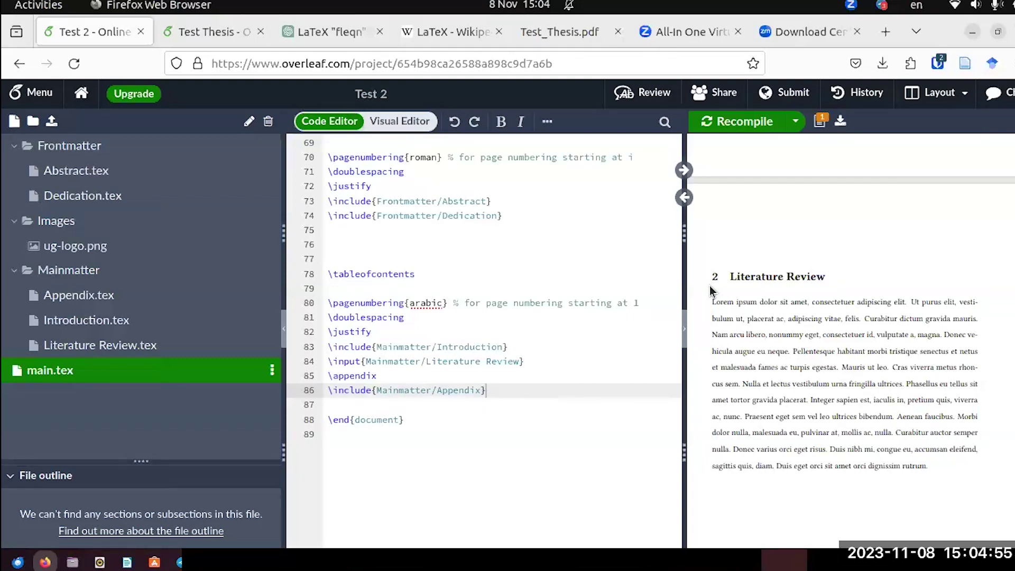
{"action": "scroll", "coordinate": [709, 289], "scroll_direction": "up", "scroll_amount": 3}
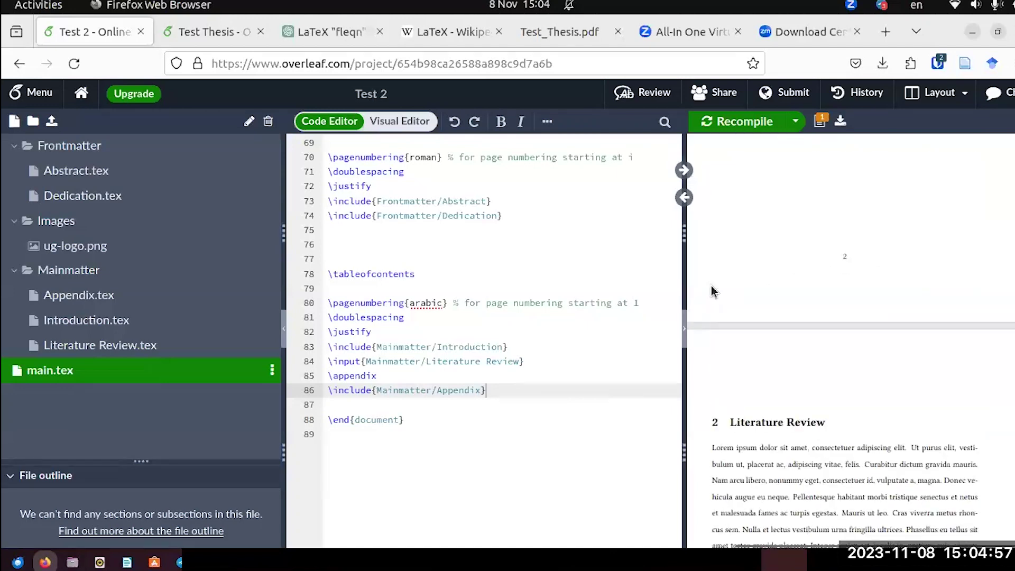
{"action": "scroll", "coordinate": [712, 291], "scroll_direction": "up", "scroll_amount": 3}
{"action": "scroll", "coordinate": [711, 291], "scroll_direction": "up", "scroll_amount": 2}
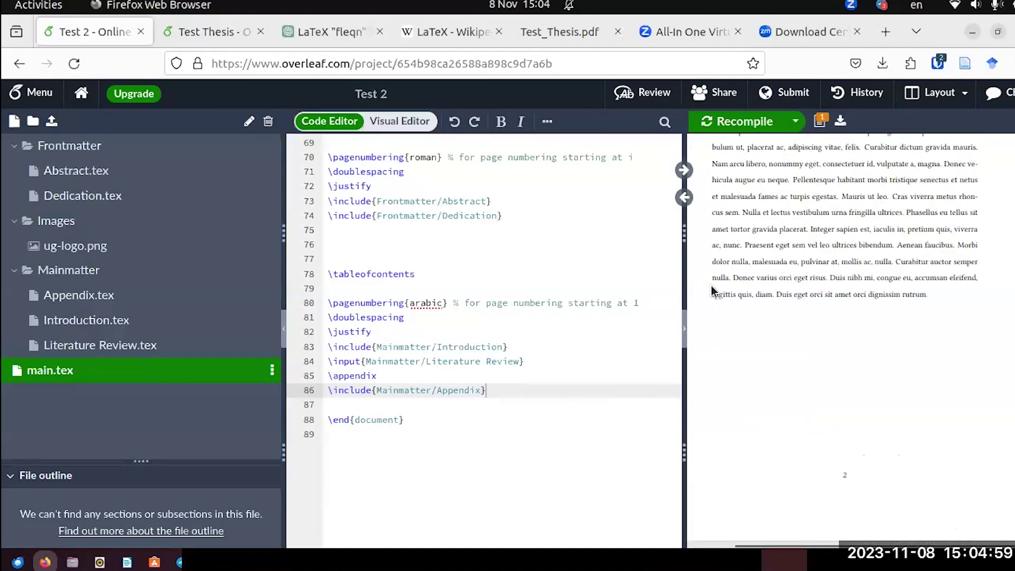
{"action": "scroll", "coordinate": [711, 291], "scroll_direction": "up", "scroll_amount": 12}
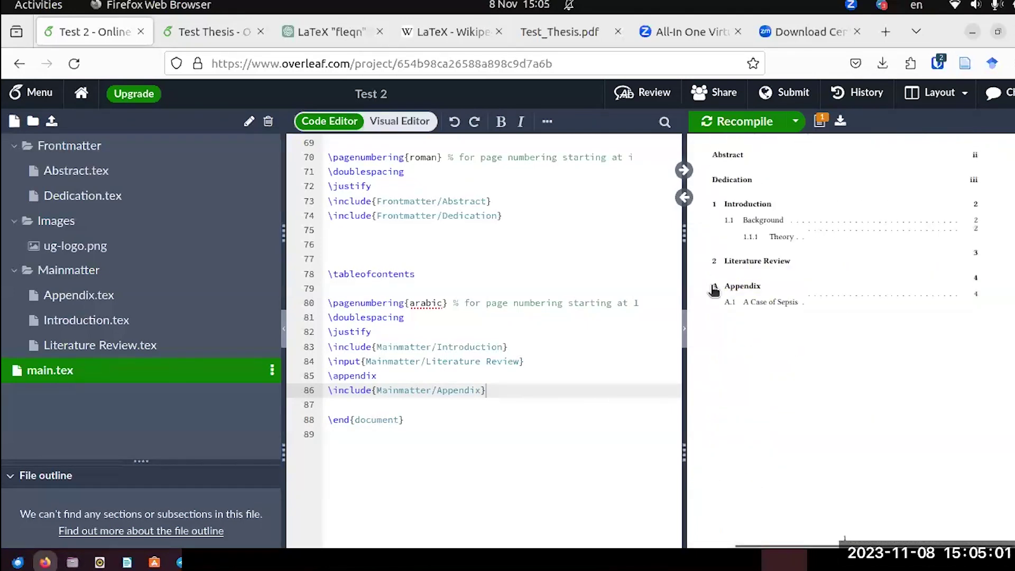
{"action": "scroll", "coordinate": [714, 291], "scroll_direction": "up", "scroll_amount": 3}
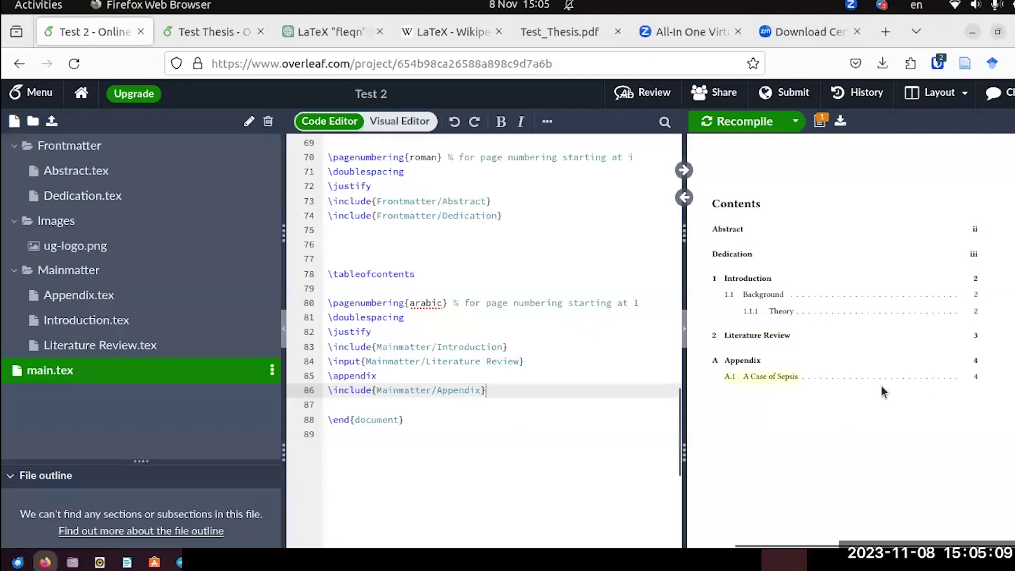
{"action": "scroll", "coordinate": [837, 389], "scroll_direction": "down", "scroll_amount": 3}
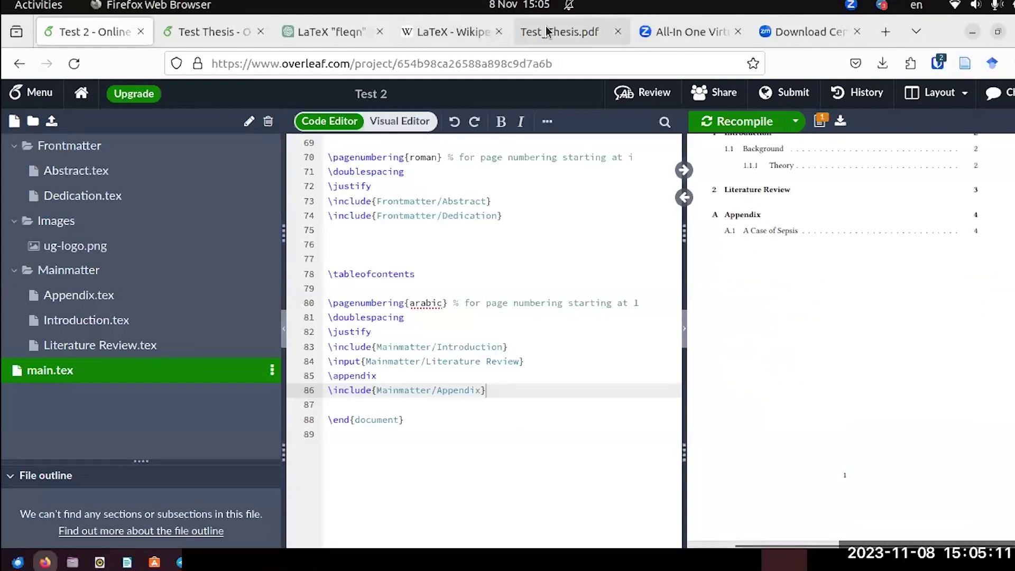
Open the Test_Thesis.pdf tab and scroll through its pages.
{"action": "left_click", "coordinate": [547, 32]}
{"action": "scroll", "coordinate": [563, 317], "scroll_direction": "down", "scroll_amount": 5}
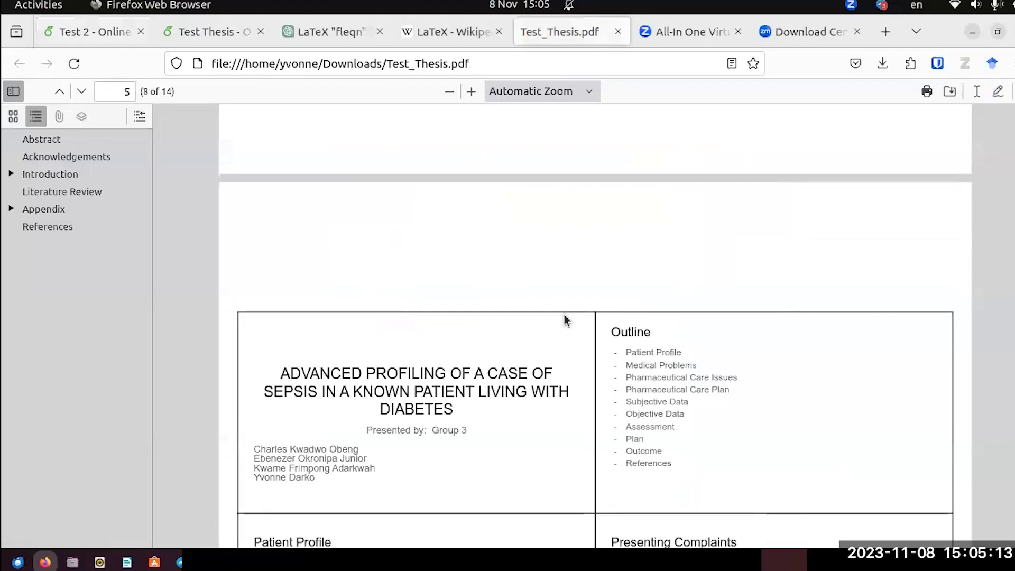
{"action": "scroll", "coordinate": [563, 315], "scroll_direction": "down", "scroll_amount": 3}
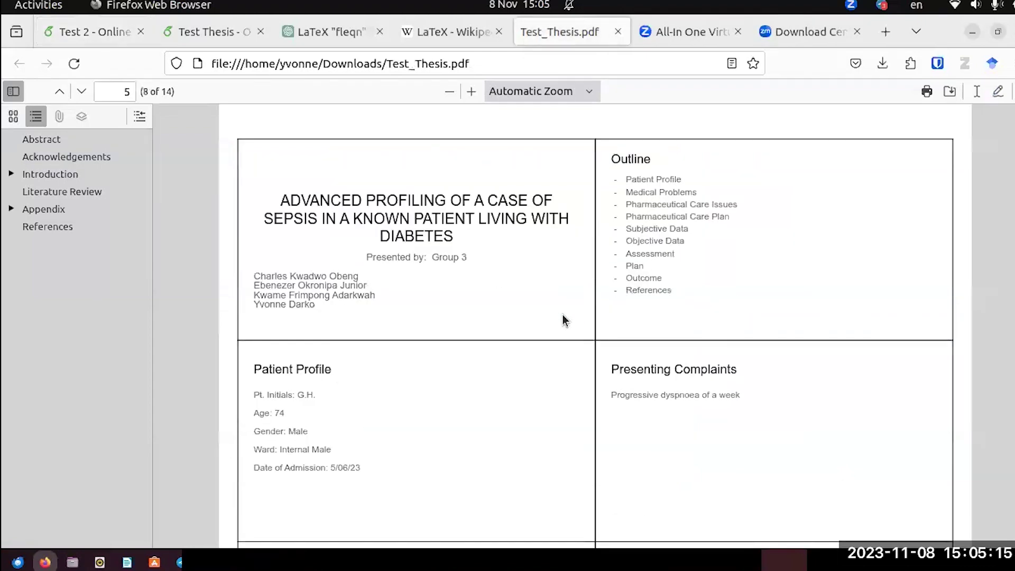
{"action": "scroll", "coordinate": [562, 285], "scroll_direction": "up", "scroll_amount": 3}
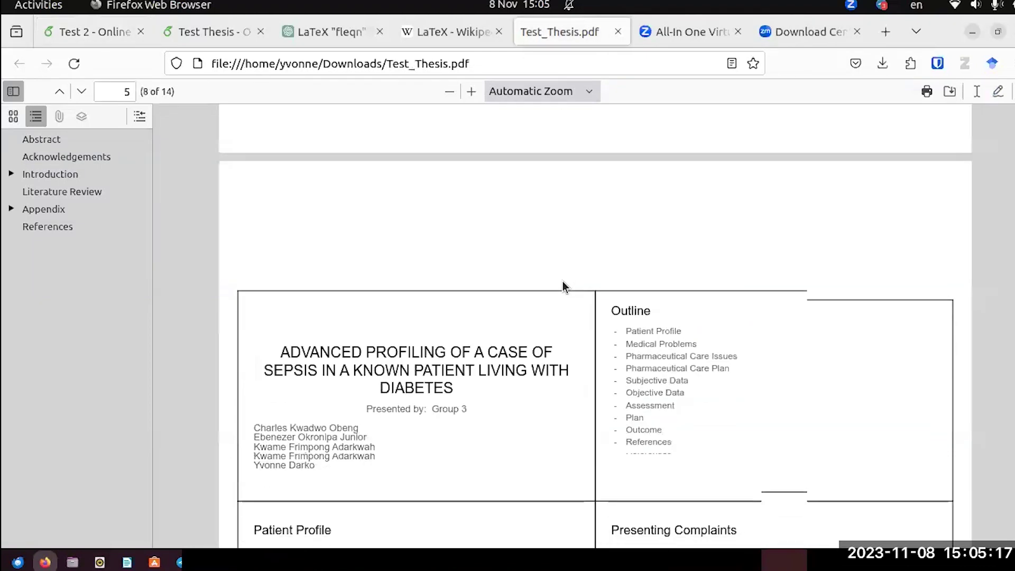
{"action": "scroll", "coordinate": [505, 282], "scroll_direction": "down", "scroll_amount": 3}
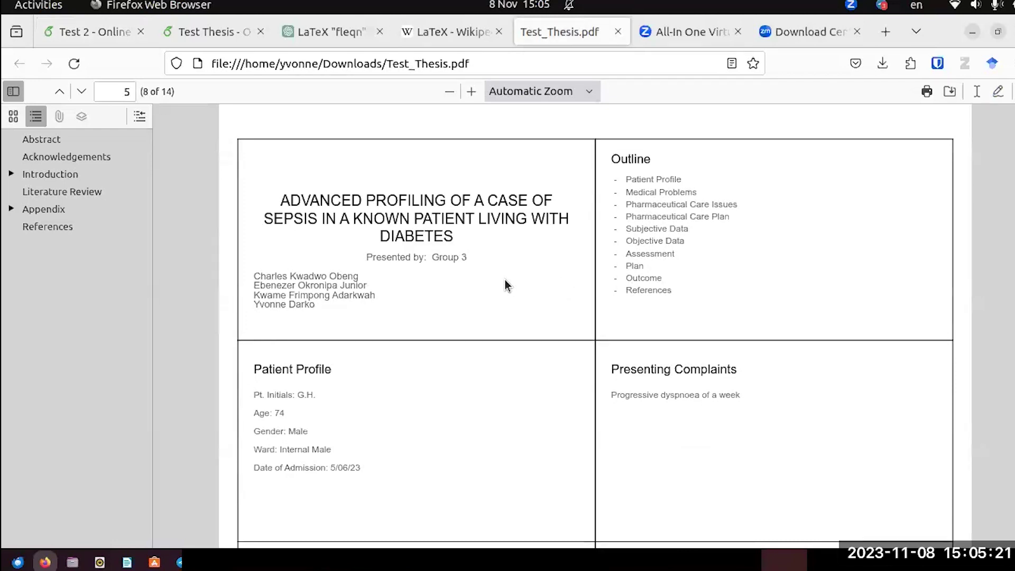
{"action": "scroll", "coordinate": [505, 281], "scroll_direction": "down", "scroll_amount": 8}
{"action": "scroll", "coordinate": [505, 281], "scroll_direction": "down", "scroll_amount": 5}
{"action": "scroll", "coordinate": [505, 280], "scroll_direction": "up", "scroll_amount": 10}
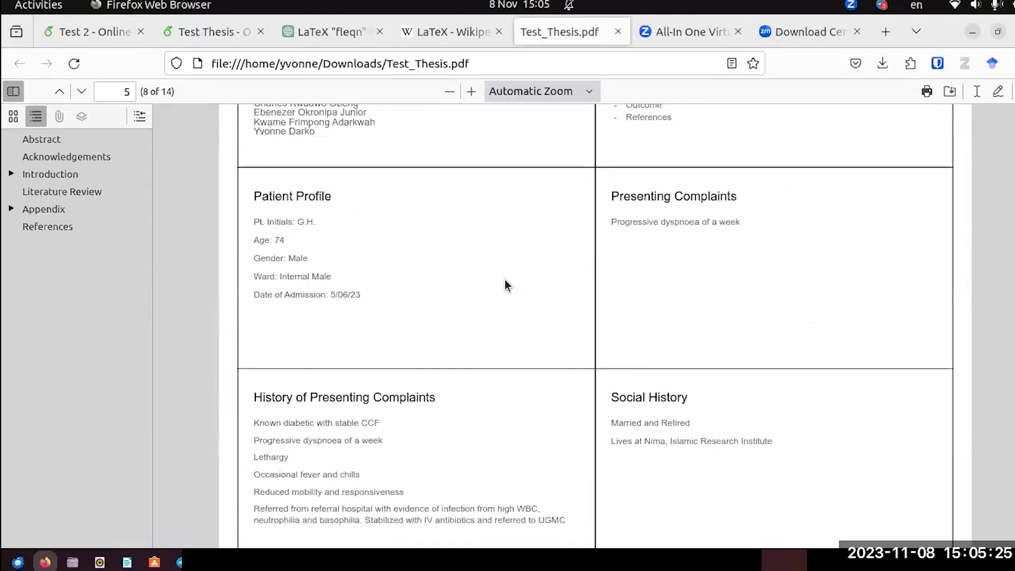
{"action": "scroll", "coordinate": [505, 285], "scroll_direction": "up", "scroll_amount": 3}
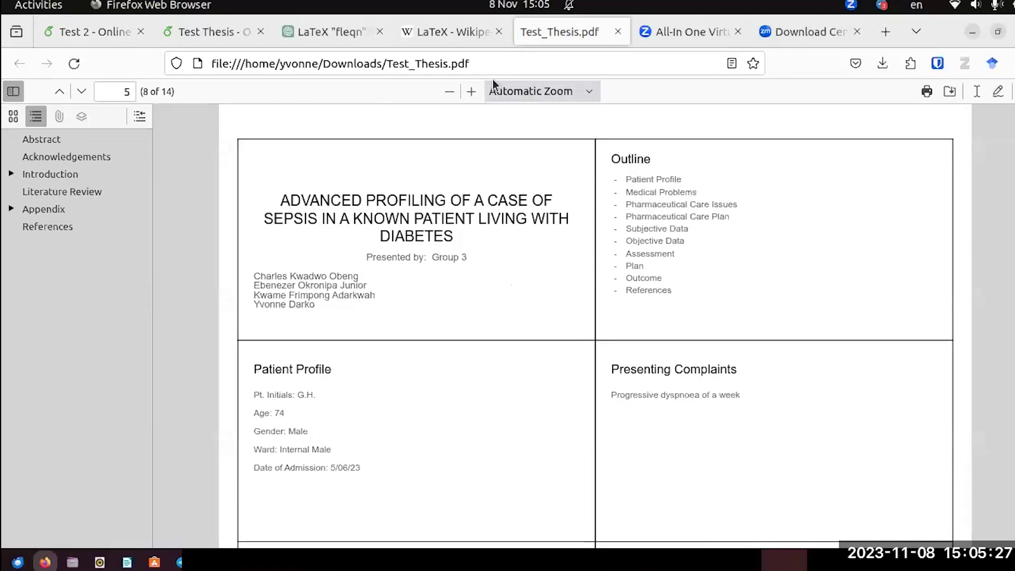
Zoom the PDF out to 70% and scroll to page 9's framed Assessment and Plan slides.
{"action": "left_click", "coordinate": [455, 92]}
{"action": "left_click", "coordinate": [456, 92]}
{"action": "left_click", "coordinate": [454, 92]}
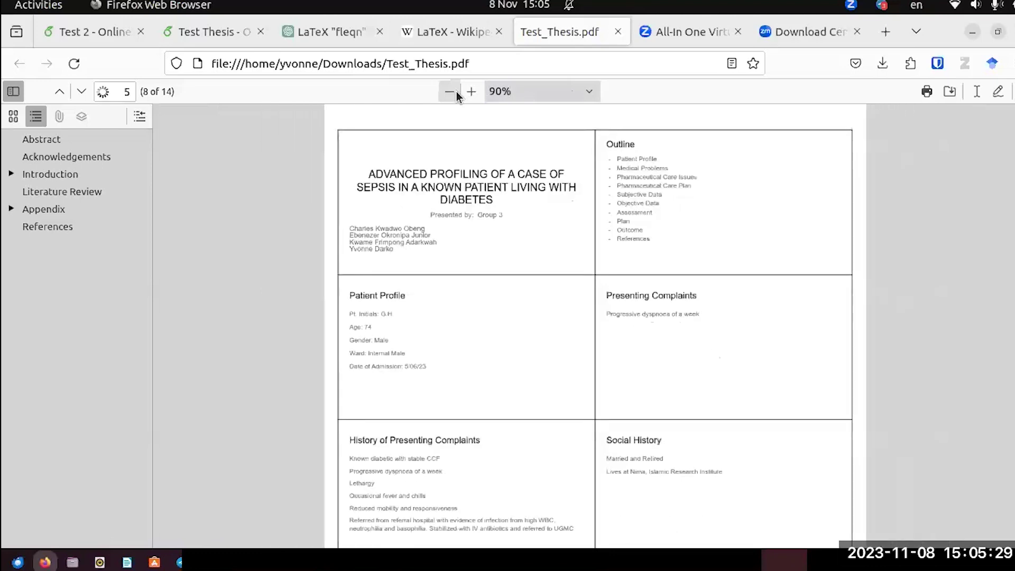
{"action": "left_click", "coordinate": [454, 92]}
{"action": "left_click", "coordinate": [454, 91]}
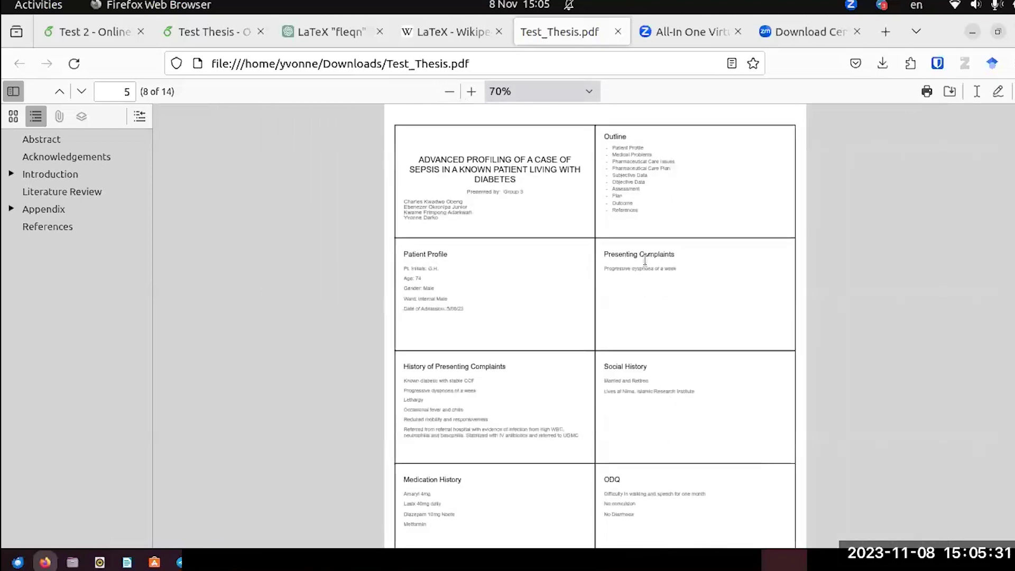
{"action": "scroll", "coordinate": [644, 264], "scroll_direction": "down", "scroll_amount": 5}
{"action": "scroll", "coordinate": [641, 265], "scroll_direction": "up", "scroll_amount": 5}
{"action": "scroll", "coordinate": [585, 370], "scroll_direction": "down", "scroll_amount": 3}
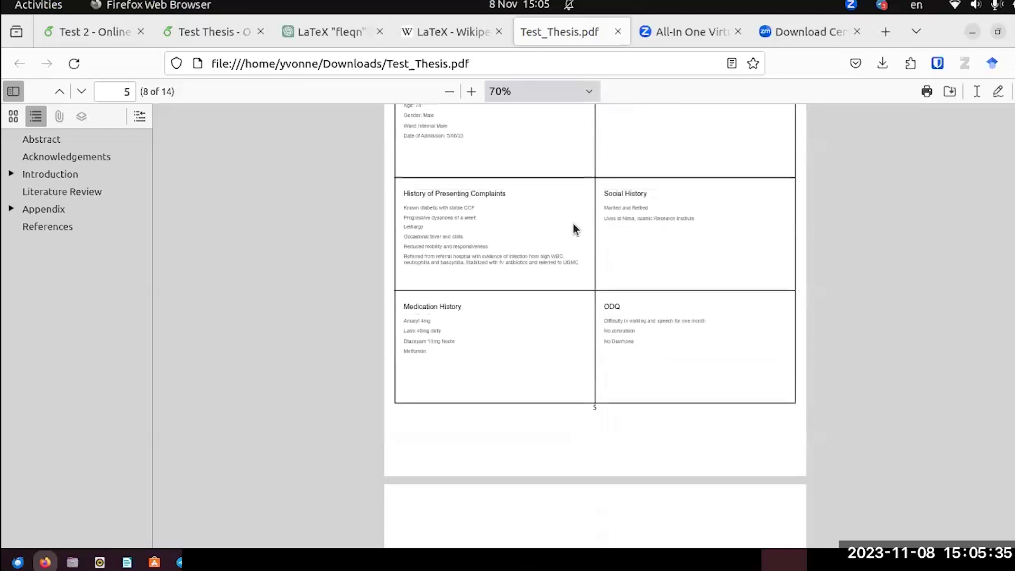
{"action": "scroll", "coordinate": [656, 285], "scroll_direction": "down", "scroll_amount": 15}
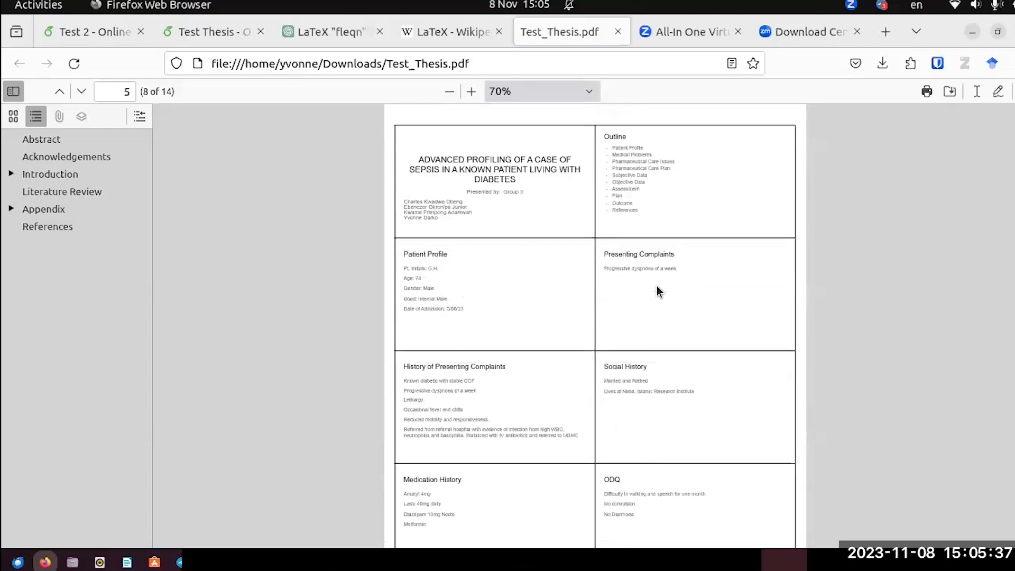
{"action": "scroll", "coordinate": [656, 287], "scroll_direction": "down", "scroll_amount": 15}
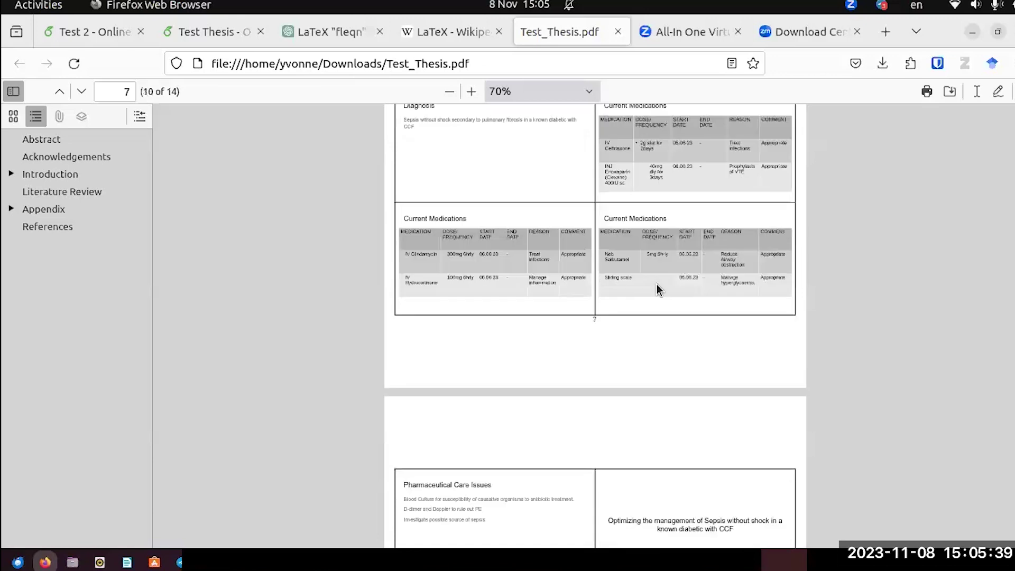
{"action": "scroll", "coordinate": [656, 289], "scroll_direction": "down", "scroll_amount": 15}
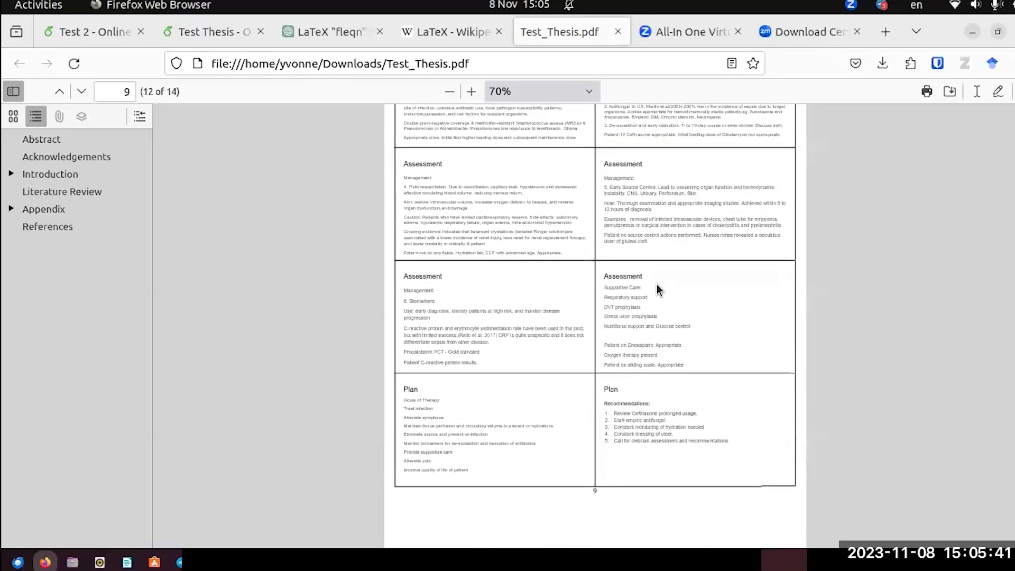
{"action": "scroll", "coordinate": [656, 290], "scroll_direction": "up", "scroll_amount": 15}
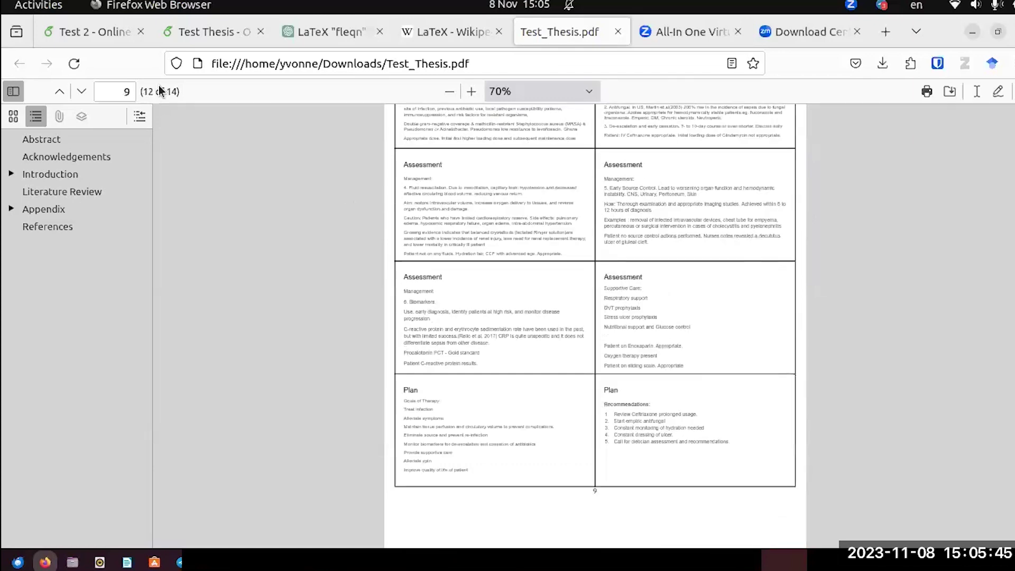
Reopen Test 2's Appendix.tex and add blank lines after the line 3 subsection.
{"action": "left_click", "coordinate": [113, 30]}
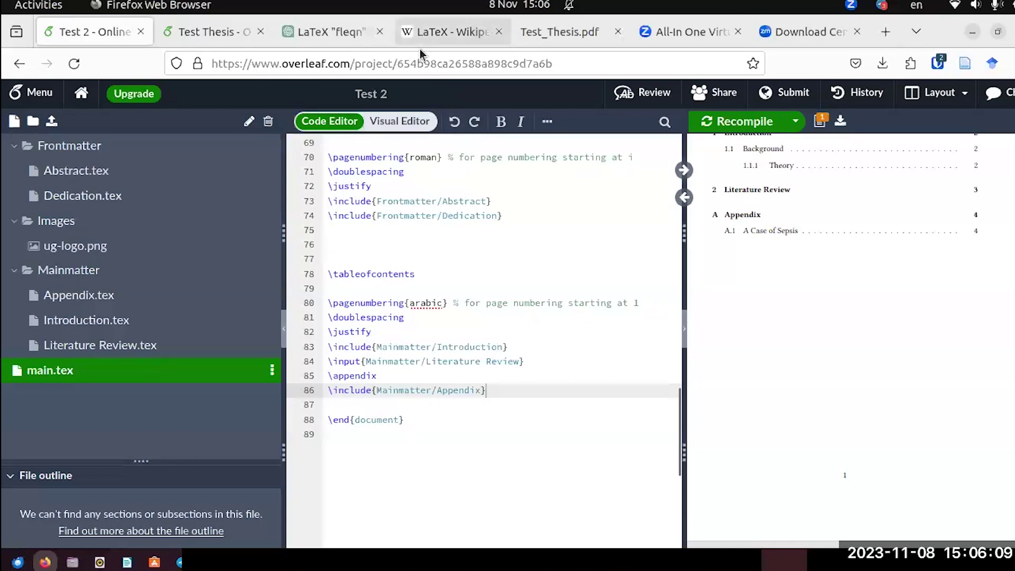
{"action": "left_click", "coordinate": [87, 295]}
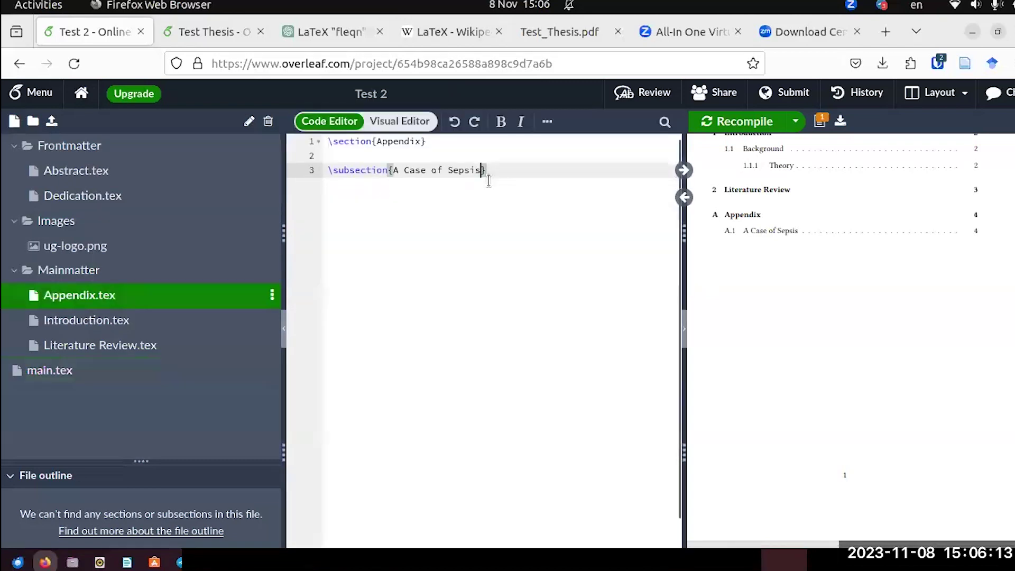
{"action": "left_click", "coordinate": [499, 171]}
{"action": "key", "text": "Return"}
{"action": "key", "text": "Return"}
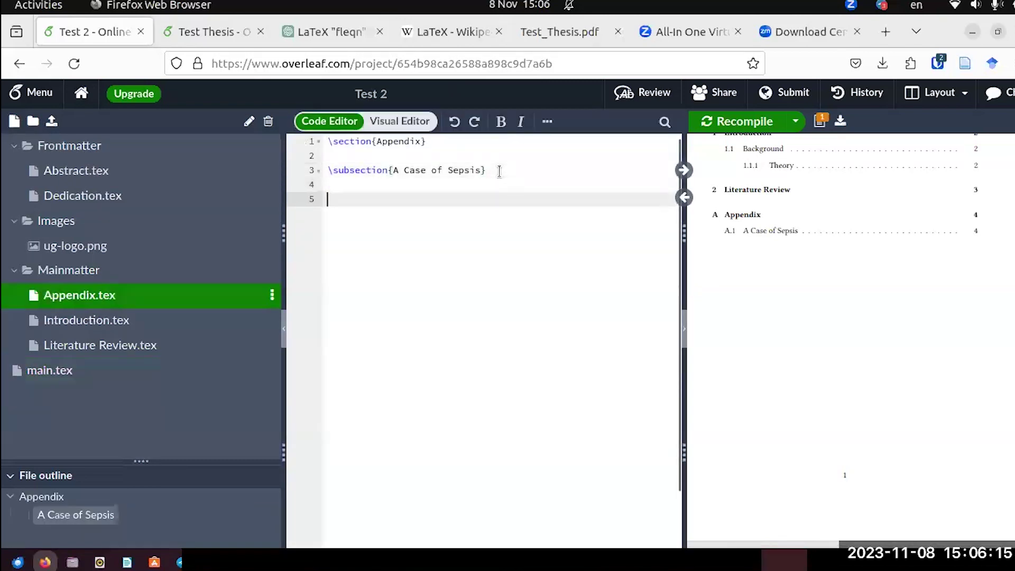
{"action": "left_click", "coordinate": [233, 40]}
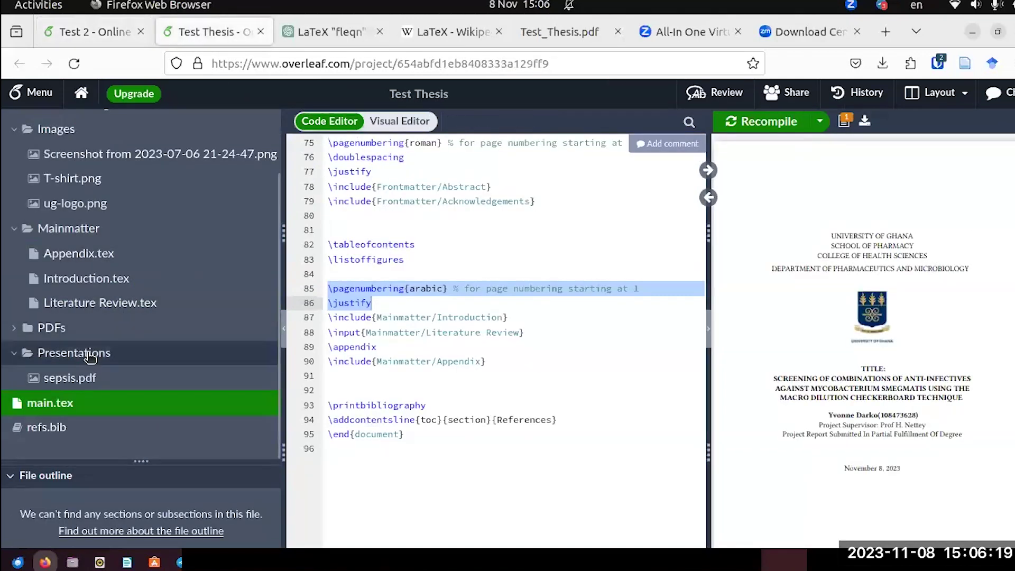
{"action": "left_click", "coordinate": [87, 253]}
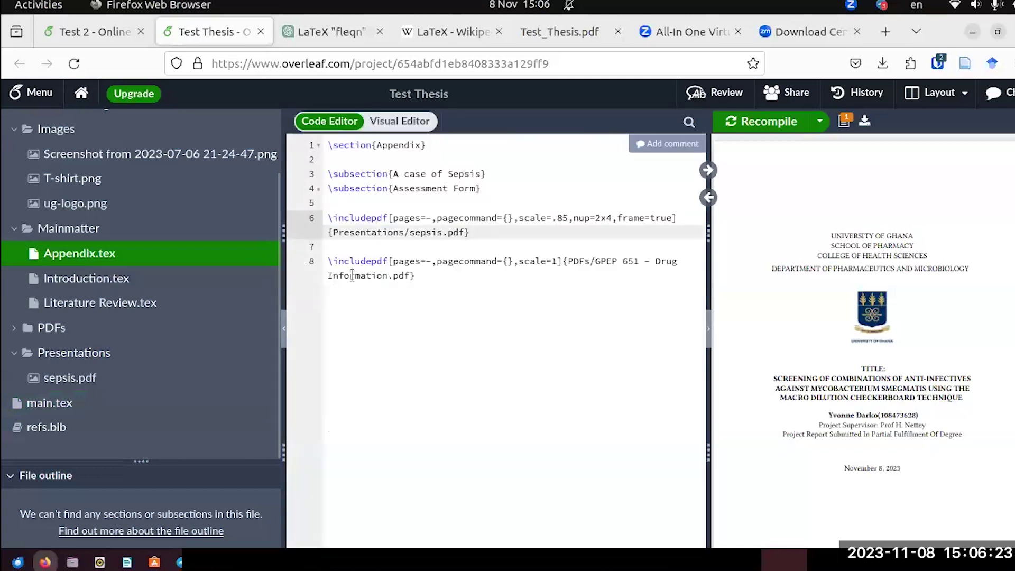
{"action": "left_click", "coordinate": [323, 214]}
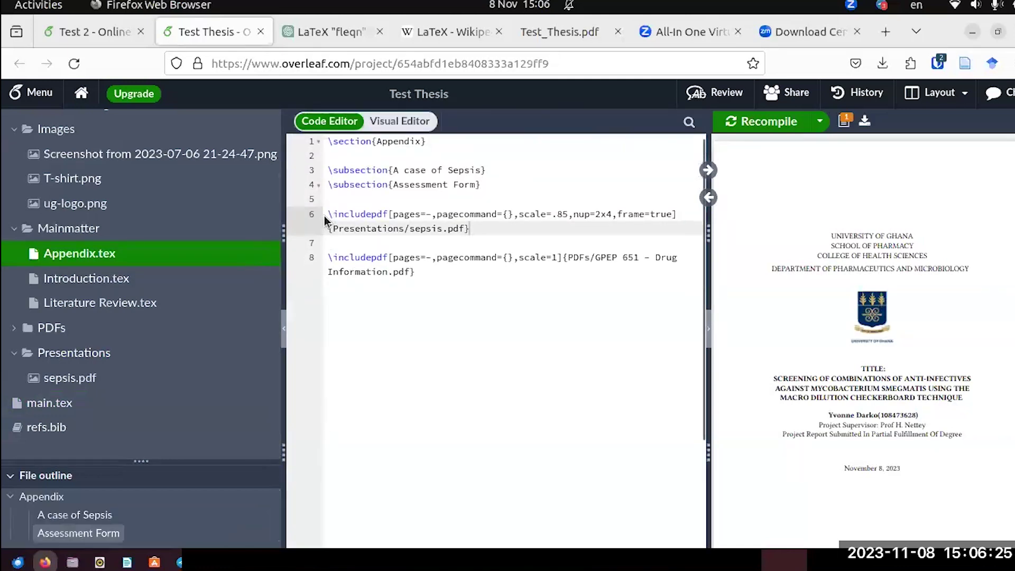
{"action": "left_click_drag", "start_coordinate": [329, 215], "coordinate": [471, 232]}
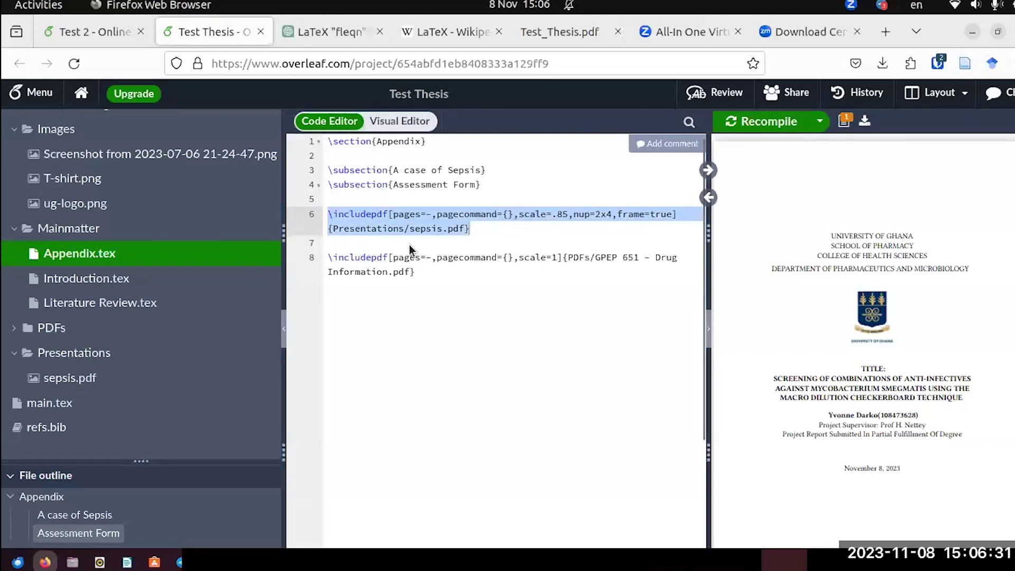
{"action": "left_click", "coordinate": [365, 220]}
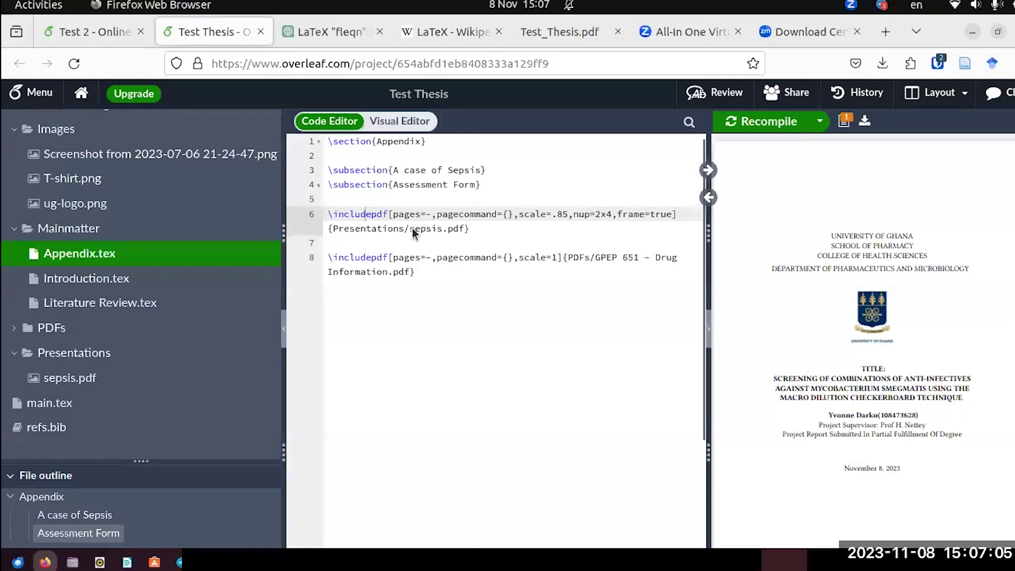
{"action": "left_click", "coordinate": [104, 24]}
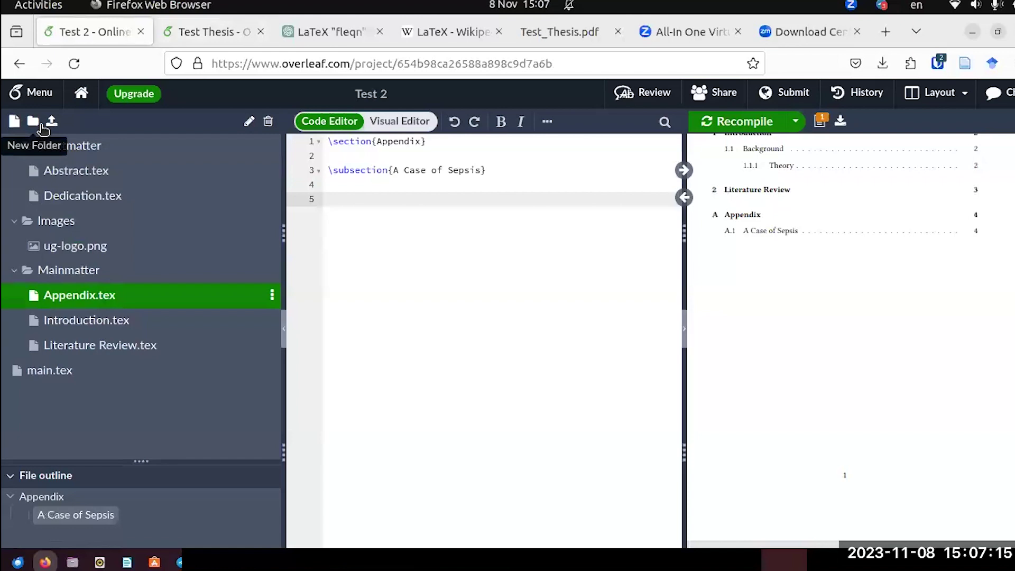
Create a folder named Slides and drag it out of Mainmatter to the project root.
{"action": "left_click", "coordinate": [41, 125]}
{"action": "type", "text": "Sli"}
{"action": "left_click", "coordinate": [698, 233]}
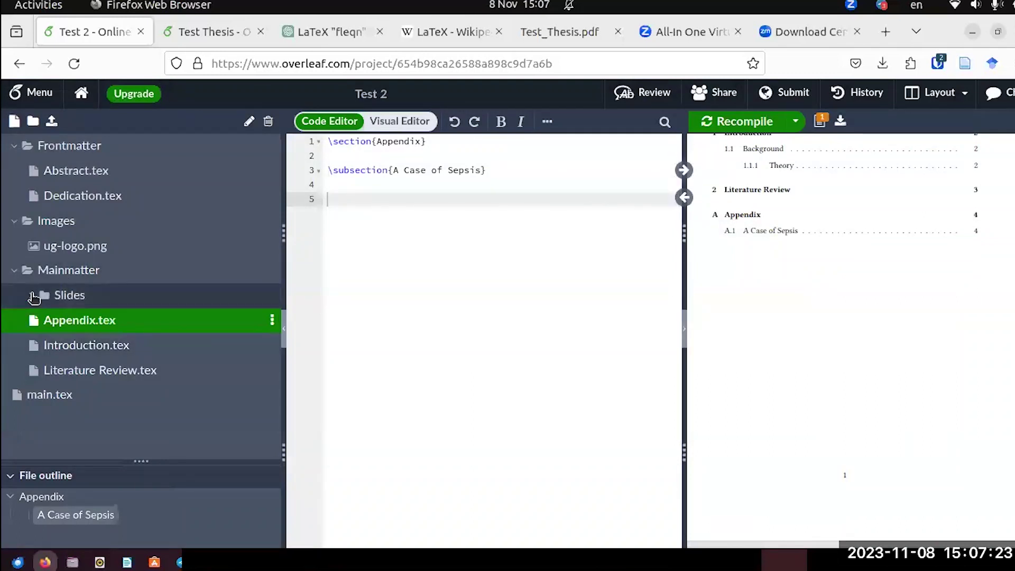
{"action": "left_click_drag", "start_coordinate": [57, 297], "coordinate": [35, 269]}
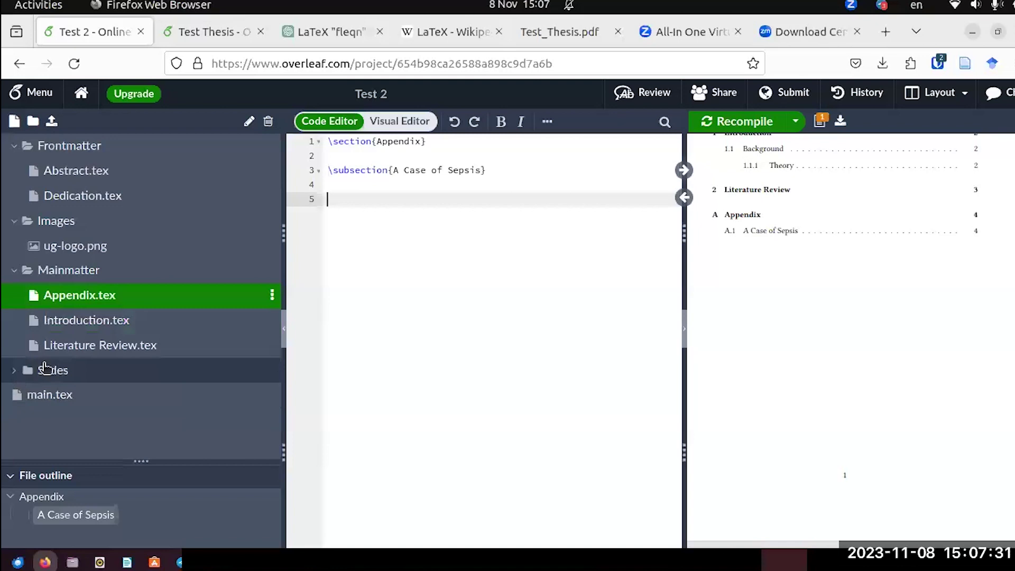
{"action": "right_click", "coordinate": [43, 368]}
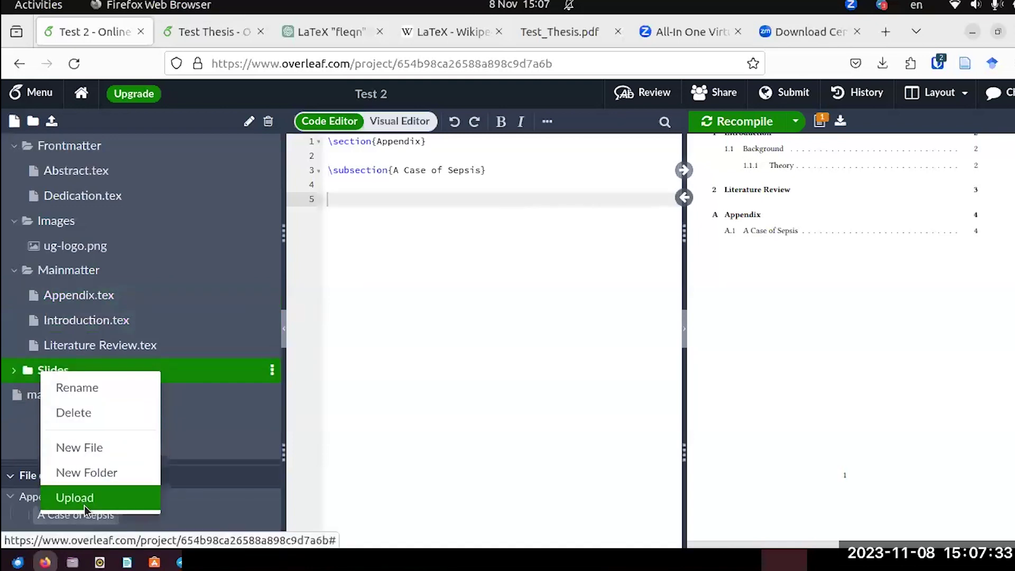
Upload sepsis.pdf into Slides by dragging it from the desktop into the upload drop zone.
{"action": "left_click", "coordinate": [74, 497]}
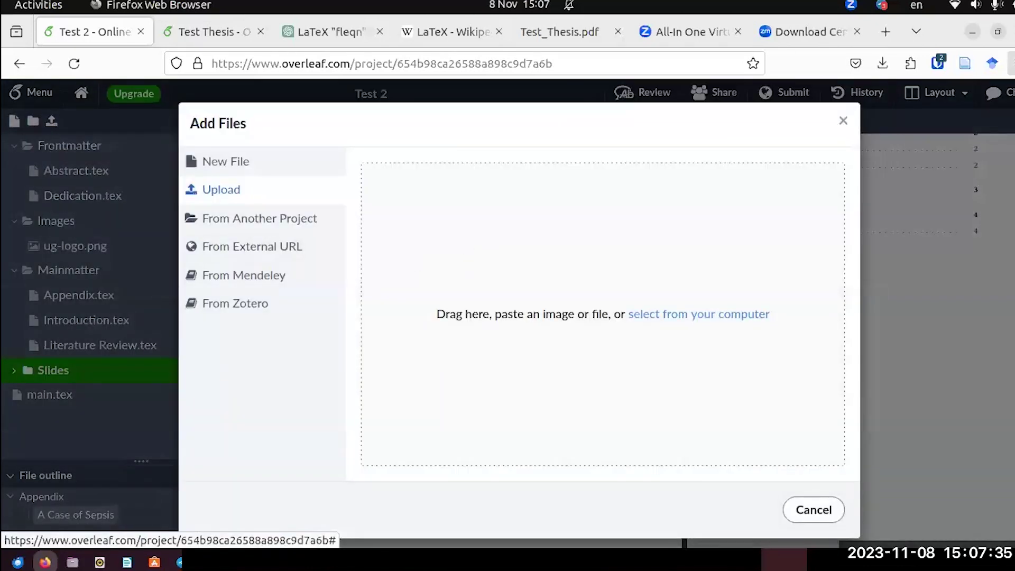
{"action": "left_click", "coordinate": [997, 32]}
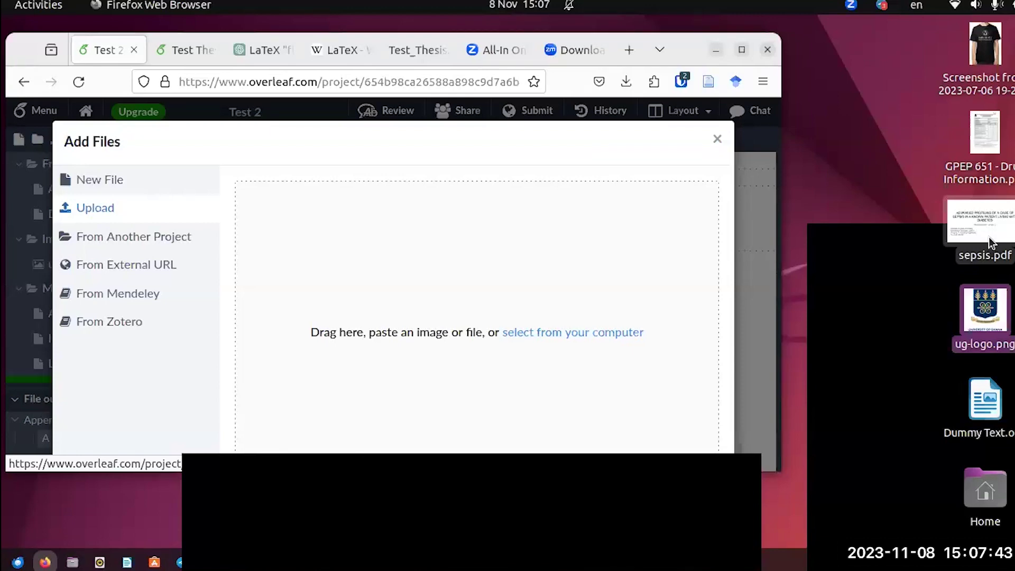
{"action": "left_click_drag", "start_coordinate": [991, 243], "coordinate": [420, 325]}
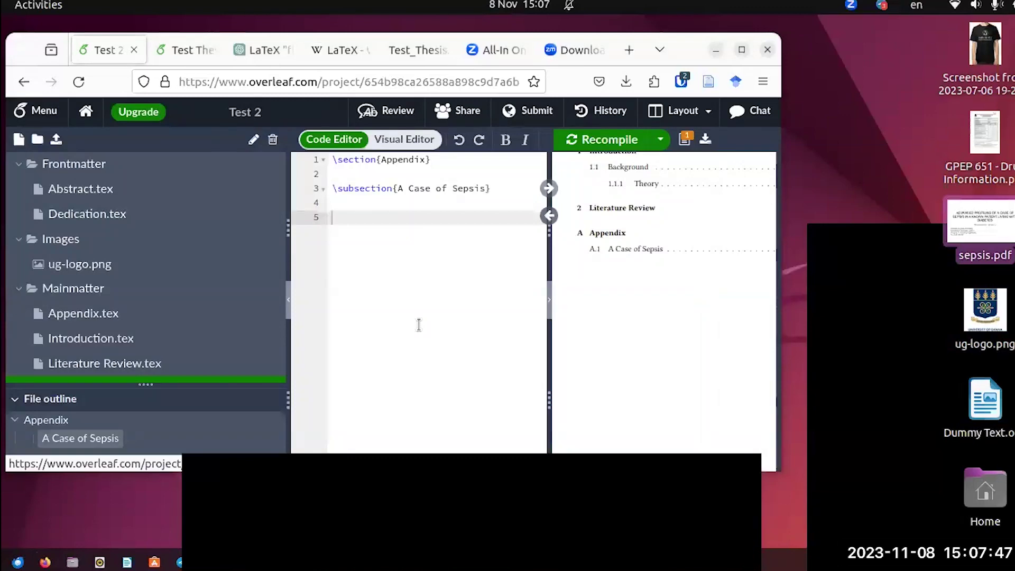
{"action": "left_click", "coordinate": [738, 50]}
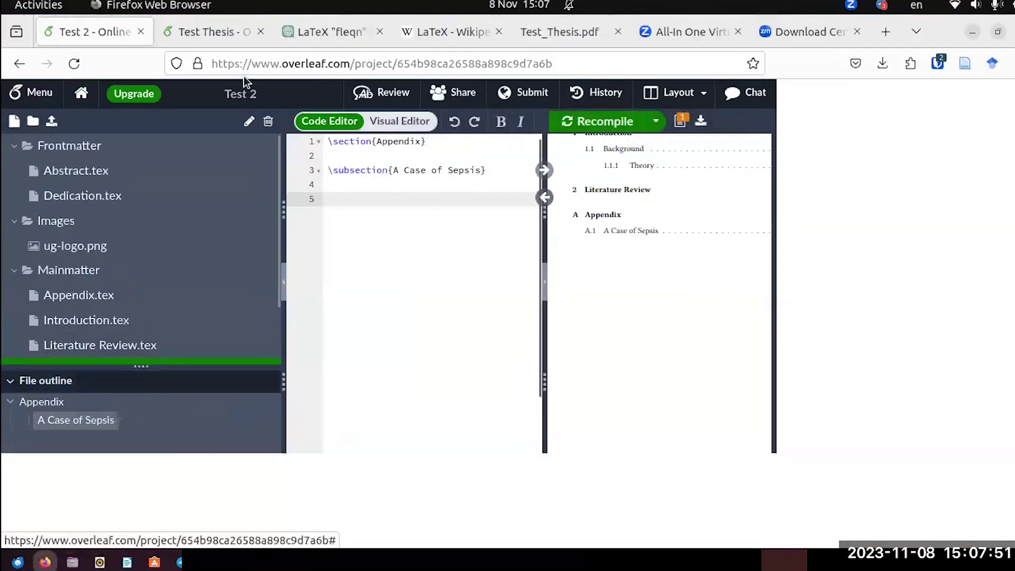
In Test Thesis, select the sepsis.pdf includepdf line and open the projects list in a new tab.
{"action": "left_click", "coordinate": [198, 31]}
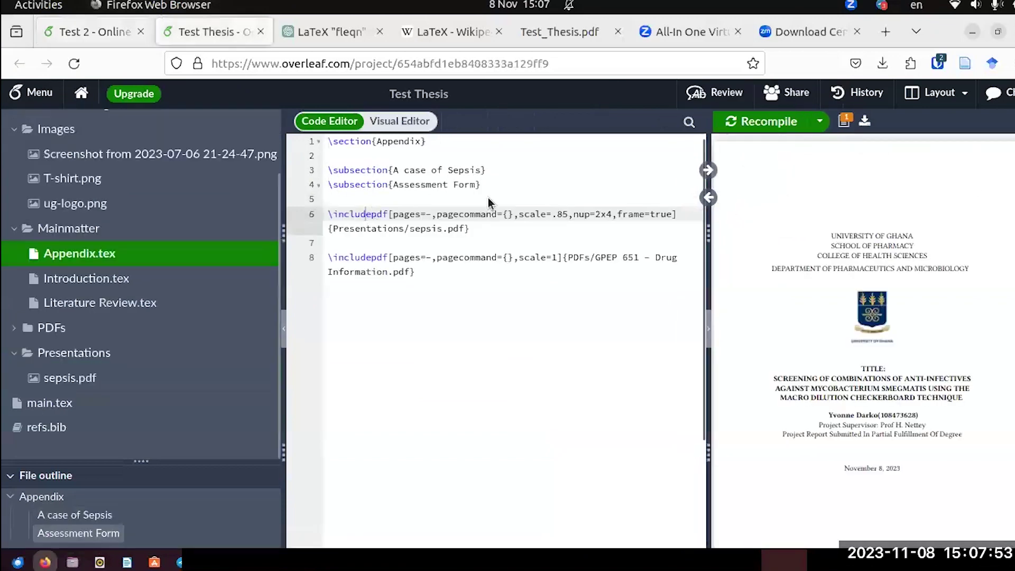
{"action": "left_click_drag", "start_coordinate": [469, 229], "coordinate": [323, 220]}
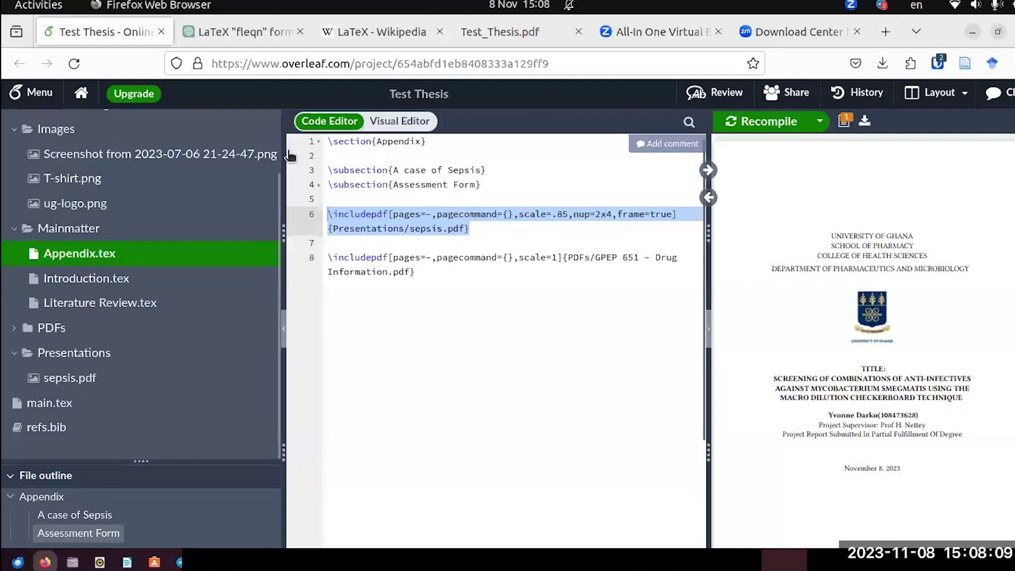
{"action": "right_click", "coordinate": [81, 96]}
{"action": "left_click", "coordinate": [113, 116]}
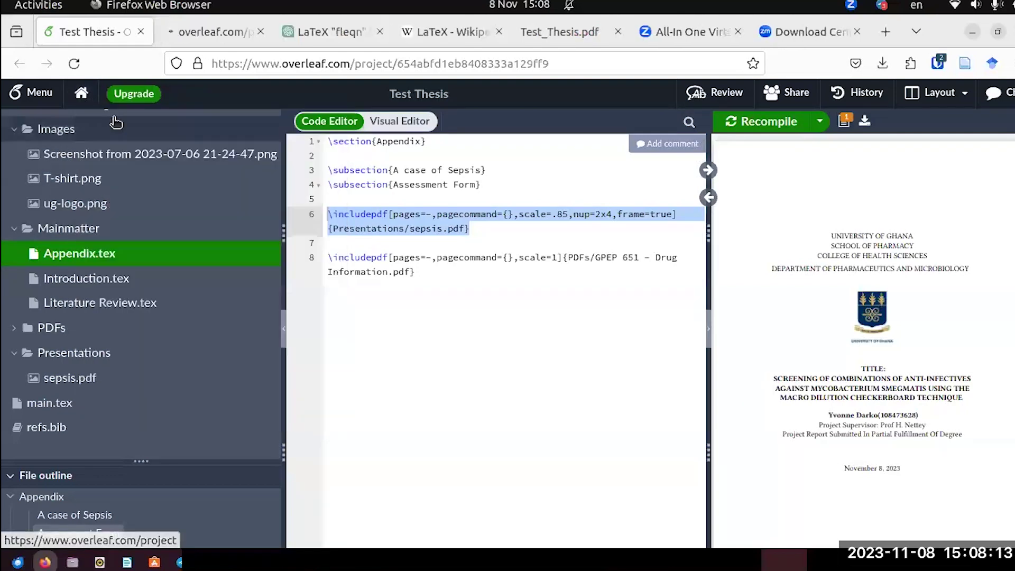
Open the Test 2 project in a new tab, then close the projects list tab.
{"action": "left_click", "coordinate": [210, 34]}
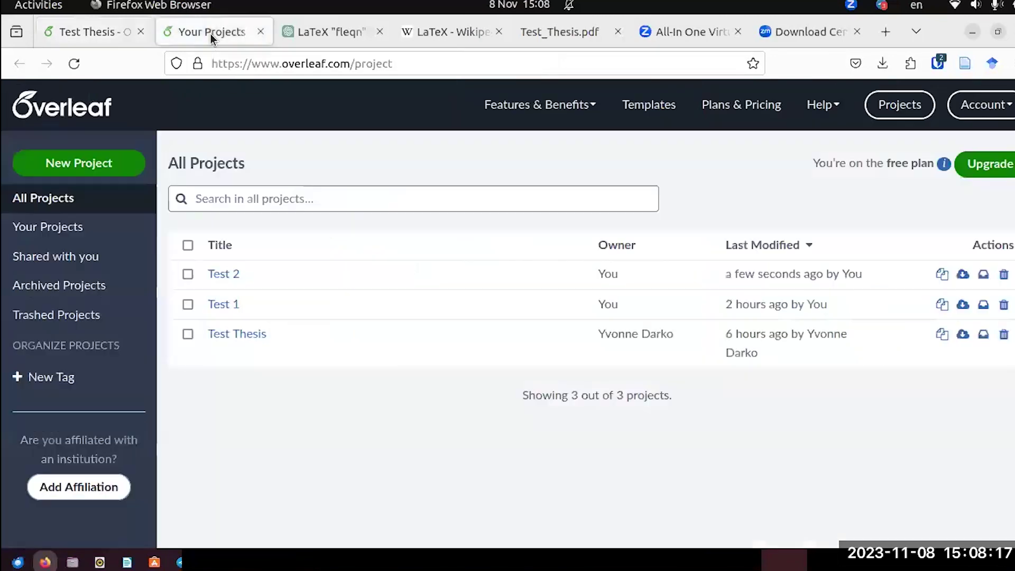
{"action": "right_click", "coordinate": [233, 276]}
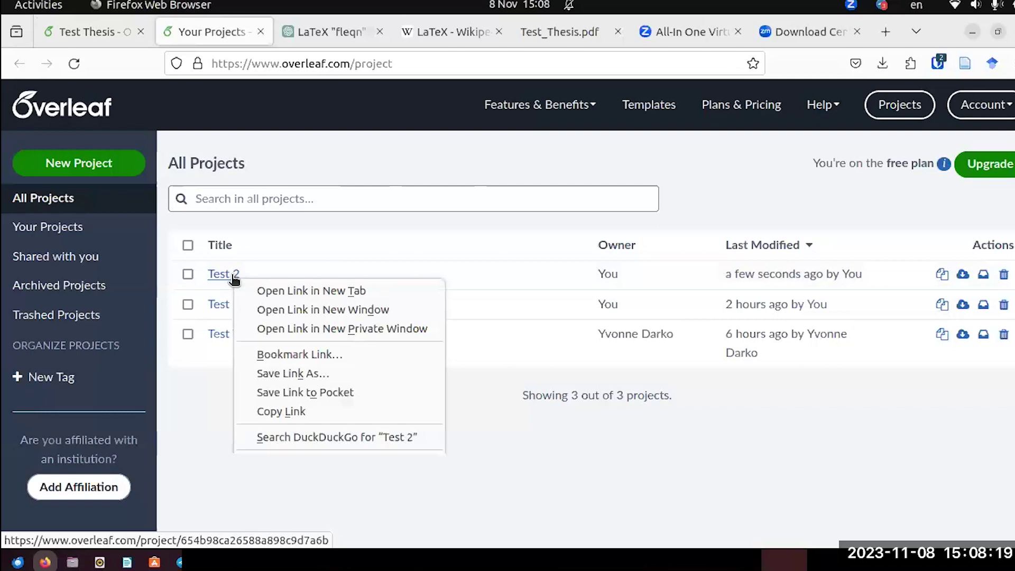
{"action": "left_click", "coordinate": [249, 290]}
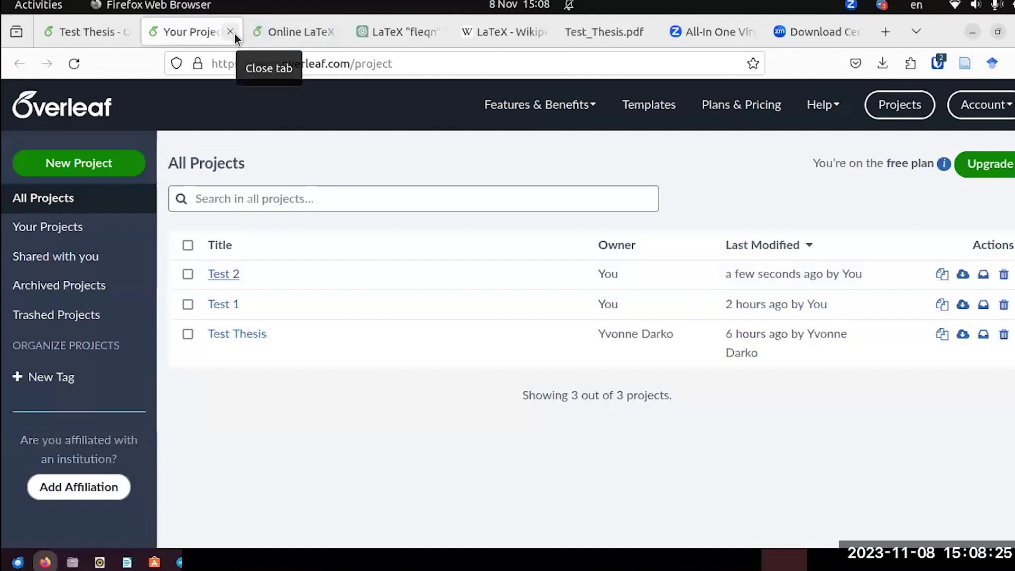
{"action": "left_click", "coordinate": [230, 33]}
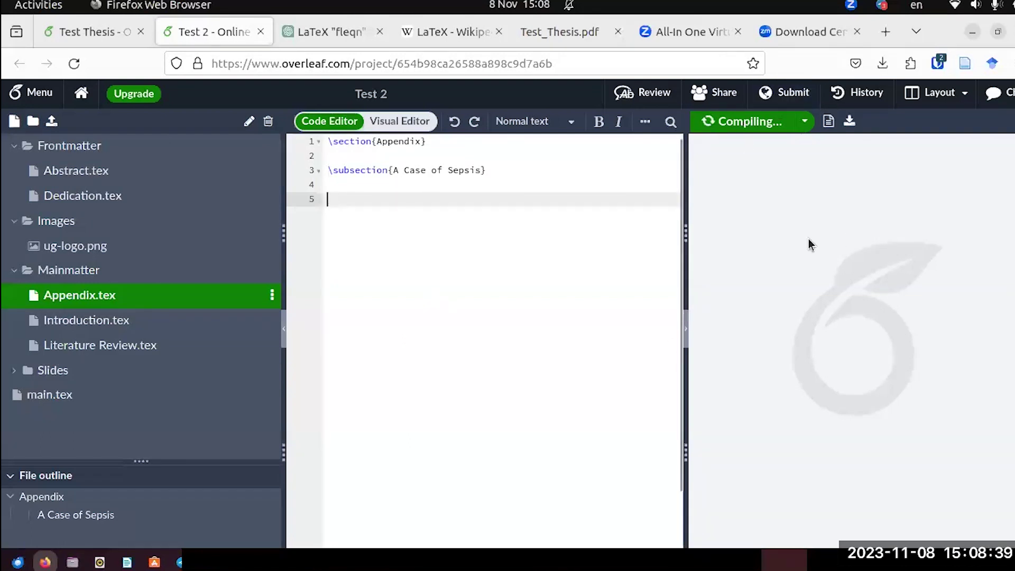
{"action": "left_click", "coordinate": [110, 33]}
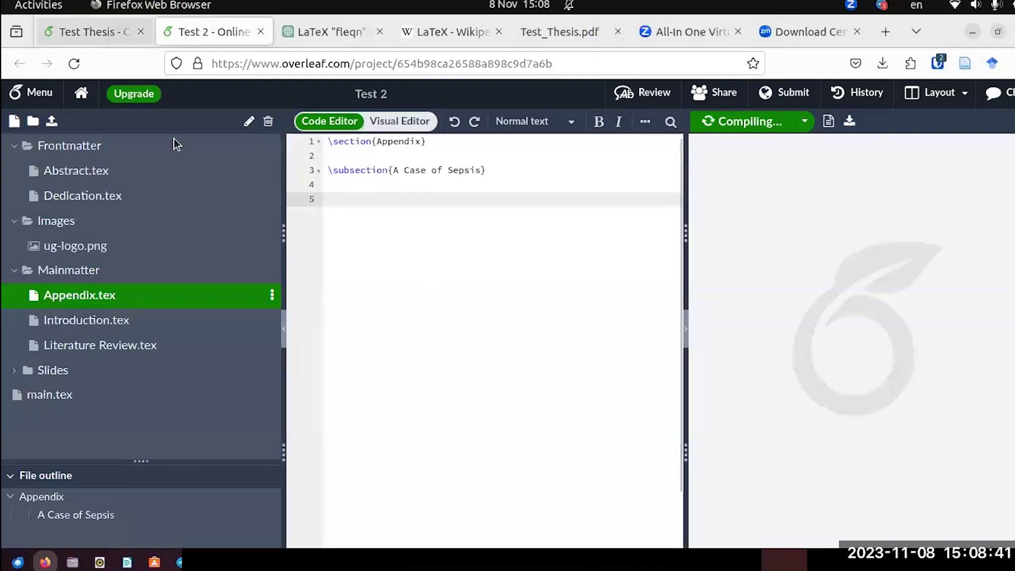
{"action": "right_click", "coordinate": [426, 228]}
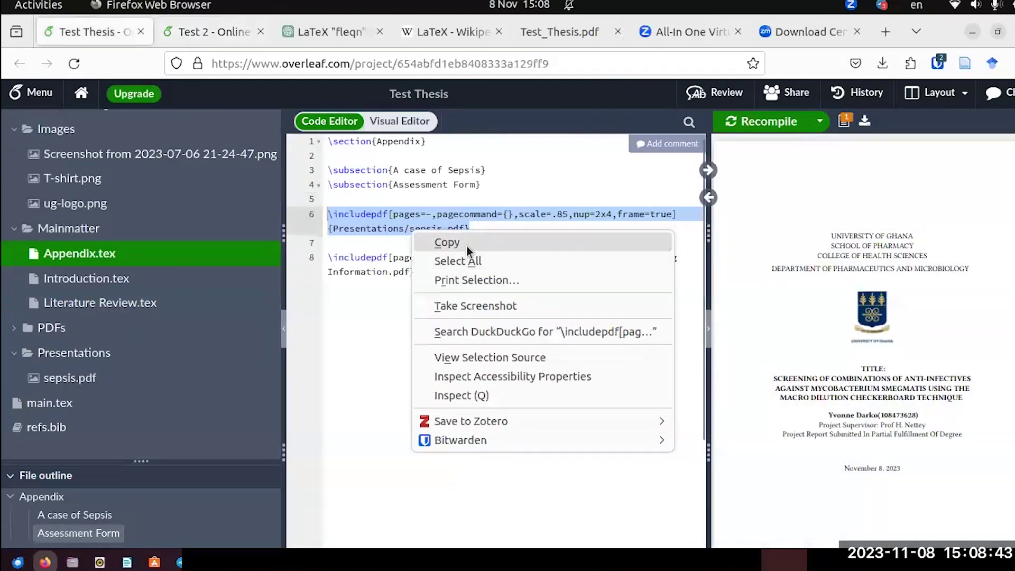
{"action": "left_click", "coordinate": [468, 243]}
{"action": "left_click", "coordinate": [221, 34]}
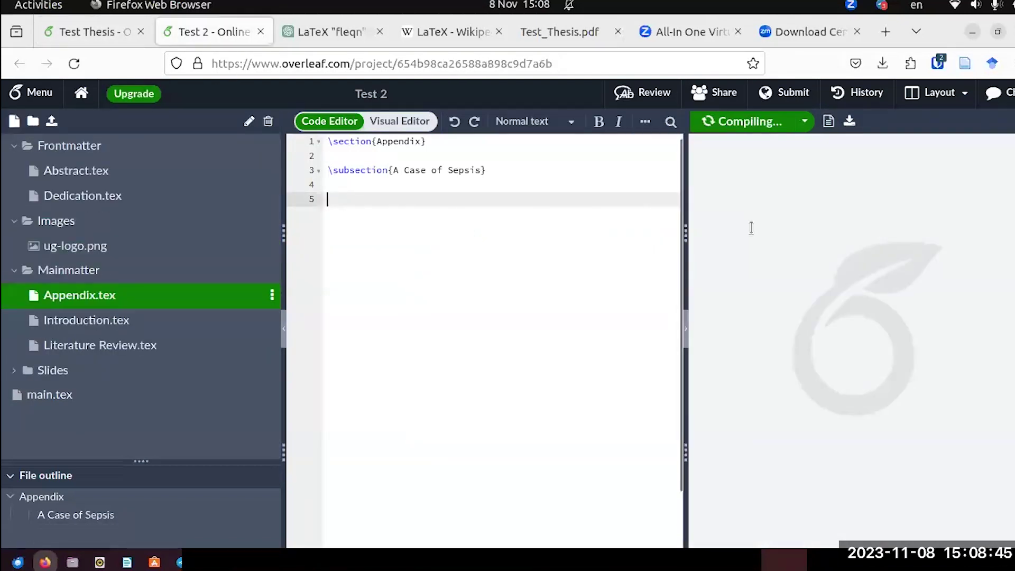
{"action": "key", "text": "ctrl+v"}
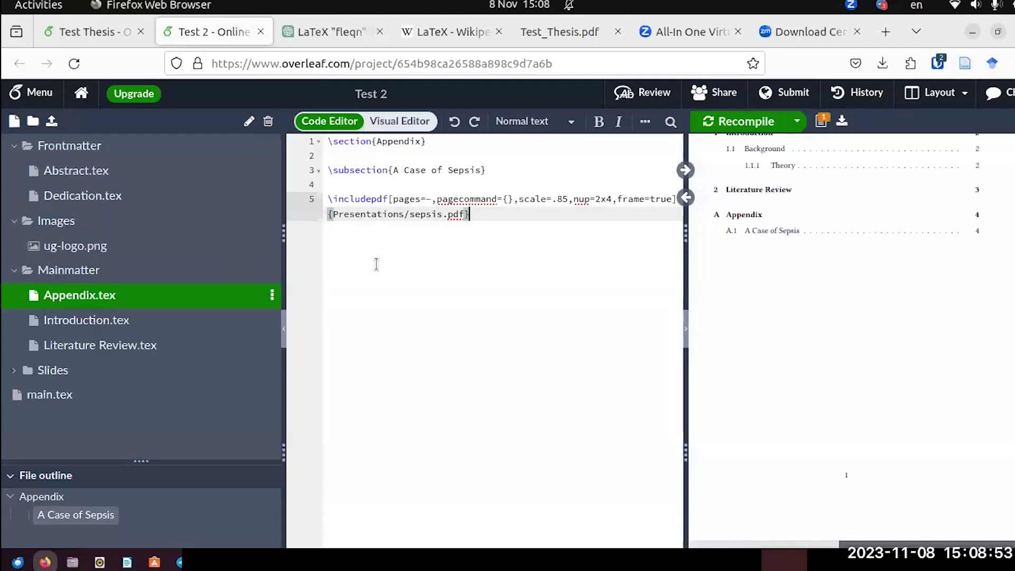
{"action": "scroll", "coordinate": [870, 268], "scroll_direction": "down", "scroll_amount": 10}
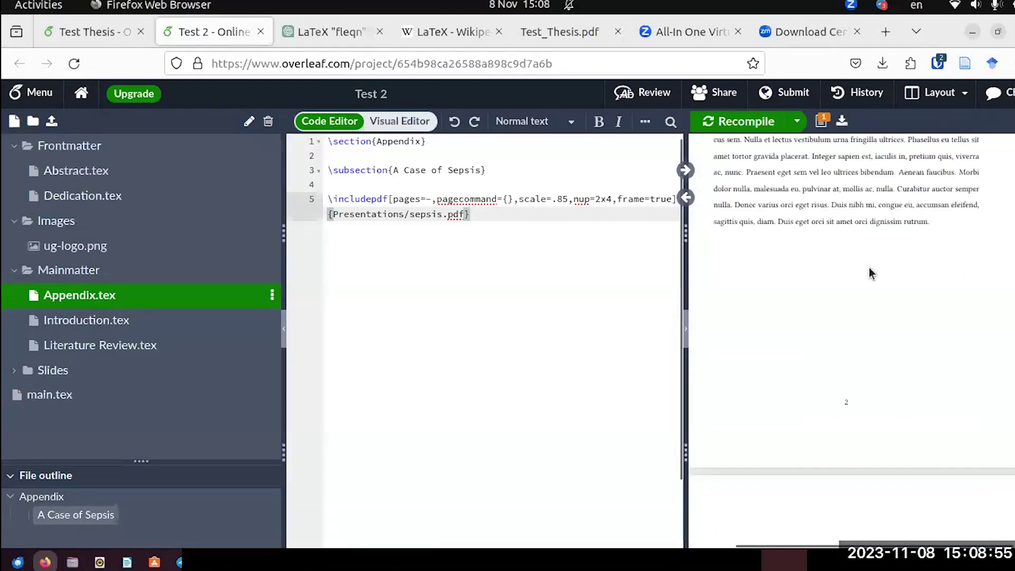
{"action": "scroll", "coordinate": [869, 271], "scroll_direction": "down", "scroll_amount": 8}
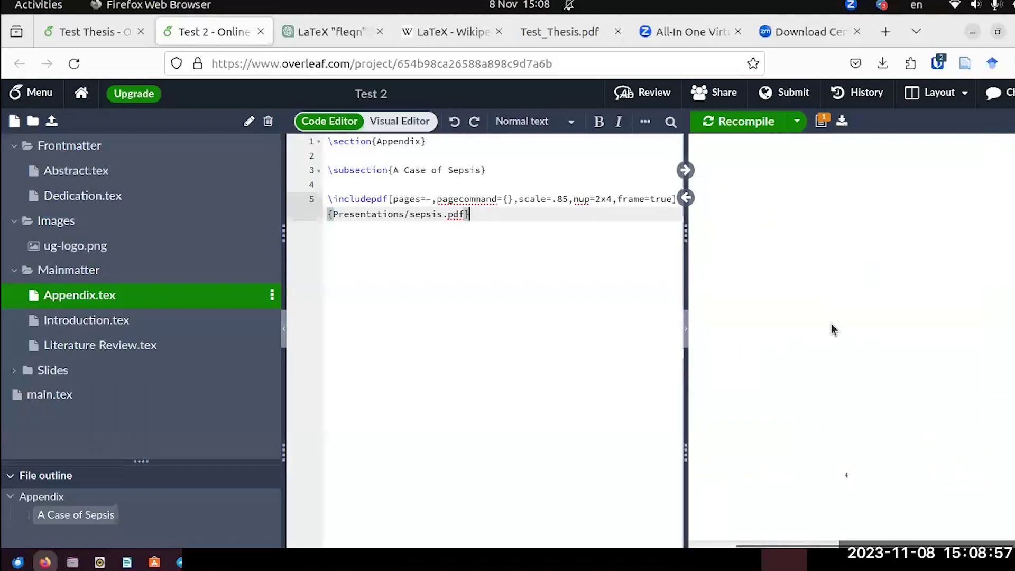
{"action": "scroll", "coordinate": [799, 346], "scroll_direction": "up", "scroll_amount": 5}
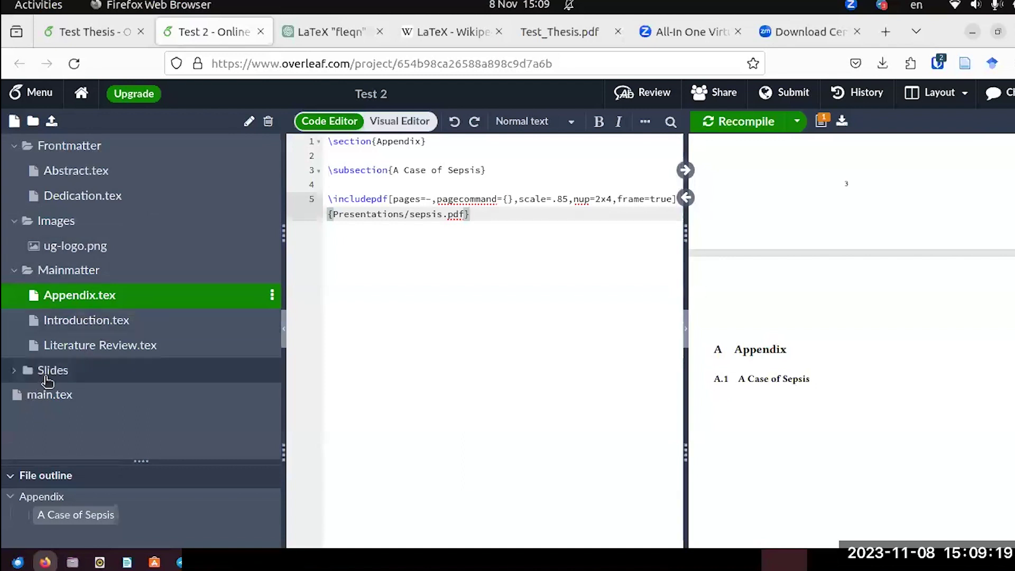
Change the includepdf path from Presentations to Slides/sepsis.pdf, check the Slides folder, and recompile.
{"action": "left_click", "coordinate": [403, 214]}
{"action": "key", "text": "BackSpace"}
{"action": "key", "text": "BackSpace"}
{"action": "key", "text": "BackSpace"}
{"action": "key", "text": "BackSpace"}
{"action": "key", "text": "BackSpace"}
{"action": "key", "text": "BackSpace"}
{"action": "key", "text": "BackSpace"}
{"action": "key", "text": "BackSpace"}
{"action": "key", "text": "BackSpace"}
{"action": "key", "text": "BackSpace"}
{"action": "key", "text": "BackSpace"}
{"action": "key", "text": "BackSpace"}
{"action": "key", "text": "BackSpace"}
{"action": "type", "text": "Slides/seps"}
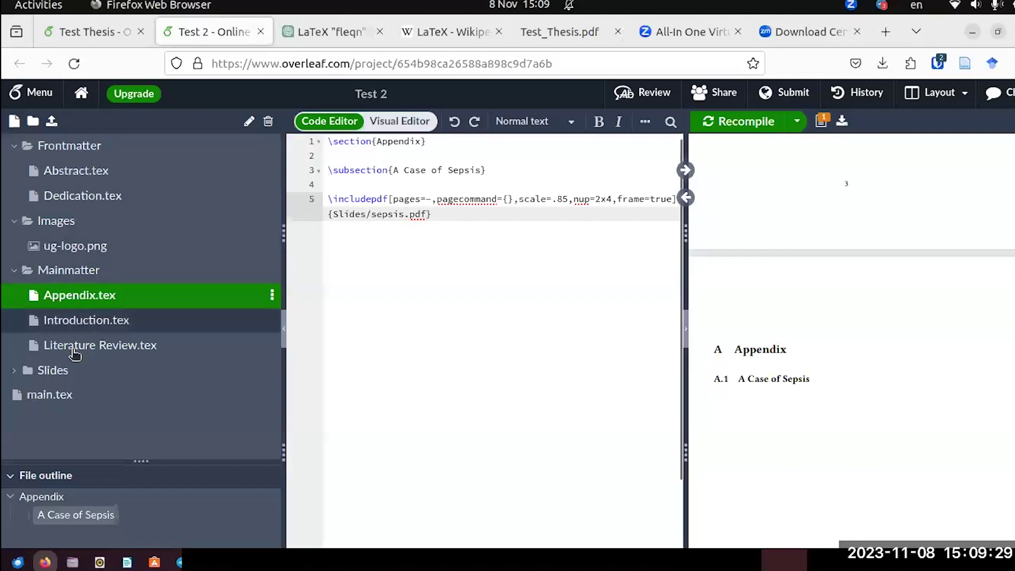
{"action": "left_click", "coordinate": [25, 371]}
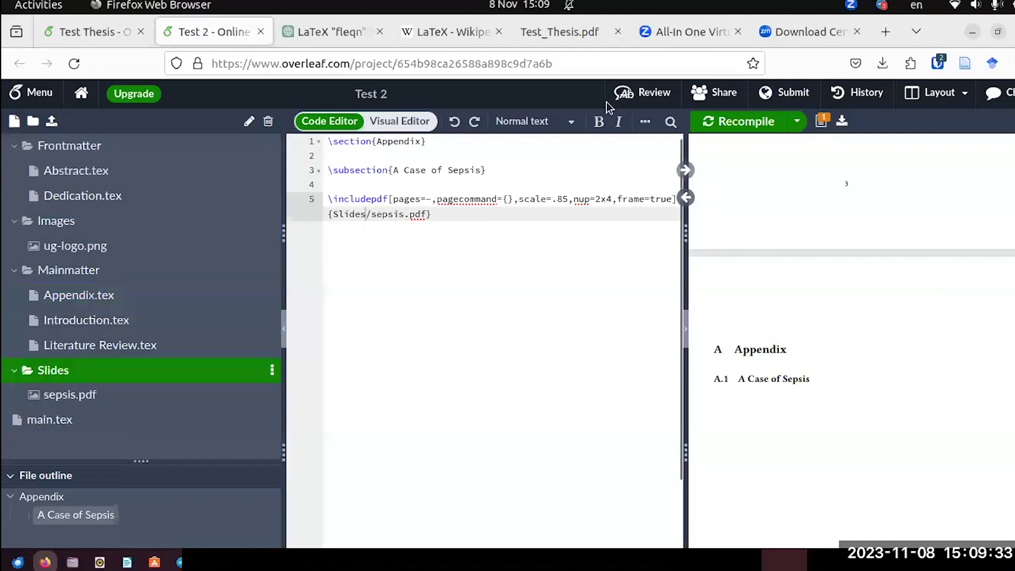
{"action": "left_click", "coordinate": [726, 121]}
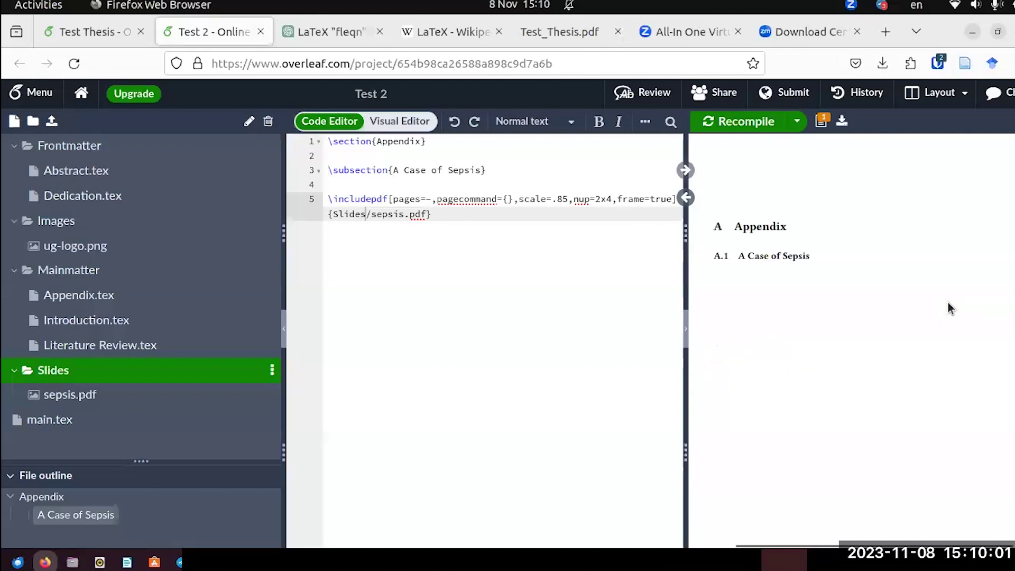
{"action": "scroll", "coordinate": [946, 308], "scroll_direction": "down", "scroll_amount": 5}
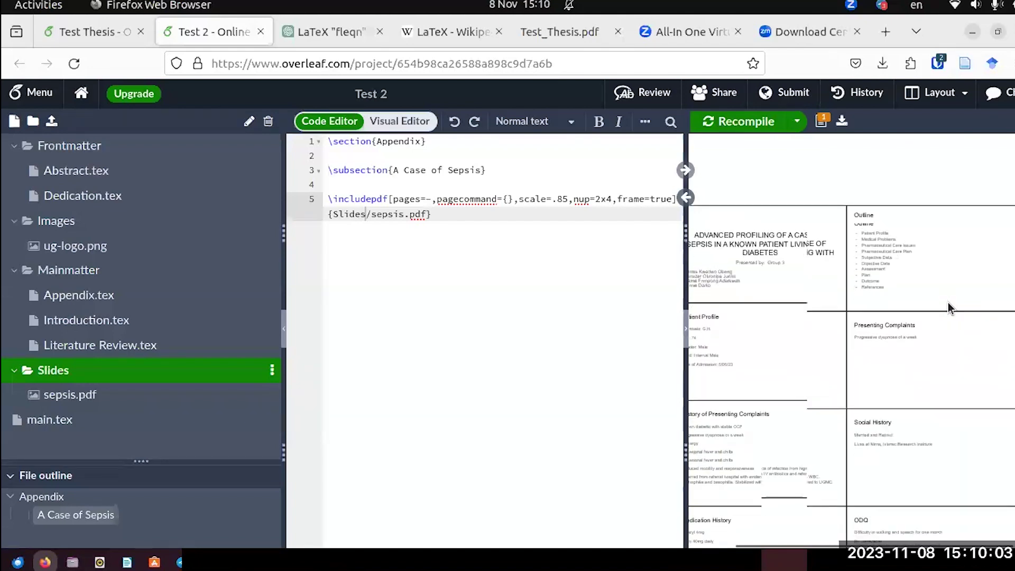
{"action": "scroll", "coordinate": [971, 259], "scroll_direction": "up", "scroll_amount": 5}
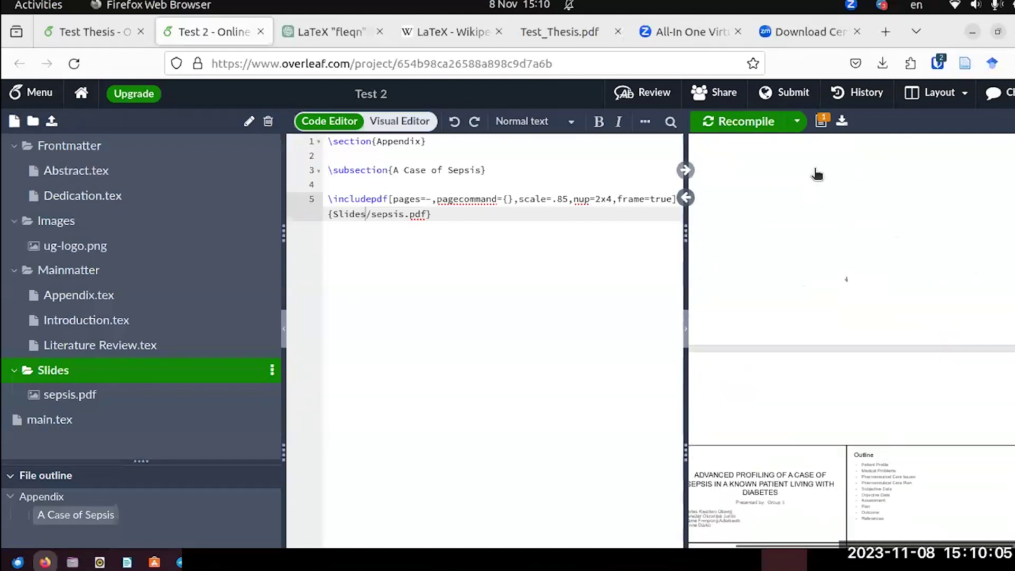
{"action": "left_click", "coordinate": [831, 161]}
{"action": "scroll", "coordinate": [932, 377], "scroll_direction": "down", "scroll_amount": 5}
{"action": "scroll", "coordinate": [929, 372], "scroll_direction": "down", "scroll_amount": 5}
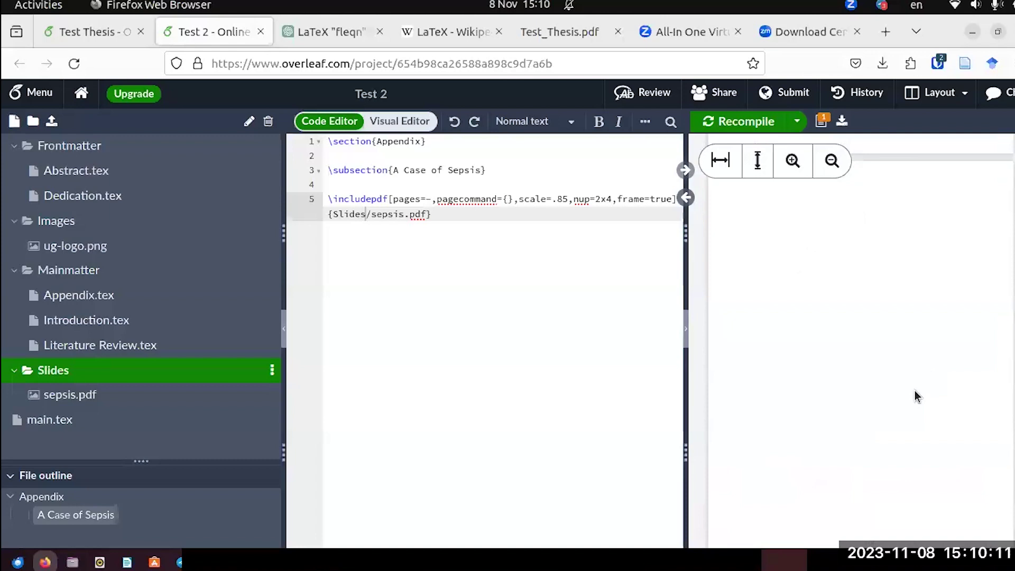
{"action": "scroll", "coordinate": [974, 400], "scroll_direction": "down", "scroll_amount": 1}
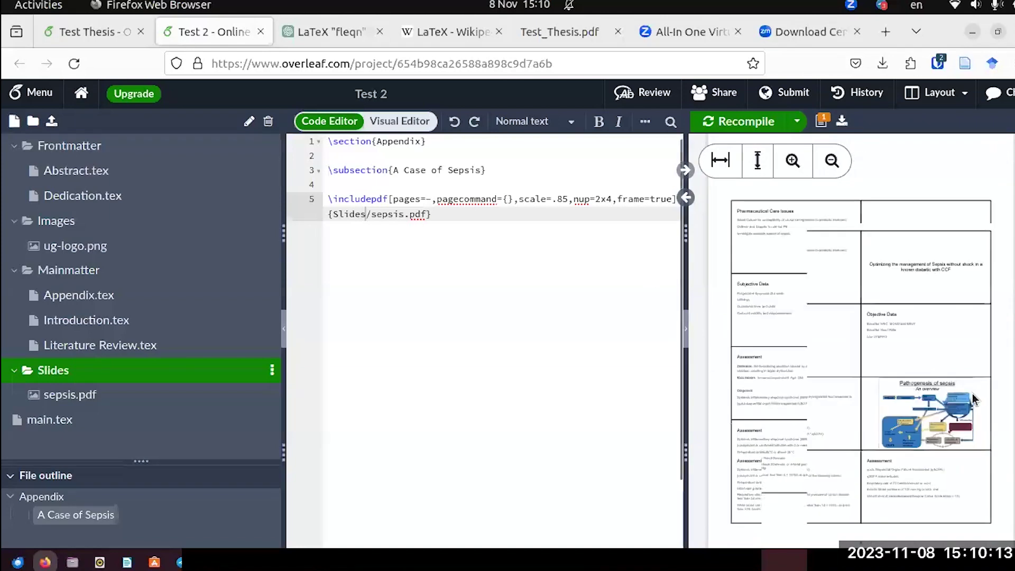
{"action": "scroll", "coordinate": [973, 400], "scroll_direction": "down", "scroll_amount": 5}
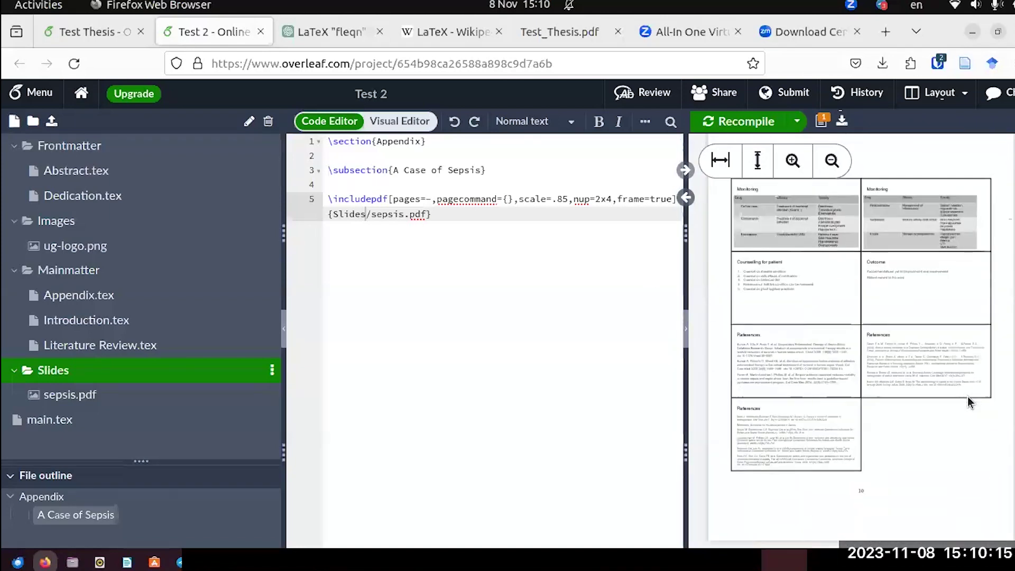
{"action": "scroll", "coordinate": [895, 396], "scroll_direction": "up", "scroll_amount": 1}
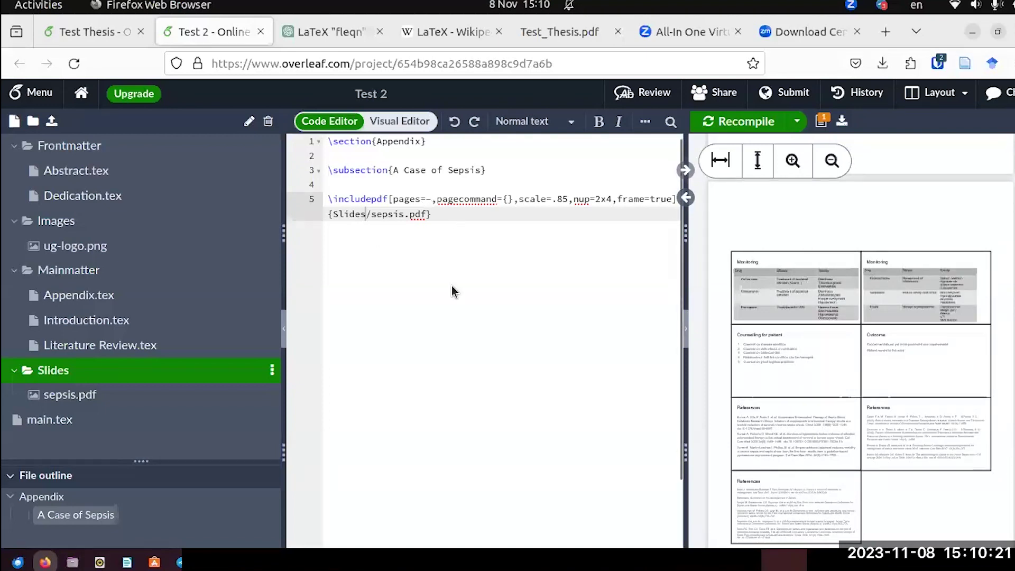
{"action": "scroll", "coordinate": [944, 362], "scroll_direction": "up", "scroll_amount": 10}
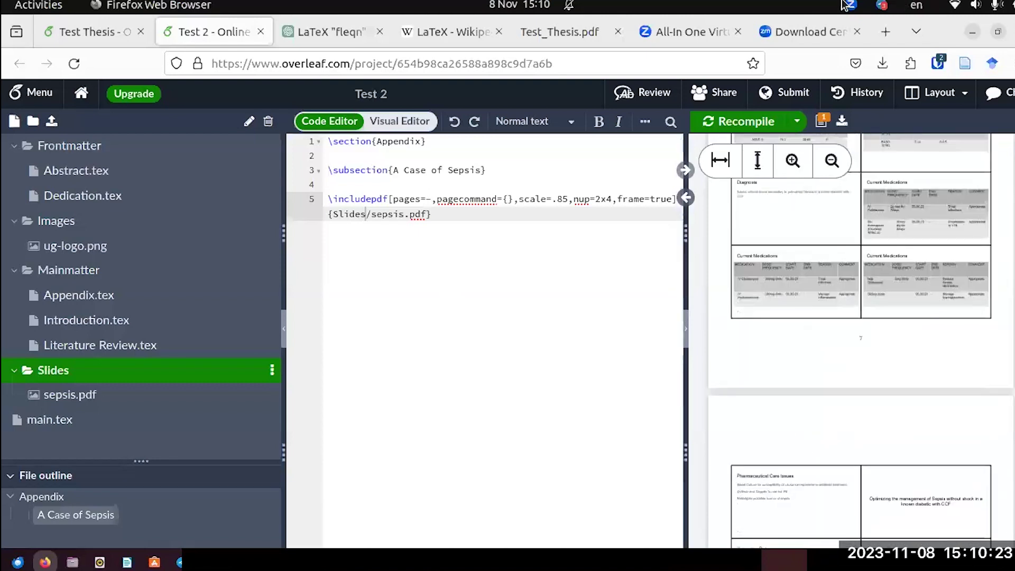
Scroll through the final pages of Test_Thesis.pdf, then return to the Test Thesis project.
{"action": "left_click", "coordinate": [550, 33]}
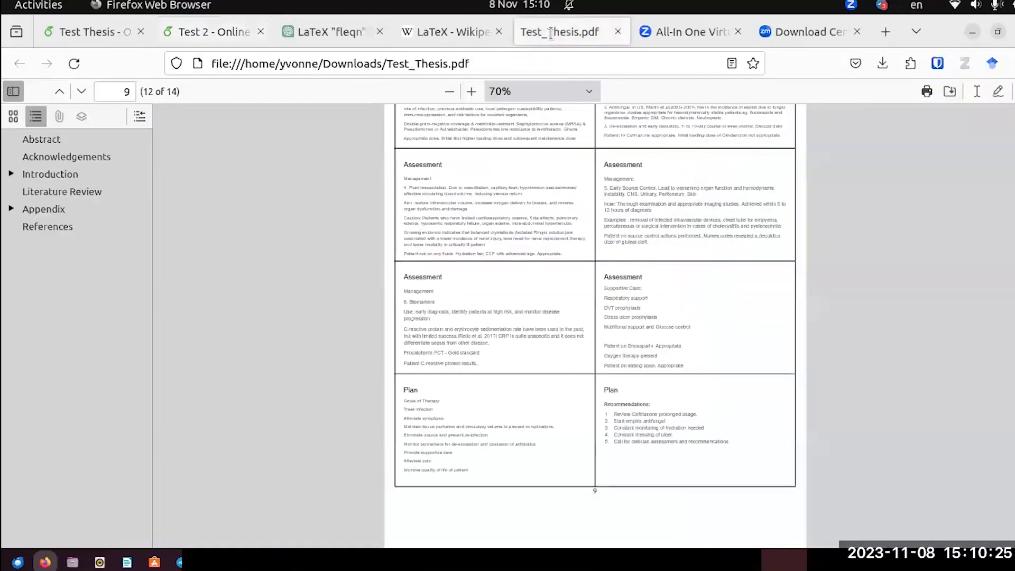
{"action": "scroll", "coordinate": [485, 255], "scroll_direction": "down", "scroll_amount": 15}
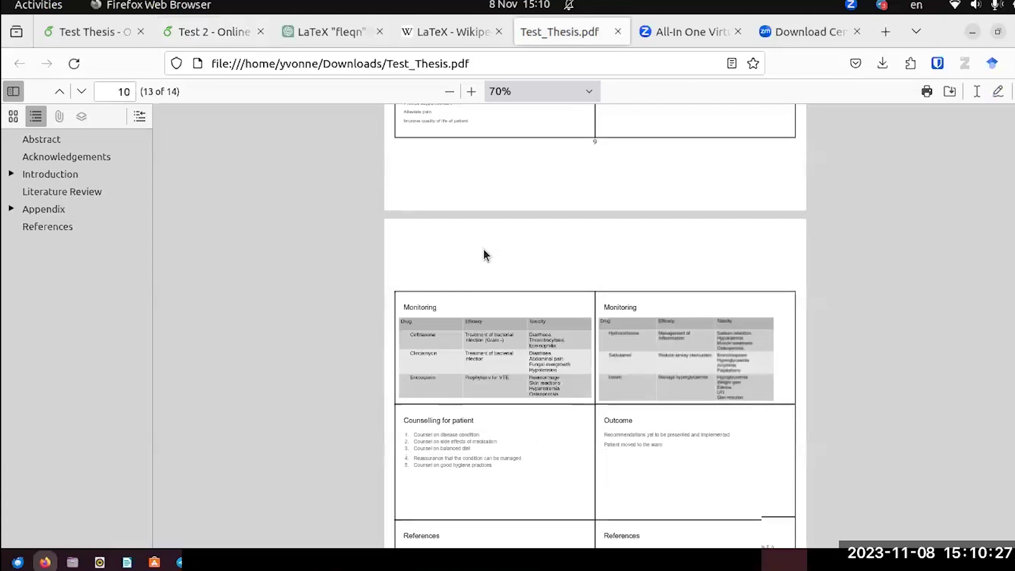
{"action": "scroll", "coordinate": [485, 255], "scroll_direction": "up", "scroll_amount": 5}
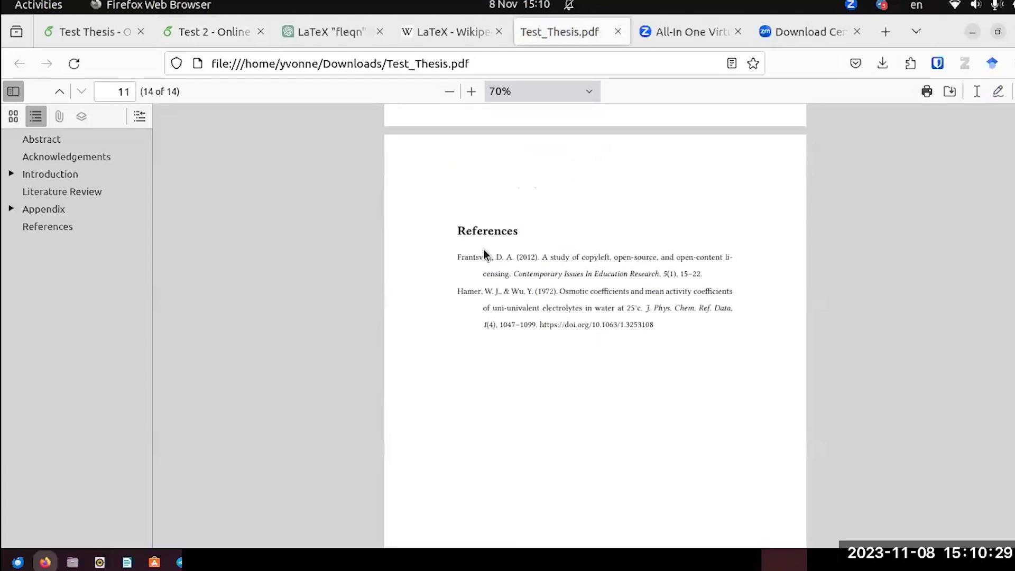
{"action": "scroll", "coordinate": [505, 342], "scroll_direction": "down", "scroll_amount": 3}
{"action": "left_click", "coordinate": [121, 30]}
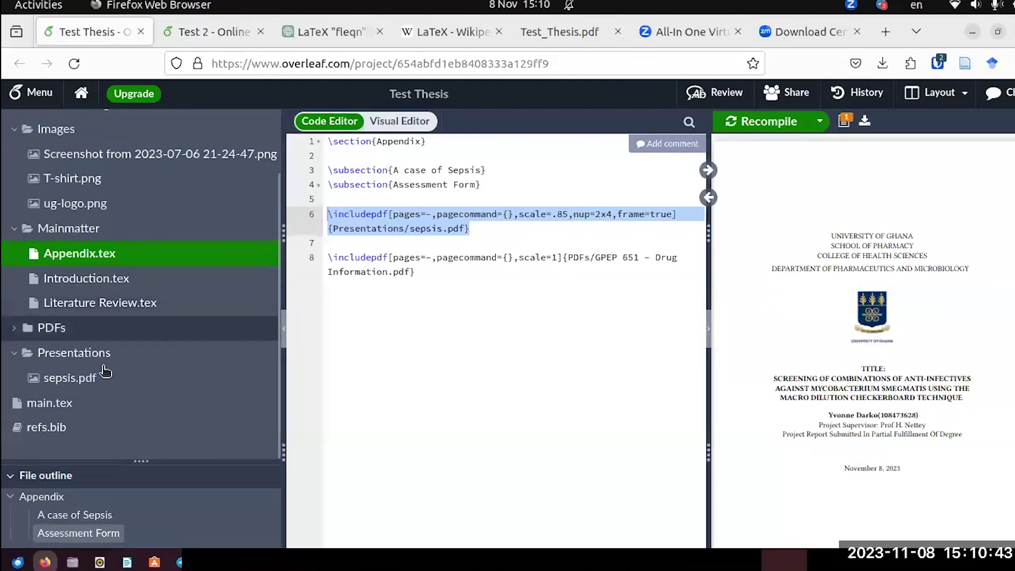
Switch to the 'Test 2 - Online' tab to show its Slides/sepsis.pdf appendix.
{"action": "left_click", "coordinate": [178, 38]}
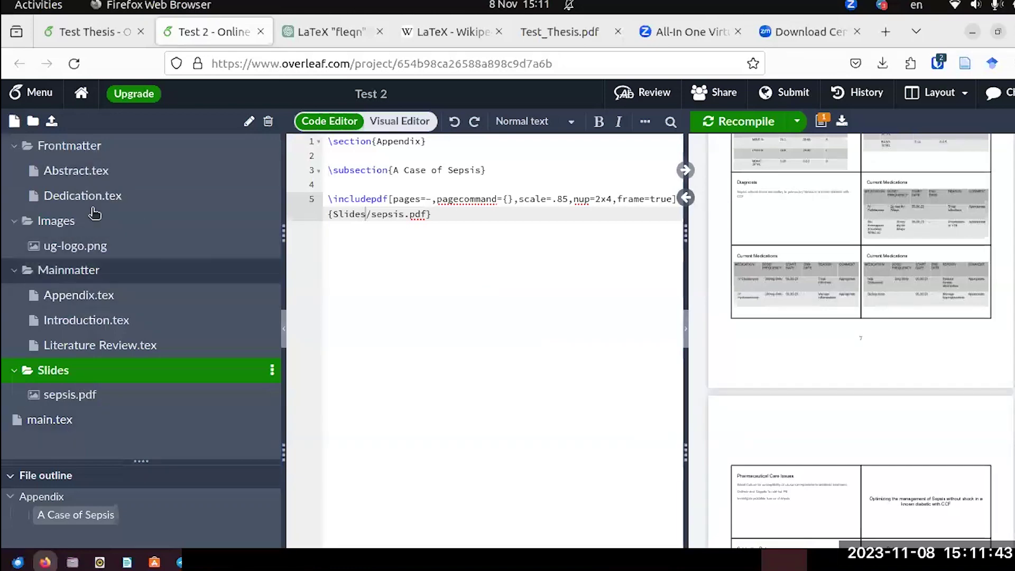
Create a new file named ref.bib in the project.
{"action": "left_click", "coordinate": [15, 123]}
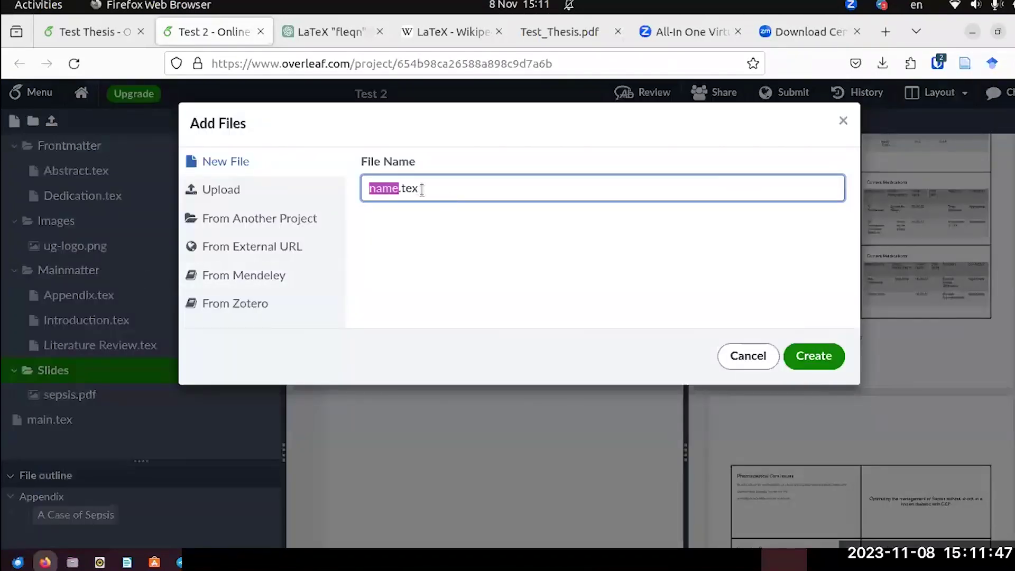
{"action": "type", "text": "ref"}
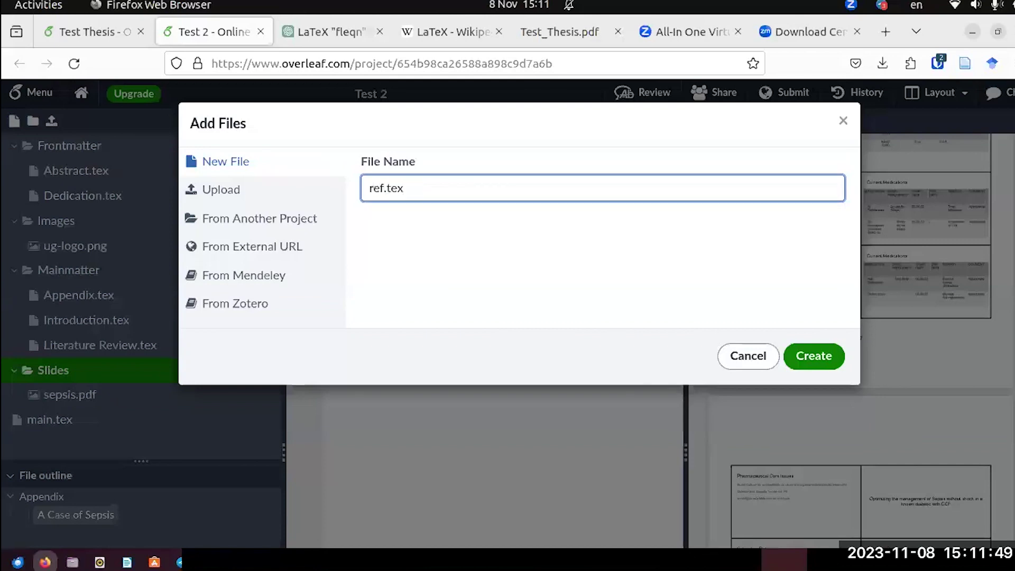
{"action": "key", "text": "BackSpace"}
{"action": "key", "text": "BackSpace"}
{"action": "key", "text": "BackSpace"}
{"action": "type", "text": "bib"}
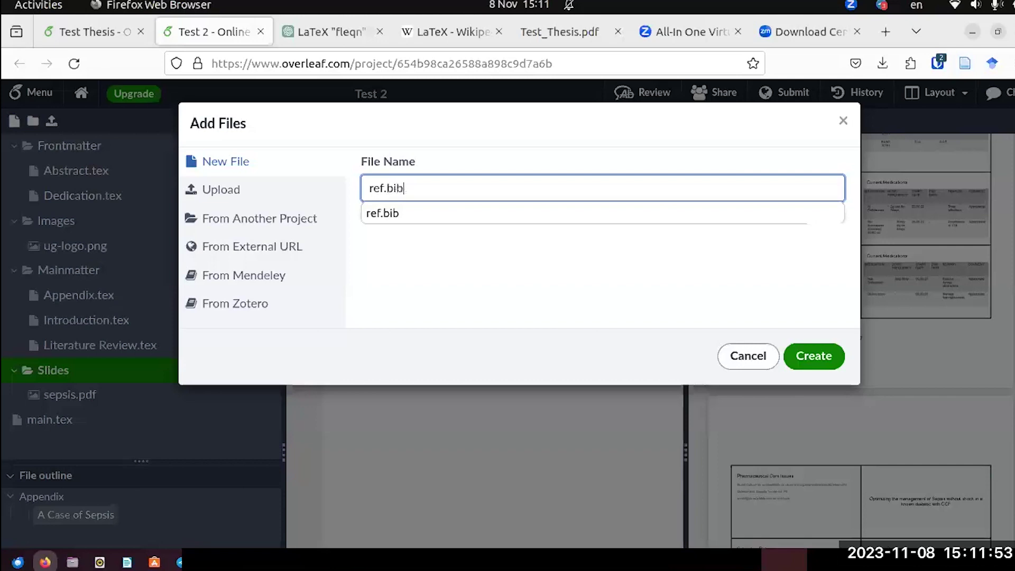
{"action": "left_click", "coordinate": [379, 213]}
{"action": "left_click", "coordinate": [830, 361]}
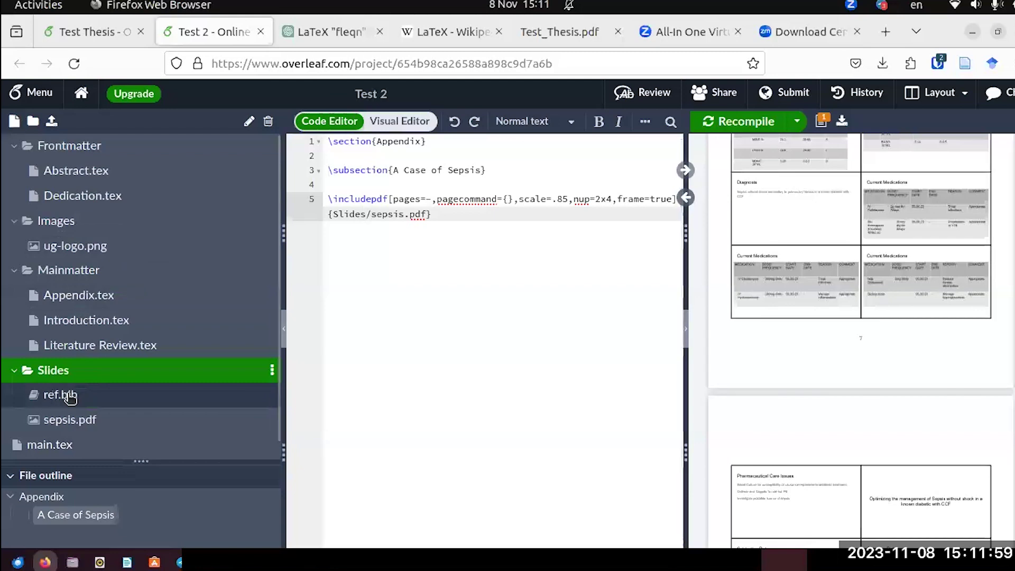
Move ref.bib from Slides to the project root, collapse all folders, and open ref.bib.
{"action": "left_click", "coordinate": [14, 370]}
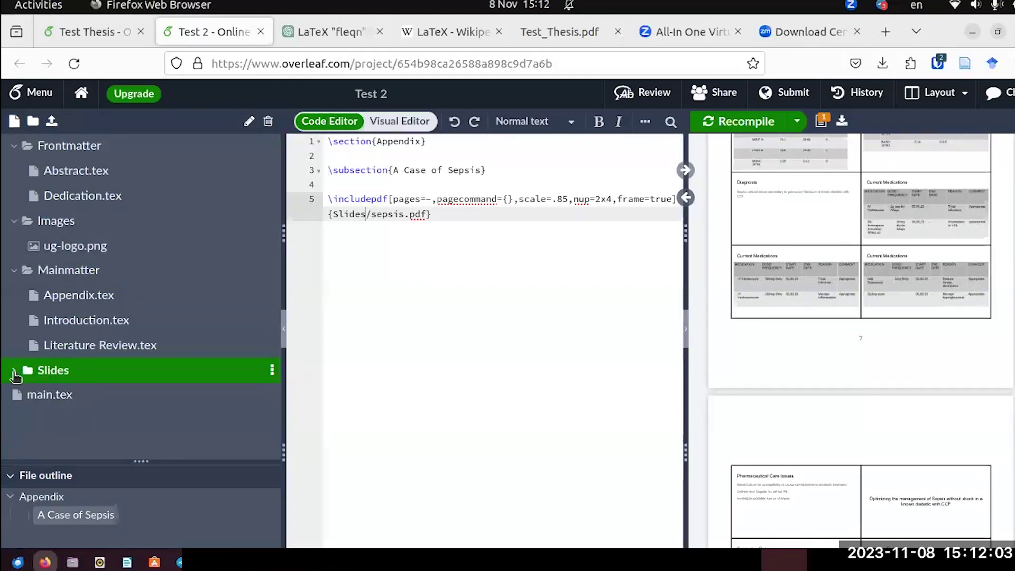
{"action": "left_click", "coordinate": [14, 370]}
{"action": "left_click_drag", "start_coordinate": [28, 450], "coordinate": [12, 441]}
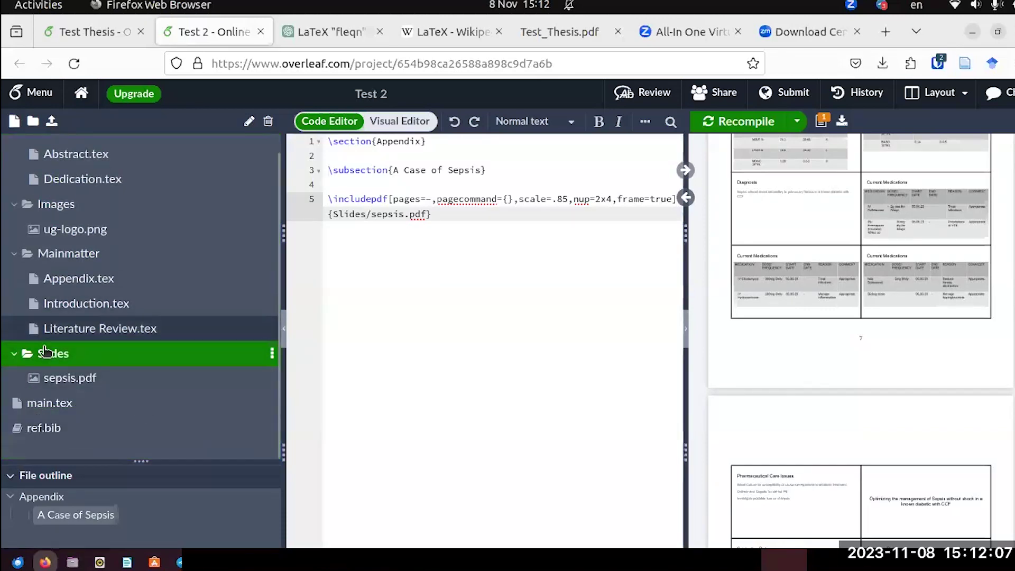
{"action": "left_click", "coordinate": [14, 353]}
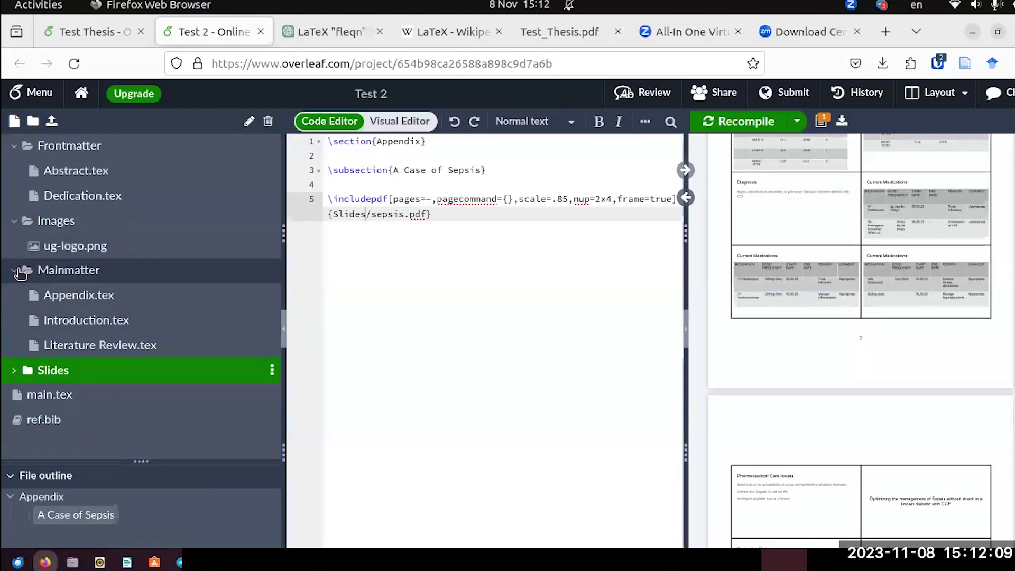
{"action": "left_click", "coordinate": [16, 269]}
{"action": "left_click", "coordinate": [15, 221]}
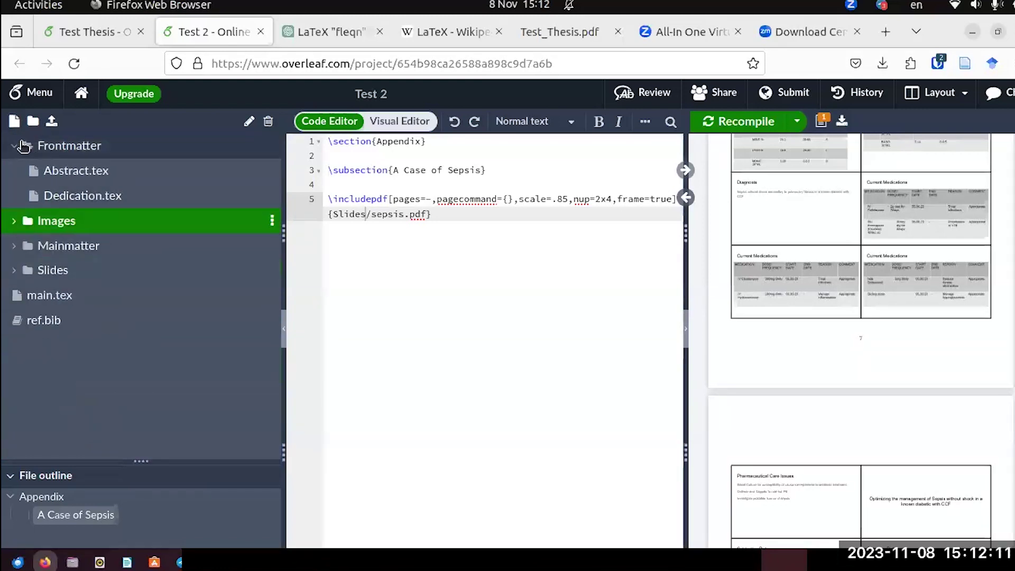
{"action": "left_click", "coordinate": [31, 151]}
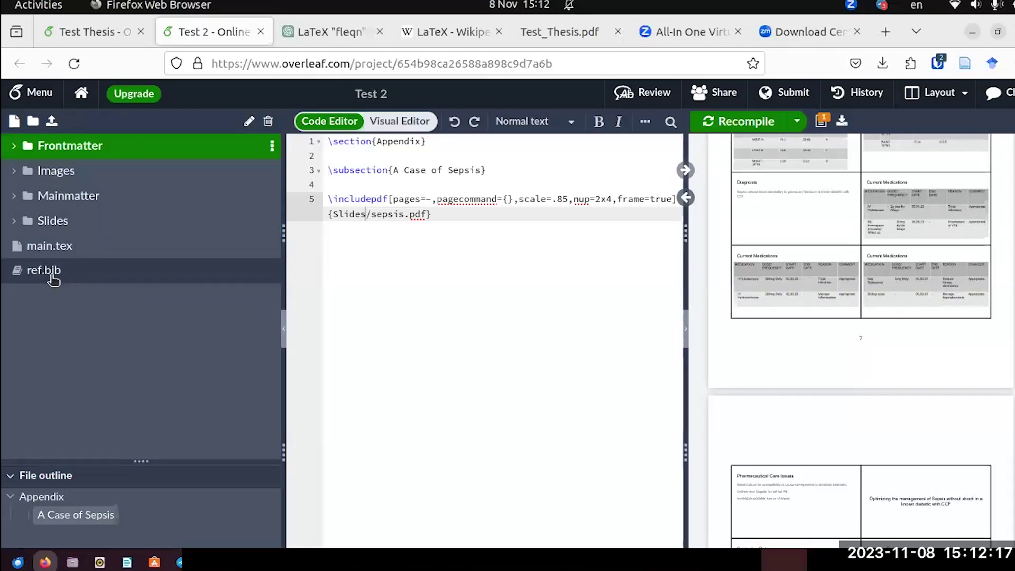
{"action": "left_click", "coordinate": [52, 275]}
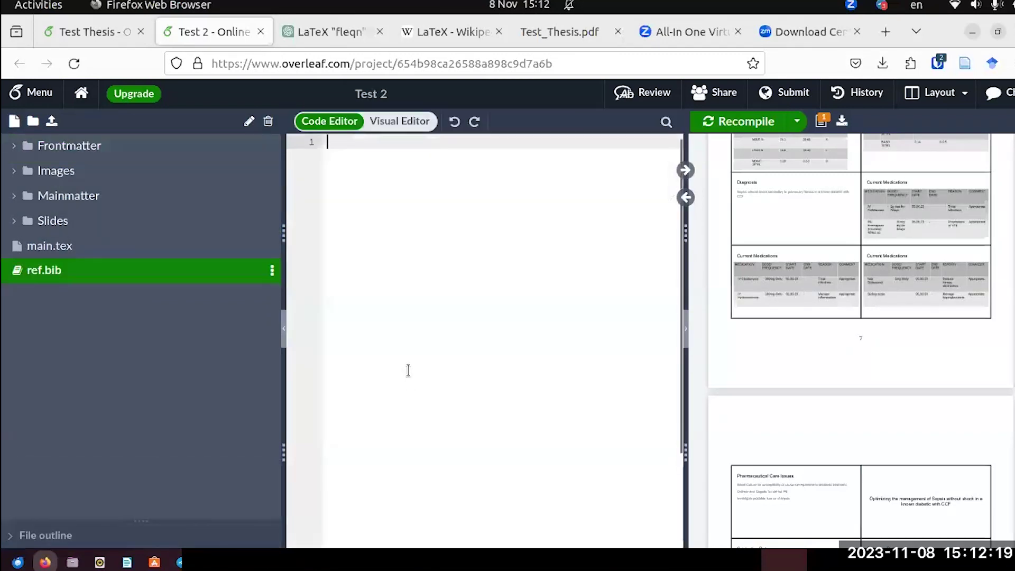
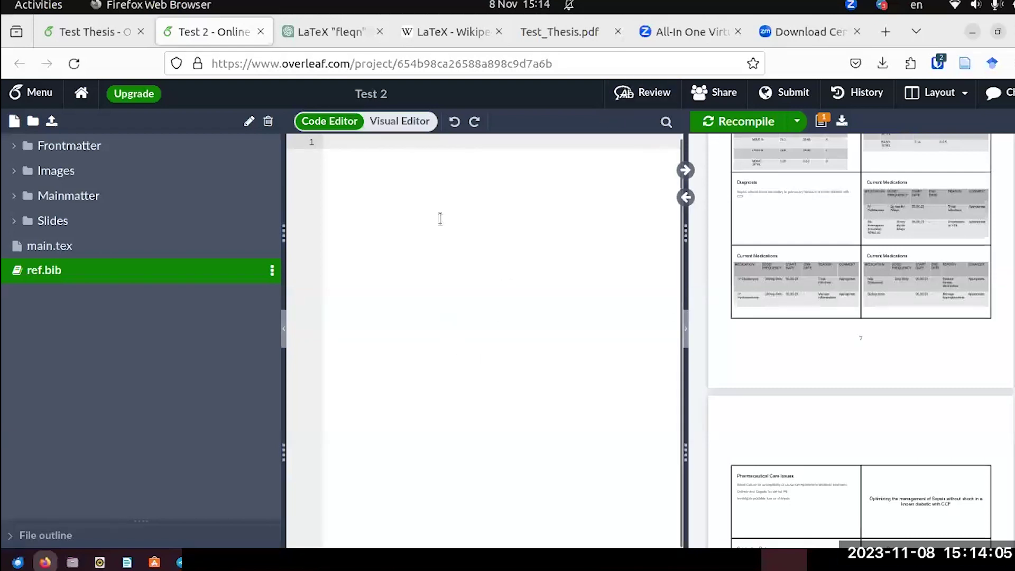
Copy both BibTeX entries from Test Thesis's refs.bib, then return to the Test 2 project.
{"action": "left_click", "coordinate": [87, 34]}
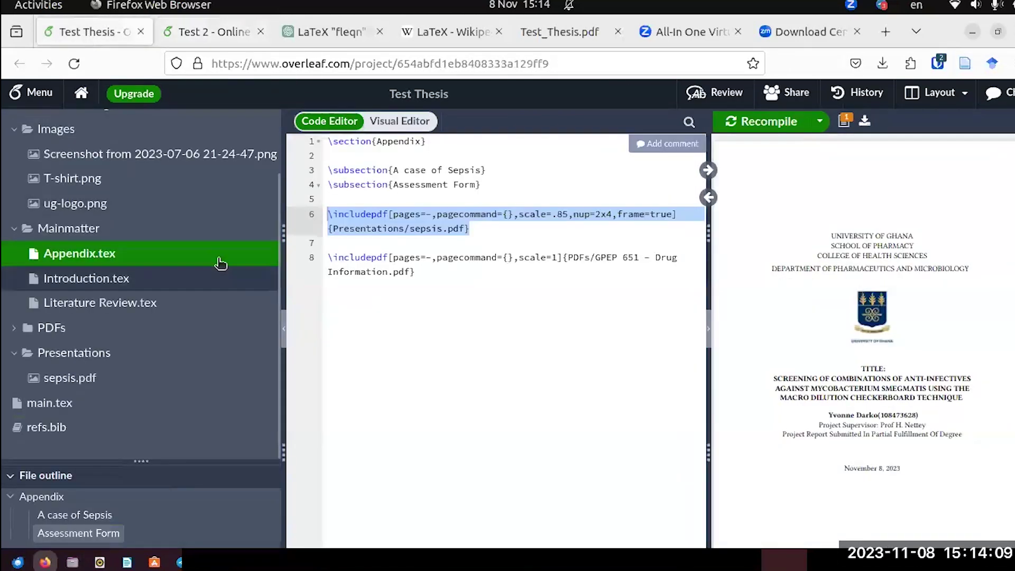
{"action": "left_click", "coordinate": [77, 434]}
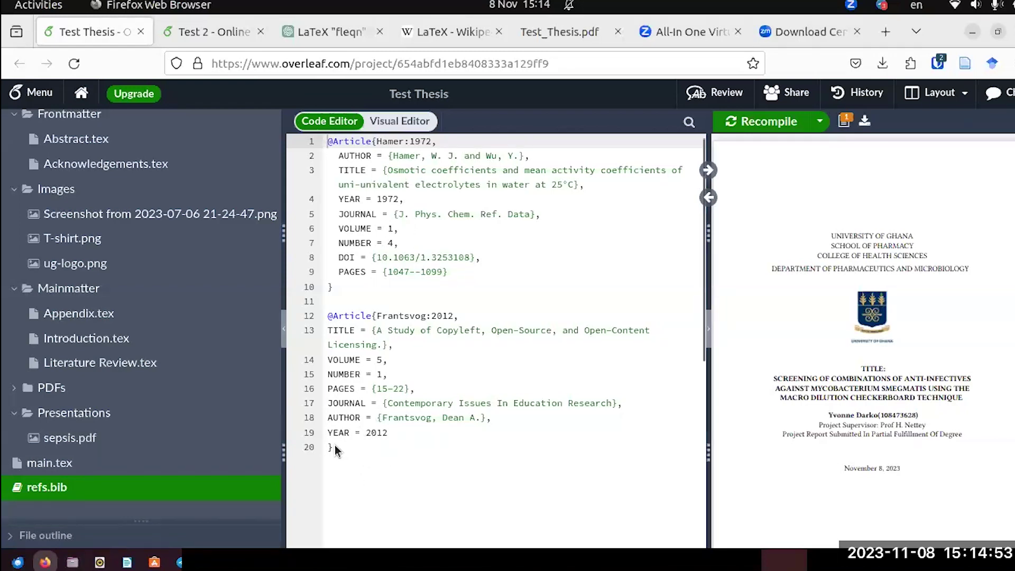
{"action": "left_click_drag", "start_coordinate": [330, 445], "coordinate": [327, 159]}
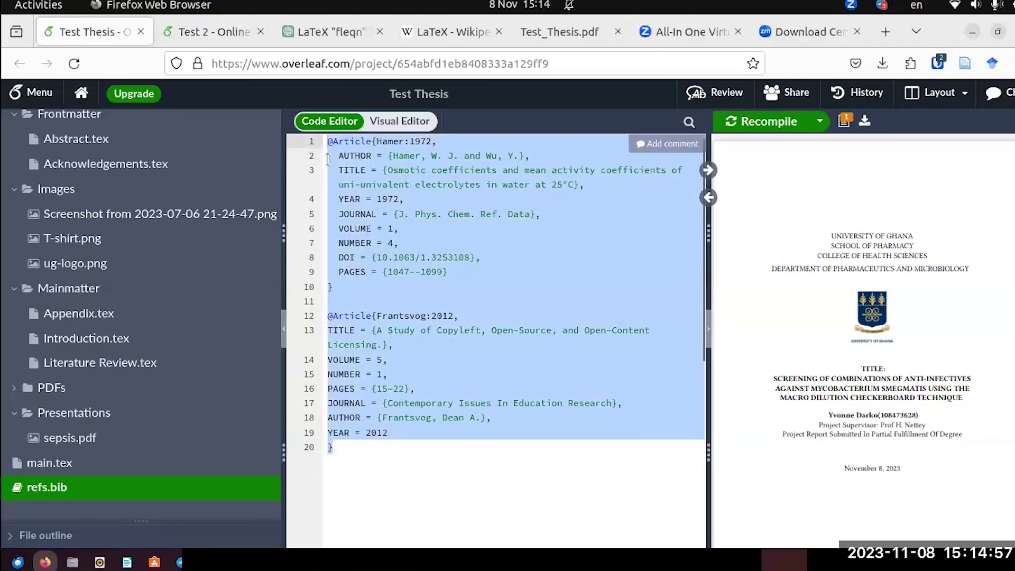
{"action": "right_click", "coordinate": [374, 231]}
{"action": "left_click", "coordinate": [404, 246]}
{"action": "left_click", "coordinate": [192, 40]}
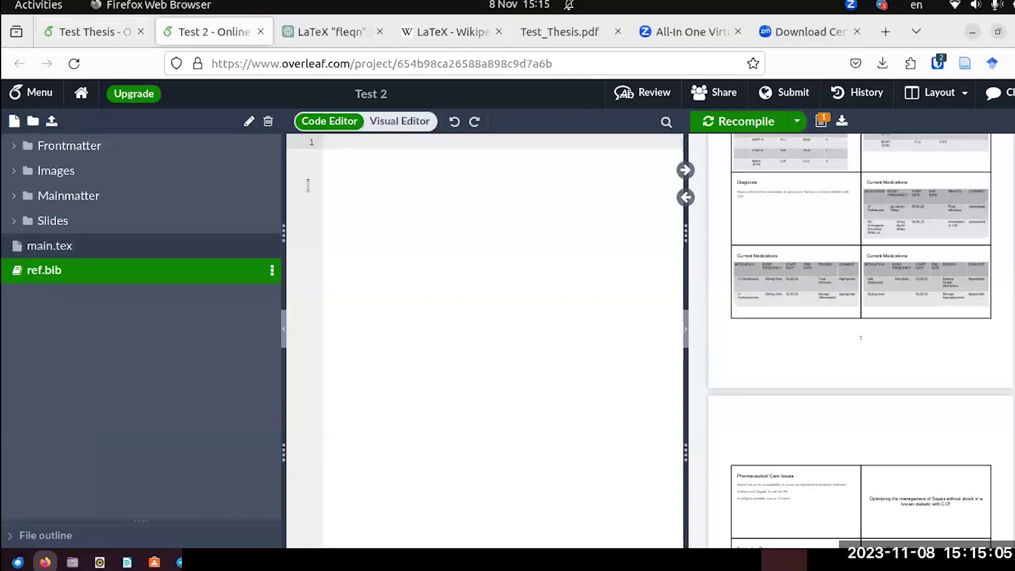
Paste the Hamer:1972 and Frantsvog:2012 entries into ref.bib and recompile Test 2.
{"action": "right_click", "coordinate": [343, 143]}
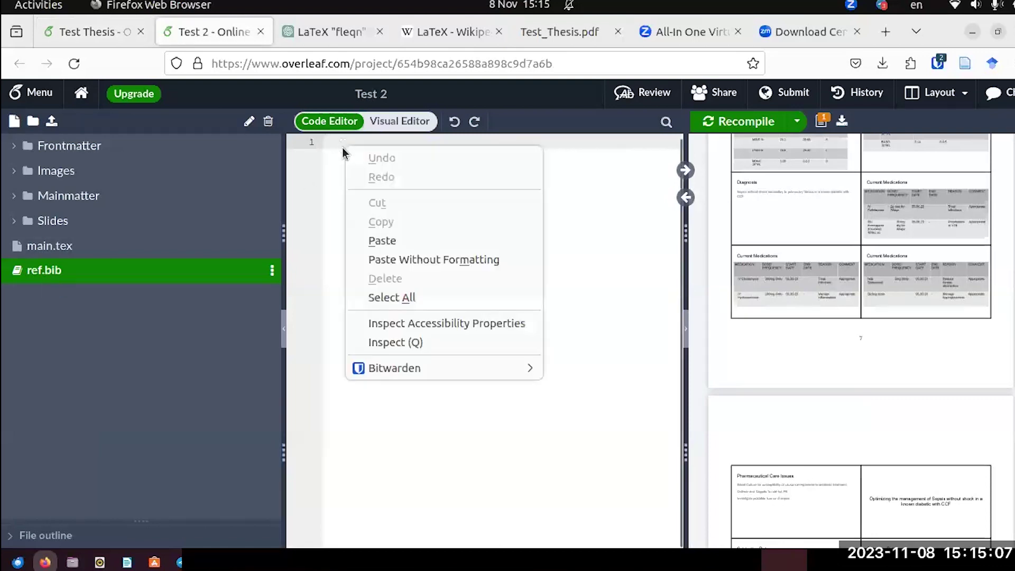
{"action": "left_click", "coordinate": [379, 242]}
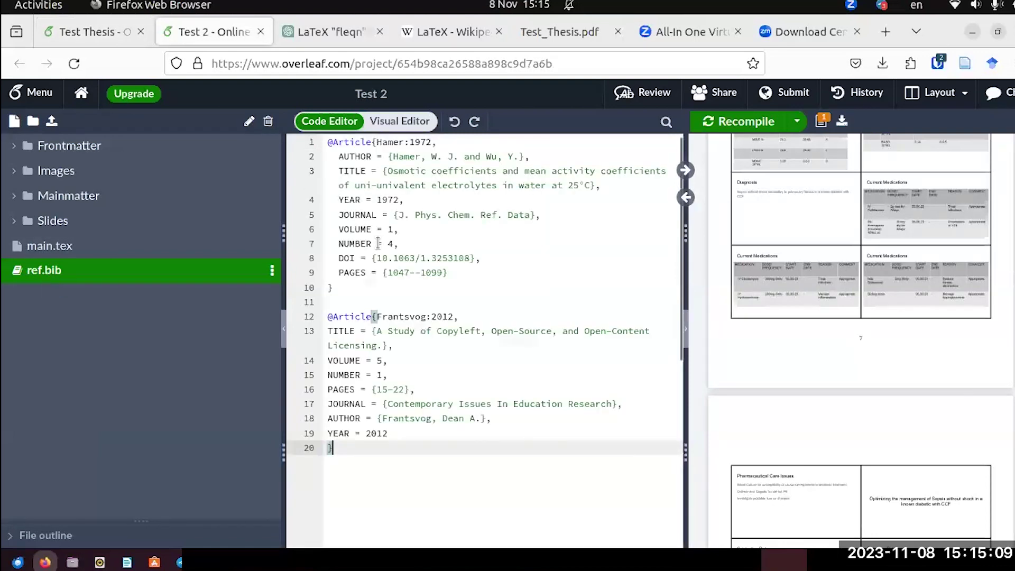
{"action": "left_click", "coordinate": [767, 123]}
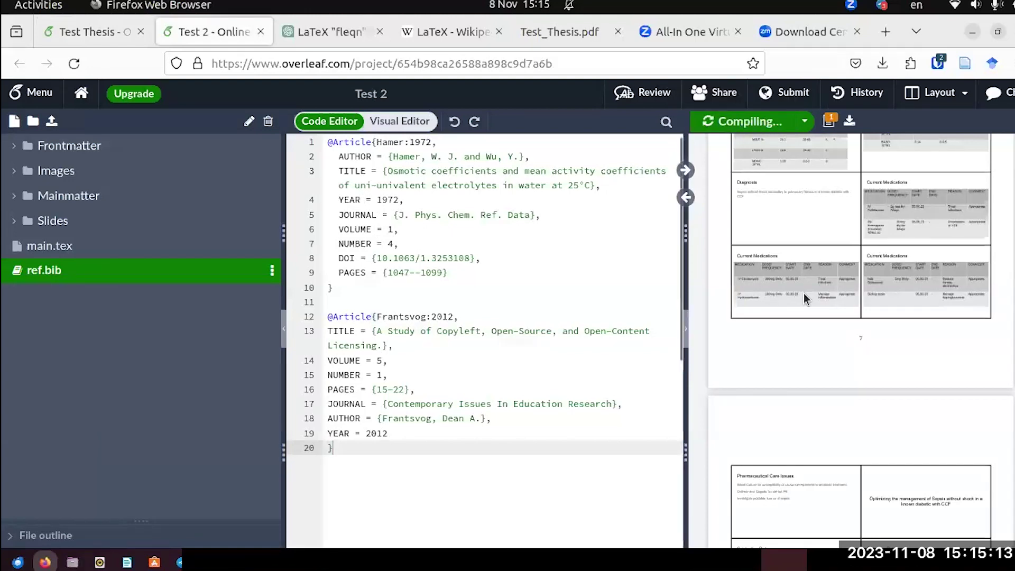
{"action": "scroll", "coordinate": [803, 293], "scroll_direction": "down", "scroll_amount": 10}
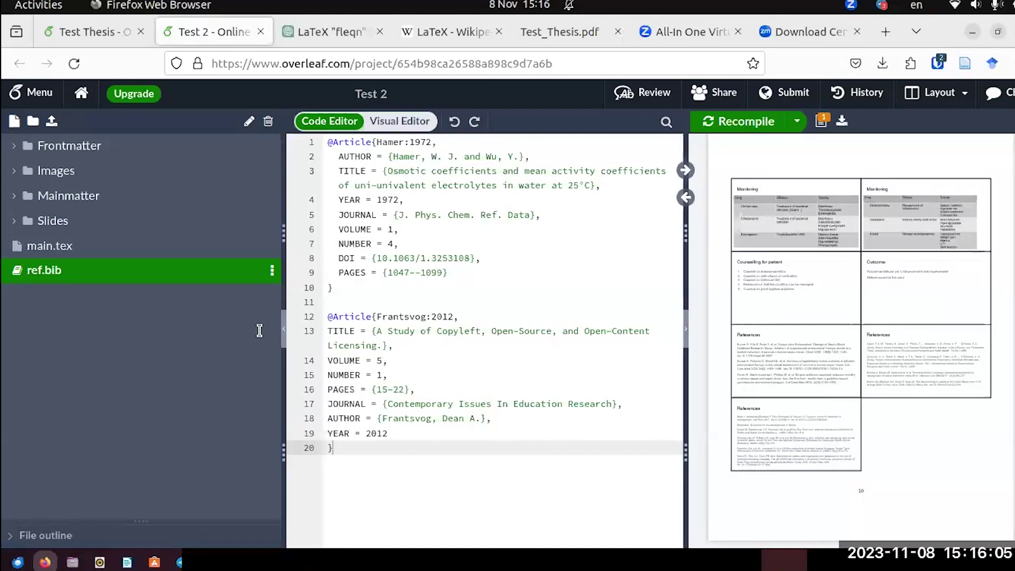
Open Introduction.tex from the Mainmatter folder.
{"action": "left_click", "coordinate": [13, 196]}
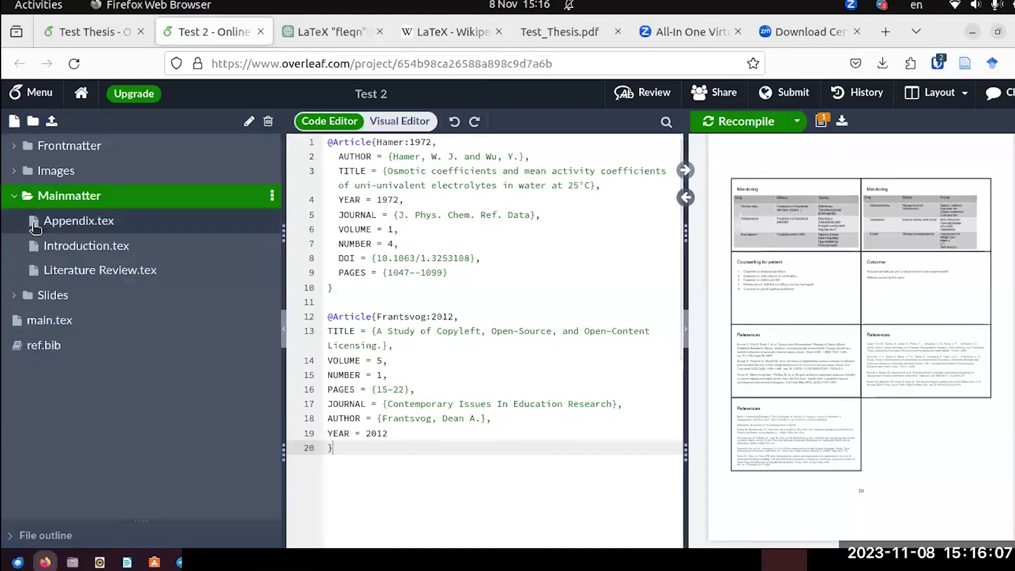
{"action": "left_click", "coordinate": [66, 254]}
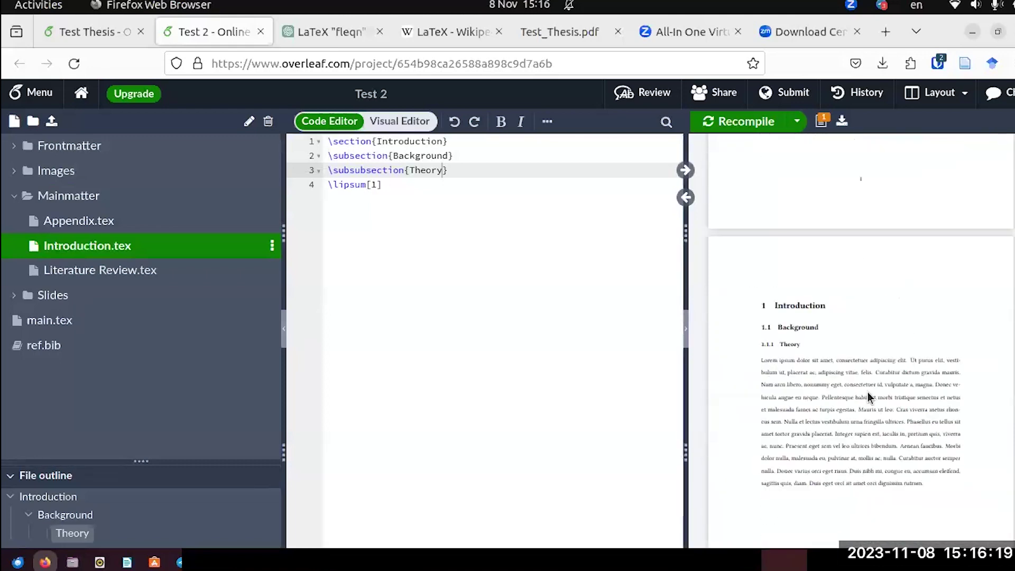
{"action": "scroll", "coordinate": [867, 393], "scroll_direction": "down", "scroll_amount": 2}
{"action": "key", "text": "ctrl+a"}
{"action": "left_click", "coordinate": [868, 363]}
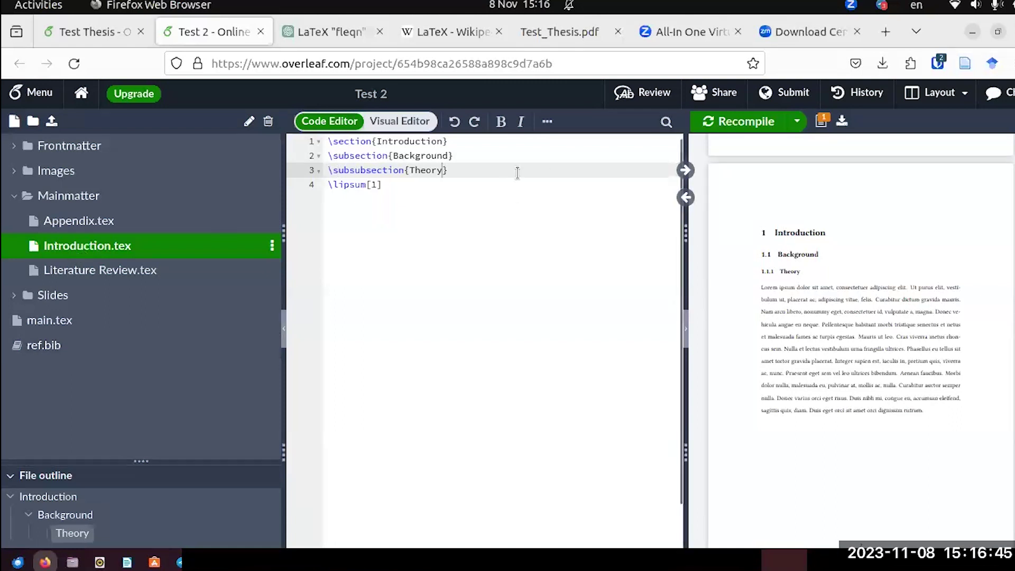
After \lipsum[1], add a \par line followed by 'This is my first reference'.
{"action": "left_click", "coordinate": [448, 169]}
{"action": "left_click", "coordinate": [389, 182]}
{"action": "key", "text": "Return"}
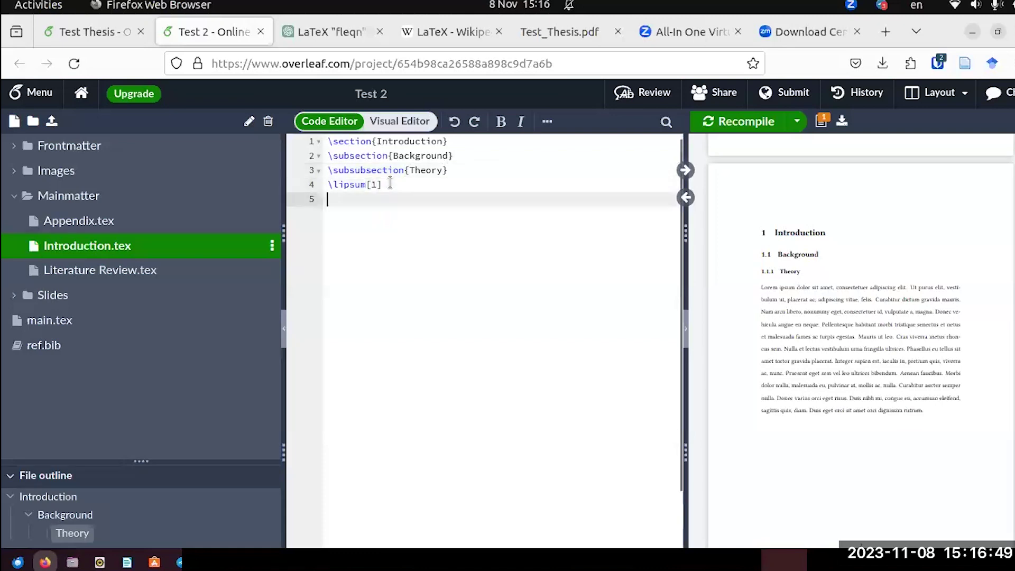
{"action": "type", "text": "\\par"}
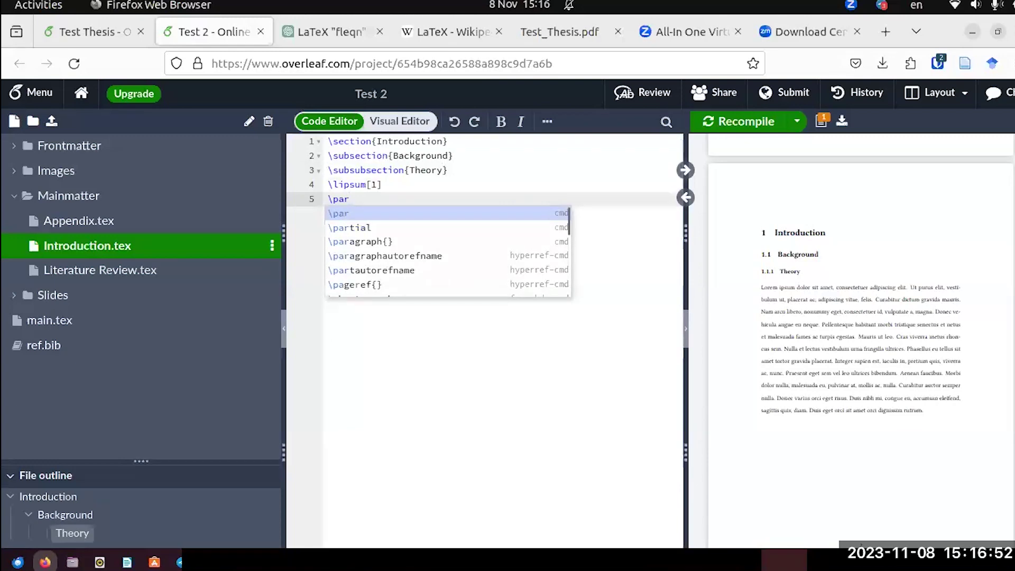
{"action": "key", "text": "Return"}
{"action": "key", "text": "Return"}
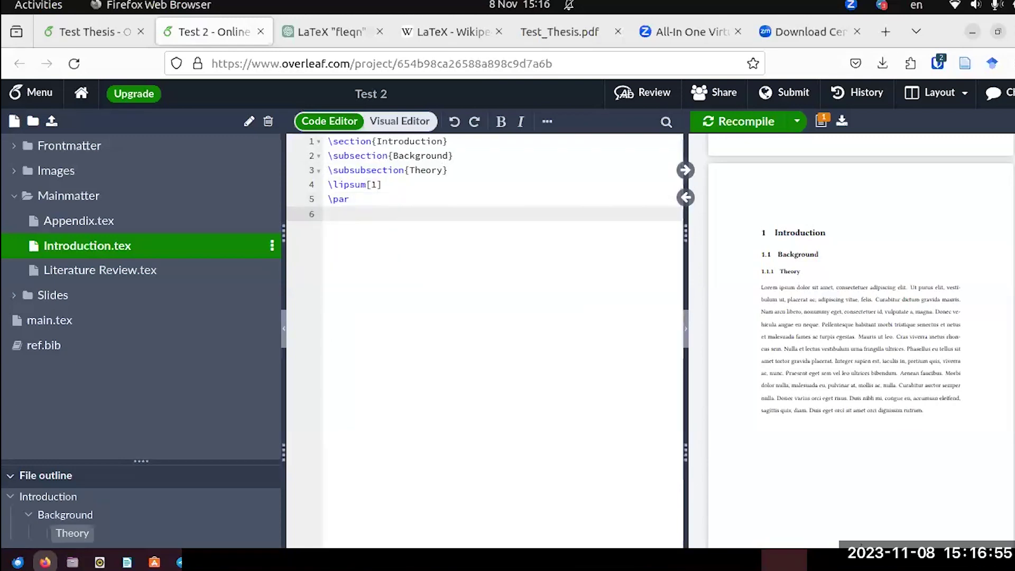
{"action": "type", "text": "This is my first reference"}
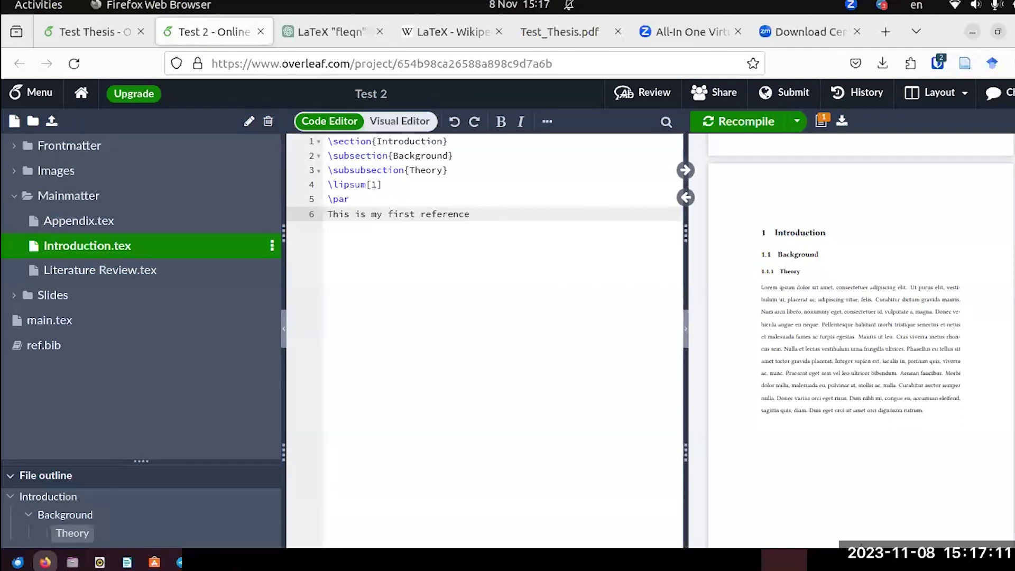
Append \parencite{Frantsvog:2012} to the sentence and recompile.
{"action": "type", "text": "\\ci"}
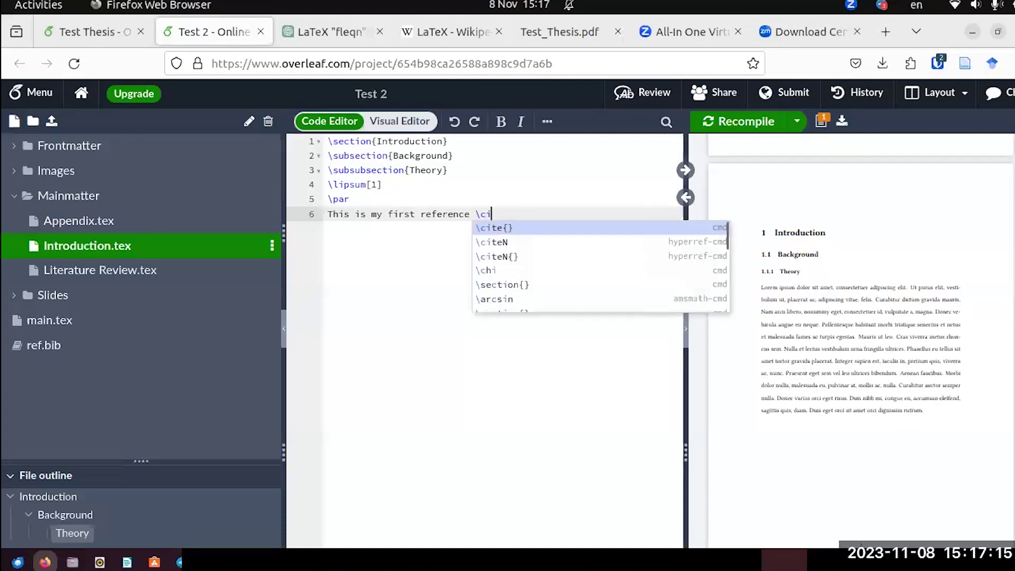
{"action": "type", "text": "te"}
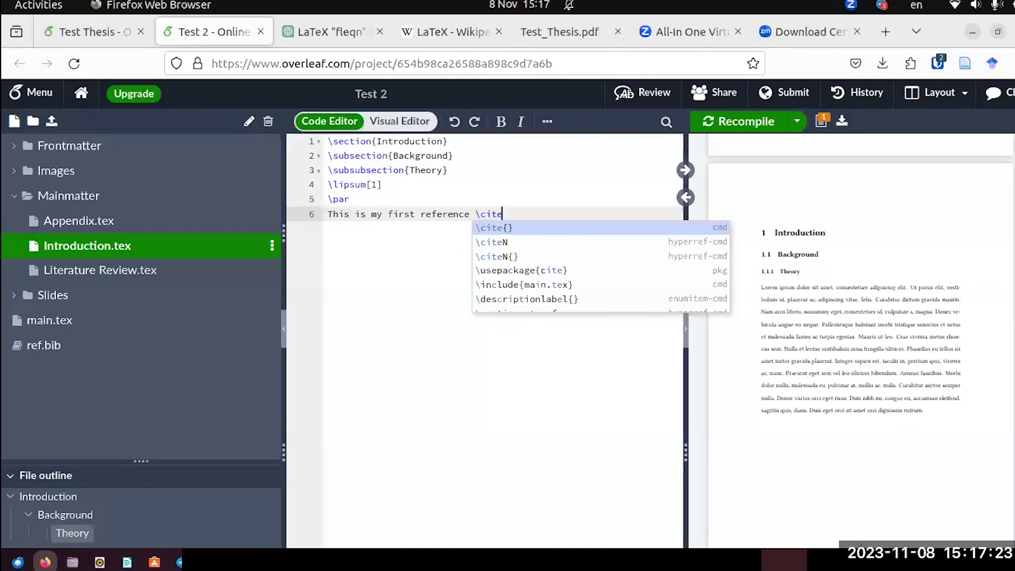
{"action": "key", "text": "BackSpace"}
{"action": "key", "text": "BackSpace"}
{"action": "key", "text": "BackSpace"}
{"action": "key", "text": "BackSpace"}
{"action": "key", "text": "Escape"}
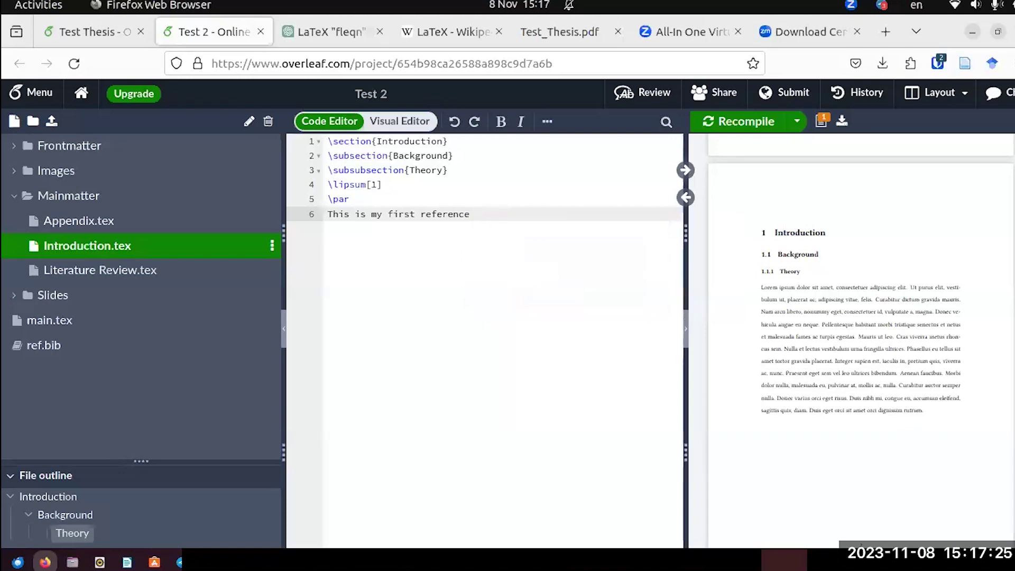
{"action": "type", "text": "pa"}
{"action": "type", "text": "ren"}
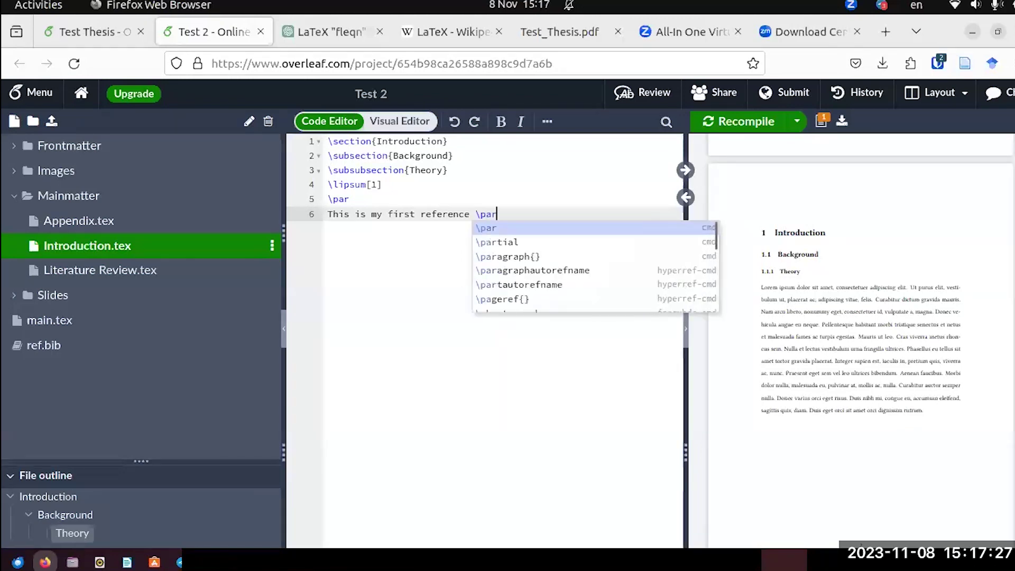
{"action": "type", "text": "ci"}
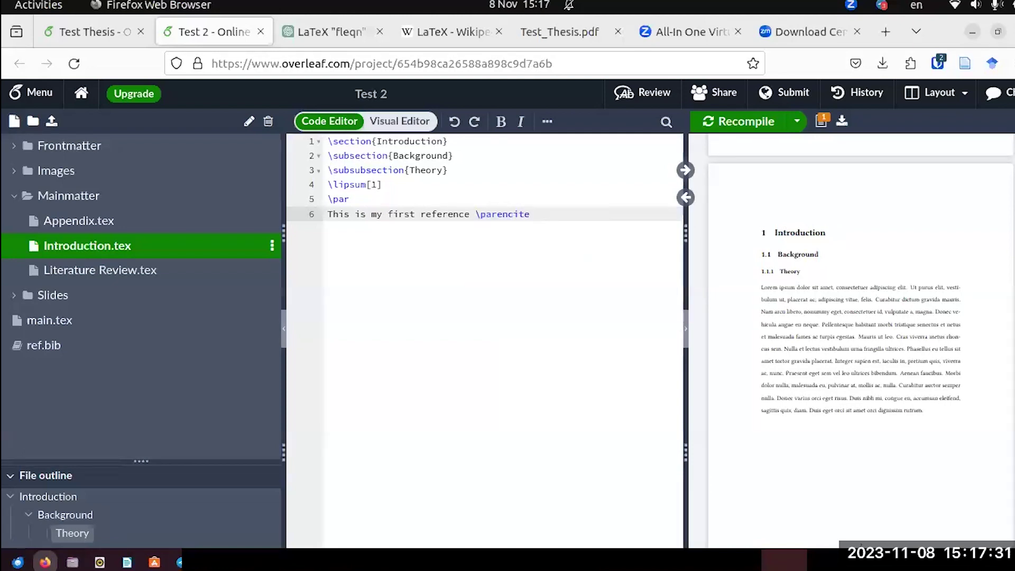
{"action": "type", "text": "te{"}
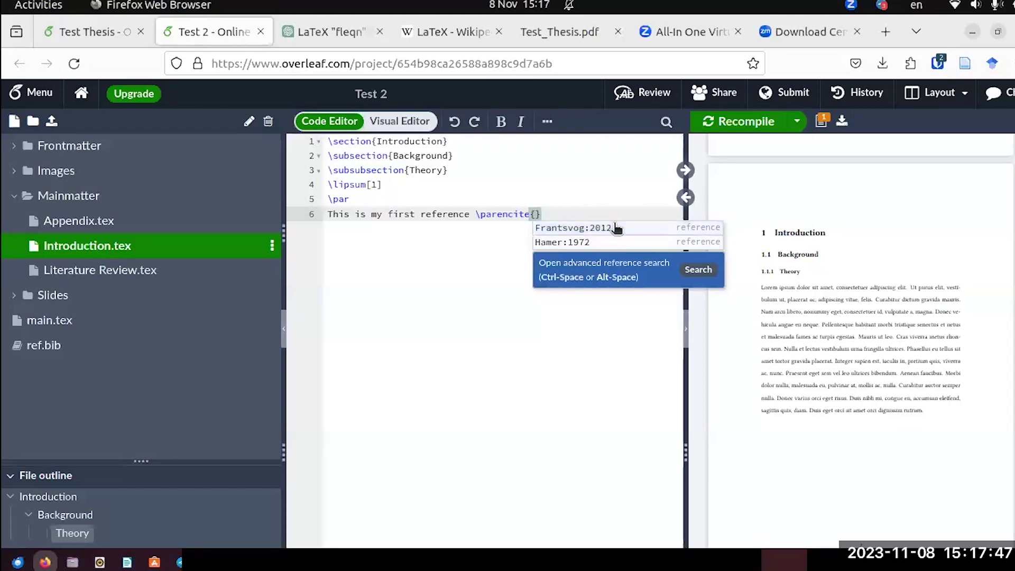
{"action": "left_click", "coordinate": [567, 228]}
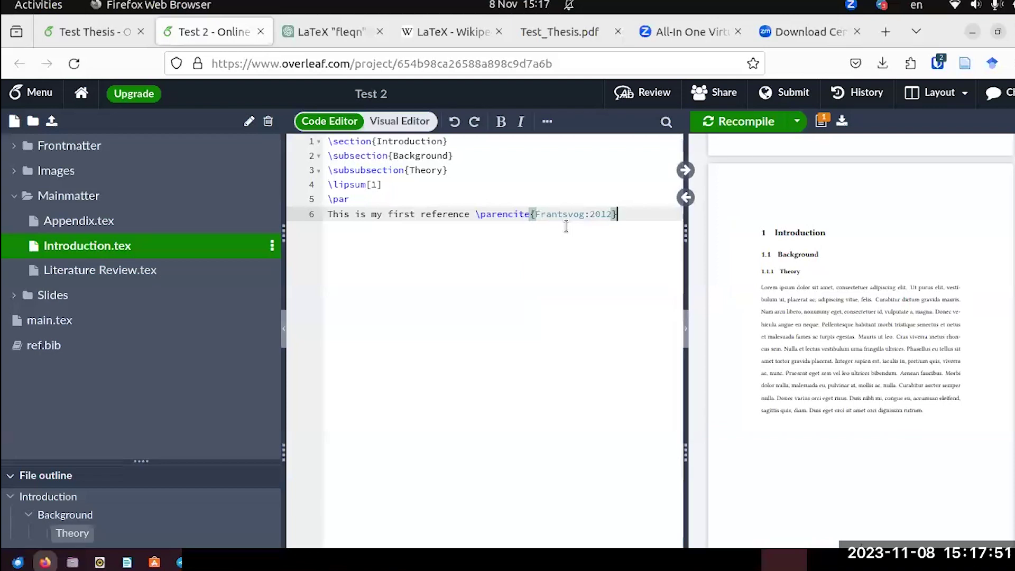
{"action": "left_click", "coordinate": [763, 125]}
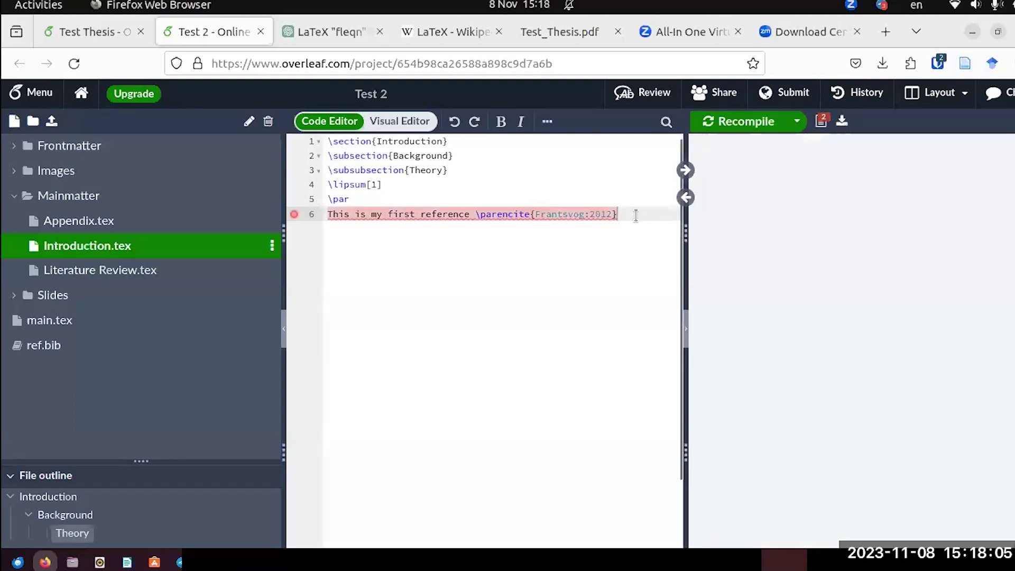
End line 6 with a period after the citation.
{"action": "mouse_move", "coordinate": [288, 216]}
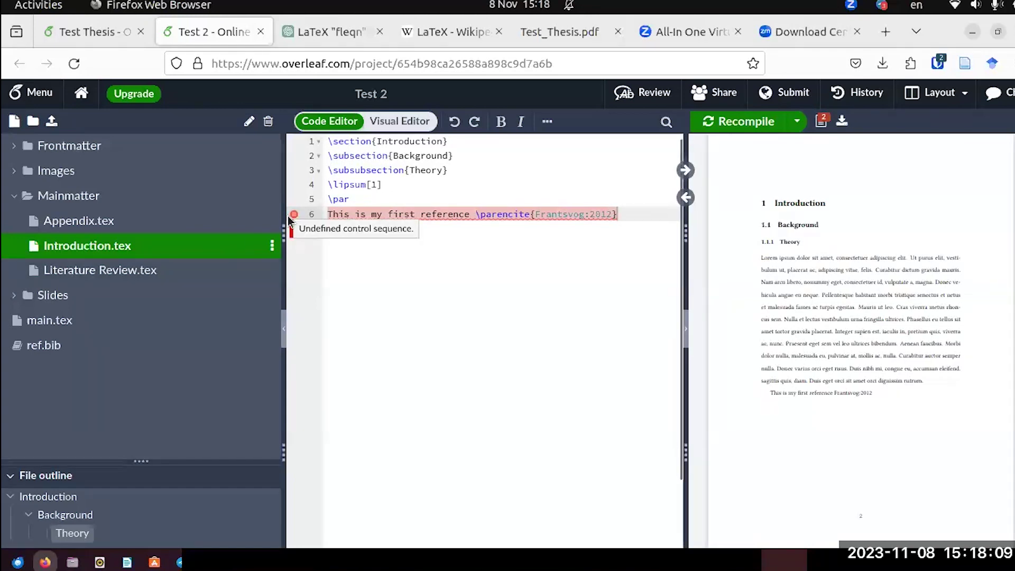
{"action": "left_click", "coordinate": [637, 217]}
{"action": "type", "text": "."}
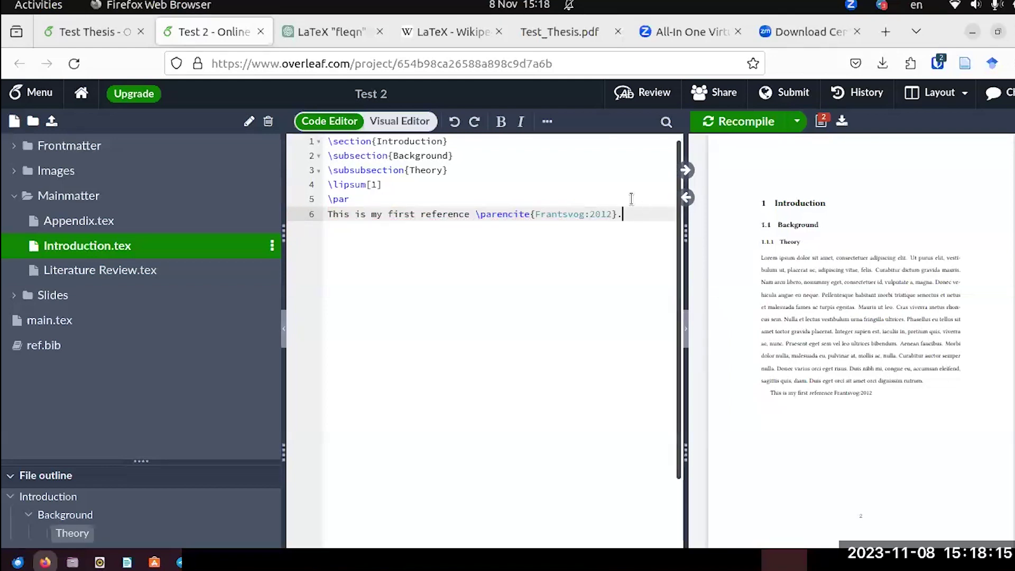
{"action": "left_click", "coordinate": [68, 321]}
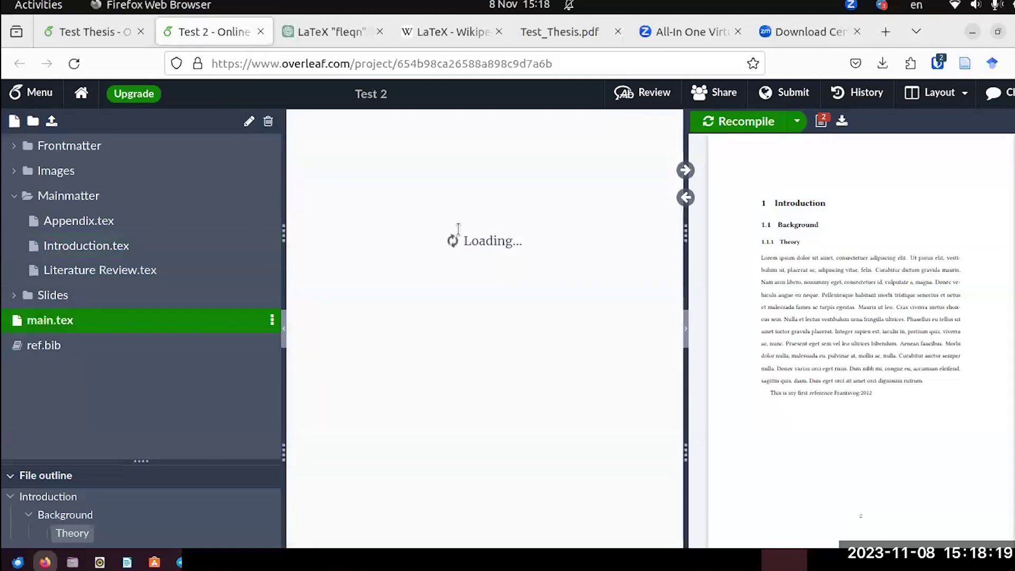
{"action": "scroll", "coordinate": [458, 230], "scroll_direction": "up", "scroll_amount": 15}
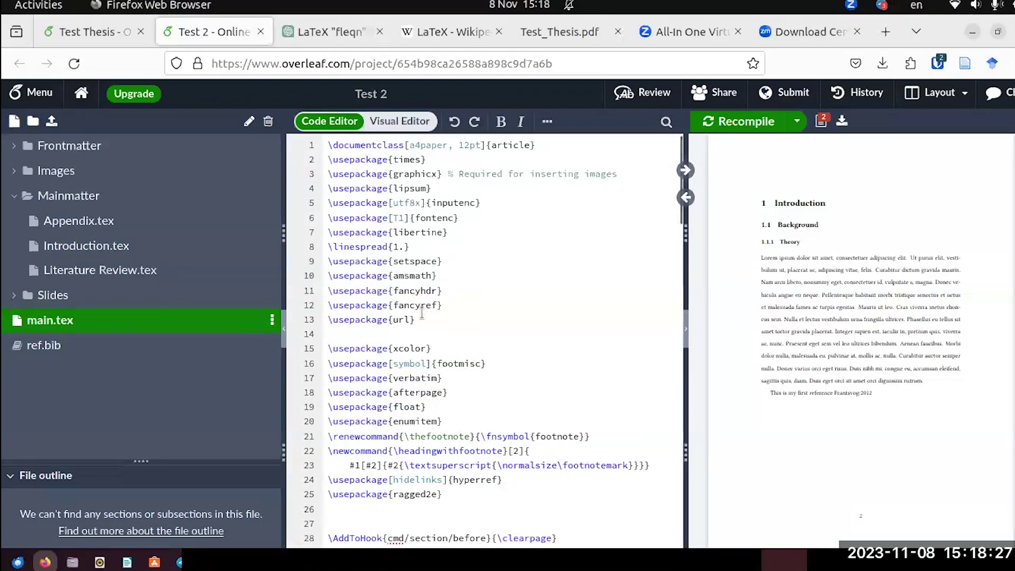
{"action": "scroll", "coordinate": [421, 312], "scroll_direction": "down", "scroll_amount": 2}
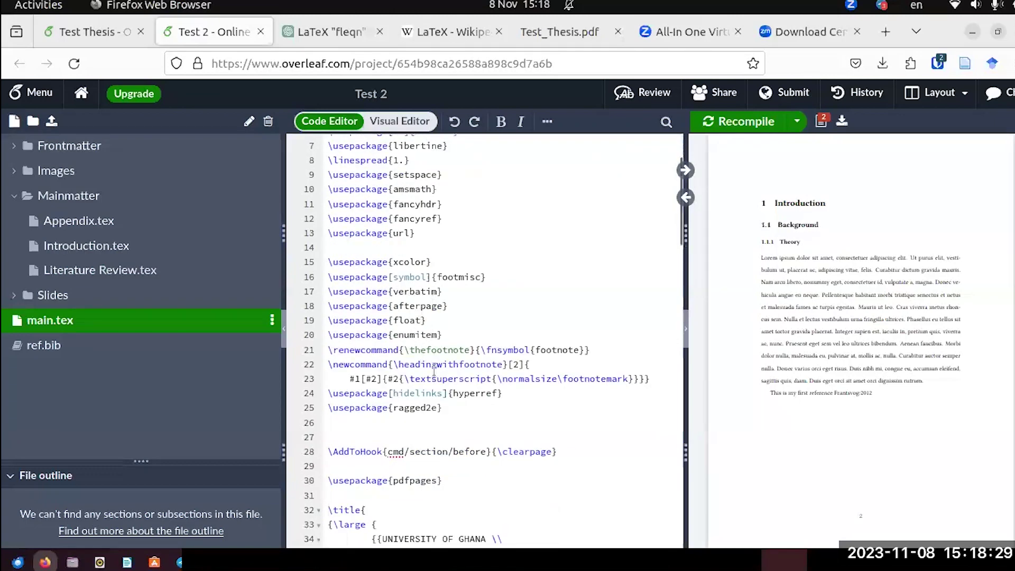
{"action": "scroll", "coordinate": [433, 412], "scroll_direction": "down", "scroll_amount": 2}
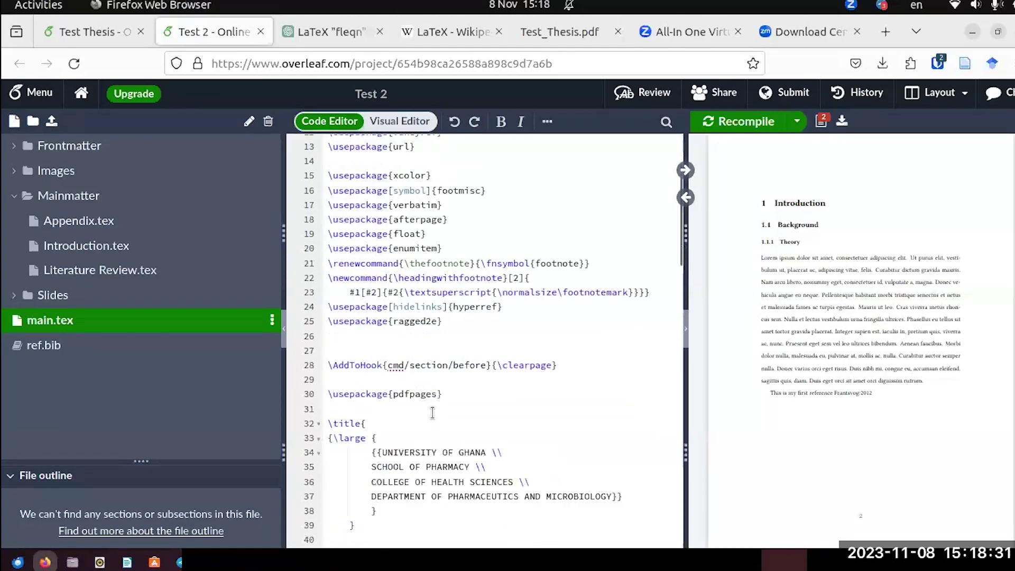
{"action": "scroll", "coordinate": [396, 402], "scroll_direction": "down", "scroll_amount": 2}
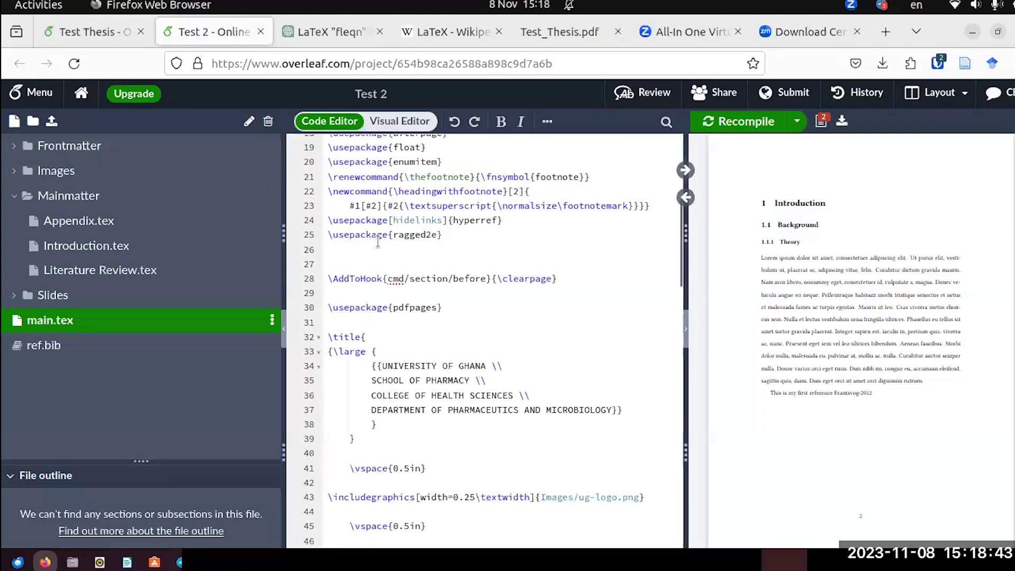
Copy line 15 of Test Thesis's main.tex, loading biblatex with style=apa, backend=biber, maxcitenames=2.
{"action": "left_click", "coordinate": [90, 32]}
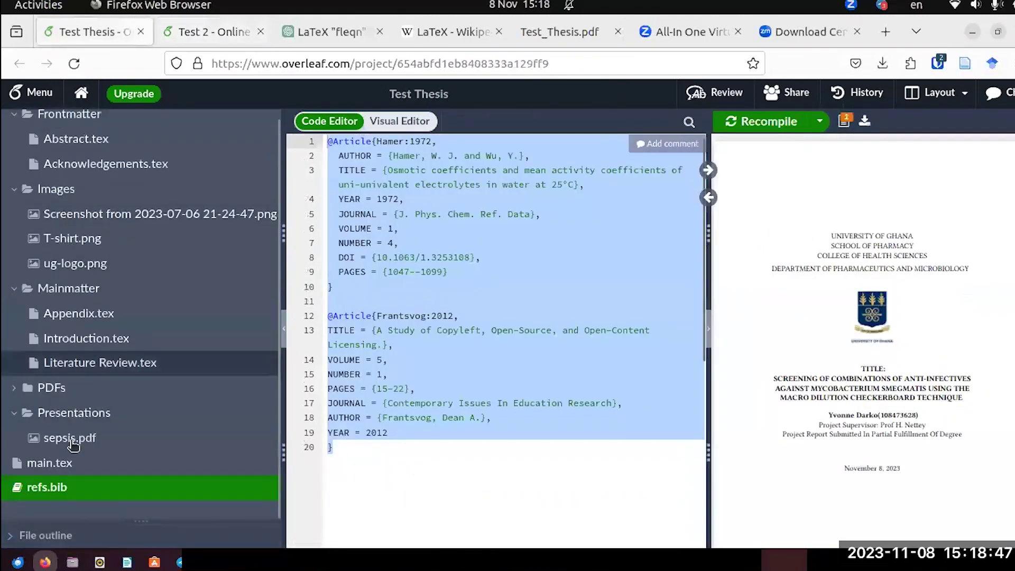
{"action": "left_click", "coordinate": [62, 461]}
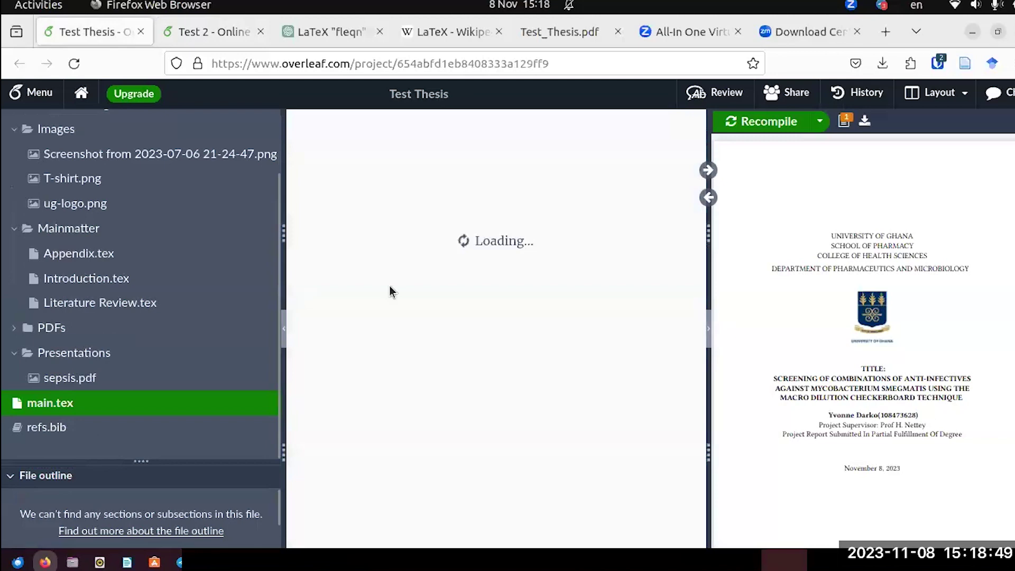
{"action": "scroll", "coordinate": [398, 281], "scroll_direction": "up", "scroll_amount": 5}
{"action": "scroll", "coordinate": [397, 280], "scroll_direction": "up", "scroll_amount": 15}
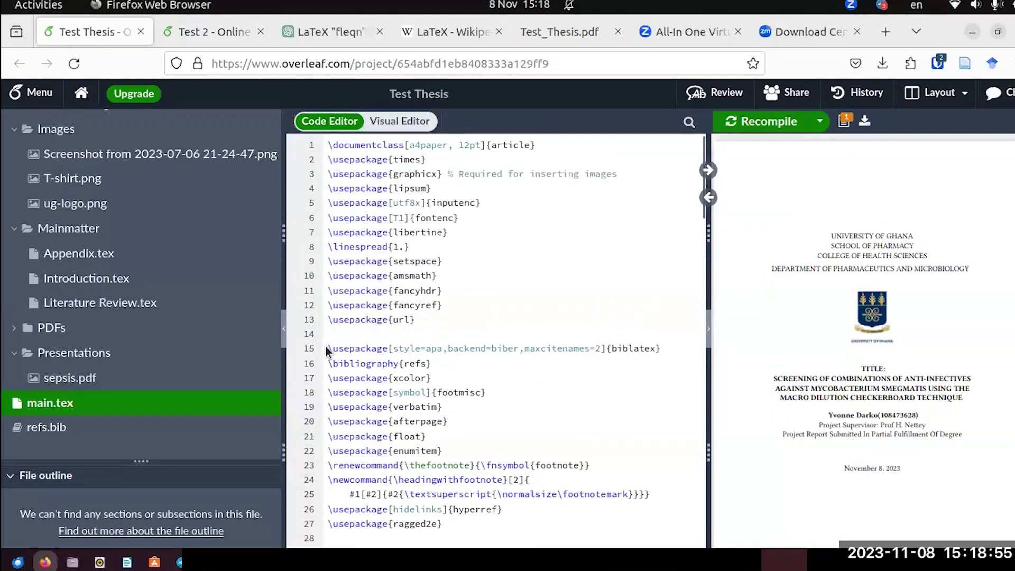
{"action": "left_click_drag", "start_coordinate": [326, 350], "coordinate": [664, 358]}
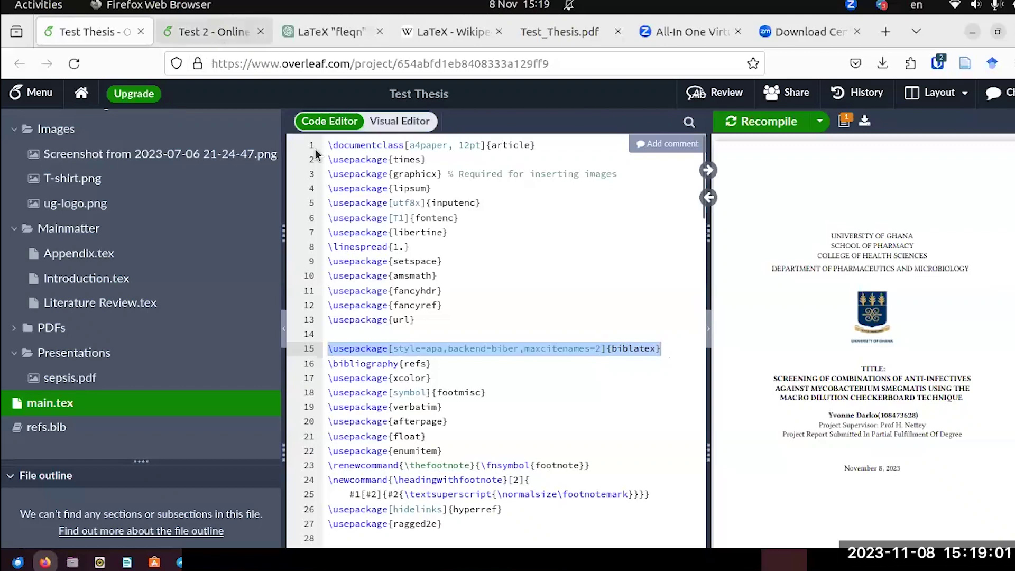
{"action": "key", "text": "ctrl+Tab"}
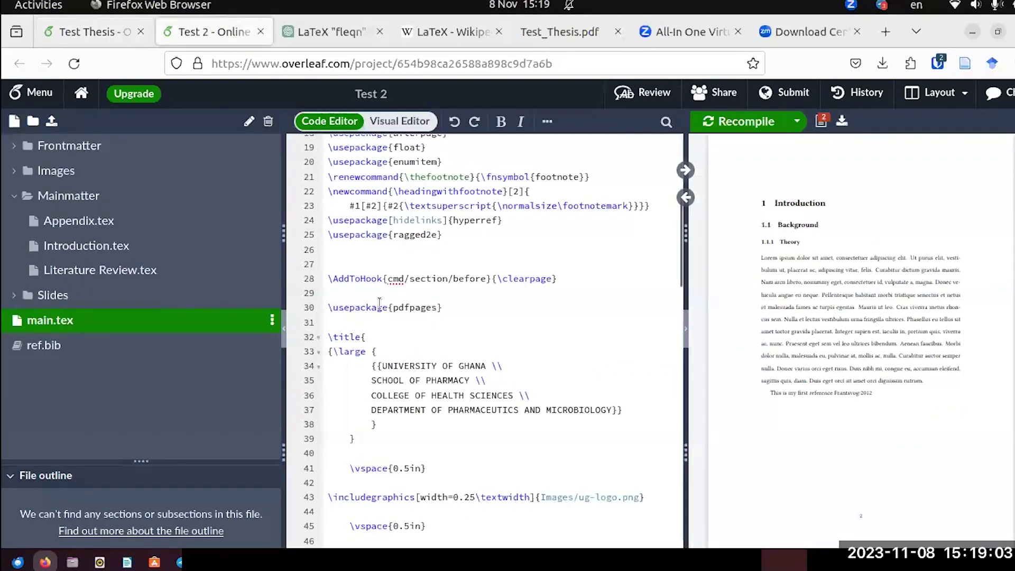
{"action": "scroll", "coordinate": [379, 302], "scroll_direction": "up", "scroll_amount": 3}
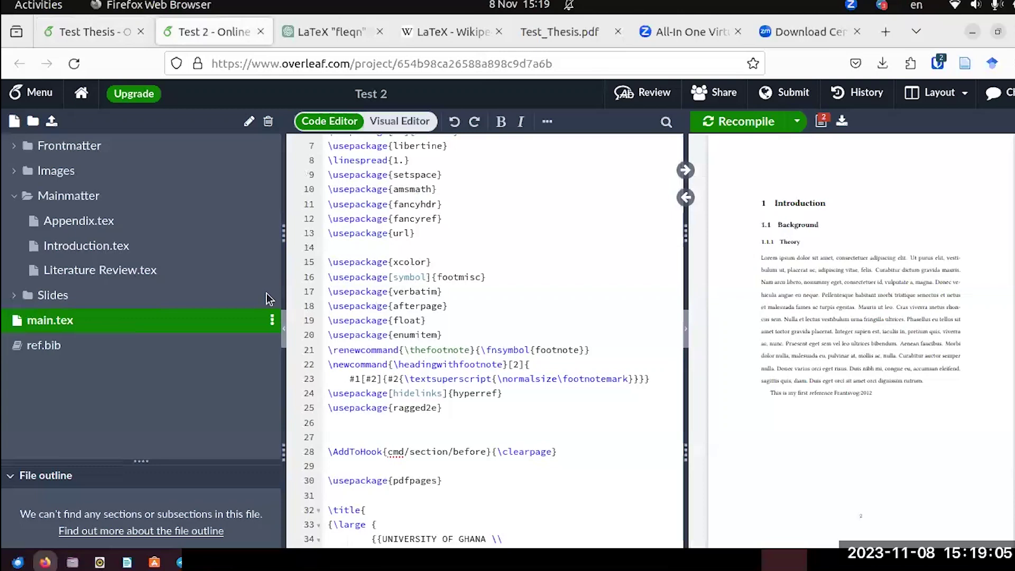
{"action": "left_click", "coordinate": [91, 32]}
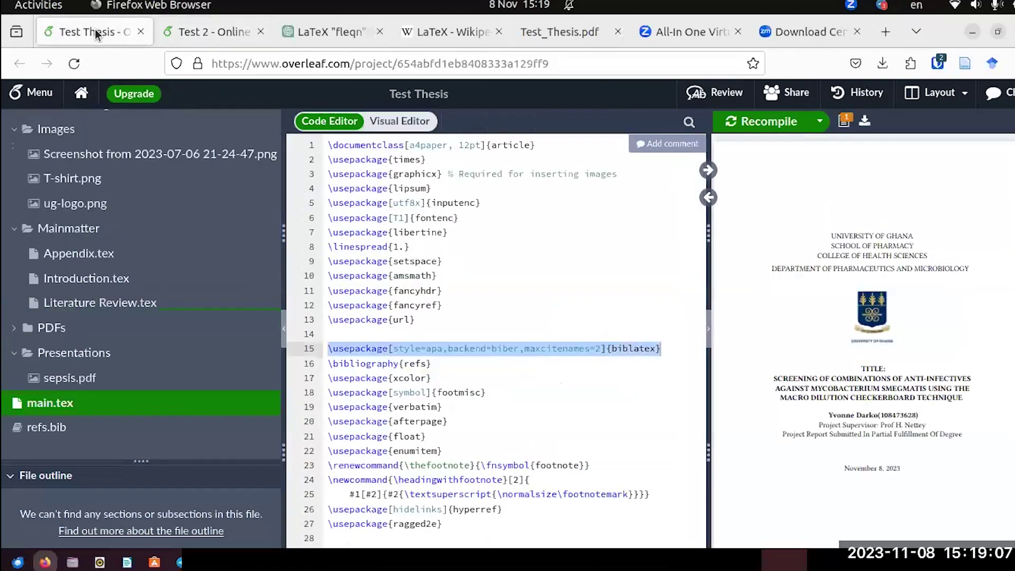
Paste the biblatex package line into Test 2's main.tex after line 14.
{"action": "left_click", "coordinate": [222, 34]}
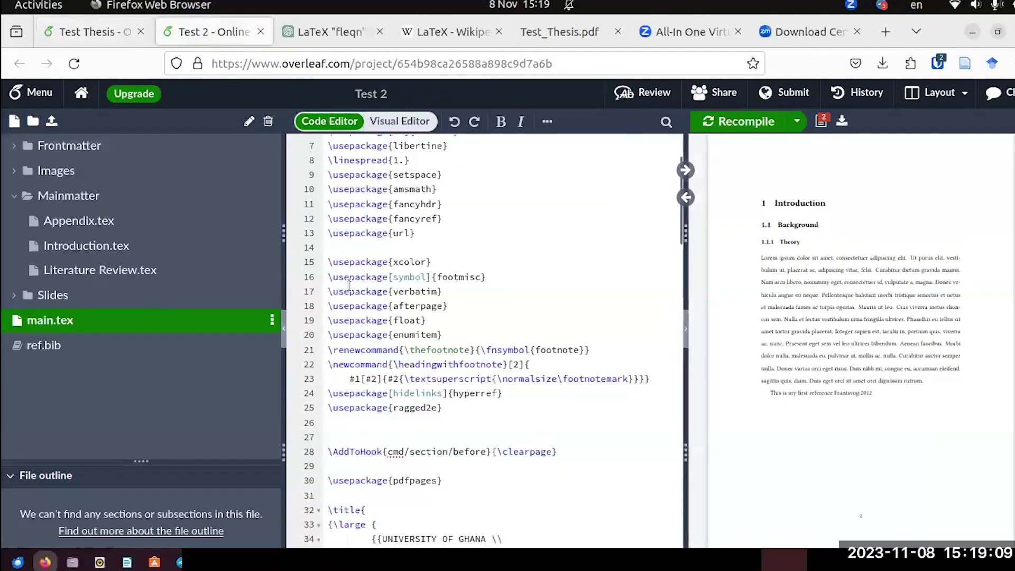
{"action": "left_click", "coordinate": [327, 247]}
{"action": "key", "text": "Return"}
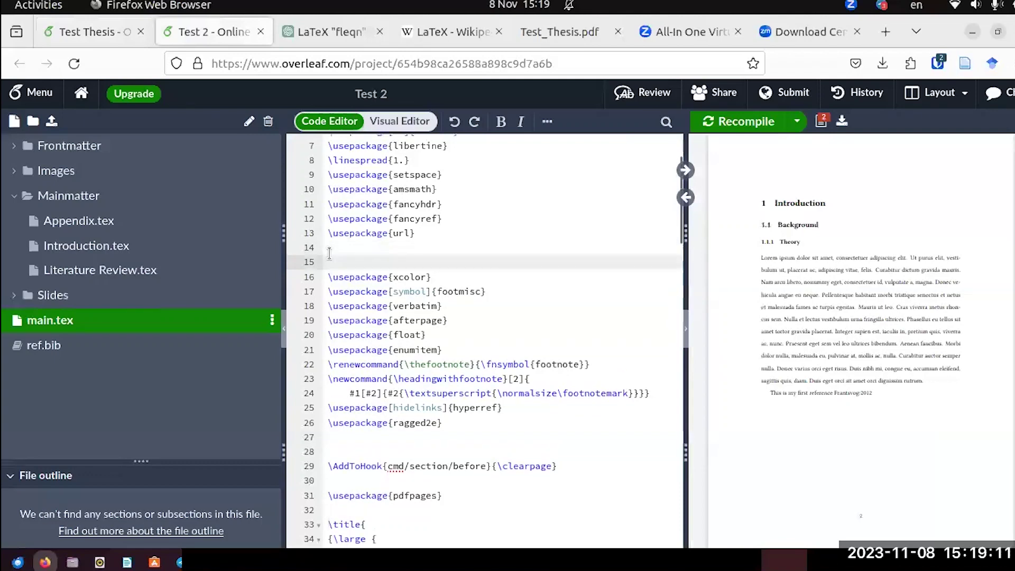
{"action": "type", "text": "\\usepackage[style=apa,backend=biber,maxcitenames=2]{biblatex}"}
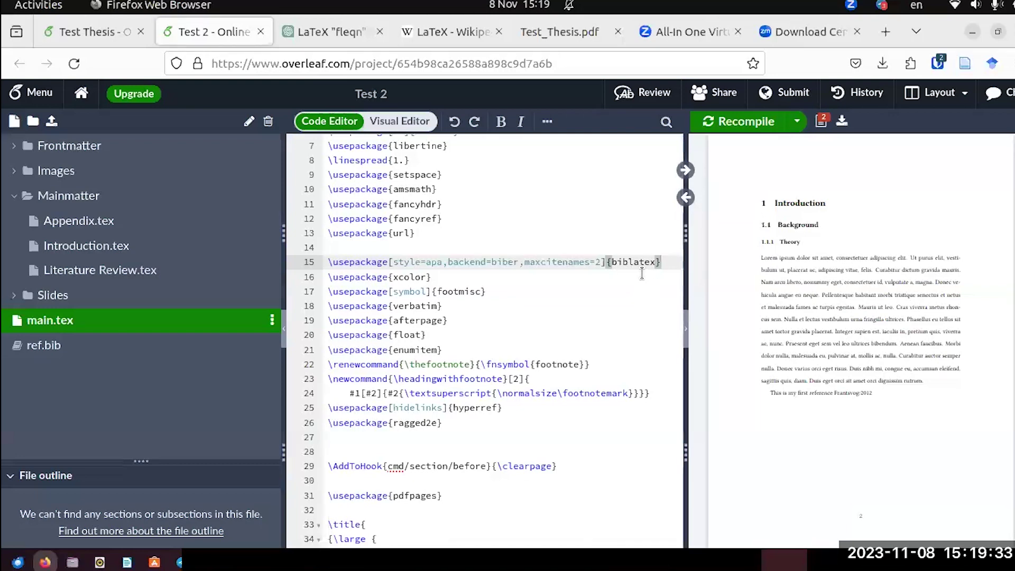
Add \bibliography{ref} on the line below the biblatex line.
{"action": "key", "text": "Return"}
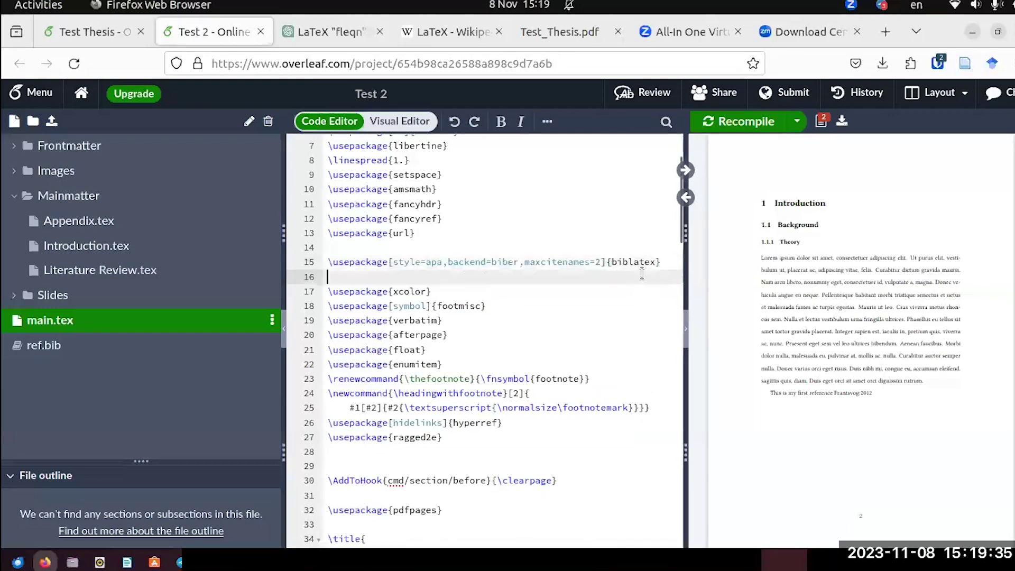
{"action": "type", "text": "\\"}
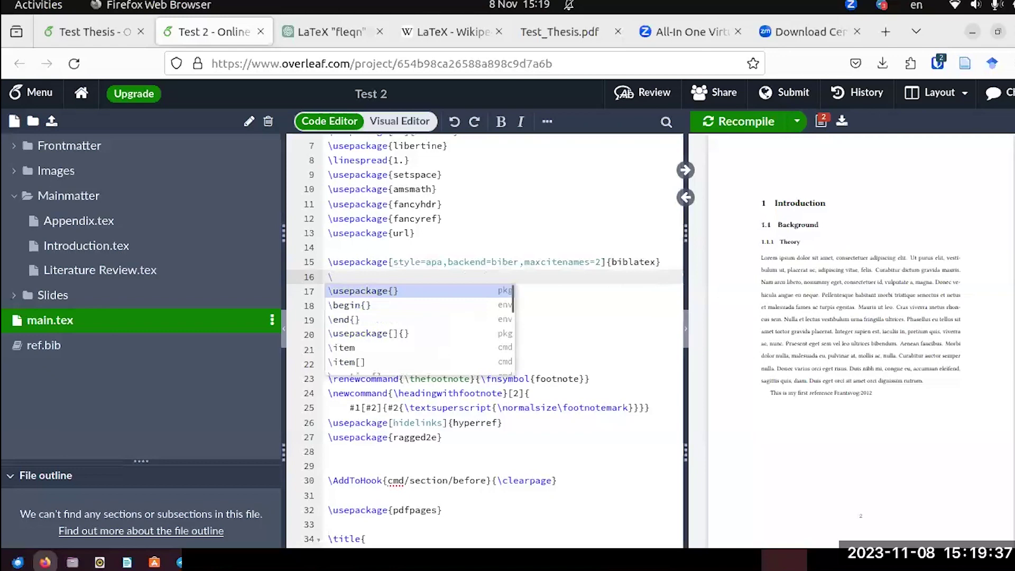
{"action": "type", "text": "biblio"}
{"action": "key", "text": "Return"}
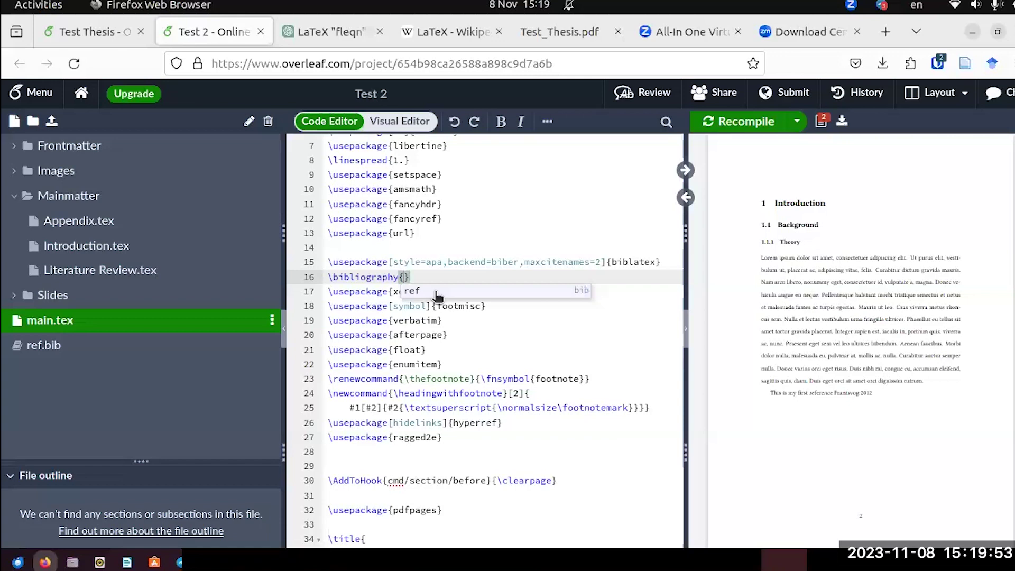
{"action": "left_click", "coordinate": [437, 294]}
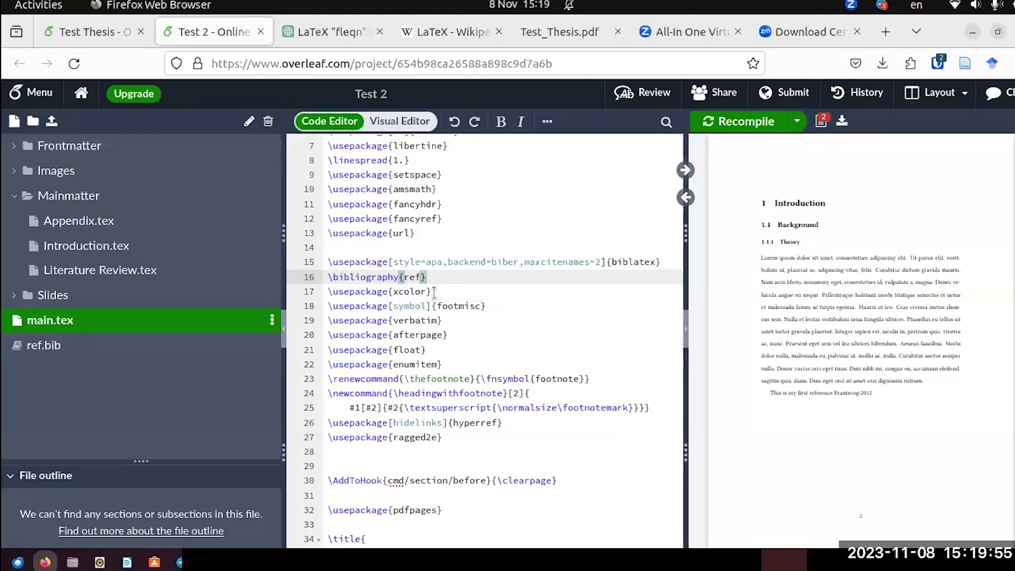
Recompile and enlarge the PDF preview to check the (Frantsvog, 2012) citation.
{"action": "left_click", "coordinate": [745, 126]}
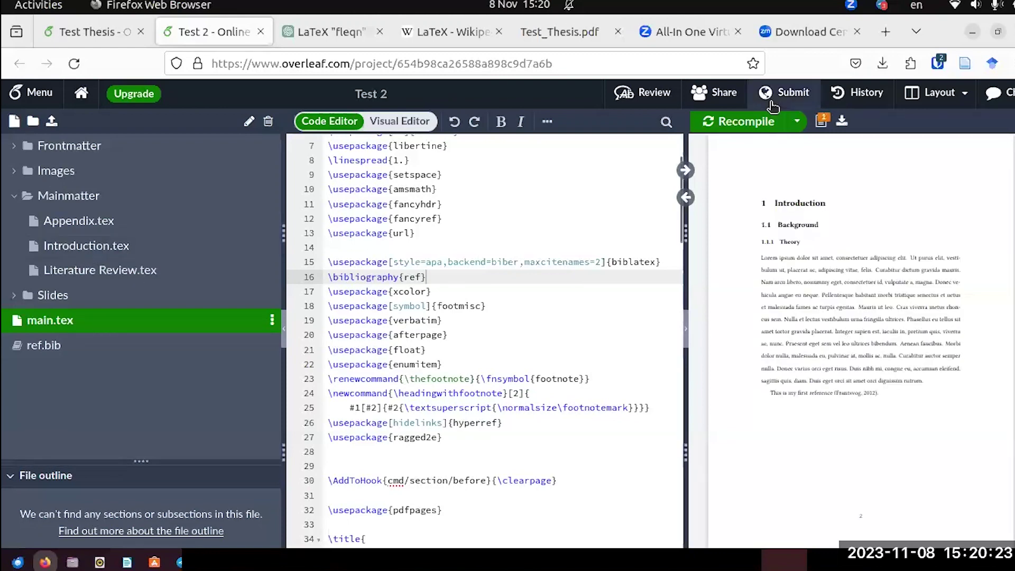
{"action": "left_click", "coordinate": [794, 158]}
{"action": "left_click", "coordinate": [794, 159]}
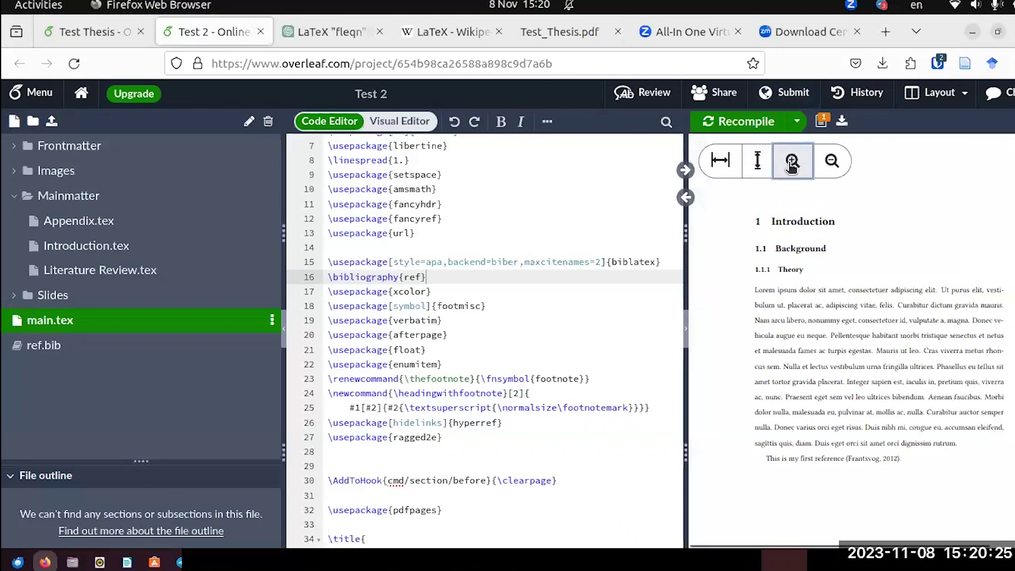
{"action": "scroll", "coordinate": [899, 338], "scroll_direction": "down", "scroll_amount": 4}
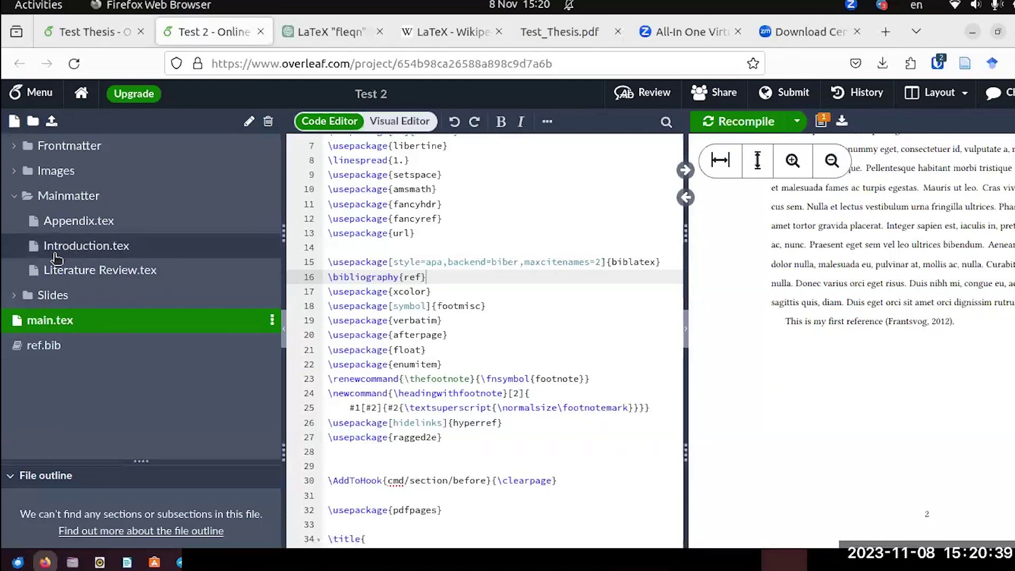
Reopen Introduction.tex and scroll the PDF through to the References slides on page 10.
{"action": "left_click", "coordinate": [47, 255]}
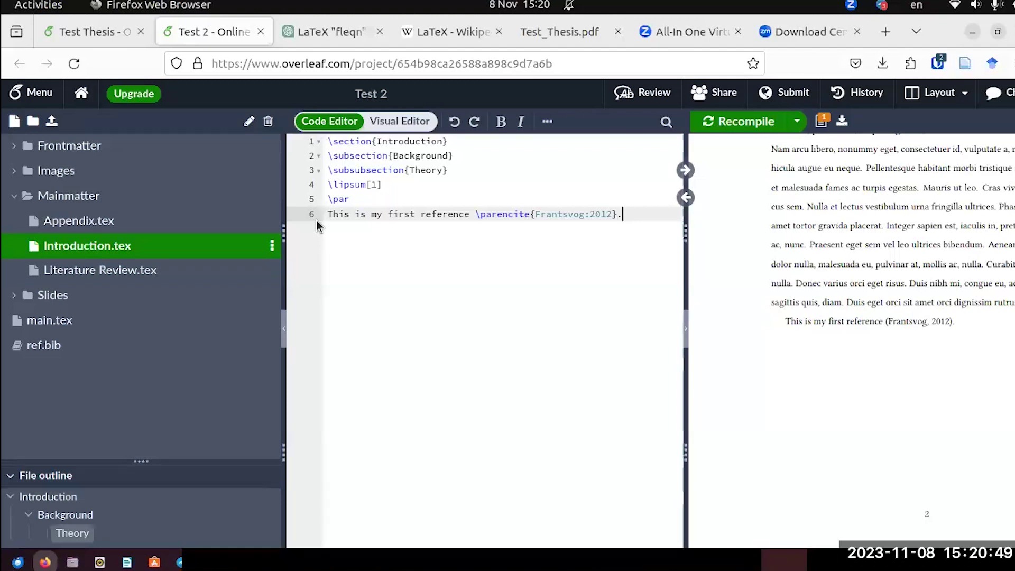
{"action": "scroll", "coordinate": [938, 299], "scroll_direction": "down", "scroll_amount": 1}
{"action": "scroll", "coordinate": [938, 299], "scroll_direction": "down", "scroll_amount": 10}
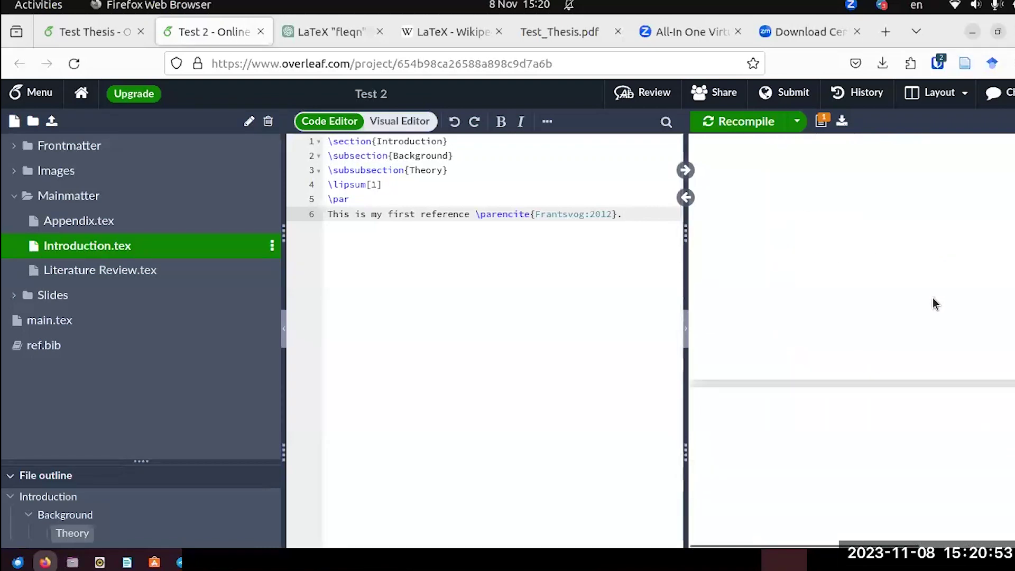
{"action": "scroll", "coordinate": [933, 303], "scroll_direction": "down", "scroll_amount": 3}
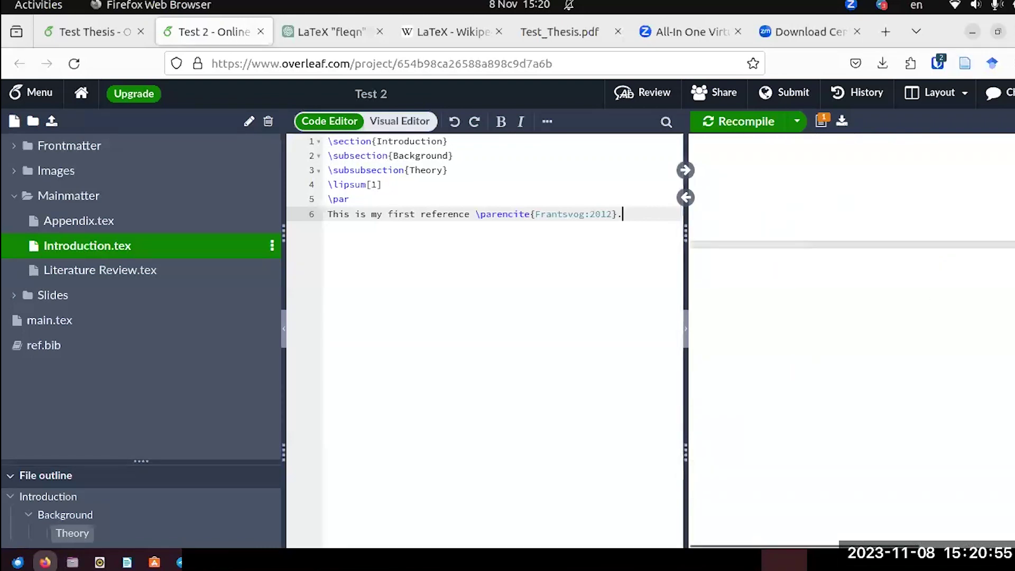
{"action": "scroll", "coordinate": [789, 439], "scroll_direction": "down", "scroll_amount": 5}
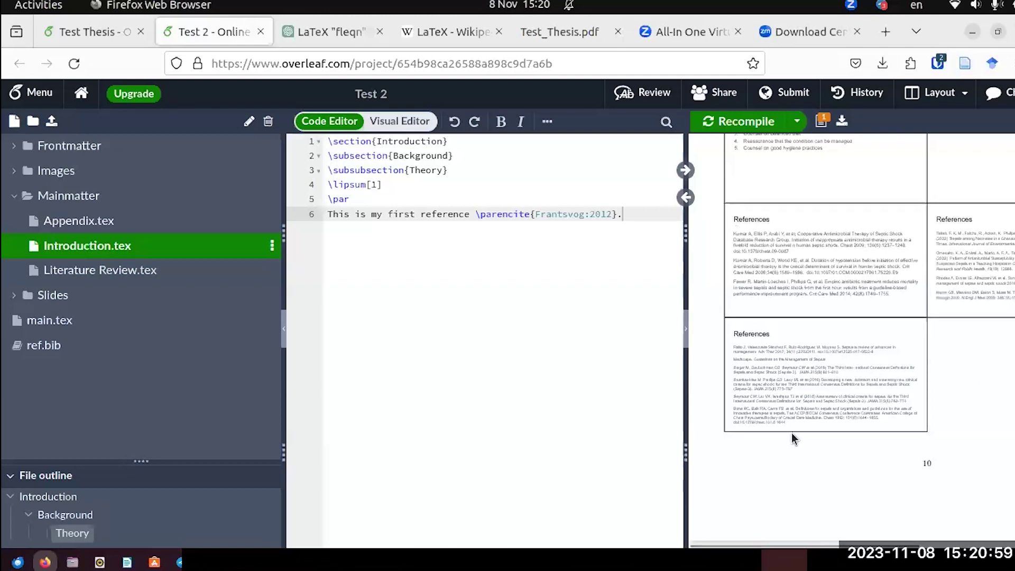
In main.tex, add \printbibliography after the Appendix include, before \end{document}.
{"action": "left_click", "coordinate": [43, 328]}
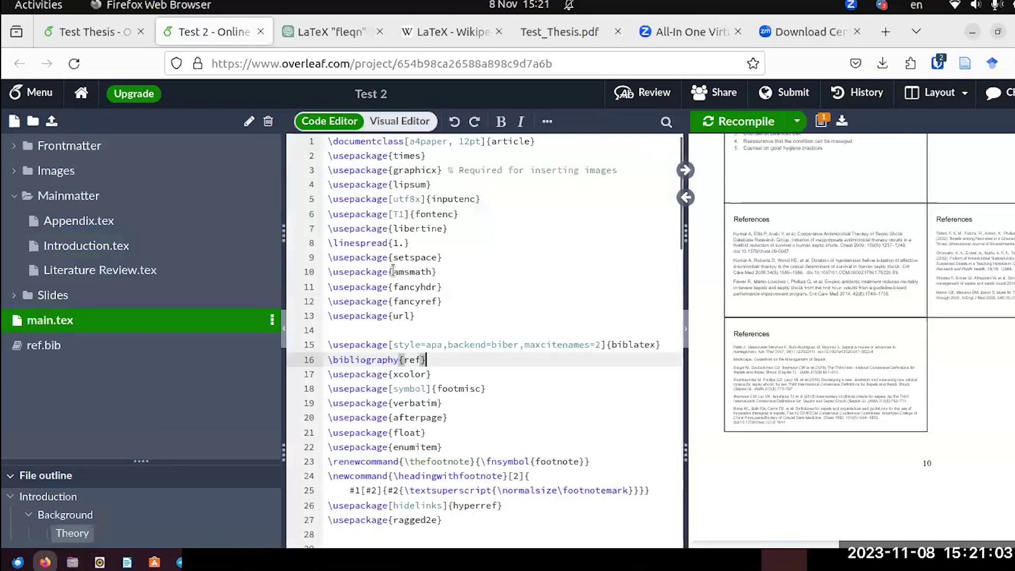
{"action": "scroll", "coordinate": [496, 304], "scroll_direction": "down", "scroll_amount": 10}
{"action": "scroll", "coordinate": [496, 304], "scroll_direction": "down", "scroll_amount": 6}
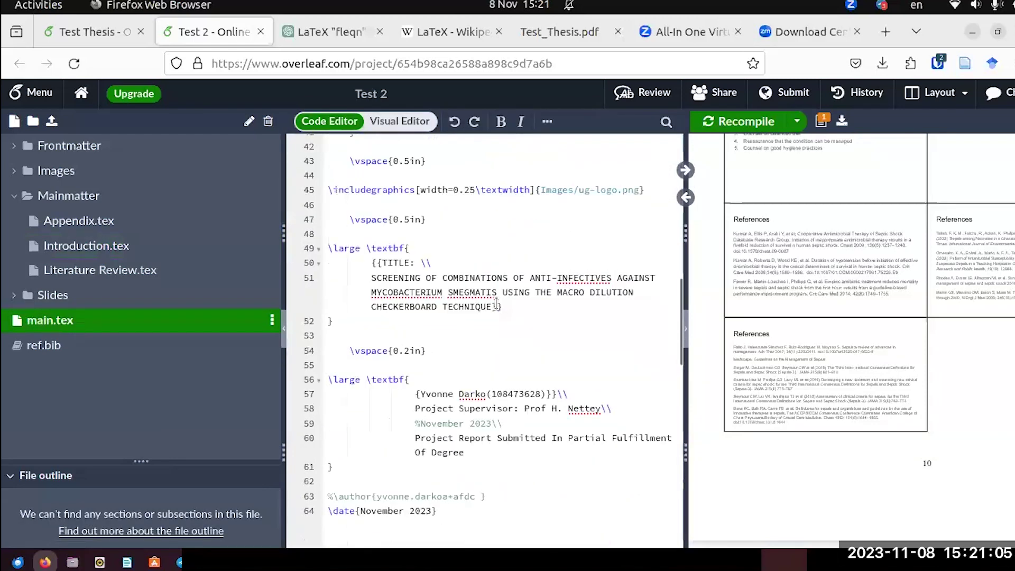
{"action": "scroll", "coordinate": [495, 304], "scroll_direction": "down", "scroll_amount": 9}
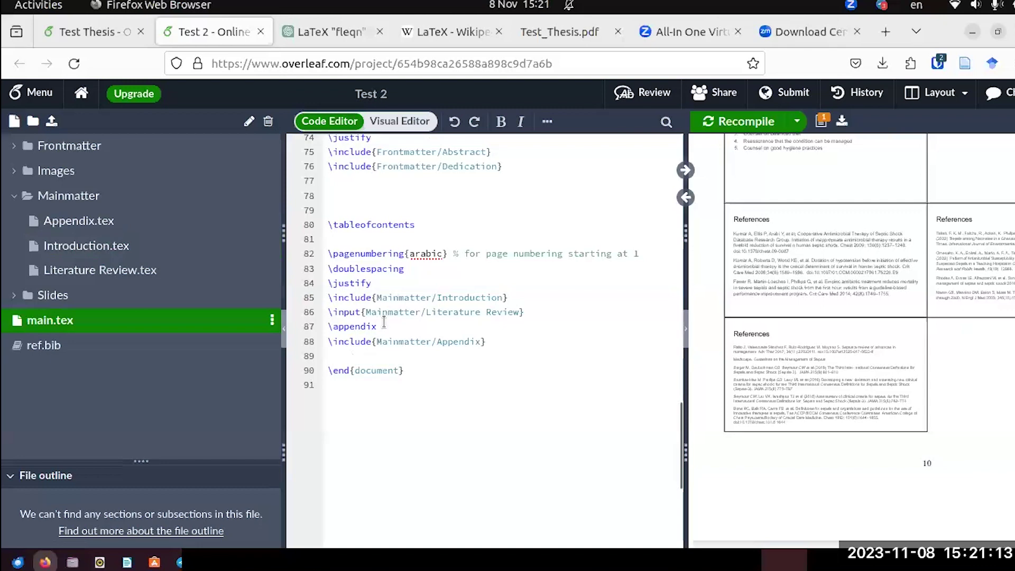
{"action": "left_click", "coordinate": [491, 342]}
{"action": "key", "text": "Return"}
{"action": "key", "text": "Return"}
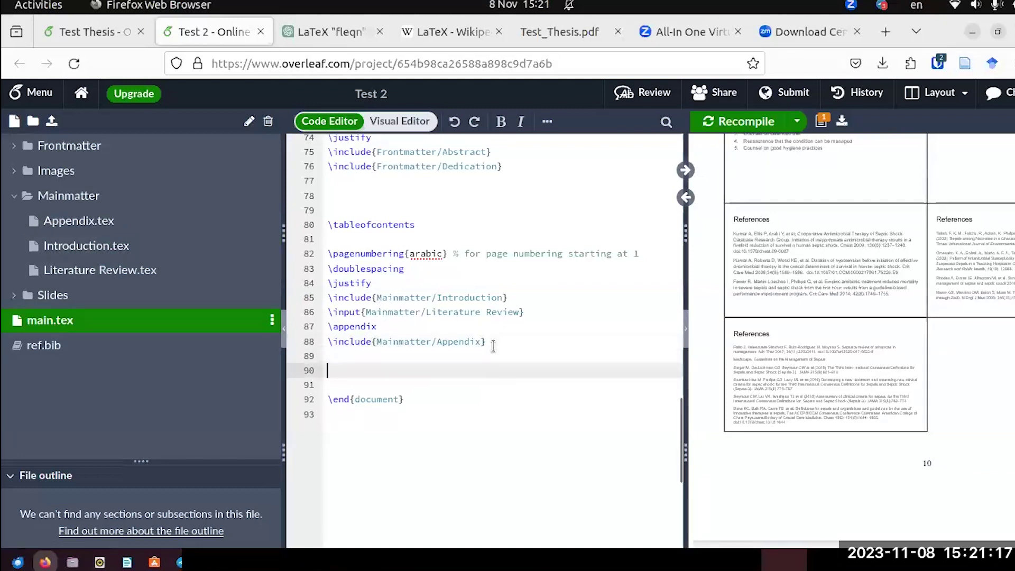
{"action": "type", "text": "\\"}
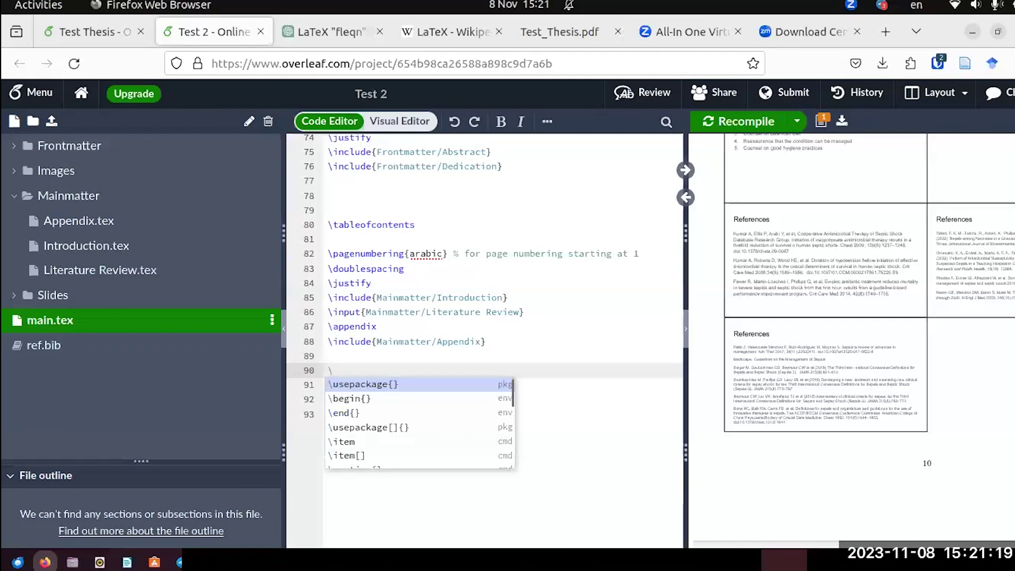
{"action": "type", "text": "print"}
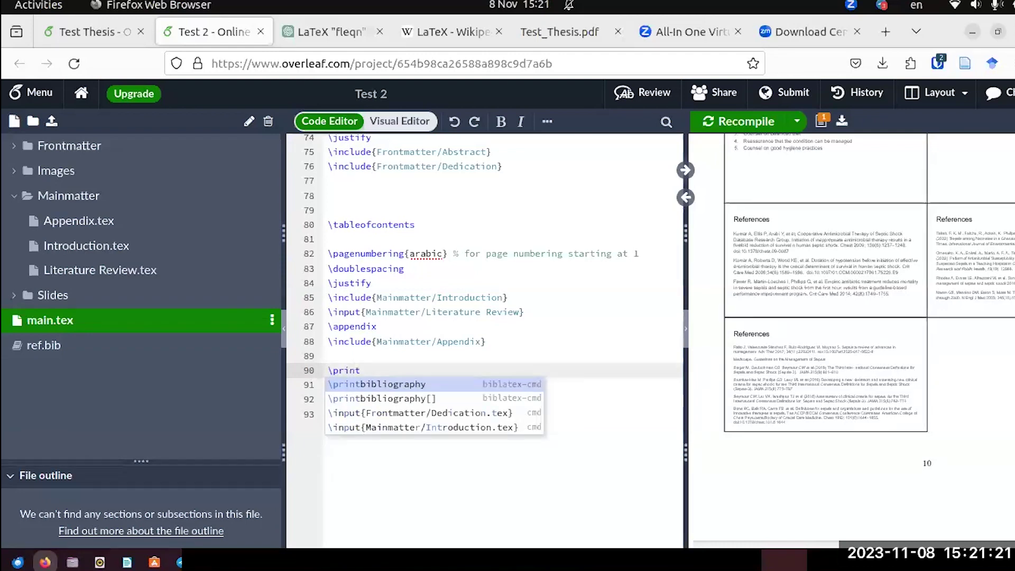
{"action": "key", "text": "Return"}
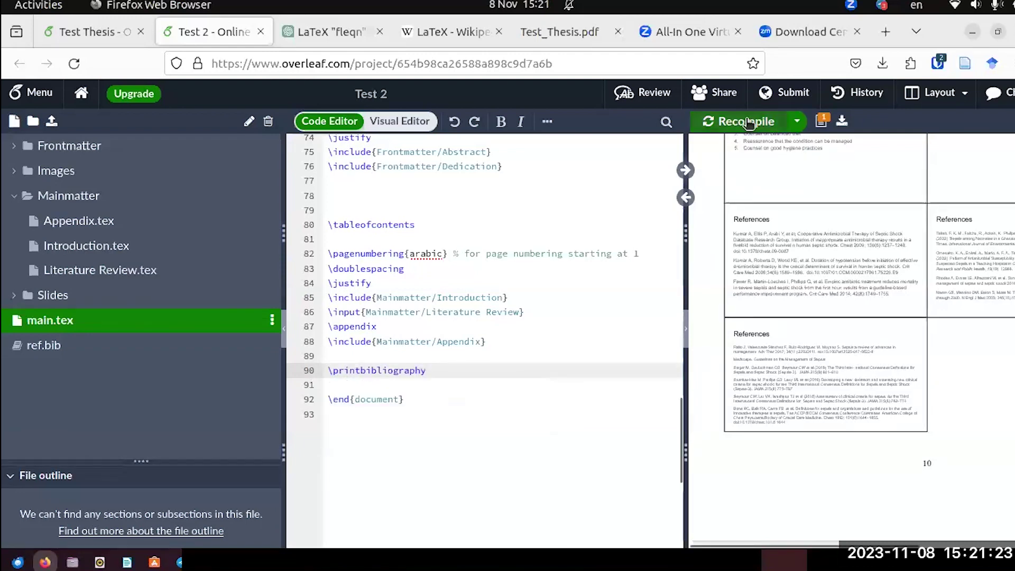
Recompile and zoom out the PDF preview to see the References list with Frantsvog 2012.
{"action": "left_click", "coordinate": [745, 121]}
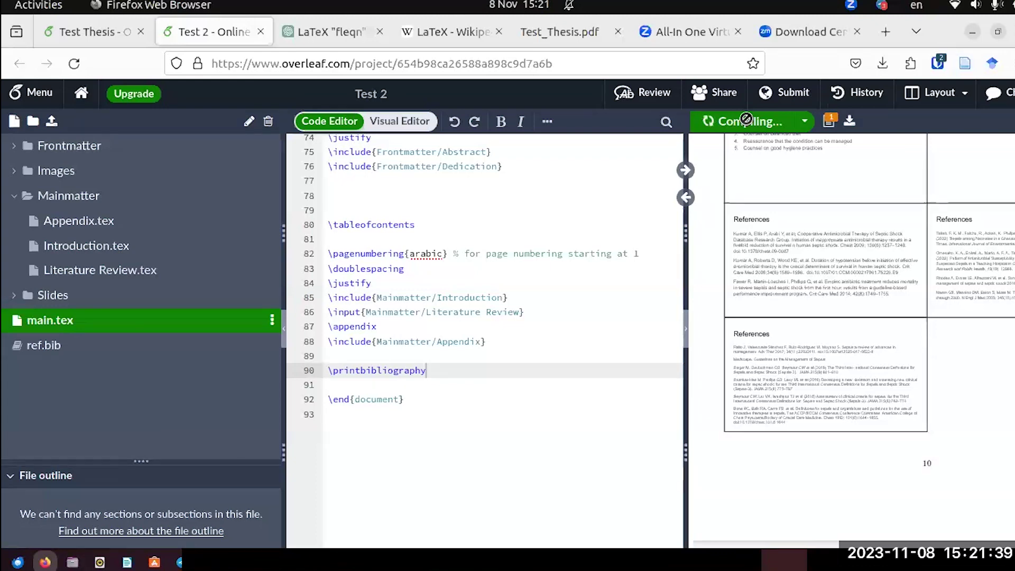
{"action": "left_click", "coordinate": [748, 123]}
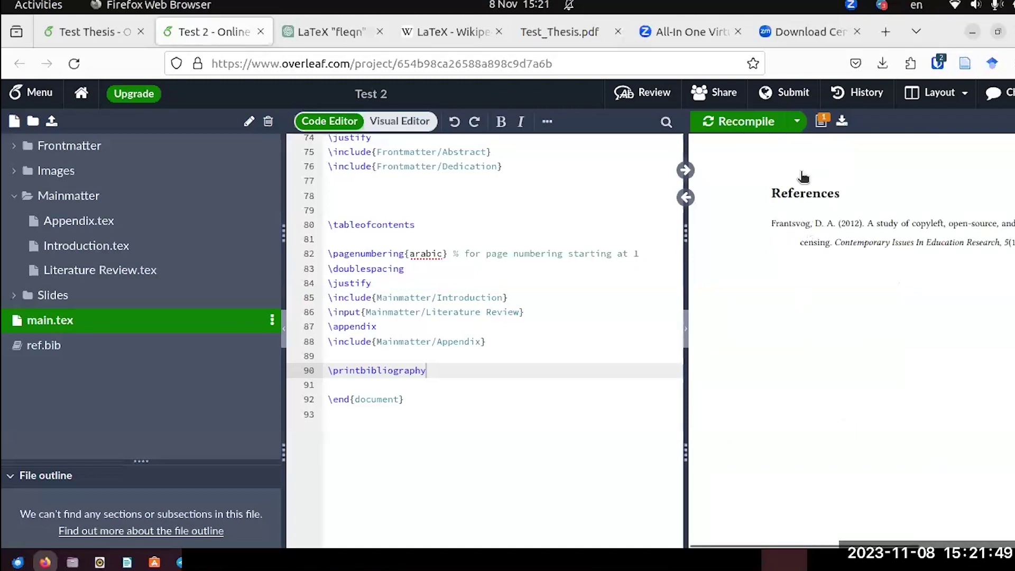
{"action": "mouse_move", "coordinate": [819, 165]}
{"action": "left_click", "coordinate": [838, 163]}
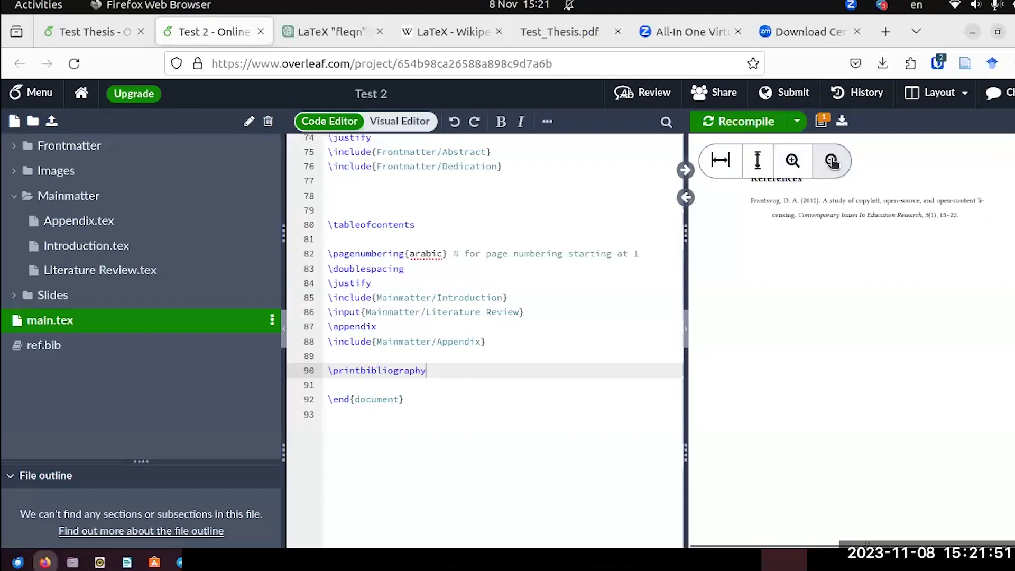
{"action": "scroll", "coordinate": [819, 357], "scroll_direction": "up", "scroll_amount": 3}
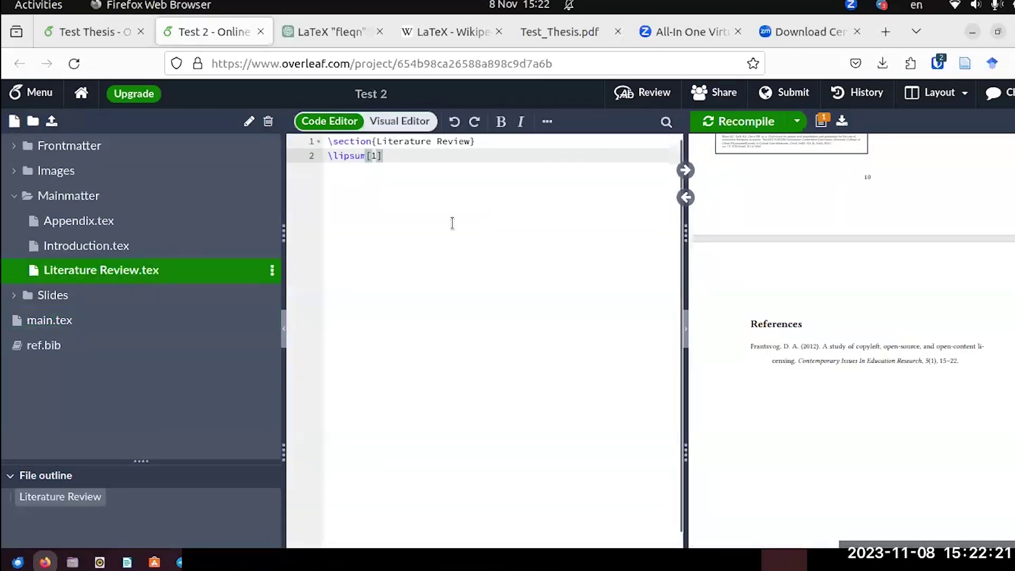
Start a new line after the lorem ipsum and sync the PDF preview to that location.
{"action": "key", "text": "Return"}
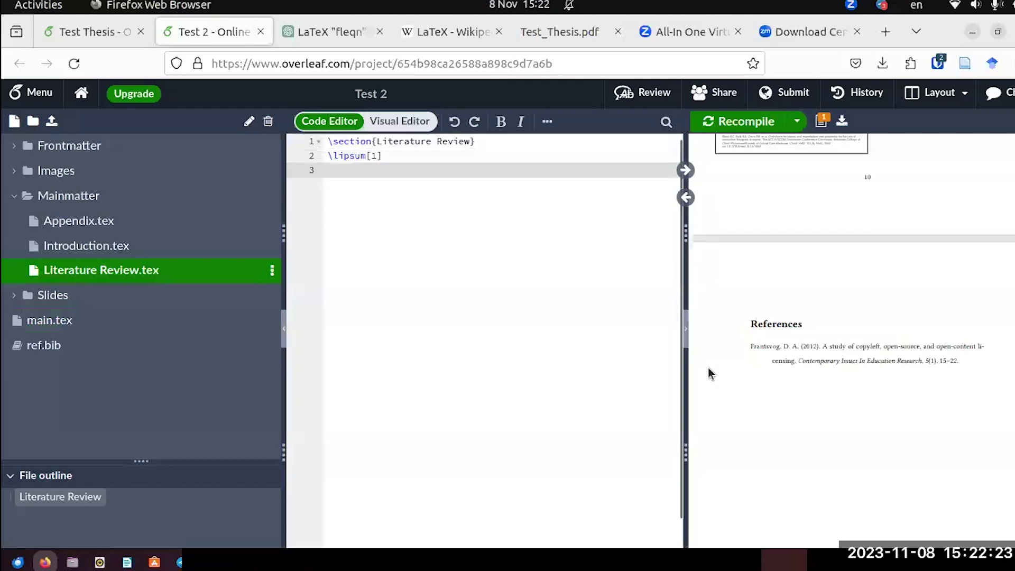
{"action": "scroll", "coordinate": [893, 236], "scroll_direction": "up", "scroll_amount": 5}
{"action": "scroll", "coordinate": [892, 235], "scroll_direction": "up", "scroll_amount": 10}
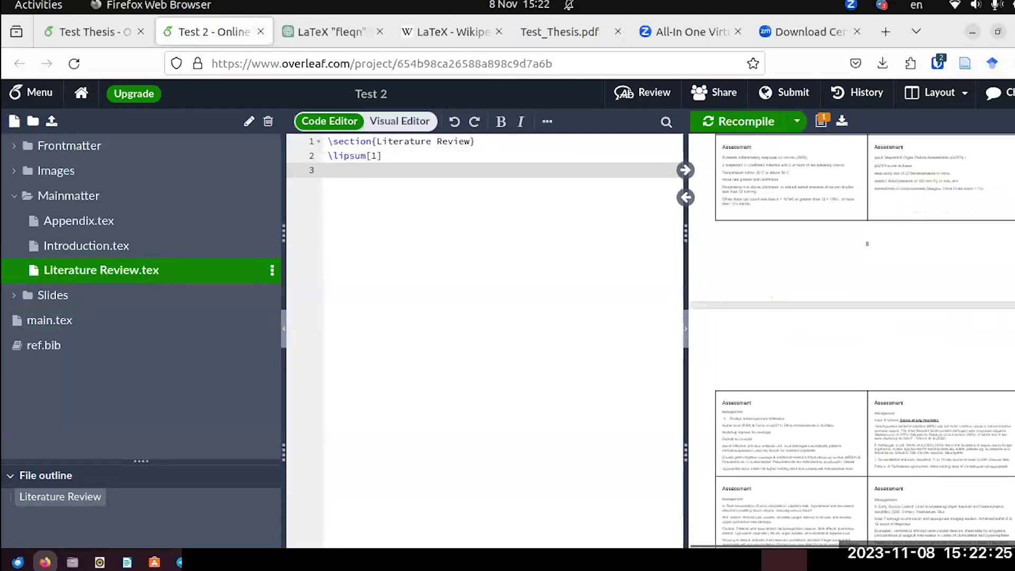
{"action": "left_click", "coordinate": [684, 170]}
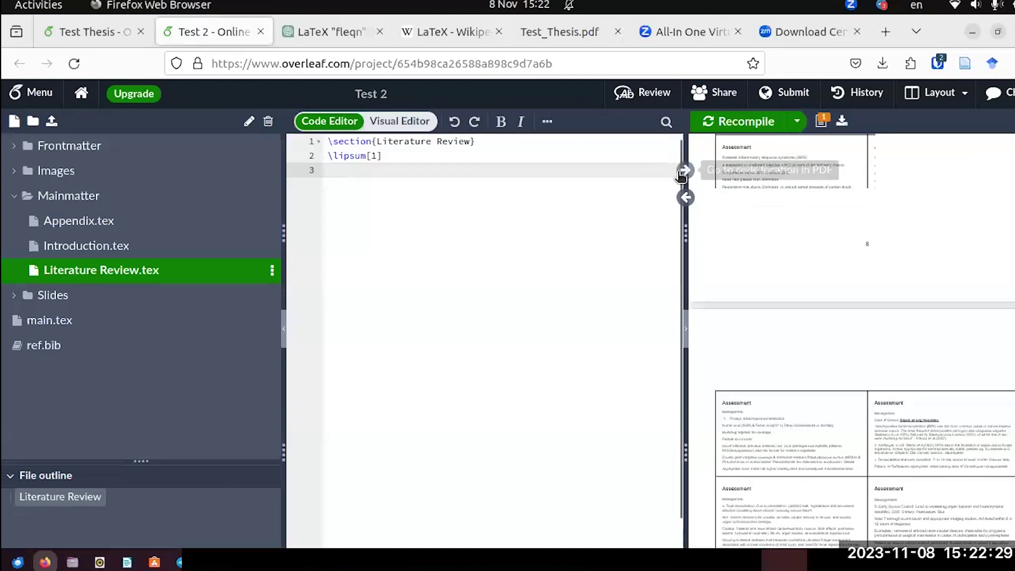
{"action": "left_click", "coordinate": [683, 170]}
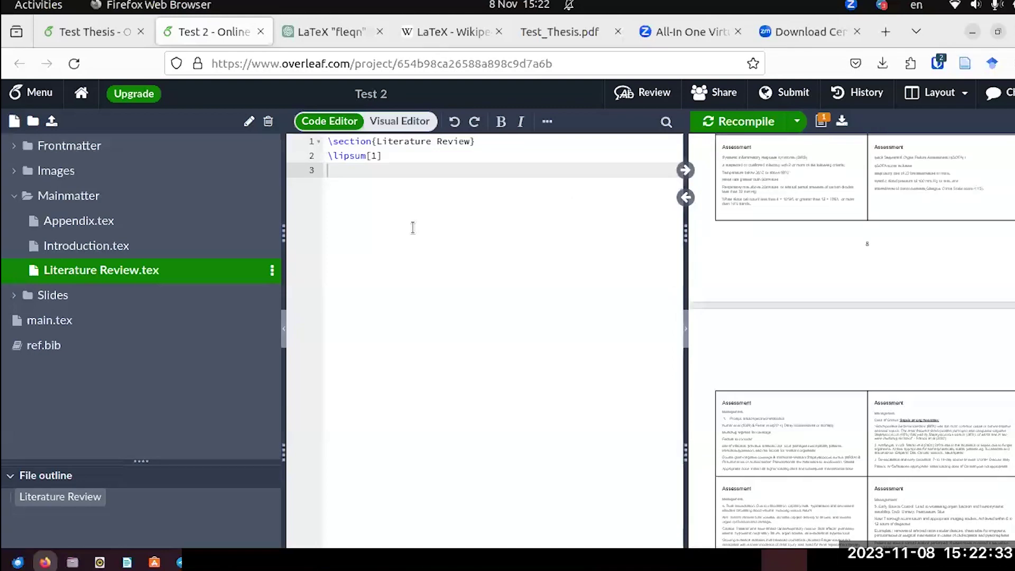
{"action": "scroll", "coordinate": [999, 282], "scroll_direction": "up", "scroll_amount": 10}
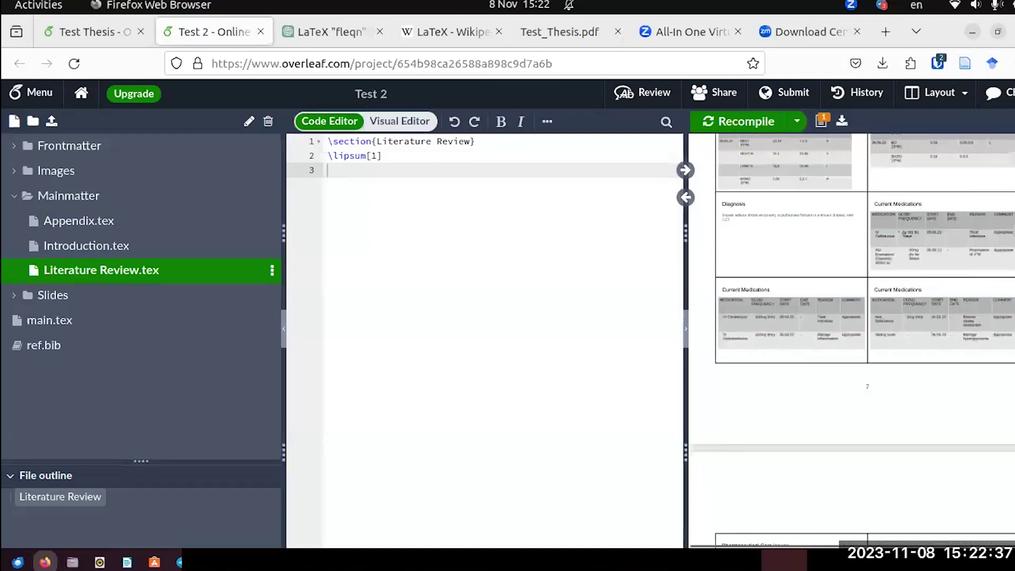
{"action": "left_click_drag", "start_coordinate": [996, 285], "coordinate": [993, 140]}
{"action": "scroll", "coordinate": [929, 313], "scroll_direction": "down", "scroll_amount": 10}
{"action": "scroll", "coordinate": [930, 314], "scroll_direction": "down", "scroll_amount": 15}
{"action": "scroll", "coordinate": [929, 313], "scroll_direction": "down", "scroll_amount": 5}
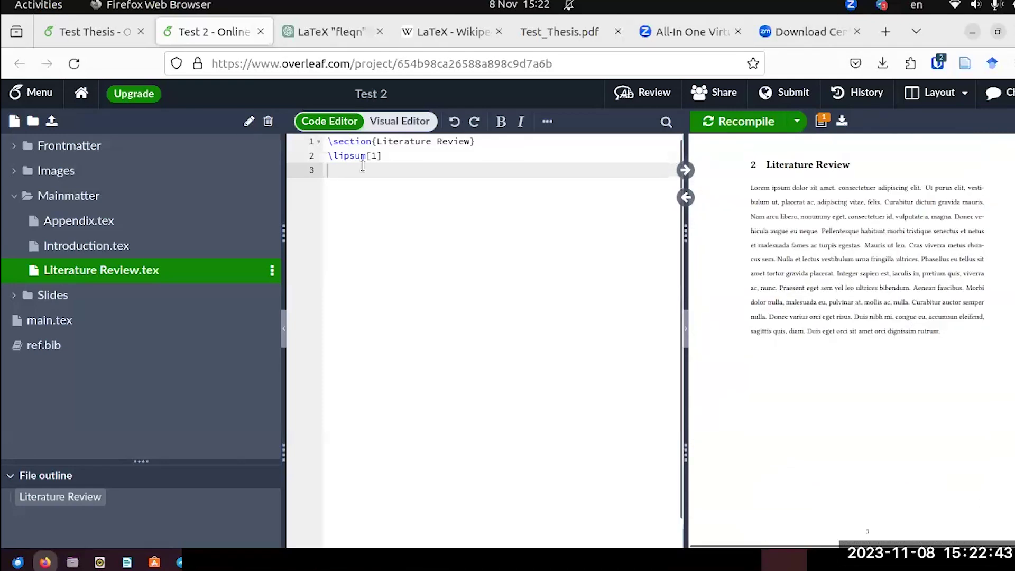
Type 'According to \textcite{Hamer:1972} this is my second reference'.
{"action": "type", "text": "According to \\"}
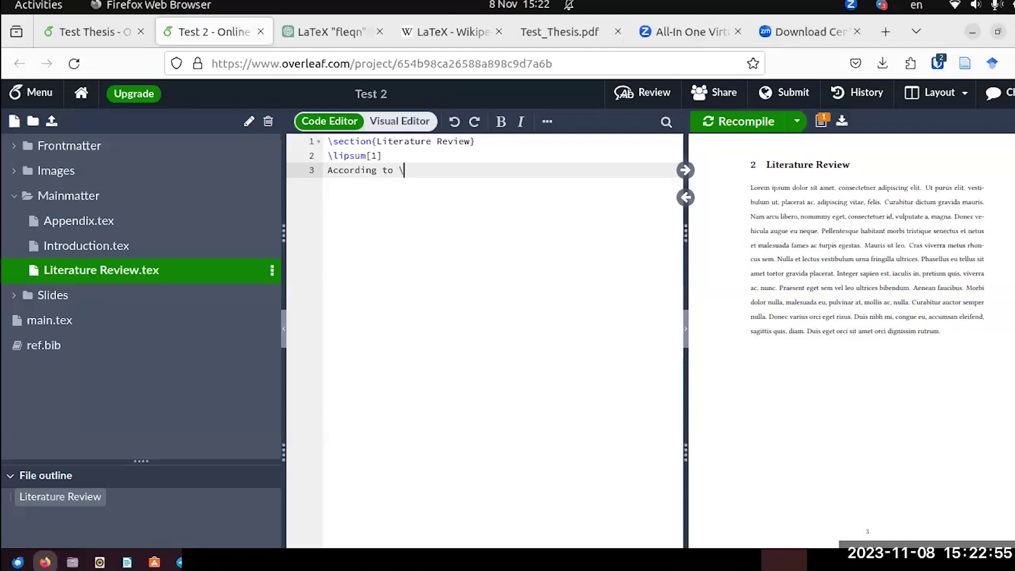
{"action": "type", "text": "te"}
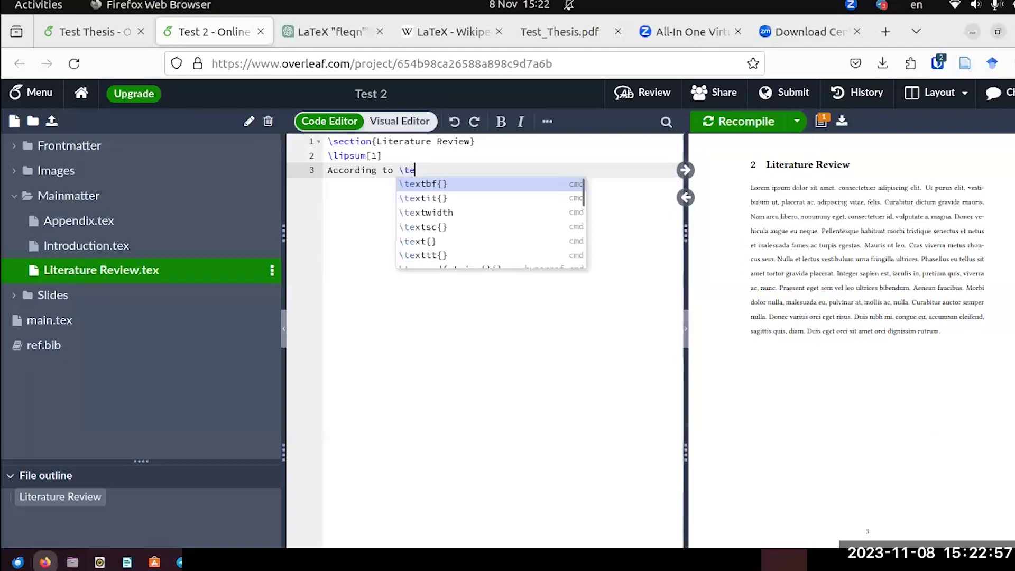
{"action": "type", "text": "xtcite"}
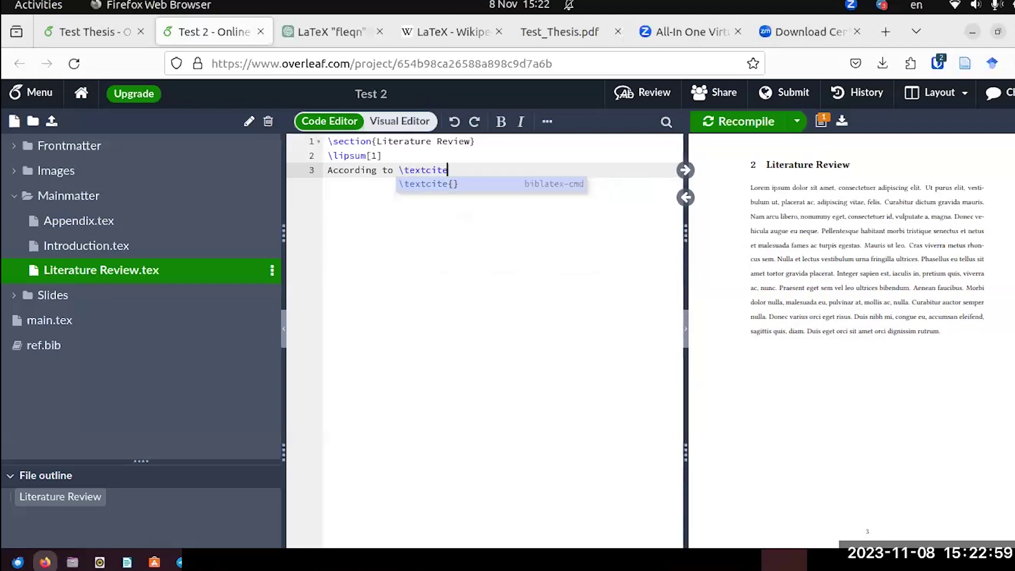
{"action": "key", "text": "Return"}
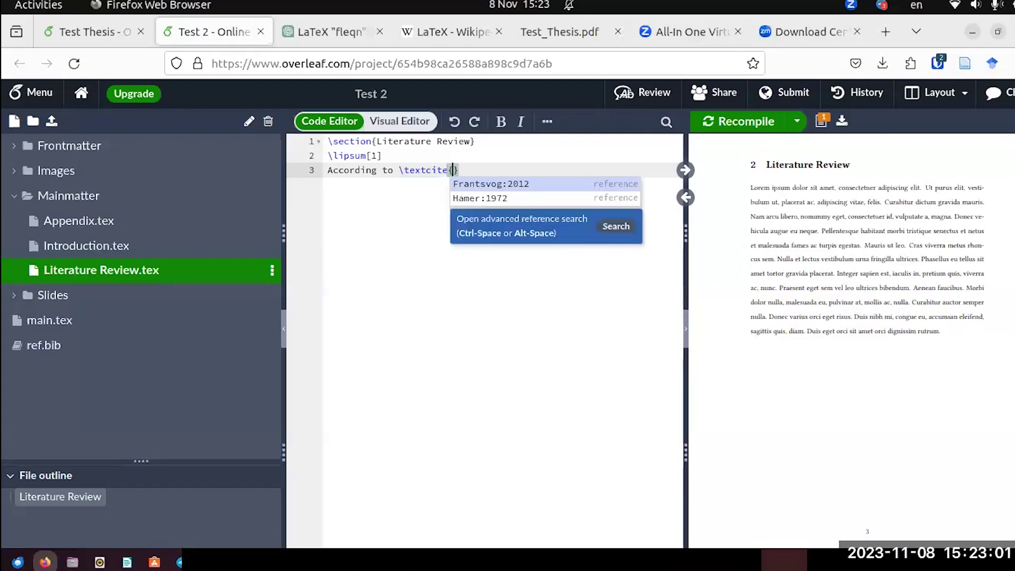
{"action": "left_click", "coordinate": [471, 200]}
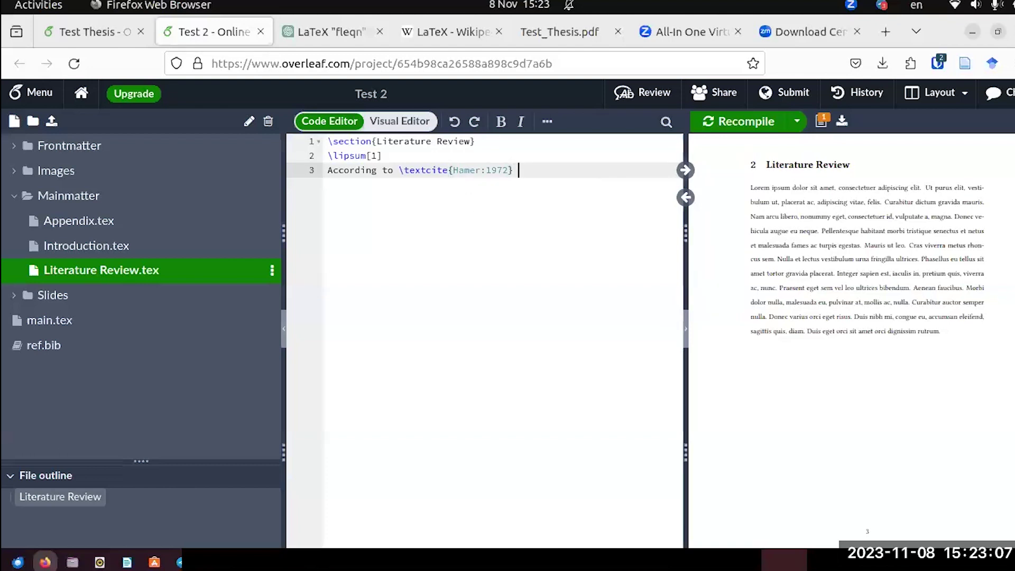
{"action": "type", "text": "this is m"}
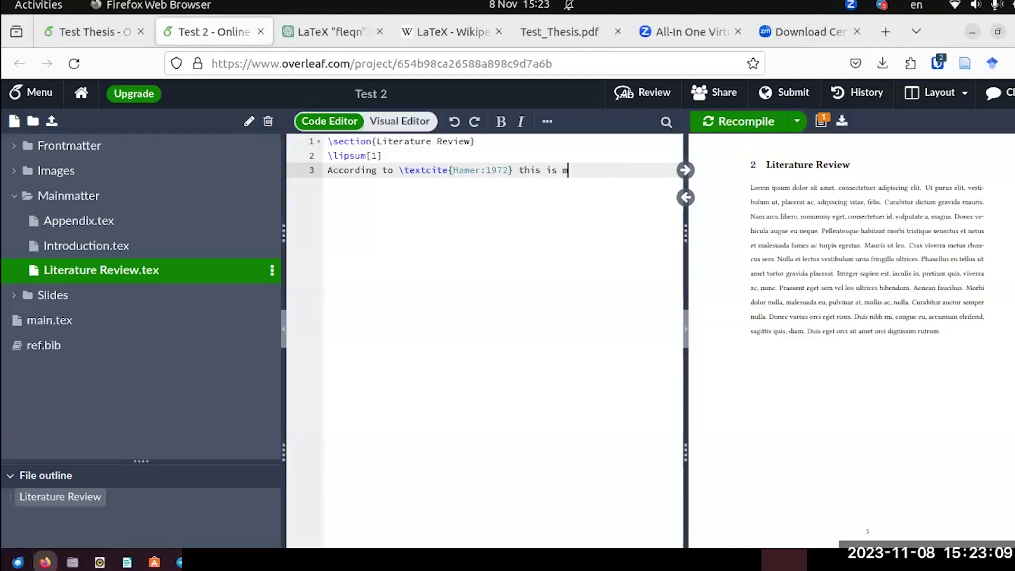
{"action": "type", "text": "y second reference."}
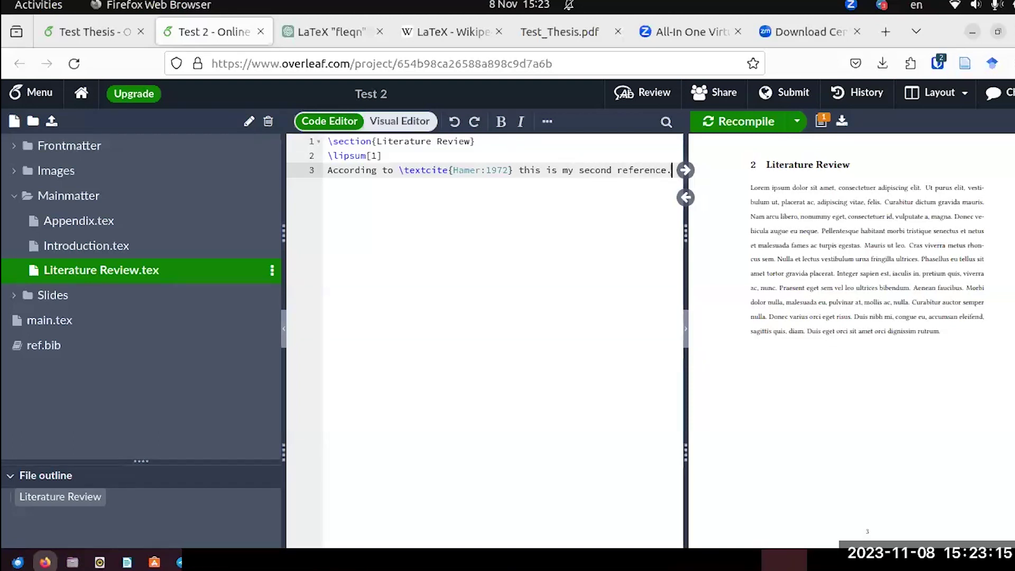
Insert \par before the Hamer citation sentence and recompile to list Hamer and Wu (1972).
{"action": "left_click", "coordinate": [714, 123]}
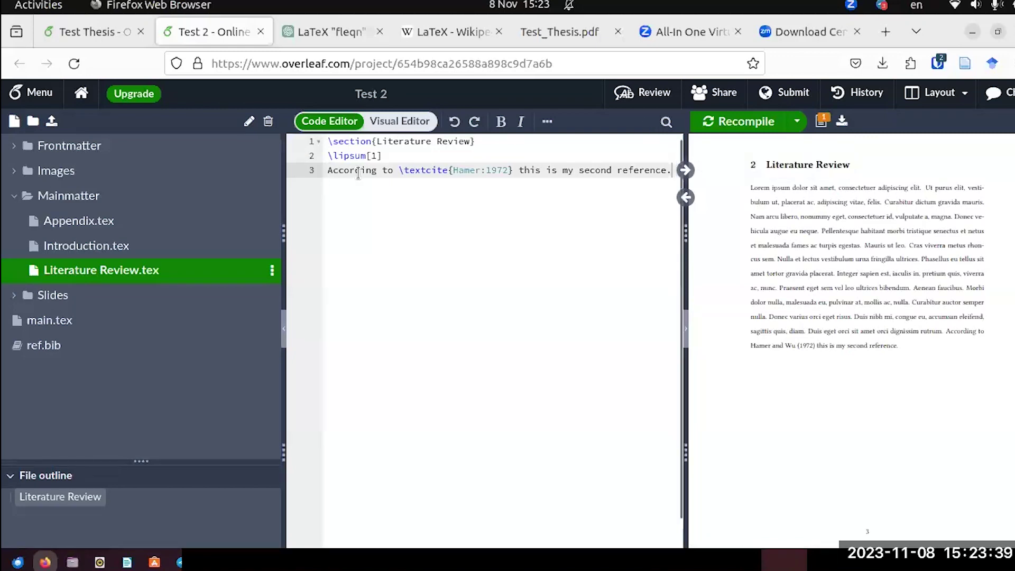
{"action": "left_click", "coordinate": [385, 155]}
{"action": "key", "text": "Return"}
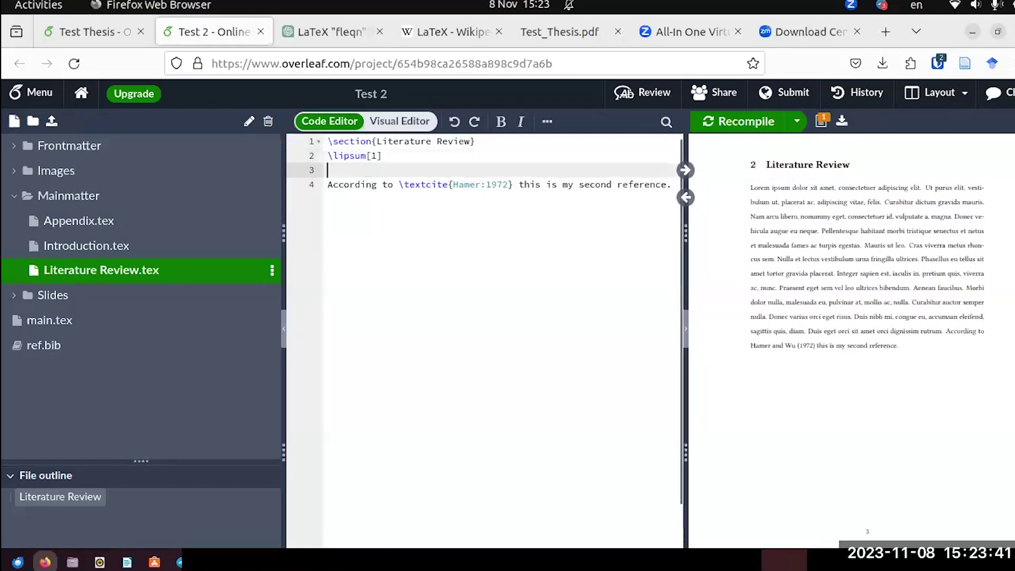
{"action": "type", "text": "\\par"}
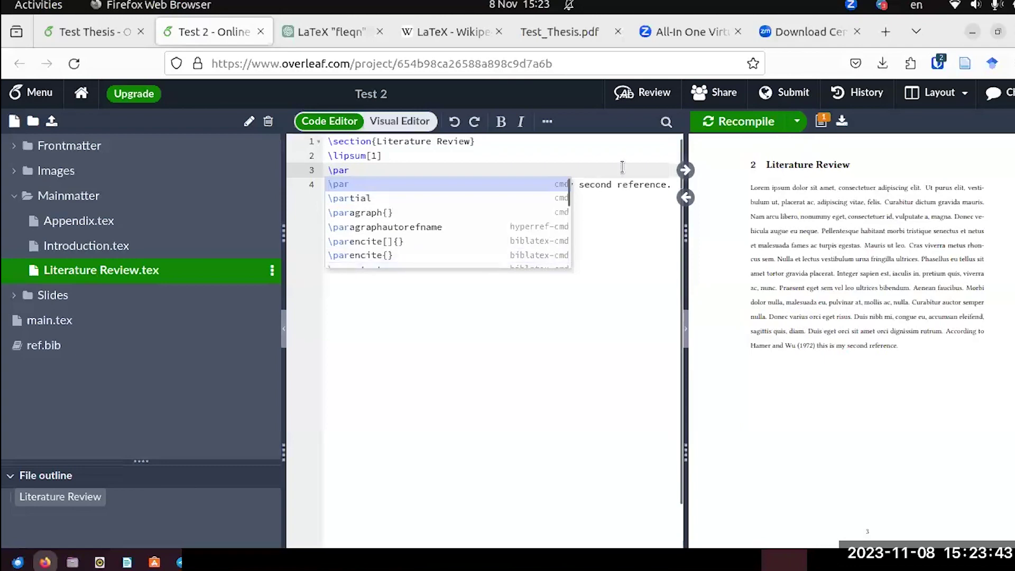
{"action": "left_click", "coordinate": [710, 125]}
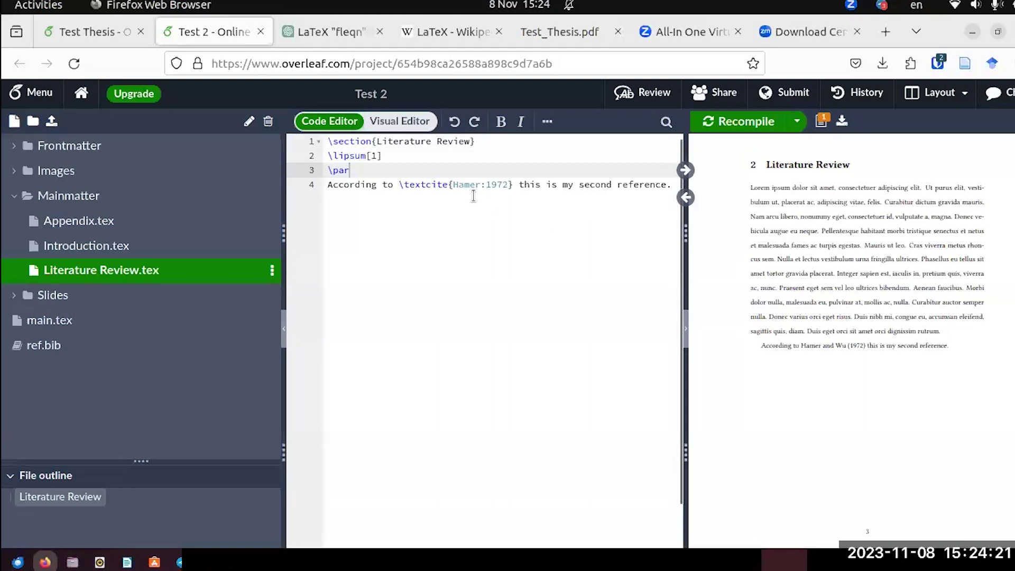
{"action": "scroll", "coordinate": [849, 315], "scroll_direction": "down", "scroll_amount": 5}
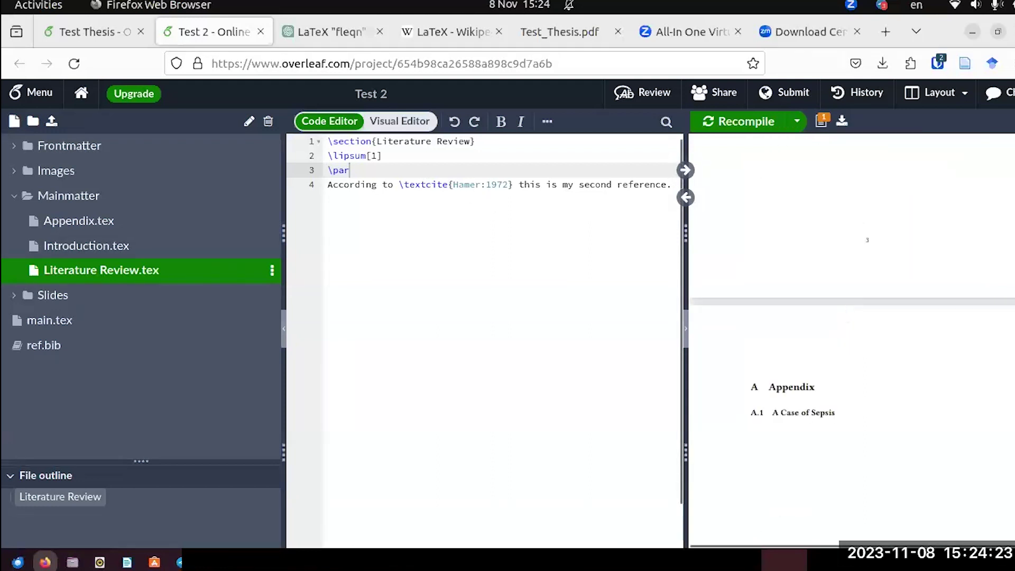
{"action": "key", "text": "ctrl+s"}
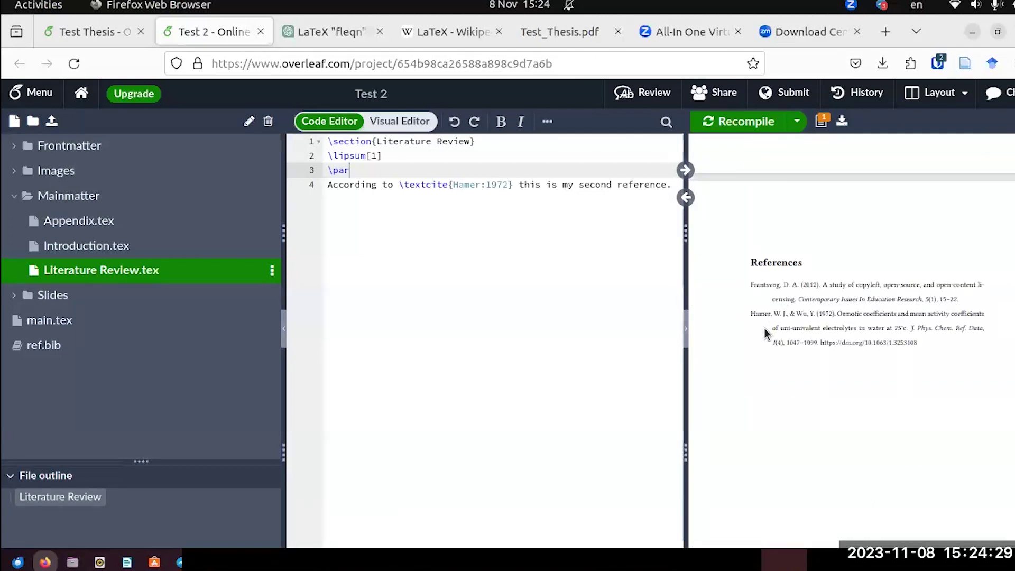
Review the downloaded Test_Thesis.pdf from its title page to the Contents, then return to the Test Thesis project.
{"action": "left_click", "coordinate": [572, 43]}
{"action": "scroll", "coordinate": [627, 320], "scroll_direction": "down", "scroll_amount": 4}
{"action": "scroll", "coordinate": [628, 320], "scroll_direction": "up", "scroll_amount": 8}
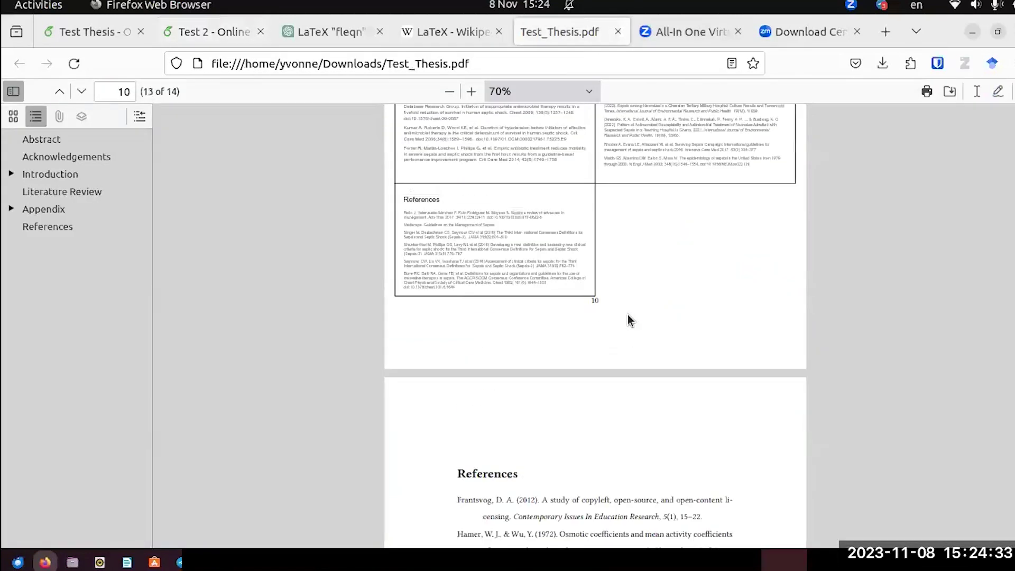
{"action": "scroll", "coordinate": [628, 320], "scroll_direction": "up", "scroll_amount": 4}
{"action": "key", "text": "Home"}
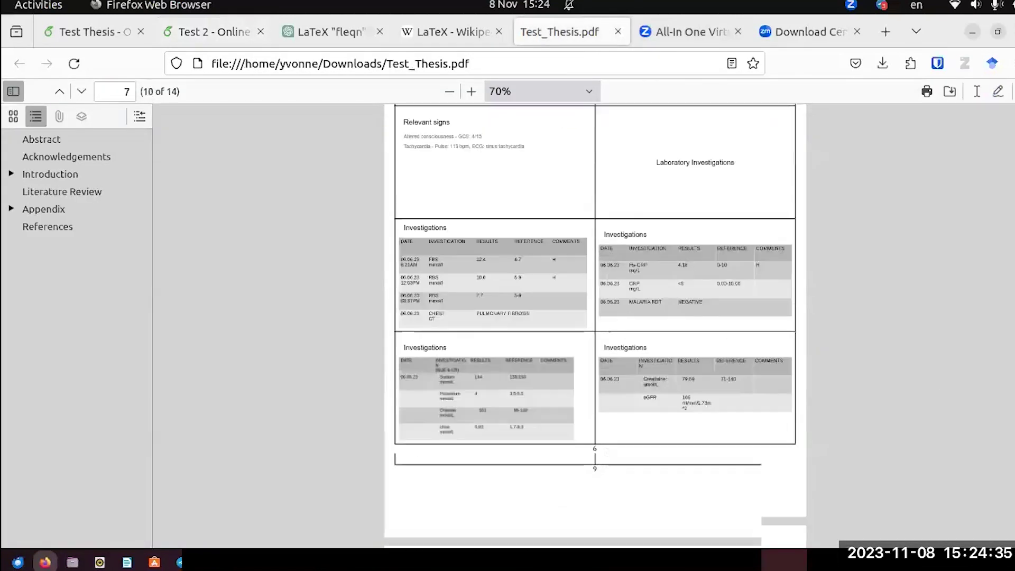
{"action": "scroll", "coordinate": [941, 261], "scroll_direction": "down", "scroll_amount": 8}
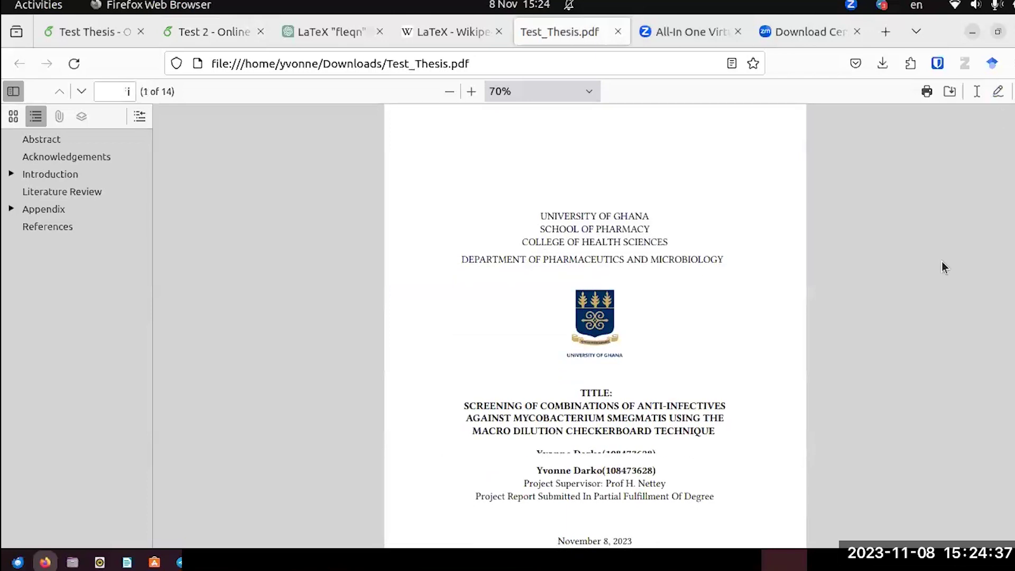
{"action": "scroll", "coordinate": [941, 262], "scroll_direction": "down", "scroll_amount": 20}
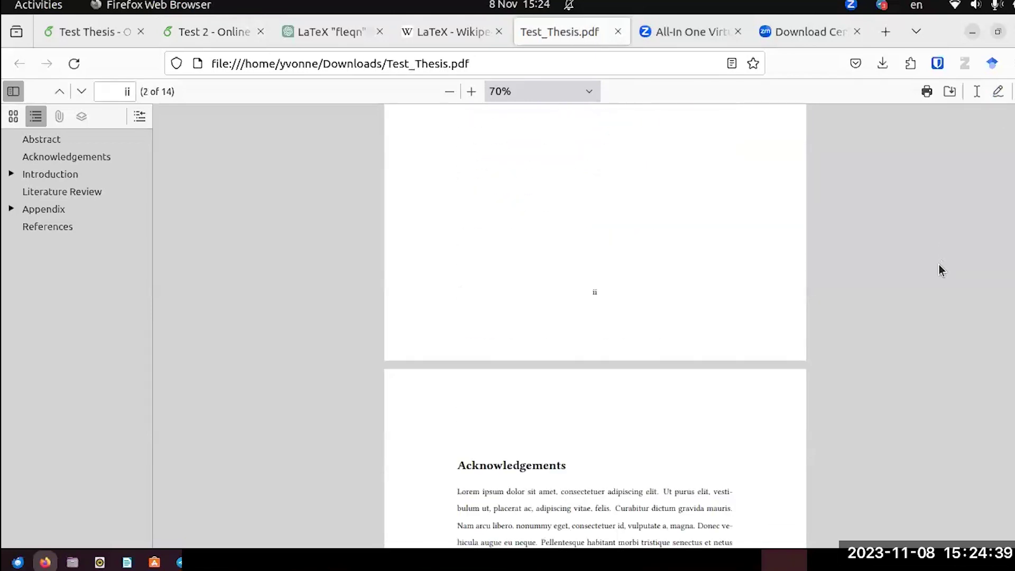
{"action": "scroll", "coordinate": [938, 264], "scroll_direction": "down", "scroll_amount": 3}
{"action": "scroll", "coordinate": [938, 264], "scroll_direction": "up", "scroll_amount": 5}
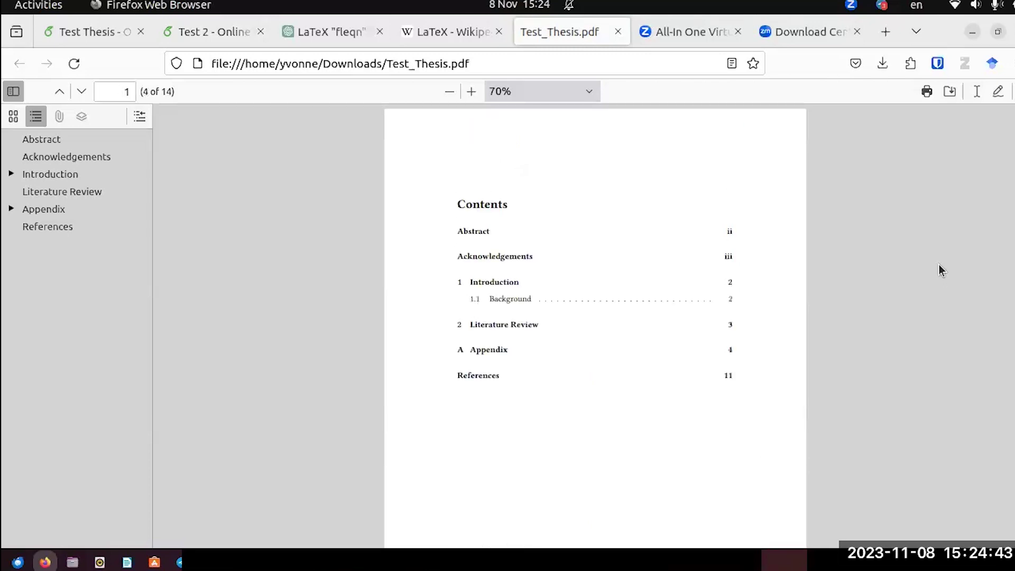
{"action": "scroll", "coordinate": [939, 264], "scroll_direction": "down", "scroll_amount": 15}
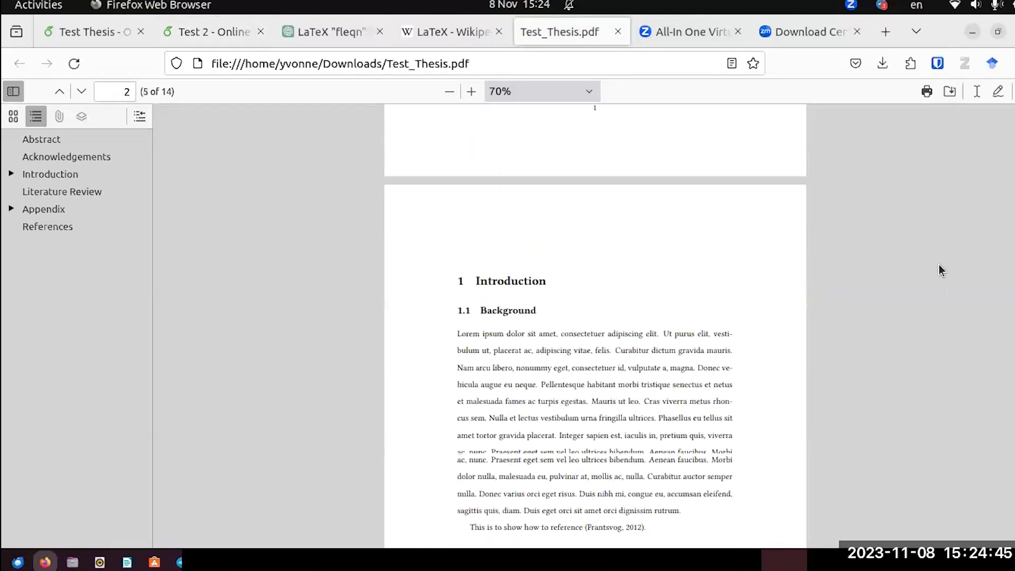
{"action": "left_click", "coordinate": [104, 22]}
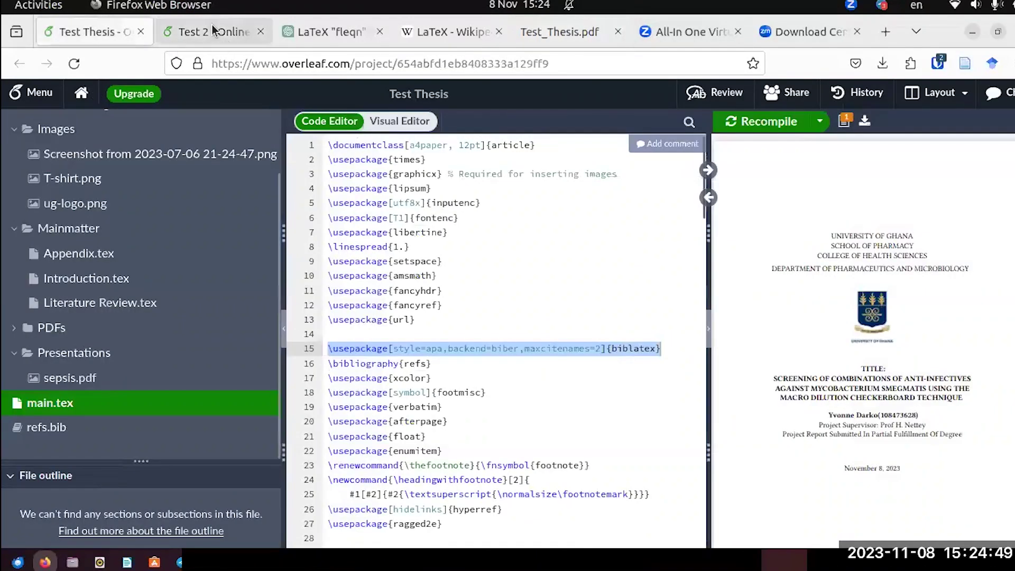
Open Literature Review.tex from Mainmatter, showing its \textcite{Hamer:1972} sentence beside the compiled page.
{"action": "left_click", "coordinate": [225, 36]}
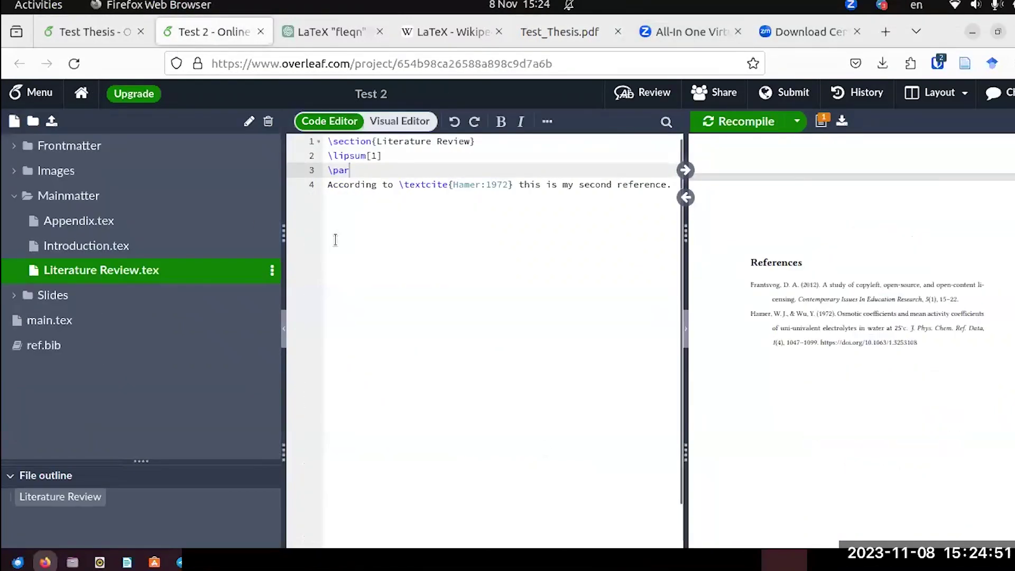
{"action": "left_click", "coordinate": [87, 249]}
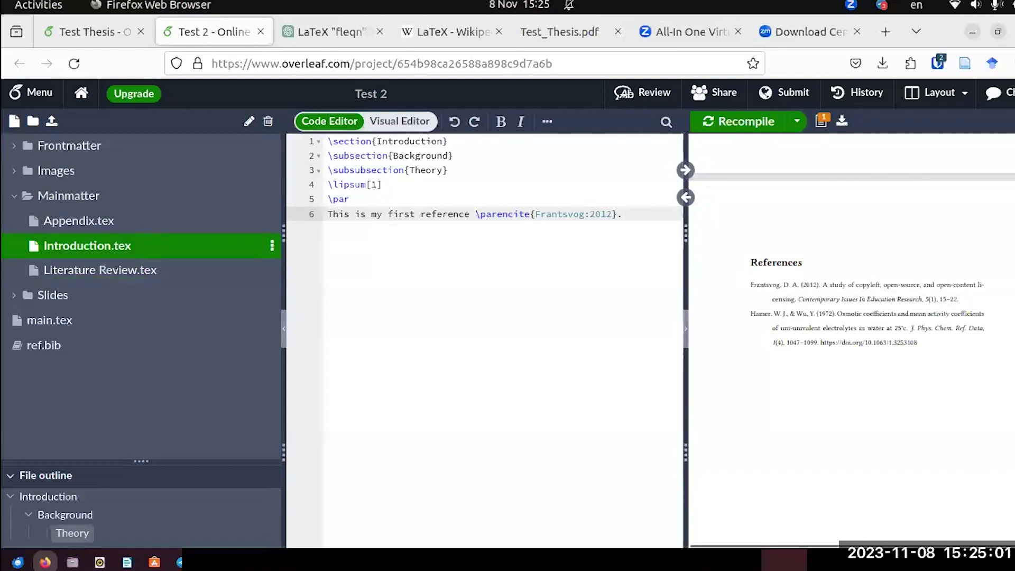
{"action": "scroll", "coordinate": [850, 338], "scroll_direction": "up", "scroll_amount": 5}
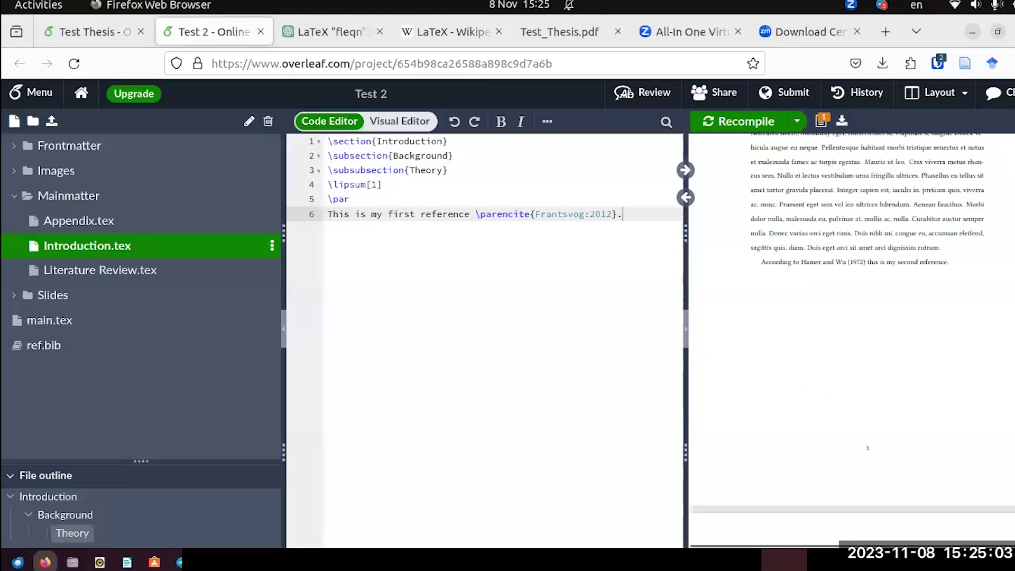
{"action": "scroll", "coordinate": [850, 338], "scroll_direction": "up", "scroll_amount": 5}
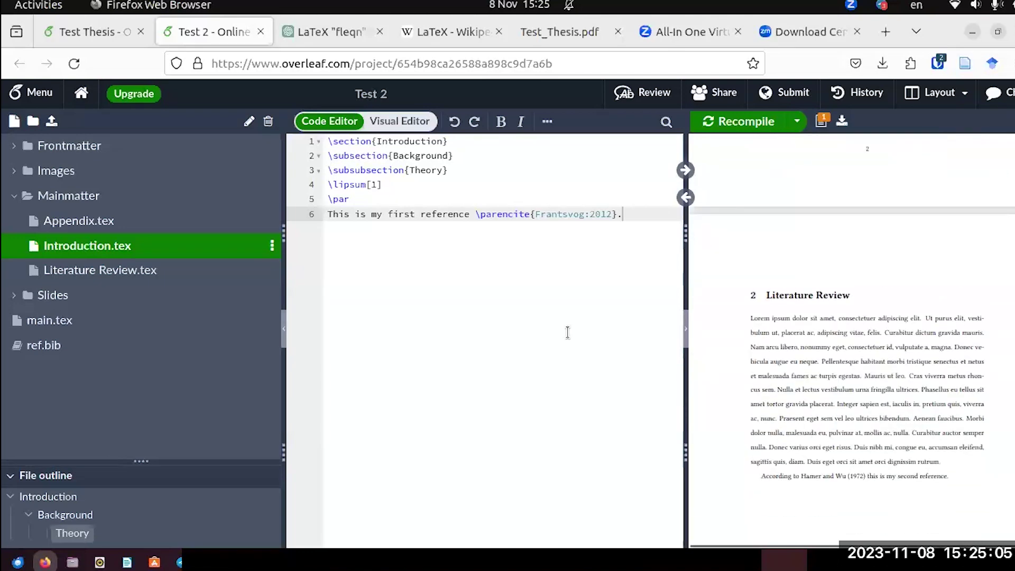
{"action": "left_click", "coordinate": [134, 272]}
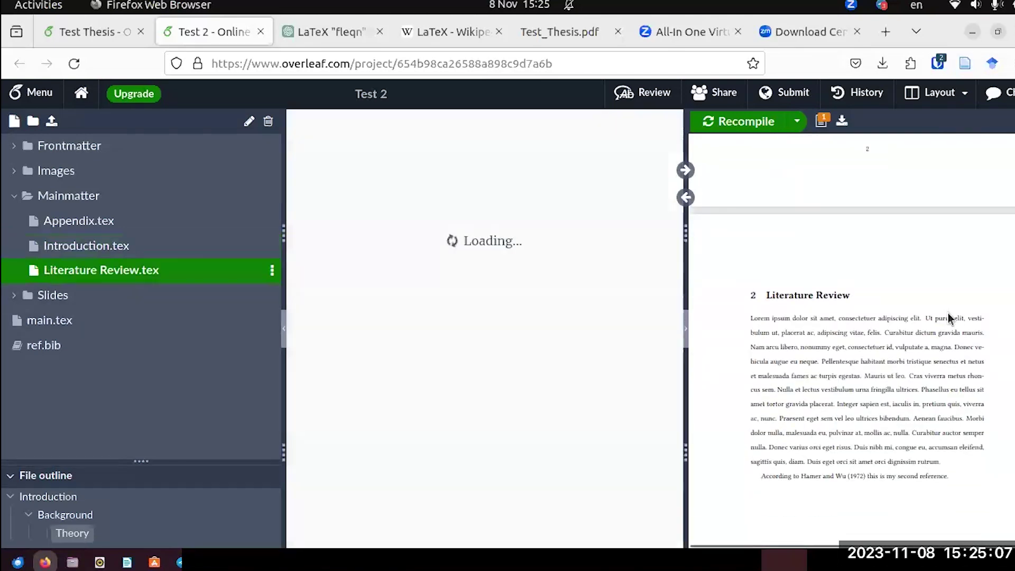
{"action": "scroll", "coordinate": [948, 317], "scroll_direction": "down", "scroll_amount": 10}
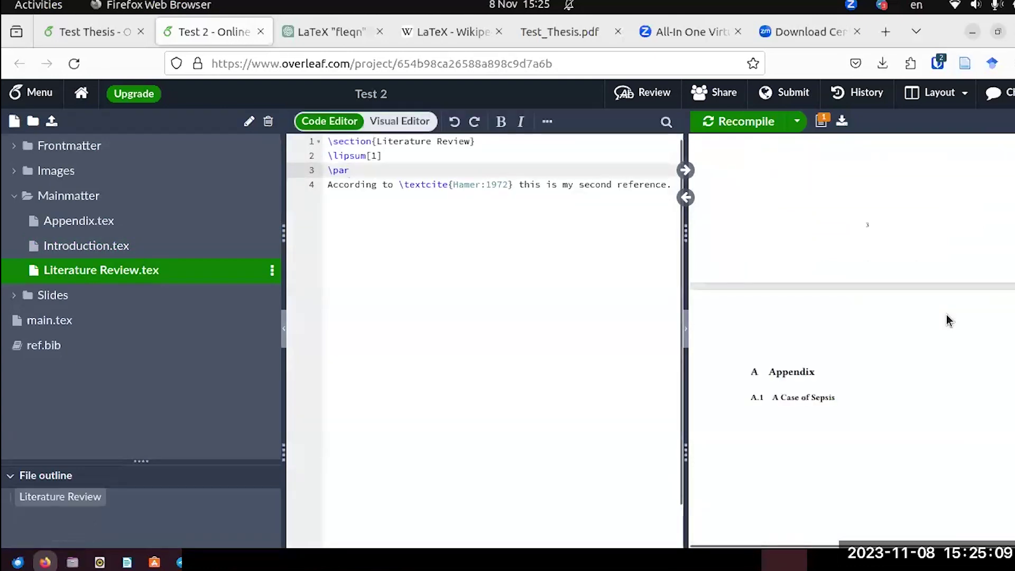
{"action": "scroll", "coordinate": [946, 315], "scroll_direction": "up", "scroll_amount": 6}
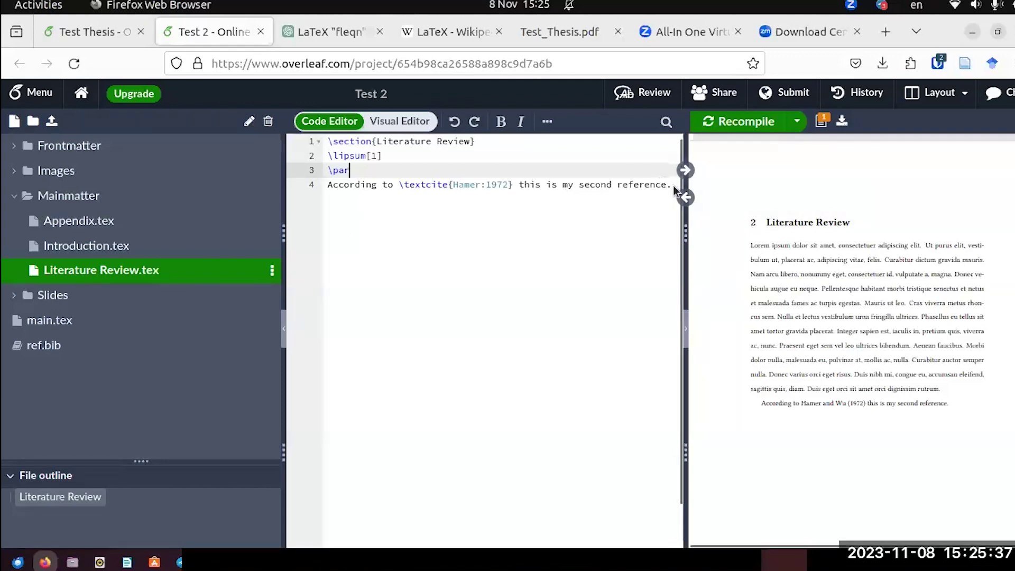
After the citation sentence, add the line 'The list of bacteria are:' followed by Staphylococcus aureus.
{"action": "key", "text": "ctrl+End"}
{"action": "key", "text": "Return"}
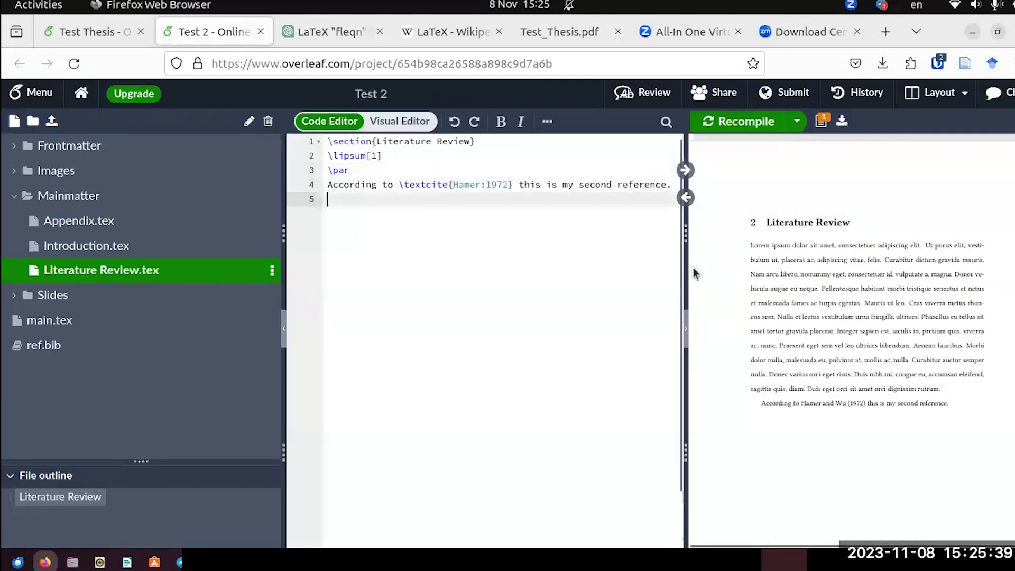
{"action": "type", "text": "T"}
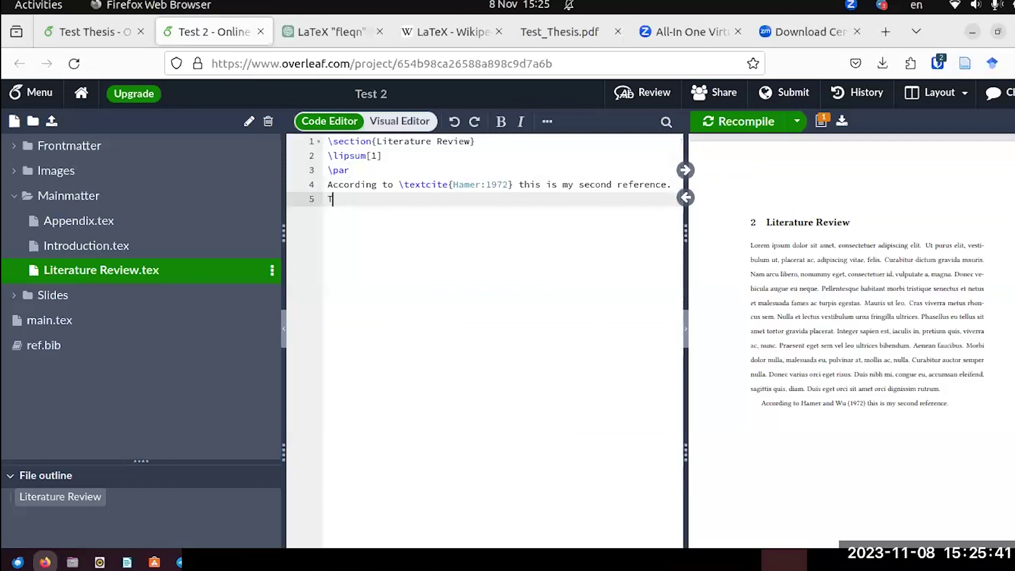
{"action": "type", "text": "he list of bacteria are:"}
{"action": "key", "text": "Return"}
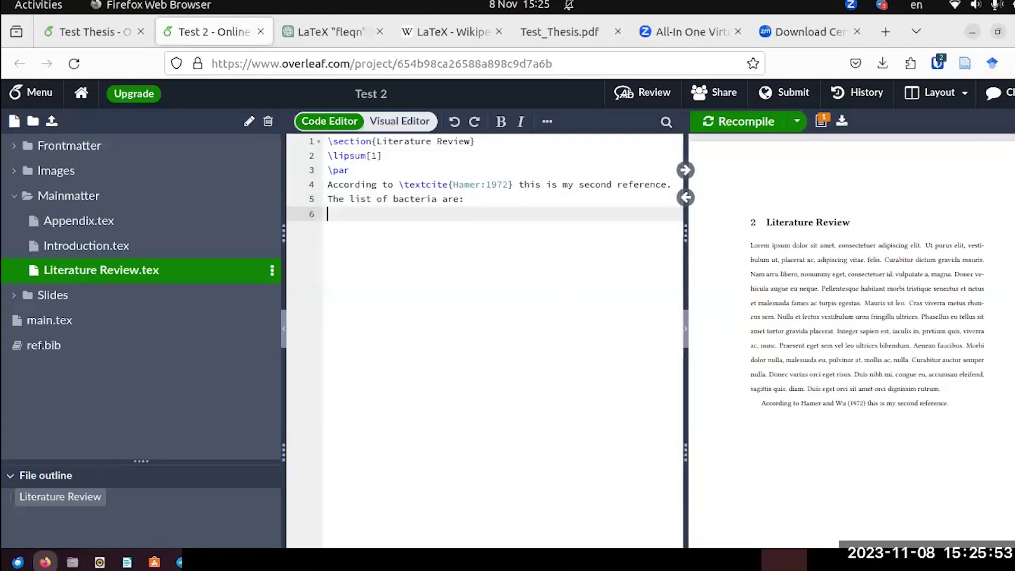
{"action": "type", "text": "Staphylococcus aureus"}
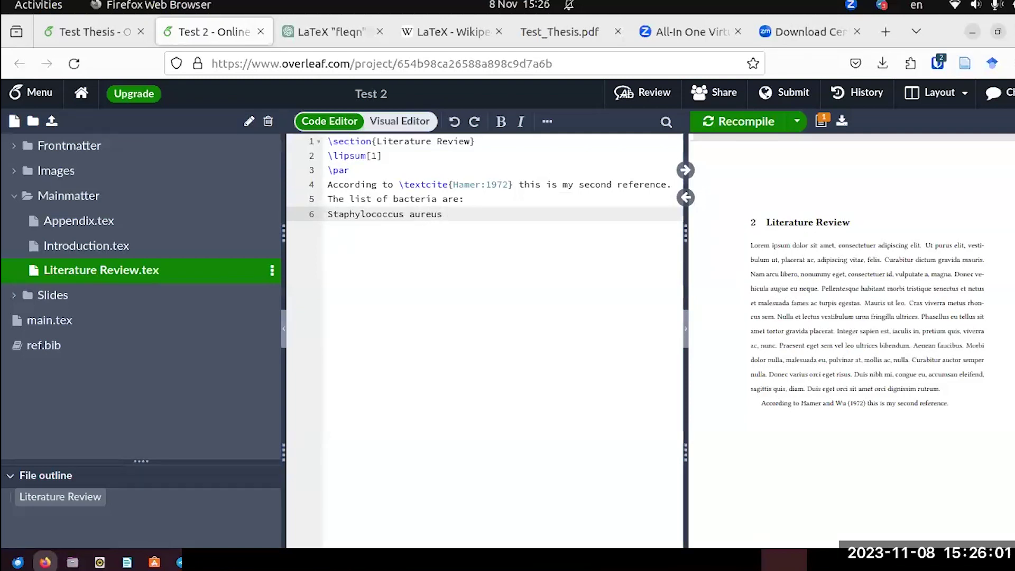
Add Mycobacterium smegmatis and Pseudomonas aeruginosa on their own lines, correcting the typos.
{"action": "key", "text": "Return"}
{"action": "type", "text": "Myco"}
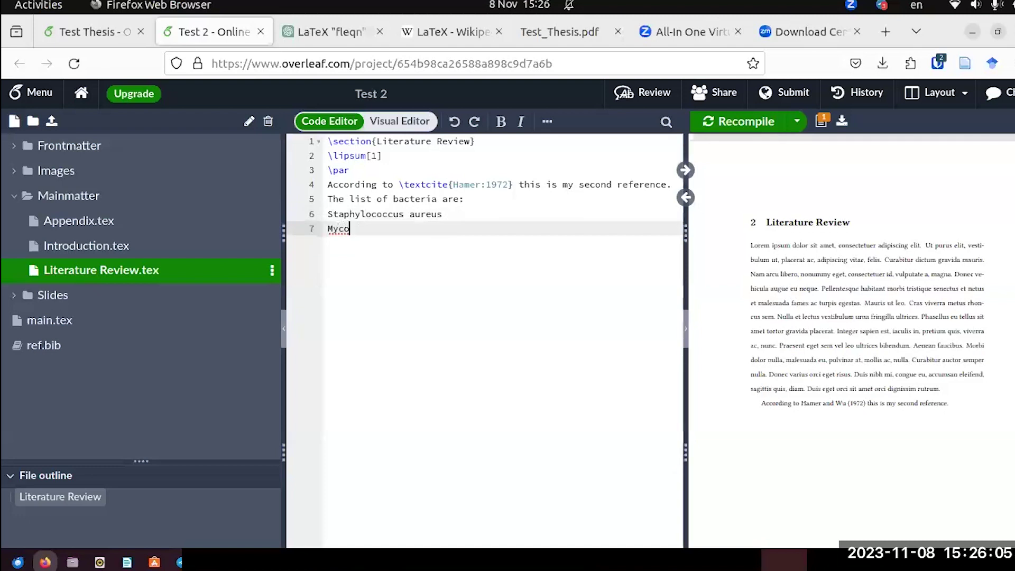
{"action": "type", "text": "bacterium smagmatis"}
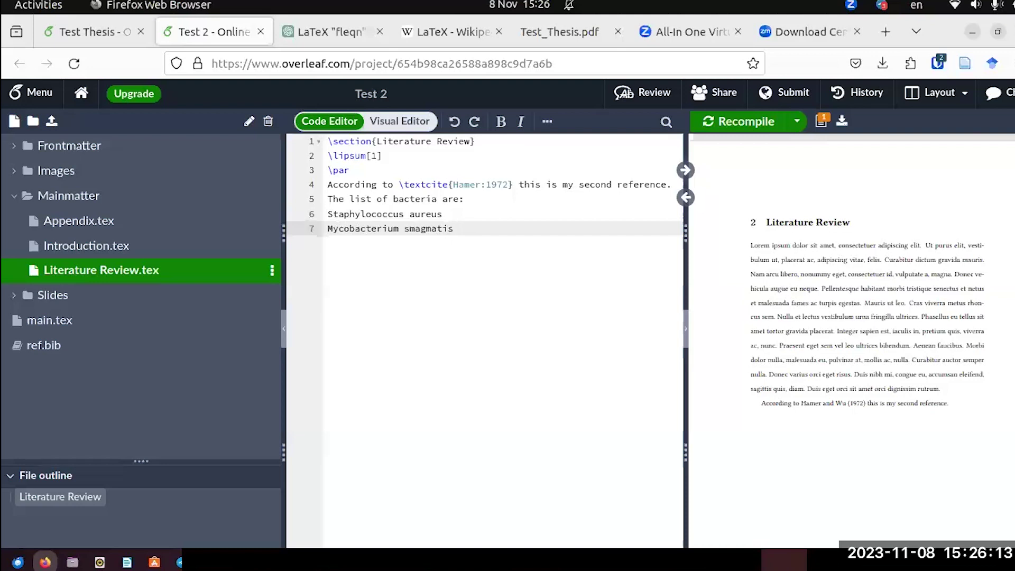
{"action": "key", "text": "Left"}
{"action": "key", "text": "Left"}
{"action": "key", "text": "Left"}
{"action": "key", "text": "BackSpace"}
{"action": "type", "text": "e"}
{"action": "key", "text": "Right"}
{"action": "key", "text": "Right"}
{"action": "key", "text": "Right"}
{"action": "key", "text": "Right"}
{"action": "key", "text": "Right"}
{"action": "key", "text": "Right"}
{"action": "key", "text": "Return"}
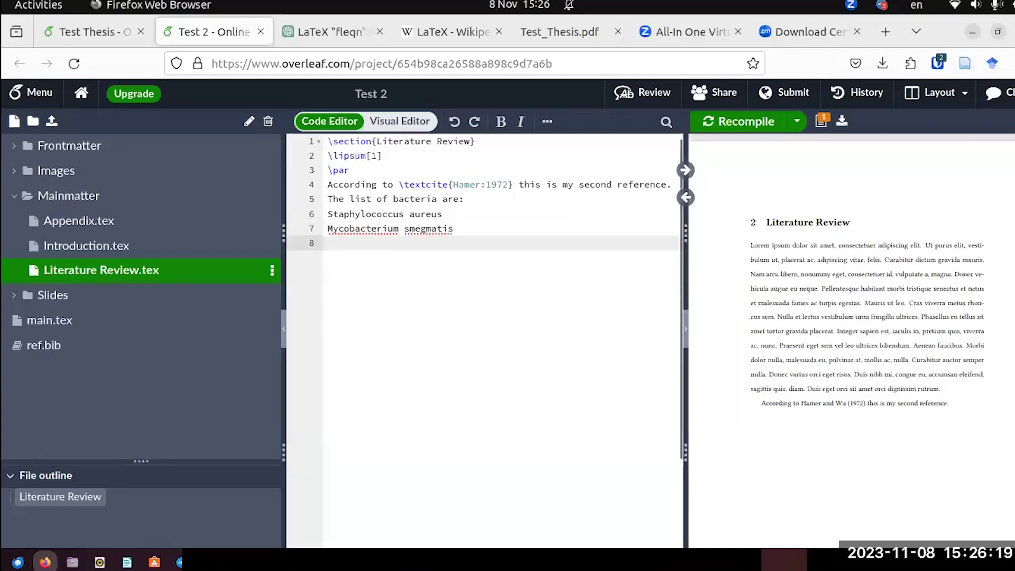
{"action": "type", "text": "Pseudo"}
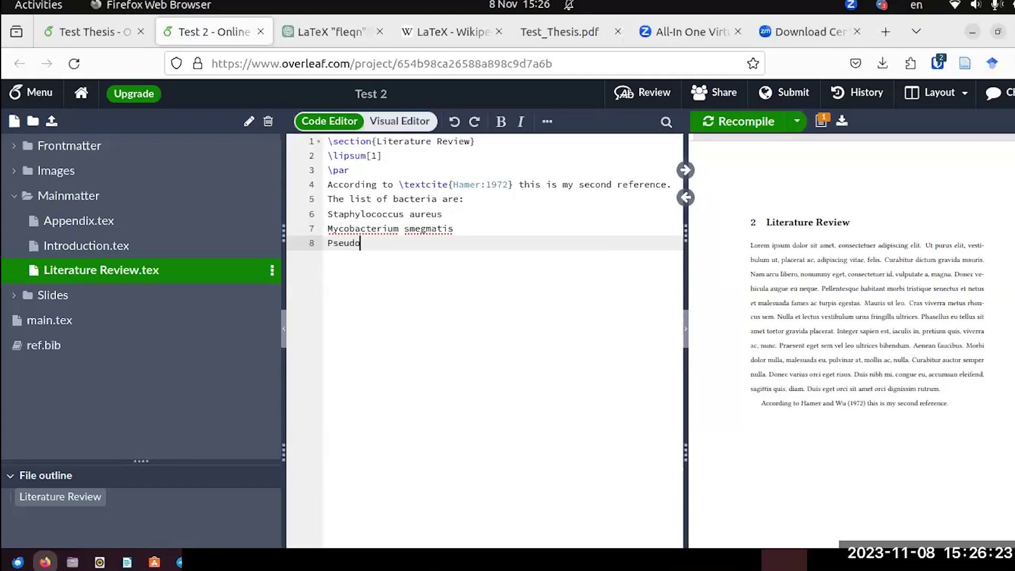
{"action": "type", "text": "monas aeru"}
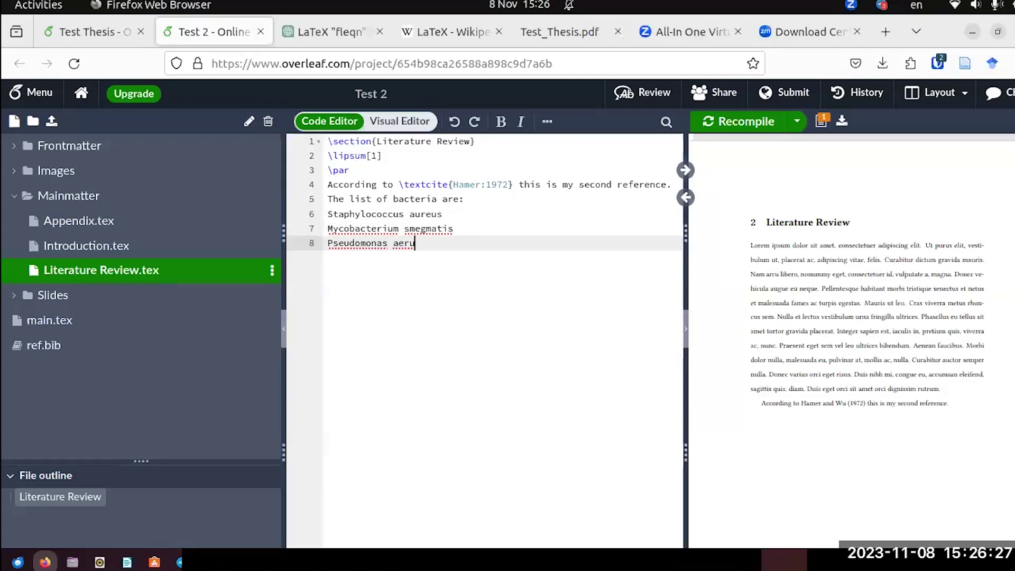
{"action": "type", "text": "goi"}
{"action": "key", "text": "BackSpace"}
{"action": "key", "text": "BackSpace"}
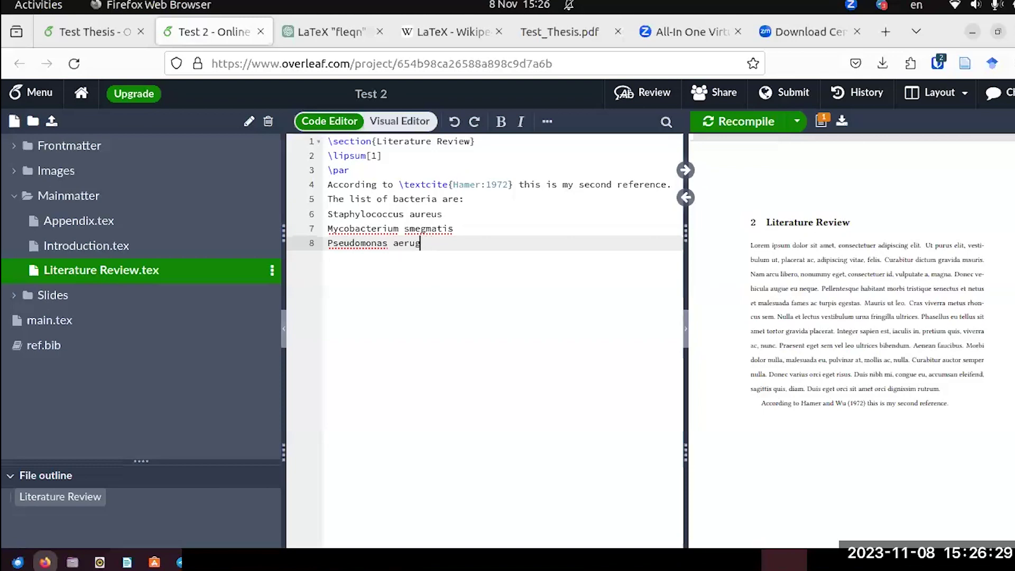
{"action": "type", "text": "inosa"}
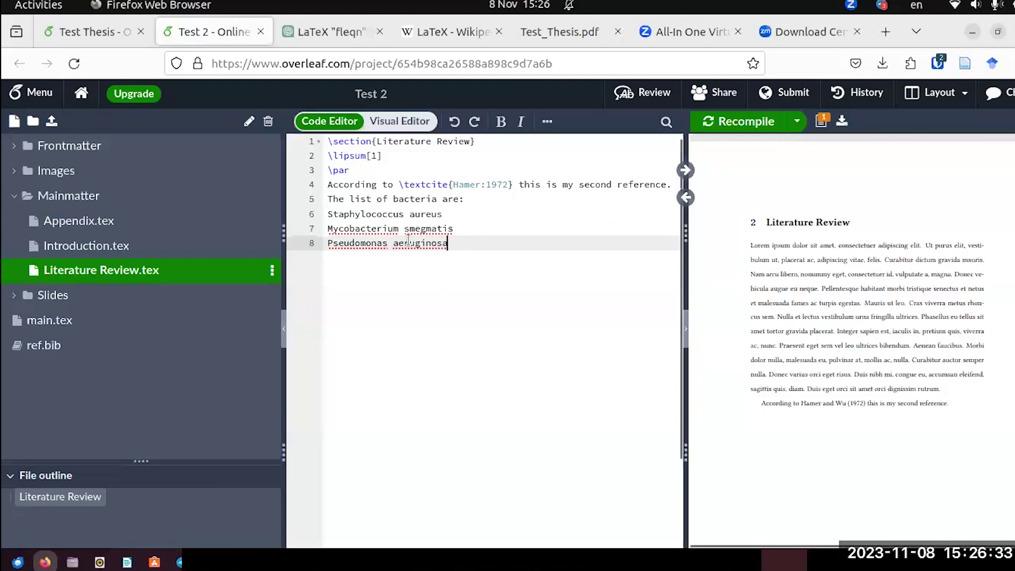
Check the spelling suggestions for Mycobacterium, dismiss them, and place the cursor on the Staphylococcus line.
{"action": "right_click", "coordinate": [373, 230]}
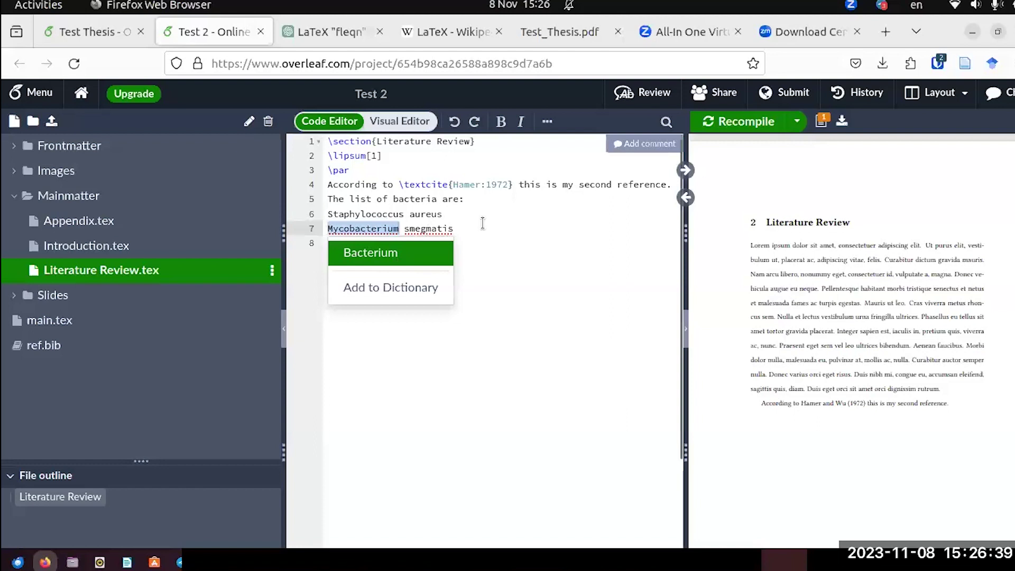
{"action": "left_click", "coordinate": [473, 229]}
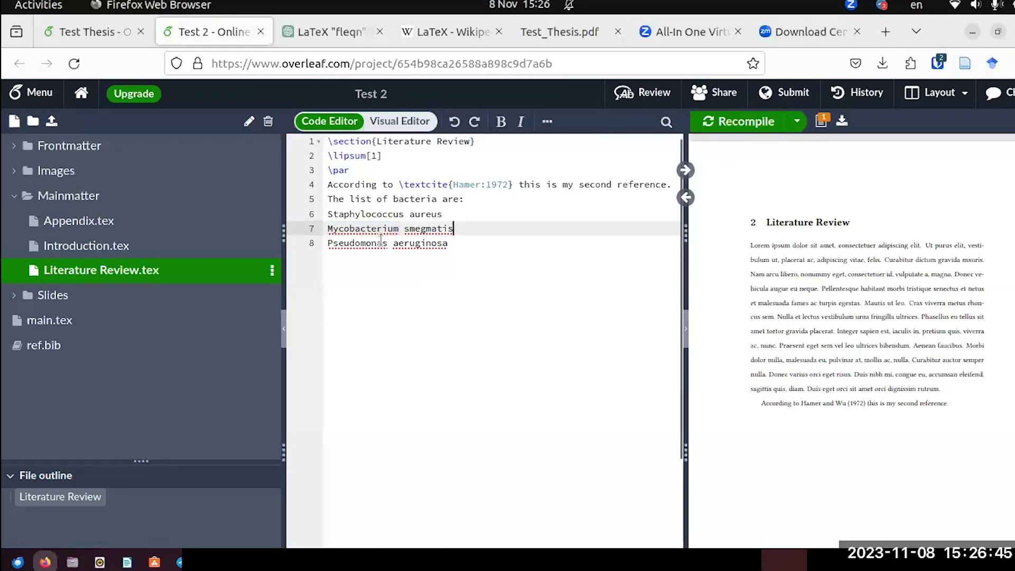
{"action": "left_click", "coordinate": [370, 215]}
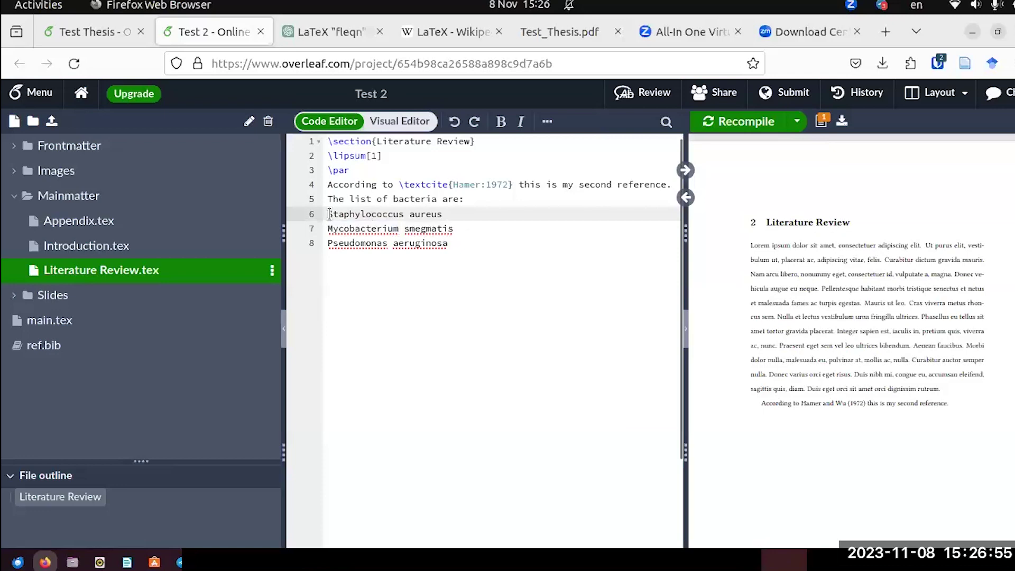
In the Visual Editor, make the three bacteria names an italic bulleted list and recompile.
{"action": "left_click", "coordinate": [396, 122]}
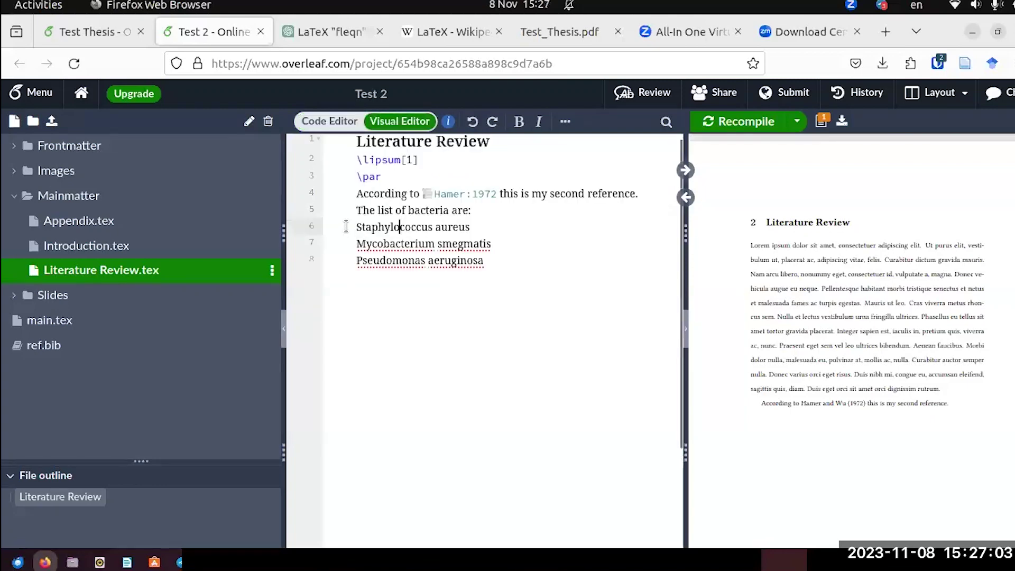
{"action": "left_click_drag", "start_coordinate": [361, 228], "coordinate": [485, 263]}
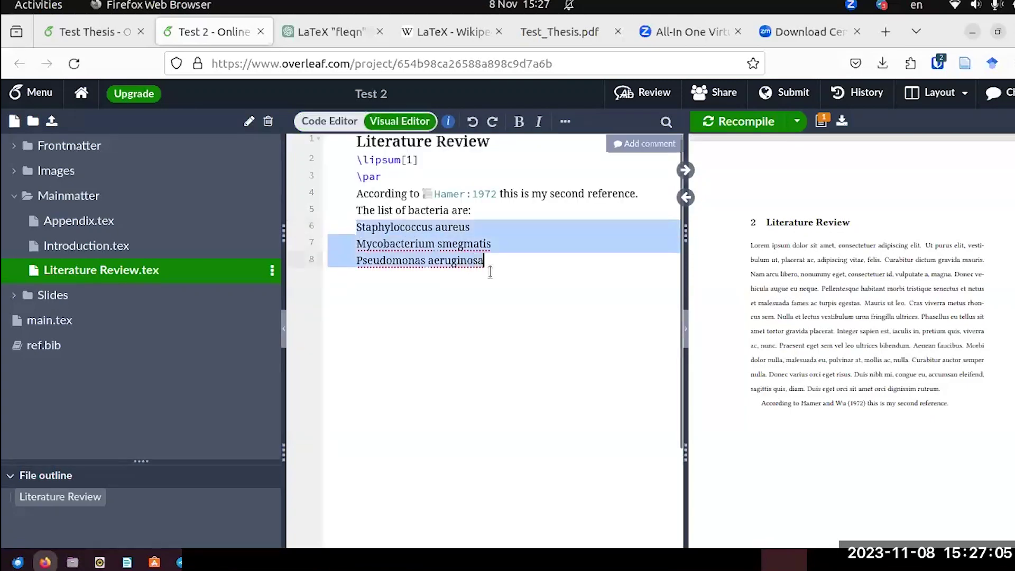
{"action": "left_click", "coordinate": [539, 122]}
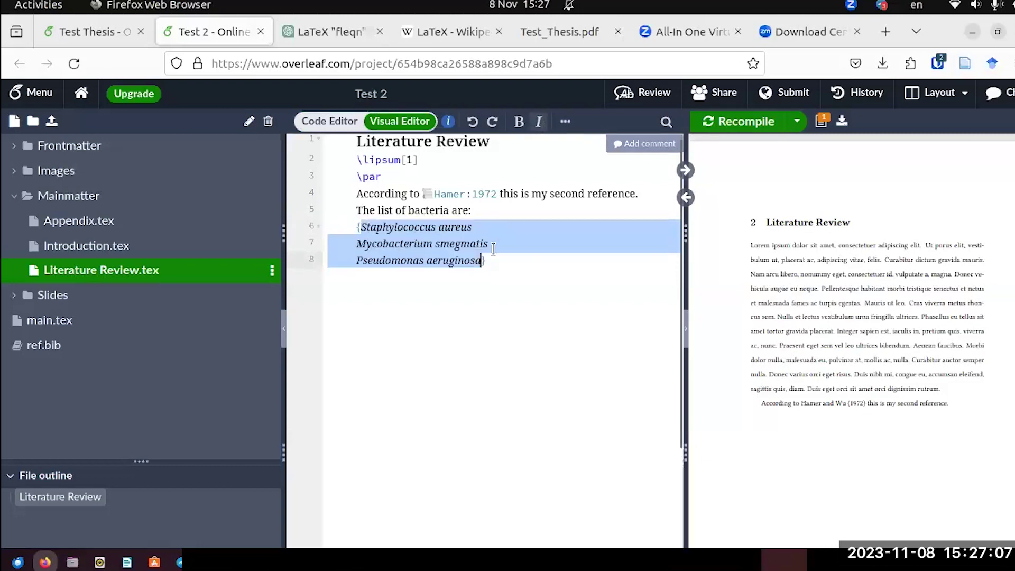
{"action": "left_click", "coordinate": [564, 122]}
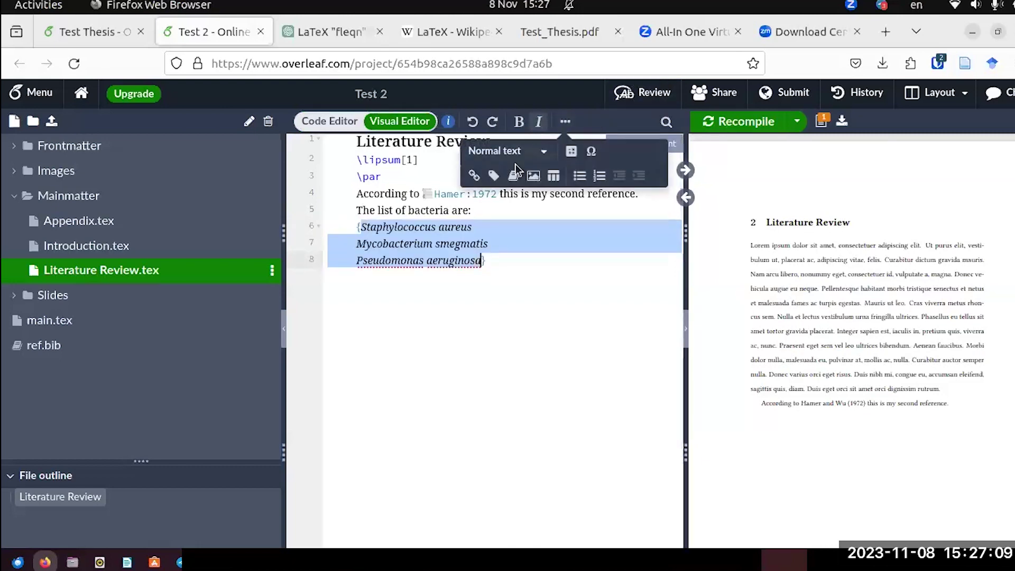
{"action": "left_click", "coordinate": [579, 177]}
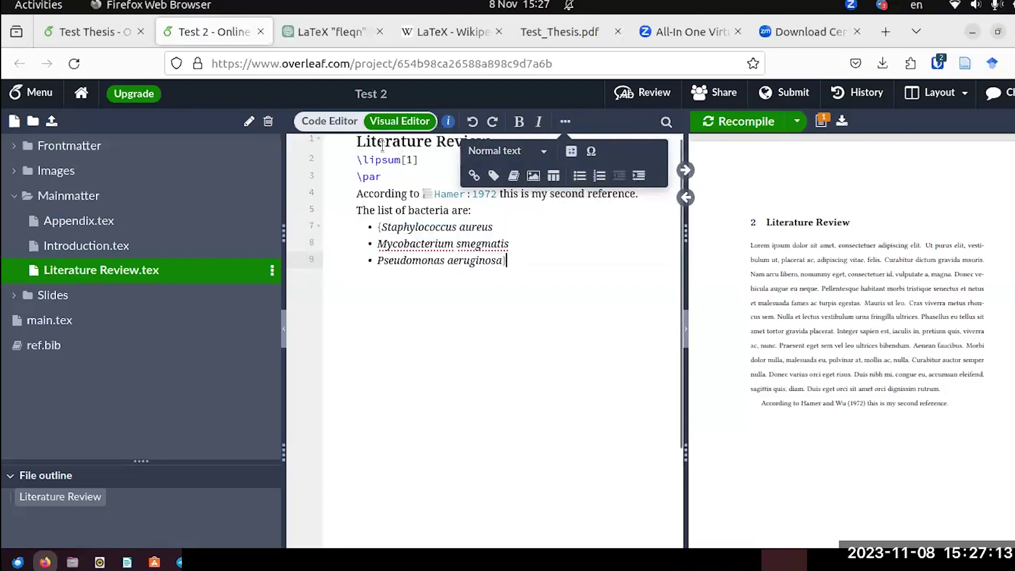
{"action": "left_click", "coordinate": [743, 121]}
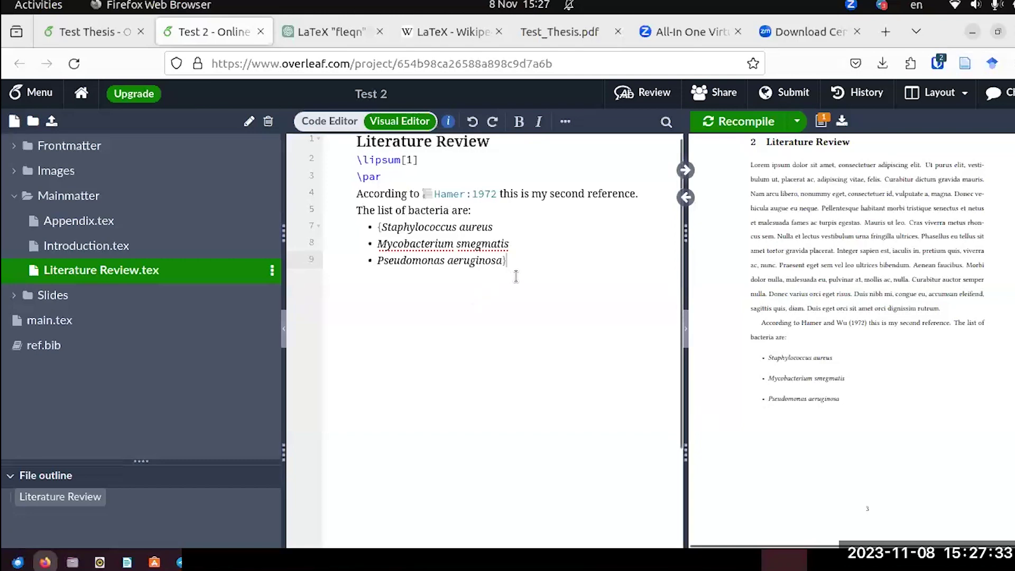
{"action": "key", "text": "Return"}
{"action": "key", "text": "Return"}
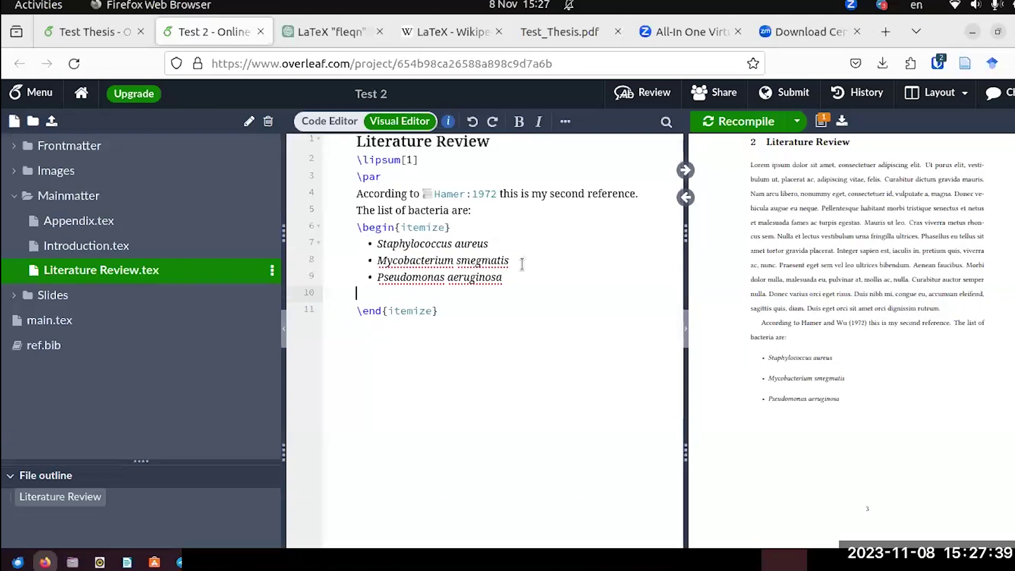
Toggle between Code Editor and Visual Editor, ending in Code Editor to view the \begin{itemize} markup.
{"action": "left_click", "coordinate": [317, 120]}
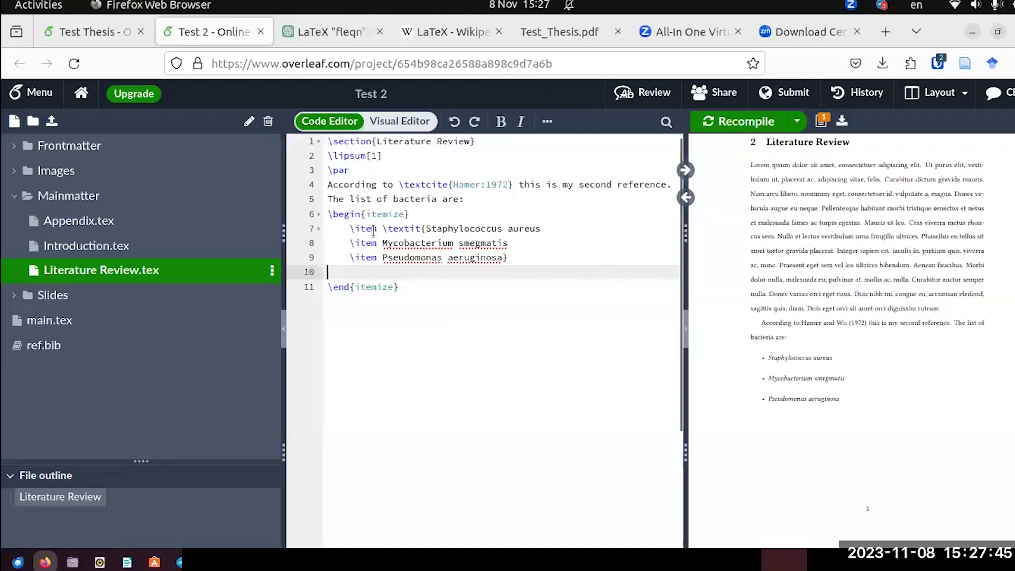
{"action": "left_click", "coordinate": [397, 123]}
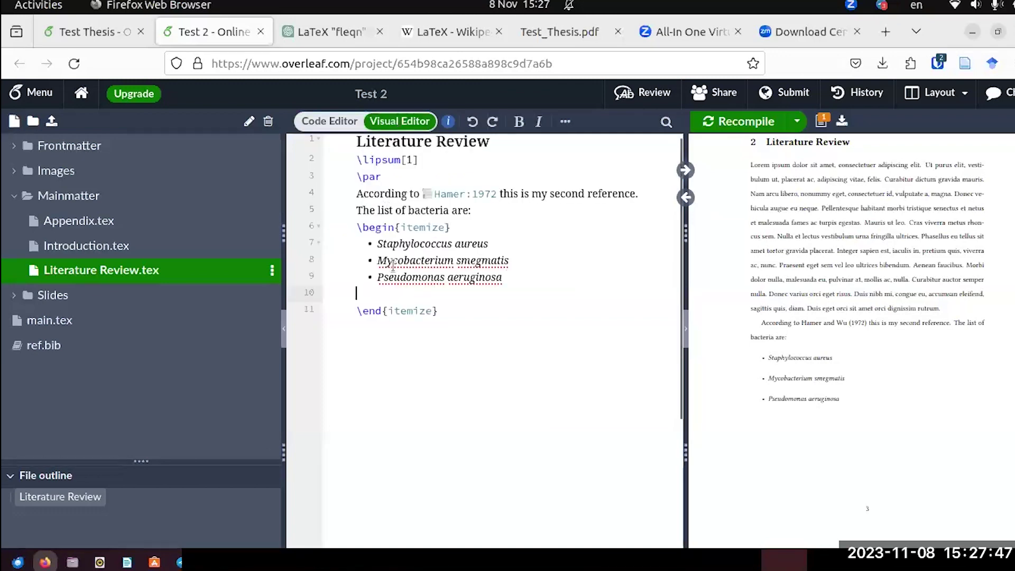
{"action": "left_click", "coordinate": [329, 121]}
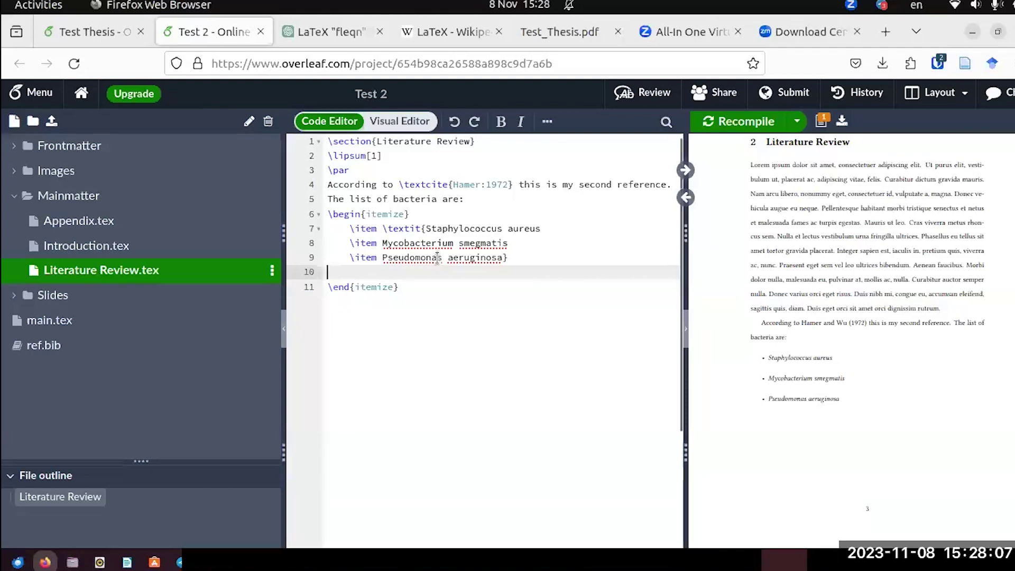
Add the line 'The list of antibiotics are:' below the bacteria list.
{"action": "left_click", "coordinate": [411, 288]}
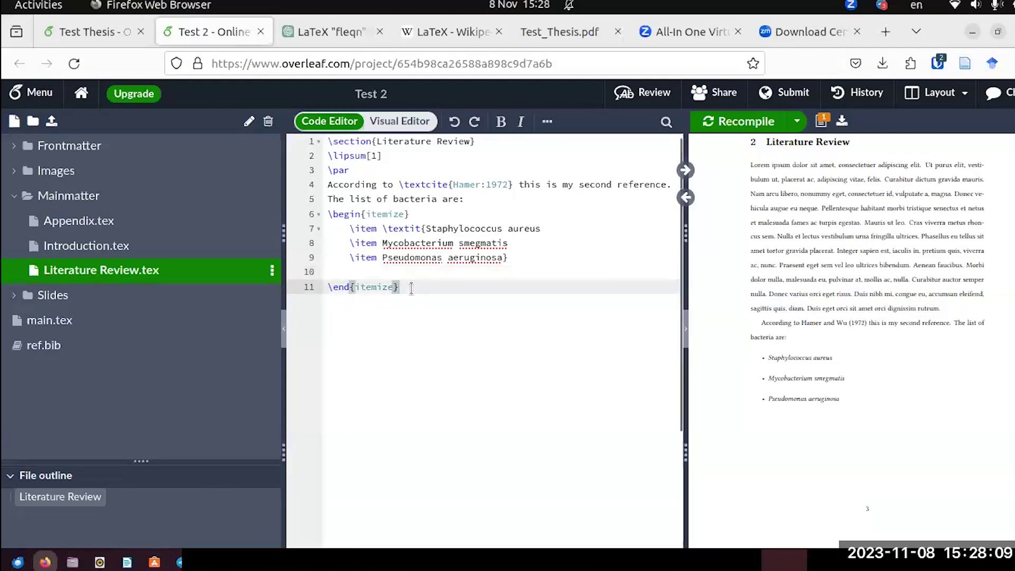
{"action": "key", "text": "Return"}
{"action": "key", "text": "Return"}
{"action": "type", "text": "T"}
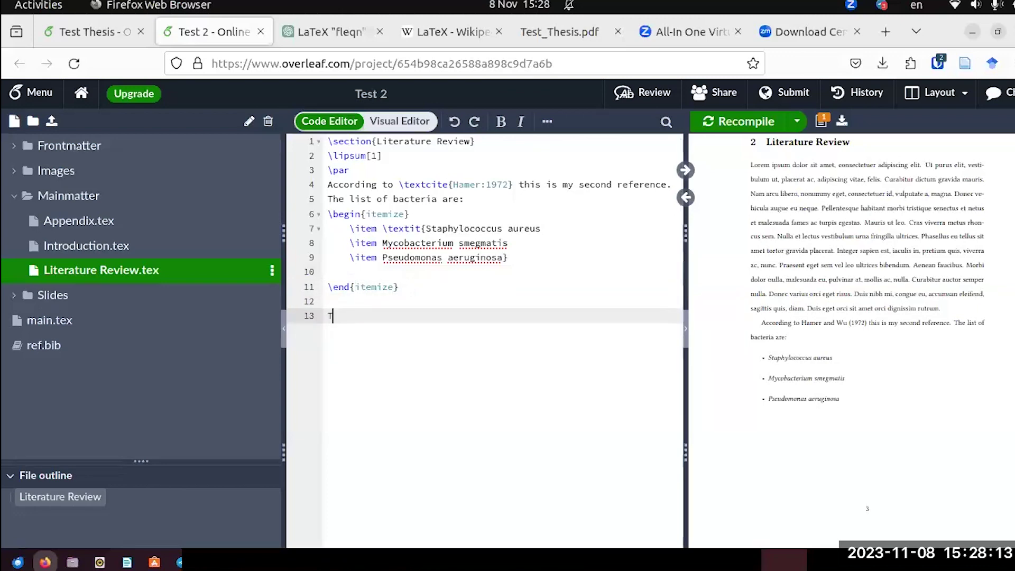
{"action": "type", "text": "he list of antibioti"}
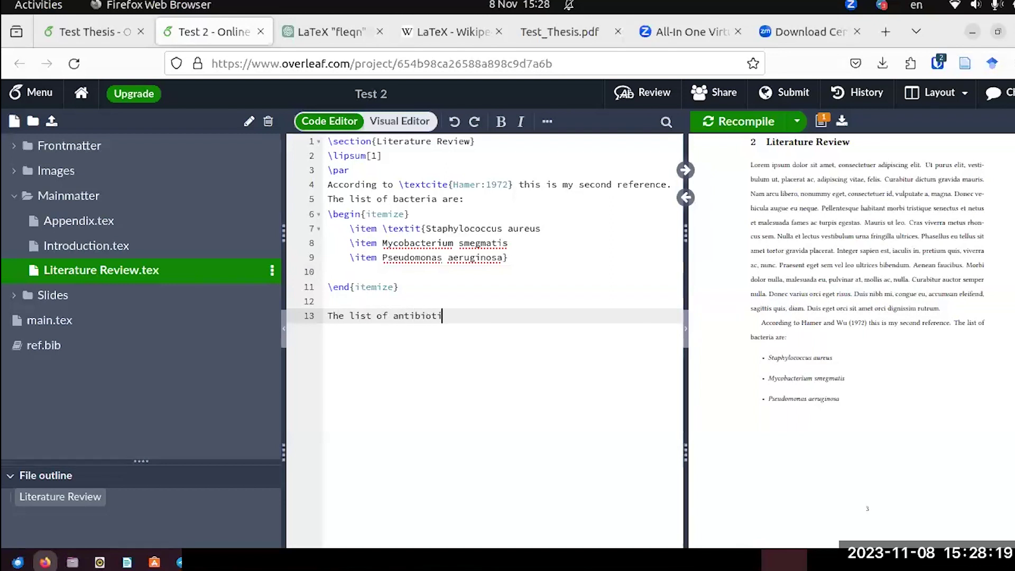
{"action": "type", "text": "cs are:"}
List amoxicillin, ciprofloxacin and cefuroxime on separate lines beneath it, then select those three lines.
{"action": "key", "text": "Return"}
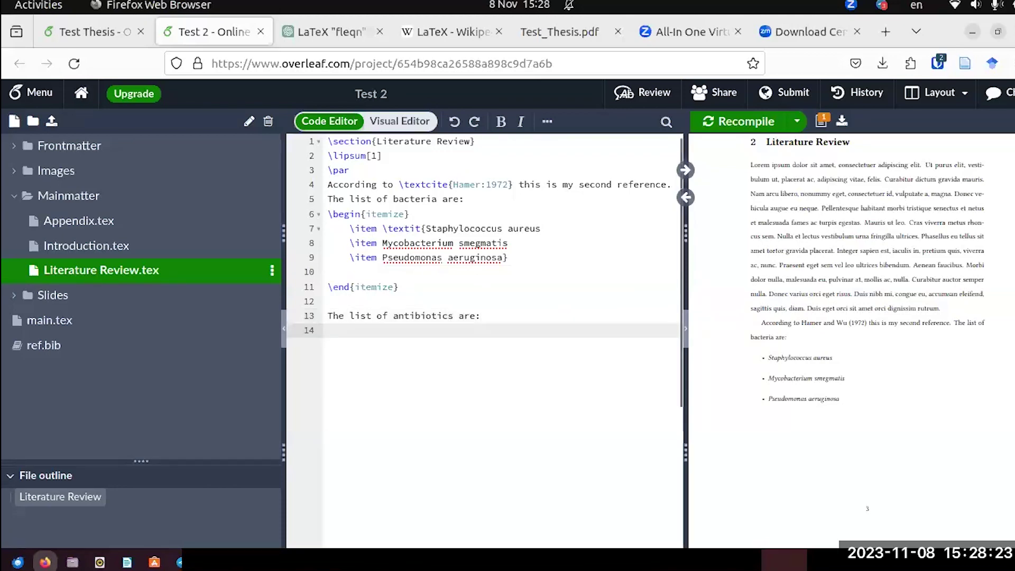
{"action": "type", "text": "amo"}
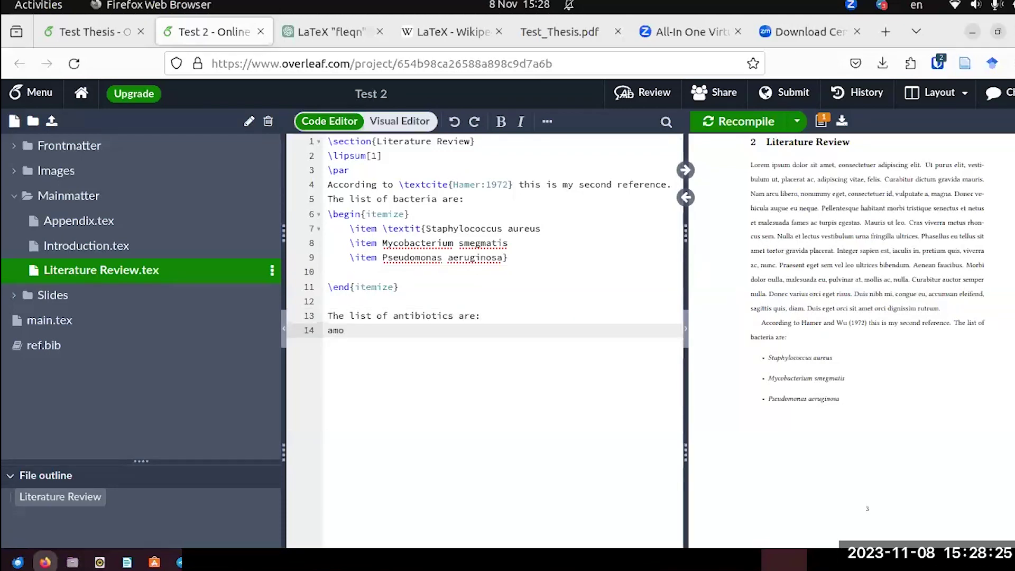
{"action": "type", "text": "xicillin"}
{"action": "key", "text": "Return"}
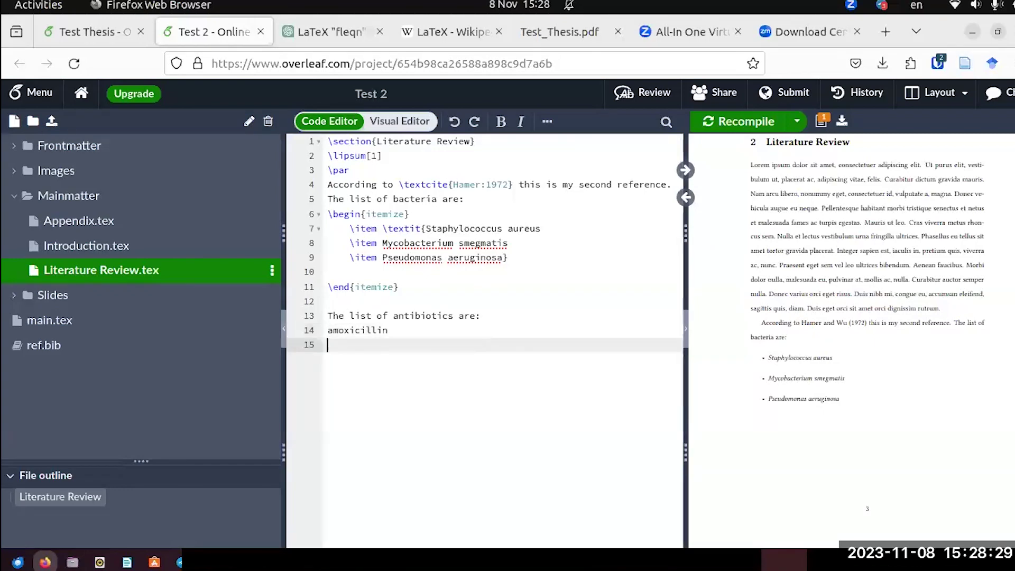
{"action": "type", "text": "ciprofloxaci"}
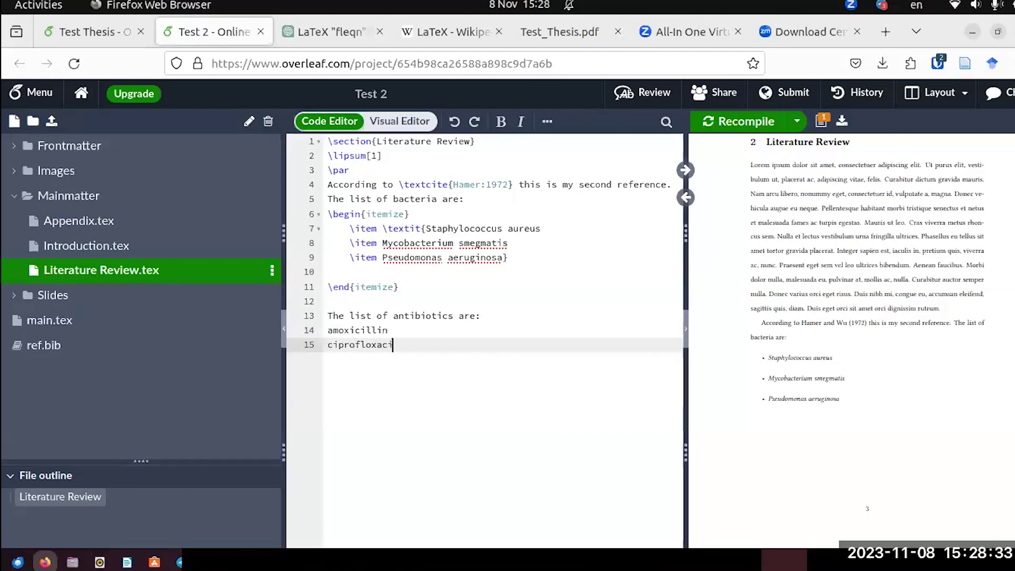
{"action": "type", "text": "n"}
{"action": "key", "text": "Return"}
{"action": "type", "text": "c"}
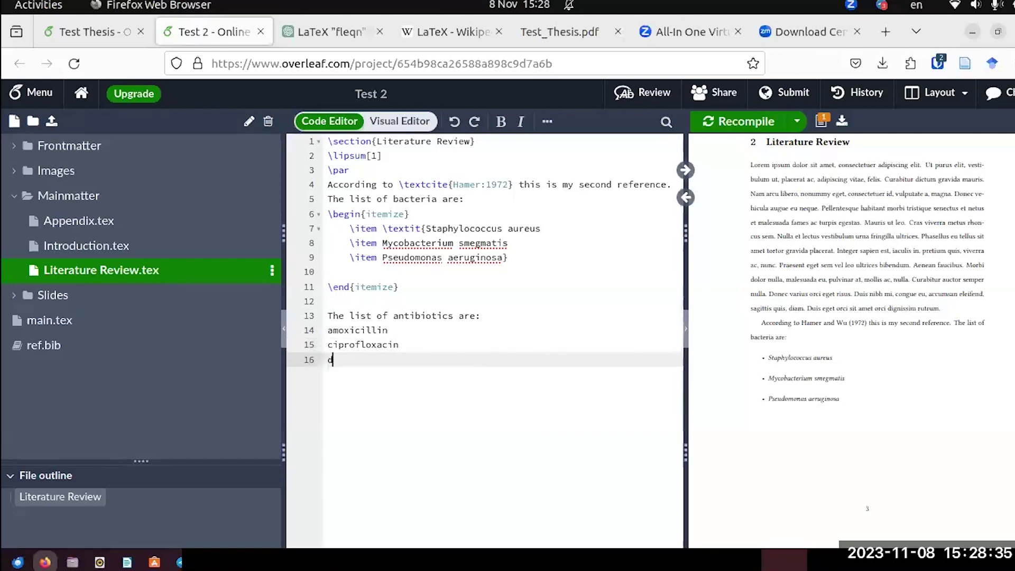
{"action": "type", "text": "efurixi"}
{"action": "key", "text": "BackSpace"}
{"action": "key", "text": "BackSpace"}
{"action": "key", "text": "BackSpace"}
{"action": "type", "text": "oxi"}
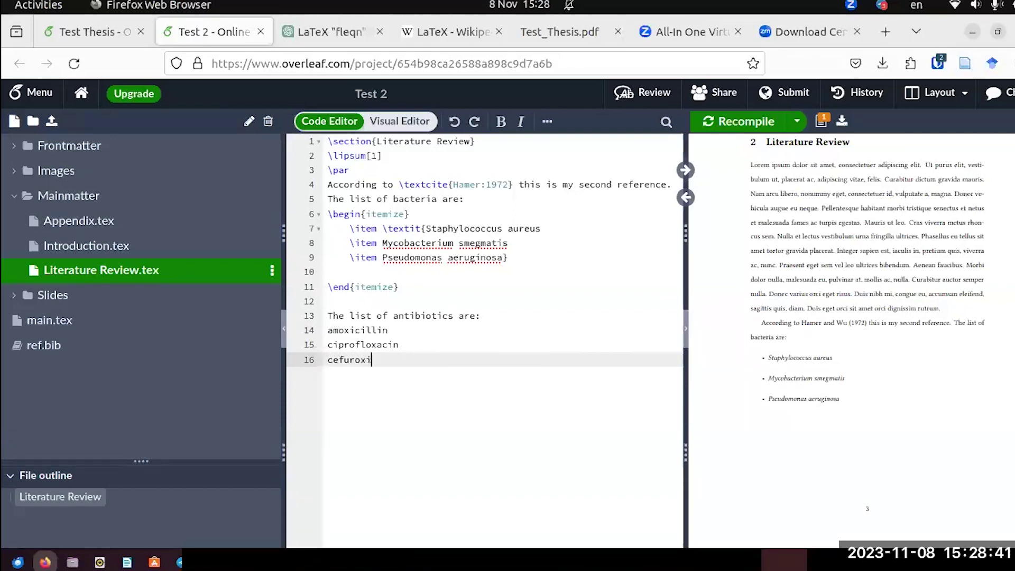
{"action": "type", "text": "me"}
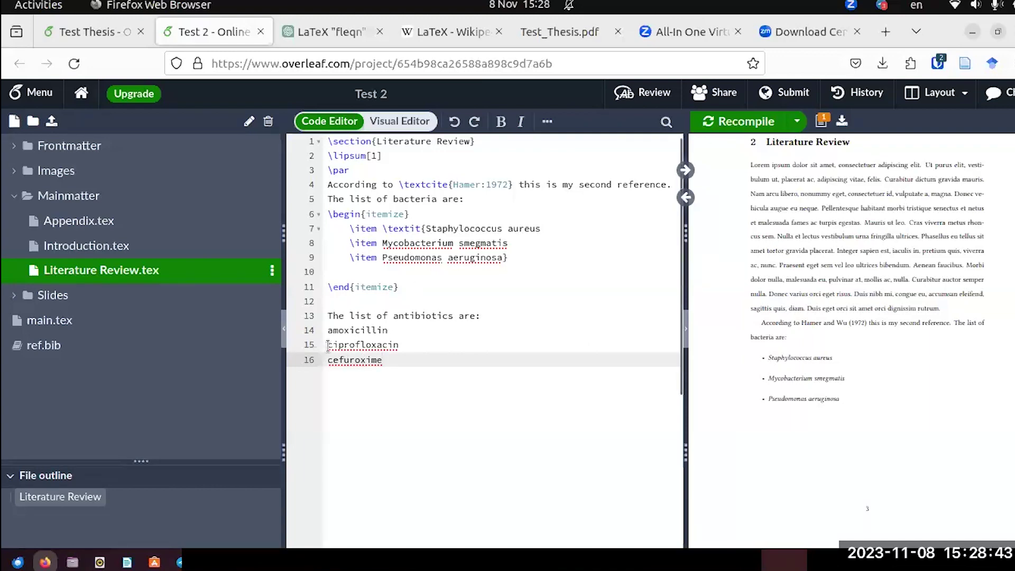
{"action": "left_click_drag", "start_coordinate": [328, 330], "coordinate": [382, 359]}
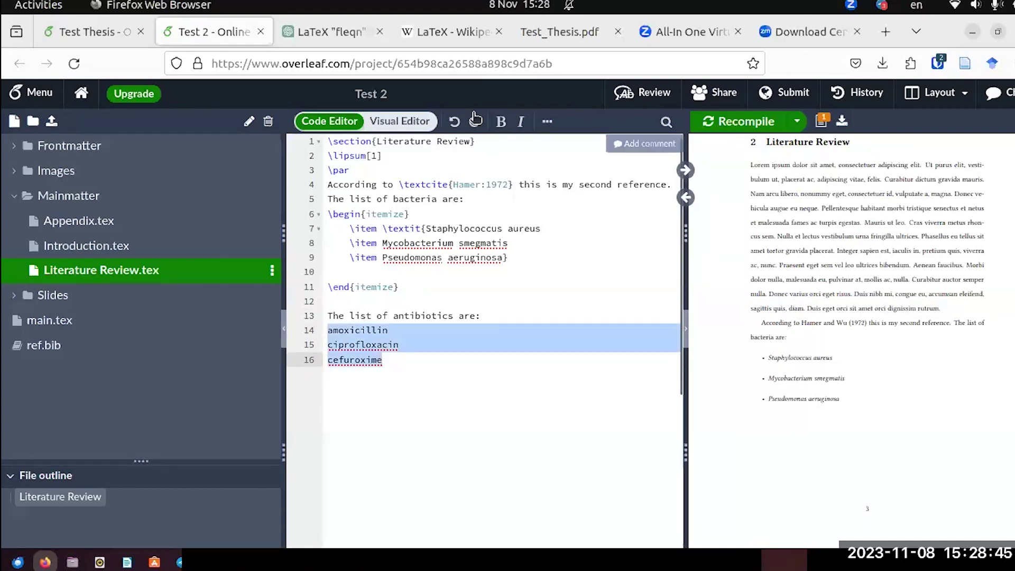
Convert the selected amoxicillin, ciprofloxacin and cefuroxime lines into a numbered list, then return to Code Editor.
{"action": "left_click", "coordinate": [406, 121]}
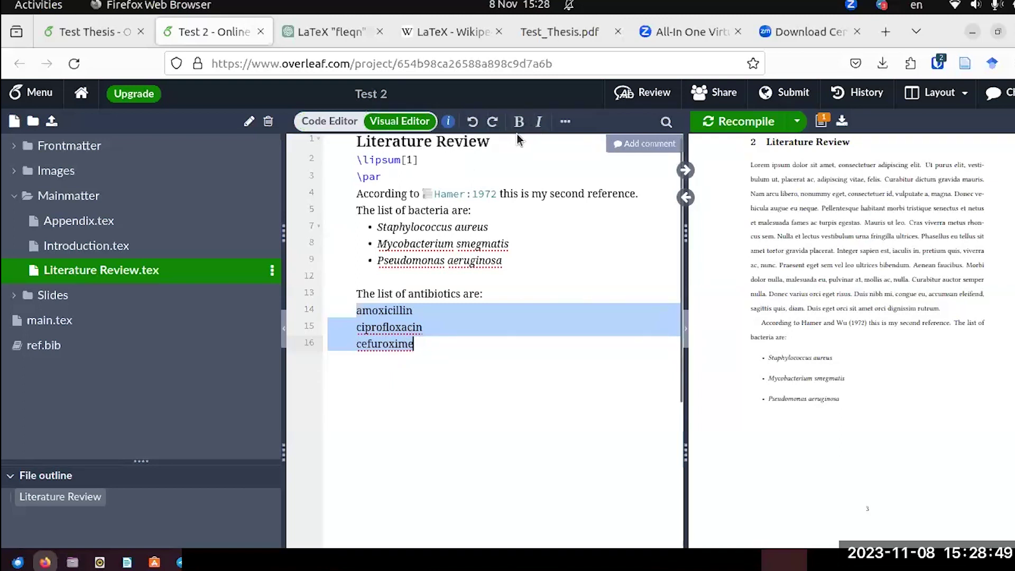
{"action": "left_click", "coordinate": [572, 126]}
{"action": "left_click", "coordinate": [598, 175]}
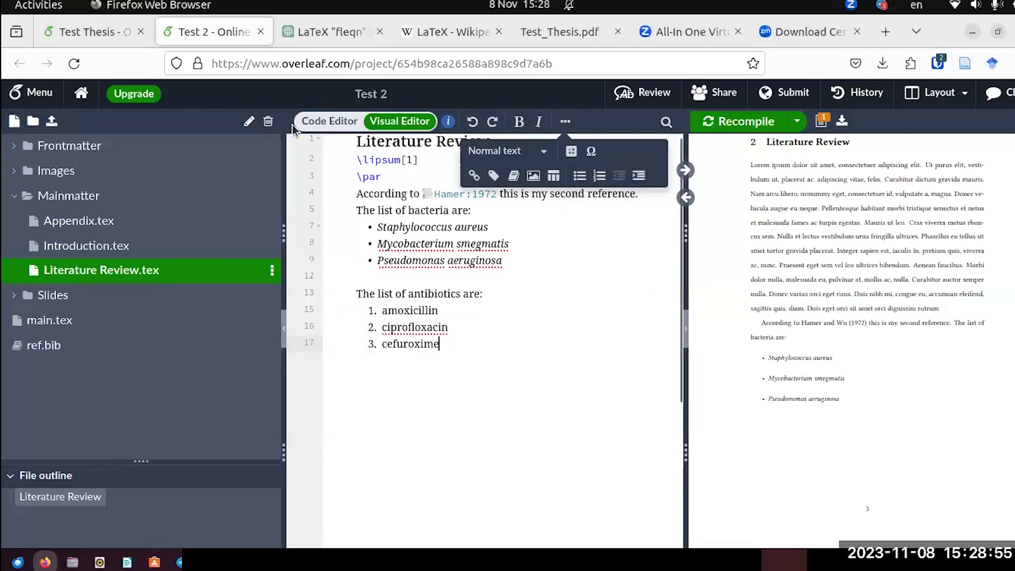
{"action": "left_click", "coordinate": [317, 124]}
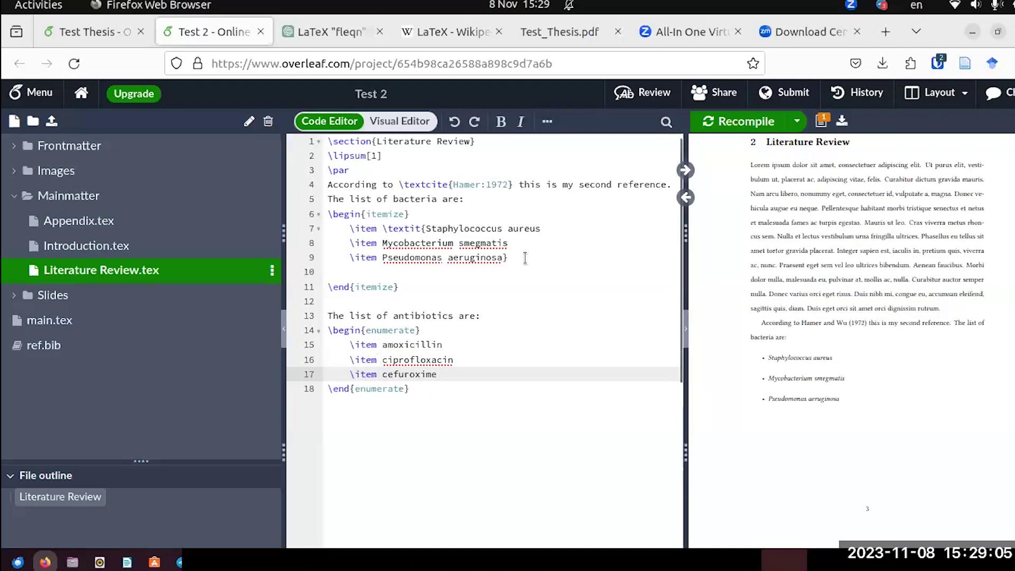
Recompile and check the antibiotics numbered 1–3 in the PDF preview.
{"action": "left_click", "coordinate": [757, 120]}
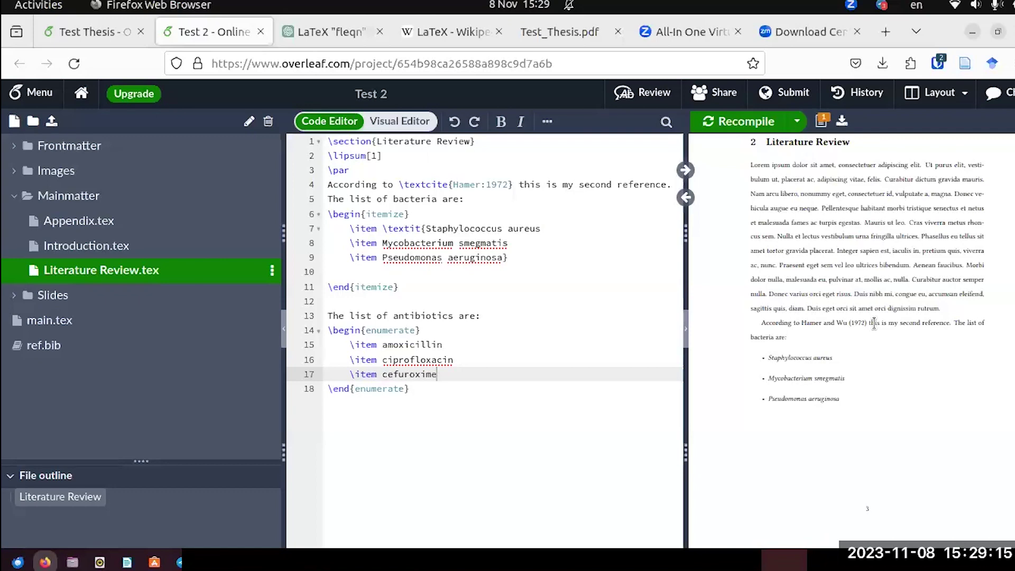
{"action": "scroll", "coordinate": [875, 328], "scroll_direction": "down", "scroll_amount": 5}
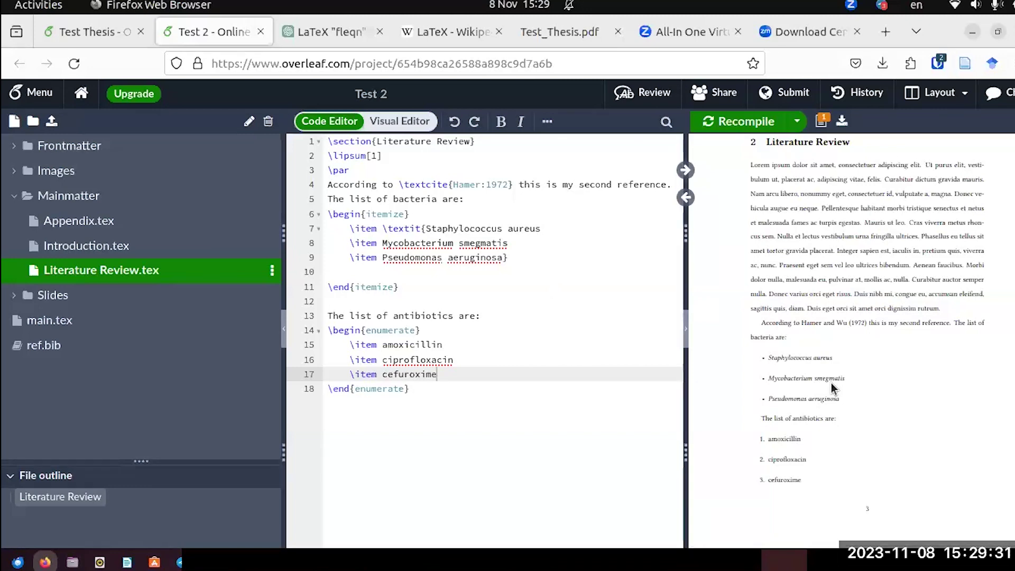
{"action": "scroll", "coordinate": [834, 376], "scroll_direction": "down", "scroll_amount": 1}
{"action": "scroll", "coordinate": [835, 359], "scroll_direction": "up", "scroll_amount": 10}
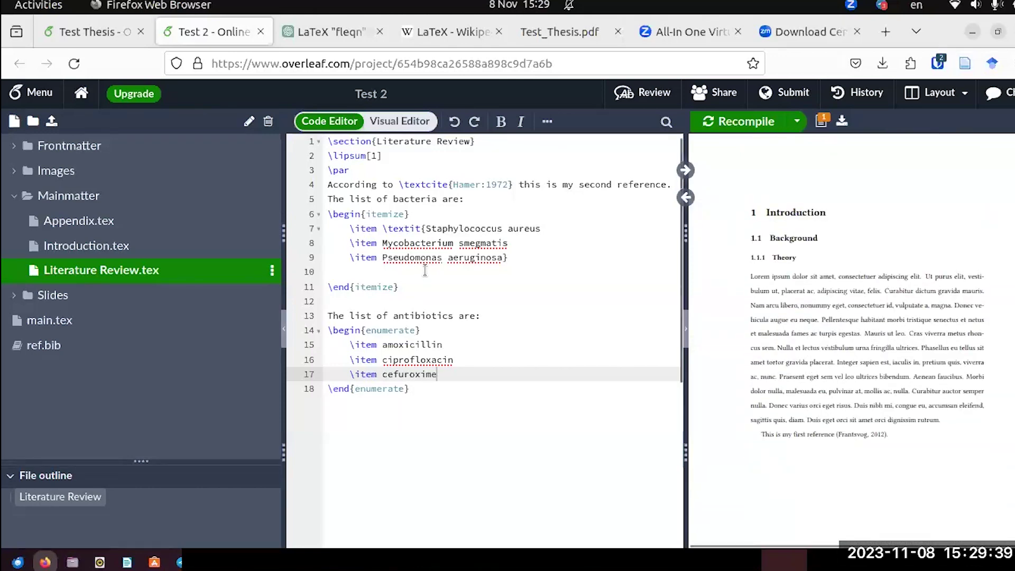
Open Introduction.tex and add 'This is my first figure.' on a new line after the Frantsvog citation.
{"action": "left_click", "coordinate": [51, 244]}
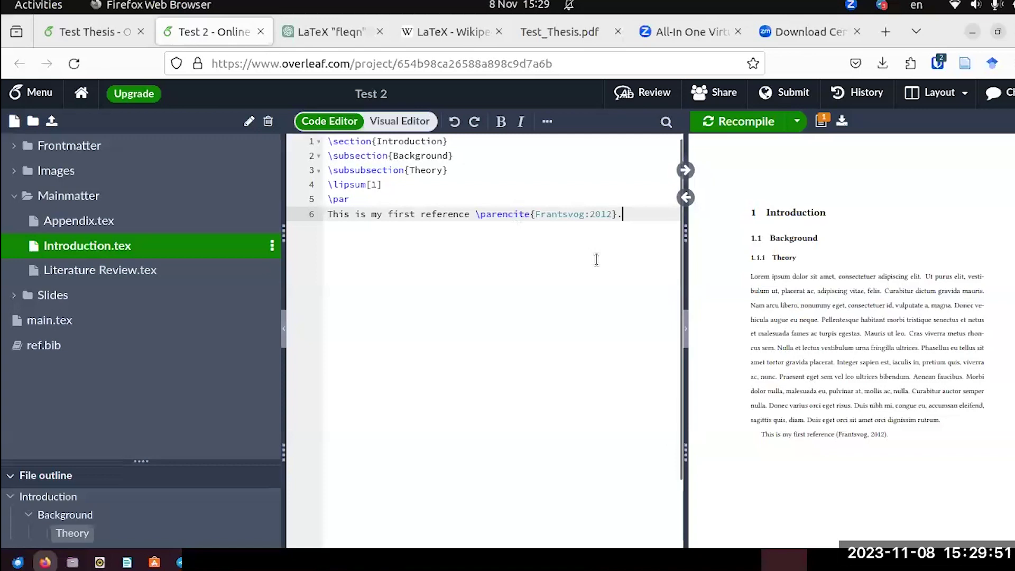
{"action": "key", "text": "Return"}
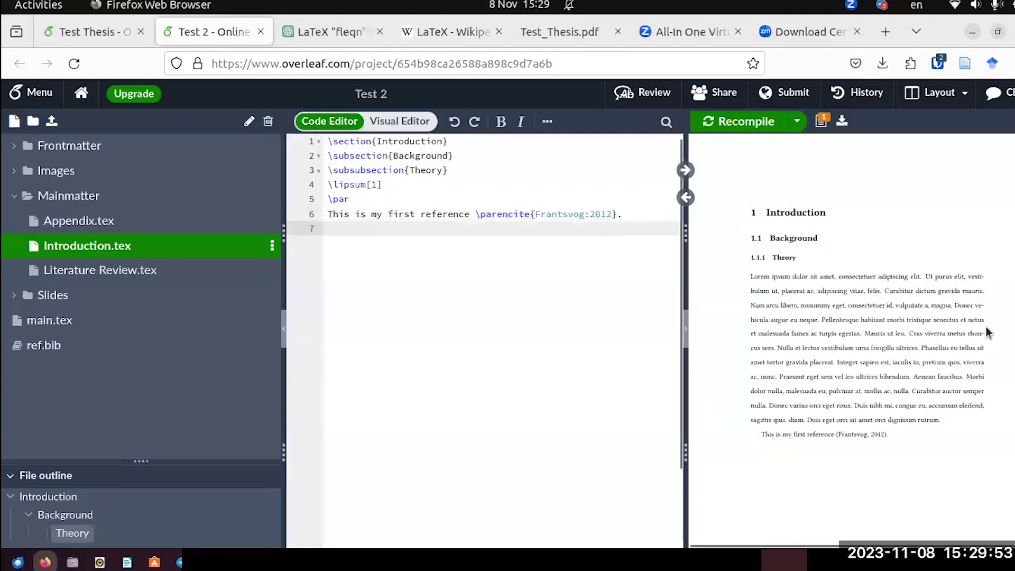
{"action": "scroll", "coordinate": [985, 328], "scroll_direction": "down", "scroll_amount": 3}
{"action": "type", "text": "T"}
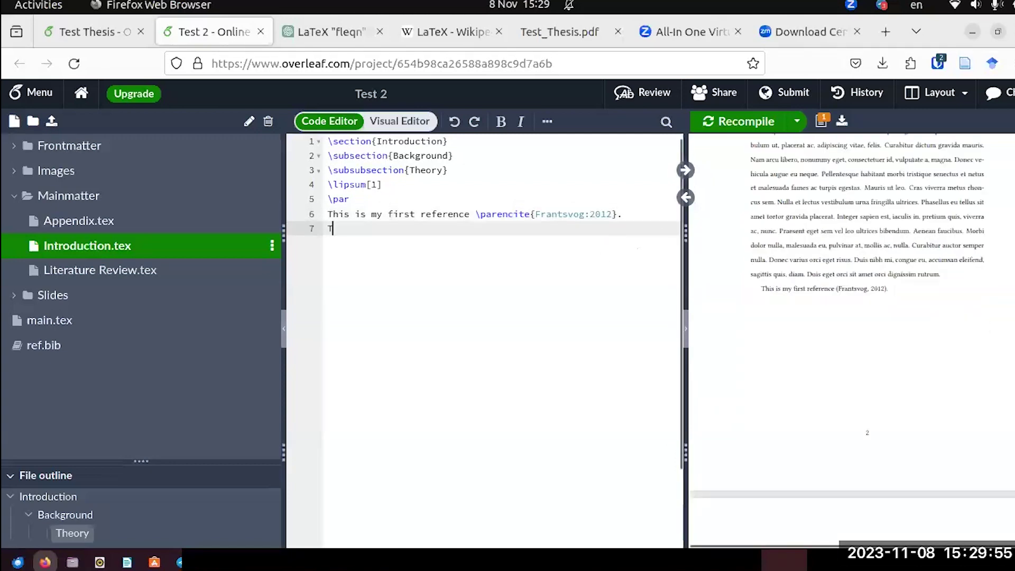
{"action": "type", "text": "hi"}
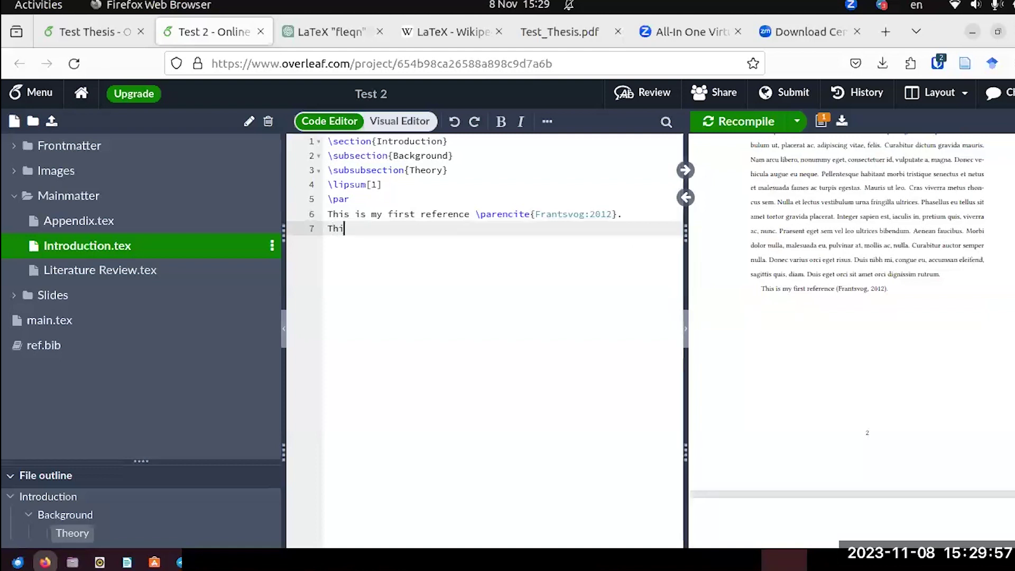
{"action": "type", "text": "s is my first"}
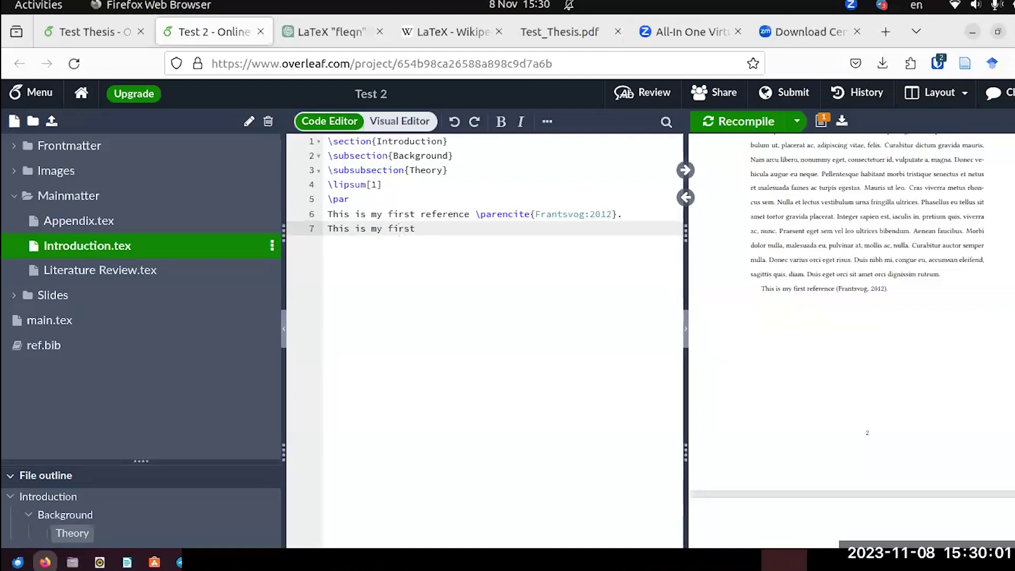
{"action": "type", "text": " figure."}
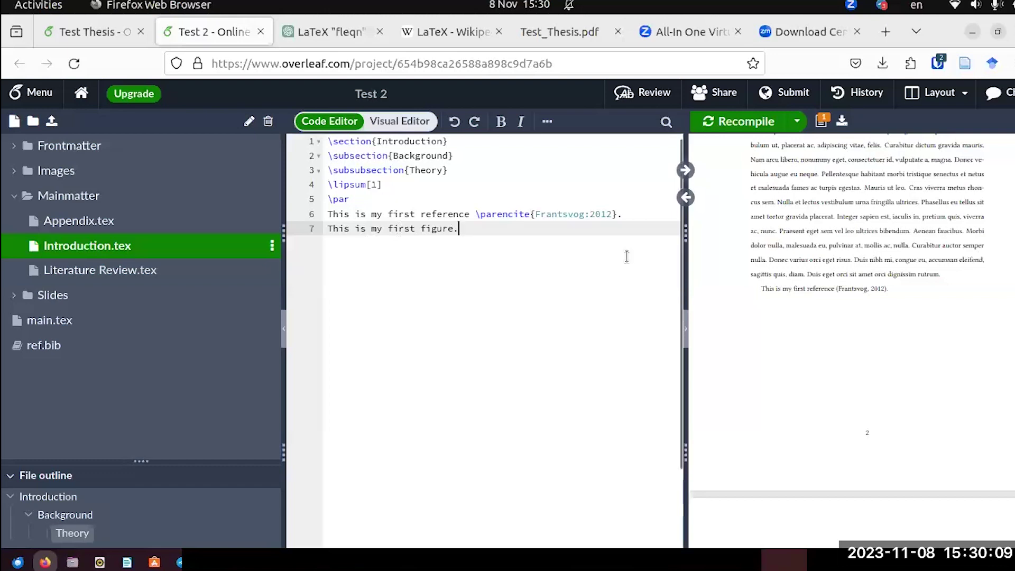
{"action": "key", "text": "BackSpace"}
{"action": "key", "text": "BackSpace"}
{"action": "key", "text": "BackSpace"}
{"action": "key", "text": "BackSpace"}
{"action": "key", "text": "BackSpace"}
{"action": "key", "text": "BackSpace"}
{"action": "key", "text": "BackSpace"}
{"action": "type", "text": "image"}
{"action": "key", "text": "BackSpace"}
{"action": "key", "text": "BackSpace"}
{"action": "key", "text": "BackSpace"}
{"action": "type", "text": "figure."}
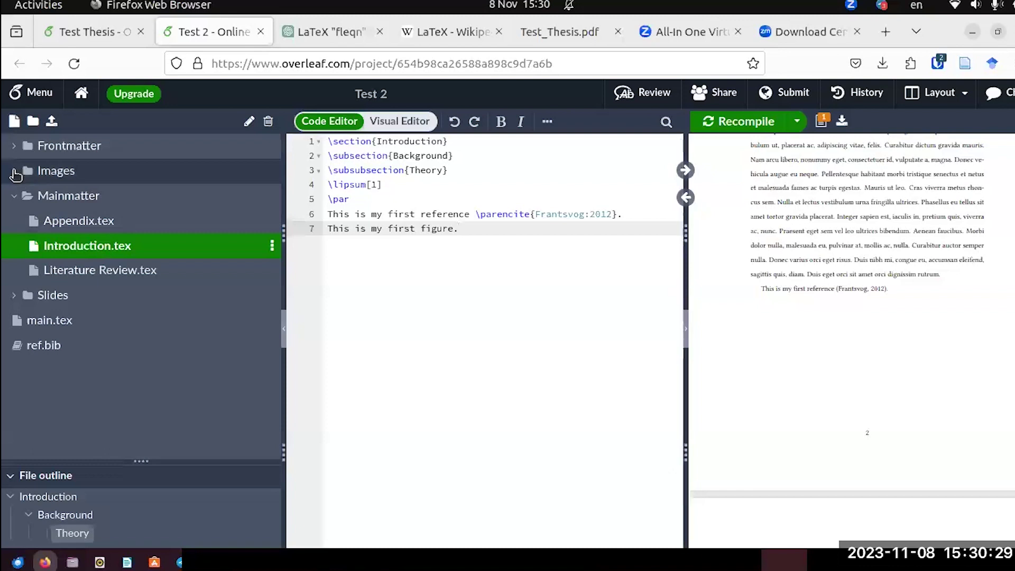
{"action": "left_click", "coordinate": [15, 173]}
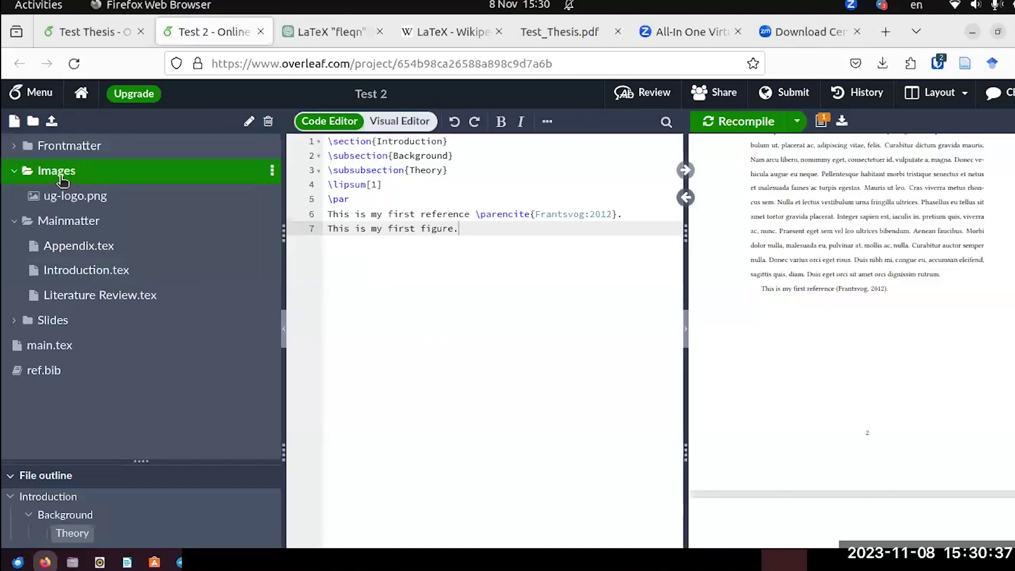
{"action": "right_click", "coordinate": [63, 178]}
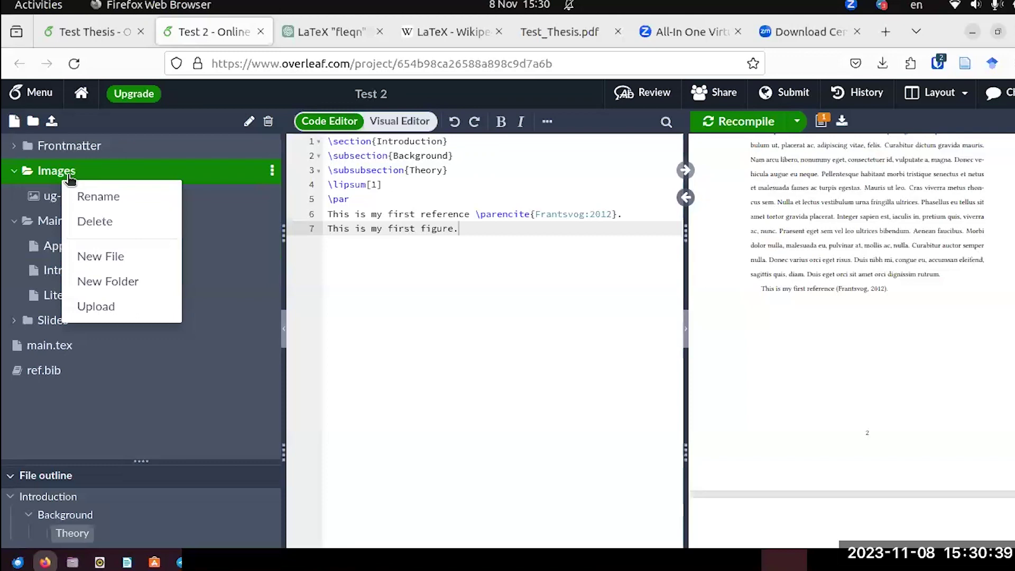
{"action": "key", "text": "Return"}
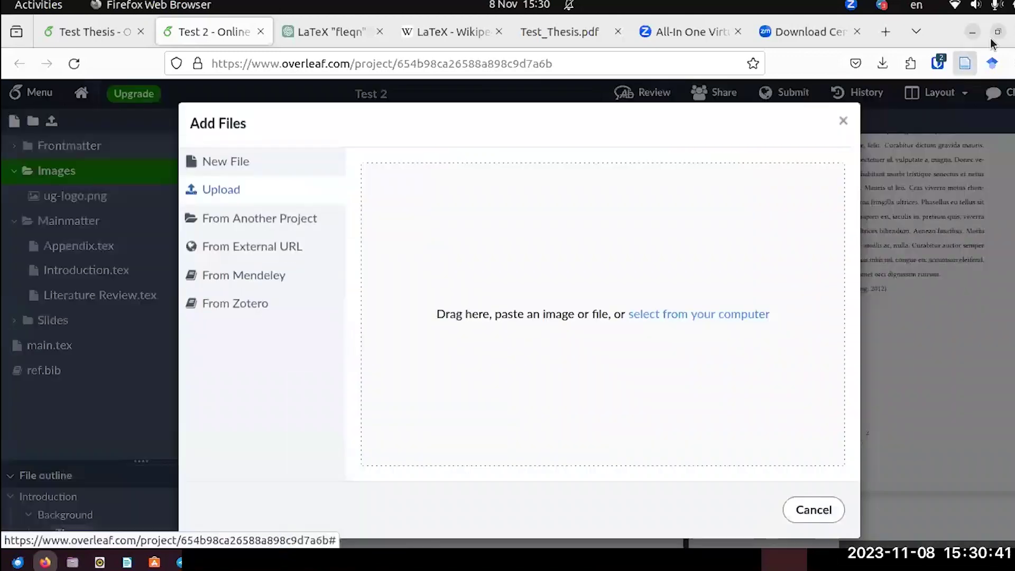
{"action": "key", "text": "super+Down"}
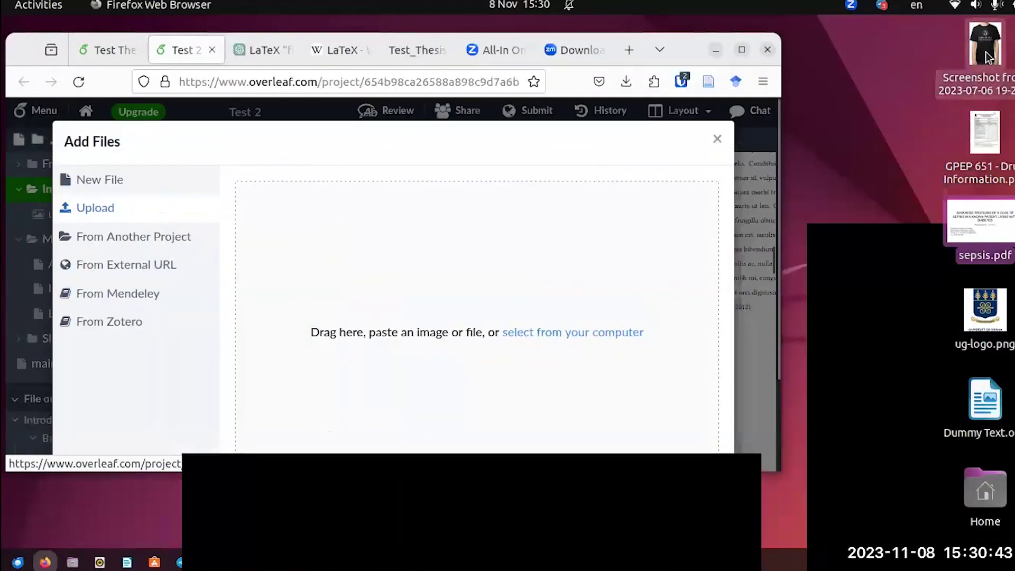
{"action": "left_click_drag", "start_coordinate": [950, 90], "coordinate": [431, 321]}
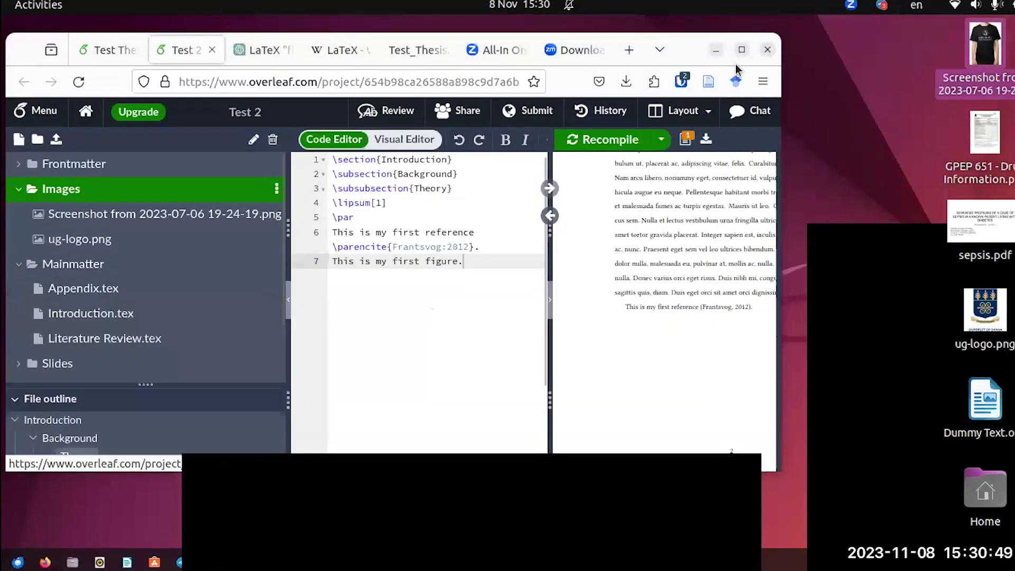
{"action": "left_click", "coordinate": [742, 49]}
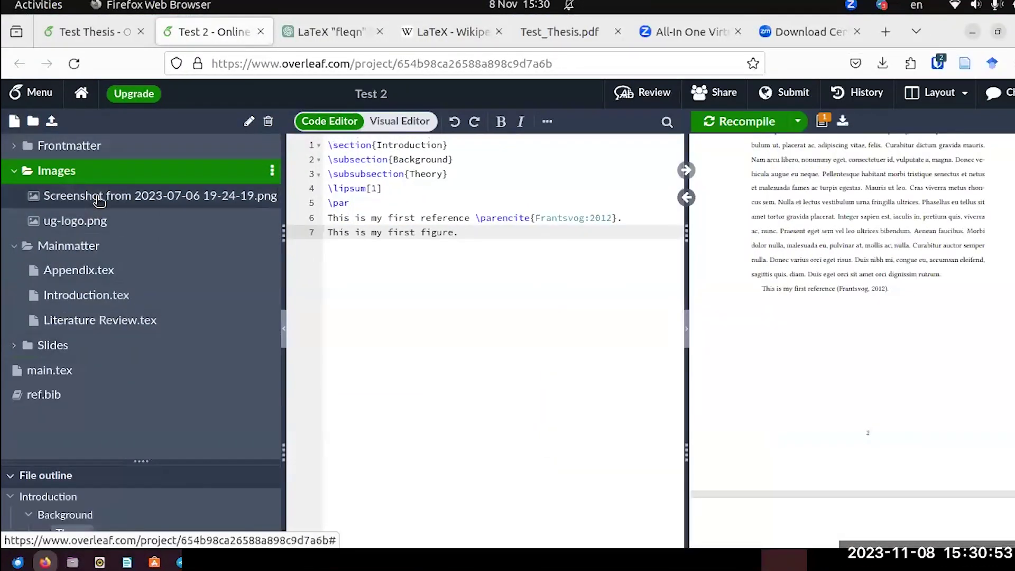
Rename the uploaded screenshot in Images to T-shirt.png, then bring Introduction.tex back into the editor.
{"action": "right_click", "coordinate": [100, 200]}
{"action": "left_click", "coordinate": [119, 216]}
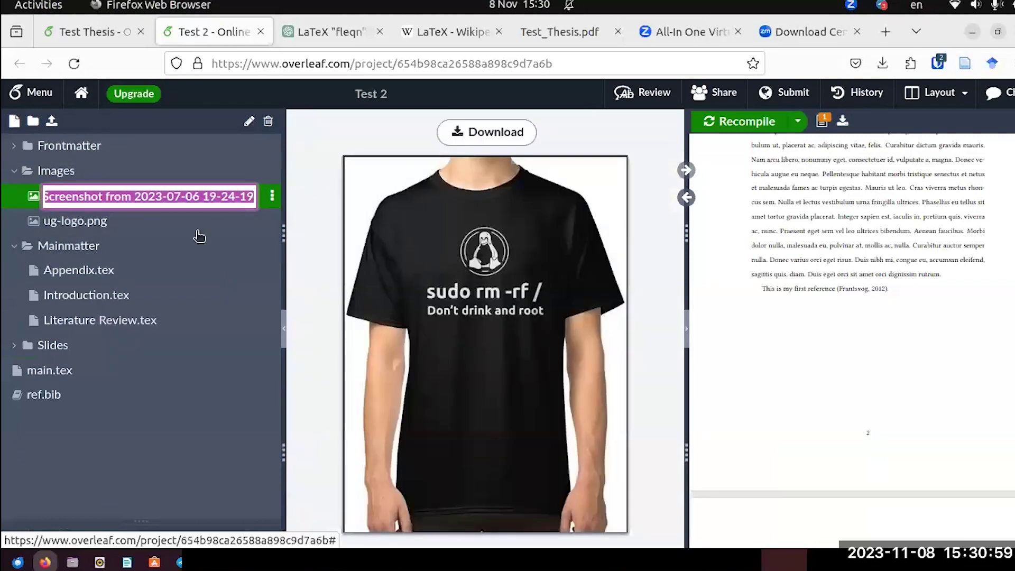
{"action": "type", "text": "t.png"}
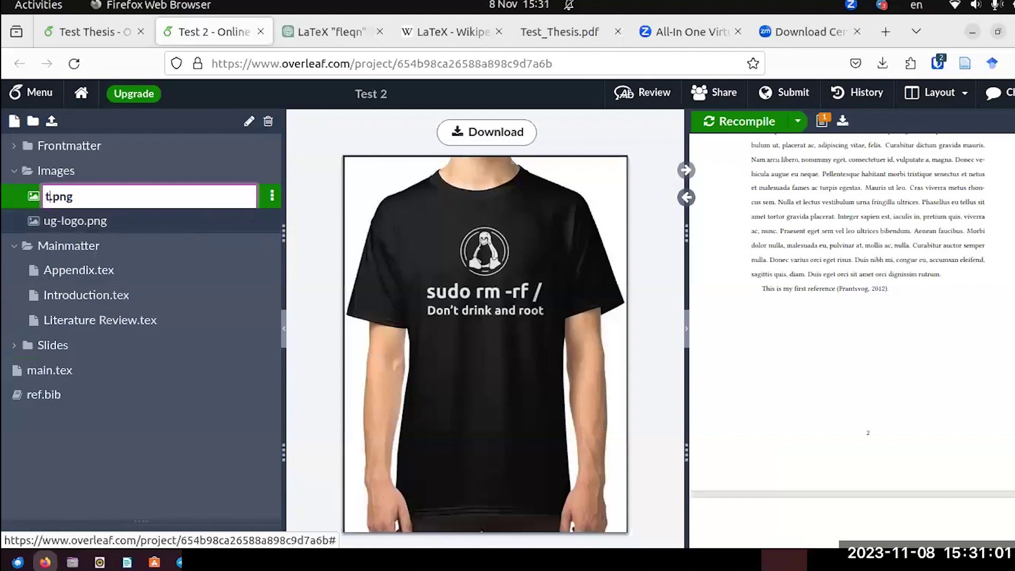
{"action": "key", "text": "BackSpace"}
{"action": "type", "text": "T-shirt"}
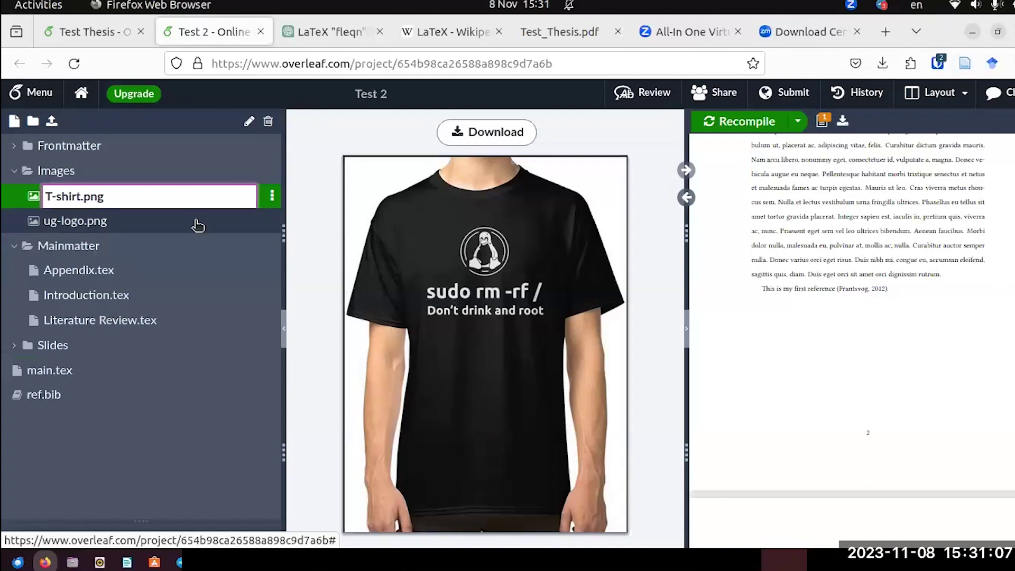
{"action": "key", "text": "Return"}
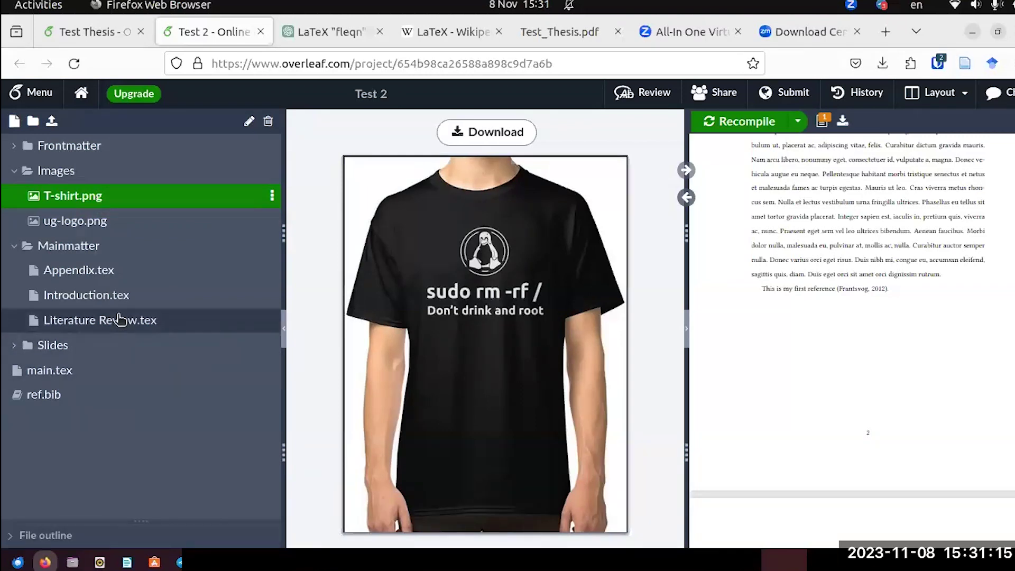
{"action": "left_click", "coordinate": [118, 294]}
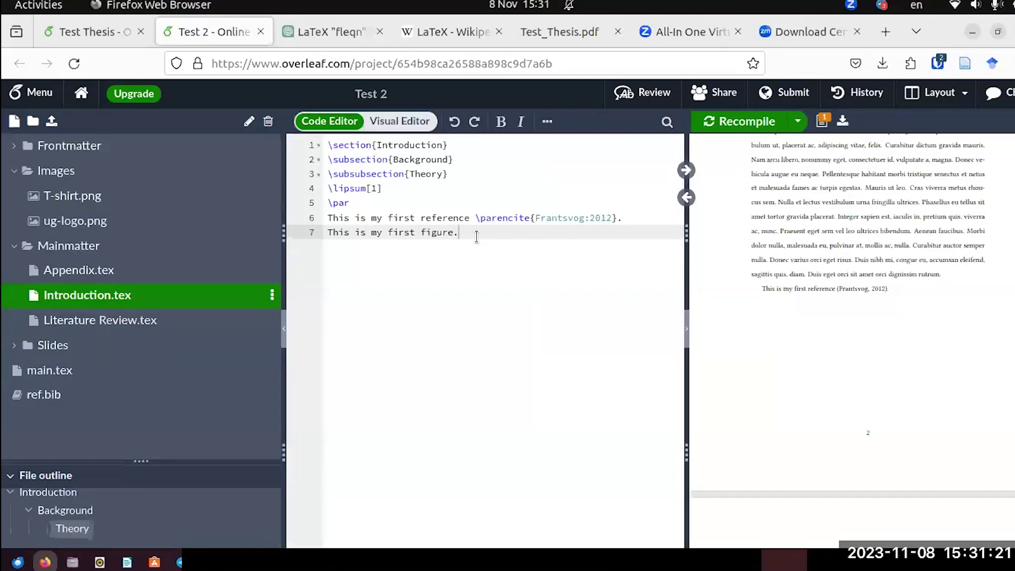
Leave an empty line 8 below 'This is my first figure.' in Test 2's Introduction.tex.
{"action": "key", "text": "Return"}
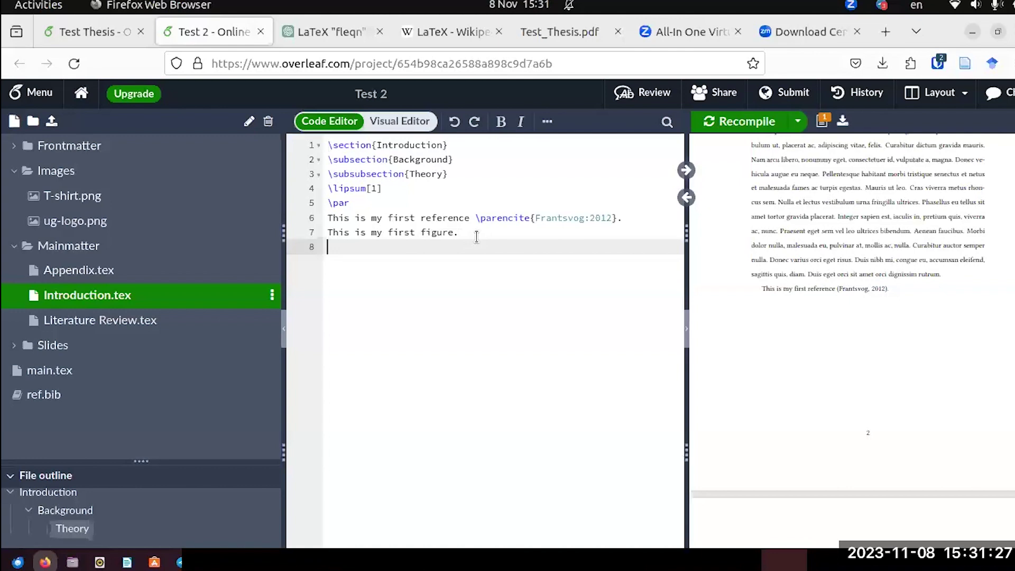
{"action": "type", "text": "\\inclu"}
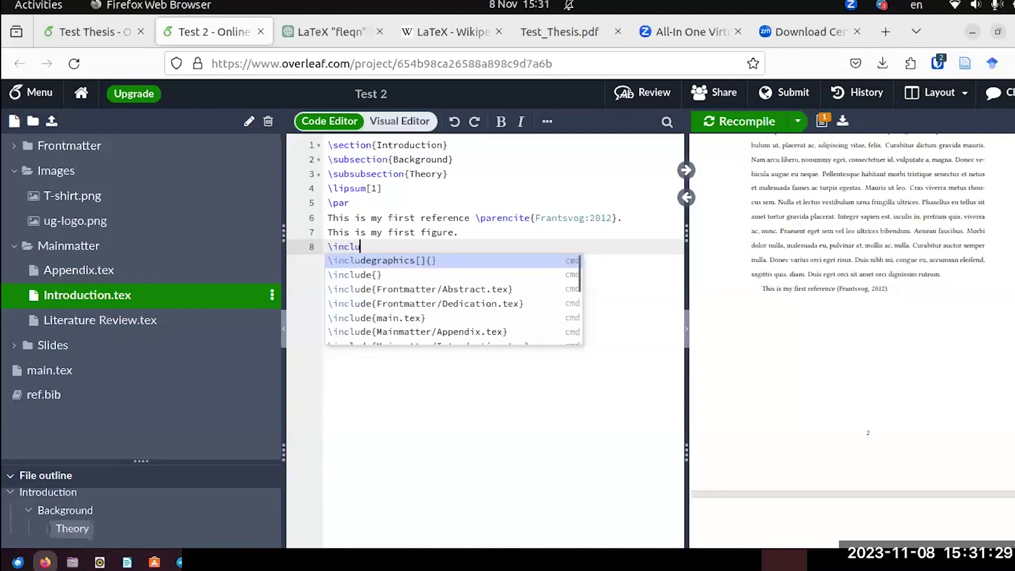
{"action": "type", "text": "defi"}
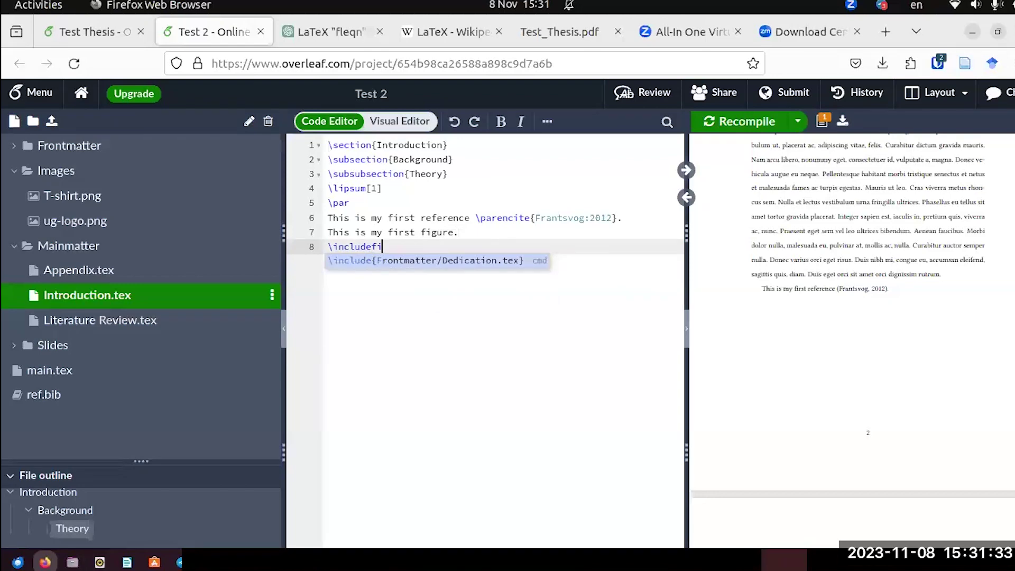
{"action": "key", "text": "BackSpace"}
{"action": "key", "text": "BackSpace"}
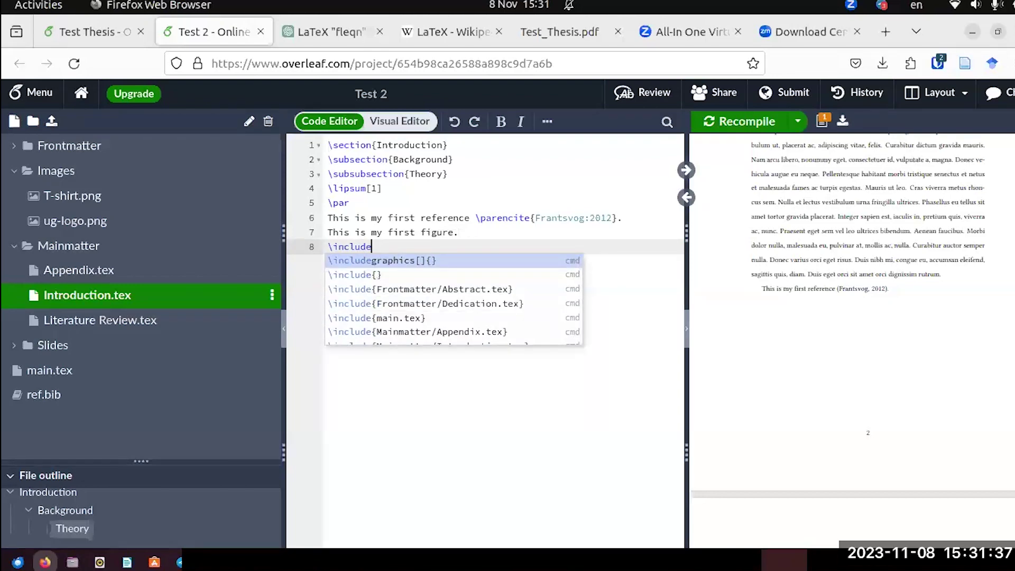
{"action": "key", "text": "BackSpace"}
{"action": "key", "text": "BackSpace"}
{"action": "key", "text": "BackSpace"}
{"action": "key", "text": "BackSpace"}
{"action": "key", "text": "BackSpace"}
{"action": "key", "text": "BackSpace"}
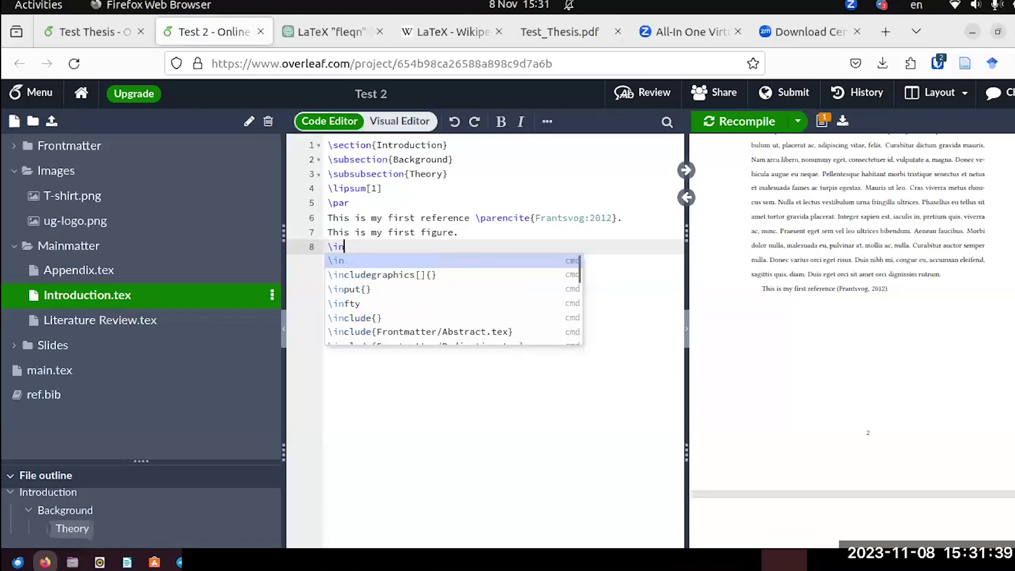
{"action": "key", "text": "BackSpace"}
{"action": "key", "text": "BackSpace"}
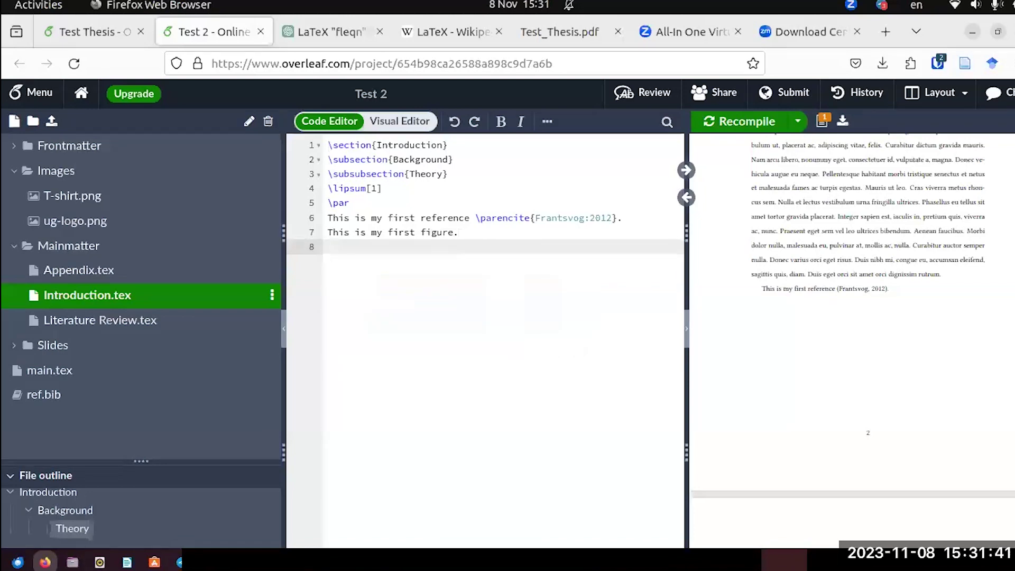
Look at the figure code in Test Thesis's Introduction.tex, then return to Test 2.
{"action": "left_click", "coordinate": [105, 33]}
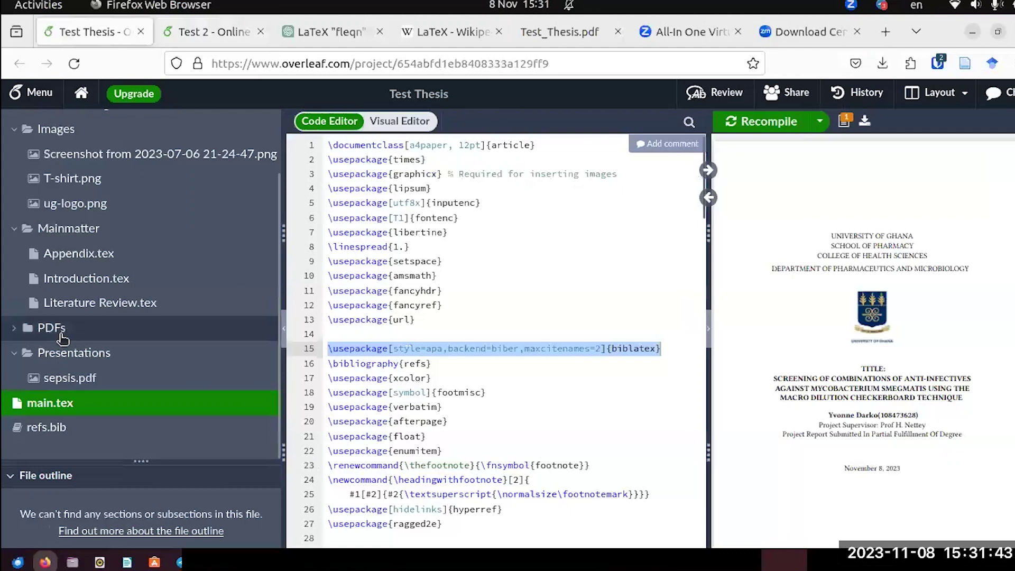
{"action": "left_click", "coordinate": [84, 278]}
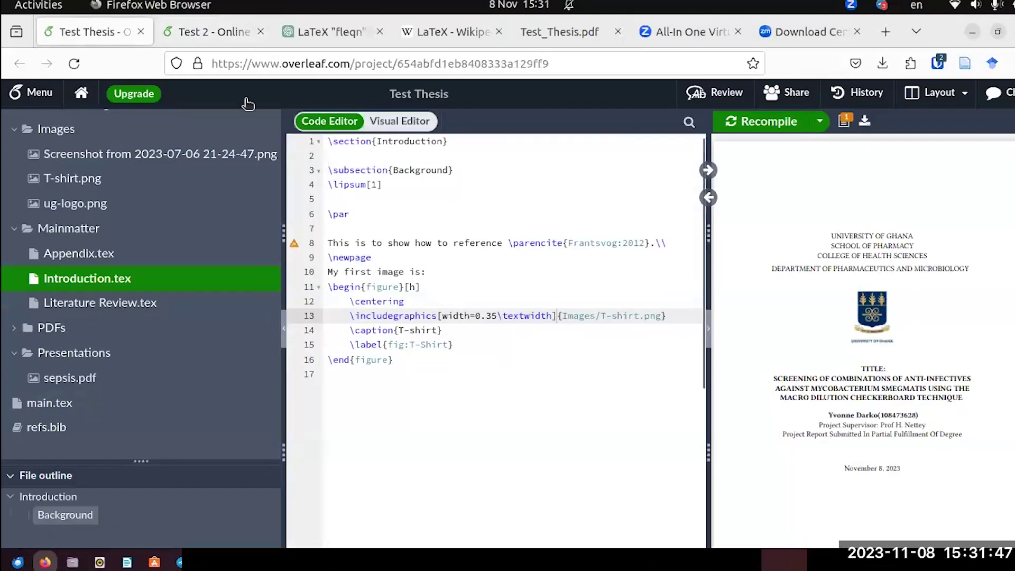
{"action": "left_click", "coordinate": [206, 31]}
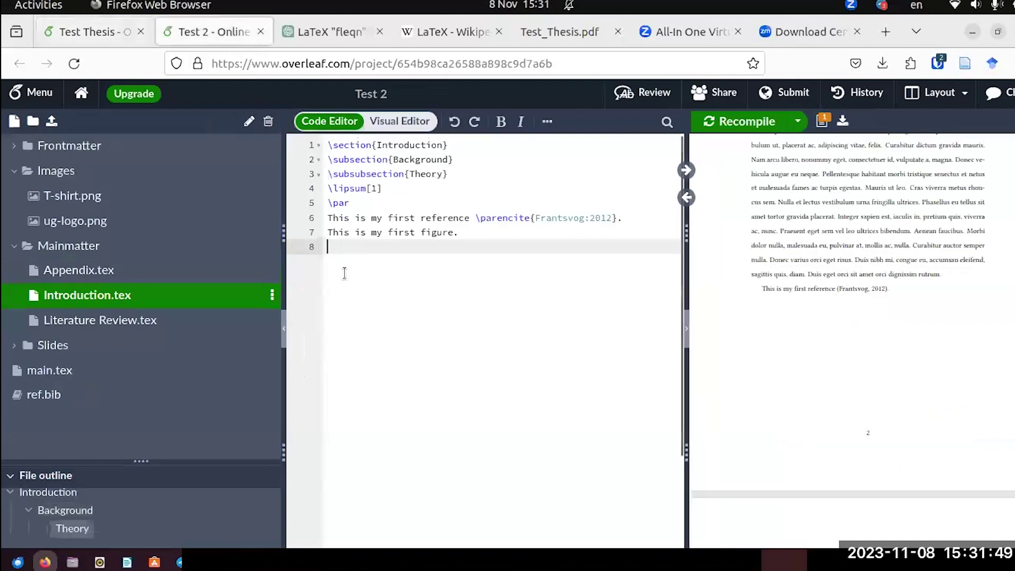
Insert a figure environment showing Images/T-shirt.png, captioned T-shirt, with label fig:T-shirt.
{"action": "type", "text": "\\"}
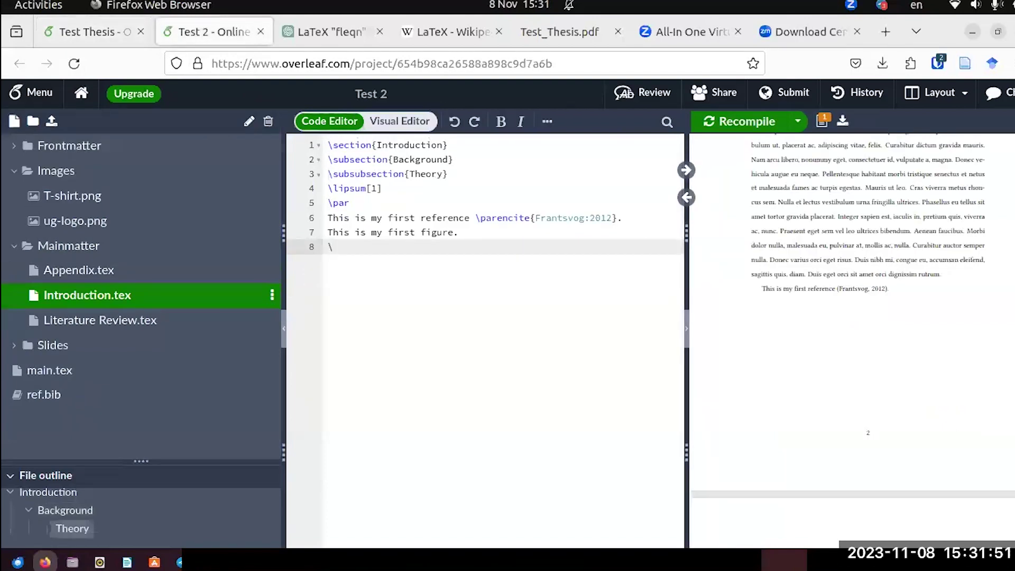
{"action": "type", "text": "beg"}
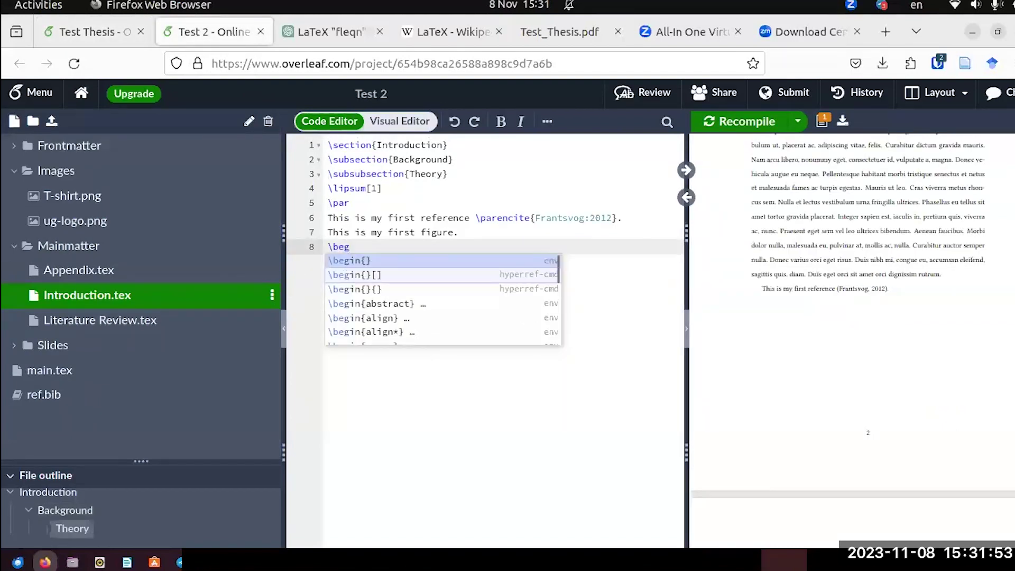
{"action": "type", "text": "in"}
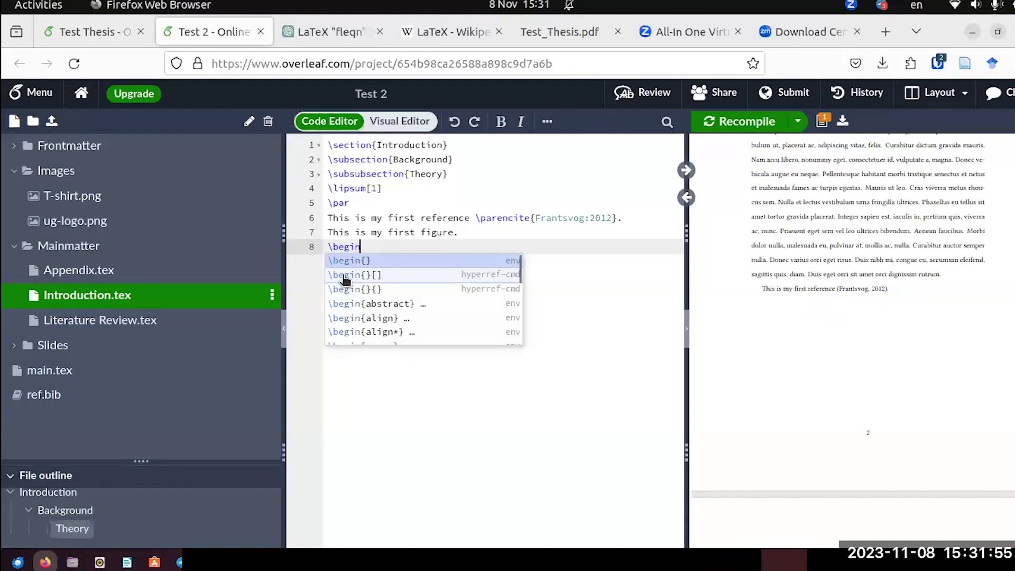
{"action": "type", "text": "{fi"}
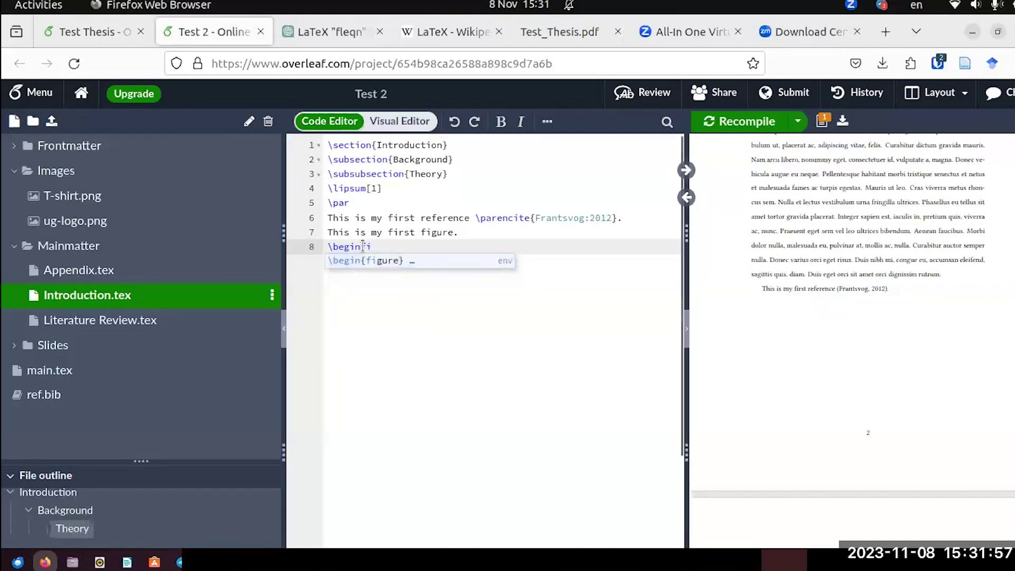
{"action": "key", "text": "Return"}
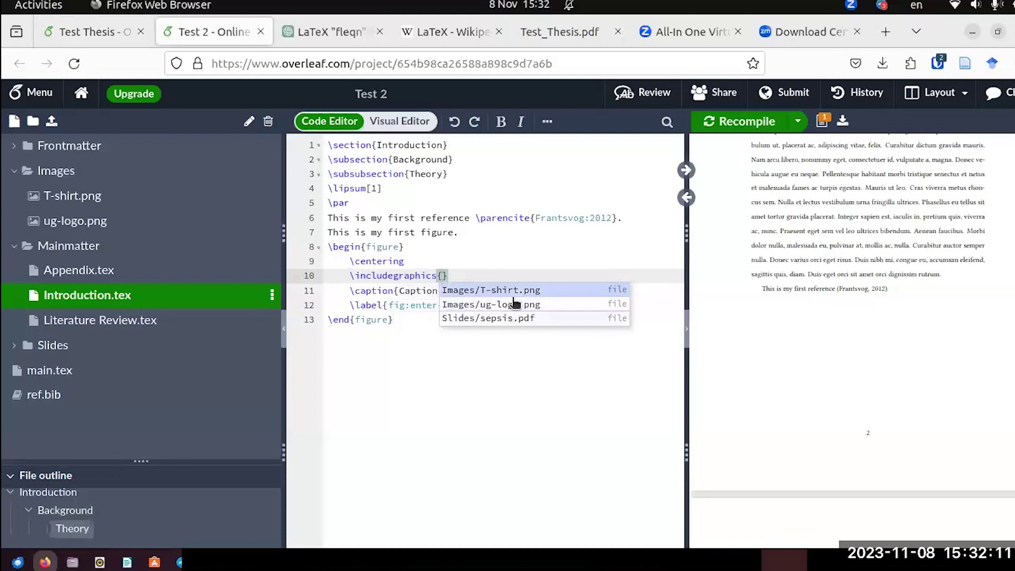
{"action": "left_click", "coordinate": [511, 293]}
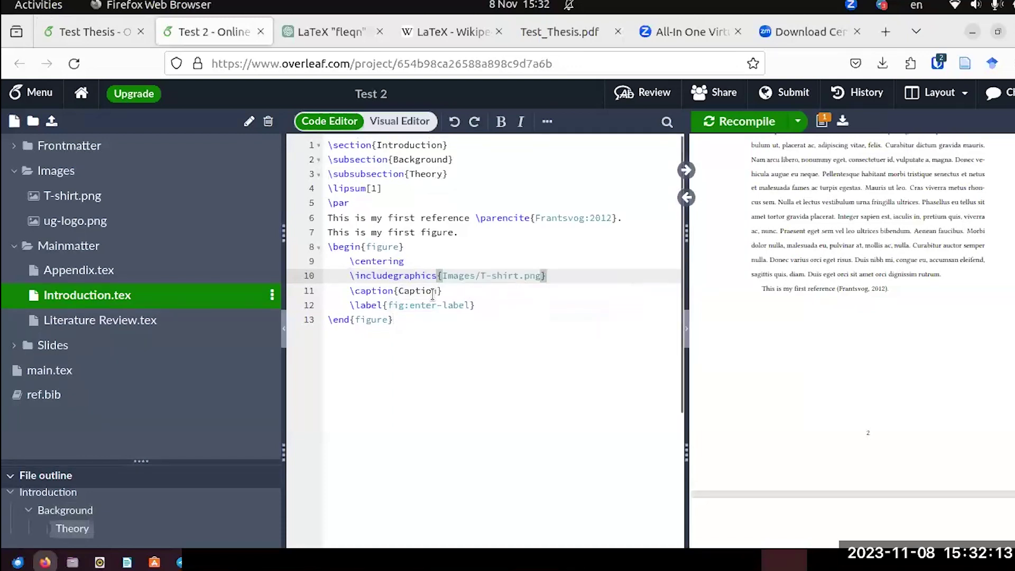
{"action": "left_click_drag", "start_coordinate": [437, 291], "coordinate": [400, 290]}
{"action": "type", "text": "T-"}
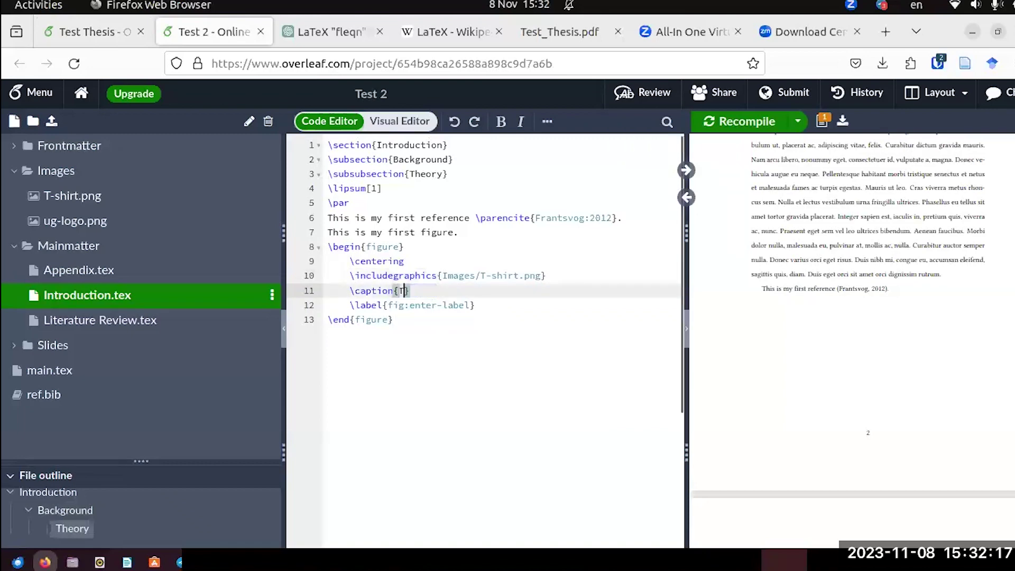
{"action": "type", "text": "shirt"}
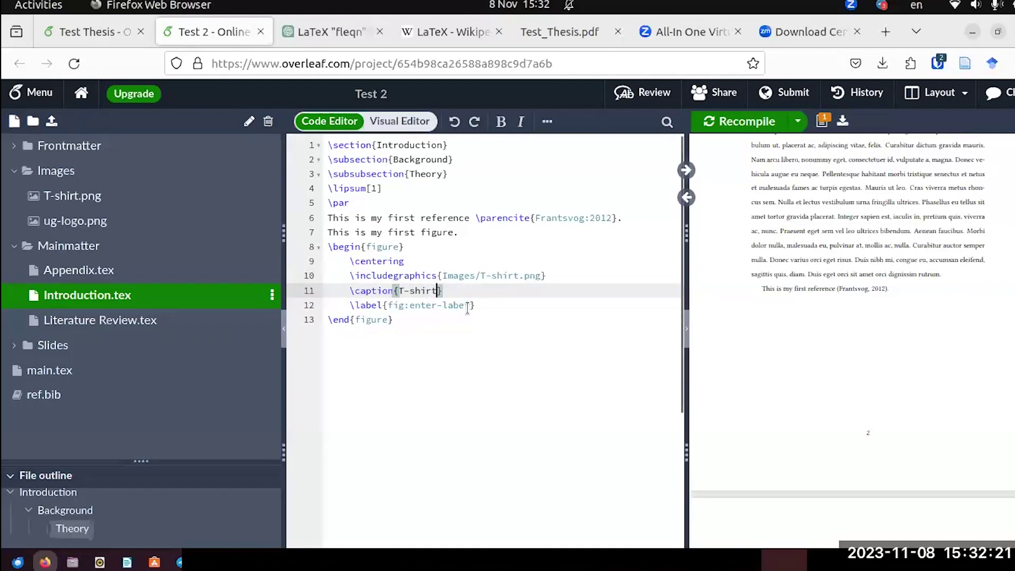
{"action": "left_click_drag", "start_coordinate": [469, 305], "coordinate": [410, 305]}
{"action": "type", "text": "T"}
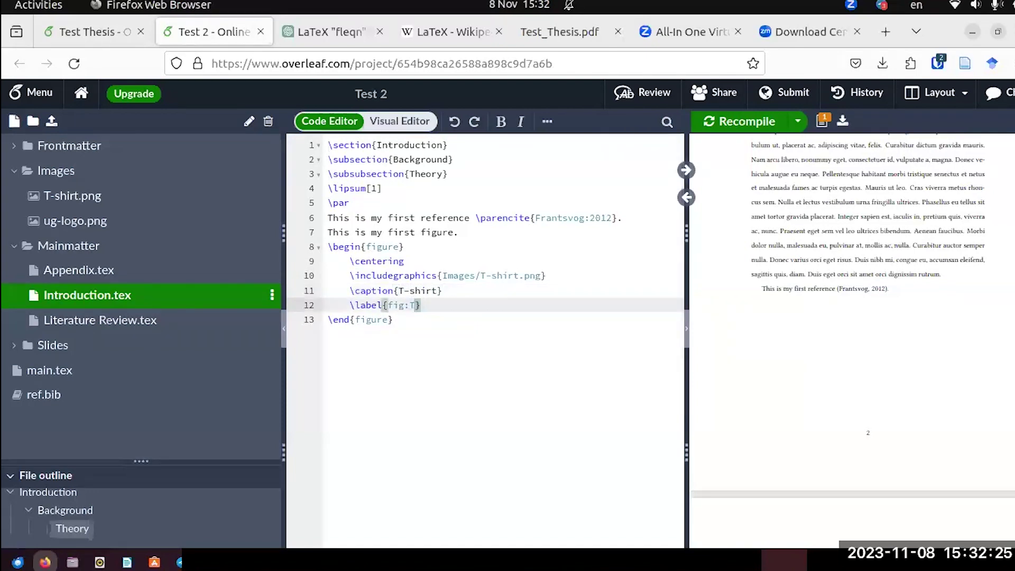
{"action": "type", "text": "-shirt"}
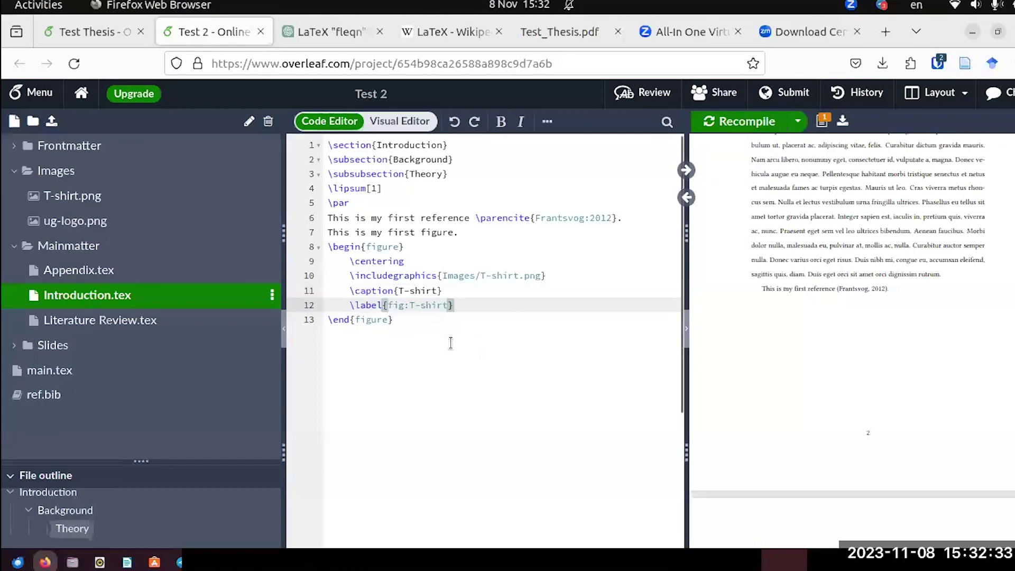
Recompile Test 2 to render the T-shirt figure, then view Test Thesis's figure sizing.
{"action": "left_click", "coordinate": [721, 122]}
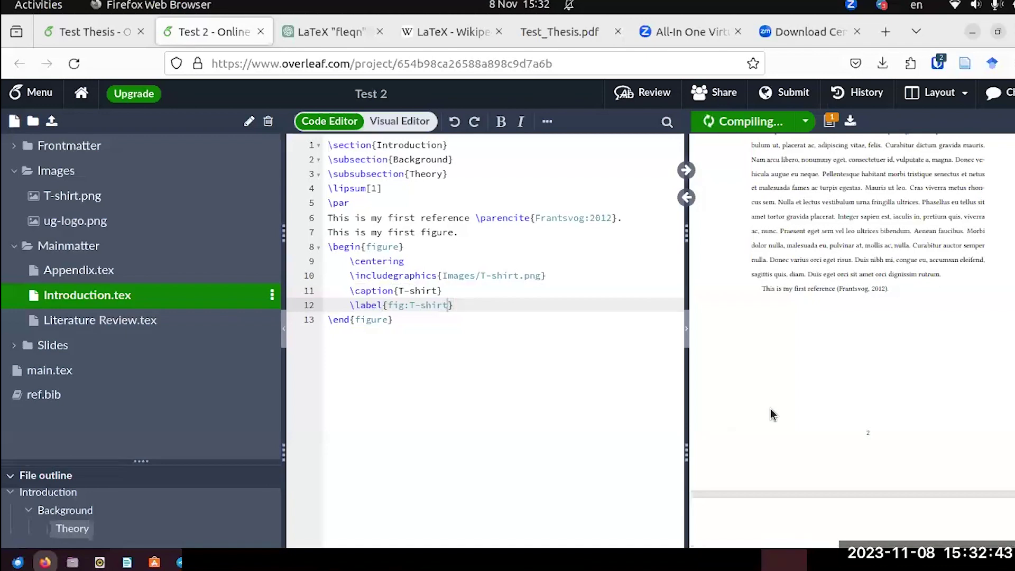
{"action": "scroll", "coordinate": [840, 312], "scroll_direction": "down", "scroll_amount": 10}
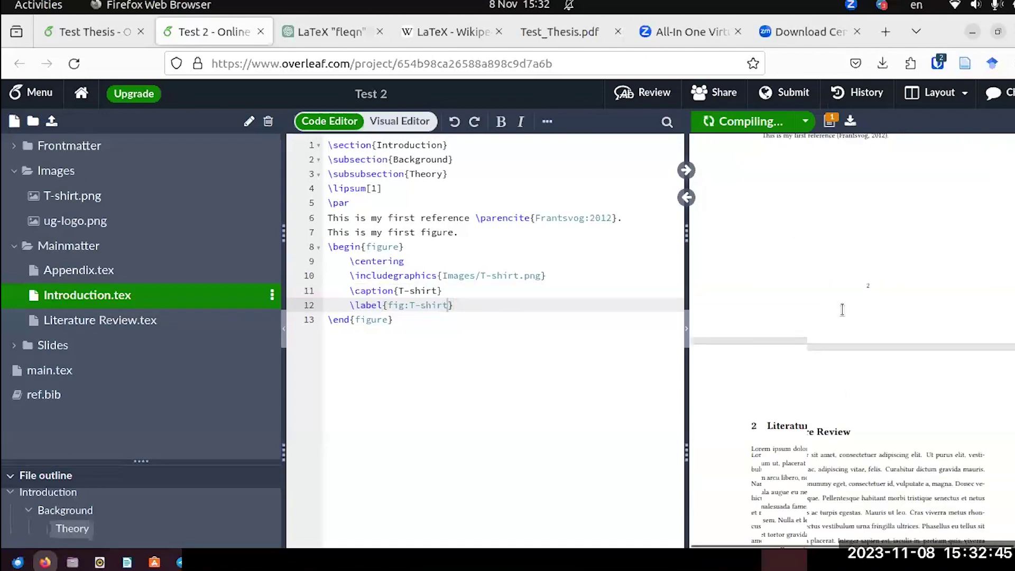
{"action": "scroll", "coordinate": [841, 311], "scroll_direction": "up", "scroll_amount": 15}
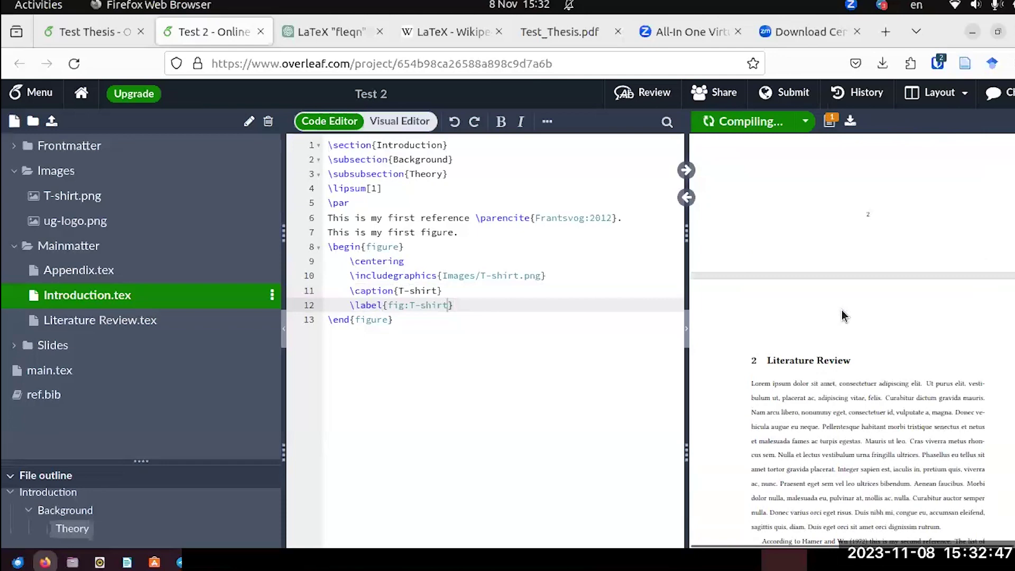
{"action": "scroll", "coordinate": [841, 313], "scroll_direction": "down", "scroll_amount": 4}
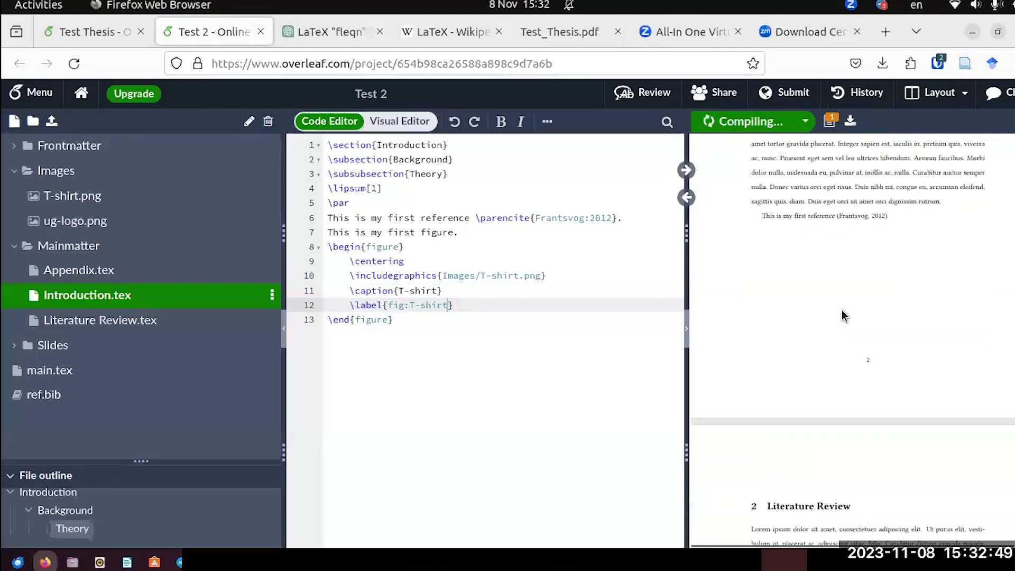
{"action": "scroll", "coordinate": [841, 315], "scroll_direction": "down", "scroll_amount": 3}
{"action": "scroll", "coordinate": [841, 315], "scroll_direction": "up", "scroll_amount": 3}
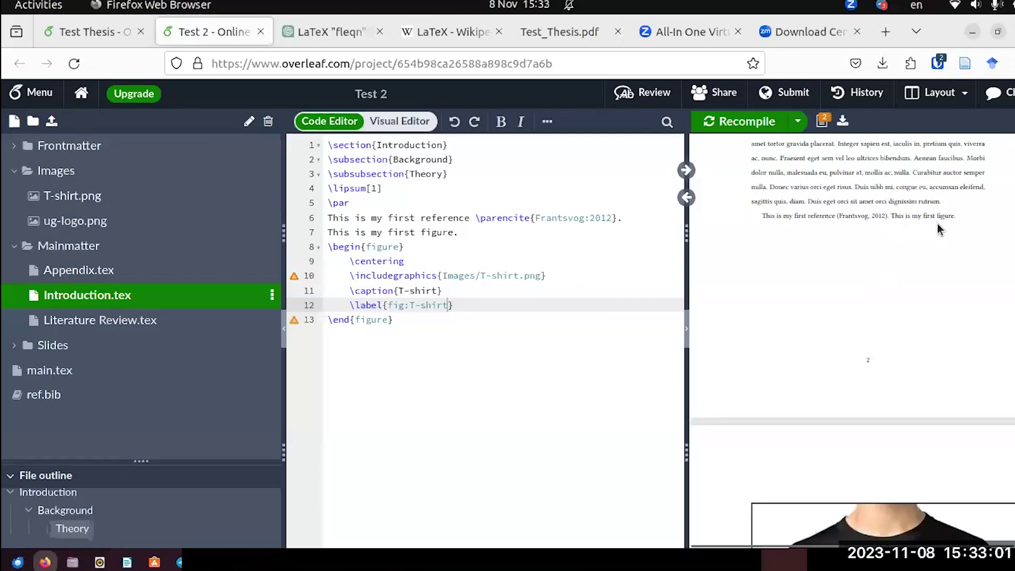
{"action": "scroll", "coordinate": [937, 224], "scroll_direction": "down", "scroll_amount": 3}
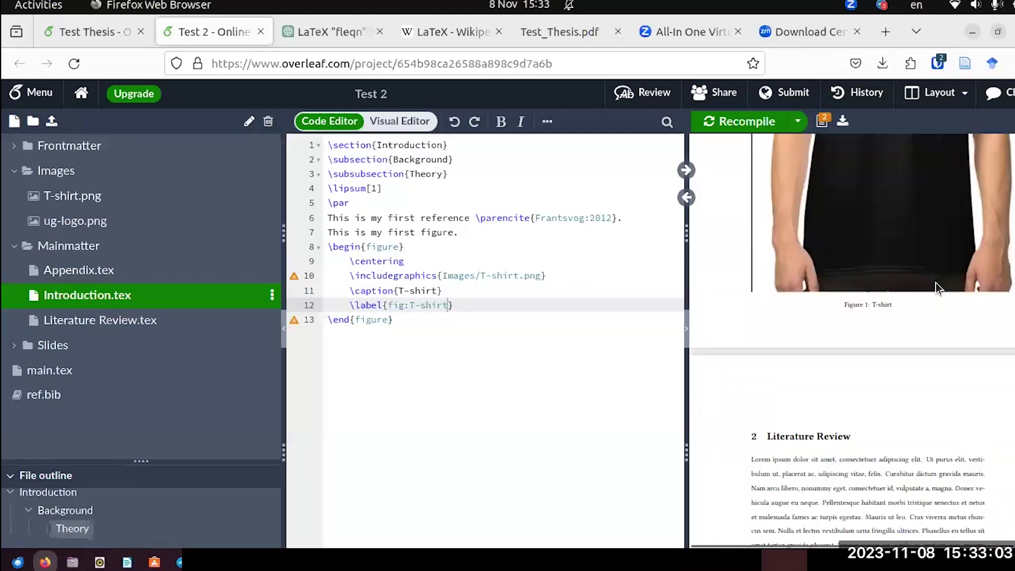
{"action": "scroll", "coordinate": [935, 283], "scroll_direction": "up", "scroll_amount": 5}
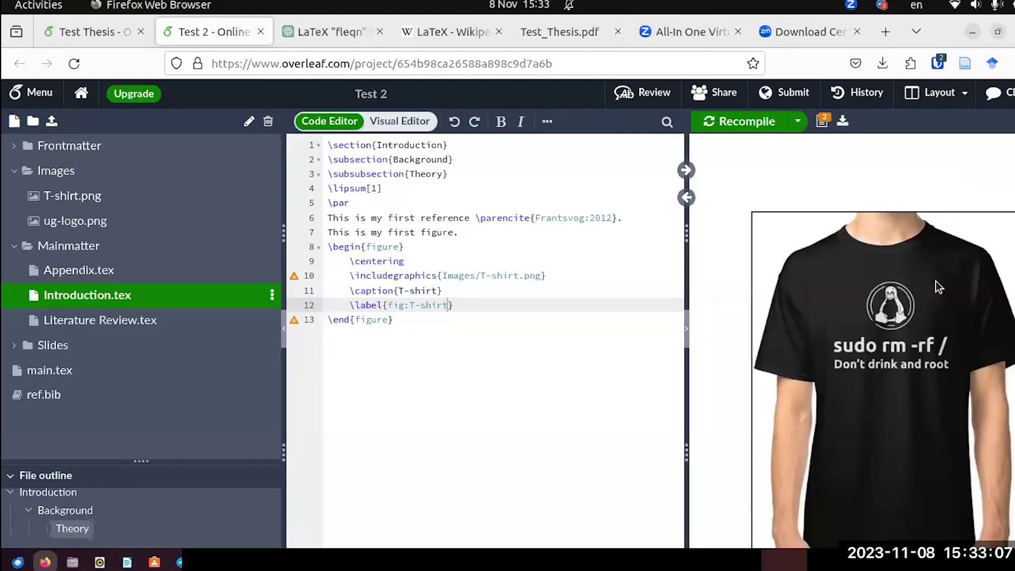
{"action": "scroll", "coordinate": [932, 307], "scroll_direction": "up", "scroll_amount": 5}
{"action": "scroll", "coordinate": [932, 307], "scroll_direction": "down", "scroll_amount": 5}
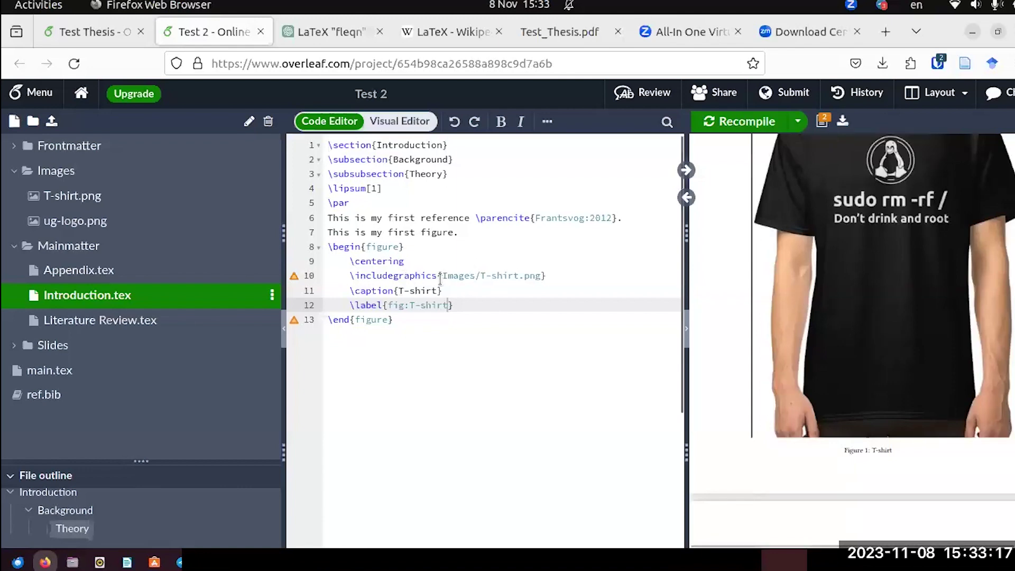
{"action": "left_click", "coordinate": [71, 32]}
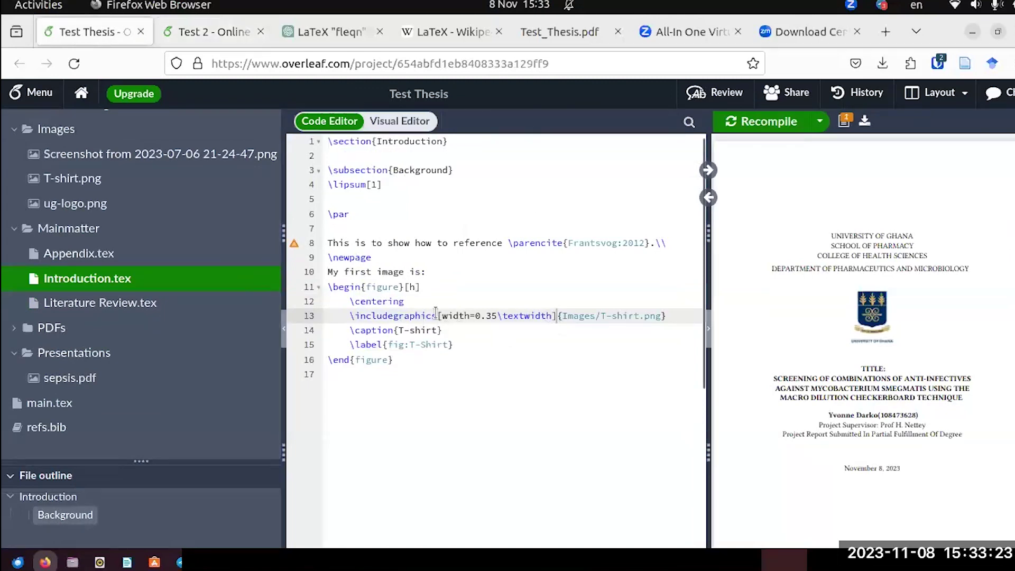
Add [width=0.35\textwidth] from Test Thesis to Test 2's \includegraphics on line 10, then recompile.
{"action": "left_click_drag", "start_coordinate": [437, 316], "coordinate": [555, 316]}
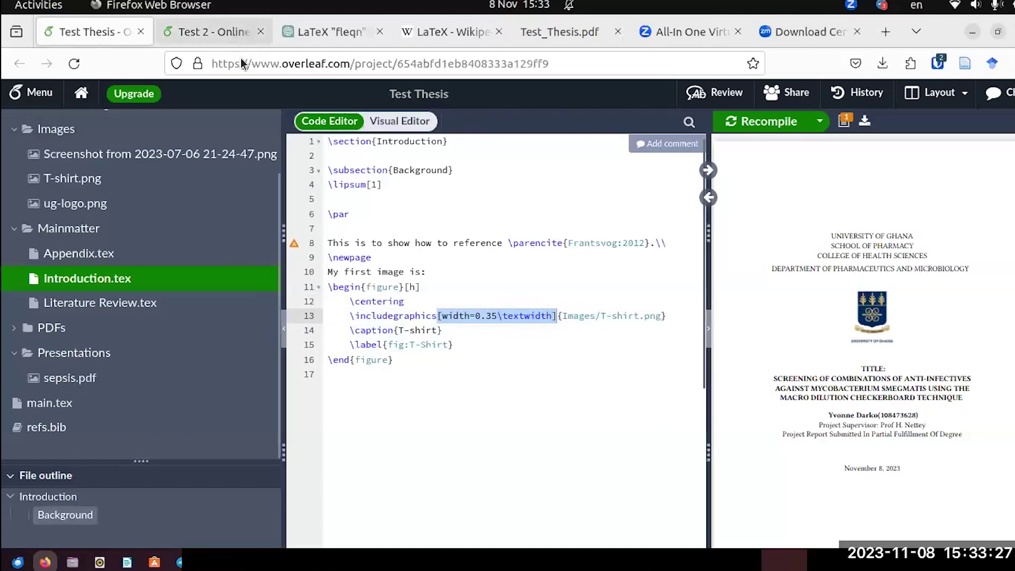
{"action": "left_click", "coordinate": [212, 31]}
{"action": "left_click", "coordinate": [437, 275]}
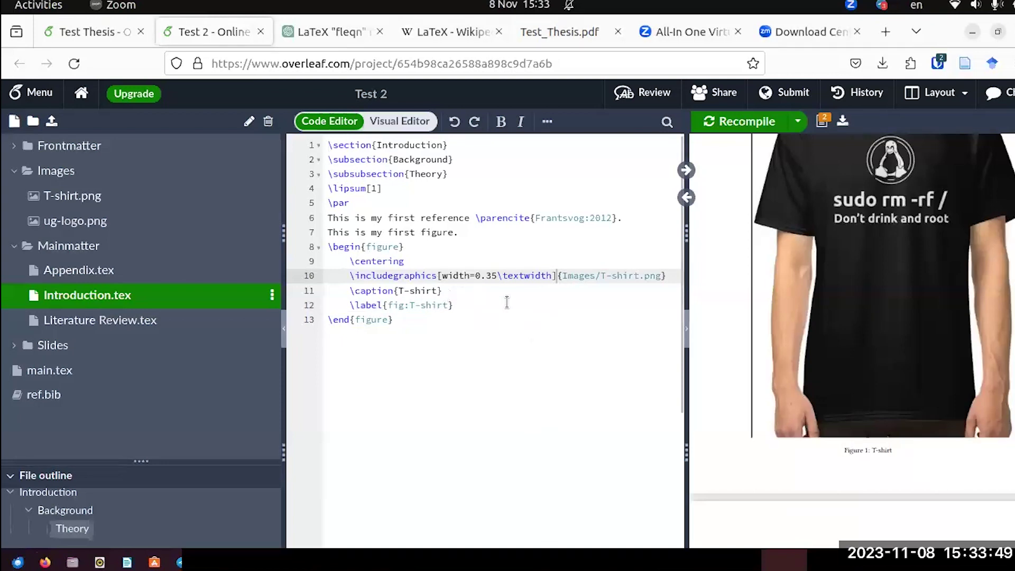
{"action": "left_click", "coordinate": [747, 119]}
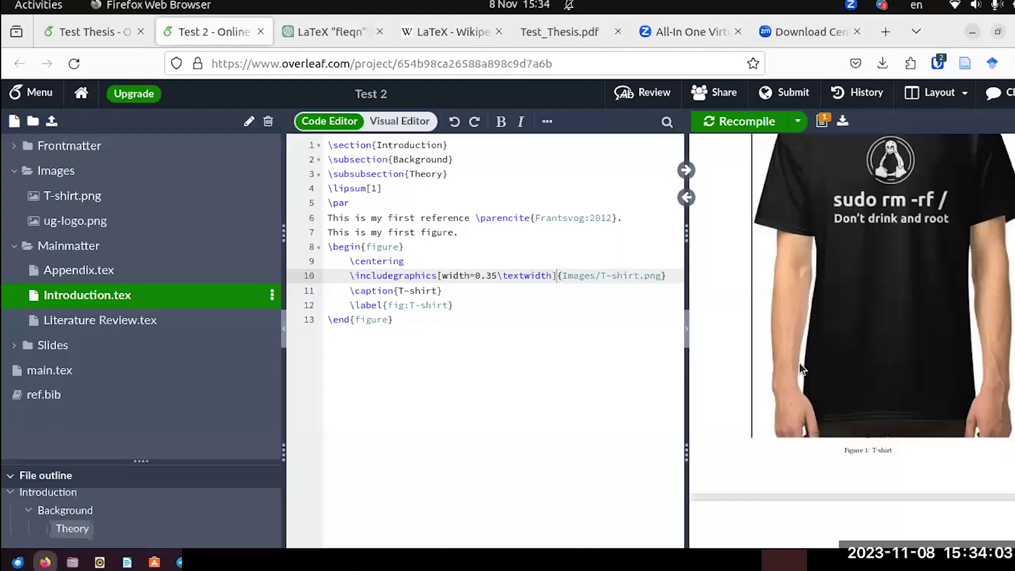
Add the [h] placement option to \begin{figure} on line 8.
{"action": "scroll", "coordinate": [799, 365], "scroll_direction": "up", "scroll_amount": 10}
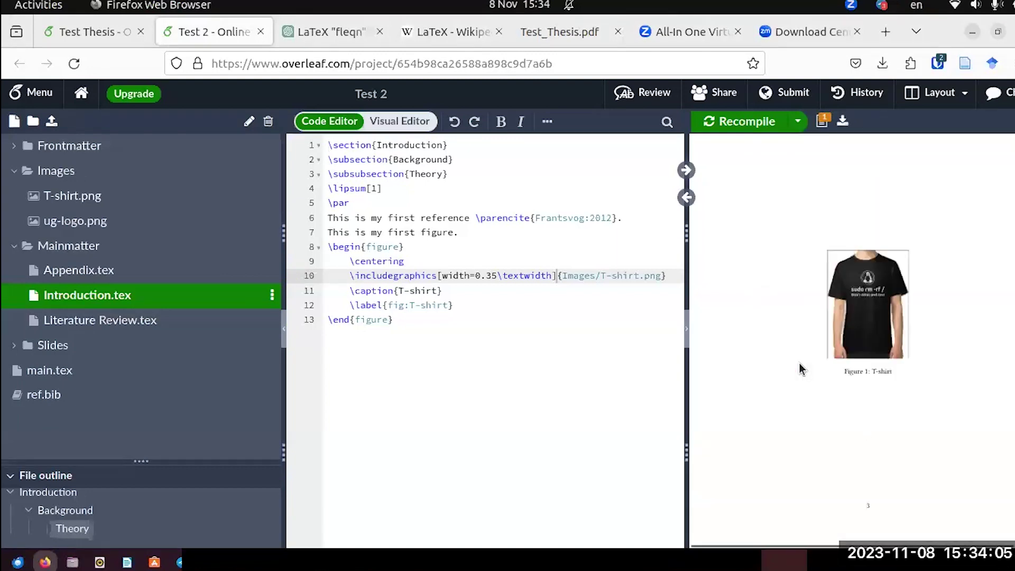
{"action": "scroll", "coordinate": [798, 363], "scroll_direction": "down", "scroll_amount": 3}
{"action": "scroll", "coordinate": [799, 363], "scroll_direction": "up", "scroll_amount": 4}
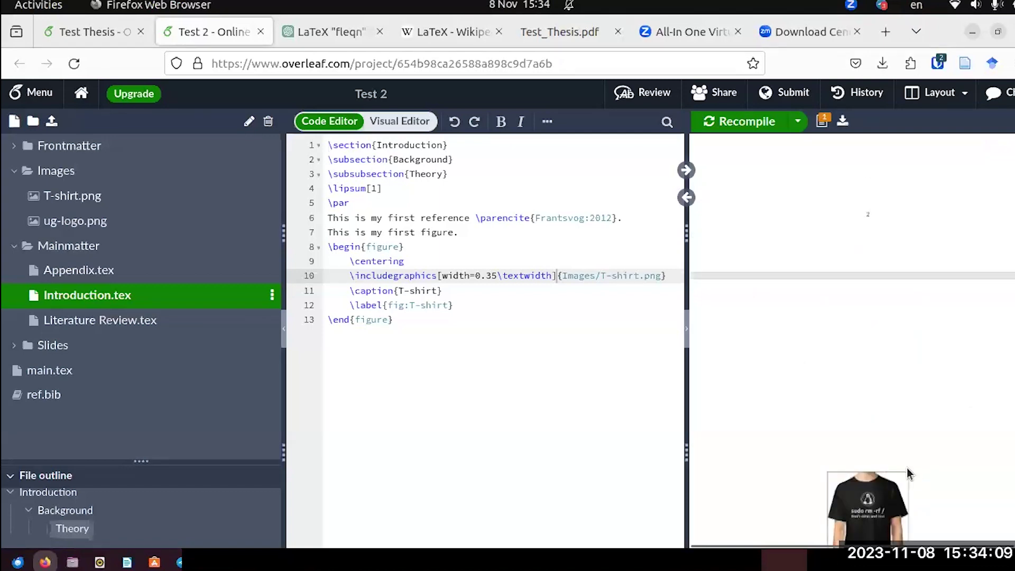
{"action": "scroll", "coordinate": [876, 311], "scroll_direction": "up", "scroll_amount": 4}
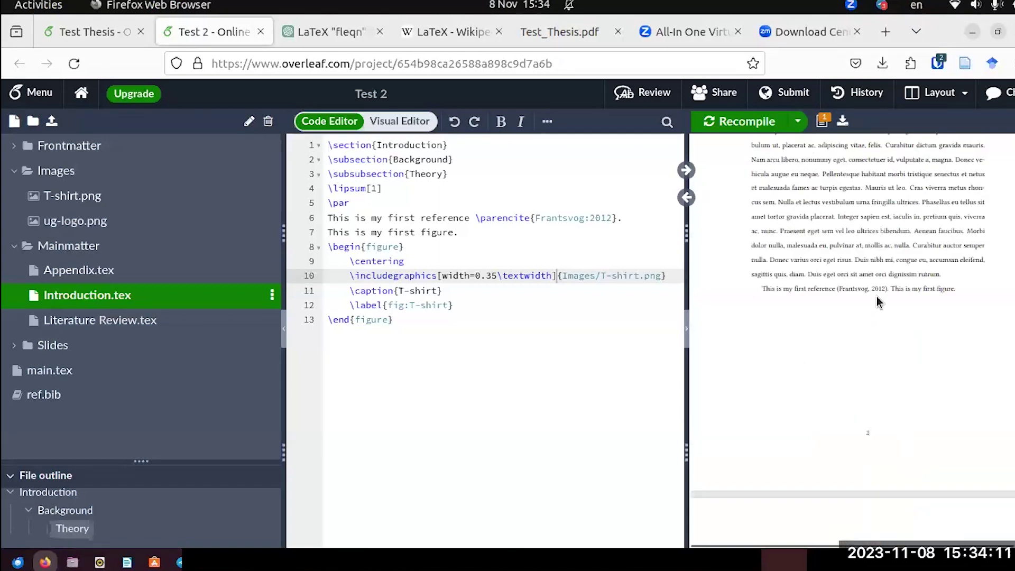
{"action": "scroll", "coordinate": [879, 310], "scroll_direction": "down", "scroll_amount": 5}
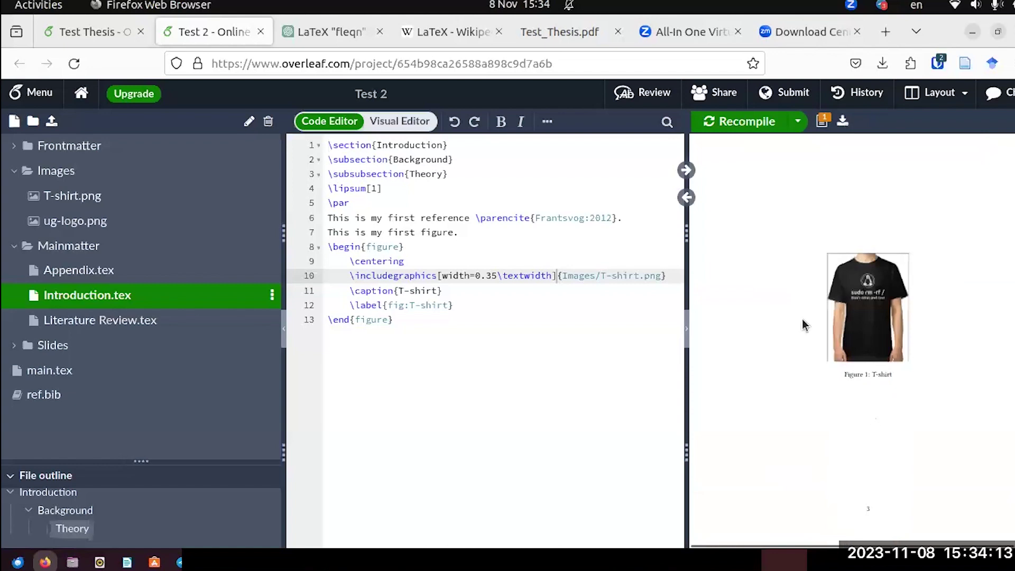
{"action": "scroll", "coordinate": [782, 277], "scroll_direction": "up", "scroll_amount": 5}
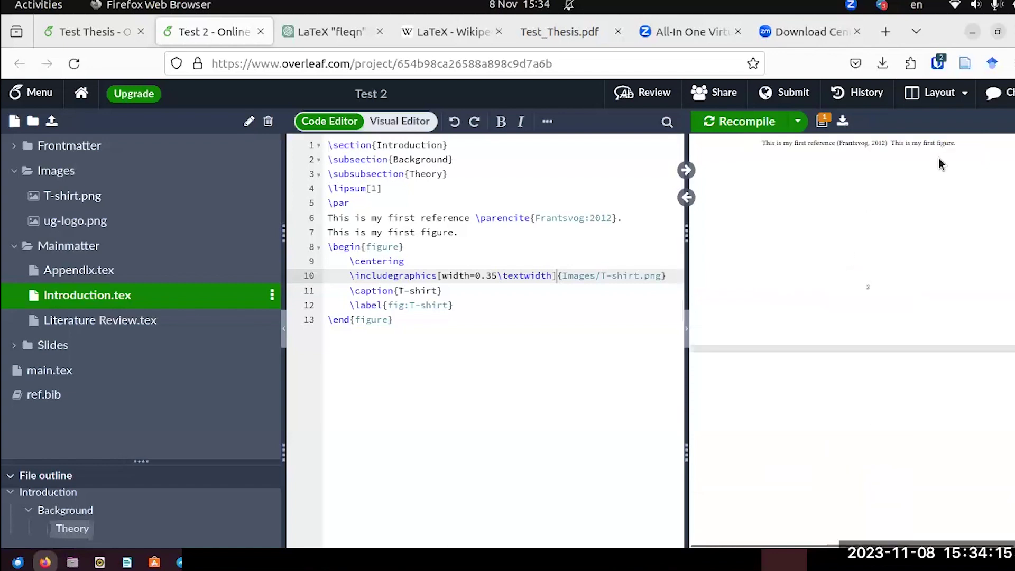
{"action": "scroll", "coordinate": [944, 159], "scroll_direction": "up", "scroll_amount": 2}
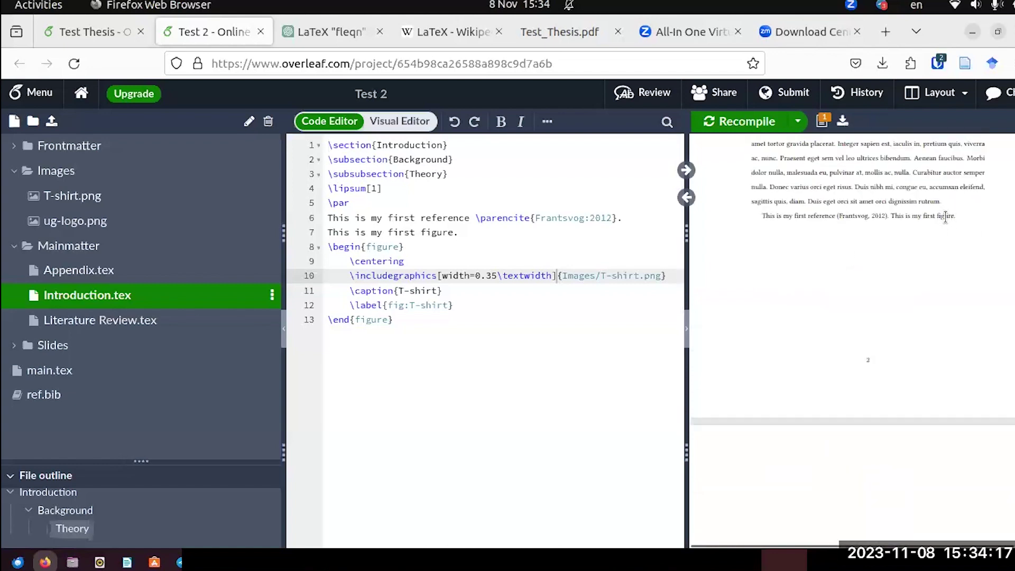
{"action": "left_click", "coordinate": [405, 246]}
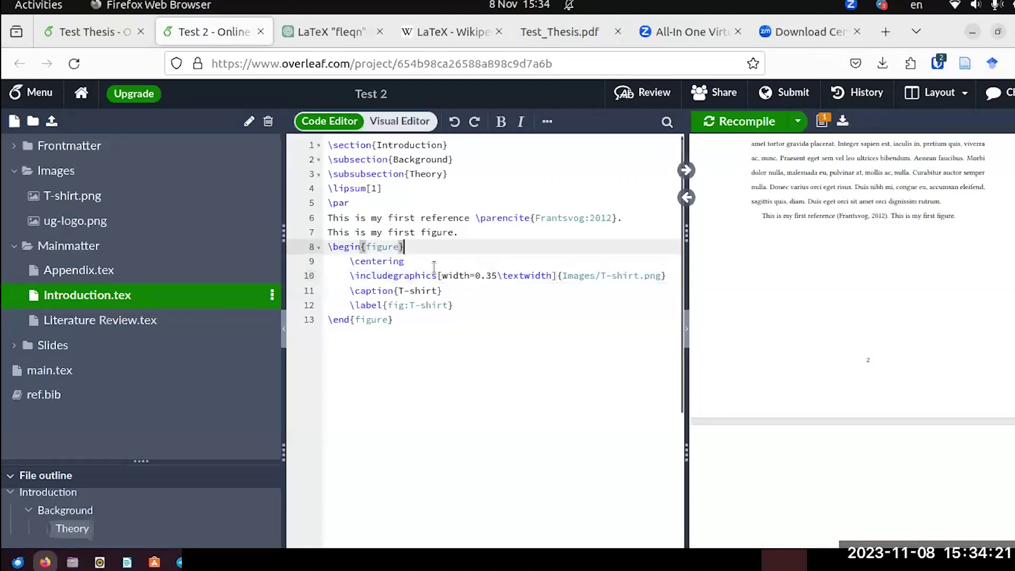
{"action": "type", "text": "["}
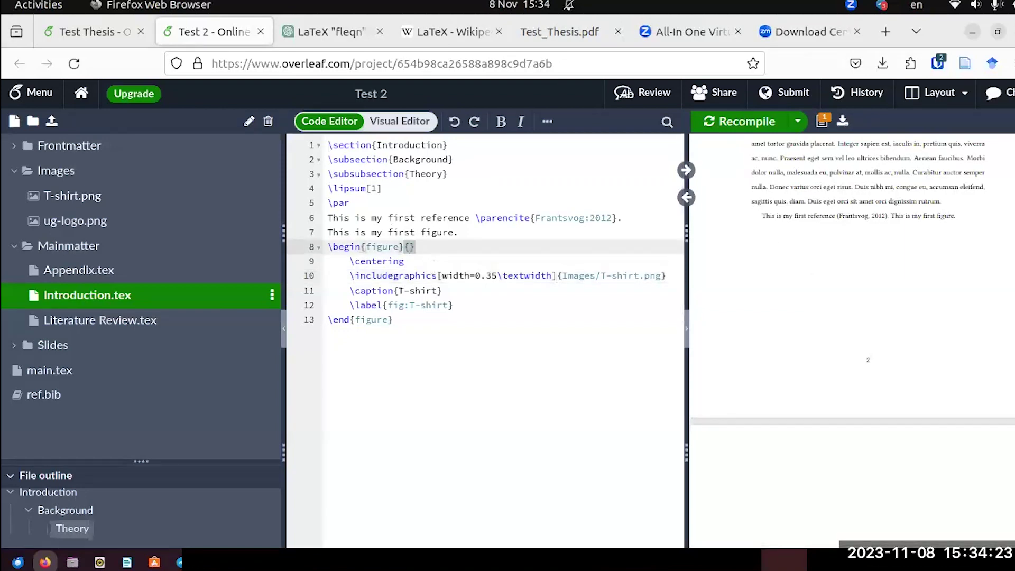
{"action": "key", "text": "BackSpace"}
{"action": "type", "text": "[h"}
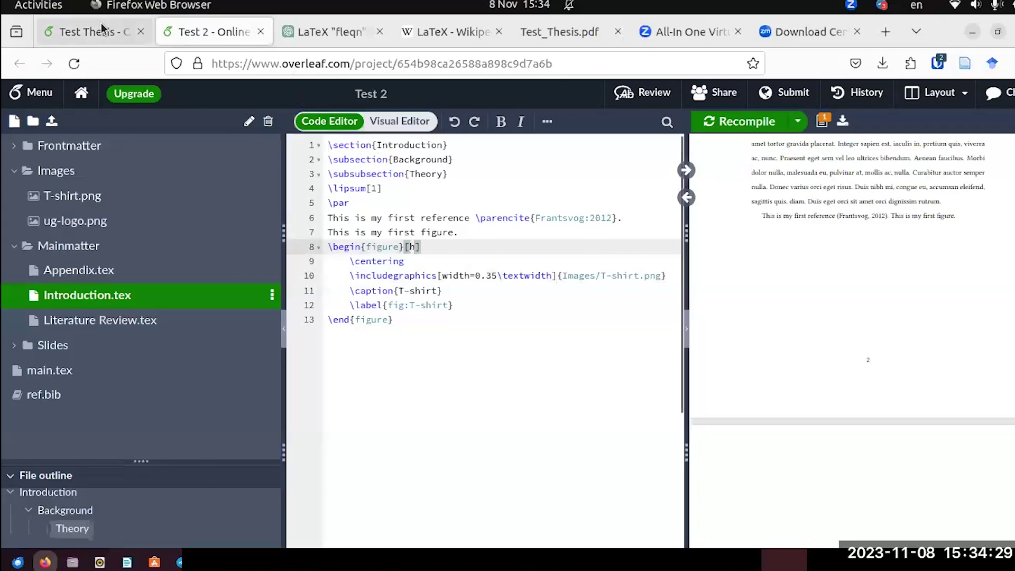
Compare with Test Thesis's figure placement, keep h rather than H, and recompile.
{"action": "left_click", "coordinate": [102, 28]}
{"action": "left_click", "coordinate": [175, 32]}
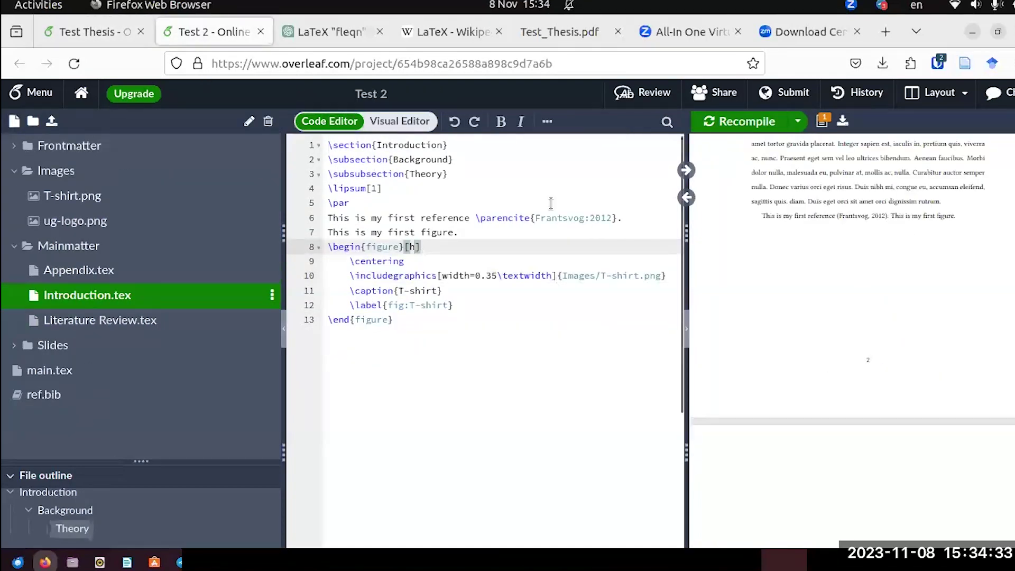
{"action": "key", "text": "BackSpace"}
{"action": "type", "text": "H"}
{"action": "key", "text": "BackSpace"}
{"action": "type", "text": "h"}
{"action": "left_click", "coordinate": [734, 121]}
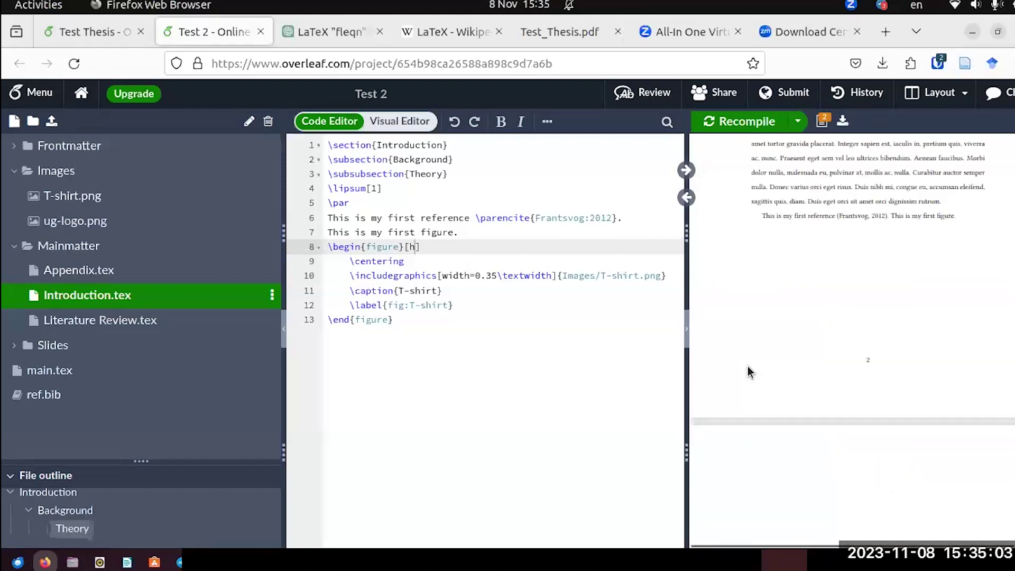
Change the T-shirt image width on line 10 from 0.35 to 0.25\textwidth and recompile.
{"action": "scroll", "coordinate": [747, 365], "scroll_direction": "down", "scroll_amount": 5}
{"action": "scroll", "coordinate": [747, 366], "scroll_direction": "up", "scroll_amount": 5}
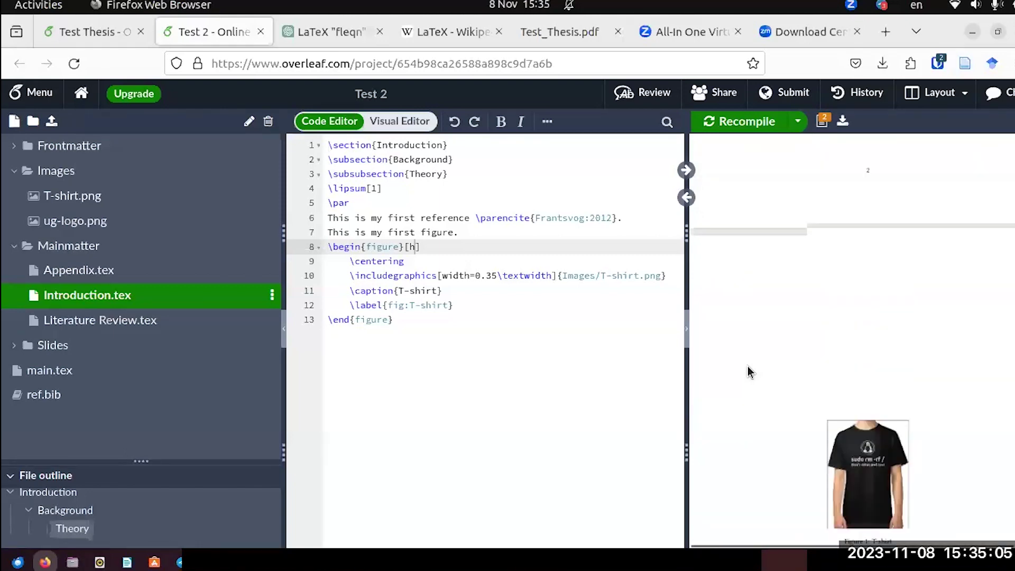
{"action": "scroll", "coordinate": [807, 326], "scroll_direction": "down", "scroll_amount": 5}
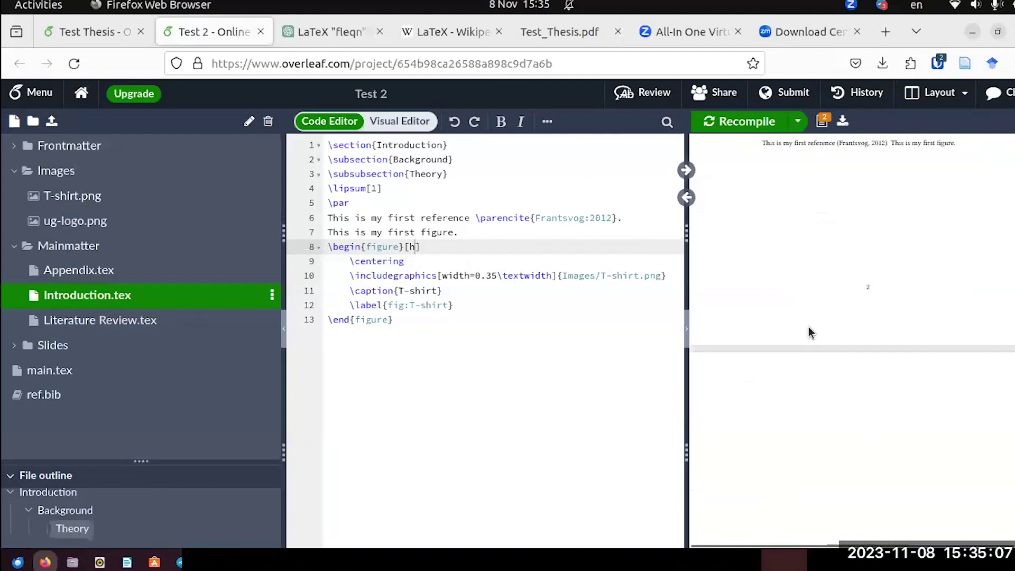
{"action": "scroll", "coordinate": [844, 408], "scroll_direction": "up", "scroll_amount": 5}
{"action": "left_click", "coordinate": [491, 275]}
{"action": "key", "text": "BackSpace"}
{"action": "type", "text": "2"}
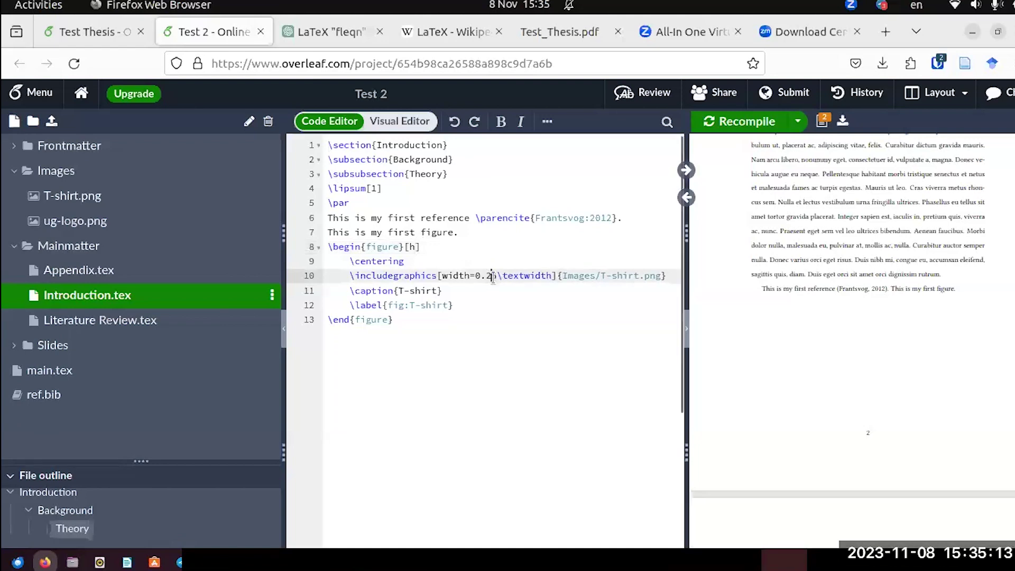
{"action": "left_click", "coordinate": [736, 121]}
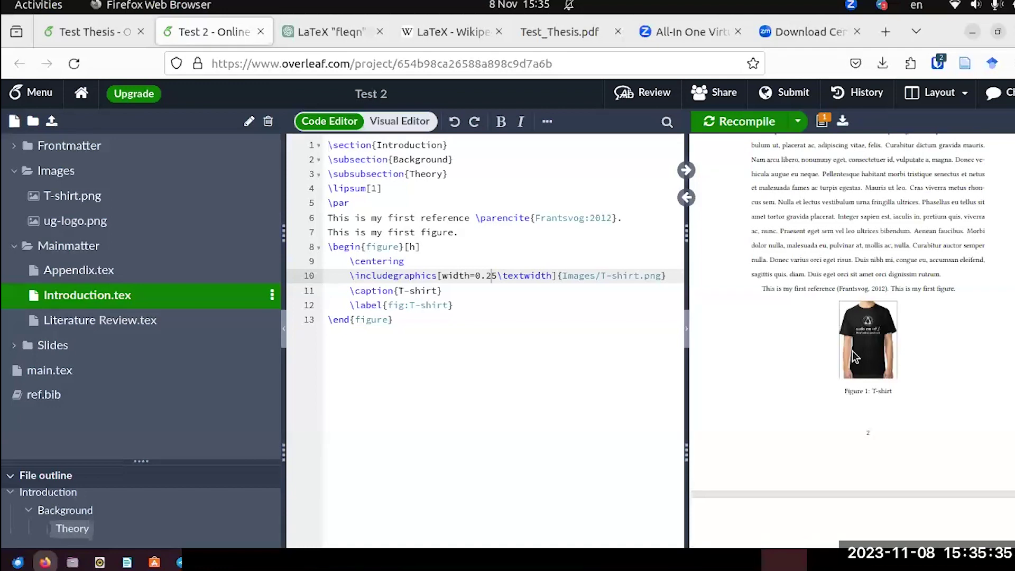
Scroll the PDF preview to check the smaller Figure 1: T-shirt and the Contents page.
{"action": "scroll", "coordinate": [853, 356], "scroll_direction": "down", "scroll_amount": 5}
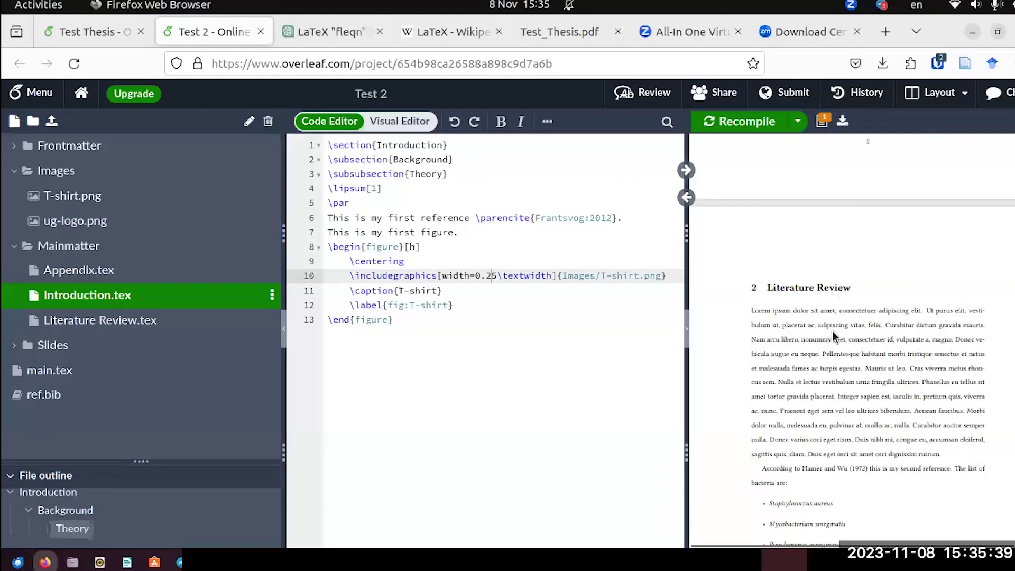
{"action": "scroll", "coordinate": [832, 331], "scroll_direction": "down", "scroll_amount": 10}
{"action": "scroll", "coordinate": [833, 337], "scroll_direction": "up", "scroll_amount": 10}
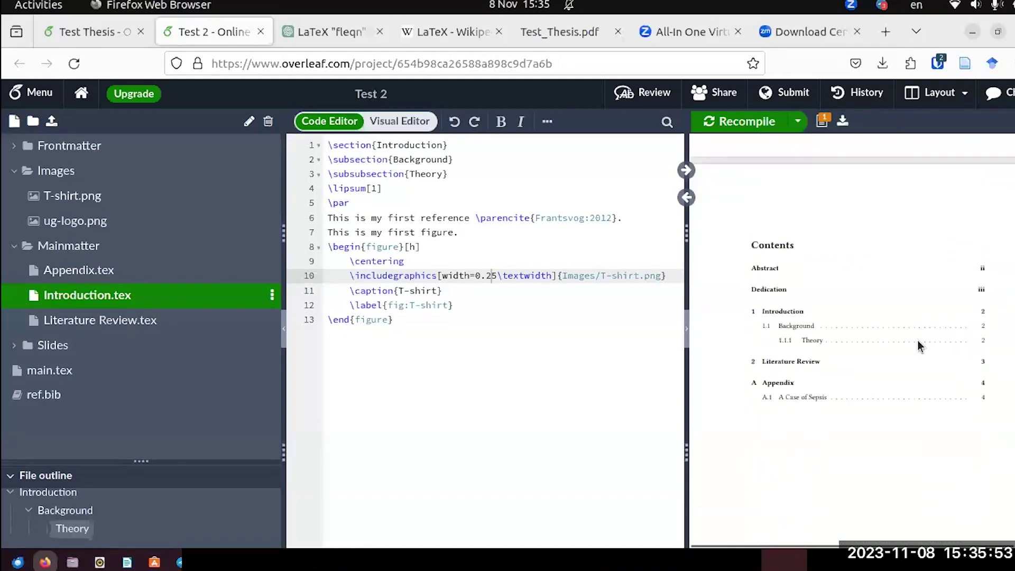
{"action": "scroll", "coordinate": [890, 387], "scroll_direction": "down", "scroll_amount": 2}
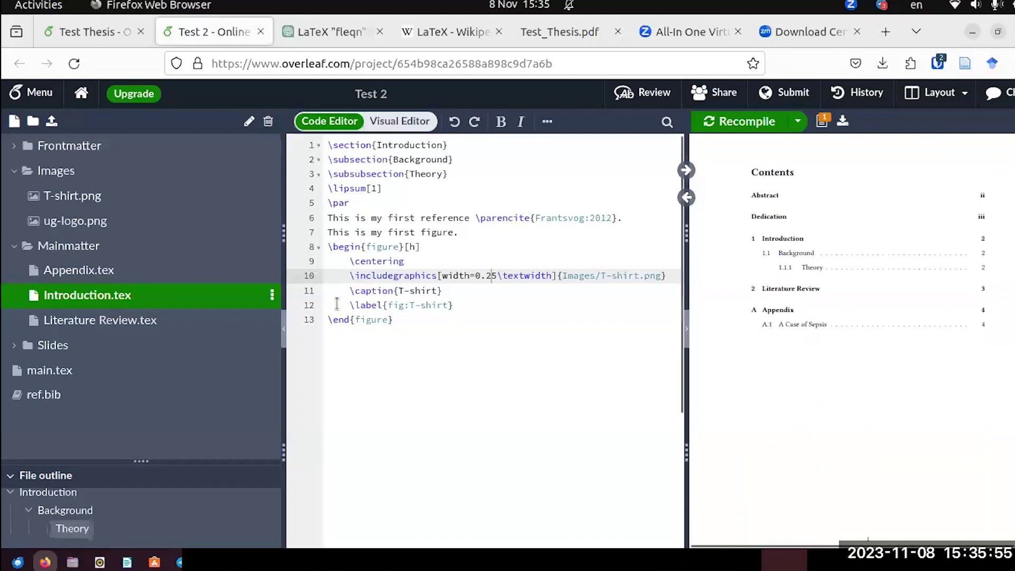
Add \listoffigures below \tableofcontents in main.tex and recompile to show the List of Figures.
{"action": "left_click", "coordinate": [52, 370]}
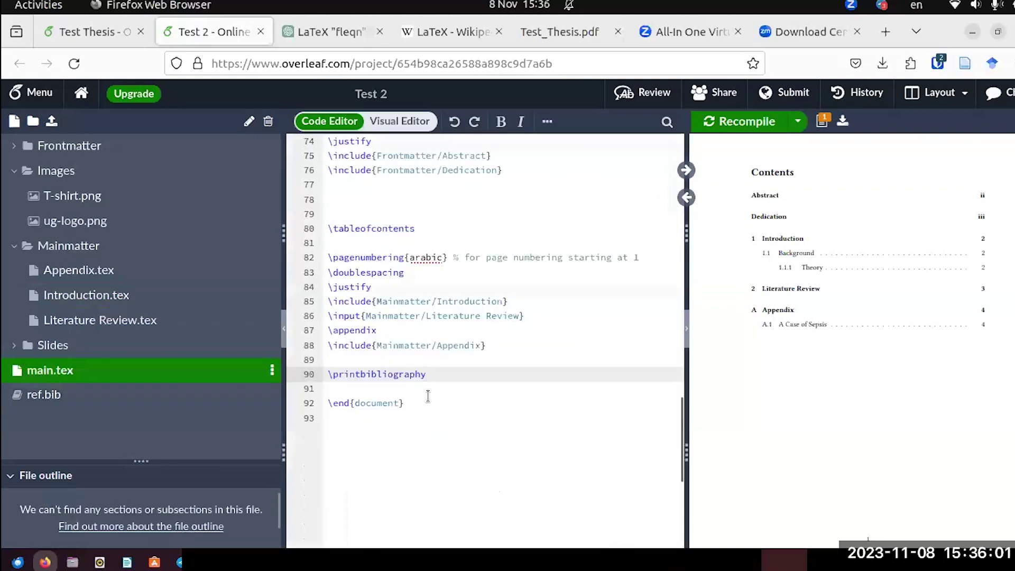
{"action": "scroll", "coordinate": [428, 396], "scroll_direction": "up", "scroll_amount": 5}
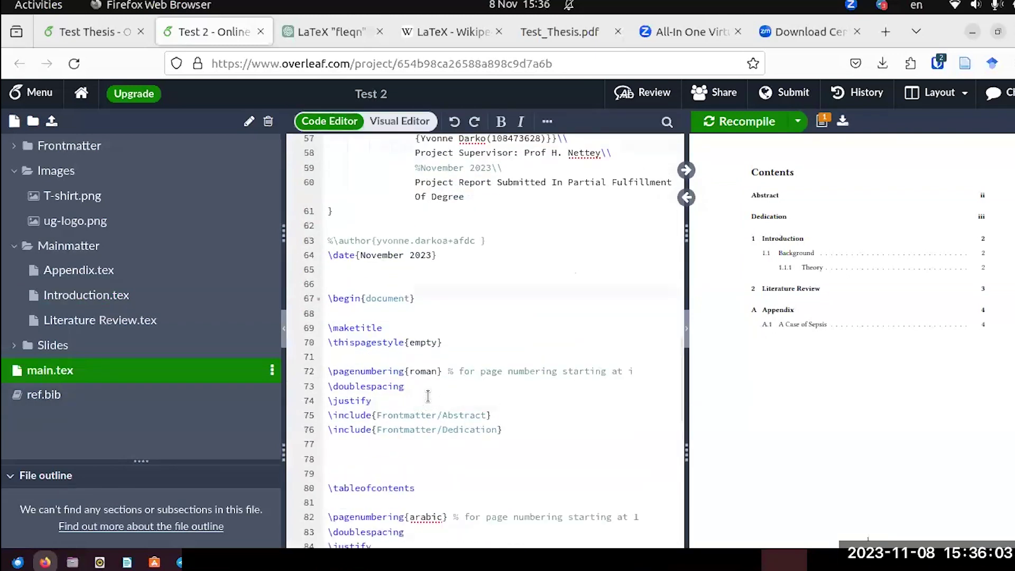
{"action": "scroll", "coordinate": [428, 397], "scroll_direction": "up", "scroll_amount": 2}
{"action": "scroll", "coordinate": [428, 397], "scroll_direction": "down", "scroll_amount": 4}
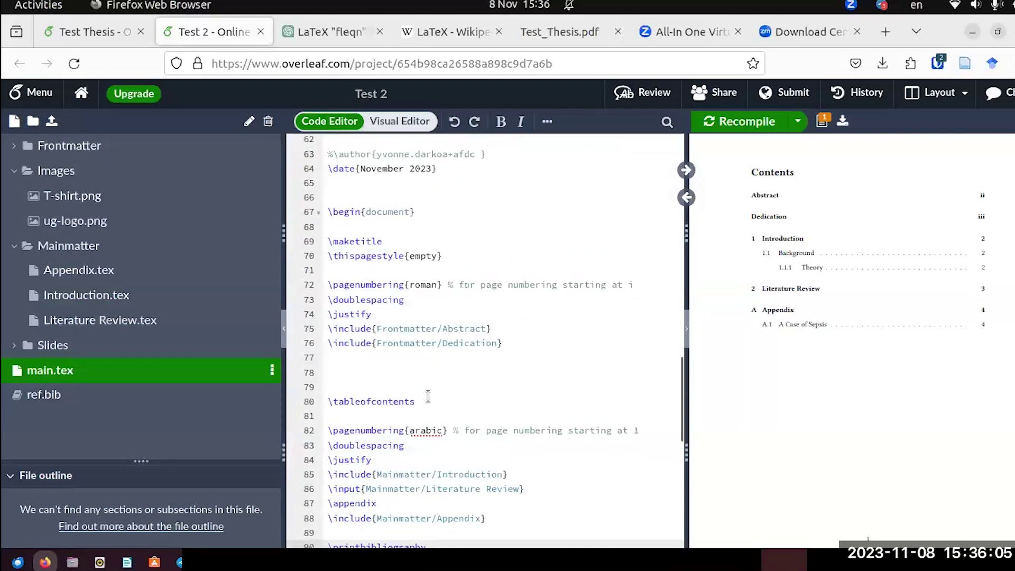
{"action": "left_click", "coordinate": [415, 400]}
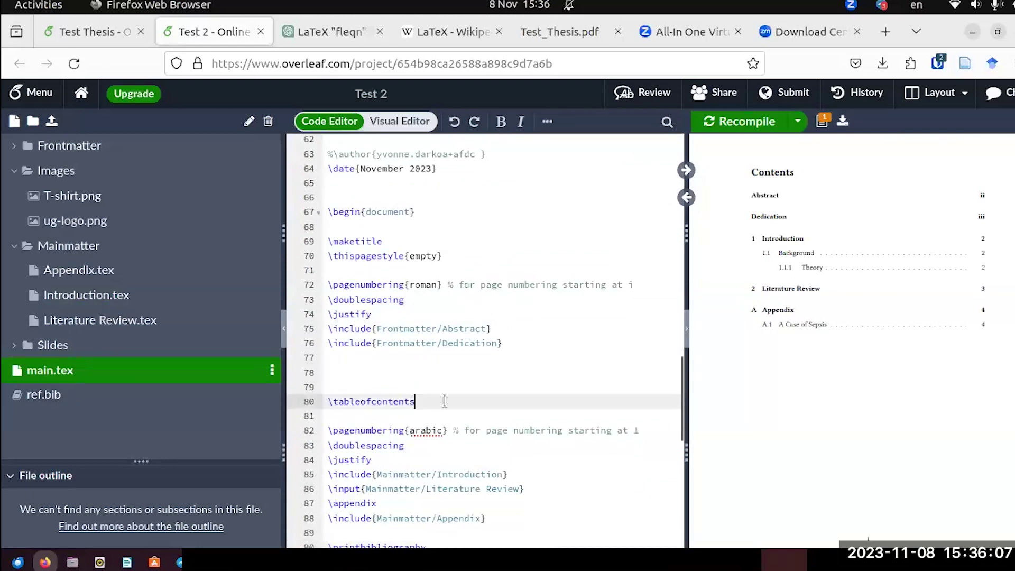
{"action": "key", "text": "Return"}
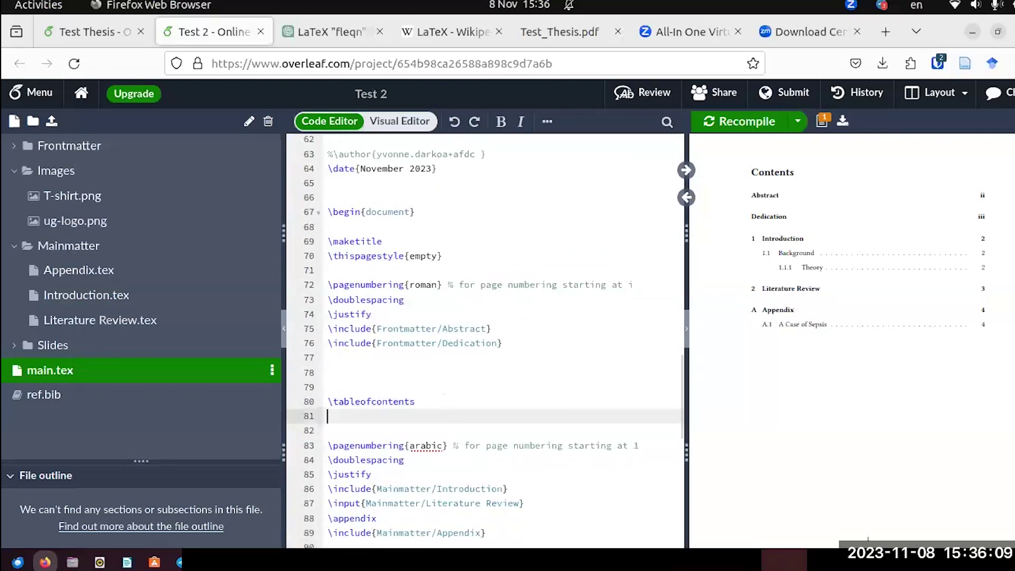
{"action": "type", "text": "\\listof"}
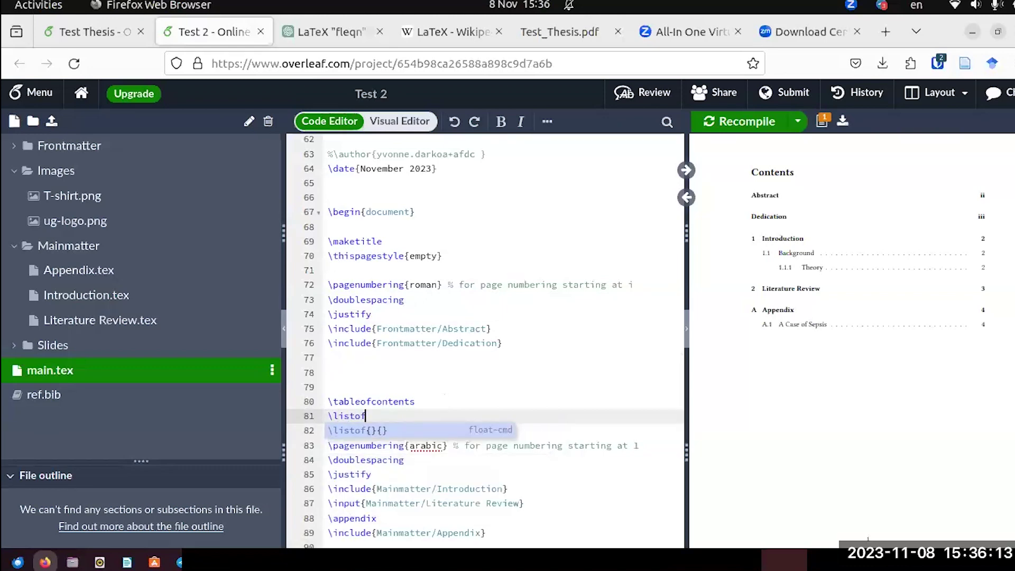
{"action": "type", "text": "figures"}
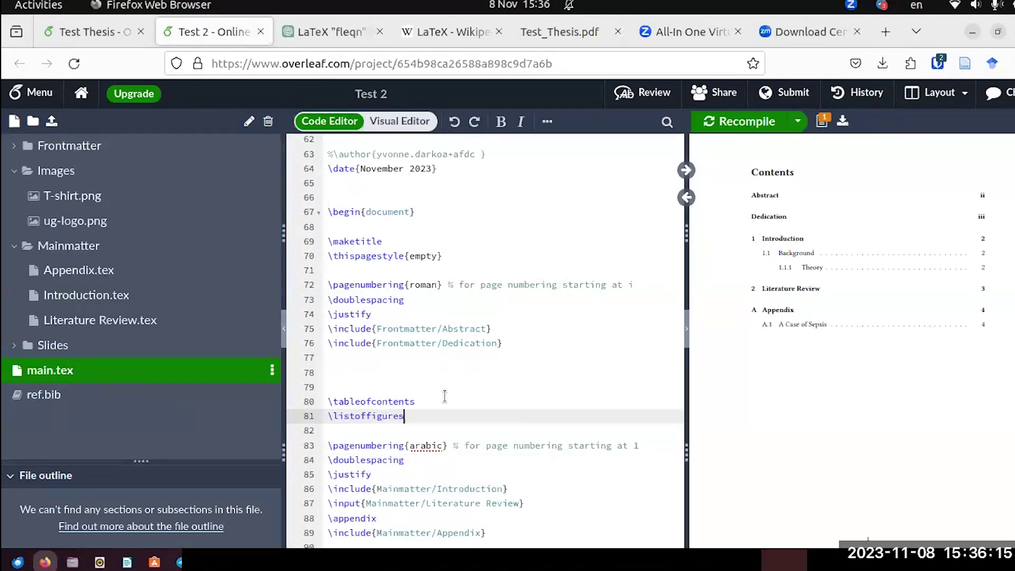
{"action": "left_click", "coordinate": [745, 123]}
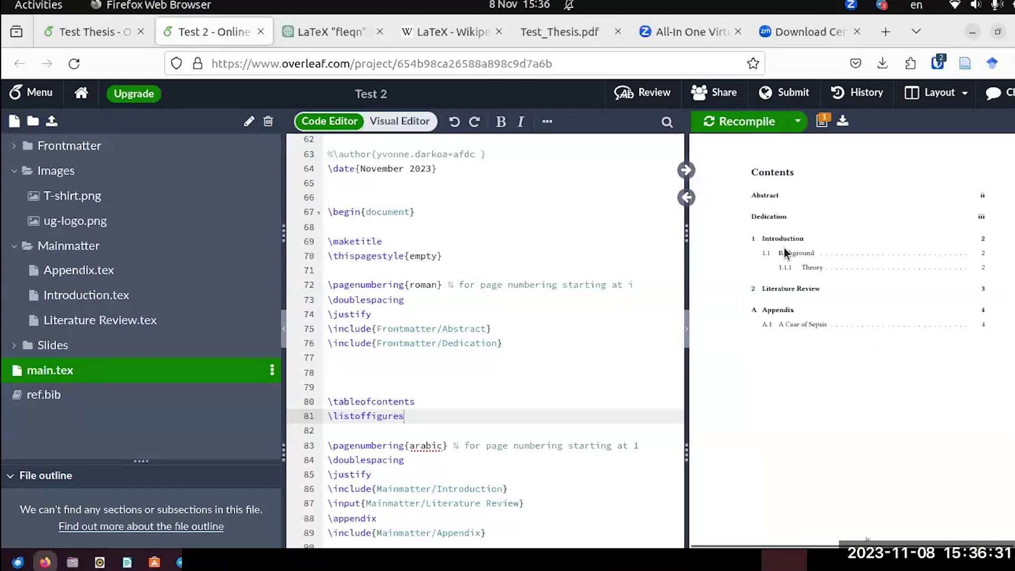
{"action": "scroll", "coordinate": [784, 248], "scroll_direction": "down", "scroll_amount": 4}
{"action": "scroll", "coordinate": [784, 254], "scroll_direction": "down", "scroll_amount": 3}
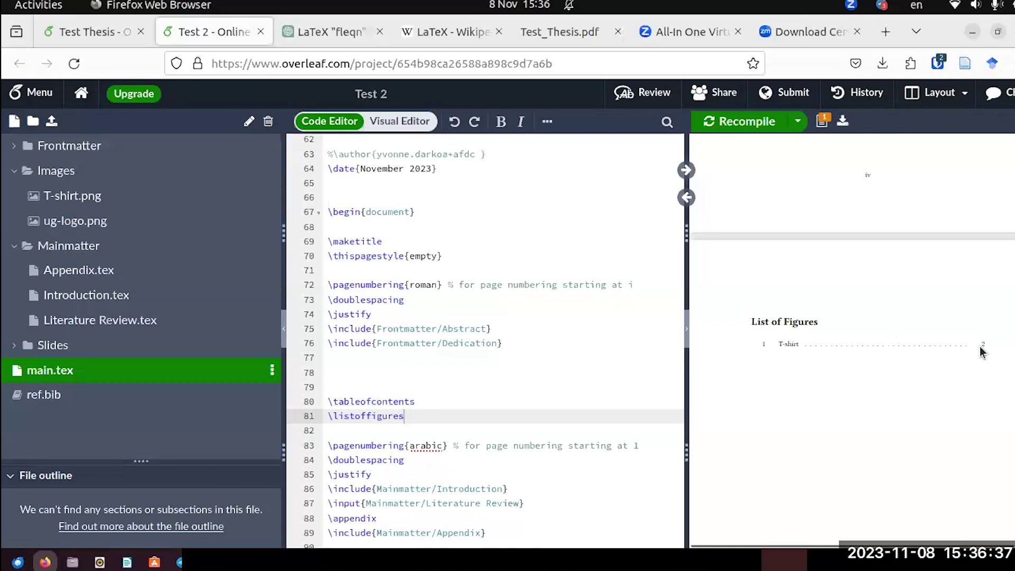
{"action": "scroll", "coordinate": [962, 355], "scroll_direction": "down", "scroll_amount": 10}
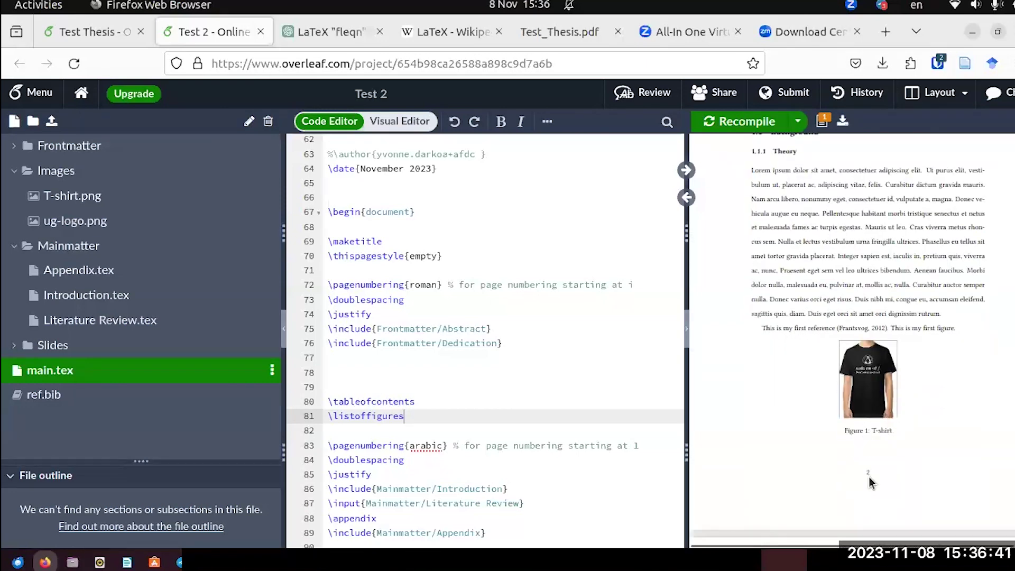
{"action": "scroll", "coordinate": [869, 471], "scroll_direction": "up", "scroll_amount": 10}
{"action": "scroll", "coordinate": [861, 436], "scroll_direction": "up", "scroll_amount": 8}
{"action": "scroll", "coordinate": [863, 443], "scroll_direction": "down", "scroll_amount": 3}
{"action": "scroll", "coordinate": [862, 443], "scroll_direction": "down", "scroll_amount": 10}
{"action": "scroll", "coordinate": [863, 443], "scroll_direction": "down", "scroll_amount": 12}
{"action": "scroll", "coordinate": [863, 443], "scroll_direction": "down", "scroll_amount": 10}
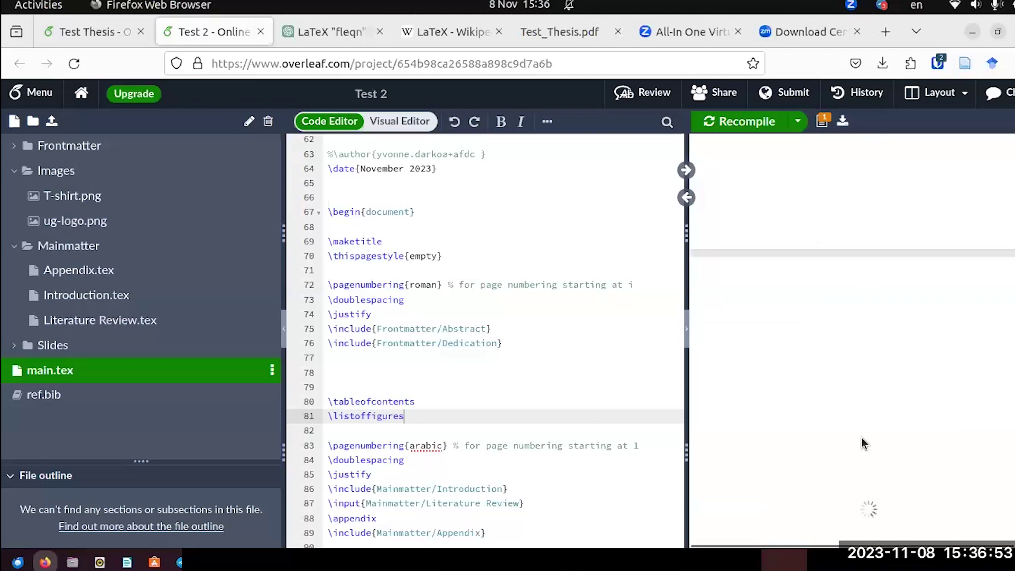
{"action": "scroll", "coordinate": [862, 443], "scroll_direction": "up", "scroll_amount": 4}
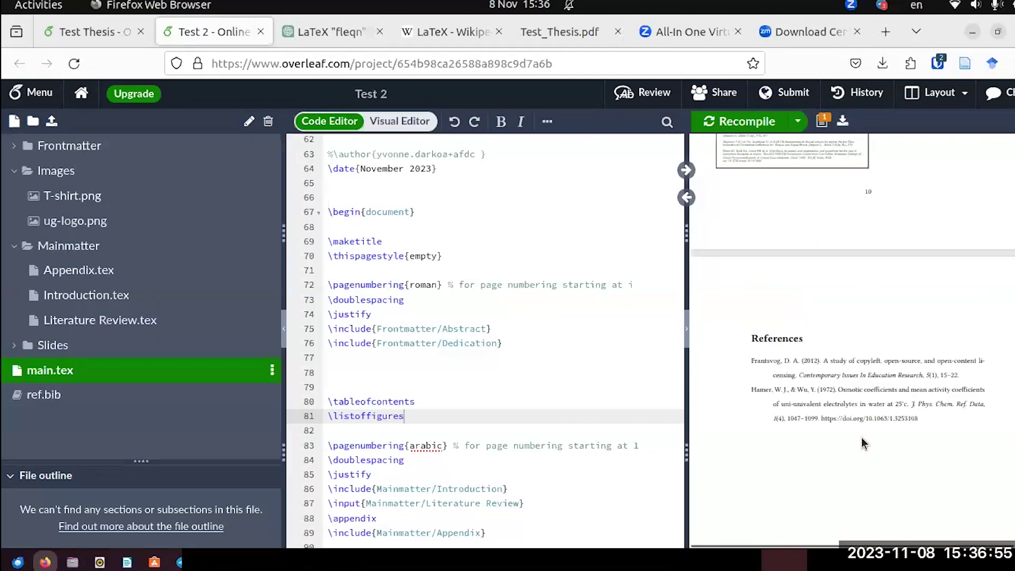
{"action": "scroll", "coordinate": [862, 443], "scroll_direction": "up", "scroll_amount": 10}
{"action": "scroll", "coordinate": [862, 441], "scroll_direction": "up", "scroll_amount": 5}
{"action": "scroll", "coordinate": [862, 442], "scroll_direction": "up", "scroll_amount": 20}
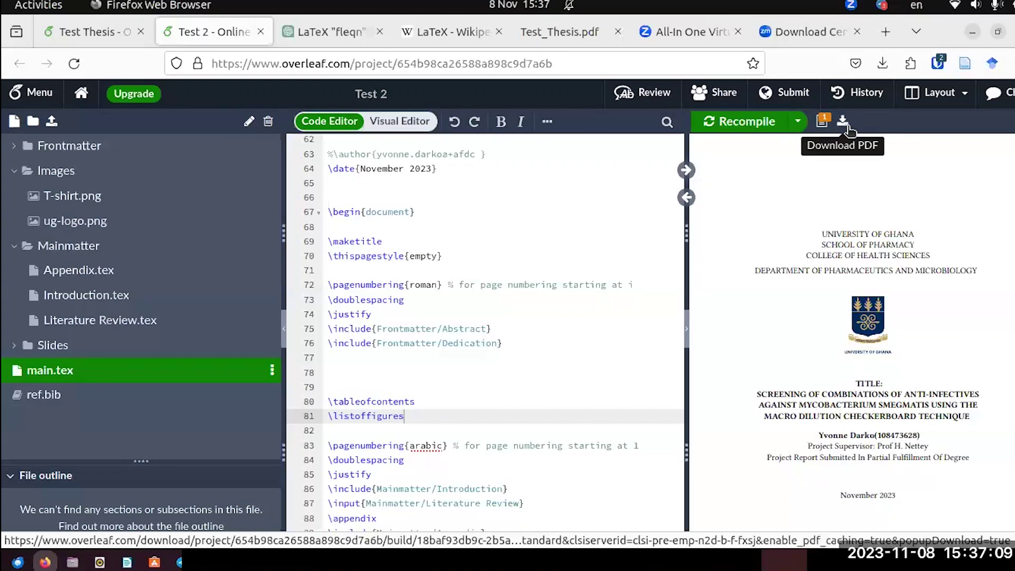
Download the compiled thesis as Test_2.pdf and open it in Firefox's PDF viewer.
{"action": "left_click", "coordinate": [847, 127]}
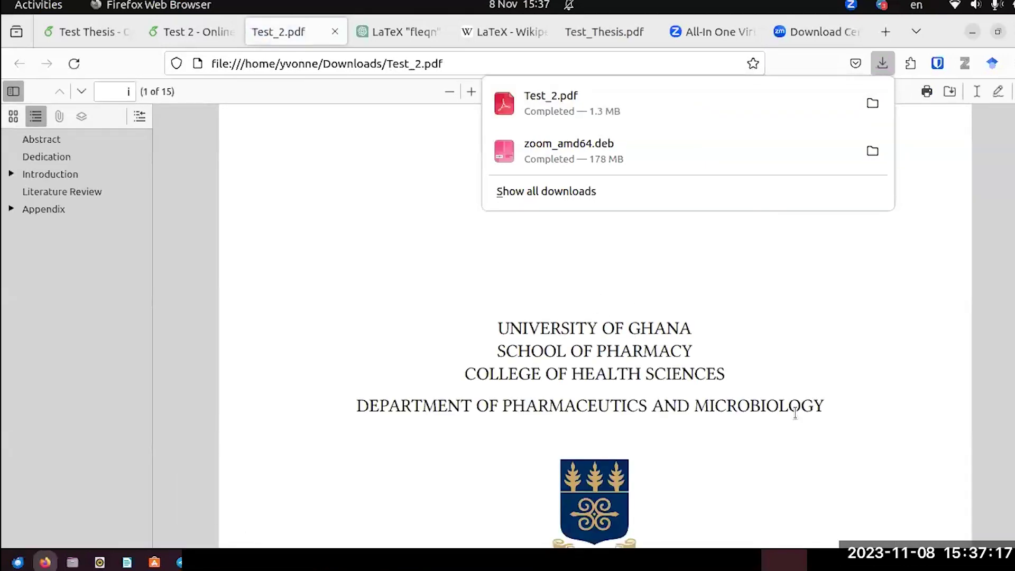
{"action": "left_click", "coordinate": [867, 295]}
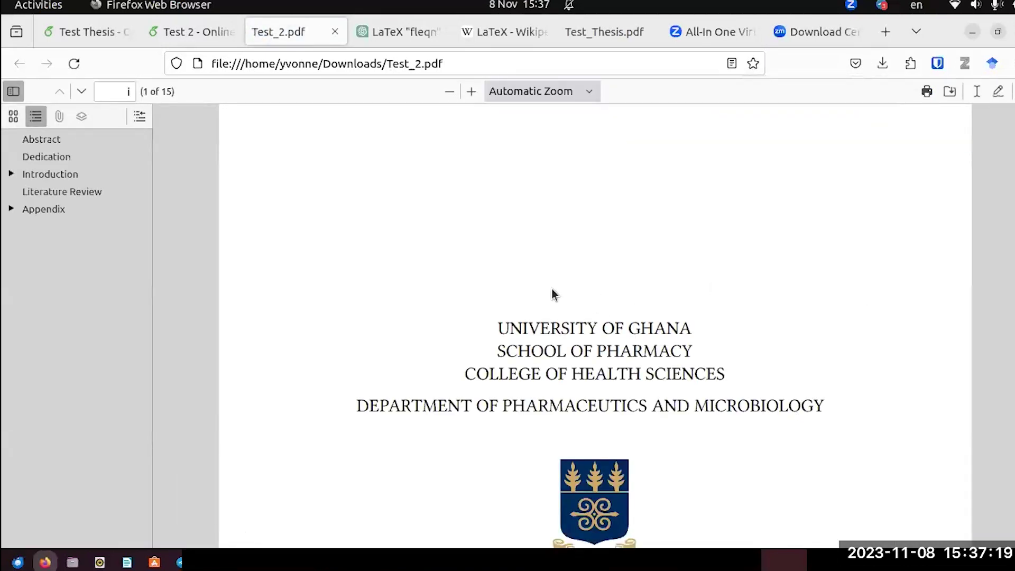
{"action": "scroll", "coordinate": [550, 296], "scroll_direction": "down", "scroll_amount": 10}
{"action": "scroll", "coordinate": [552, 294], "scroll_direction": "up", "scroll_amount": 10}
Check the Abstract, Dedication, Introduction, Literature Review and Appendix bookmarks, then return to Overleaf.
{"action": "left_click", "coordinate": [46, 140]}
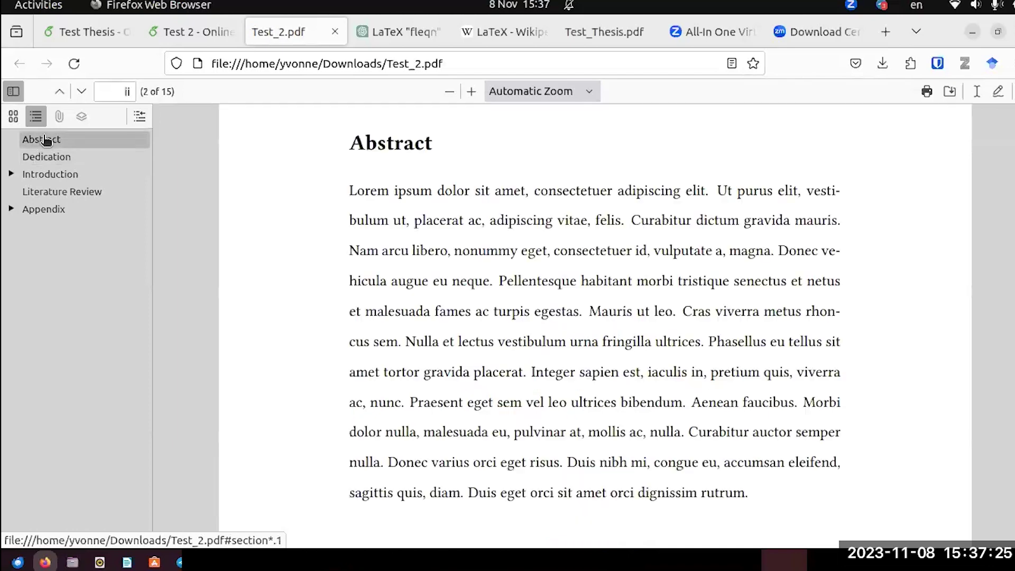
{"action": "left_click", "coordinate": [48, 161]}
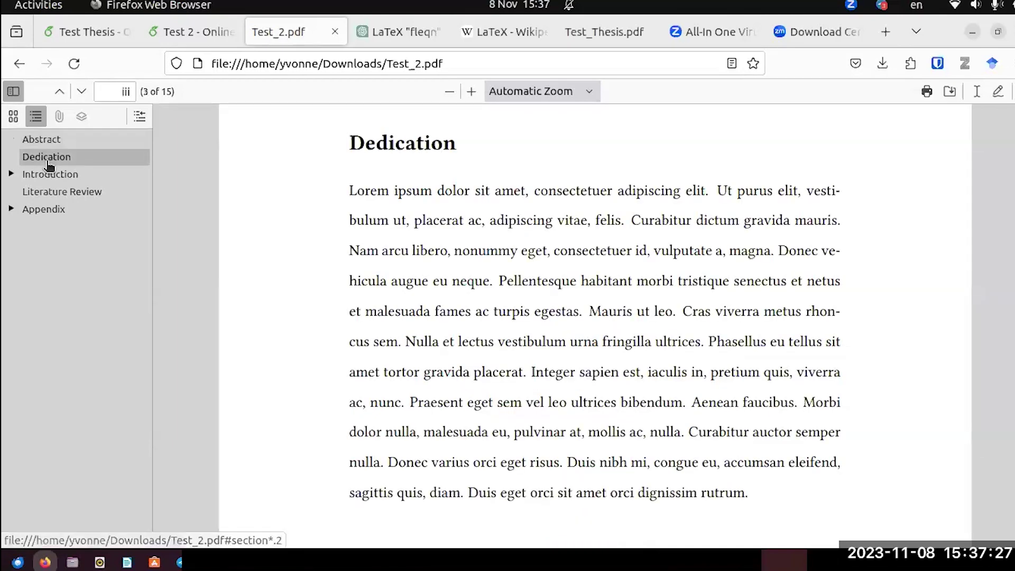
{"action": "left_click", "coordinate": [47, 179]}
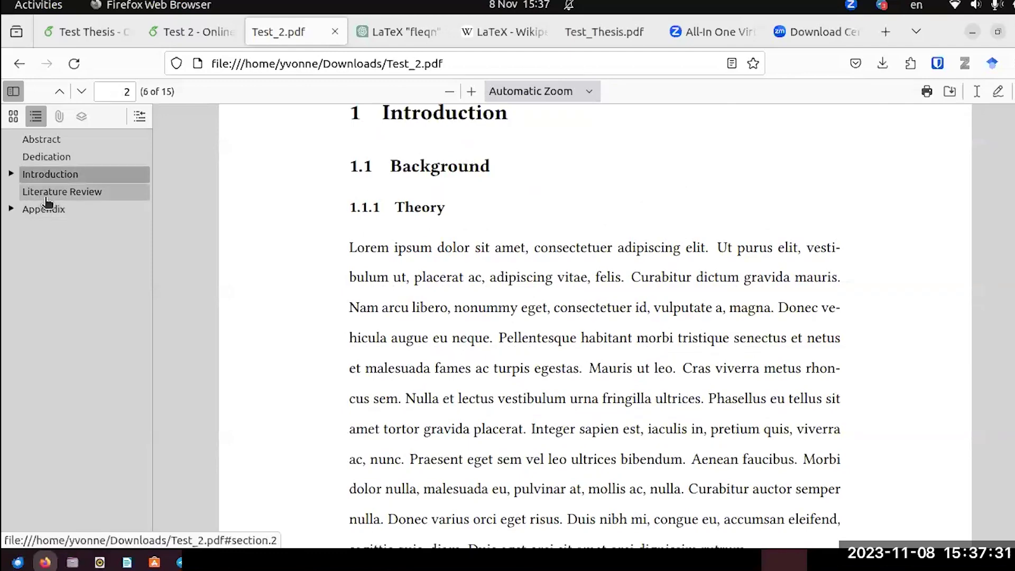
{"action": "left_click", "coordinate": [47, 199]}
{"action": "left_click", "coordinate": [42, 211]}
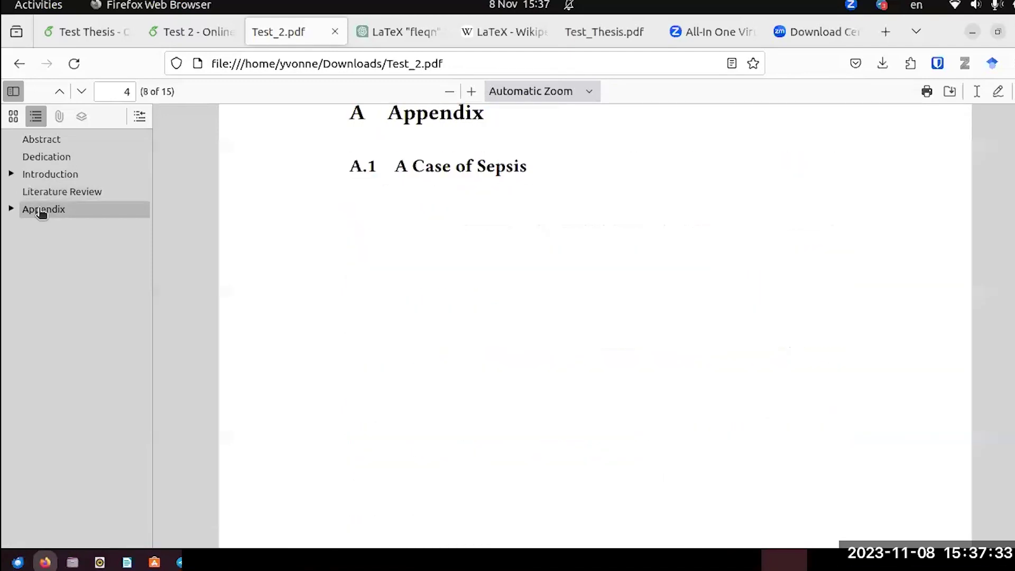
{"action": "scroll", "coordinate": [296, 235], "scroll_direction": "down", "scroll_amount": 20}
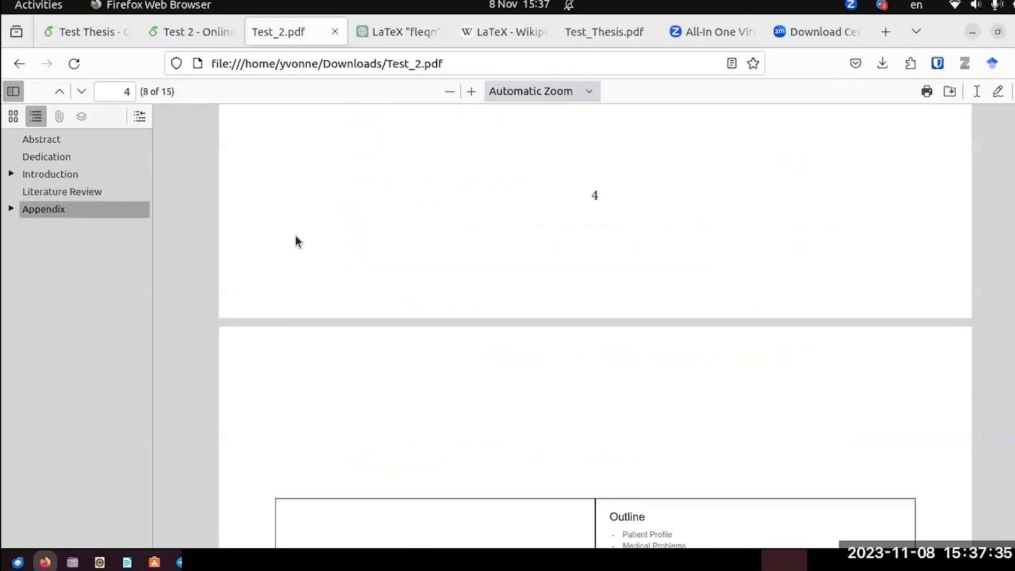
{"action": "scroll", "coordinate": [296, 235], "scroll_direction": "down", "scroll_amount": 20}
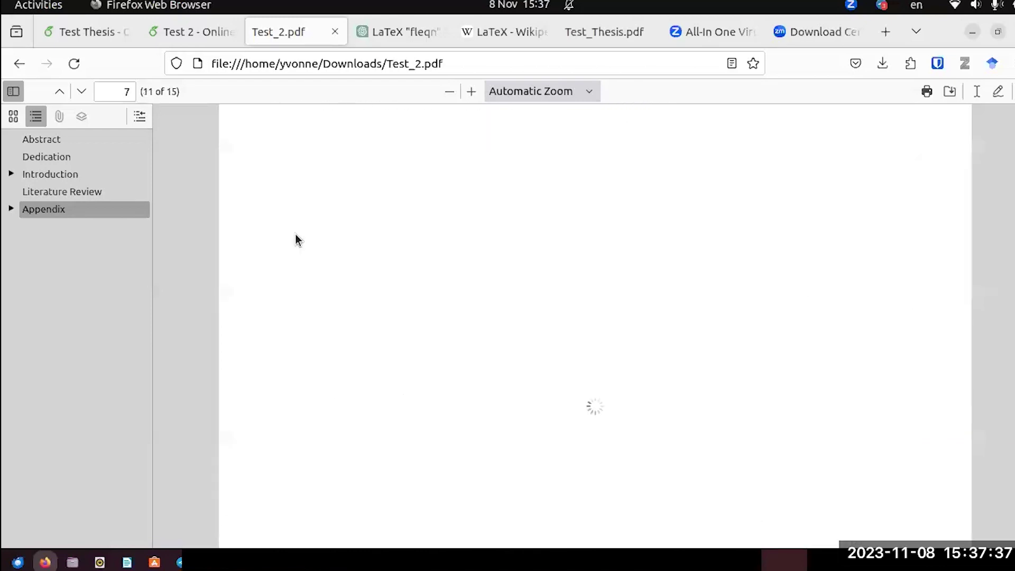
{"action": "scroll", "coordinate": [328, 217], "scroll_direction": "down", "scroll_amount": 5}
{"action": "scroll", "coordinate": [347, 239], "scroll_direction": "up", "scroll_amount": 10}
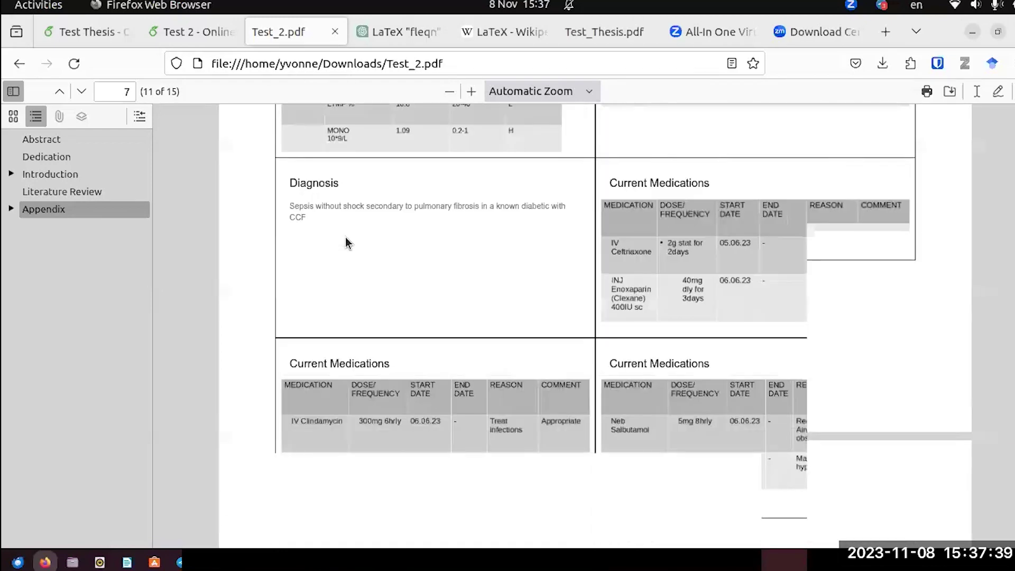
{"action": "scroll", "coordinate": [346, 237], "scroll_direction": "up", "scroll_amount": 10}
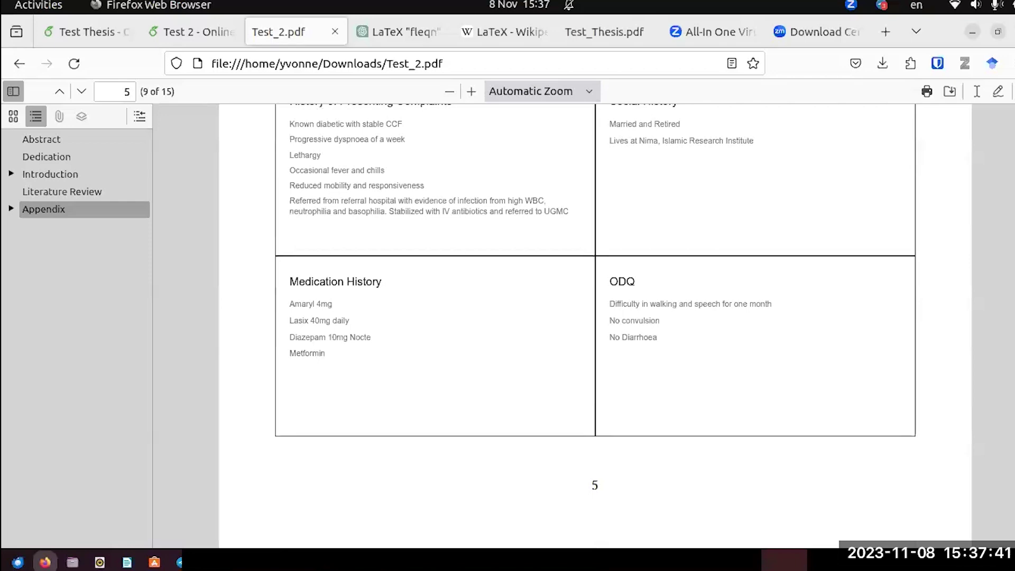
{"action": "key", "text": "Home"}
{"action": "scroll", "coordinate": [793, 296], "scroll_direction": "down", "scroll_amount": 10}
{"action": "scroll", "coordinate": [754, 320], "scroll_direction": "down", "scroll_amount": 10}
{"action": "scroll", "coordinate": [754, 320], "scroll_direction": "down", "scroll_amount": 5}
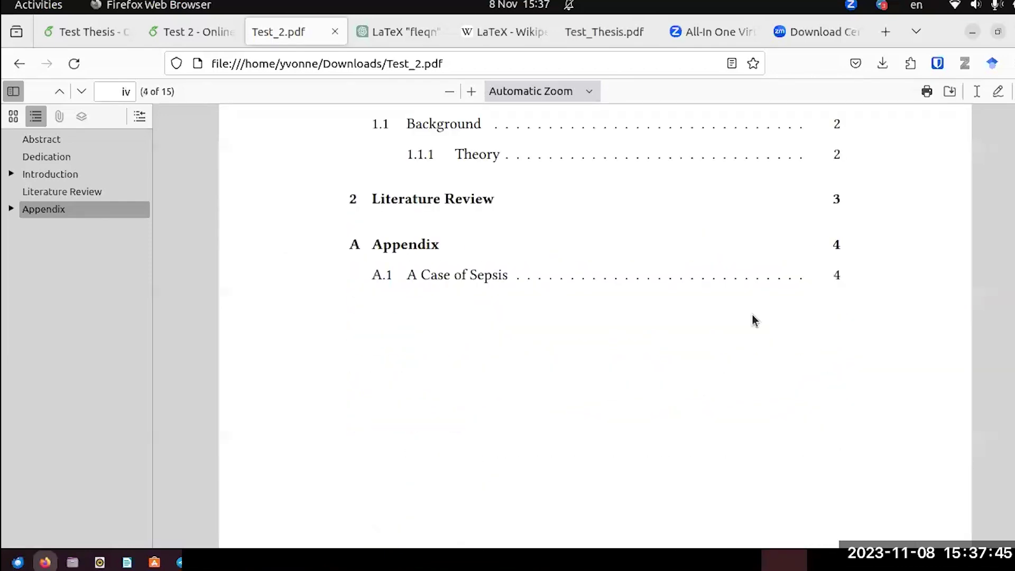
{"action": "left_click", "coordinate": [181, 32]}
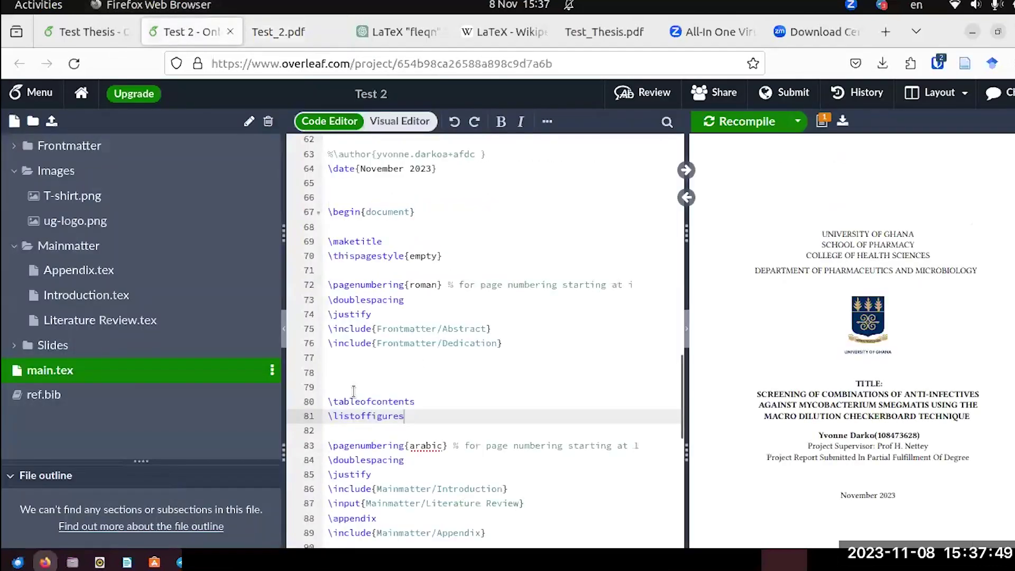
Copy the \addcontentsline entry from Abstract.tex in the Frontmatter folder.
{"action": "scroll", "coordinate": [353, 390], "scroll_direction": "down", "scroll_amount": 3}
{"action": "scroll", "coordinate": [354, 390], "scroll_direction": "up", "scroll_amount": 5}
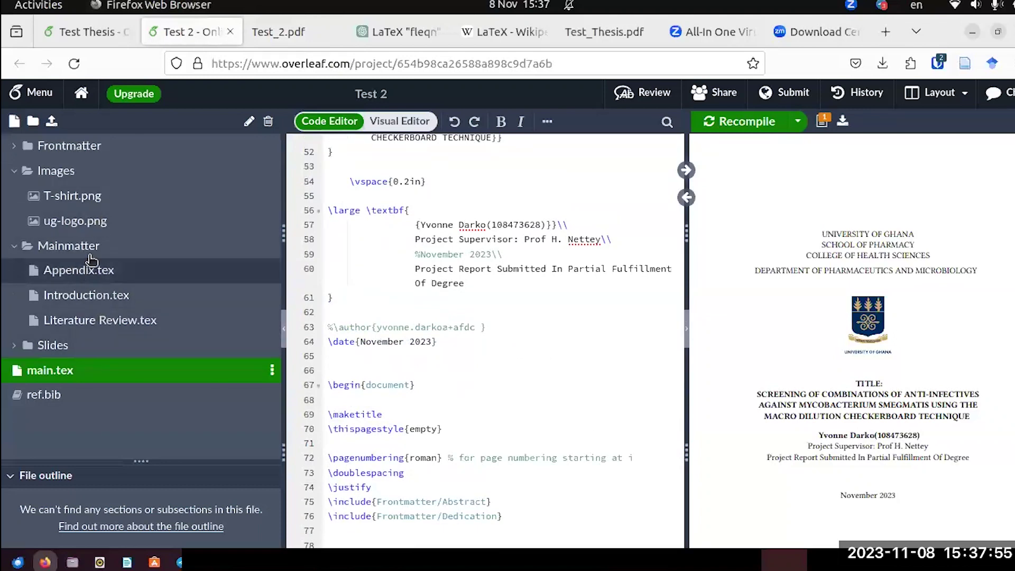
{"action": "left_click", "coordinate": [74, 146]}
{"action": "left_click", "coordinate": [78, 177]}
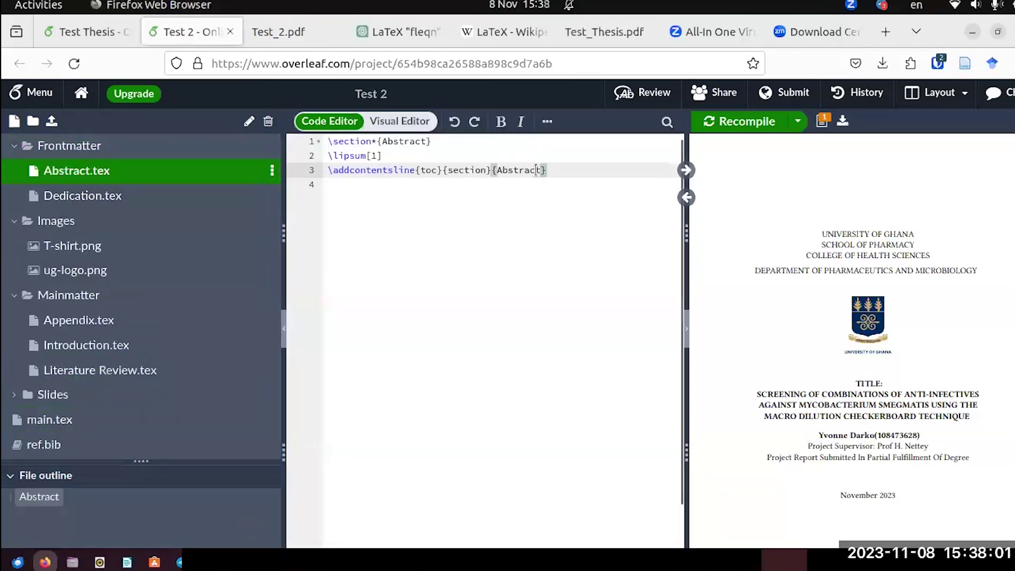
{"action": "left_click", "coordinate": [321, 172], "text": "shift"}
{"action": "key", "text": "ctrl+c"}
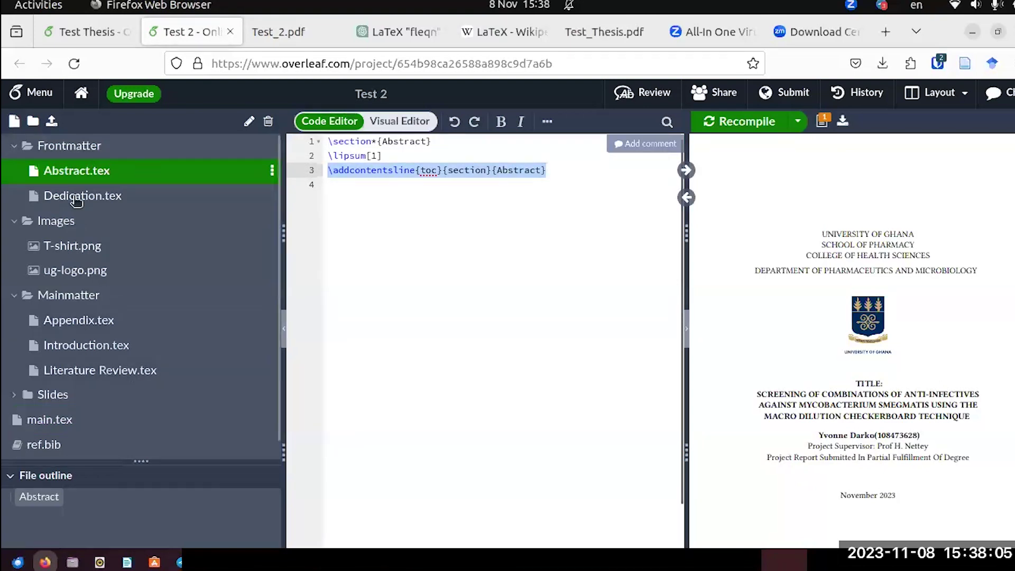
Add \addcontentsline{toc}{section}{References} after \printbibliography in main.tex and recompile.
{"action": "left_click", "coordinate": [43, 420]}
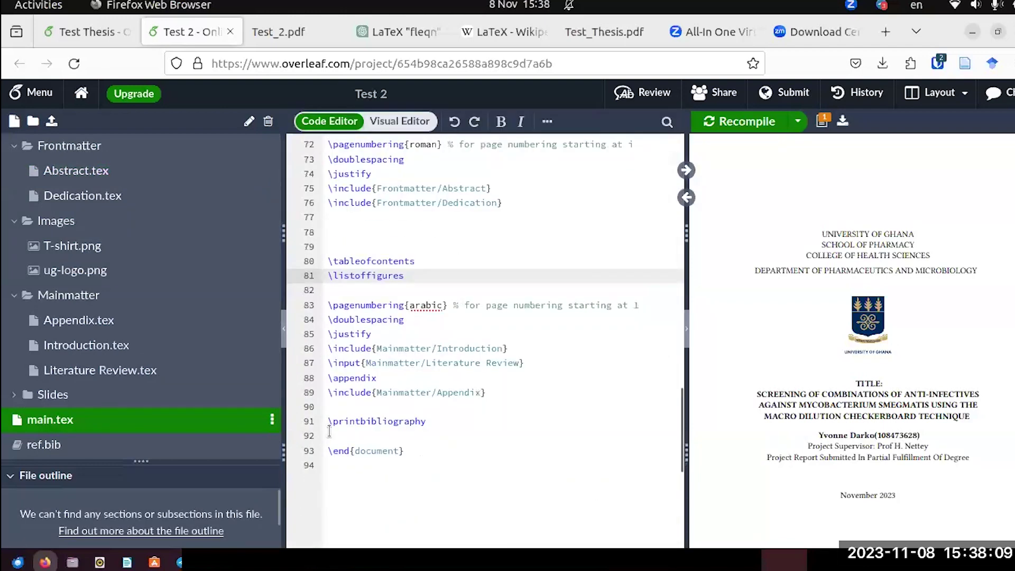
{"action": "left_click", "coordinate": [426, 421]}
{"action": "key", "text": "Return"}
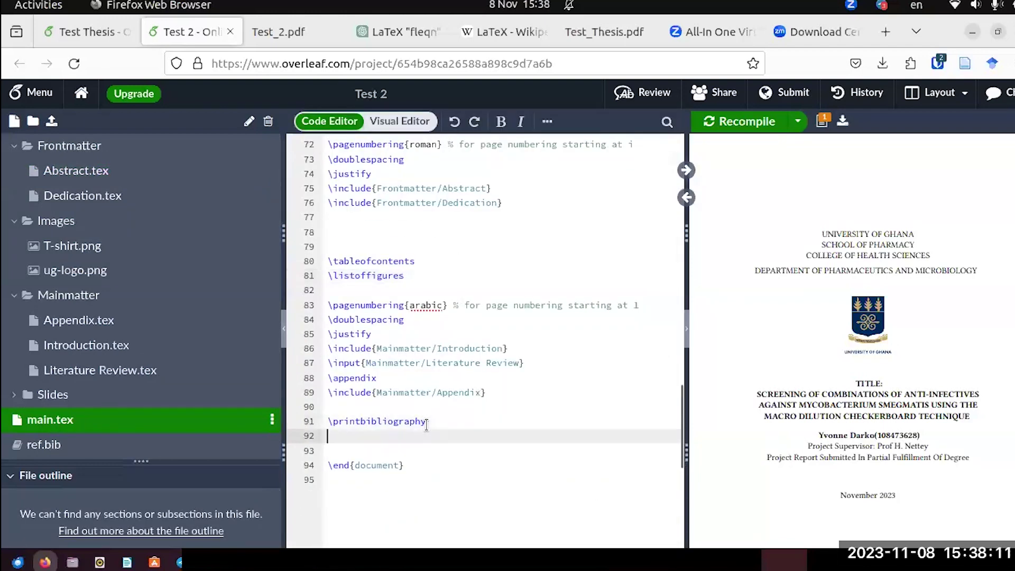
{"action": "key", "text": "ctrl+v"}
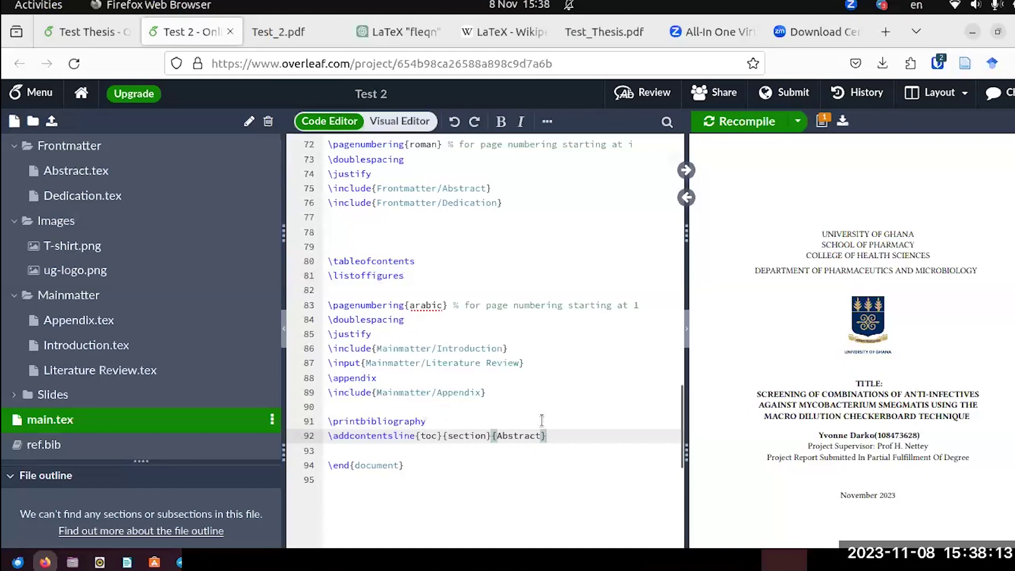
{"action": "left_click_drag", "start_coordinate": [539, 437], "coordinate": [497, 438]}
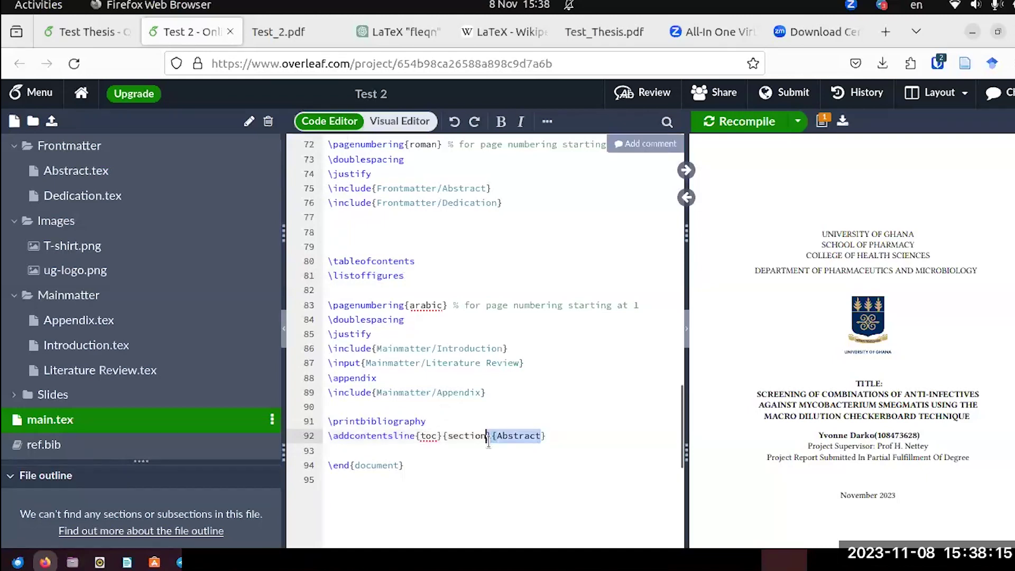
{"action": "type", "text": "Referen"}
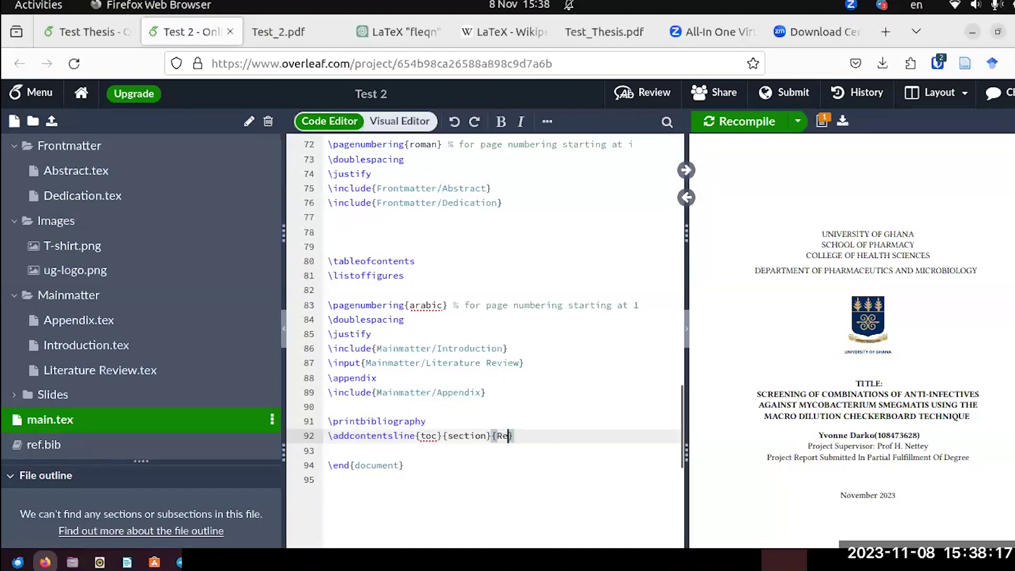
{"action": "type", "text": "ces"}
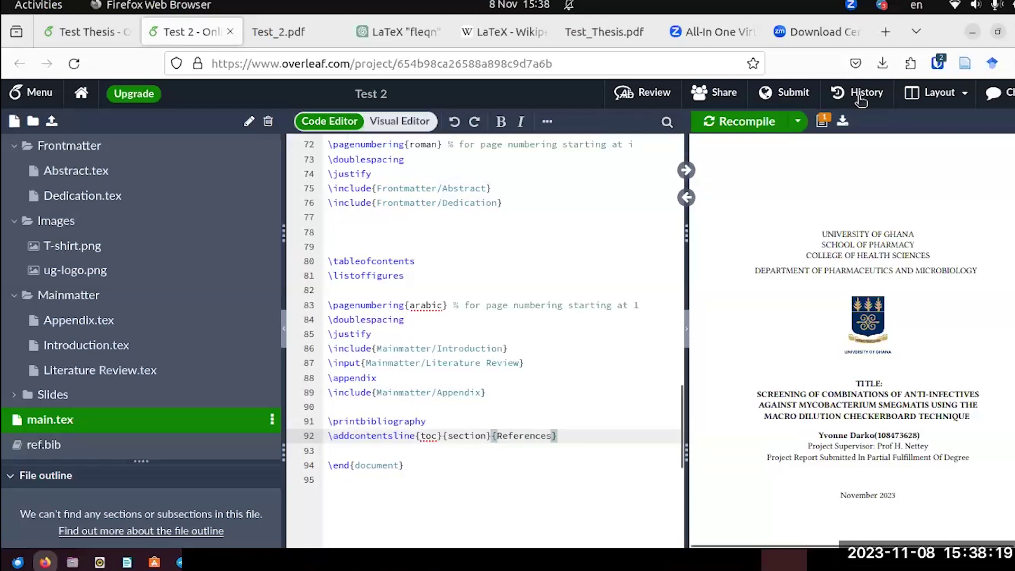
{"action": "left_click", "coordinate": [755, 126]}
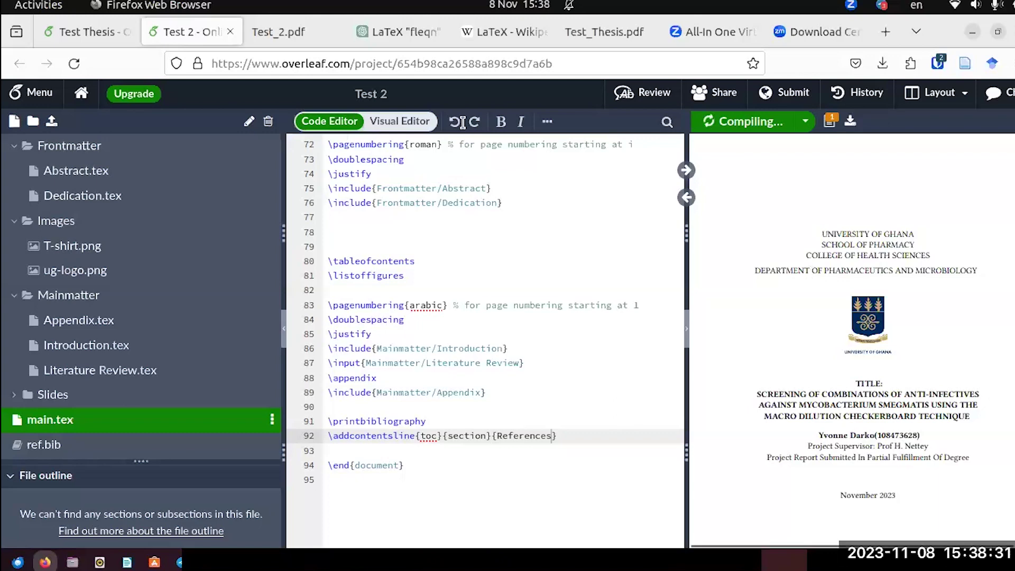
Close the outdated Test_2.pdf and bring up the newly downloaded Test_2-1.pdf.
{"action": "left_click", "coordinate": [315, 42]}
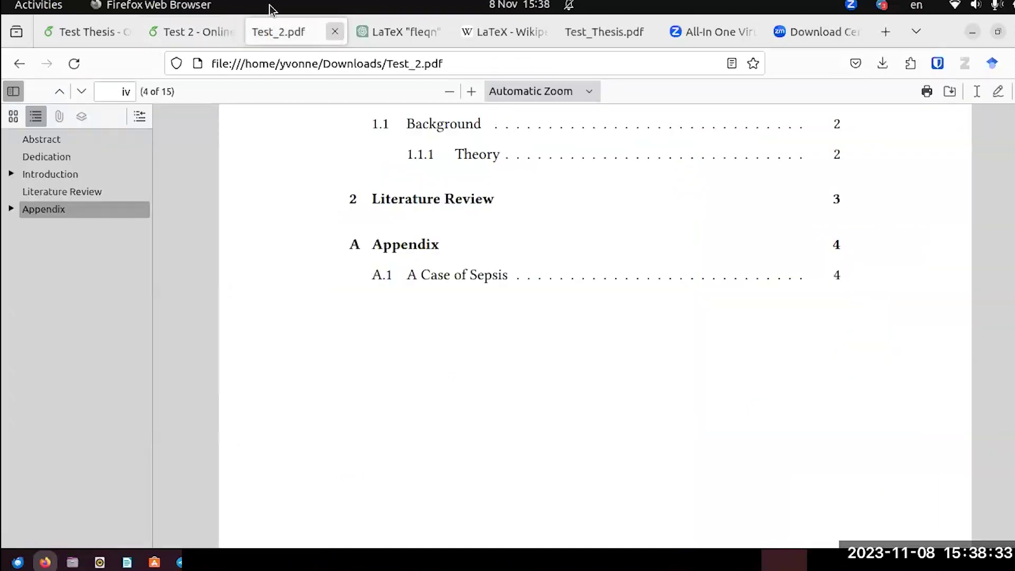
{"action": "key", "text": "ctrl+w"}
{"action": "key", "text": "ctrl+Page_Up"}
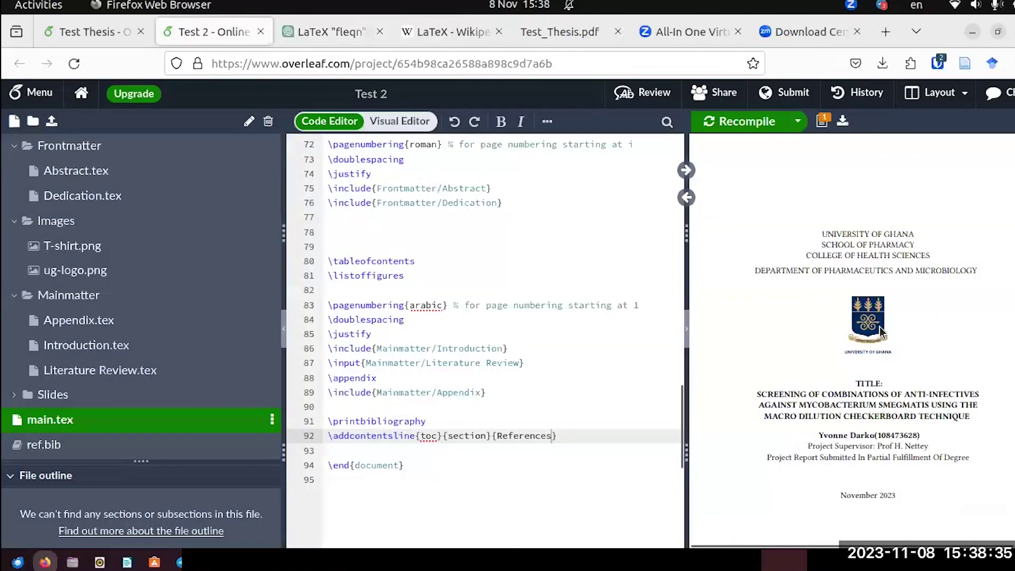
{"action": "scroll", "coordinate": [880, 326], "scroll_direction": "down", "scroll_amount": 10}
{"action": "scroll", "coordinate": [879, 327], "scroll_direction": "down", "scroll_amount": 5}
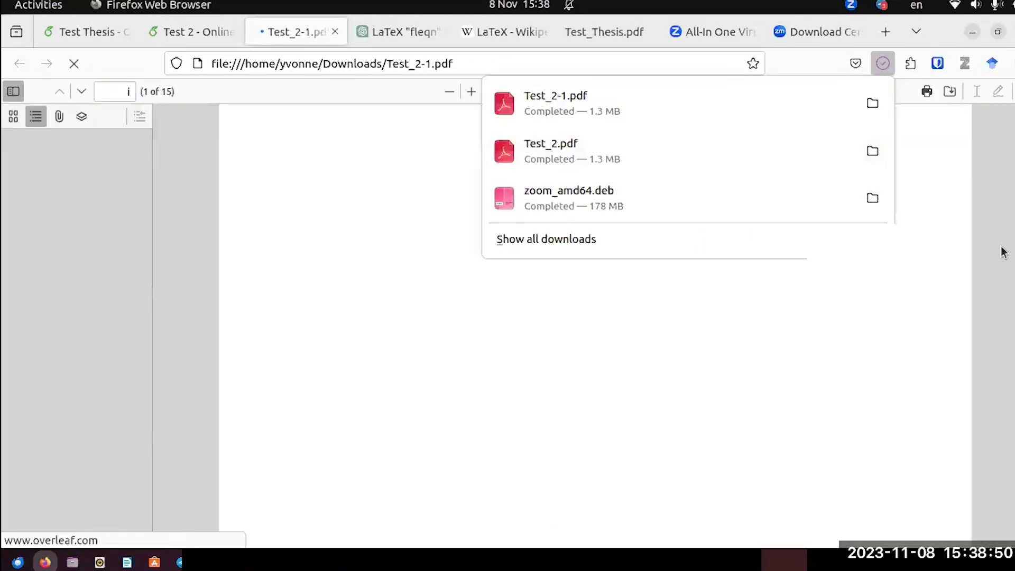
{"action": "left_click", "coordinate": [999, 262]}
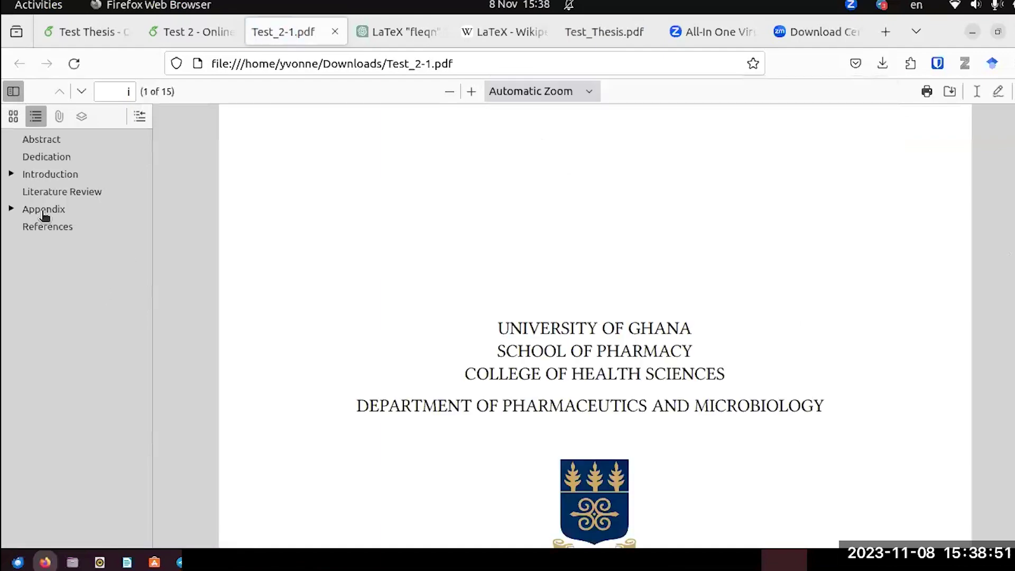
Confirm the References outline bookmark lands on the references page, then scroll back to the top.
{"action": "left_click", "coordinate": [45, 233]}
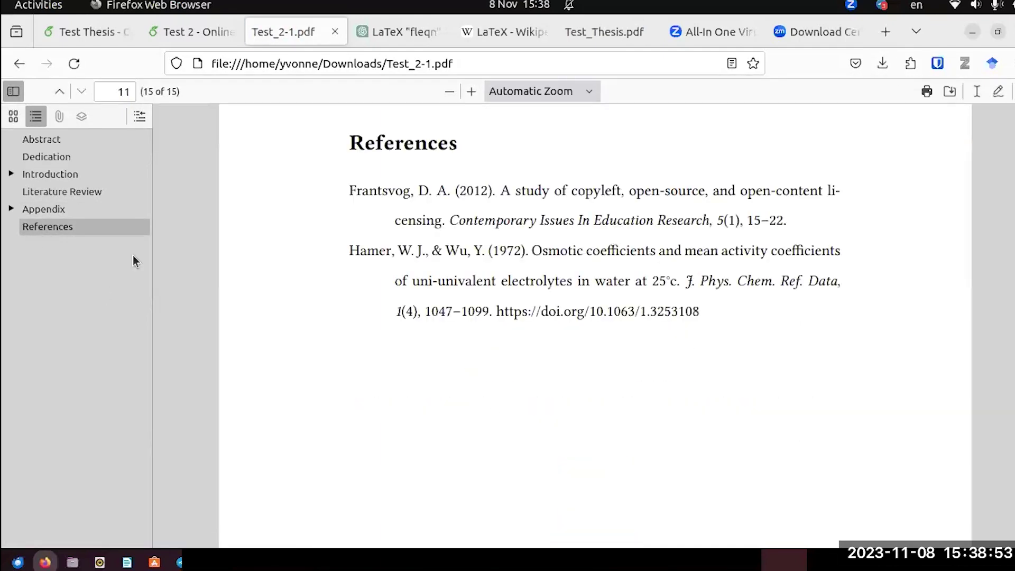
{"action": "scroll", "coordinate": [532, 385], "scroll_direction": "up", "scroll_amount": 20}
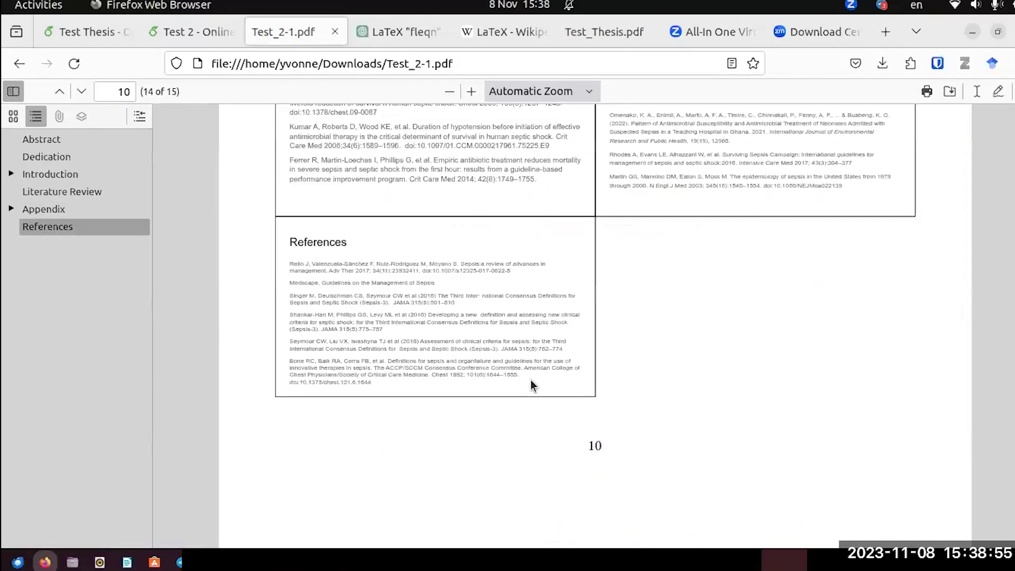
{"action": "scroll", "coordinate": [531, 384], "scroll_direction": "up", "scroll_amount": 20}
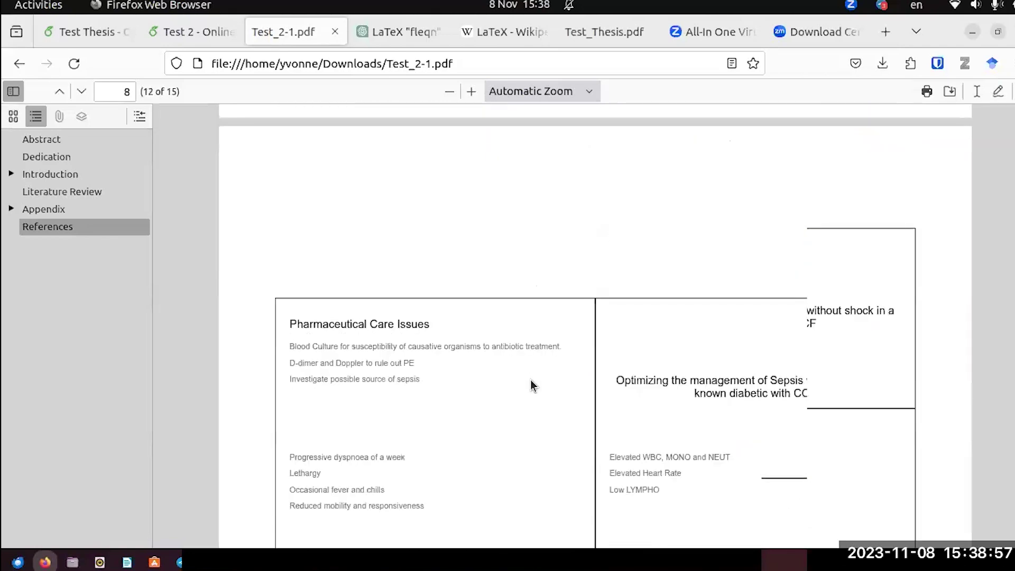
{"action": "scroll", "coordinate": [531, 384], "scroll_direction": "up", "scroll_amount": 20}
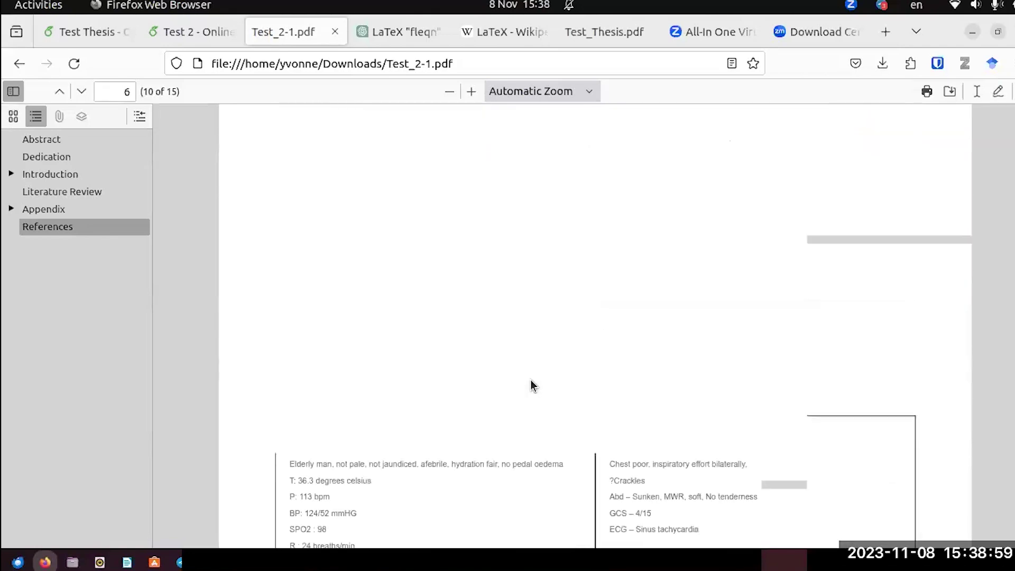
{"action": "scroll", "coordinate": [531, 385], "scroll_direction": "up", "scroll_amount": 20}
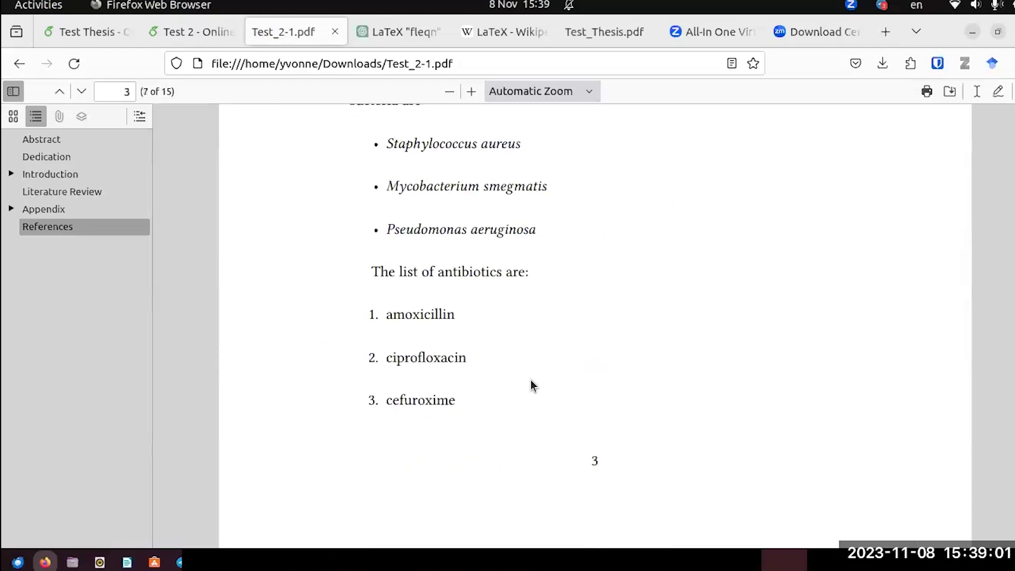
{"action": "scroll", "coordinate": [531, 385], "scroll_direction": "up", "scroll_amount": 15}
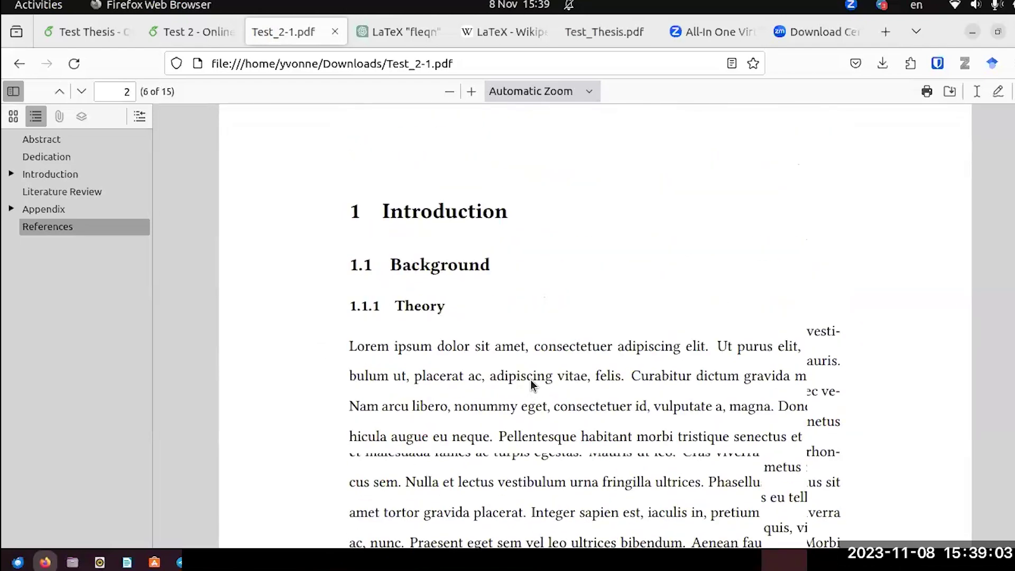
{"action": "scroll", "coordinate": [531, 384], "scroll_direction": "up", "scroll_amount": 15}
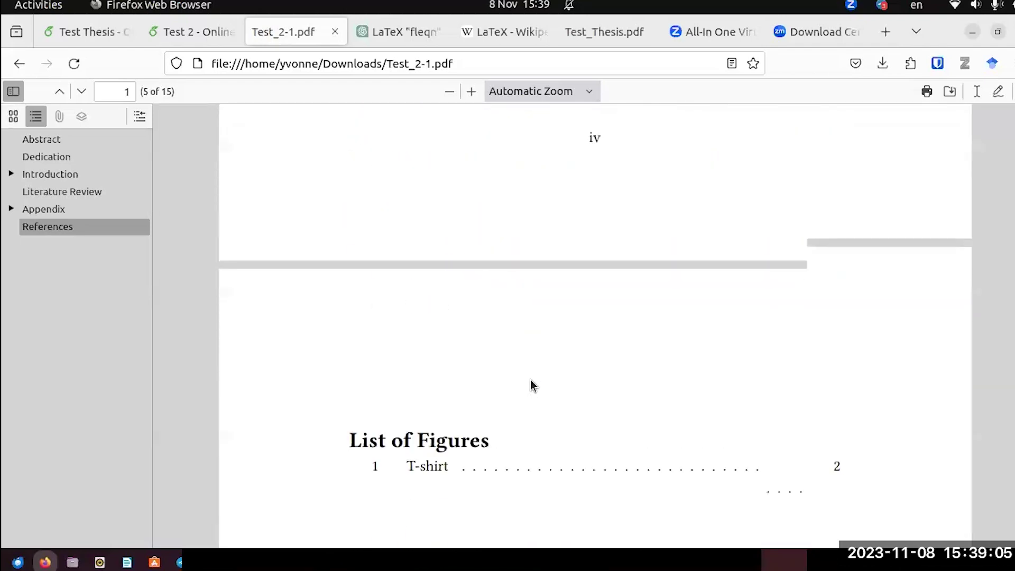
{"action": "scroll", "coordinate": [531, 385], "scroll_direction": "up", "scroll_amount": 15}
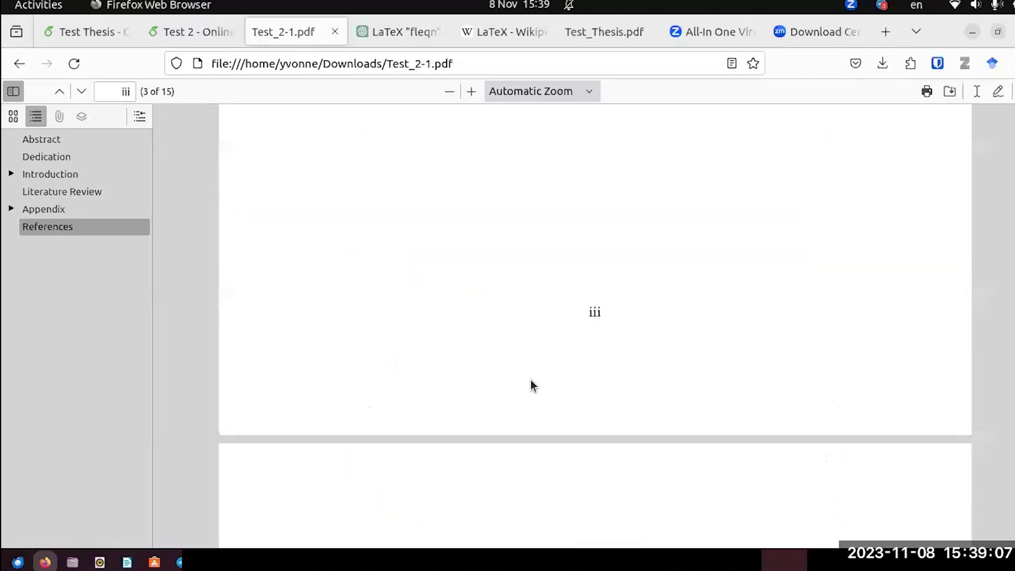
{"action": "scroll", "coordinate": [531, 385], "scroll_direction": "up", "scroll_amount": 15}
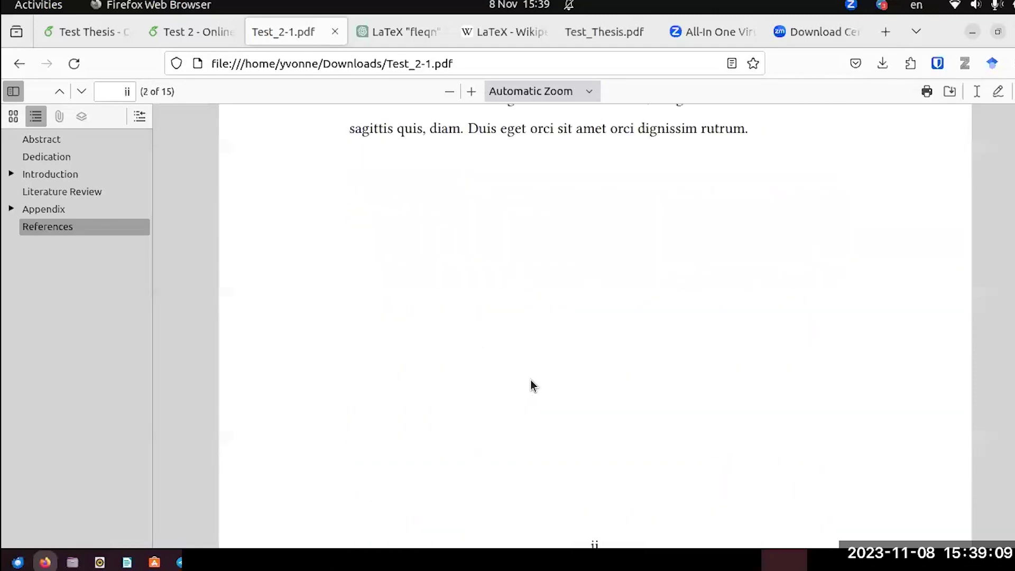
{"action": "scroll", "coordinate": [531, 385], "scroll_direction": "up", "scroll_amount": 3}
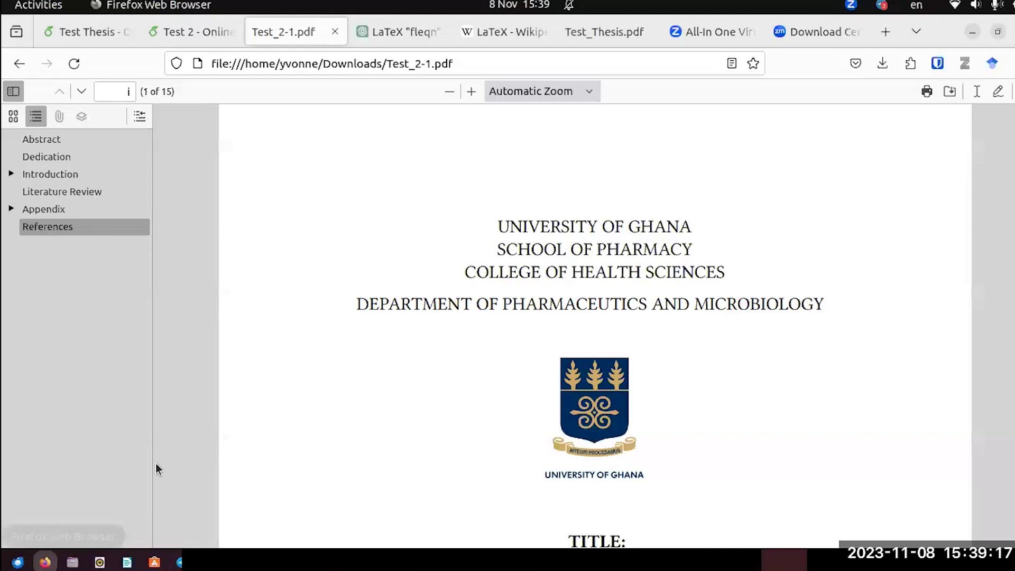
{"action": "left_click", "coordinate": [85, 37]}
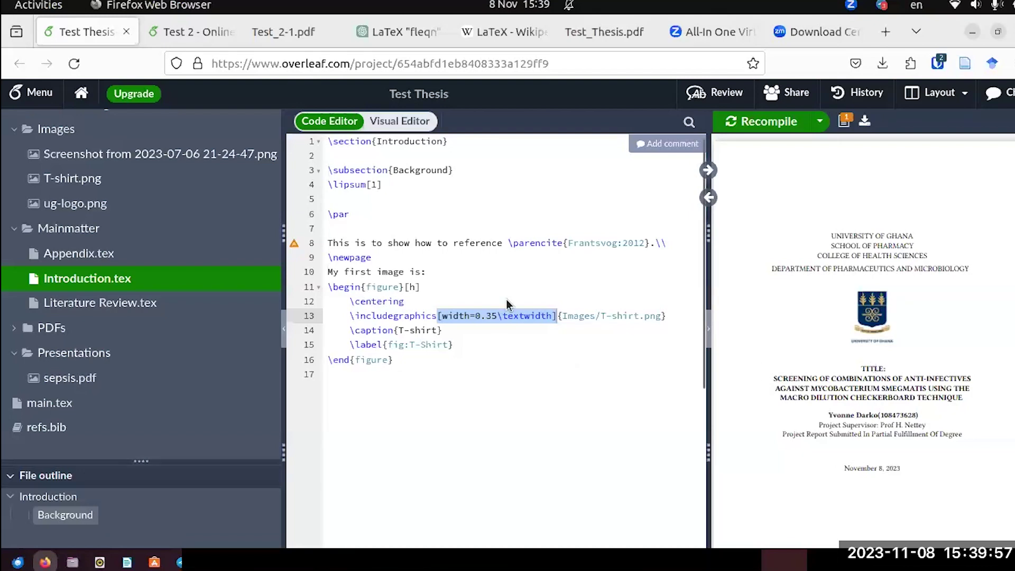
Recompile the Test Thesis project after its preview error, then minimize Firefox to the desktop.
{"action": "scroll", "coordinate": [804, 318], "scroll_direction": "down", "scroll_amount": 10}
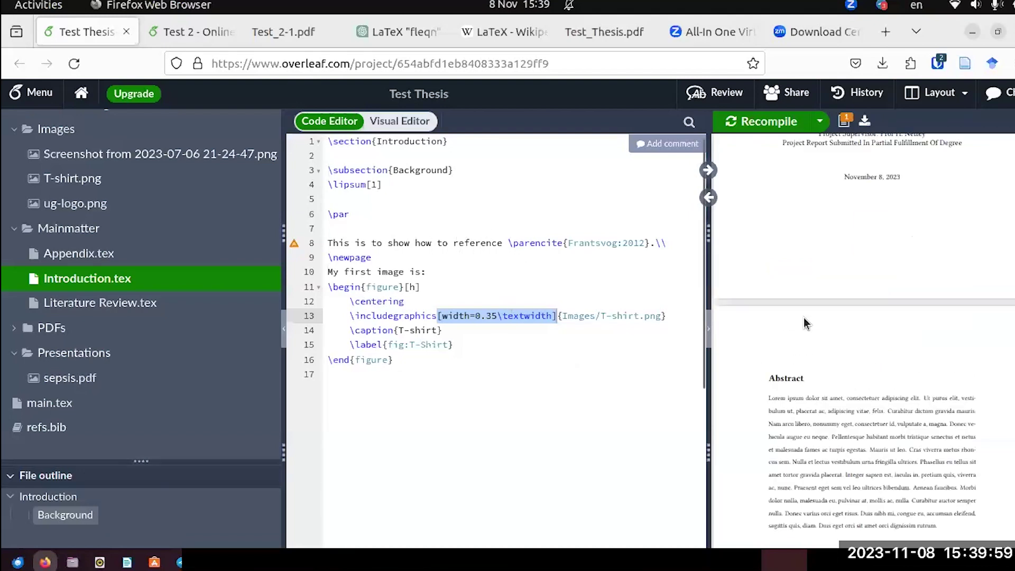
{"action": "scroll", "coordinate": [803, 317], "scroll_direction": "down", "scroll_amount": 10}
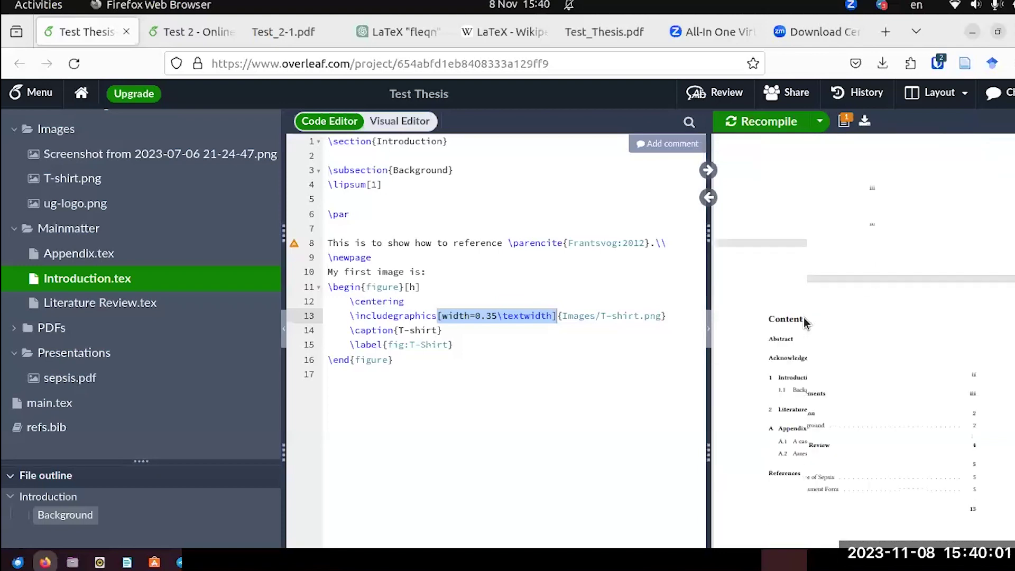
{"action": "scroll", "coordinate": [804, 323], "scroll_direction": "down", "scroll_amount": 3}
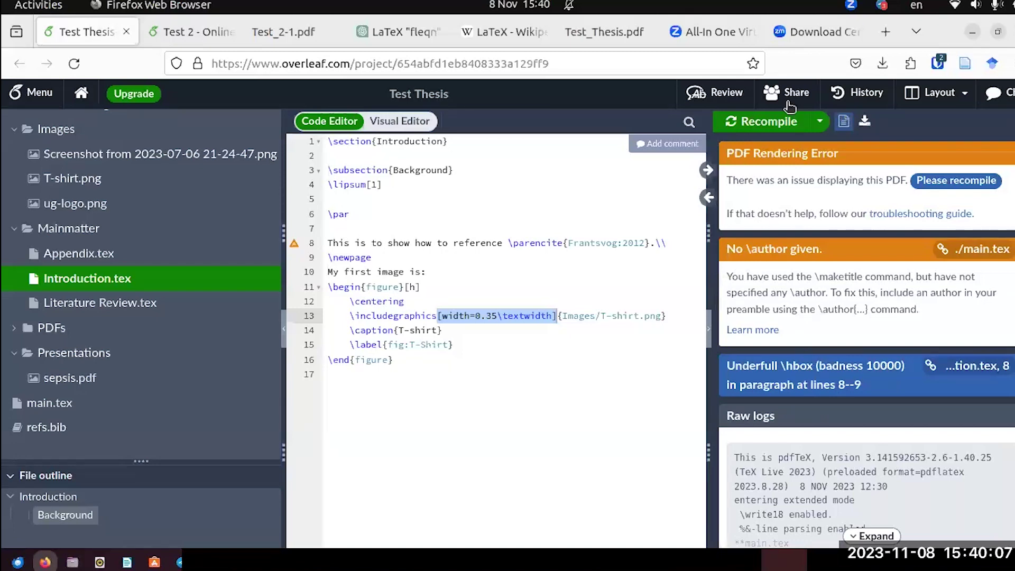
{"action": "scroll", "coordinate": [416, 259], "scroll_direction": "up", "scroll_amount": 1}
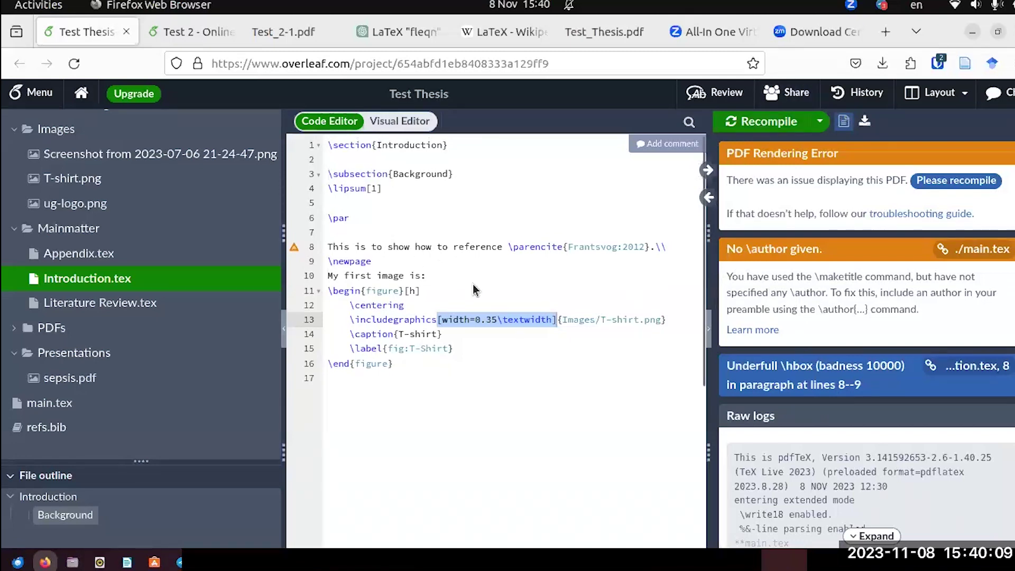
{"action": "left_click", "coordinate": [743, 121]}
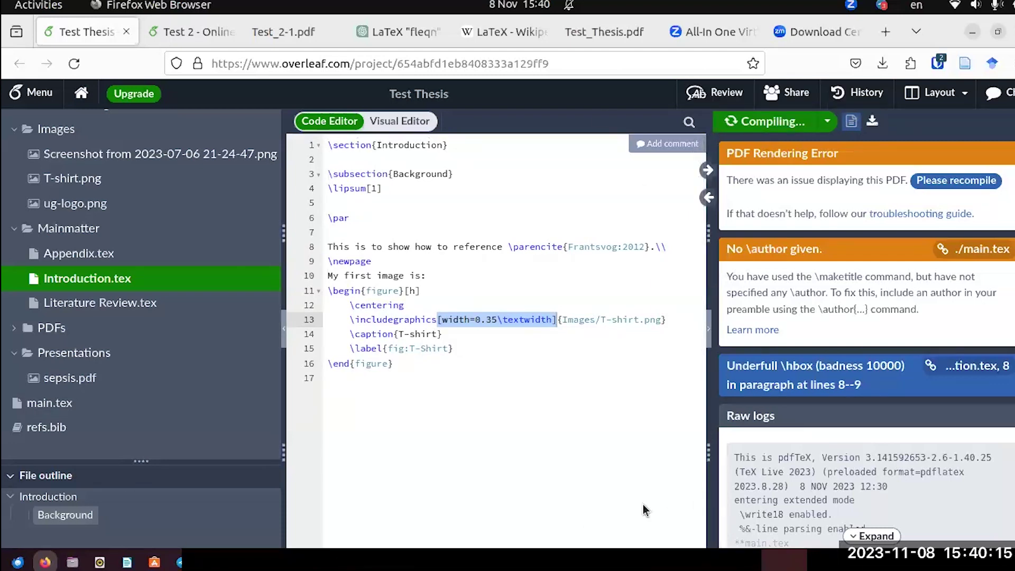
{"action": "left_click", "coordinate": [972, 31]}
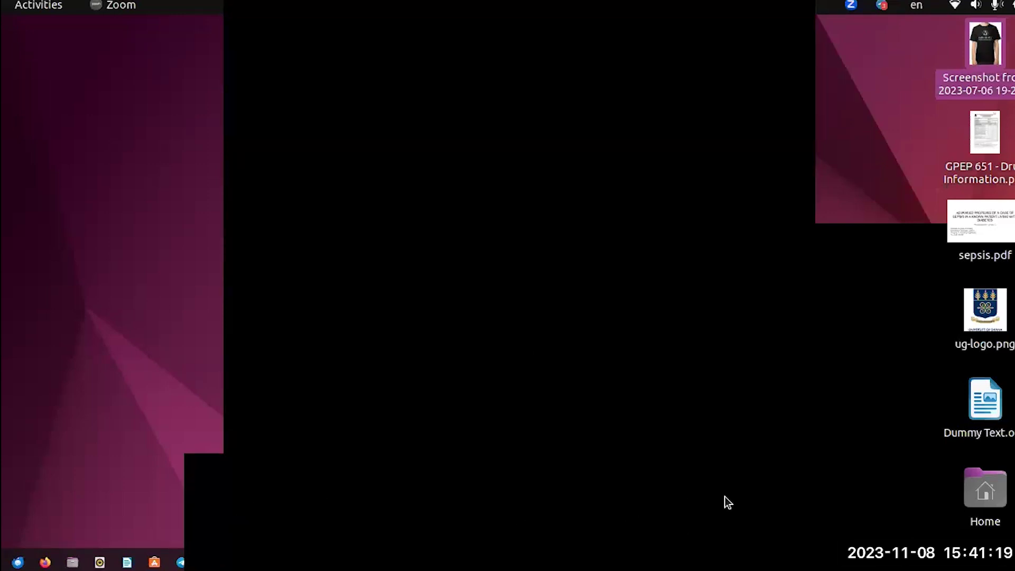
Shift the black Zoom window a few pixels left on the desktop.
{"action": "left_click_drag", "start_coordinate": [520, 51], "coordinate": [514, 11]}
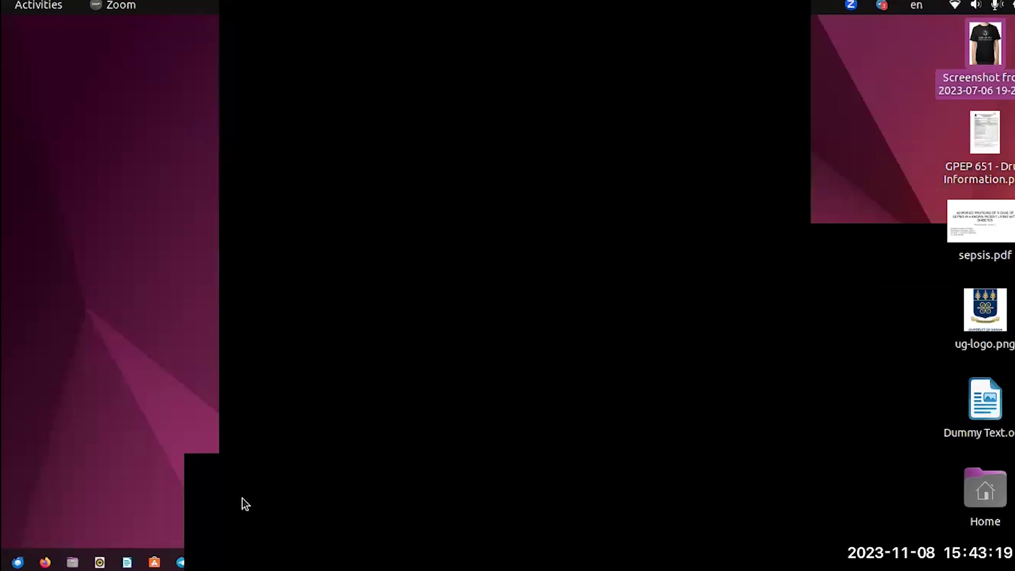
Restore Overleaf's Introduction.tex, whose T-shirt.png figure is at 0.35 text width with the 'Figure 1: T-shirt' preview.
{"action": "left_click", "coordinate": [45, 562]}
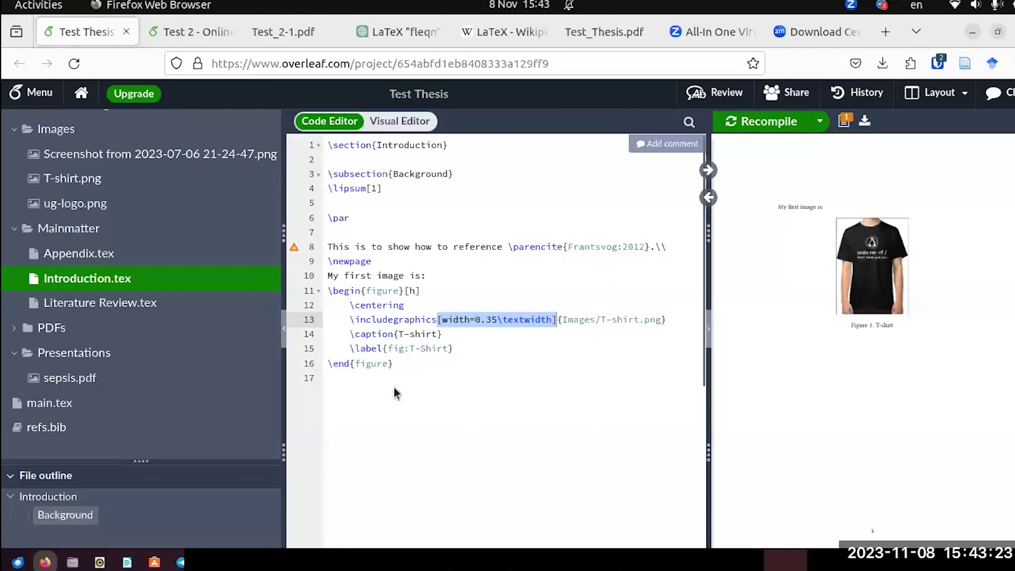
{"action": "left_click", "coordinate": [362, 394]}
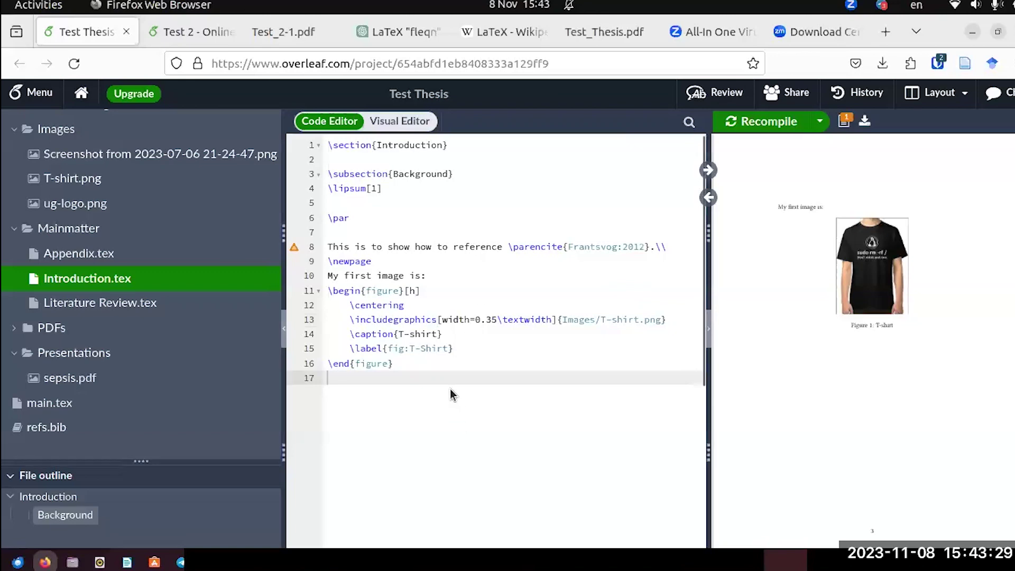
{"action": "scroll", "coordinate": [478, 282], "scroll_direction": "down", "scroll_amount": 4}
{"action": "scroll", "coordinate": [477, 280], "scroll_direction": "up", "scroll_amount": 4}
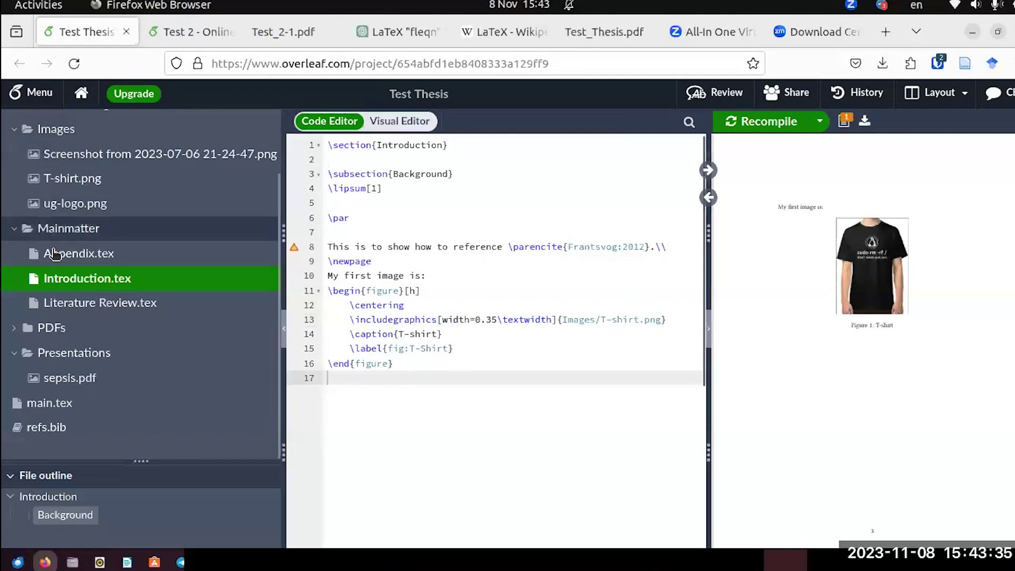
{"action": "scroll", "coordinate": [86, 199], "scroll_direction": "up", "scroll_amount": 2}
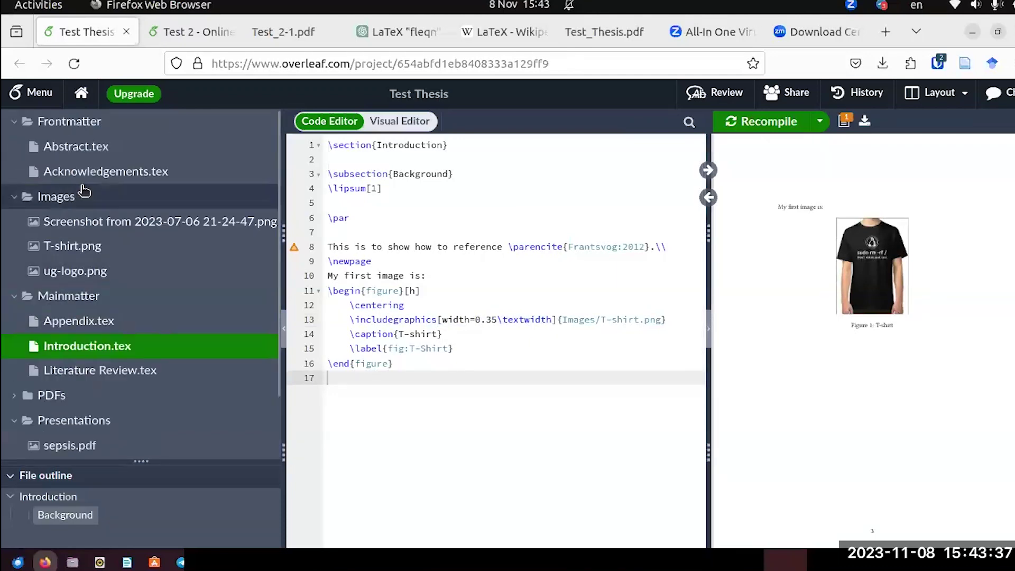
{"action": "scroll", "coordinate": [84, 377], "scroll_direction": "down", "scroll_amount": 2}
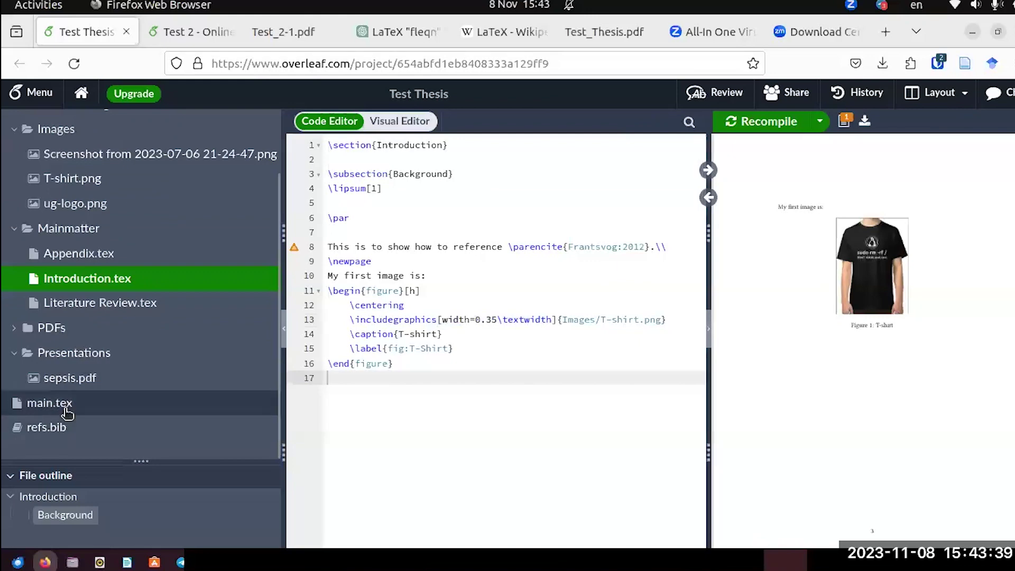
In main.tex, add a '{' before UNIVERSITY OF GHANA on line 37 and recompile.
{"action": "left_click", "coordinate": [53, 403]}
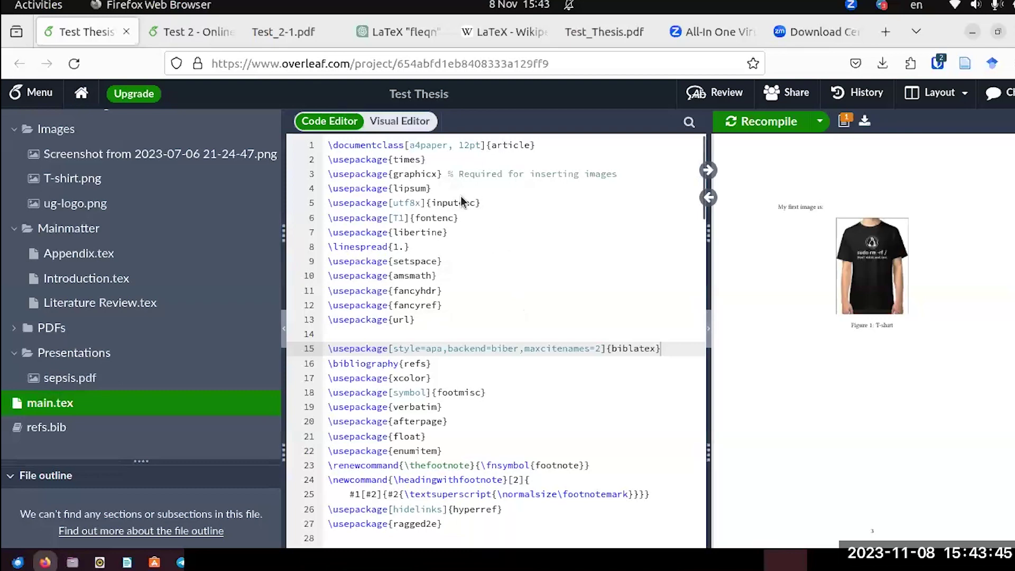
{"action": "scroll", "coordinate": [484, 246], "scroll_direction": "down", "scroll_amount": 5}
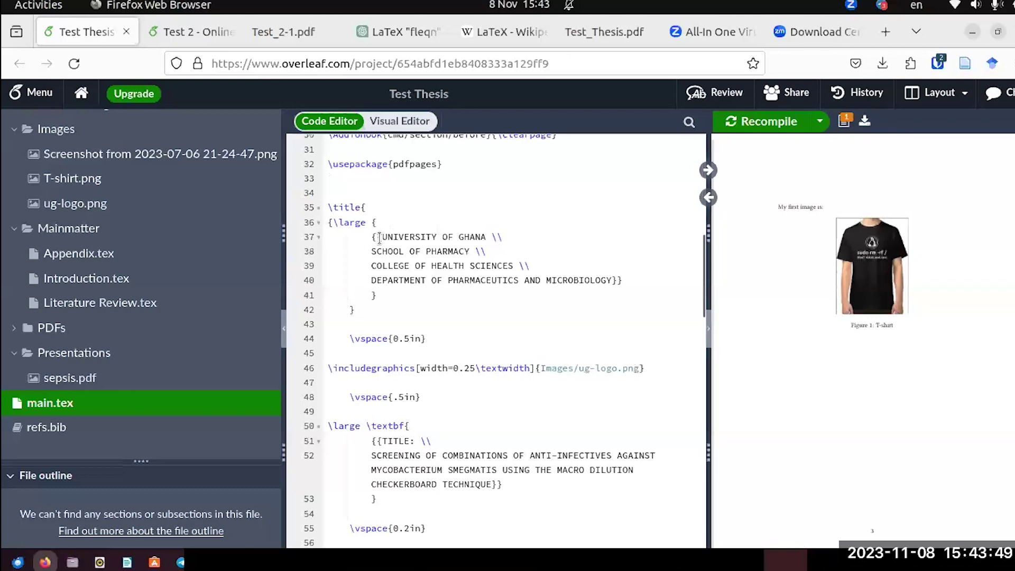
{"action": "left_click", "coordinate": [379, 237]}
{"action": "type", "text": "{"}
{"action": "key", "text": "ctrl+s"}
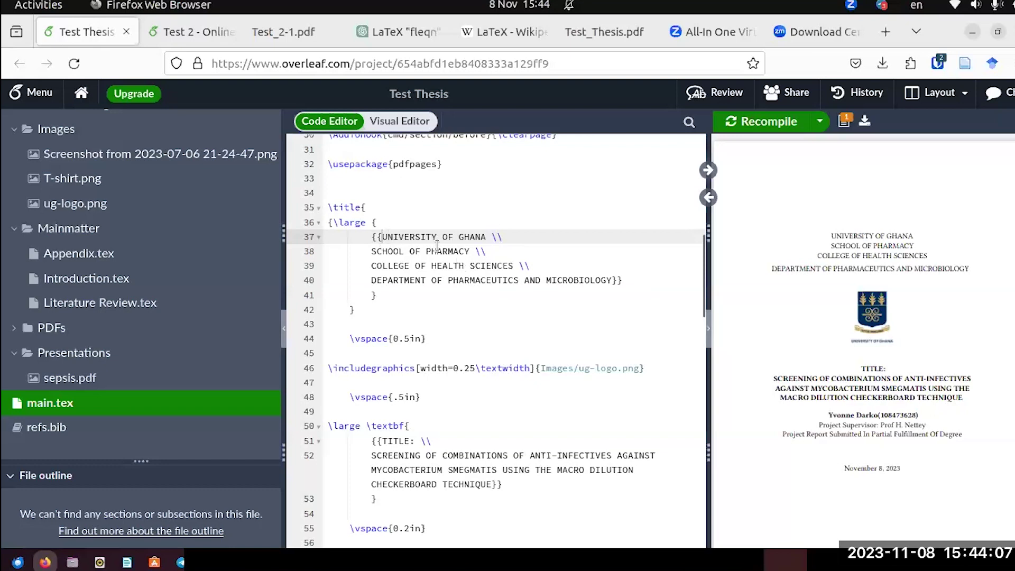
Review the title block lines for the university, college and department names.
{"action": "left_click", "coordinate": [375, 222]}
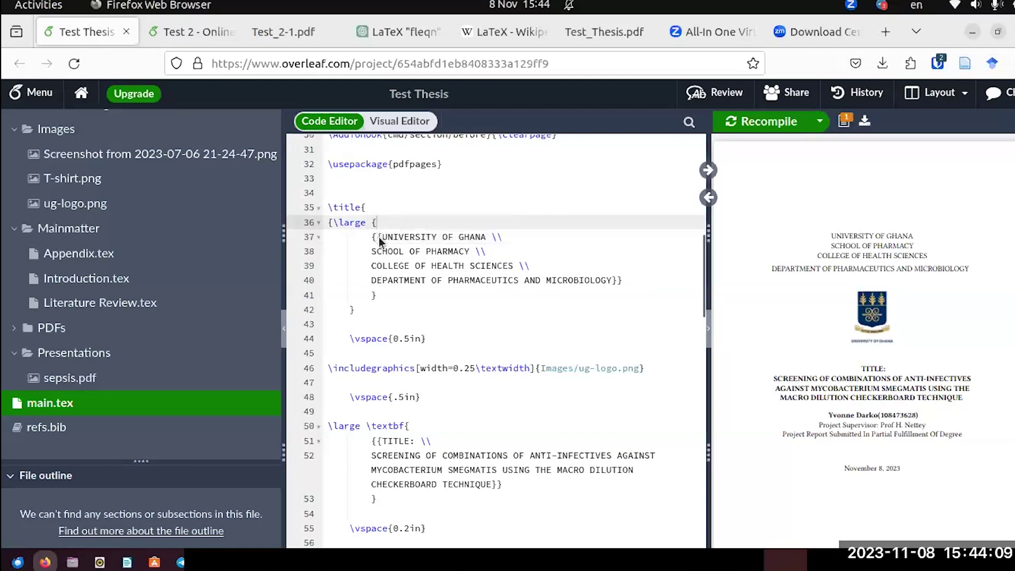
{"action": "left_click", "coordinate": [381, 237]}
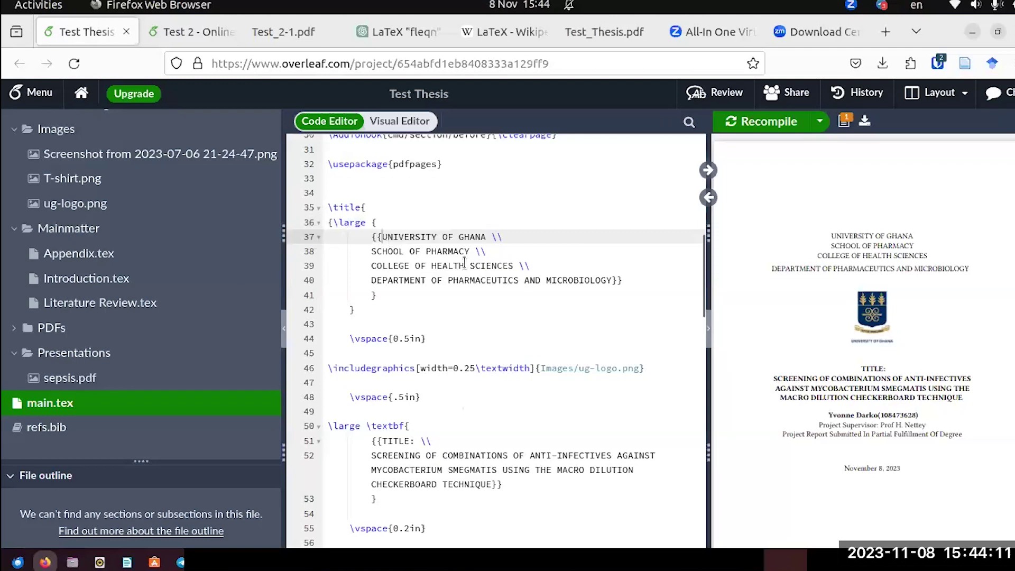
{"action": "left_click", "coordinate": [428, 263]}
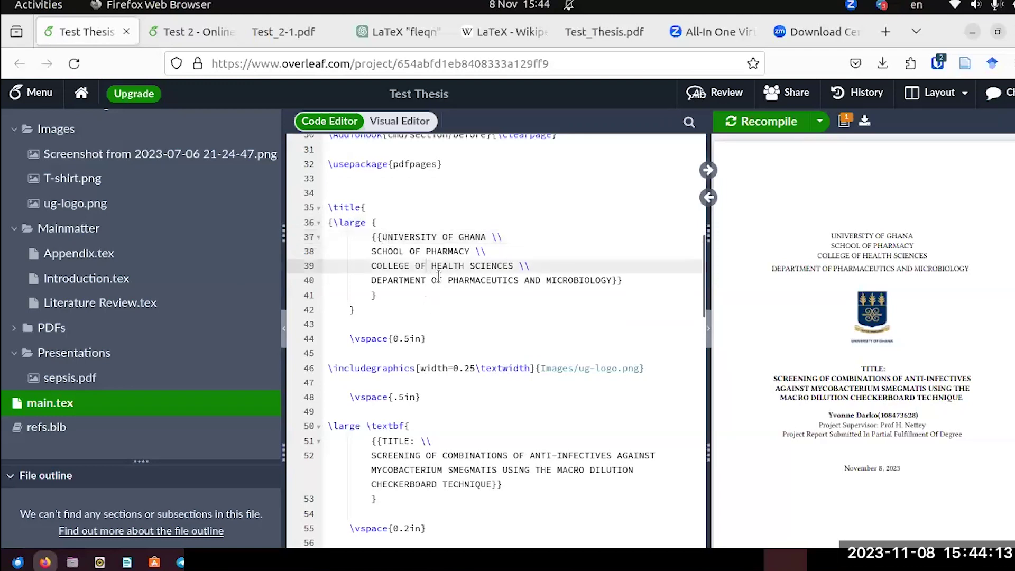
{"action": "left_click", "coordinate": [436, 280]}
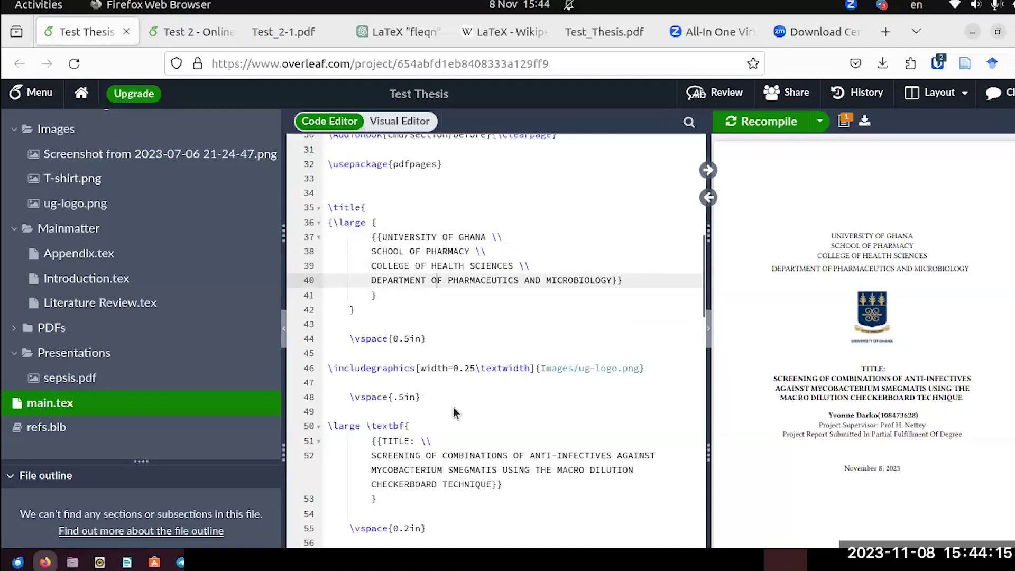
{"action": "scroll", "coordinate": [452, 407], "scroll_direction": "down", "scroll_amount": 10}
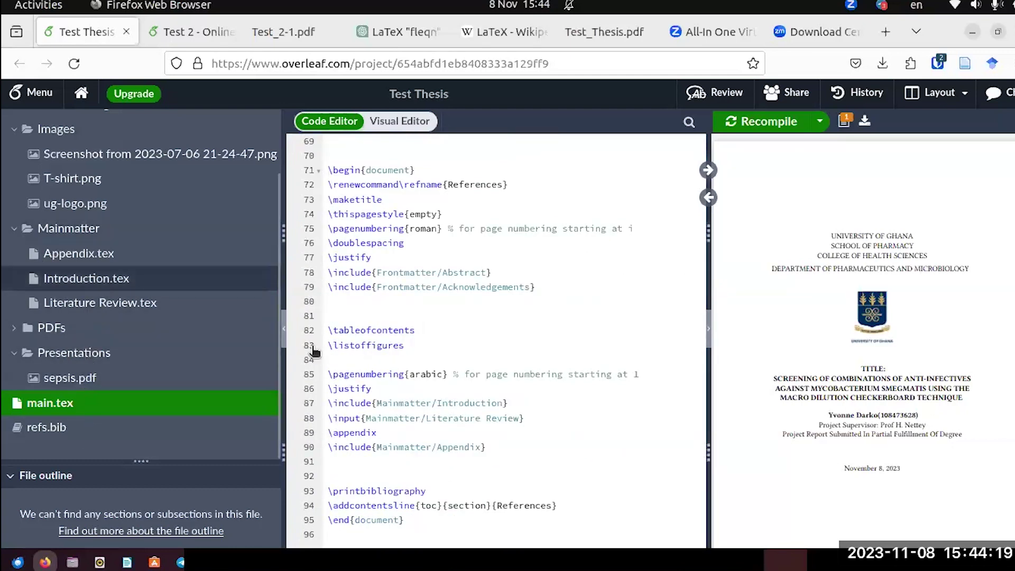
Show Introduction.tex with the preview at page 2's Introduction and Background subsection.
{"action": "left_click", "coordinate": [102, 279]}
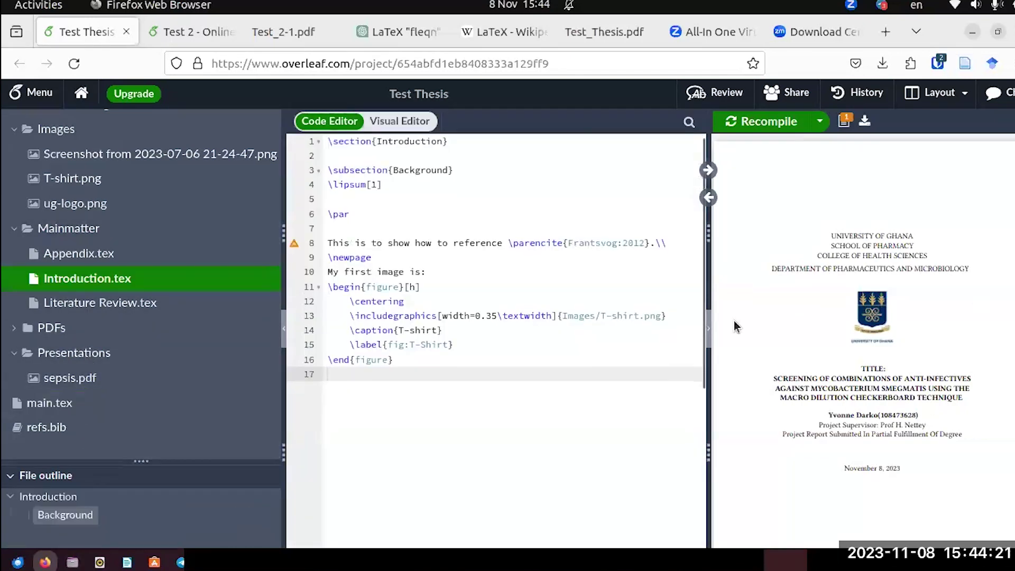
{"action": "scroll", "coordinate": [735, 326], "scroll_direction": "down", "scroll_amount": 5}
{"action": "scroll", "coordinate": [864, 338], "scroll_direction": "down", "scroll_amount": 6}
{"action": "scroll", "coordinate": [864, 339], "scroll_direction": "down", "scroll_amount": 10}
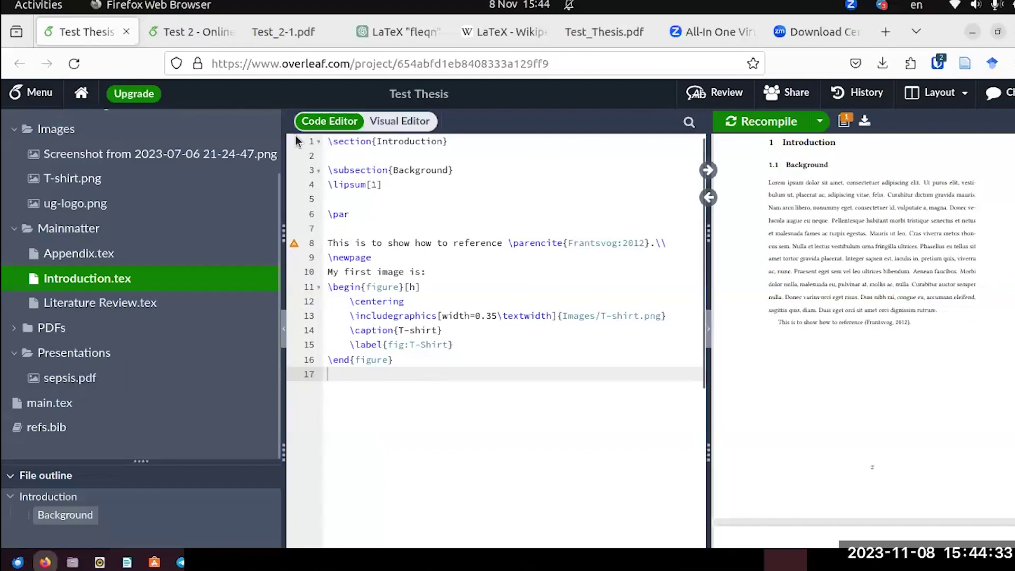
Open Mainmatter/Introduction.tex in the Test 2 project.
{"action": "left_click", "coordinate": [191, 32]}
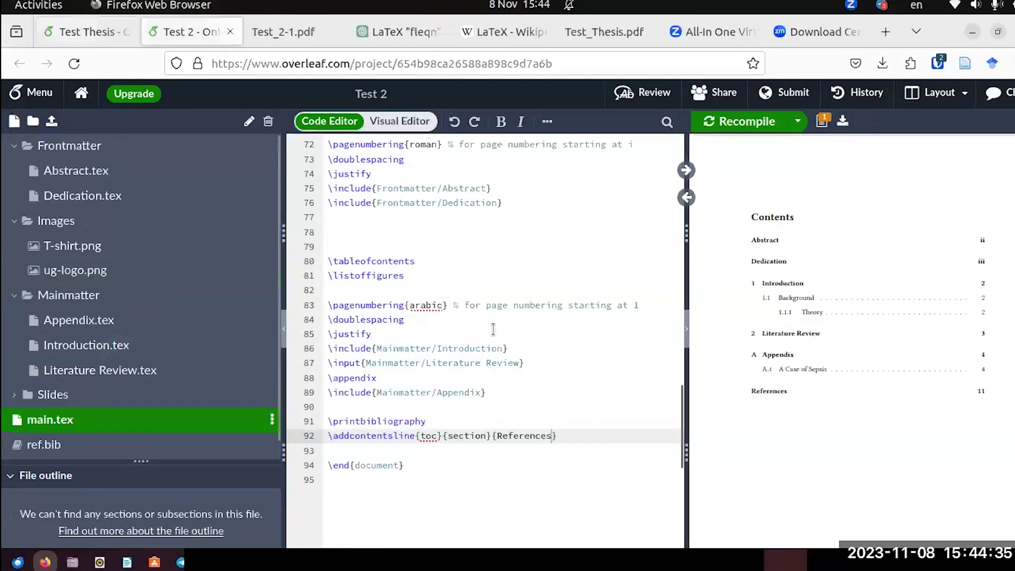
{"action": "left_click", "coordinate": [422, 291]}
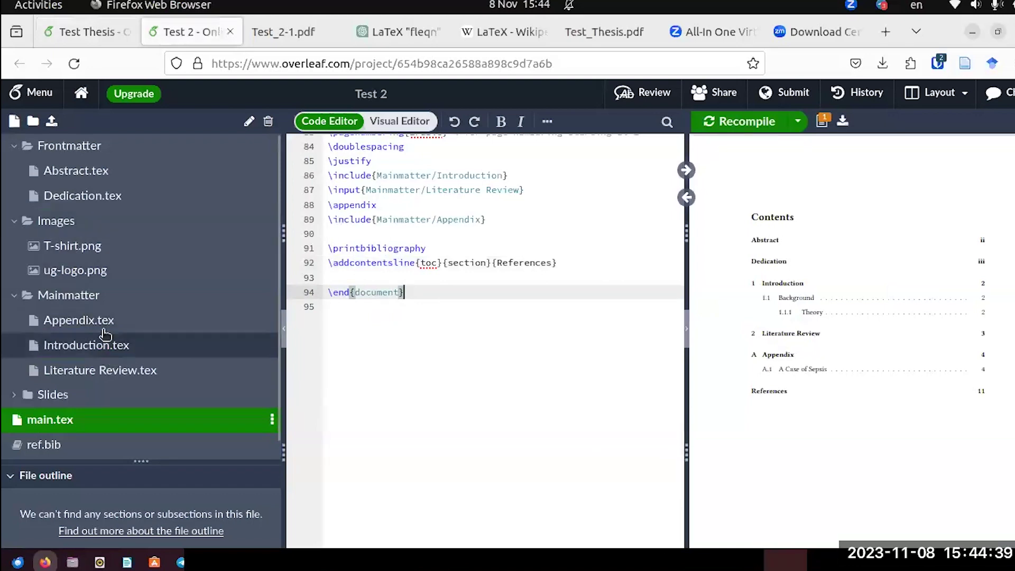
{"action": "left_click", "coordinate": [82, 346]}
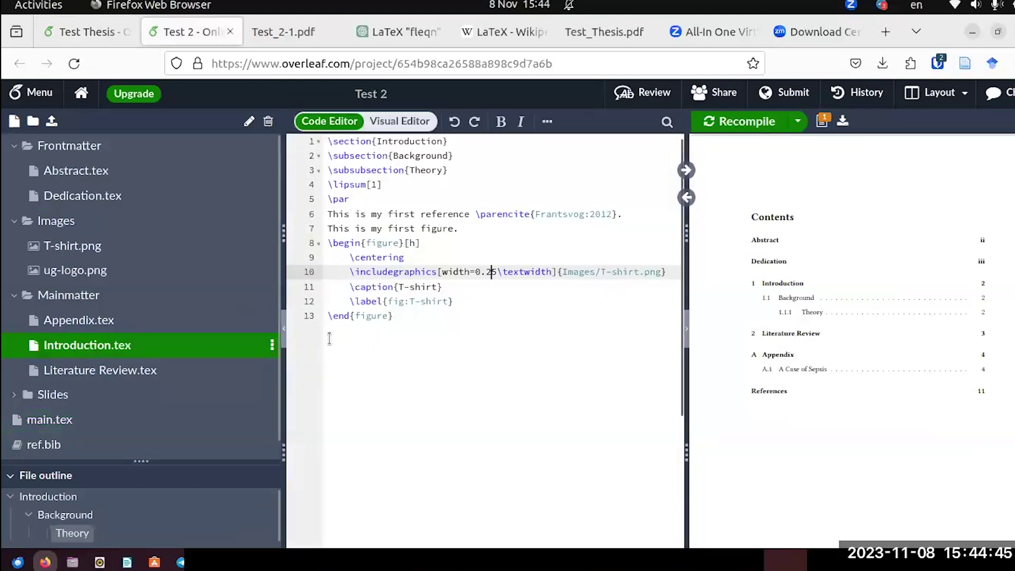
{"action": "left_click", "coordinate": [331, 336]}
{"action": "key", "text": "Return"}
{"action": "key", "text": "Return"}
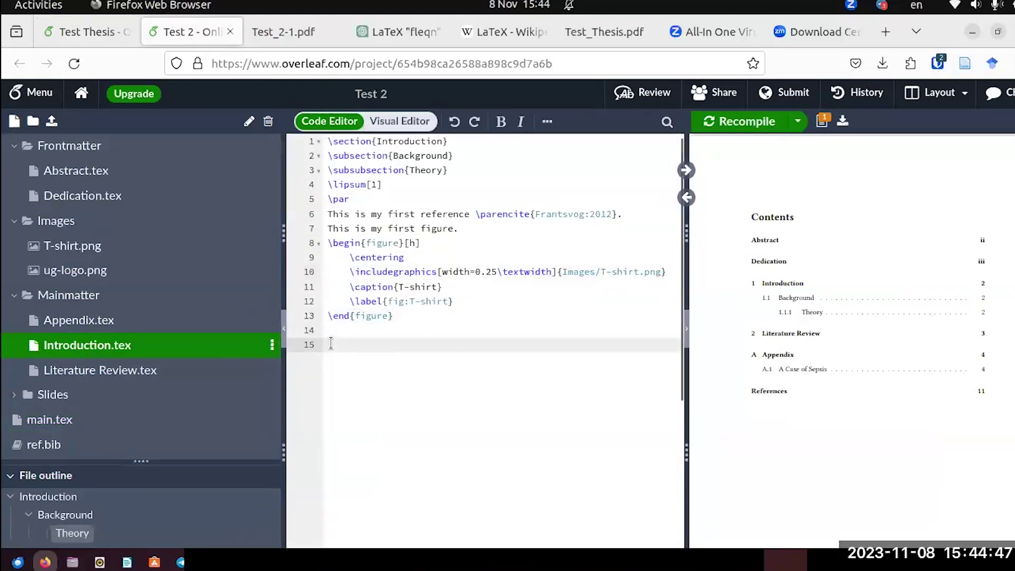
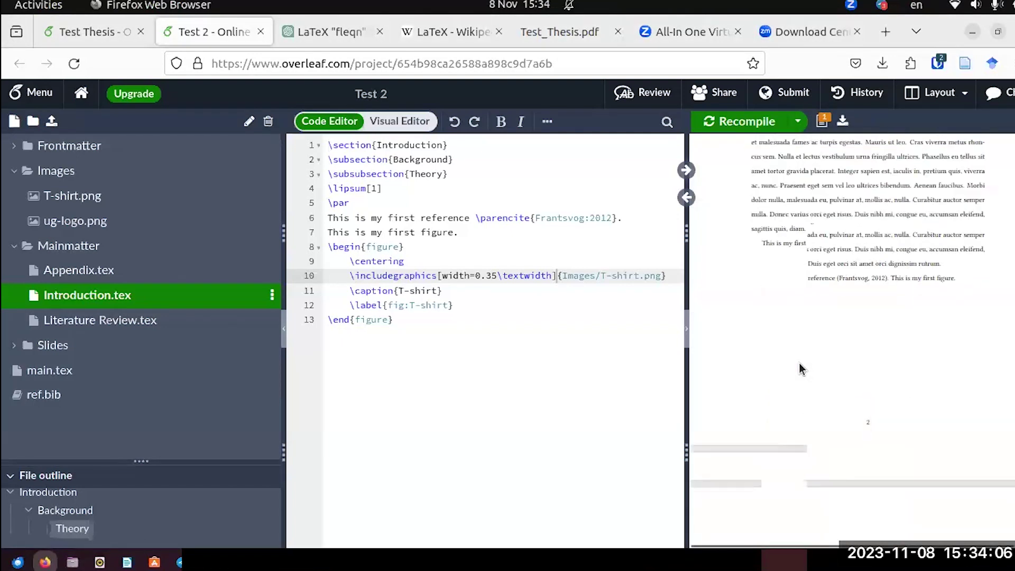
Add the [h] placement to the T-shirt figure's \begin{figure}, then bring up the Test Thesis project.
{"action": "scroll", "coordinate": [801, 367], "scroll_direction": "down", "scroll_amount": 2}
{"action": "scroll", "coordinate": [800, 367], "scroll_direction": "up", "scroll_amount": 4}
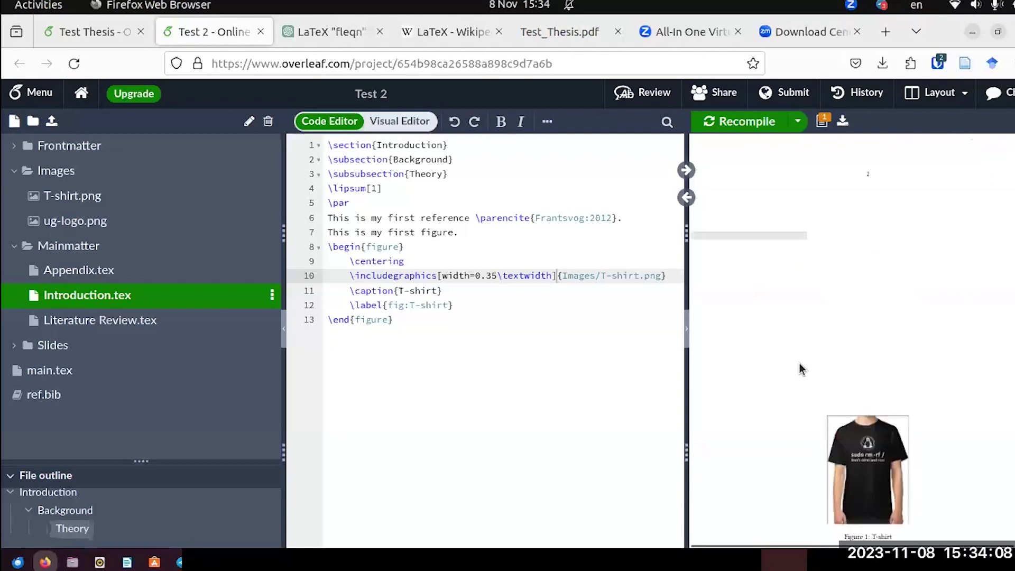
{"action": "scroll", "coordinate": [904, 450], "scroll_direction": "up", "scroll_amount": 5}
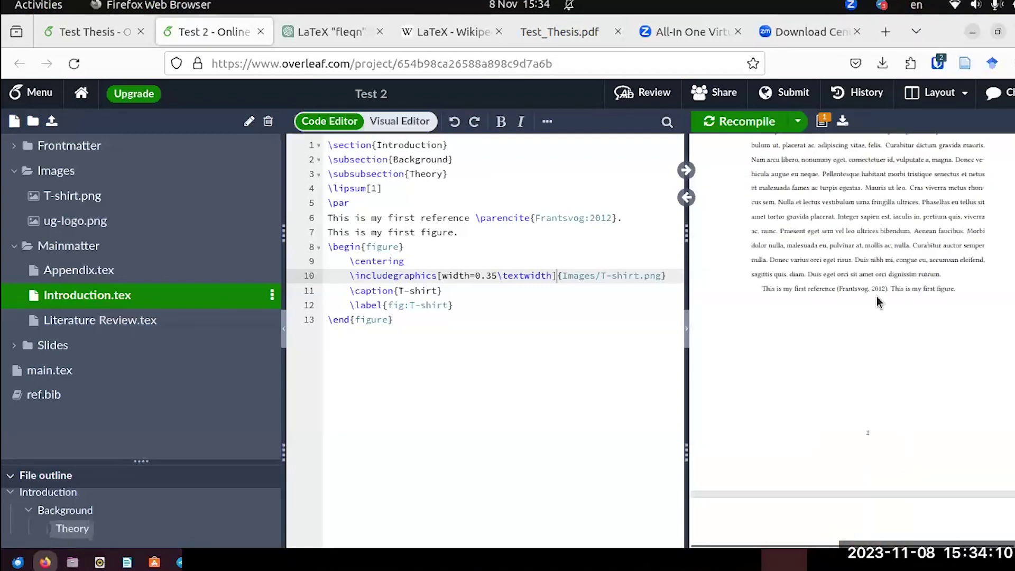
{"action": "scroll", "coordinate": [877, 302], "scroll_direction": "down", "scroll_amount": 9}
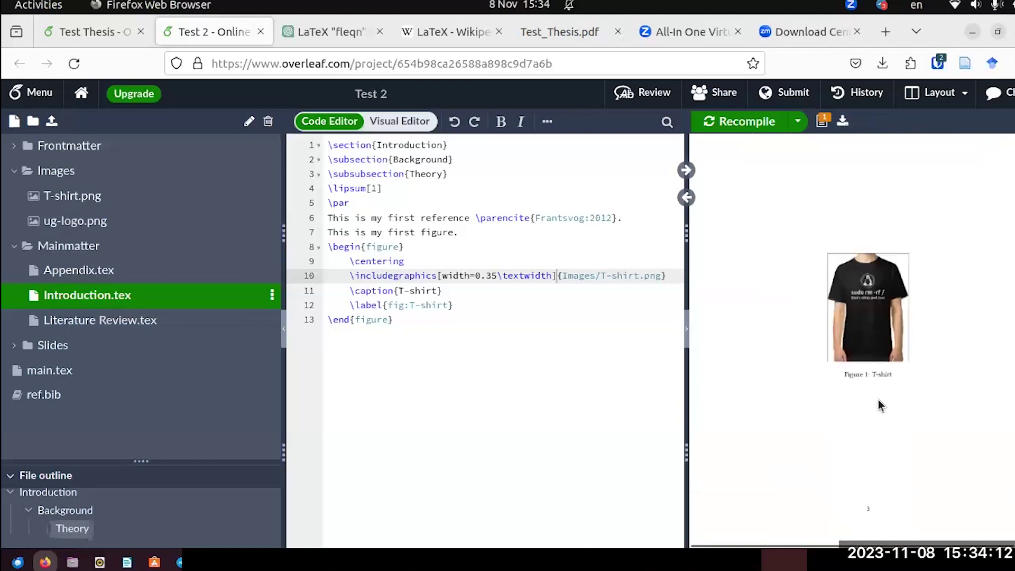
{"action": "scroll", "coordinate": [781, 277], "scroll_direction": "up", "scroll_amount": 8}
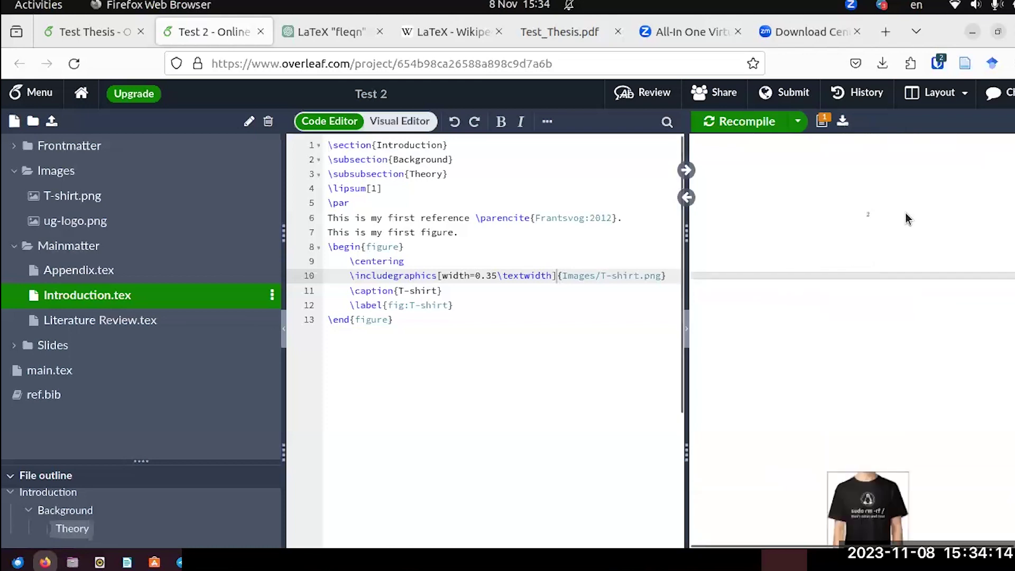
{"action": "scroll", "coordinate": [951, 159], "scroll_direction": "up", "scroll_amount": 3}
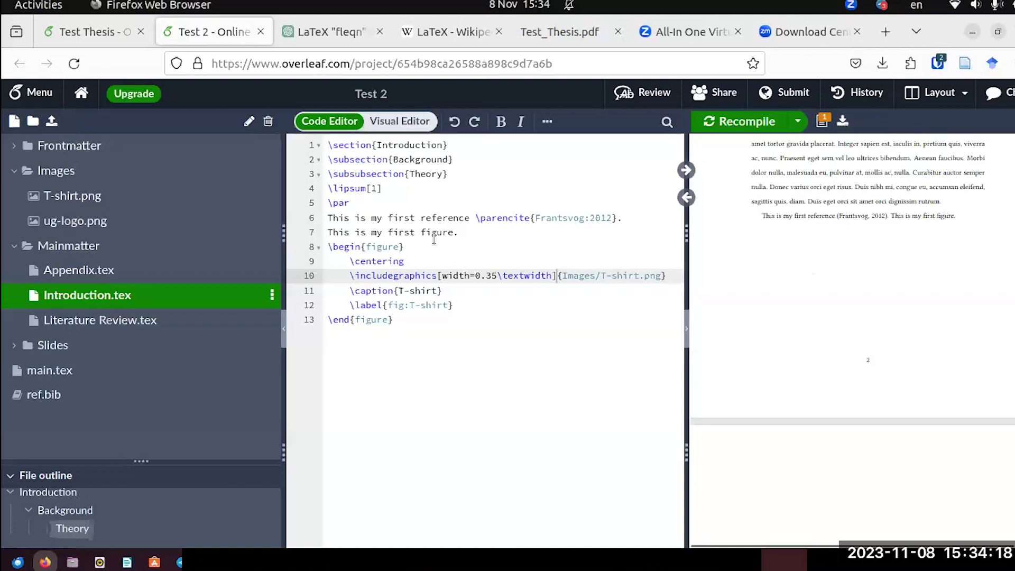
{"action": "left_click", "coordinate": [405, 246]}
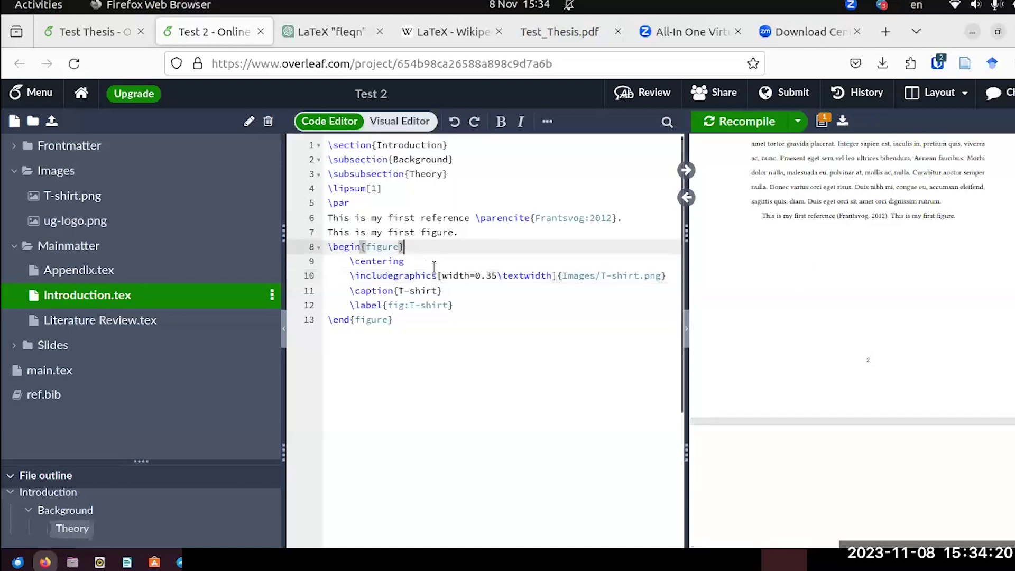
{"action": "type", "text": "["}
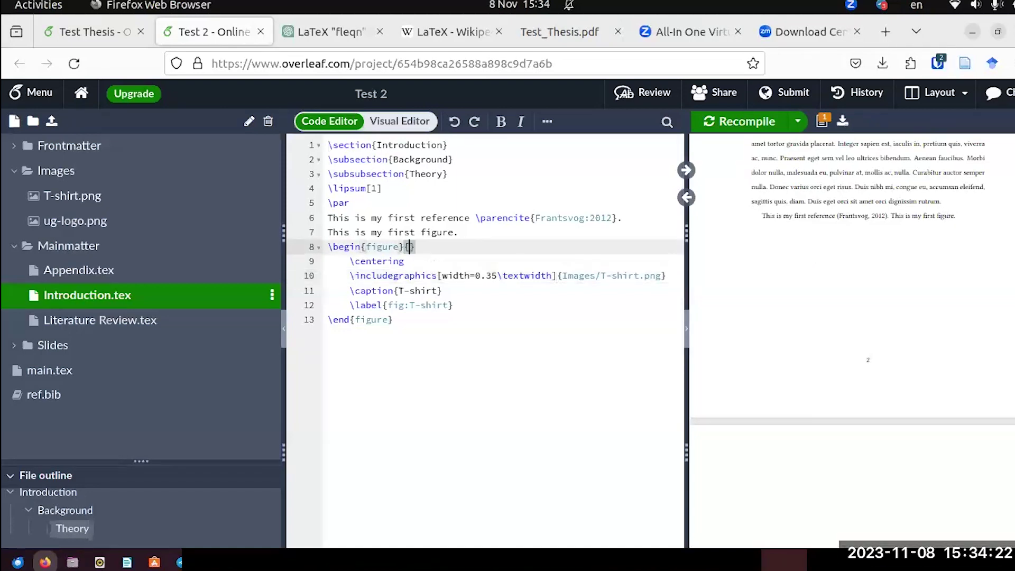
{"action": "key", "text": "BackSpace"}
{"action": "type", "text": "[h"}
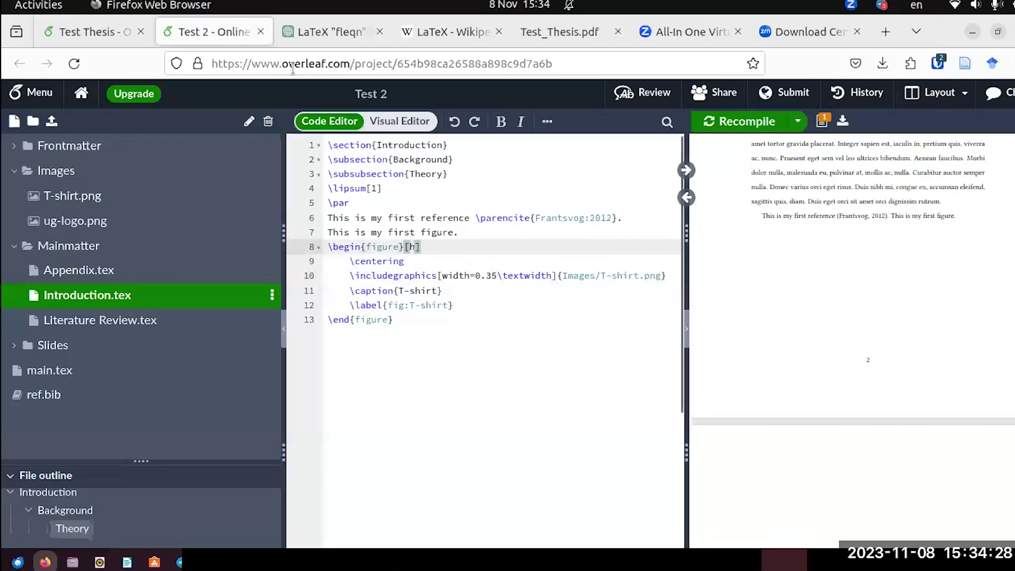
{"action": "left_click", "coordinate": [100, 22]}
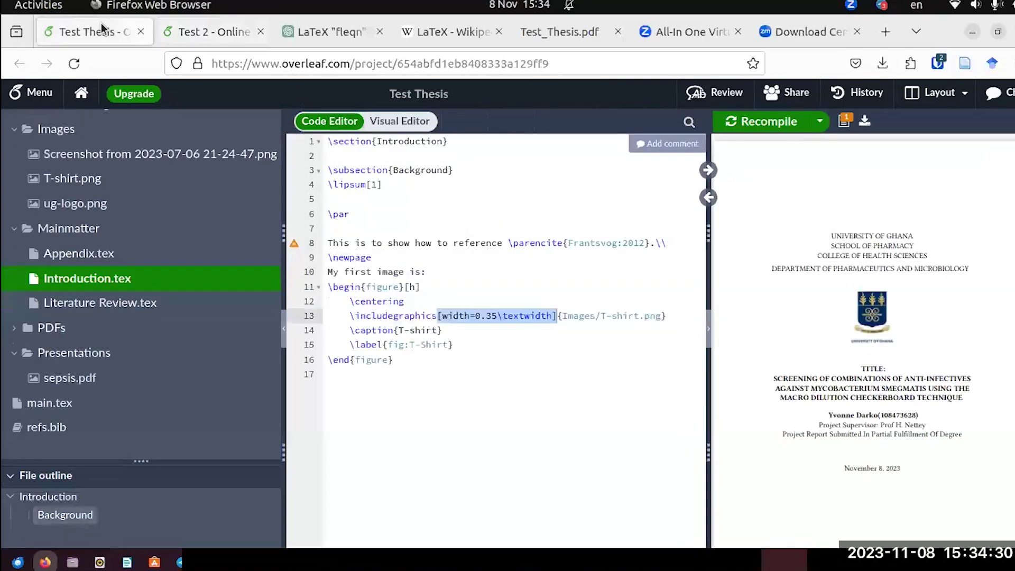
Recompile Test 2 with the [h] option and confirm the T-shirt figure still lands on page 3.
{"action": "left_click", "coordinate": [188, 34]}
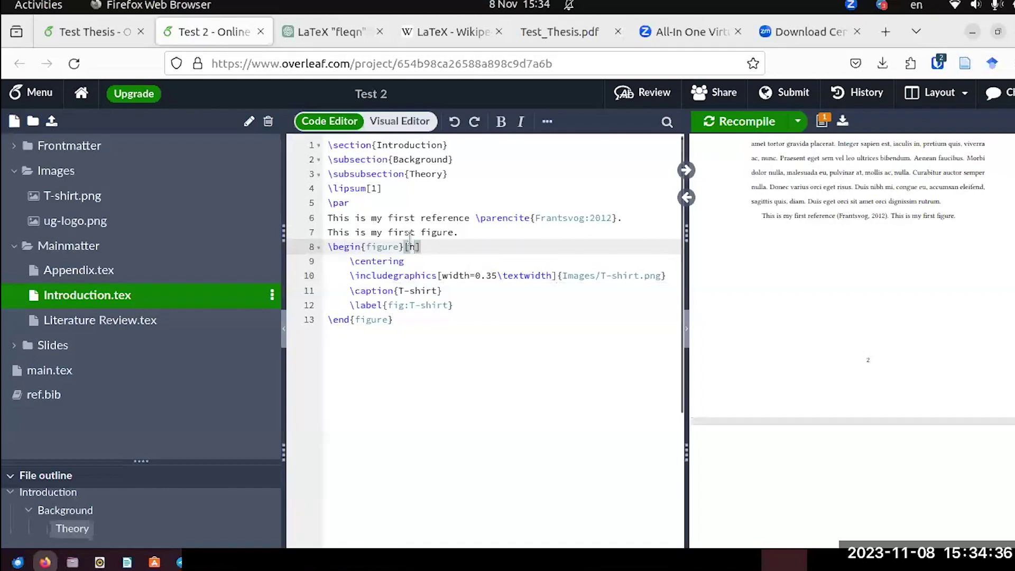
{"action": "left_click", "coordinate": [739, 121]}
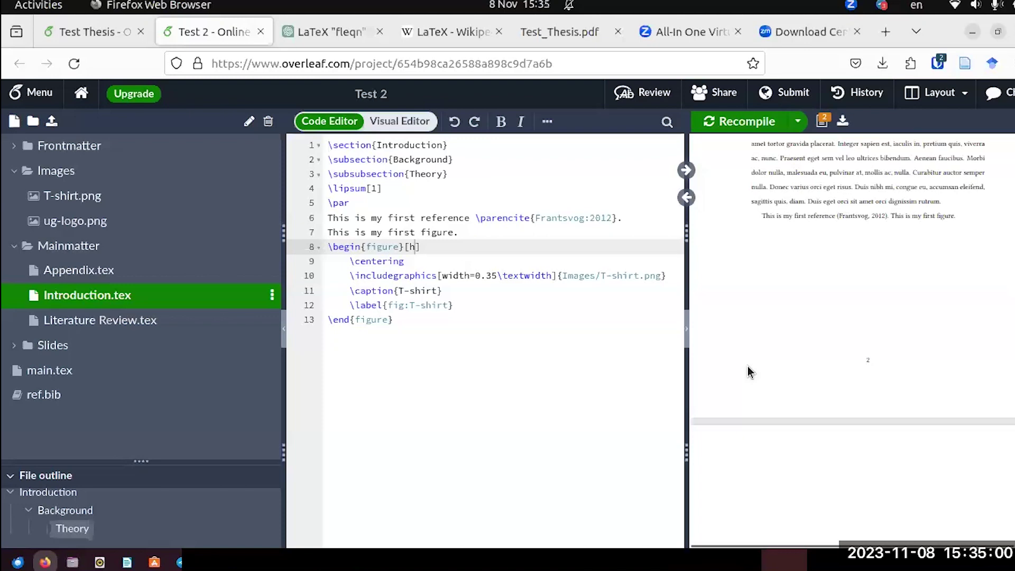
{"action": "scroll", "coordinate": [747, 366], "scroll_direction": "down", "scroll_amount": 5}
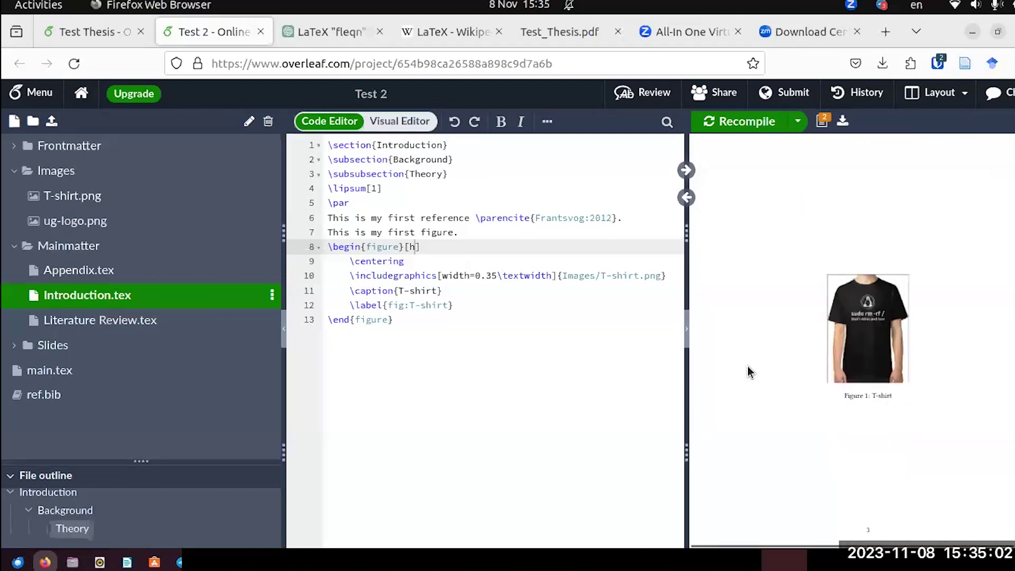
{"action": "scroll", "coordinate": [747, 366], "scroll_direction": "down", "scroll_amount": 1}
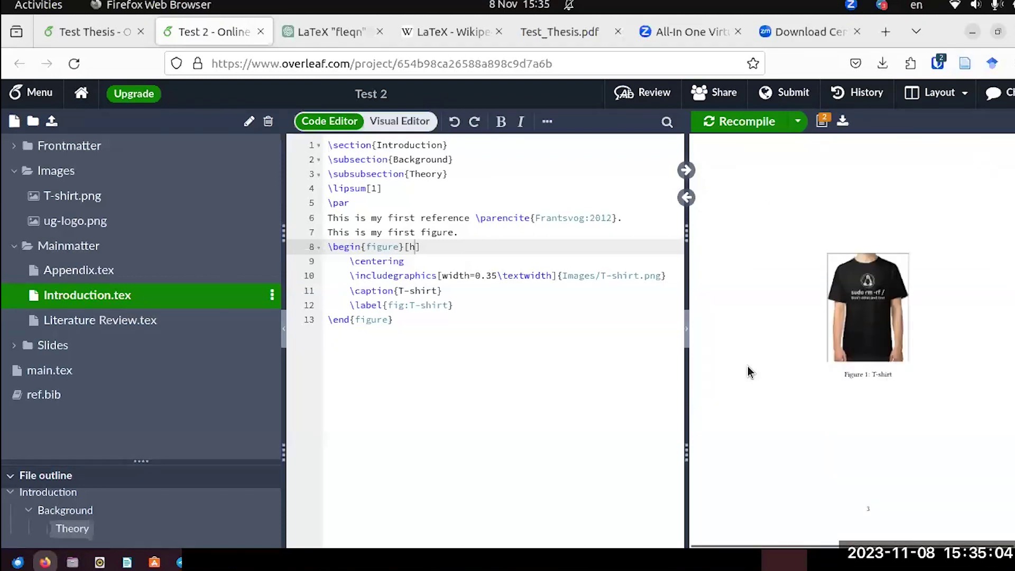
{"action": "scroll", "coordinate": [747, 365], "scroll_direction": "up", "scroll_amount": 5}
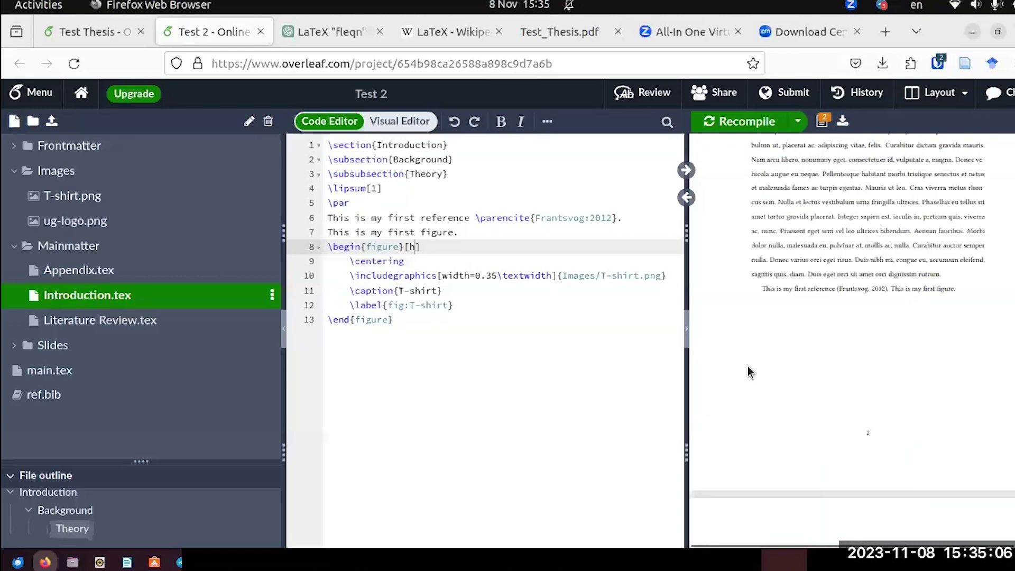
{"action": "scroll", "coordinate": [747, 366], "scroll_direction": "down", "scroll_amount": 5}
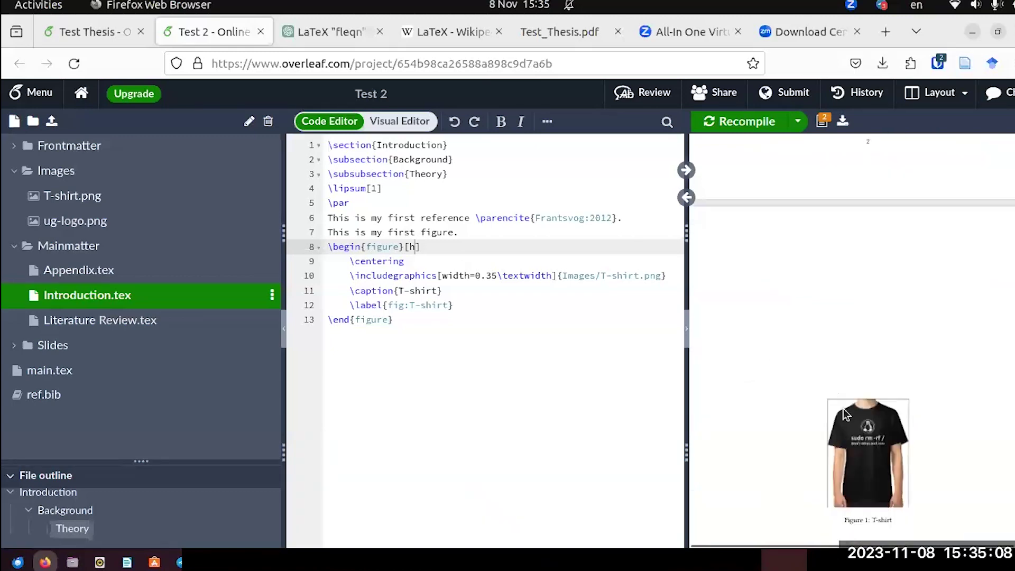
{"action": "scroll", "coordinate": [856, 364], "scroll_direction": "up", "scroll_amount": 5}
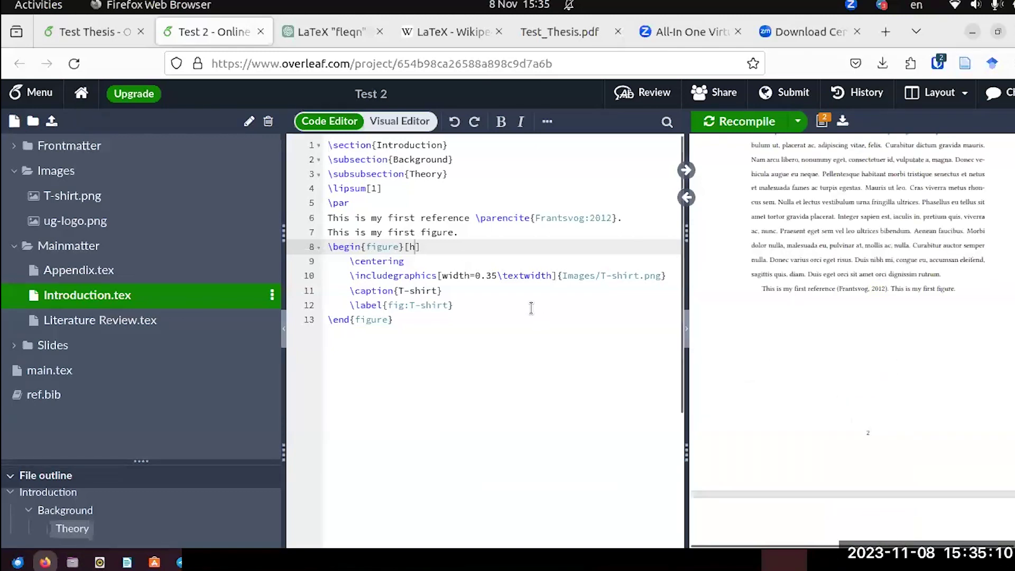
Change the T-shirt image width from 0.35 to 0.25\textwidth so it sits on page 2.
{"action": "left_click", "coordinate": [493, 278]}
{"action": "key", "text": "BackSpace"}
{"action": "type", "text": "2"}
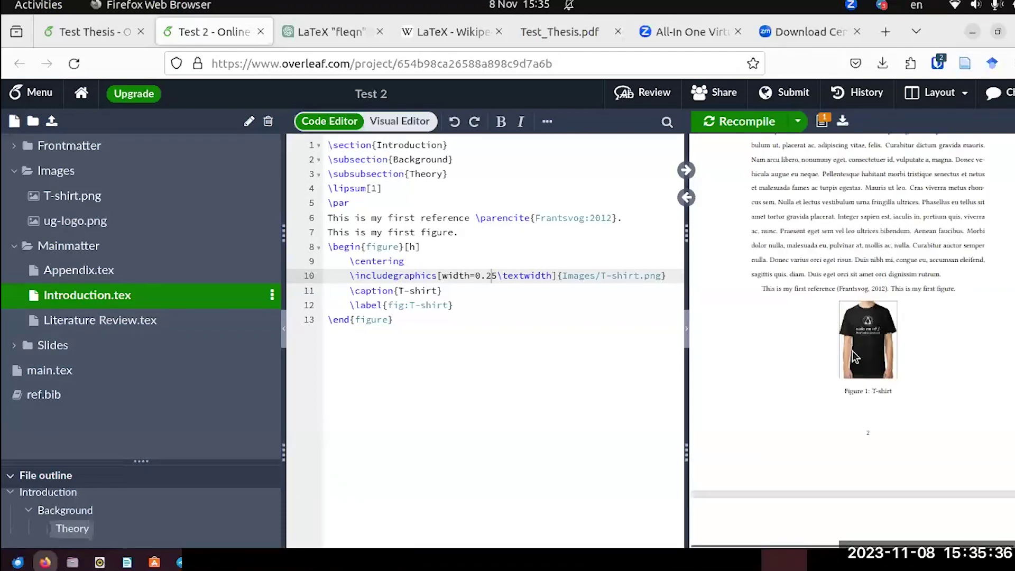
{"action": "scroll", "coordinate": [851, 351], "scroll_direction": "down", "scroll_amount": 5}
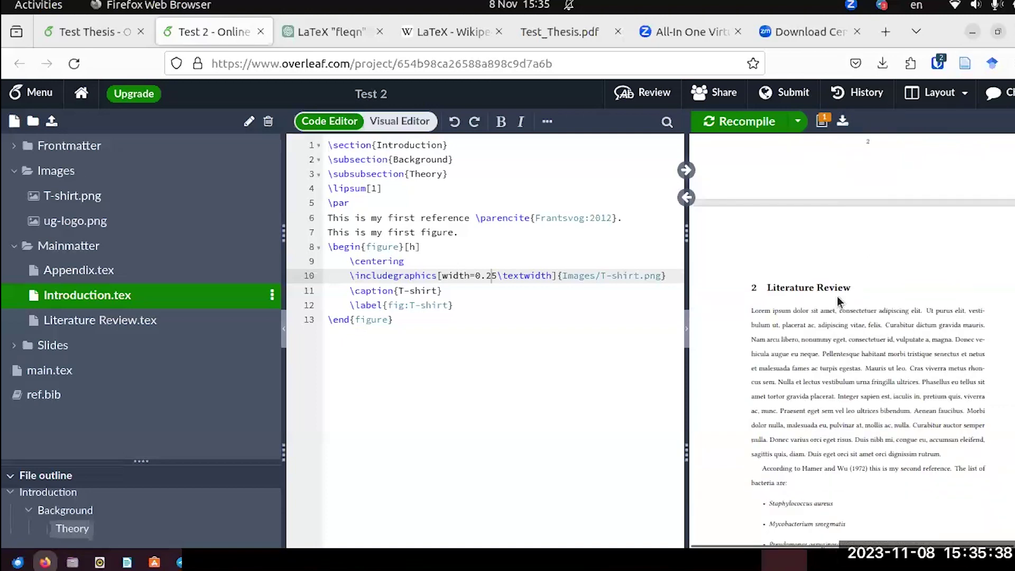
{"action": "scroll", "coordinate": [835, 336], "scroll_direction": "down", "scroll_amount": 10}
{"action": "scroll", "coordinate": [832, 337], "scroll_direction": "up", "scroll_amount": 15}
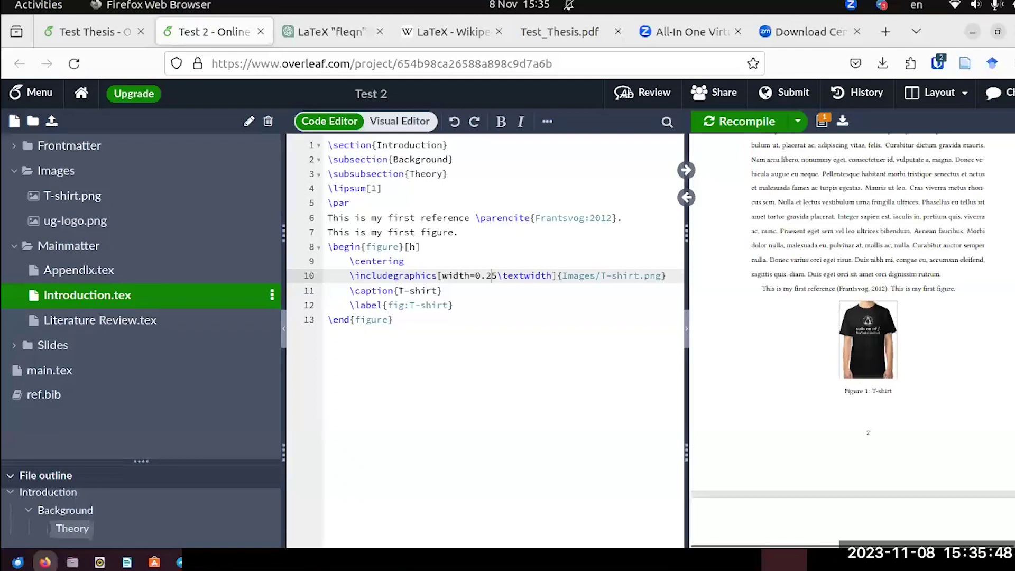
{"action": "scroll", "coordinate": [866, 338], "scroll_direction": "up", "scroll_amount": 15}
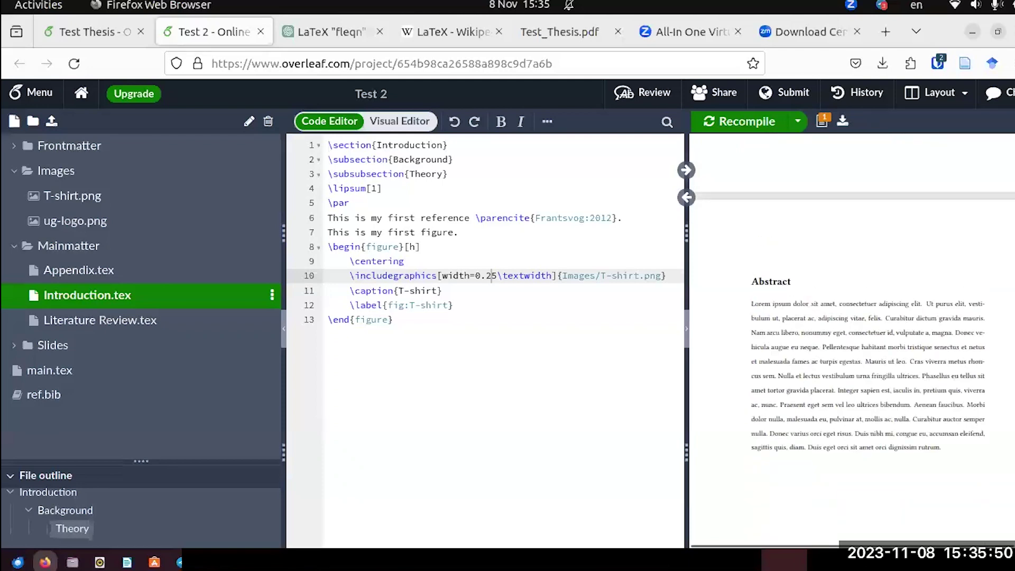
{"action": "scroll", "coordinate": [1000, 247], "scroll_direction": "up", "scroll_amount": 10}
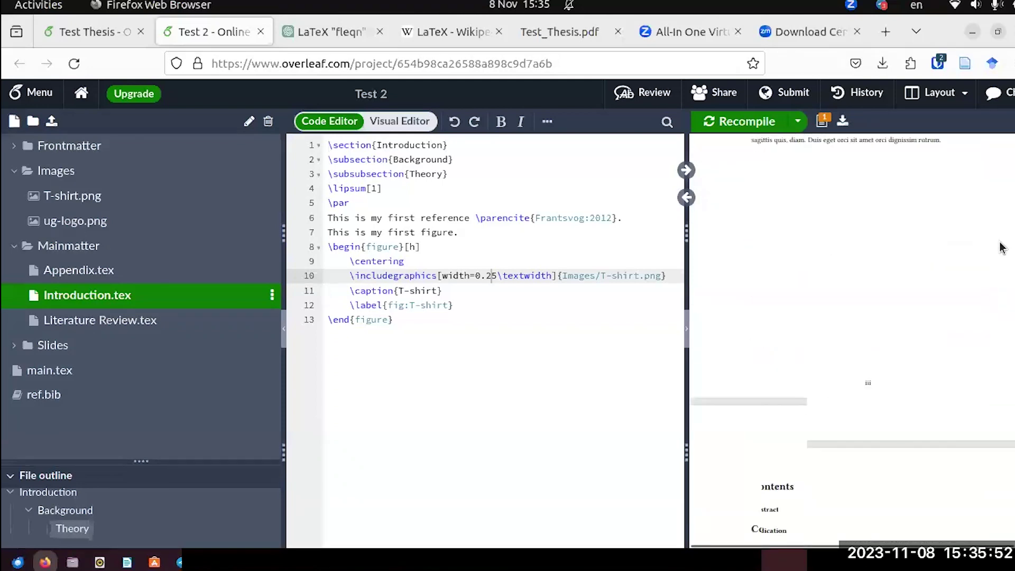
{"action": "scroll", "coordinate": [893, 388], "scroll_direction": "down", "scroll_amount": 2}
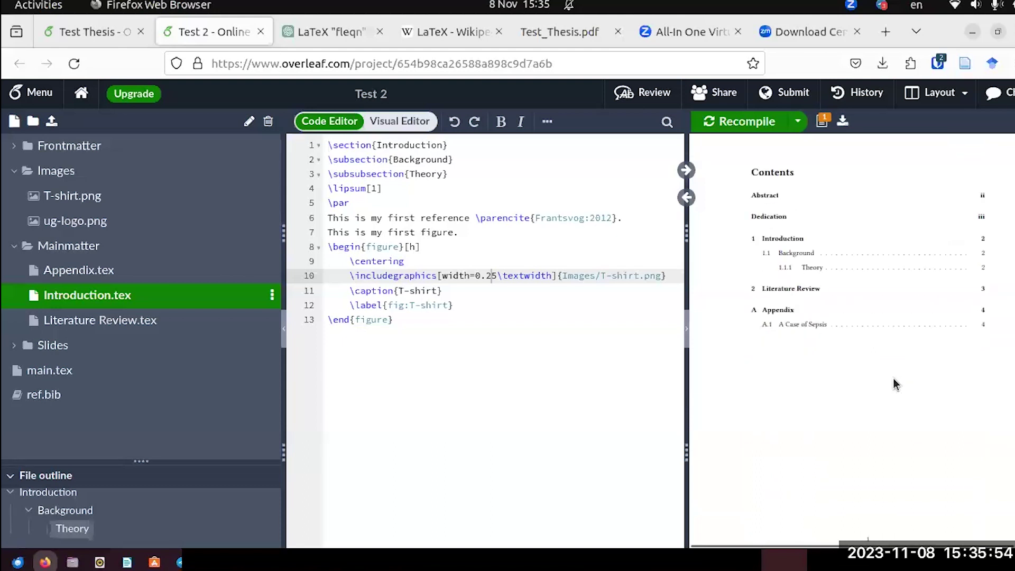
In main.tex, insert \listoffigures on a new line after \tableofcontents.
{"action": "left_click", "coordinate": [50, 370]}
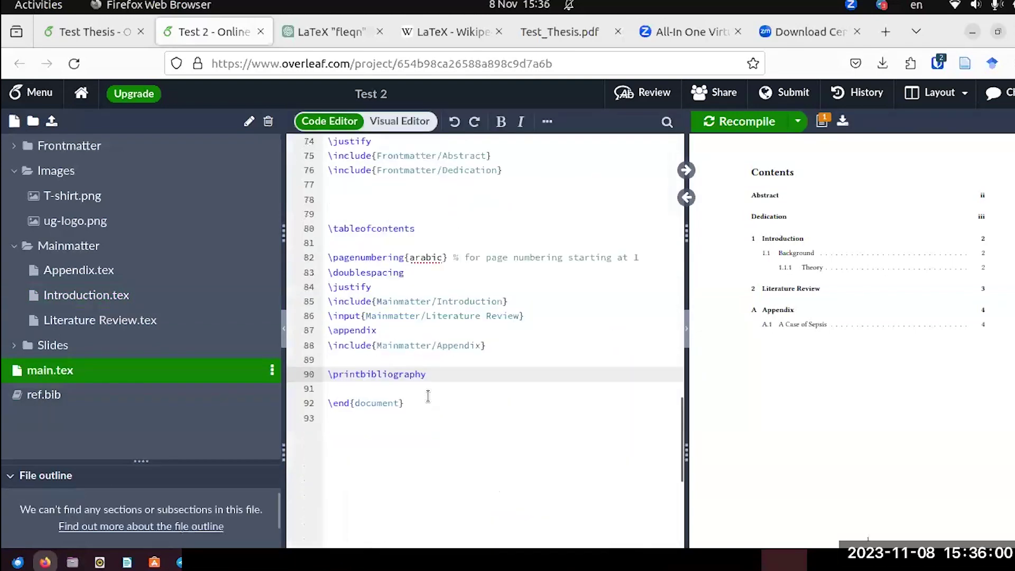
{"action": "scroll", "coordinate": [428, 397], "scroll_direction": "up", "scroll_amount": 5}
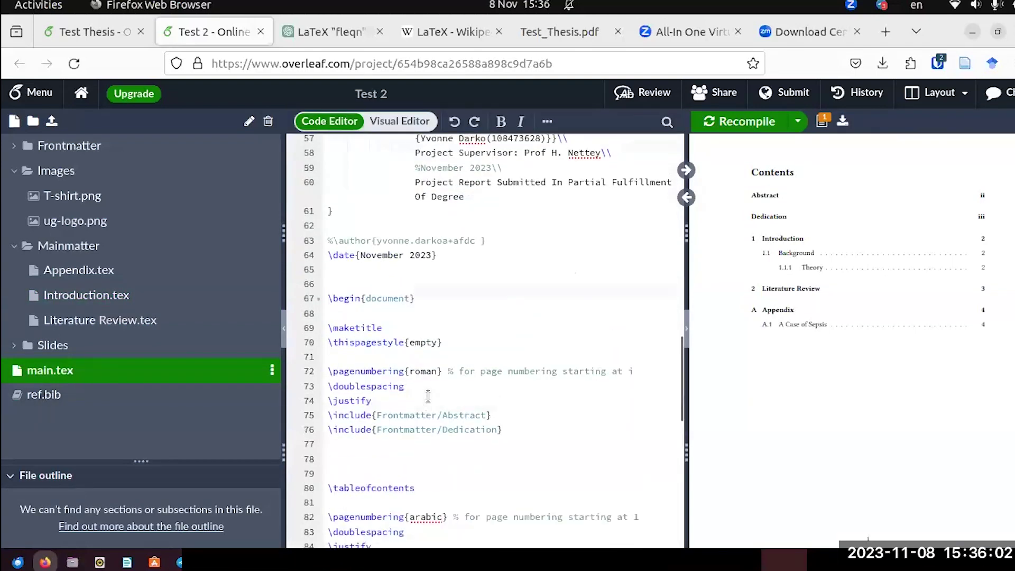
{"action": "scroll", "coordinate": [428, 396], "scroll_direction": "up", "scroll_amount": 1}
{"action": "scroll", "coordinate": [428, 397], "scroll_direction": "down", "scroll_amount": 3}
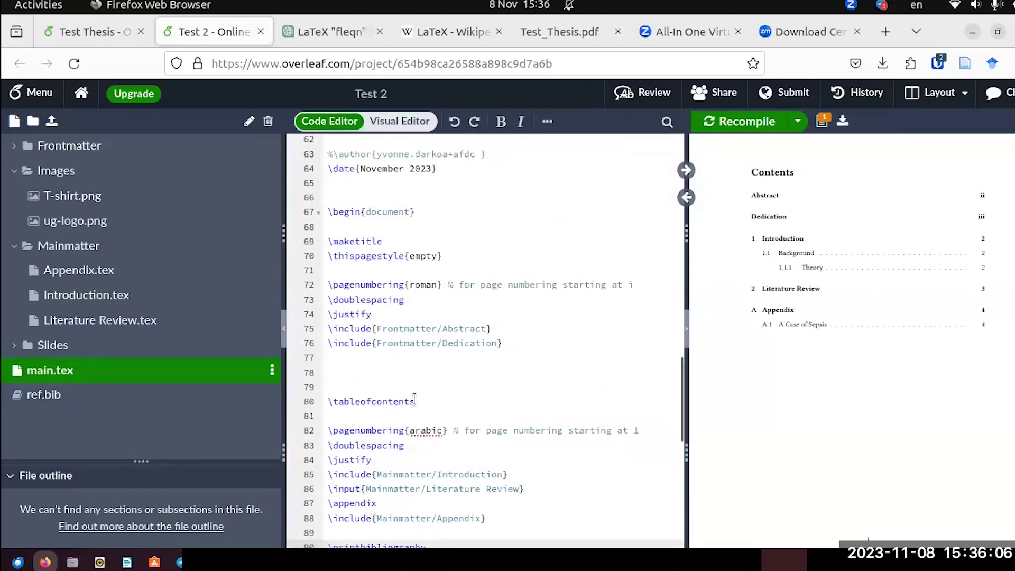
{"action": "left_click", "coordinate": [415, 401]}
{"action": "key", "text": "Return"}
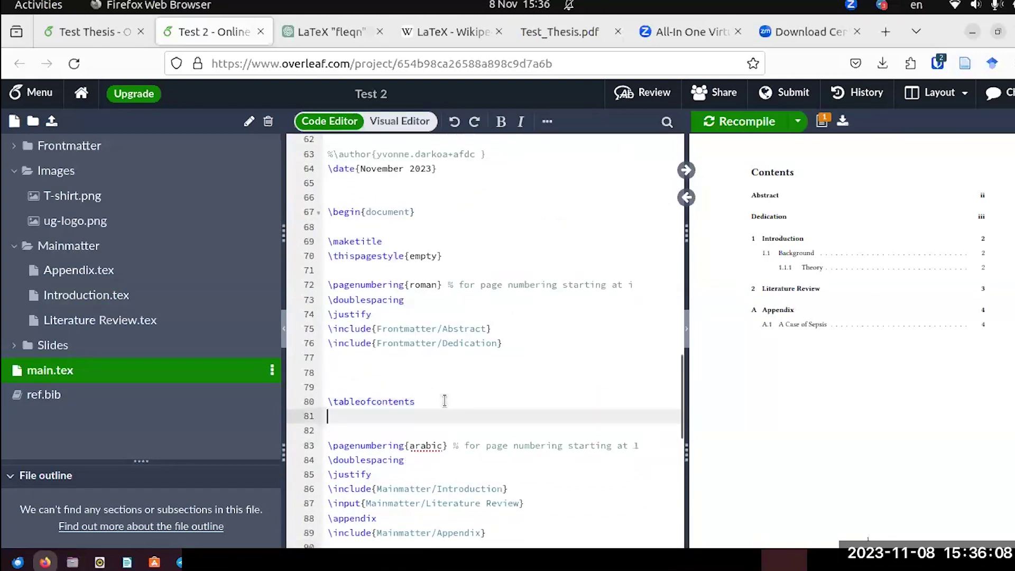
{"action": "type", "text": "\\listof"}
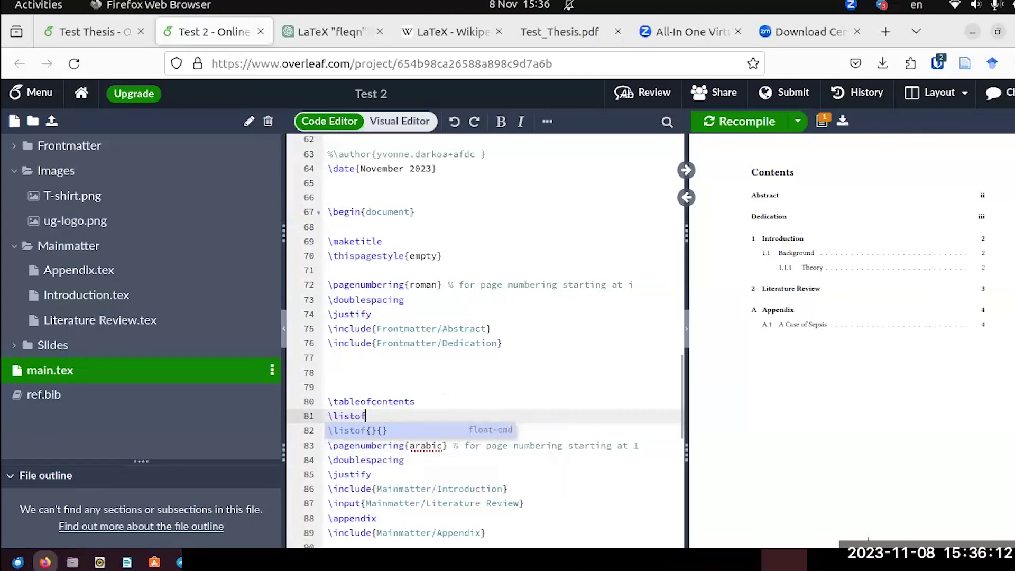
{"action": "type", "text": "figures"}
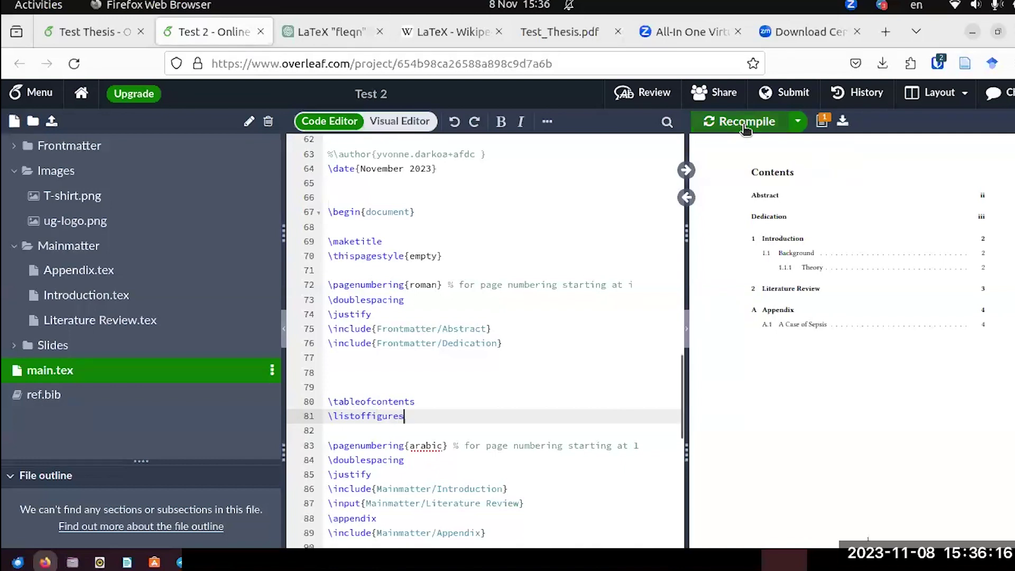
Recompile and follow the List of Figures entry to the T-shirt figure.
{"action": "left_click", "coordinate": [745, 125]}
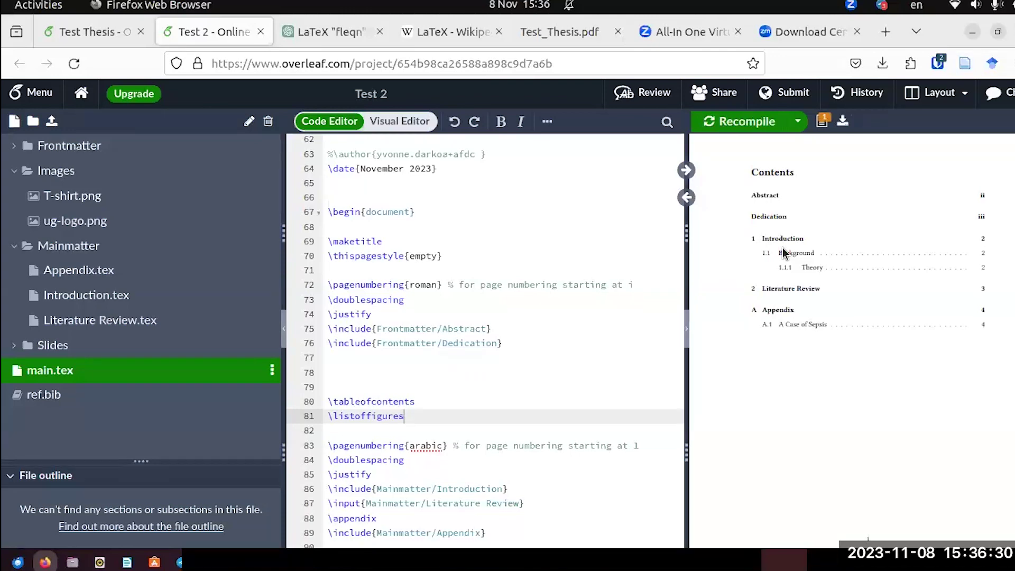
{"action": "scroll", "coordinate": [784, 251], "scroll_direction": "down", "scroll_amount": 5}
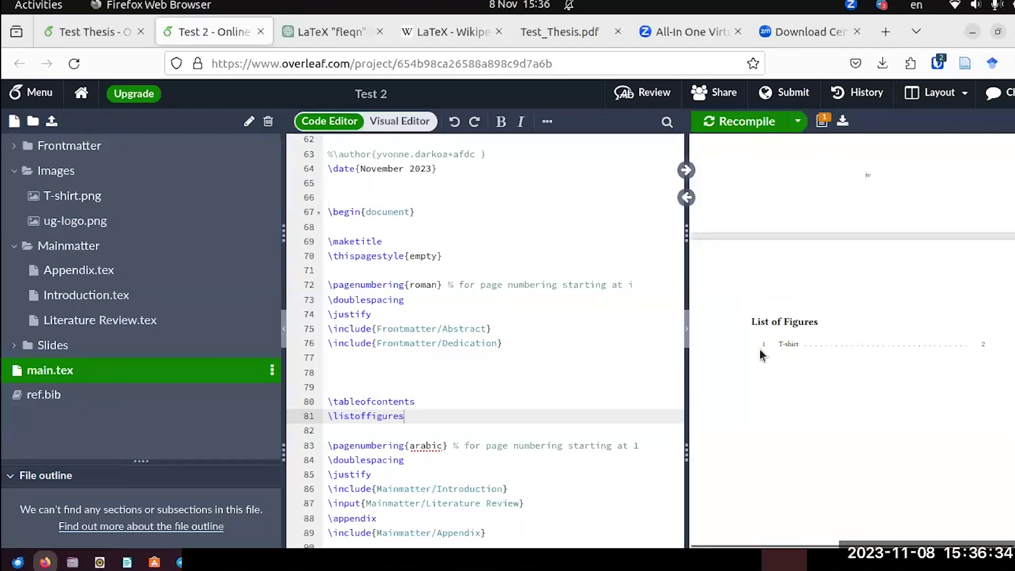
{"action": "left_click", "coordinate": [978, 347]}
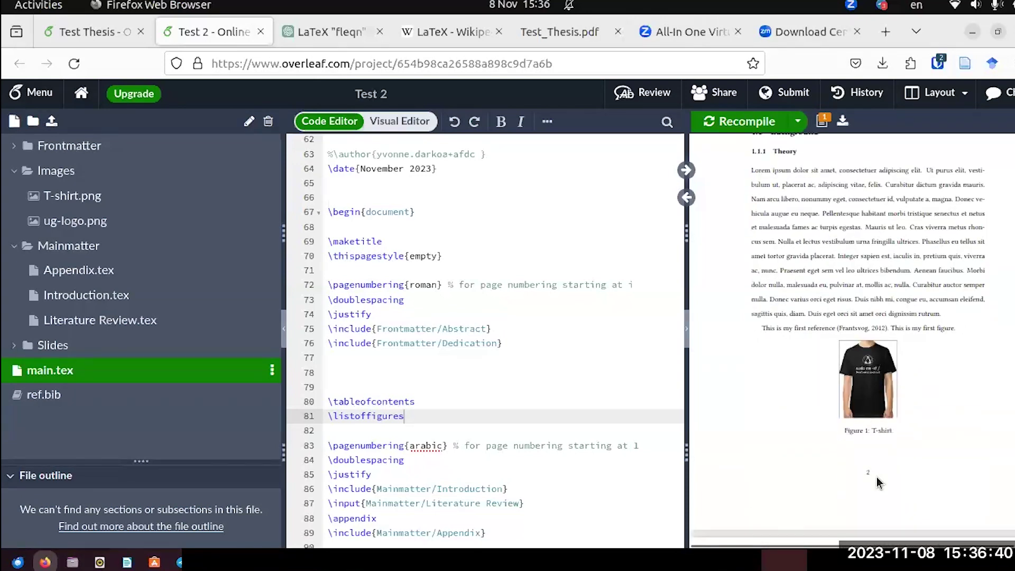
{"action": "scroll", "coordinate": [871, 483], "scroll_direction": "up", "scroll_amount": 20}
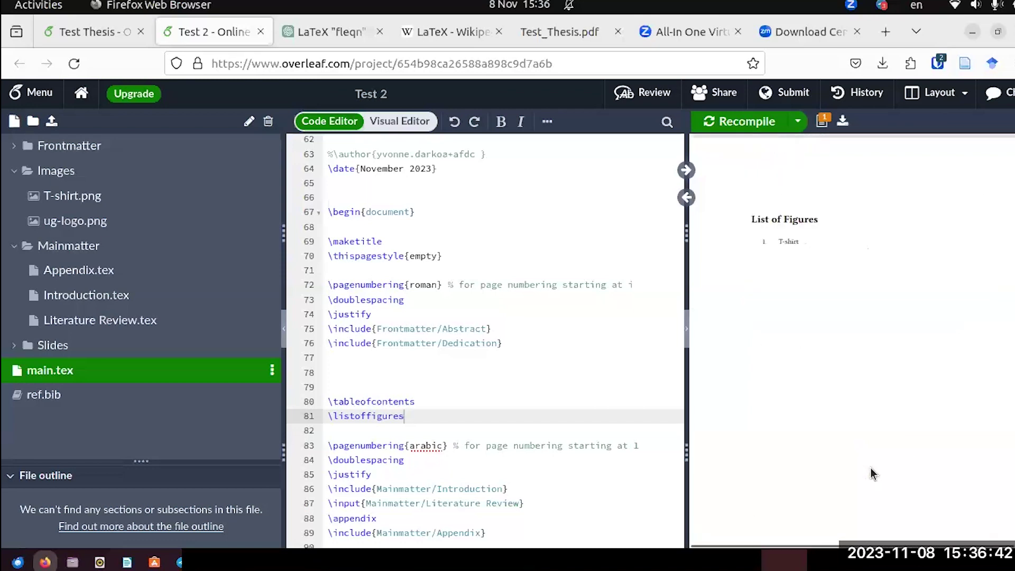
{"action": "scroll", "coordinate": [862, 437], "scroll_direction": "up", "scroll_amount": 10}
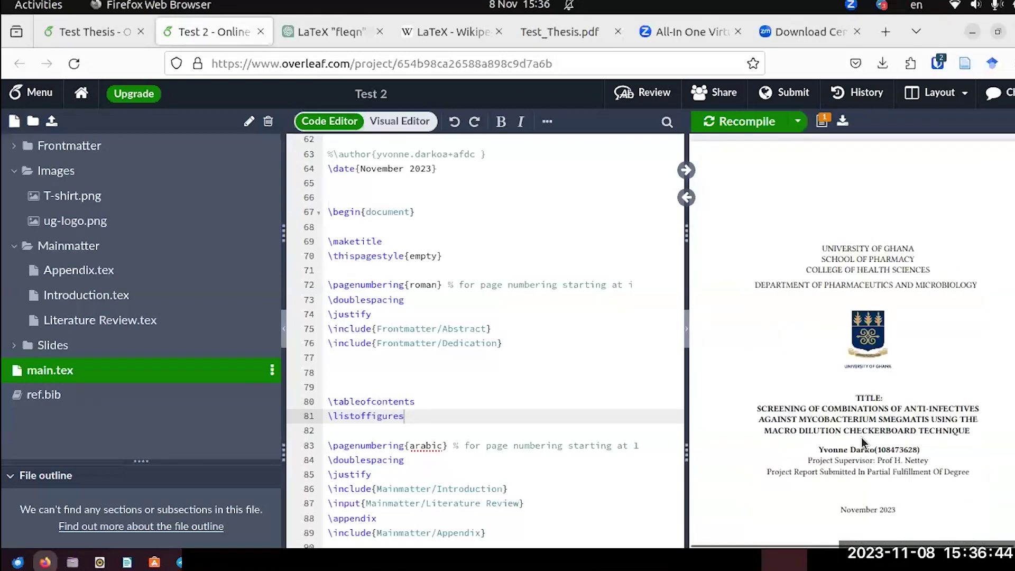
{"action": "scroll", "coordinate": [862, 443], "scroll_direction": "down", "scroll_amount": 12}
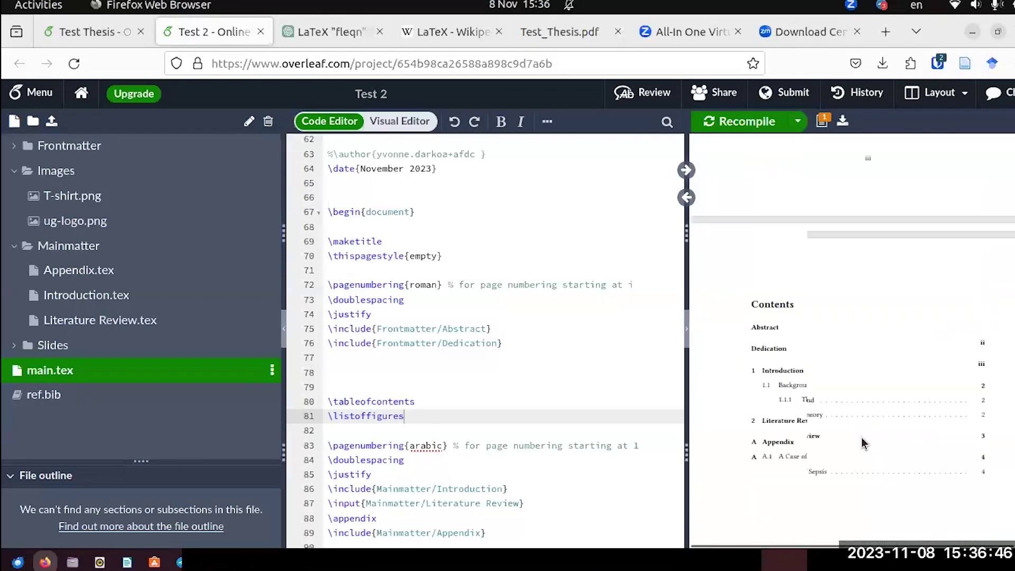
{"action": "scroll", "coordinate": [862, 443], "scroll_direction": "down", "scroll_amount": 10}
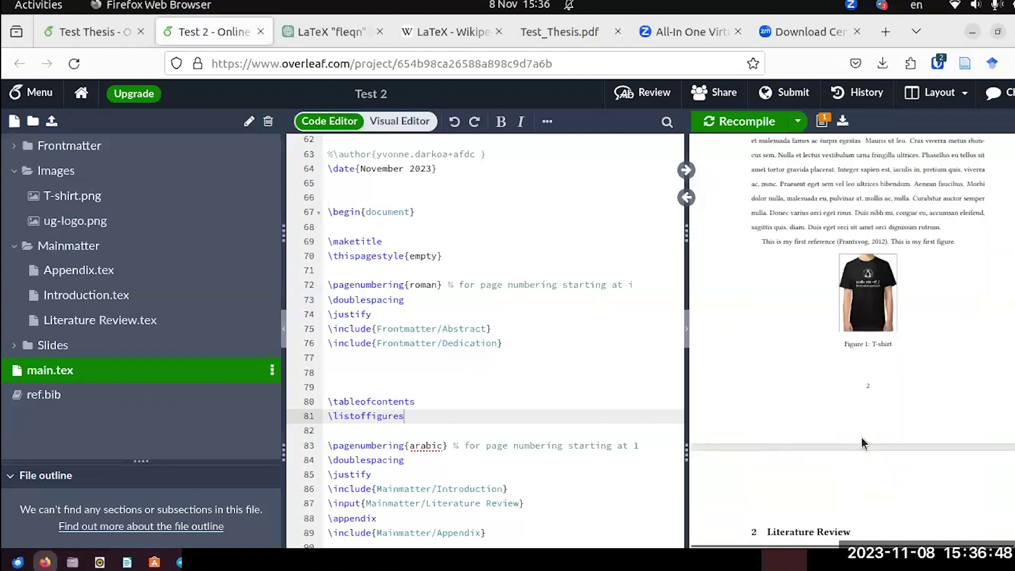
{"action": "scroll", "coordinate": [863, 443], "scroll_direction": "down", "scroll_amount": 10}
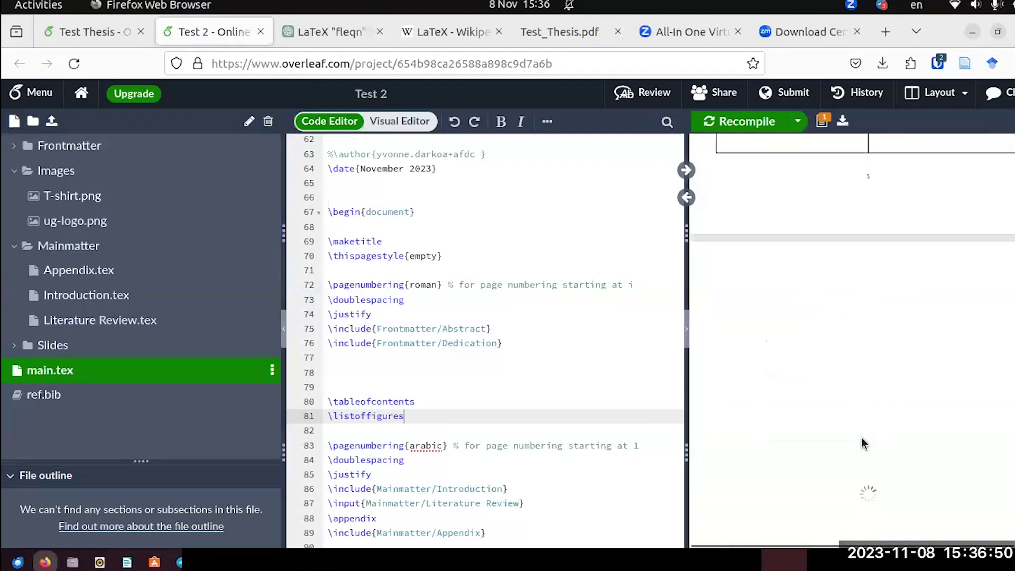
Review the compiled preview and download the thesis as Test_2.pdf.
{"action": "scroll", "coordinate": [862, 443], "scroll_direction": "down", "scroll_amount": 8}
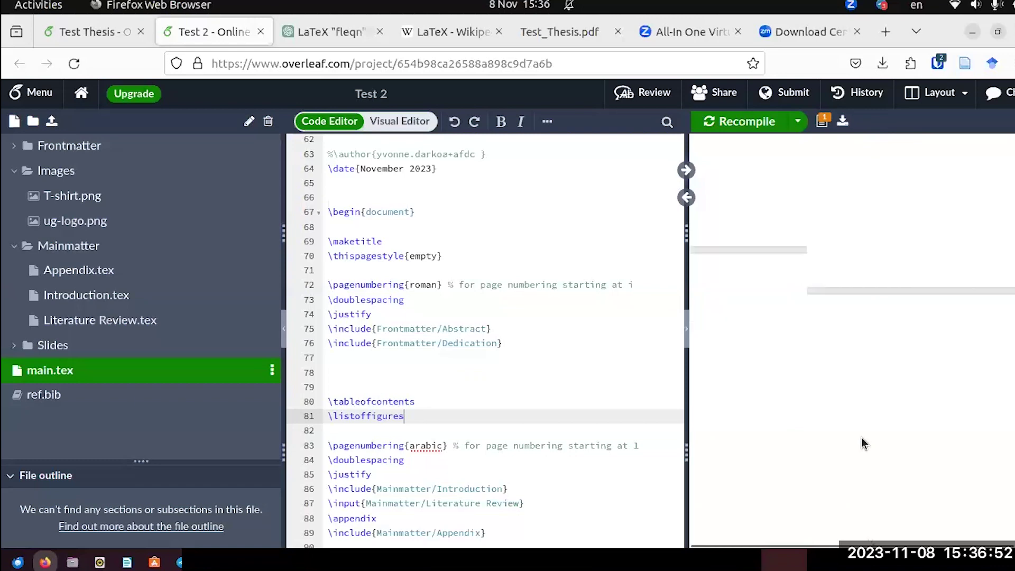
{"action": "scroll", "coordinate": [862, 443], "scroll_direction": "down", "scroll_amount": 2}
{"action": "scroll", "coordinate": [862, 442], "scroll_direction": "up", "scroll_amount": 5}
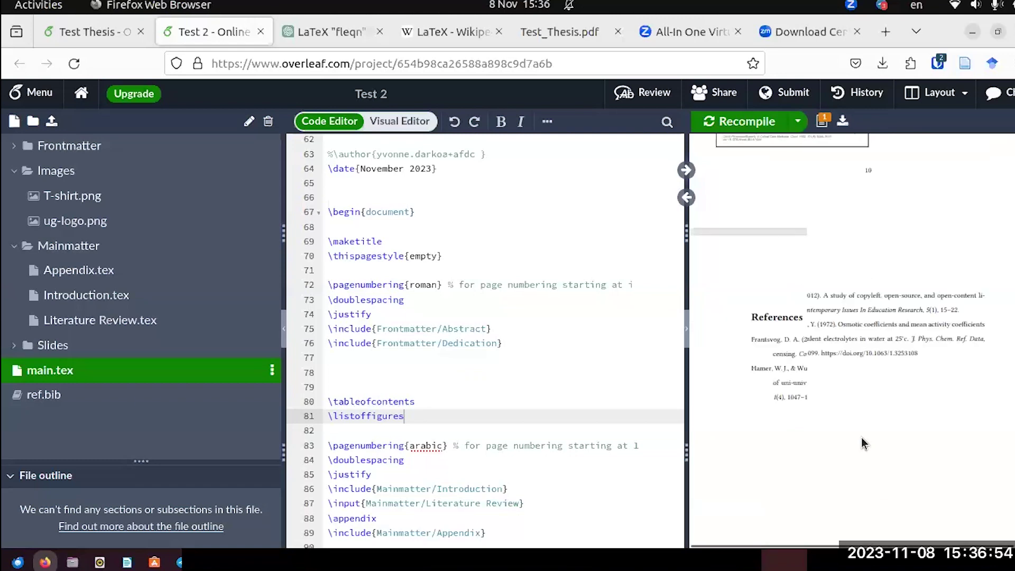
{"action": "scroll", "coordinate": [862, 443], "scroll_direction": "up", "scroll_amount": 10}
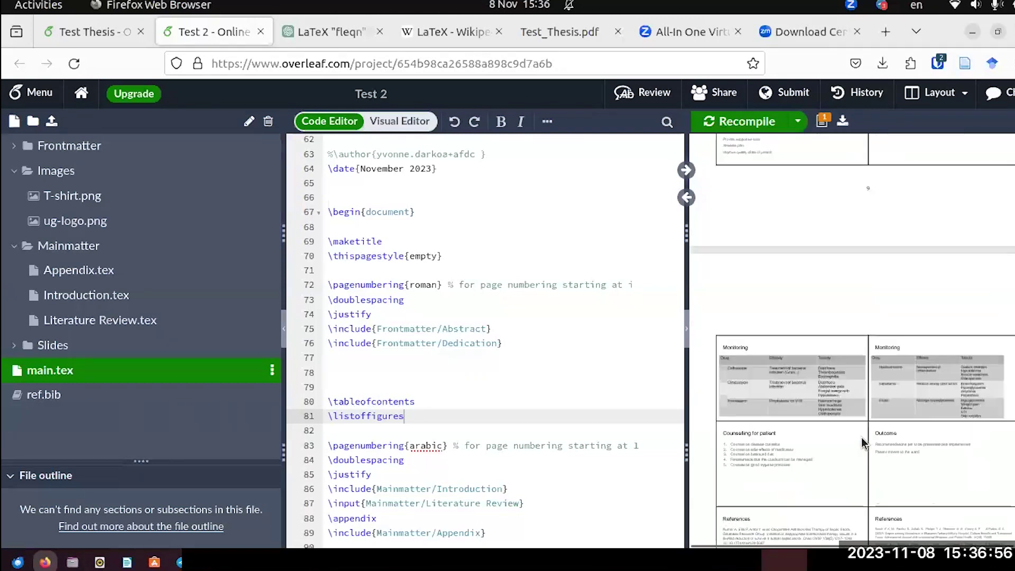
{"action": "scroll", "coordinate": [861, 442], "scroll_direction": "up", "scroll_amount": 15}
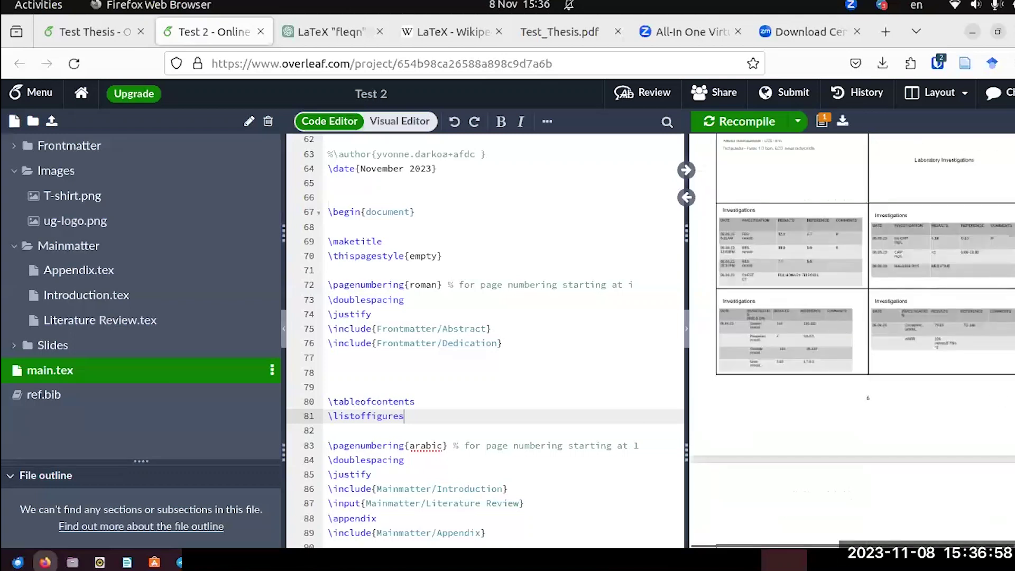
{"action": "scroll", "coordinate": [861, 443], "scroll_direction": "up", "scroll_amount": 20}
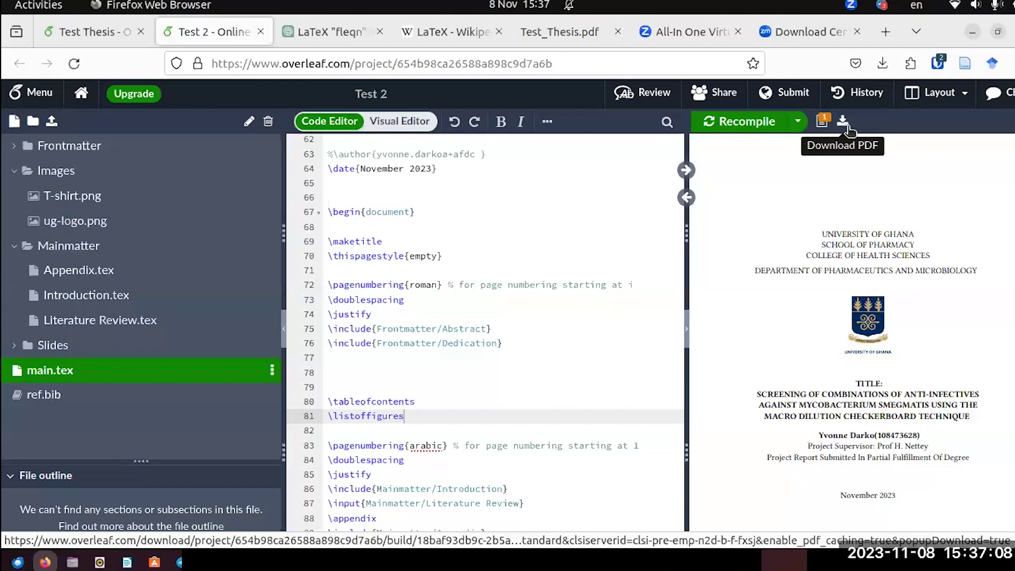
{"action": "left_click", "coordinate": [848, 126]}
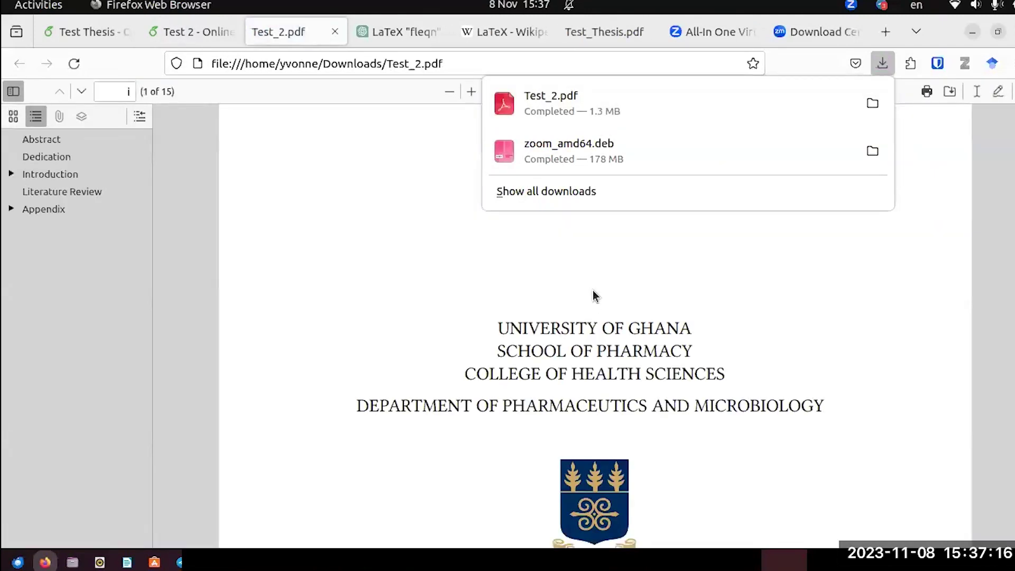
Step through the PDF outline: Abstract, Dedication, Introduction, Literature Review and Appendix.
{"action": "left_click", "coordinate": [867, 296]}
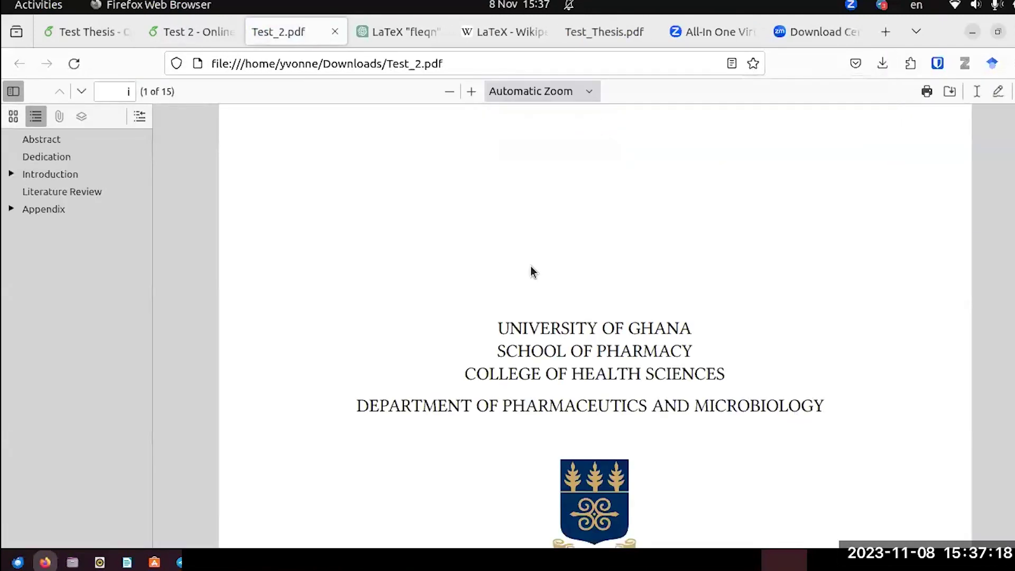
{"action": "scroll", "coordinate": [552, 295], "scroll_direction": "down", "scroll_amount": 8}
{"action": "scroll", "coordinate": [552, 290], "scroll_direction": "up", "scroll_amount": 8}
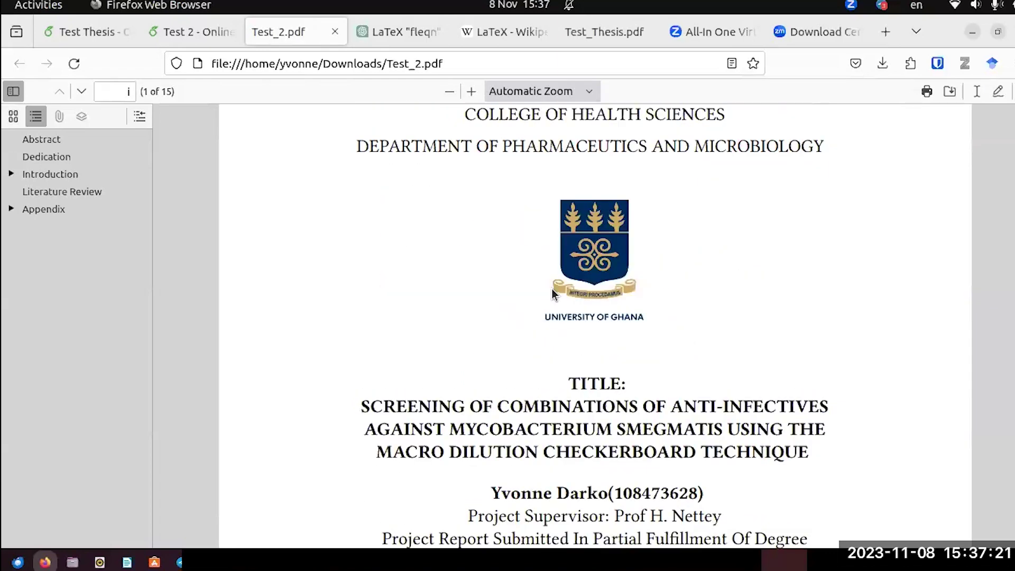
{"action": "left_click", "coordinate": [45, 139]}
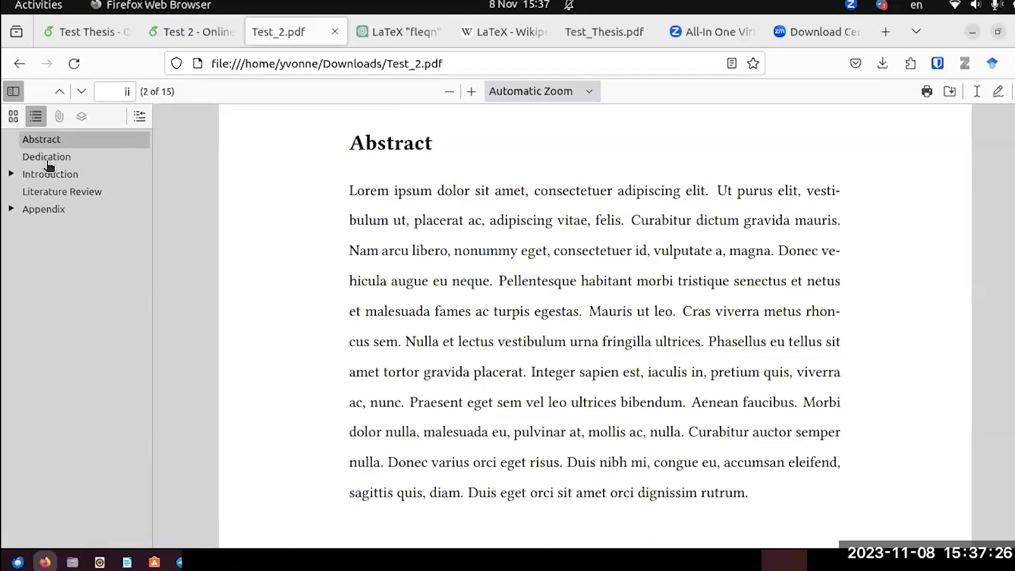
{"action": "left_click", "coordinate": [47, 160]}
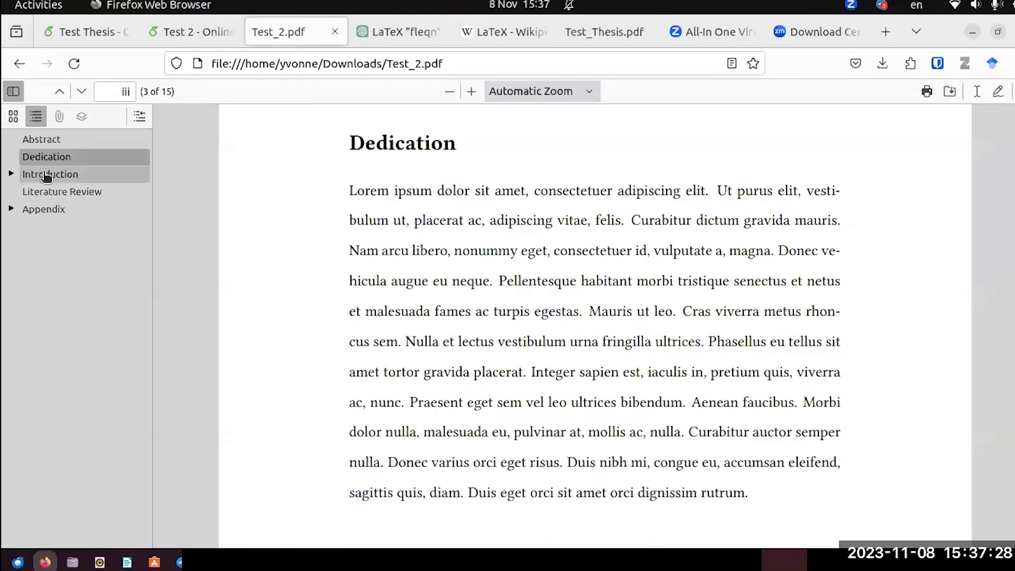
{"action": "left_click", "coordinate": [46, 177]}
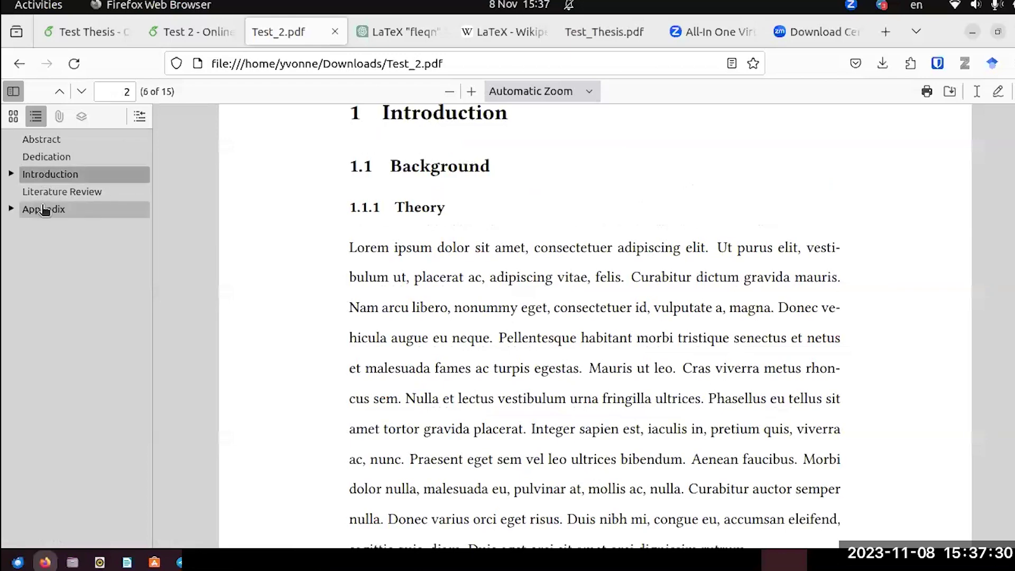
{"action": "left_click", "coordinate": [46, 200]}
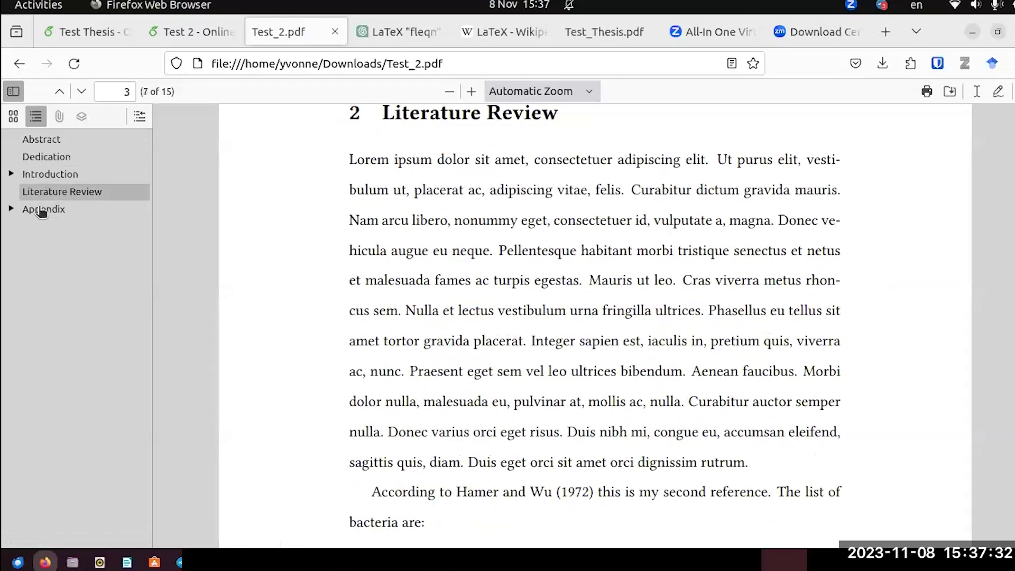
{"action": "left_click", "coordinate": [42, 211]}
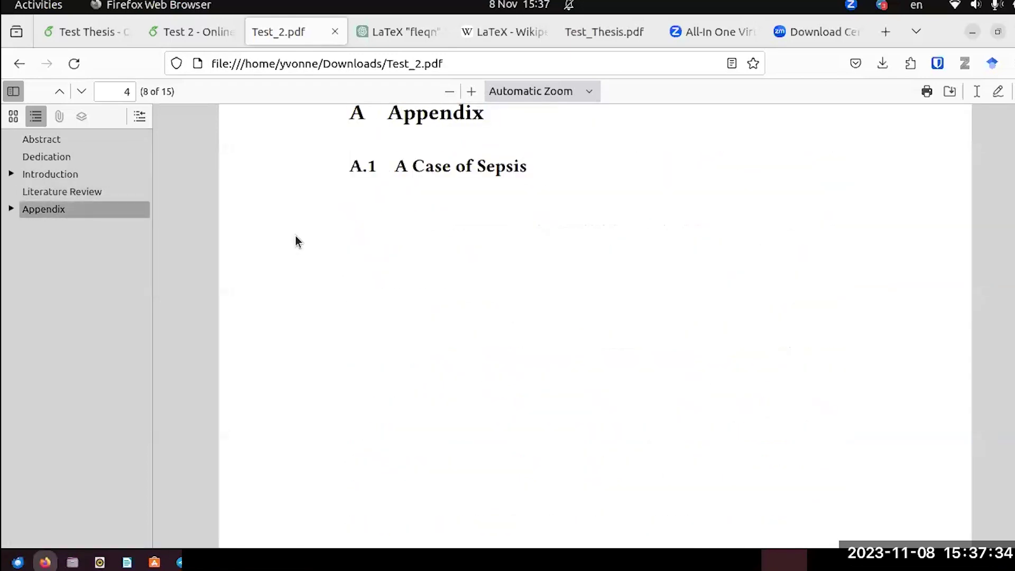
Review the appendix tables and the Contents page, then return to the Test 2 project.
{"action": "scroll", "coordinate": [294, 238], "scroll_direction": "down", "scroll_amount": 15}
{"action": "scroll", "coordinate": [294, 238], "scroll_direction": "down", "scroll_amount": 15}
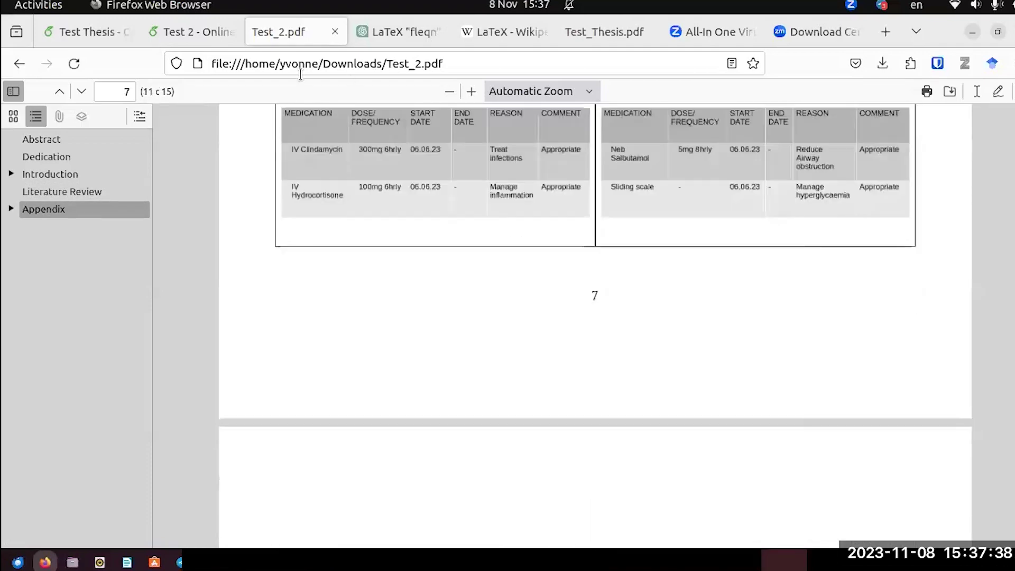
{"action": "scroll", "coordinate": [346, 241], "scroll_direction": "up", "scroll_amount": 10}
{"action": "scroll", "coordinate": [346, 242], "scroll_direction": "up", "scroll_amount": 5}
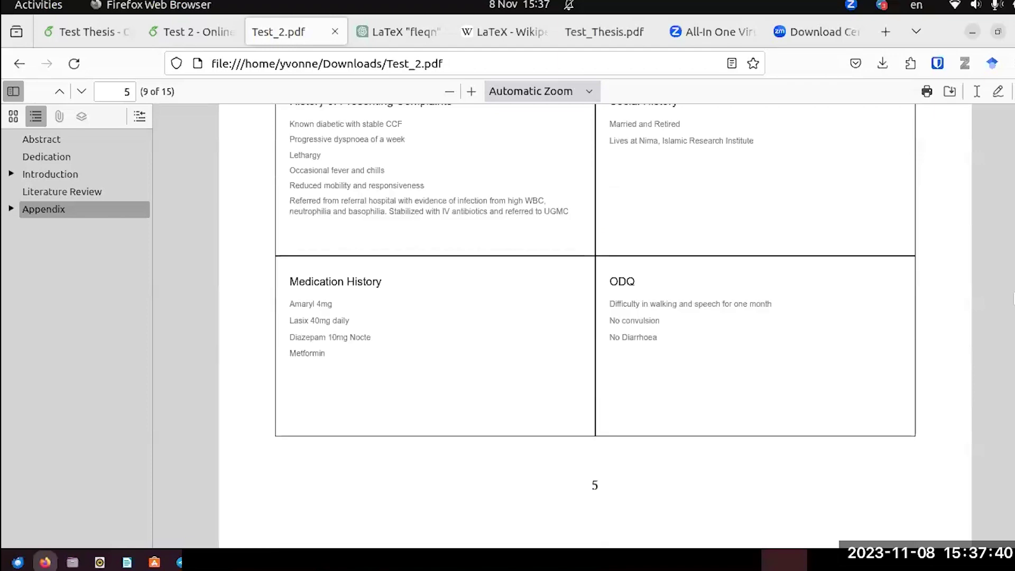
{"action": "scroll", "coordinate": [753, 320], "scroll_direction": "up", "scroll_amount": 5}
{"action": "key", "text": "Home"}
{"action": "scroll", "coordinate": [753, 319], "scroll_direction": "down", "scroll_amount": 5}
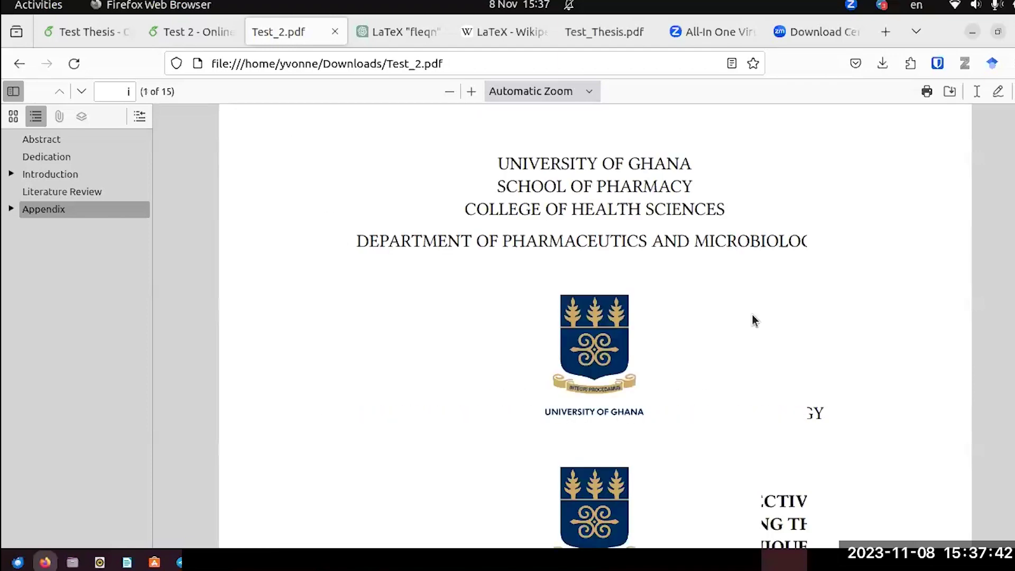
{"action": "scroll", "coordinate": [754, 320], "scroll_direction": "down", "scroll_amount": 20}
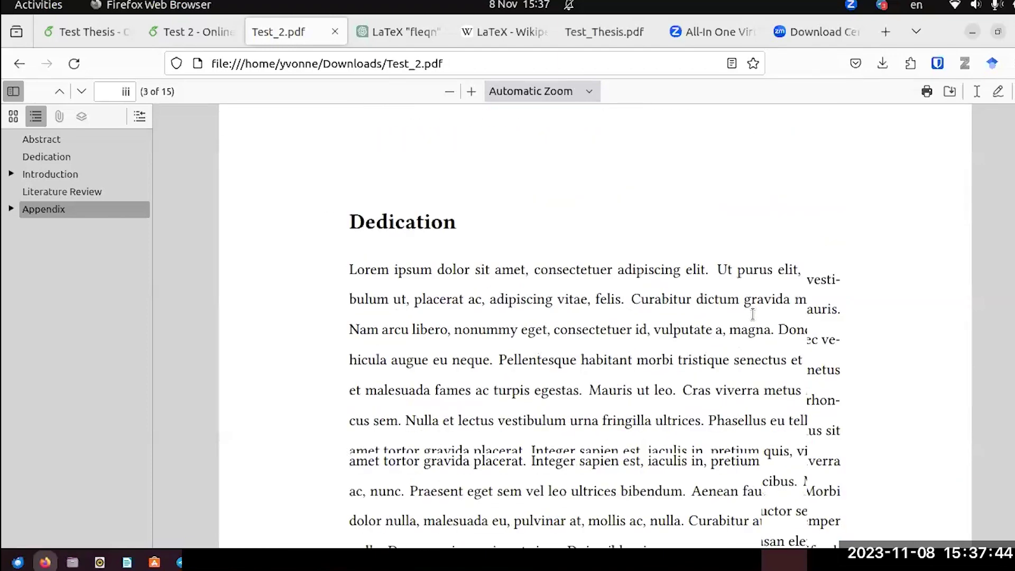
{"action": "scroll", "coordinate": [753, 320], "scroll_direction": "down", "scroll_amount": 5}
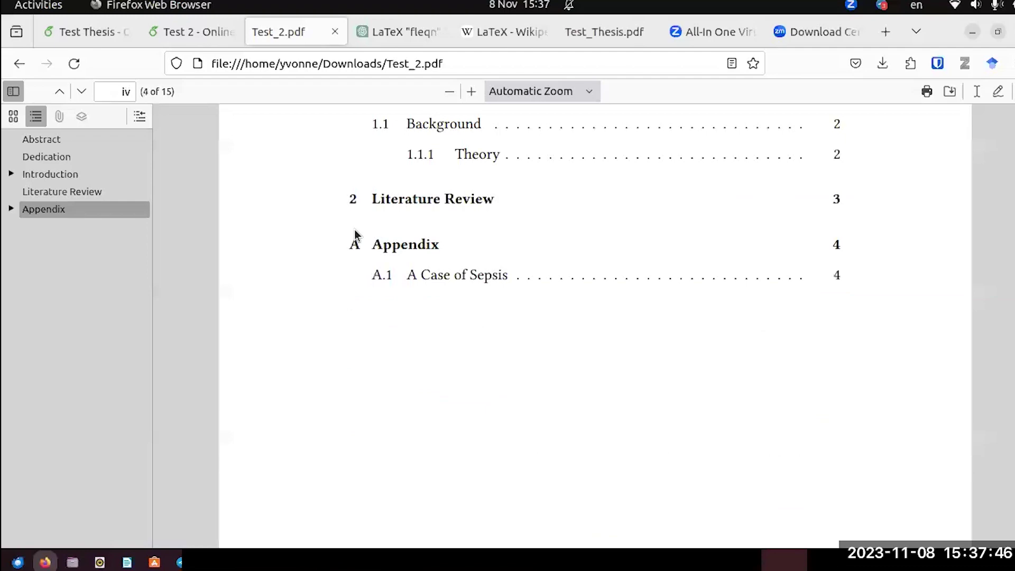
{"action": "left_click", "coordinate": [184, 32]}
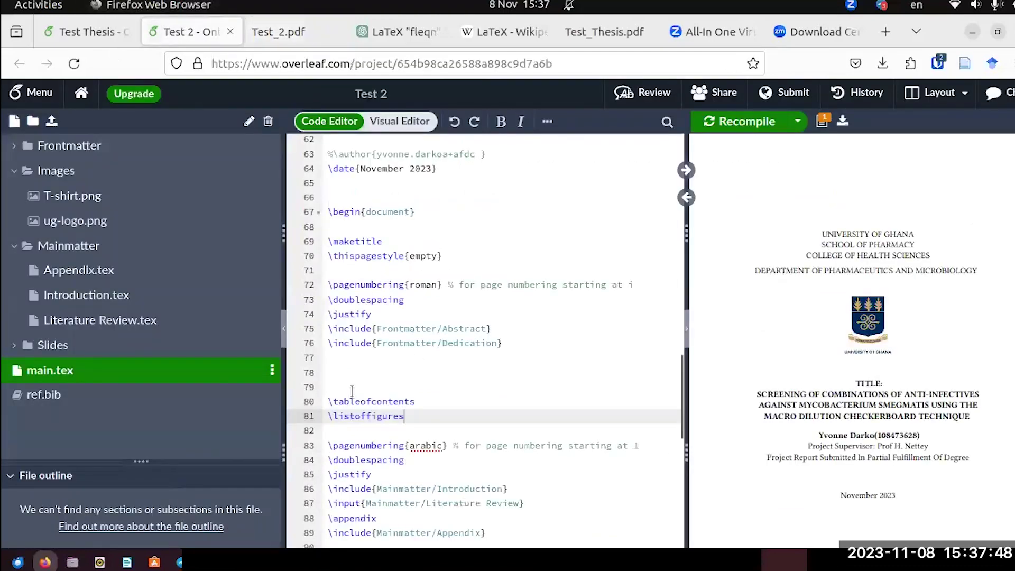
Copy the \addcontentsline{toc}{section}{Abstract} line from Frontmatter's Abstract.tex, then reopen main.tex.
{"action": "scroll", "coordinate": [353, 391], "scroll_direction": "down", "scroll_amount": 4}
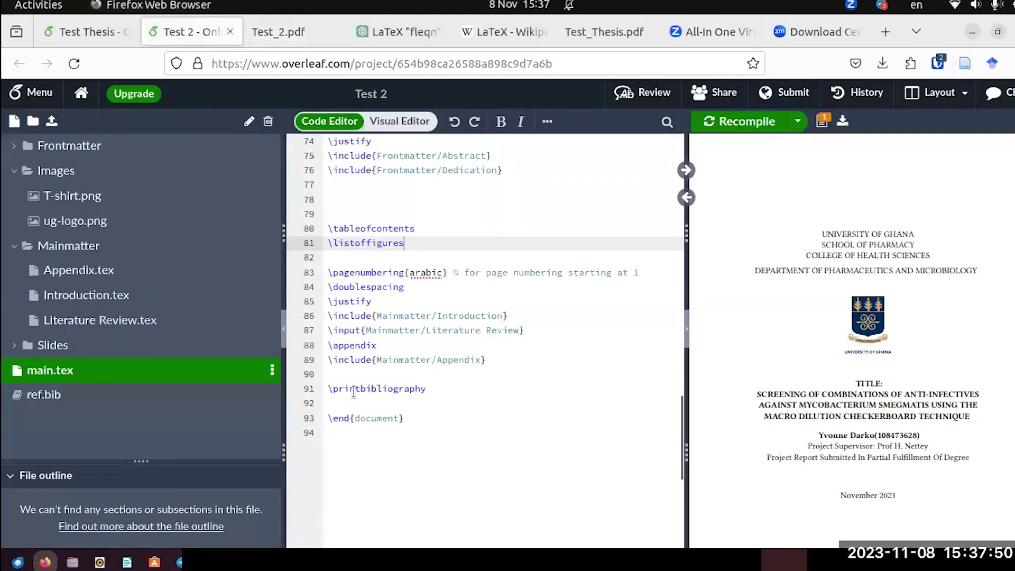
{"action": "scroll", "coordinate": [353, 391], "scroll_direction": "up", "scroll_amount": 7}
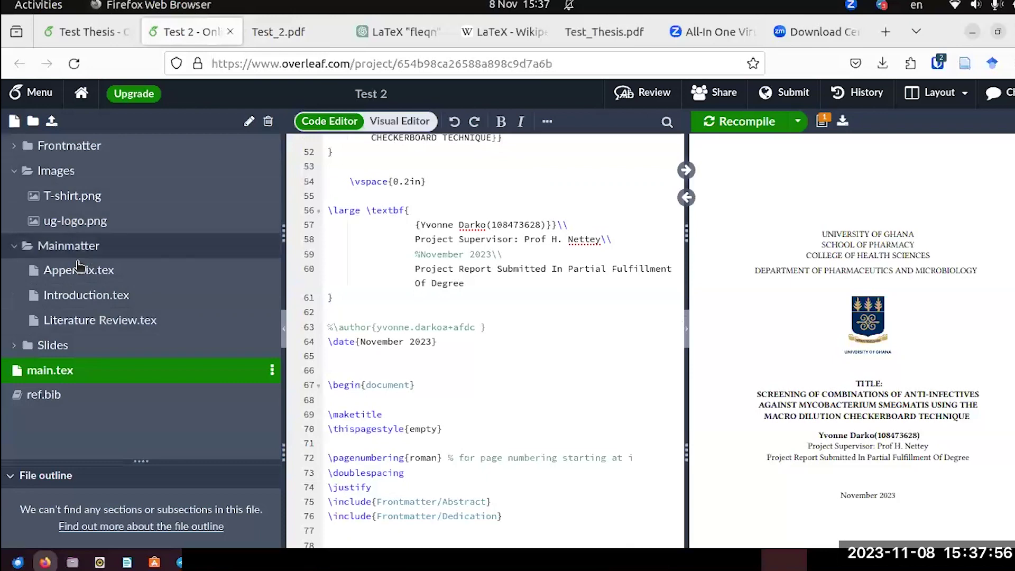
{"action": "left_click", "coordinate": [78, 147]}
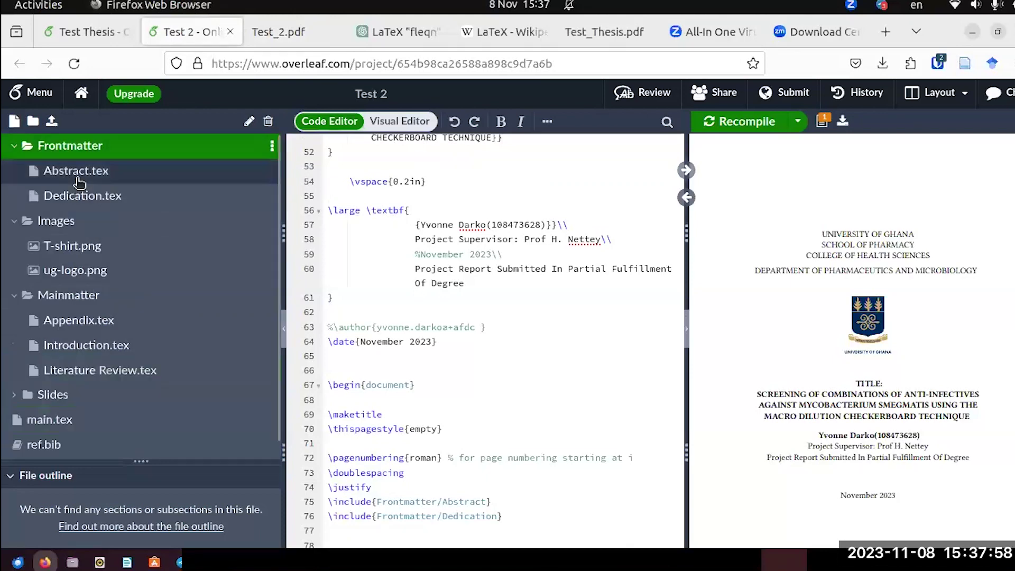
{"action": "left_click", "coordinate": [78, 177]}
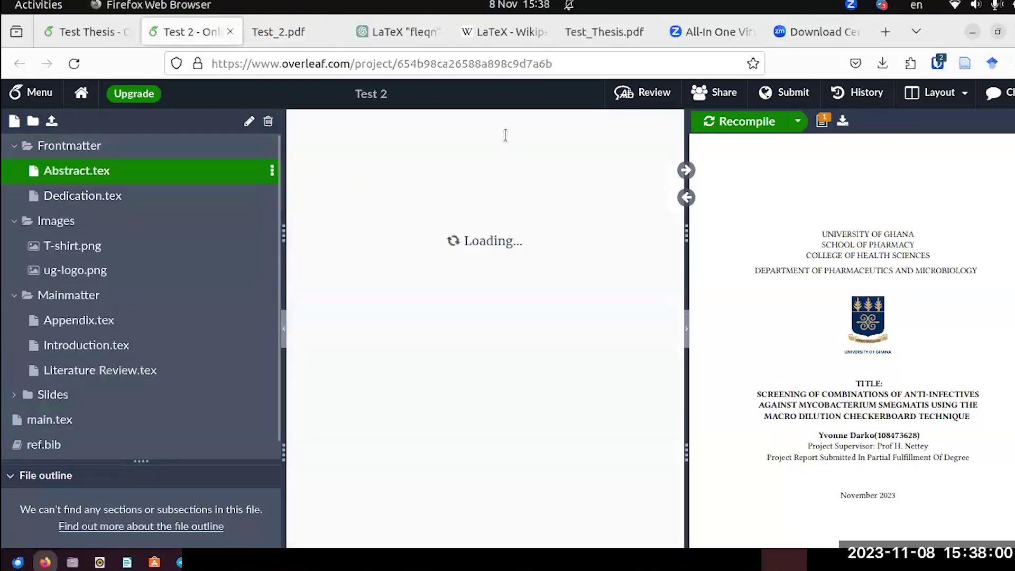
{"action": "left_click_drag", "start_coordinate": [546, 165], "coordinate": [323, 174]}
{"action": "key", "text": "ctrl+c"}
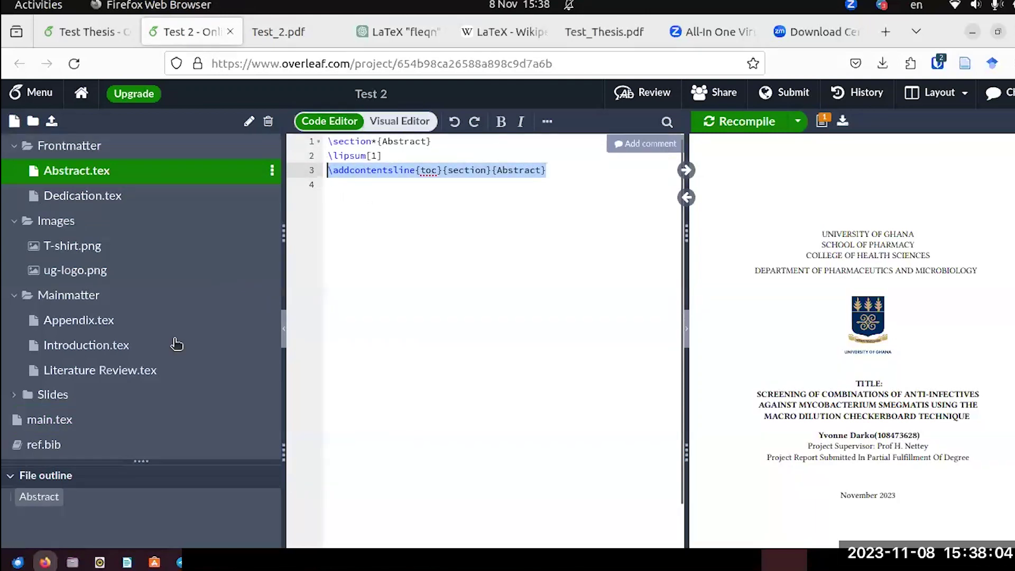
{"action": "left_click", "coordinate": [50, 421]}
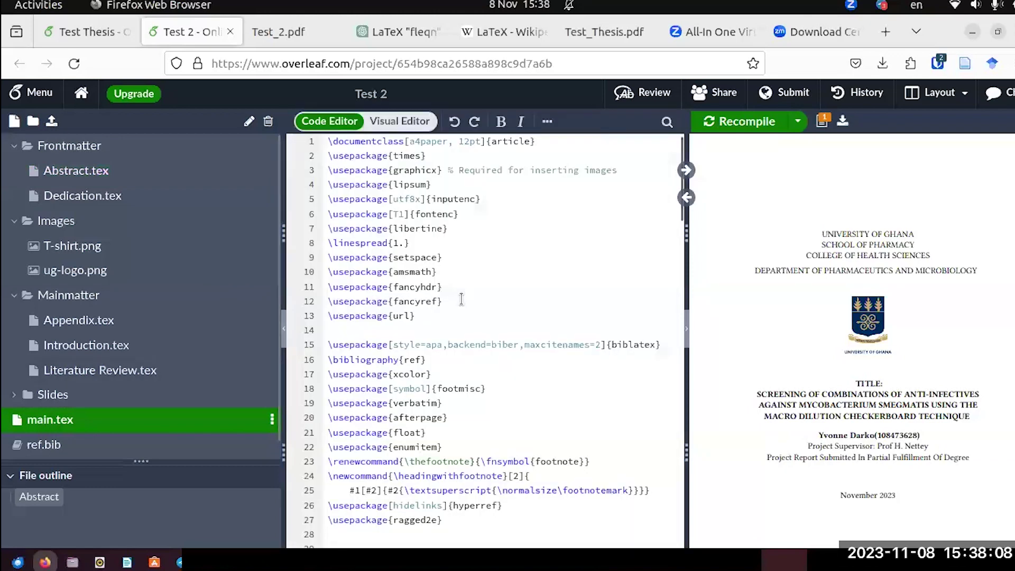
Add \addcontentsline{toc}{section}{References} after \printbibliography, then bring up the old Test_2.pdf.
{"action": "left_click", "coordinate": [427, 423]}
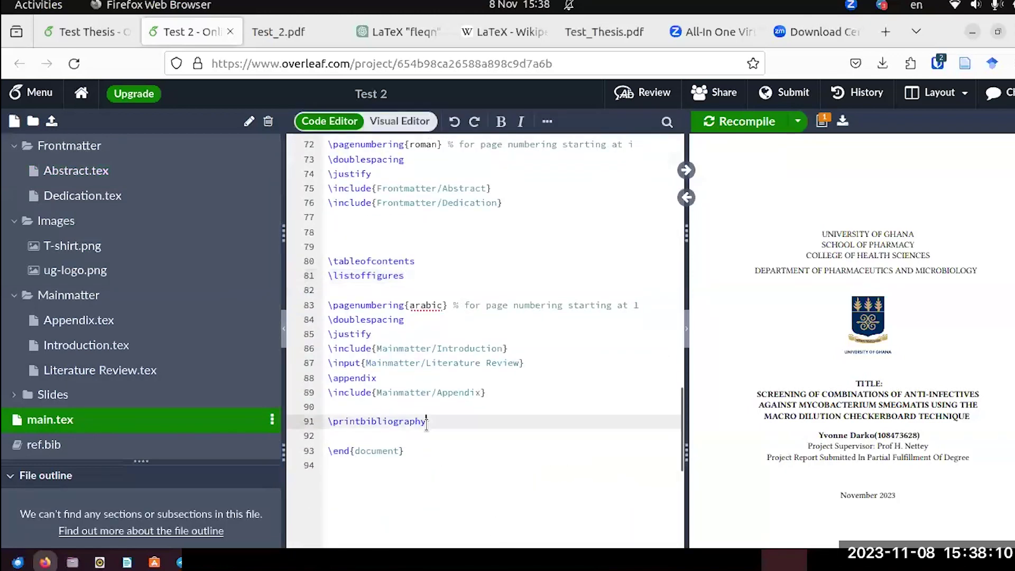
{"action": "key", "text": "Return"}
{"action": "key", "text": "ctrl+v"}
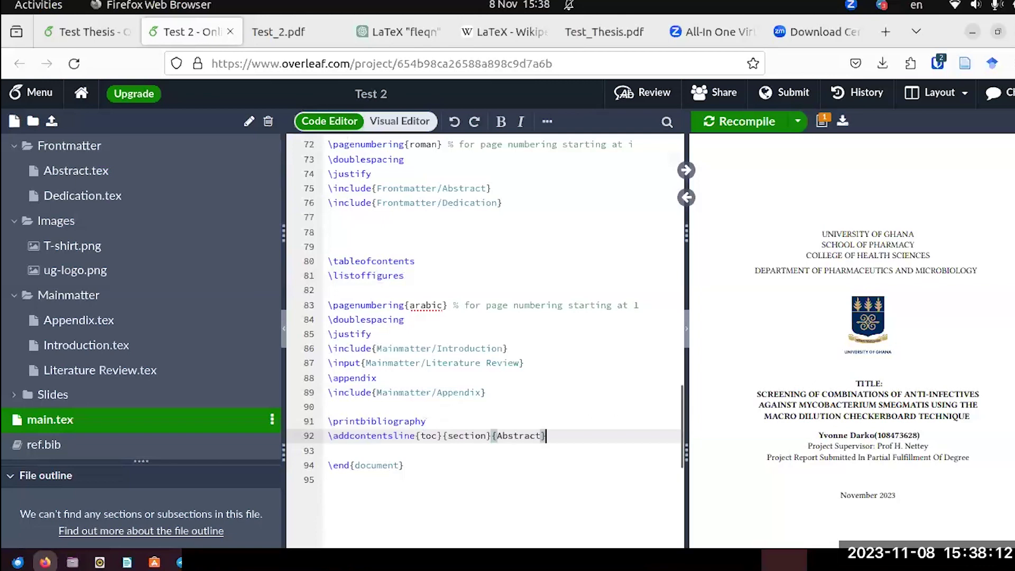
{"action": "left_click_drag", "start_coordinate": [540, 437], "coordinate": [496, 438]}
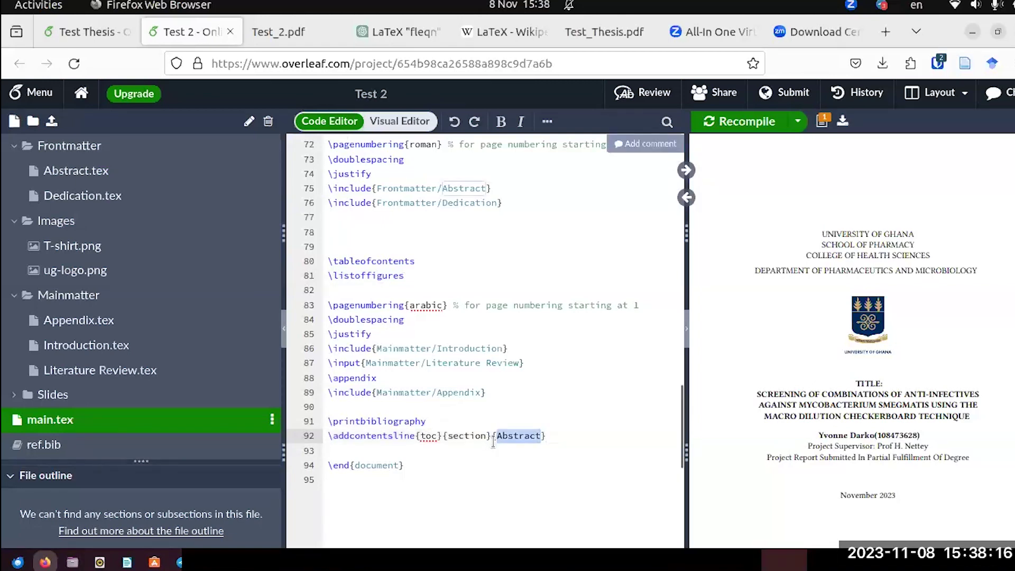
{"action": "type", "text": "References"}
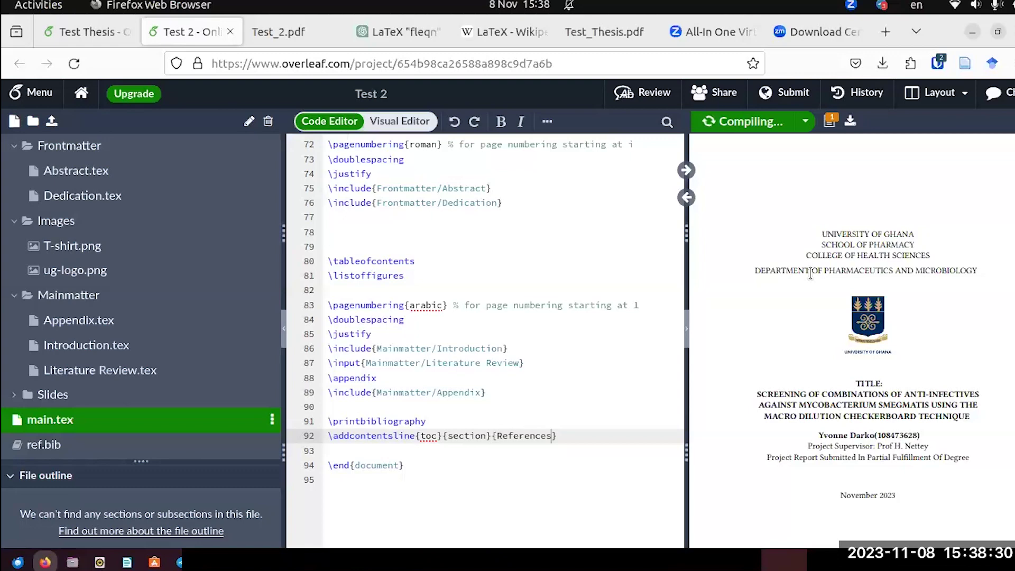
{"action": "left_click", "coordinate": [274, 36]}
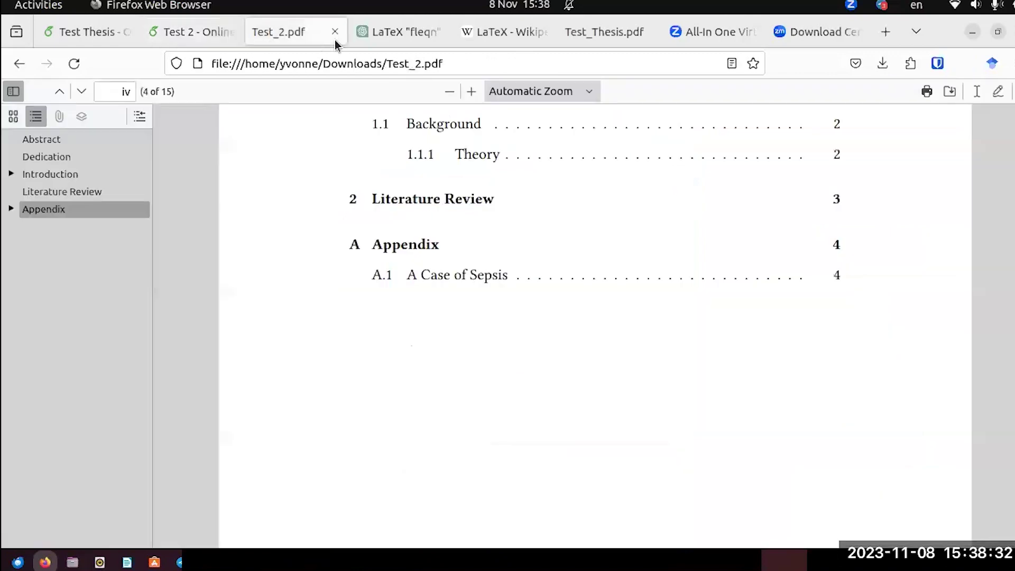
Close the old Test_2.pdf and open the re-downloaded Test_2-1.pdf.
{"action": "left_click", "coordinate": [334, 33]}
{"action": "left_click", "coordinate": [199, 31]}
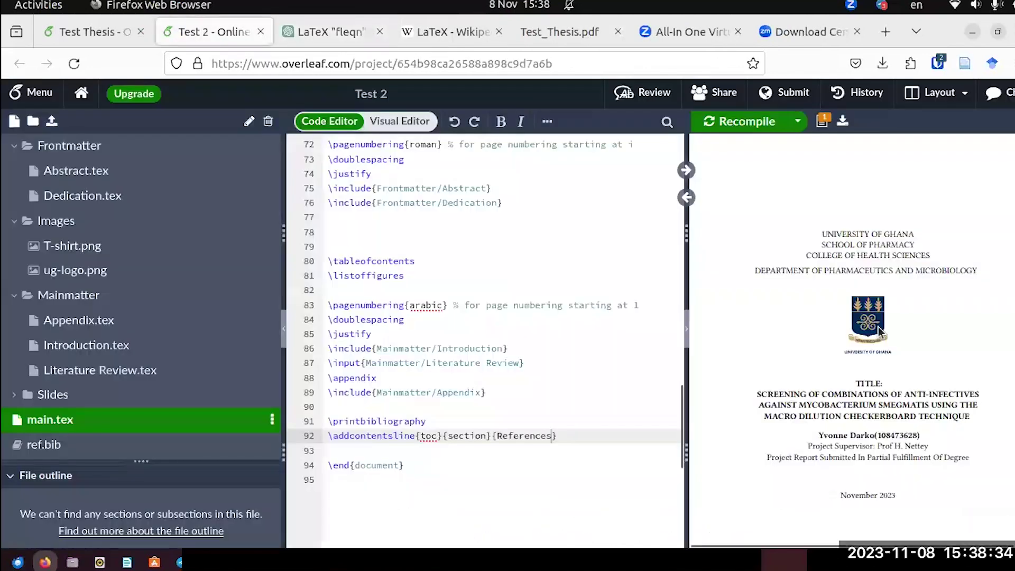
{"action": "scroll", "coordinate": [879, 327], "scroll_direction": "down", "scroll_amount": 15}
{"action": "scroll", "coordinate": [879, 326], "scroll_direction": "down", "scroll_amount": 10}
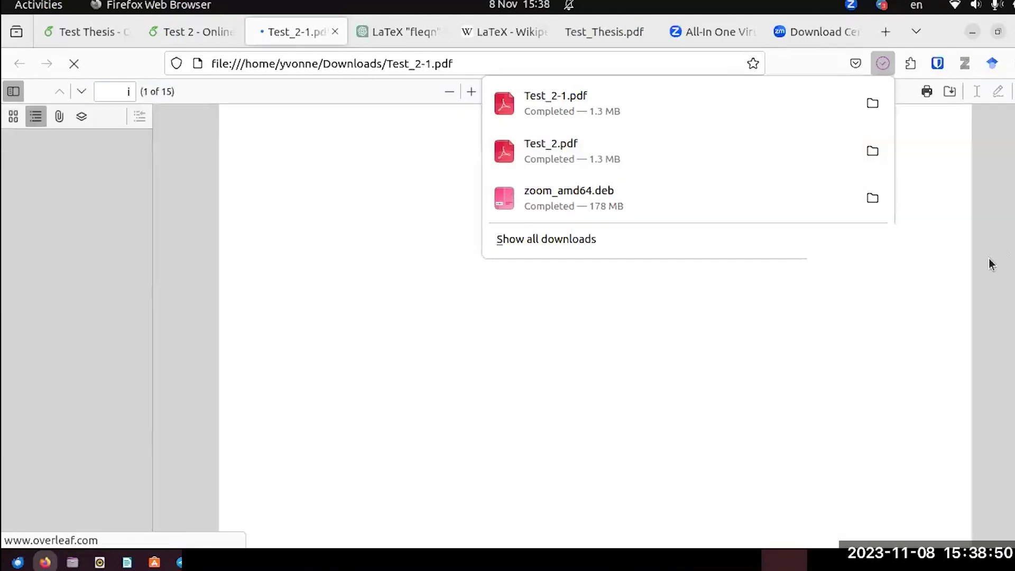
{"action": "left_click", "coordinate": [988, 262]}
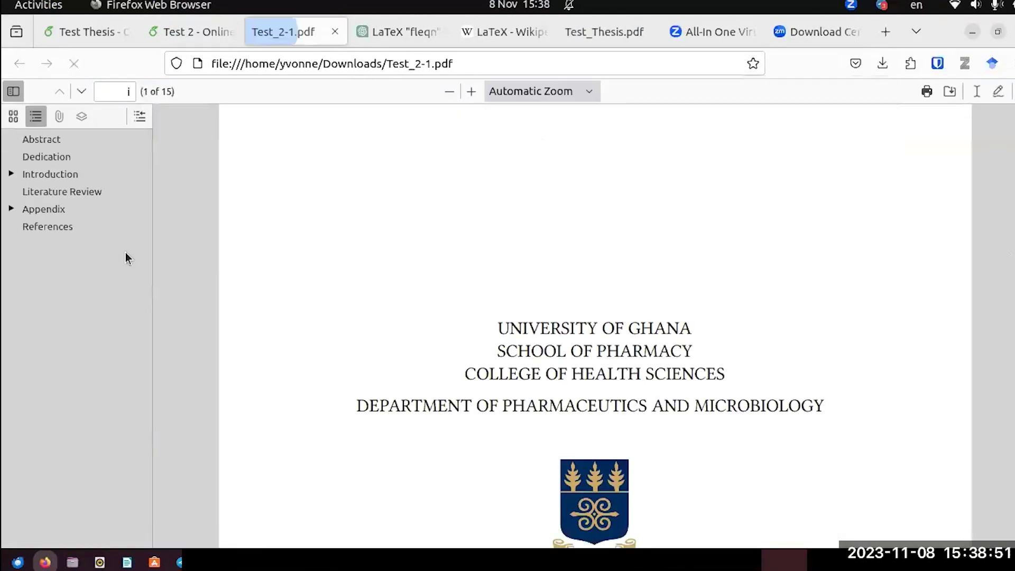
Jump to the new References entry in the outline, then scroll back to the title page.
{"action": "left_click", "coordinate": [46, 227]}
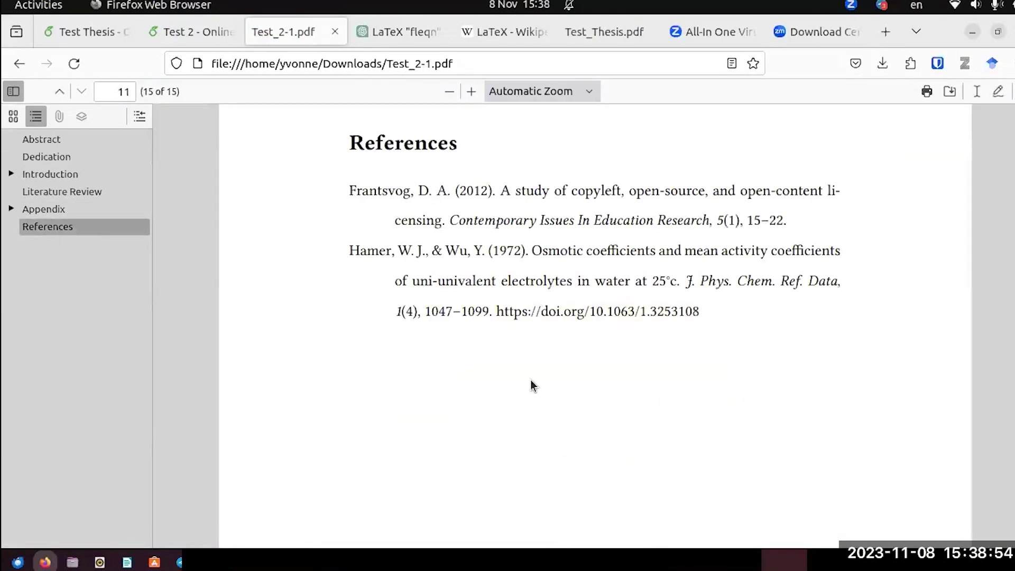
{"action": "scroll", "coordinate": [531, 386], "scroll_direction": "up", "scroll_amount": 15}
{"action": "scroll", "coordinate": [531, 385], "scroll_direction": "up", "scroll_amount": 20}
{"action": "scroll", "coordinate": [531, 385], "scroll_direction": "up", "scroll_amount": 20}
{"action": "scroll", "coordinate": [531, 386], "scroll_direction": "up", "scroll_amount": 20}
{"action": "scroll", "coordinate": [531, 383], "scroll_direction": "up", "scroll_amount": 20}
{"action": "scroll", "coordinate": [531, 385], "scroll_direction": "up", "scroll_amount": 20}
{"action": "scroll", "coordinate": [531, 384], "scroll_direction": "up", "scroll_amount": 20}
{"action": "scroll", "coordinate": [531, 385], "scroll_direction": "up", "scroll_amount": 20}
{"action": "scroll", "coordinate": [531, 385], "scroll_direction": "up", "scroll_amount": 8}
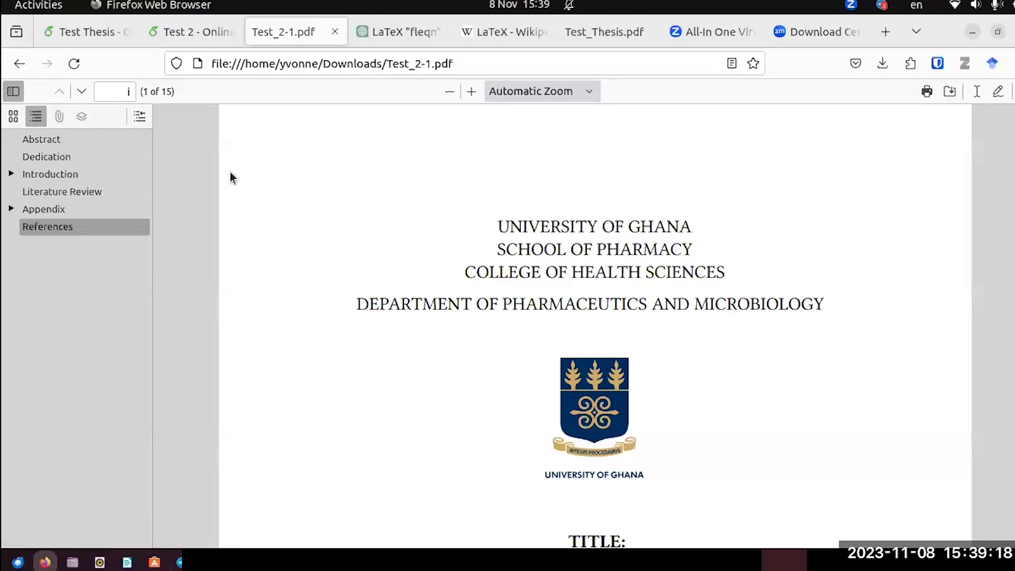
Recompile the Test Thesis after its preview rendering error, then minimise the browser.
{"action": "left_click", "coordinate": [87, 33]}
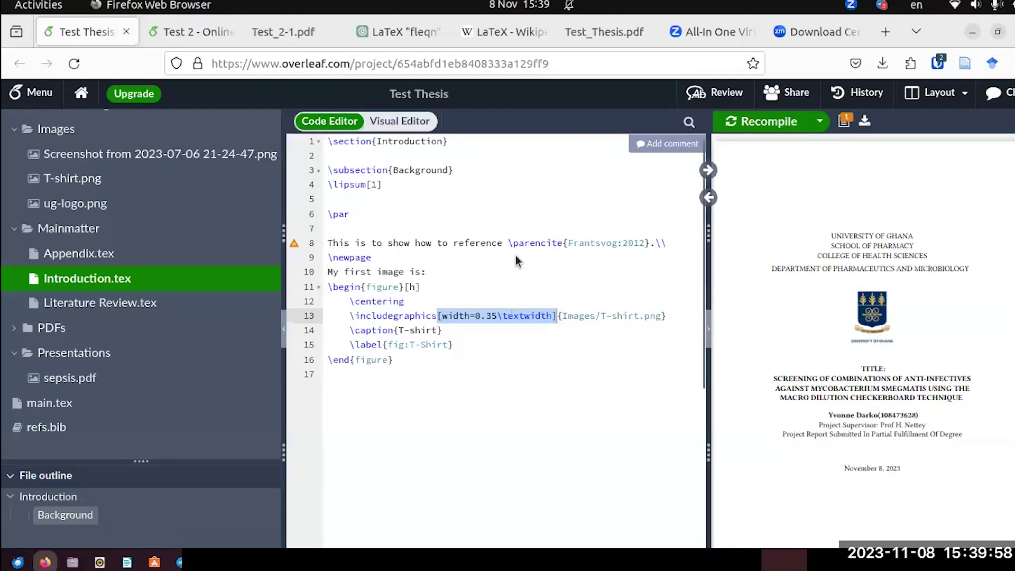
{"action": "scroll", "coordinate": [803, 323], "scroll_direction": "down", "scroll_amount": 15}
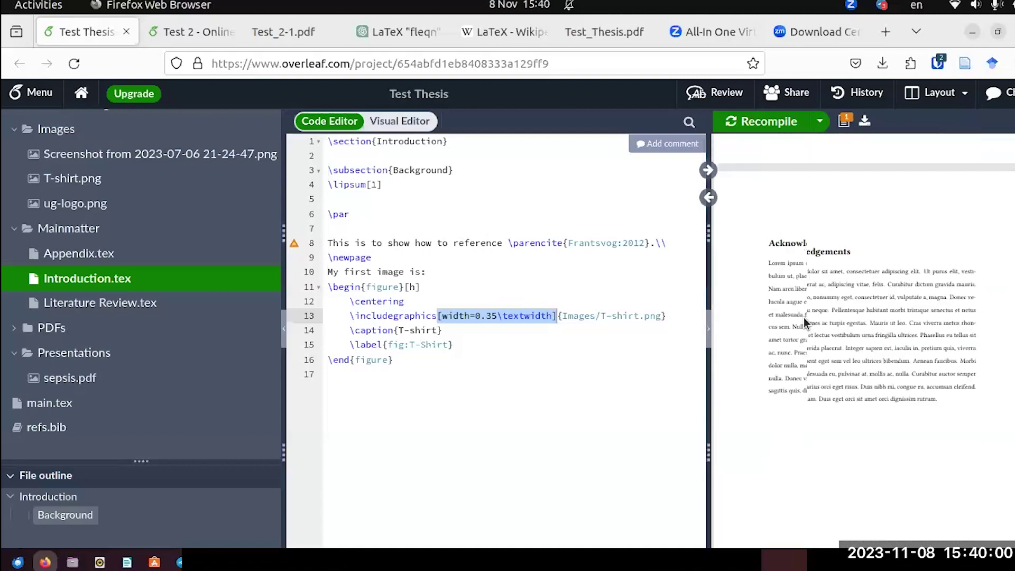
{"action": "scroll", "coordinate": [803, 324], "scroll_direction": "down", "scroll_amount": 15}
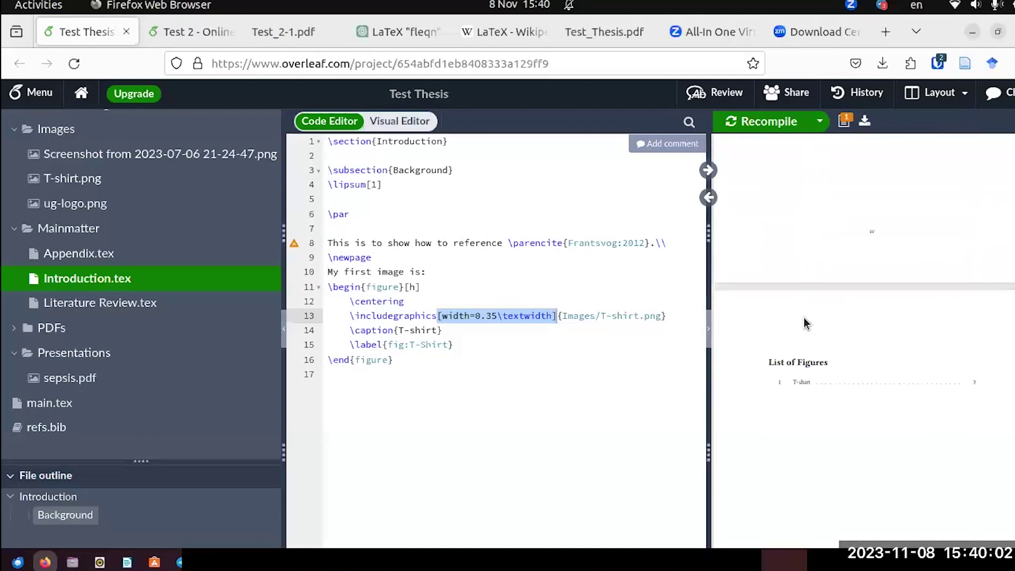
{"action": "scroll", "coordinate": [803, 323], "scroll_direction": "down", "scroll_amount": 5}
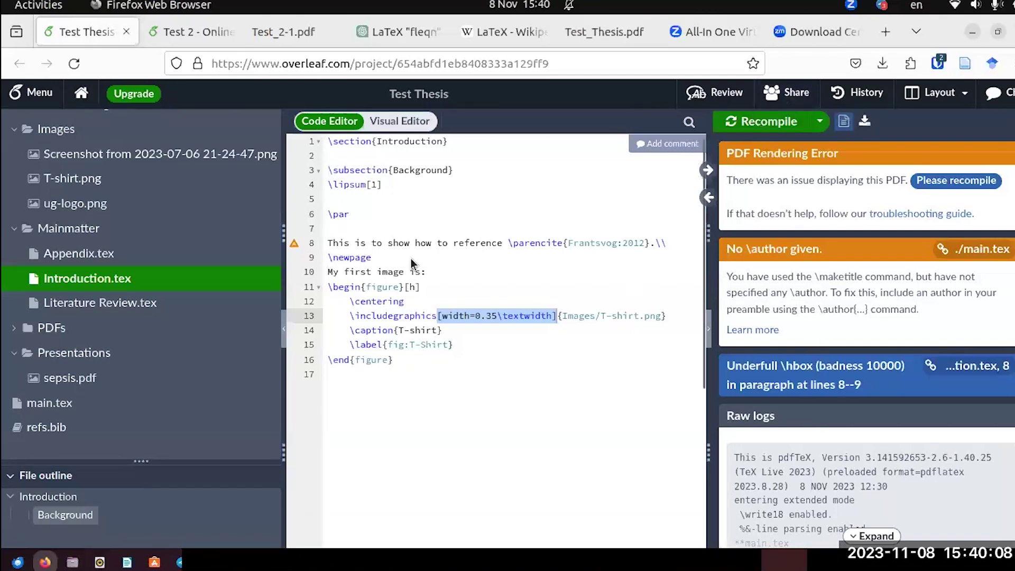
{"action": "scroll", "coordinate": [440, 263], "scroll_direction": "up", "scroll_amount": 1}
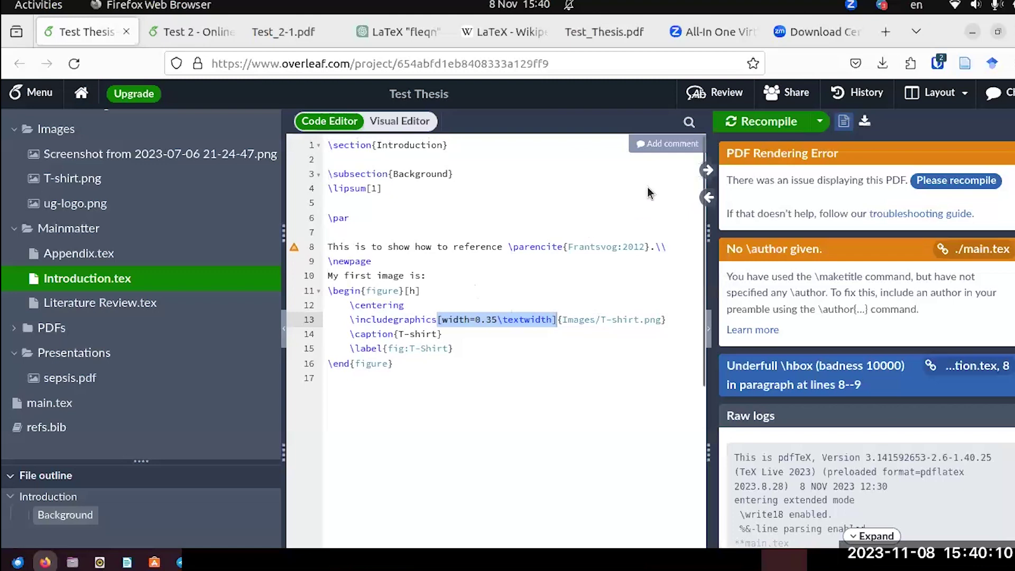
{"action": "left_click", "coordinate": [745, 122]}
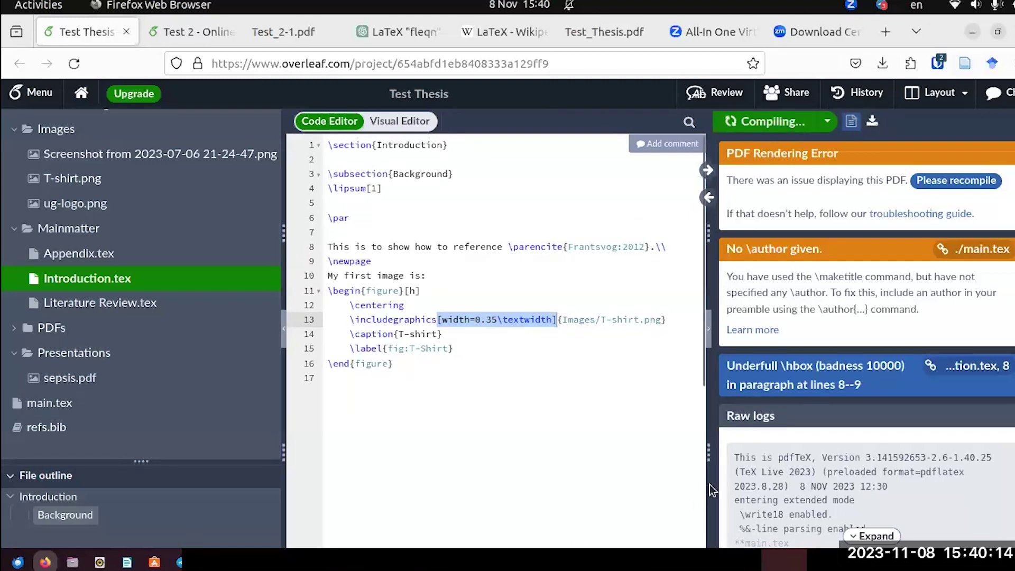
{"action": "left_click", "coordinate": [972, 32]}
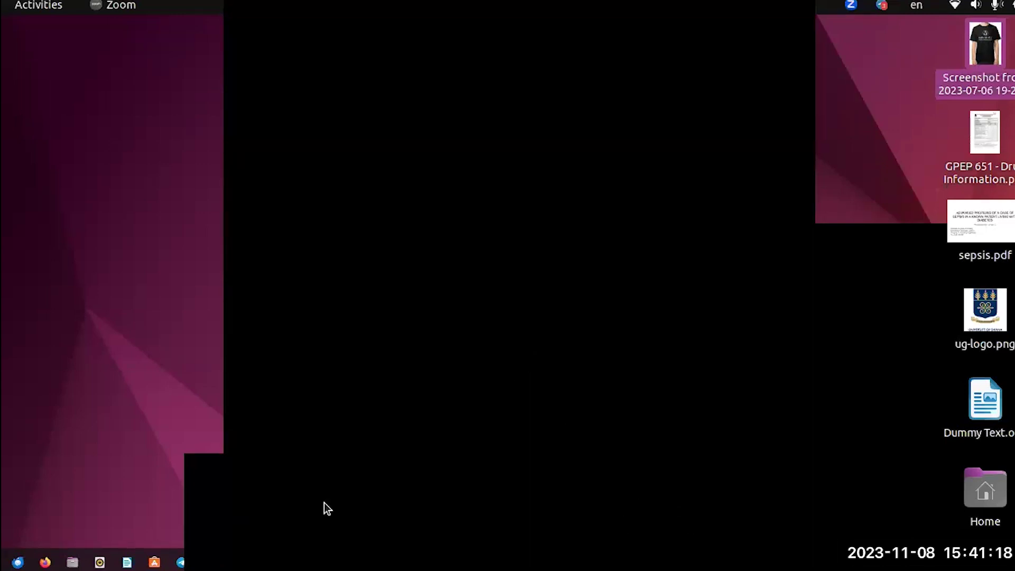
{"action": "left_click_drag", "start_coordinate": [518, 51], "coordinate": [515, 20]}
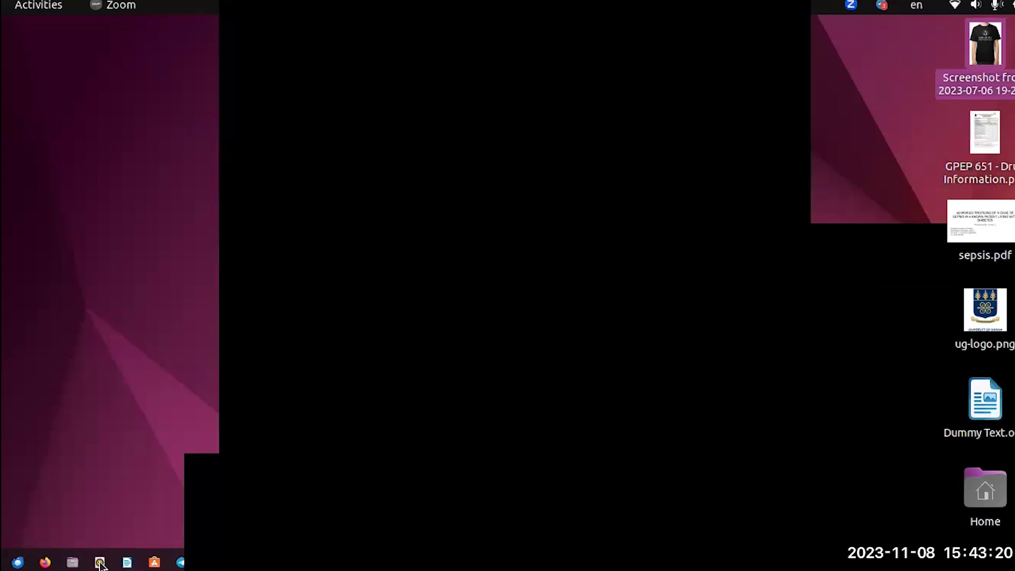
Restore the Overleaf window showing the Test Thesis figure code.
{"action": "left_click", "coordinate": [45, 562]}
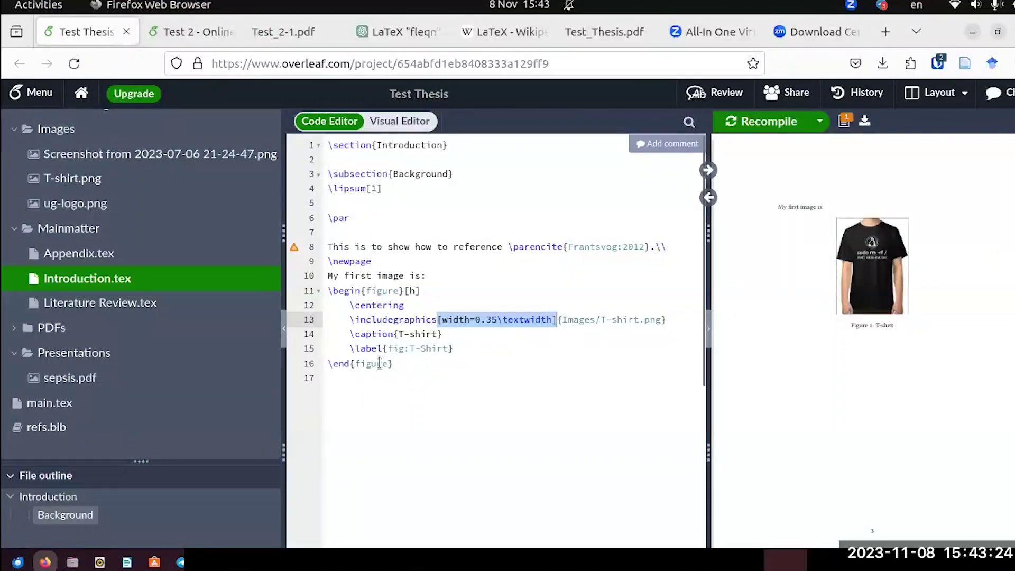
{"action": "left_click", "coordinate": [351, 390]}
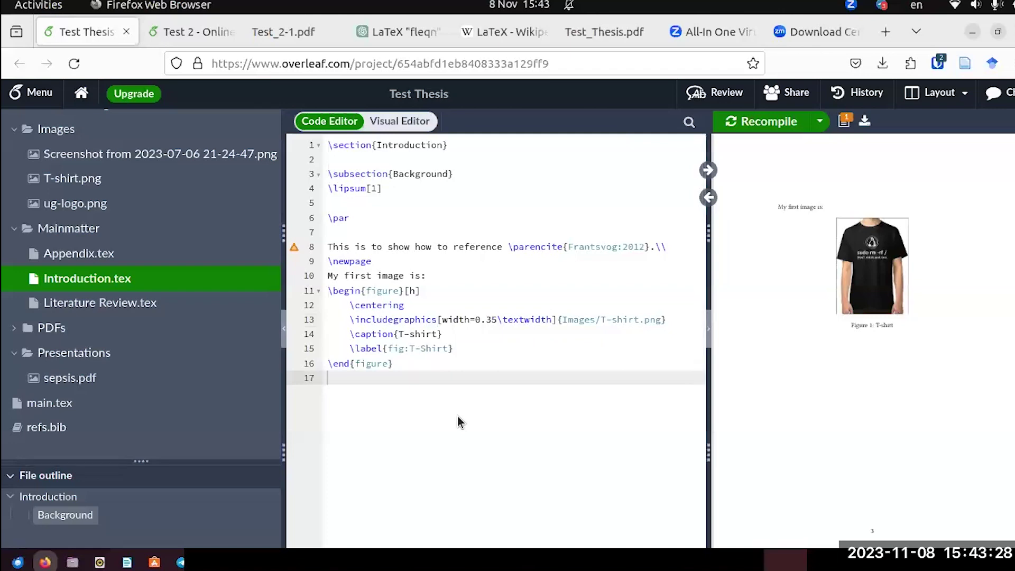
{"action": "scroll", "coordinate": [477, 285], "scroll_direction": "down", "scroll_amount": 2}
{"action": "scroll", "coordinate": [478, 285], "scroll_direction": "up", "scroll_amount": 2}
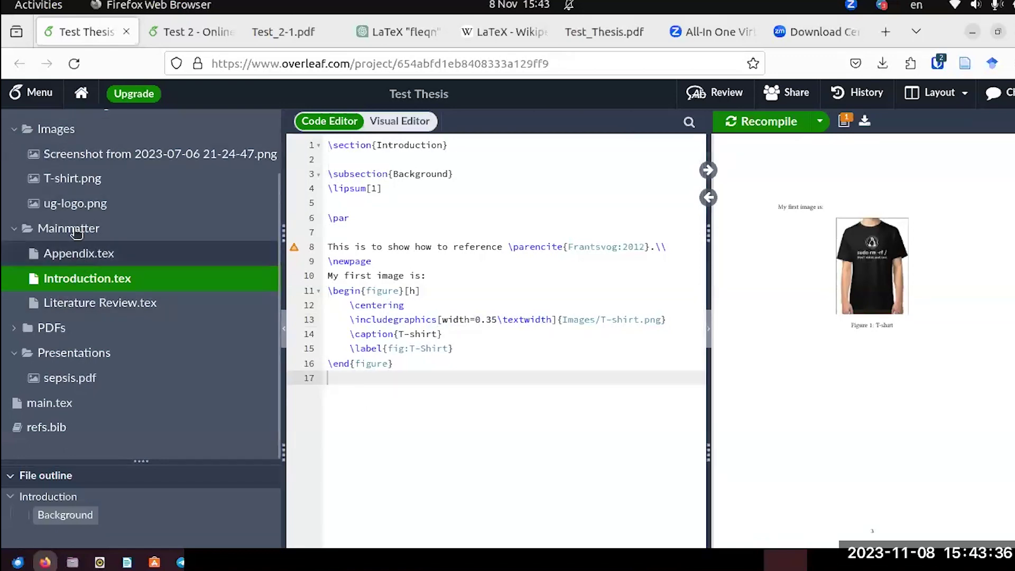
{"action": "scroll", "coordinate": [82, 193], "scroll_direction": "up", "scroll_amount": 2}
{"action": "scroll", "coordinate": [87, 370], "scroll_direction": "down", "scroll_amount": 2}
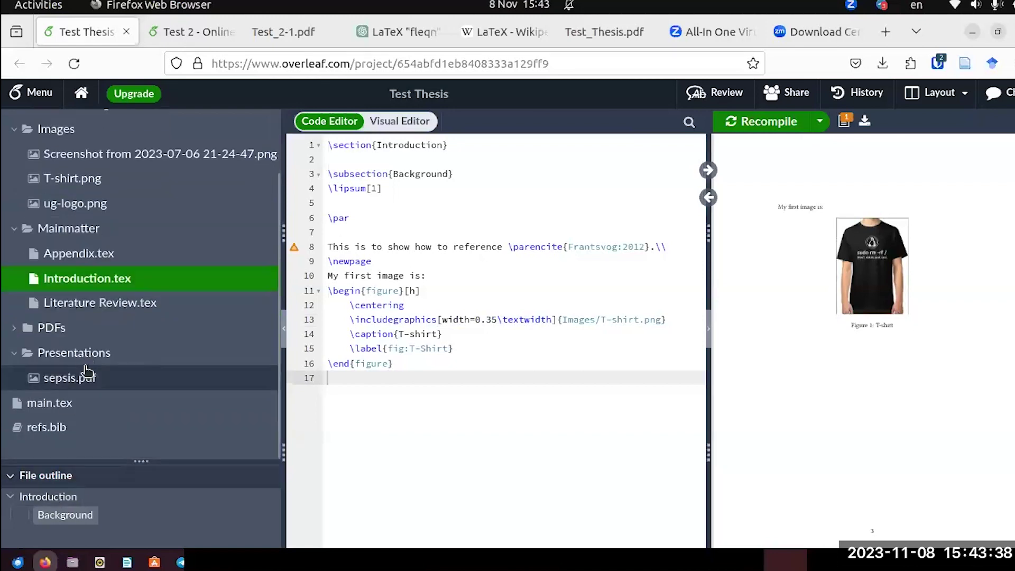
Open main.tex at the UNIVERSITY OF GHANA title line and recompile with Ctrl+S.
{"action": "left_click", "coordinate": [64, 404]}
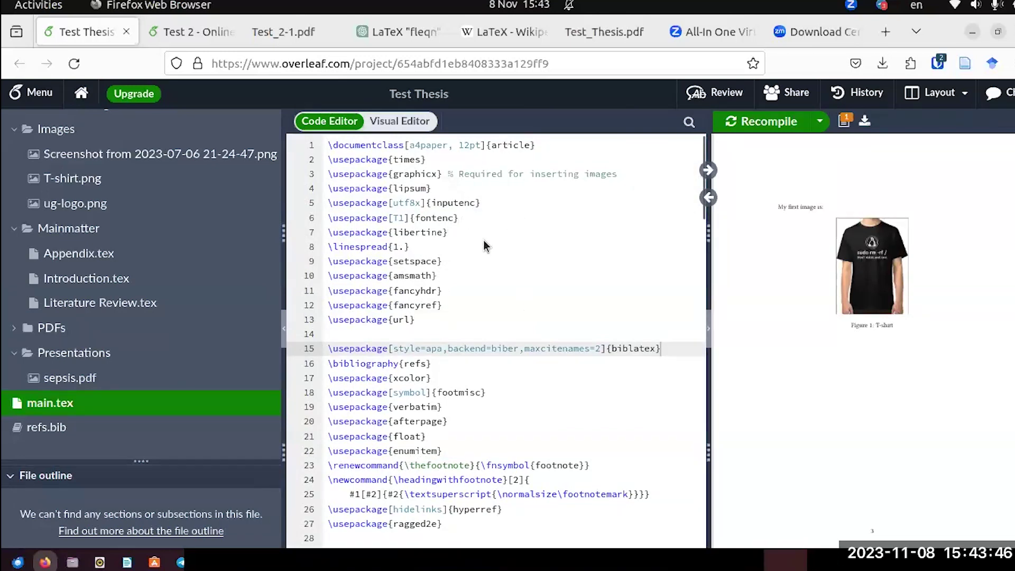
{"action": "scroll", "coordinate": [484, 246], "scroll_direction": "down", "scroll_amount": 10}
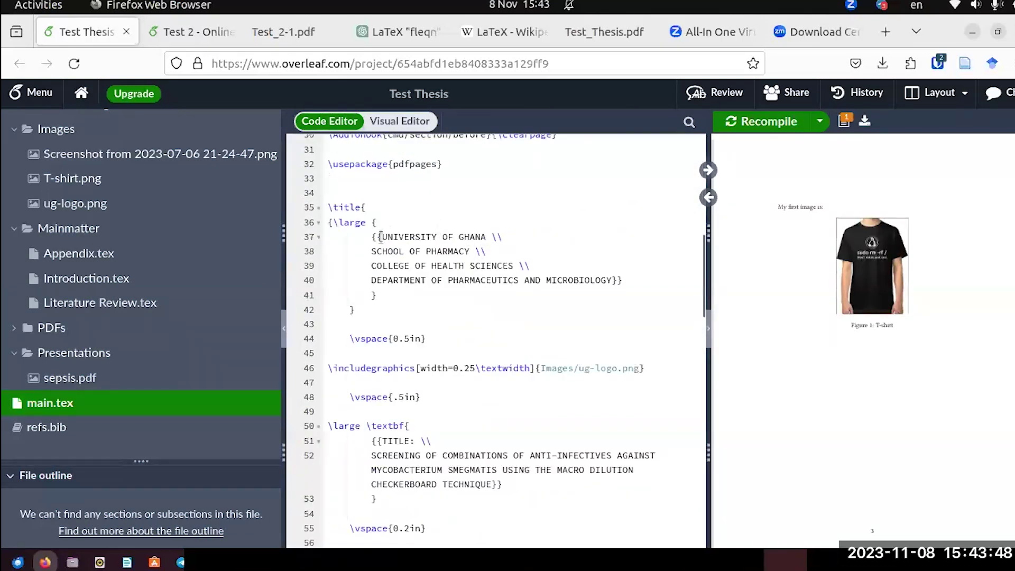
{"action": "left_click", "coordinate": [381, 239]}
{"action": "key", "text": "ctrl+s"}
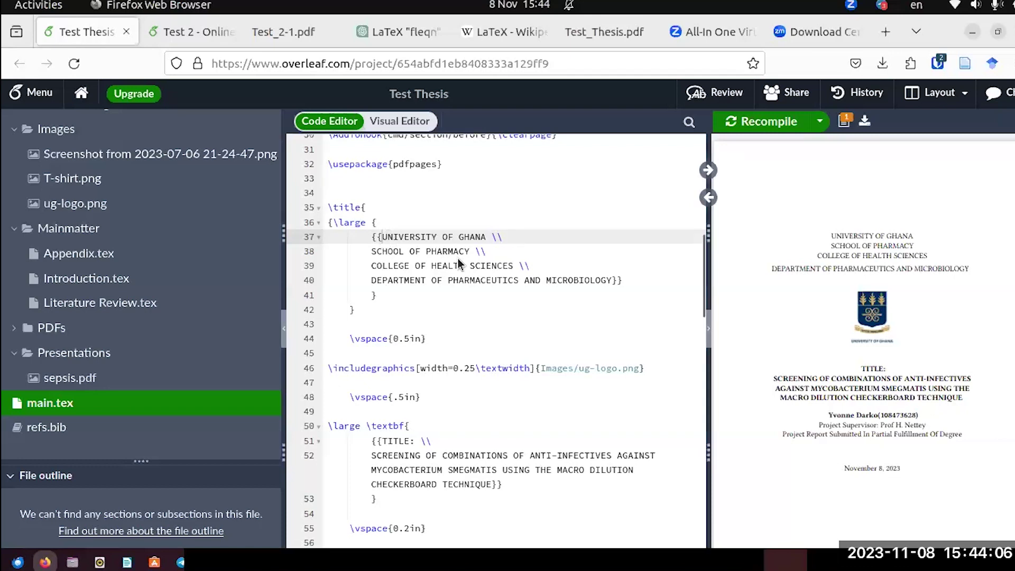
Inspect the title lines for University of Ghana, College of Health Sciences and Department, then reopen Introduction.tex.
{"action": "left_click", "coordinate": [370, 222]}
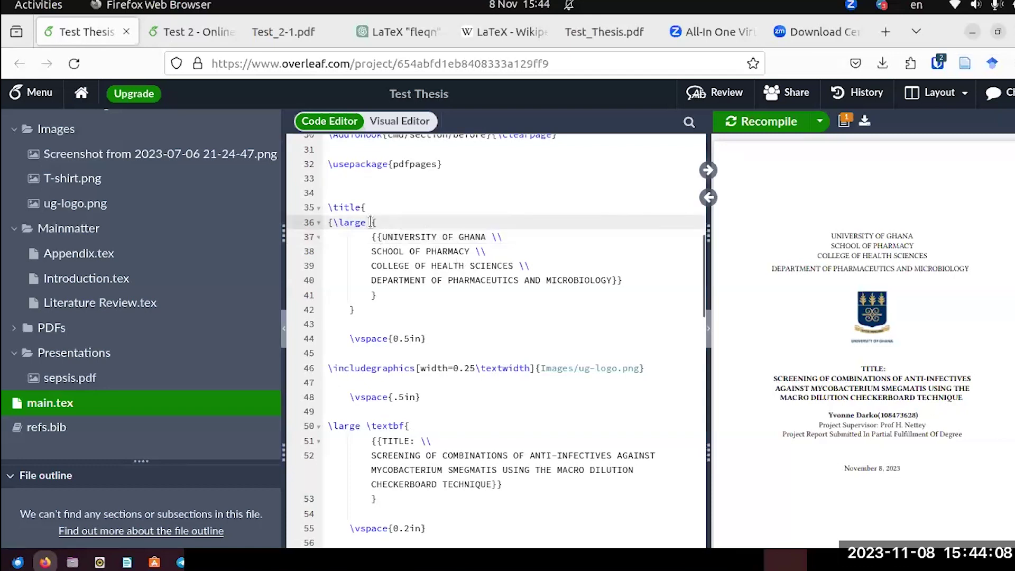
{"action": "left_click", "coordinate": [386, 238]}
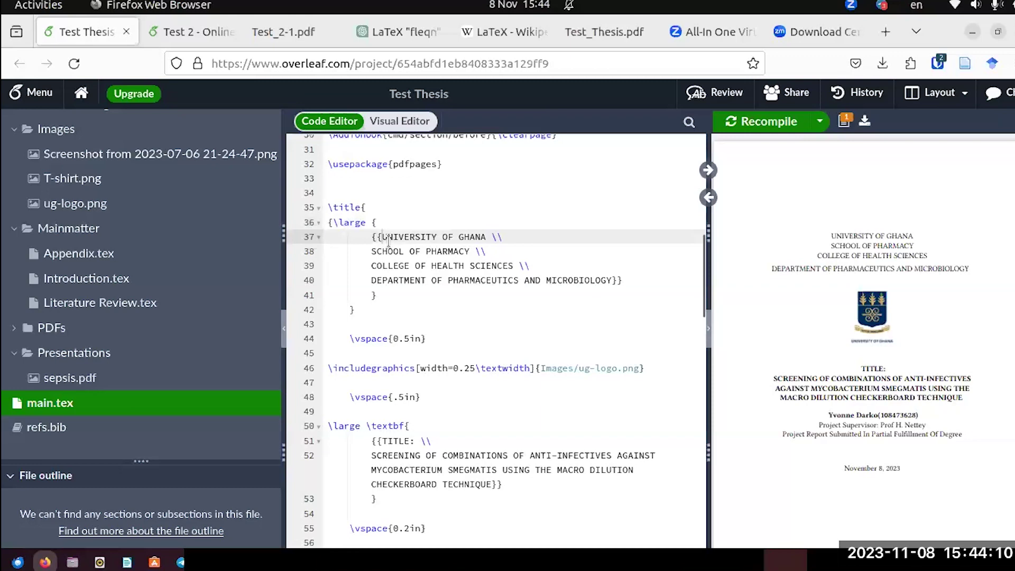
{"action": "left_click", "coordinate": [427, 261]}
{"action": "left_click", "coordinate": [439, 277]}
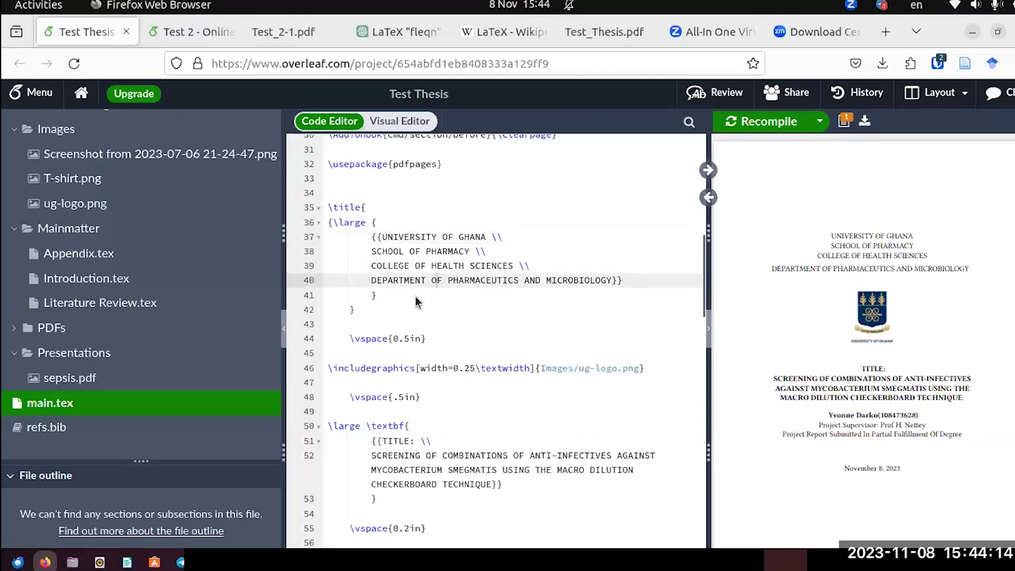
{"action": "scroll", "coordinate": [453, 407], "scroll_direction": "down", "scroll_amount": 5}
{"action": "scroll", "coordinate": [451, 408], "scroll_direction": "down", "scroll_amount": 3}
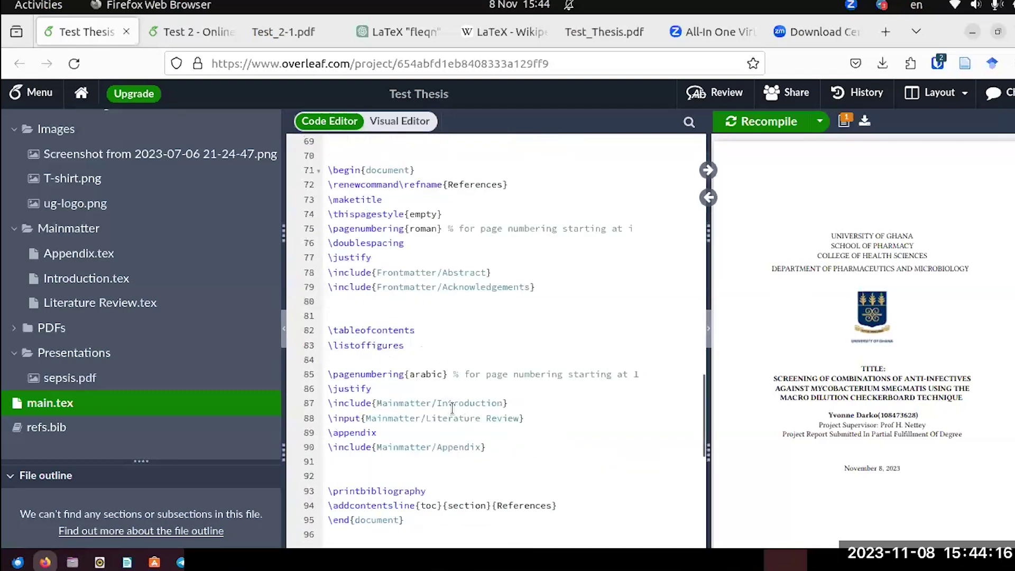
{"action": "left_click", "coordinate": [102, 280]}
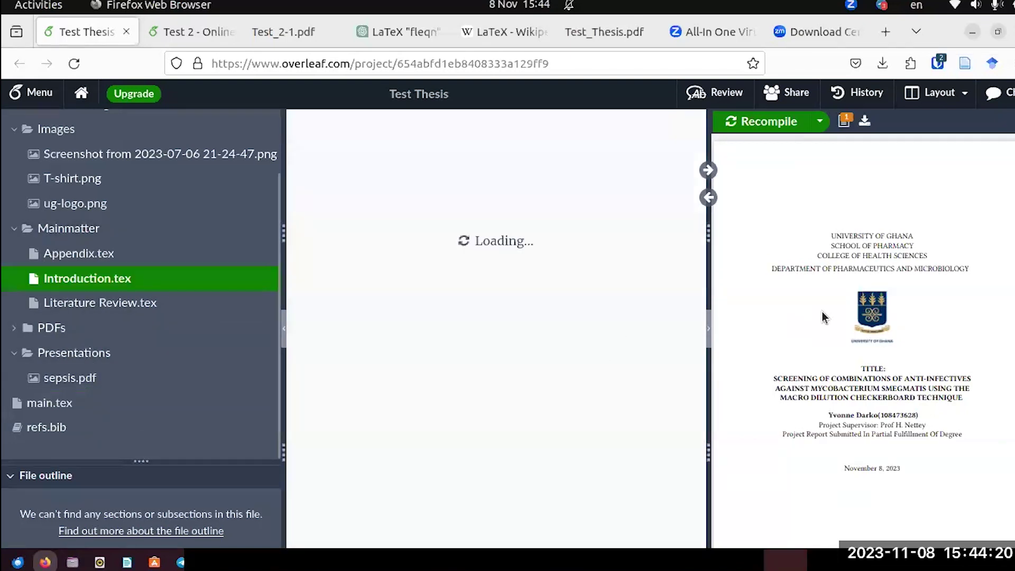